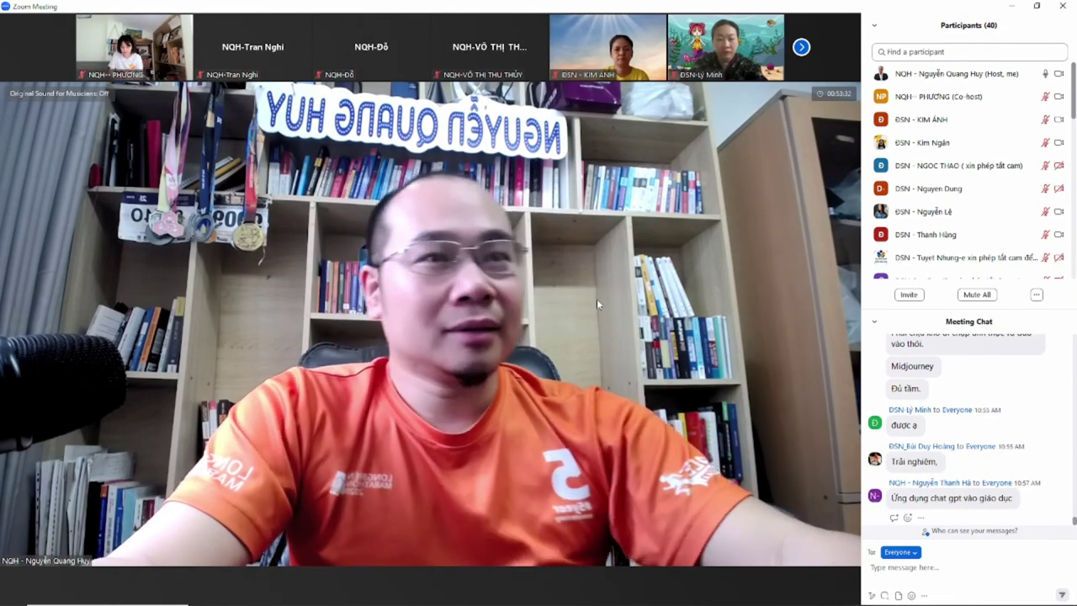
- Share the browser window showing the flipbook with the Zoom meeting
{"action": "mouse_move", "coordinate": [590, 303]}
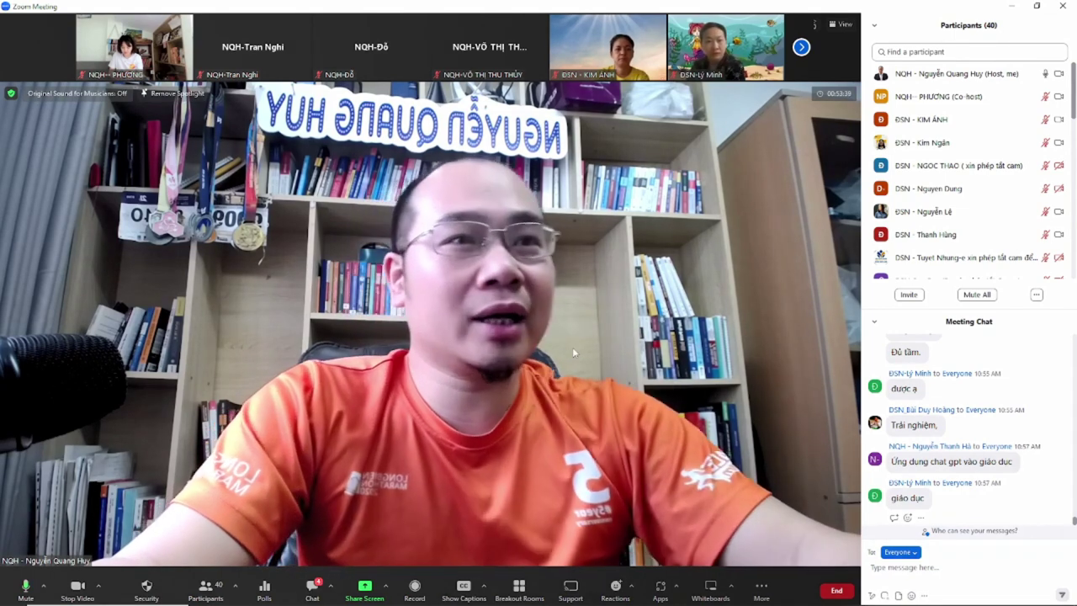
{"action": "left_click", "coordinate": [363, 592]}
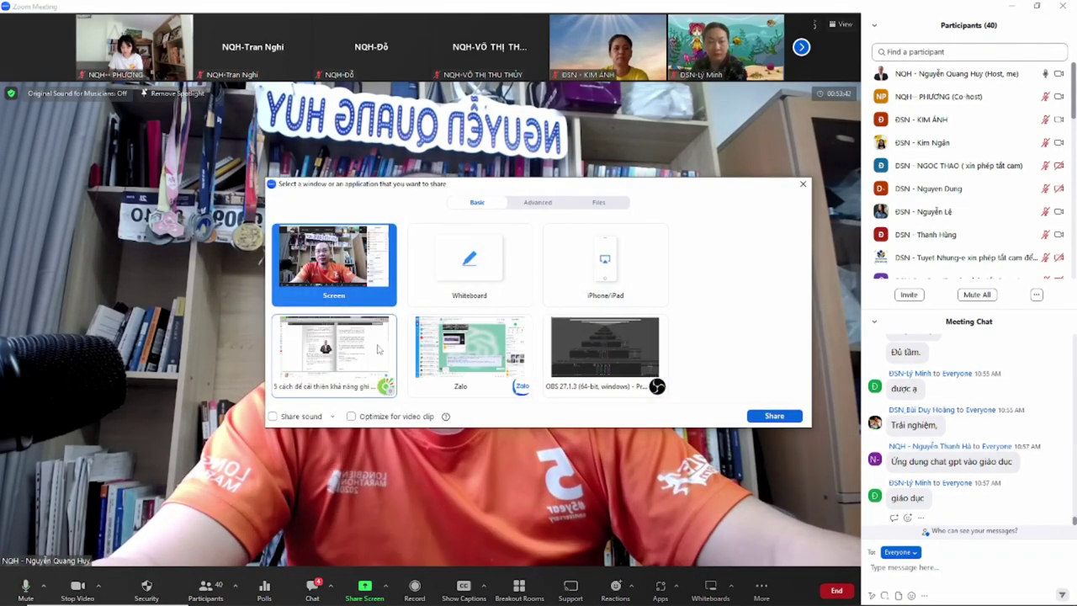
{"action": "left_click", "coordinate": [332, 348]}
{"action": "left_click", "coordinate": [774, 413]}
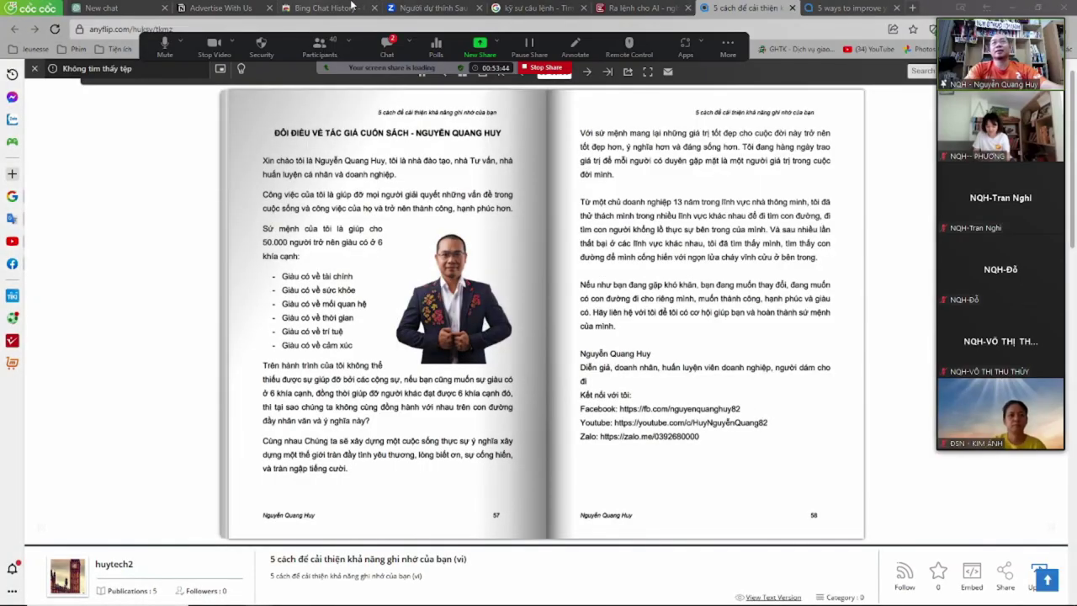
- Send 'Xin chào' to ChatGPT and bring up Zoom's meeting chat alongside
{"action": "left_click", "coordinate": [912, 8]}
{"action": "key", "text": "ctrl+1"}
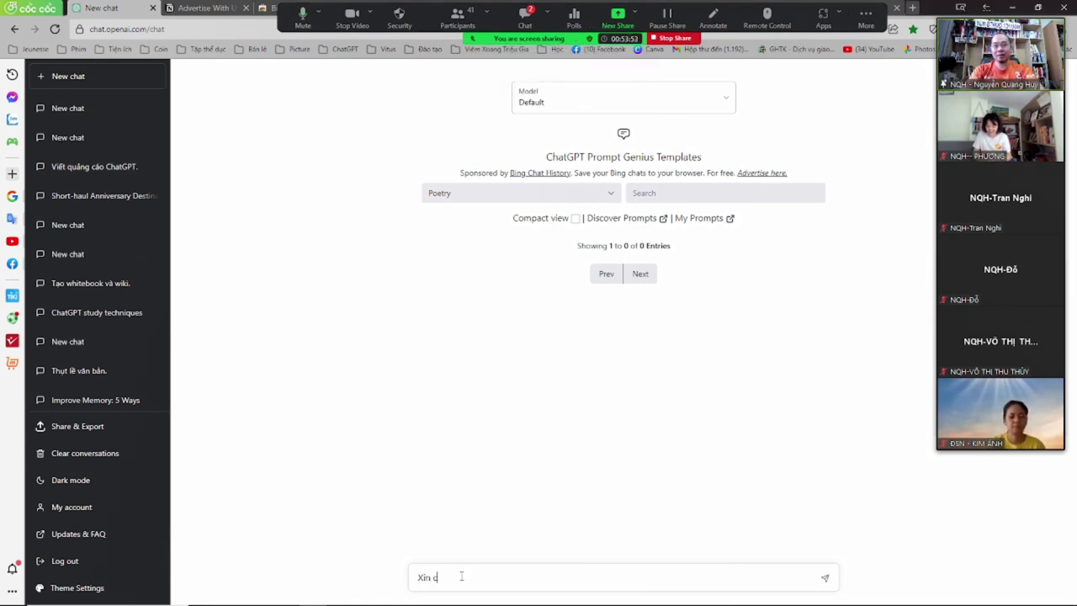
{"action": "key", "text": "Return"}
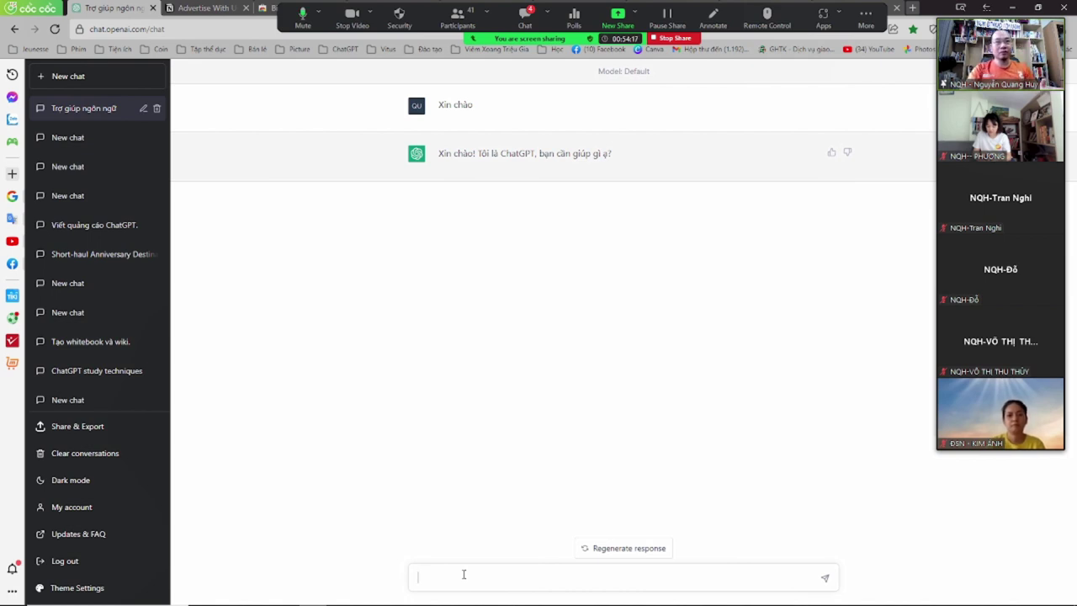
{"action": "left_click", "coordinate": [525, 17]}
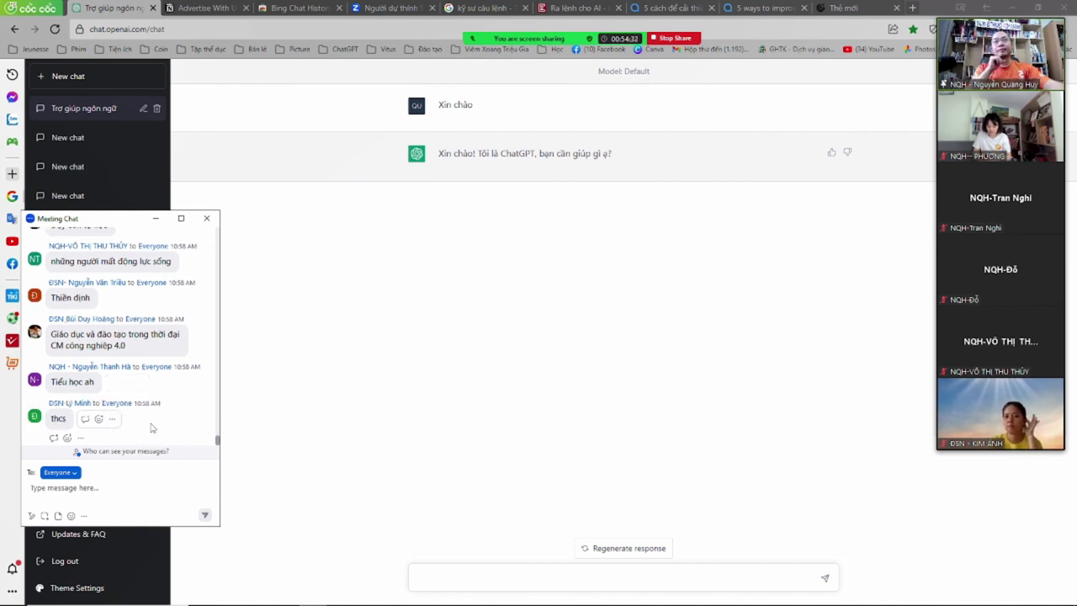
- Scroll the meeting chat and highlight the 'Cách mạng công nghiệp' and 'Tiểu học' suggestions
{"action": "scroll", "coordinate": [150, 429], "scroll_direction": "up", "scroll_amount": 2}
{"action": "scroll", "coordinate": [151, 412], "scroll_direction": "up", "scroll_amount": 3}
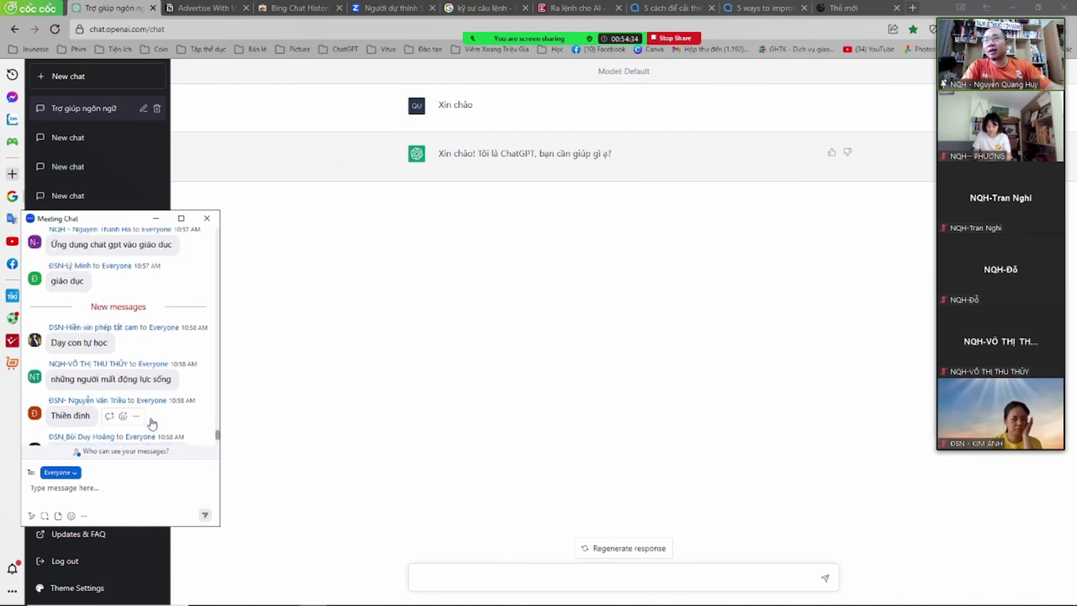
{"action": "scroll", "coordinate": [150, 423], "scroll_direction": "down", "scroll_amount": 5}
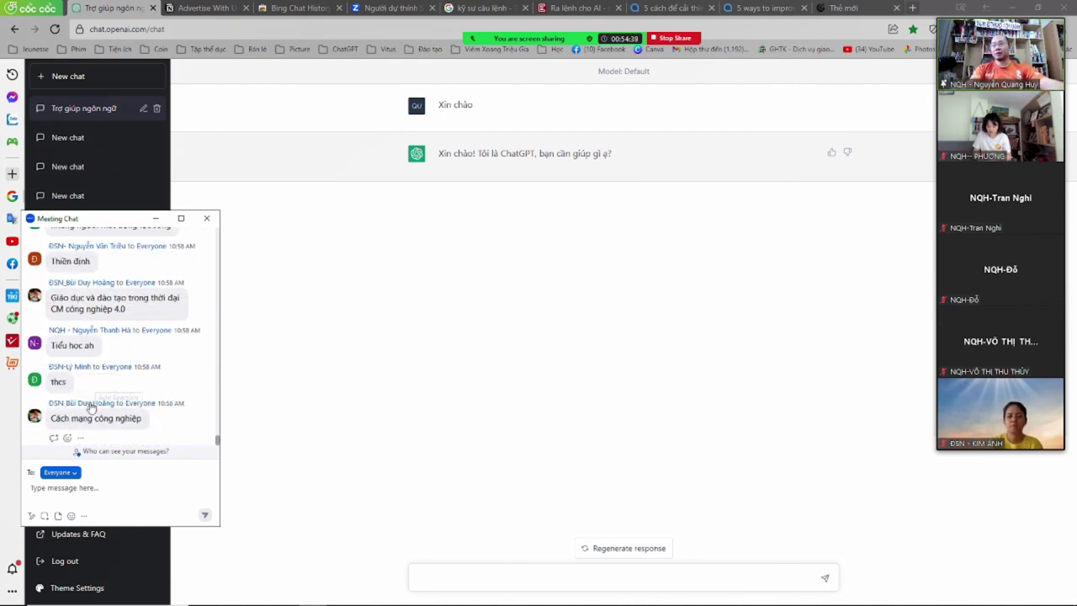
{"action": "left_click_drag", "start_coordinate": [62, 418], "coordinate": [113, 418]}
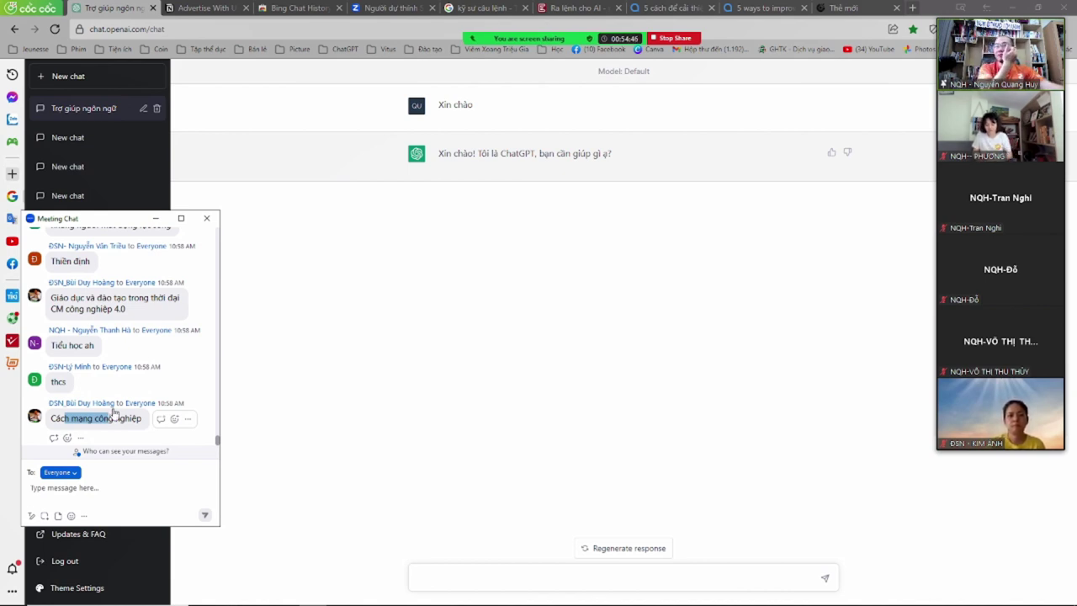
{"action": "left_click", "coordinate": [75, 341]}
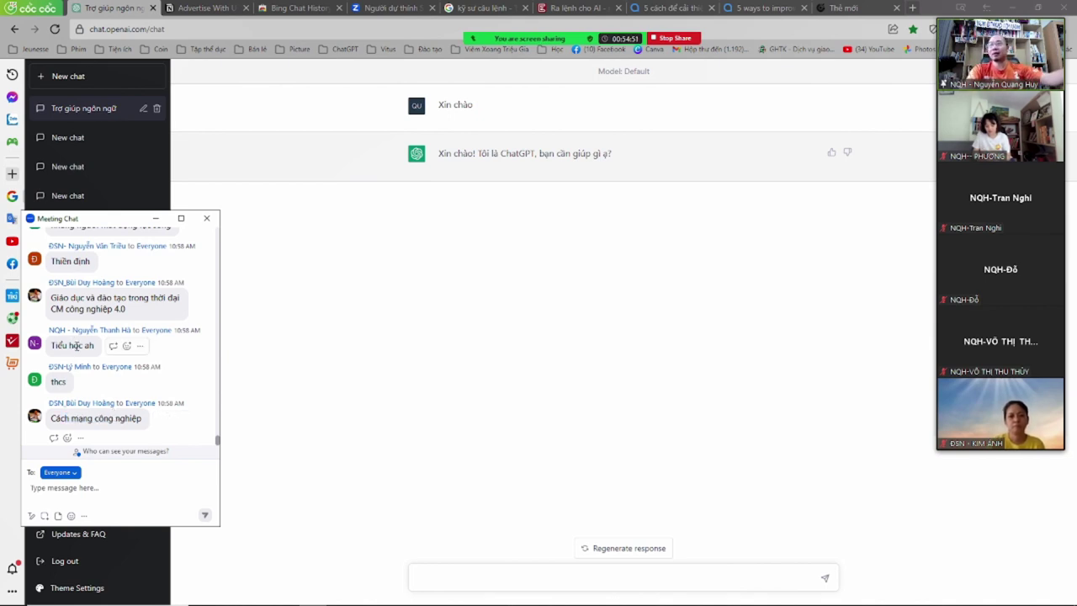
{"action": "left_click_drag", "start_coordinate": [64, 418], "coordinate": [128, 418]}
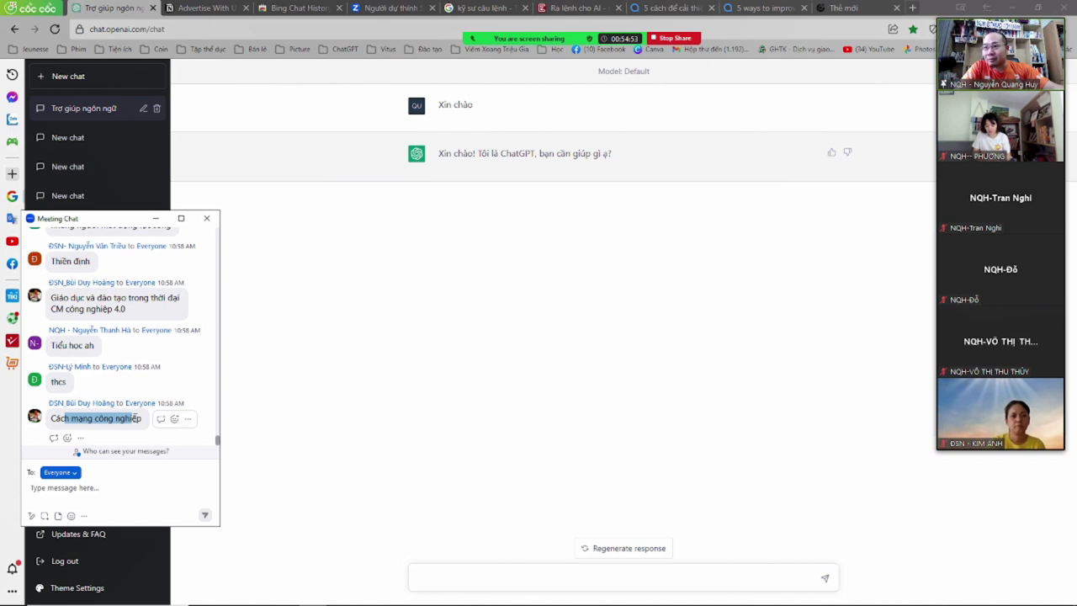
{"action": "left_click_drag", "start_coordinate": [51, 345], "coordinate": [89, 345]}
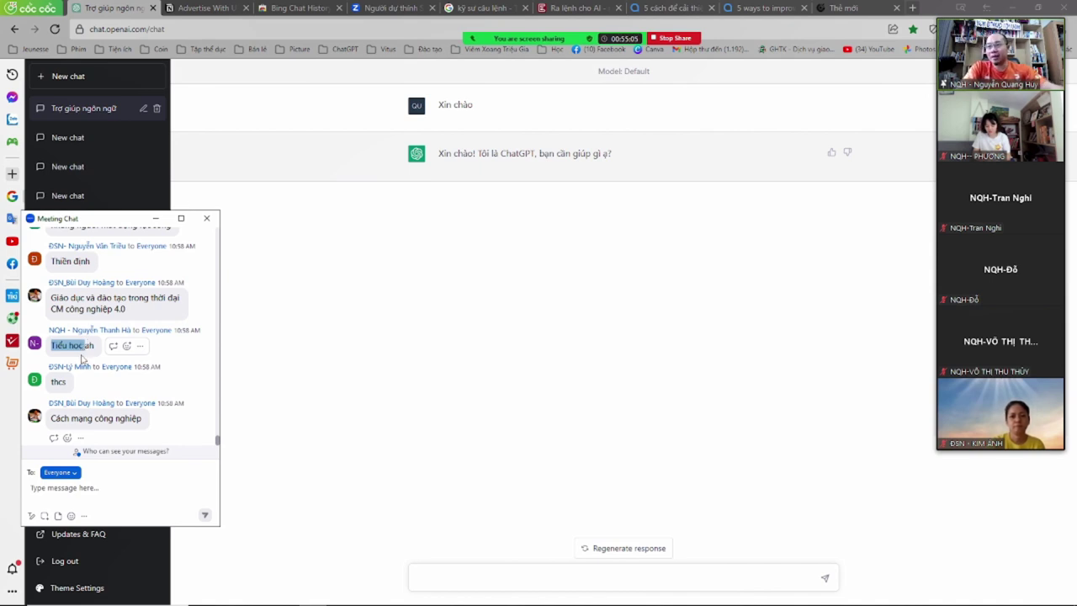
{"action": "left_click", "coordinate": [105, 487]}
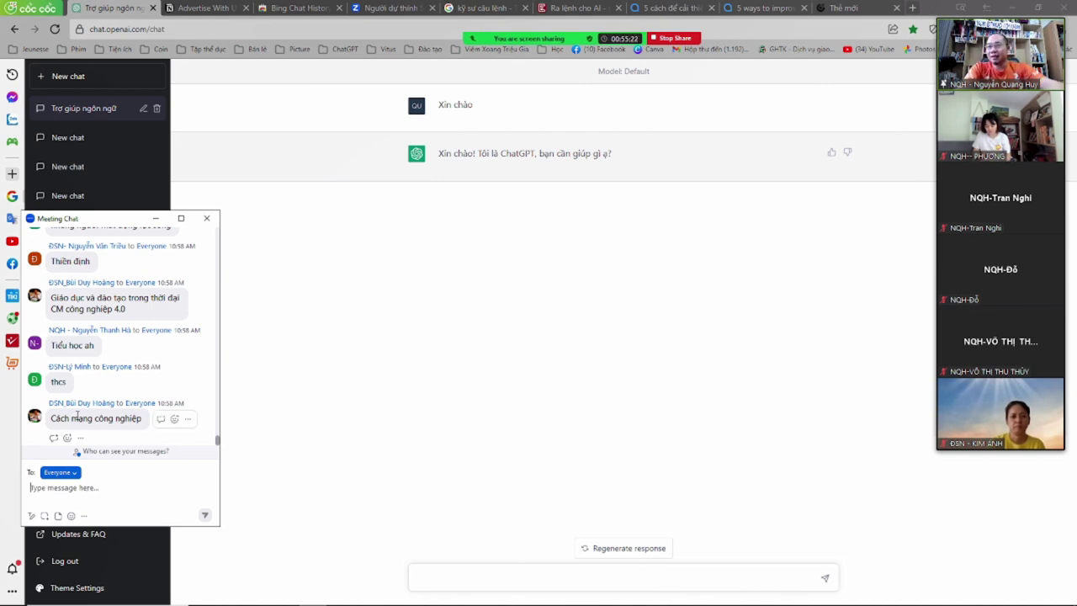
- Re-highlight the 'Cách mạng công nghiệp' answer and drag the chat window taller
{"action": "left_click", "coordinate": [110, 423]}
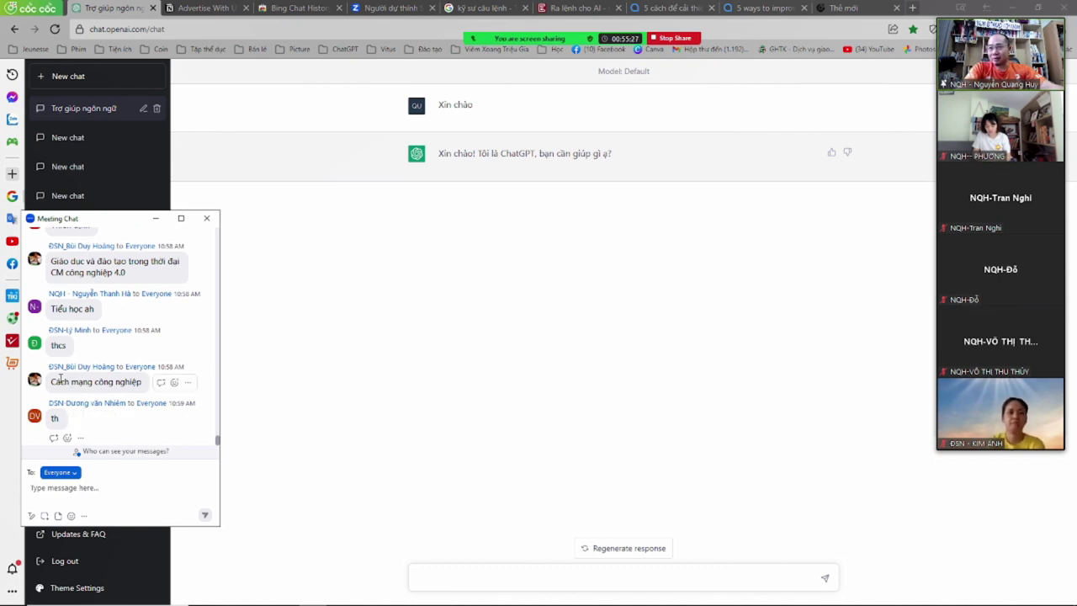
{"action": "left_click_drag", "start_coordinate": [61, 383], "coordinate": [120, 383]}
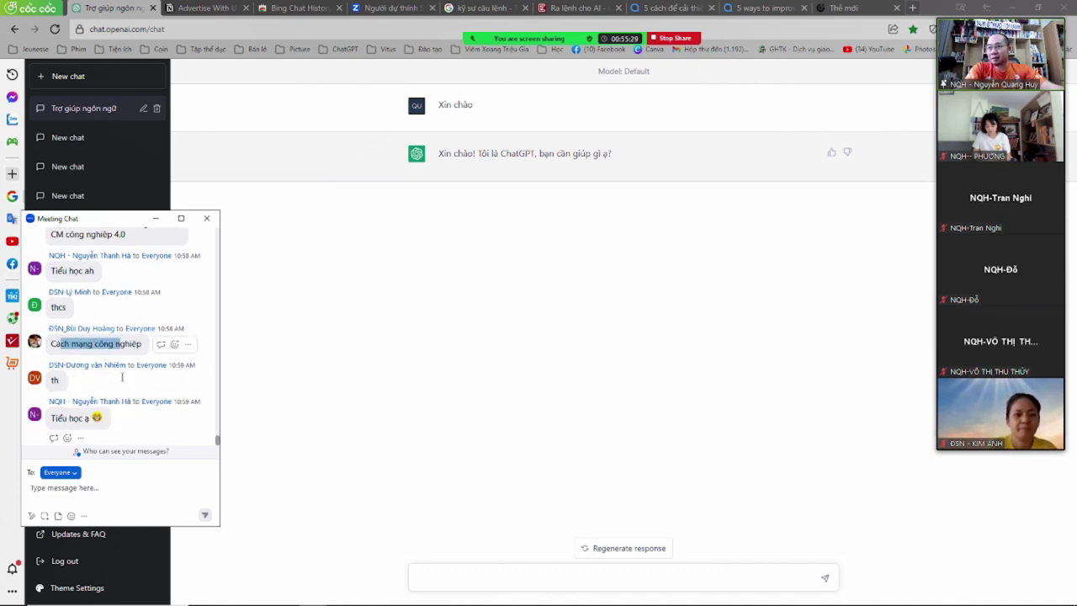
{"action": "left_click_drag", "start_coordinate": [59, 343], "coordinate": [122, 343]}
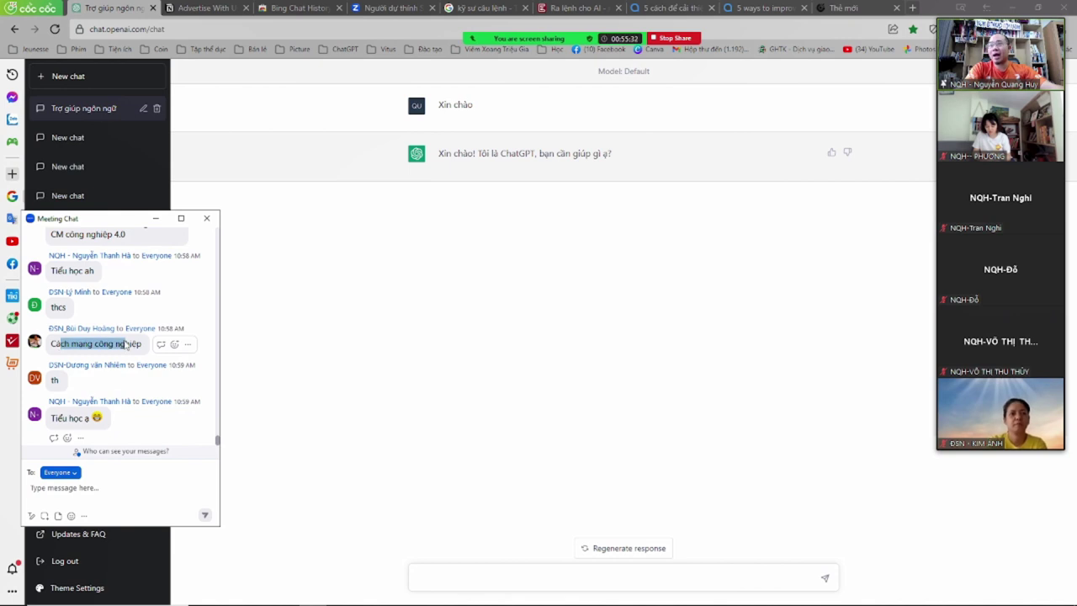
{"action": "double_click", "coordinate": [128, 343]}
{"action": "left_click_drag", "start_coordinate": [108, 212], "coordinate": [110, 103]}
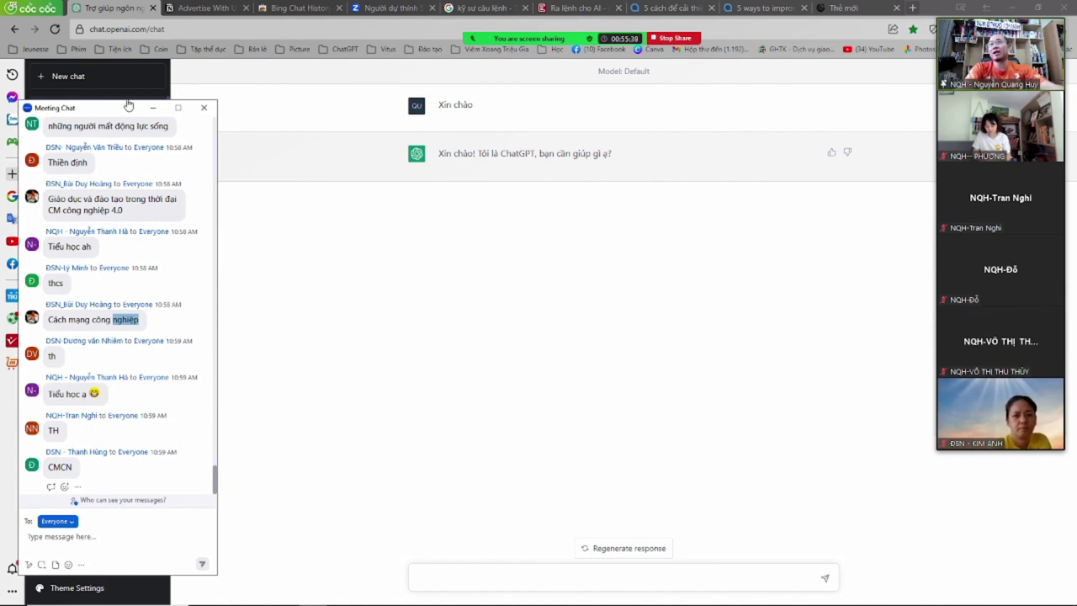
- Stretch the meeting chat window further up and highlight the 'Mầm non' reply
{"action": "left_click_drag", "start_coordinate": [125, 102], "coordinate": [123, 71]}
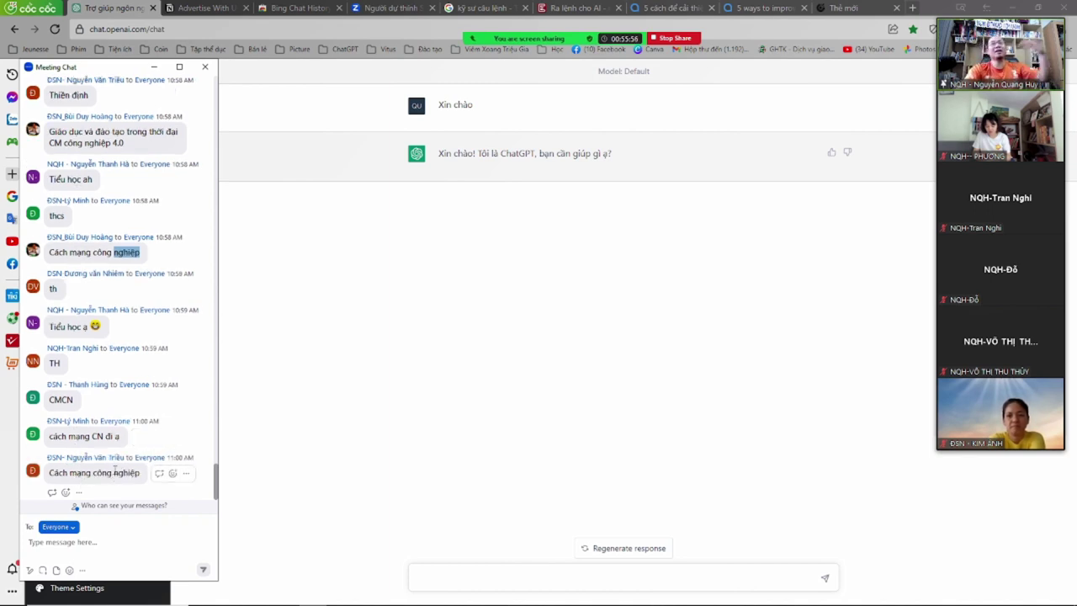
{"action": "mouse_move", "coordinate": [547, 34]}
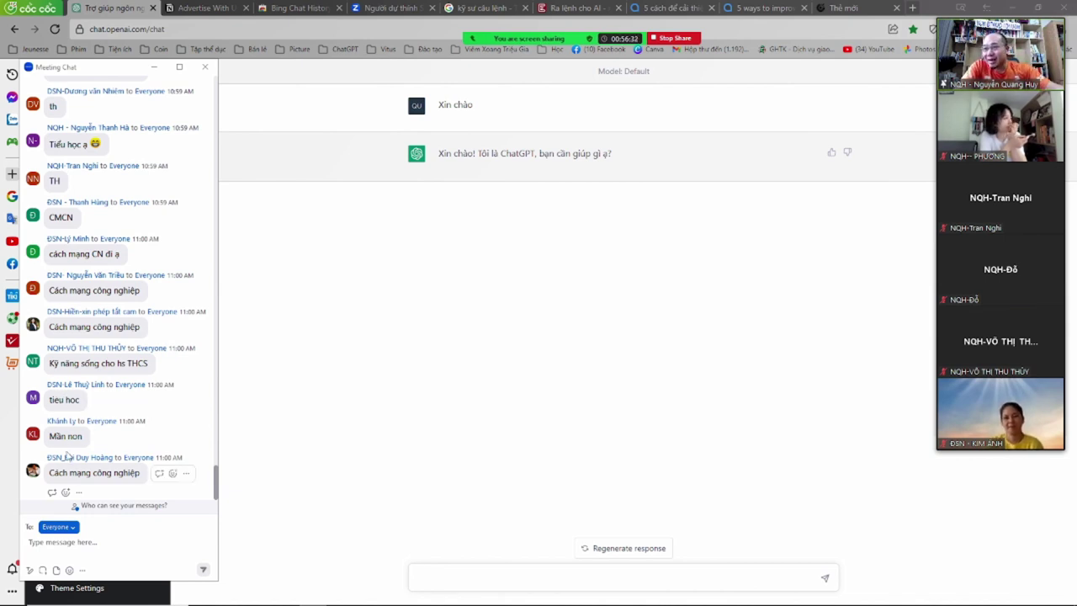
{"action": "left_click_drag", "start_coordinate": [60, 438], "coordinate": [116, 472]}
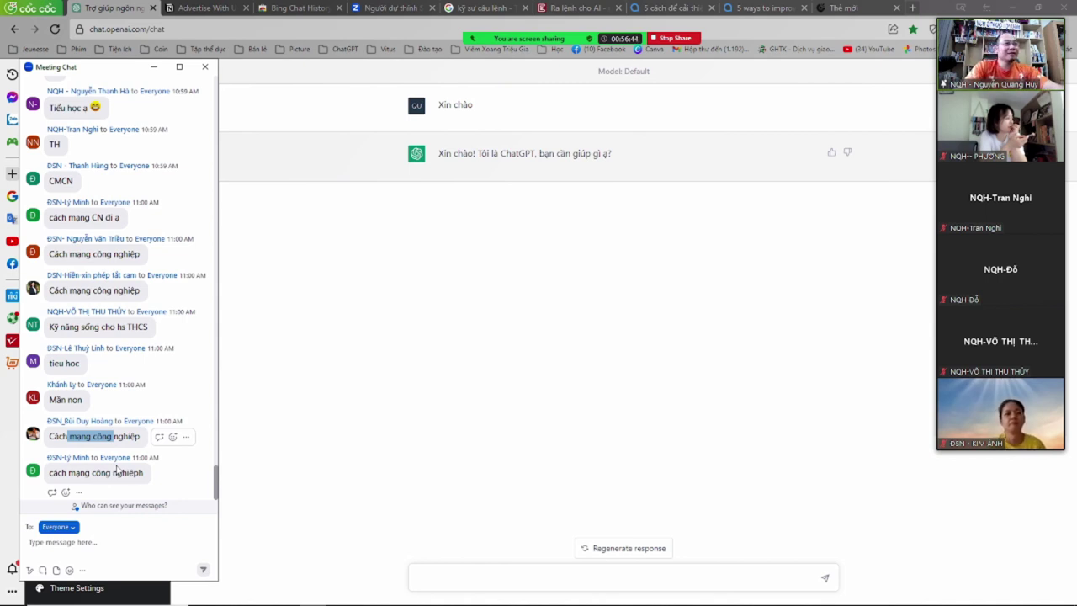
{"action": "left_click", "coordinate": [103, 476]}
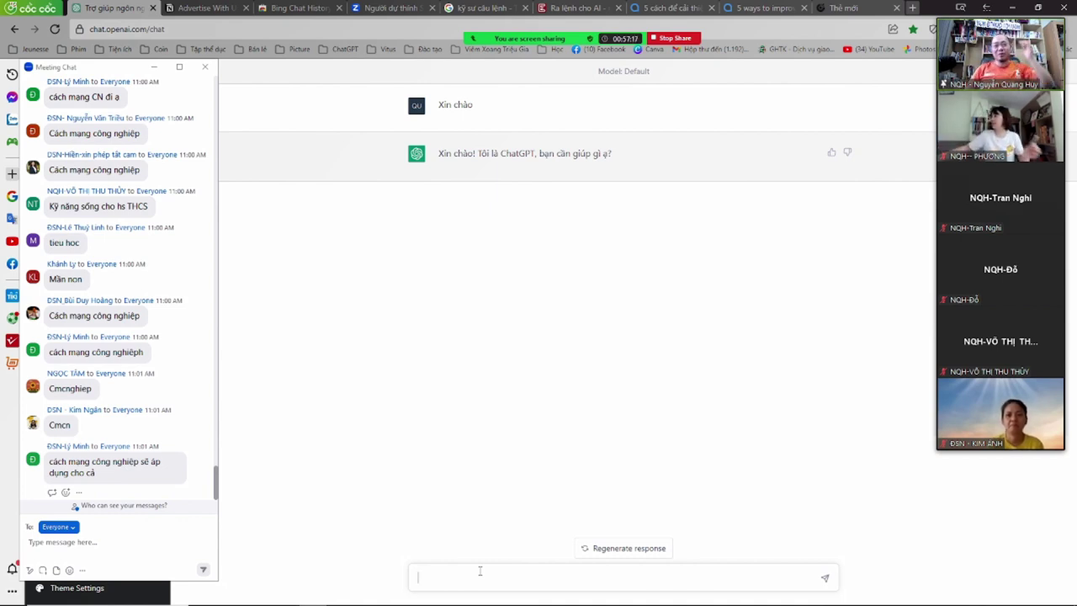
- Ask ChatGPT 'Hãy cho tôi biết về những linh vực của cuộc cách mạng công nghiệp 4.0'
{"action": "left_click", "coordinate": [480, 571]}
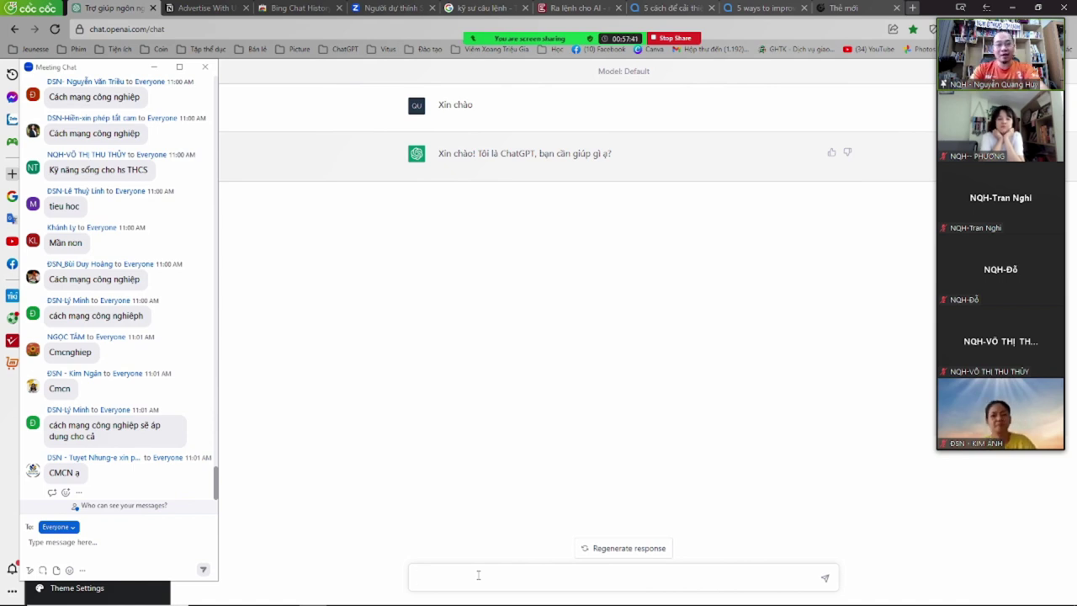
{"action": "type", "text": "hãy"}
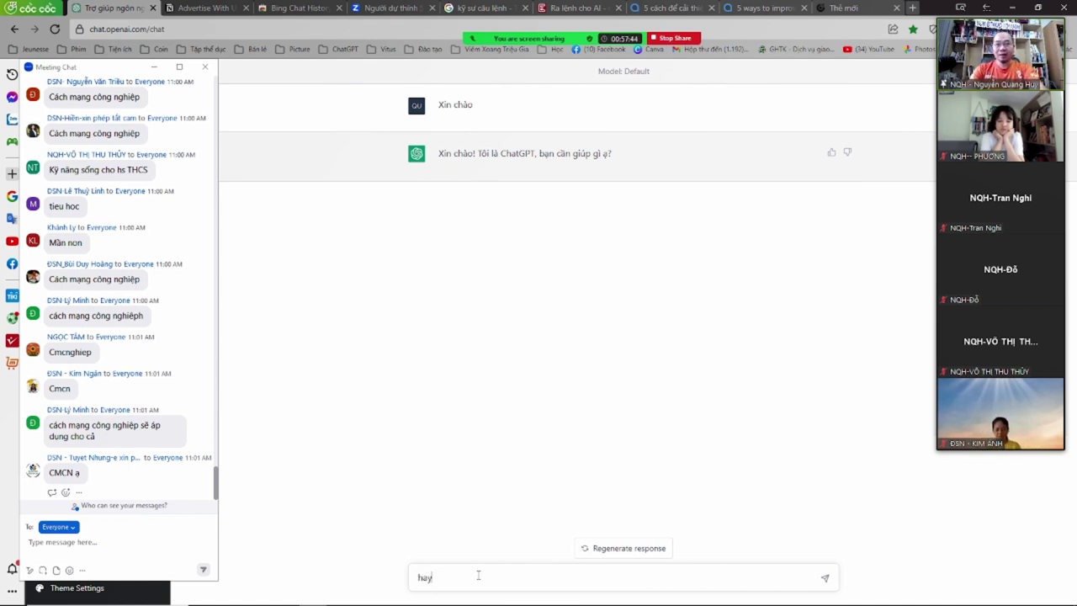
{"action": "key", "text": "BackSpace"}
{"action": "key", "text": "BackSpace"}
{"action": "key", "text": "BackSpace"}
{"action": "type", "text": "Hãy ch"}
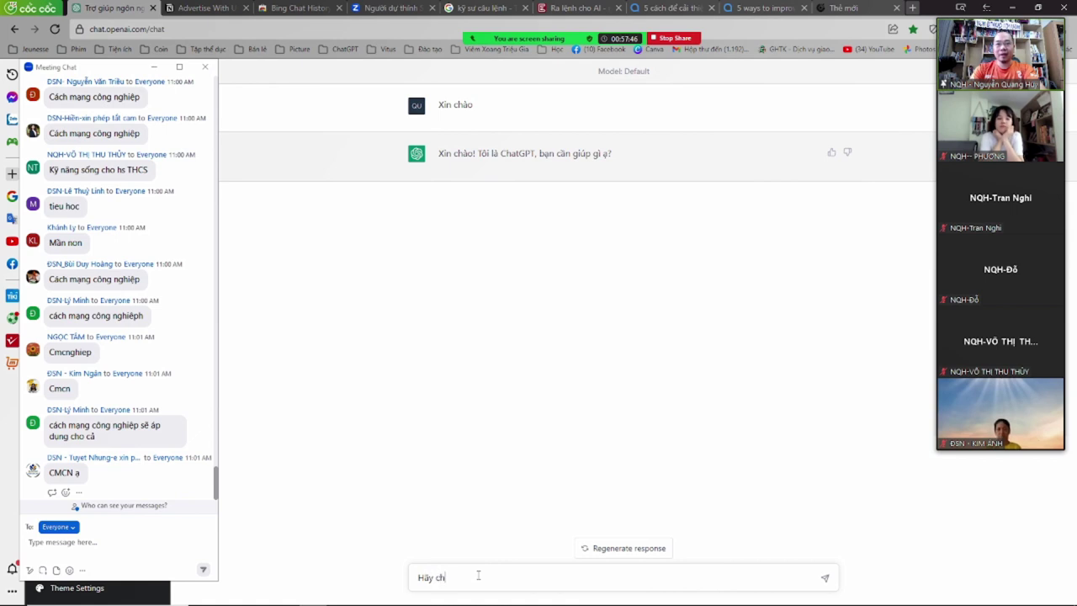
{"action": "type", "text": "o tôi biết "}
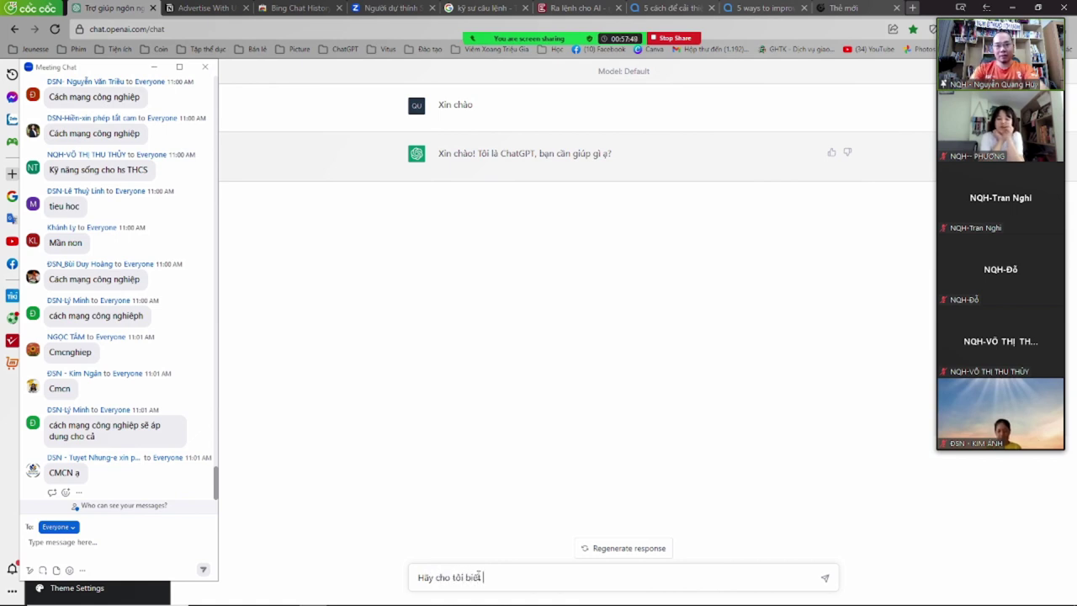
{"action": "type", "text": "về"}
{"action": "type", "text": " những lin"}
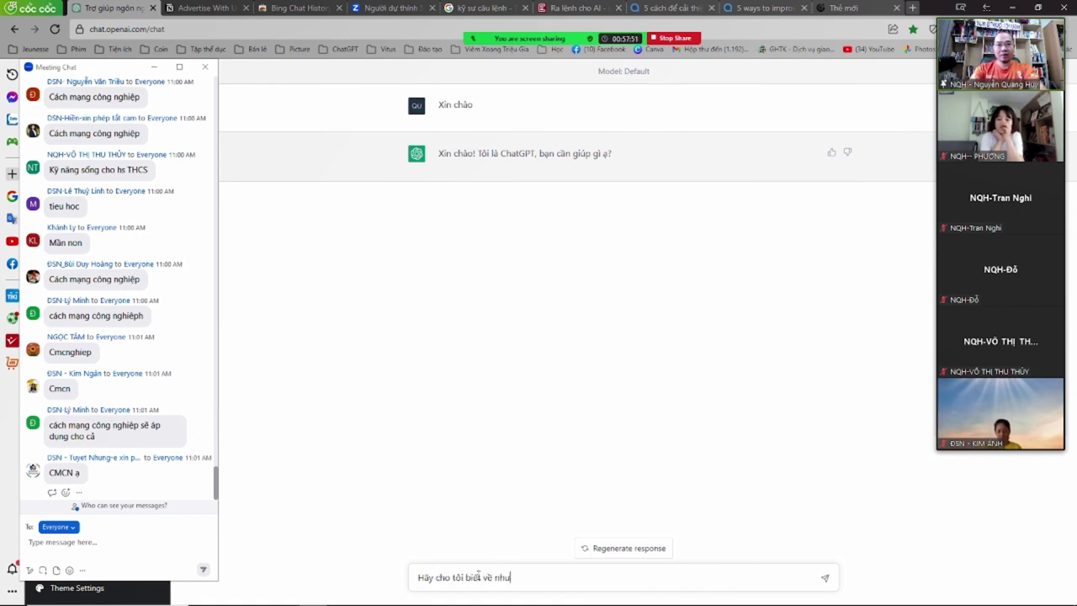
{"action": "type", "text": "h vực "}
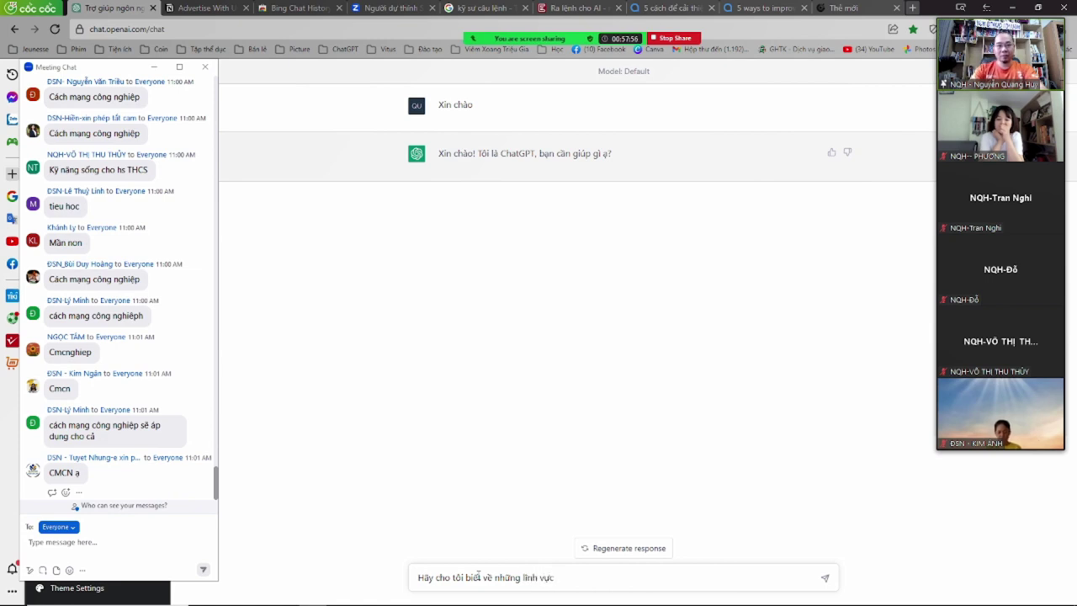
{"action": "type", "text": "của cuộc"}
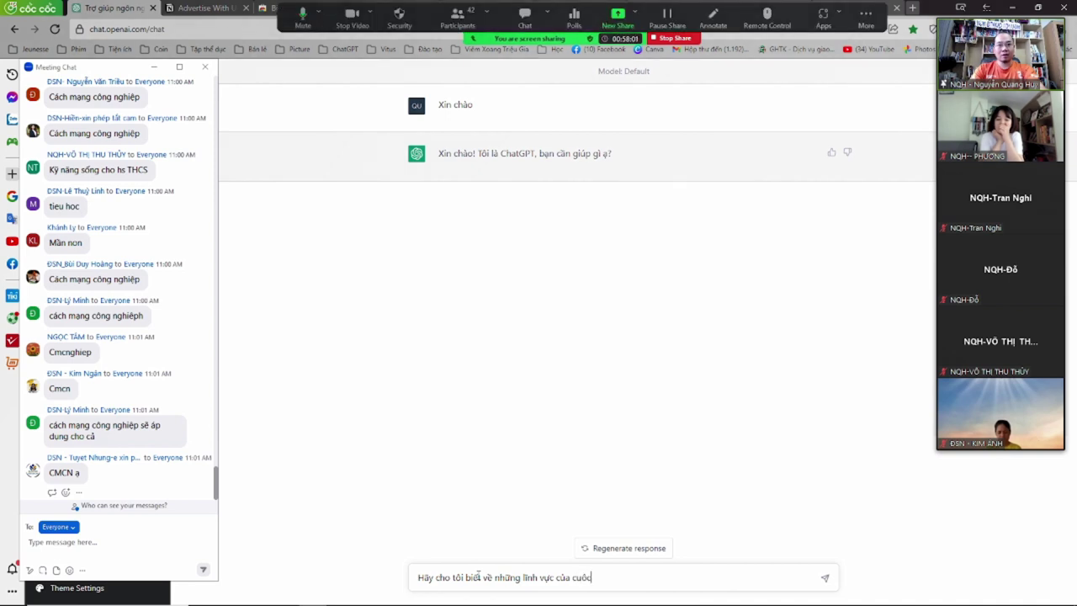
{"action": "type", "text": " cách mạng"}
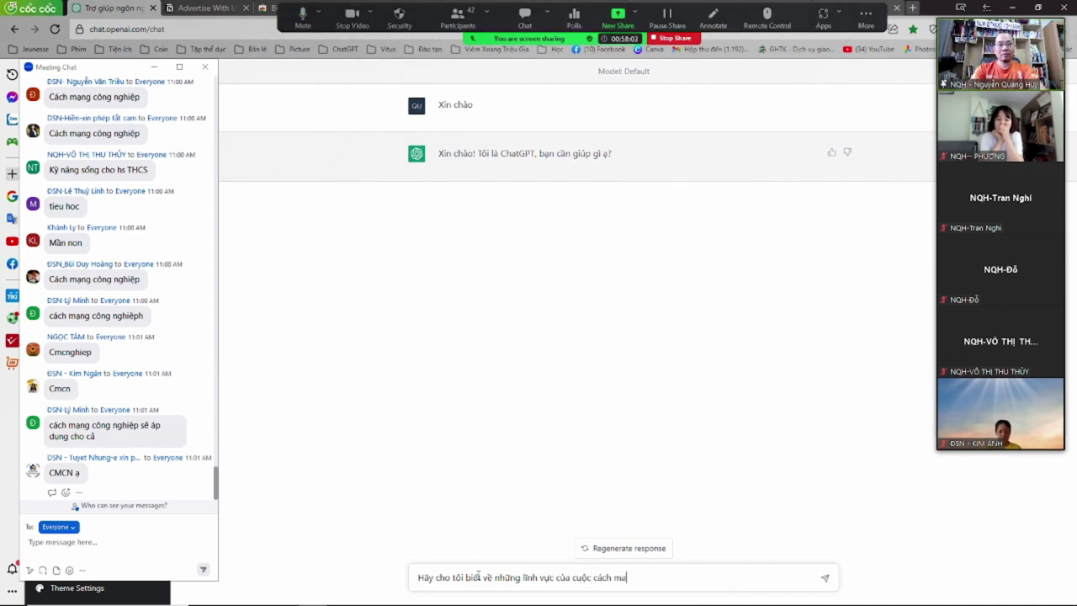
{"action": "type", "text": " công nghiệp 4"}
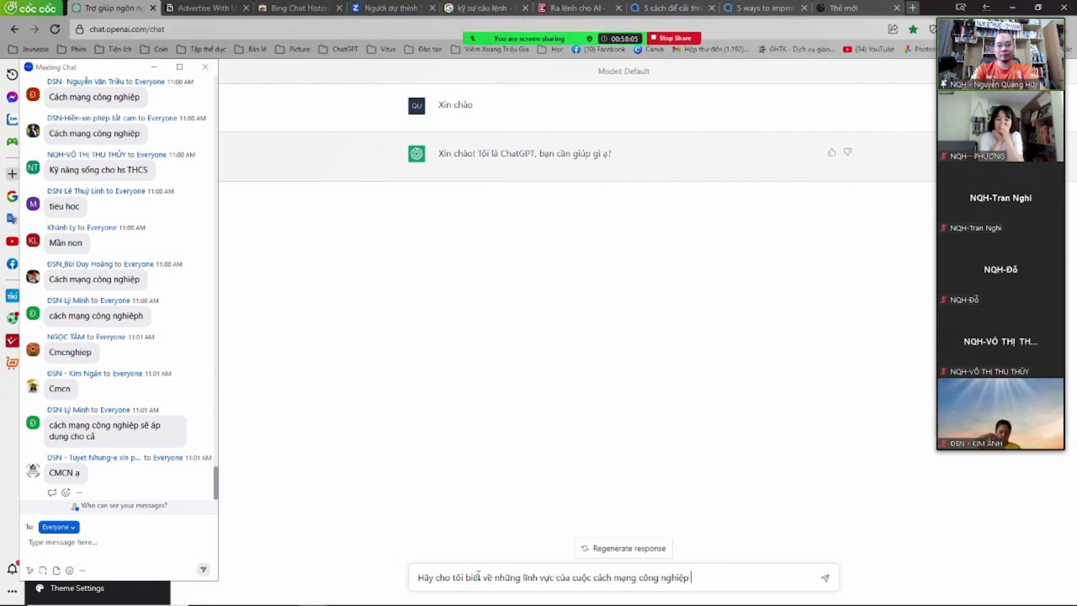
{"action": "type", "text": ".0"}
{"action": "key", "text": "Return"}
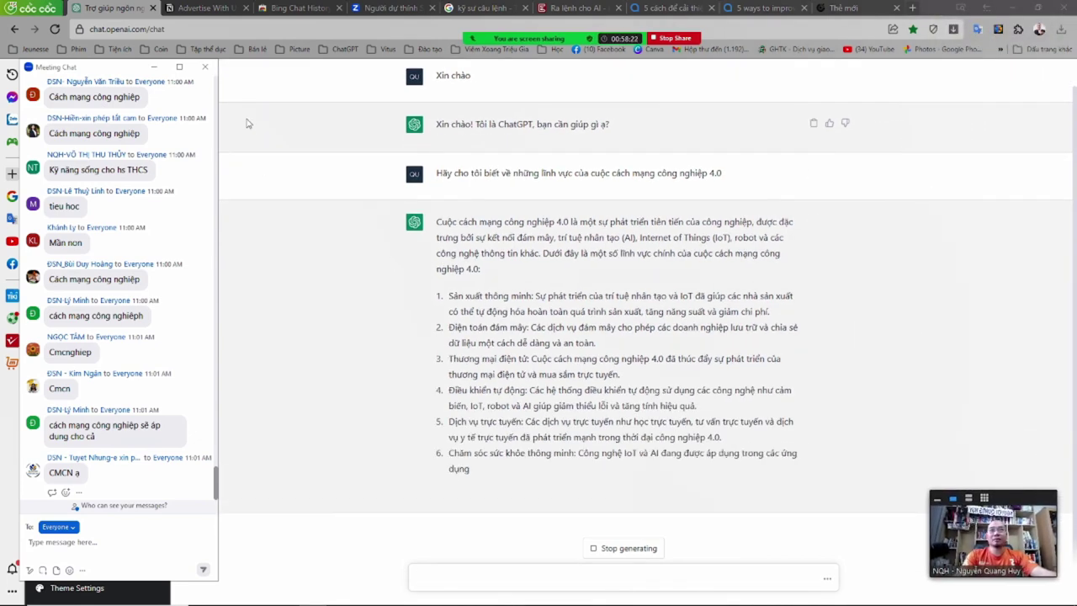
- Close the Zoom meeting chat window to reveal ChatGPT's full Industry 4.0 answer
{"action": "left_click", "coordinate": [206, 68]}
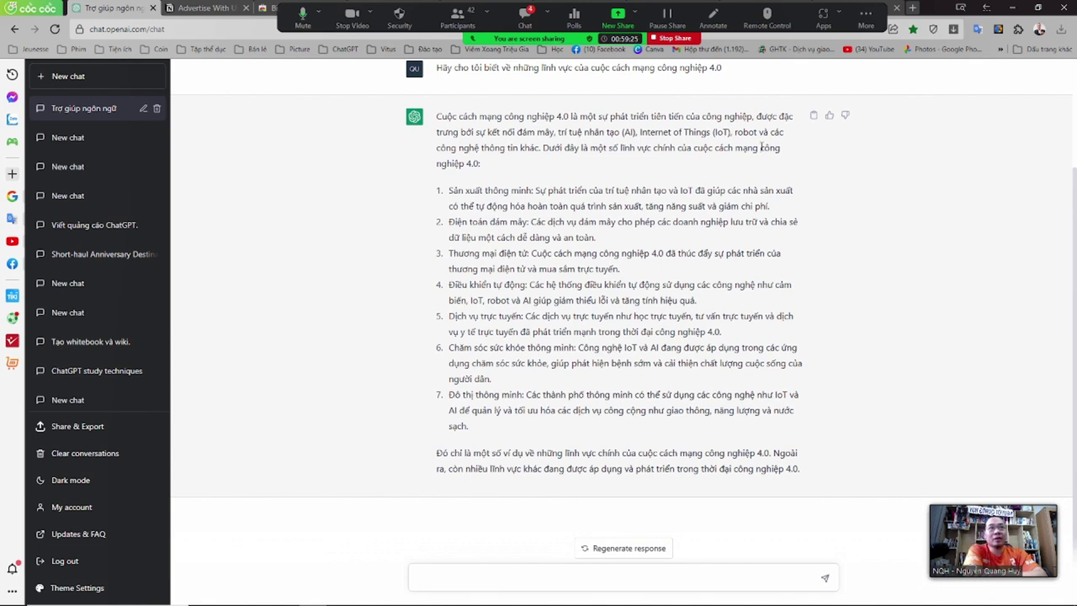
{"action": "left_click_drag", "start_coordinate": [641, 133], "coordinate": [729, 132]}
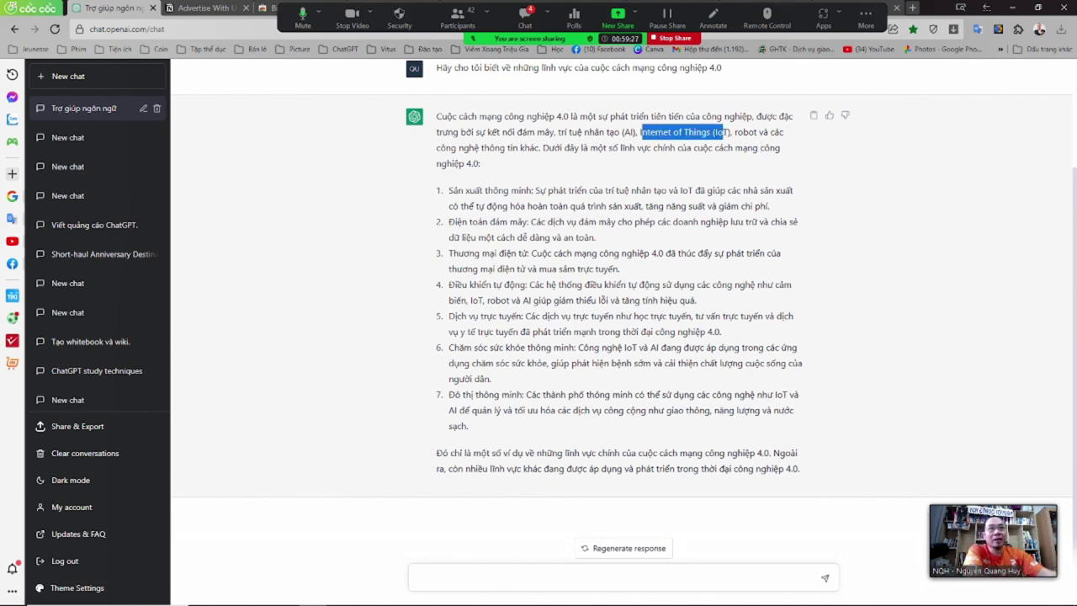
{"action": "left_click_drag", "start_coordinate": [558, 132], "coordinate": [649, 132]}
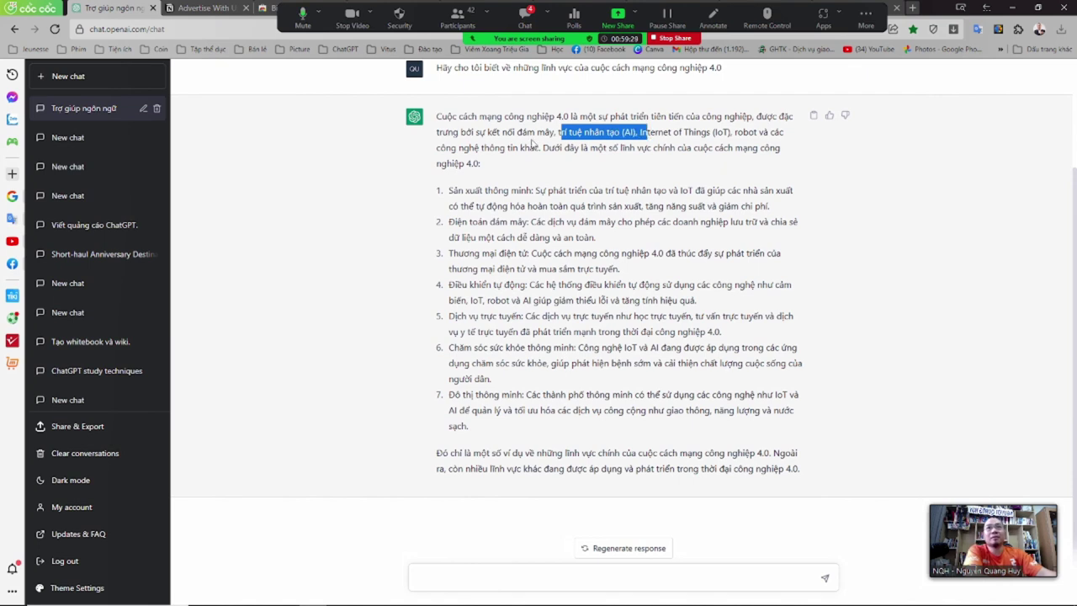
{"action": "left_click", "coordinate": [455, 132]}
{"action": "left_click_drag", "start_coordinate": [454, 132], "coordinate": [552, 134]}
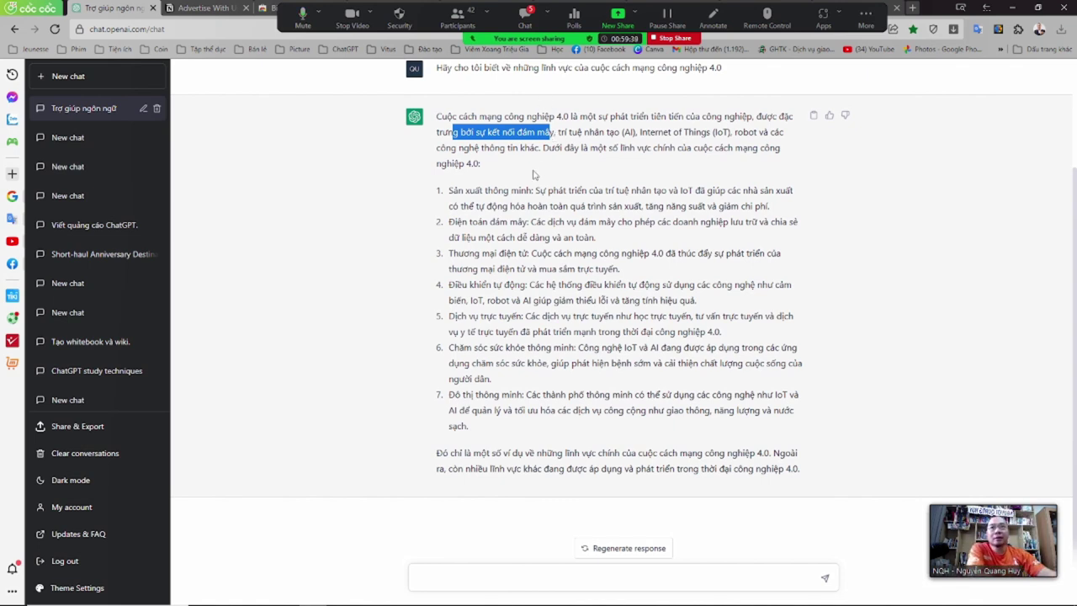
{"action": "left_click_drag", "start_coordinate": [568, 132], "coordinate": [637, 132]}
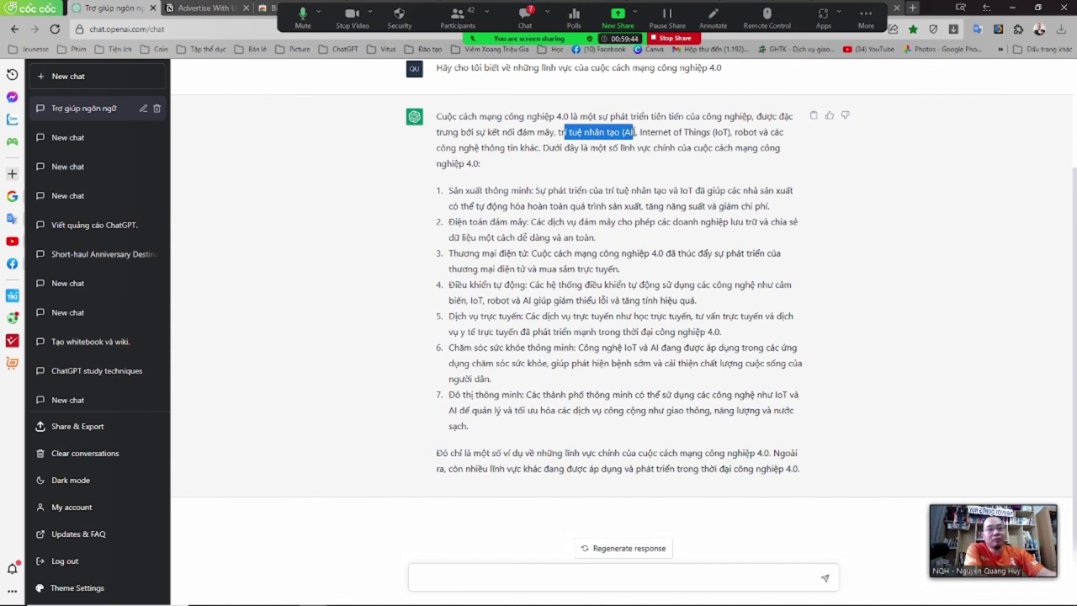
{"action": "left_click_drag", "start_coordinate": [558, 132], "coordinate": [636, 132]}
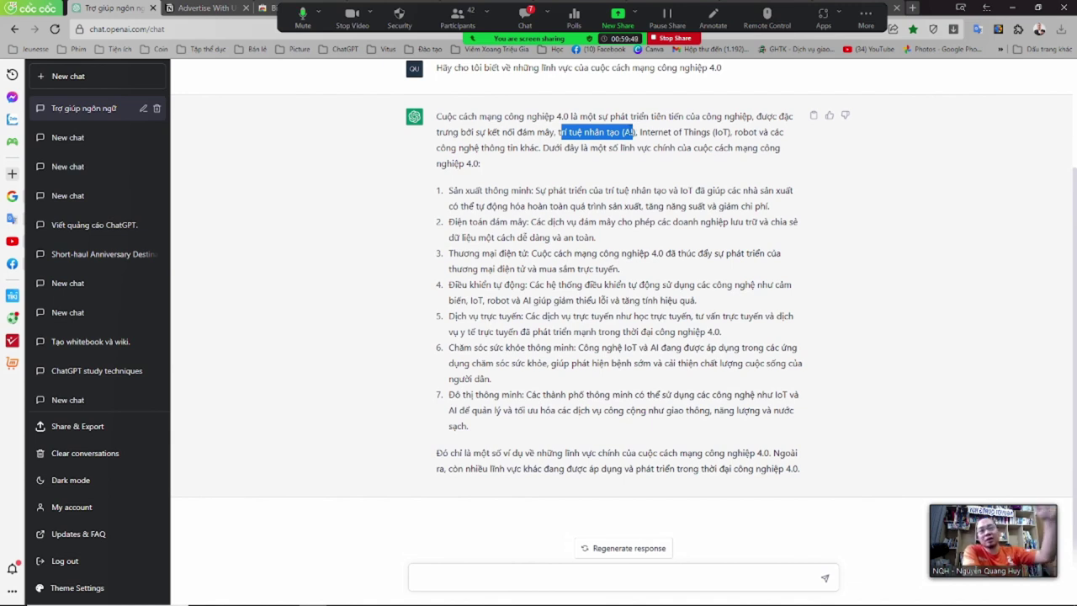
{"action": "left_click", "coordinate": [656, 132]}
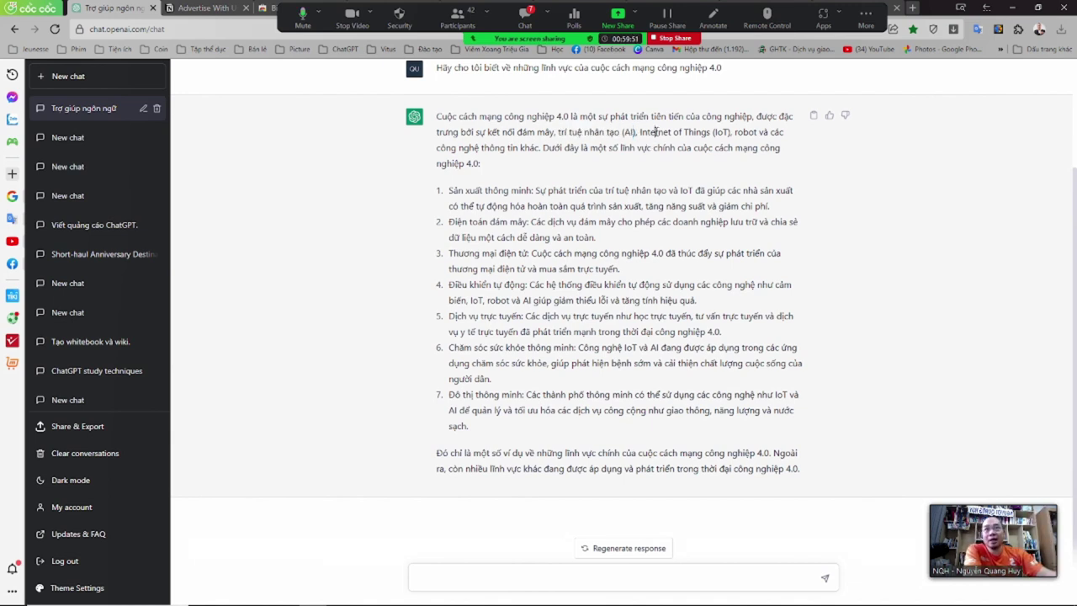
{"action": "left_click_drag", "start_coordinate": [558, 133], "coordinate": [637, 132]}
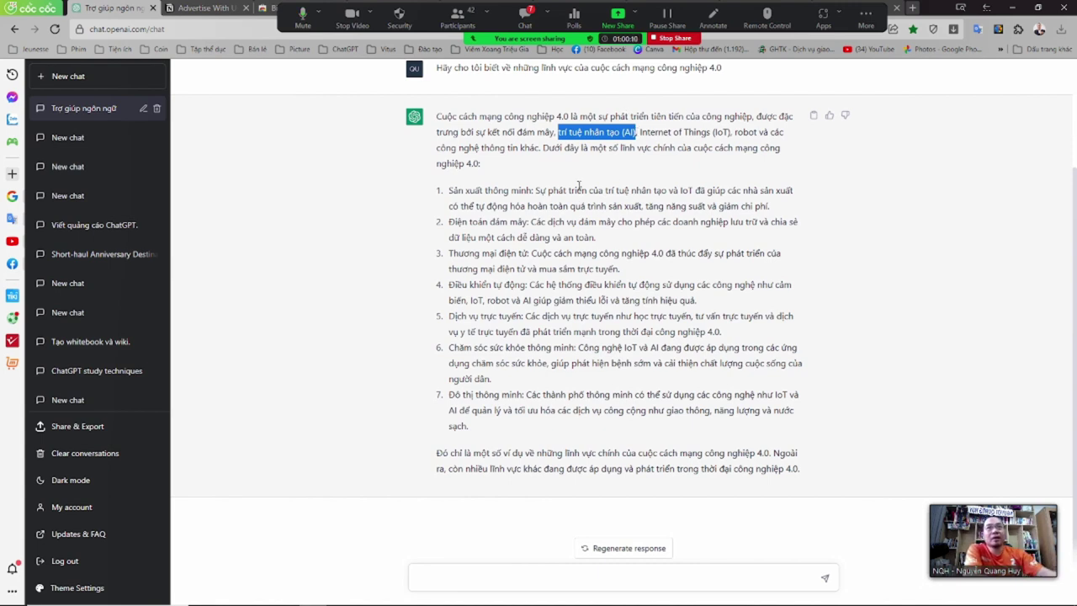
{"action": "left_click_drag", "start_coordinate": [510, 132], "coordinate": [709, 132]}
{"action": "left_click", "coordinate": [695, 132]}
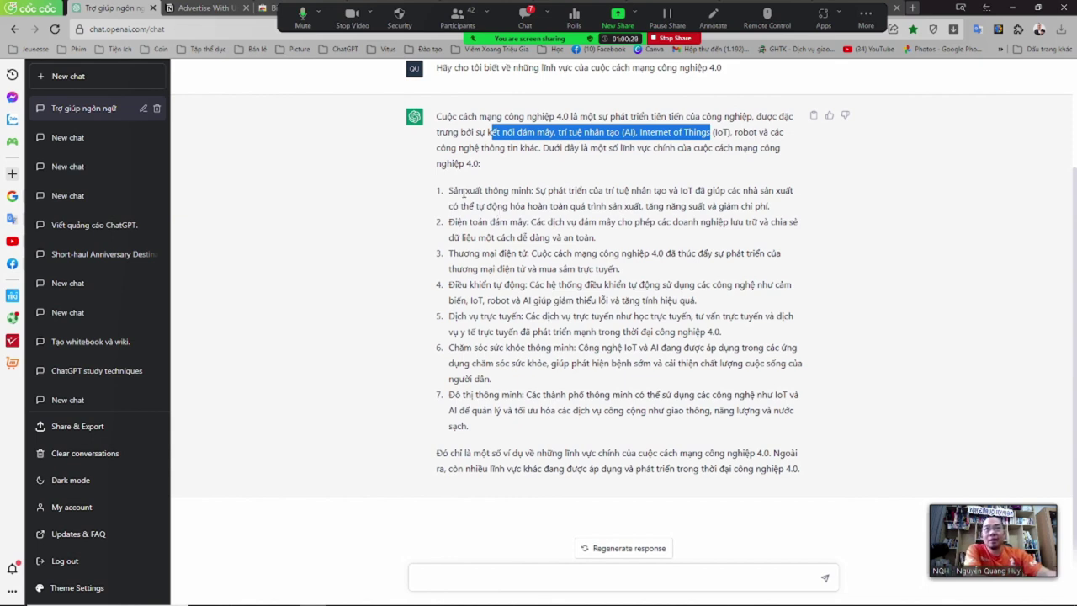
{"action": "left_click_drag", "start_coordinate": [464, 190], "coordinate": [680, 206]}
{"action": "left_click", "coordinate": [680, 206]}
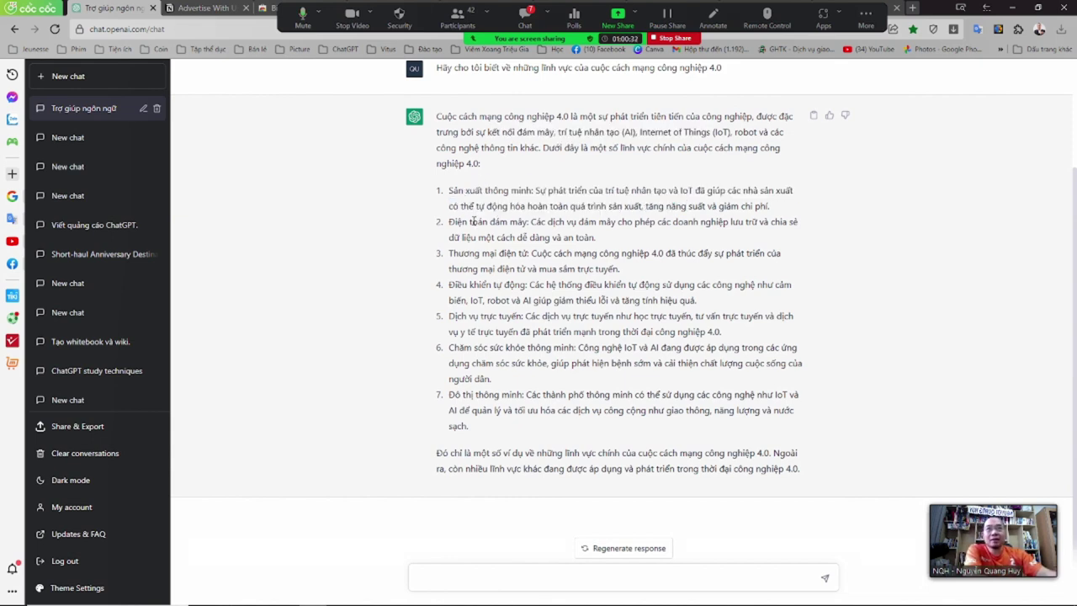
{"action": "left_click_drag", "start_coordinate": [454, 221], "coordinate": [658, 221]}
{"action": "left_click_drag", "start_coordinate": [449, 254], "coordinate": [635, 253]}
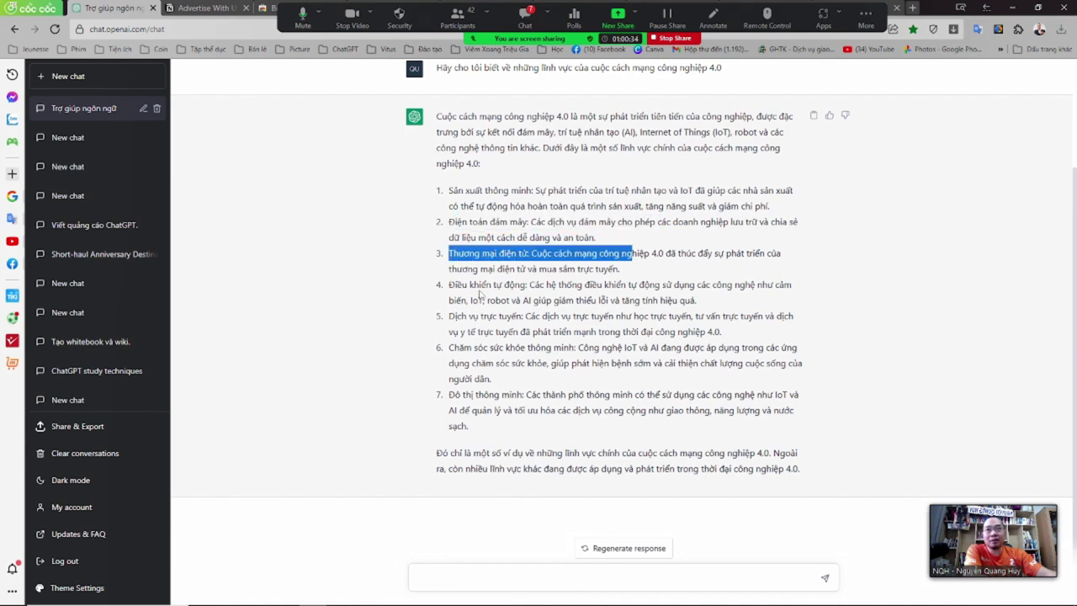
{"action": "left_click_drag", "start_coordinate": [449, 285], "coordinate": [681, 286]}
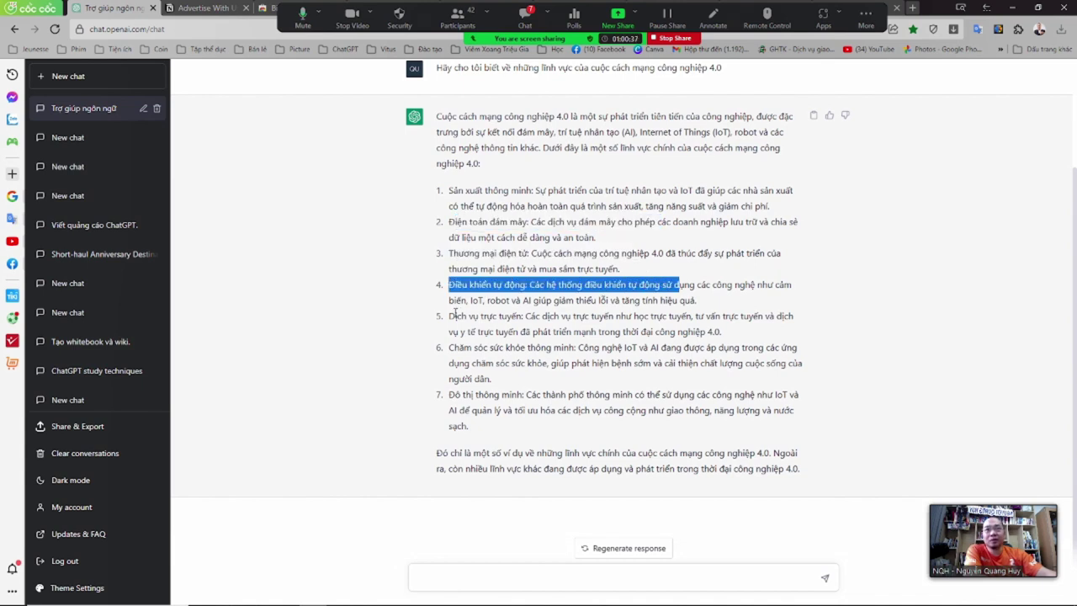
{"action": "left_click_drag", "start_coordinate": [452, 316], "coordinate": [628, 317]}
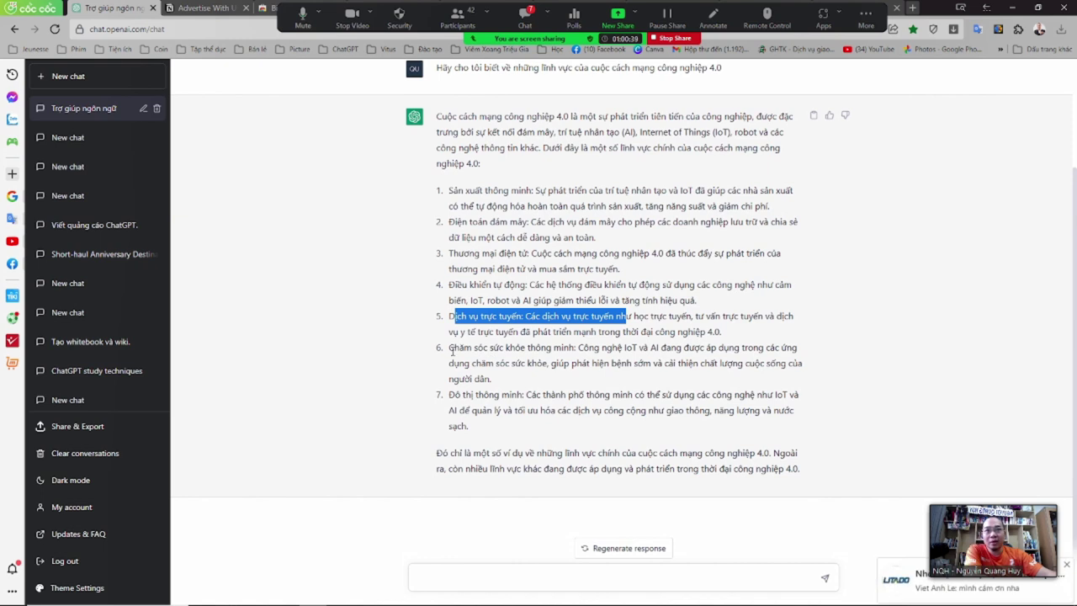
{"action": "left_click_drag", "start_coordinate": [454, 347], "coordinate": [688, 347]}
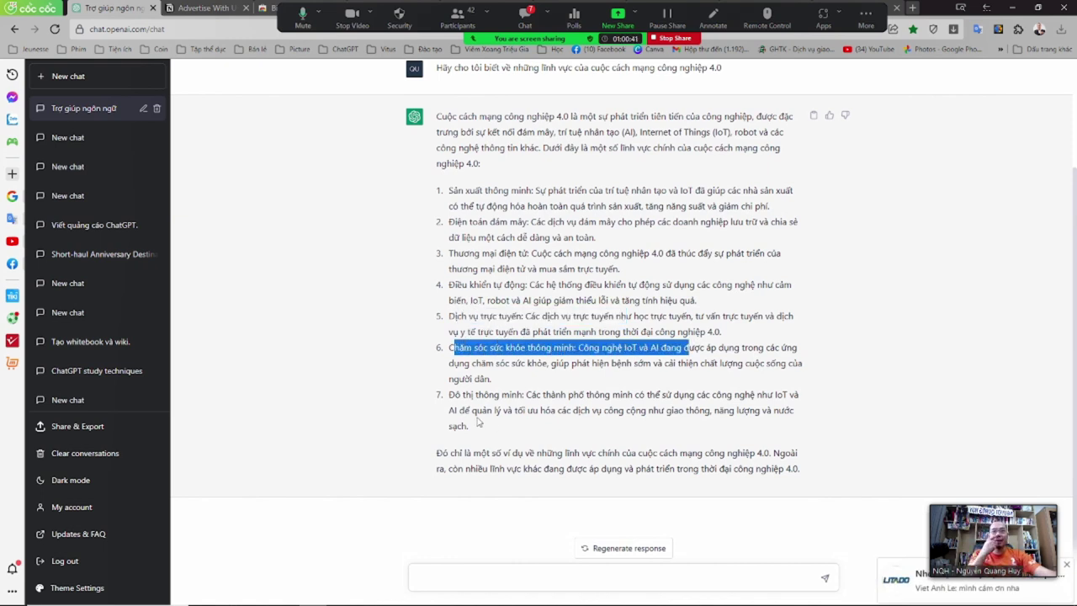
{"action": "mouse_move", "coordinate": [461, 394]}
{"action": "left_mouse_down"}
{"action": "mouse_move", "coordinate": [589, 395]}
{"action": "mouse_move", "coordinate": [451, 394]}
{"action": "left_mouse_up"}
{"action": "left_click_drag", "start_coordinate": [517, 452], "coordinate": [799, 468]}
{"action": "left_click", "coordinate": [622, 467]}
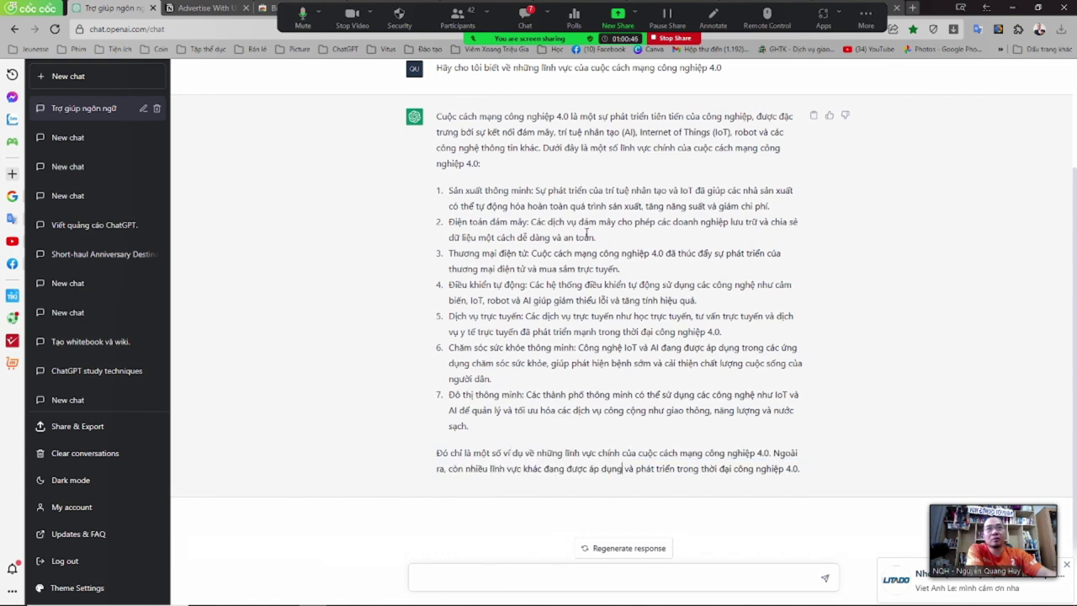
{"action": "left_click_drag", "start_coordinate": [564, 190], "coordinate": [607, 410]}
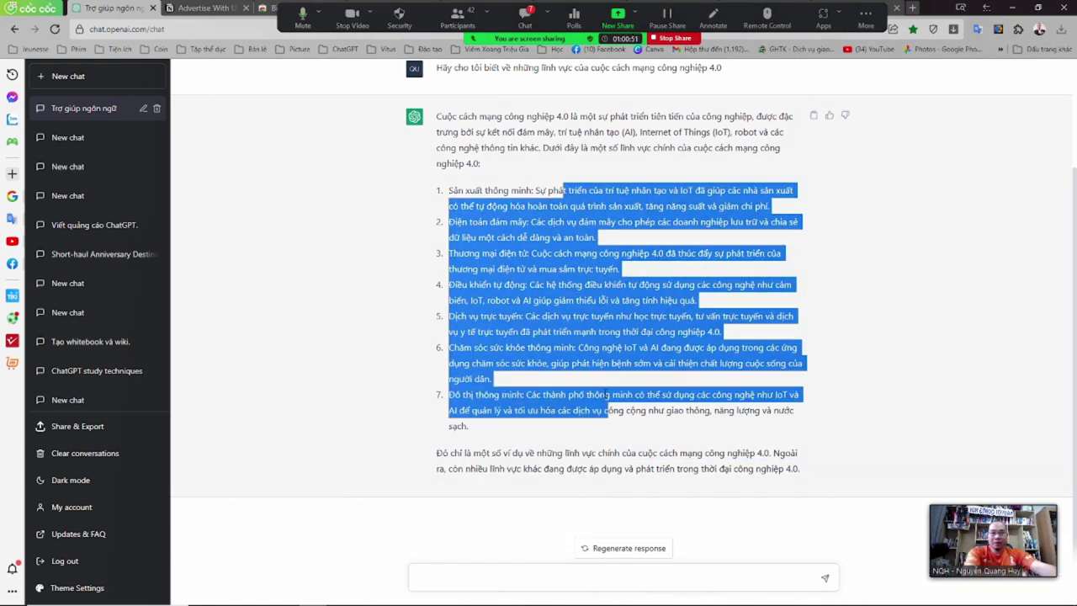
{"action": "left_click", "coordinate": [605, 397]}
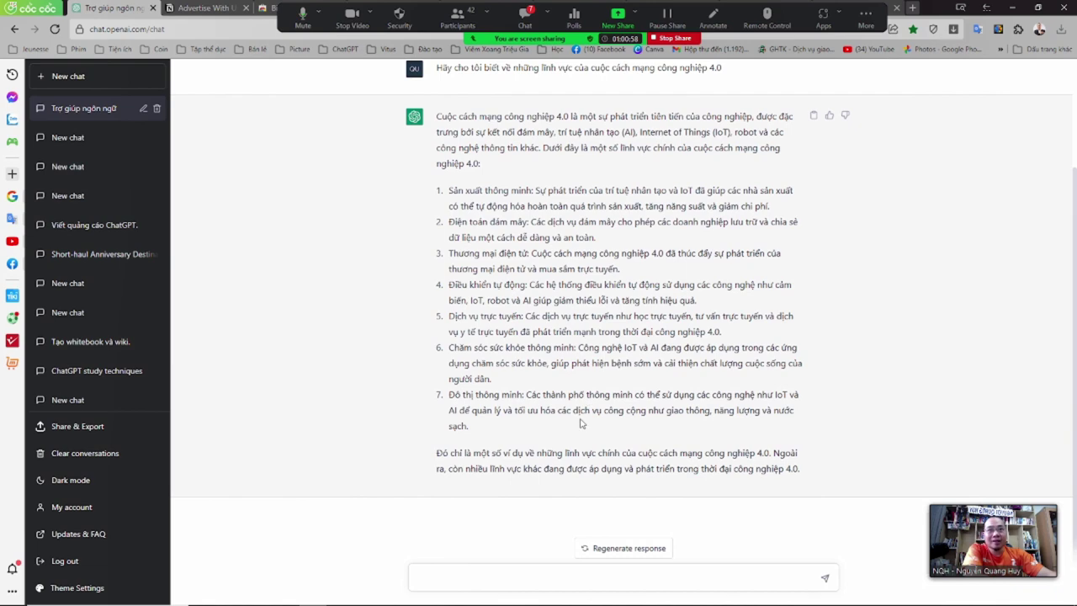
{"action": "left_click_drag", "start_coordinate": [581, 413], "coordinate": [454, 318]}
{"action": "left_click_drag", "start_coordinate": [449, 190], "coordinate": [581, 410]}
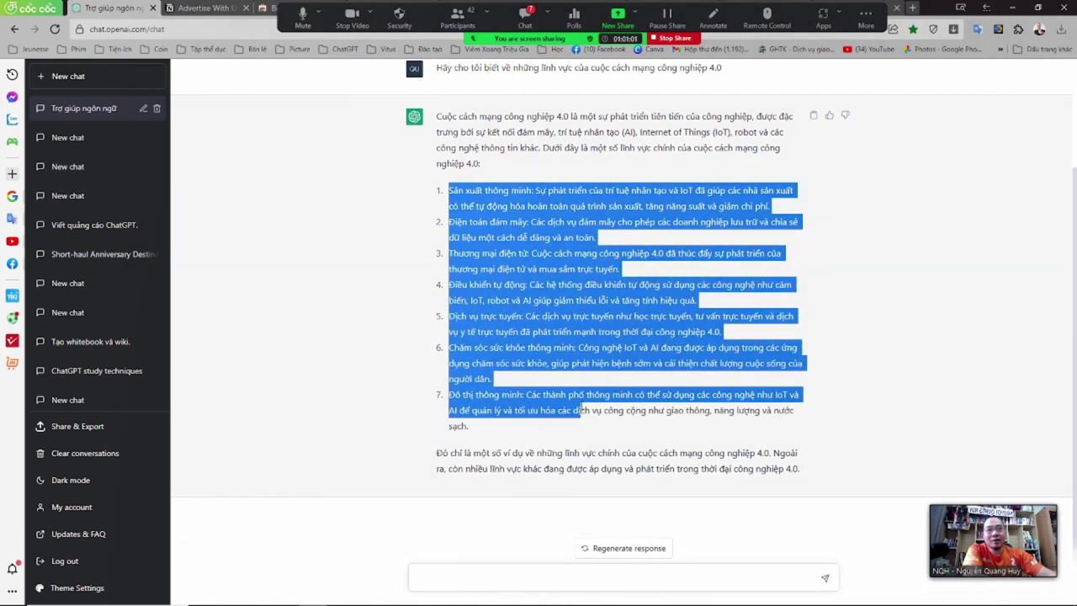
{"action": "left_click", "coordinate": [584, 408]}
{"action": "left_click_drag", "start_coordinate": [448, 191], "coordinate": [803, 425]}
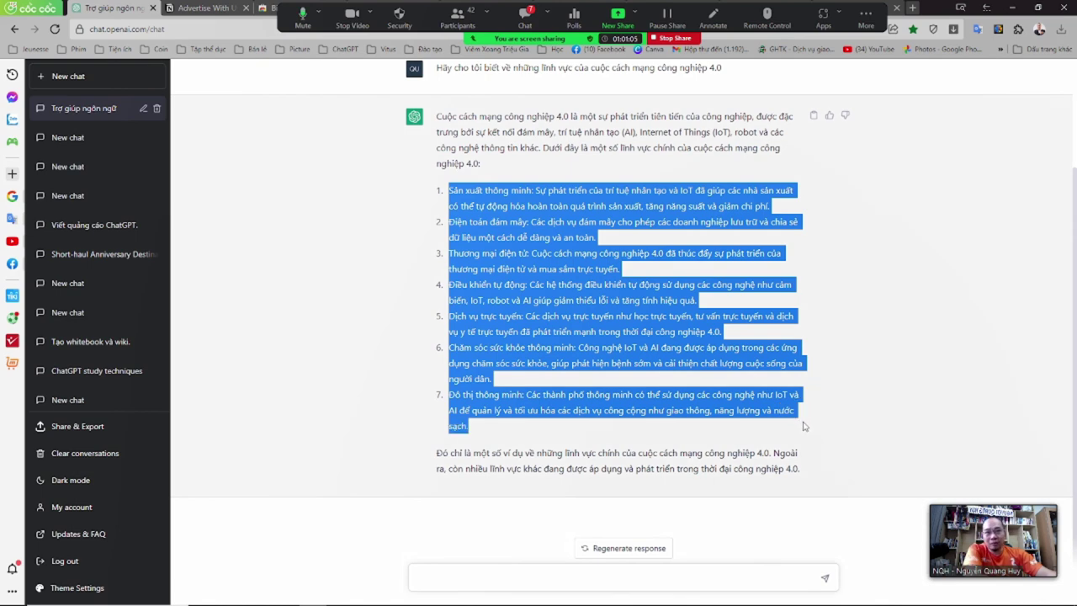
{"action": "left_click", "coordinate": [803, 427]}
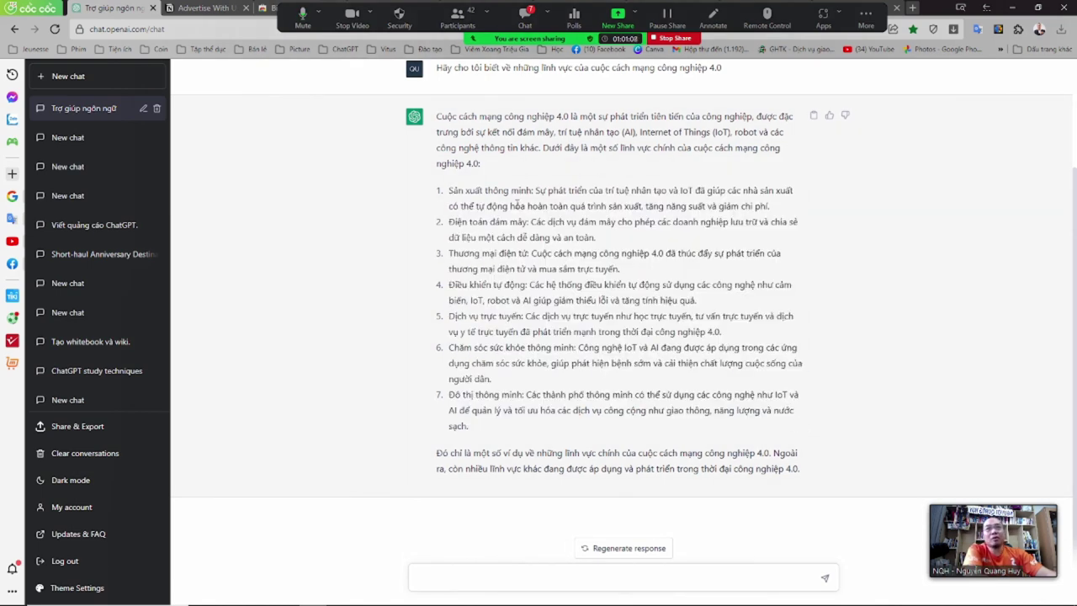
{"action": "left_click_drag", "start_coordinate": [462, 116], "coordinate": [604, 410]}
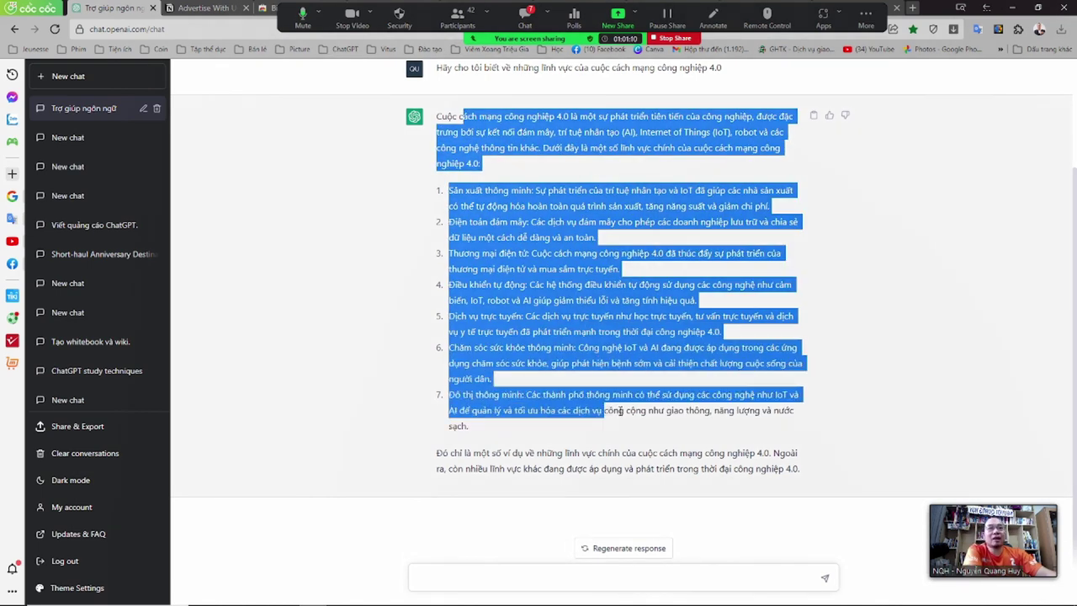
{"action": "left_click", "coordinate": [620, 411]}
{"action": "left_click_drag", "start_coordinate": [498, 117], "coordinate": [600, 410]}
{"action": "left_click", "coordinate": [598, 405]}
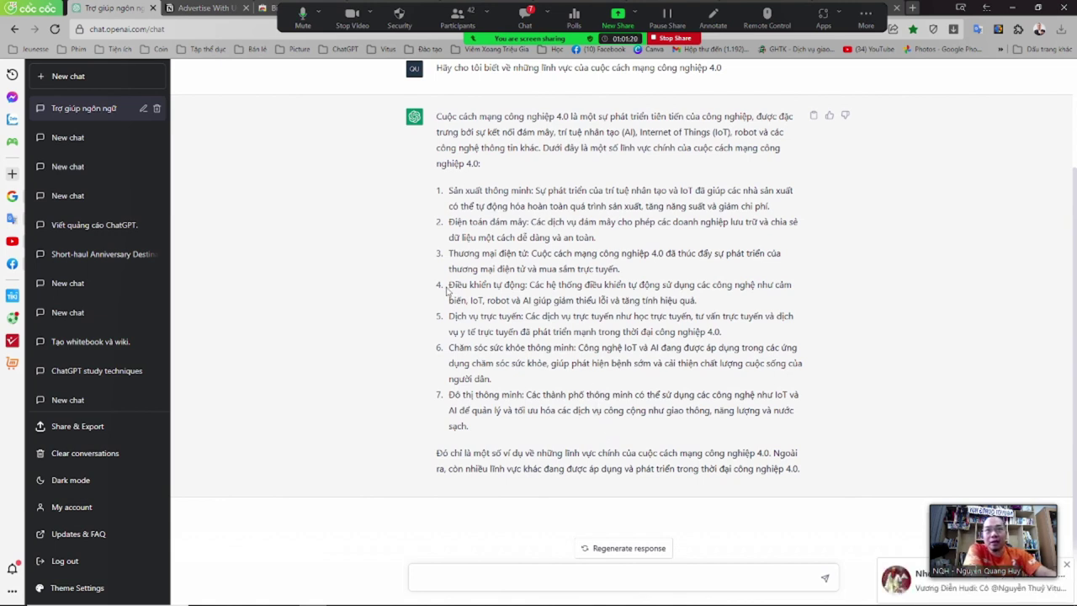
{"action": "left_click_drag", "start_coordinate": [449, 284], "coordinate": [670, 300]}
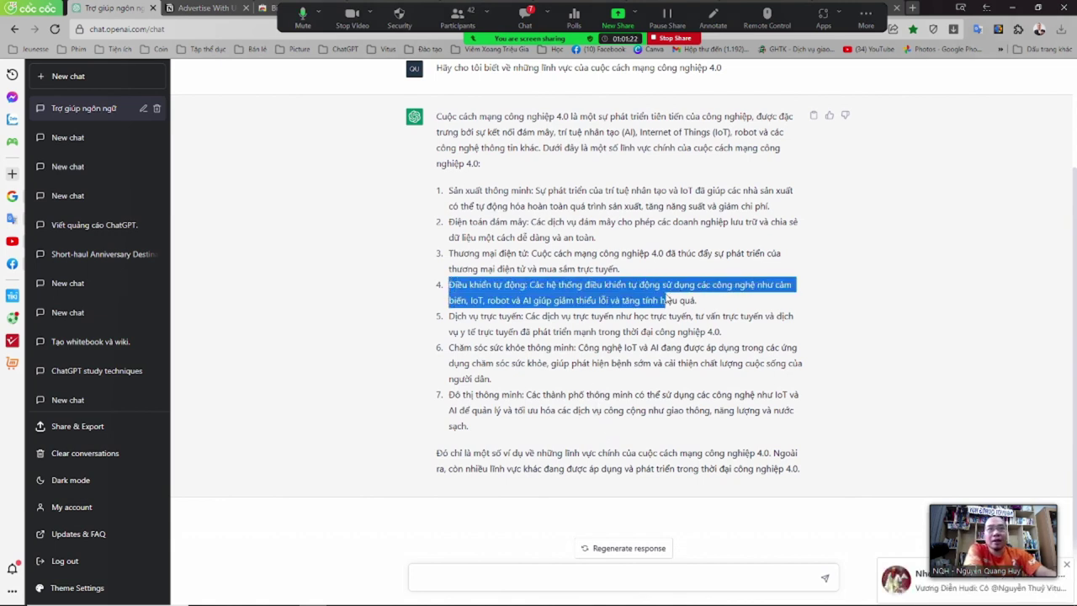
{"action": "left_click_drag", "start_coordinate": [452, 347], "coordinate": [664, 363]}
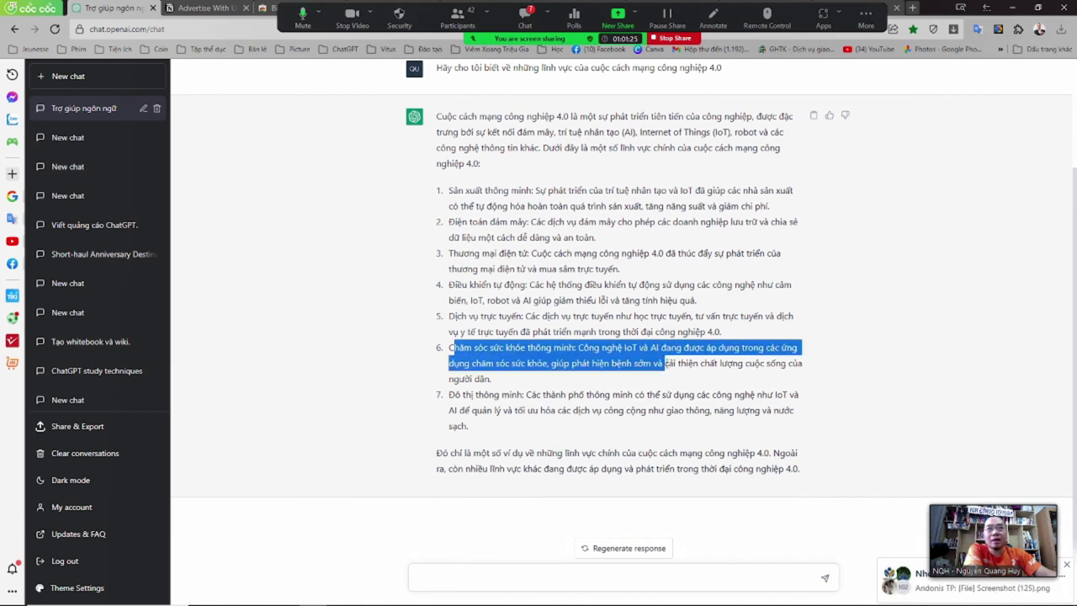
{"action": "left_click_drag", "start_coordinate": [454, 316], "coordinate": [678, 332]}
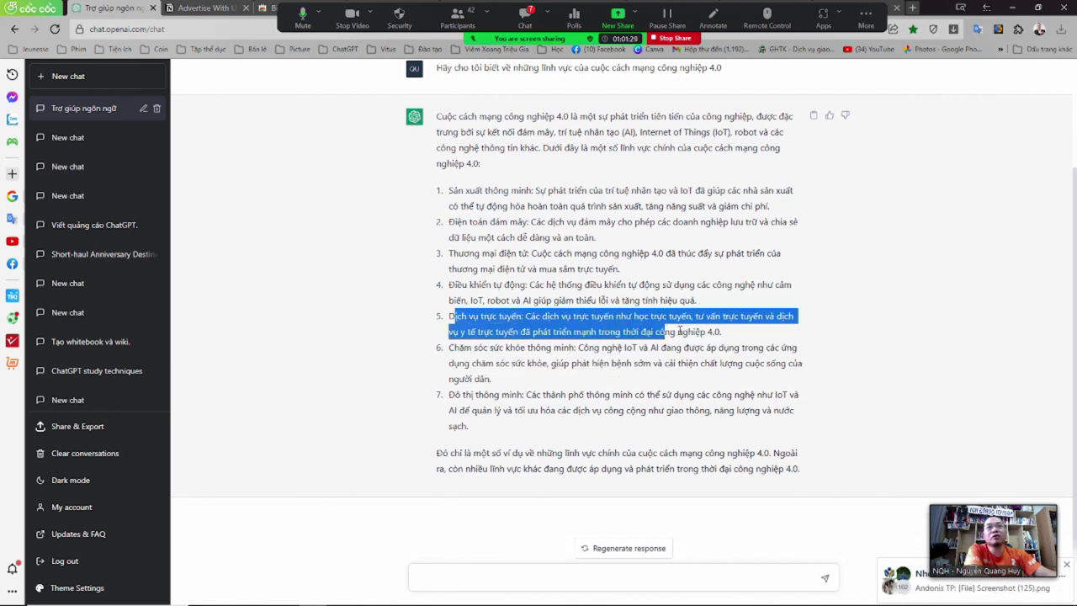
{"action": "left_click", "coordinate": [678, 332]}
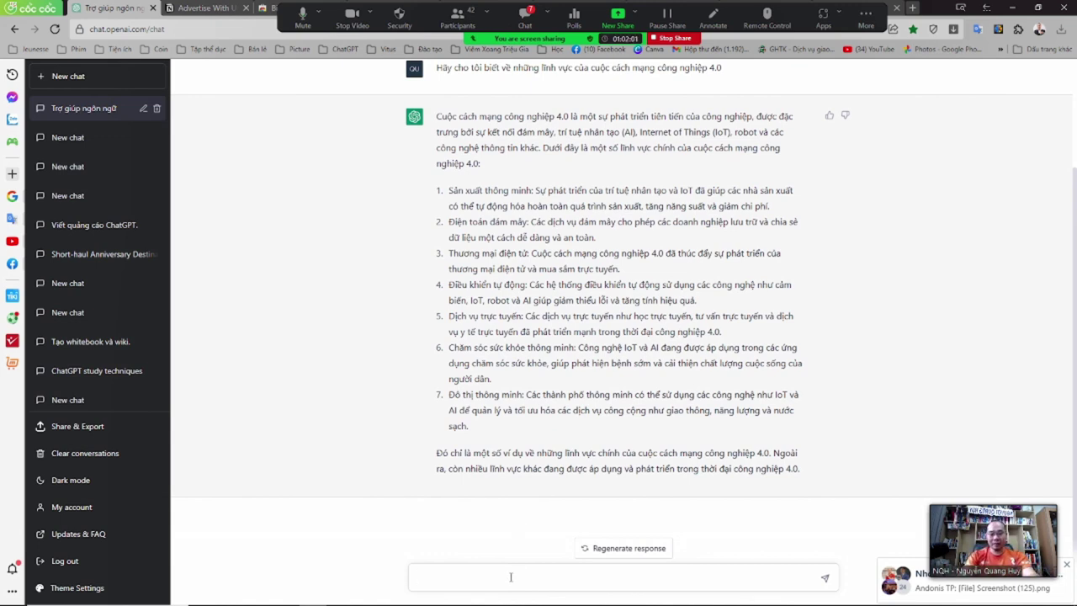
- Send ChatGPT a prompt asking for ideas on educating and training people ('đào tạo con người') for Industry 4.0
{"action": "type", "text": "Cho tôi những ý tưởng về việc giáo"}
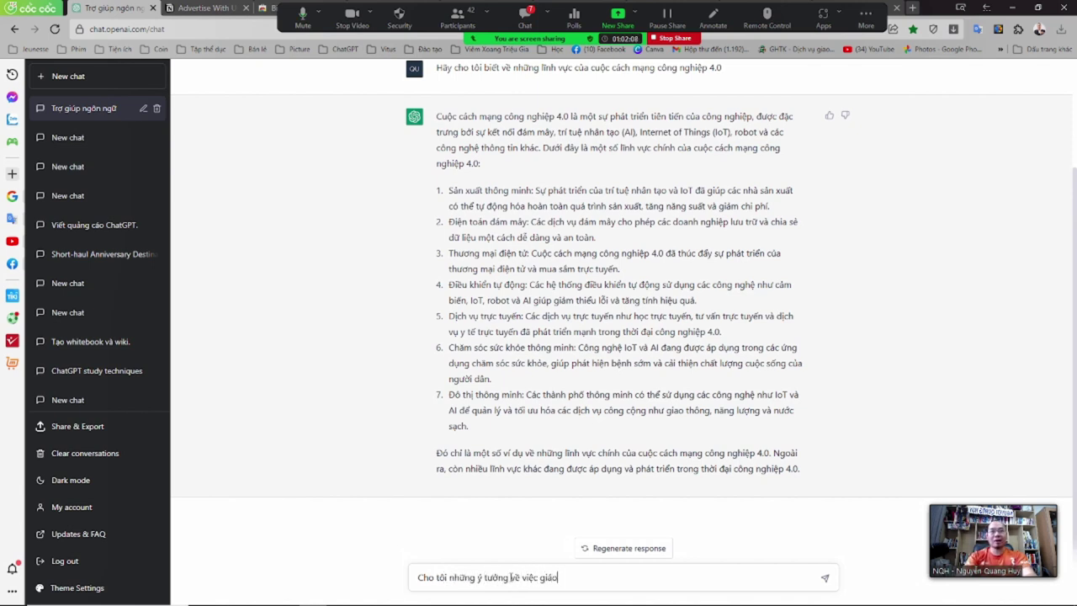
{"action": "type", "text": "và dào"}
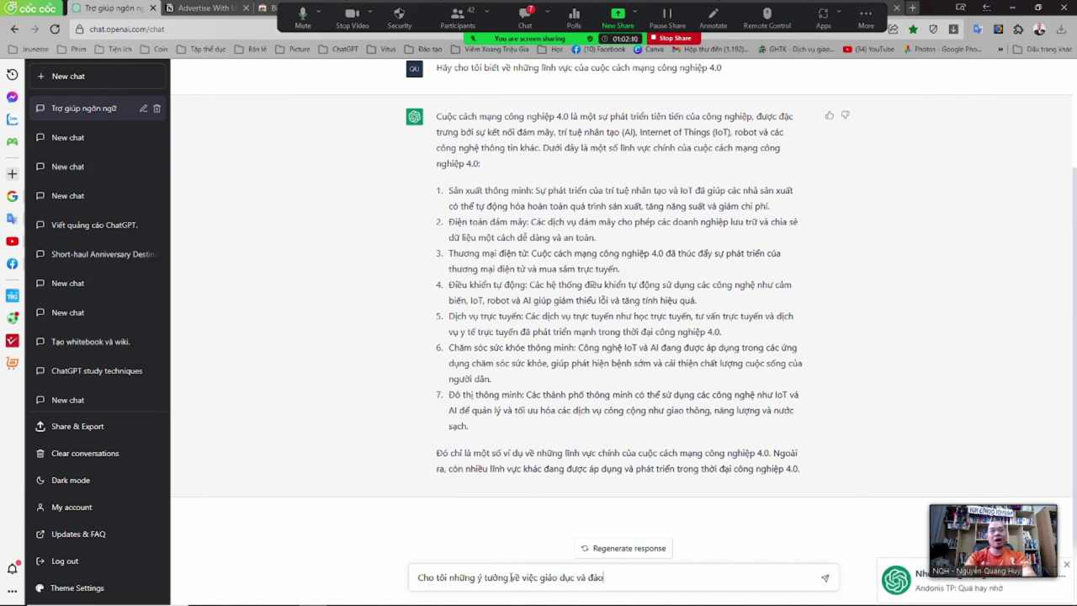
{"action": "type", "text": " tạo con người trong nền công nghiệp 4.0"}
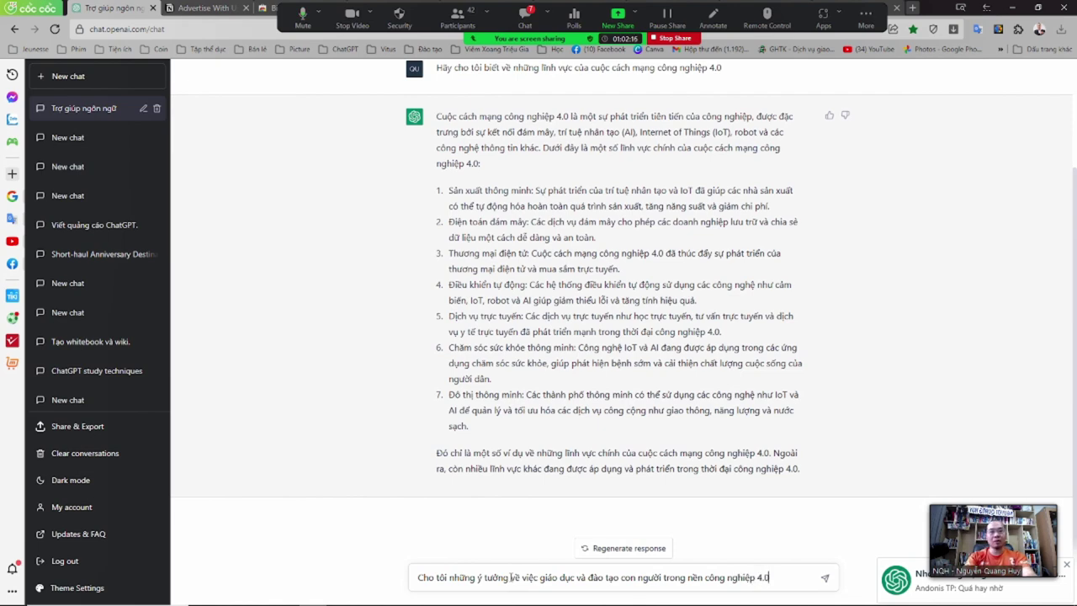
{"action": "key", "text": "Return"}
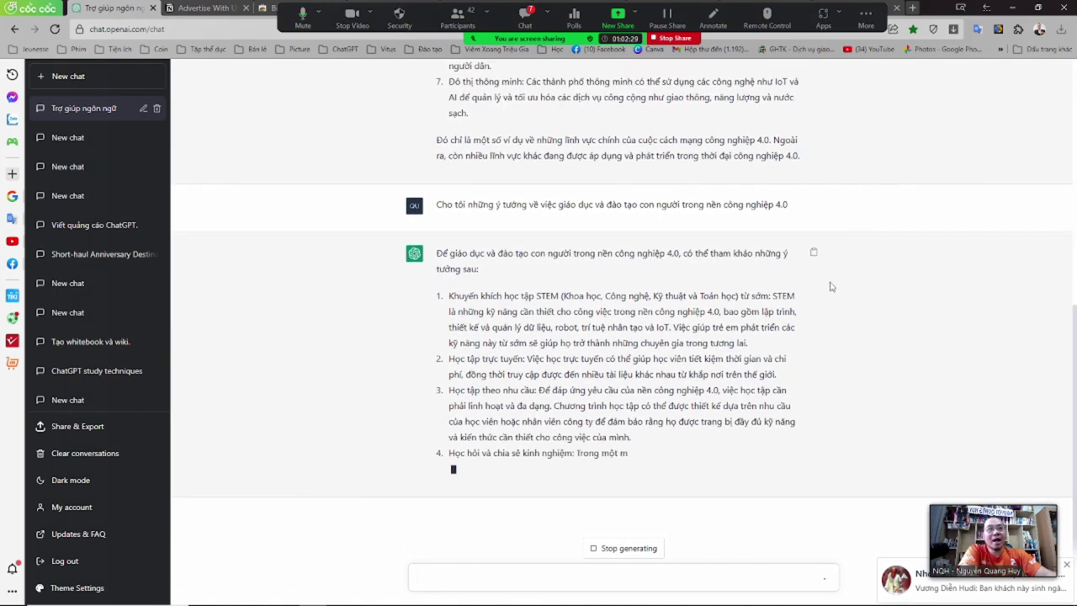
- Read ideas 1–4 of the reply (STEM, online learning, experience sharing), highlighting key lines
{"action": "left_click_drag", "start_coordinate": [535, 296], "coordinate": [760, 253]}
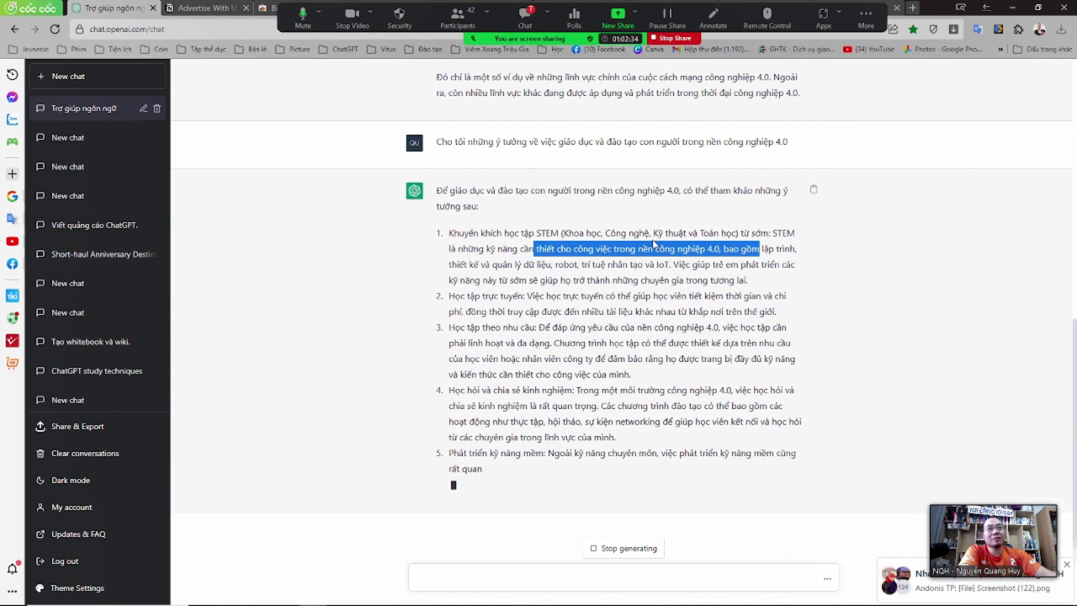
{"action": "double_click", "coordinate": [782, 217]}
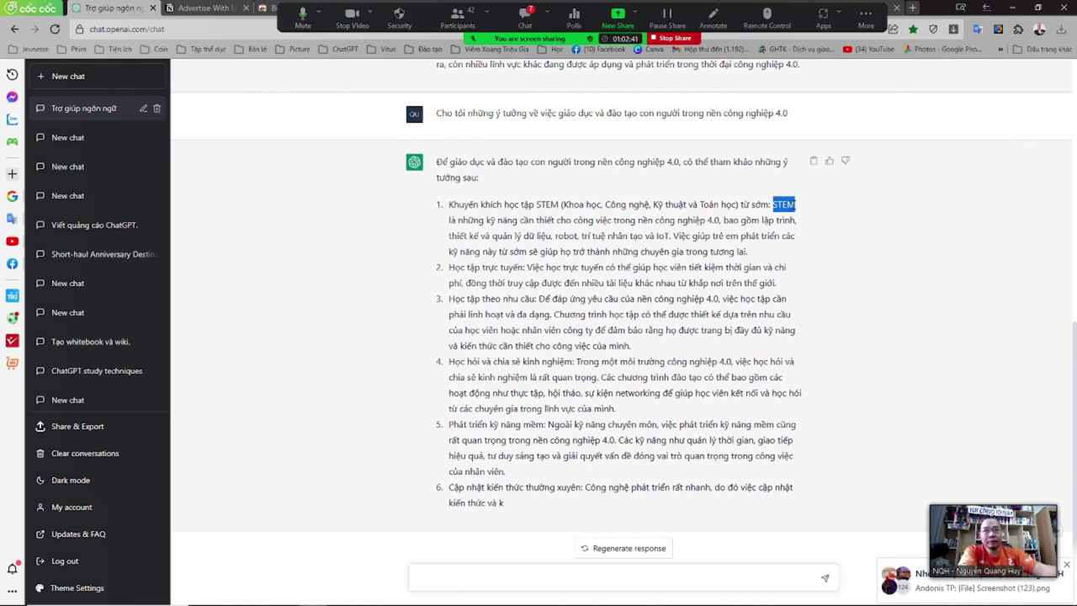
{"action": "left_click_drag", "start_coordinate": [507, 221], "coordinate": [770, 221]}
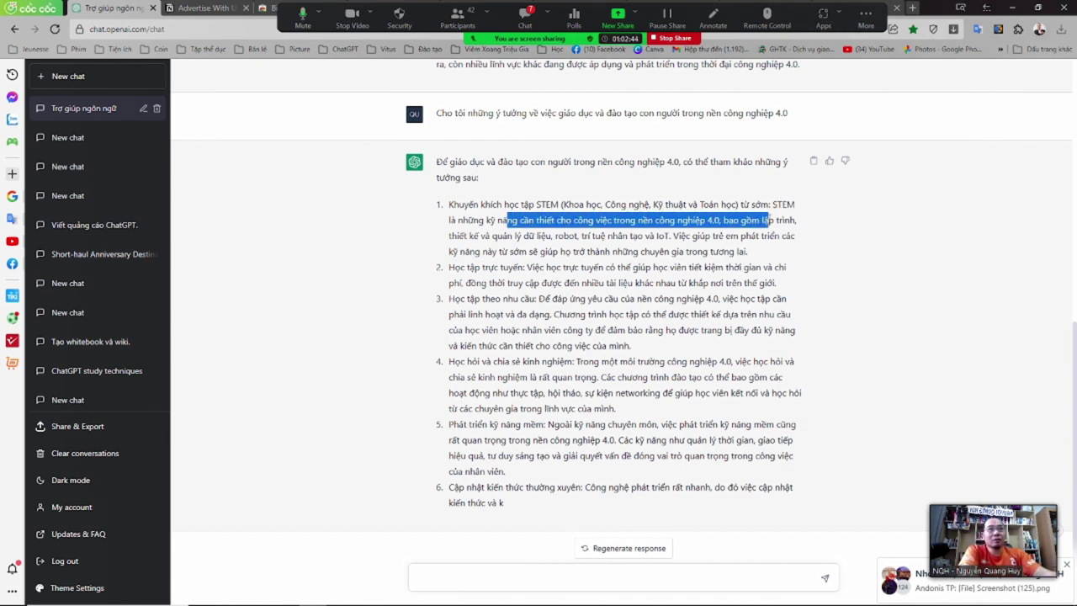
{"action": "left_click_drag", "start_coordinate": [480, 237], "coordinate": [763, 237]}
{"action": "left_click_drag", "start_coordinate": [478, 251], "coordinate": [734, 243]}
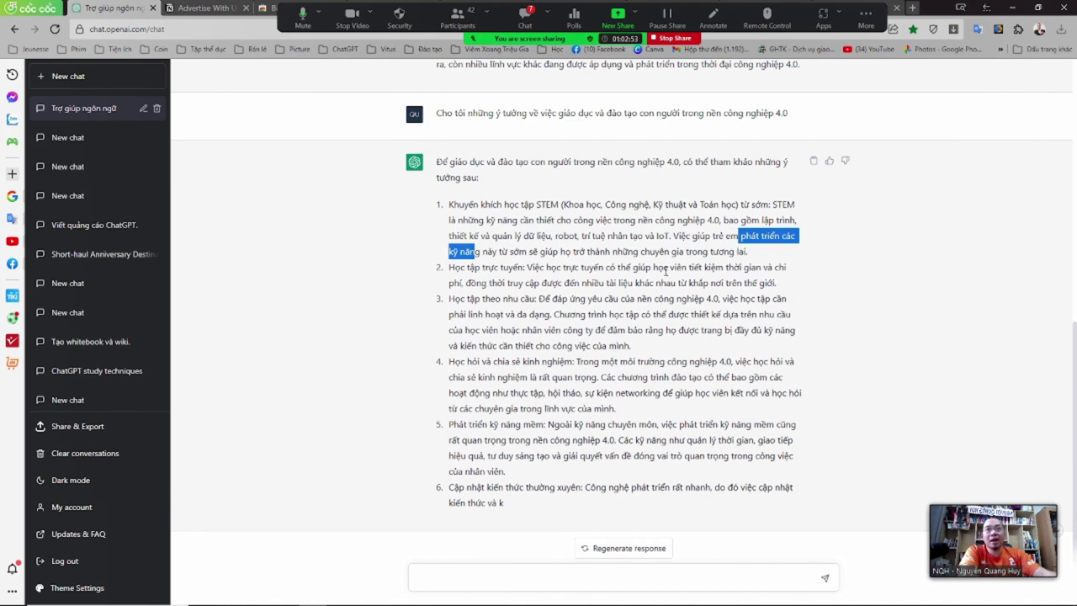
{"action": "left_click_drag", "start_coordinate": [666, 268], "coordinate": [651, 269]}
{"action": "left_click_drag", "start_coordinate": [460, 267], "coordinate": [755, 282]}
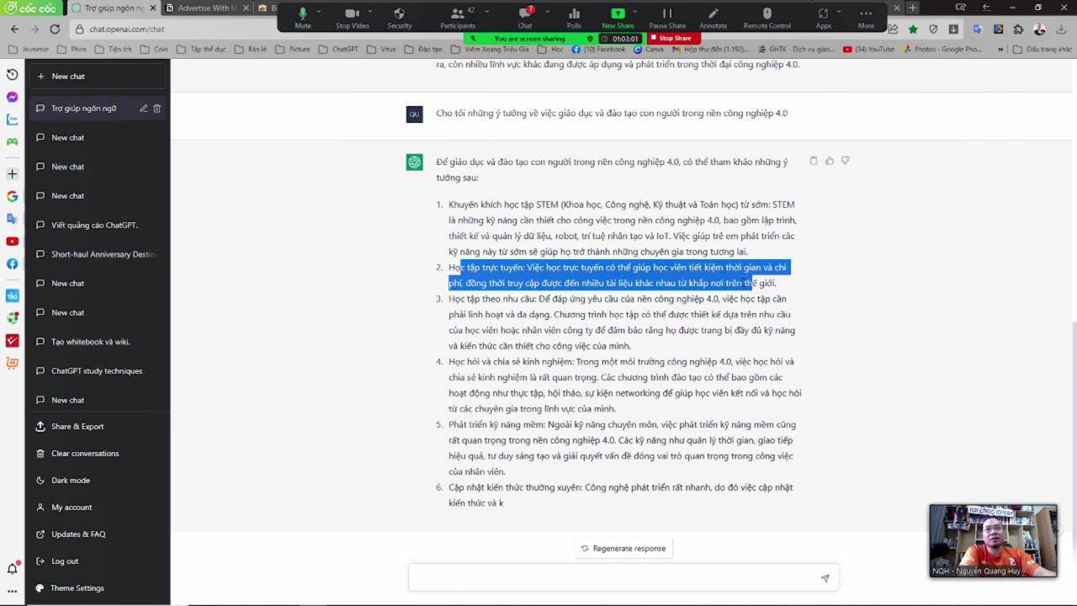
{"action": "left_click_drag", "start_coordinate": [460, 298], "coordinate": [552, 345]}
{"action": "left_click_drag", "start_coordinate": [454, 361], "coordinate": [552, 409]}
- Highlight passages in items 4–6 on soft skills and updating knowledge while reading
{"action": "left_click_drag", "start_coordinate": [463, 424], "coordinate": [715, 455]}
{"action": "left_click", "coordinate": [716, 455]}
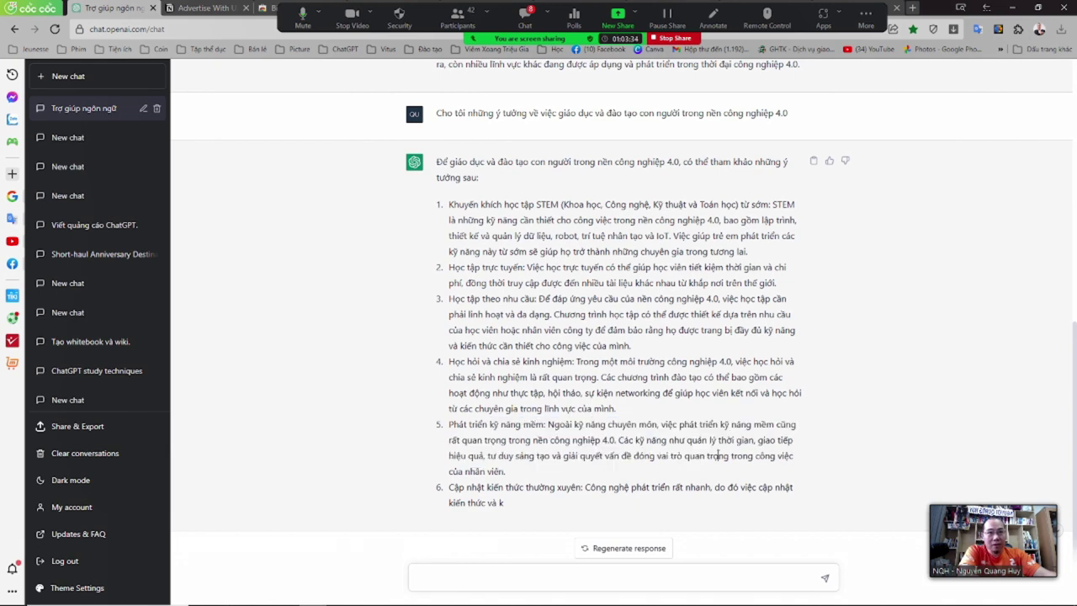
{"action": "left_click_drag", "start_coordinate": [502, 424], "coordinate": [645, 455]}
{"action": "left_click", "coordinate": [645, 455]}
{"action": "left_click_drag", "start_coordinate": [516, 424], "coordinate": [645, 455]}
{"action": "left_click", "coordinate": [659, 455]}
{"action": "left_click_drag", "start_coordinate": [551, 393], "coordinate": [631, 455]}
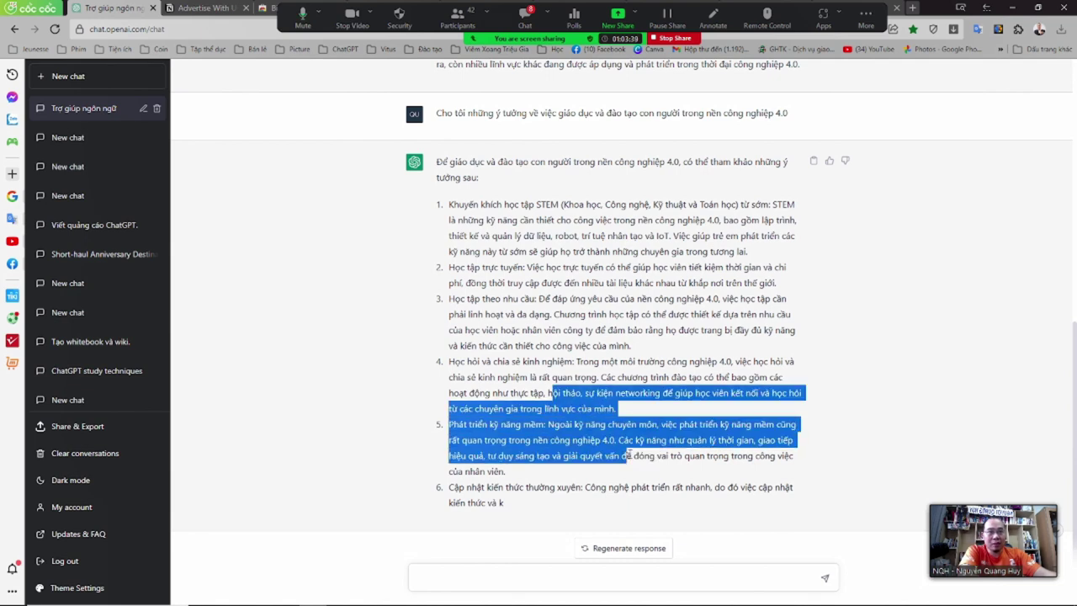
{"action": "left_click", "coordinate": [631, 456]}
{"action": "left_click_drag", "start_coordinate": [512, 393], "coordinate": [657, 455]}
{"action": "left_click", "coordinate": [657, 455]}
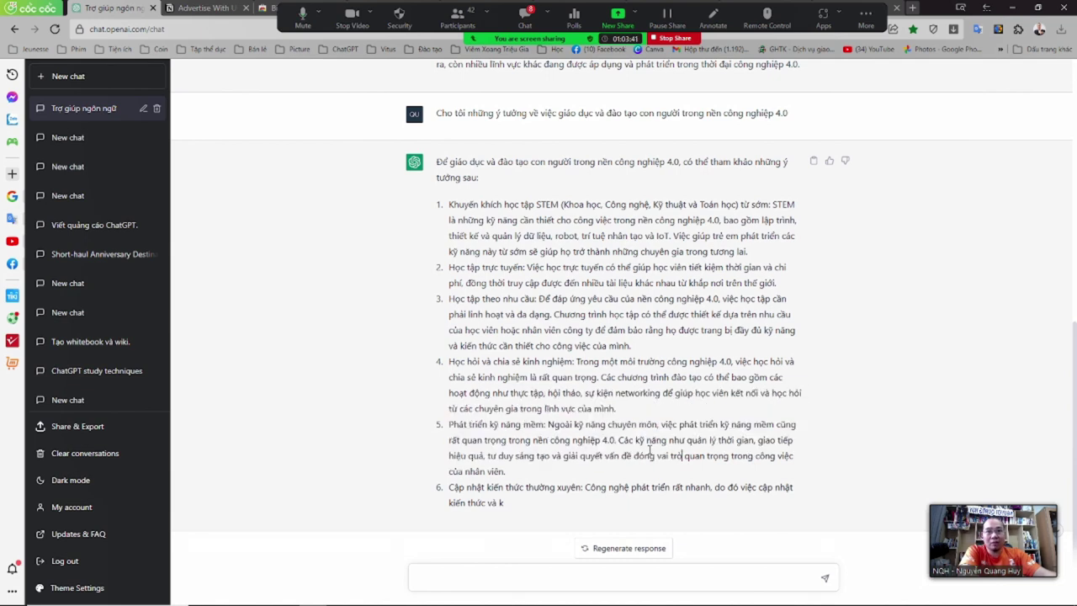
{"action": "left_click_drag", "start_coordinate": [529, 392], "coordinate": [762, 455]}
{"action": "left_click", "coordinate": [761, 455]}
{"action": "left_click_drag", "start_coordinate": [454, 487], "coordinate": [684, 488]}
{"action": "left_click_drag", "start_coordinate": [552, 377], "coordinate": [560, 487]}
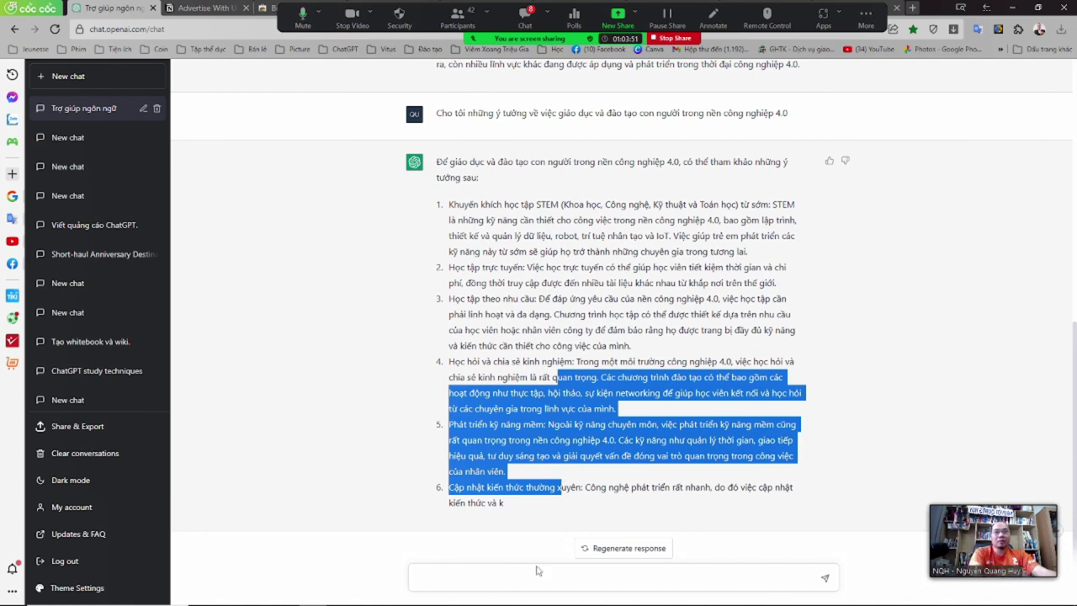
{"action": "left_click", "coordinate": [535, 572]}
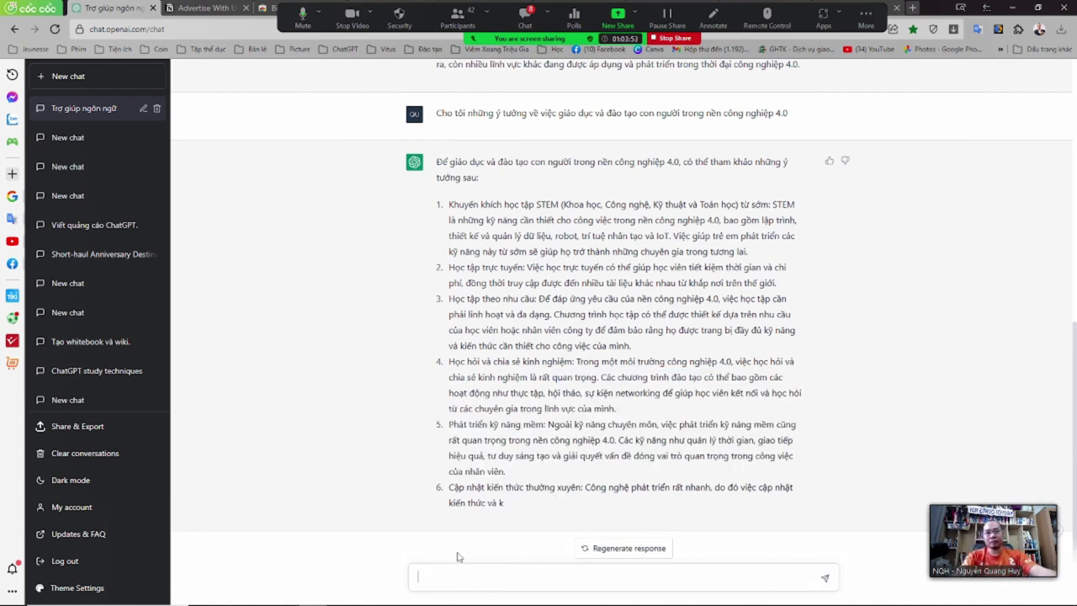
- Ask ChatGPT 'tiếp tục từ chỗ còn dang dở' to continue the cut-off list
{"action": "type", "text": "tiếp tục"}
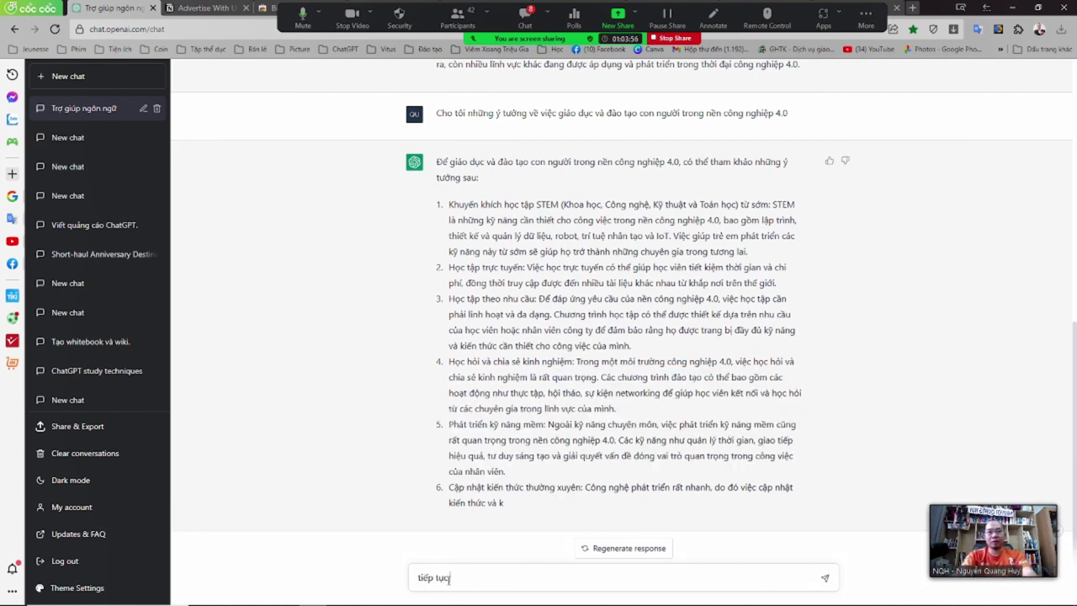
{"action": "type", "text": " từ chỗ còn d"}
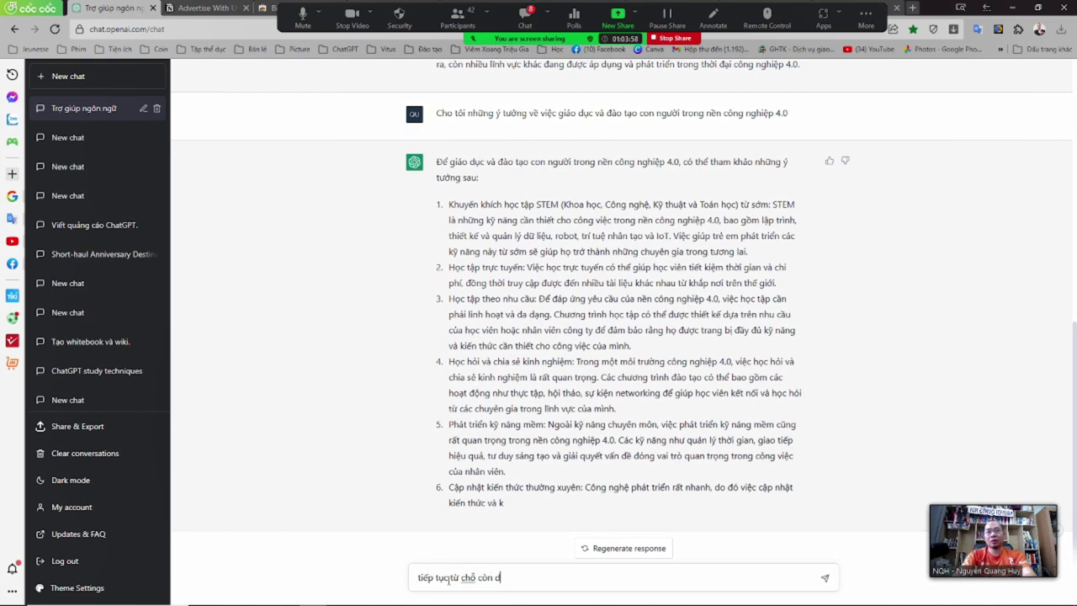
{"action": "type", "text": "ang dở"}
{"action": "key", "text": "Return"}
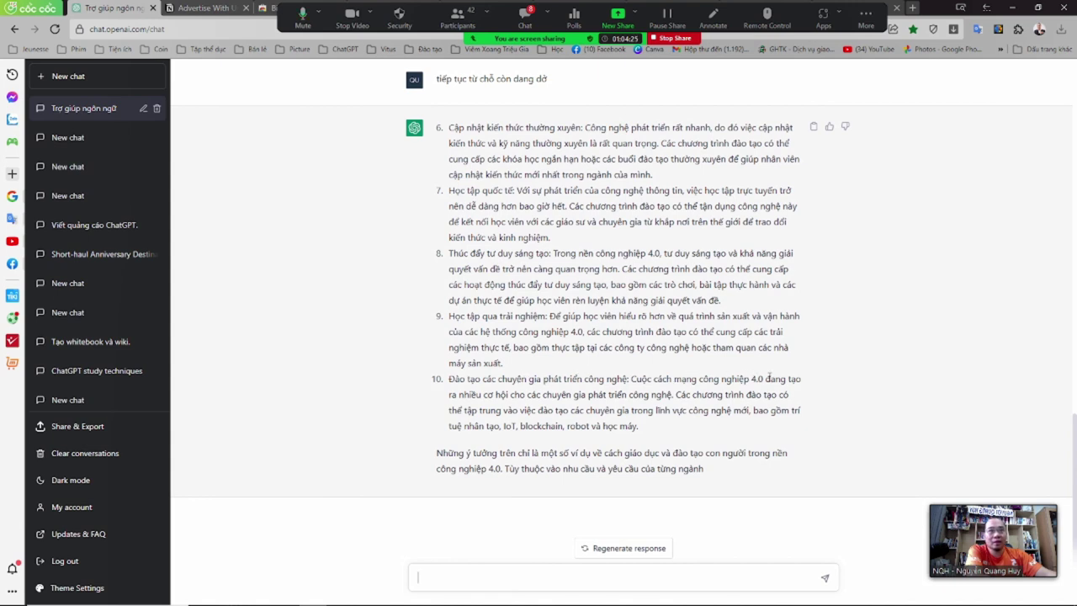
- Read the ten-idea answer's closing paragraph, then open Zoom's meeting chat beside it
{"action": "left_click_drag", "start_coordinate": [483, 453], "coordinate": [603, 467]}
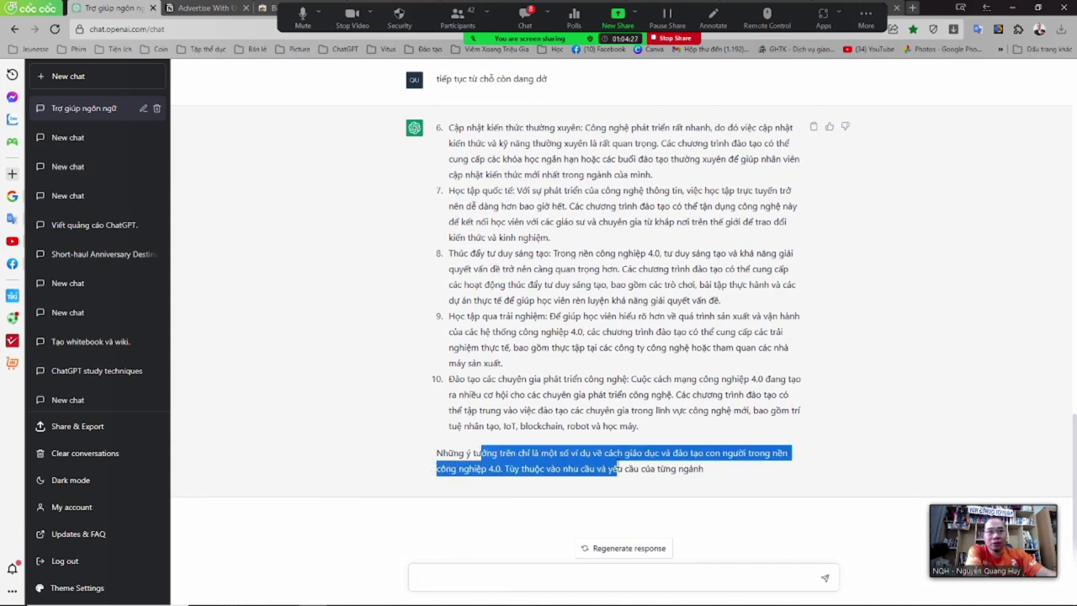
{"action": "left_click", "coordinate": [603, 466]}
{"action": "left_click_drag", "start_coordinate": [453, 452], "coordinate": [664, 465]}
{"action": "left_click", "coordinate": [664, 466]}
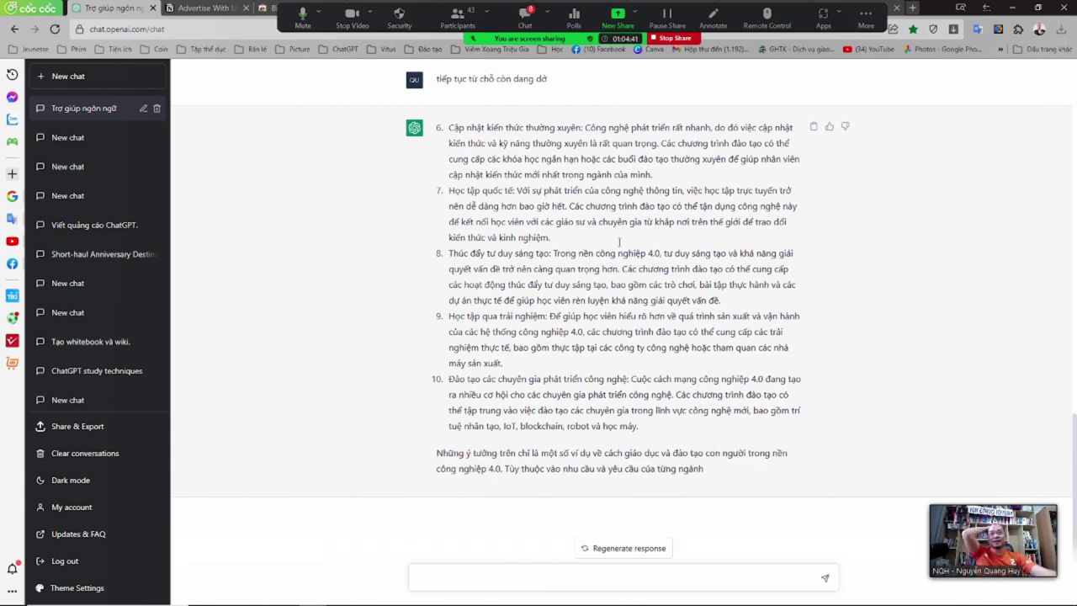
{"action": "left_click", "coordinate": [524, 17]}
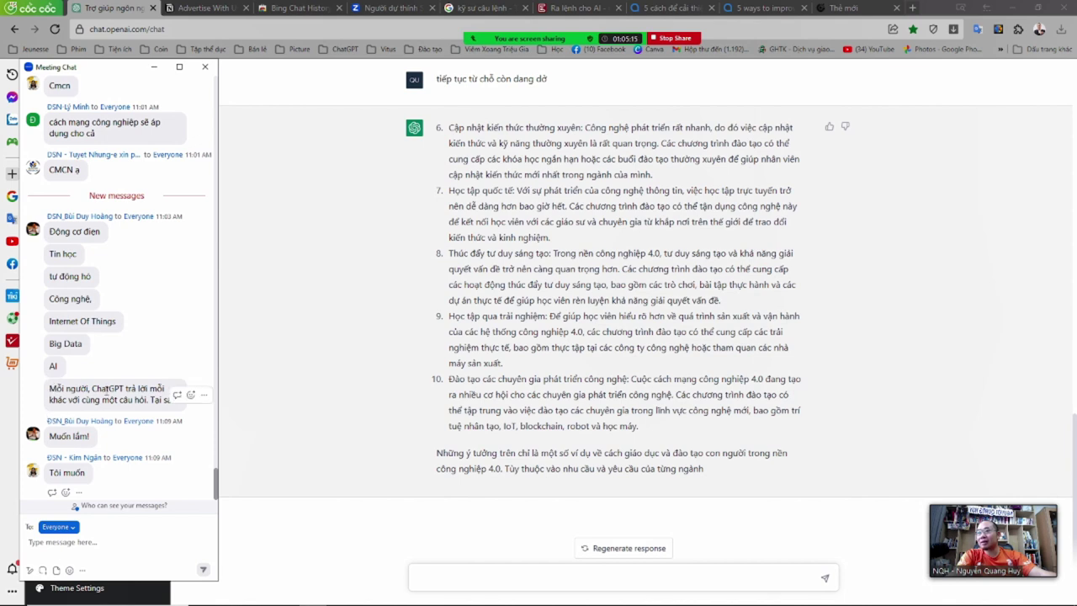
{"action": "left_click_drag", "start_coordinate": [57, 388], "coordinate": [136, 389]}
{"action": "left_click", "coordinate": [75, 389]}
{"action": "left_click", "coordinate": [151, 321]}
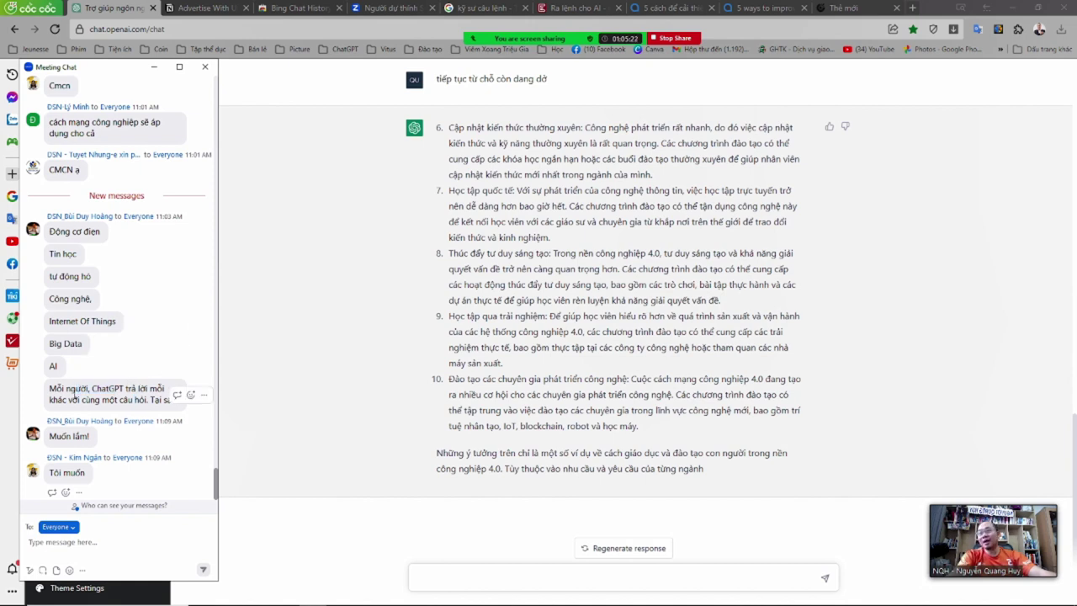
{"action": "left_click_drag", "start_coordinate": [71, 389], "coordinate": [127, 401]}
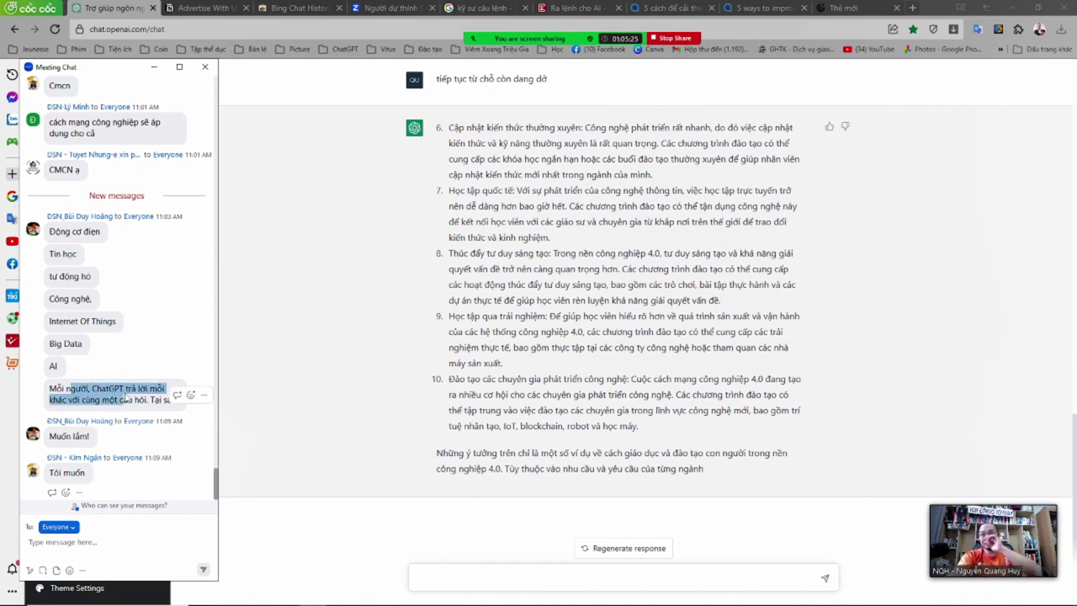
{"action": "left_click_drag", "start_coordinate": [70, 389], "coordinate": [124, 400]}
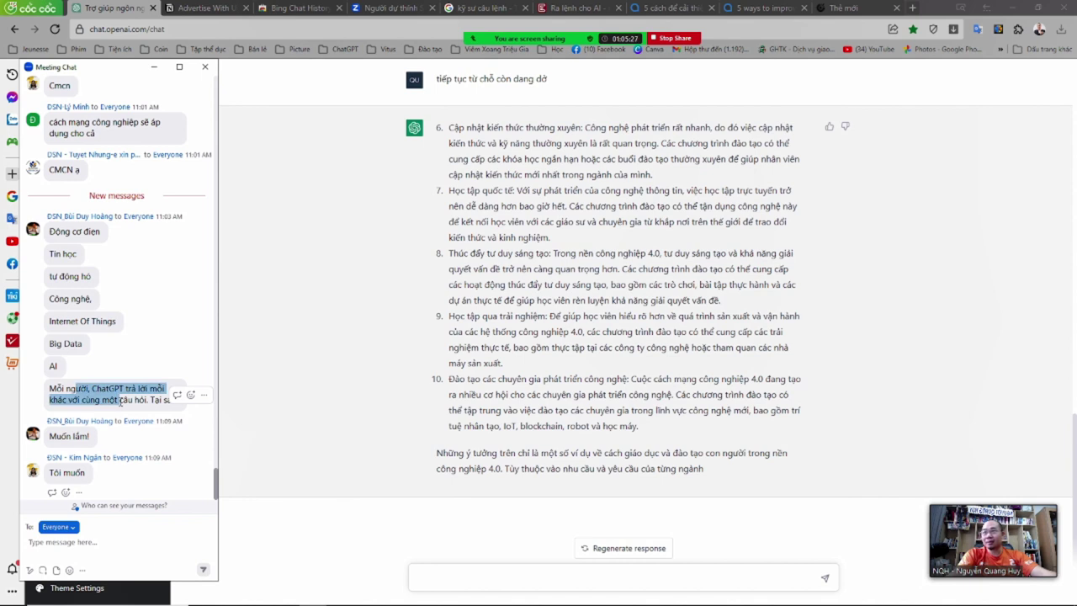
{"action": "left_click", "coordinate": [124, 400]}
{"action": "left_click", "coordinate": [533, 329]}
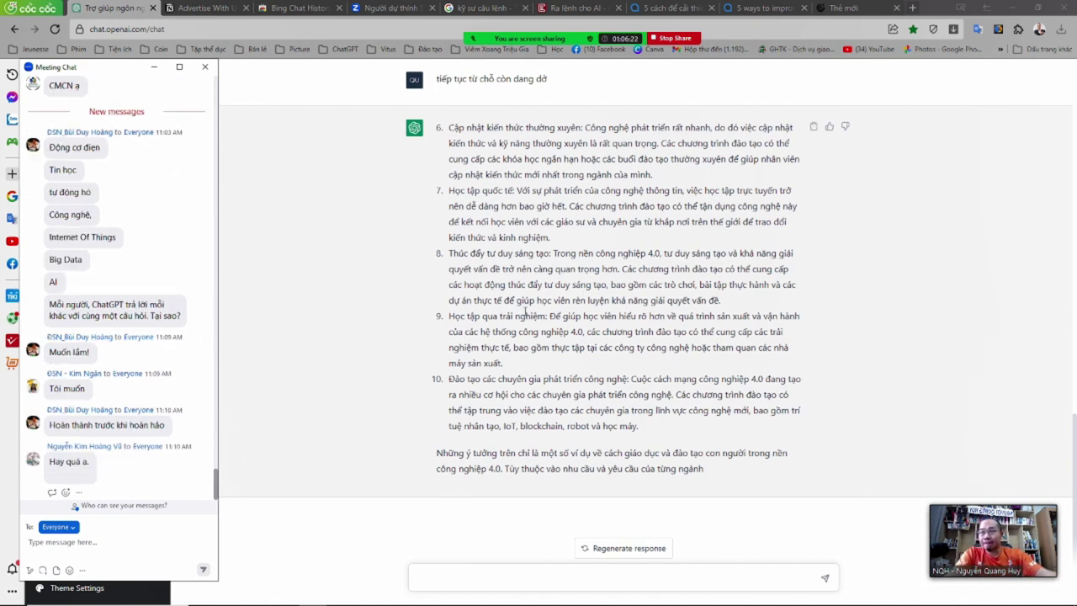
{"action": "scroll", "coordinate": [552, 343], "scroll_direction": "up", "scroll_amount": 3}
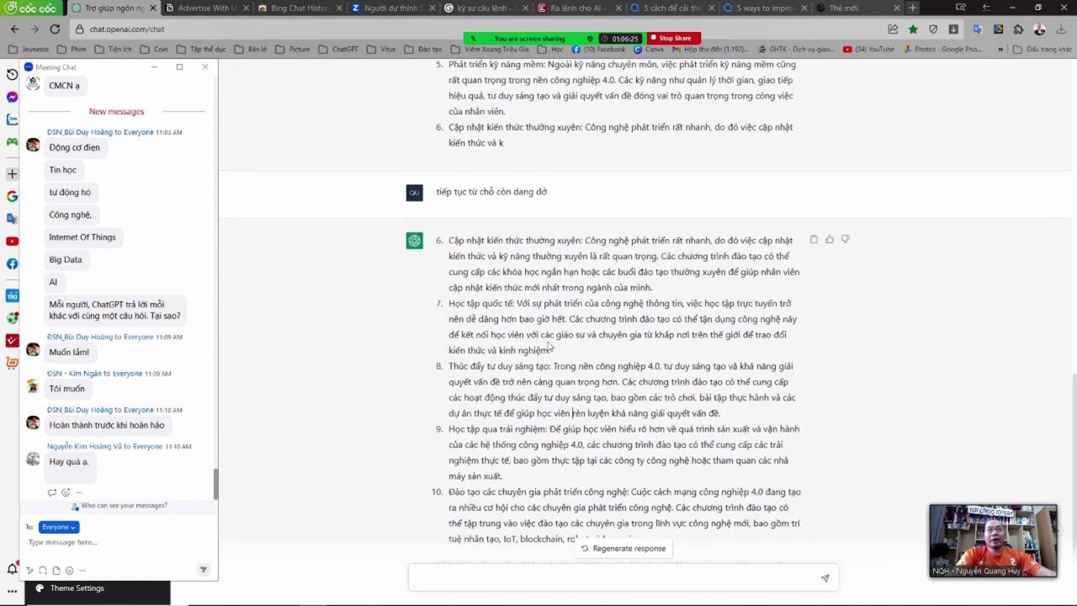
{"action": "scroll", "coordinate": [545, 347], "scroll_direction": "up", "scroll_amount": 2}
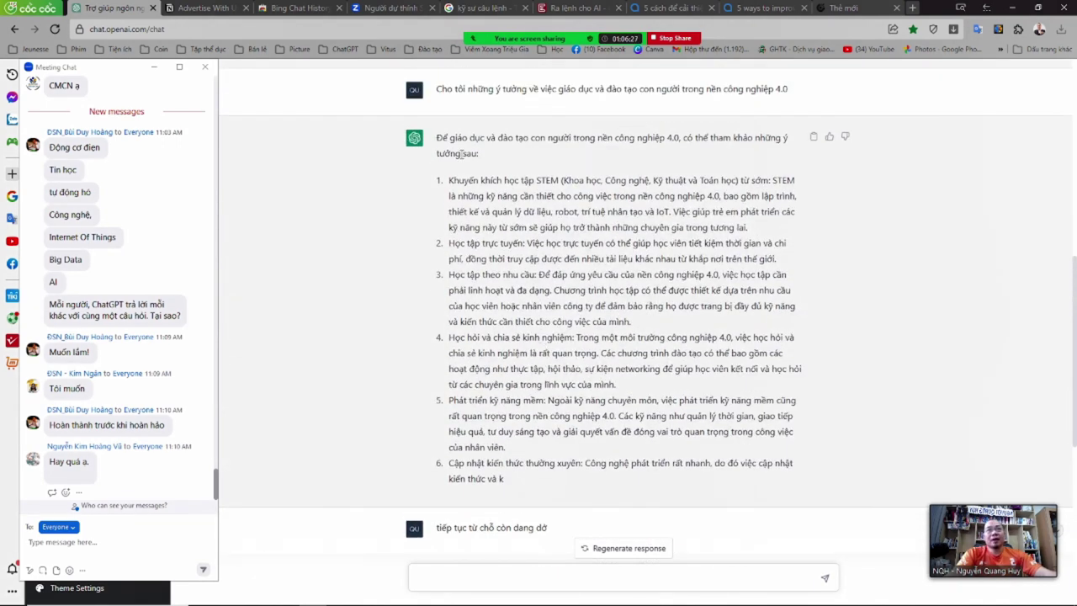
{"action": "left_click_drag", "start_coordinate": [449, 137], "coordinate": [760, 138]}
{"action": "left_click", "coordinate": [459, 209]}
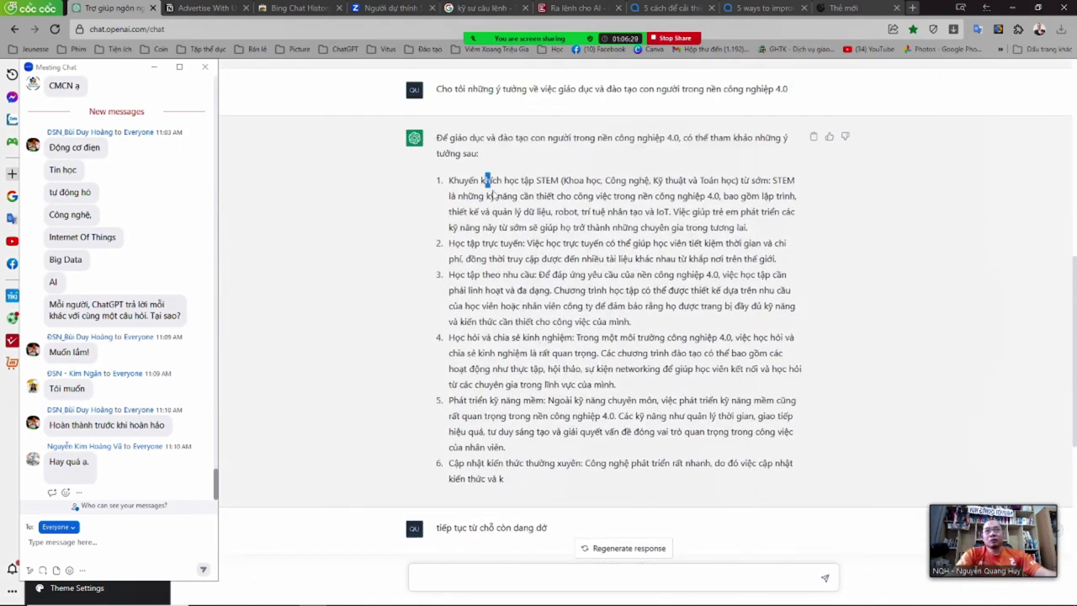
{"action": "left_click_drag", "start_coordinate": [485, 180], "coordinate": [570, 430]}
{"action": "left_click", "coordinate": [570, 431]}
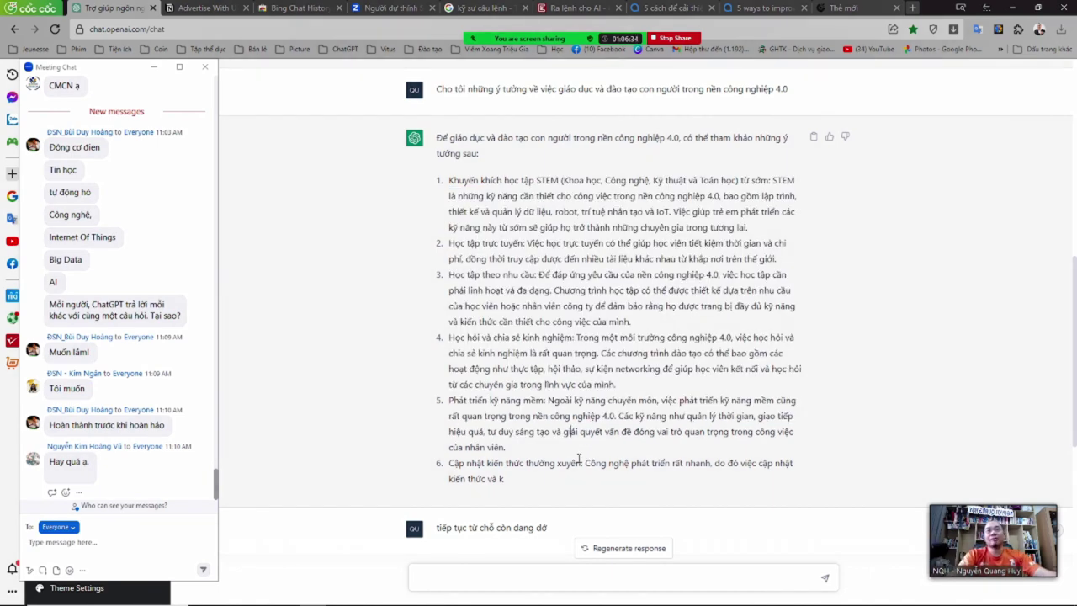
{"action": "scroll", "coordinate": [579, 458], "scroll_direction": "down", "scroll_amount": 4}
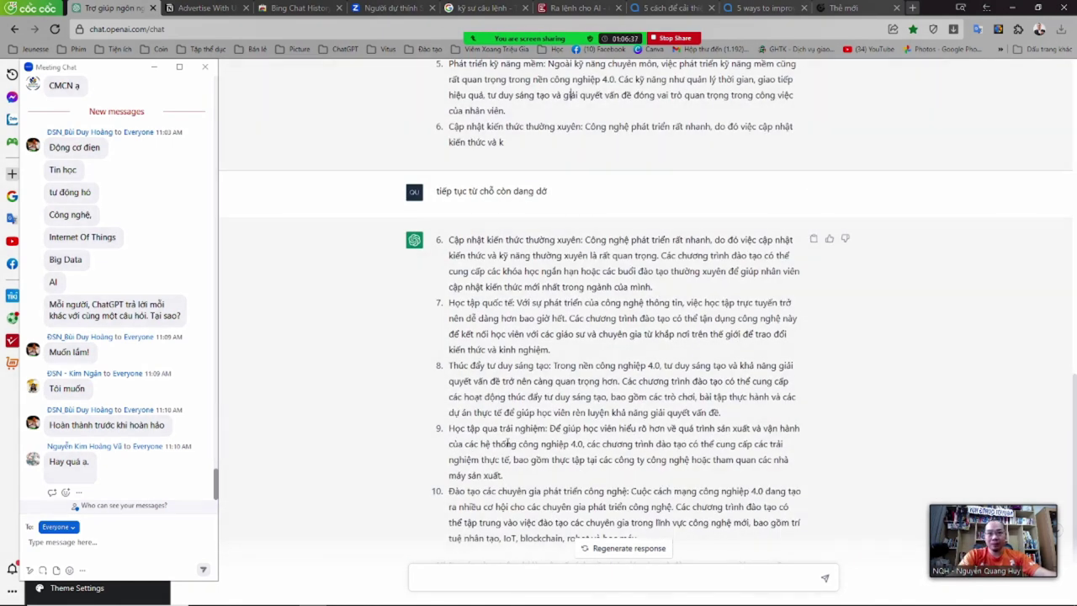
{"action": "left_click_drag", "start_coordinate": [460, 367], "coordinate": [562, 367]}
{"action": "left_click_drag", "start_coordinate": [460, 302], "coordinate": [517, 301]}
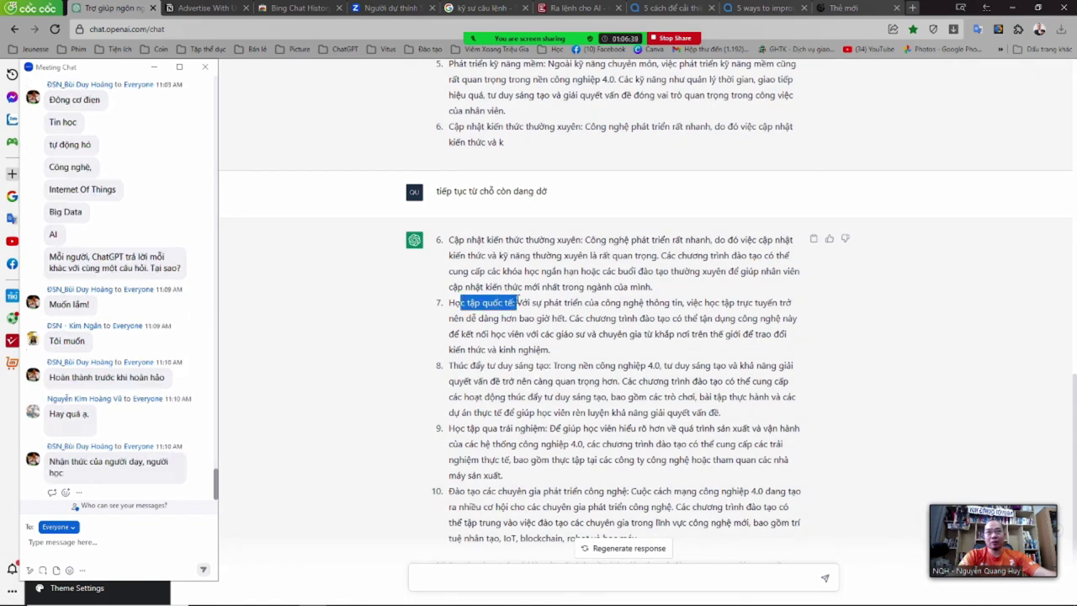
{"action": "left_click", "coordinate": [476, 248]}
{"action": "left_click_drag", "start_coordinate": [467, 492], "coordinate": [530, 490]}
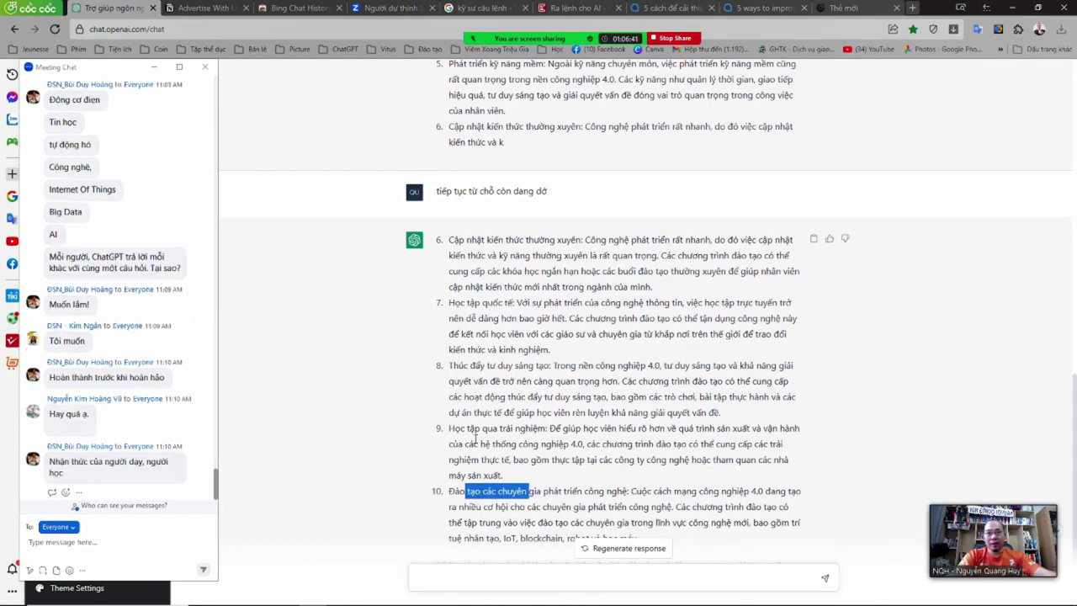
{"action": "left_click_drag", "start_coordinate": [470, 429], "coordinate": [569, 429]}
{"action": "left_click_drag", "start_coordinate": [473, 491], "coordinate": [594, 490]}
{"action": "scroll", "coordinate": [579, 378], "scroll_direction": "up", "scroll_amount": 4}
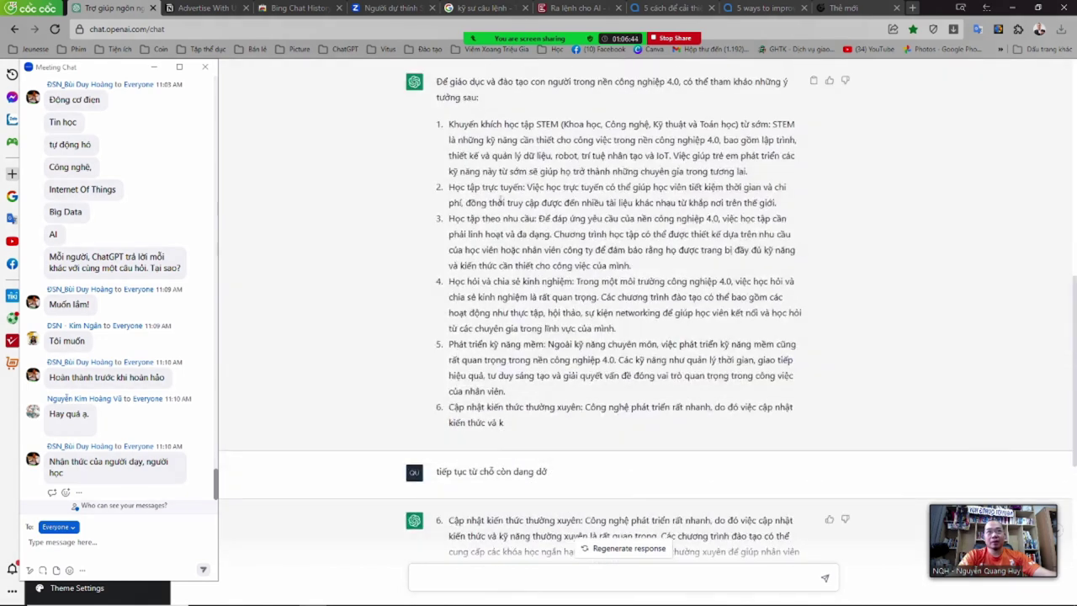
{"action": "left_click_drag", "start_coordinate": [500, 187], "coordinate": [539, 328]}
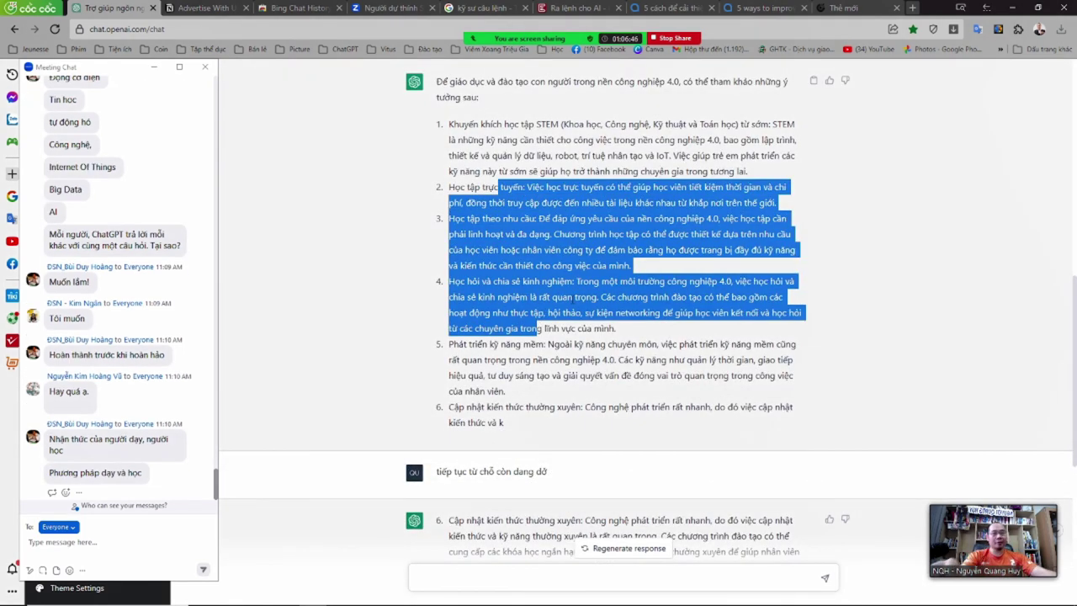
{"action": "scroll", "coordinate": [610, 383], "scroll_direction": "down", "scroll_amount": 5}
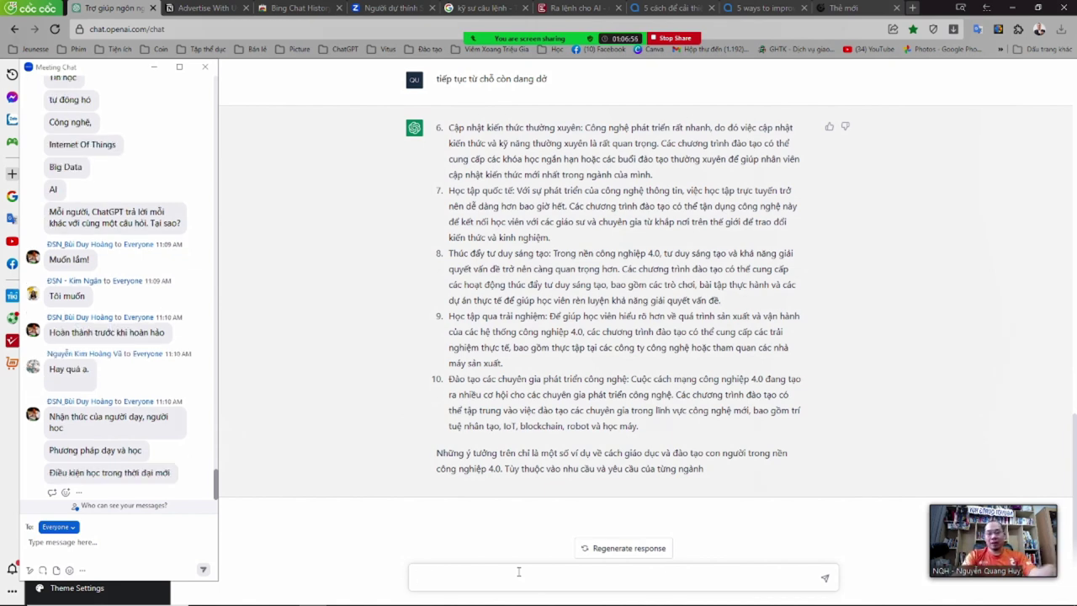
- Ask ChatGPT for five book titles on training people for Industry 4.0, covering learners' and workers' opportunities and challenges
{"action": "type", "text": "Hãy cho tôi"}
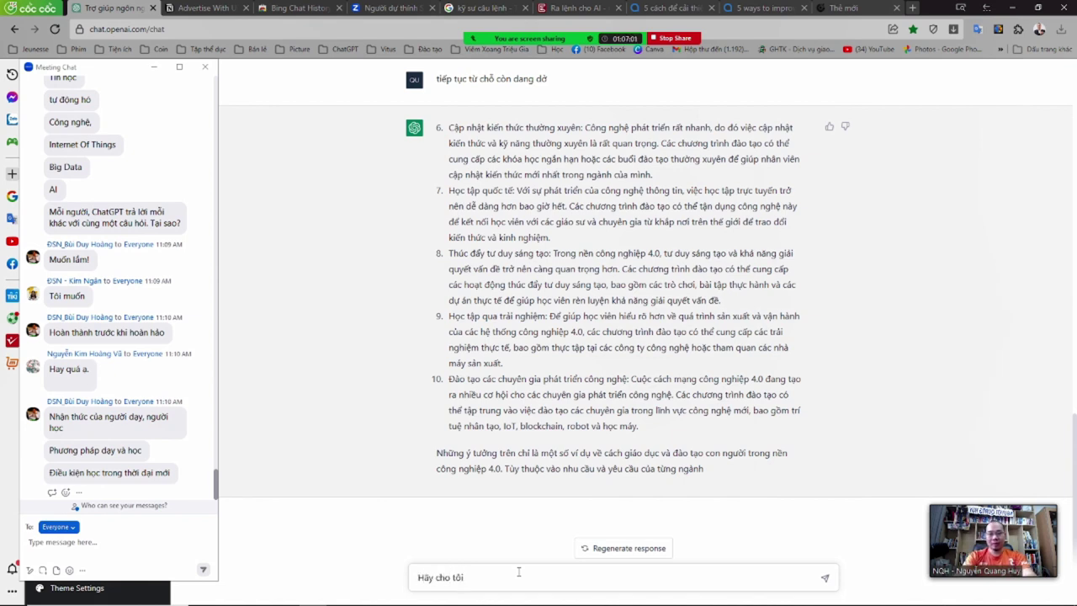
{"action": "key", "text": "BackSpace"}
{"action": "key", "text": "BackSpace"}
{"action": "key", "text": "BackSpace"}
{"action": "key", "text": "BackSpace"}
{"action": "key", "text": "BackSpace"}
{"action": "key", "text": "BackSpace"}
{"action": "key", "text": "BackSpace"}
{"action": "key", "text": "BackSpace"}
{"action": "key", "text": "BackSpace"}
{"action": "key", "text": "BackSpace"}
{"action": "key", "text": "BackSpace"}
{"action": "type", "text": "Tô"}
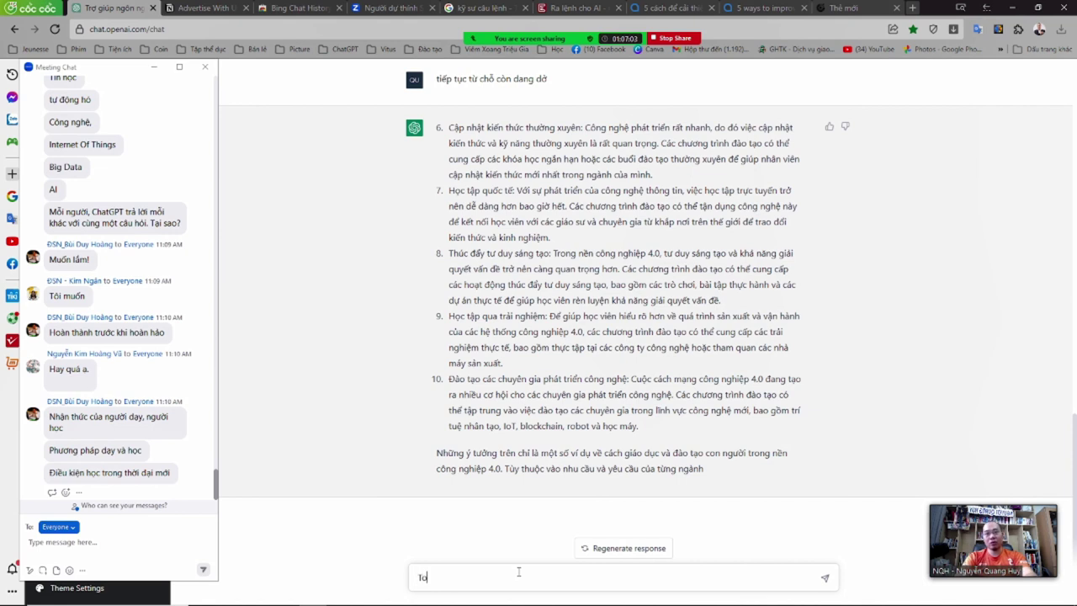
{"action": "type", "text": "i muốn"}
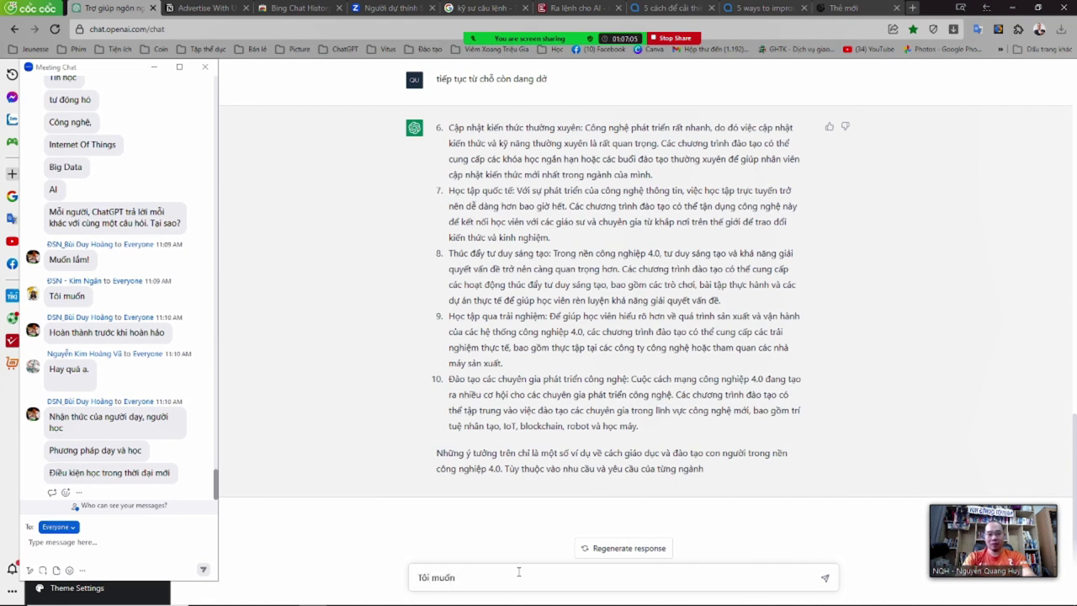
{"action": "type", "text": " viết 1 cuố"}
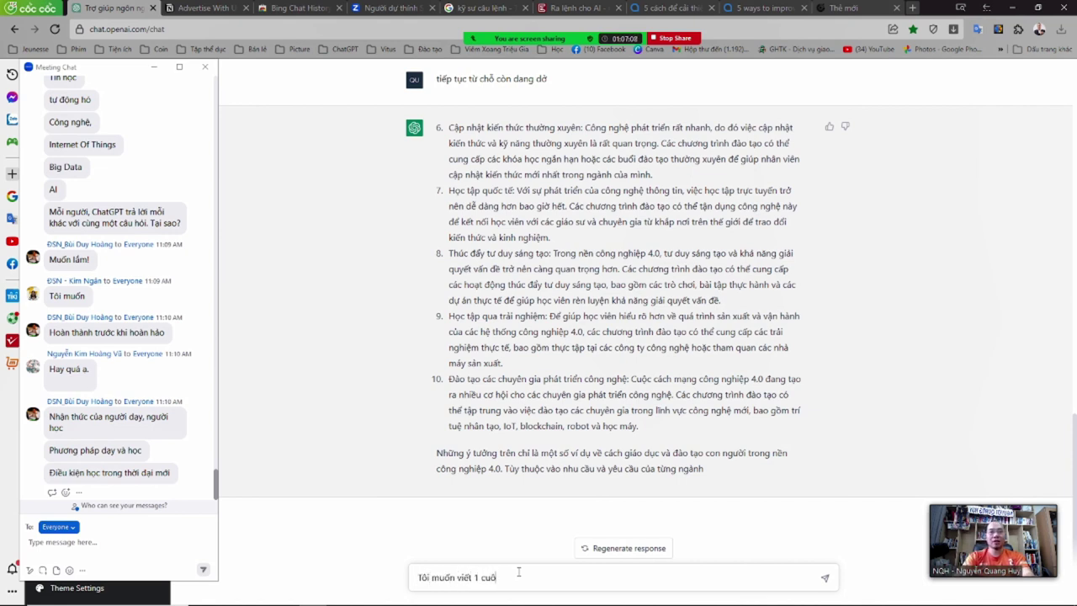
{"action": "type", "text": "n sach, v"}
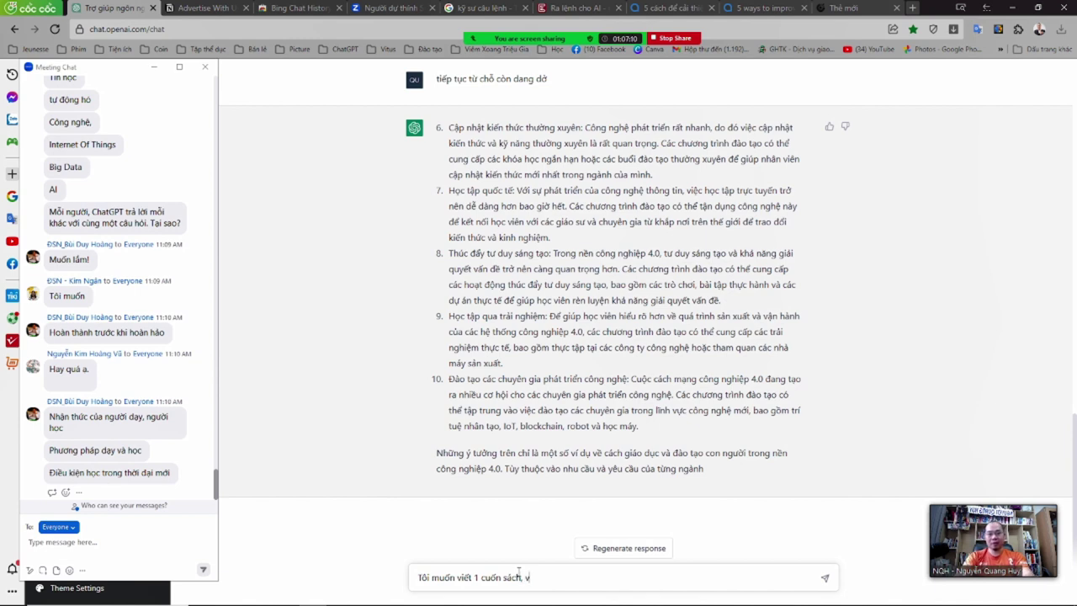
{"action": "type", "text": "ề chủ đ"}
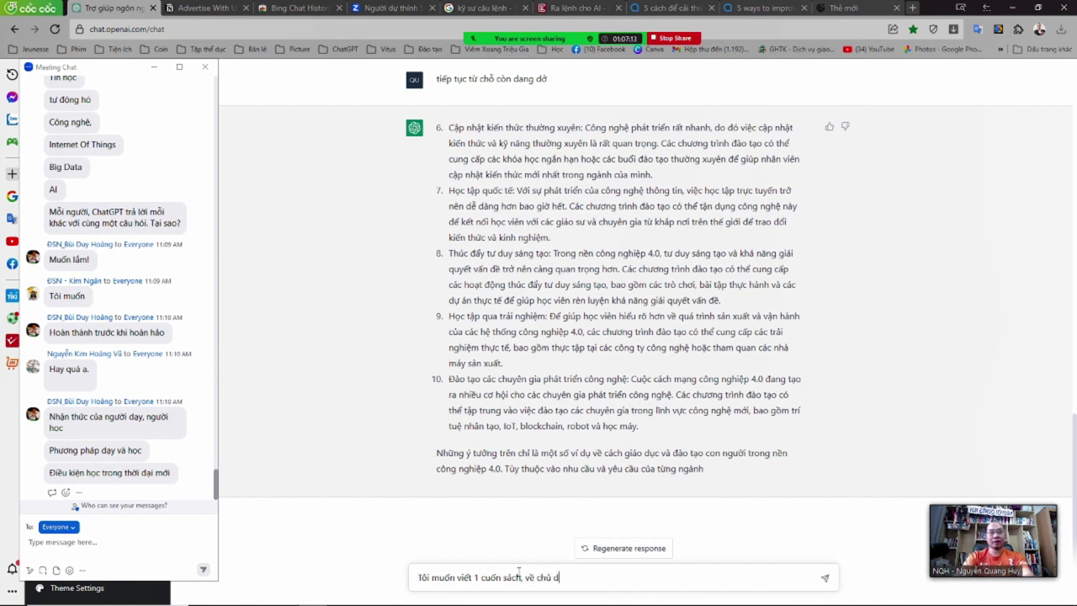
{"action": "type", "text": "ề đào tạo con ngươ"}
{"action": "type", "text": "i trong th"}
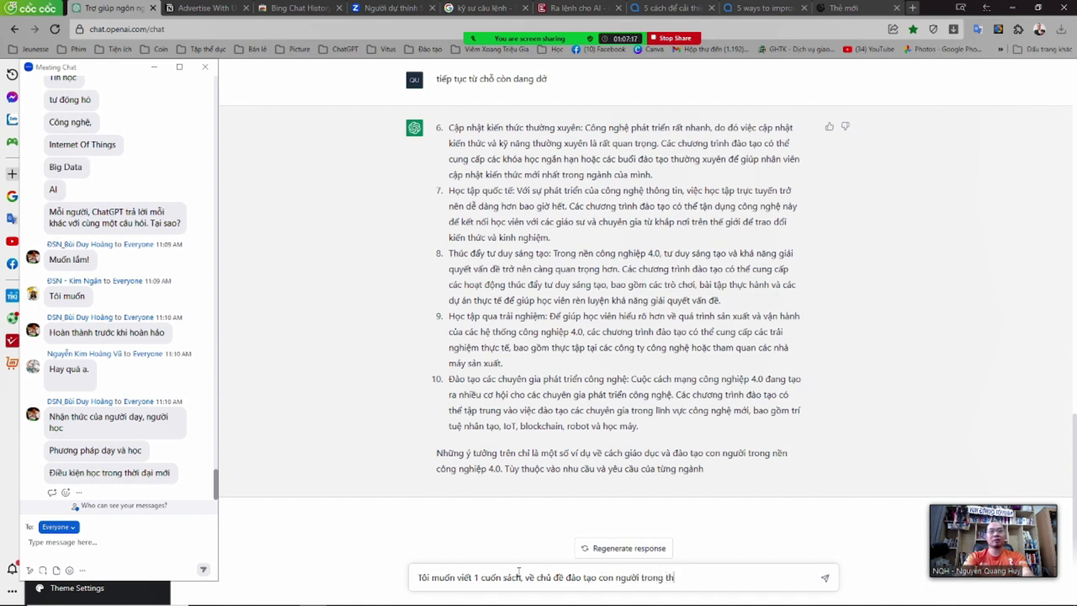
{"action": "type", "text": "ời đại mới "}
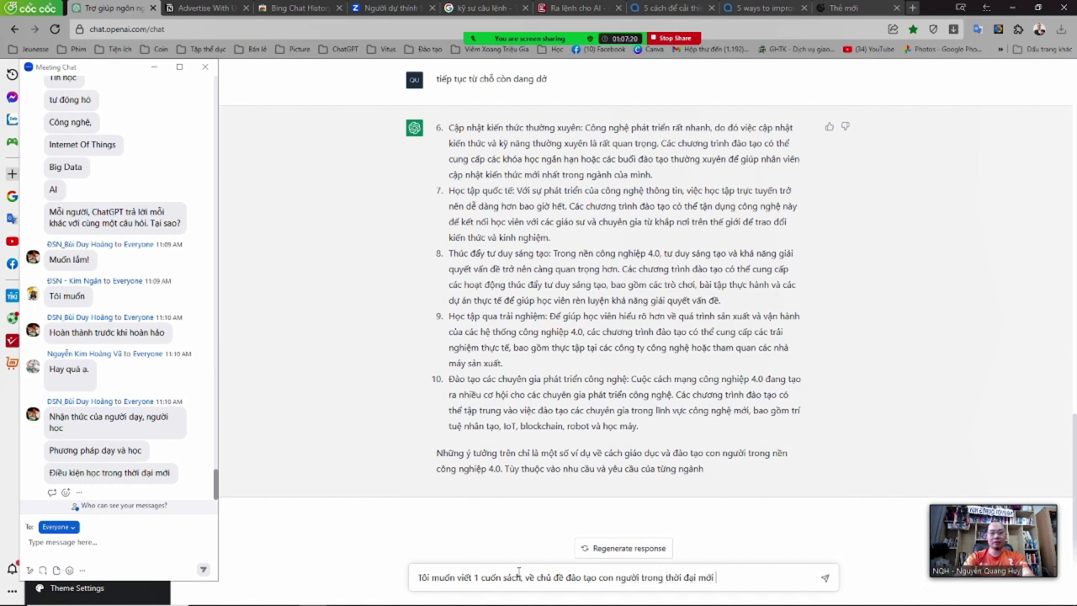
{"action": "type", "text": "4.0"}
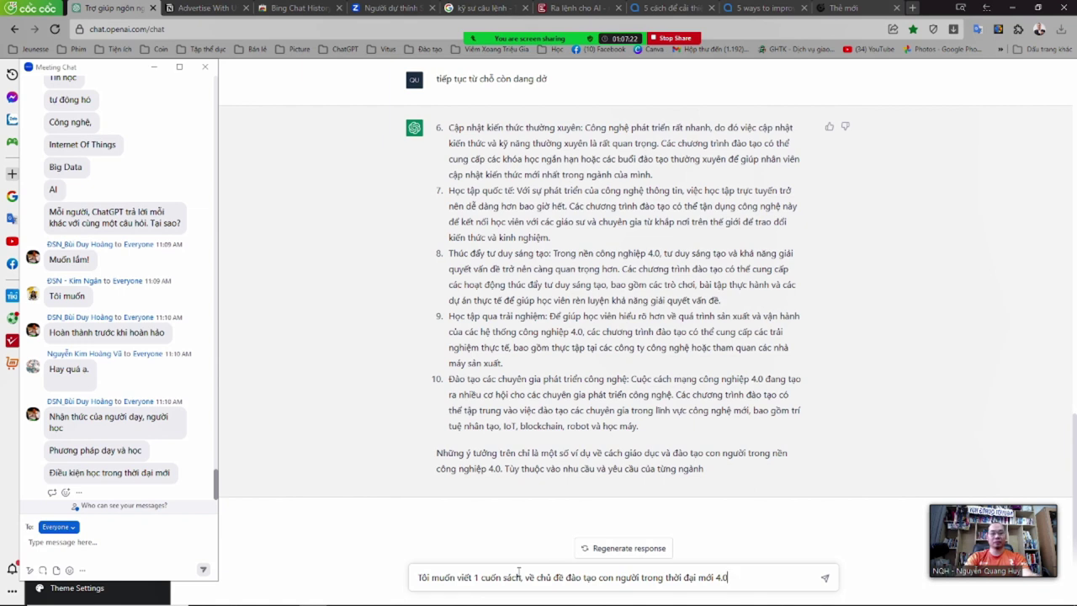
{"action": "type", "text": "."}
{"action": "type", "text": " Trong c"}
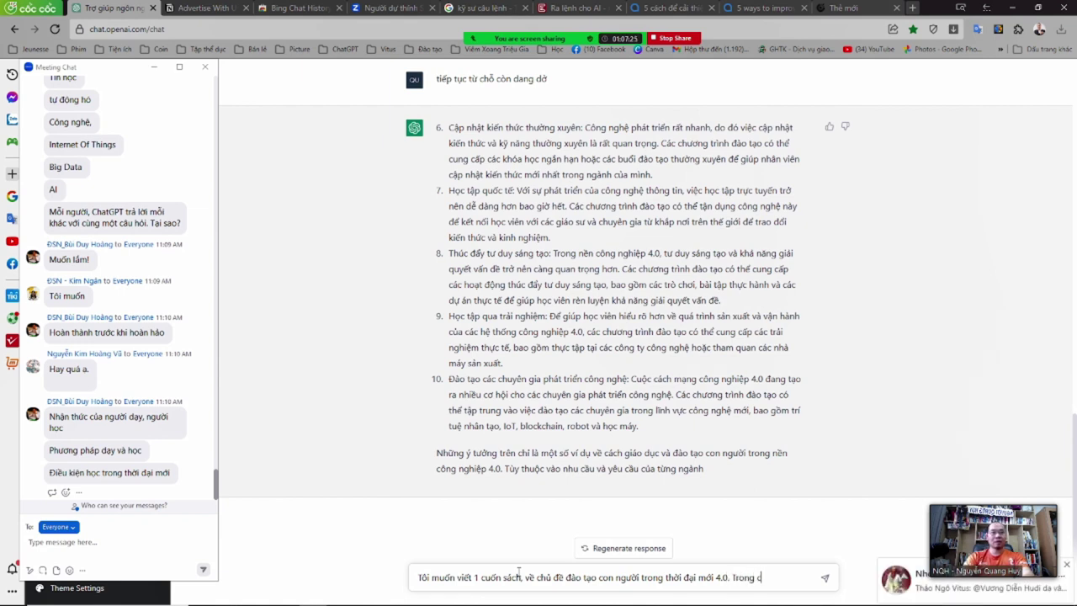
{"action": "type", "text": "uốn sách có nhắc tới "}
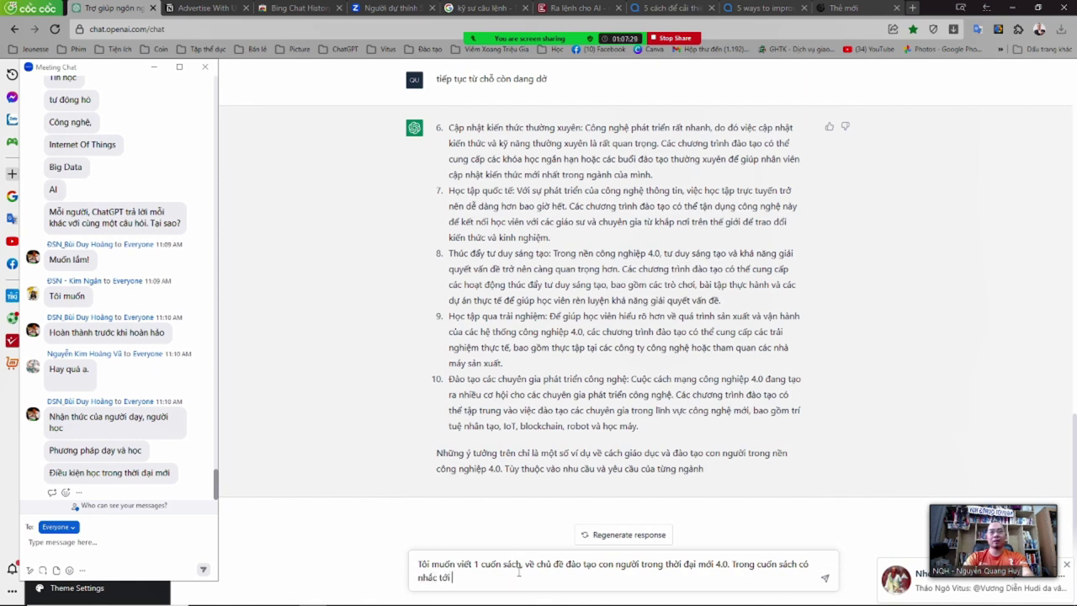
{"action": "type", "text": "nhưngx cơ hội "}
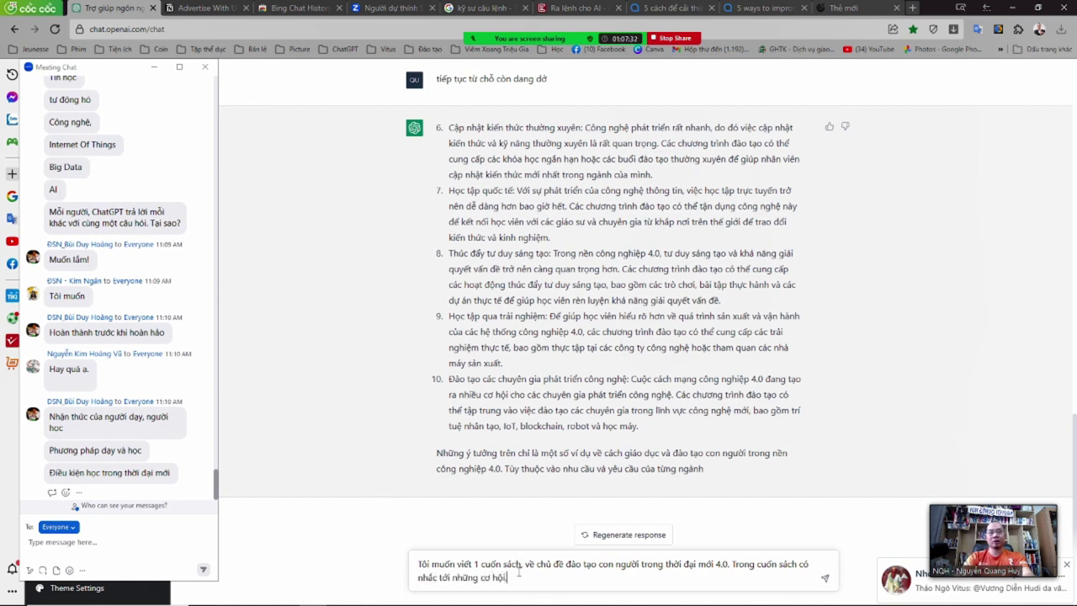
{"action": "type", "text": "và thách thức"}
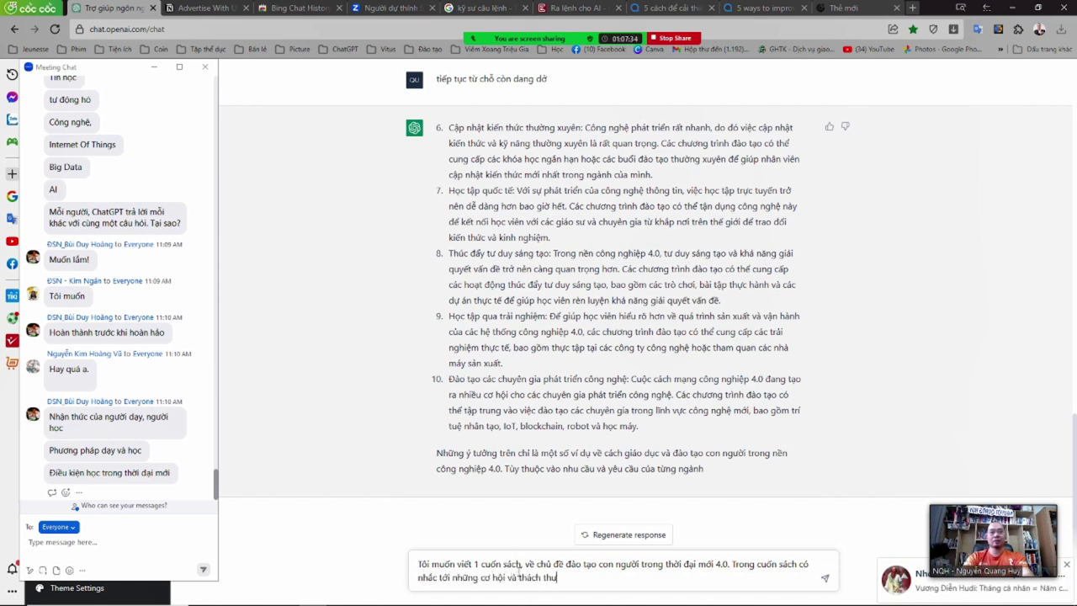
{"action": "type", "text": " của n"}
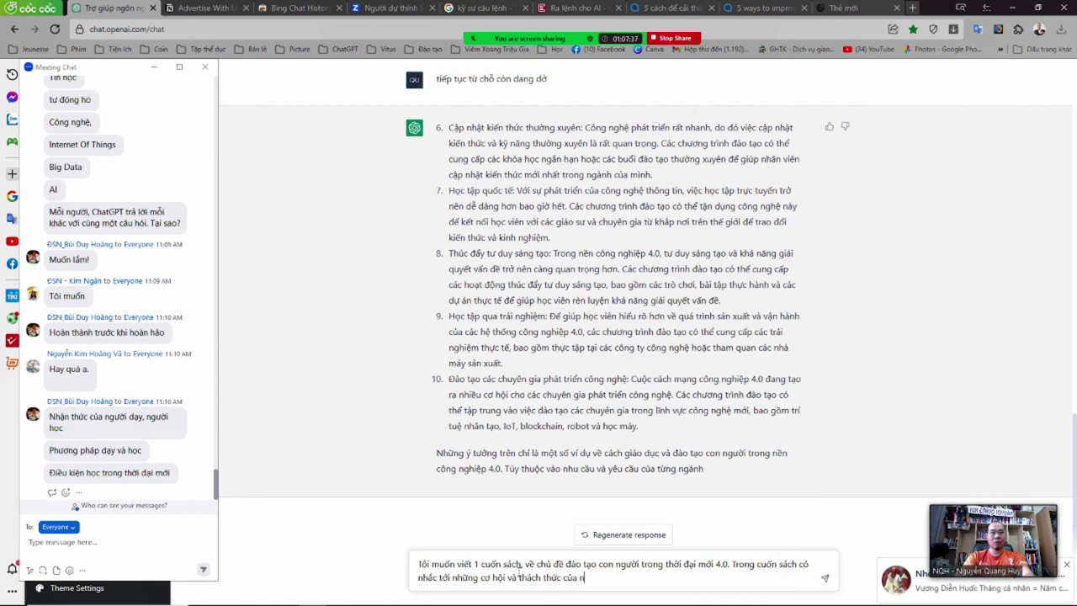
{"action": "type", "text": "hững nguười đang"}
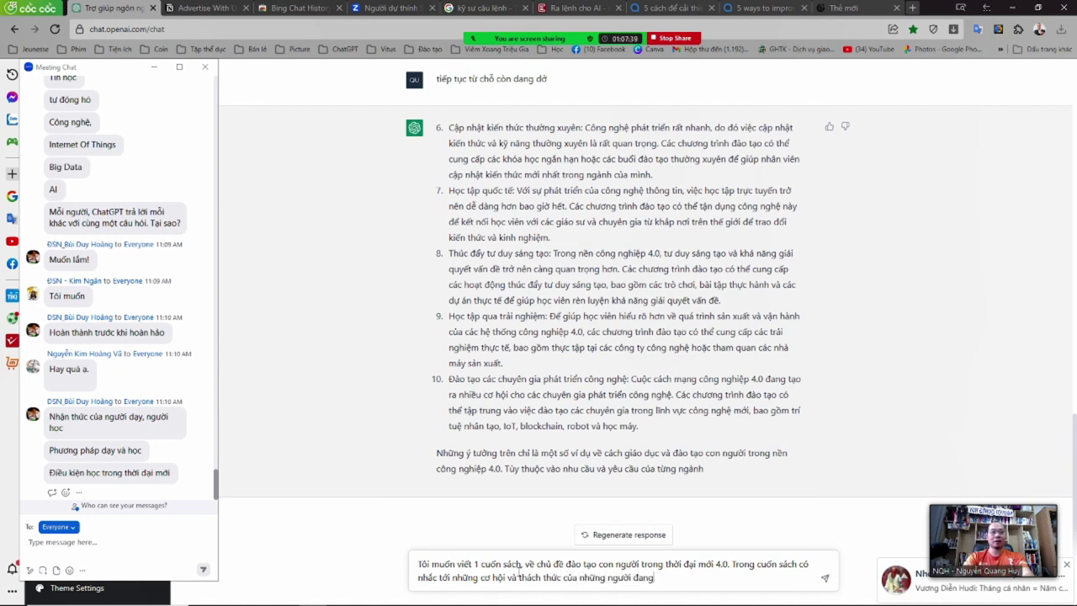
{"action": "type", "text": " học tập và làm việc trong"}
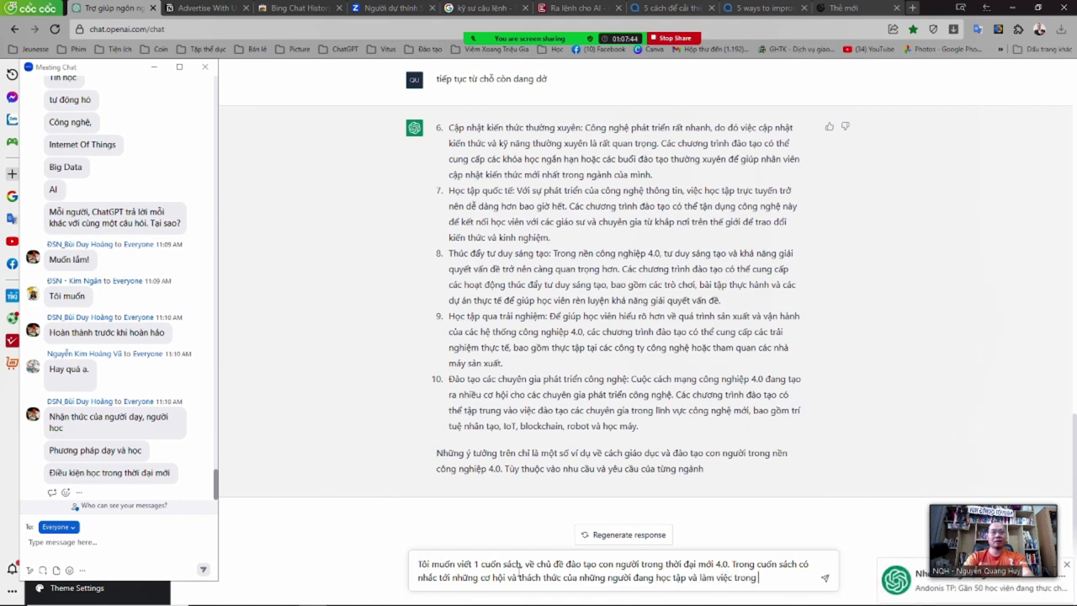
{"action": "type", "text": " giai đoan nền công nghiệp"}
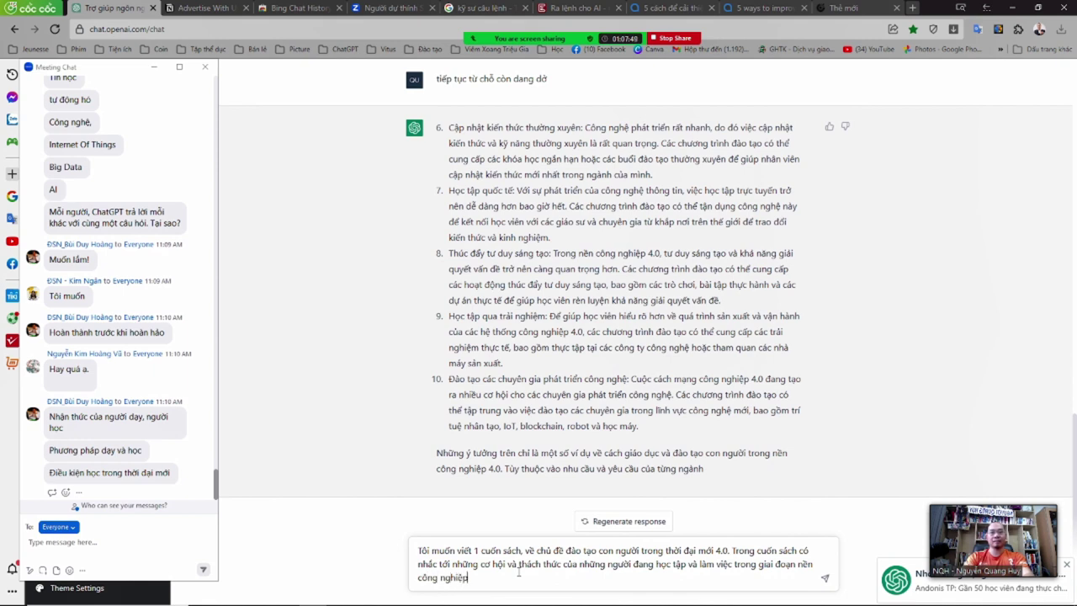
{"action": "type", "text": " 4.0."}
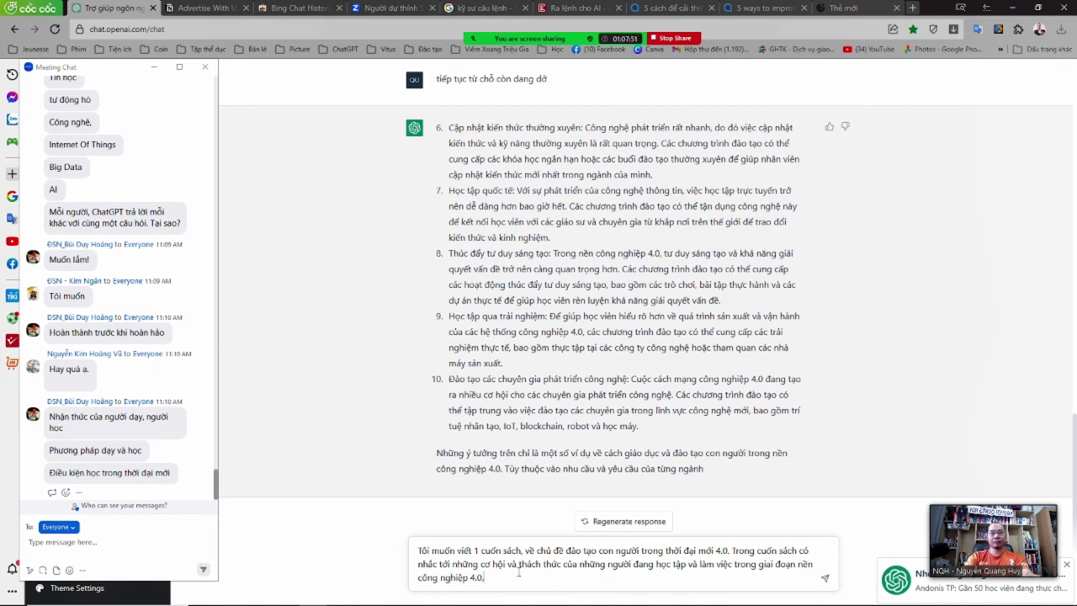
{"action": "type", "text": " Hãy ch"}
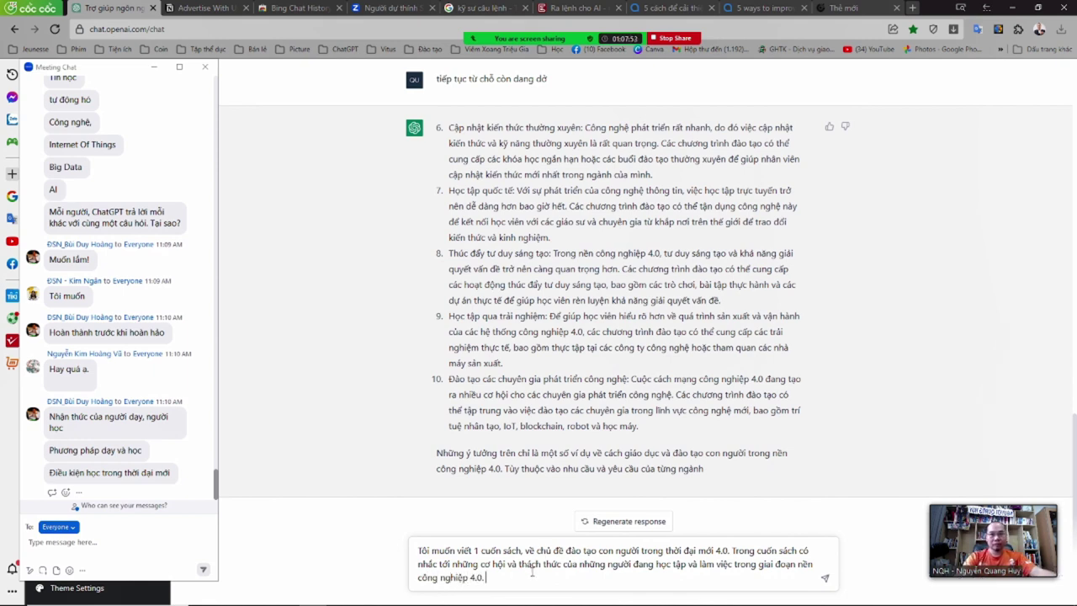
{"action": "type", "text": "o tôi gợi ý "}
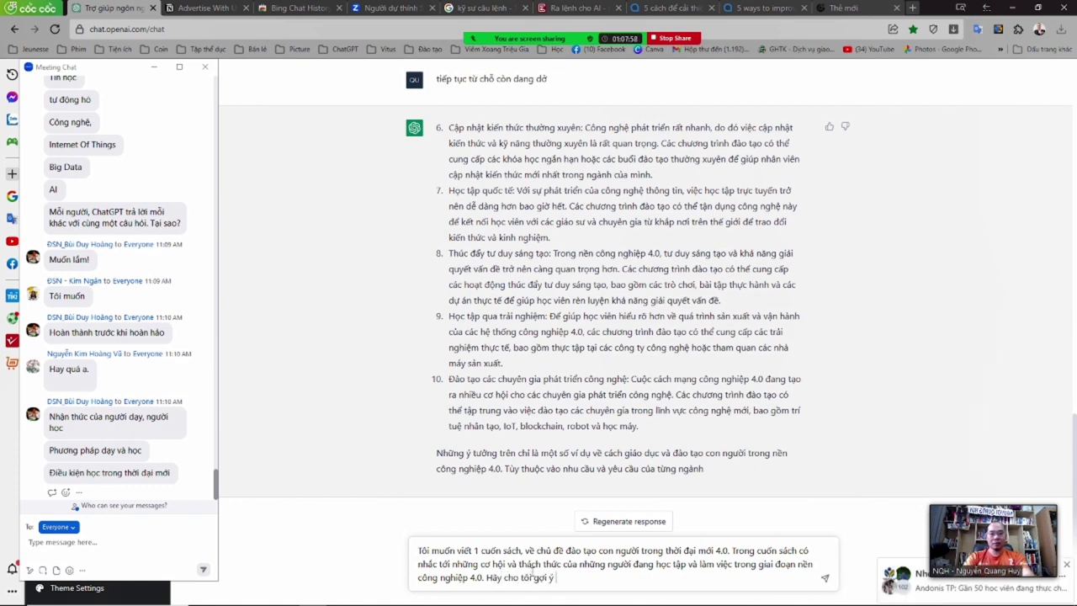
{"action": "type", "text": "về 5 "}
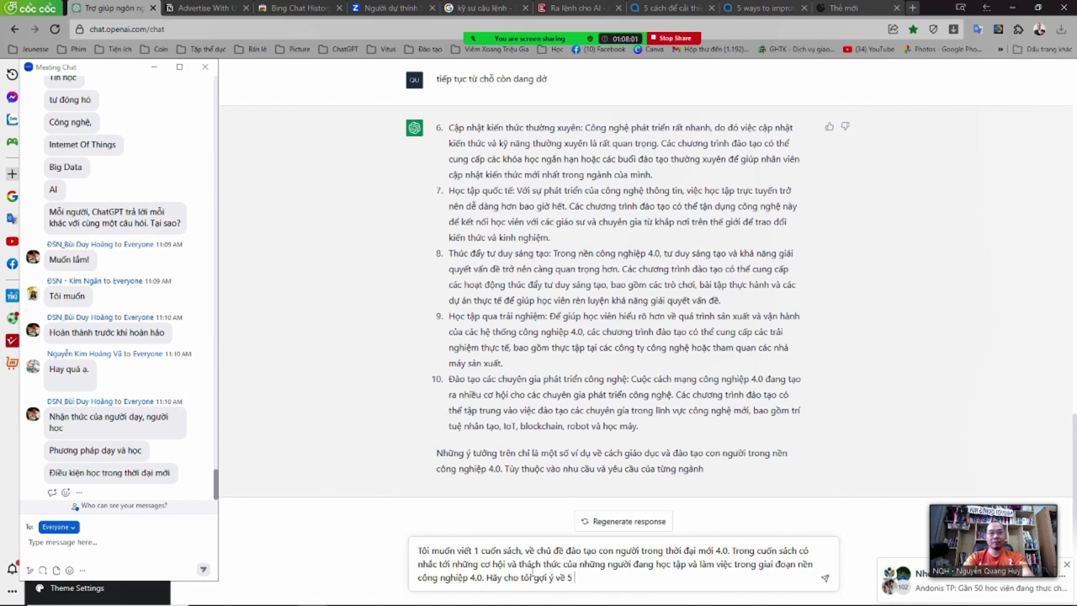
{"action": "type", "text": "tiêu đề cuốn"}
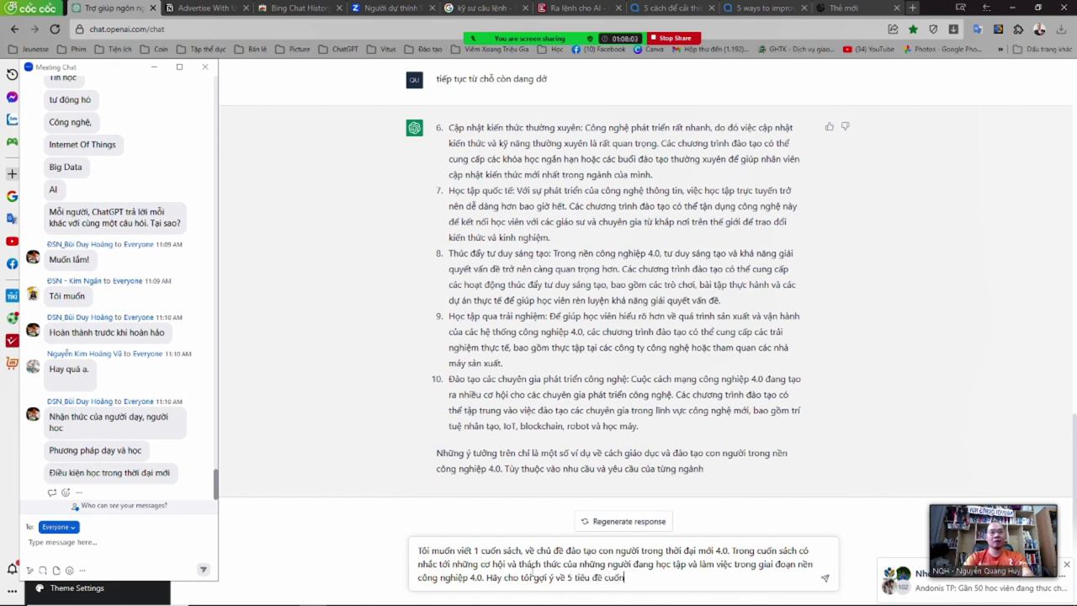
{"action": "type", "text": " sachs phù hợp với no"}
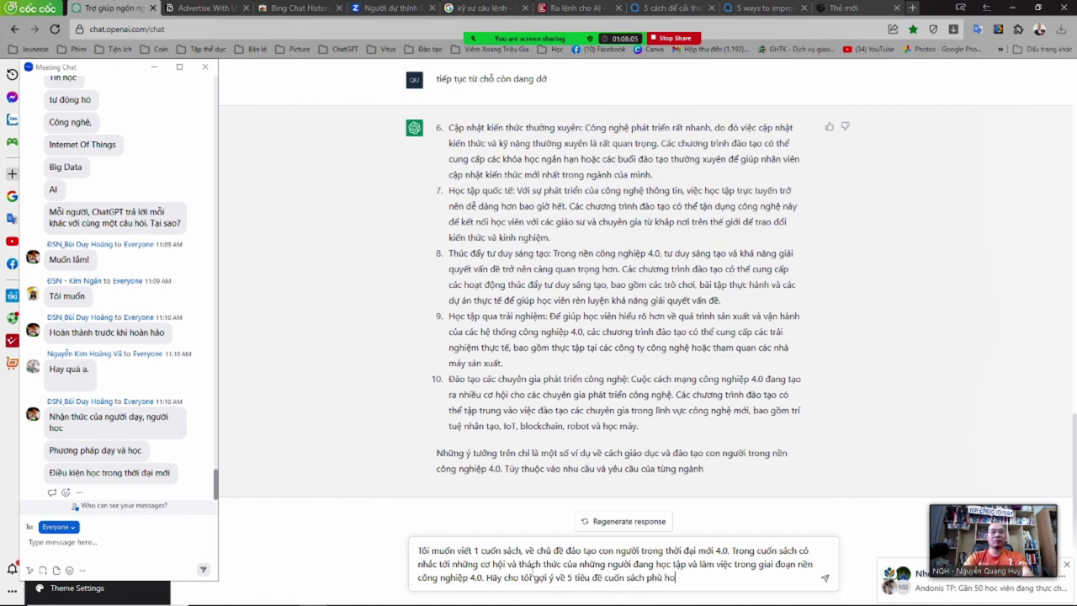
{"action": "type", "text": "ội dung trên."}
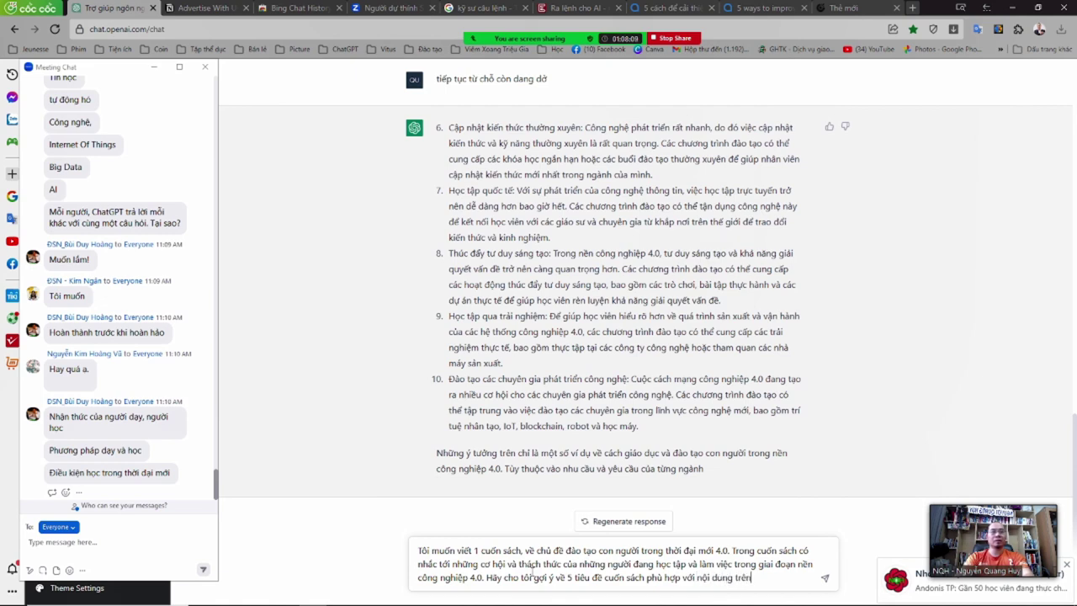
{"action": "key", "text": "Return"}
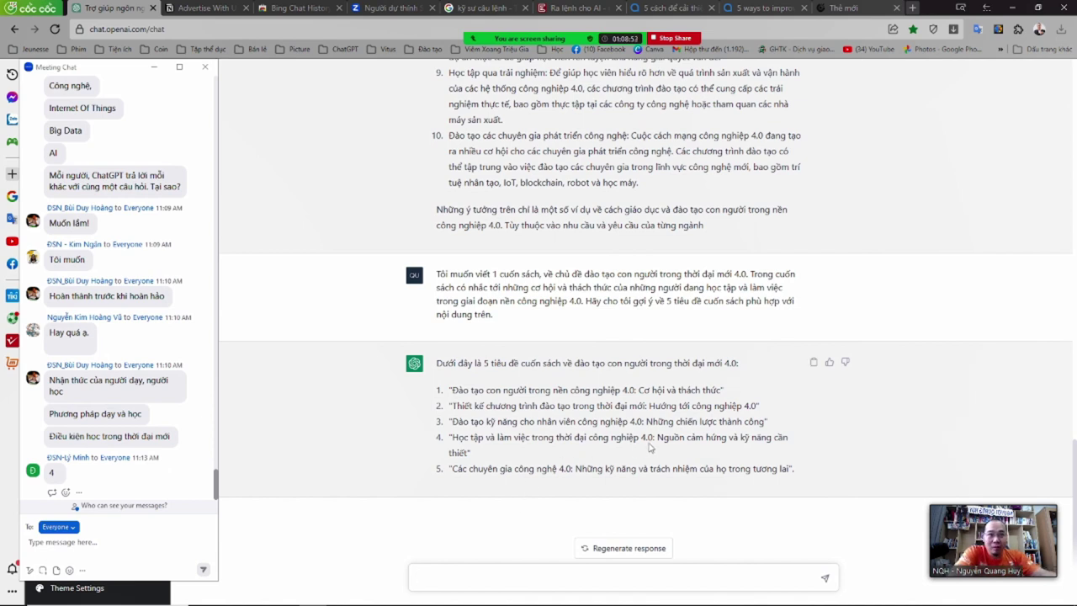
- Highlight each of the five suggested book titles in turn to compare them
{"action": "left_click_drag", "start_coordinate": [586, 439], "coordinate": [728, 438]}
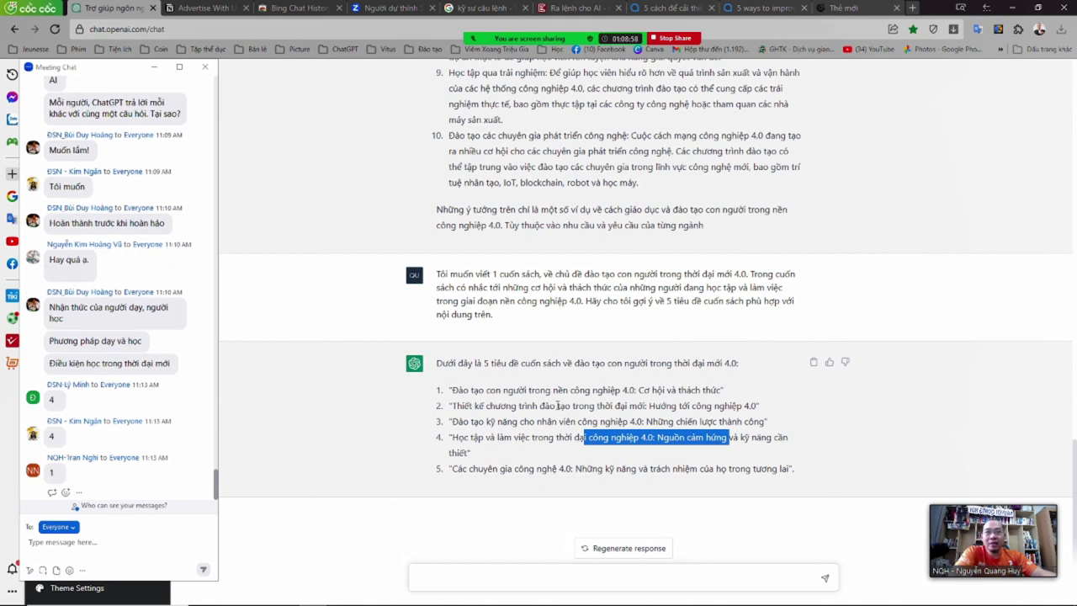
{"action": "left_click_drag", "start_coordinate": [502, 390], "coordinate": [684, 392]}
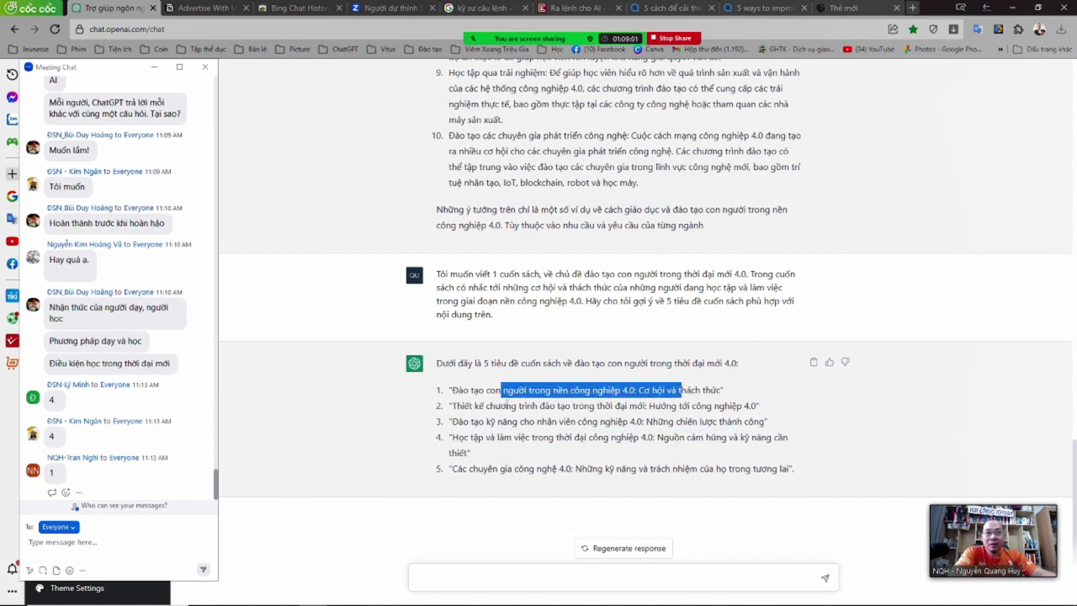
{"action": "left_click_drag", "start_coordinate": [505, 406], "coordinate": [683, 406]}
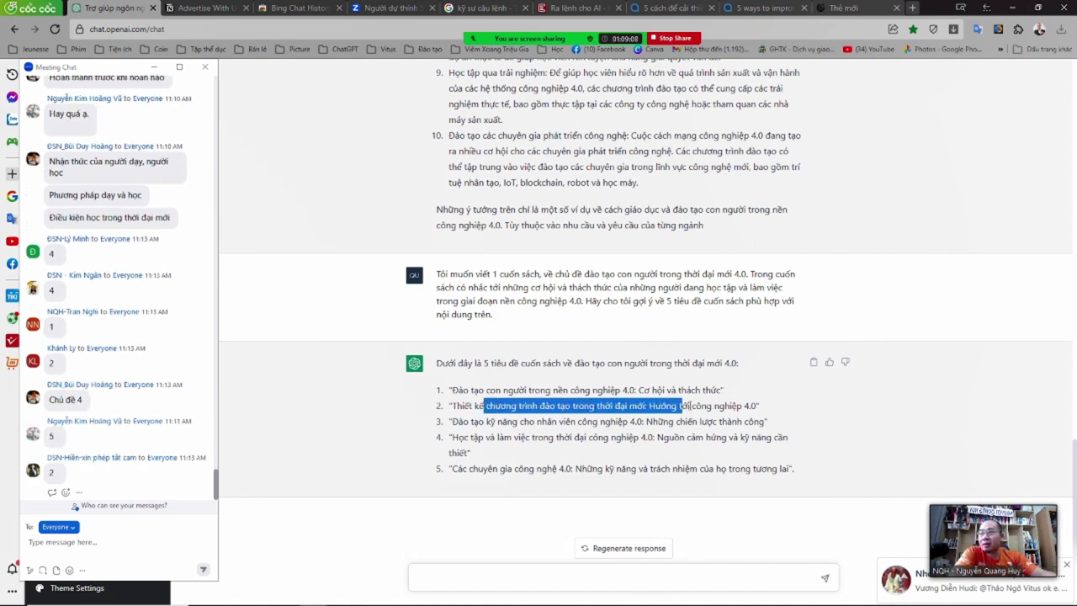
{"action": "left_click_drag", "start_coordinate": [463, 421], "coordinate": [652, 421]}
{"action": "left_click_drag", "start_coordinate": [468, 469], "coordinate": [751, 469]}
{"action": "left_click", "coordinate": [765, 469]}
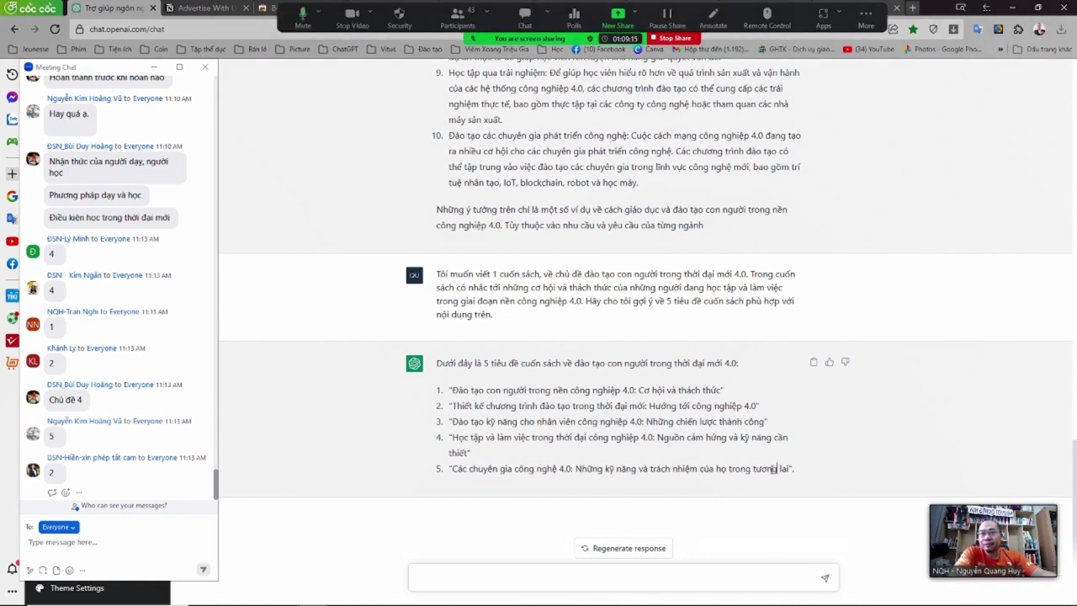
{"action": "left_click_drag", "start_coordinate": [469, 405], "coordinate": [596, 406]}
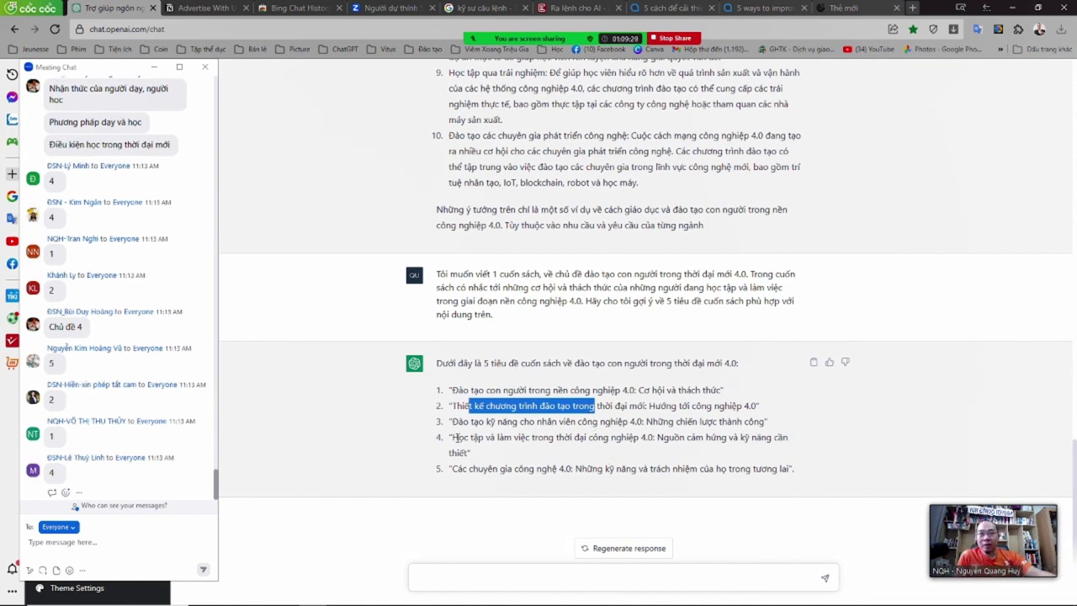
- Select the full fourth title, about learning and working in the 4.0 era, across both lines
{"action": "left_click_drag", "start_coordinate": [456, 437], "coordinate": [697, 433]}
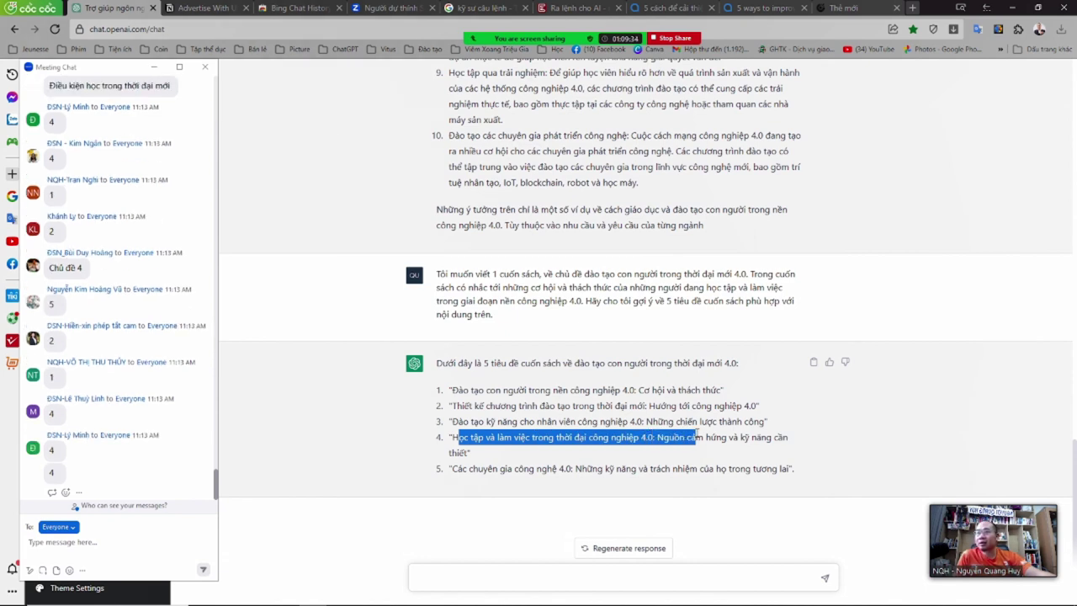
{"action": "left_click", "coordinate": [713, 435]}
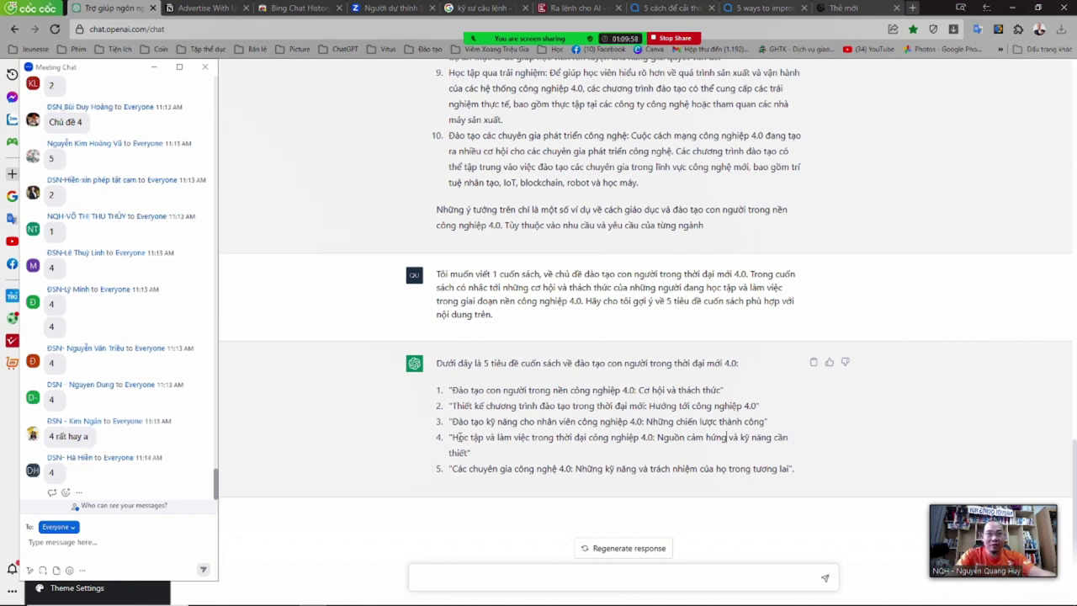
{"action": "left_click_drag", "start_coordinate": [458, 438], "coordinate": [685, 438]}
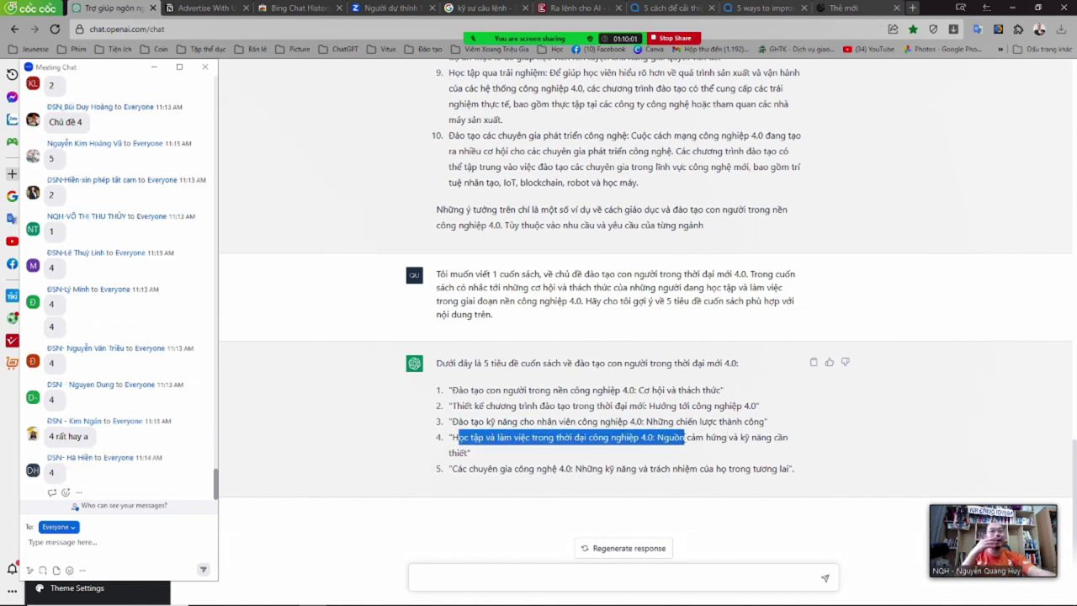
{"action": "left_click", "coordinate": [447, 441]}
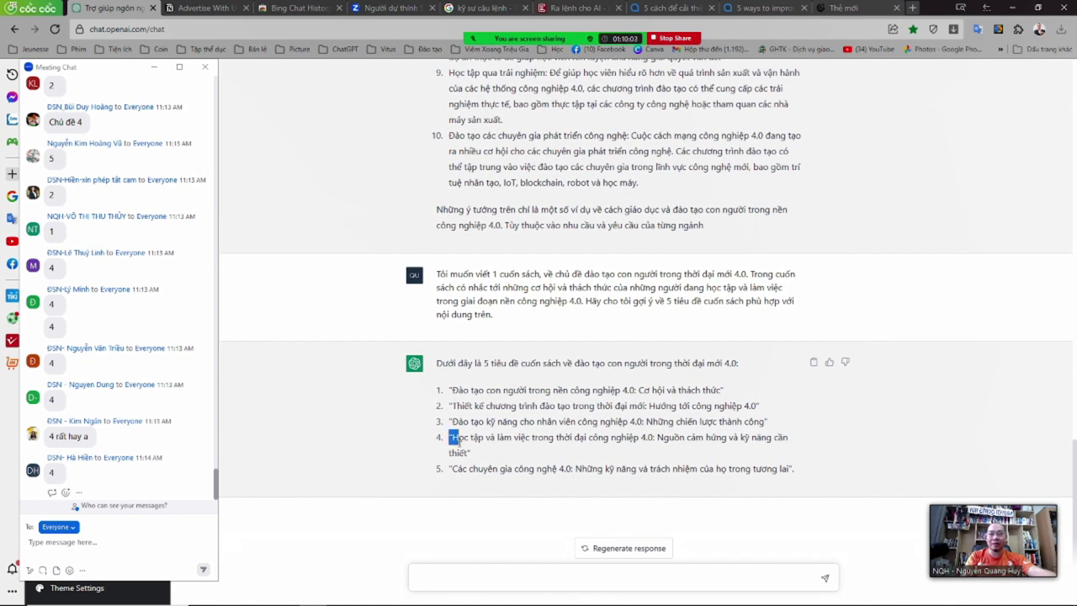
{"action": "left_click_drag", "start_coordinate": [451, 437], "coordinate": [477, 455]}
{"action": "key", "text": "ctrl+c"}
{"action": "left_click", "coordinate": [498, 572]}
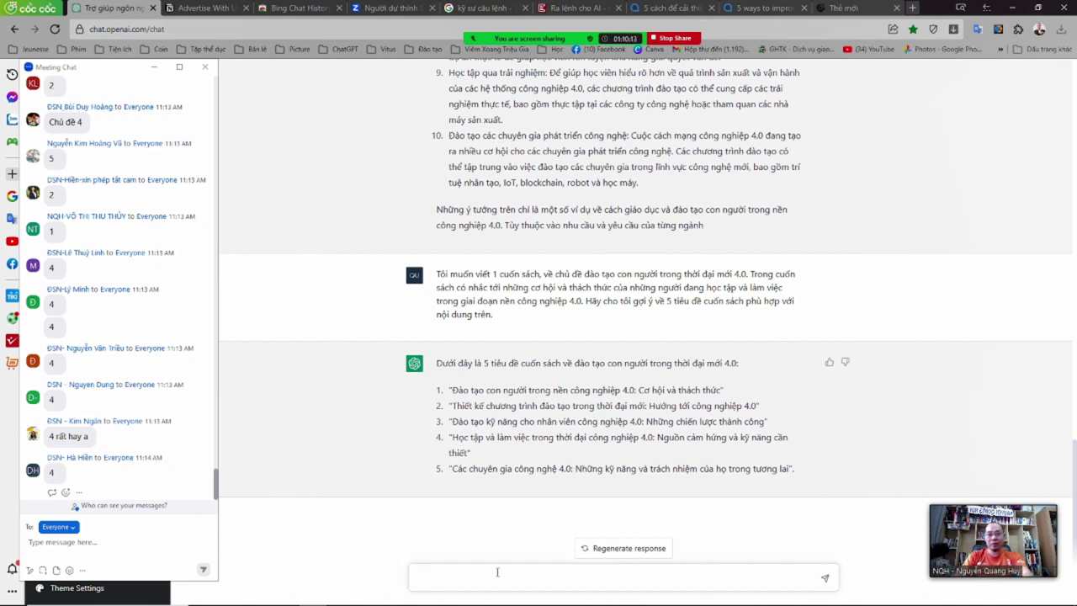
- Ask ChatGPT, as an experienced Industry 4.0 education author, to outline a book with the pasted fourth title
{"action": "type", "text": "Hãy đơng v"}
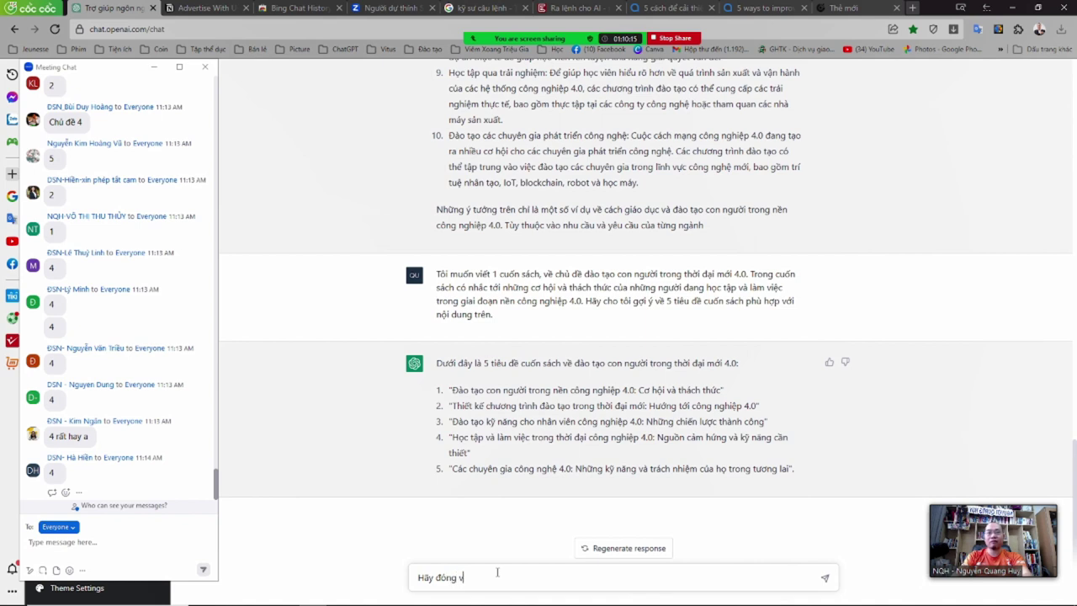
{"action": "type", "text": "ai là 1 tác giả viết sách "}
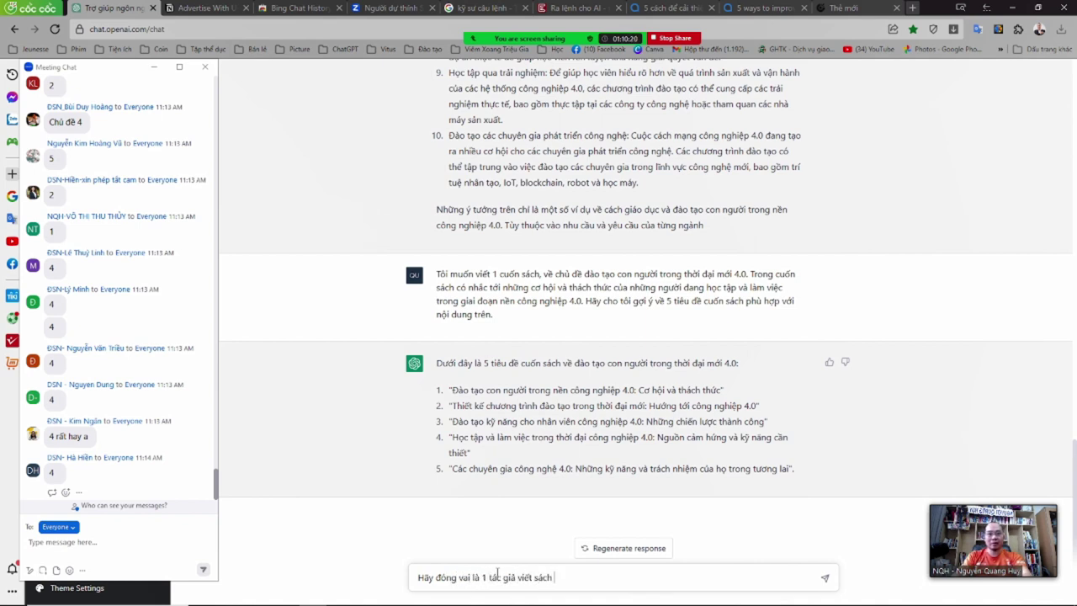
{"action": "type", "text": "nhiều kinh nghi"}
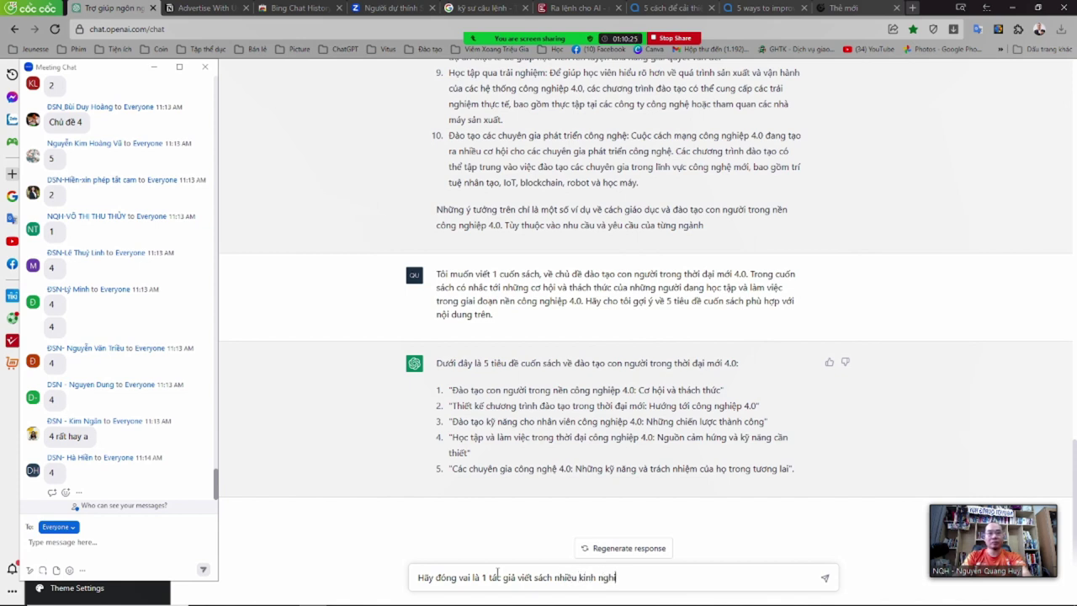
{"action": "type", "text": "ệm trong lĩnh vụ"}
{"action": "type", "text": "c đào t"}
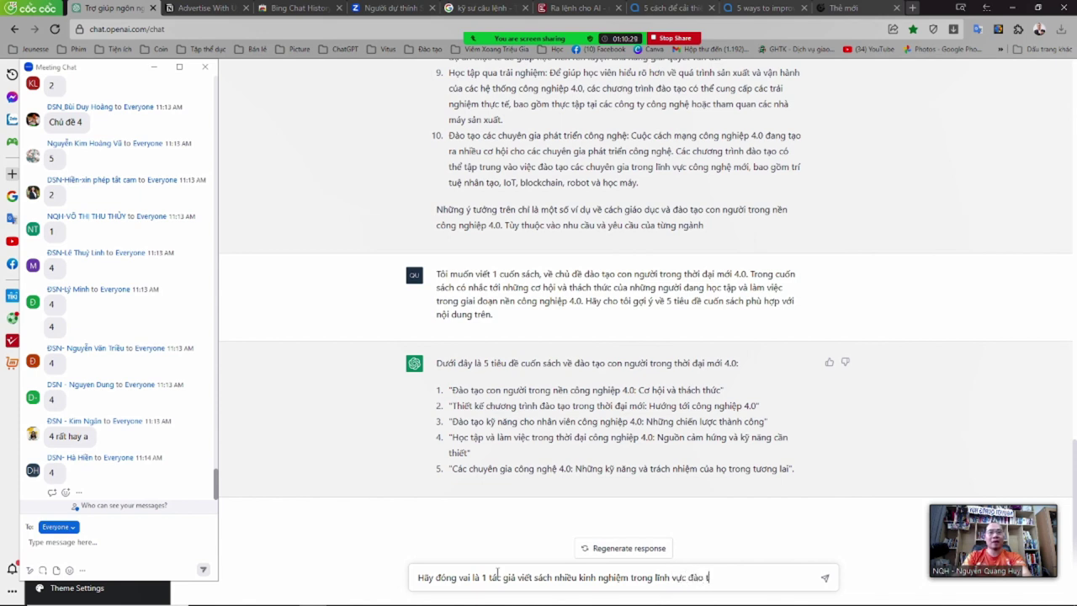
{"action": "type", "text": "ạo con người tr"}
{"action": "type", "text": " tho"}
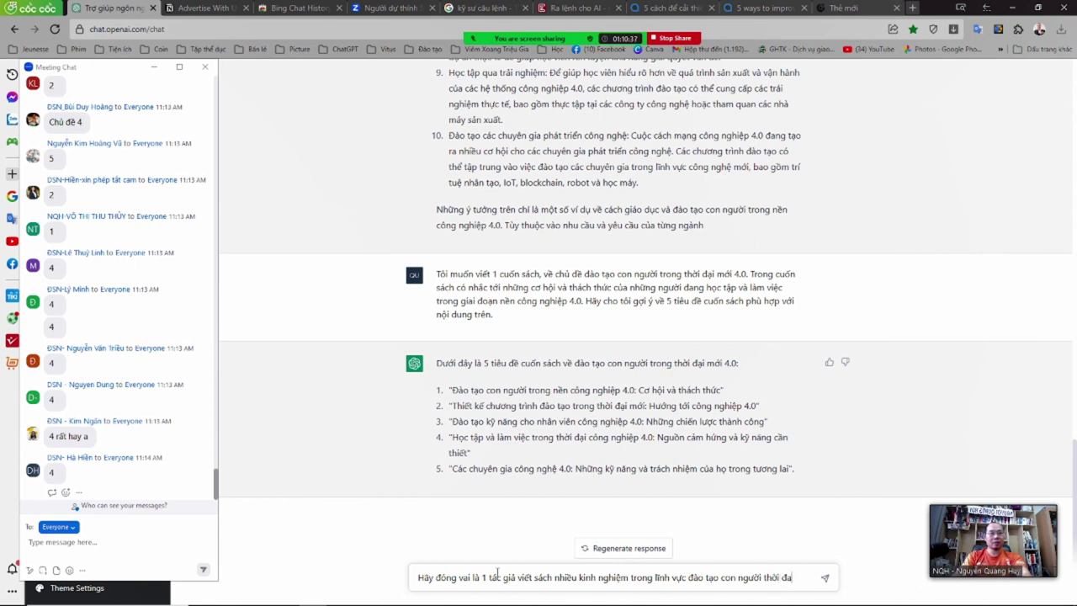
{"action": "type", "text": "ời đại mới"}
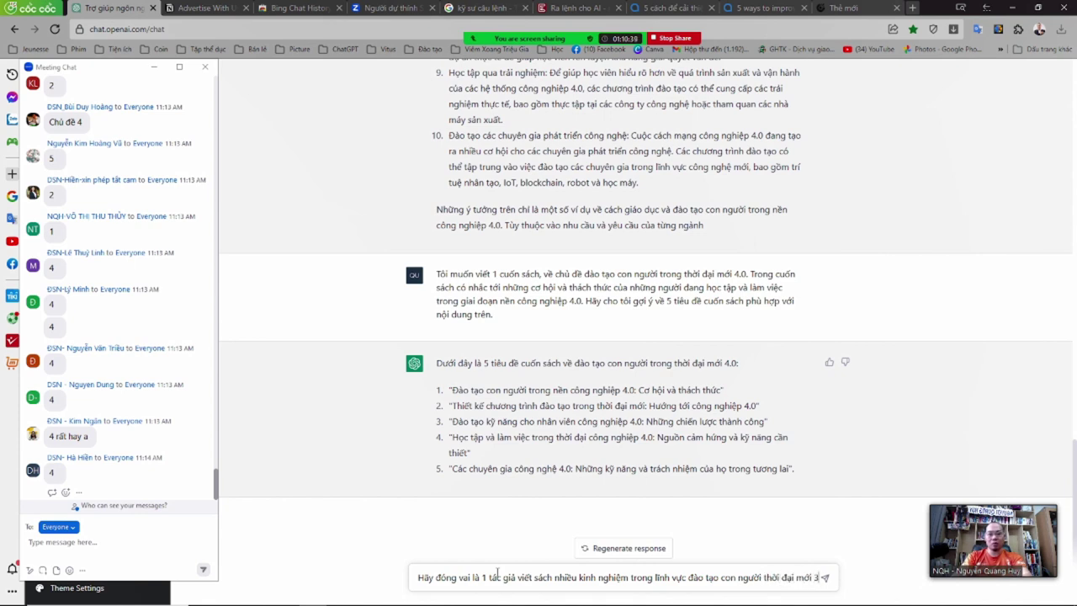
{"action": "type", "text": " 4.0"}
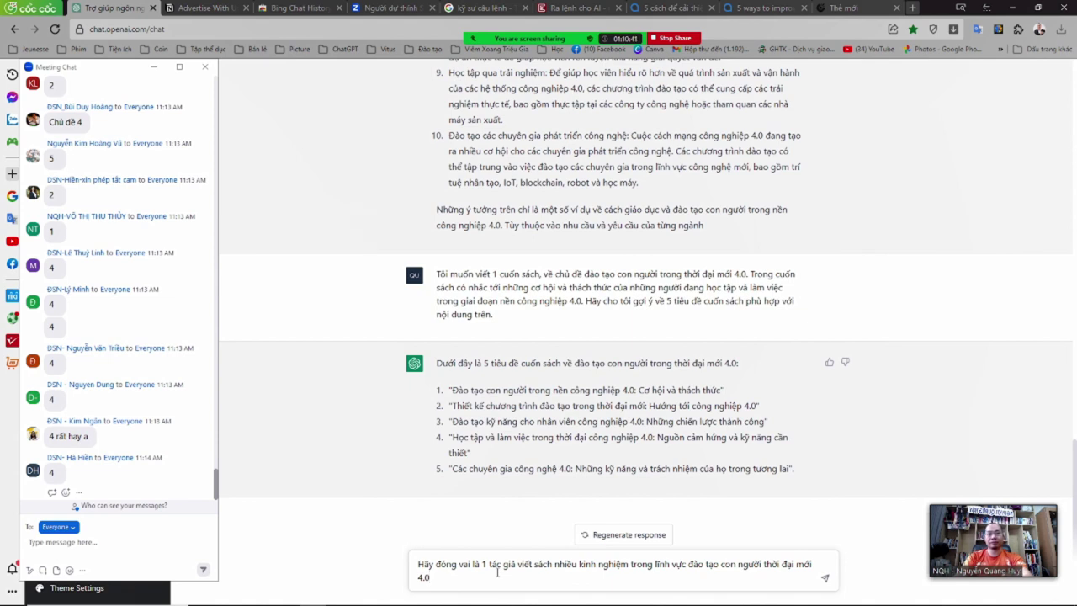
{"action": "type", "text": ". Ha"}
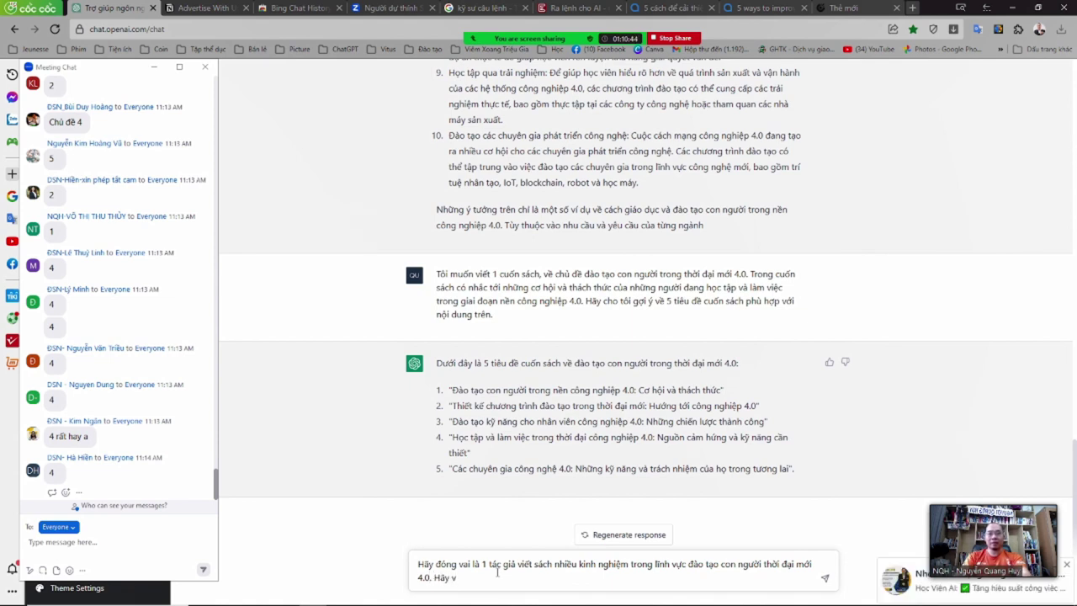
{"action": "type", "text": "y vieết cho tôi"}
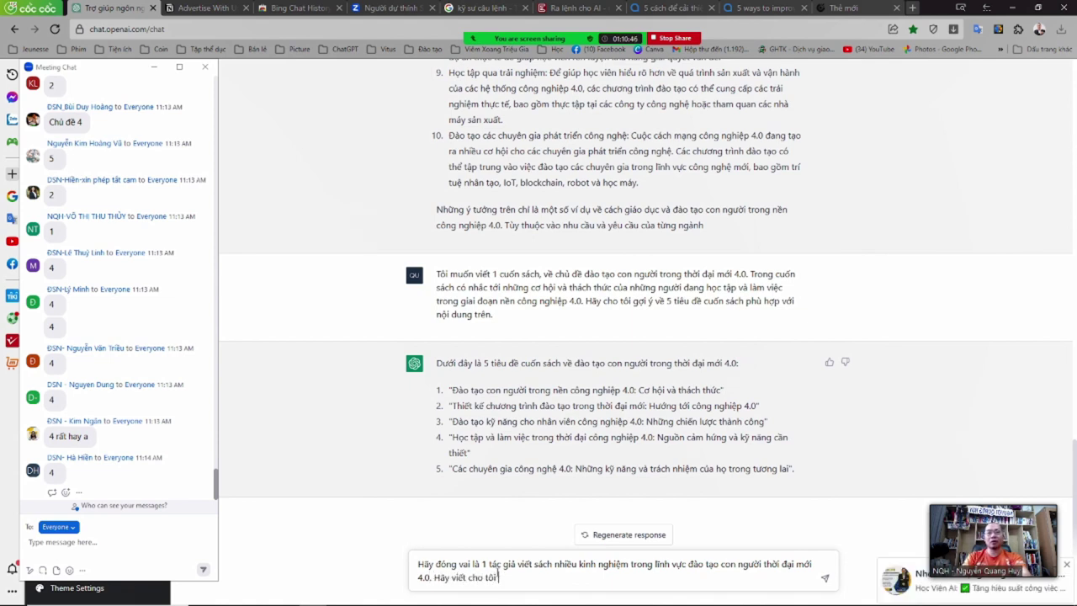
{"action": "type", "text": " outline"}
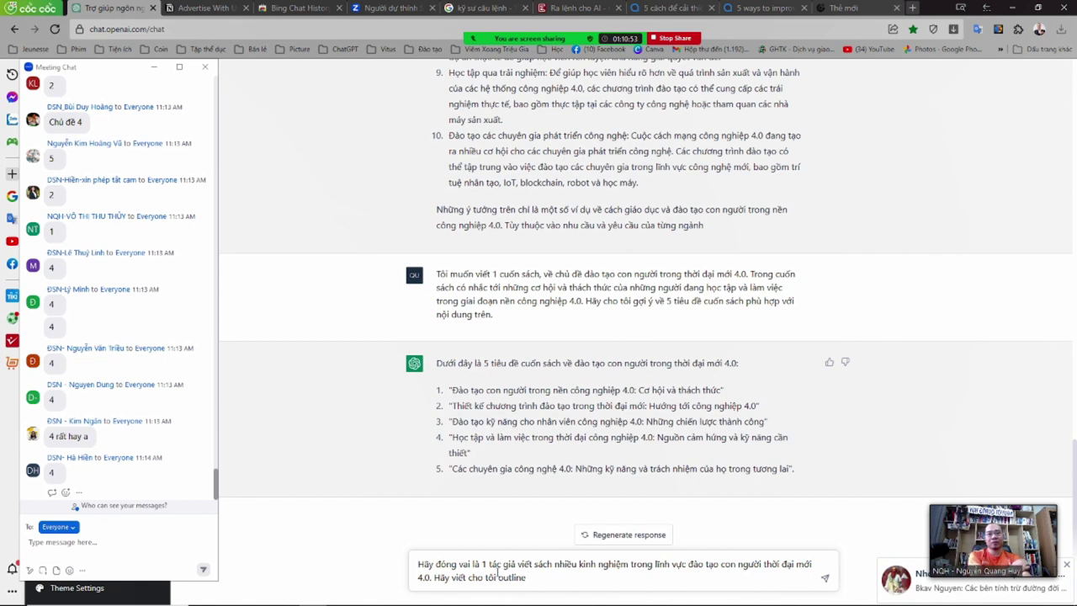
{"action": "type", "text": "của cuốn"}
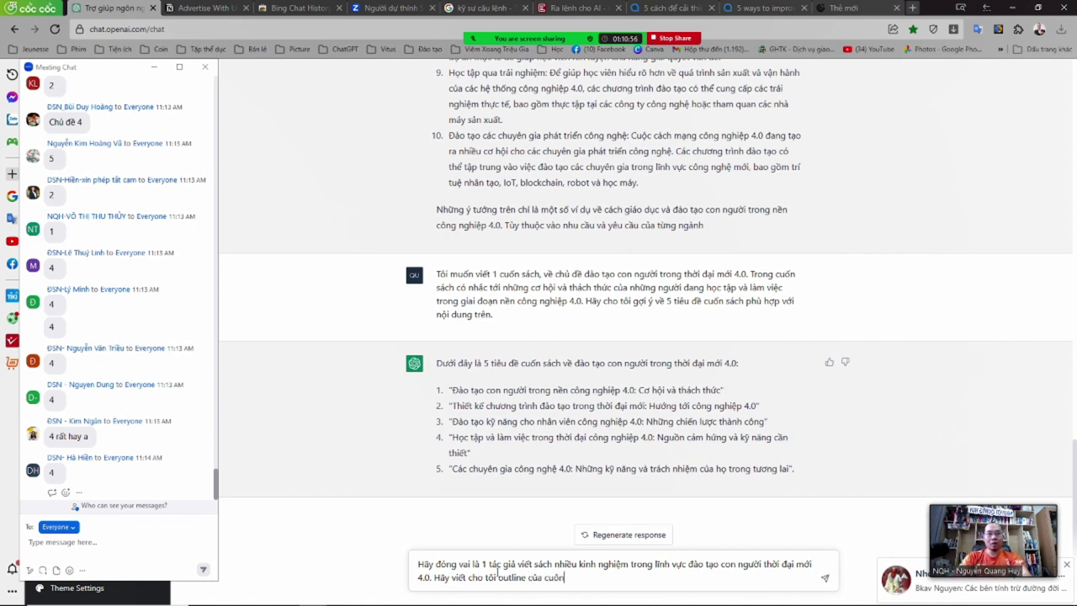
{"action": "type", "text": " sau"}
{"action": "type", "text": "ch với chủ đ"}
{"action": "type", "text": "ề:"}
{"action": "key", "text": "ctrl+v"}
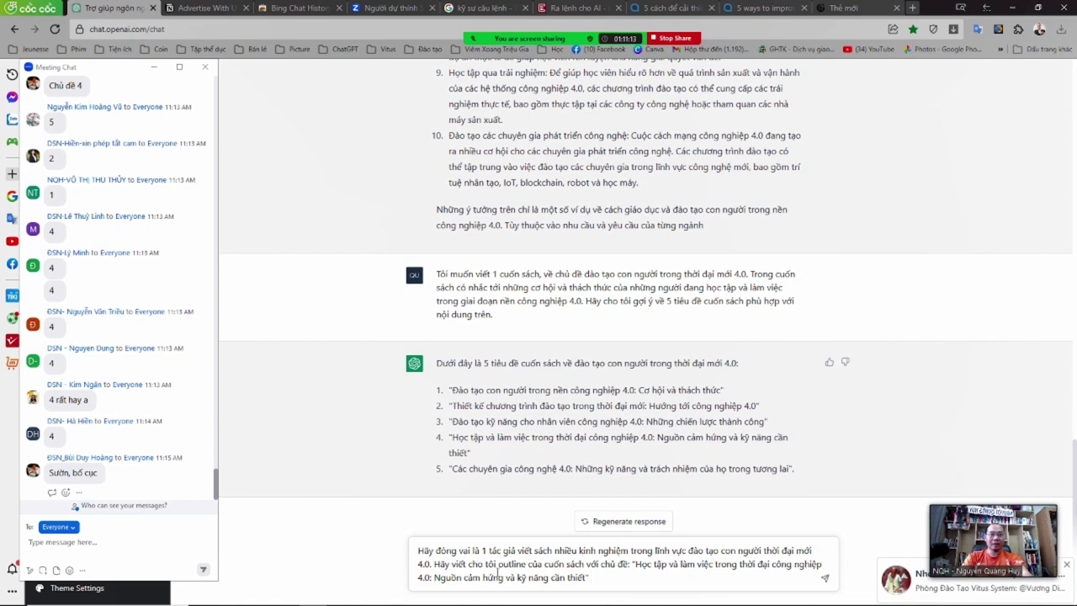
{"action": "key", "text": "Return"}
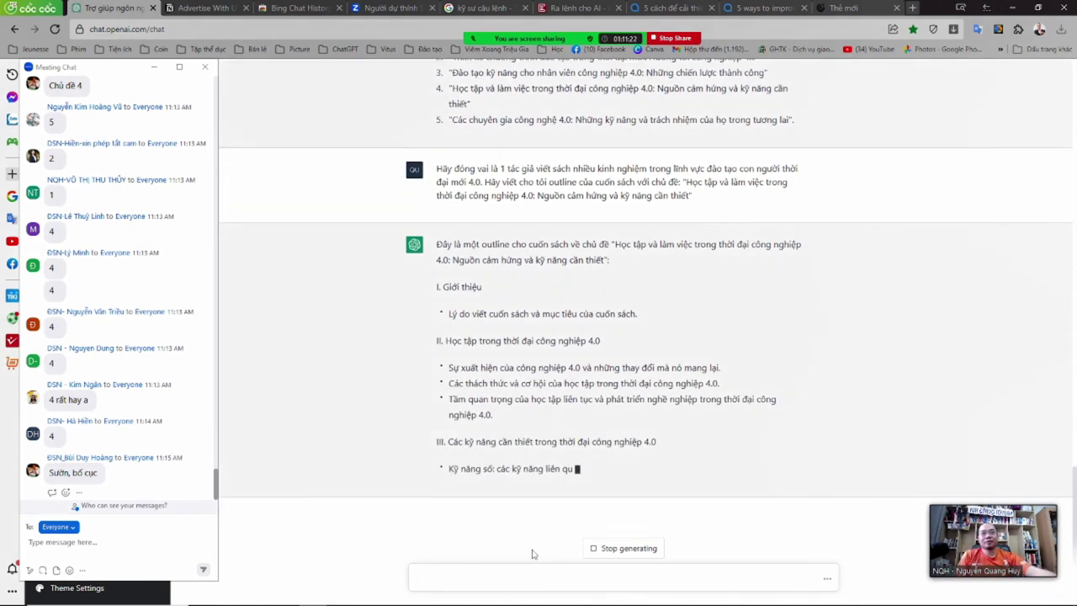
- Close the Zoom chat and highlight the digital, creative thinking, soft and specialist skills bullets in section III
{"action": "left_click", "coordinate": [205, 66]}
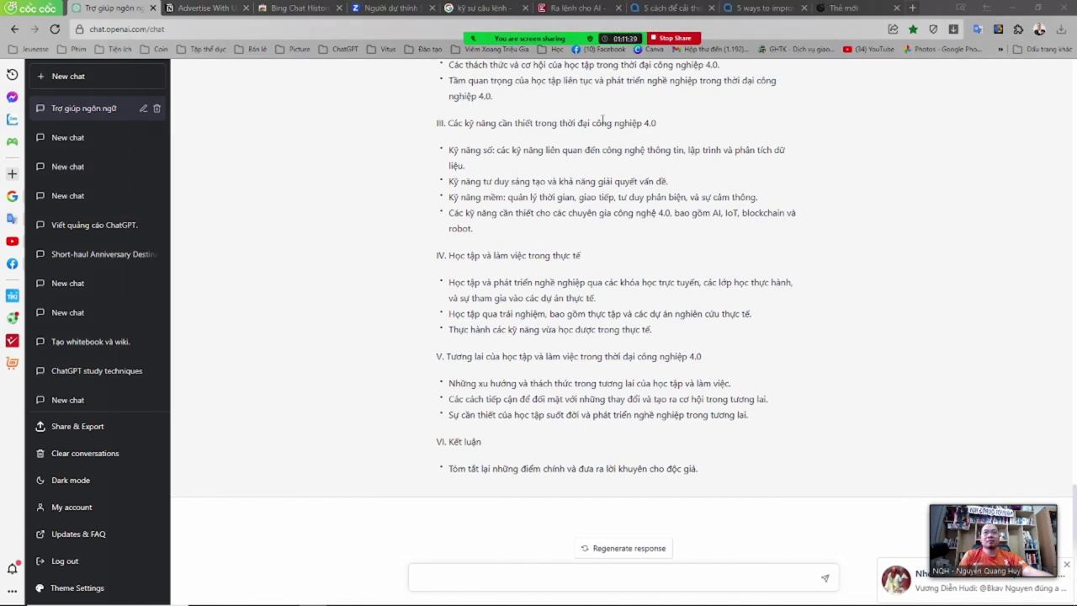
{"action": "left_click_drag", "start_coordinate": [454, 153], "coordinate": [561, 150]}
{"action": "left_click_drag", "start_coordinate": [460, 181], "coordinate": [597, 181]}
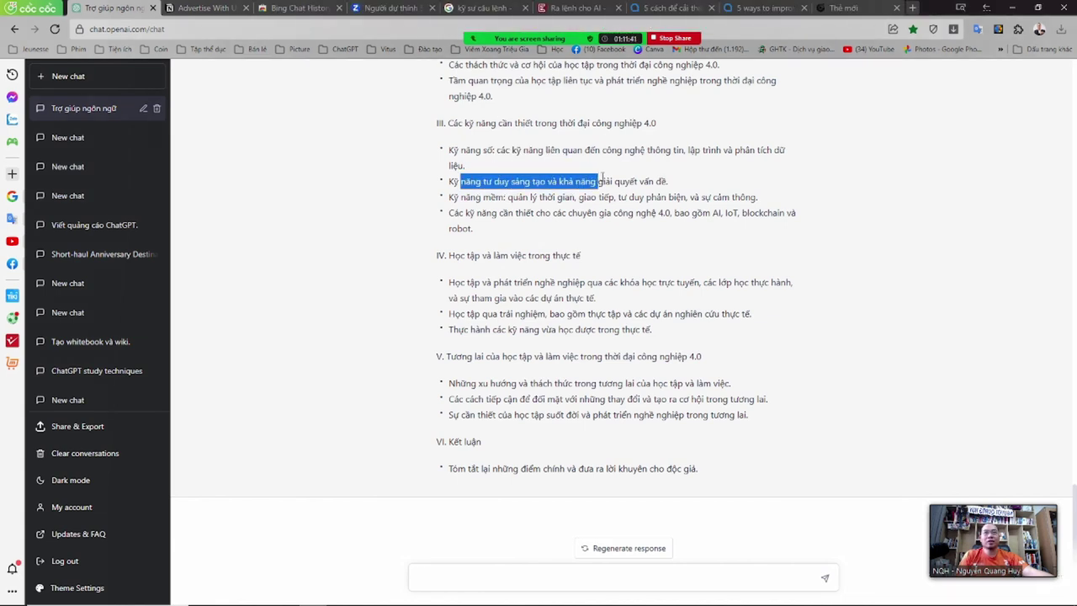
{"action": "left_click_drag", "start_coordinate": [460, 198], "coordinate": [586, 196]}
{"action": "left_click_drag", "start_coordinate": [470, 213], "coordinate": [673, 212]}
- Emphasise AI, IoT, blockchain and robot within the Industry 4.0 specialist skills bullet
{"action": "left_click", "coordinate": [723, 213]}
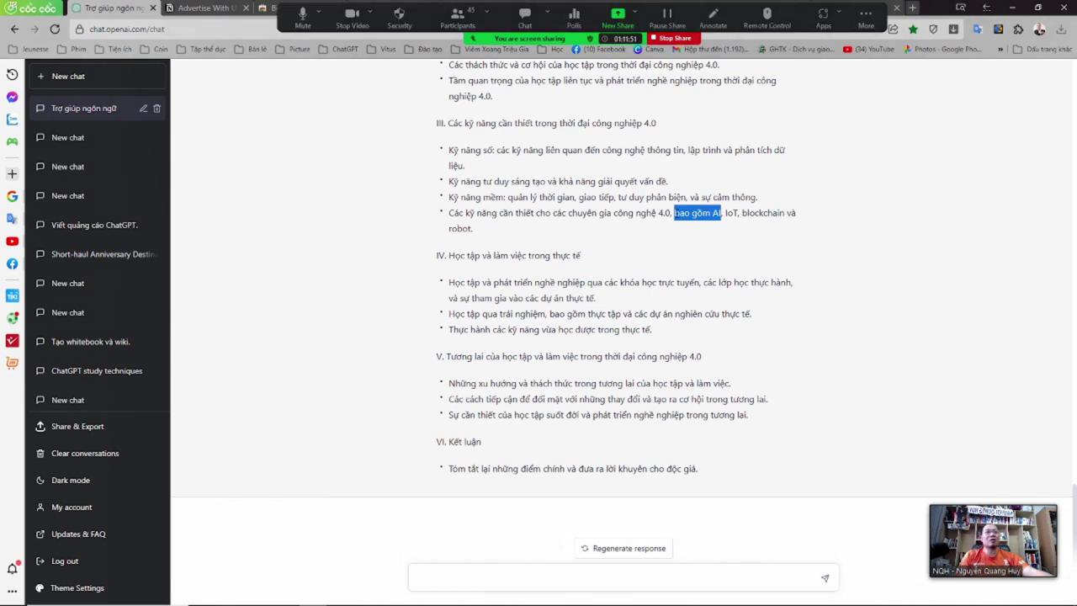
{"action": "left_click_drag", "start_coordinate": [592, 213], "coordinate": [762, 213]}
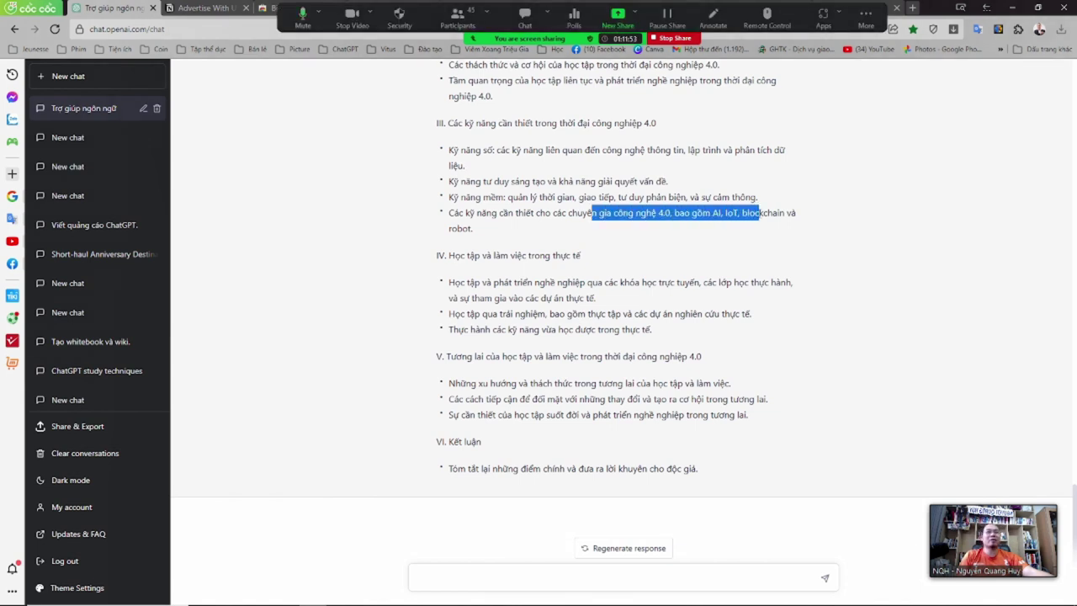
{"action": "left_click", "coordinate": [750, 213]}
{"action": "left_click_drag", "start_coordinate": [614, 212], "coordinate": [779, 213]}
{"action": "left_click", "coordinate": [760, 212]}
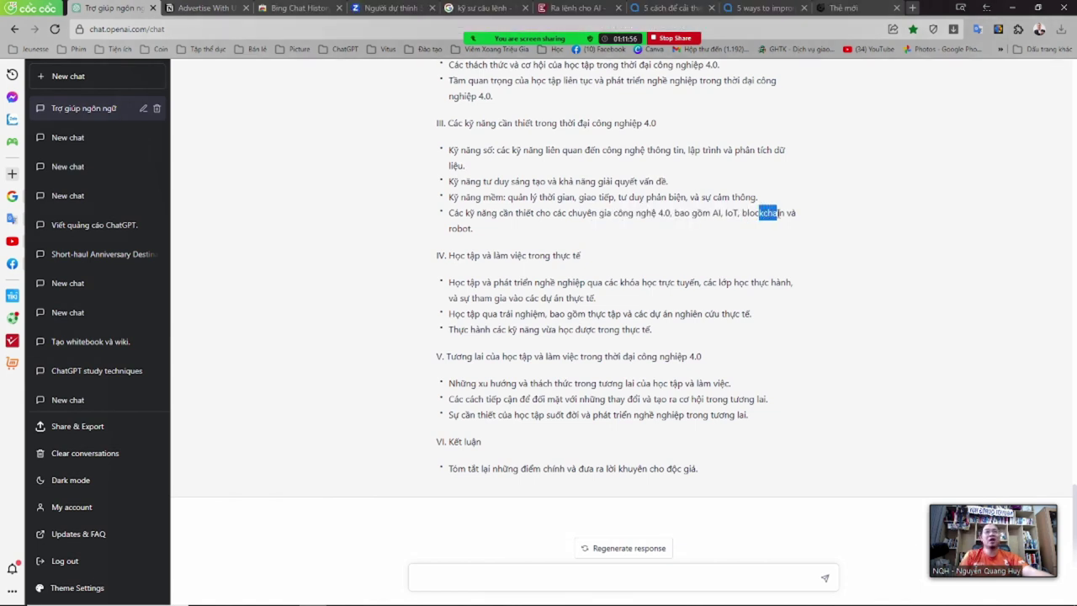
{"action": "left_click_drag", "start_coordinate": [519, 213], "coordinate": [736, 213]}
{"action": "double_click", "coordinate": [761, 213]}
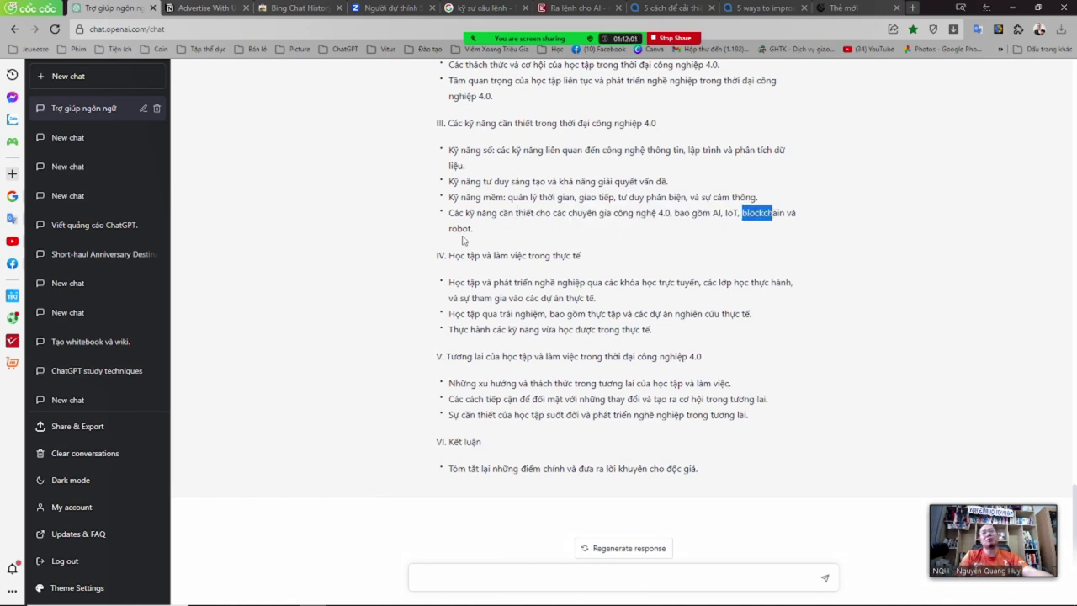
{"action": "left_click_drag", "start_coordinate": [457, 228], "coordinate": [466, 228]}
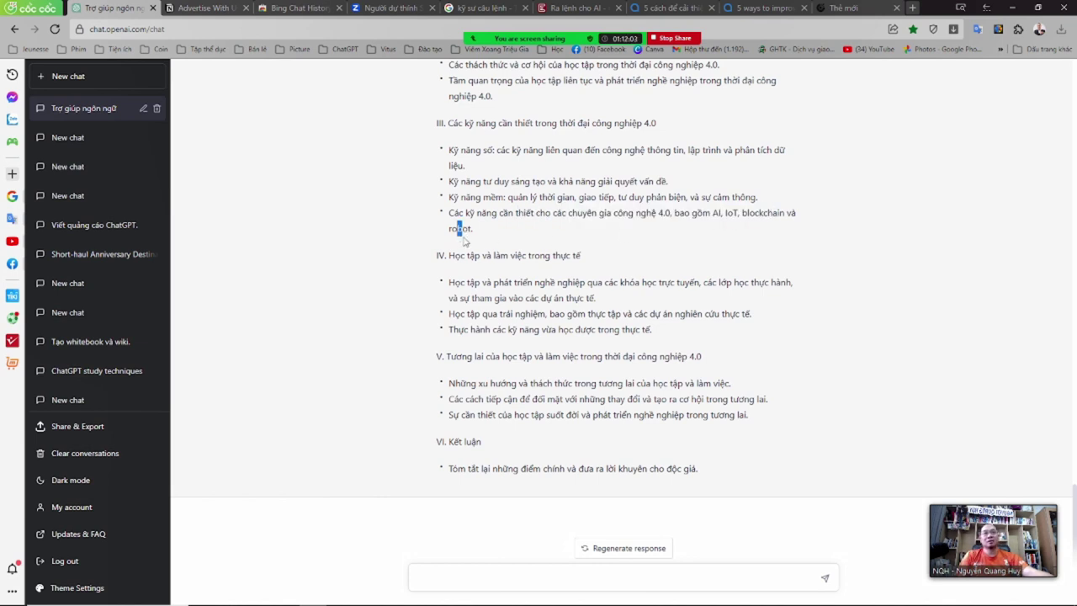
- Check the Zoom participant list, then re-mark the specialist skills phrase and the section IV heading
{"action": "mouse_move", "coordinate": [521, 18]}
{"action": "left_click", "coordinate": [454, 17]}
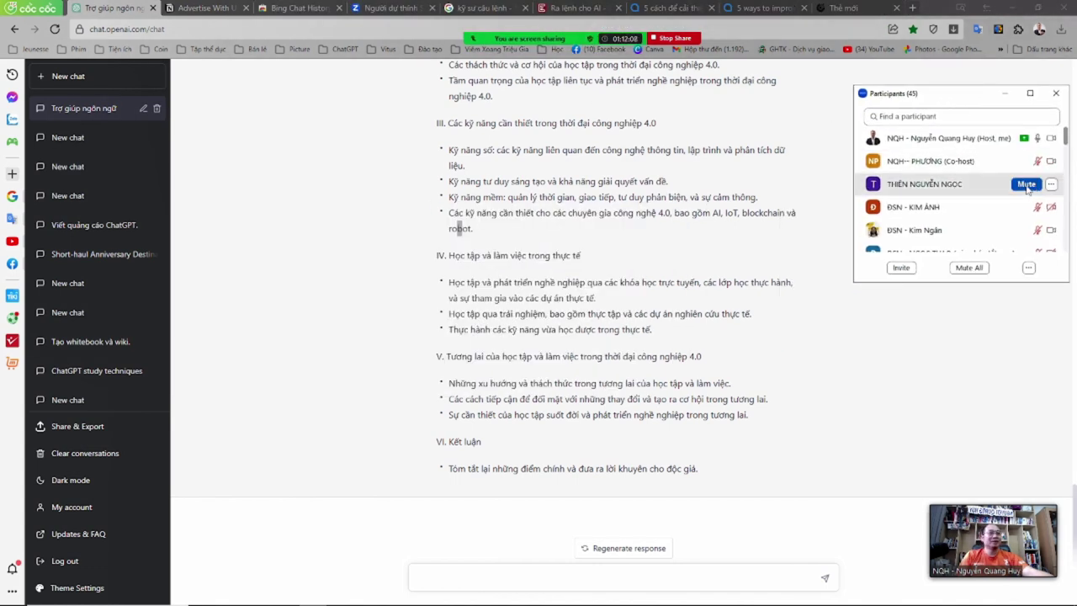
{"action": "left_click", "coordinate": [1056, 92]}
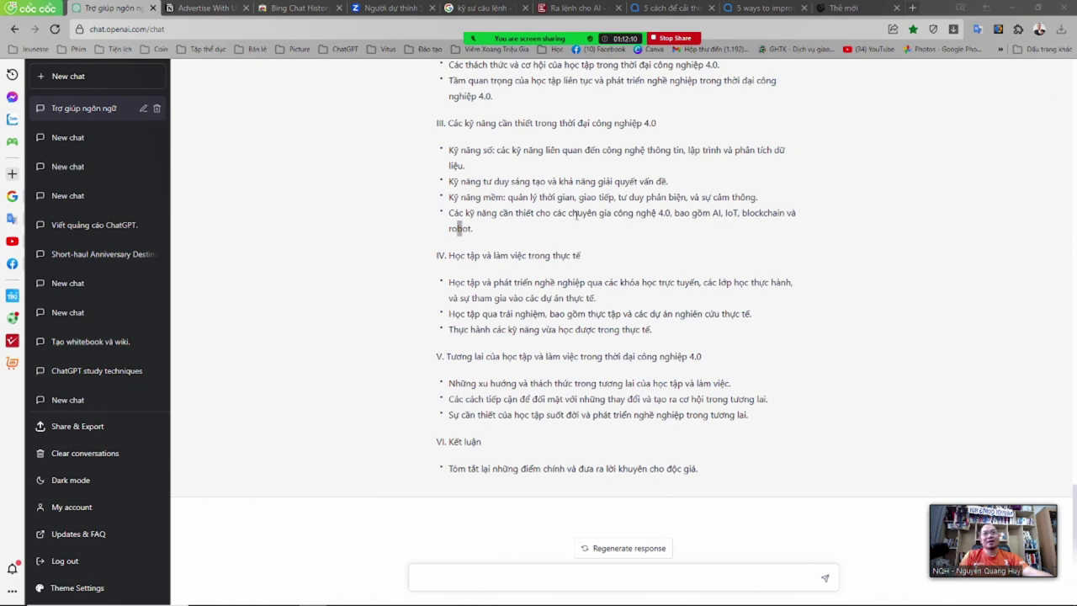
{"action": "left_click_drag", "start_coordinate": [515, 214], "coordinate": [769, 213]}
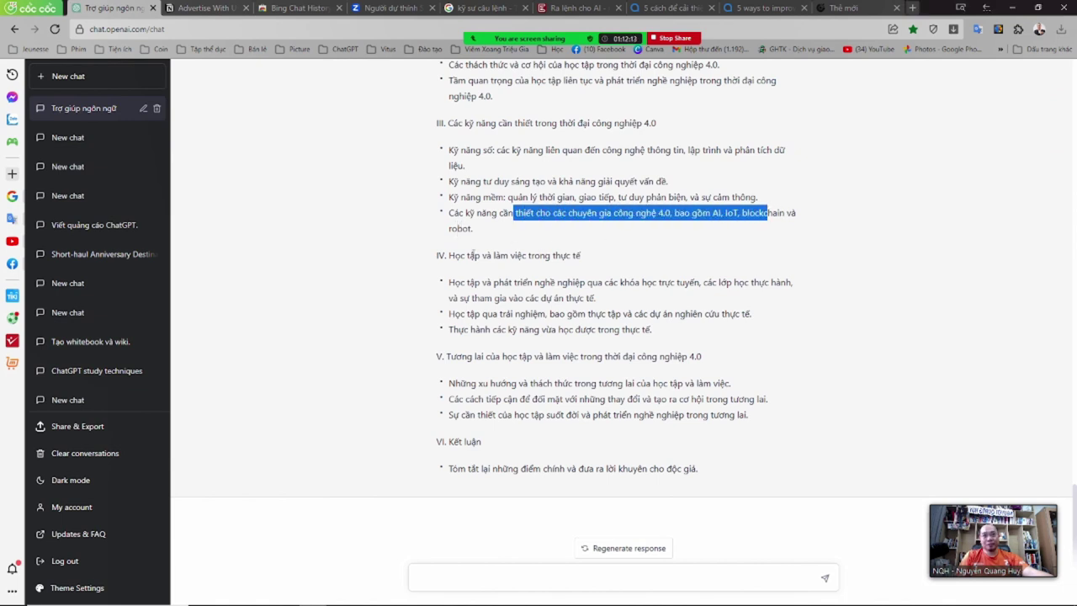
{"action": "left_click_drag", "start_coordinate": [452, 255], "coordinate": [569, 255]}
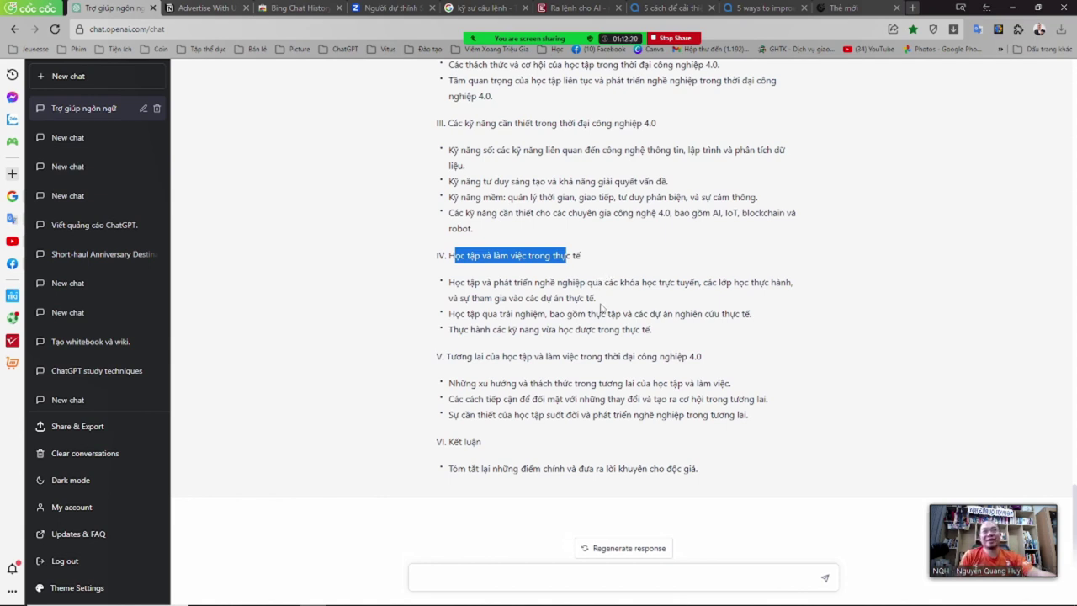
- Highlight the section IV heading and its experiential learning and skill-practice bullets
{"action": "left_click_drag", "start_coordinate": [451, 282], "coordinate": [678, 283]}
{"action": "left_click_drag", "start_coordinate": [467, 255], "coordinate": [579, 255]}
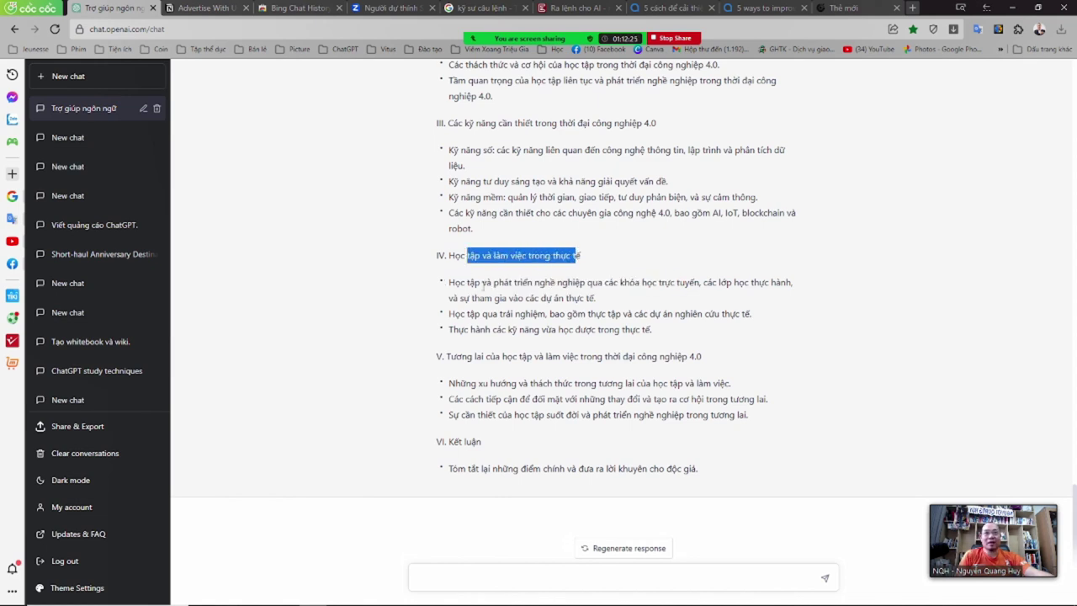
{"action": "left_click_drag", "start_coordinate": [454, 283], "coordinate": [782, 280]}
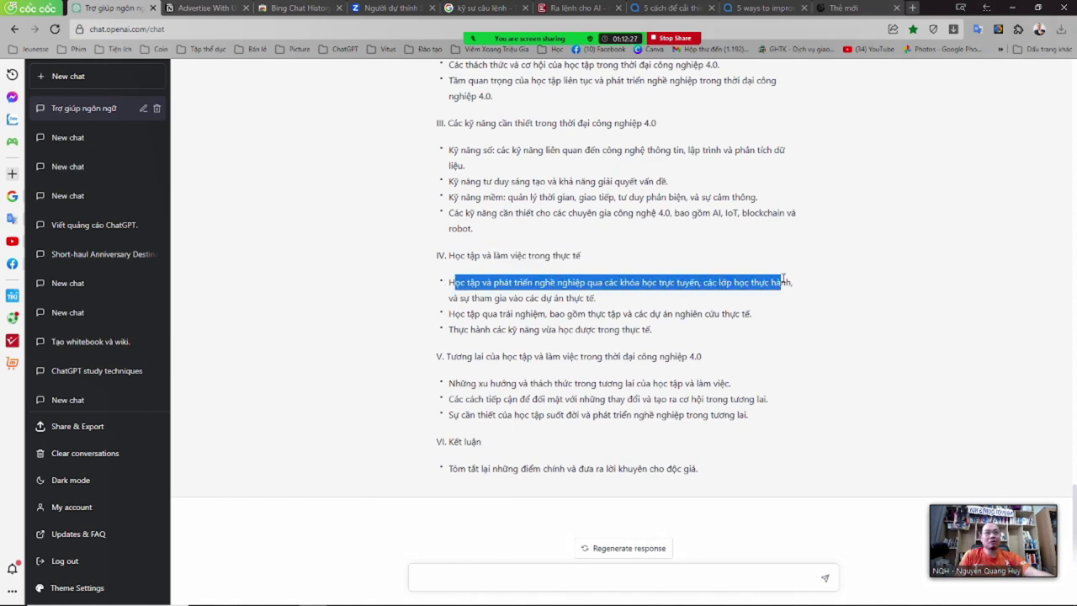
{"action": "left_click_drag", "start_coordinate": [497, 297], "coordinate": [703, 314]}
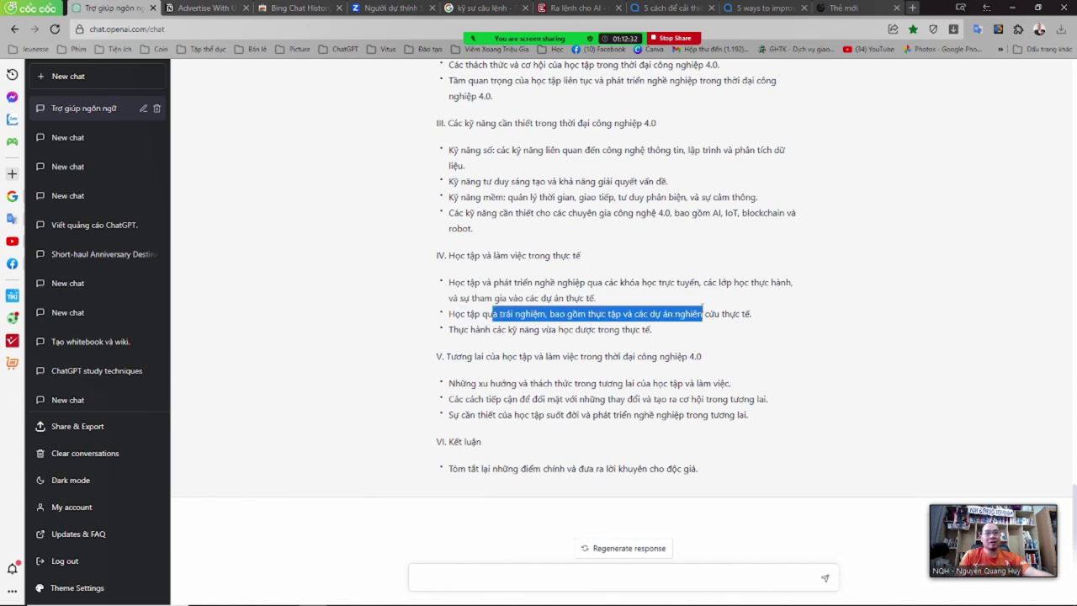
{"action": "left_click_drag", "start_coordinate": [449, 330], "coordinate": [660, 331]}
- Highlight the section V heading and its bullets, including lifelong learning
{"action": "left_click_drag", "start_coordinate": [451, 356], "coordinate": [707, 354]}
{"action": "left_click_drag", "start_coordinate": [452, 384], "coordinate": [715, 380]}
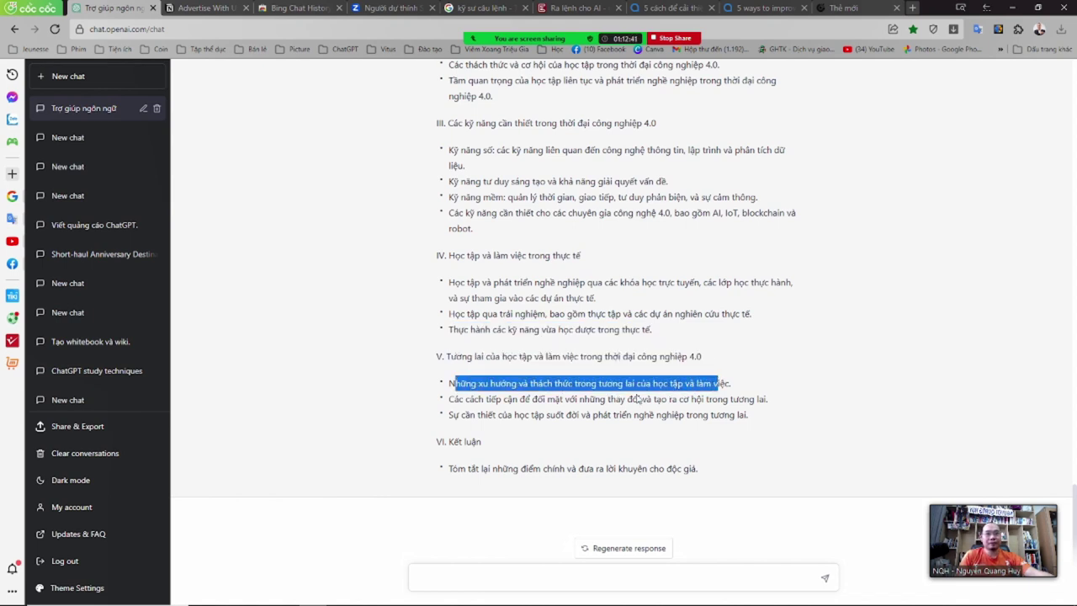
{"action": "left_click_drag", "start_coordinate": [463, 399], "coordinate": [729, 400]}
{"action": "left_click_drag", "start_coordinate": [453, 414], "coordinate": [754, 413]}
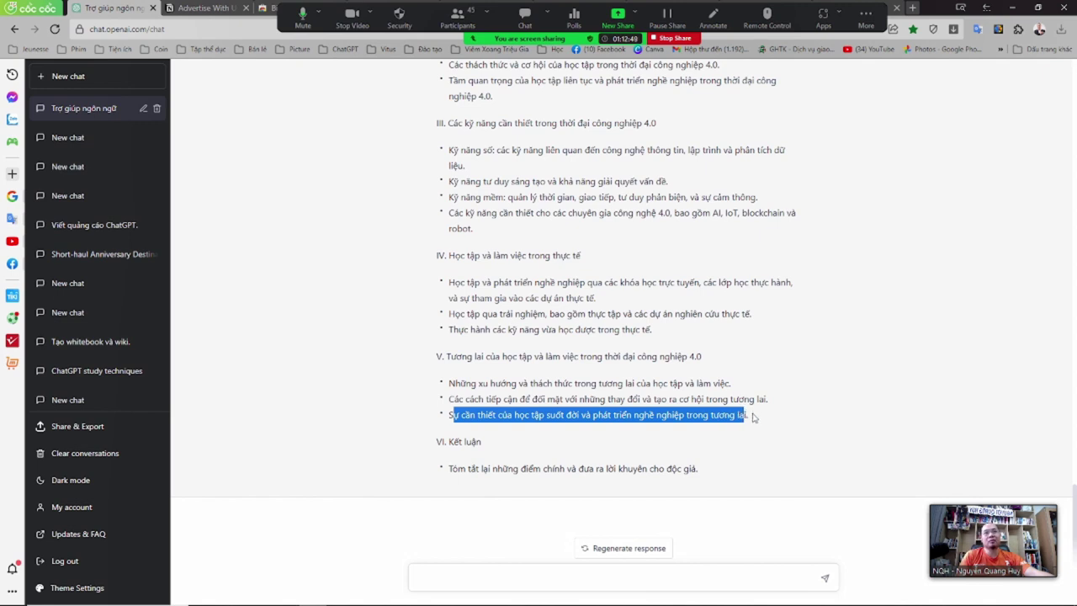
{"action": "left_click", "coordinate": [748, 413]}
- Select the whole outline from 'I. Giới thiệu' through the end of the conclusion
{"action": "left_click_drag", "start_coordinate": [449, 468], "coordinate": [647, 463]}
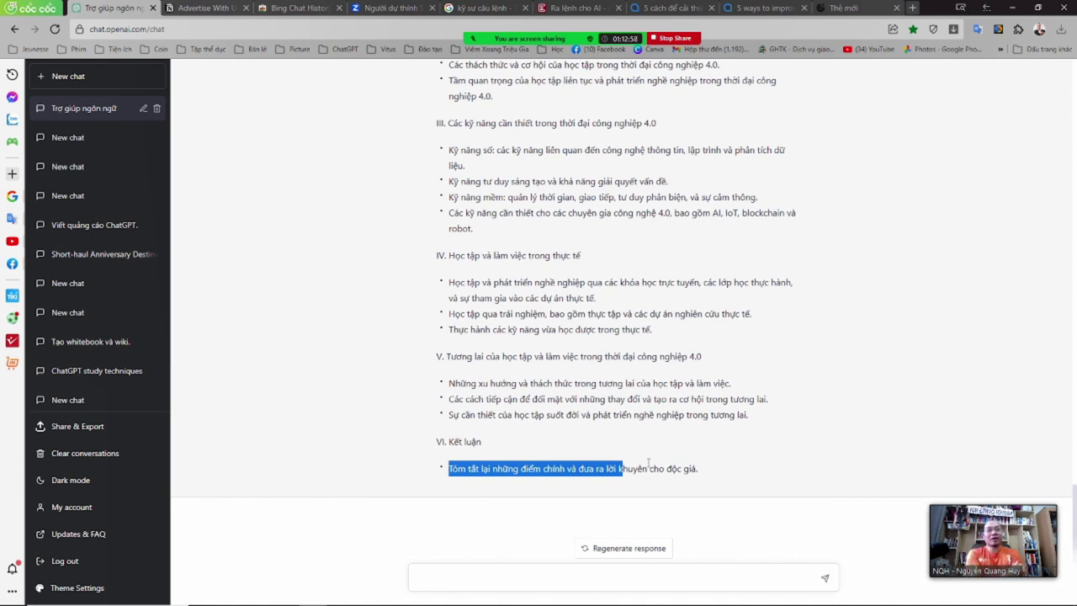
{"action": "left_click", "coordinate": [586, 143]}
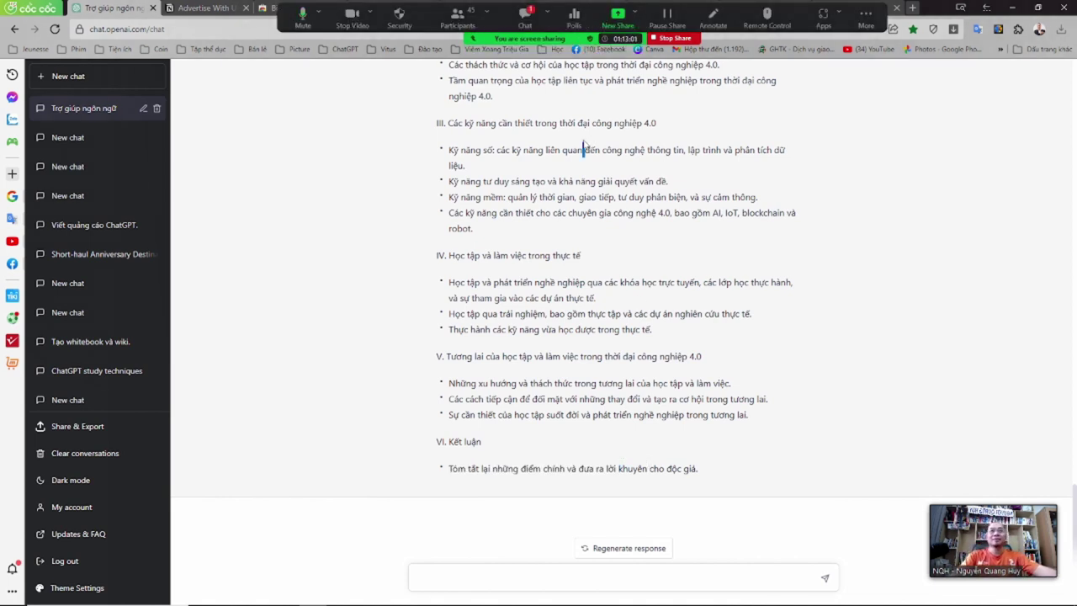
{"action": "scroll", "coordinate": [585, 143], "scroll_direction": "up", "scroll_amount": 2}
{"action": "left_click_drag", "start_coordinate": [431, 136], "coordinate": [555, 210]}
{"action": "scroll", "coordinate": [606, 333], "scroll_direction": "down", "scroll_amount": 3}
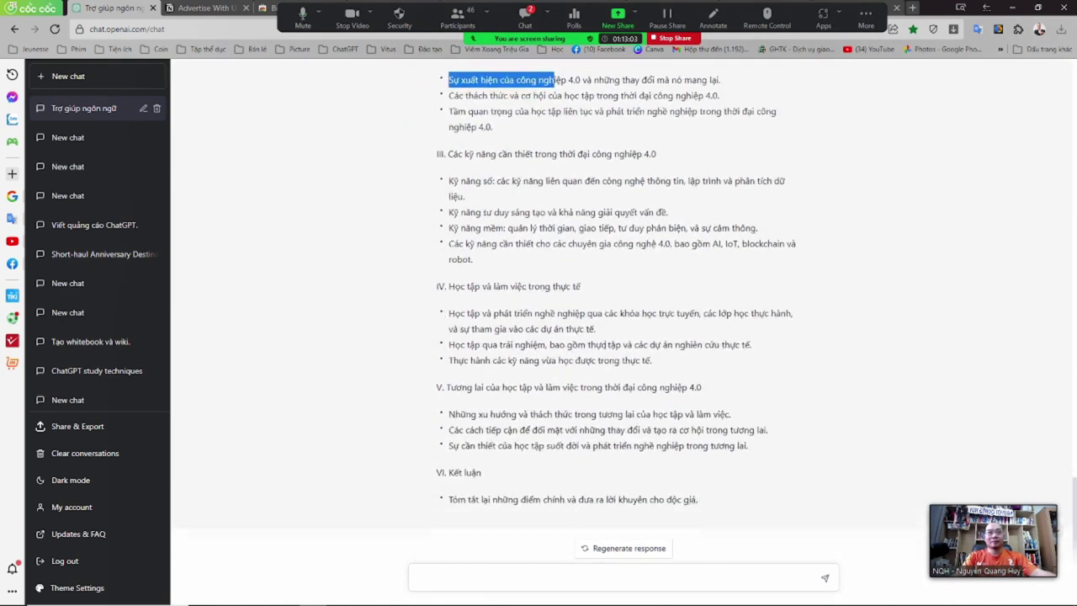
{"action": "left_click", "coordinate": [732, 458], "text": "shift"}
{"action": "key", "text": "ctrl+c"}
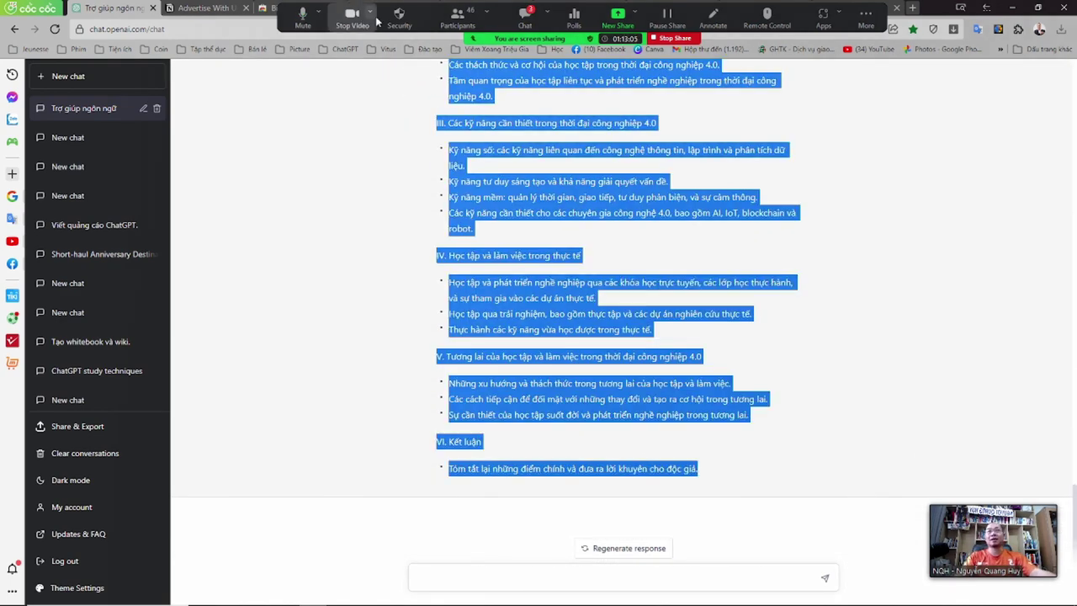
- Hide the floating Zoom meeting controls and switch to the blank new browser tab
{"action": "left_click", "coordinate": [866, 17]}
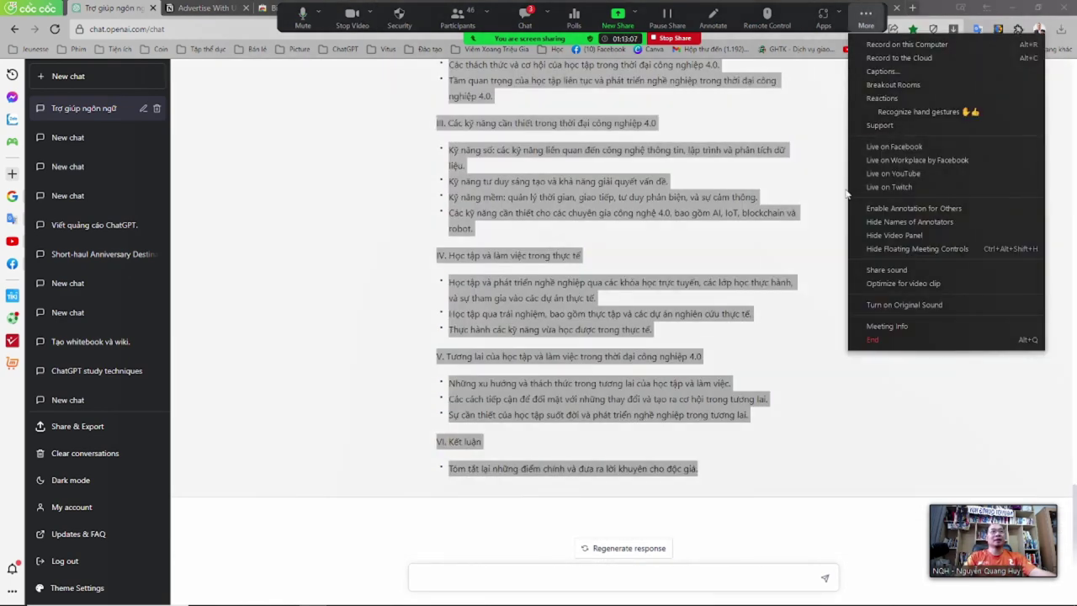
{"action": "left_click", "coordinate": [892, 249]}
{"action": "left_click", "coordinate": [858, 7]}
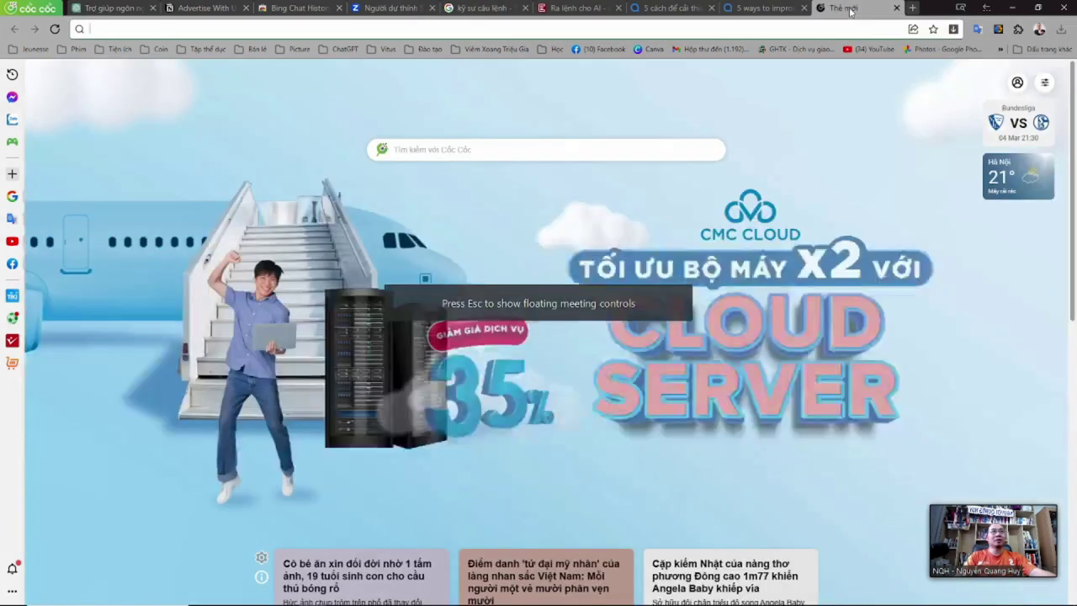
- Open drive.google.com from the address bar suggestion
{"action": "left_click", "coordinate": [817, 31]}
{"action": "type", "text": "dr"}
{"action": "key", "text": "Return"}
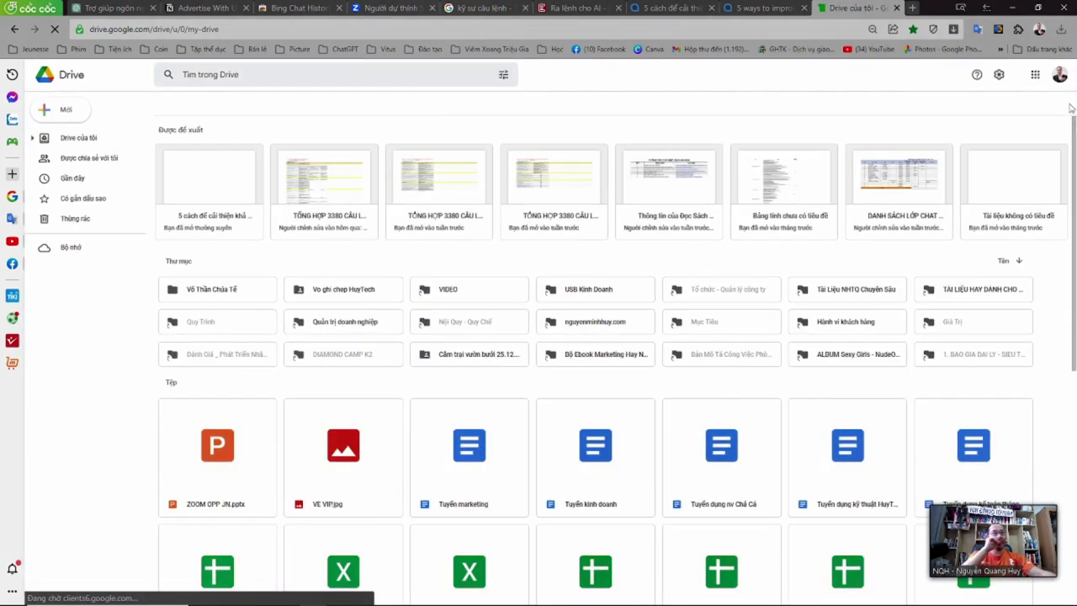
- Switch Drive to the second Google account and create a new blank Google Docs document
{"action": "left_click", "coordinate": [1060, 74]}
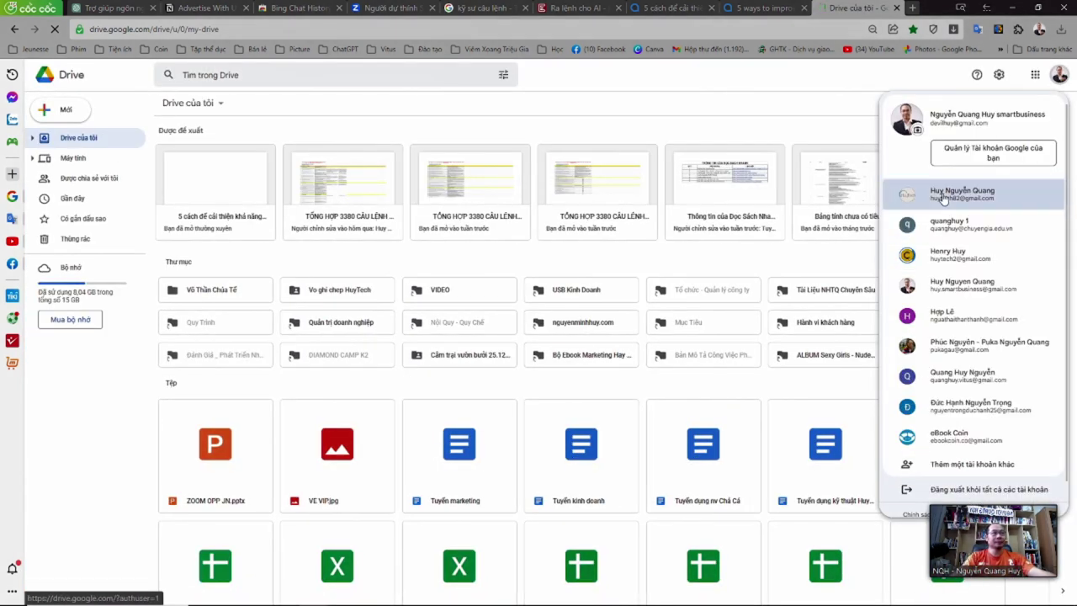
{"action": "left_click", "coordinate": [925, 204]}
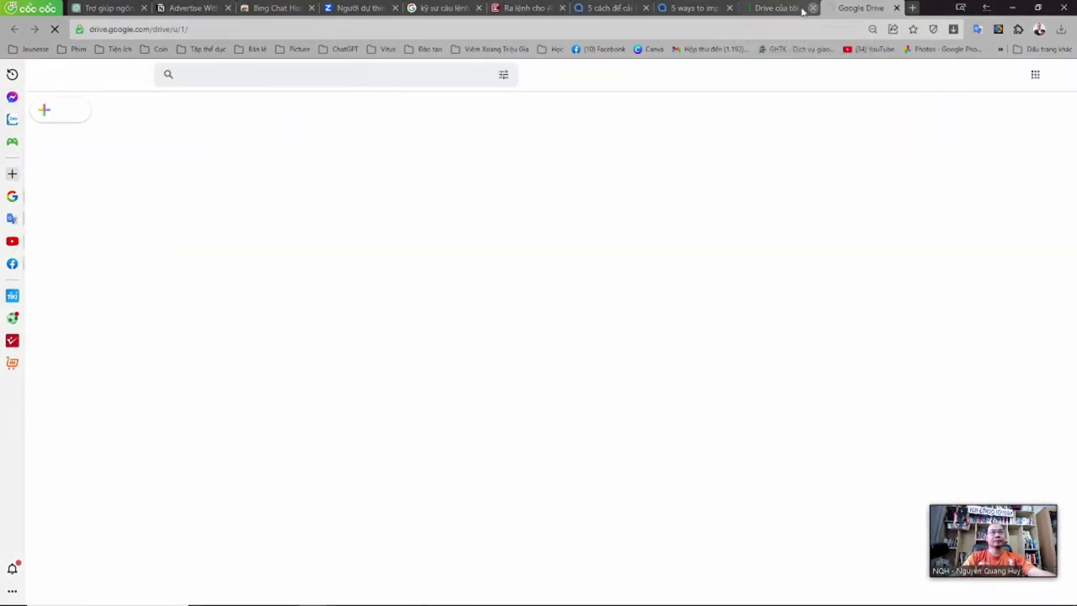
{"action": "left_click", "coordinate": [812, 8]}
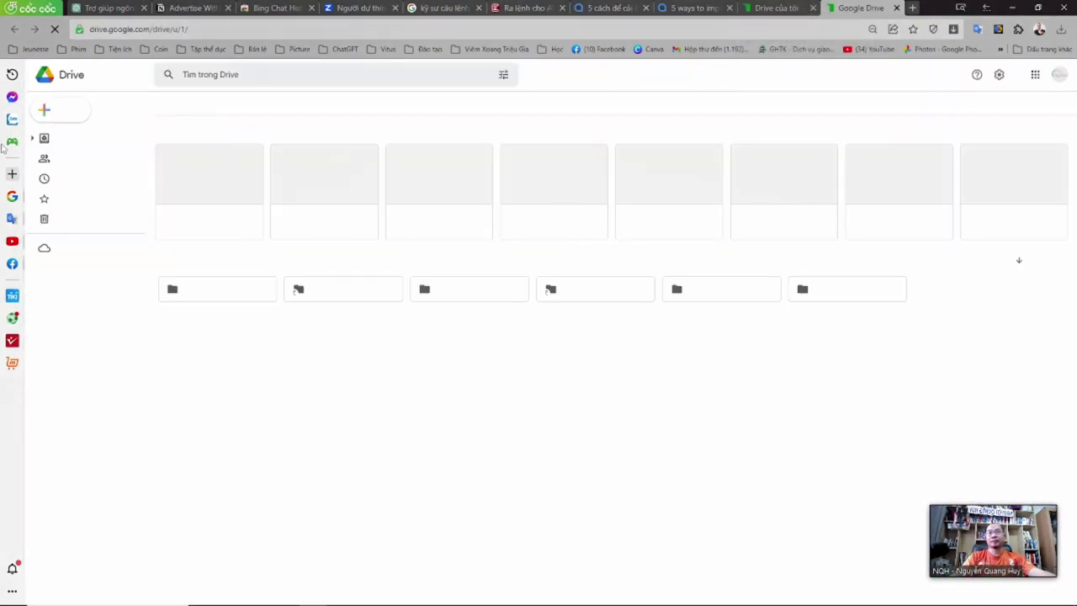
{"action": "left_click", "coordinate": [61, 109]}
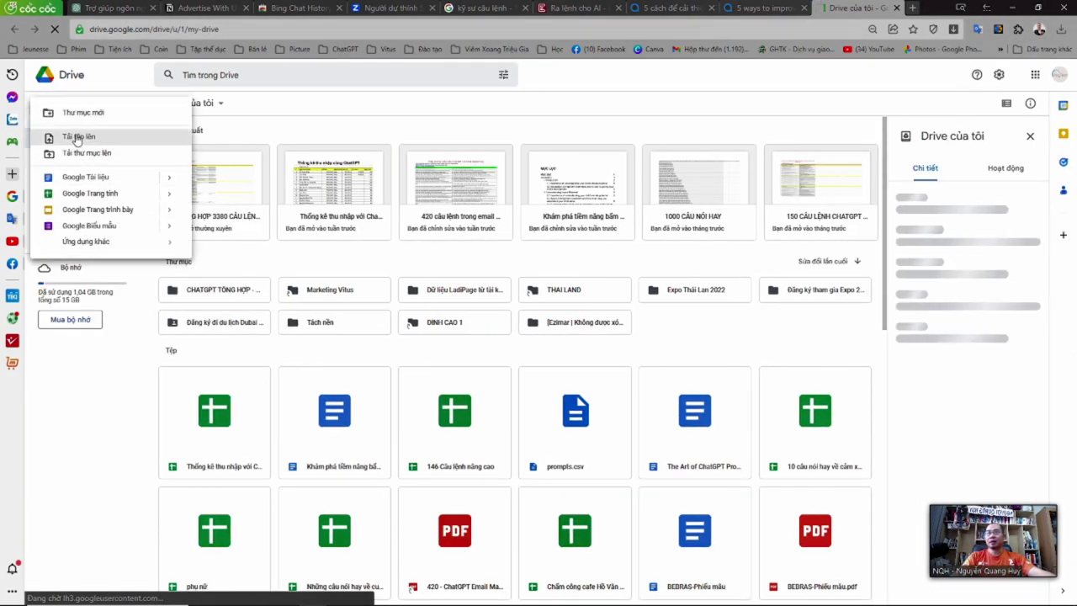
{"action": "left_click", "coordinate": [80, 175]}
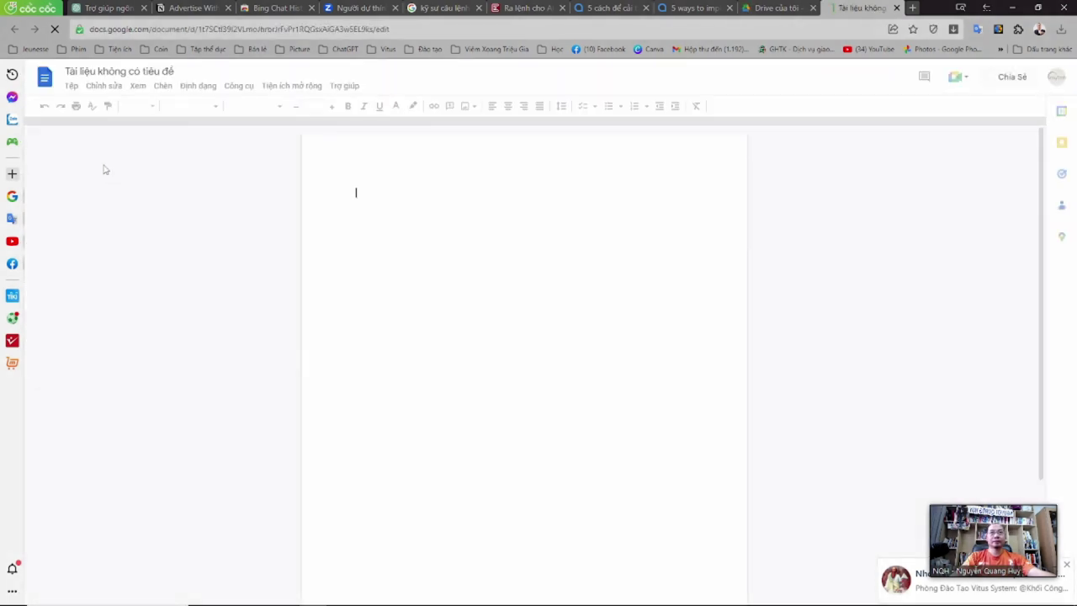
- Search Google for Notion in a new tab and open the notion.so website
{"action": "left_click", "coordinate": [911, 7]}
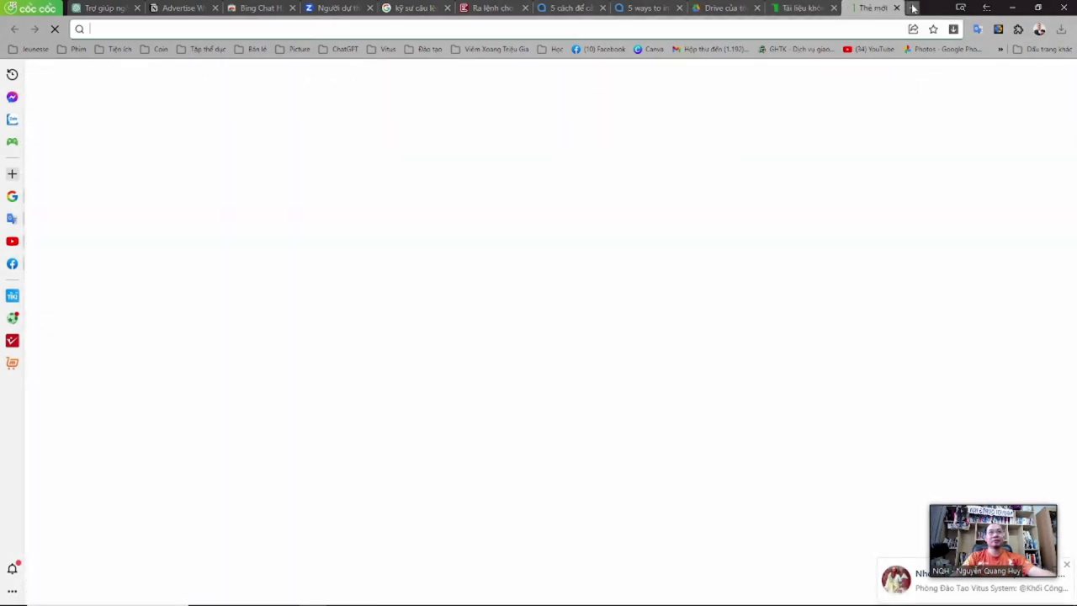
{"action": "type", "text": "notion"}
{"action": "key", "text": "Return"}
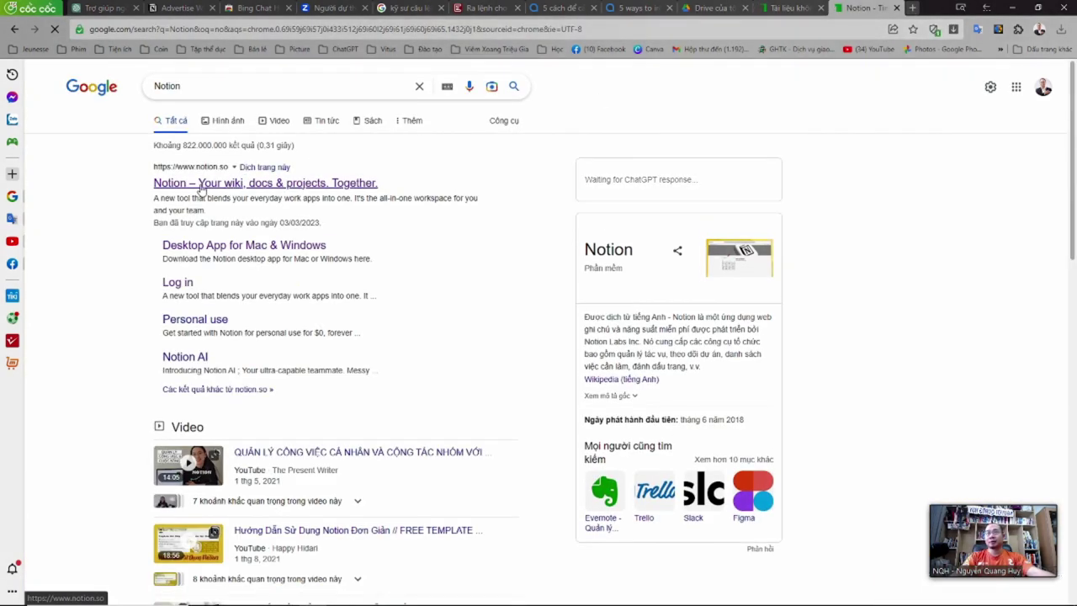
{"action": "left_click", "coordinate": [200, 187]}
{"action": "left_click", "coordinate": [825, 7]}
{"action": "left_click", "coordinate": [728, 8]}
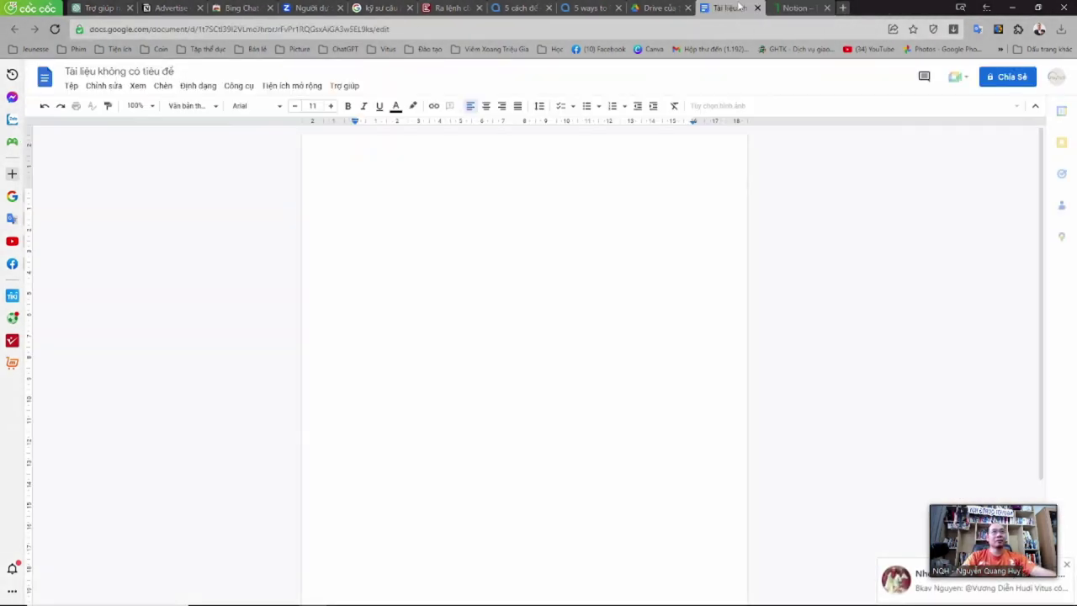
{"action": "left_click", "coordinate": [795, 8]}
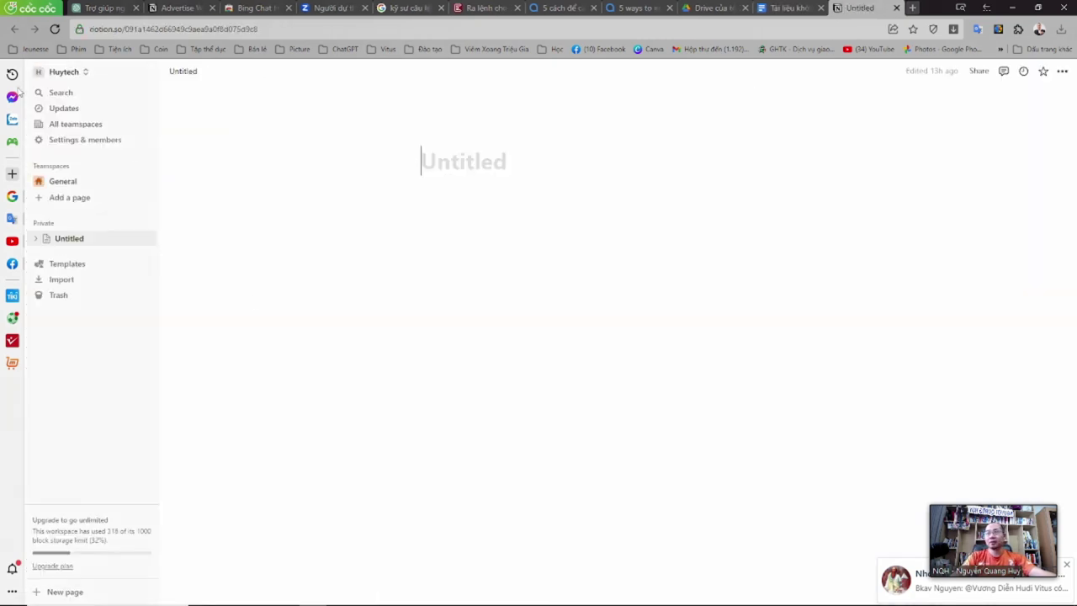
- Browse the Wiki and Docs pages, then create the team wiki from the Engineering Wiki template
{"action": "left_click", "coordinate": [62, 213]}
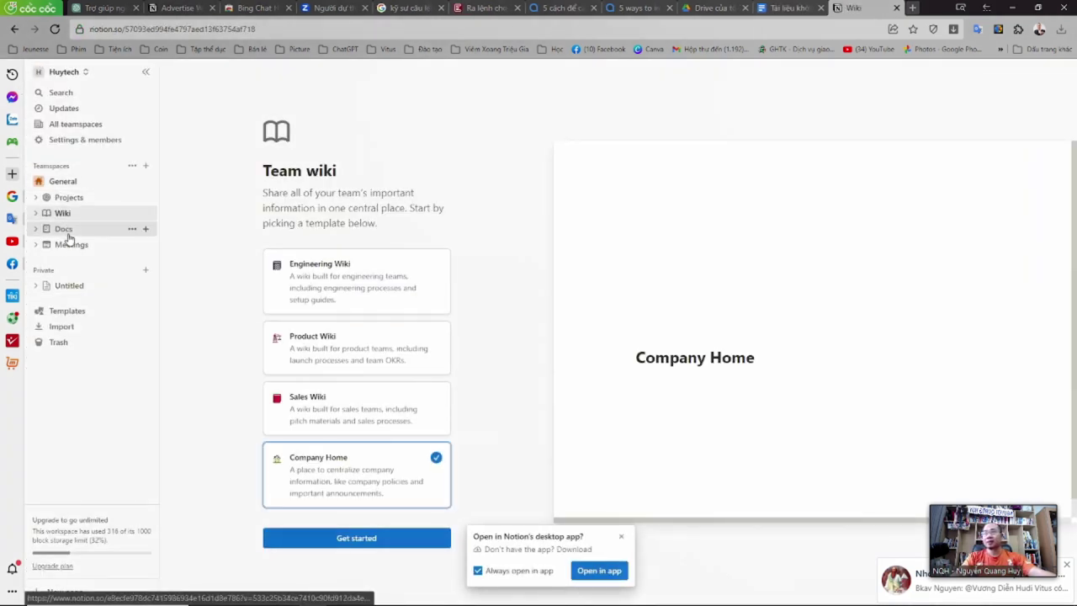
{"action": "left_click", "coordinate": [63, 229]}
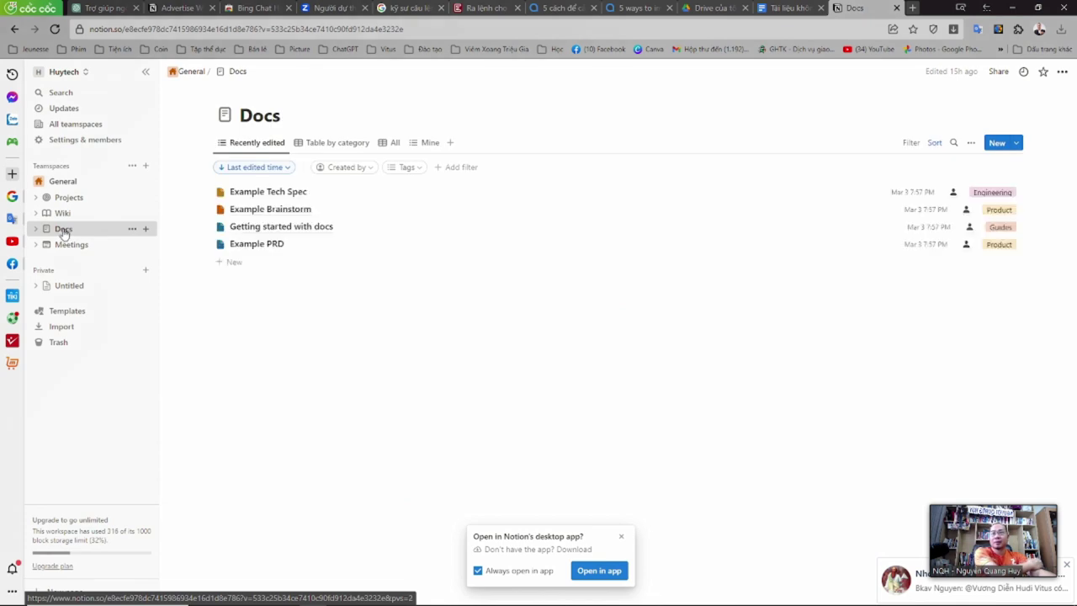
{"action": "left_click", "coordinate": [268, 191]}
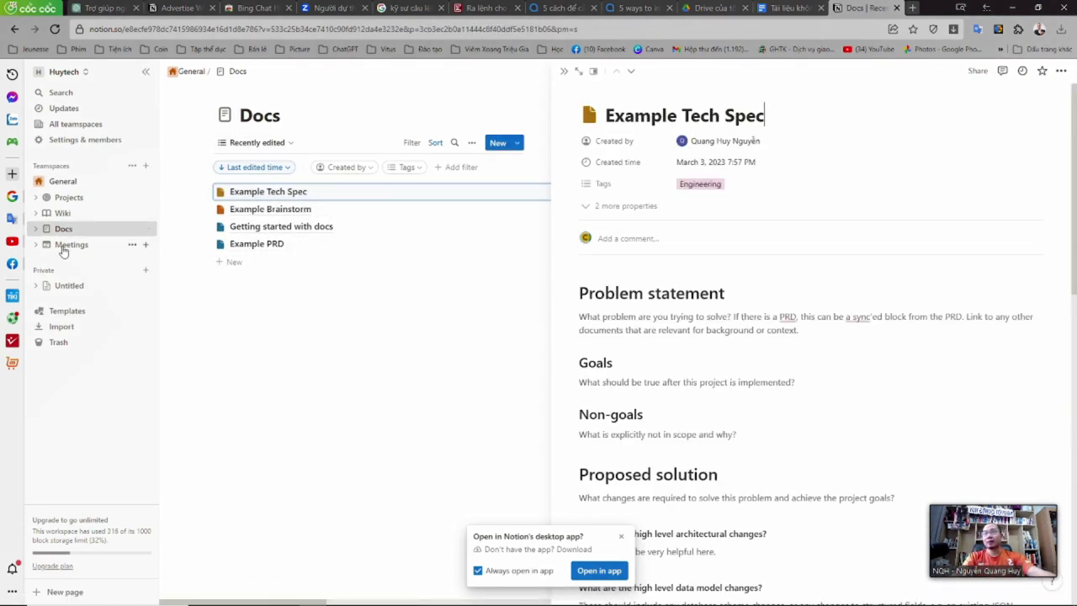
{"action": "left_click", "coordinate": [63, 213]}
{"action": "left_click", "coordinate": [401, 292]}
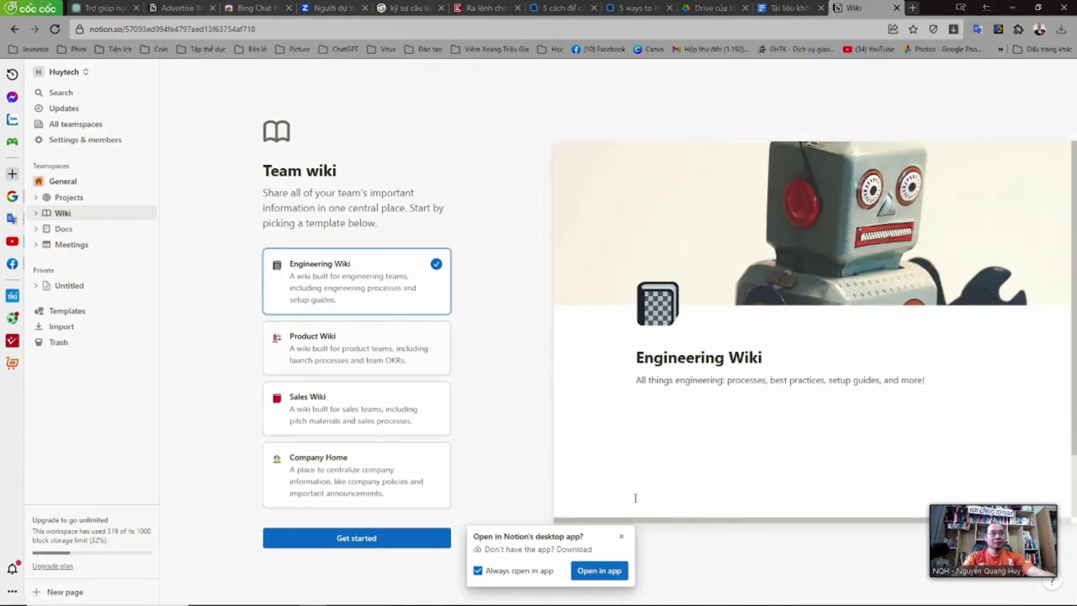
{"action": "left_click", "coordinate": [368, 541]}
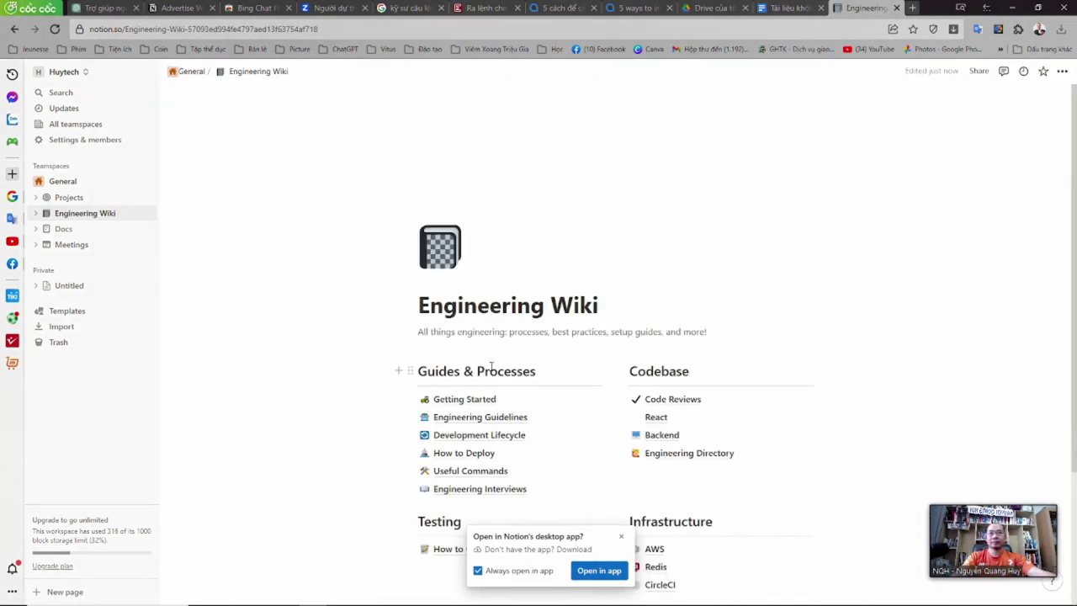
{"action": "scroll", "coordinate": [493, 375], "scroll_direction": "down", "scroll_amount": 3}
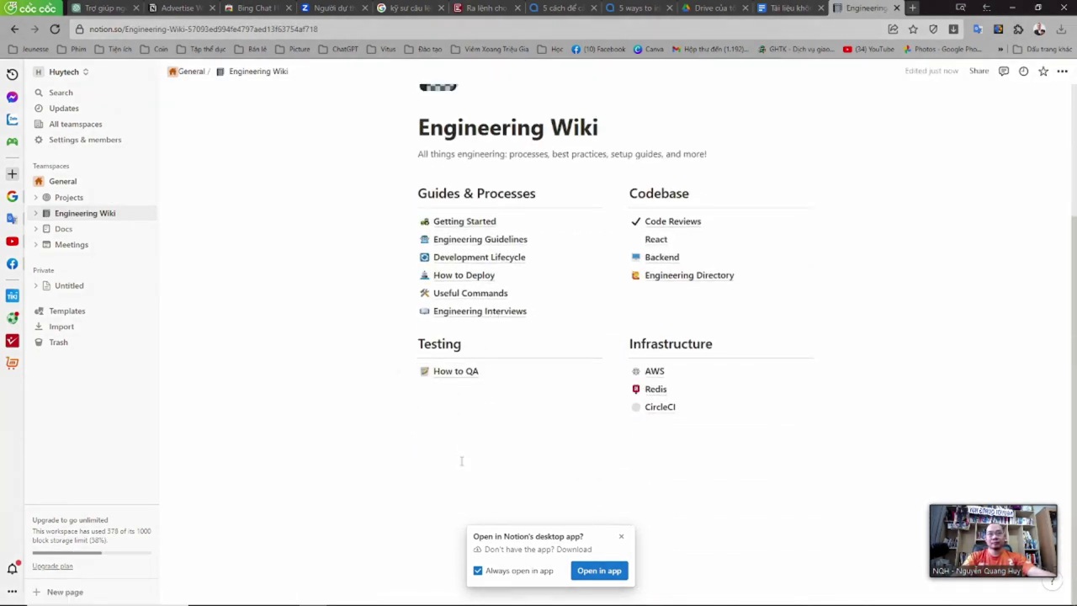
- Paste the six-section book outline below the wiki's Infrastructure section and dismiss the desktop-app popup
{"action": "left_click", "coordinate": [461, 460]}
{"action": "key", "text": "ctrl+v"}
{"action": "scroll", "coordinate": [546, 505], "scroll_direction": "down", "scroll_amount": 5}
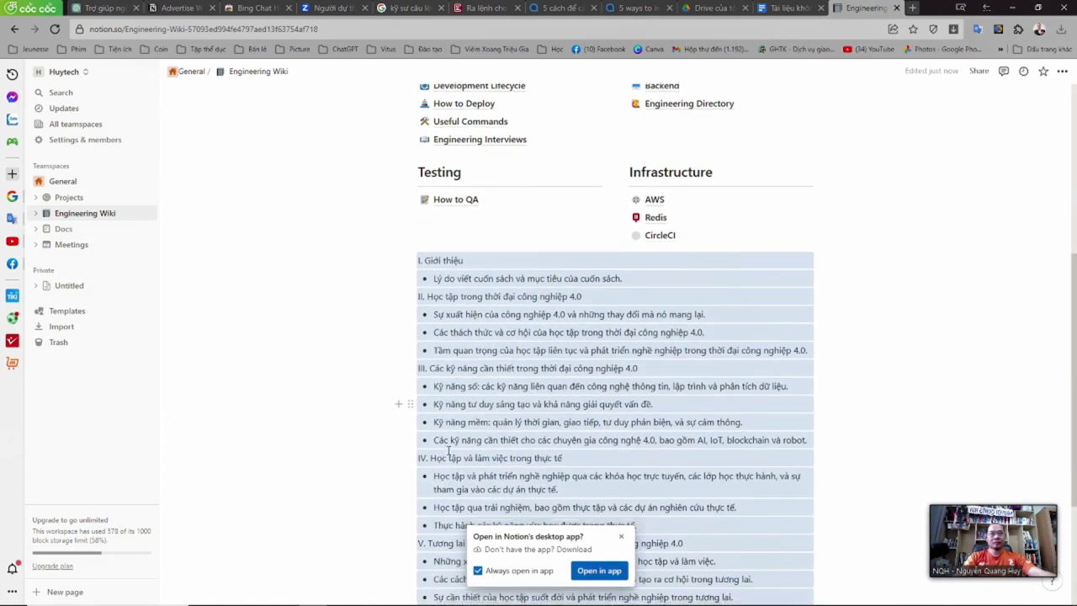
{"action": "left_click", "coordinate": [621, 537]}
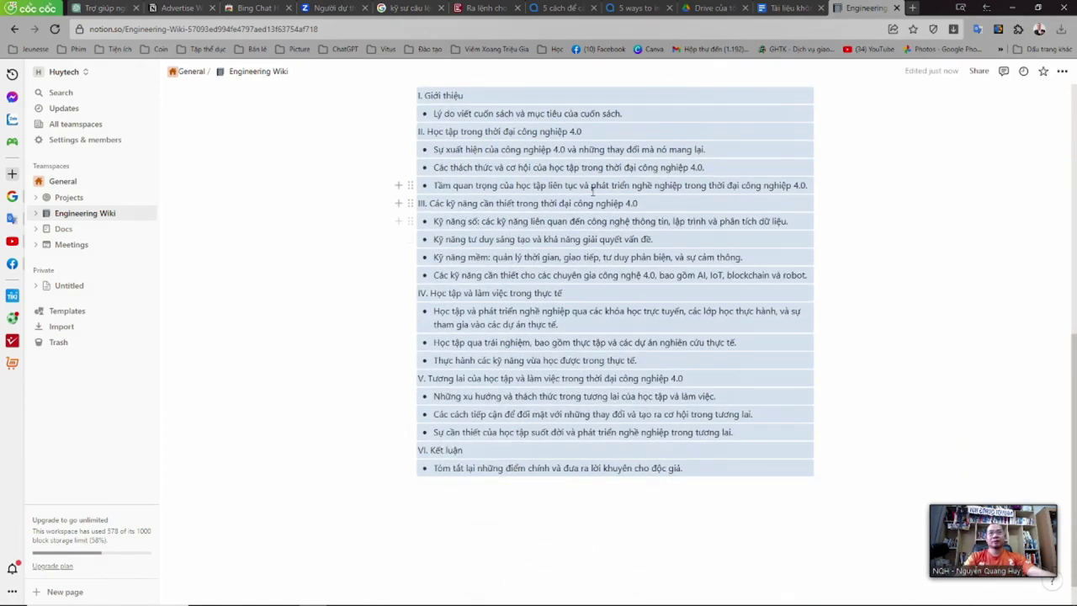
{"action": "left_click", "coordinate": [591, 185]}
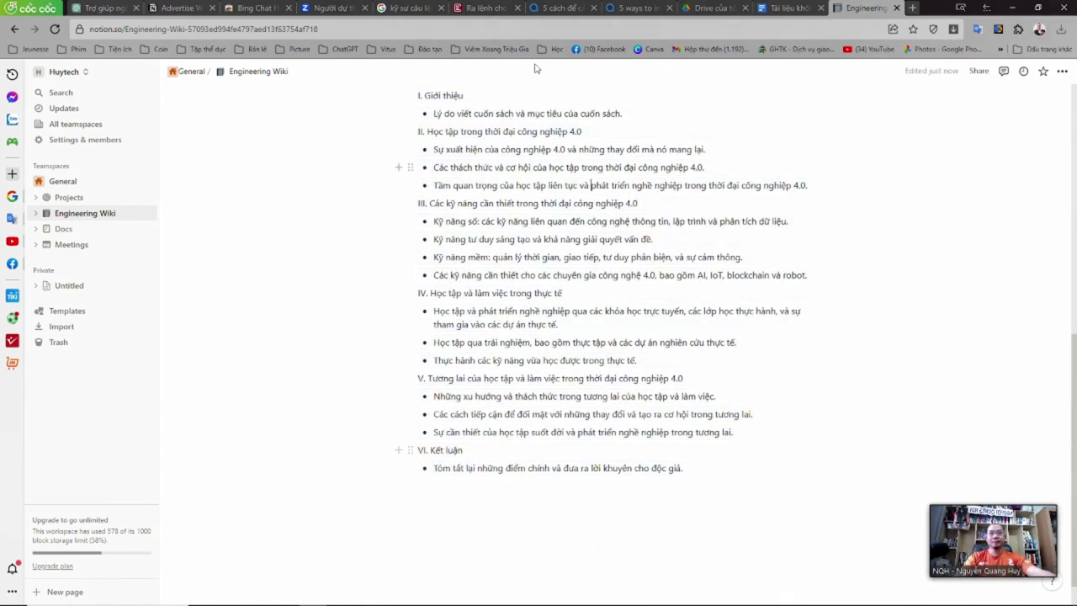
{"action": "left_click", "coordinate": [77, 6]}
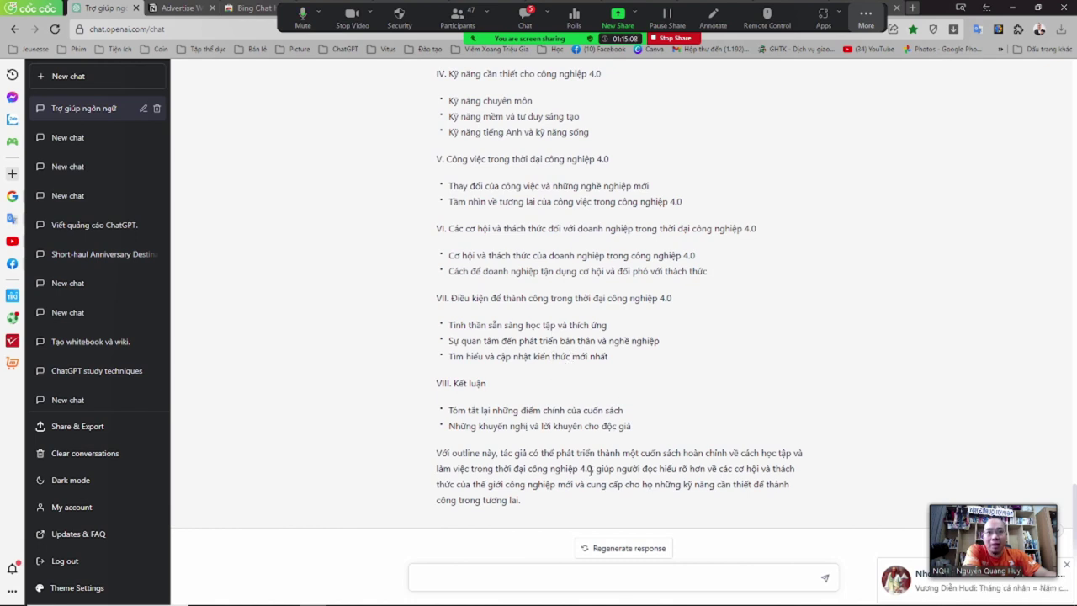
- Scroll through the eight-section ChatGPT outline and reopen the Zoom meeting chat
{"action": "scroll", "coordinate": [587, 495], "scroll_direction": "up", "scroll_amount": 2}
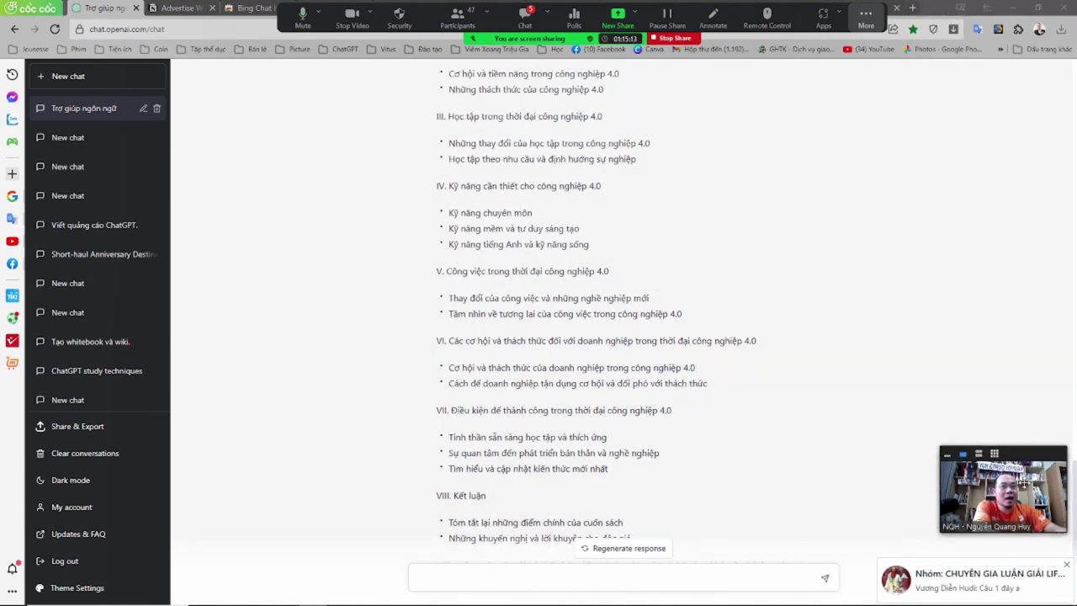
{"action": "scroll", "coordinate": [650, 455], "scroll_direction": "up", "scroll_amount": 2}
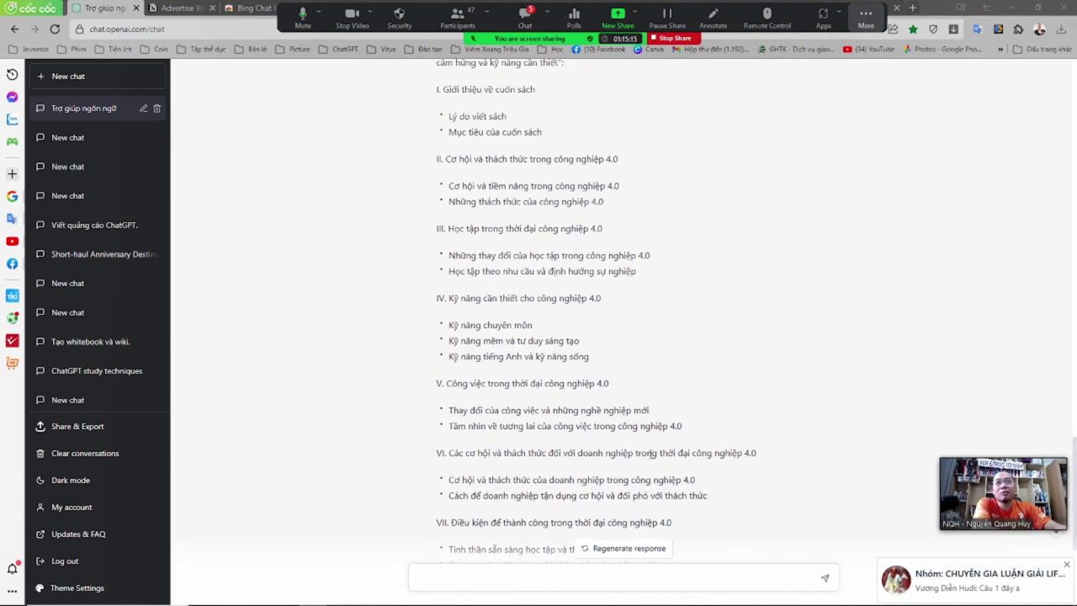
{"action": "scroll", "coordinate": [651, 454], "scroll_direction": "down", "scroll_amount": 1}
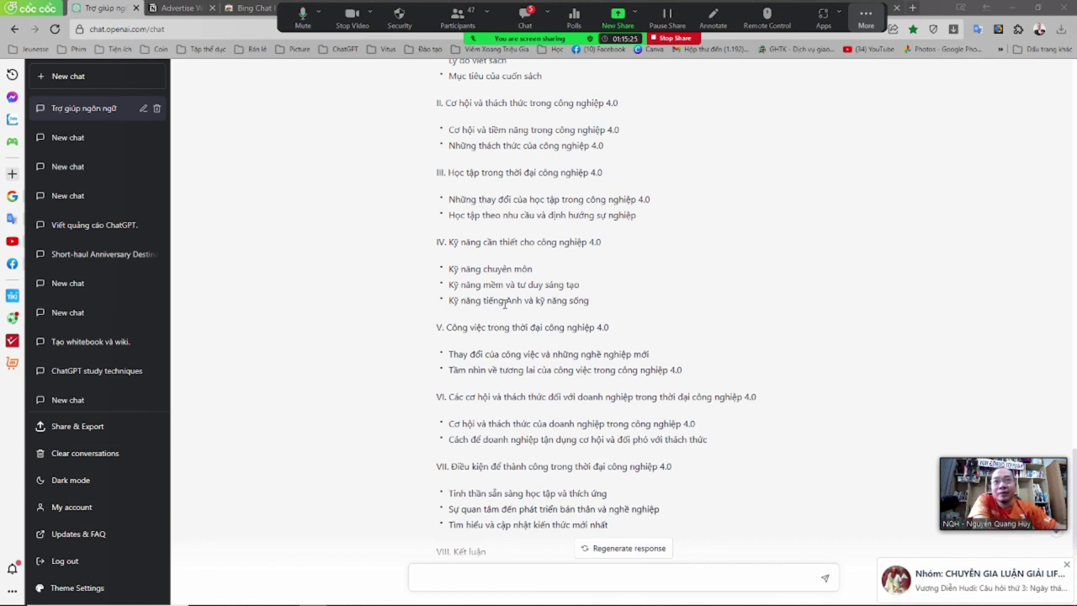
{"action": "scroll", "coordinate": [507, 334], "scroll_direction": "up", "scroll_amount": 3}
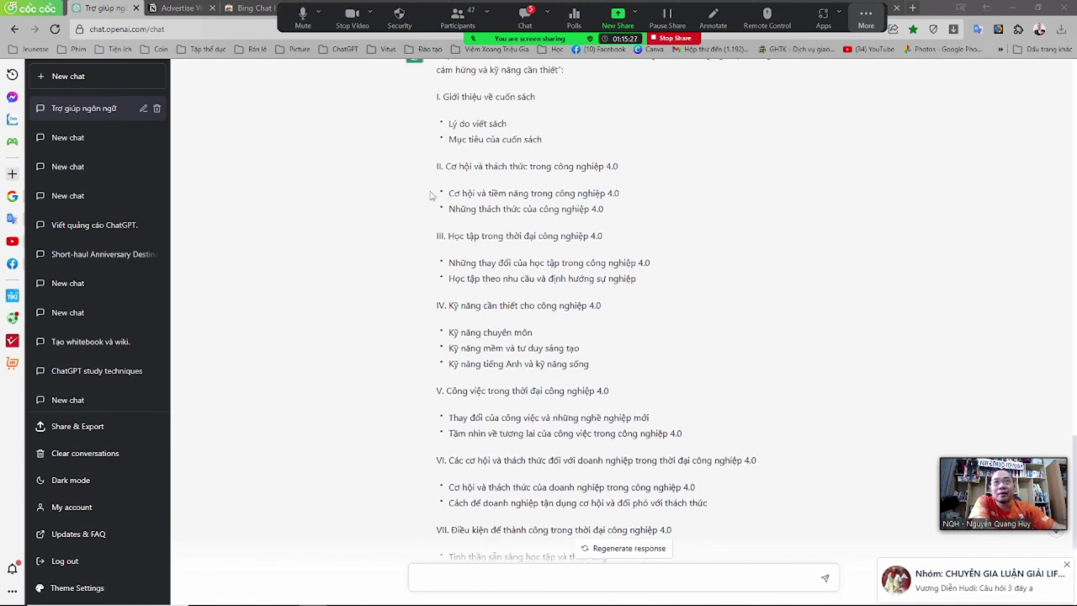
{"action": "scroll", "coordinate": [465, 263], "scroll_direction": "down", "scroll_amount": 3}
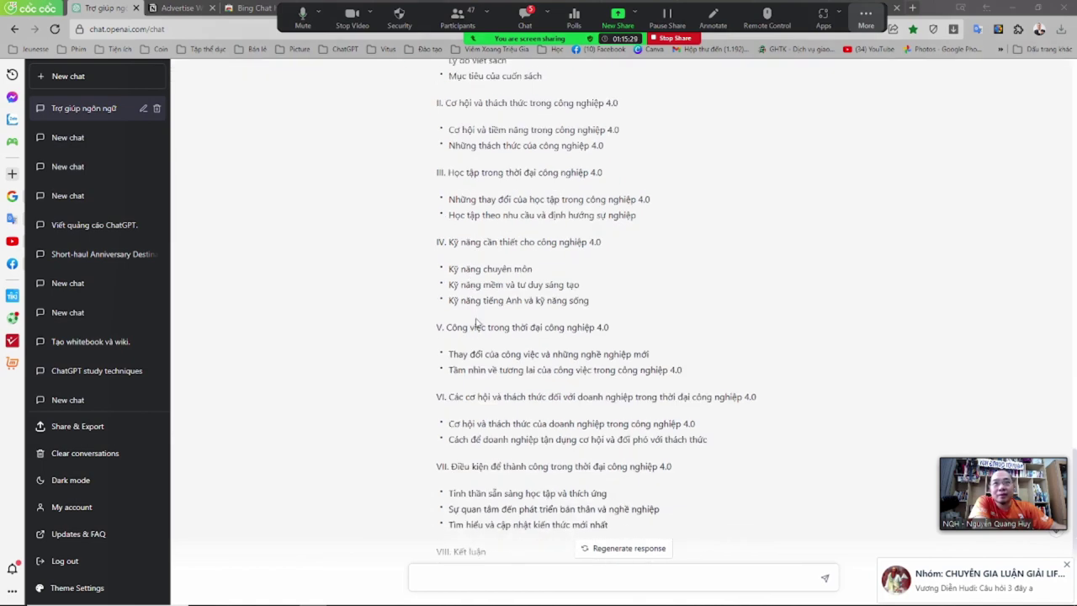
{"action": "scroll", "coordinate": [477, 322], "scroll_direction": "up", "scroll_amount": 3}
{"action": "scroll", "coordinate": [476, 323], "scroll_direction": "down", "scroll_amount": 2}
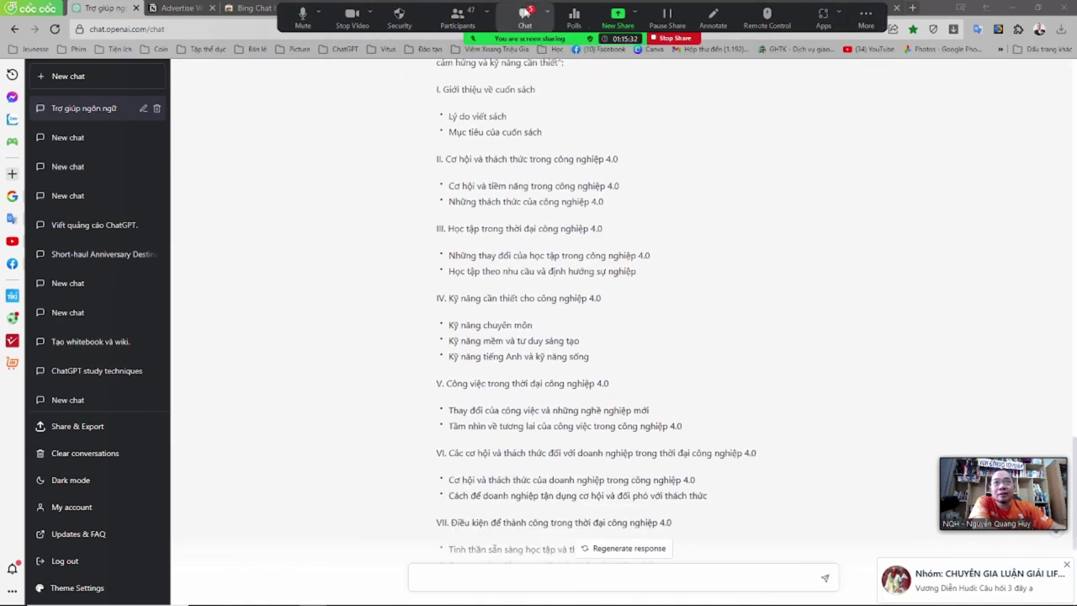
{"action": "left_click", "coordinate": [524, 17]}
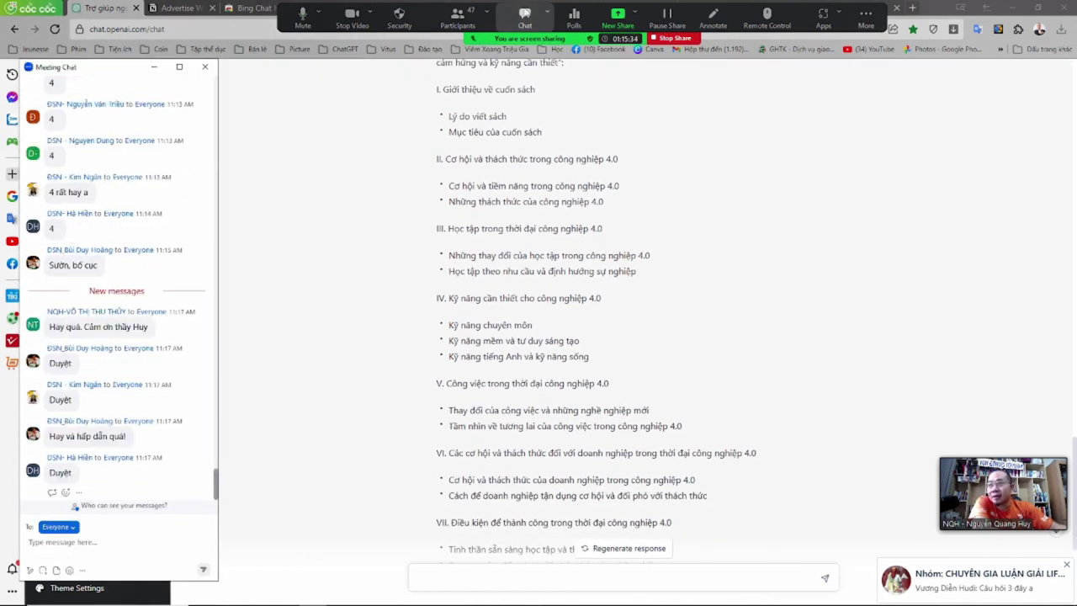
- Drag-select the outline text starting from 'I. Giới thiệu về cuốn sách' downward
{"action": "left_click_drag", "start_coordinate": [431, 91], "coordinate": [589, 202]}
{"action": "left_click", "coordinate": [445, 132]}
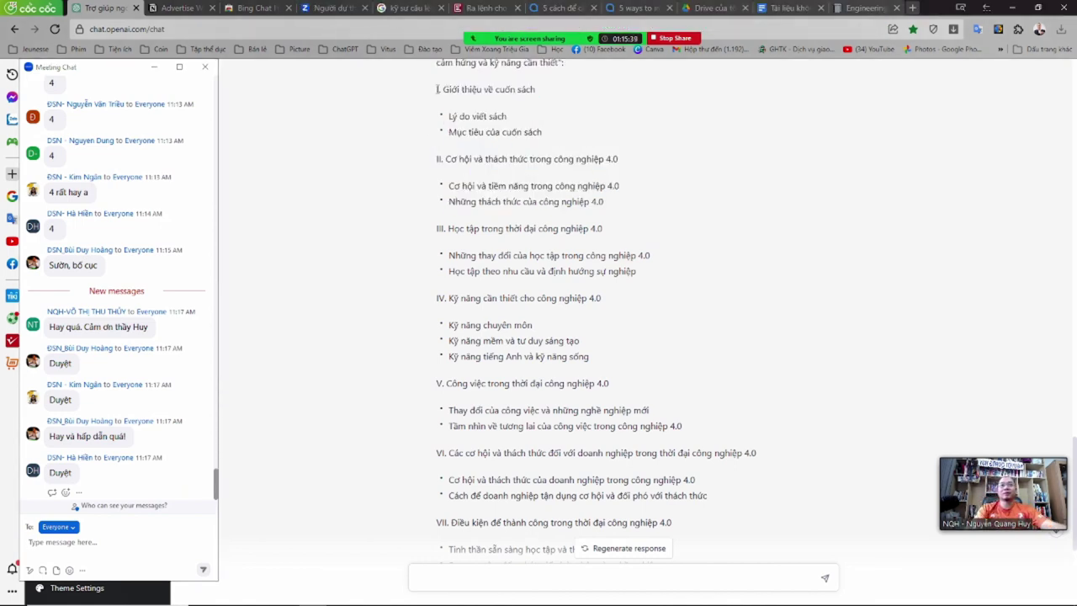
{"action": "left_click_drag", "start_coordinate": [437, 89], "coordinate": [557, 228]}
{"action": "key", "text": "ctrl+c"}
{"action": "scroll", "coordinate": [590, 490], "scroll_direction": "down", "scroll_amount": 2}
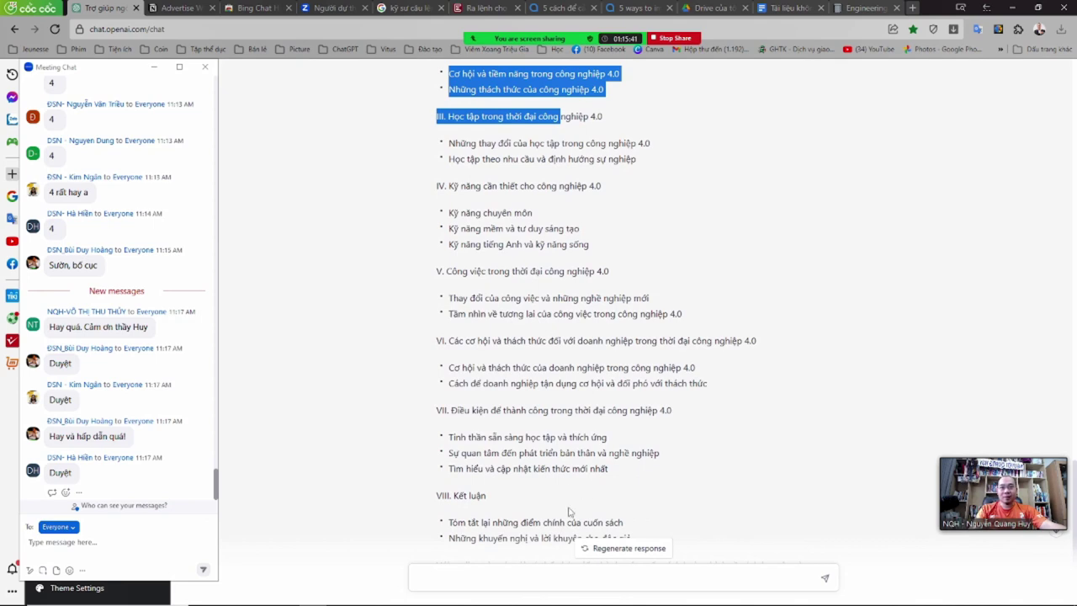
{"action": "scroll", "coordinate": [658, 504], "scroll_direction": "down", "scroll_amount": 1}
- Extend the selection to the outline's end and paste it below 'Kết luận' on the Engineering Wiki page
{"action": "left_click", "coordinate": [660, 485], "text": "shift"}
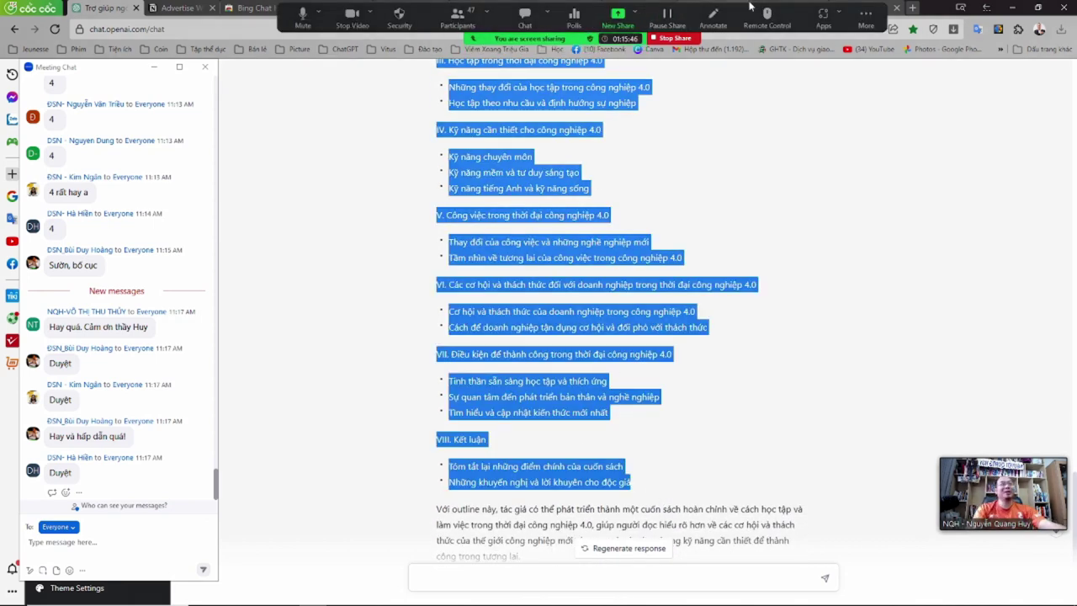
{"action": "left_click", "coordinate": [791, 7]}
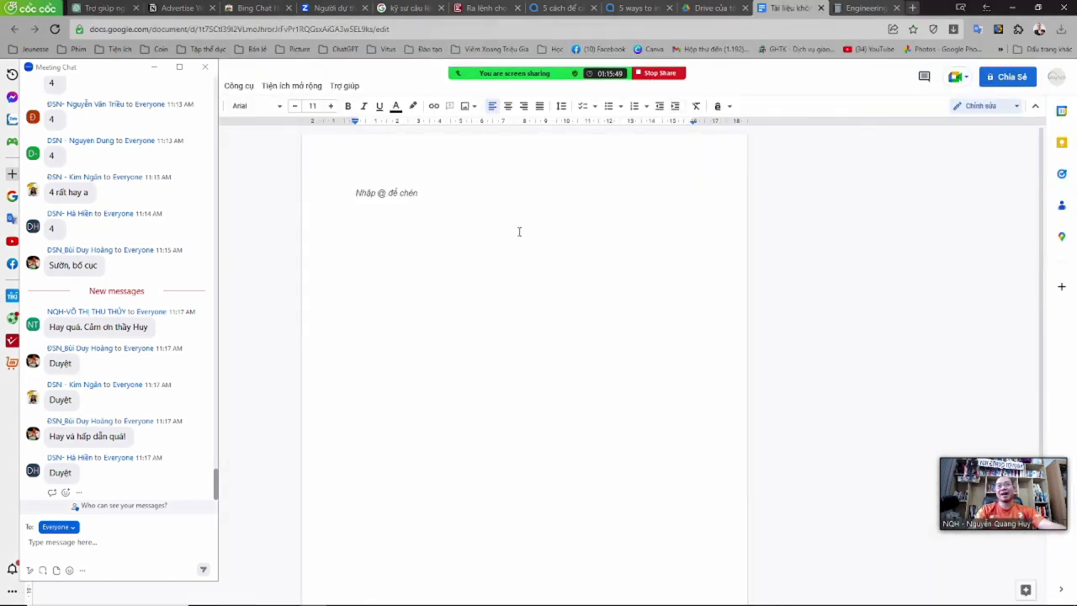
{"action": "left_click", "coordinate": [864, 7]}
{"action": "left_click", "coordinate": [481, 524]}
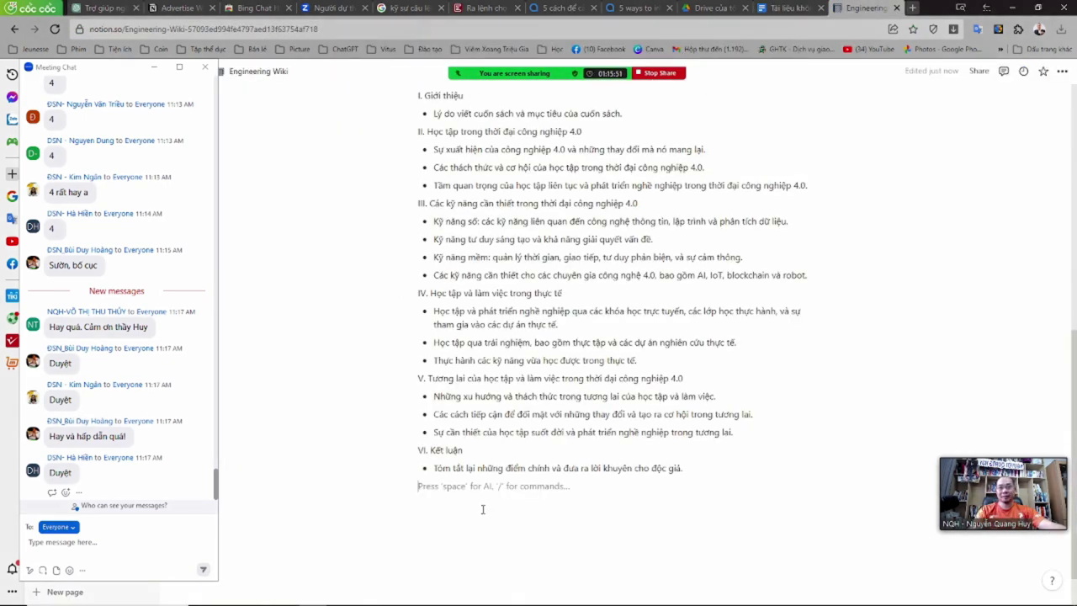
{"action": "key", "text": "Return"}
{"action": "key", "text": "ctrl+v"}
- Review the pasted eight-section outline and bring the ChatGPT chat back alongside the wiki
{"action": "scroll", "coordinate": [521, 430], "scroll_direction": "down", "scroll_amount": 5}
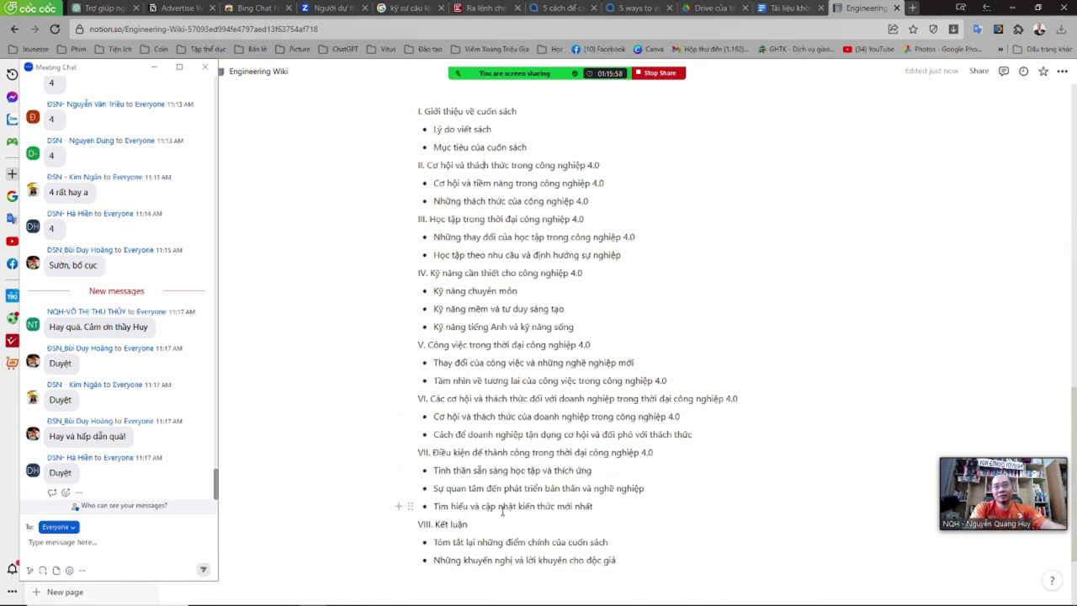
{"action": "scroll", "coordinate": [499, 516], "scroll_direction": "down", "scroll_amount": 2}
{"action": "scroll", "coordinate": [499, 516], "scroll_direction": "up", "scroll_amount": 5}
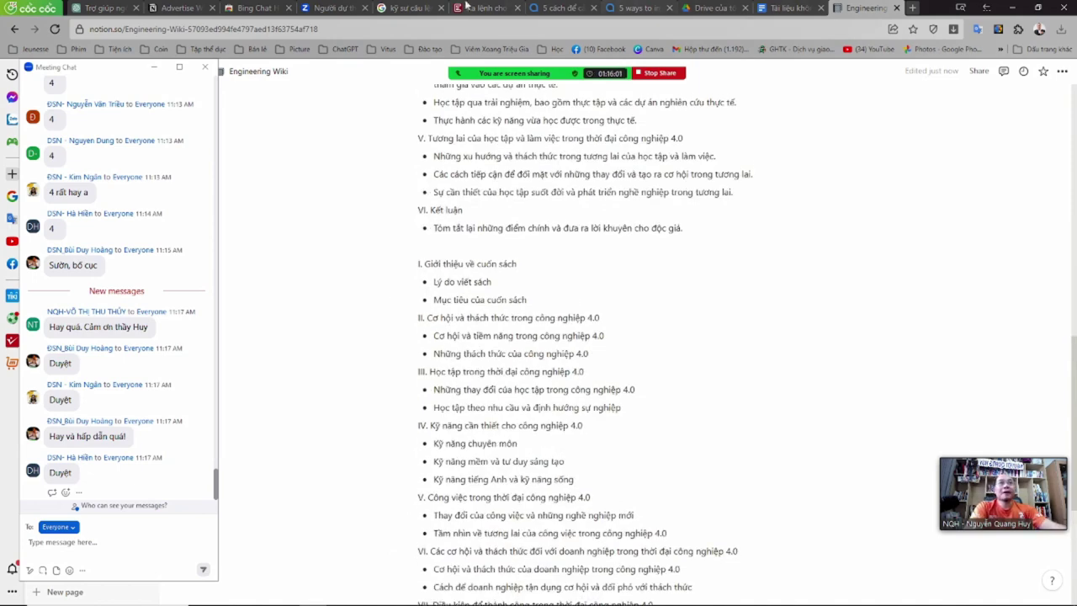
{"action": "left_click_drag", "start_coordinate": [93, 8], "coordinate": [757, 7]}
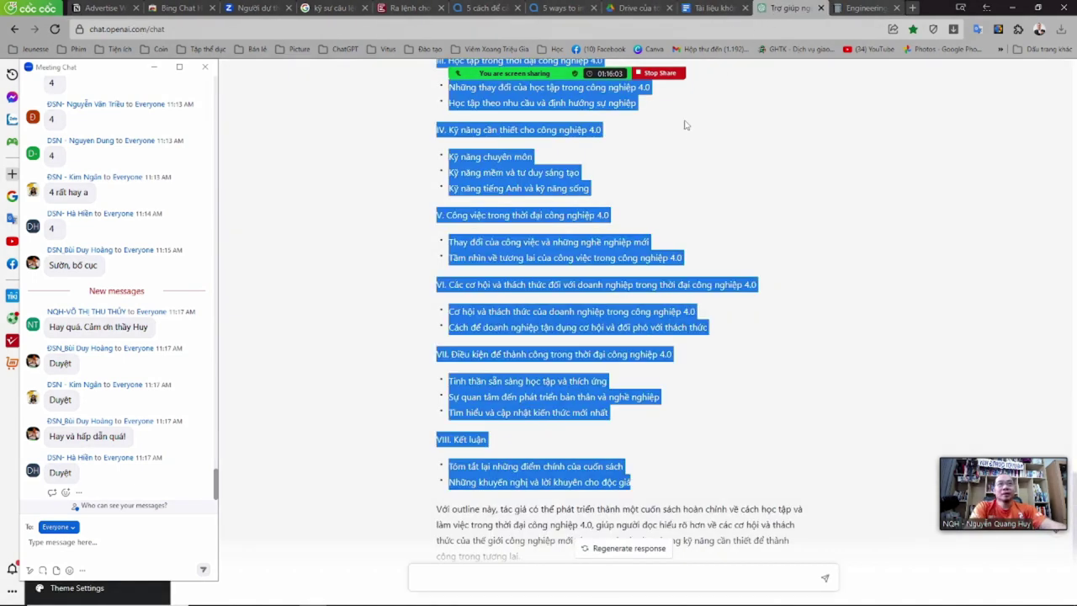
- Start a new prompt with the earlier prompt's first sentence, followed by 'Viết cho'
{"action": "left_click", "coordinate": [642, 223]}
{"action": "scroll", "coordinate": [629, 225], "scroll_direction": "down", "scroll_amount": 1}
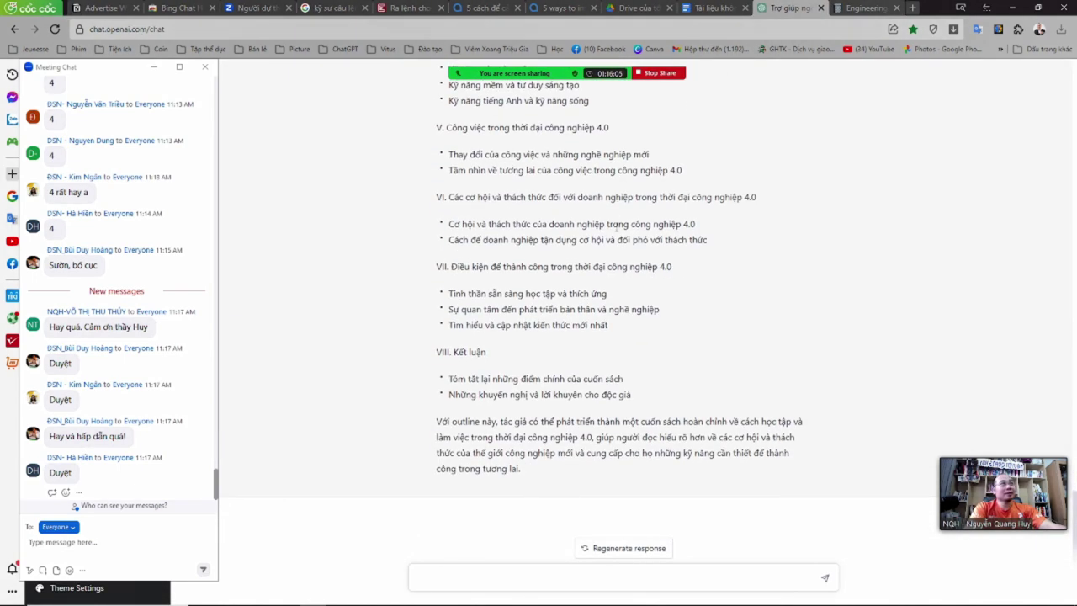
{"action": "scroll", "coordinate": [608, 229], "scroll_direction": "up", "scroll_amount": 3}
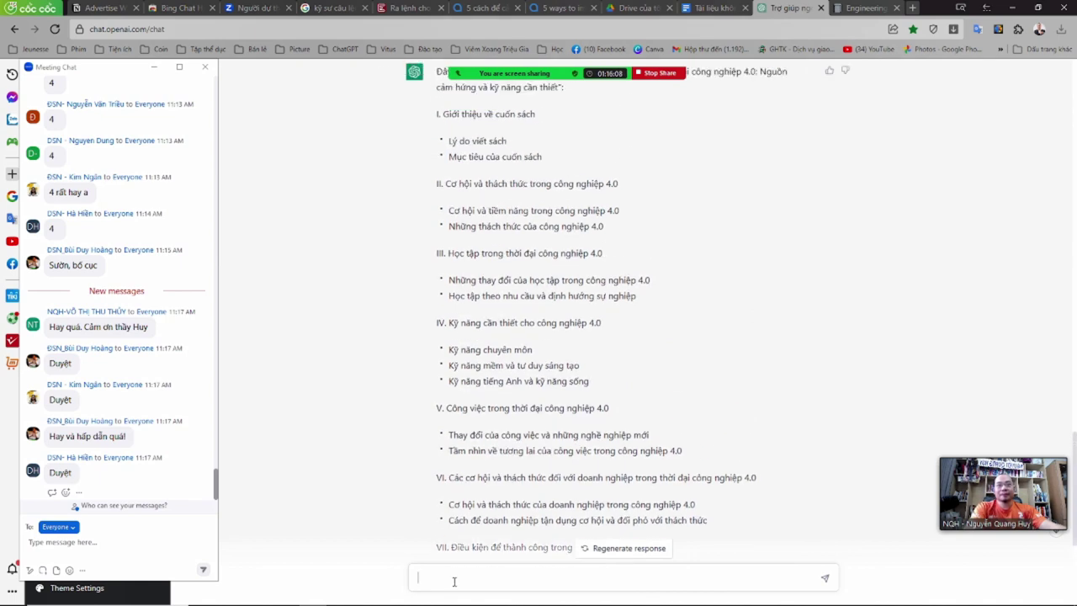
{"action": "scroll", "coordinate": [457, 278], "scroll_direction": "up", "scroll_amount": 3}
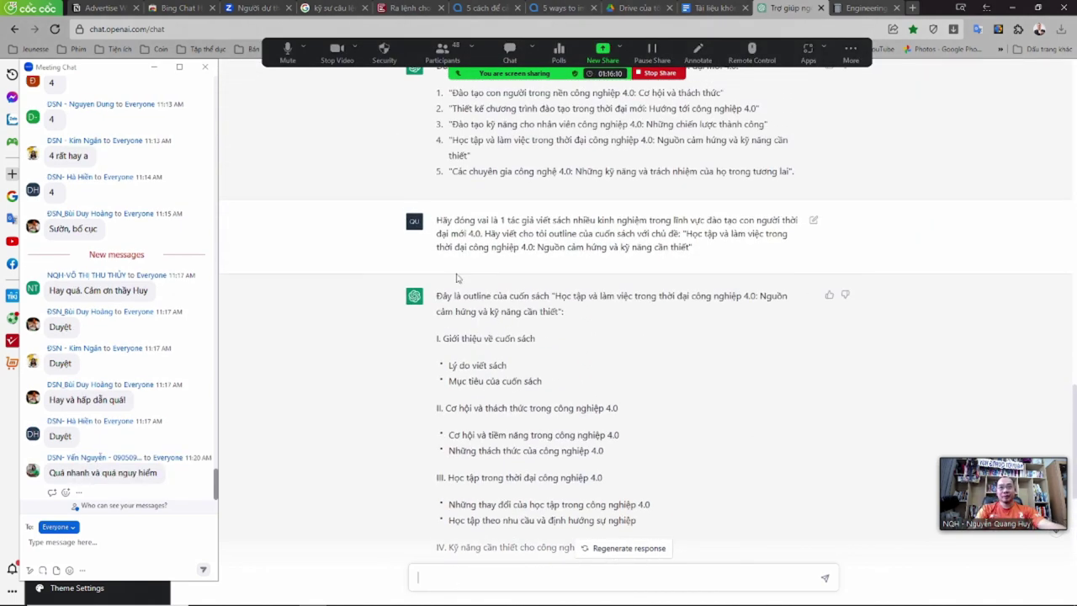
{"action": "left_click_drag", "start_coordinate": [437, 217], "coordinate": [484, 238]}
{"action": "key", "text": "ctrl+c"}
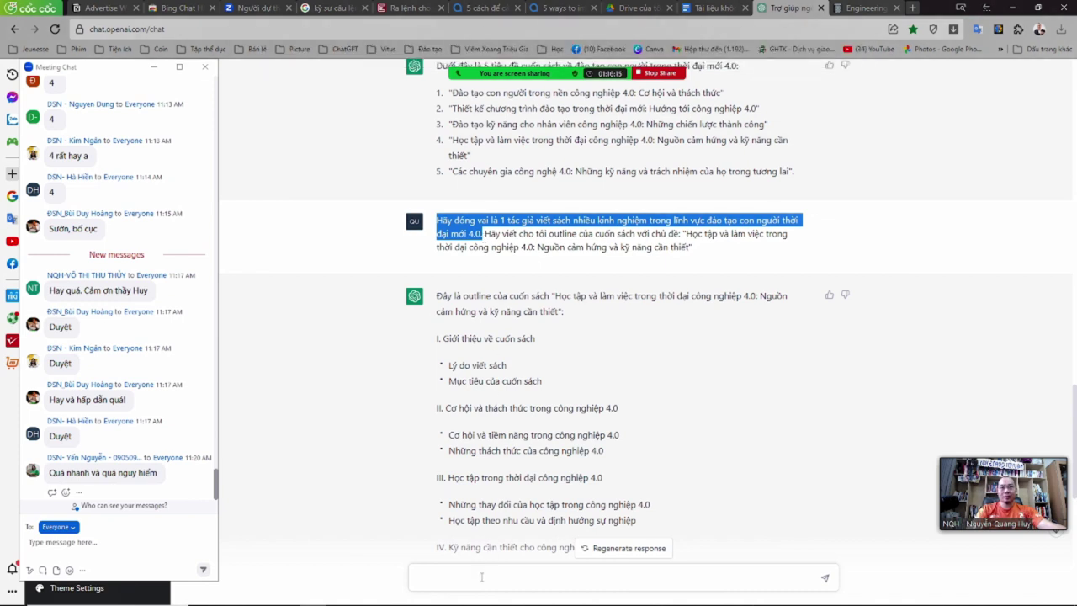
{"action": "left_click", "coordinate": [481, 577]}
{"action": "key", "text": "ctrl+v"}
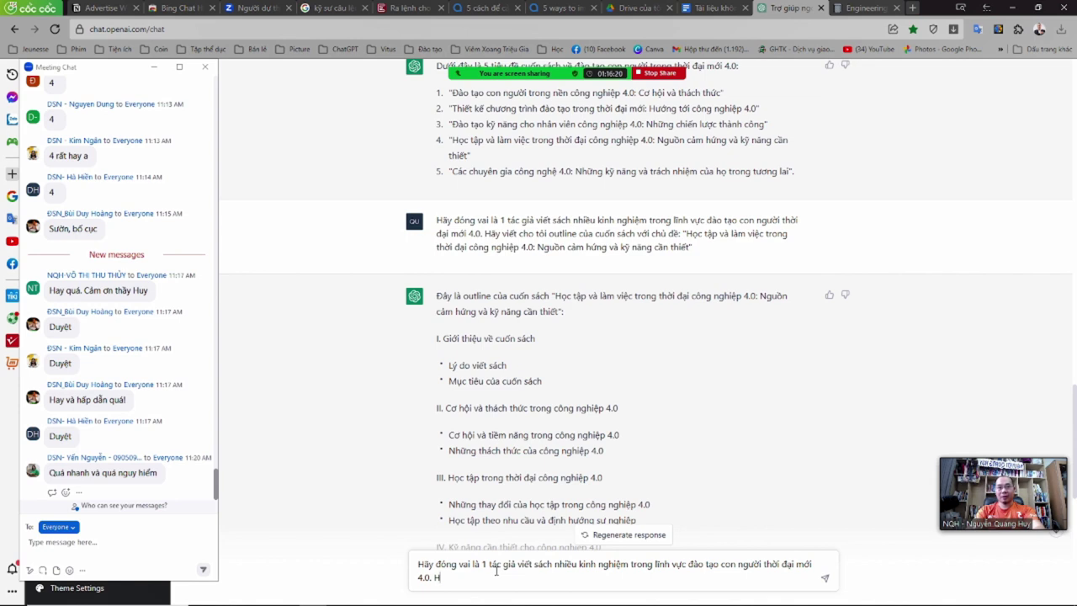
{"action": "type", "text": "Viết cho tôi nội dung phần I."}
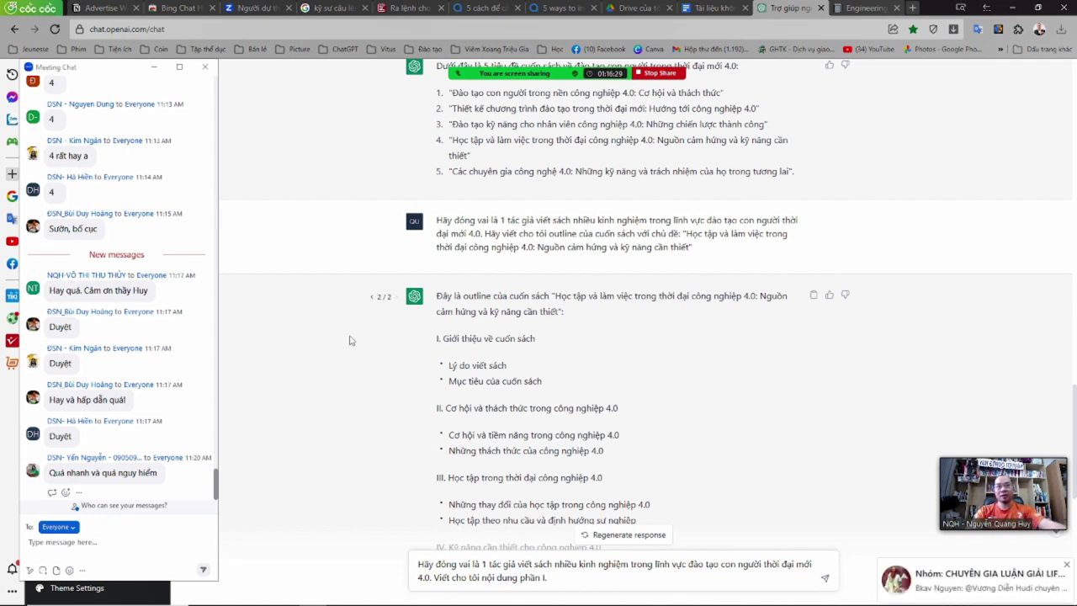
- Add section I's outline and a new line to the prompt, then send the Part I request
{"action": "left_click_drag", "start_coordinate": [437, 337], "coordinate": [559, 383]}
{"action": "key", "text": "ctrl+c"}
{"action": "left_click", "coordinate": [582, 579]}
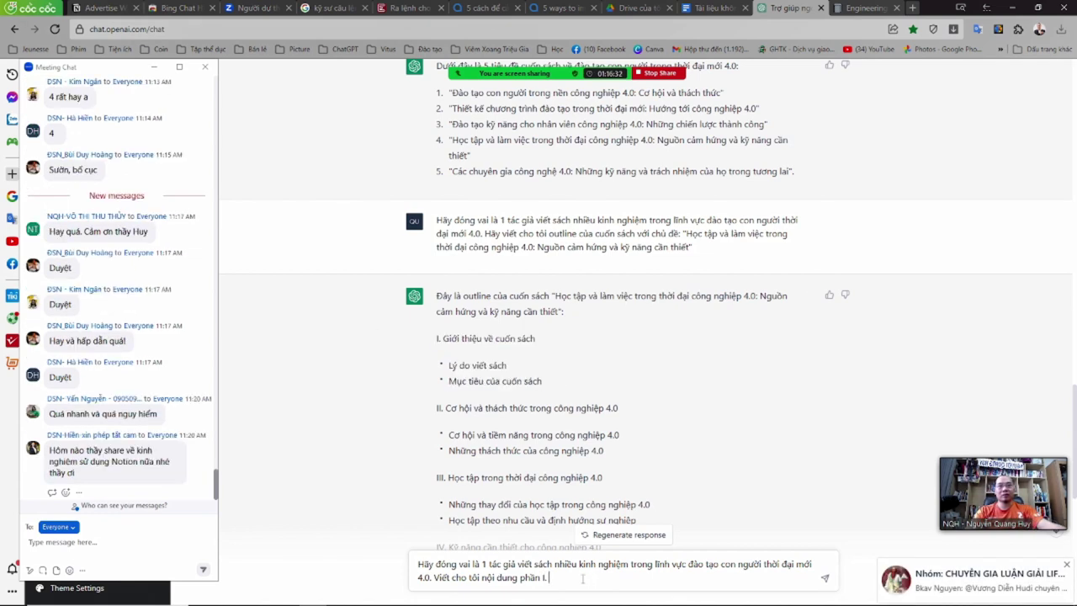
{"action": "key", "text": "ctrl+v"}
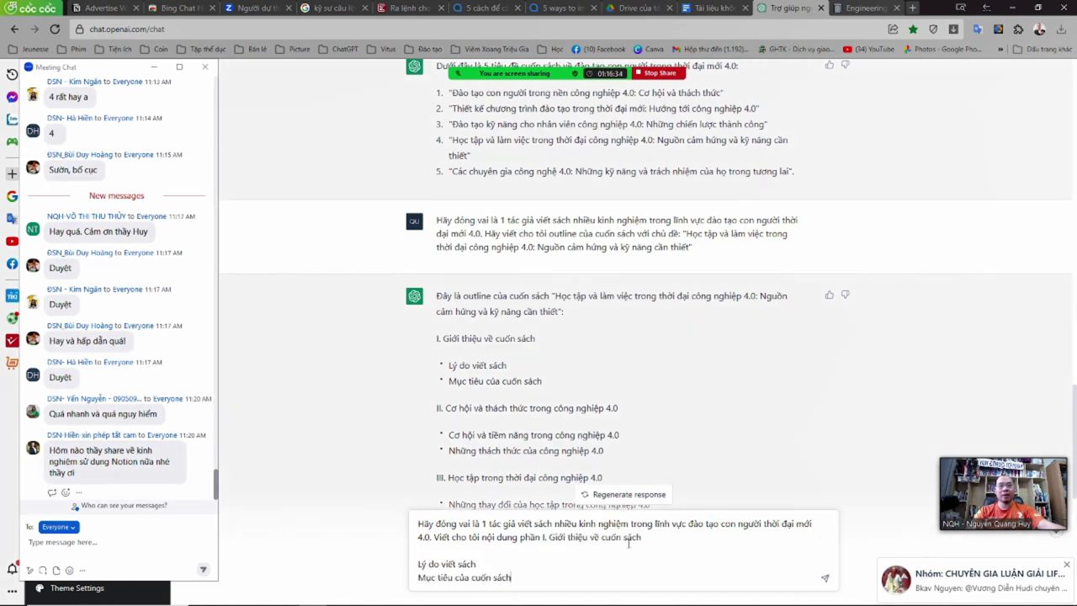
{"action": "key", "text": "Delete"}
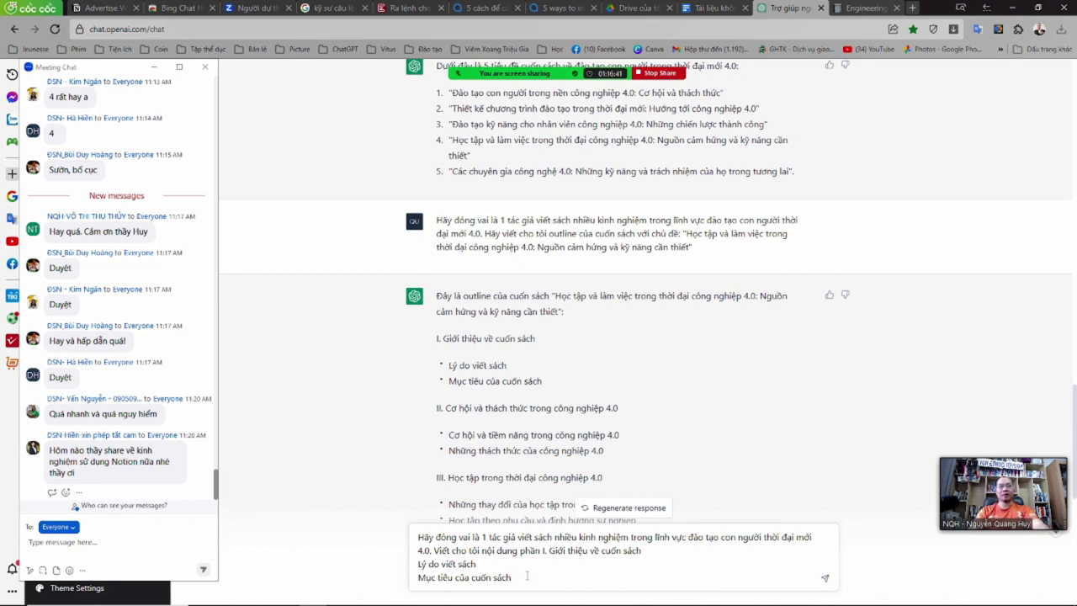
{"action": "key", "text": "shift+Return"}
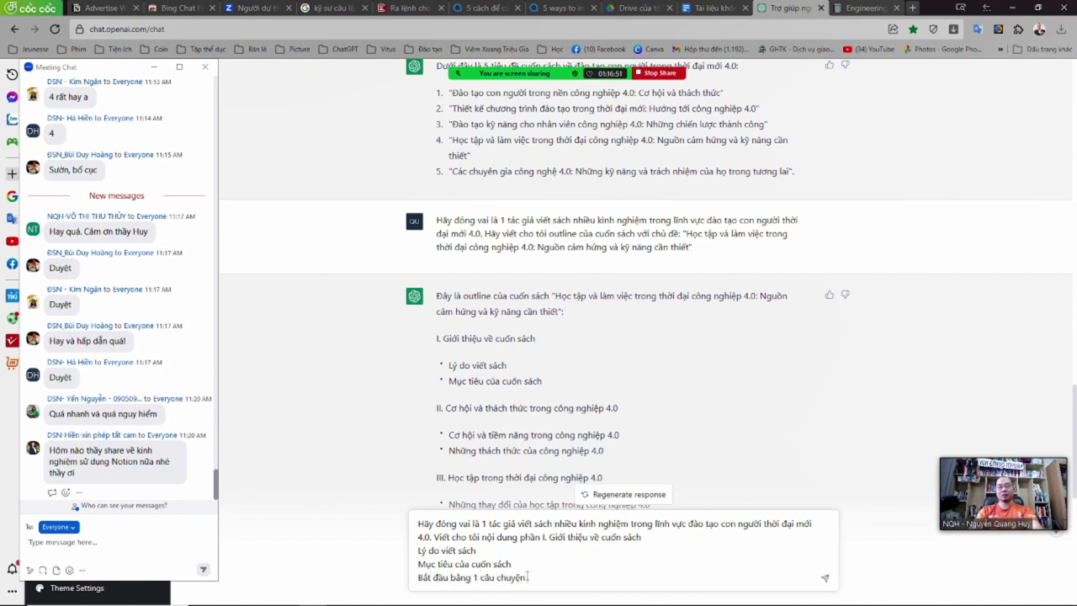
{"action": "key", "text": "Return"}
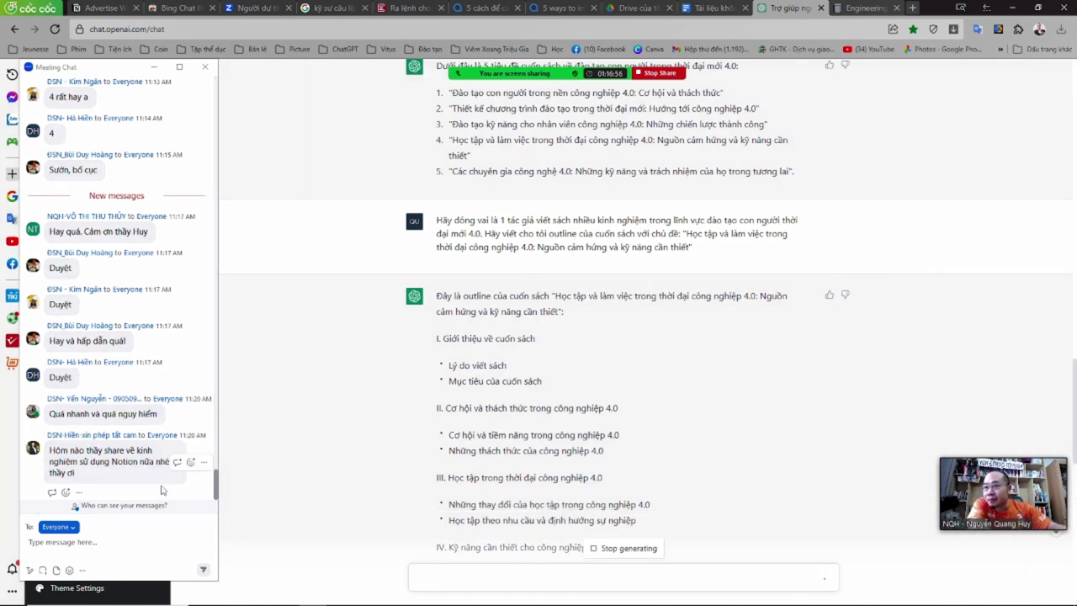
- Follow ChatGPT's Part I draft until the opening story, reasons, goals and closing hope are complete
{"action": "scroll", "coordinate": [621, 387], "scroll_direction": "down", "scroll_amount": 8}
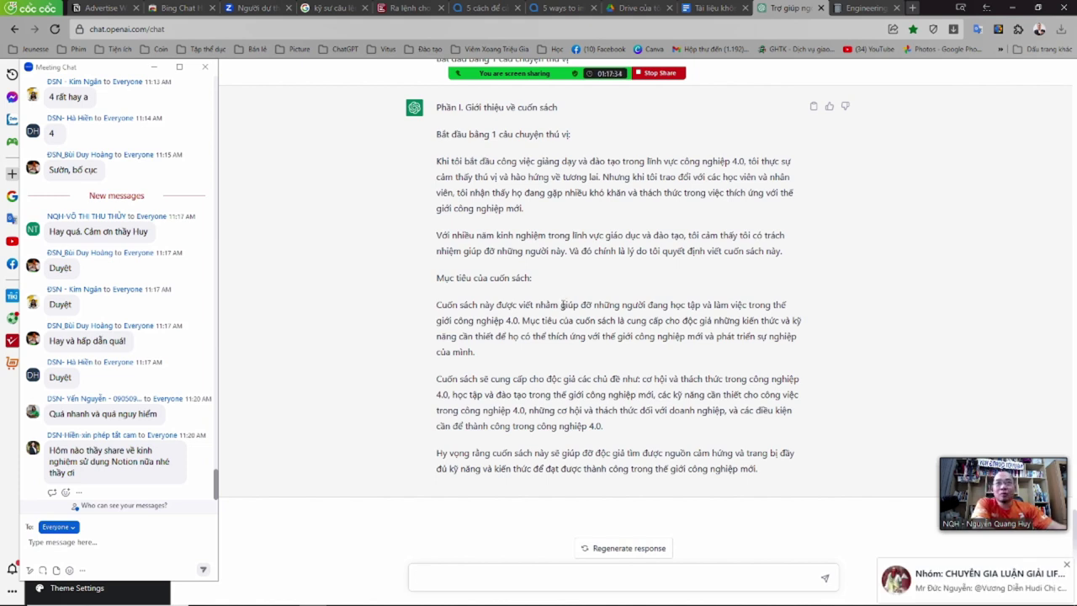
- Mute two meeting participants from the participants list, then close it
{"action": "left_click", "coordinate": [445, 43]}
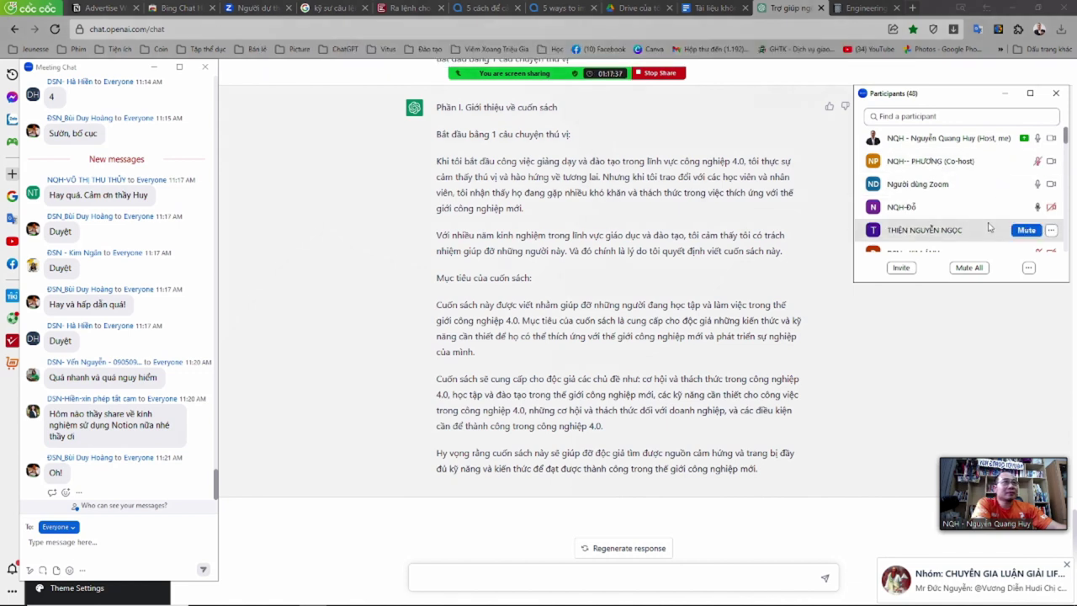
{"action": "left_click", "coordinate": [1022, 207]}
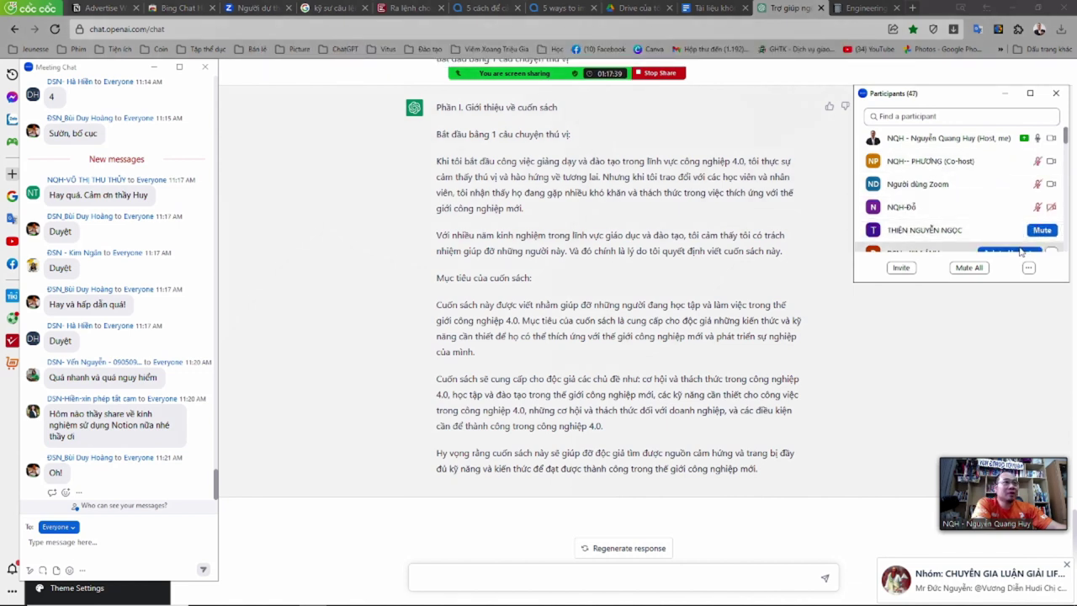
{"action": "left_click", "coordinate": [1018, 185]}
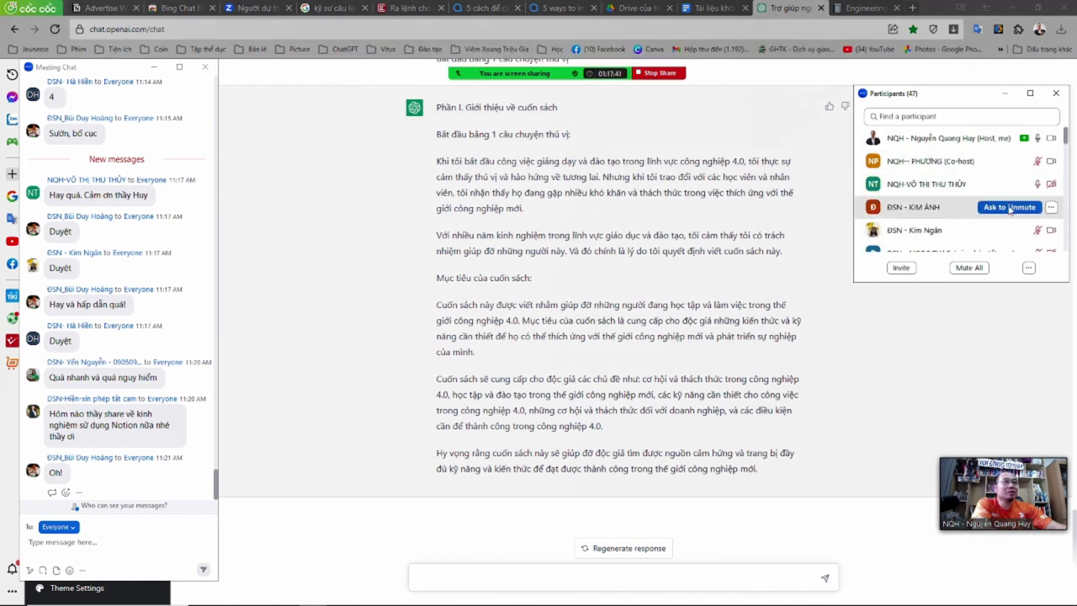
{"action": "left_click", "coordinate": [1056, 93]}
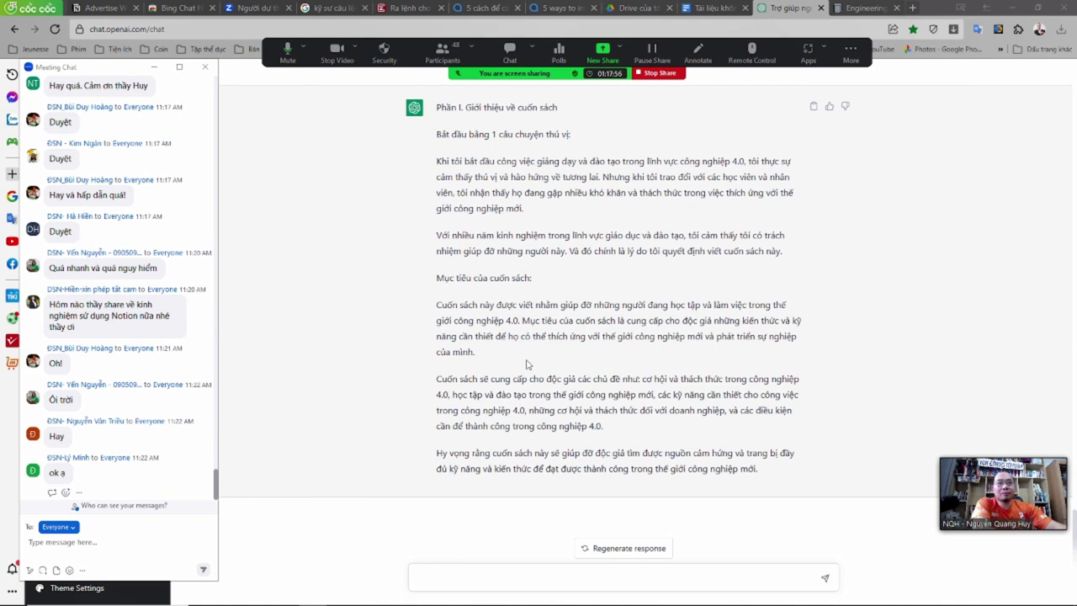
- Toggle the 'Unmute Themselves' security option for attendees, then close the participants list
{"action": "left_click", "coordinate": [443, 52]}
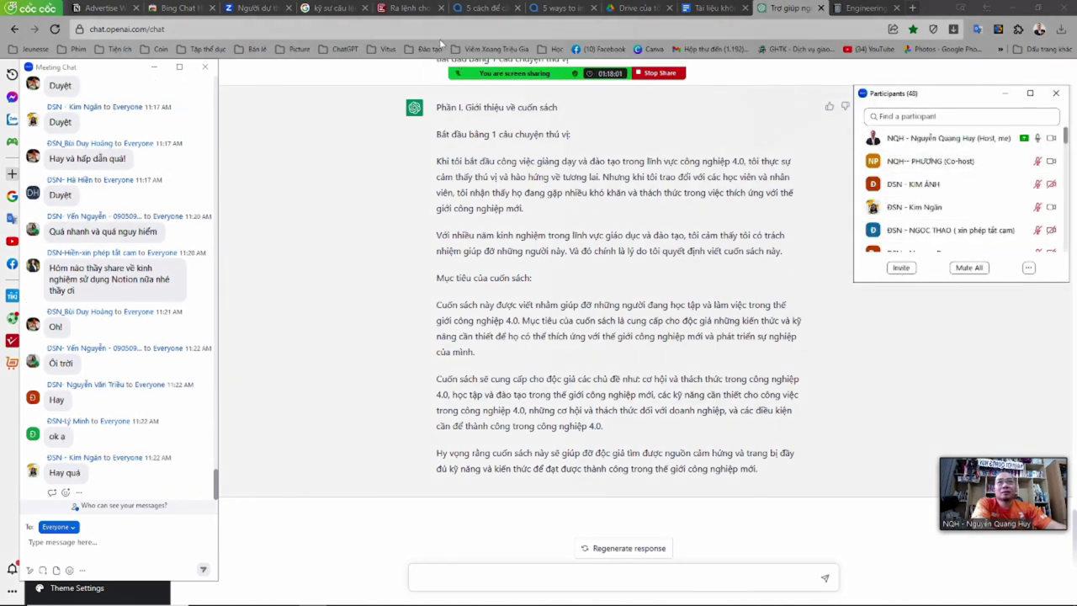
{"action": "left_click", "coordinate": [383, 52]}
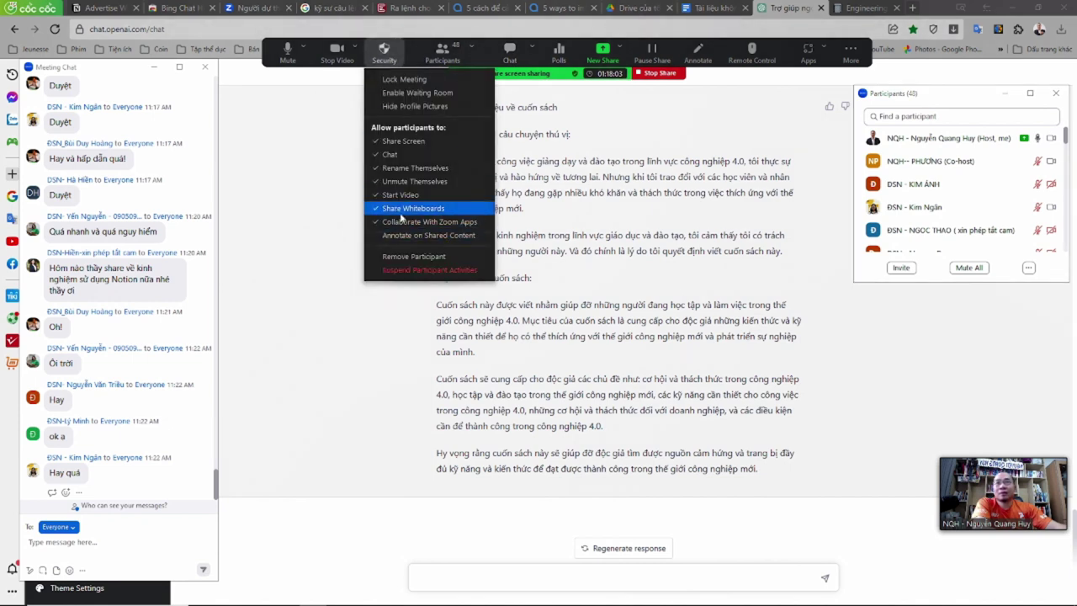
{"action": "left_click", "coordinate": [397, 183]}
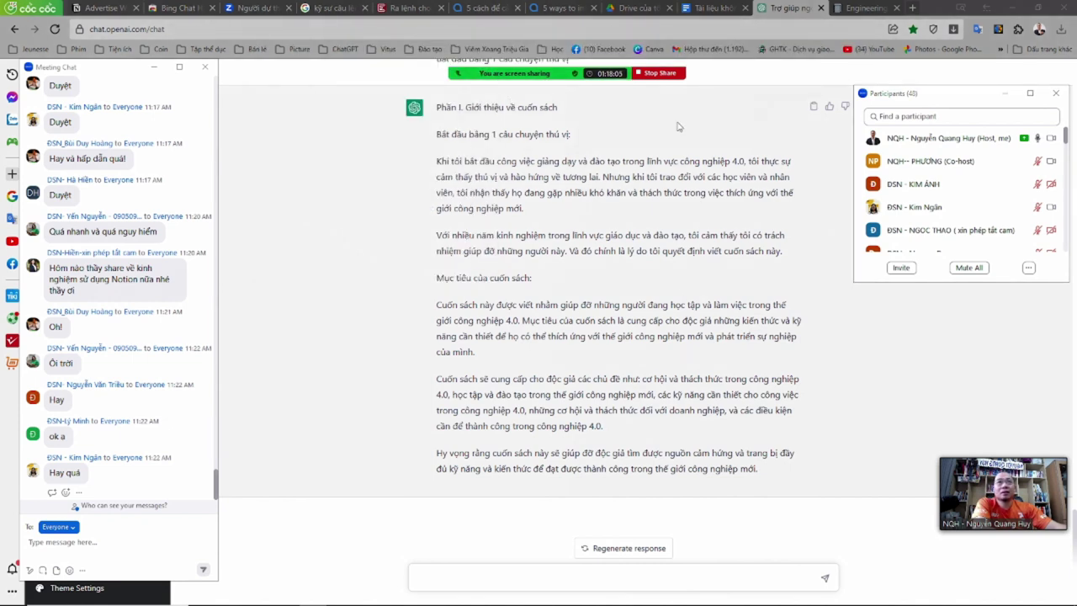
{"action": "left_click", "coordinate": [1005, 93]}
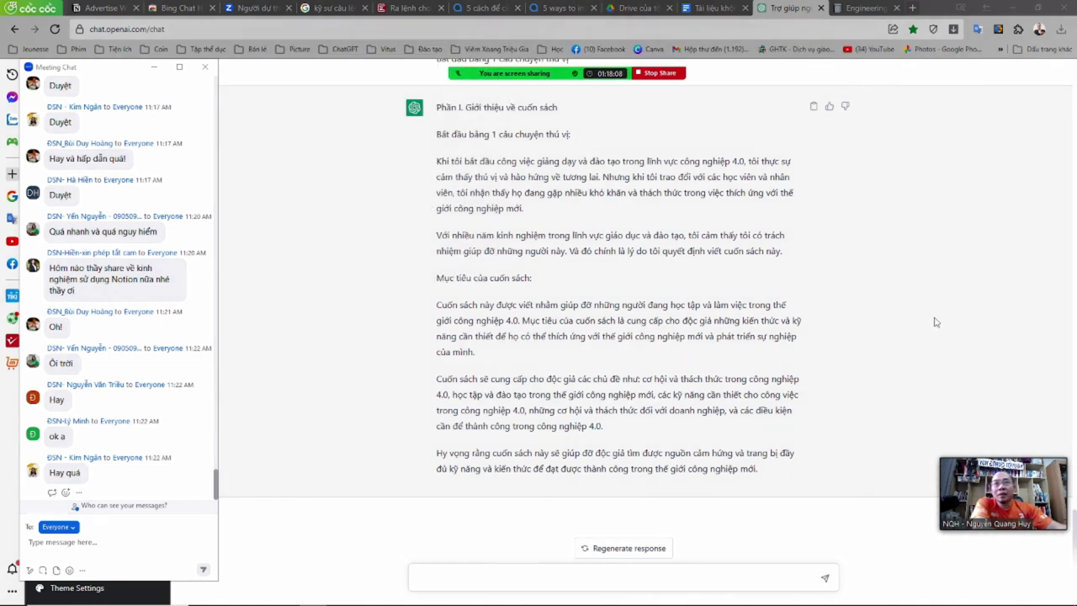
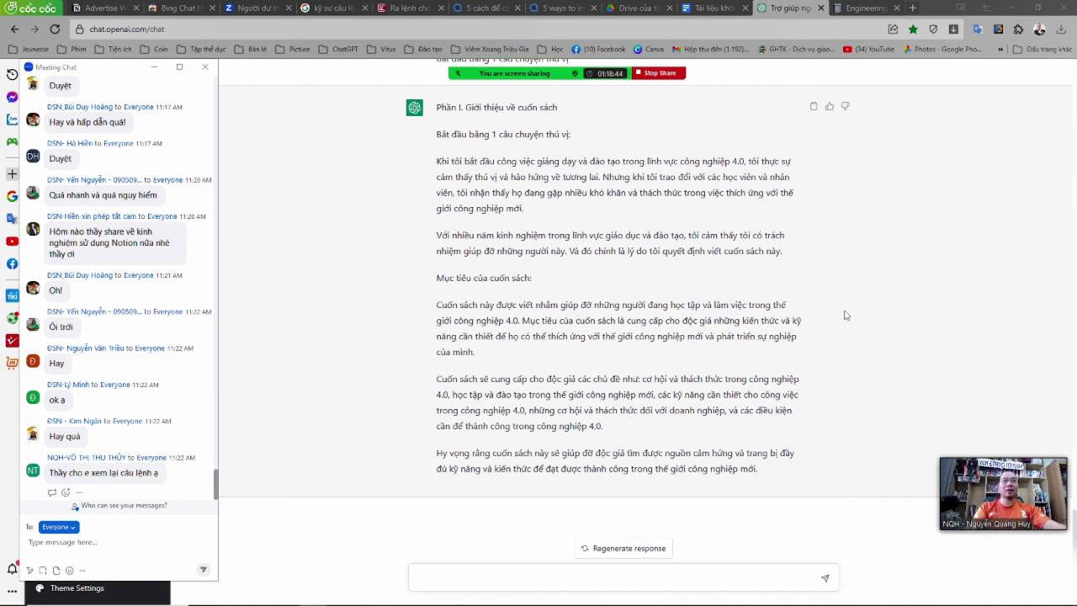
- Copy the whole Part I response from ChatGPT and bring up the Notion Engineering Wiki page
{"action": "left_click_drag", "start_coordinate": [435, 107], "coordinate": [797, 471]}
{"action": "key", "text": "ctrl+c"}
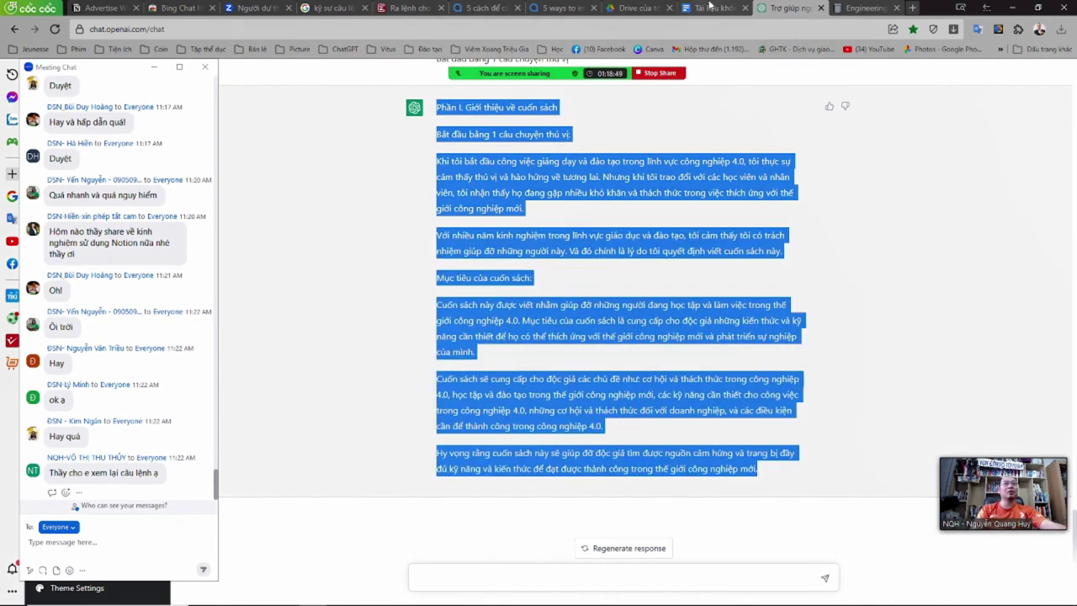
{"action": "left_click", "coordinate": [711, 7]}
{"action": "left_click", "coordinate": [854, 8]}
{"action": "scroll", "coordinate": [506, 195], "scroll_direction": "down", "scroll_amount": 2}
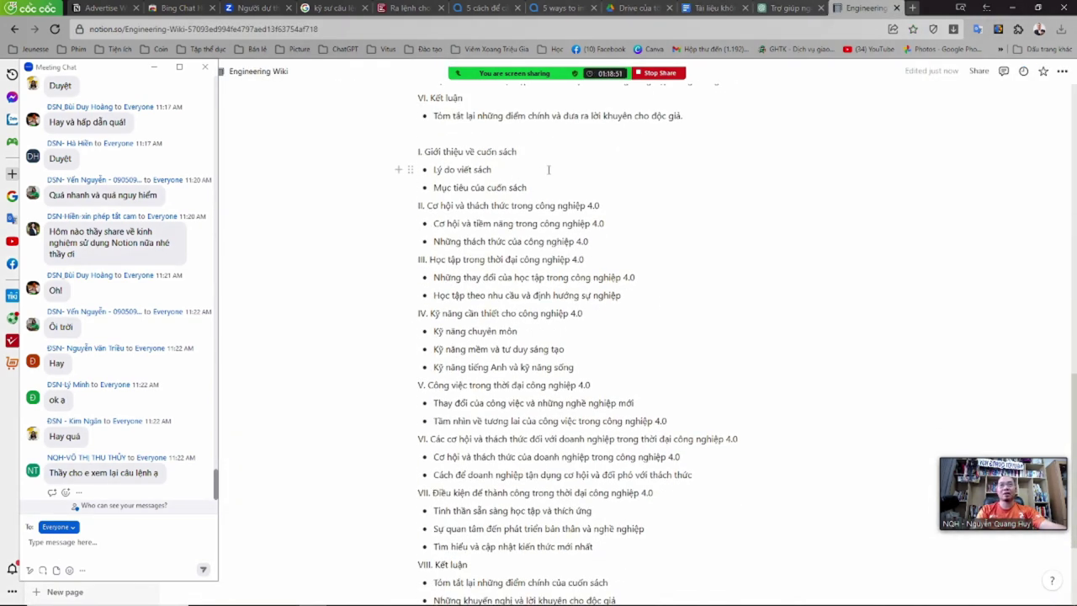
- Paste the Part I text below the section I line, deleting the story prompt and old outline line
{"action": "left_click", "coordinate": [558, 157]}
{"action": "key", "text": "Return"}
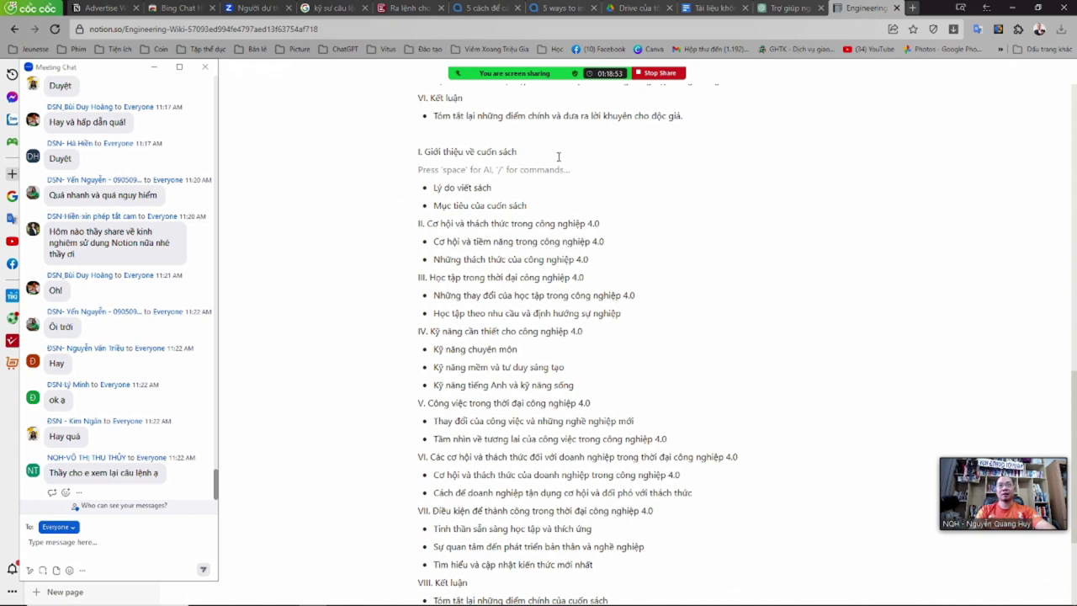
{"action": "key", "text": "ctrl+v"}
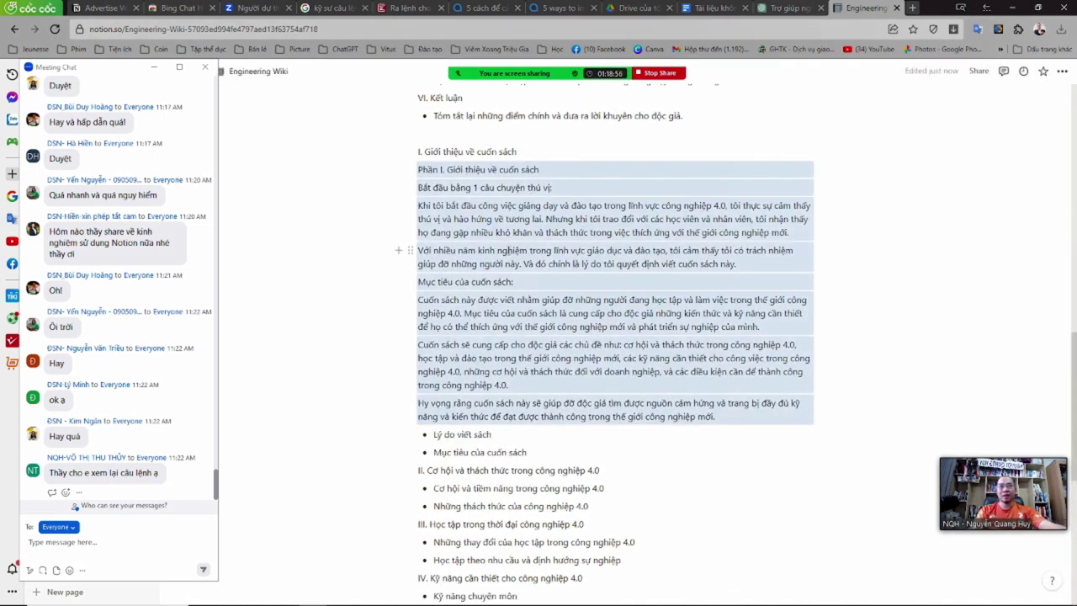
{"action": "left_click_drag", "start_coordinate": [418, 188], "coordinate": [585, 188]}
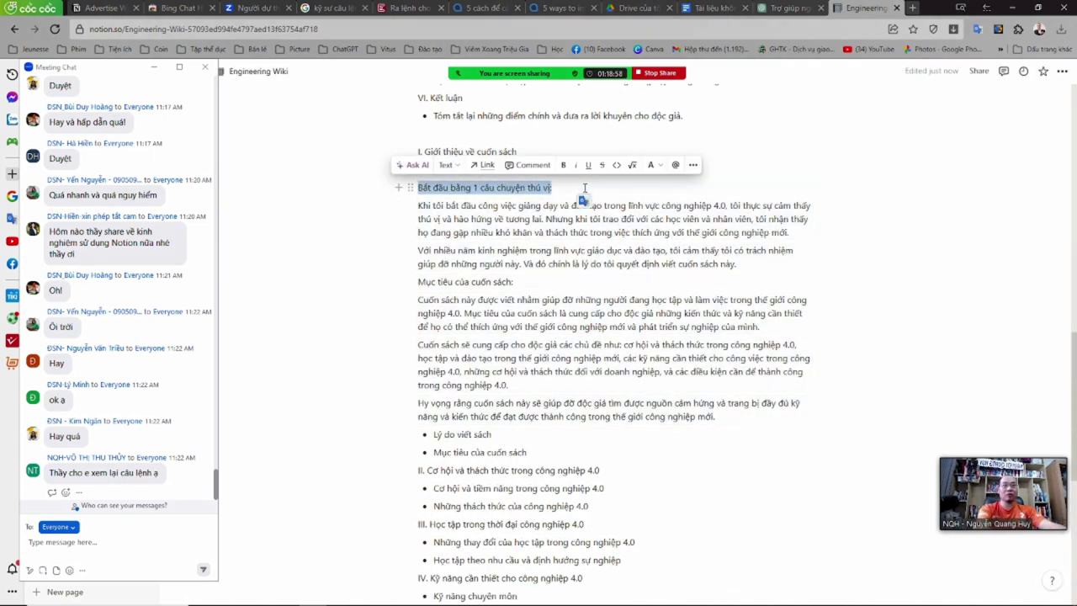
{"action": "key", "text": "BackSpace"}
{"action": "key", "text": "BackSpace"}
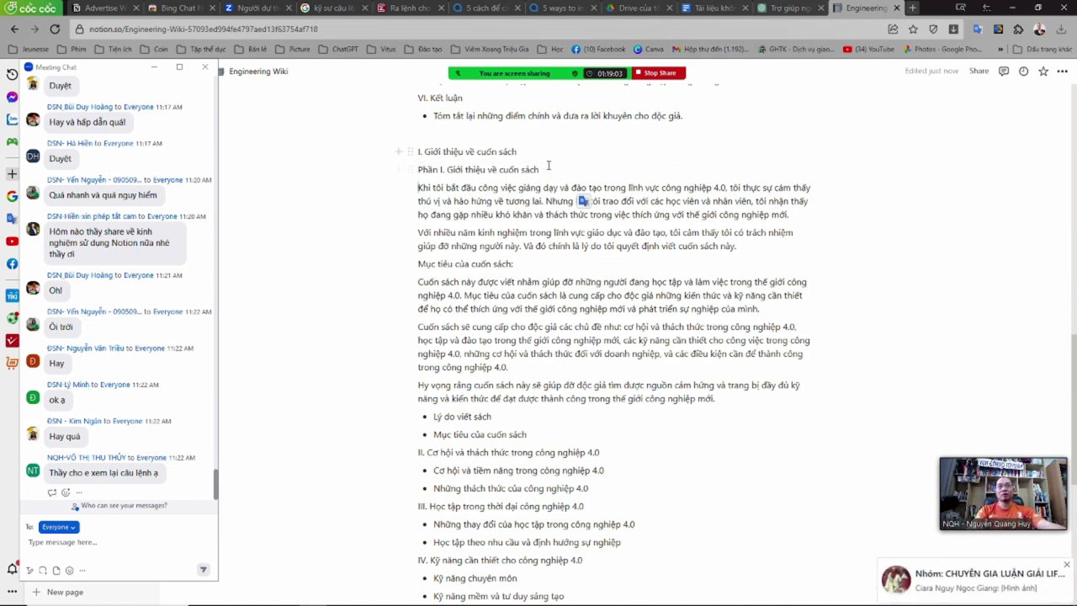
{"action": "left_click_drag", "start_coordinate": [530, 152], "coordinate": [418, 152]}
{"action": "key", "text": "BackSpace"}
{"action": "key", "text": "BackSpace"}
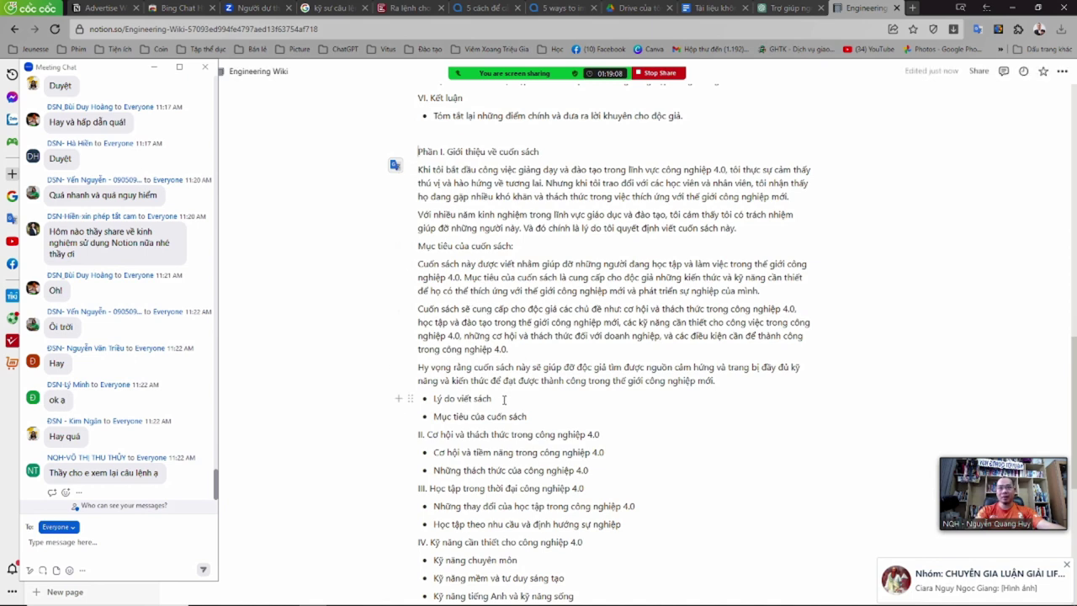
- Move the 'Lý do viết sách' and 'Mục tiêu của cuốn sách' bullets under their matching Part I paragraphs
{"action": "left_click_drag", "start_coordinate": [503, 400], "coordinate": [410, 167]}
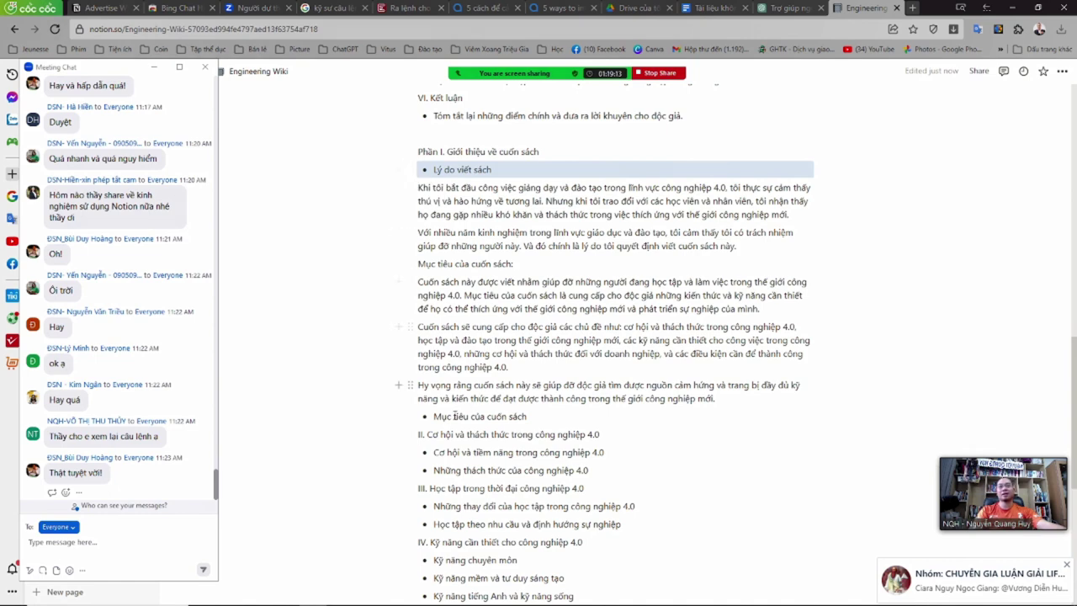
{"action": "left_click_drag", "start_coordinate": [411, 415], "coordinate": [410, 267]}
{"action": "mouse_move", "coordinate": [515, 265]}
{"action": "left_mouse_down"}
{"action": "mouse_move", "coordinate": [412, 263]}
{"action": "mouse_move", "coordinate": [528, 267]}
{"action": "left_mouse_up"}
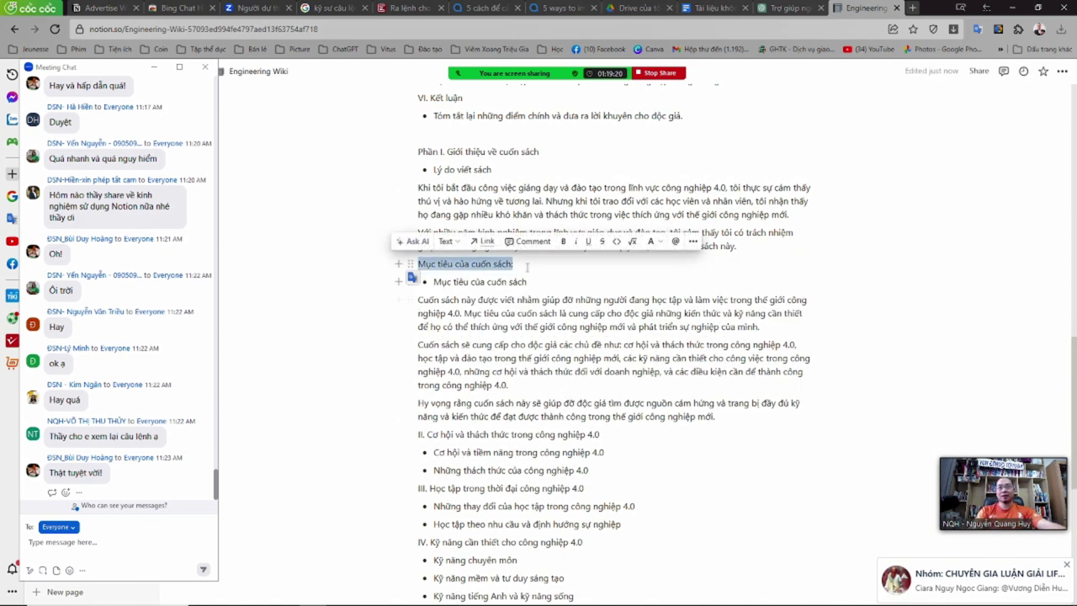
{"action": "left_click", "coordinate": [458, 149]}
{"action": "left_click_drag", "start_coordinate": [538, 151], "coordinate": [407, 151]}
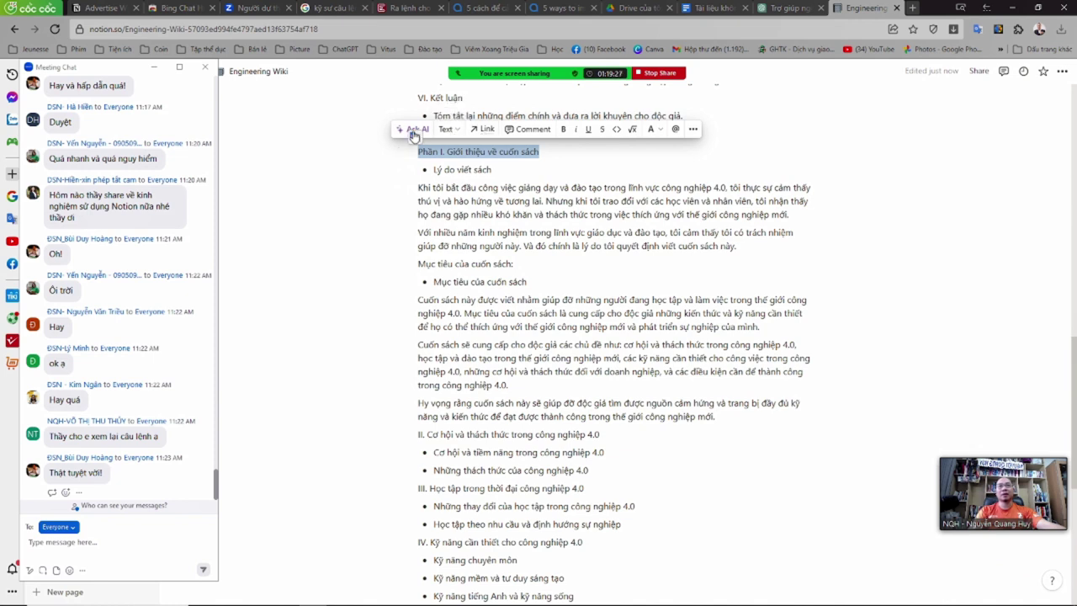
- Make the 'Phần I' title a Heading 1, and 'Lý do viết sách' and 'Mục tiêu của cuốn sách' Heading 2
{"action": "left_click", "coordinate": [452, 133]}
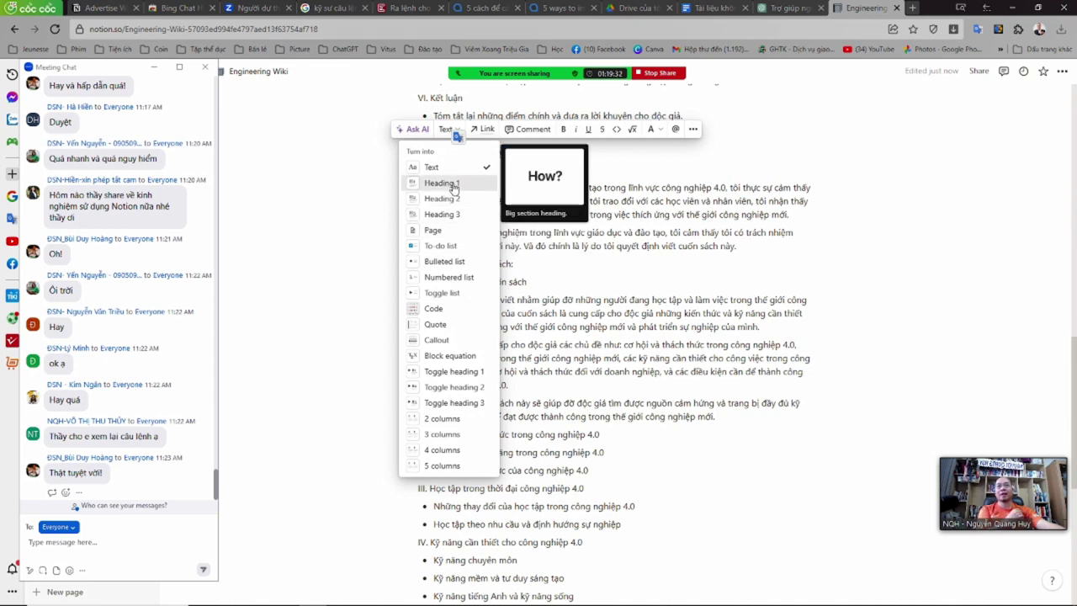
{"action": "left_click", "coordinate": [441, 182]}
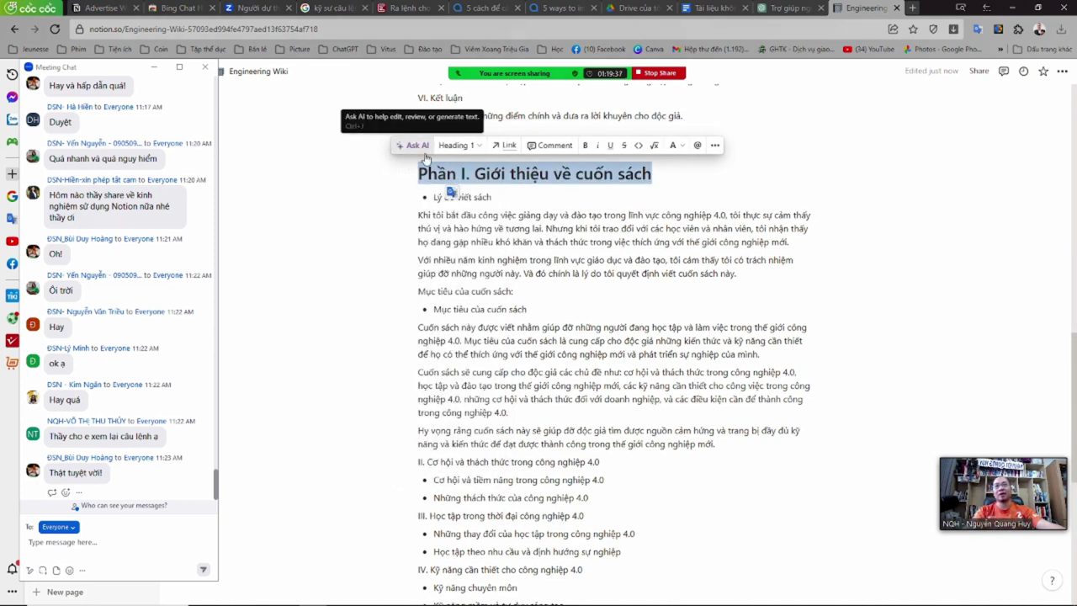
{"action": "left_click", "coordinate": [445, 271]}
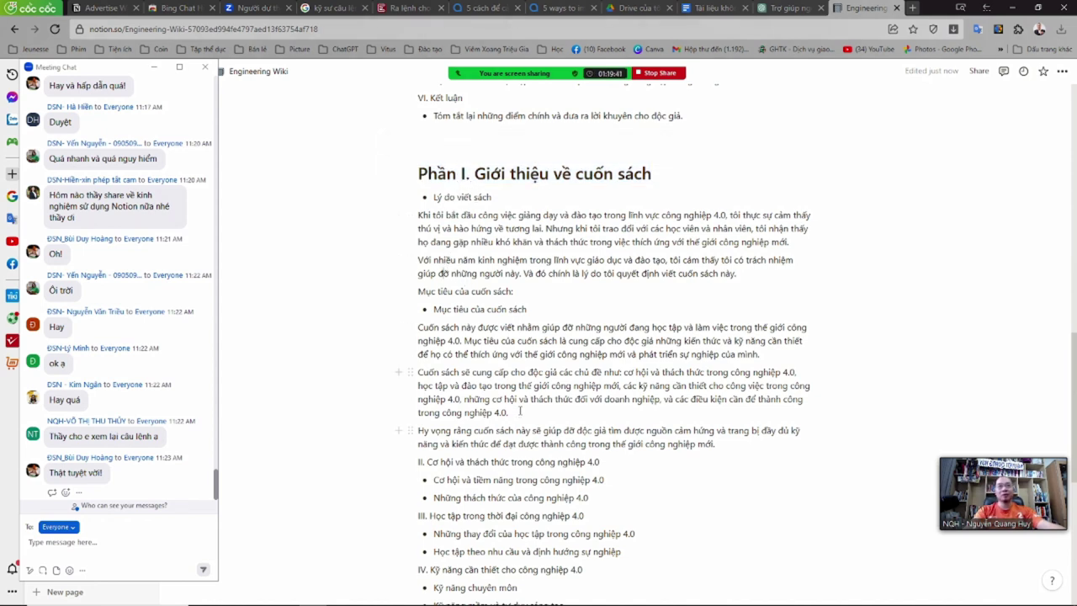
{"action": "left_click_drag", "start_coordinate": [500, 200], "coordinate": [413, 187]}
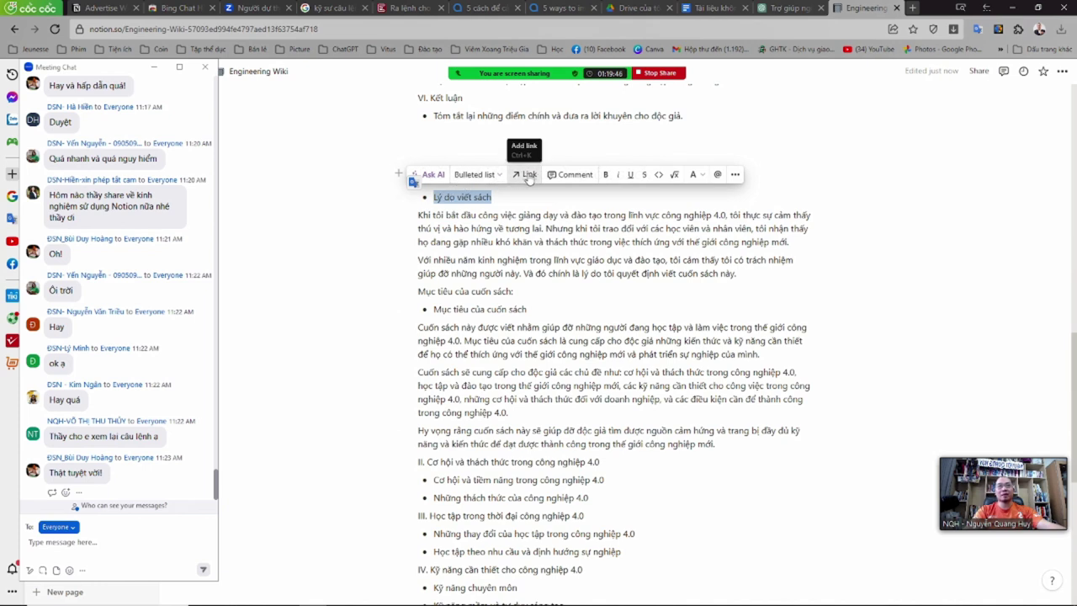
{"action": "left_click", "coordinate": [498, 177]}
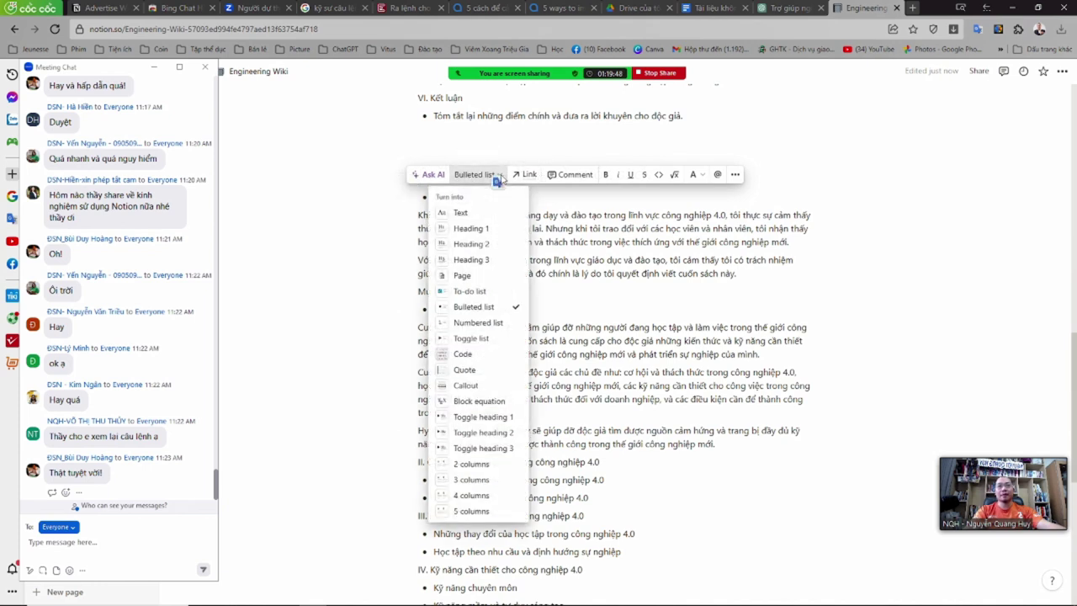
{"action": "left_click", "coordinate": [469, 246]}
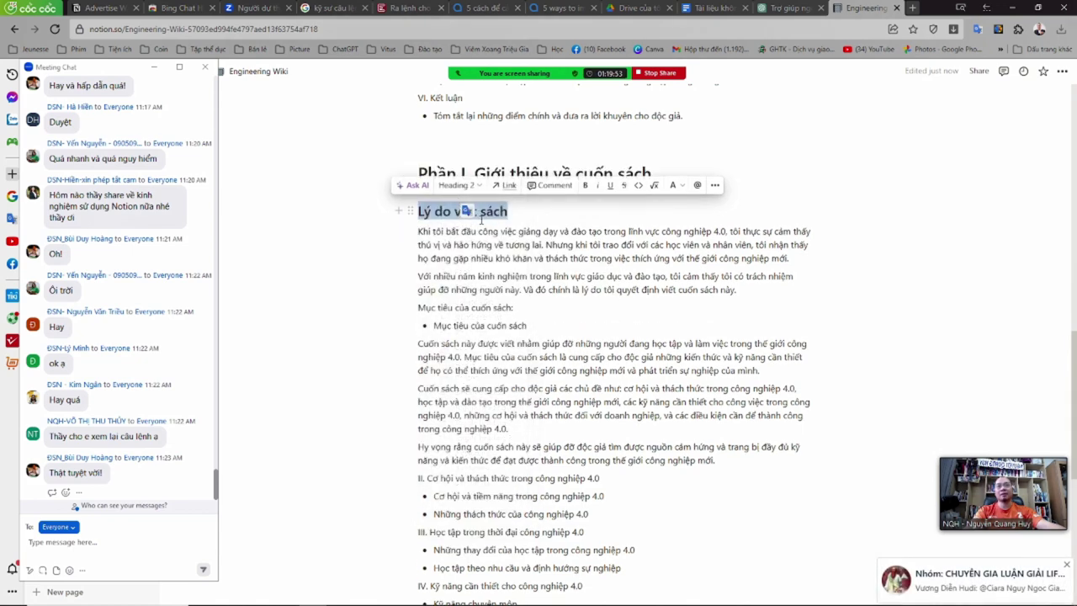
{"action": "left_click_drag", "start_coordinate": [533, 325], "coordinate": [430, 327]}
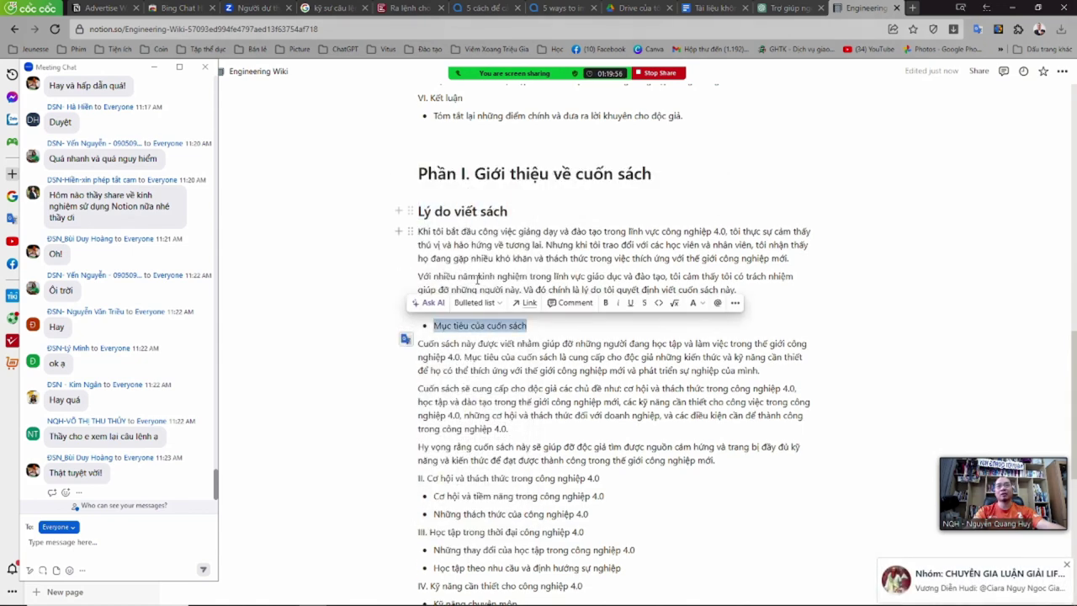
{"action": "left_click", "coordinate": [475, 305]}
{"action": "left_click", "coordinate": [476, 318]}
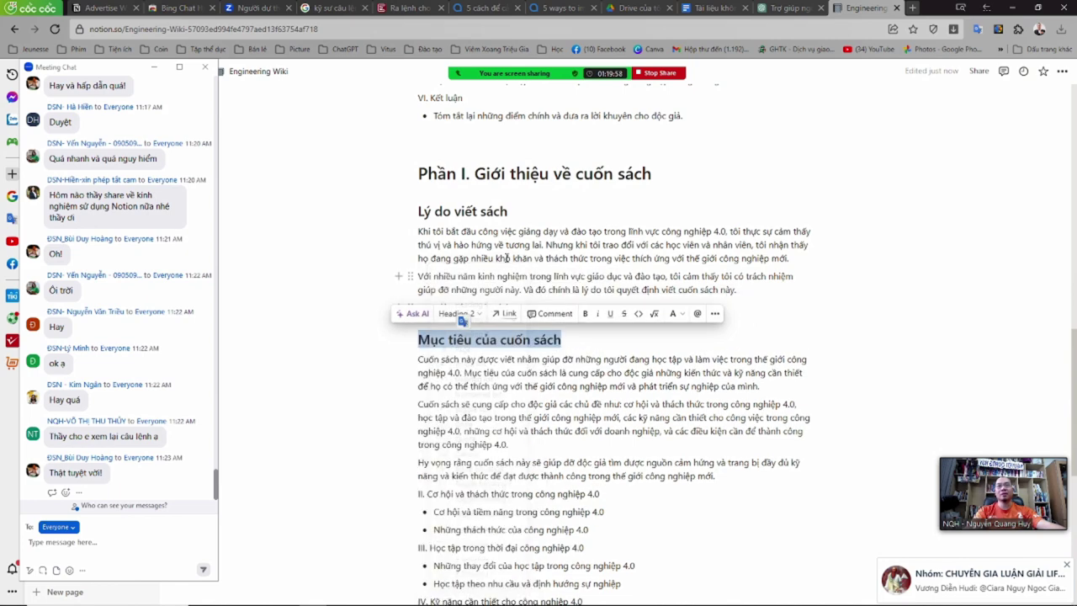
{"action": "left_click", "coordinate": [428, 136]}
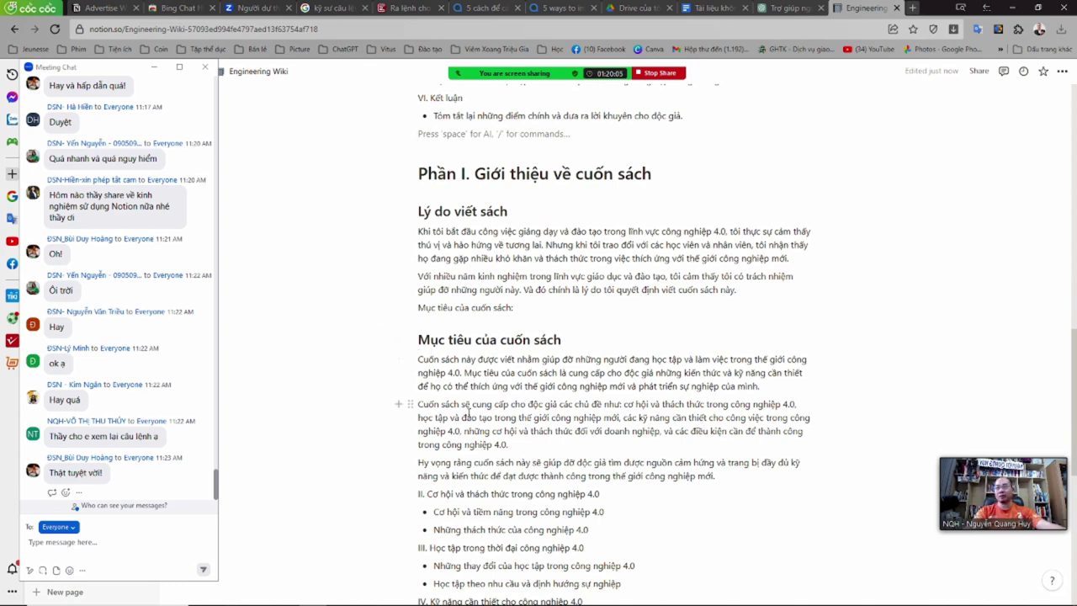
- Copy the section II outline title and its two bullets from the wiki
{"action": "scroll", "coordinate": [380, 359], "scroll_direction": "down", "scroll_amount": 4}
{"action": "scroll", "coordinate": [425, 176], "scroll_direction": "up", "scroll_amount": 1}
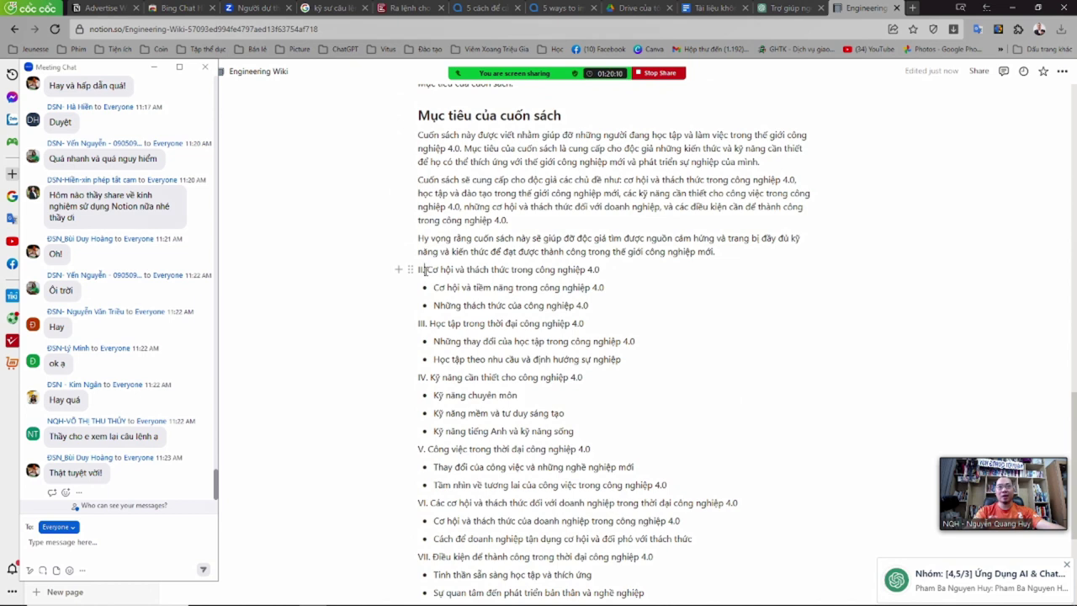
{"action": "left_click_drag", "start_coordinate": [425, 270], "coordinate": [605, 300]}
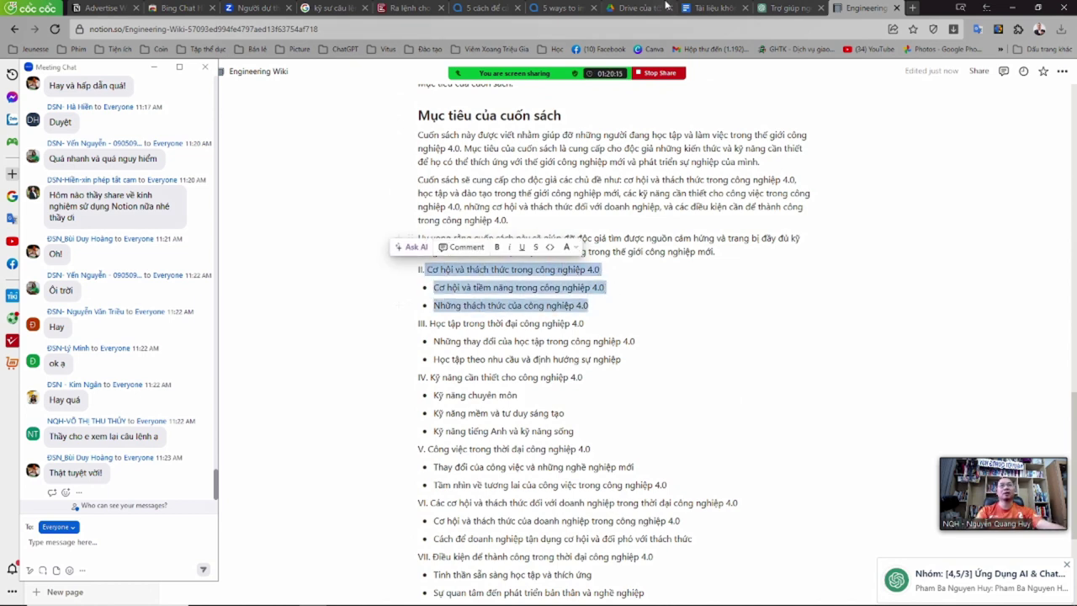
{"action": "left_click", "coordinate": [769, 7]}
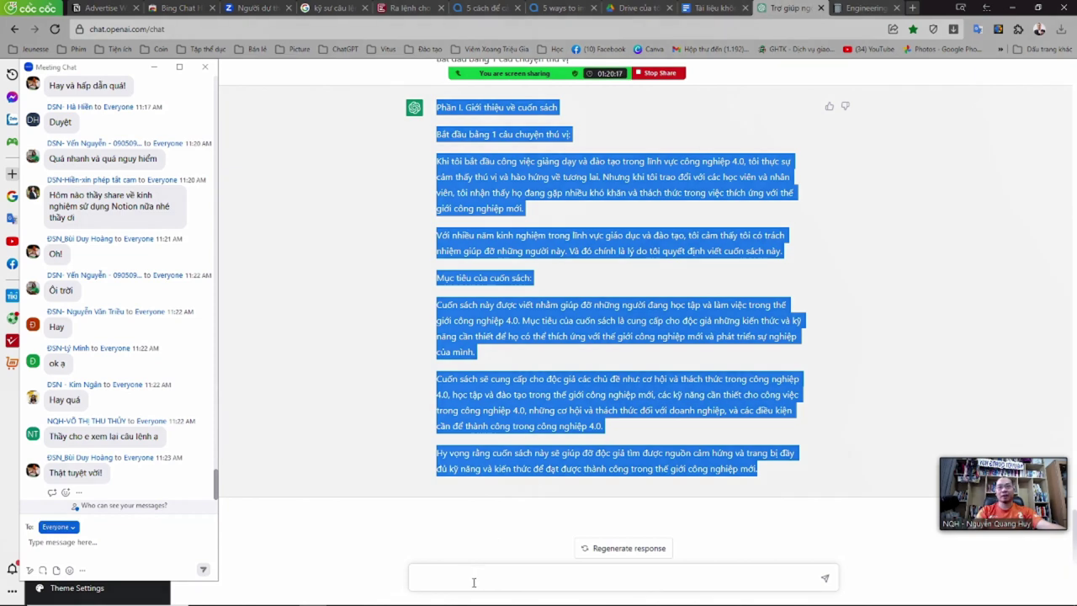
- Build the new prompt from the pasted section II outline and the earlier prompt's opening wording
{"action": "left_click", "coordinate": [474, 583]}
{"action": "type", "text": "Cơ hội và thách thức trong công nghiệp 4.0  - Cơ hội và tiềm năng trong công nghiệp 4.0 - Những thách thức của công nghiệp 4.0"}
{"action": "scroll", "coordinate": [446, 123], "scroll_direction": "up", "scroll_amount": 2}
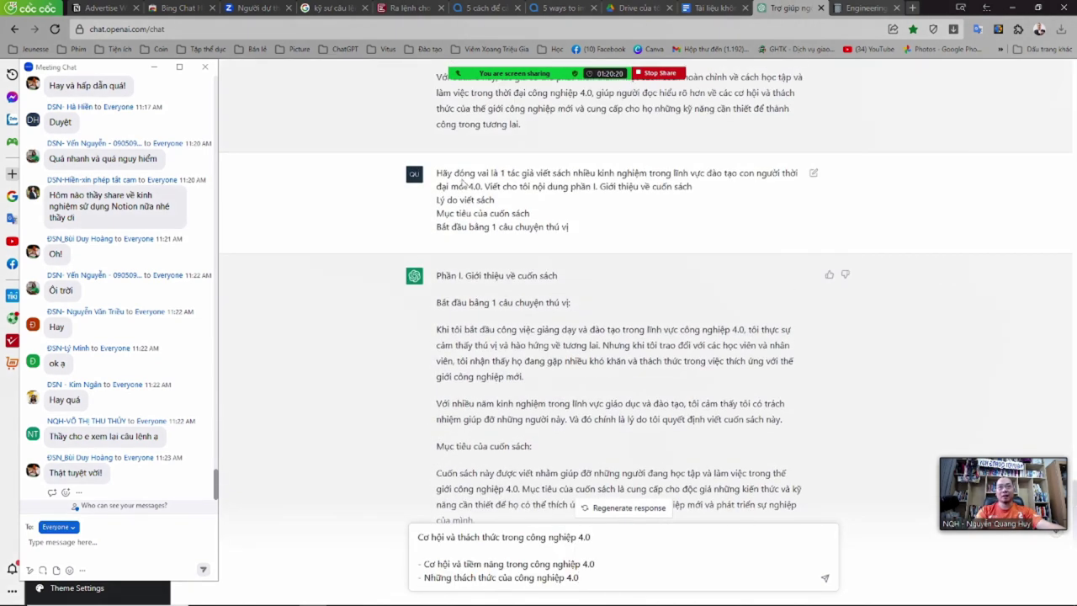
{"action": "left_click_drag", "start_coordinate": [439, 168], "coordinate": [591, 186]}
{"action": "key", "text": "ctrl+c"}
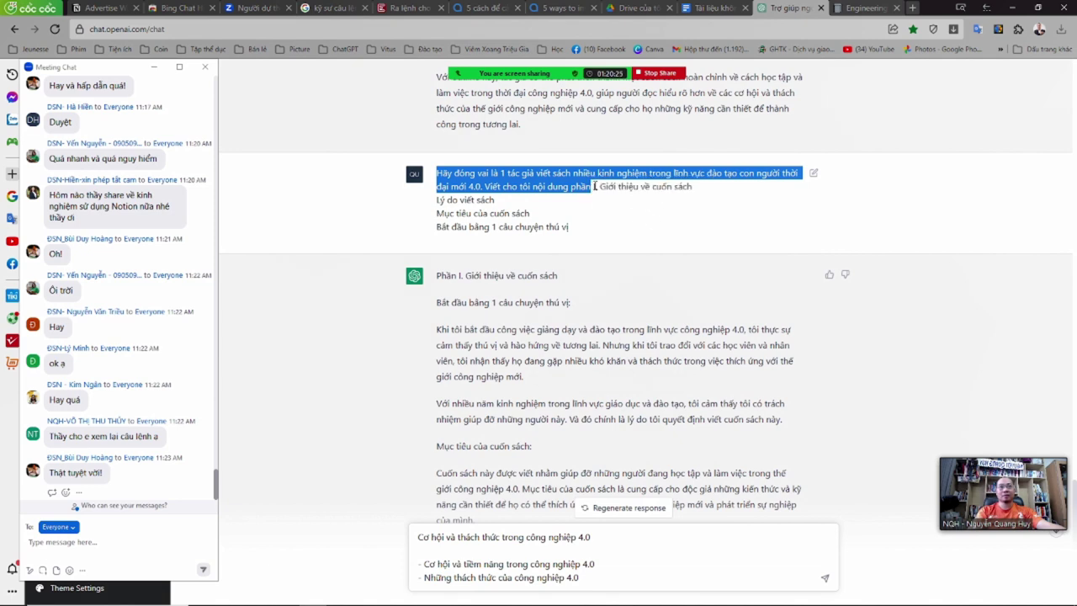
{"action": "left_click", "coordinate": [419, 536]}
{"action": "key", "text": "ctrl+v"}
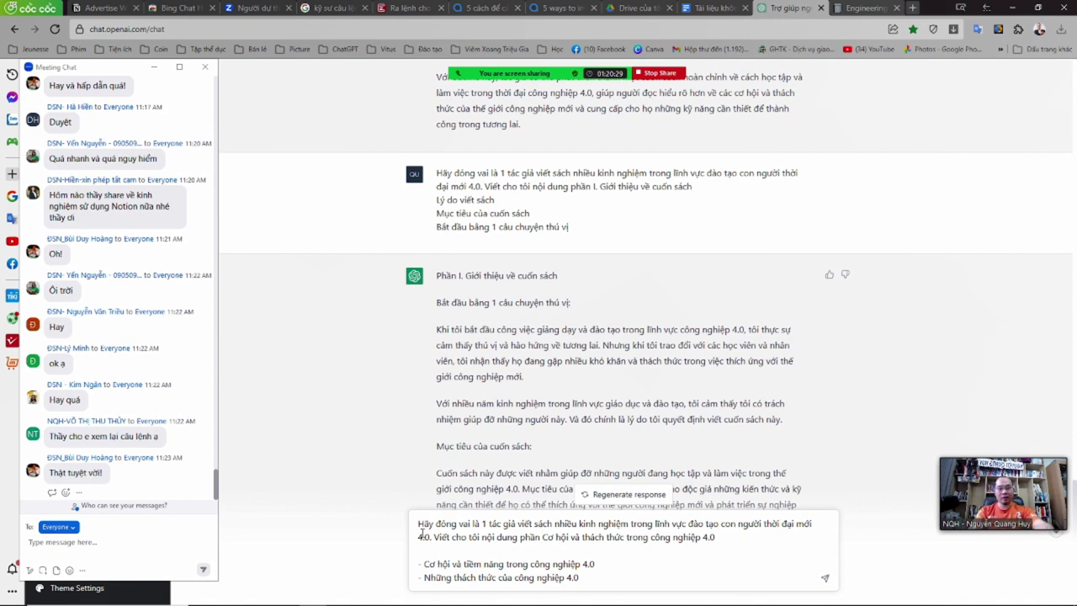
- Adapt the prompt to Part II, add a closing requirement line, and send it
{"action": "type", "text": "II"}
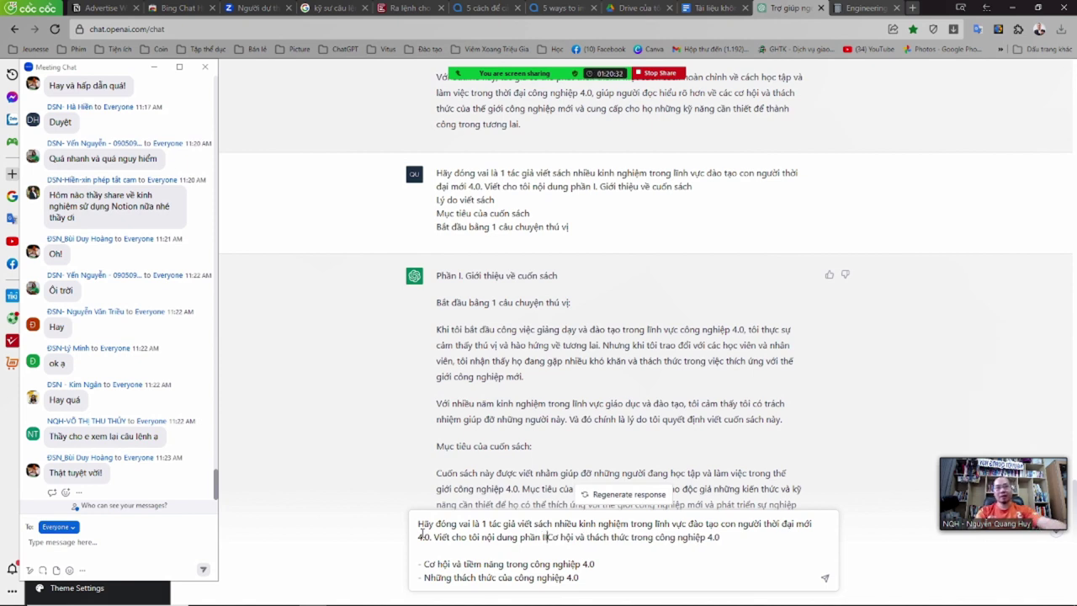
{"action": "left_click_drag", "start_coordinate": [450, 542], "coordinate": [449, 549]}
{"action": "left_click", "coordinate": [449, 549]}
{"action": "key", "text": "BackSpace"}
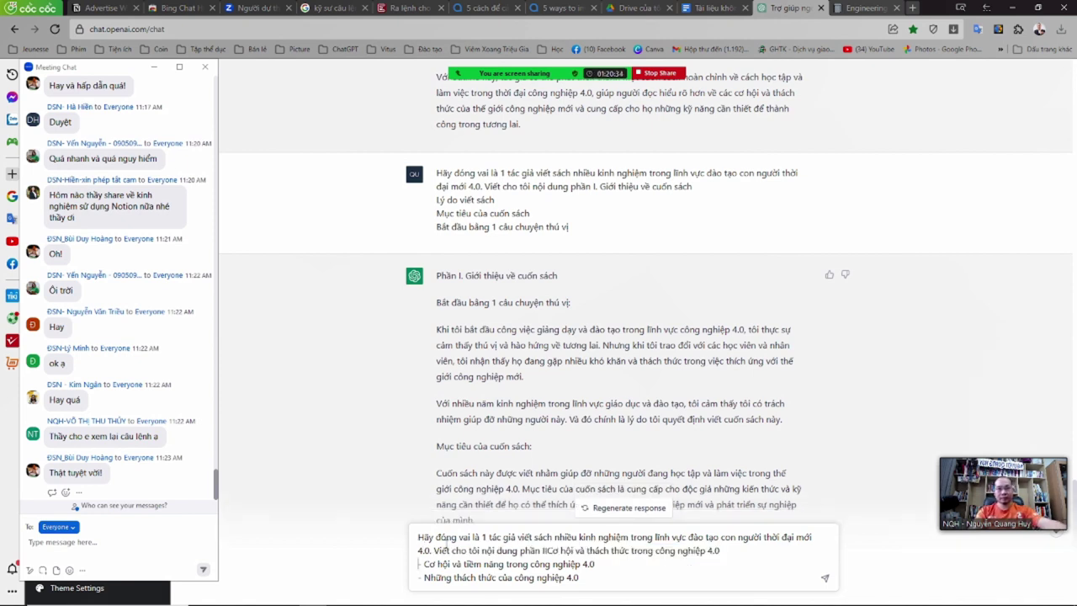
{"action": "key", "text": "shift+Return"}
{"action": "type", "text": "Yêu cầu:"}
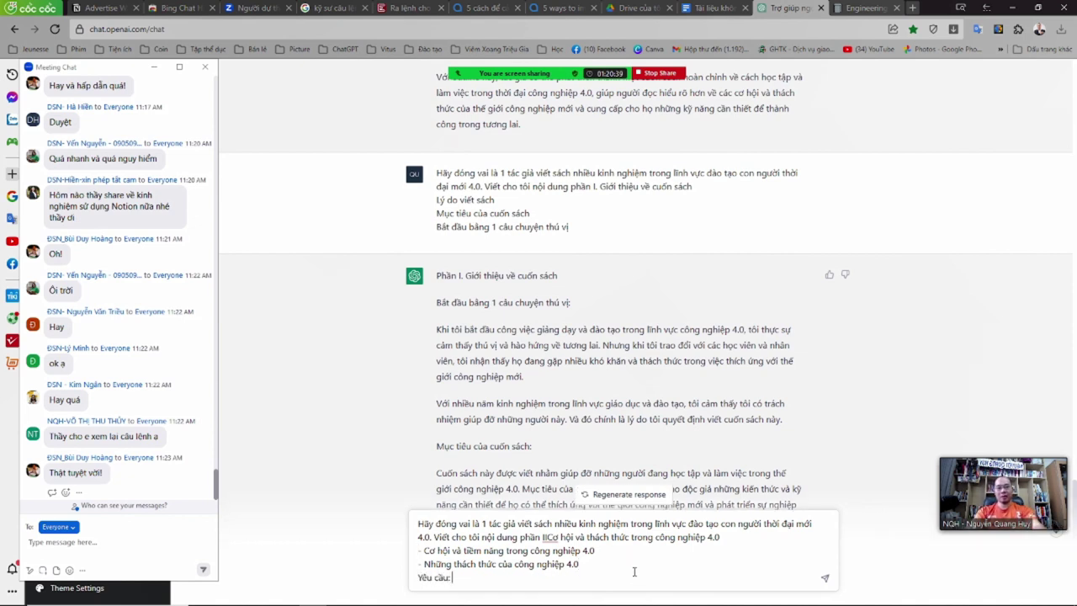
{"action": "type", "text": "n"}
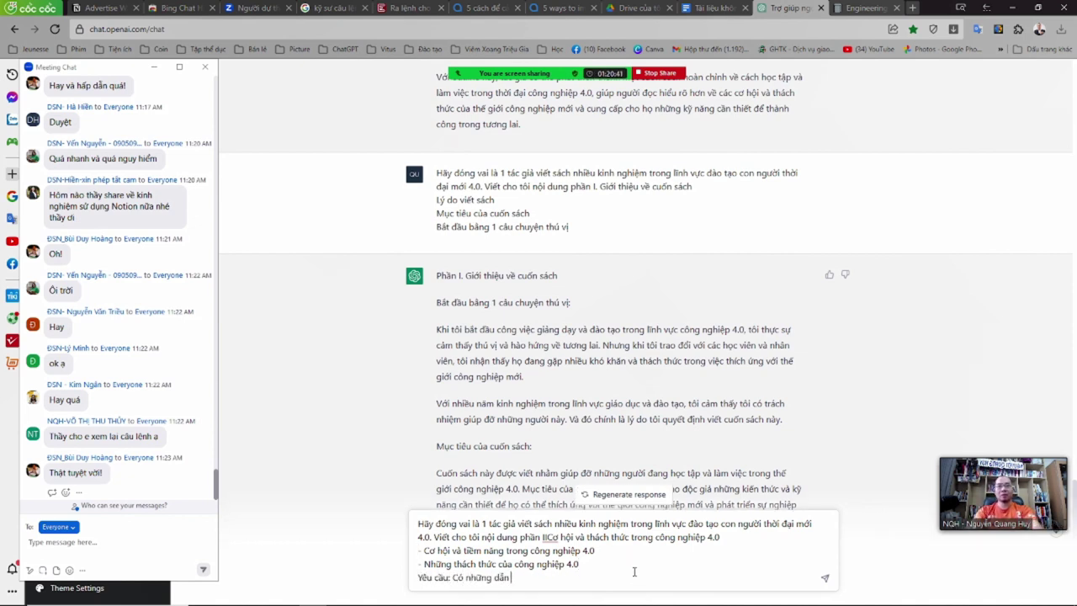
{"action": "type", "text": "gx daanx chuwnongj"}
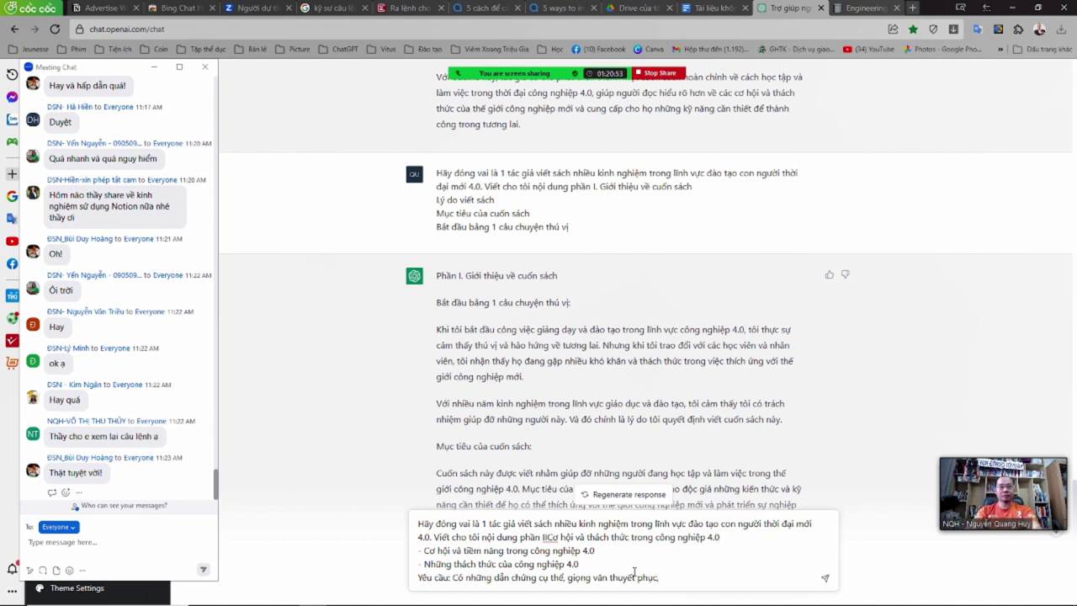
{"action": "type", "text": "aaps d"}
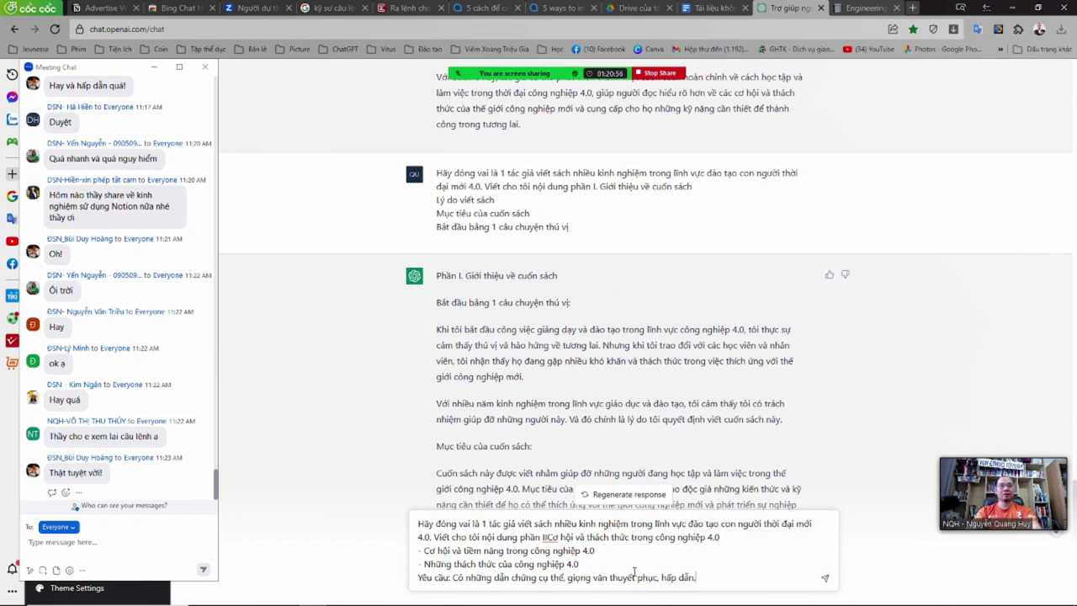
{"action": "type", "text": "ẫn."}
{"action": "key", "text": "Return"}
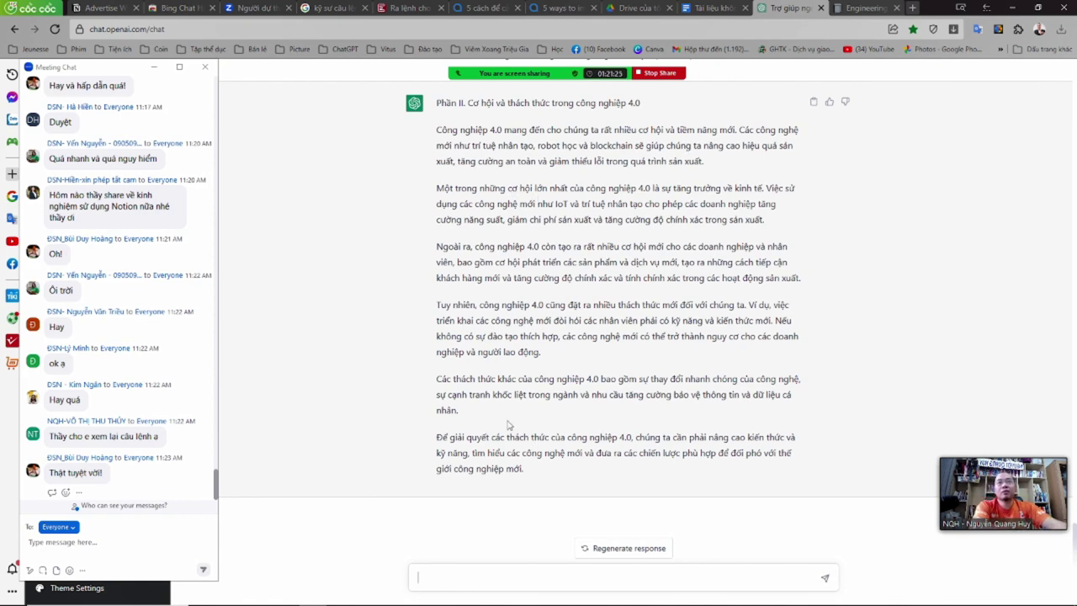
- Resend the Part II prompt with the added line 'Độ dài khoang 1000 từ.'
{"action": "scroll", "coordinate": [522, 420], "scroll_direction": "up", "scroll_amount": 3}
{"action": "left_click_drag", "start_coordinate": [436, 224], "coordinate": [734, 282]}
{"action": "key", "text": "ctrl+c"}
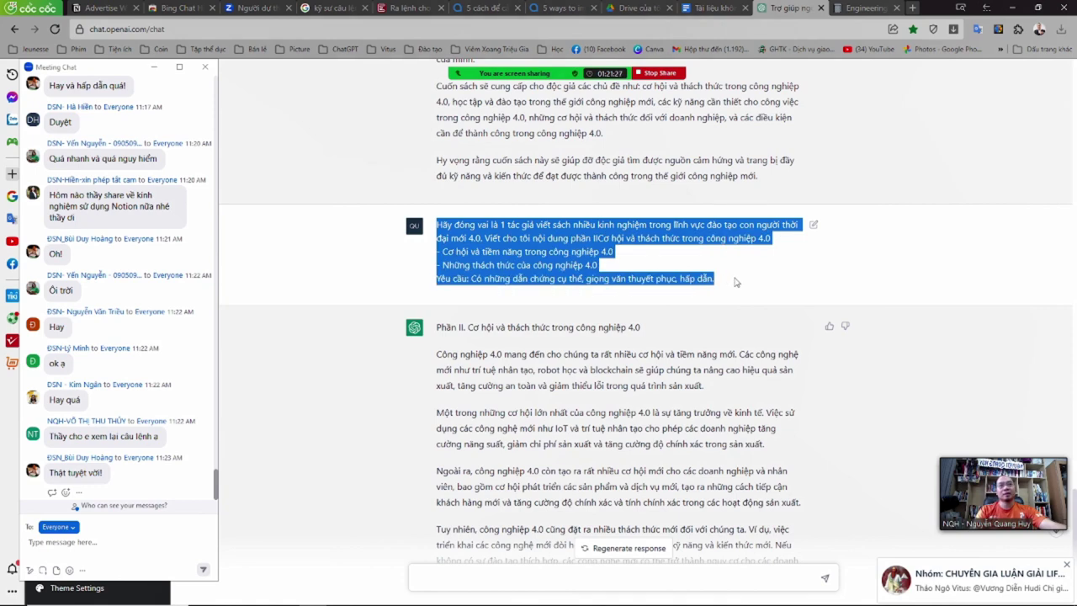
{"action": "scroll", "coordinate": [510, 505], "scroll_direction": "down", "scroll_amount": 3}
{"action": "left_click", "coordinate": [488, 578]}
{"action": "key", "text": "ctrl+v"}
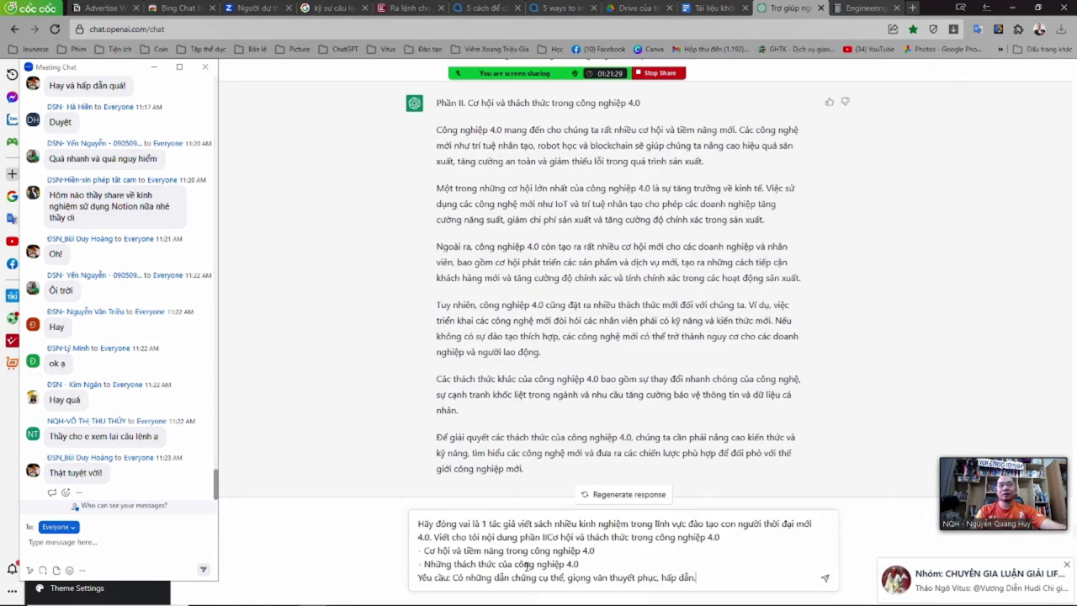
{"action": "key", "text": "shift+Return"}
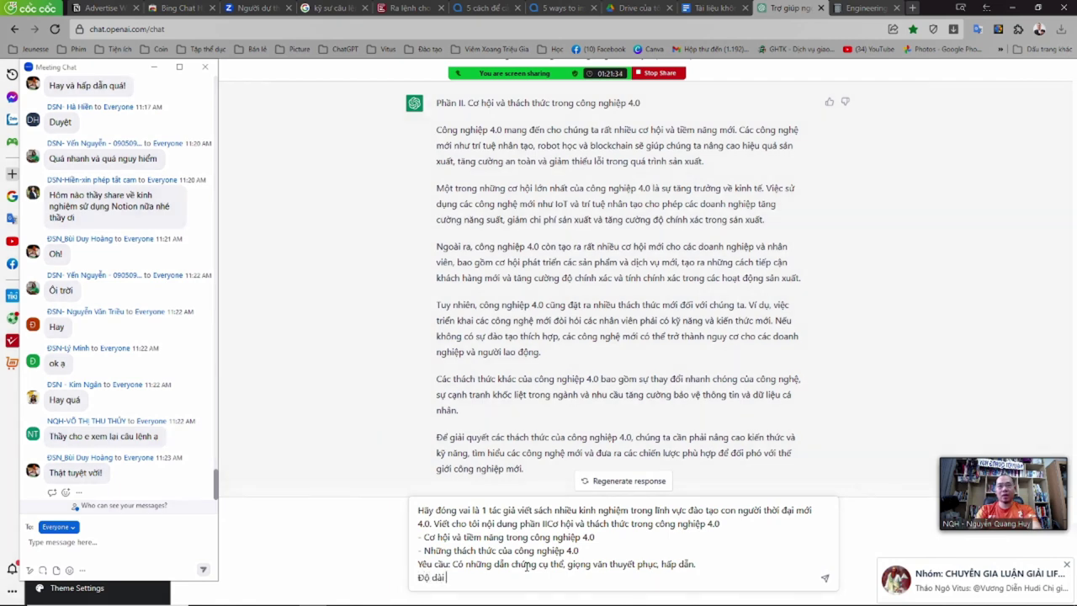
{"action": "type", "text": "Độ dài khoang "}
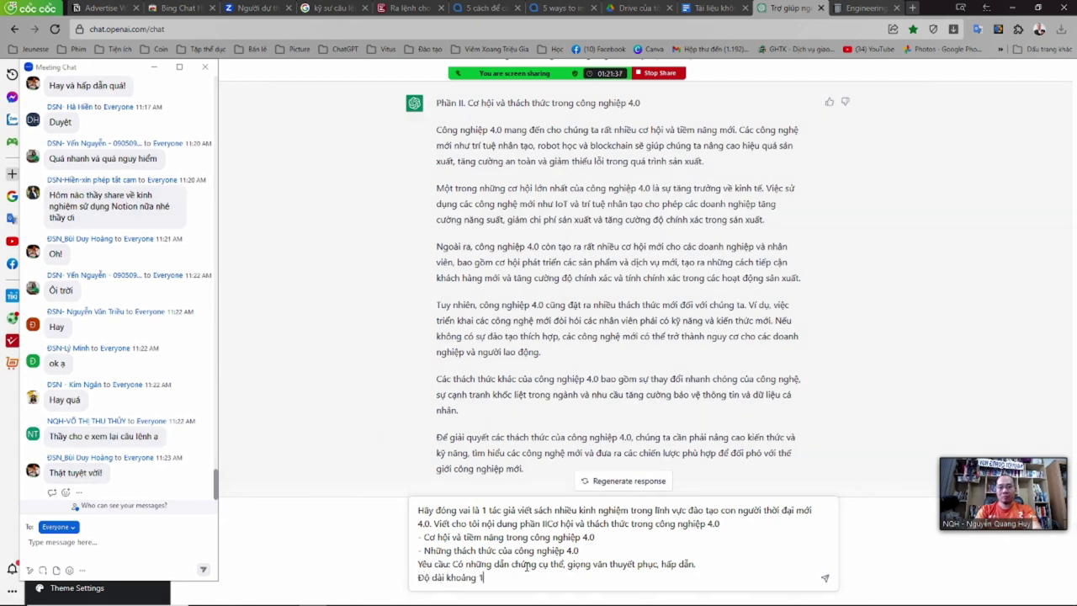
{"action": "type", "text": "1000 từ."}
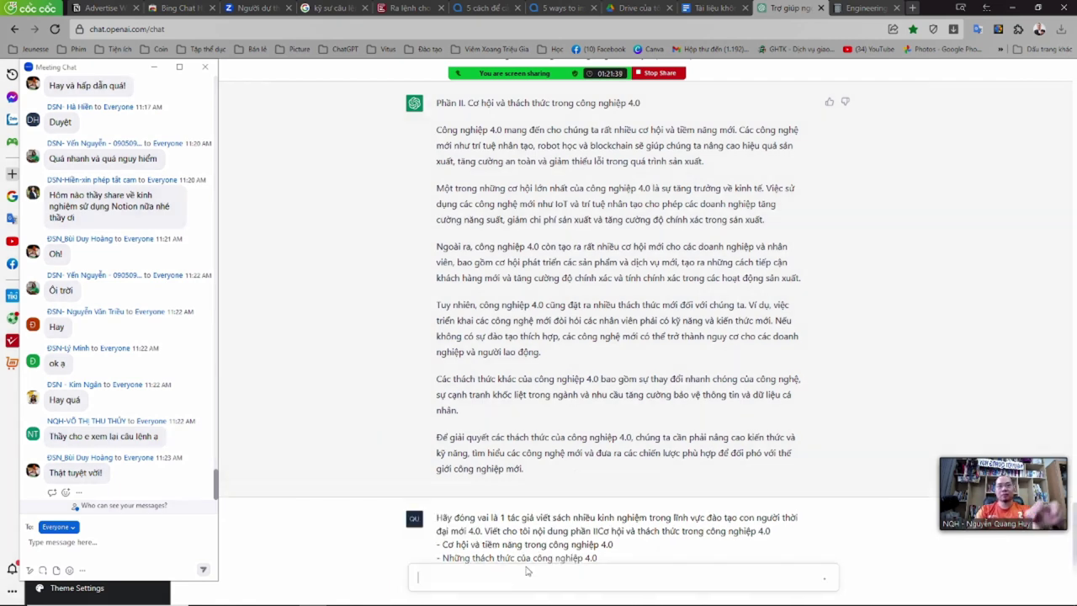
{"action": "key", "text": "Return"}
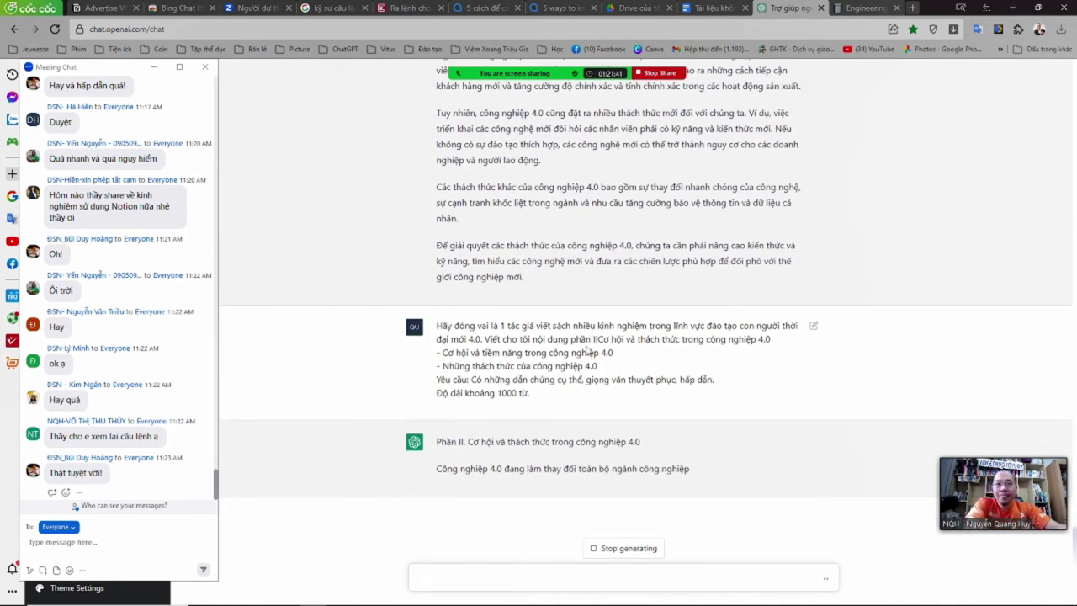
- Paste the earlier Part II reply into the blank Google Doc
{"action": "scroll", "coordinate": [600, 334], "scroll_direction": "up", "scroll_amount": 3}
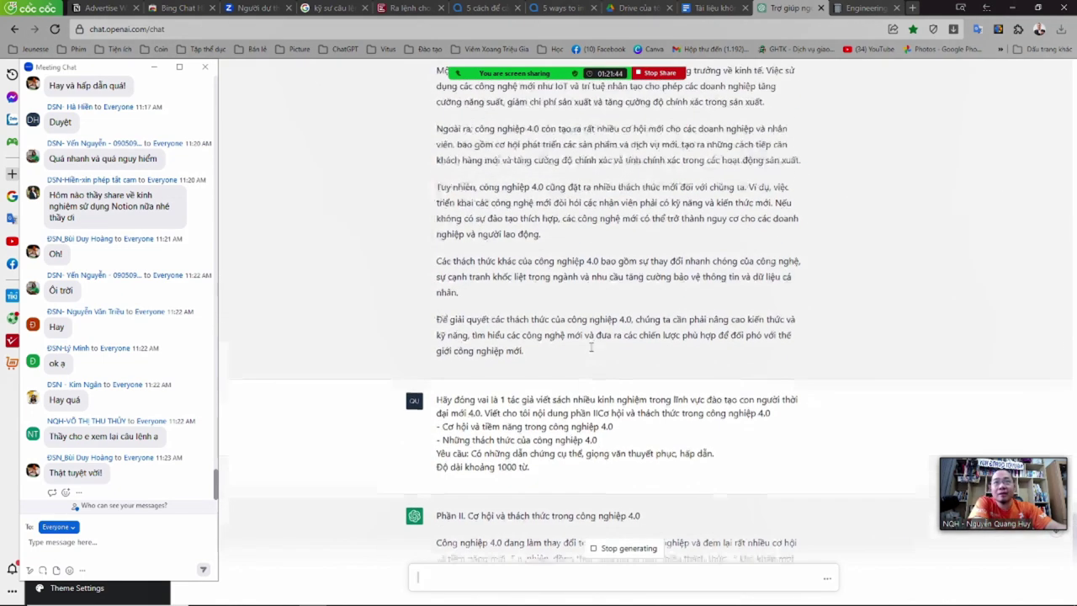
{"action": "left_click_drag", "start_coordinate": [441, 184], "coordinate": [561, 522]}
{"action": "key", "text": "ctrl+c"}
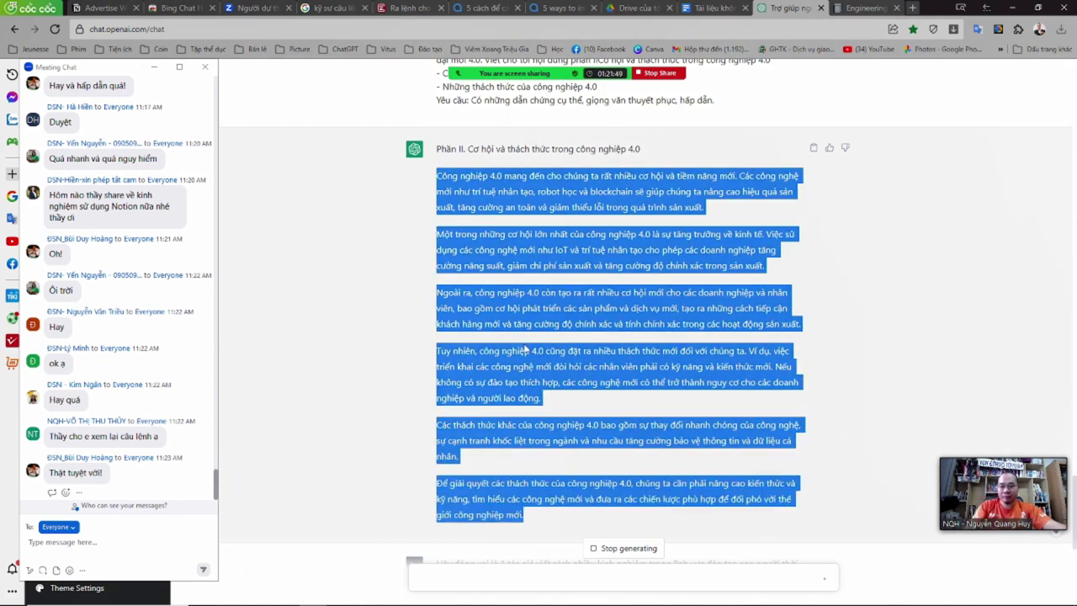
{"action": "left_click", "coordinate": [712, 7]}
{"action": "key", "text": "ctrl+v"}
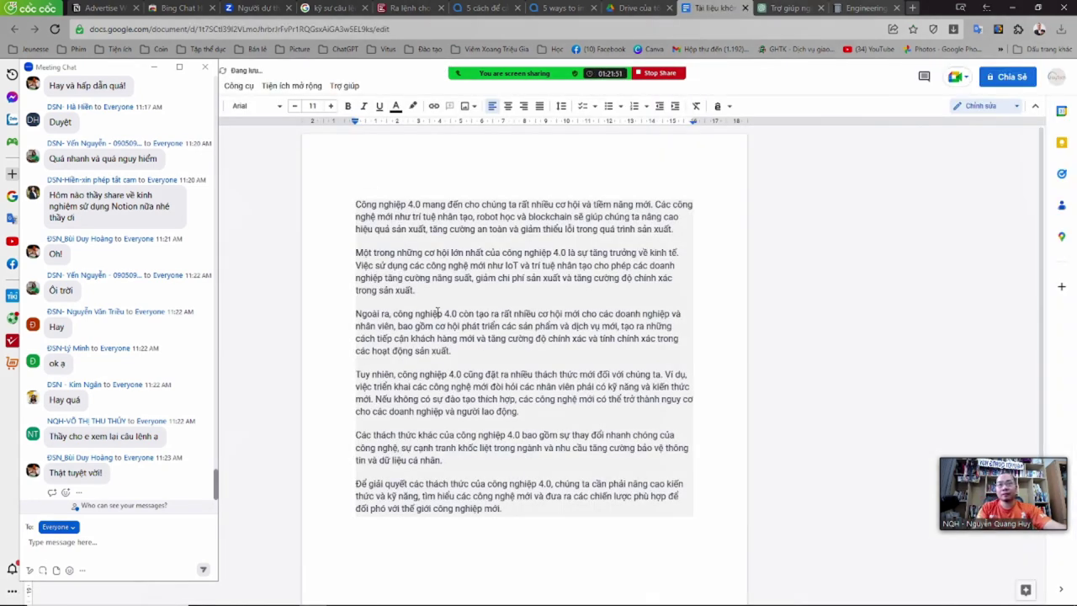
- Select the pasted Part II paragraphs and check their word count: 318 words
{"action": "left_click_drag", "start_coordinate": [520, 513], "coordinate": [350, 207]}
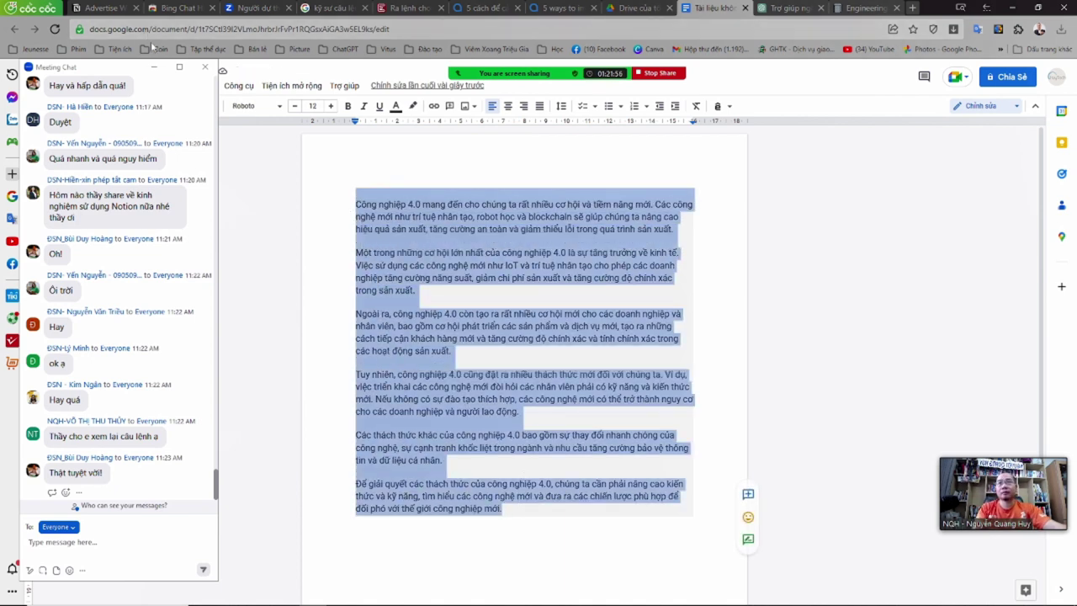
{"action": "left_click", "coordinate": [204, 67]}
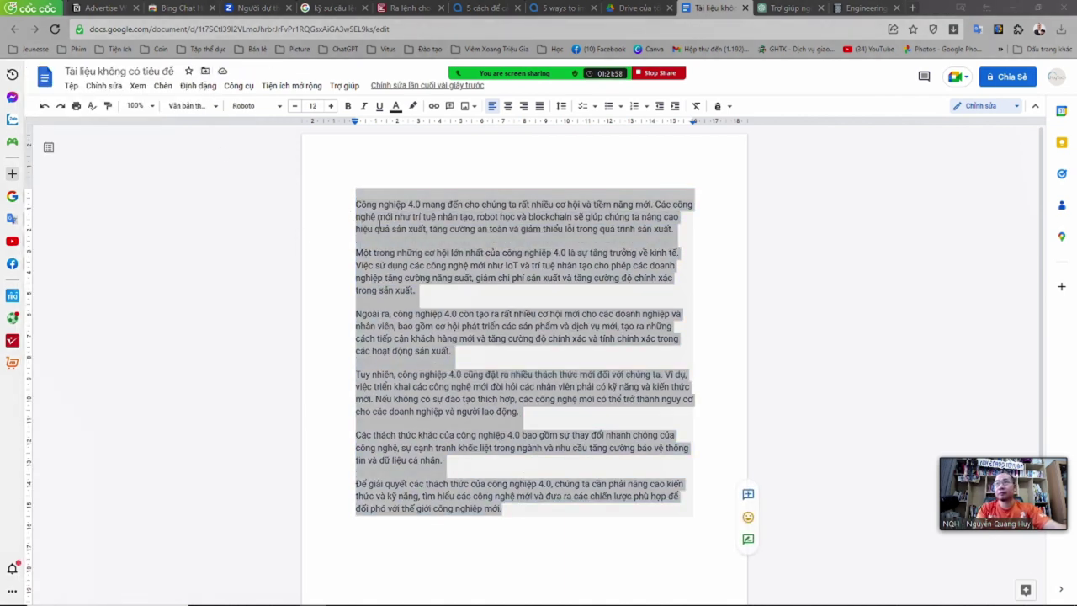
{"action": "right_click", "coordinate": [385, 223]}
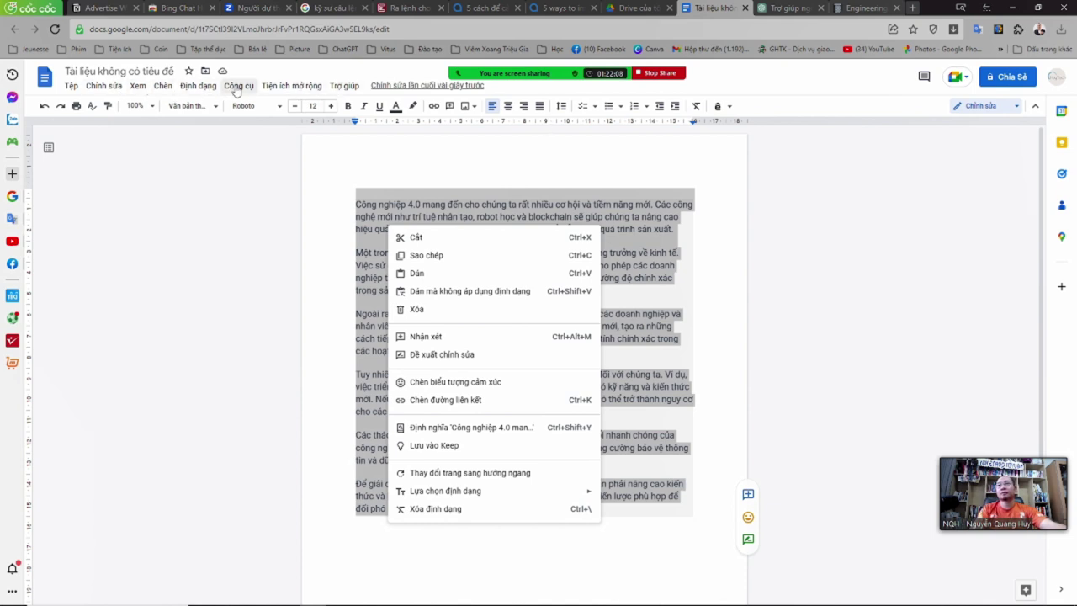
{"action": "left_click", "coordinate": [139, 86]}
{"action": "mouse_move", "coordinate": [240, 87]}
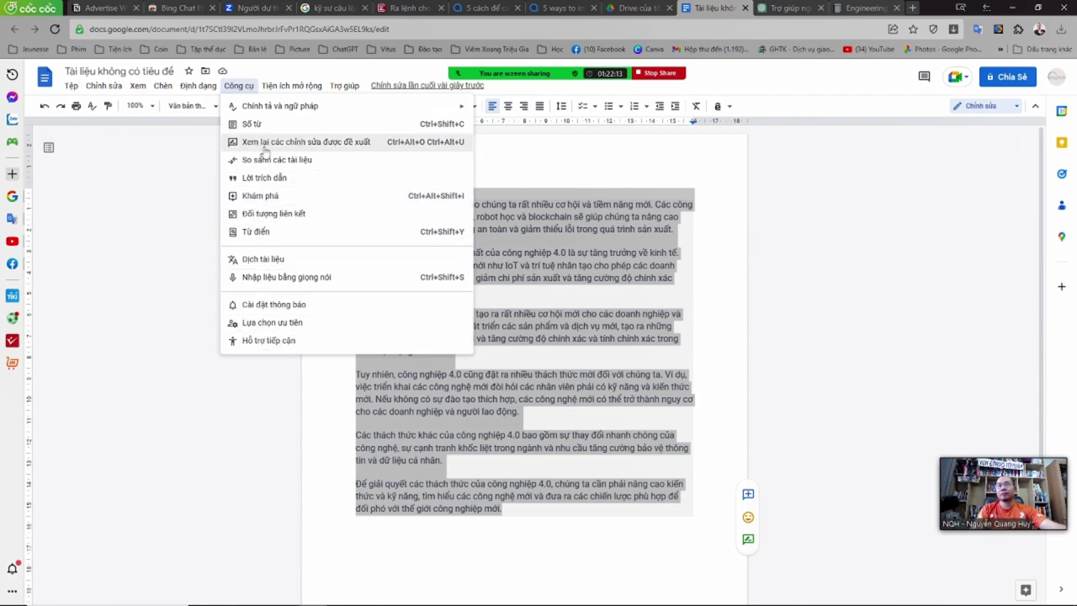
{"action": "left_click", "coordinate": [267, 124]}
{"action": "left_click_drag", "start_coordinate": [509, 206], "coordinate": [211, 208]}
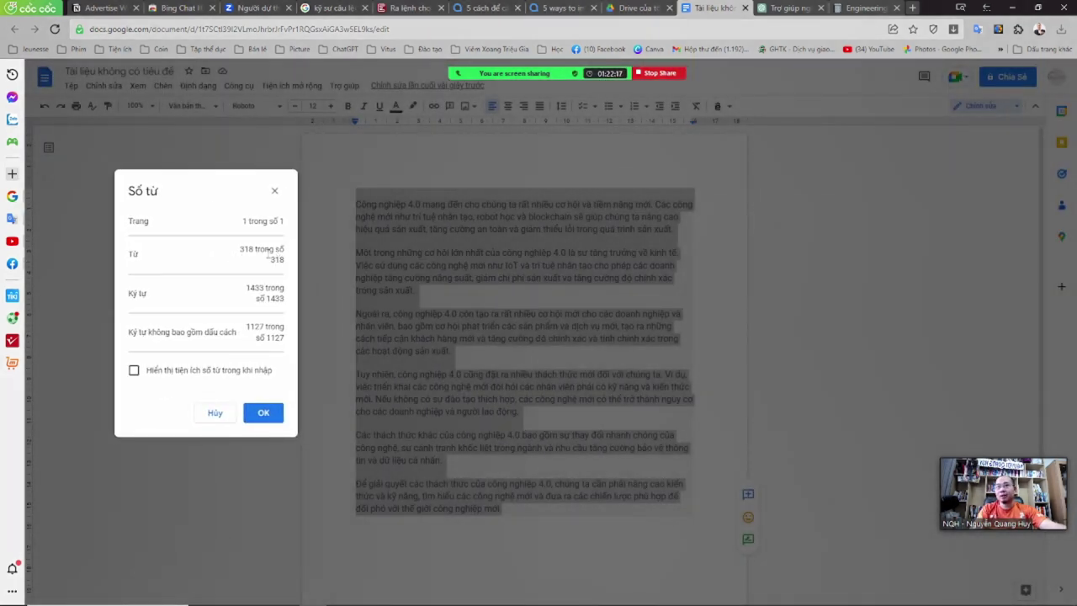
{"action": "left_click", "coordinate": [264, 416]}
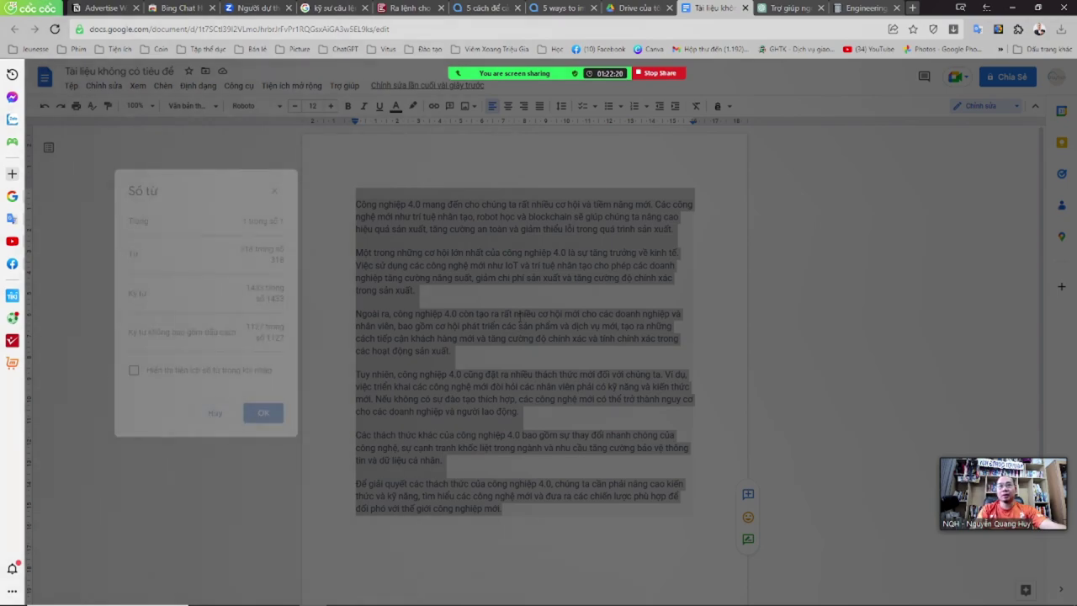
{"action": "left_click", "coordinate": [789, 7]}
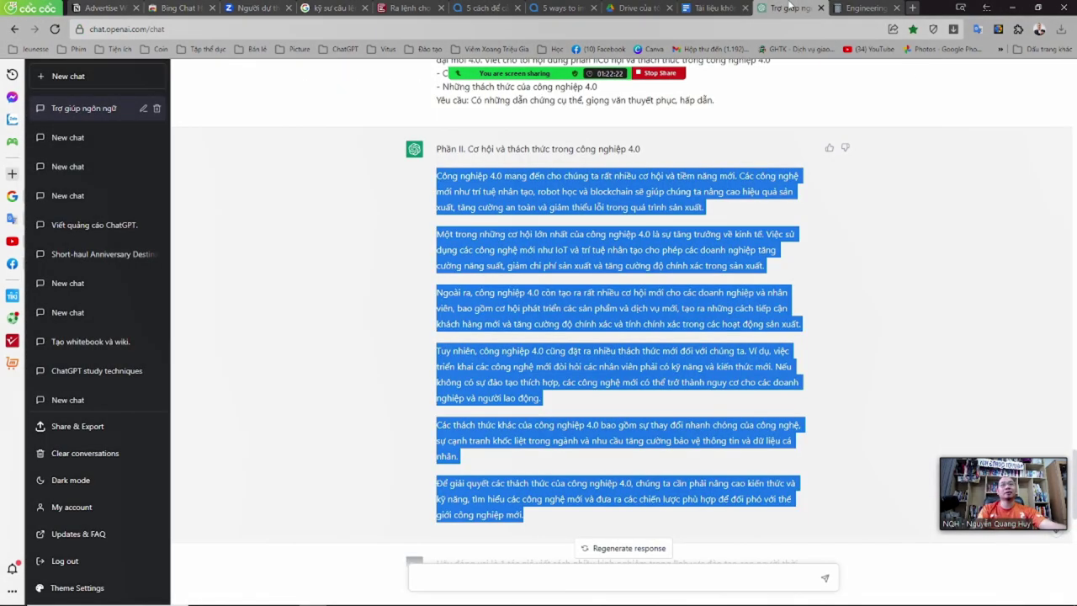
- Ask ChatGPT to continue the cut-off answer with 'tiếp tục từ đoạn cần đang dở'
{"action": "scroll", "coordinate": [625, 233], "scroll_direction": "down", "scroll_amount": 10}
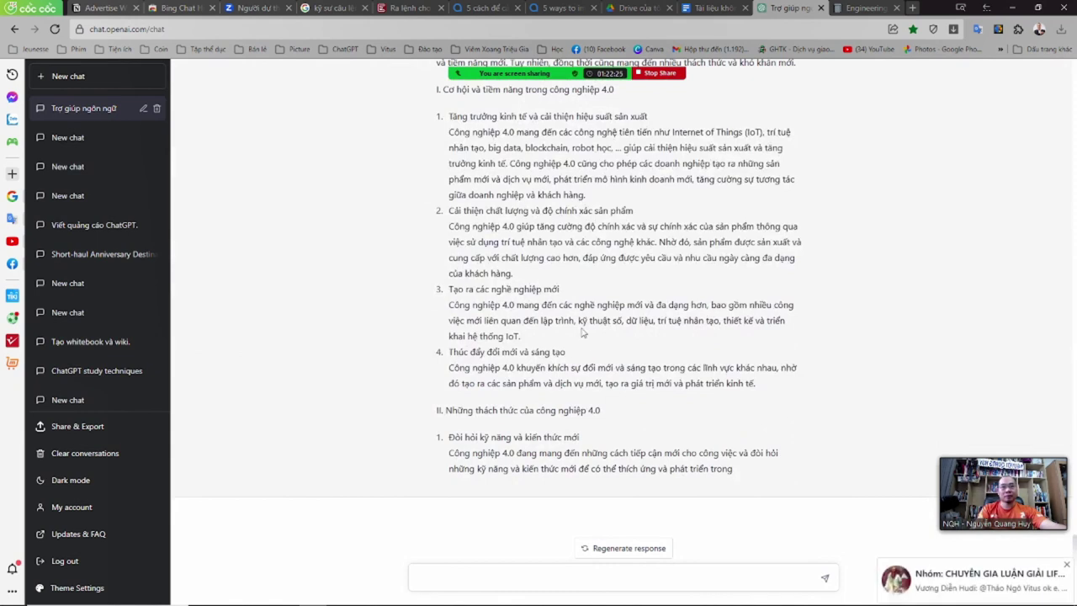
{"action": "left_click", "coordinate": [494, 573]}
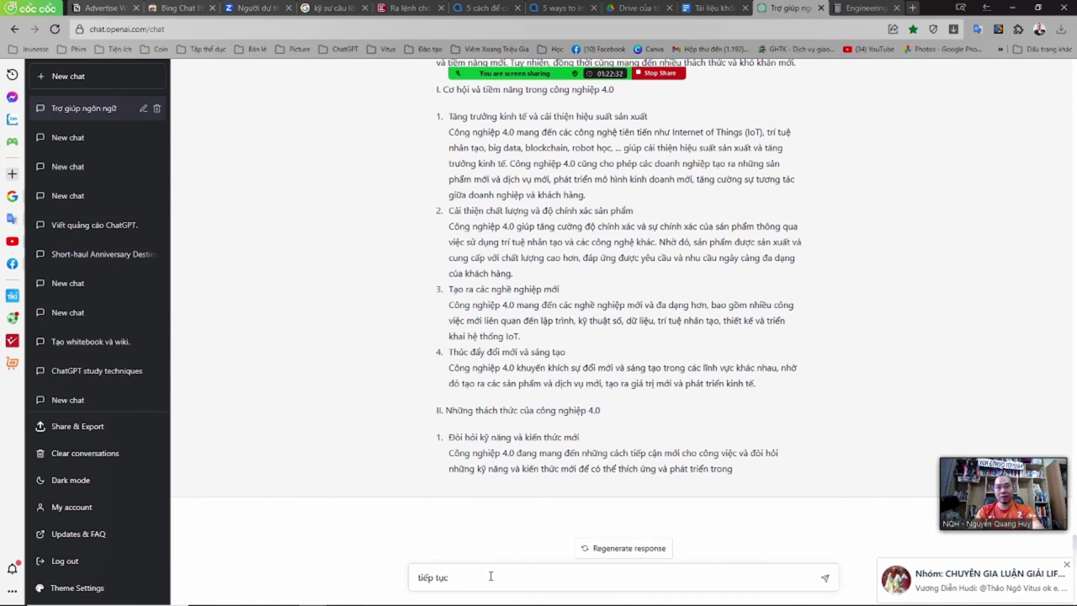
{"action": "type", "text": "tiếp tục từ đoạn "}
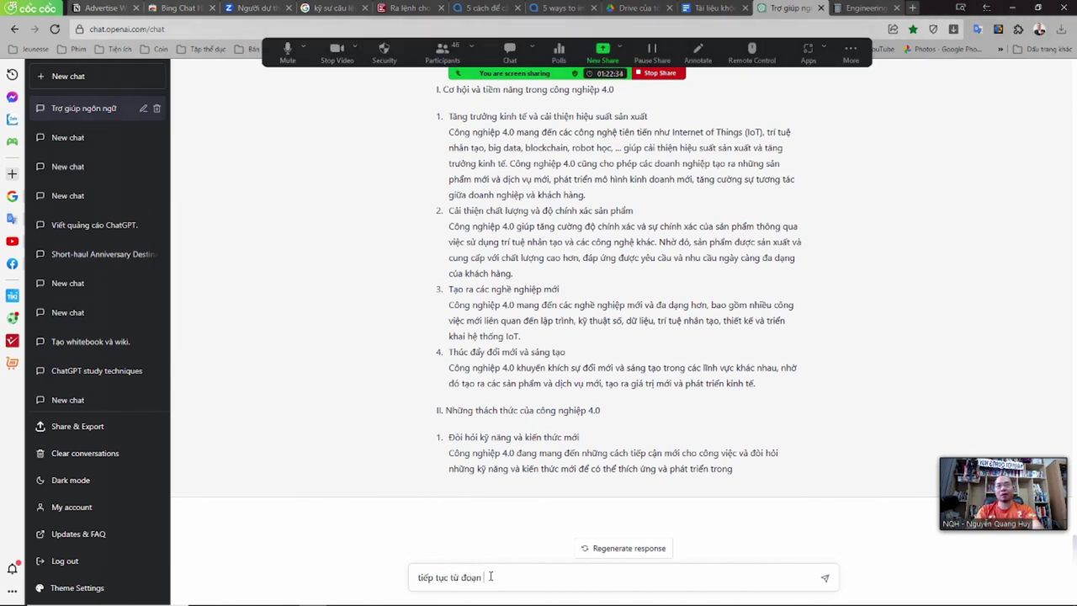
{"action": "type", "text": "cần đang dở"}
{"action": "key", "text": "Return"}
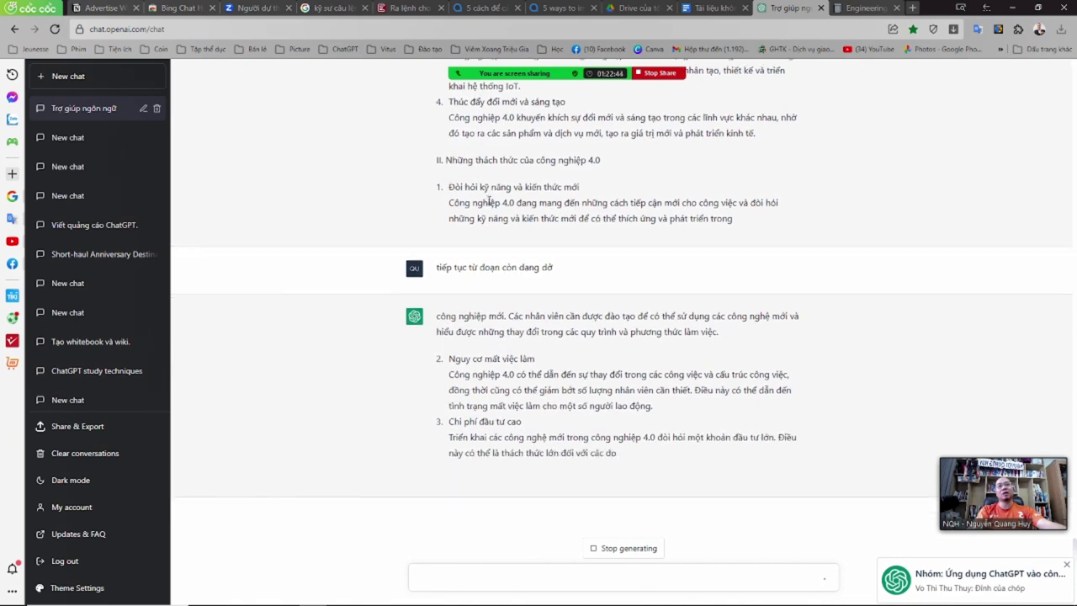
- Review the opening and first opportunity item of the Part II reply
{"action": "scroll", "coordinate": [535, 312], "scroll_direction": "up", "scroll_amount": 3}
{"action": "scroll", "coordinate": [536, 312], "scroll_direction": "up", "scroll_amount": 3}
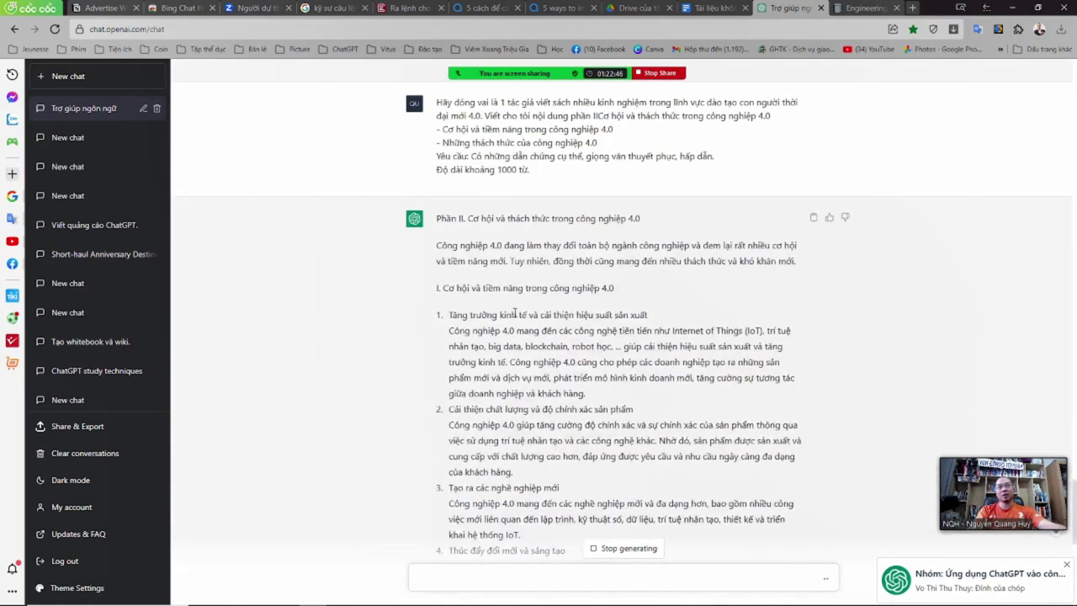
{"action": "scroll", "coordinate": [521, 291], "scroll_direction": "down", "scroll_amount": 2}
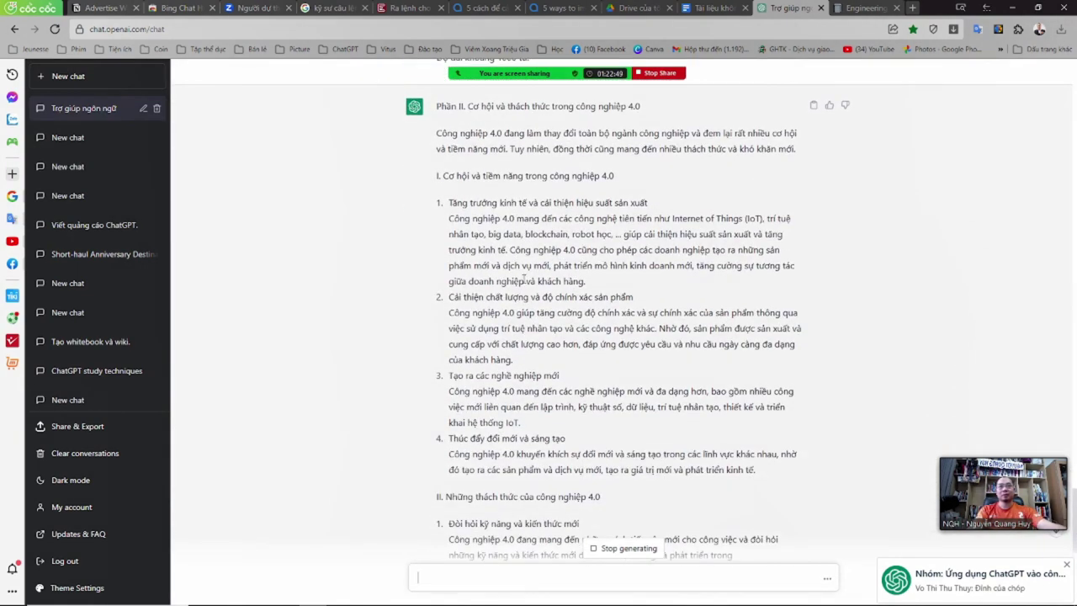
{"action": "scroll", "coordinate": [523, 282], "scroll_direction": "down", "scroll_amount": 6}
{"action": "scroll", "coordinate": [521, 286], "scroll_direction": "up", "scroll_amount": 5}
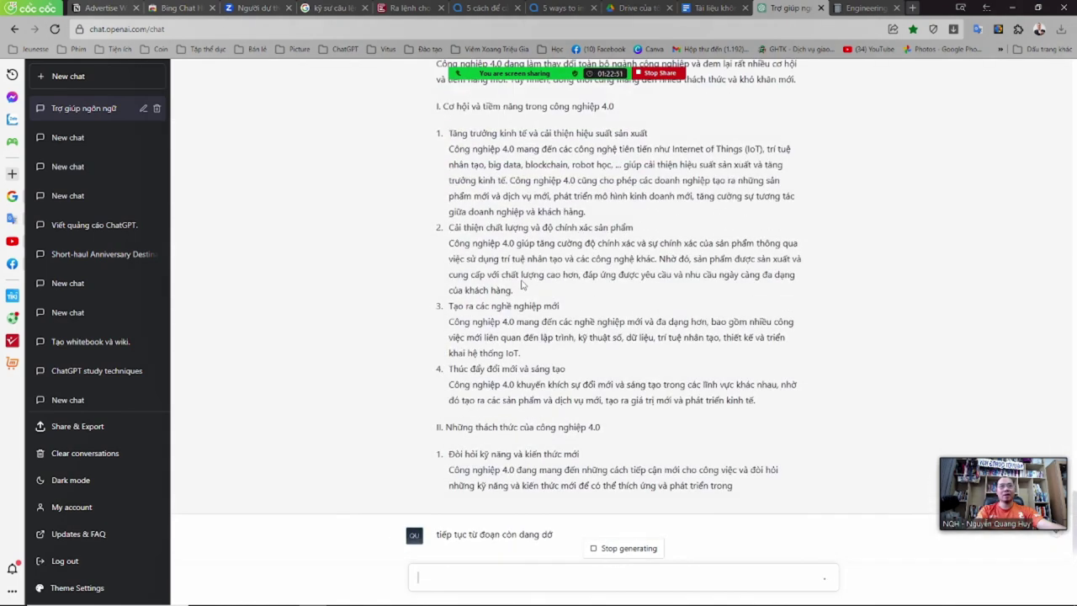
{"action": "scroll", "coordinate": [521, 286], "scroll_direction": "up", "scroll_amount": 2}
{"action": "scroll", "coordinate": [505, 227], "scroll_direction": "down", "scroll_amount": 1}
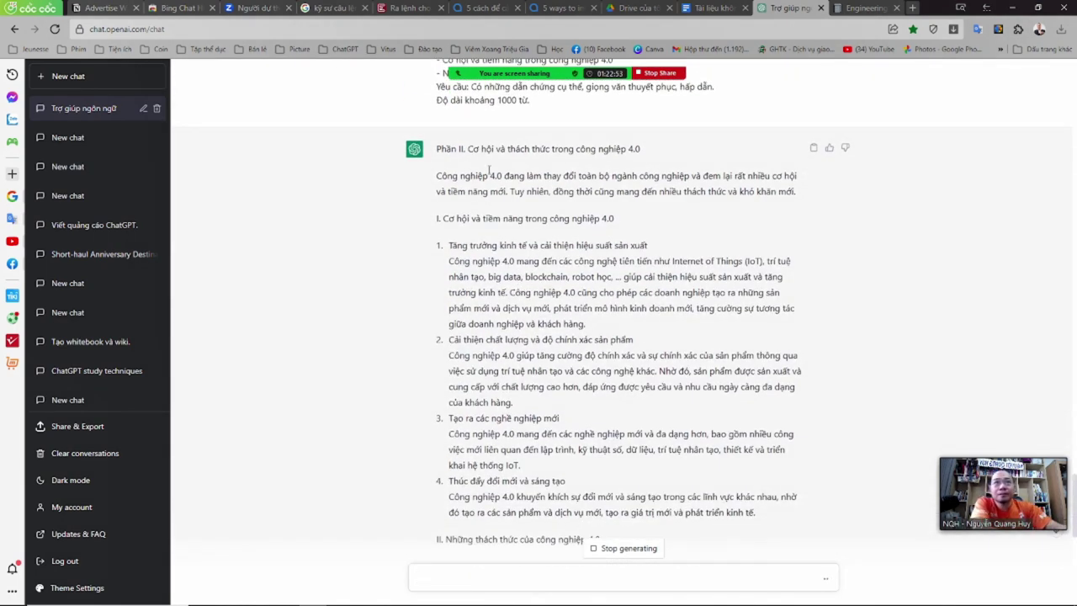
{"action": "left_click_drag", "start_coordinate": [488, 171], "coordinate": [595, 191]}
{"action": "left_click_drag", "start_coordinate": [443, 218], "coordinate": [544, 221]}
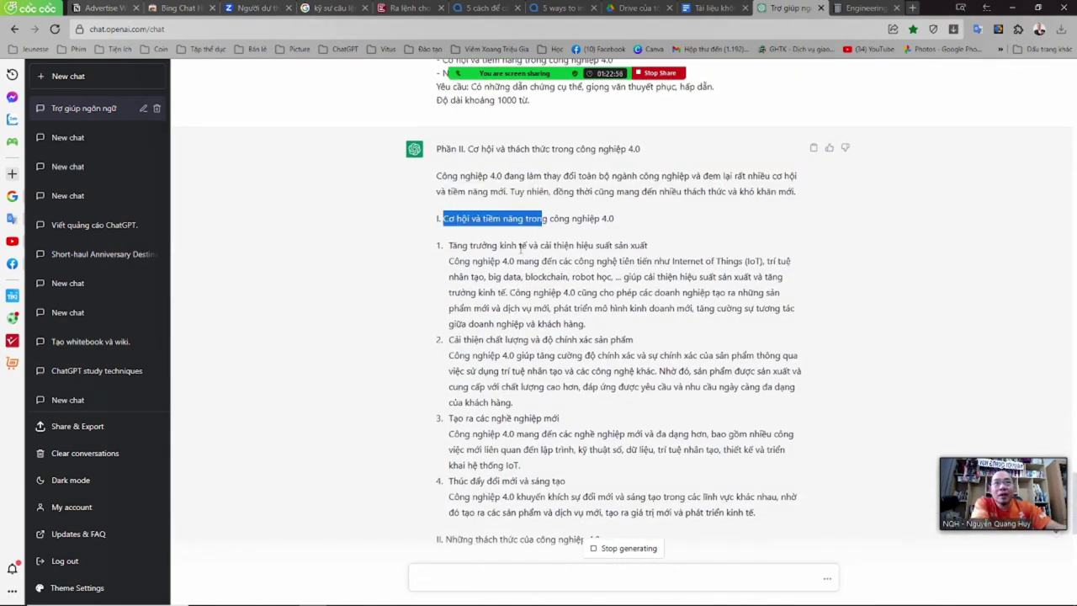
{"action": "left_click_drag", "start_coordinate": [472, 244], "coordinate": [631, 246]}
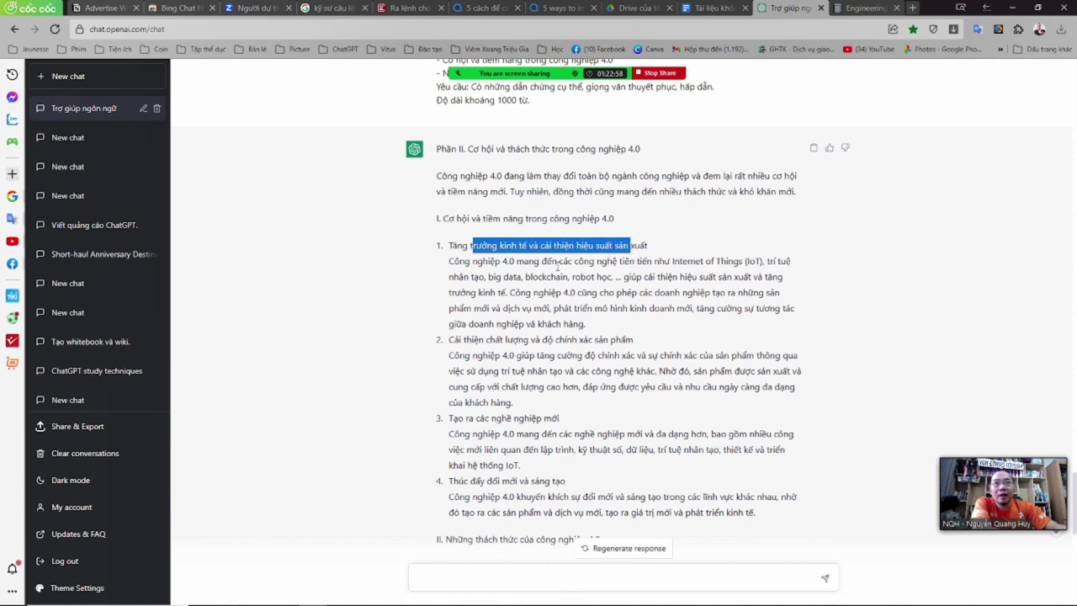
{"action": "left_click_drag", "start_coordinate": [501, 266], "coordinate": [659, 277]}
{"action": "left_click", "coordinate": [683, 293]}
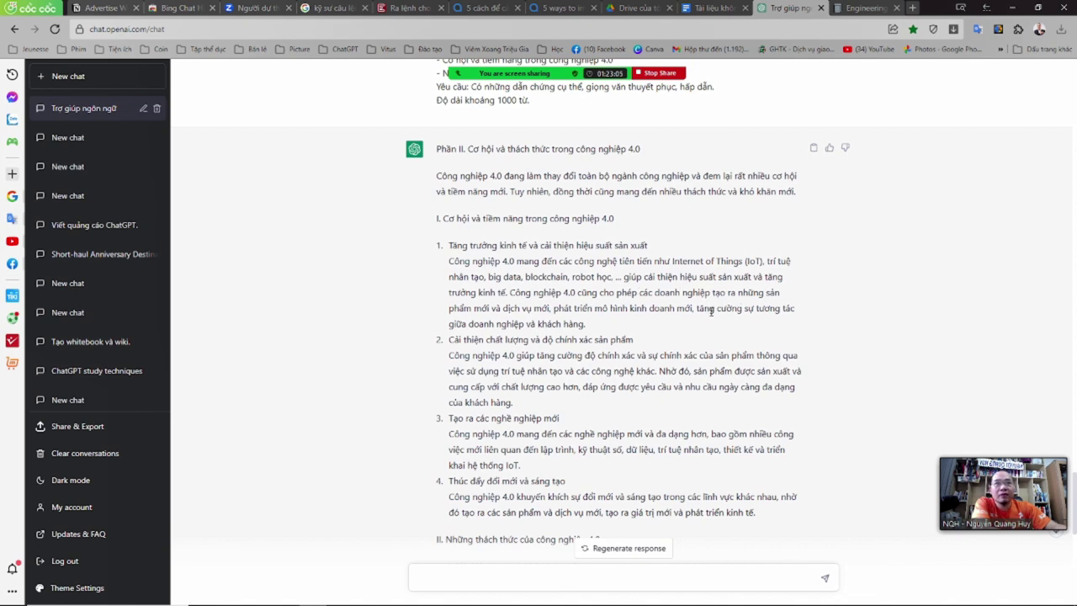
- Read through the continued challenges items 3–5 and the conclusion paragraph
{"action": "scroll", "coordinate": [532, 340], "scroll_direction": "down", "scroll_amount": 1}
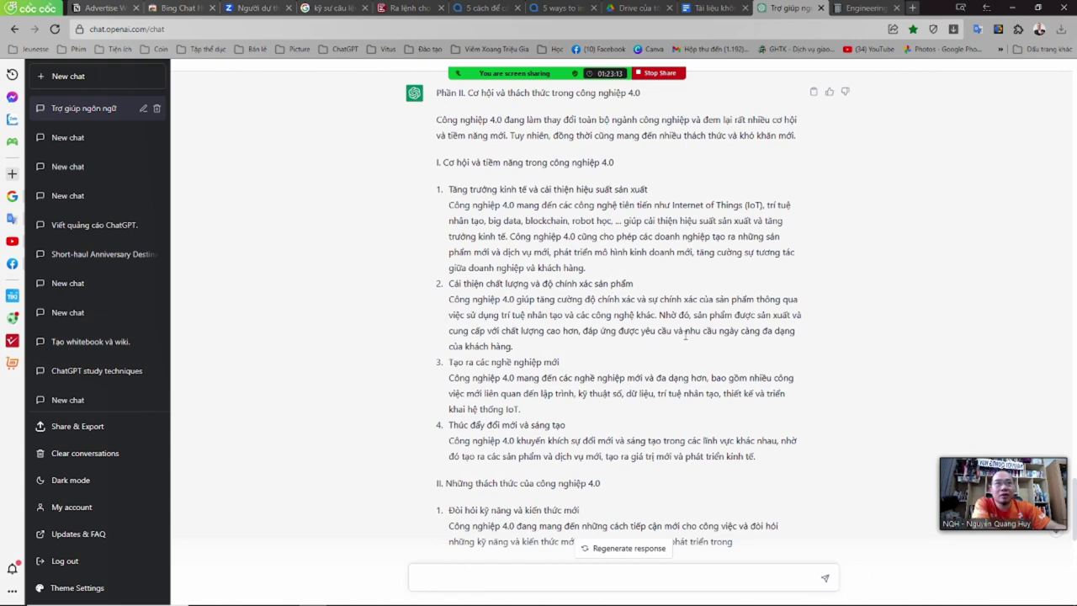
{"action": "scroll", "coordinate": [685, 334], "scroll_direction": "down", "scroll_amount": 2}
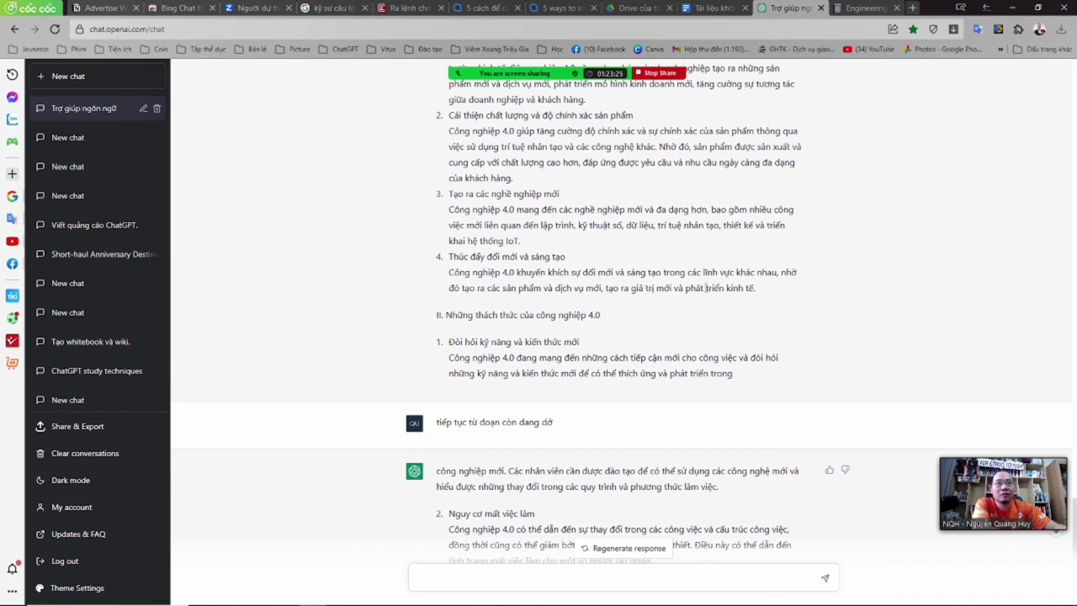
{"action": "scroll", "coordinate": [717, 323], "scroll_direction": "down", "scroll_amount": 2}
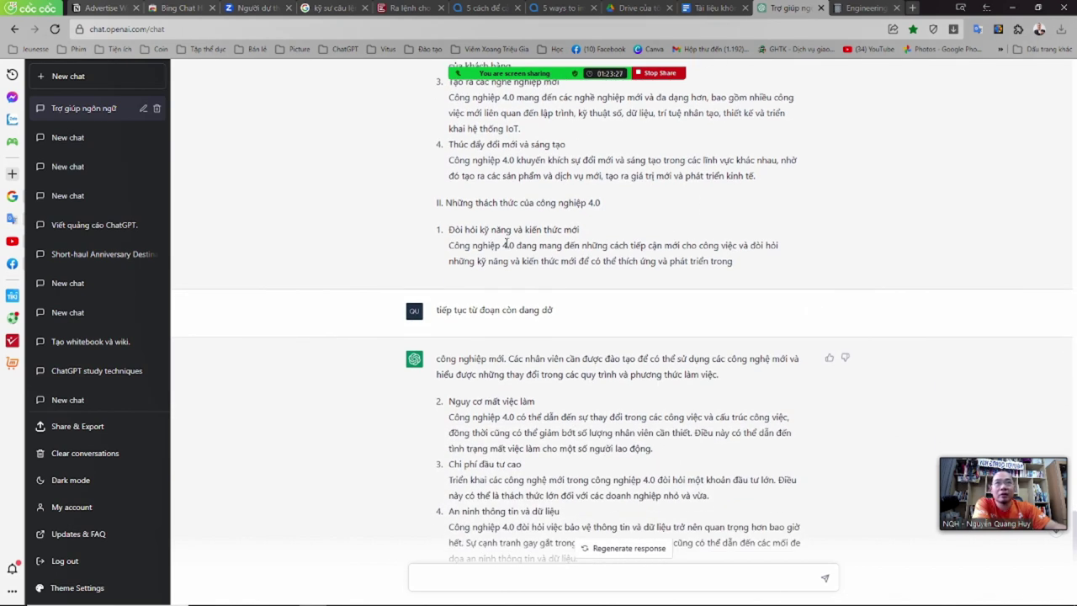
{"action": "scroll", "coordinate": [524, 277], "scroll_direction": "down", "scroll_amount": 2}
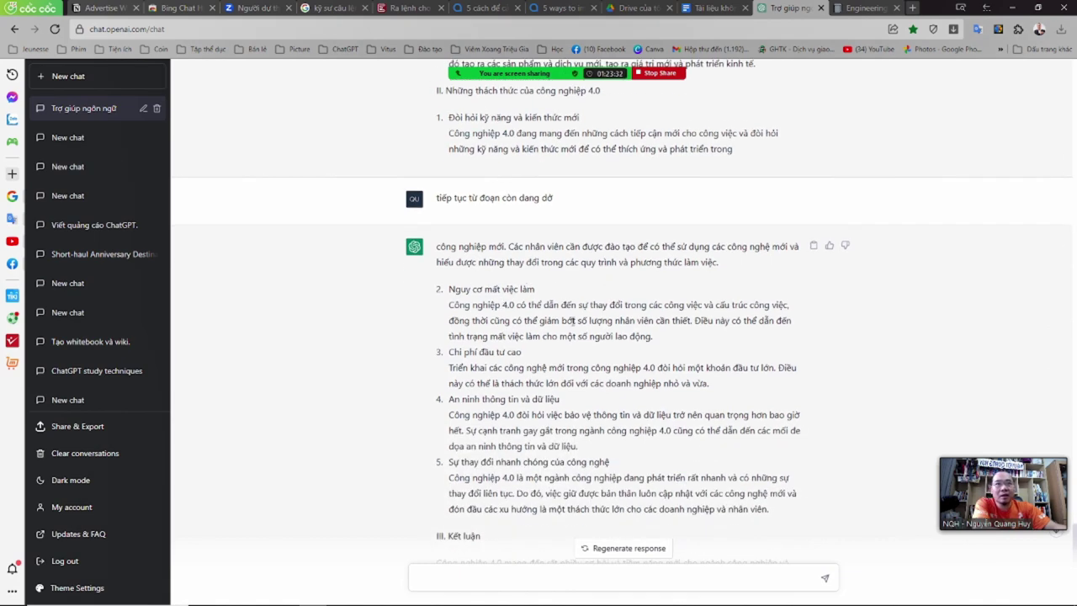
{"action": "left_click_drag", "start_coordinate": [557, 368], "coordinate": [620, 376]}
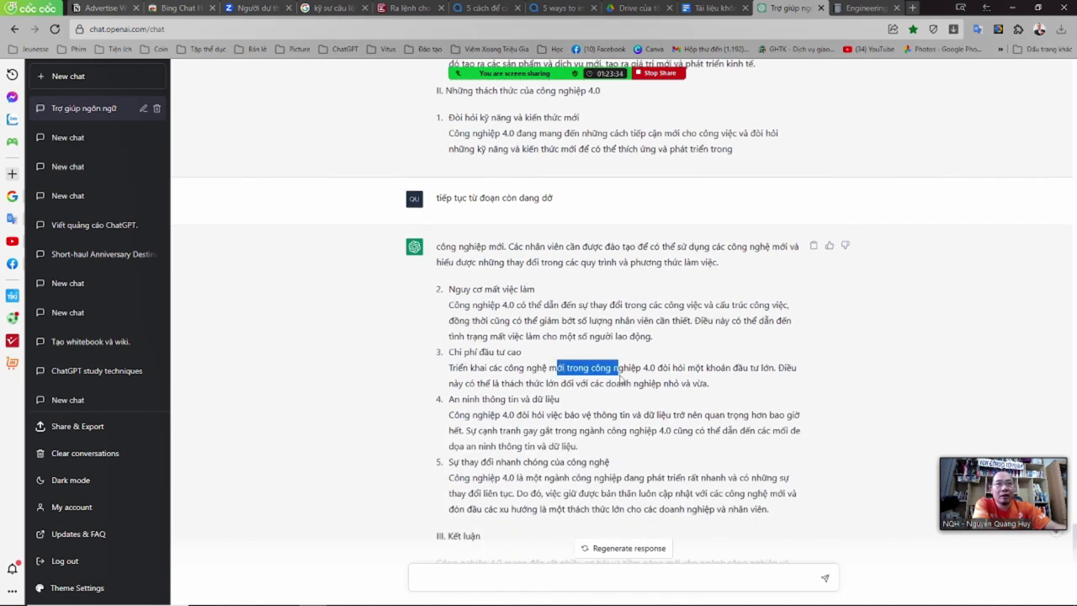
{"action": "left_click_drag", "start_coordinate": [476, 393], "coordinate": [577, 446]}
{"action": "scroll", "coordinate": [538, 378], "scroll_direction": "down", "scroll_amount": 2}
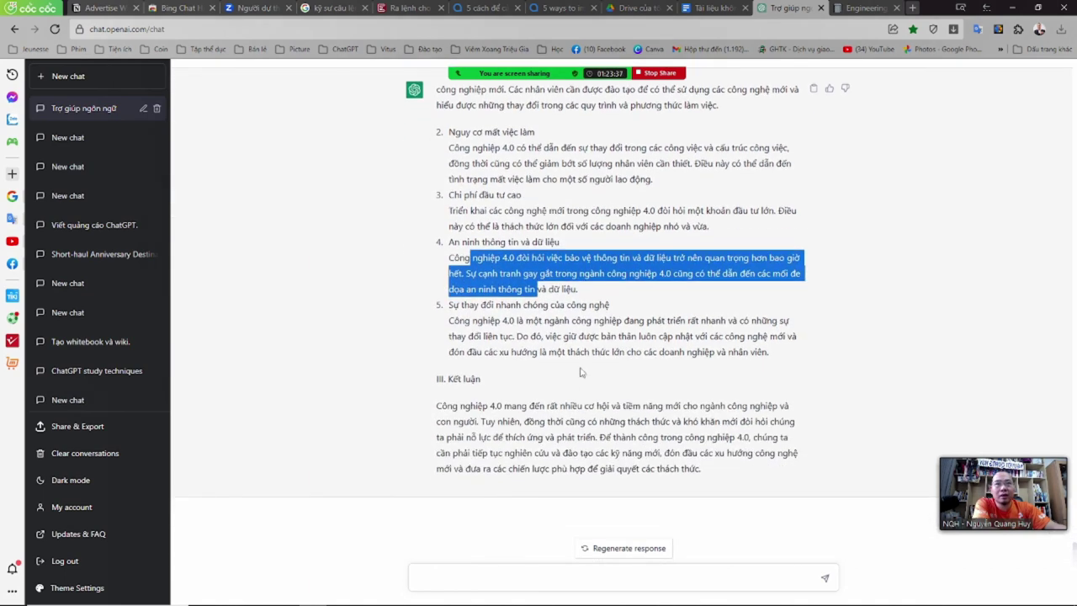
{"action": "left_click", "coordinate": [481, 307]}
{"action": "left_click_drag", "start_coordinate": [459, 305], "coordinate": [587, 310]}
{"action": "left_click_drag", "start_coordinate": [497, 320], "coordinate": [626, 351]}
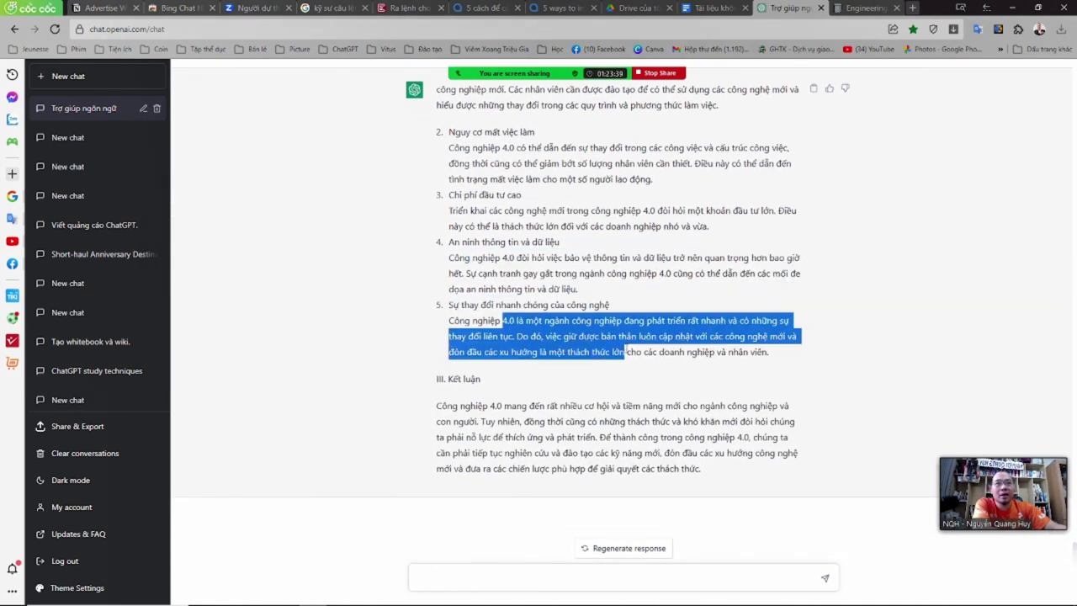
{"action": "left_click", "coordinate": [627, 351]}
{"action": "left_click_drag", "start_coordinate": [459, 407], "coordinate": [598, 467]}
{"action": "left_click", "coordinate": [598, 468]}
{"action": "scroll", "coordinate": [658, 465], "scroll_direction": "up", "scroll_amount": 20}
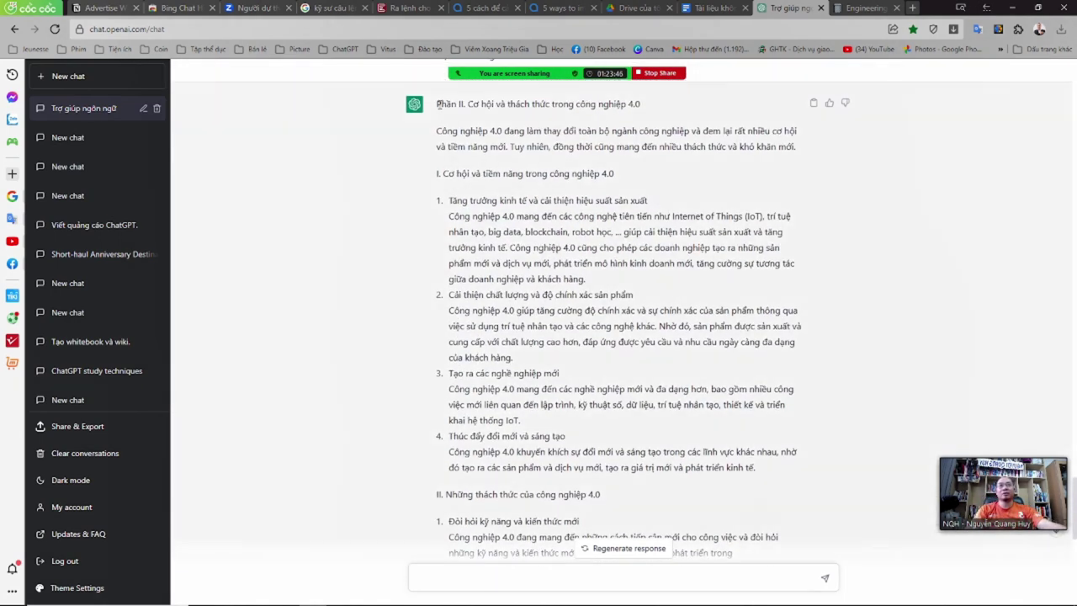
- Copy the Part II section starting from its 'Phần II' title
{"action": "left_click_drag", "start_coordinate": [438, 104], "coordinate": [767, 388]}
{"action": "key", "text": "ctrl+c"}
{"action": "scroll", "coordinate": [586, 279], "scroll_direction": "down", "scroll_amount": 2}
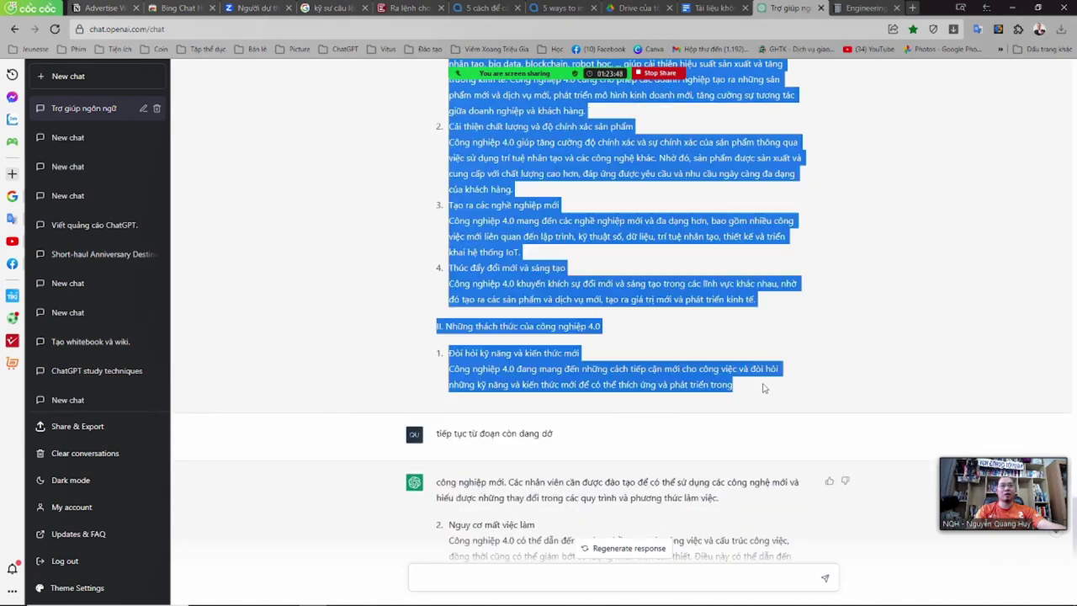
{"action": "left_click", "coordinate": [835, 7]}
- Paste the Part II text below the old 'II. Cơ hội và thách thức trong công nghiệp 4.0' line and delete it
{"action": "scroll", "coordinate": [611, 253], "scroll_direction": "down", "scroll_amount": 1}
{"action": "left_click", "coordinate": [611, 226]}
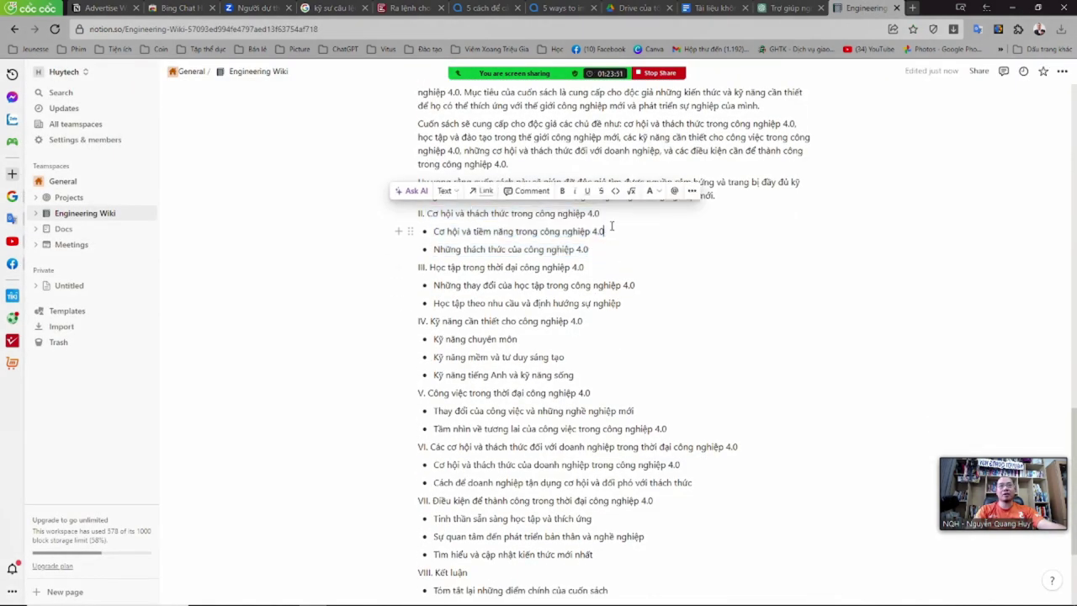
{"action": "left_click", "coordinate": [614, 214]}
{"action": "key", "text": "Return"}
{"action": "key", "text": "ctrl+v"}
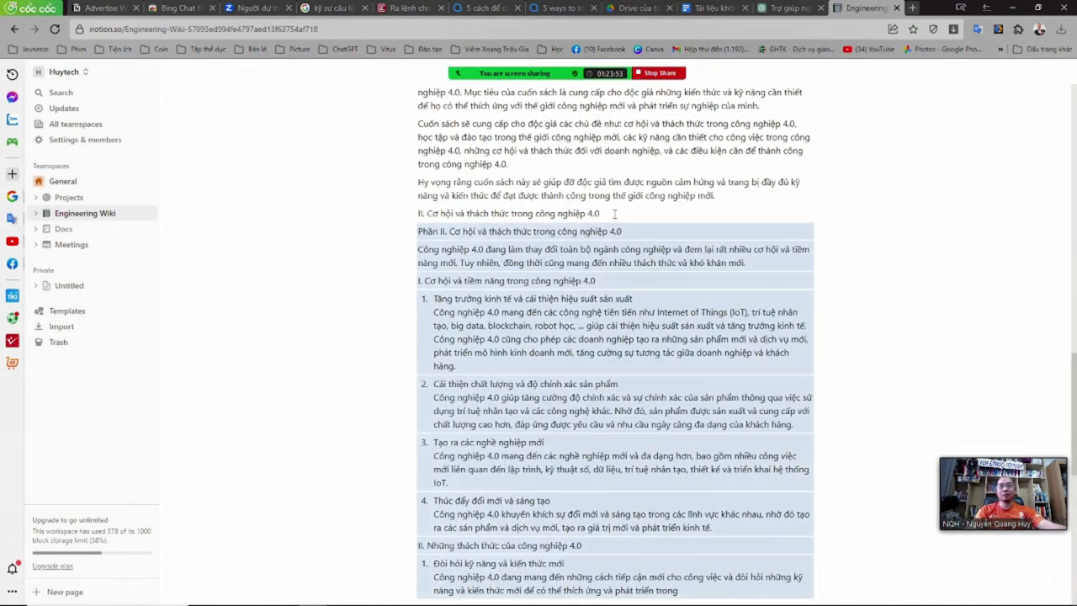
{"action": "left_click_drag", "start_coordinate": [623, 213], "coordinate": [397, 209]}
{"action": "key", "text": "BackSpace"}
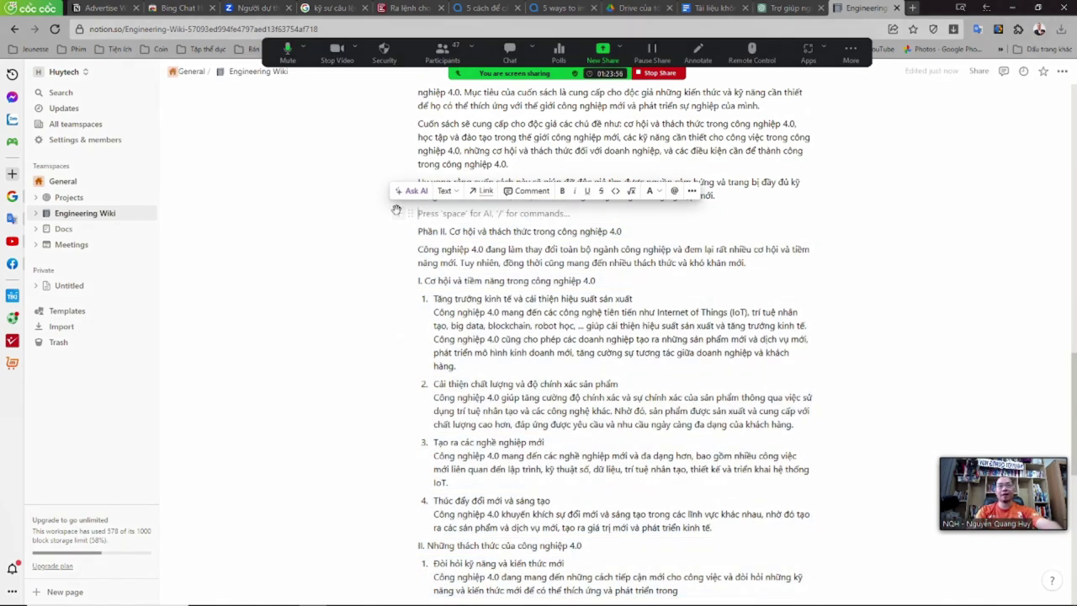
{"action": "left_click_drag", "start_coordinate": [641, 231], "coordinate": [413, 231]}
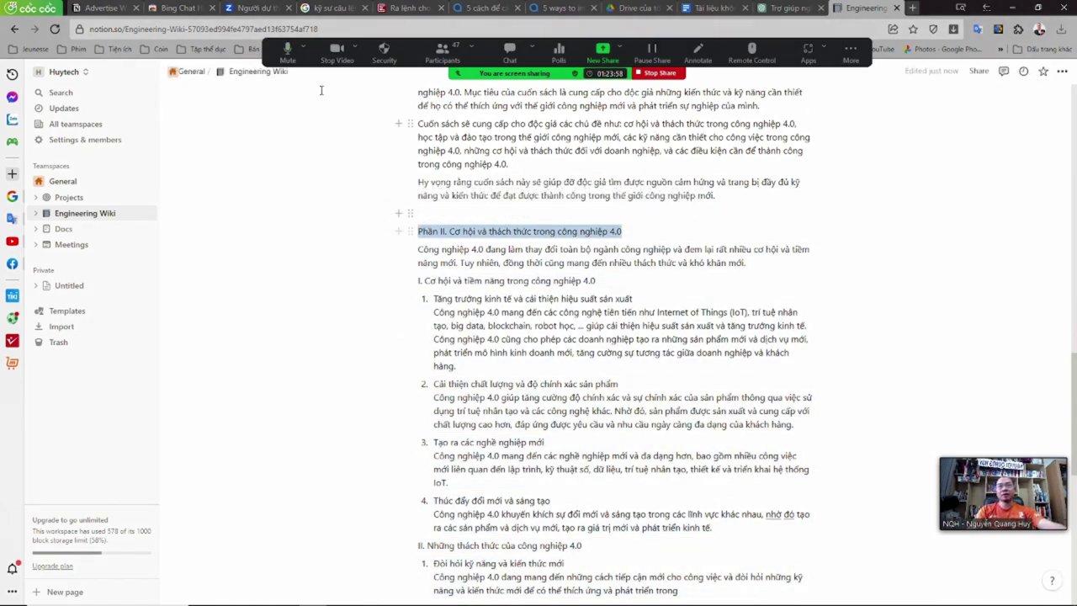
{"action": "left_click", "coordinate": [851, 52]}
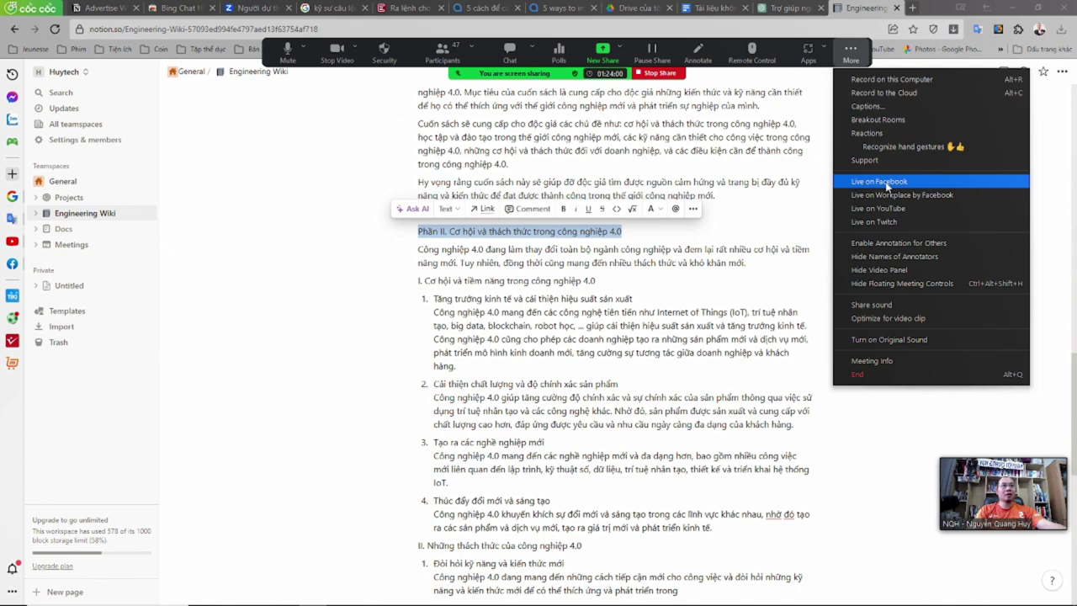
{"action": "left_click", "coordinate": [900, 283]}
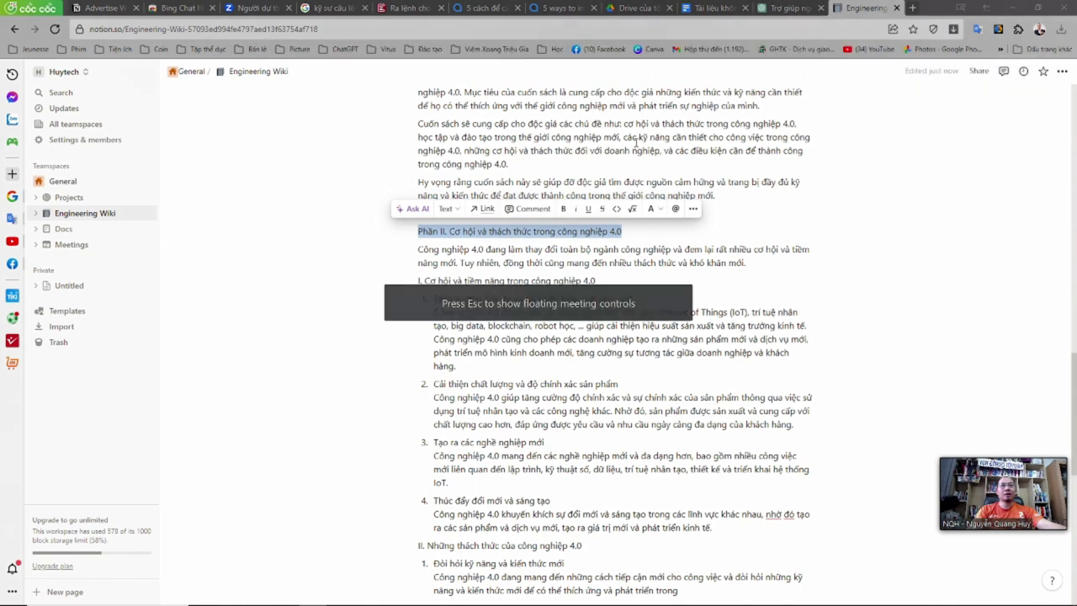
- Make the 'Phần II' title a Heading 1 and 'I. Cơ hội và tiềm năng trong công nghiệp 4.0' a Heading 2
{"action": "left_click", "coordinate": [450, 210]}
{"action": "left_click", "coordinate": [446, 271]}
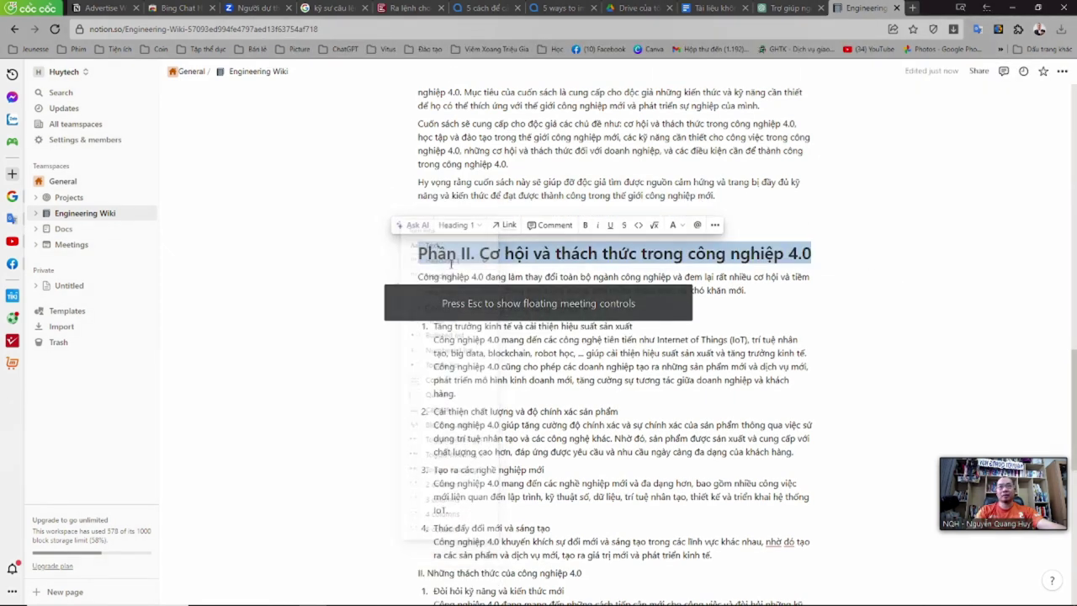
{"action": "left_click", "coordinate": [721, 328]}
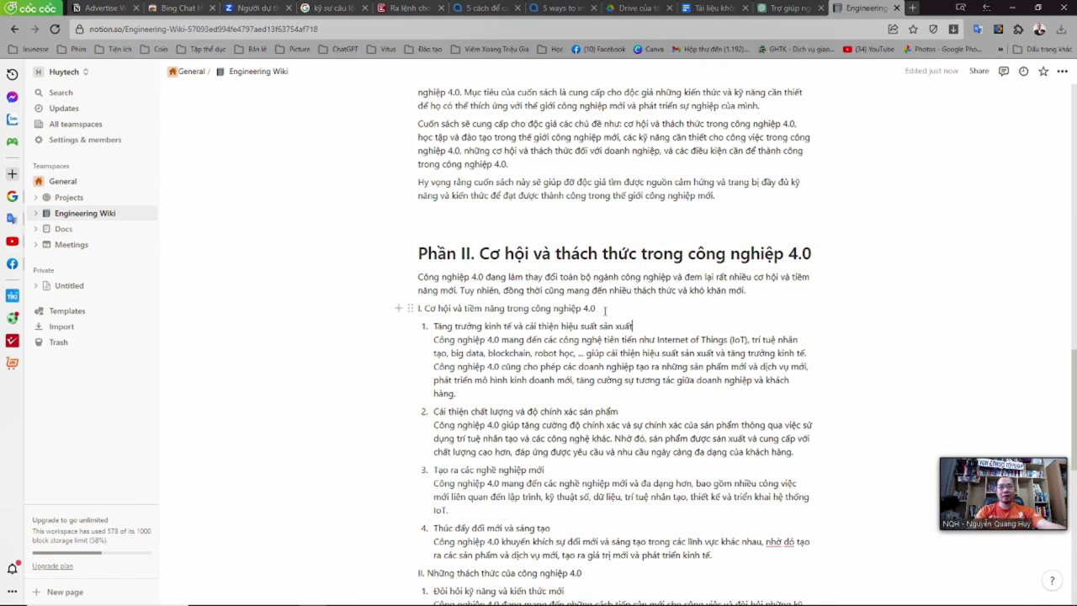
{"action": "left_click_drag", "start_coordinate": [605, 310], "coordinate": [415, 309]}
{"action": "left_click", "coordinate": [459, 286]}
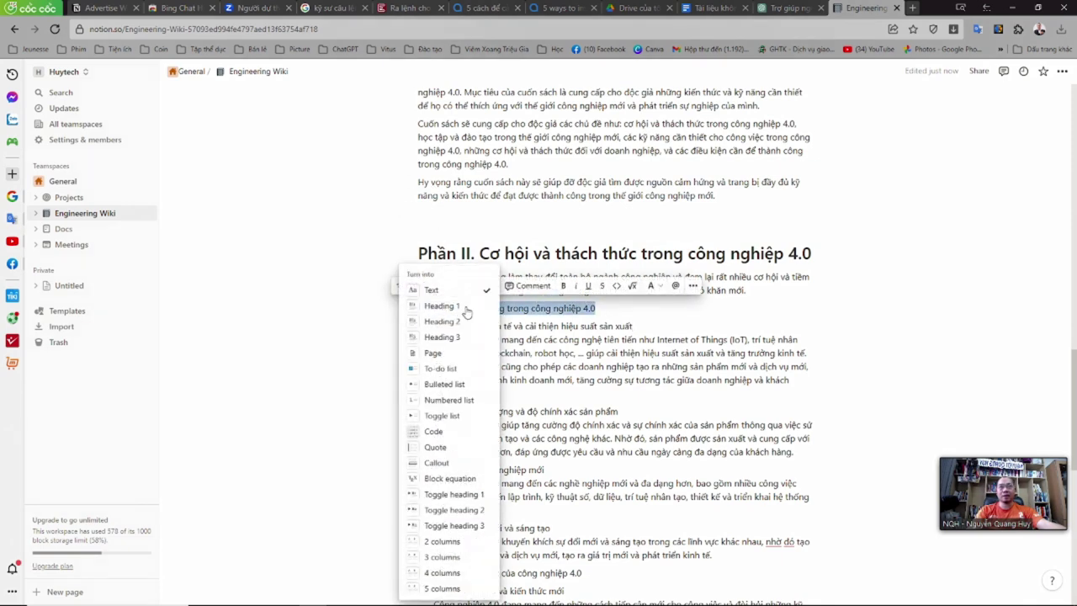
{"action": "left_click", "coordinate": [444, 321]}
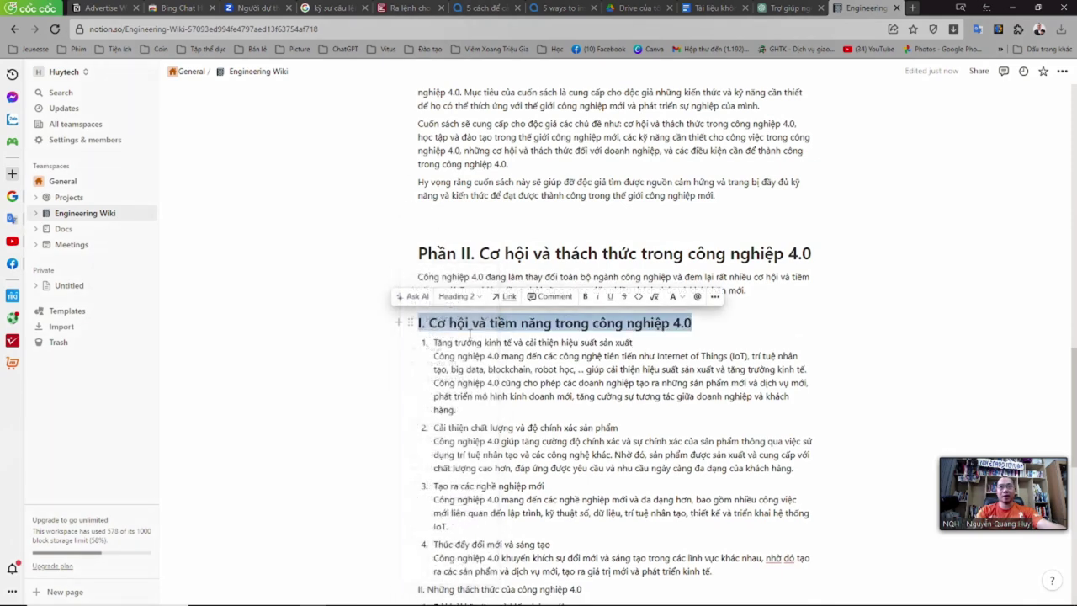
- Try making opportunity item 1 a Heading 3, then undo to keep it numbered
{"action": "left_click_drag", "start_coordinate": [637, 341], "coordinate": [433, 343]}
{"action": "left_click", "coordinate": [674, 346]}
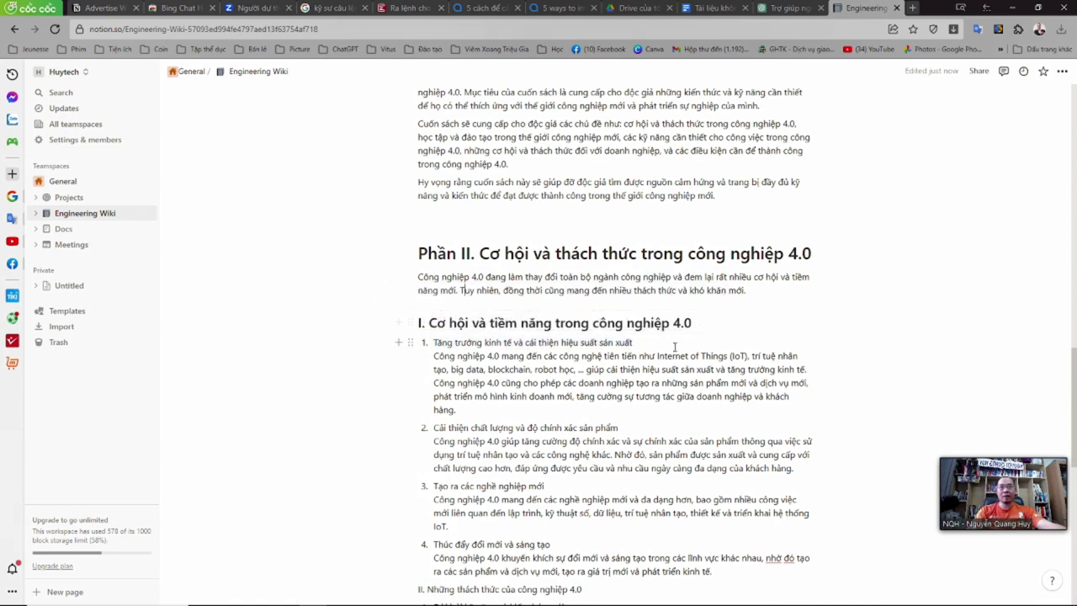
{"action": "left_click_drag", "start_coordinate": [674, 347], "coordinate": [432, 342]}
{"action": "left_click", "coordinate": [491, 323]}
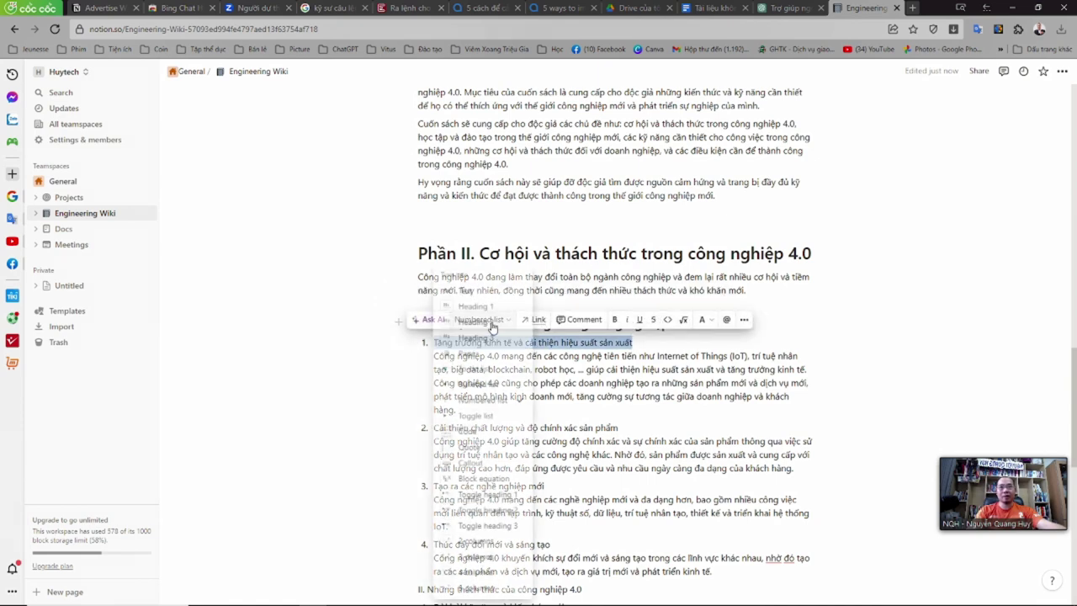
{"action": "left_click", "coordinate": [476, 338]}
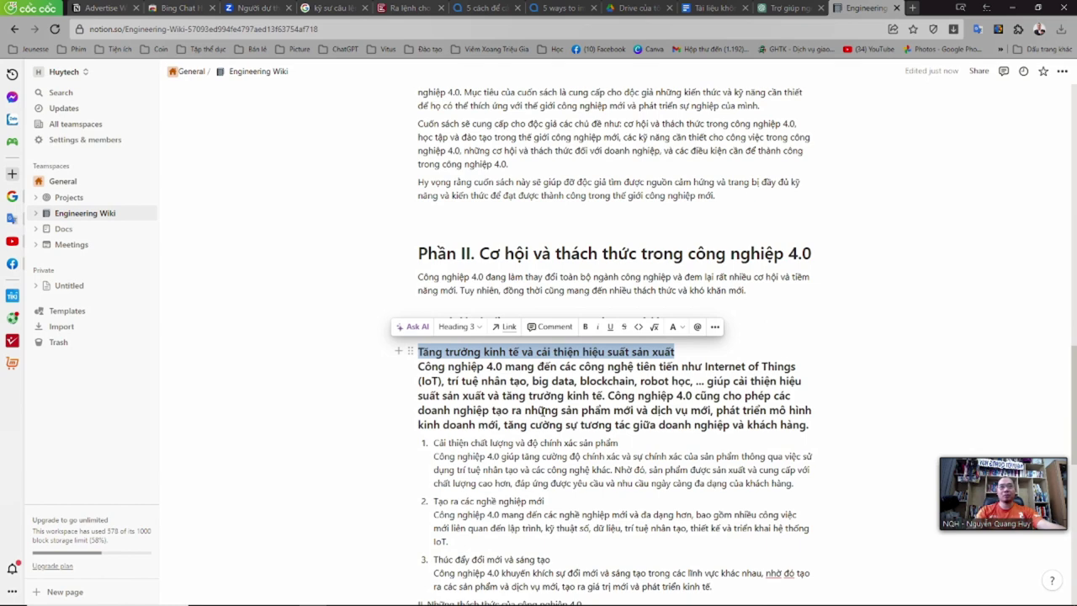
{"action": "key", "text": "ctrl+z"}
{"action": "key", "text": "Escape"}
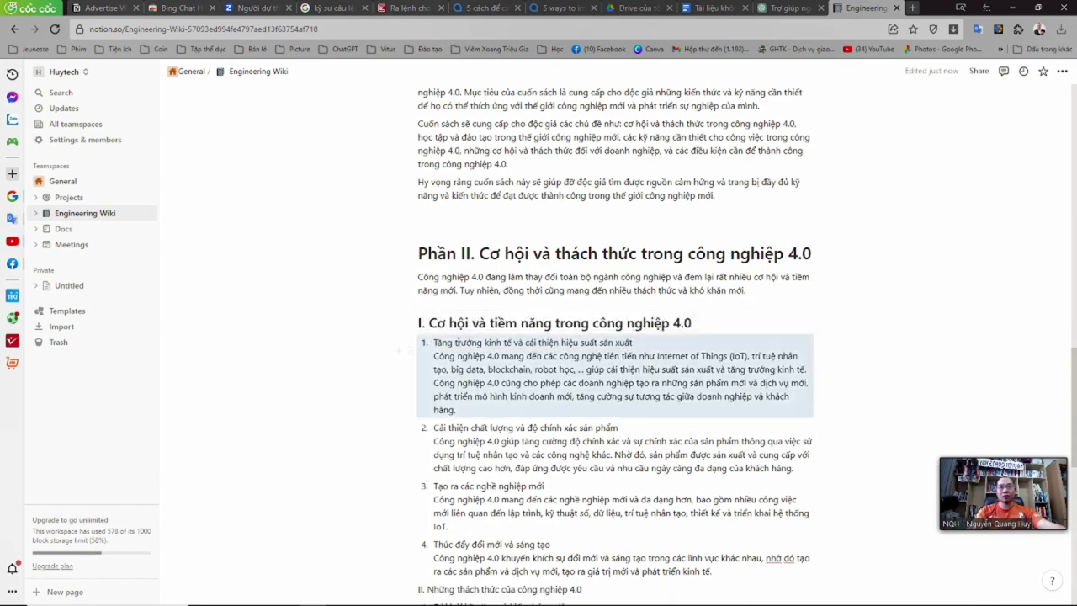
{"action": "left_click_drag", "start_coordinate": [457, 341], "coordinate": [402, 340]}
{"action": "key", "text": "Escape"}
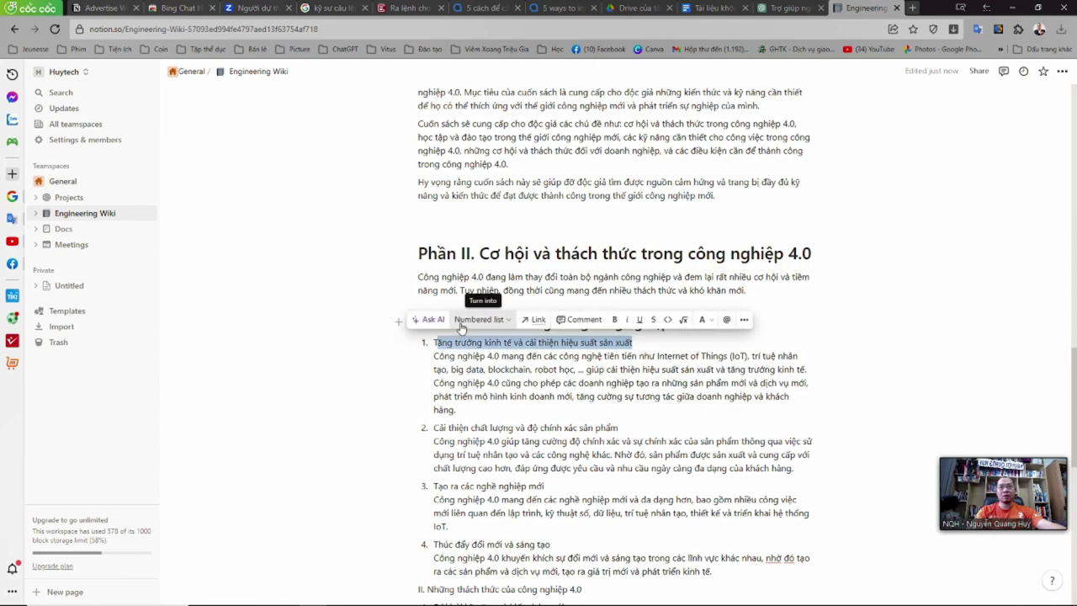
{"action": "left_click", "coordinate": [461, 328]}
{"action": "left_click", "coordinate": [472, 340]}
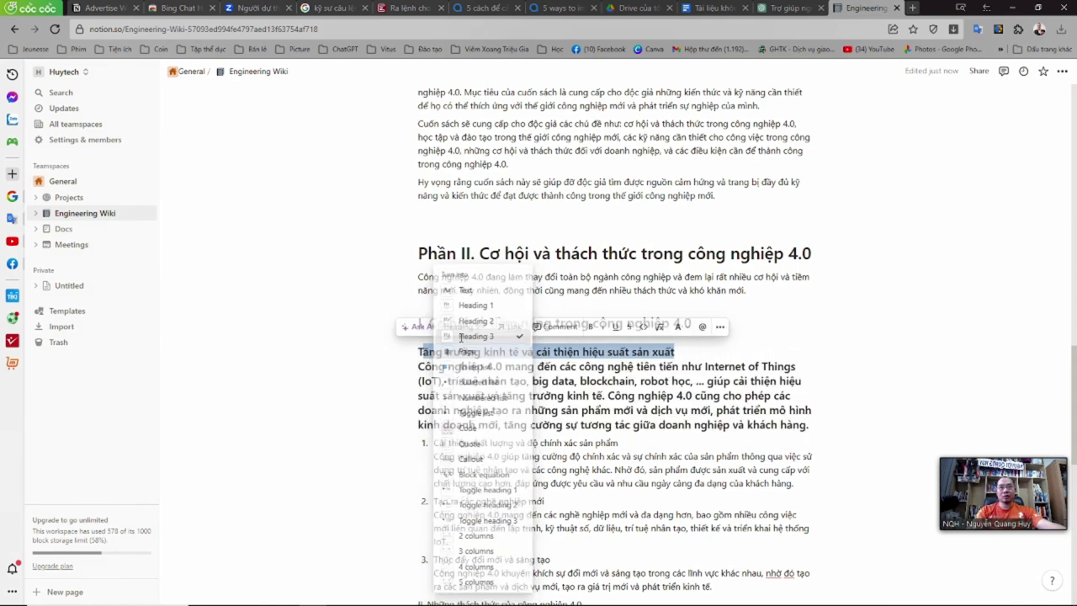
{"action": "left_click", "coordinate": [419, 367]}
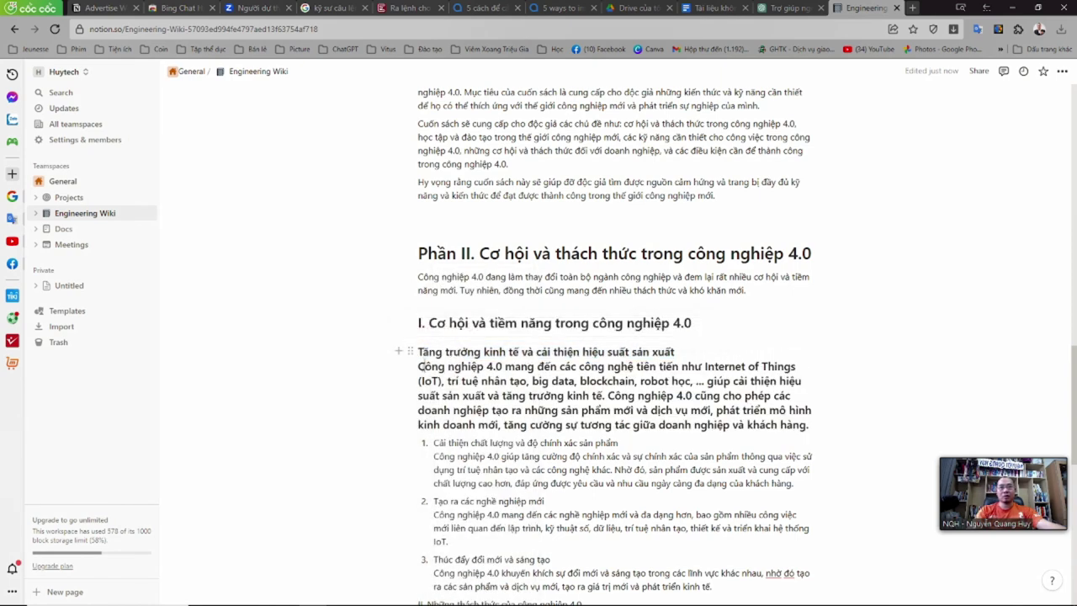
{"action": "key", "text": "ctrl+z"}
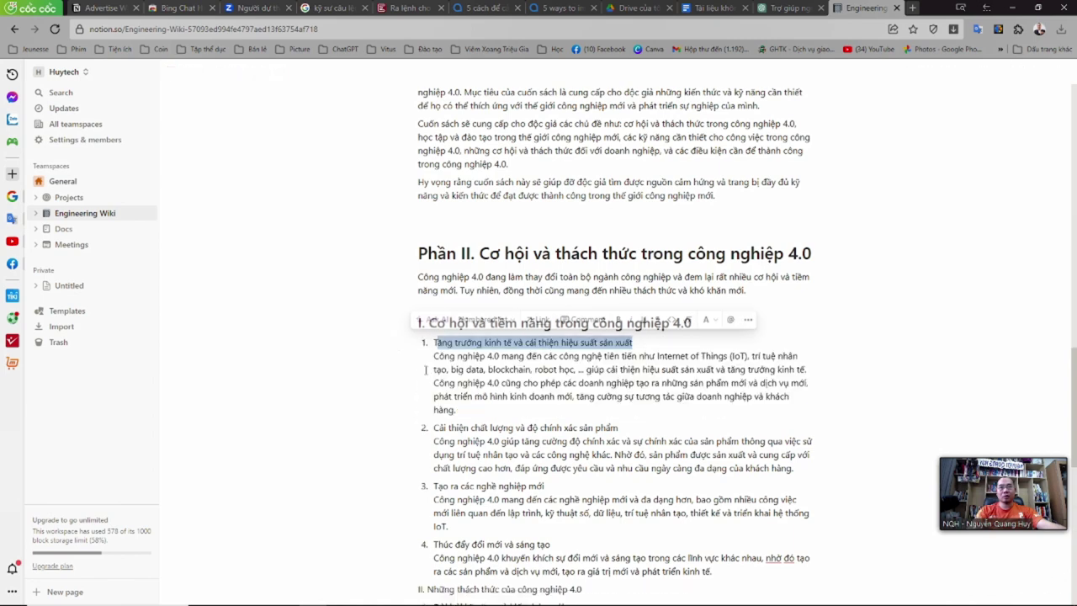
- Turn 'II. Những thách thức của công nghiệp 4.0' and 'III. Học tập trong thời đại công nghiệp 4.0' into headings
{"action": "scroll", "coordinate": [460, 414], "scroll_direction": "down", "scroll_amount": 1}
{"action": "scroll", "coordinate": [476, 414], "scroll_direction": "down", "scroll_amount": 3}
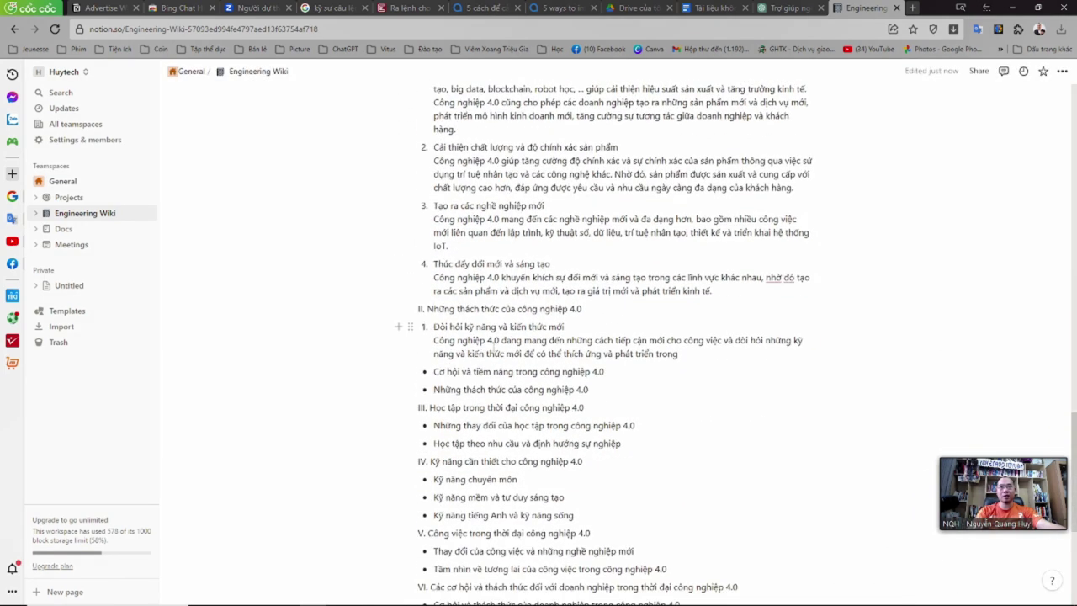
{"action": "left_click_drag", "start_coordinate": [421, 309], "coordinate": [418, 308]}
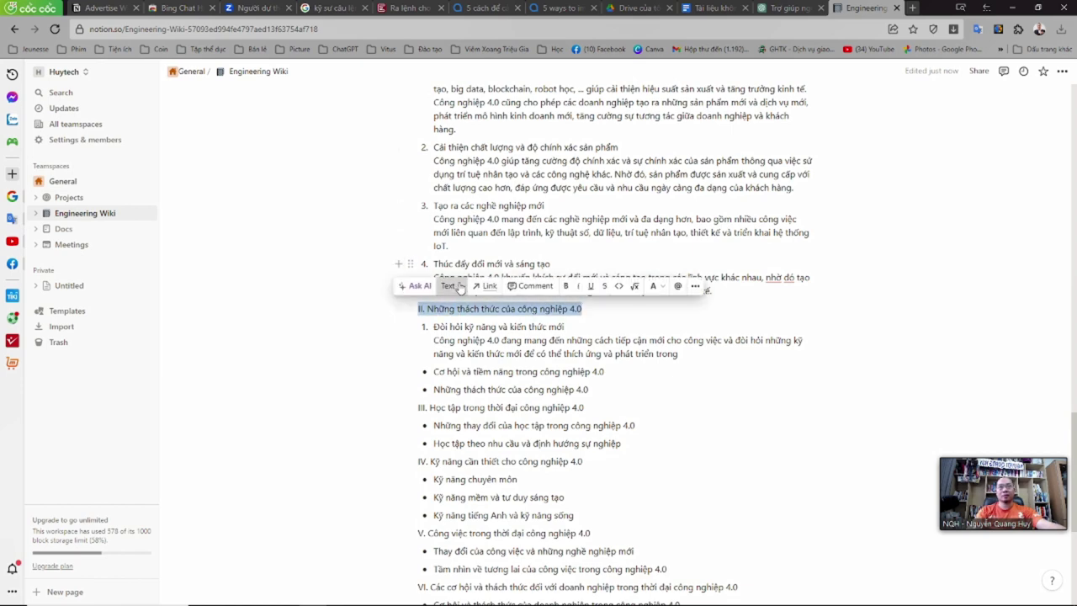
{"action": "left_click", "coordinate": [460, 287]}
{"action": "left_click", "coordinate": [445, 305]}
{"action": "scroll", "coordinate": [484, 452], "scroll_direction": "down", "scroll_amount": 3}
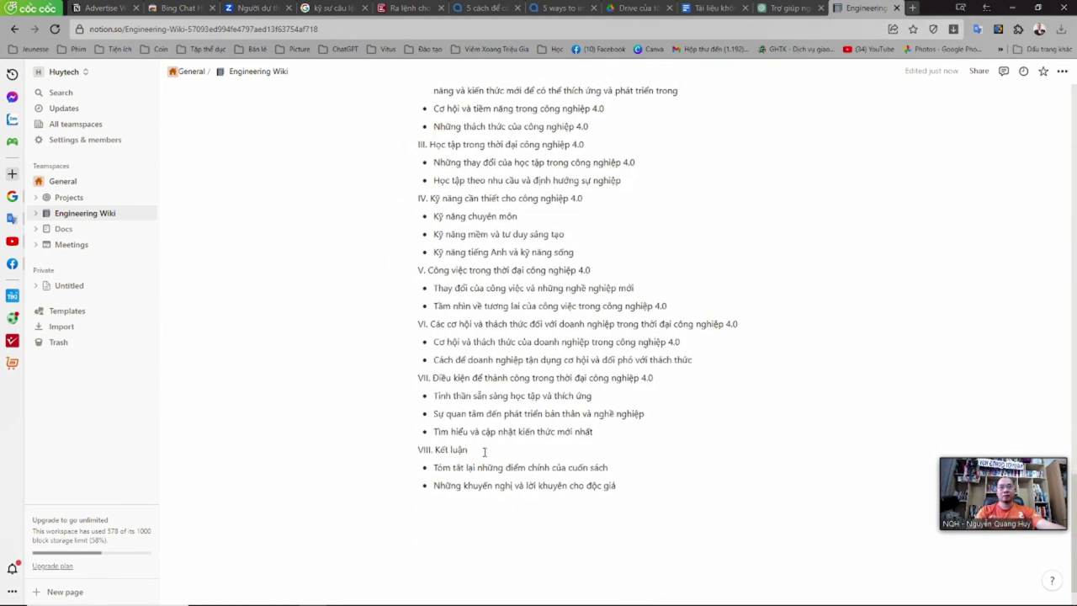
{"action": "left_click_drag", "start_coordinate": [594, 143], "coordinate": [409, 143]}
{"action": "scroll", "coordinate": [451, 229], "scroll_direction": "up", "scroll_amount": 2}
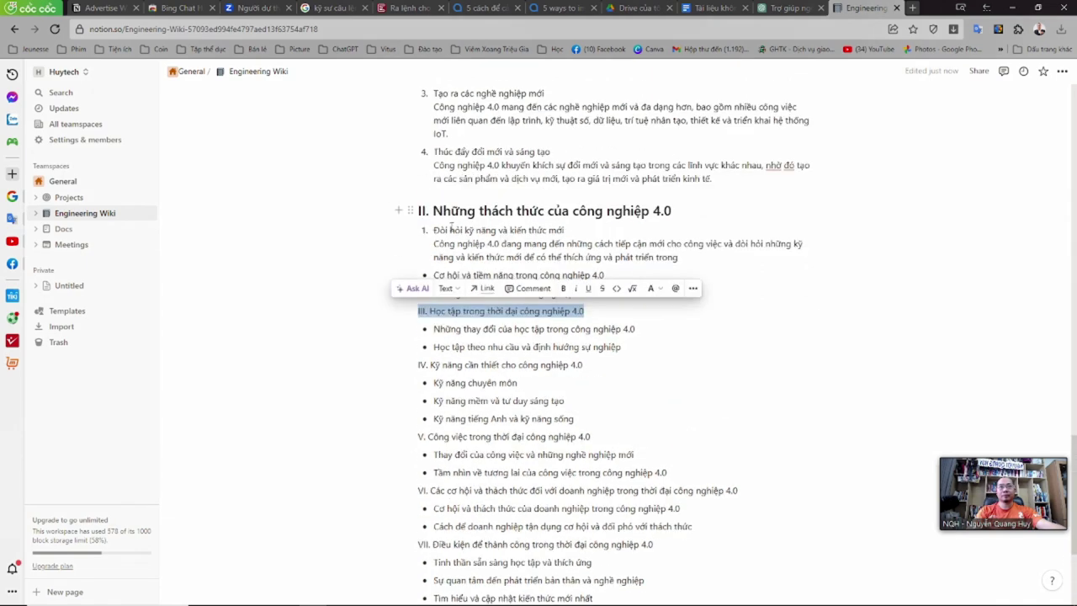
{"action": "left_click", "coordinate": [445, 287]}
{"action": "left_click", "coordinate": [450, 320]}
{"action": "left_click", "coordinate": [569, 416]}
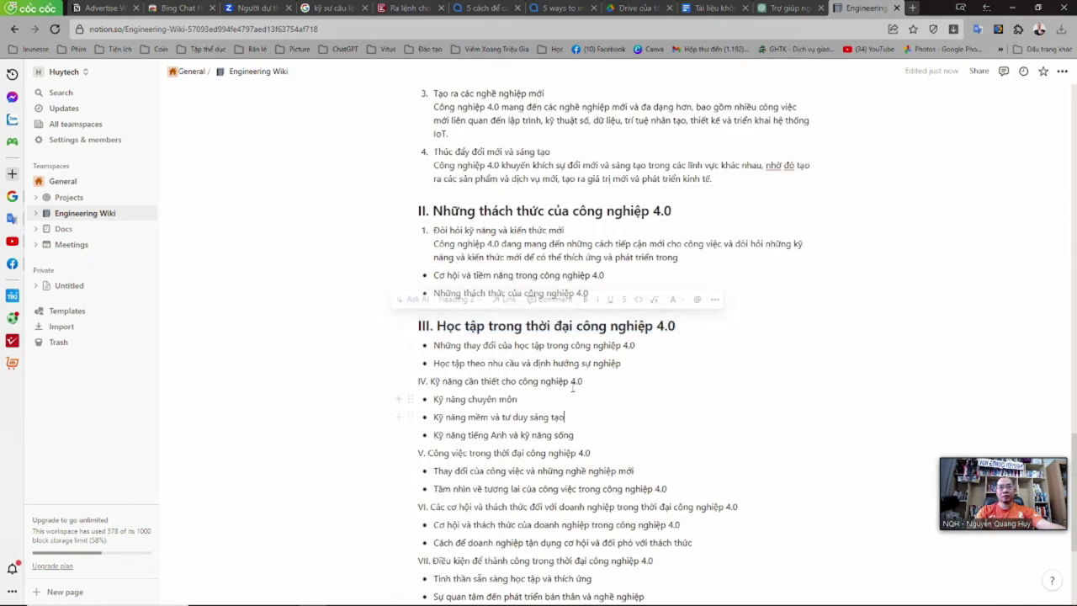
{"action": "left_click_drag", "start_coordinate": [573, 386], "coordinate": [401, 382]}
- Delete the two leftover outline bullets under section II, leaving empty bullet lines above section III
{"action": "left_click", "coordinate": [507, 292]}
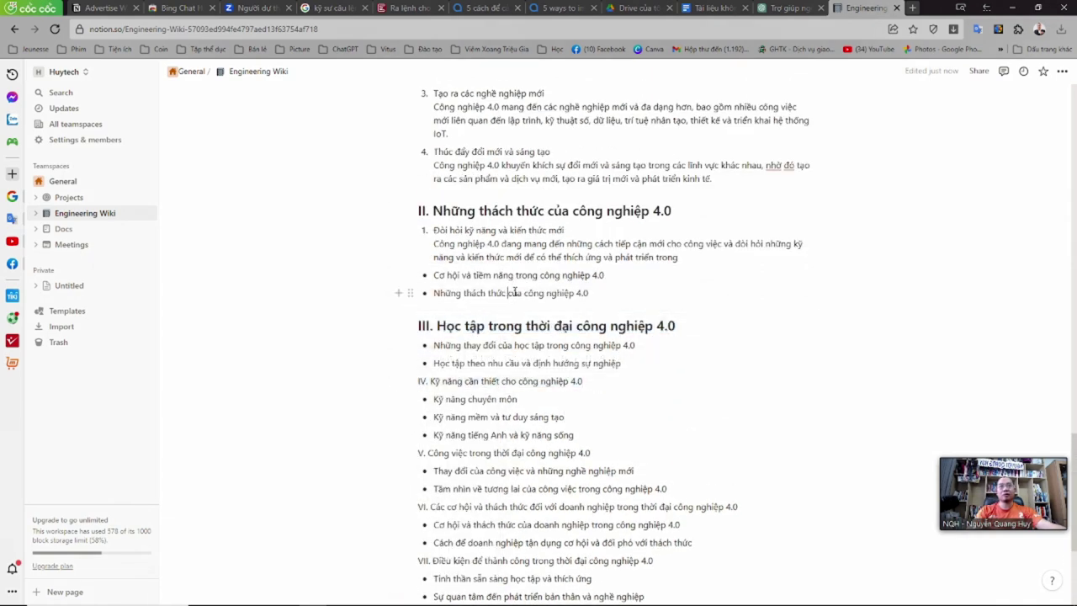
{"action": "scroll", "coordinate": [502, 382], "scroll_direction": "up", "scroll_amount": 3}
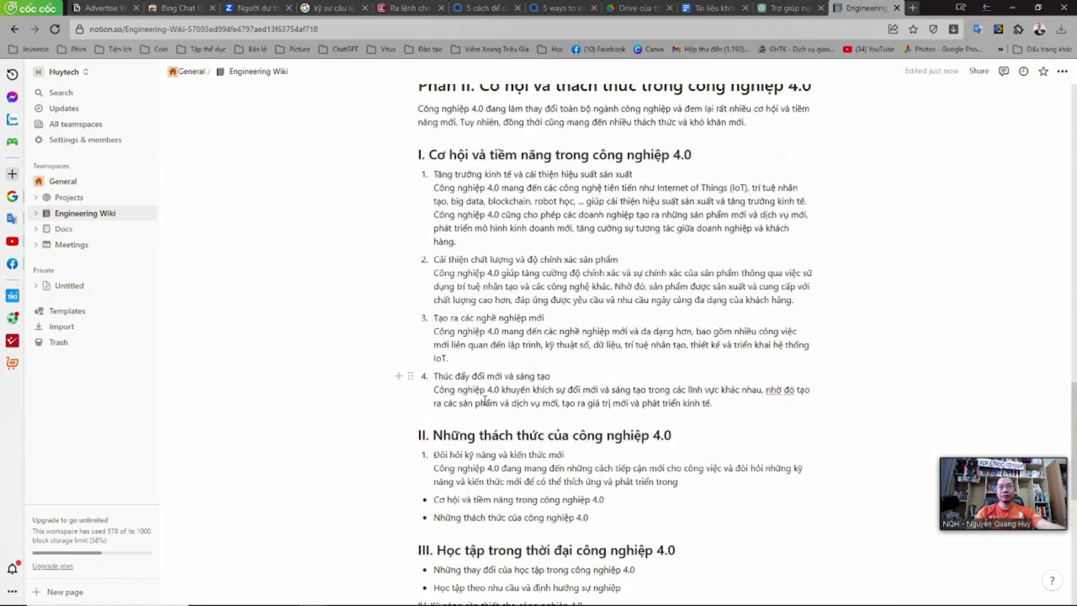
{"action": "scroll", "coordinate": [487, 402], "scroll_direction": "up", "scroll_amount": 3}
{"action": "scroll", "coordinate": [473, 402], "scroll_direction": "down", "scroll_amount": 2}
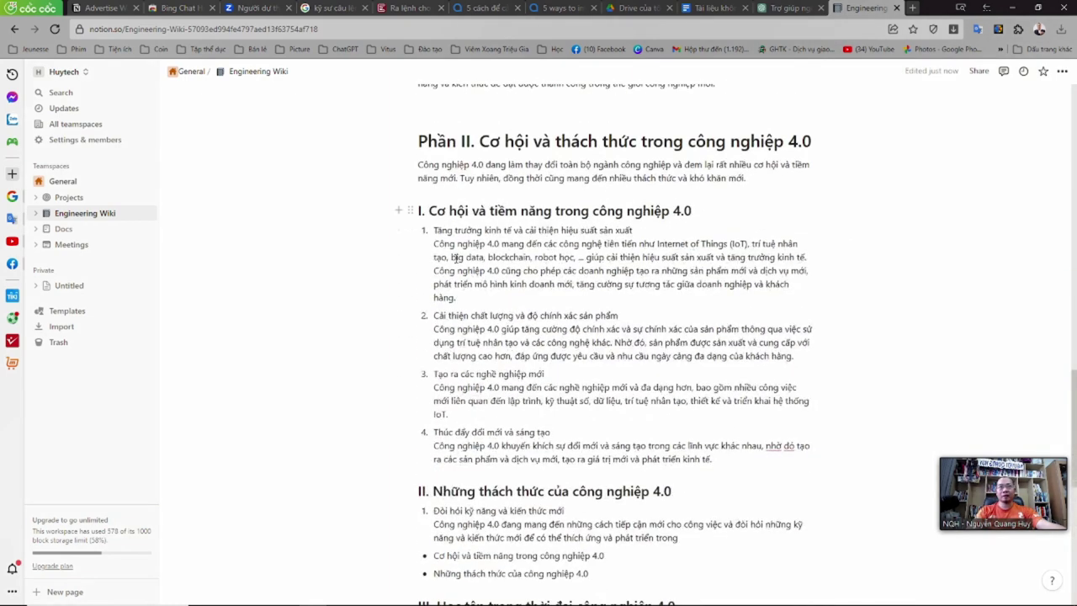
{"action": "scroll", "coordinate": [455, 259], "scroll_direction": "down", "scroll_amount": 1}
{"action": "scroll", "coordinate": [485, 484], "scroll_direction": "down", "scroll_amount": 2}
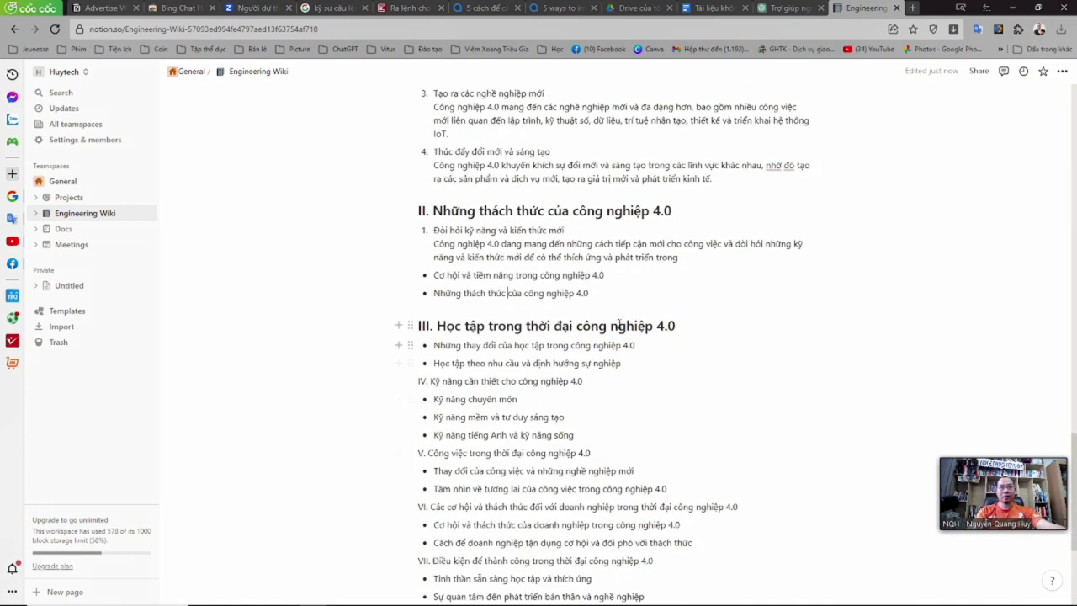
{"action": "scroll", "coordinate": [610, 397], "scroll_direction": "down", "scroll_amount": 3}
{"action": "scroll", "coordinate": [598, 437], "scroll_direction": "up", "scroll_amount": 2}
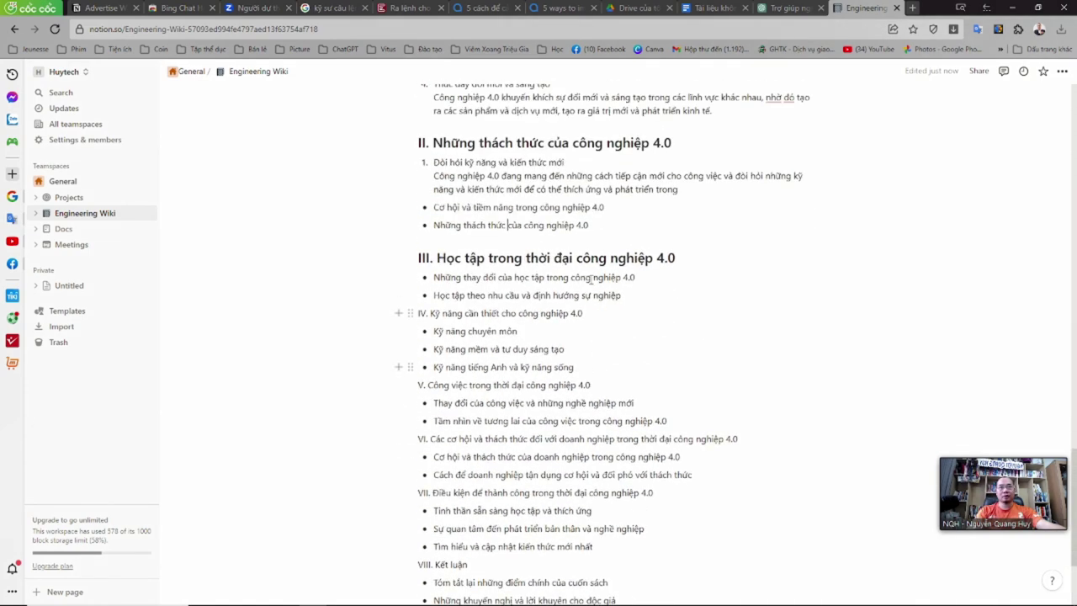
{"action": "scroll", "coordinate": [608, 229], "scroll_direction": "up", "scroll_amount": 2}
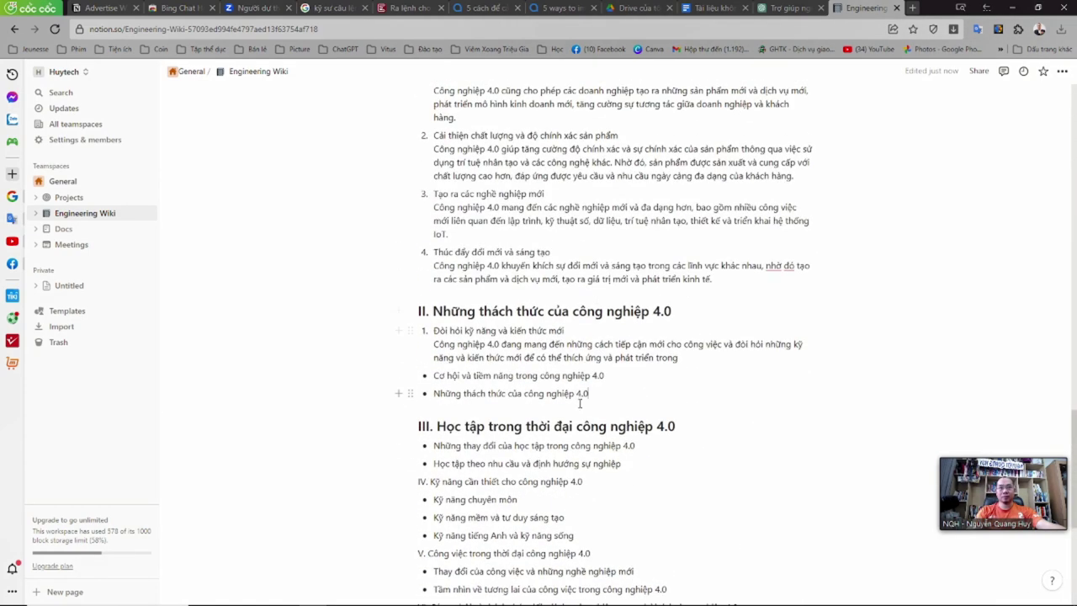
{"action": "left_click_drag", "start_coordinate": [589, 393], "coordinate": [432, 375]}
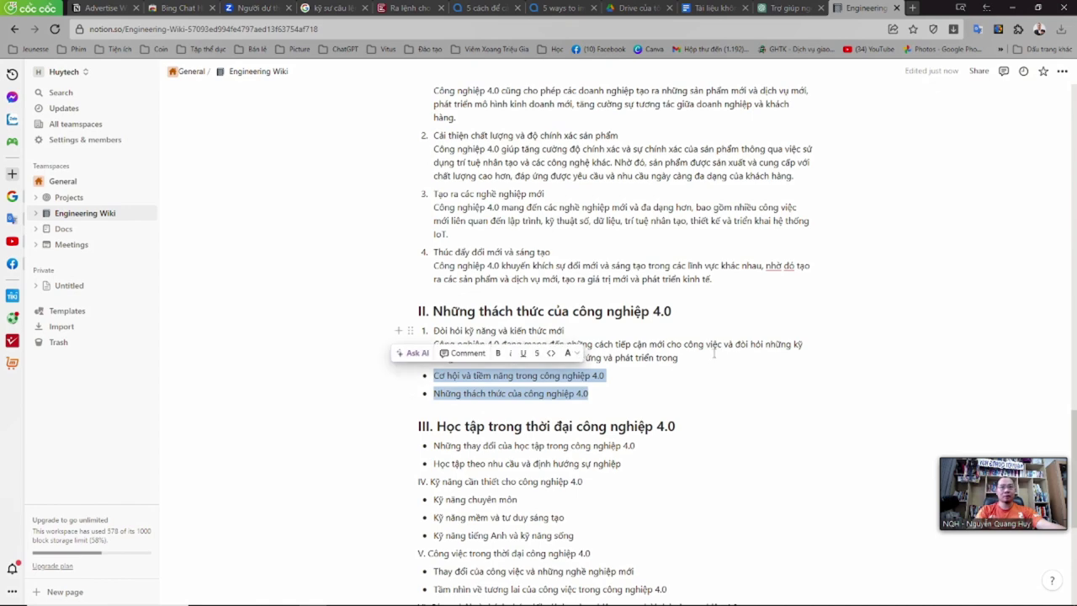
{"action": "key", "text": "BackSpace"}
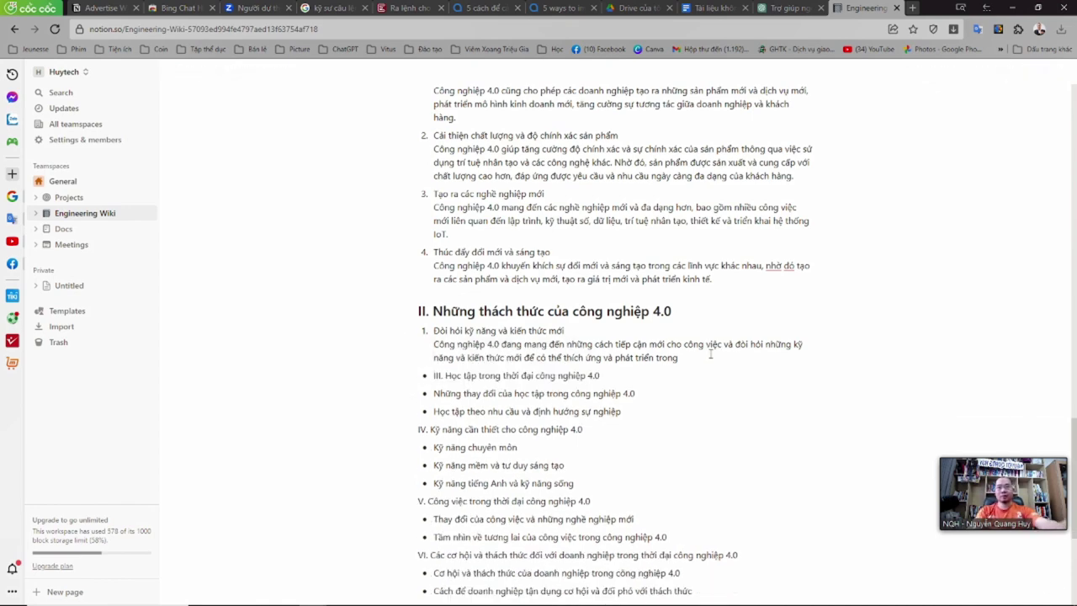
{"action": "key", "text": "Delete"}
{"action": "key", "text": "Return"}
{"action": "key", "text": "Return"}
{"action": "key", "text": "Return"}
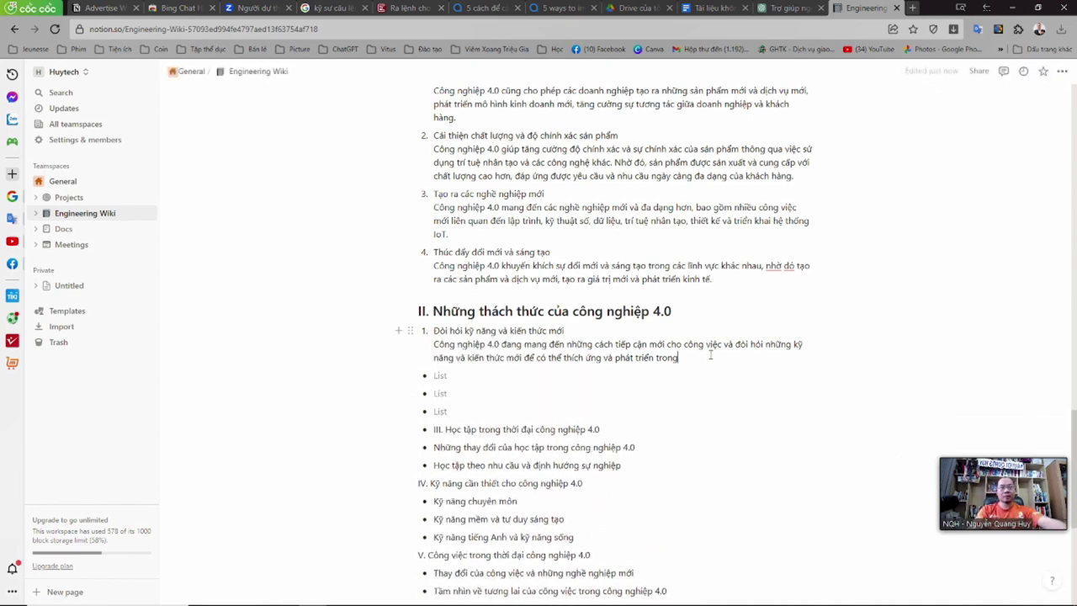
- Bring the ChatGPT conversation back up to its section II continuation reply
{"action": "key", "text": "alt+Tab"}
{"action": "key", "text": "alt+Tab"}
{"action": "key", "text": "ctrl+shift+Tab"}
{"action": "scroll", "coordinate": [586, 331], "scroll_direction": "down", "scroll_amount": 3}
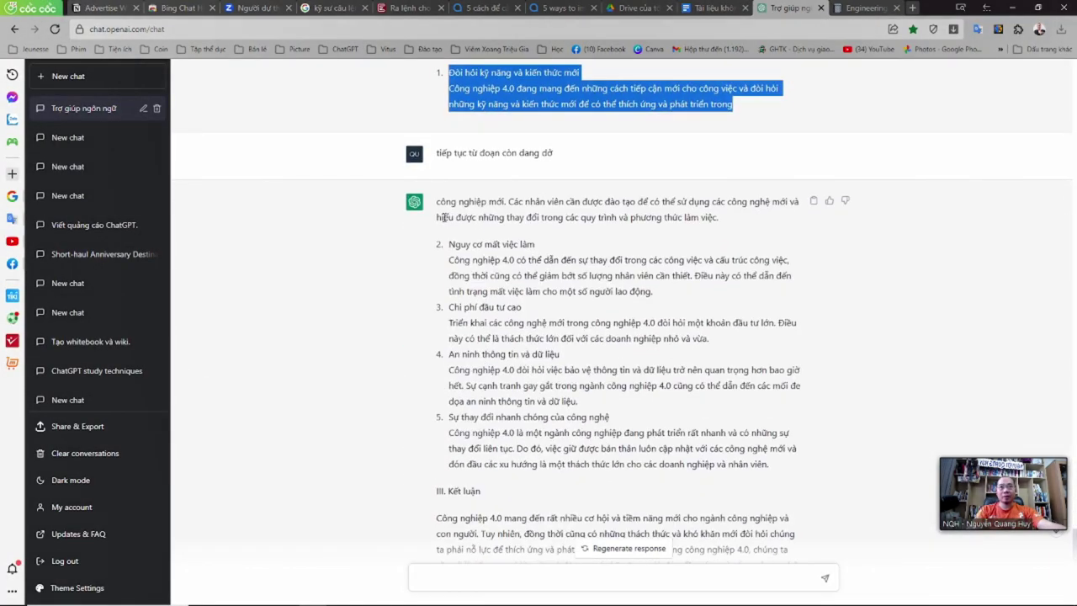
- Paste ChatGPT's section II continuation, challenges 2–5 and the 'III. Kết luận' conclusion, into the wiki
{"action": "left_click_drag", "start_coordinate": [435, 201], "coordinate": [547, 291]}
{"action": "left_click_drag", "start_coordinate": [586, 331], "coordinate": [614, 529]}
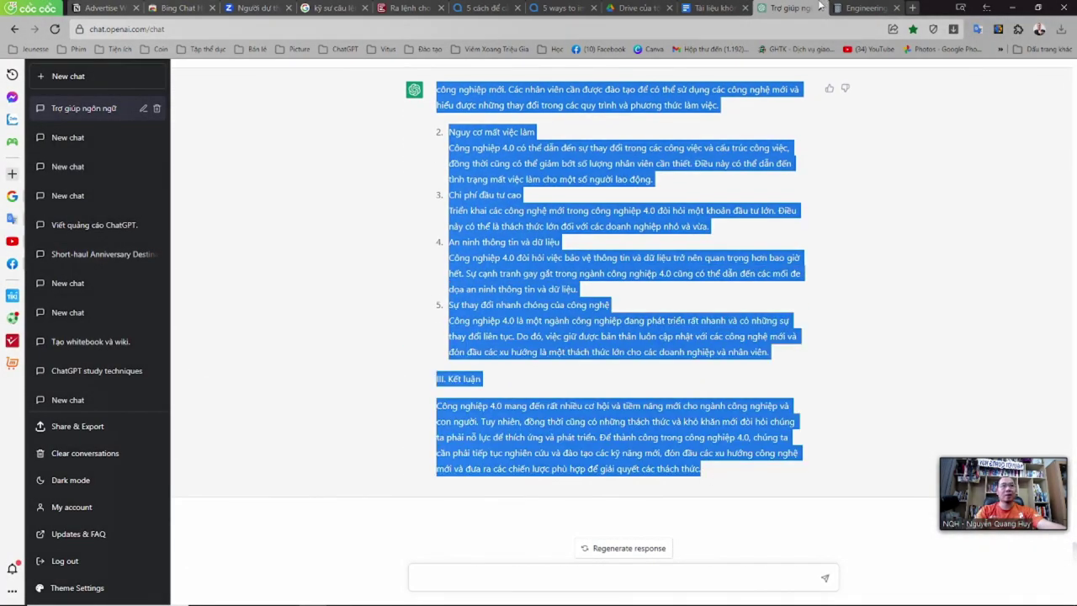
{"action": "left_click", "coordinate": [857, 8]}
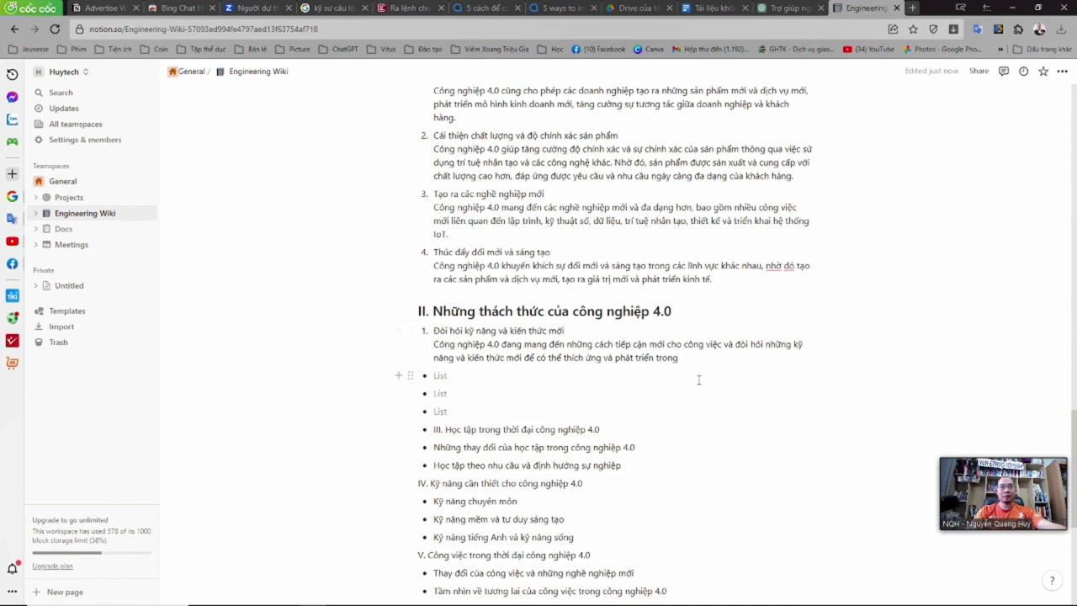
{"action": "key", "text": "ctrl+v"}
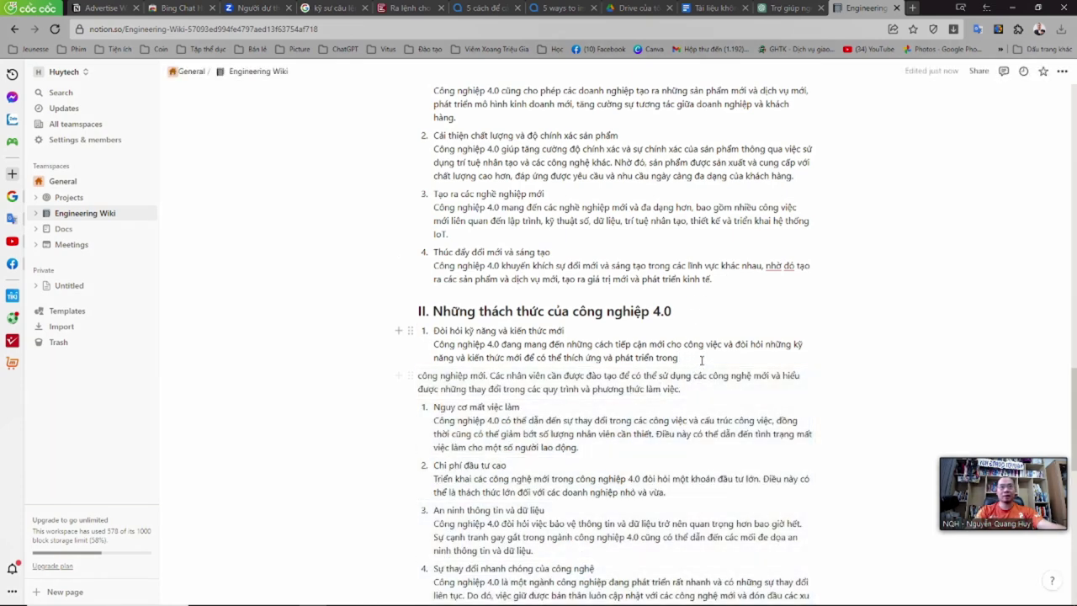
{"action": "scroll", "coordinate": [556, 366], "scroll_direction": "down", "scroll_amount": 3}
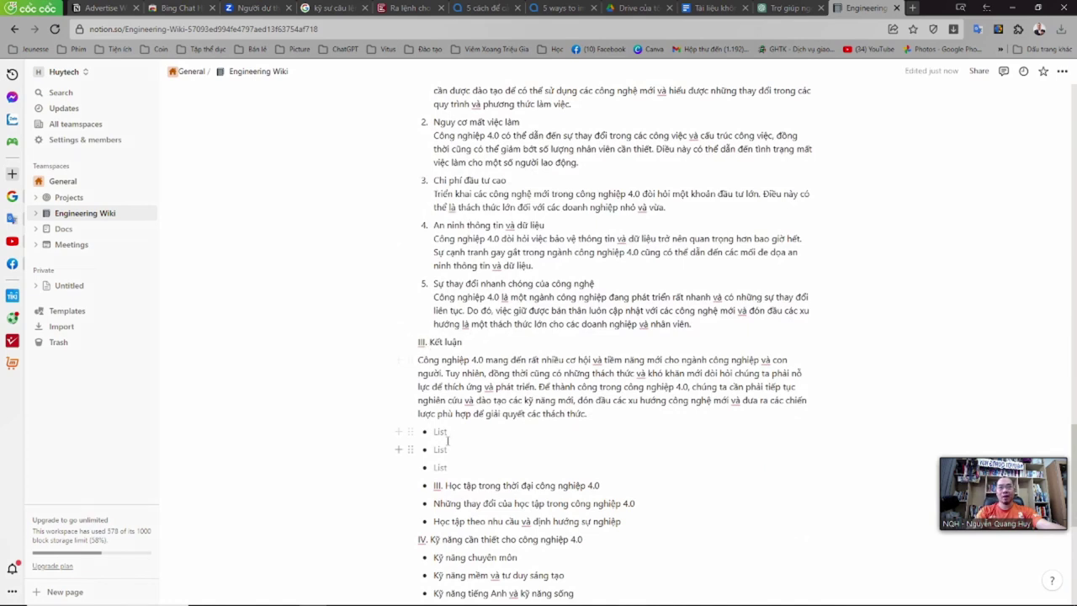
- Remove the leftover empty List bullets after the pasted text
{"action": "left_click", "coordinate": [422, 432]}
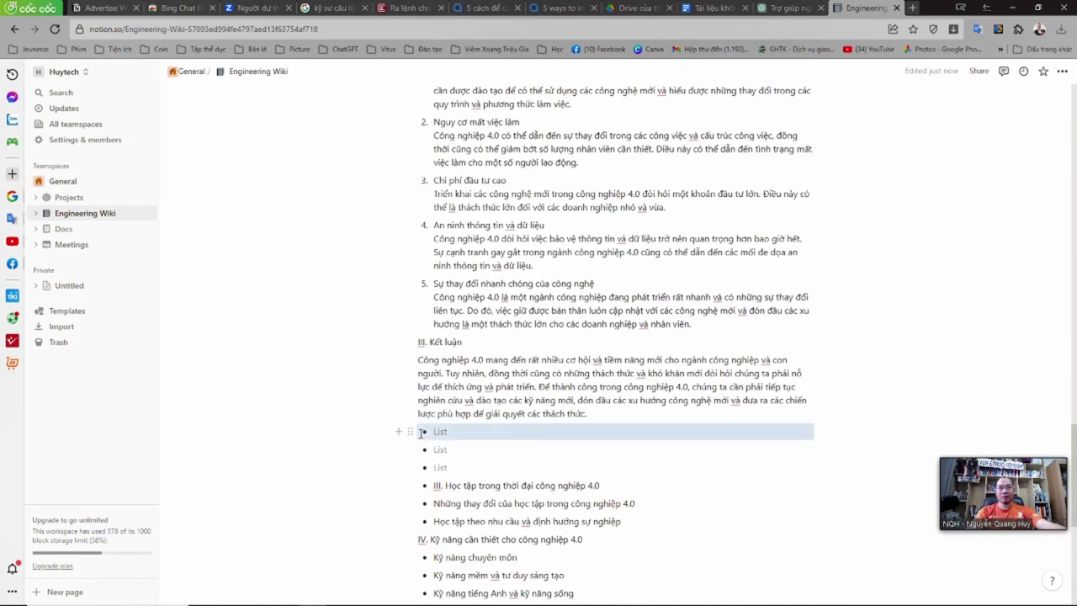
{"action": "key", "text": "BackSpace"}
{"action": "left_click", "coordinate": [496, 435]}
{"action": "key", "text": "Delete"}
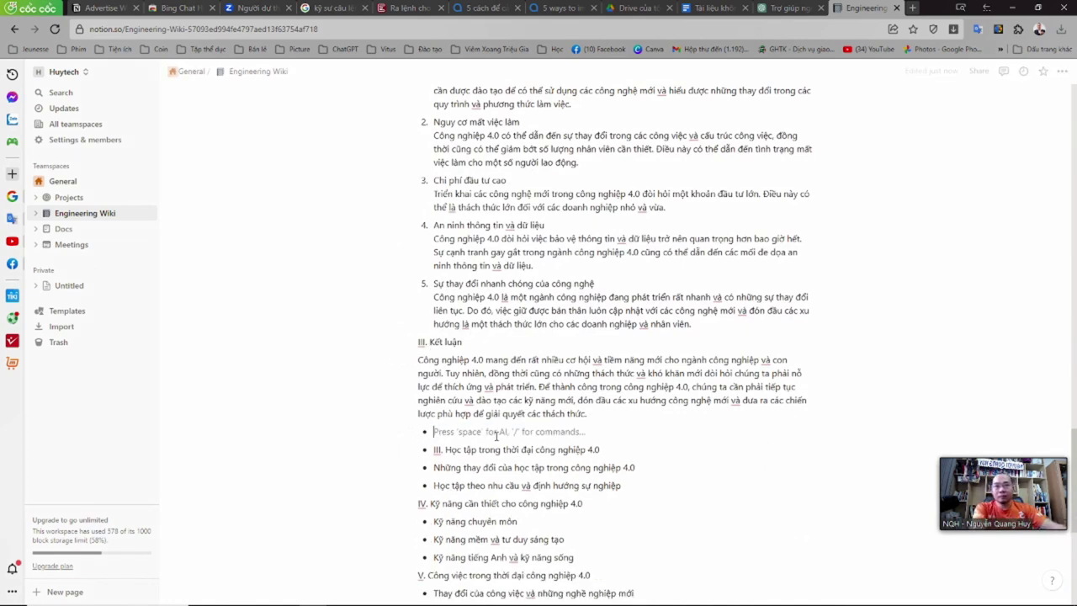
- Select the three section III outline lines for the next ChatGPT prompt
{"action": "scroll", "coordinate": [482, 412], "scroll_direction": "up", "scroll_amount": 3}
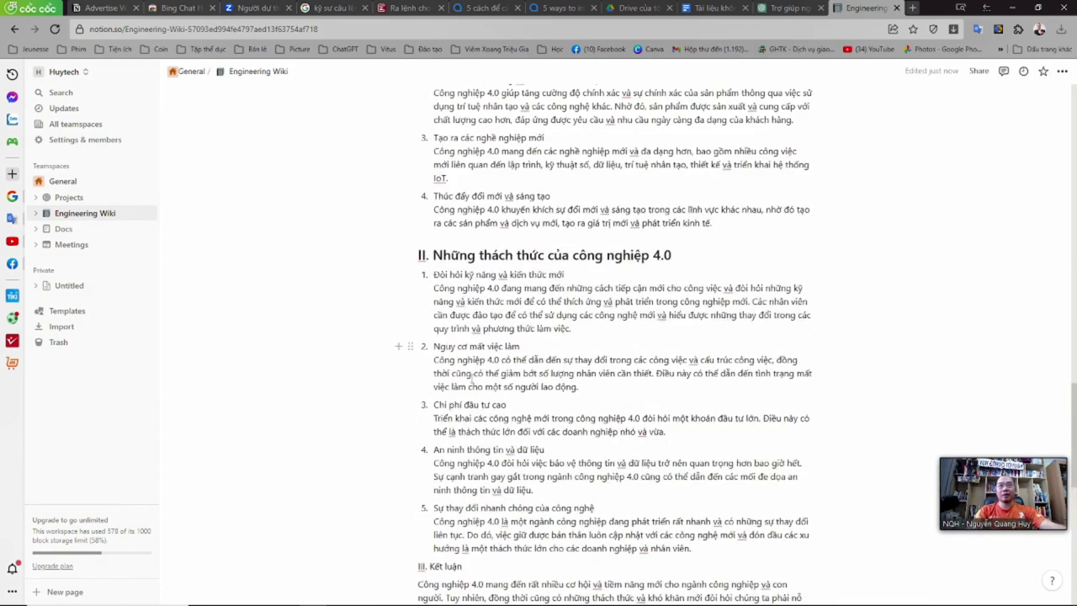
{"action": "scroll", "coordinate": [434, 344], "scroll_direction": "up", "scroll_amount": 3}
{"action": "scroll", "coordinate": [433, 343], "scroll_direction": "up", "scroll_amount": 2}
{"action": "scroll", "coordinate": [433, 343], "scroll_direction": "down", "scroll_amount": 7}
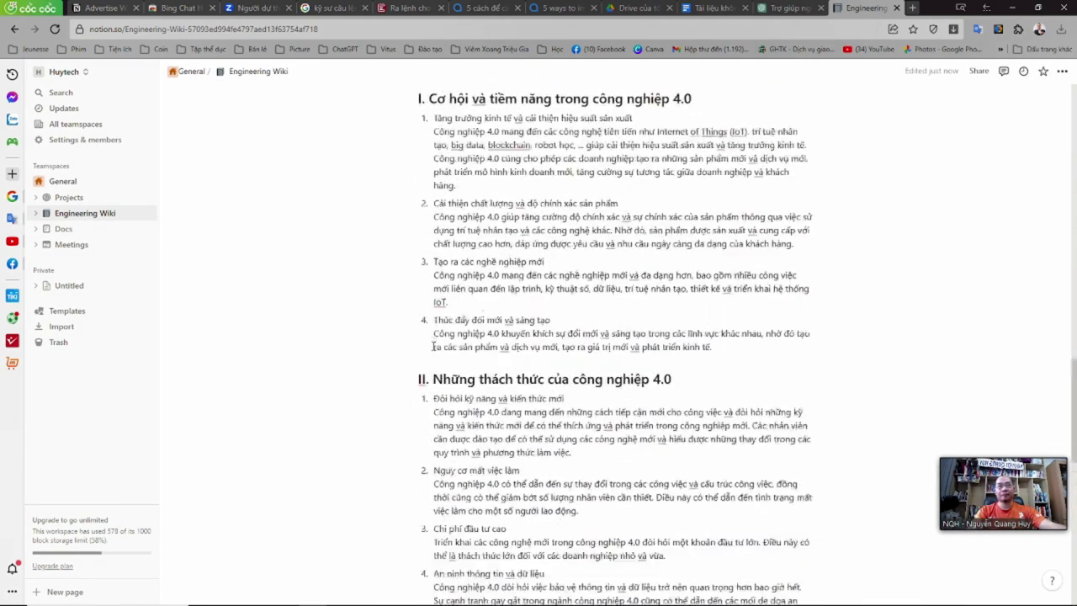
{"action": "scroll", "coordinate": [433, 345], "scroll_direction": "up", "scroll_amount": 3}
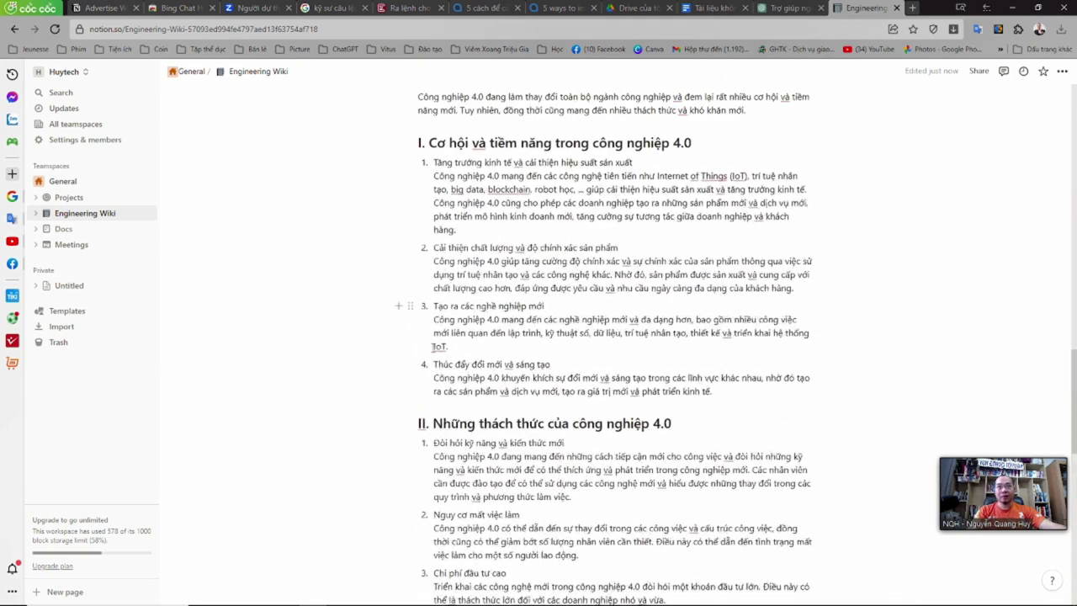
{"action": "scroll", "coordinate": [433, 345], "scroll_direction": "down", "scroll_amount": 7}
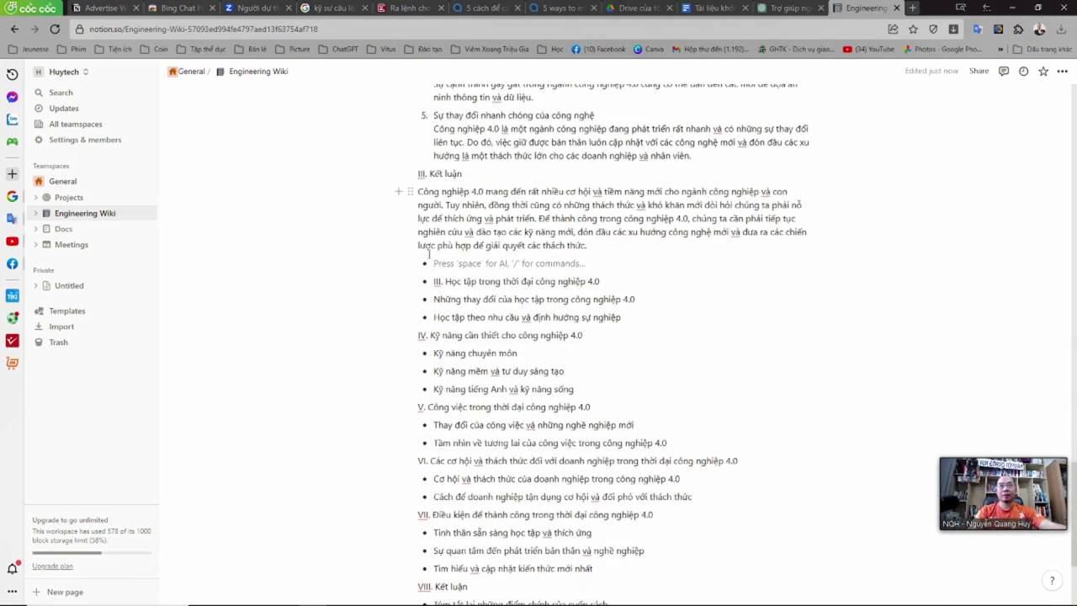
{"action": "left_click_drag", "start_coordinate": [435, 281], "coordinate": [637, 318]}
{"action": "key", "text": "ctrl+c"}
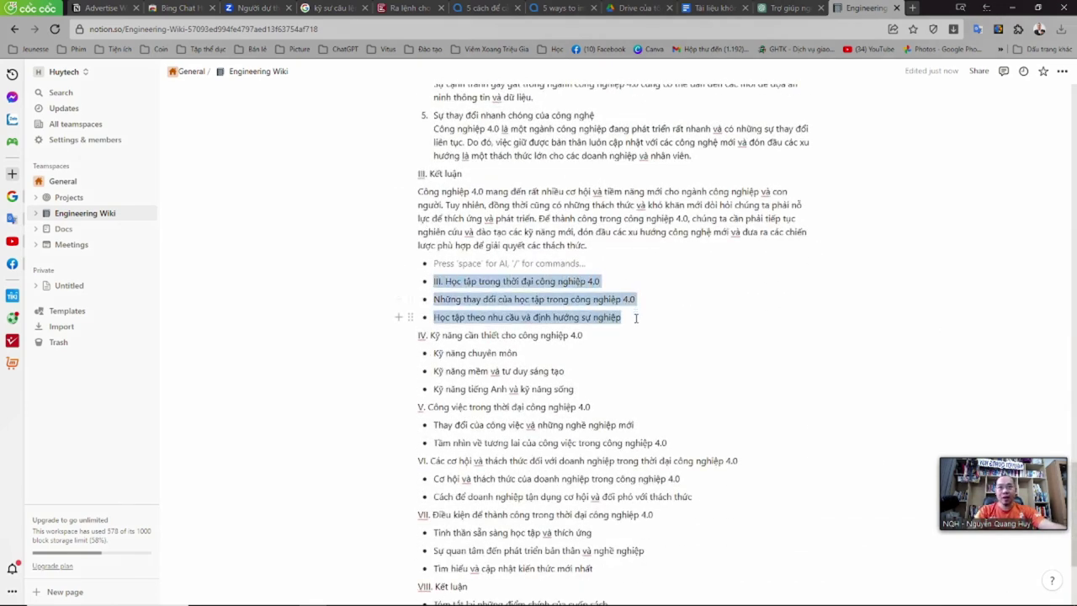
{"action": "left_click", "coordinate": [782, 8]}
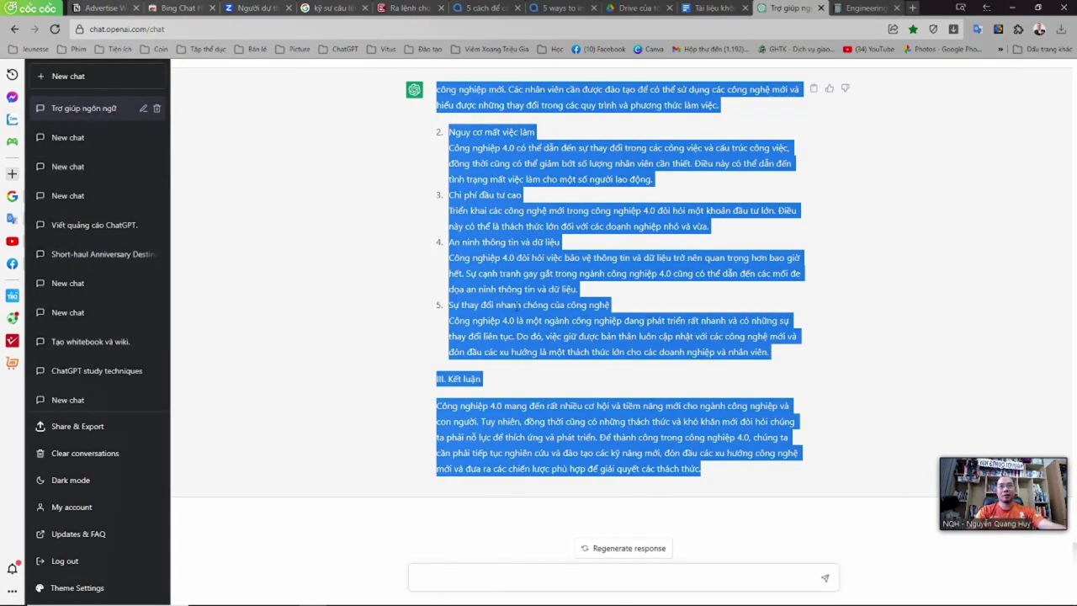
- Build a new prompt from the earlier Part II prompt, replacing its outline with section III's
{"action": "left_click", "coordinate": [549, 574]}
{"action": "key", "text": "ctrl+v"}
{"action": "scroll", "coordinate": [444, 277], "scroll_direction": "up", "scroll_amount": 3}
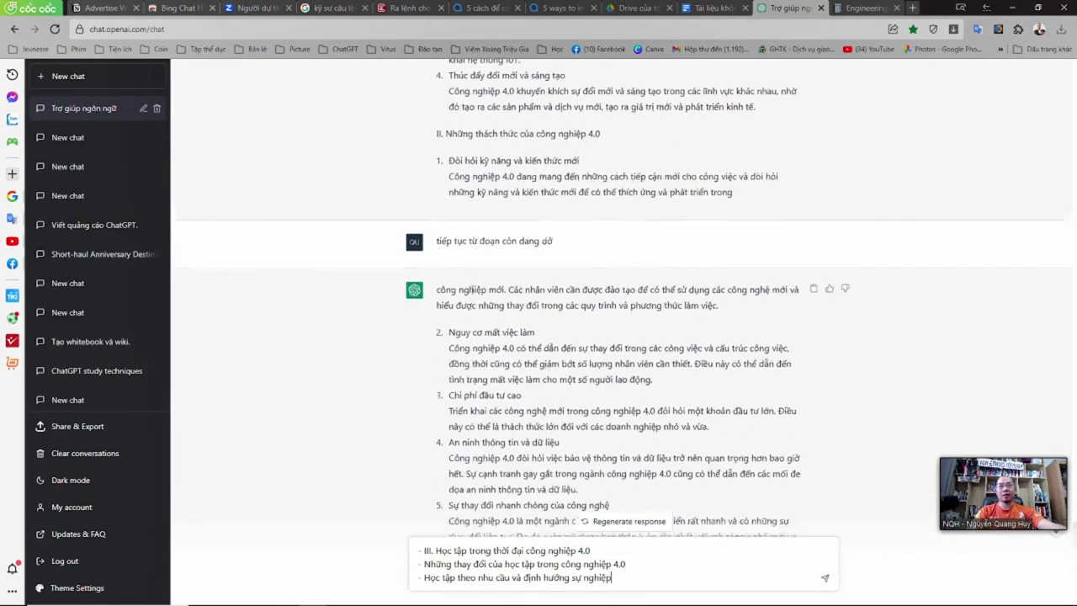
{"action": "scroll", "coordinate": [446, 269], "scroll_direction": "up", "scroll_amount": 10}
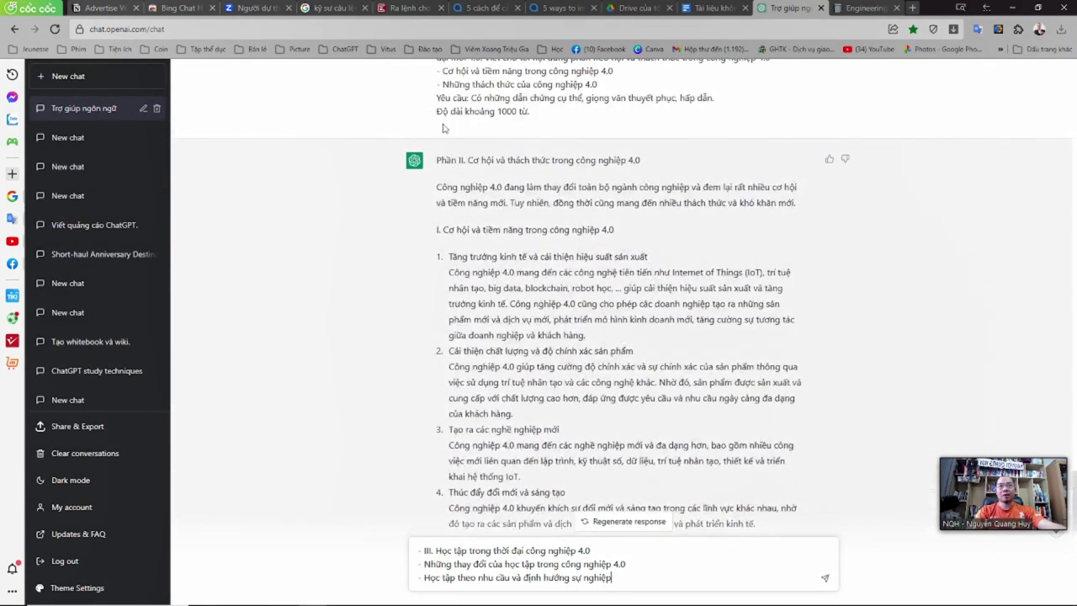
{"action": "left_click_drag", "start_coordinate": [437, 155], "coordinate": [549, 226]}
{"action": "key", "text": "ctrl+c"}
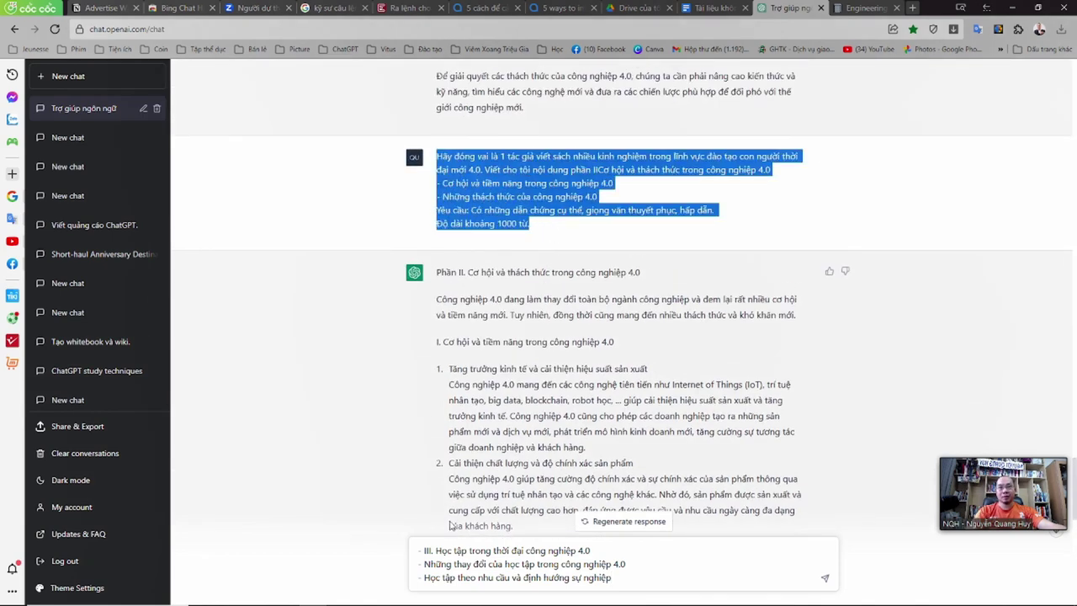
{"action": "left_click", "coordinate": [426, 551]}
{"action": "key", "text": "ctrl+v"}
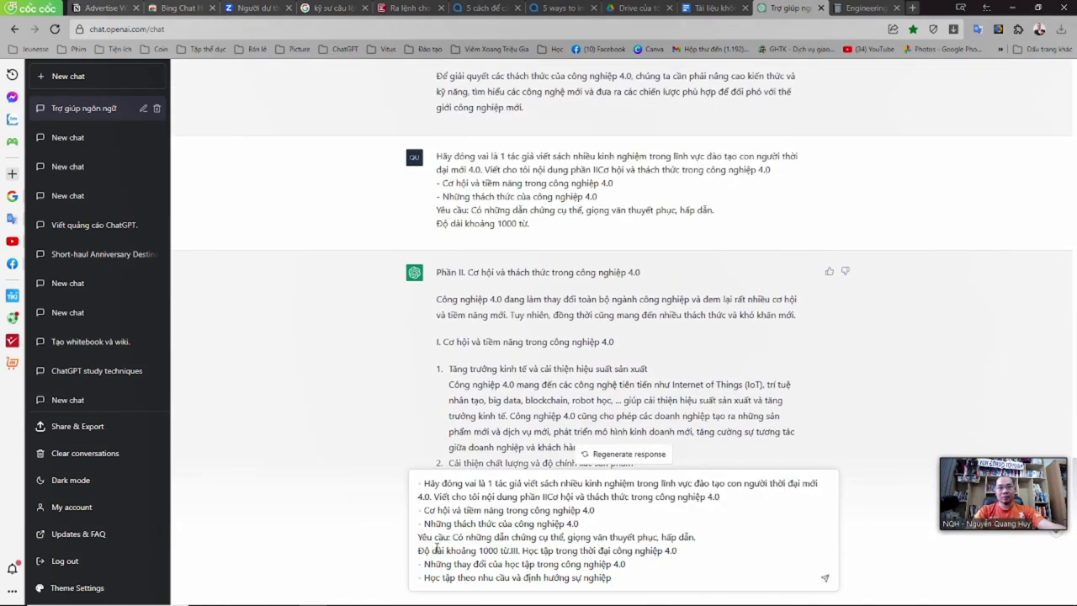
{"action": "left_click", "coordinate": [616, 573], "text": "shift"}
{"action": "key", "text": "ctrl+c"}
{"action": "key", "text": "BackSpace"}
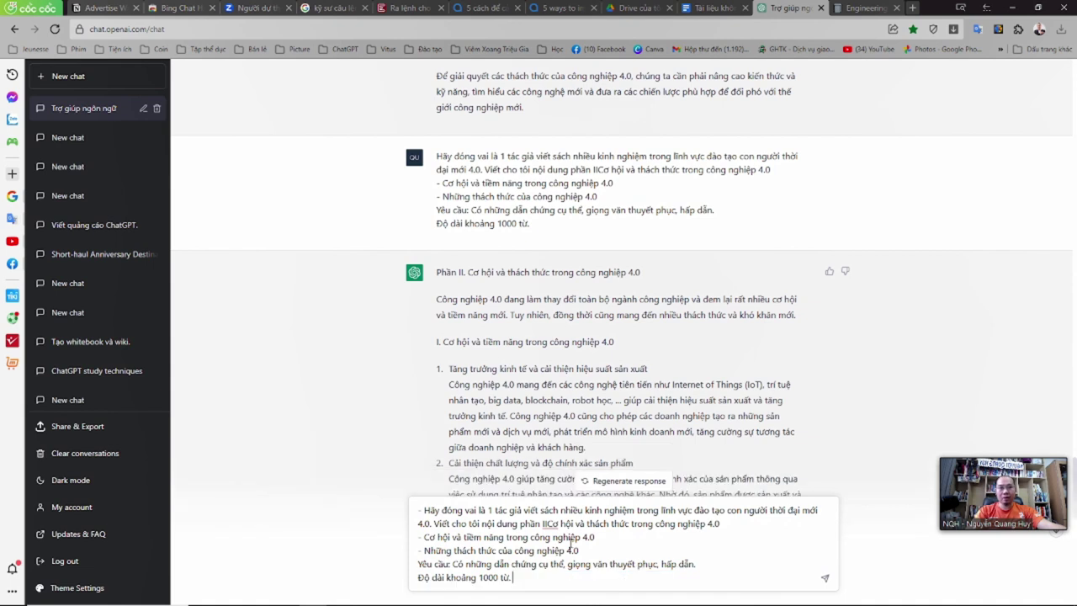
{"action": "left_click_drag", "start_coordinate": [522, 523], "coordinate": [564, 550]}
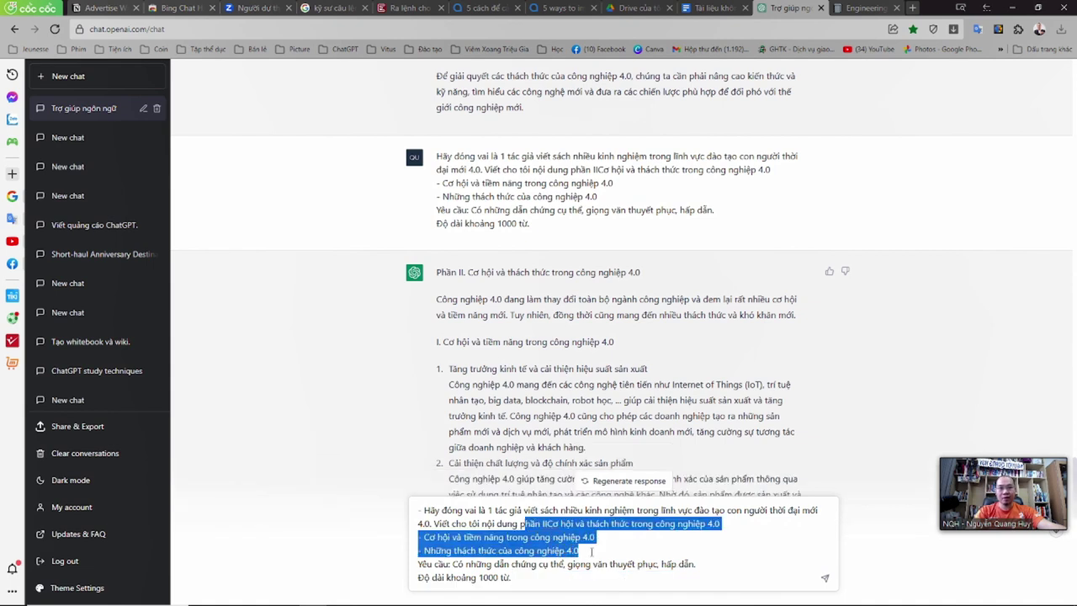
{"action": "key", "text": "ctrl+v"}
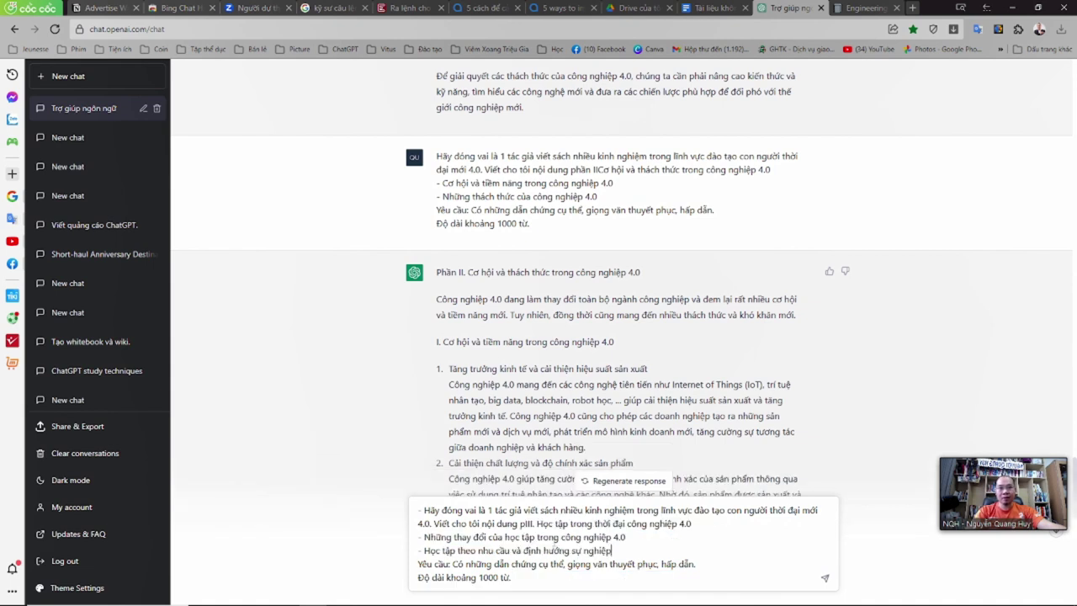
- Fix the 'Phần III' title, revise the requirements for concrete examples and about 2000 words, then send
{"action": "left_click", "coordinate": [524, 524]}
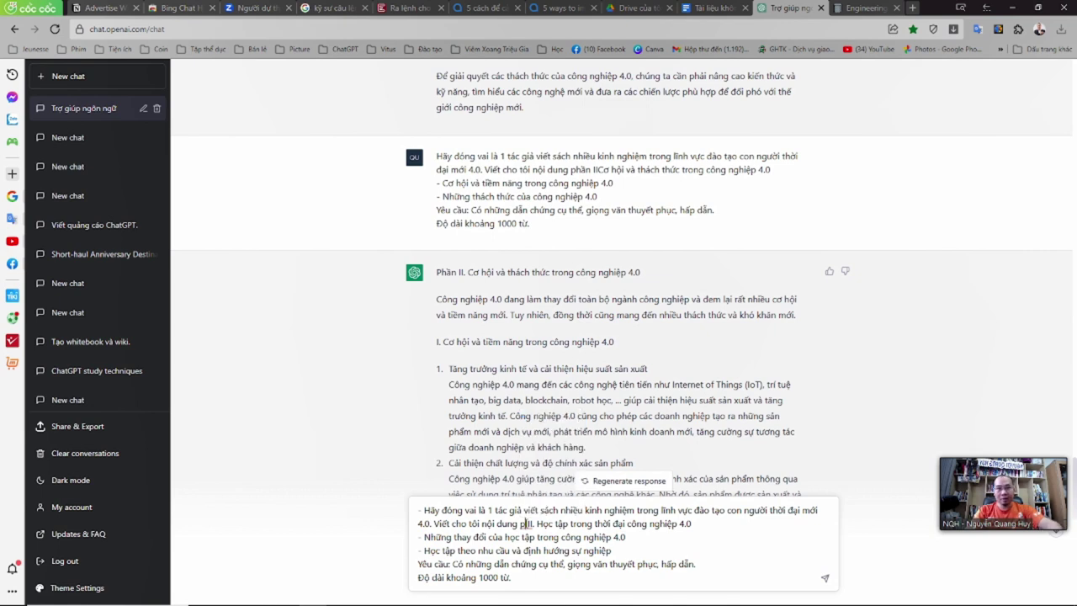
{"action": "type", "text": "hần"}
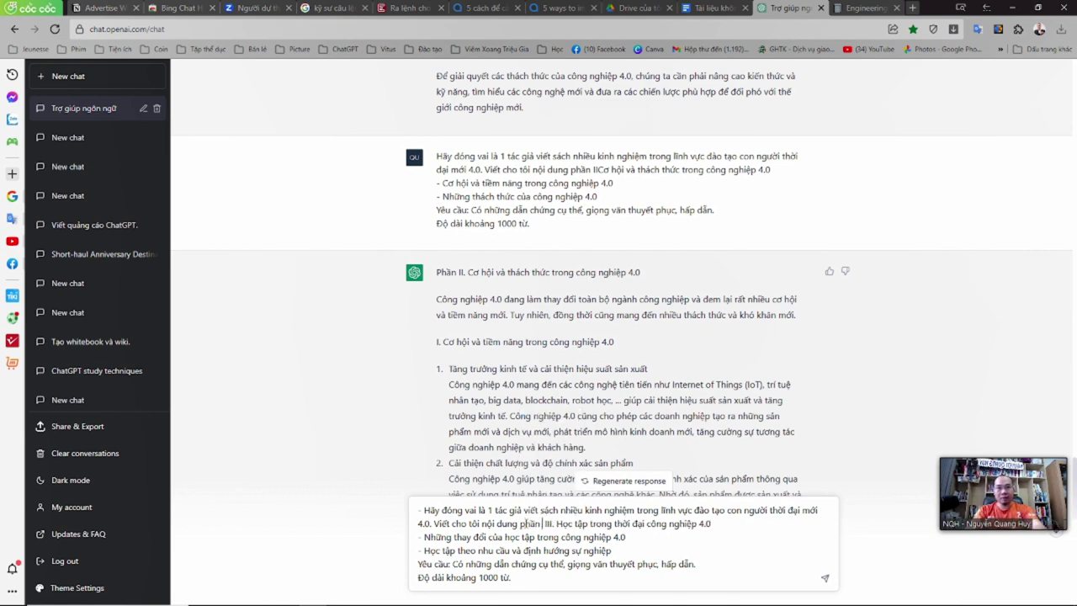
{"action": "key", "text": "BackSpace"}
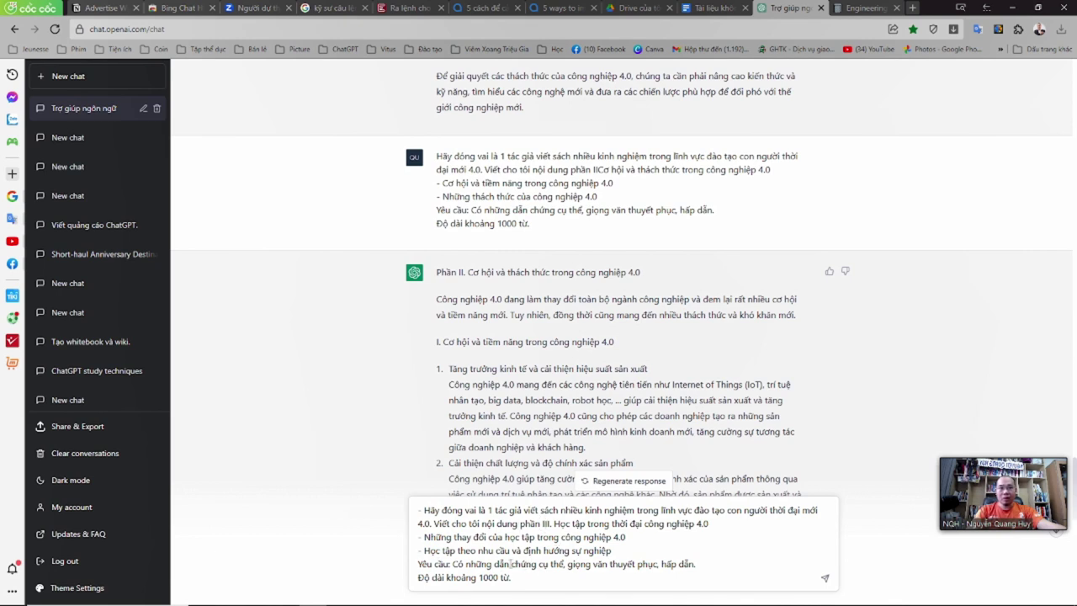
{"action": "left_click_drag", "start_coordinate": [491, 565], "coordinate": [653, 565]}
{"action": "left_click", "coordinate": [644, 566]}
{"action": "mouse_move", "coordinate": [500, 564]}
{"action": "left_mouse_down"}
{"action": "mouse_move", "coordinate": [696, 565]}
{"action": "mouse_move", "coordinate": [512, 563]}
{"action": "left_mouse_up"}
{"action": "left_click", "coordinate": [714, 565]}
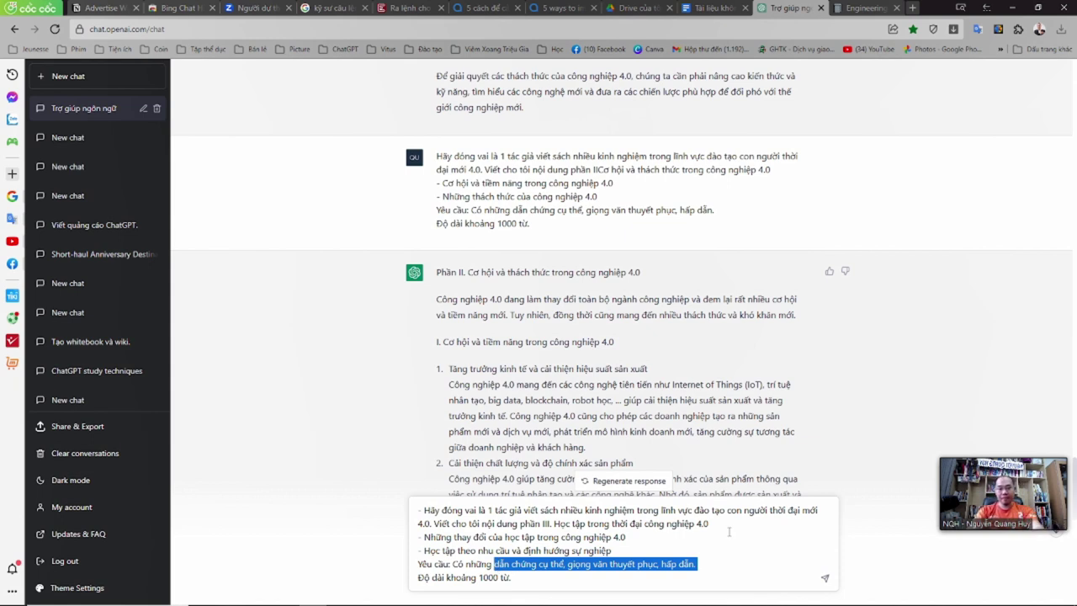
{"action": "type", "text": "vi"}
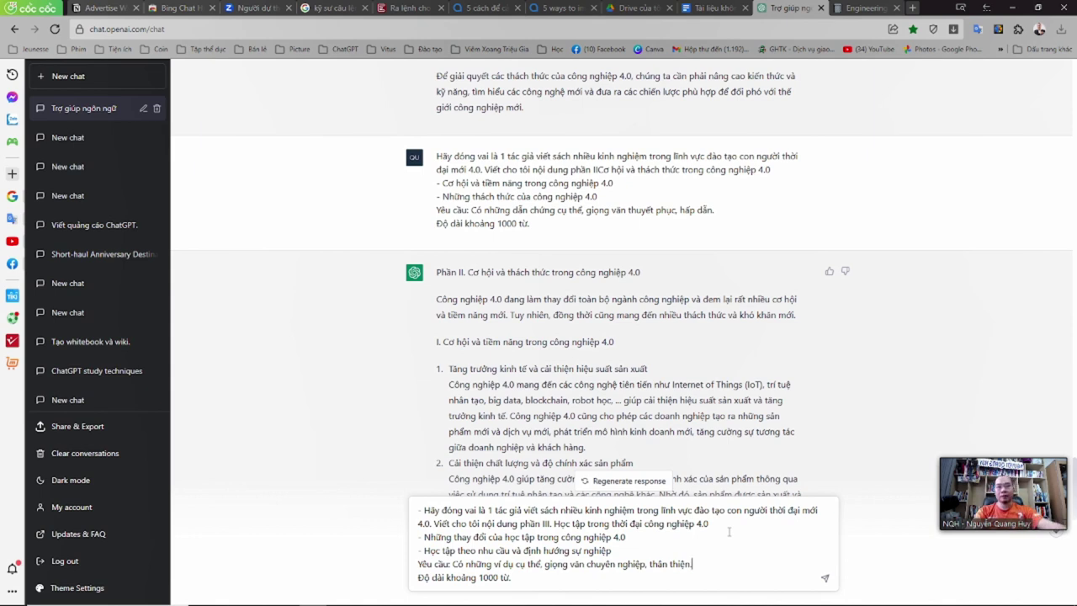
{"action": "left_click_drag", "start_coordinate": [468, 562], "coordinate": [692, 563]}
{"action": "left_click", "coordinate": [552, 577]}
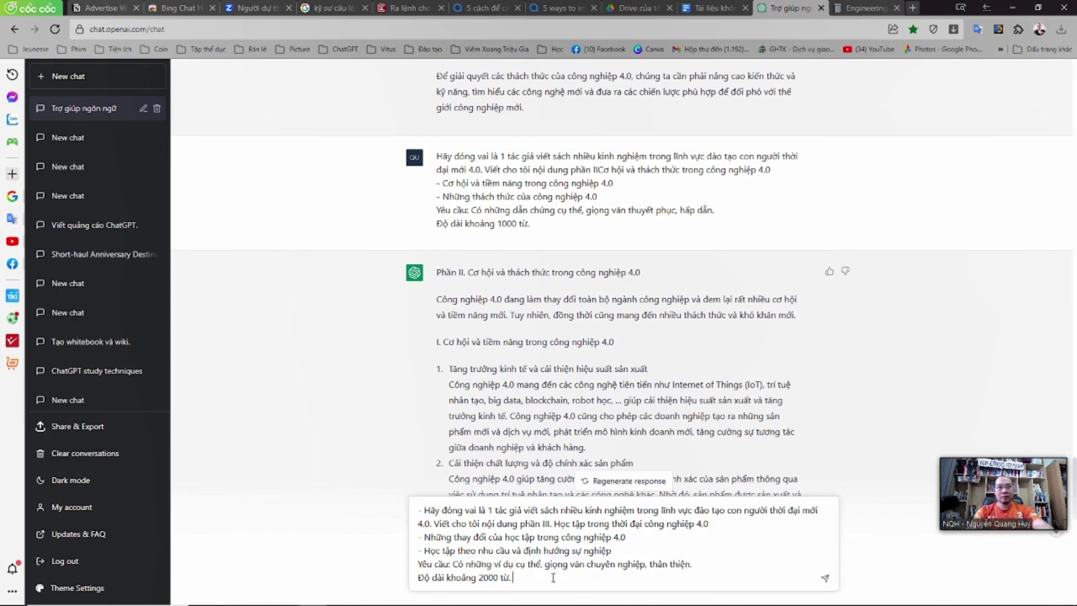
{"action": "key", "text": "Return"}
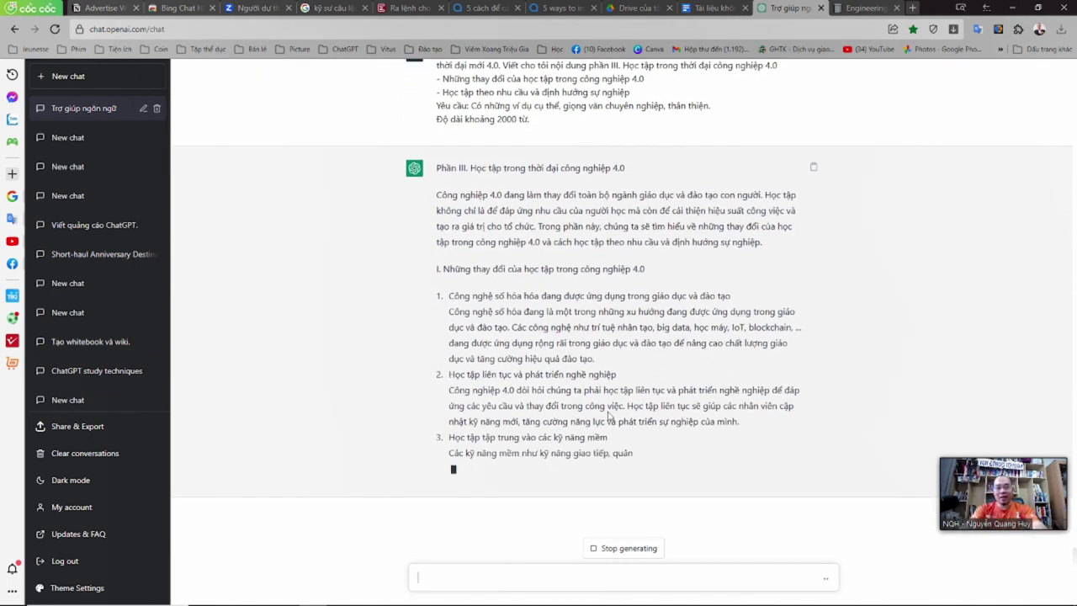
- Ask ChatGPT to continue the cut-off reply with 'tiếp tục từ đoạn còn dang dở'
{"action": "type", "text": "tiếp t"}
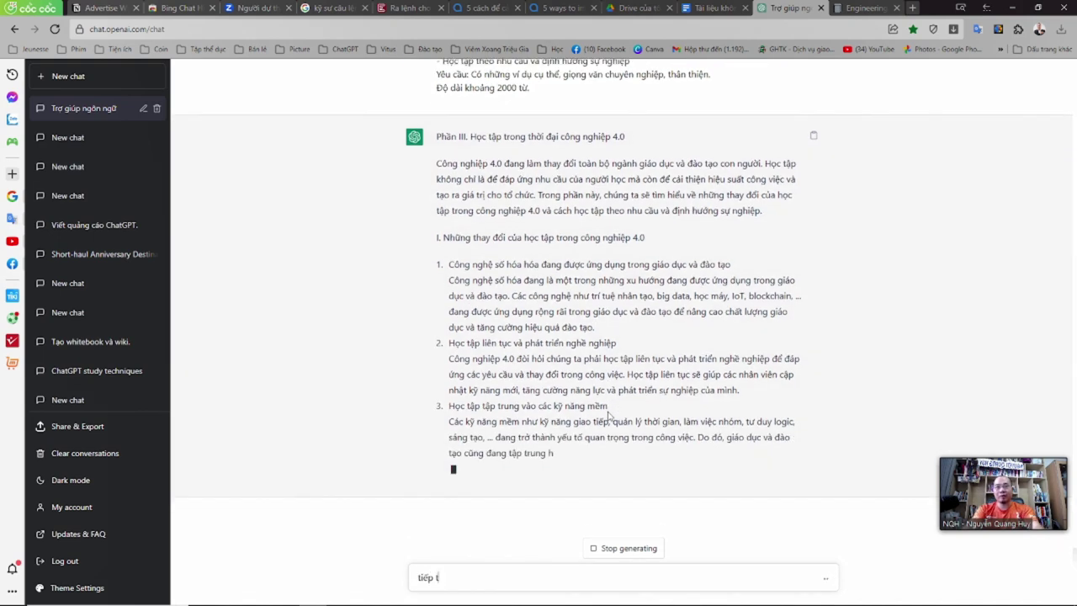
{"action": "type", "text": "ục từ đoạn con"}
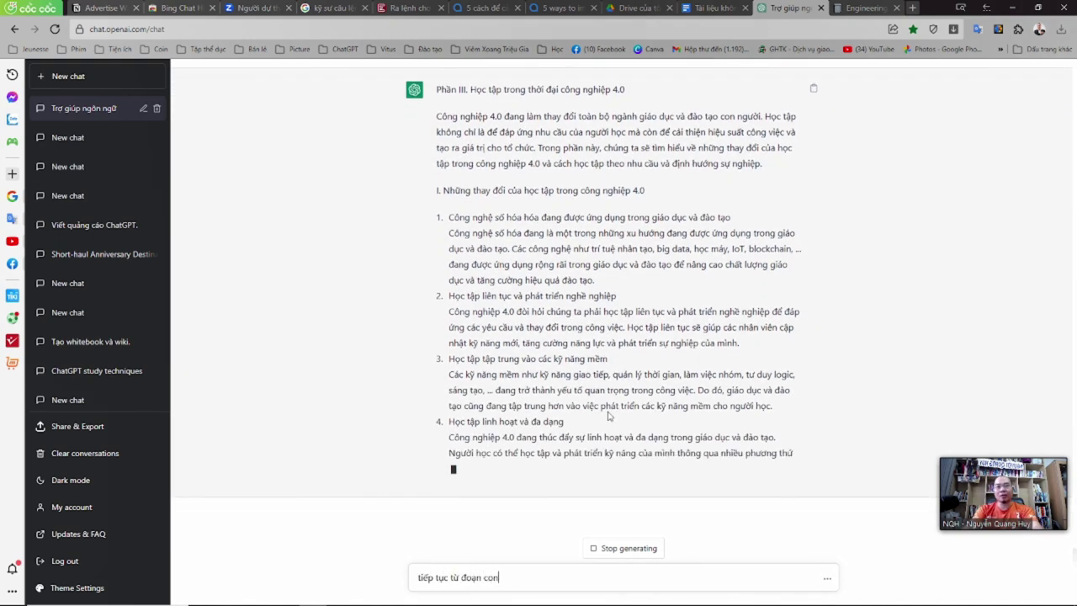
{"action": "type", "text": "f da"}
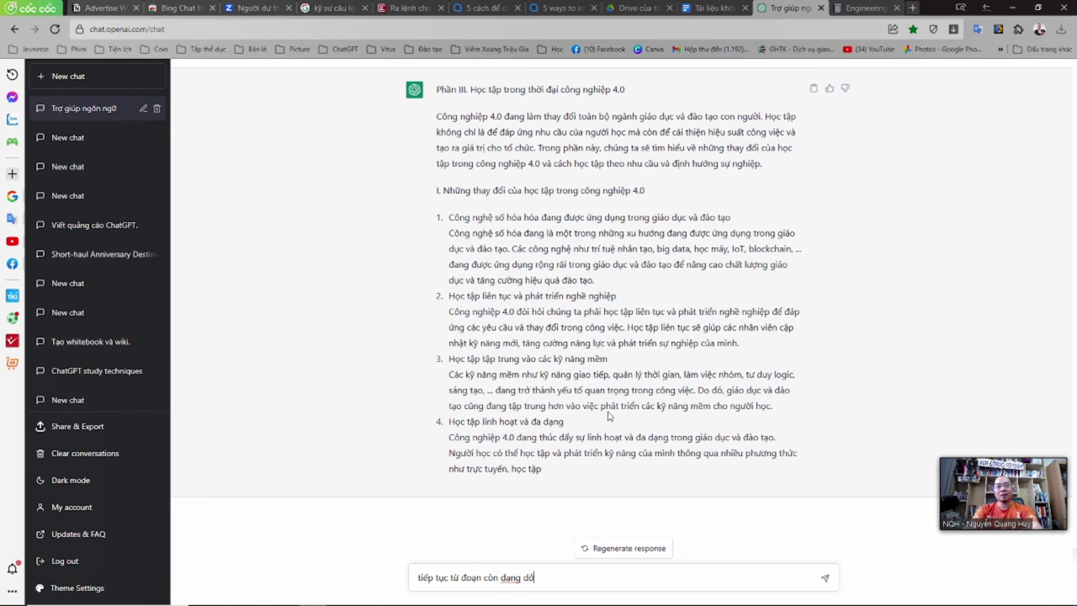
{"action": "key", "text": "ctrl+a"}
{"action": "key", "text": "Return"}
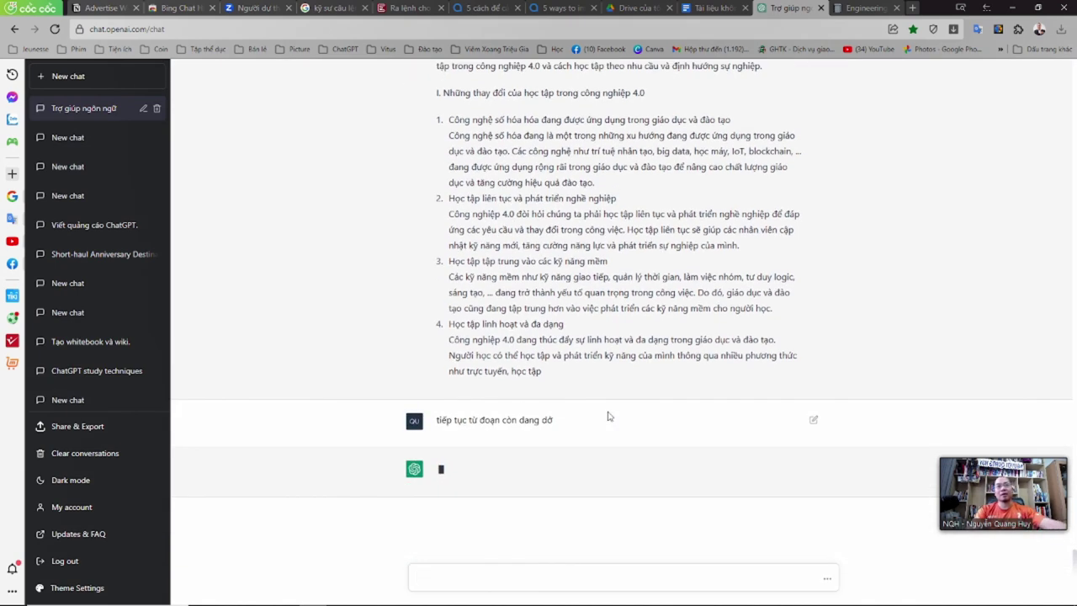
- Select the Part III reply text through its end for copying
{"action": "scroll", "coordinate": [465, 185], "scroll_direction": "up", "scroll_amount": 2}
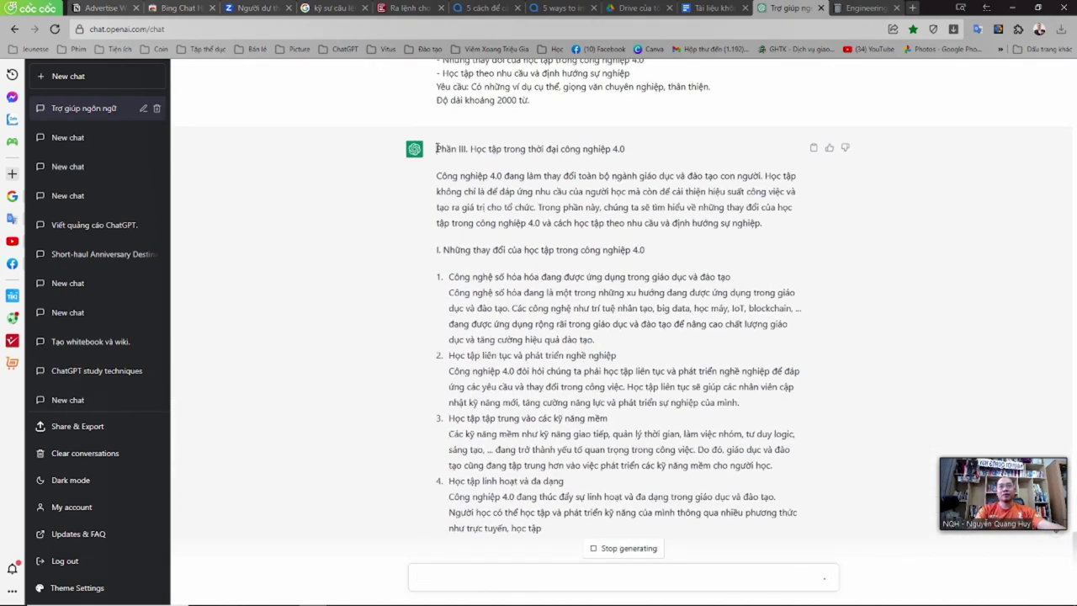
{"action": "left_click_drag", "start_coordinate": [436, 148], "coordinate": [493, 180]}
{"action": "scroll", "coordinate": [493, 180], "scroll_direction": "down", "scroll_amount": 3}
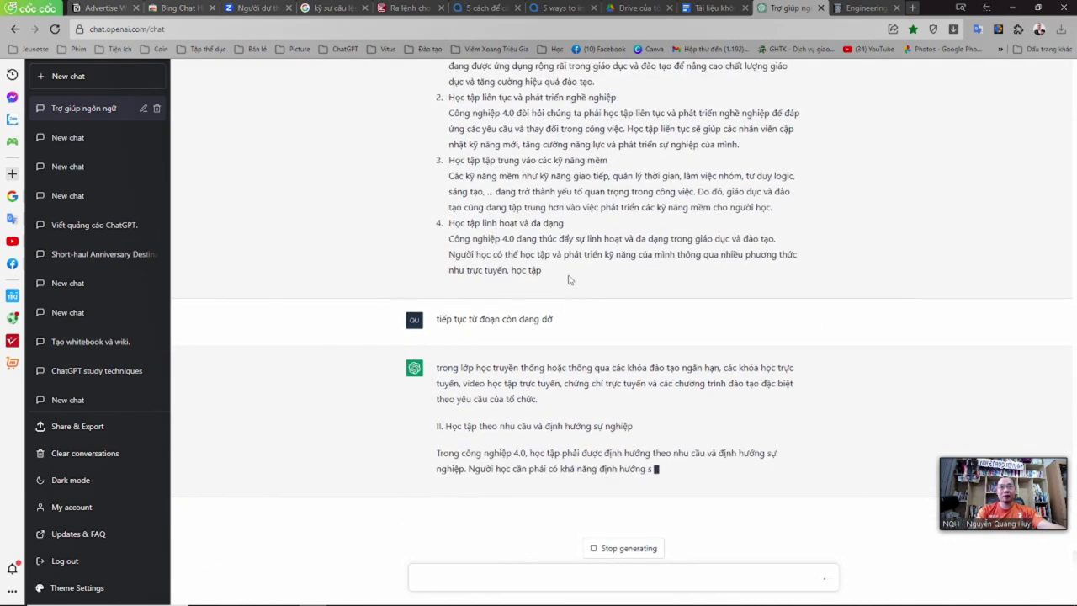
{"action": "left_click", "coordinate": [568, 279], "text": "shift"}
- Paste the Part III text into the wiki and delete the old section III outline bullets
{"action": "key", "text": "ctrl+Tab"}
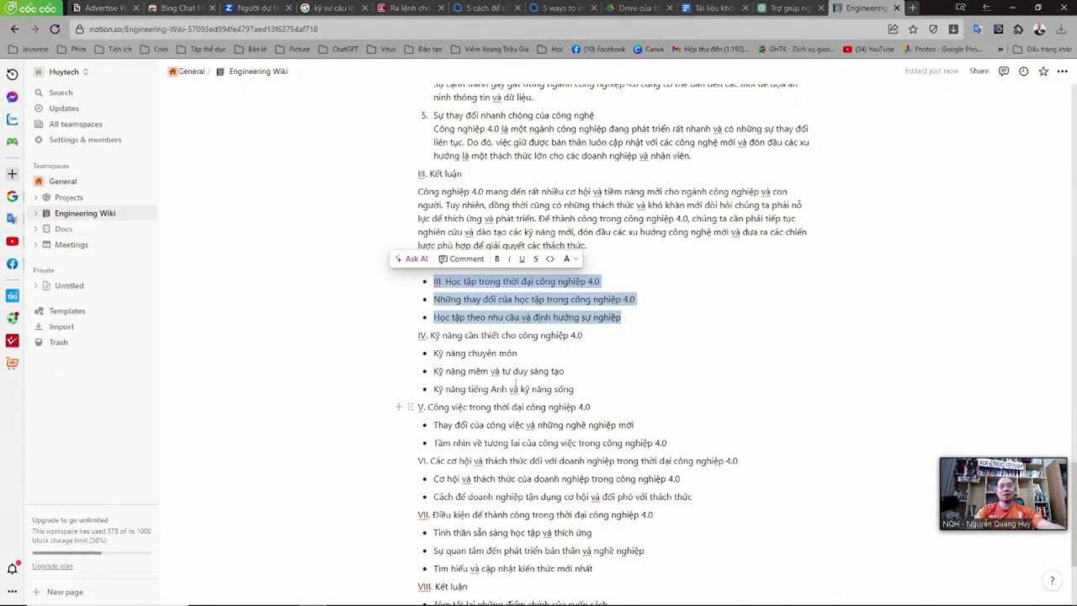
{"action": "left_click", "coordinate": [630, 285]}
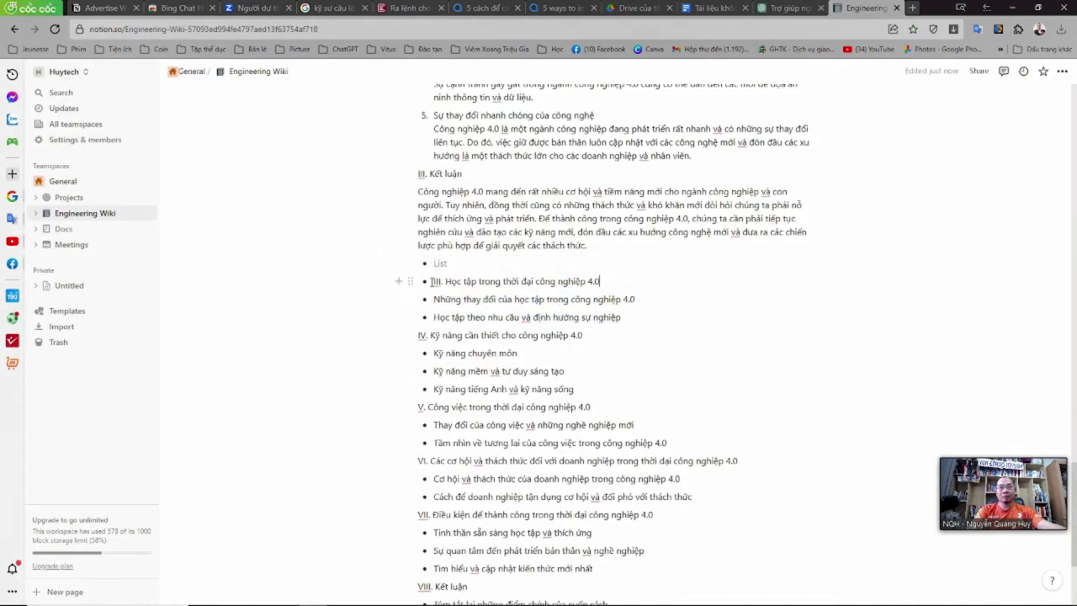
{"action": "triple_click", "coordinate": [630, 286]}
{"action": "left_click", "coordinate": [636, 317], "text": "shift"}
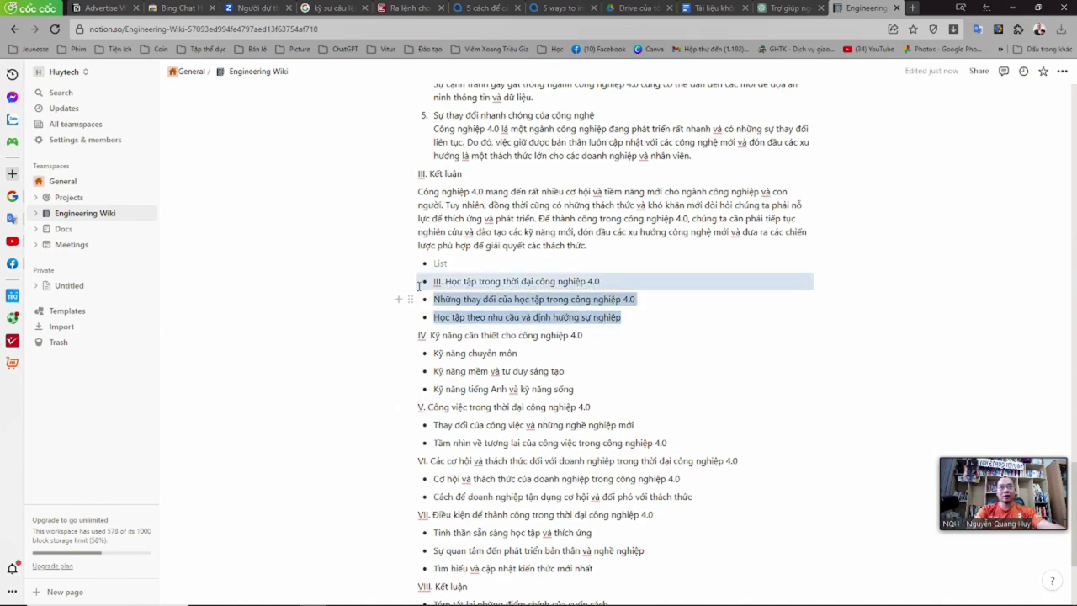
{"action": "key", "text": "ctrl+v"}
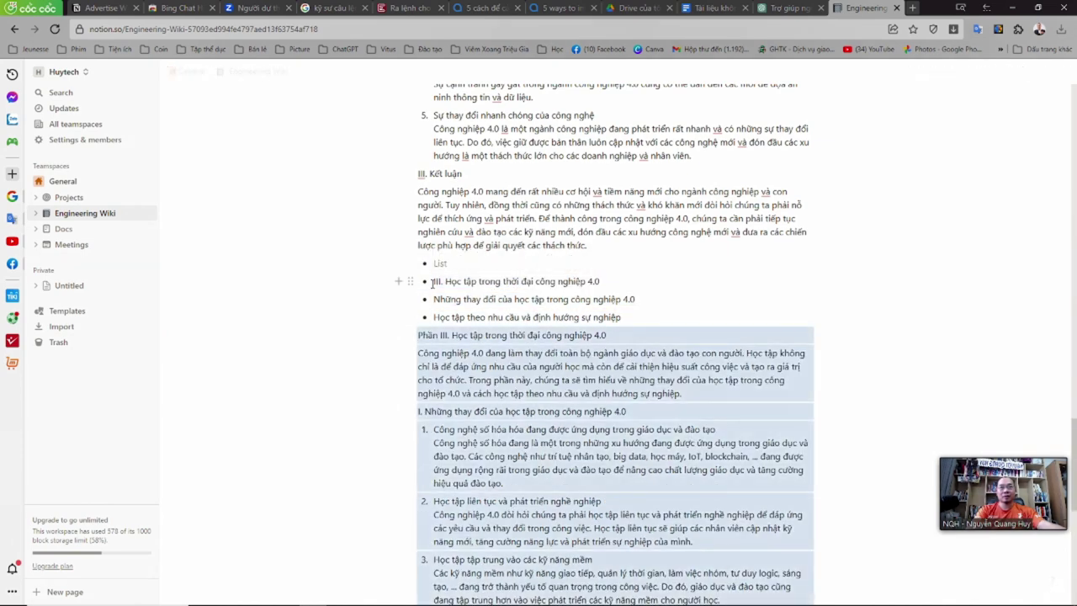
{"action": "left_click_drag", "start_coordinate": [622, 318], "coordinate": [415, 288]}
{"action": "key", "text": "BackSpace"}
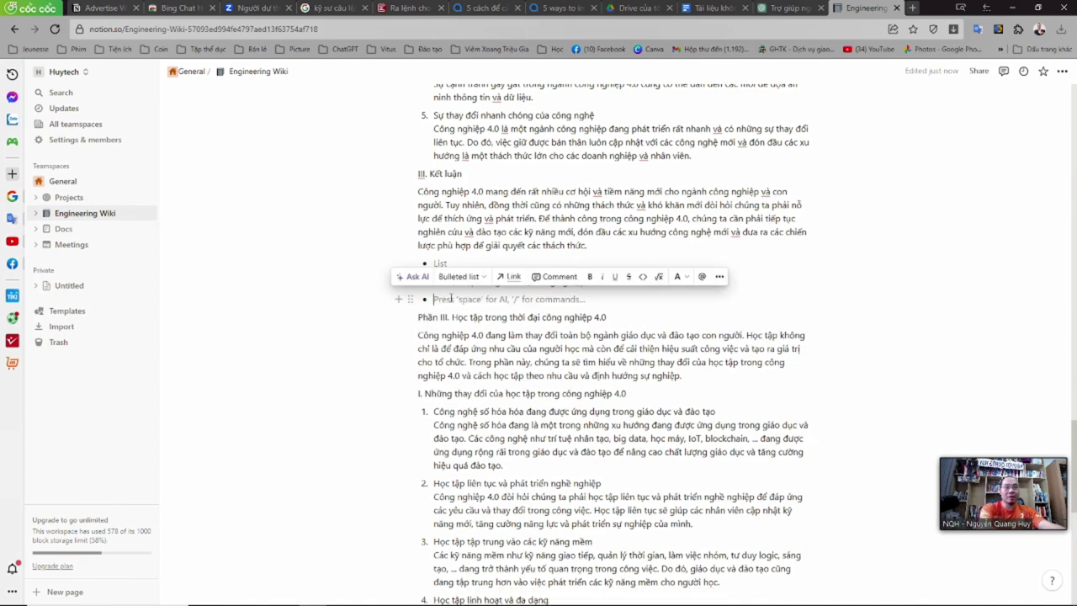
{"action": "left_click_drag", "start_coordinate": [611, 286], "coordinate": [431, 286]}
{"action": "key", "text": "BackSpace"}
{"action": "key", "text": "BackSpace"}
{"action": "key", "text": "BackSpace"}
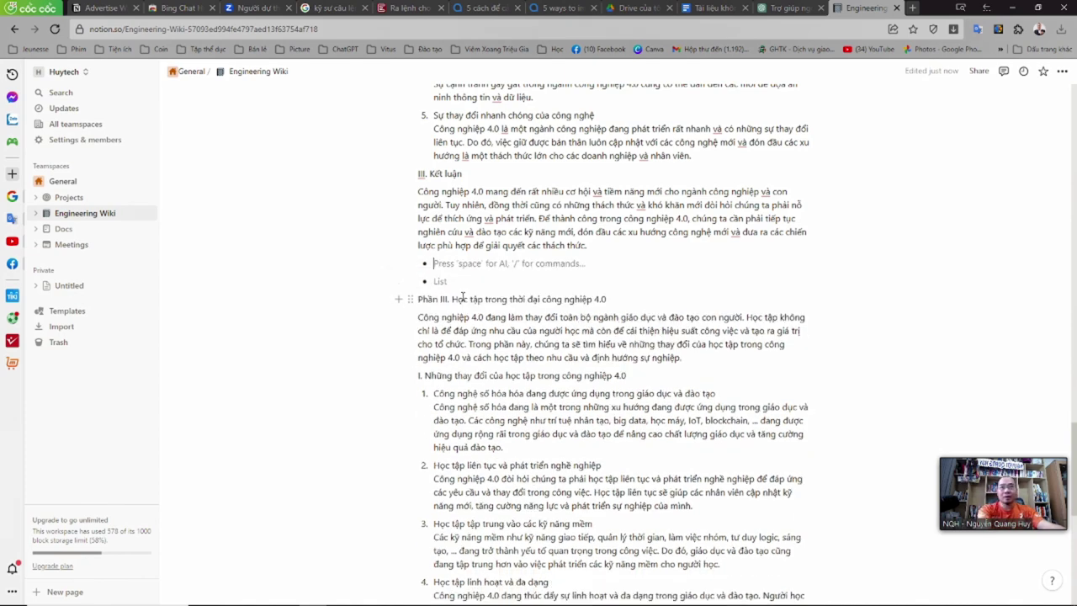
{"action": "key", "text": "BackSpace"}
{"action": "key", "text": "BackSpace"}
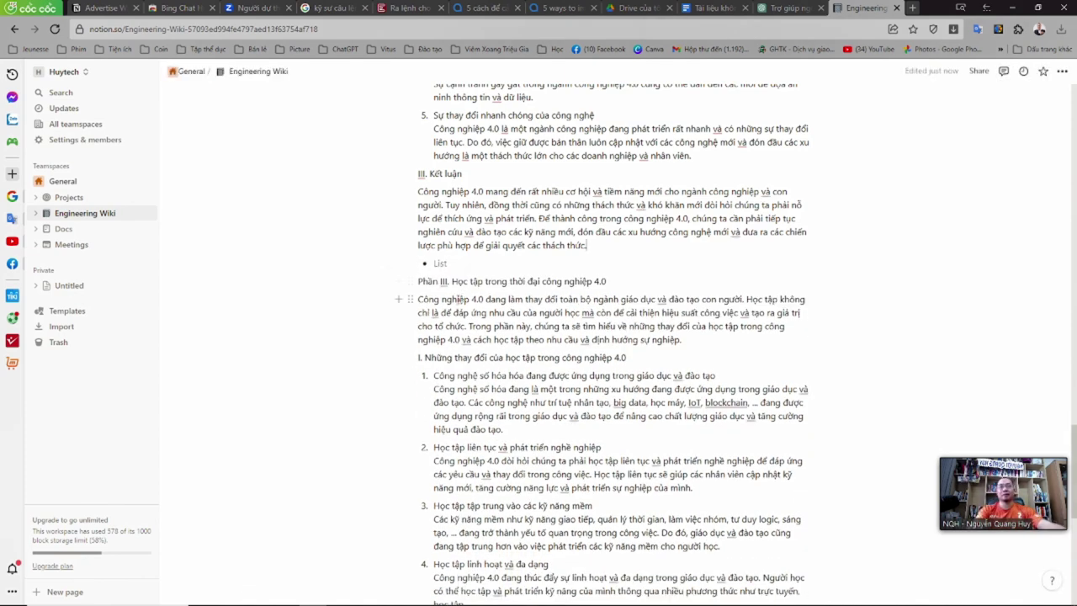
- Turn the Phần III title into Heading 1 and add an empty block after item 4
{"action": "left_click_drag", "start_coordinate": [616, 286], "coordinate": [418, 282]}
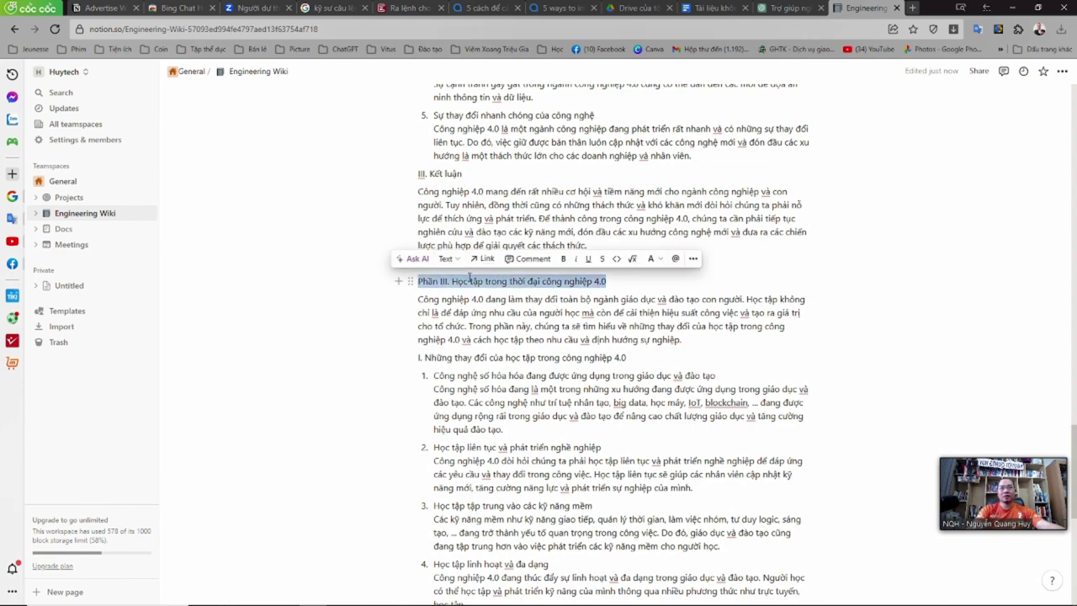
{"action": "left_click", "coordinate": [447, 259]}
{"action": "left_click", "coordinate": [462, 305]}
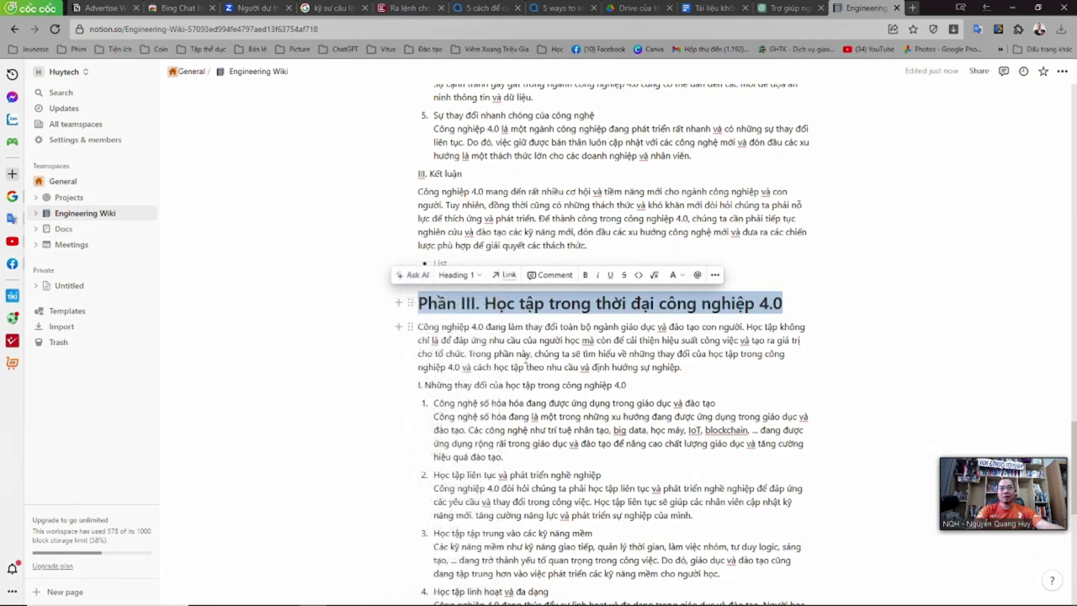
{"action": "scroll", "coordinate": [521, 413], "scroll_direction": "down", "scroll_amount": 3}
{"action": "scroll", "coordinate": [519, 414], "scroll_direction": "down", "scroll_amount": 2}
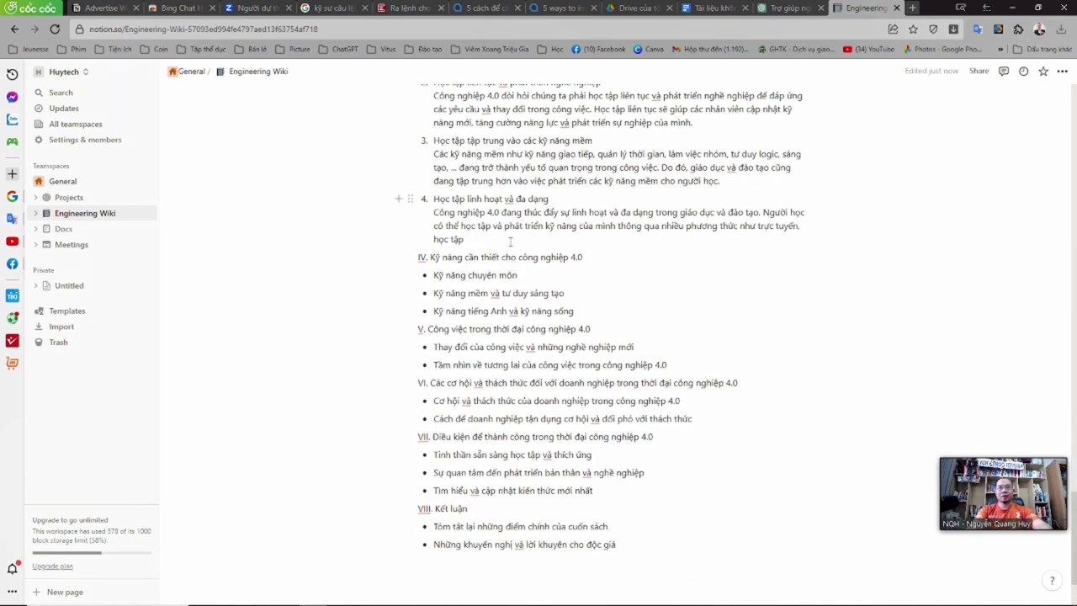
{"action": "key", "text": "Return"}
{"action": "key", "text": "Return"}
- Resend the earlier 'continue the unfinished part' message to ChatGPT
{"action": "left_click", "coordinate": [774, 8]}
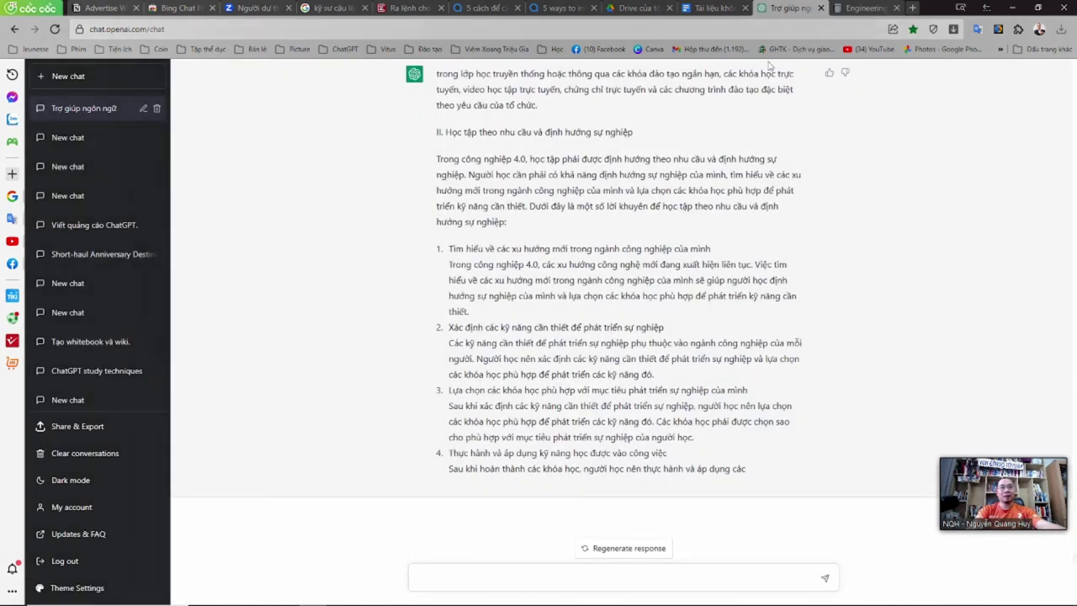
{"action": "scroll", "coordinate": [580, 422], "scroll_direction": "up", "scroll_amount": 3}
{"action": "scroll", "coordinate": [564, 295], "scroll_direction": "down", "scroll_amount": 3}
{"action": "scroll", "coordinate": [545, 154], "scroll_direction": "up", "scroll_amount": 2}
{"action": "left_click_drag", "start_coordinate": [558, 139], "coordinate": [433, 137]}
{"action": "key", "text": "ctrl+c"}
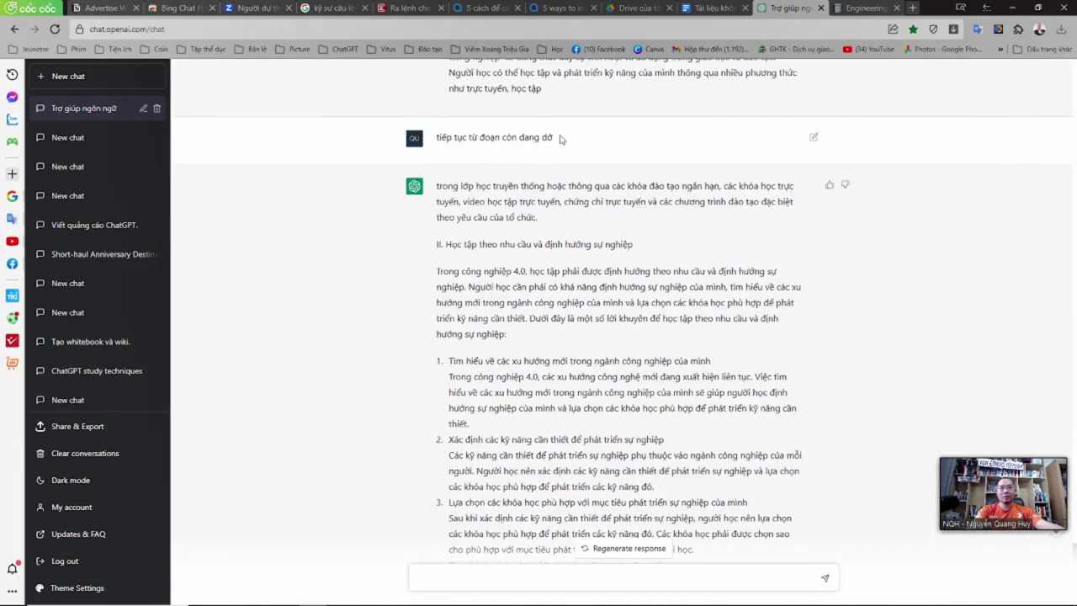
{"action": "left_click_drag", "start_coordinate": [556, 139], "coordinate": [440, 134]}
{"action": "scroll", "coordinate": [437, 127], "scroll_direction": "down", "scroll_amount": 2}
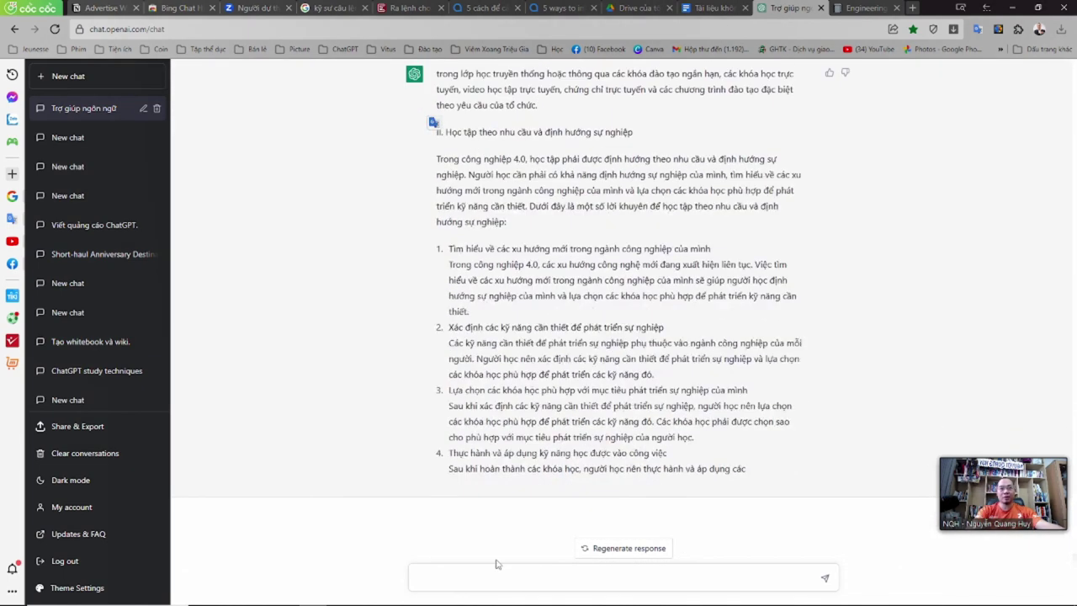
{"action": "left_click", "coordinate": [486, 572]}
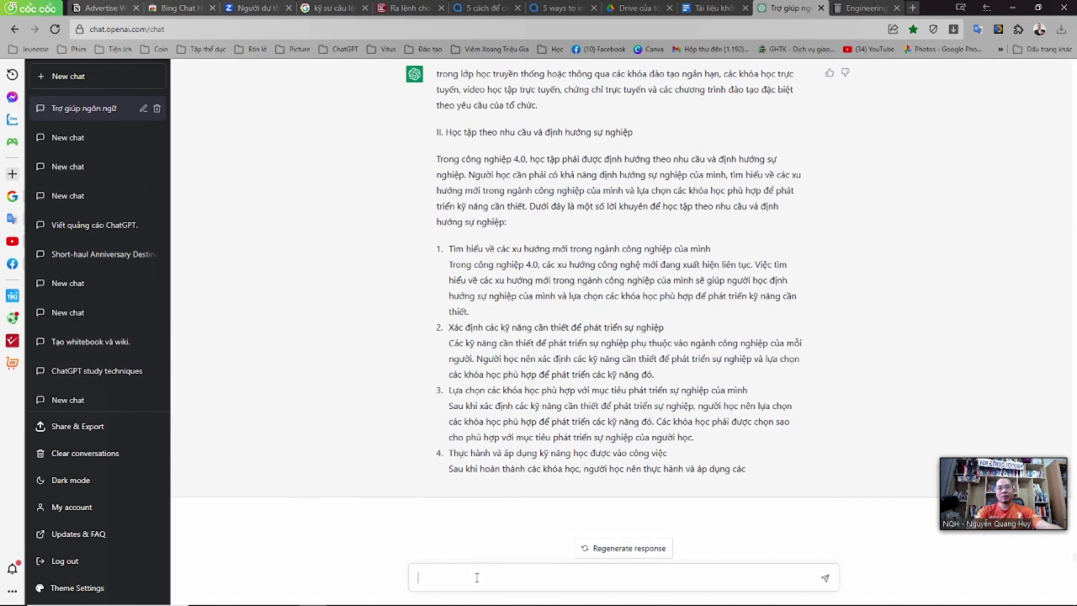
{"action": "key", "text": "ctrl+v"}
{"action": "key", "text": "Return"}
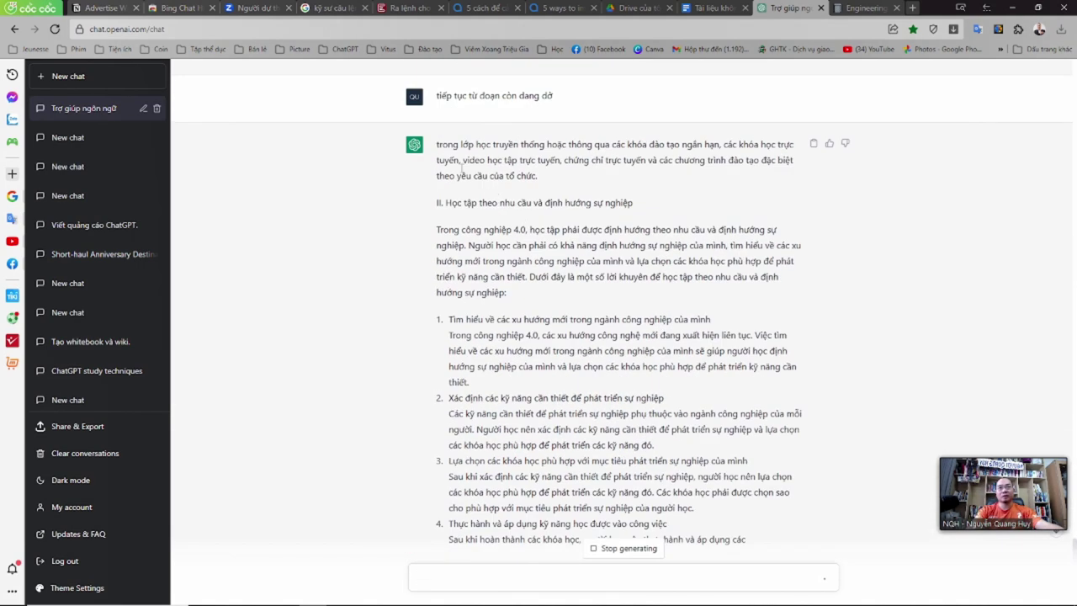
- Copy the new continuation reply down to item 4 and place the caret after item 4 in Notion
{"action": "left_click_drag", "start_coordinate": [436, 143], "coordinate": [760, 431]}
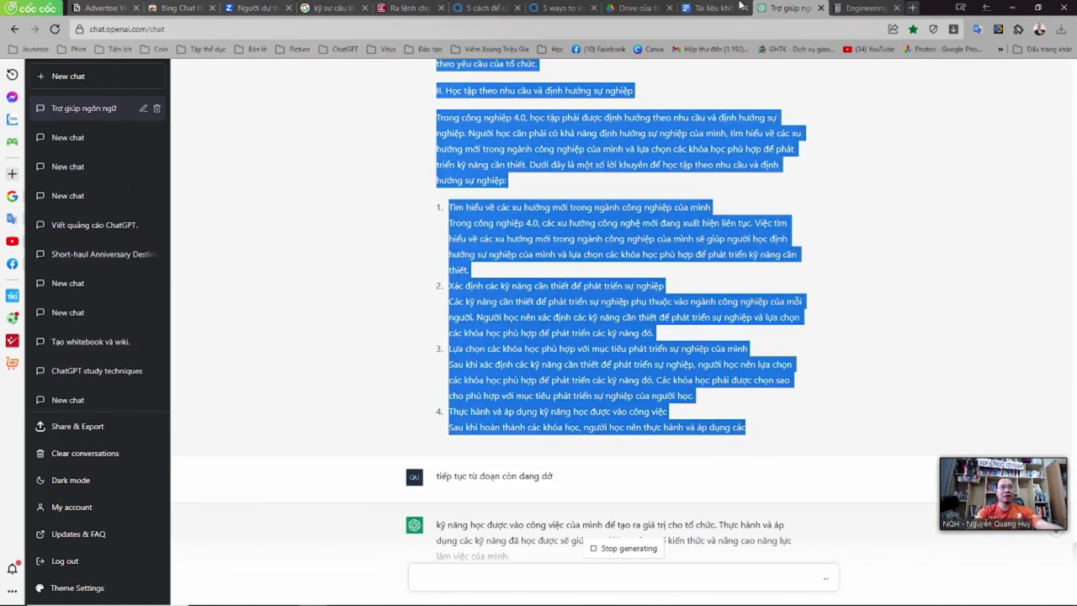
{"action": "left_click", "coordinate": [874, 7]}
{"action": "left_click", "coordinate": [527, 239]}
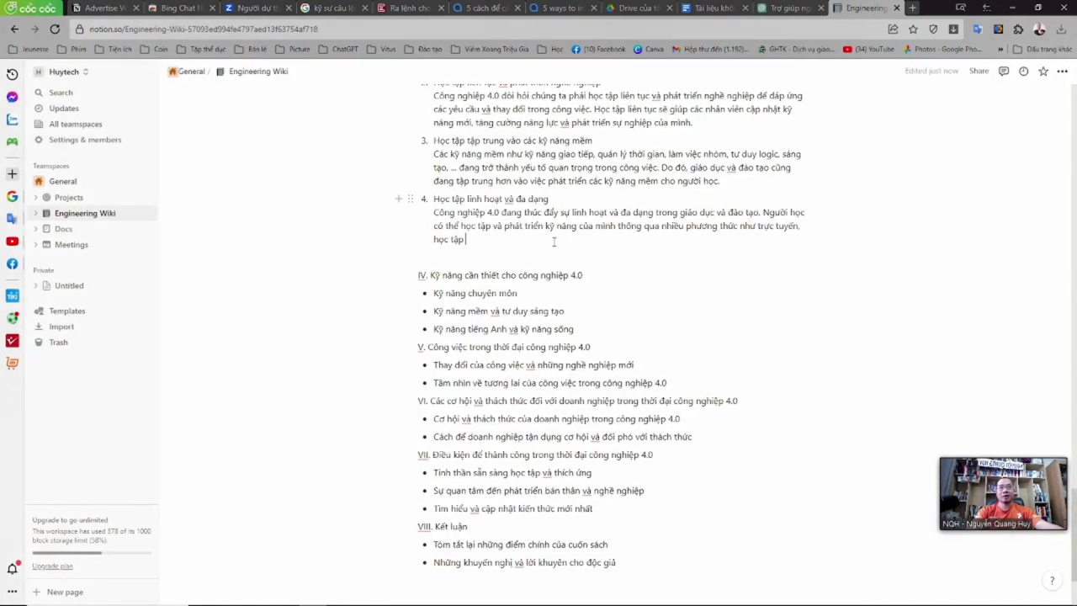
- Paste the copied continuation after item 4 in the wiki page
{"action": "key", "text": "ctrl+v"}
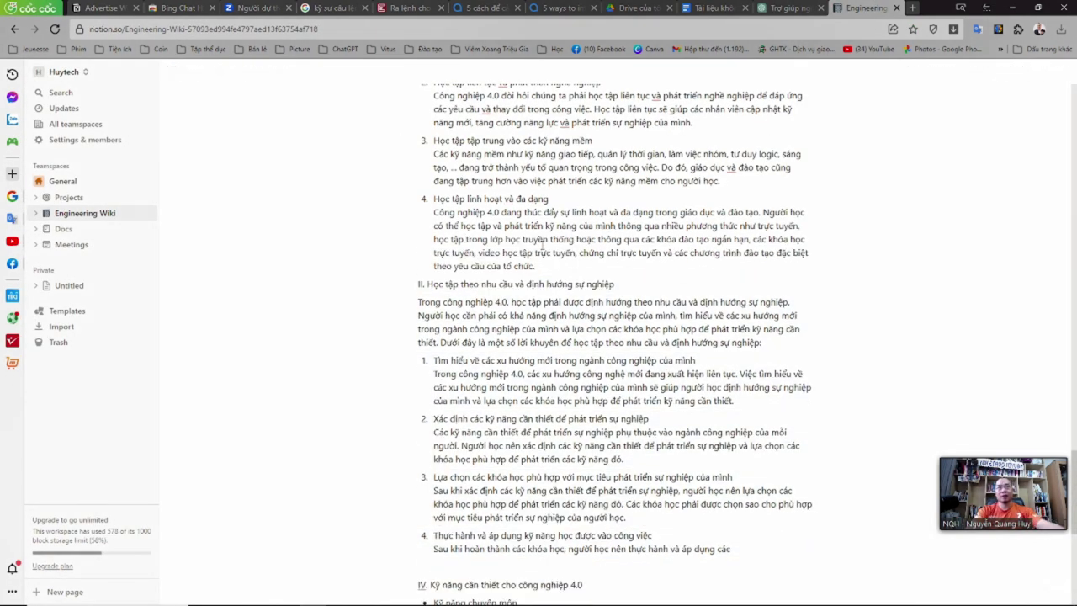
{"action": "scroll", "coordinate": [553, 349], "scroll_direction": "down", "scroll_amount": 3}
{"action": "left_click", "coordinate": [541, 343]}
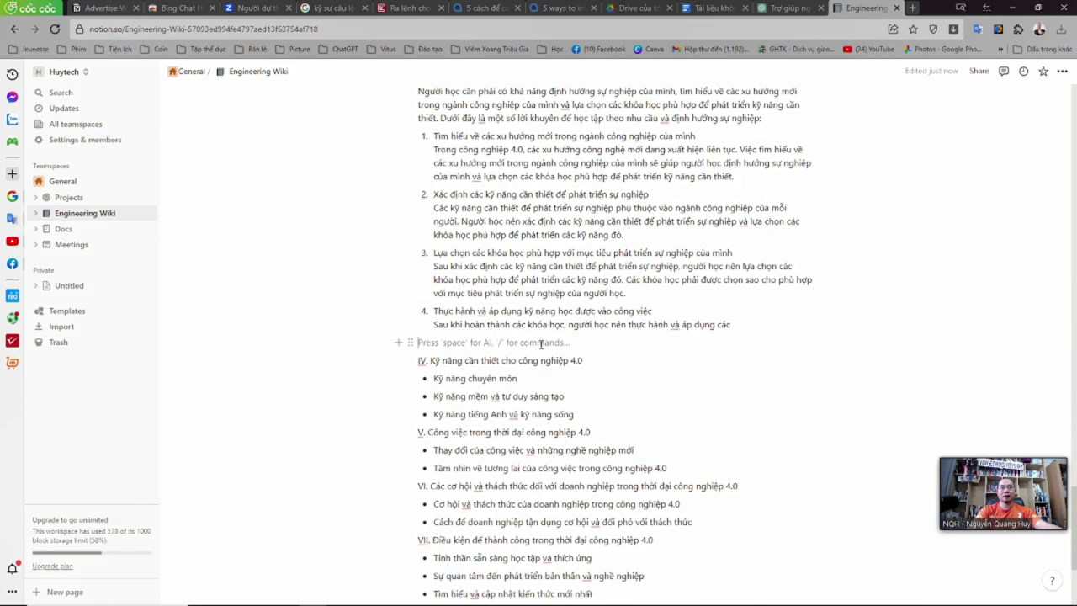
{"action": "scroll", "coordinate": [541, 346], "scroll_direction": "up", "scroll_amount": 2}
{"action": "key", "text": "ctrl+shift+Tab"}
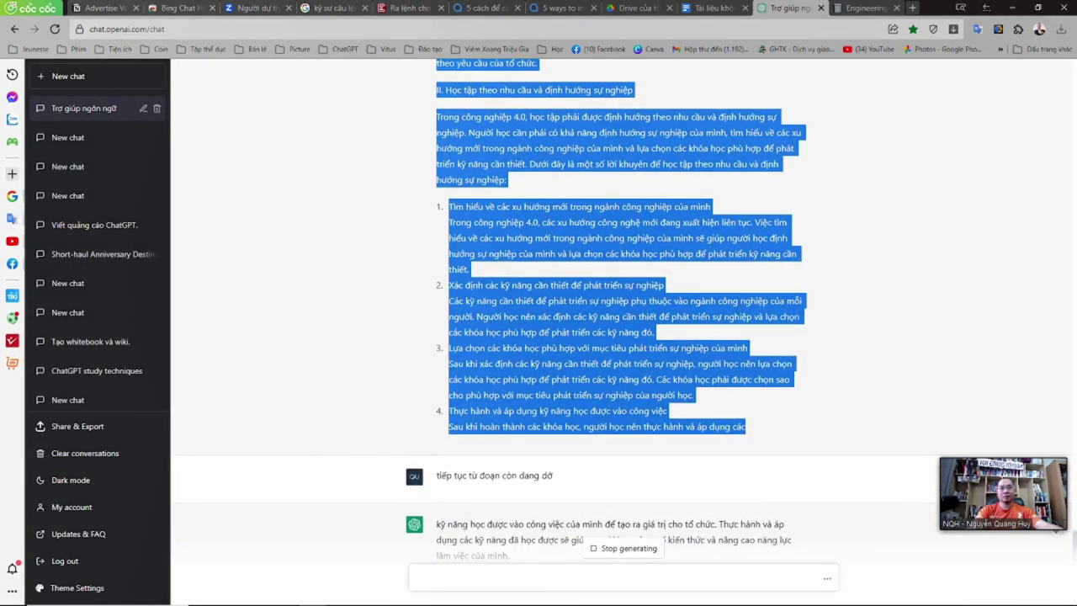
{"action": "key", "text": "ctrl+Tab"}
{"action": "scroll", "coordinate": [533, 334], "scroll_direction": "up", "scroll_amount": 5}
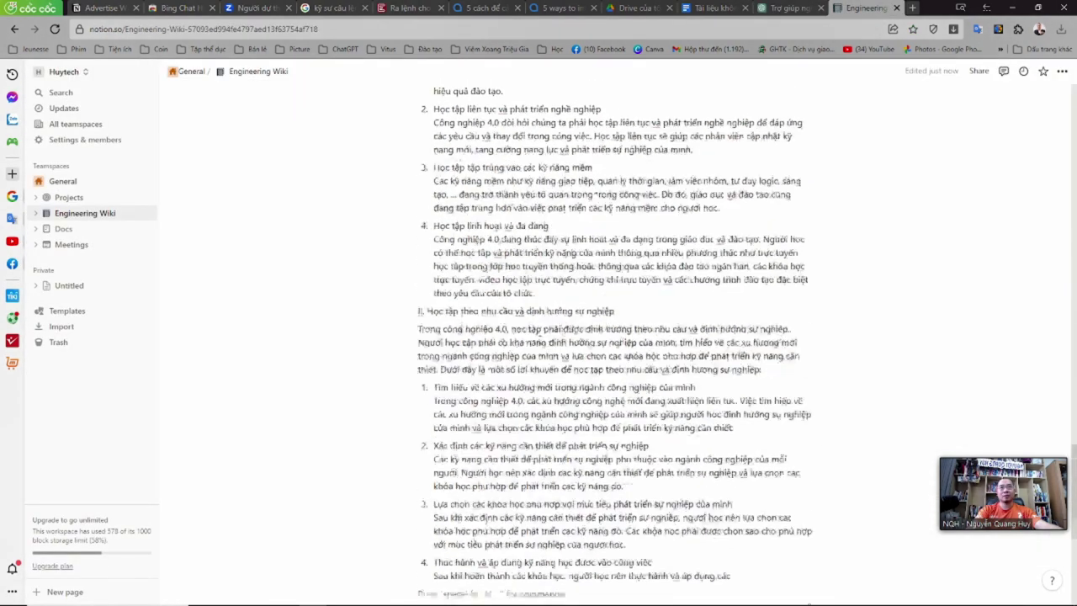
- Make 'I. Những thay đổi của học tập trong công nghiệp 4.0' and the section II subheading Heading 2
{"action": "left_click_drag", "start_coordinate": [627, 217], "coordinate": [452, 220]}
{"action": "left_click", "coordinate": [446, 194]}
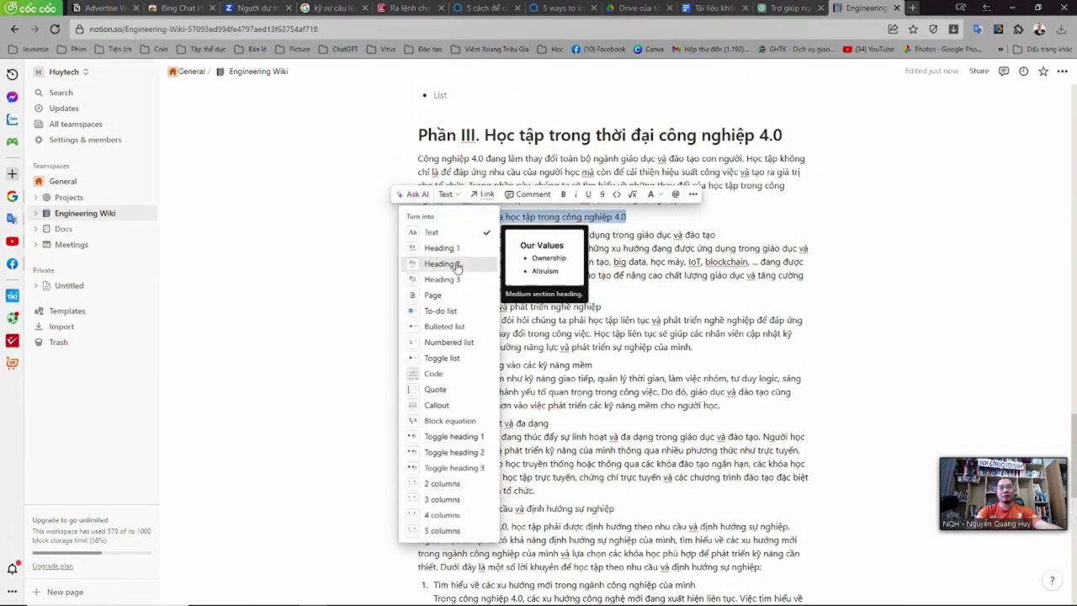
{"action": "left_click", "coordinate": [447, 265]}
{"action": "scroll", "coordinate": [500, 355], "scroll_direction": "down", "scroll_amount": 3}
{"action": "left_click_drag", "start_coordinate": [614, 350], "coordinate": [409, 353]}
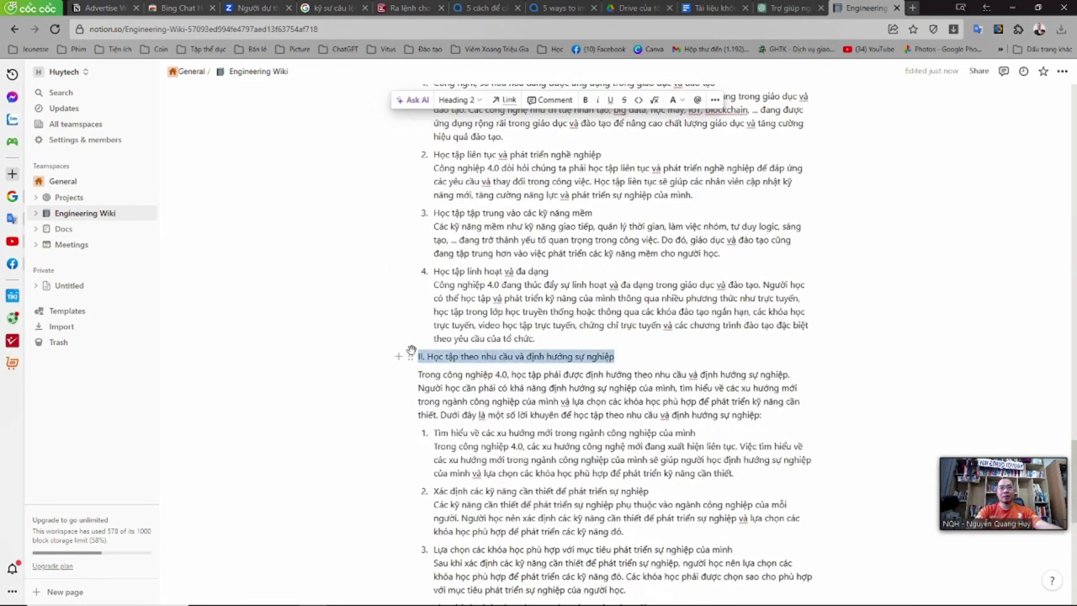
{"action": "left_click", "coordinate": [442, 334]}
{"action": "left_click", "coordinate": [443, 323]}
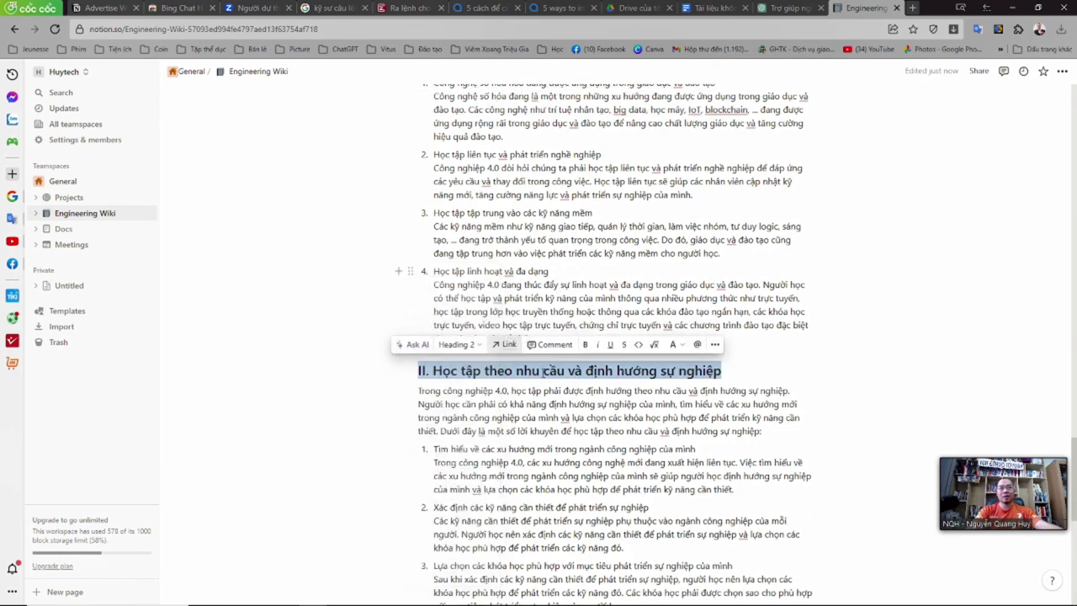
- Return to the ChatGPT conversation, leaving the wiki caret at the end of item 4
{"action": "scroll", "coordinate": [547, 393], "scroll_direction": "down", "scroll_amount": 3}
{"action": "left_click", "coordinate": [749, 357]}
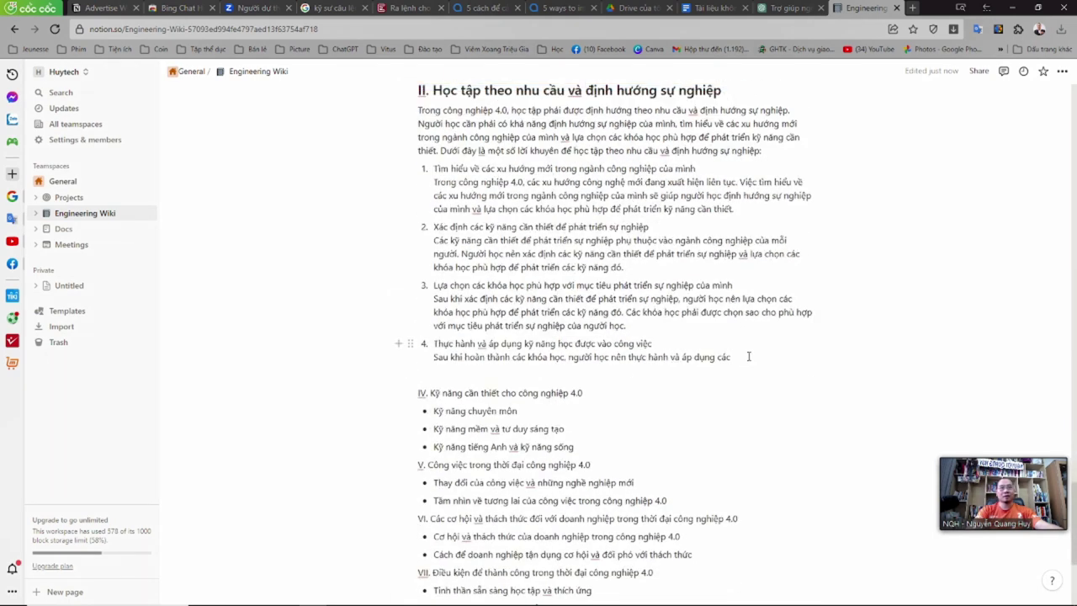
{"action": "left_click", "coordinate": [784, 7]}
{"action": "left_click", "coordinate": [565, 111]}
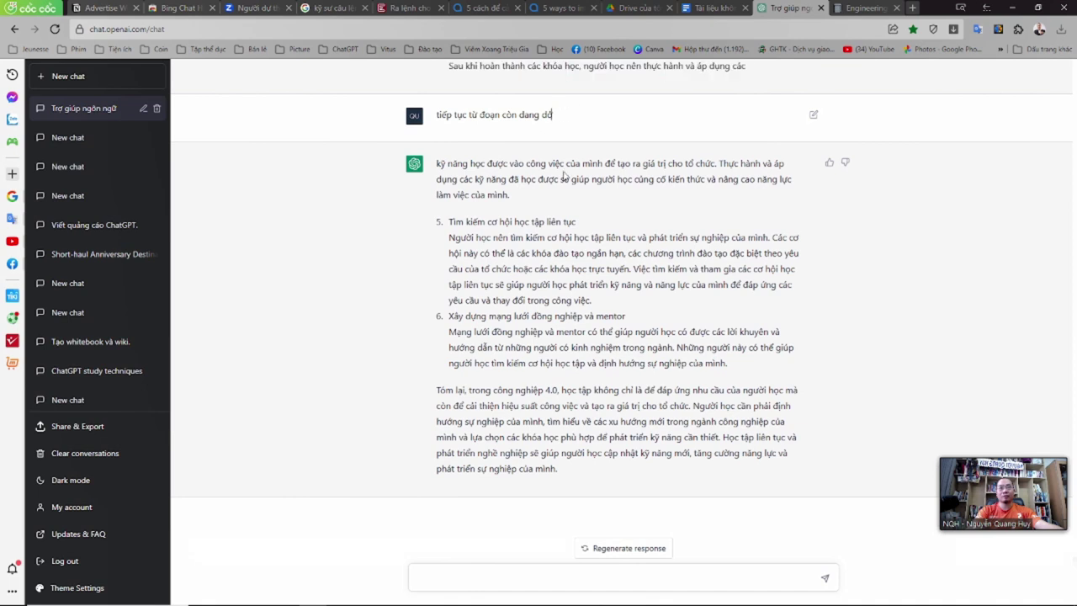
- Copy ChatGPT's full continuation reply with items 5–6 and the summary
{"action": "left_click", "coordinate": [486, 572]}
{"action": "key", "text": "ctrl+v"}
{"action": "key", "text": "ctrl+z"}
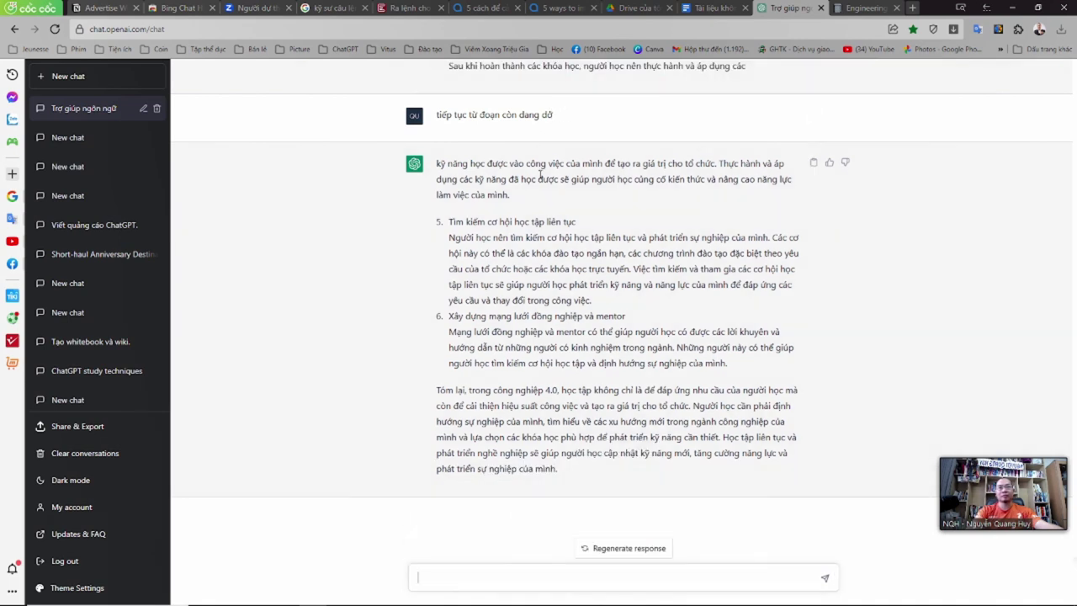
{"action": "left_click_drag", "start_coordinate": [551, 115], "coordinate": [493, 125]}
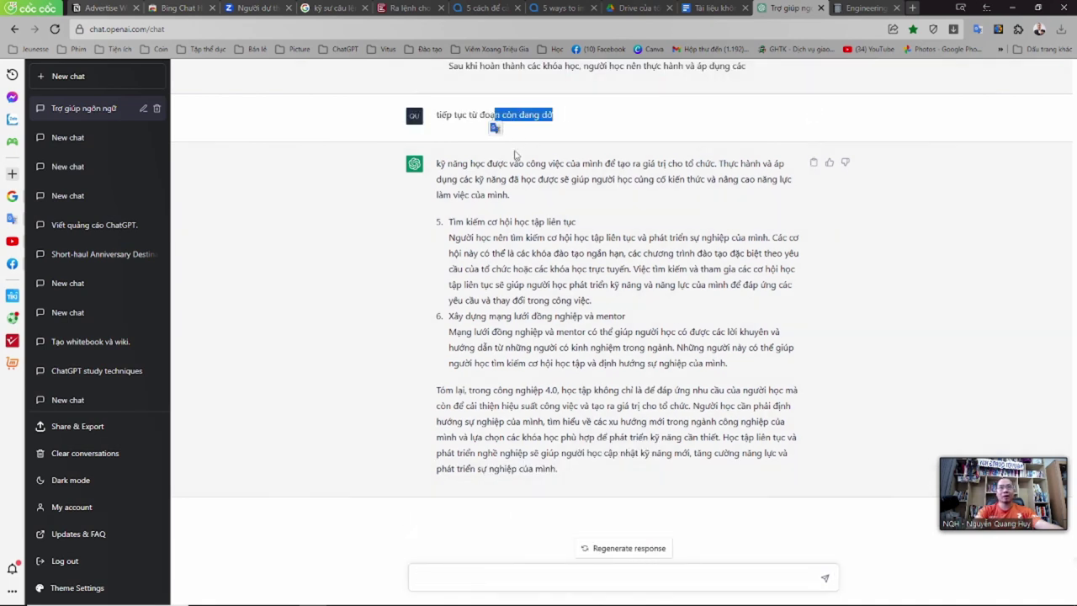
{"action": "left_click_drag", "start_coordinate": [501, 194], "coordinate": [508, 195]}
{"action": "left_click_drag", "start_coordinate": [439, 163], "coordinate": [583, 471]}
{"action": "key", "text": "ctrl+c"}
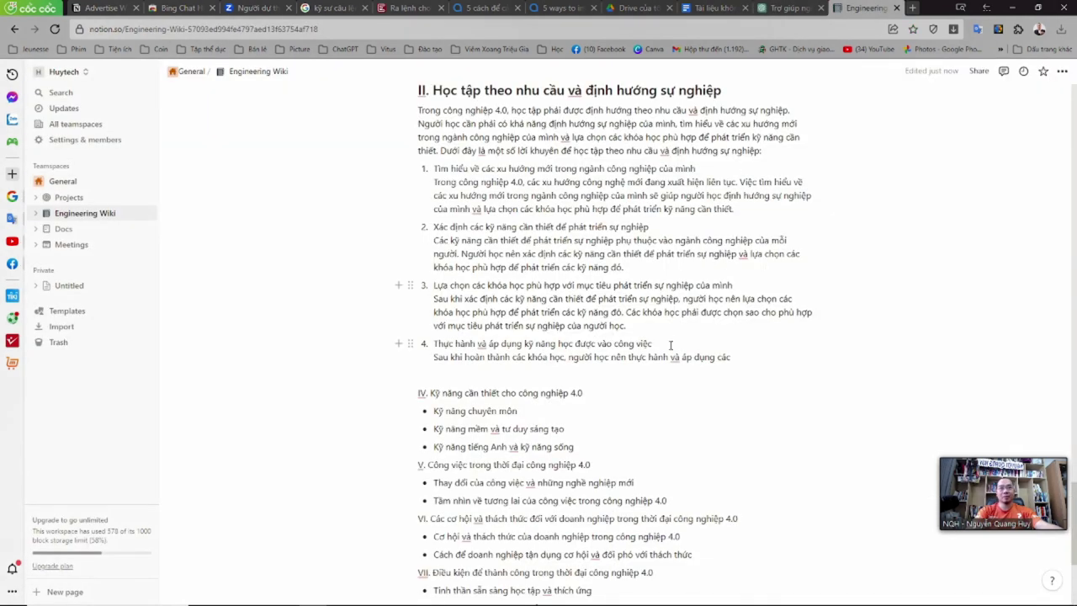
- Paste the continuation after item 4, merge it into that item, and add a line after the summary
{"action": "left_click", "coordinate": [745, 370]}
{"action": "key", "text": "ctrl+v"}
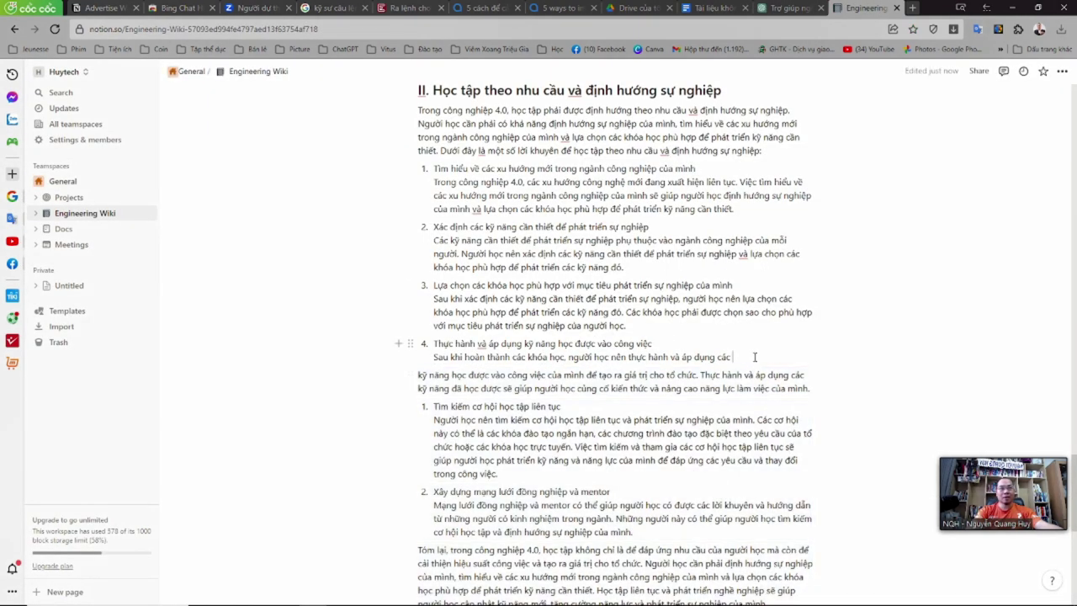
{"action": "left_click", "coordinate": [752, 359]}
{"action": "key", "text": "Delete"}
{"action": "scroll", "coordinate": [597, 391], "scroll_direction": "down", "scroll_amount": 1}
{"action": "scroll", "coordinate": [597, 391], "scroll_direction": "down", "scroll_amount": 2}
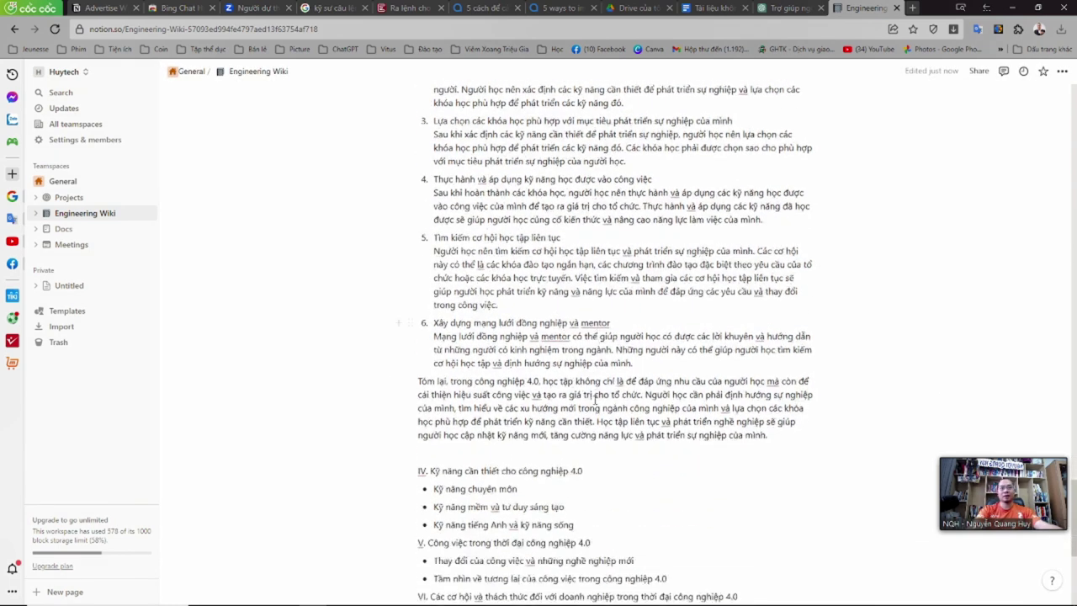
{"action": "left_click", "coordinate": [790, 438]}
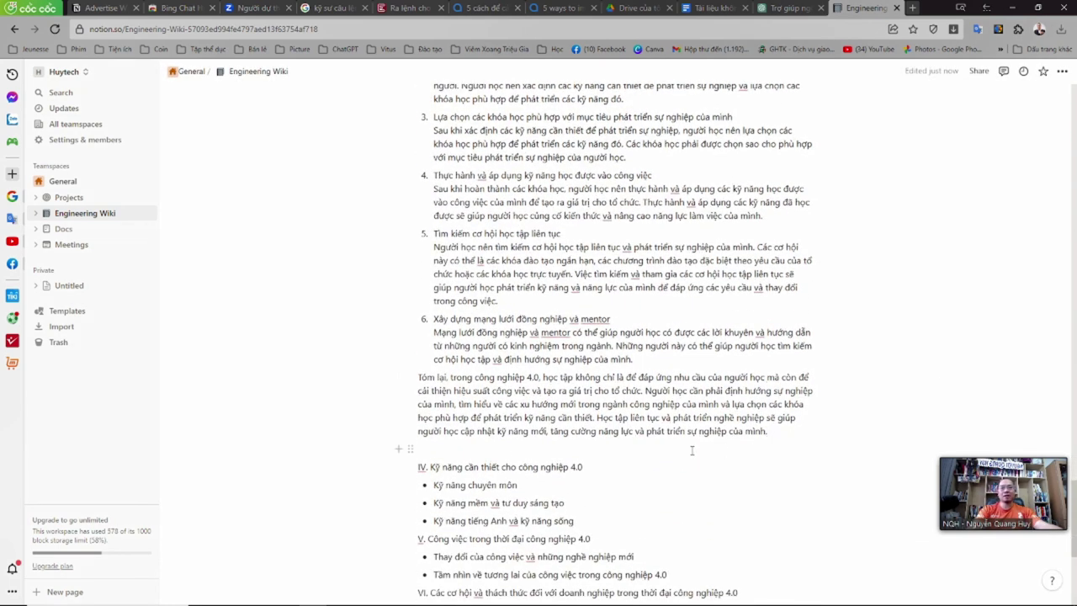
{"action": "key", "text": "Return"}
{"action": "scroll", "coordinate": [438, 364], "scroll_direction": "down", "scroll_amount": 1}
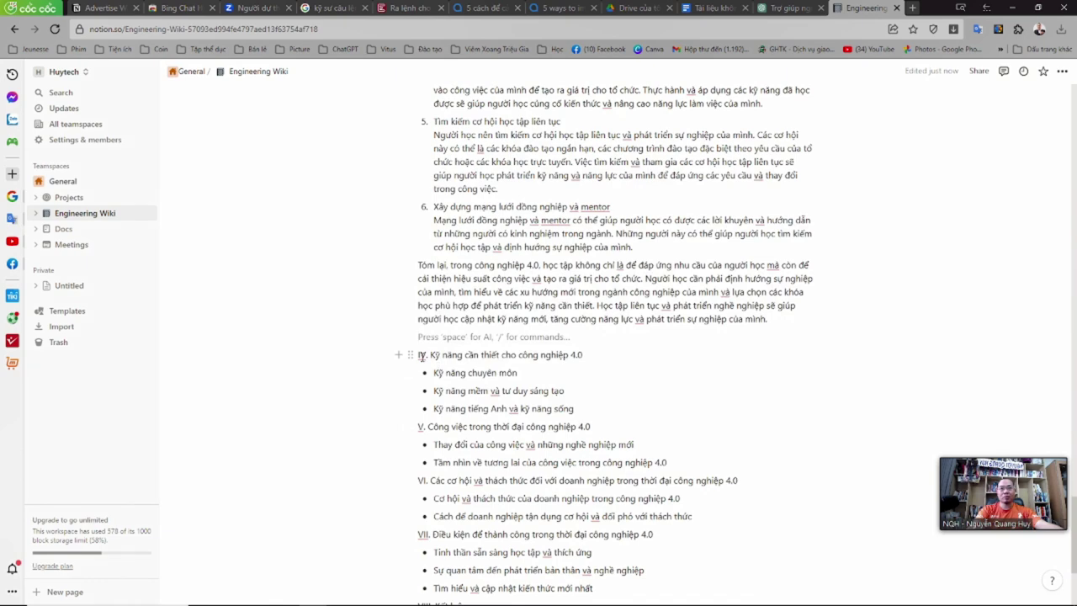
{"action": "left_click_drag", "start_coordinate": [421, 355], "coordinate": [594, 407]}
- Paste the section IV outline into the ChatGPT message box and insert the earlier Part III prompt above it
{"action": "left_click", "coordinate": [706, 8]}
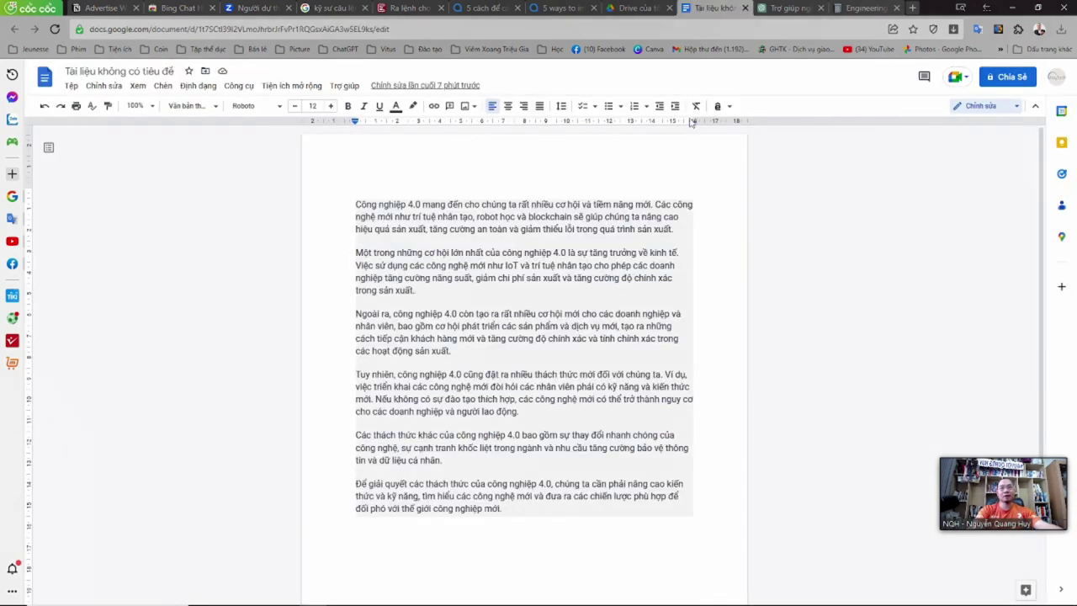
{"action": "left_click", "coordinate": [771, 10]}
{"action": "left_click", "coordinate": [528, 561]}
{"action": "type", "text": "IV. Kỹ năng cần thiết cho công nghiệp 4.0  - Kỹ năng chuyên môn - Kỹ năng mềm và tư duy sáng tạo - Kỹ năng tiếng Anh và kỹ năng sống"}
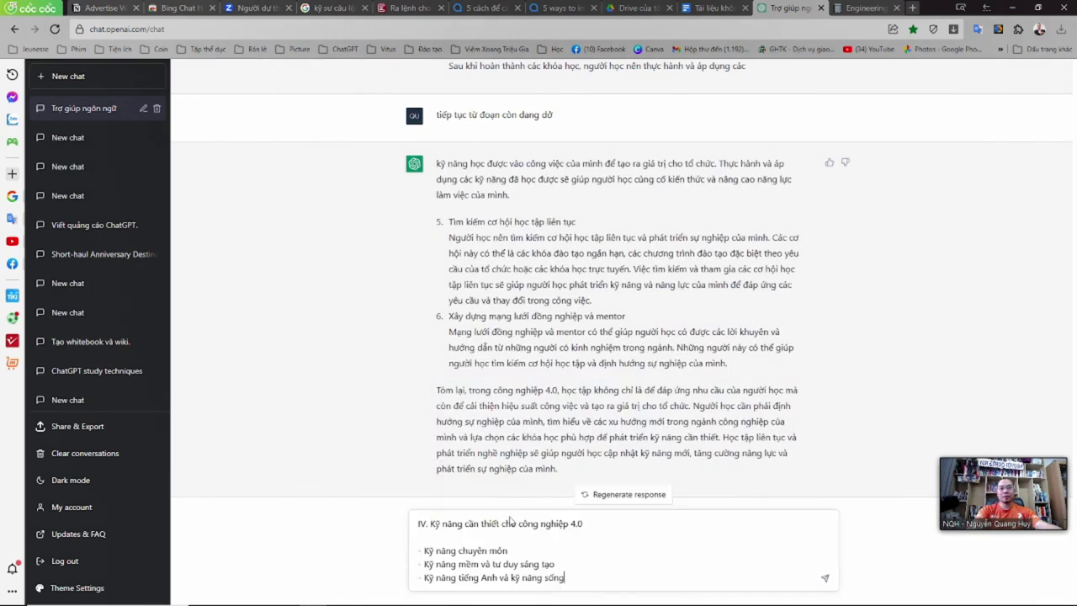
{"action": "scroll", "coordinate": [528, 323], "scroll_direction": "up", "scroll_amount": 2}
{"action": "scroll", "coordinate": [527, 324], "scroll_direction": "up", "scroll_amount": 10}
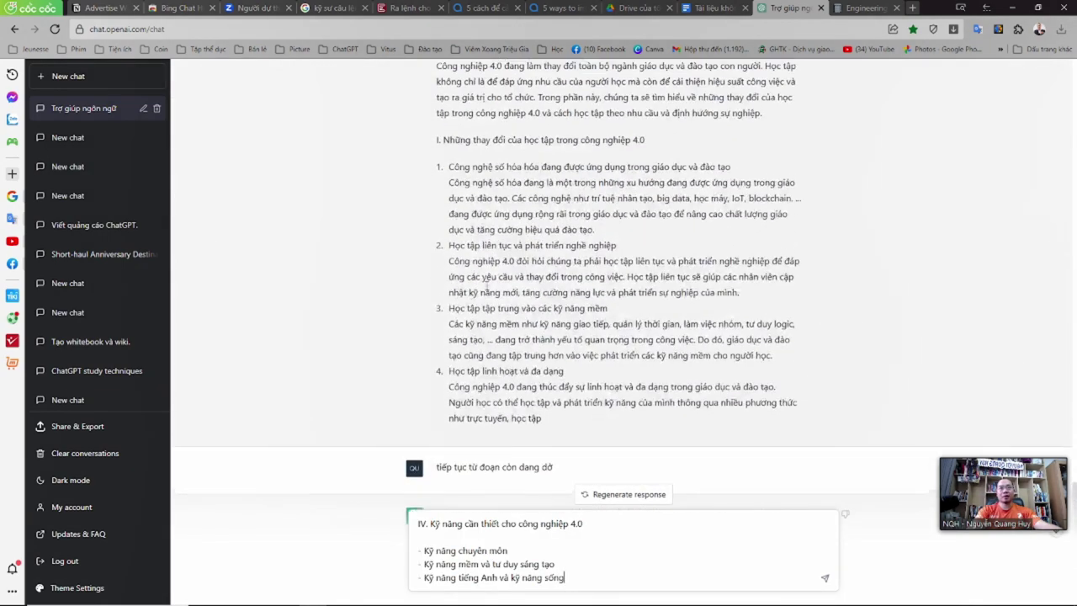
{"action": "left_click_drag", "start_coordinate": [435, 144], "coordinate": [537, 214]}
{"action": "key", "text": "ctrl+c"}
{"action": "left_click", "coordinate": [419, 523]}
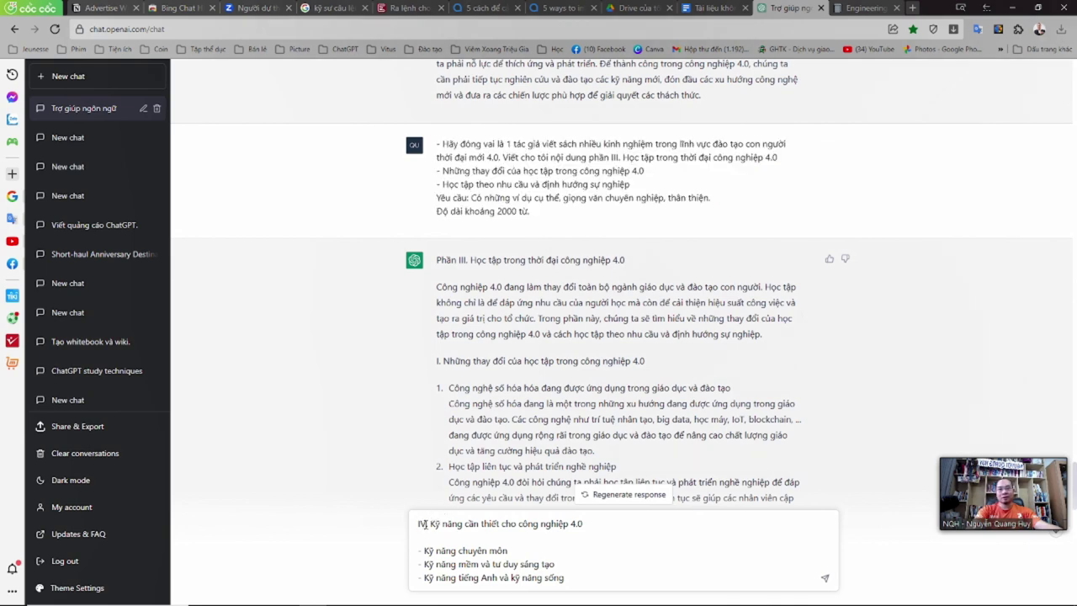
{"action": "key", "text": "ctrl+v"}
- Replace the Part III topics in the prompt with the 'Kỹ năng cần thiết cho công nghiệp 4.0' outline
{"action": "scroll", "coordinate": [547, 564], "scroll_direction": "down", "scroll_amount": 1}
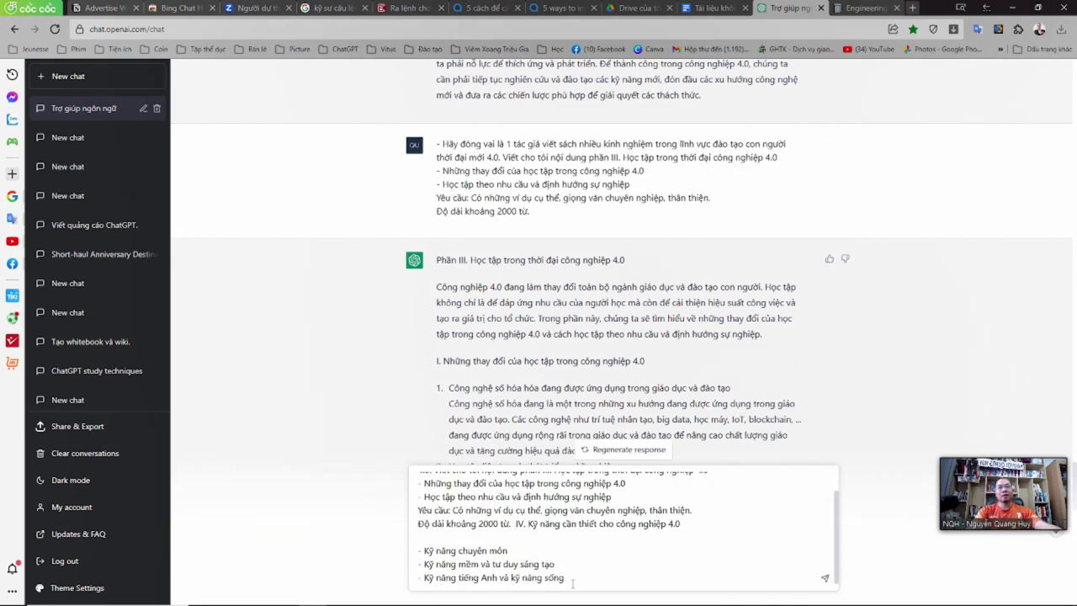
{"action": "left_click", "coordinate": [572, 580], "text": "shift"}
{"action": "key", "text": "ctrl+c"}
{"action": "key", "text": "BackSpace"}
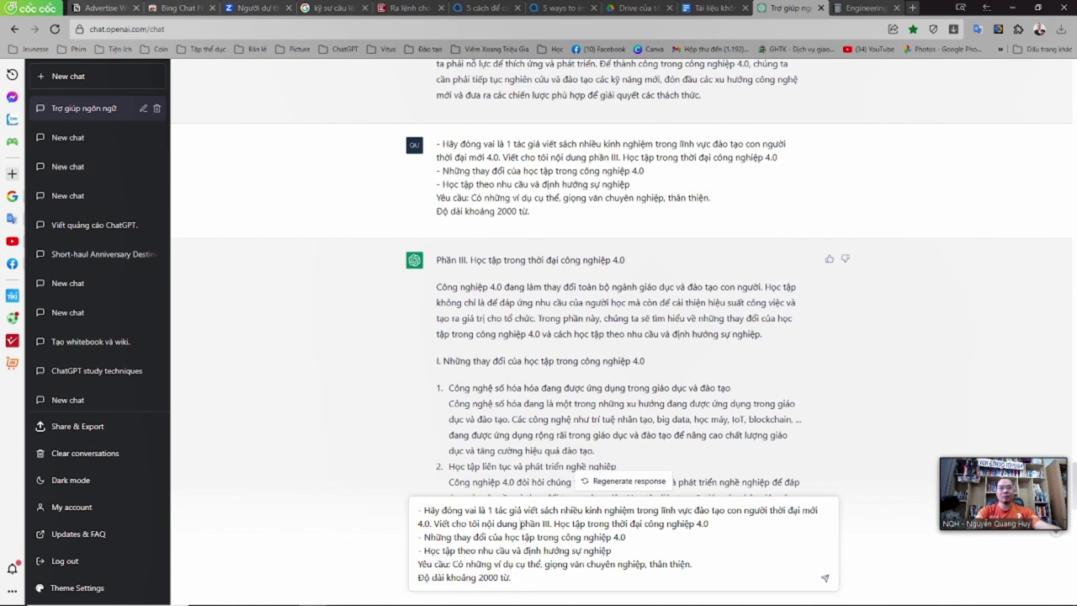
{"action": "left_click_drag", "start_coordinate": [620, 546], "coordinate": [520, 523]}
{"action": "key", "text": "BackSpace"}
{"action": "key", "text": "Return"}
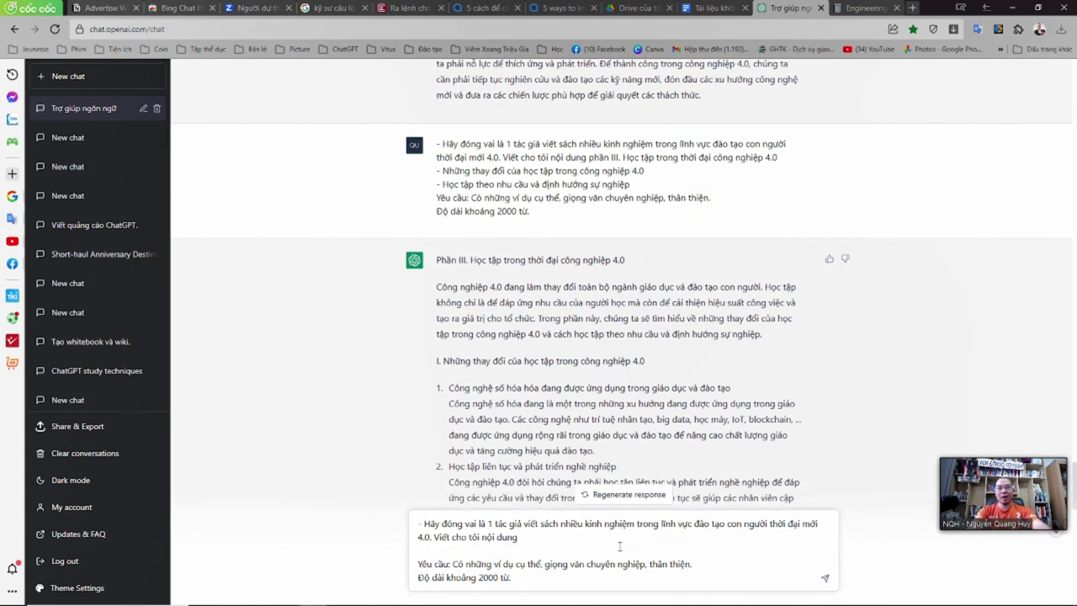
{"action": "key", "text": "ctrl+v"}
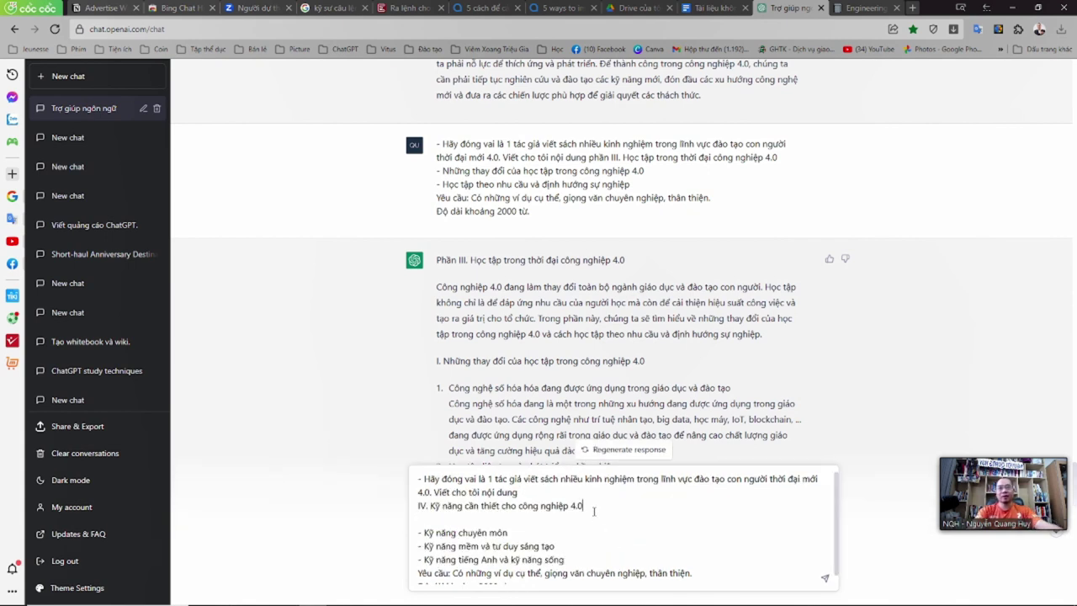
{"action": "key", "text": "BackSpace"}
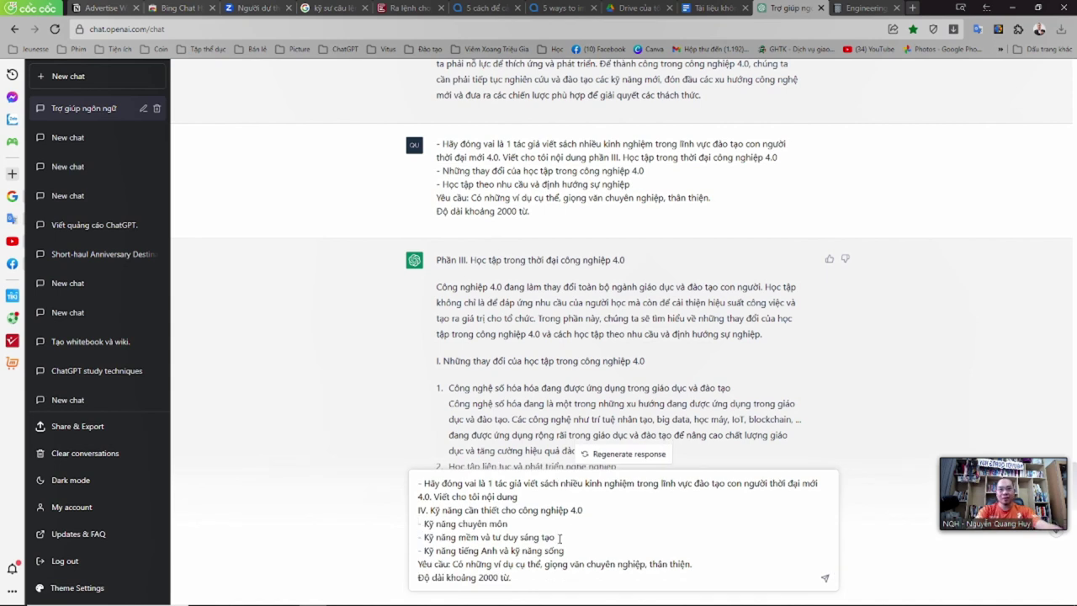
{"action": "left_click", "coordinate": [424, 483]}
{"action": "key", "text": "BackSpace"}
{"action": "key", "text": "BackSpace"}
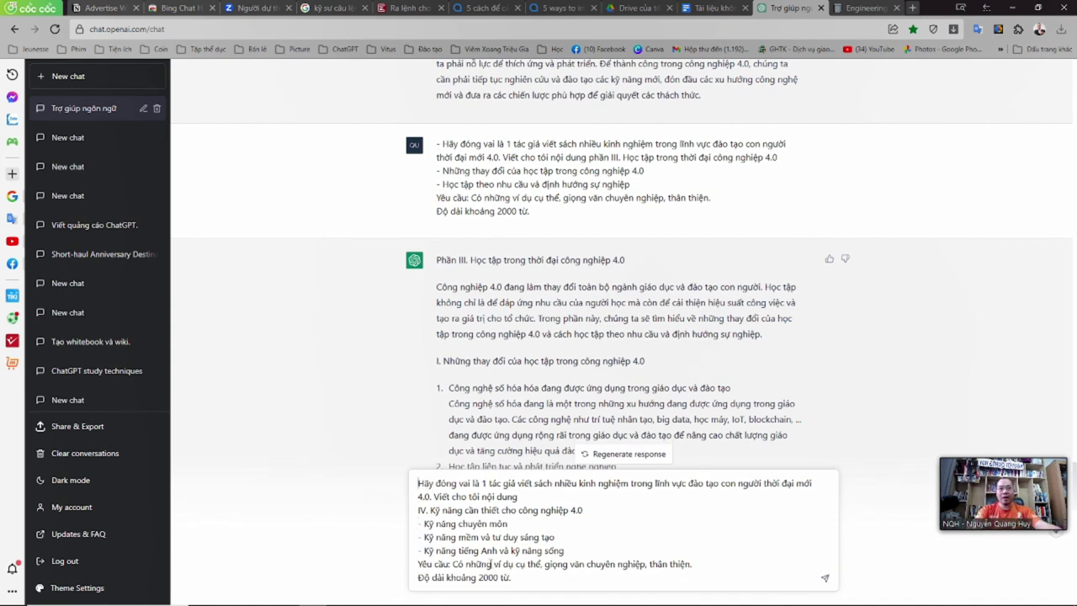
- Replace the old requirements with ones asking for cited research, named scientists, statistics and an academic tone
{"action": "left_click_drag", "start_coordinate": [444, 564], "coordinate": [707, 562]}
{"action": "left_click", "coordinate": [695, 564]}
{"action": "left_click", "coordinate": [490, 565]}
{"action": "key", "text": "BackSpace"}
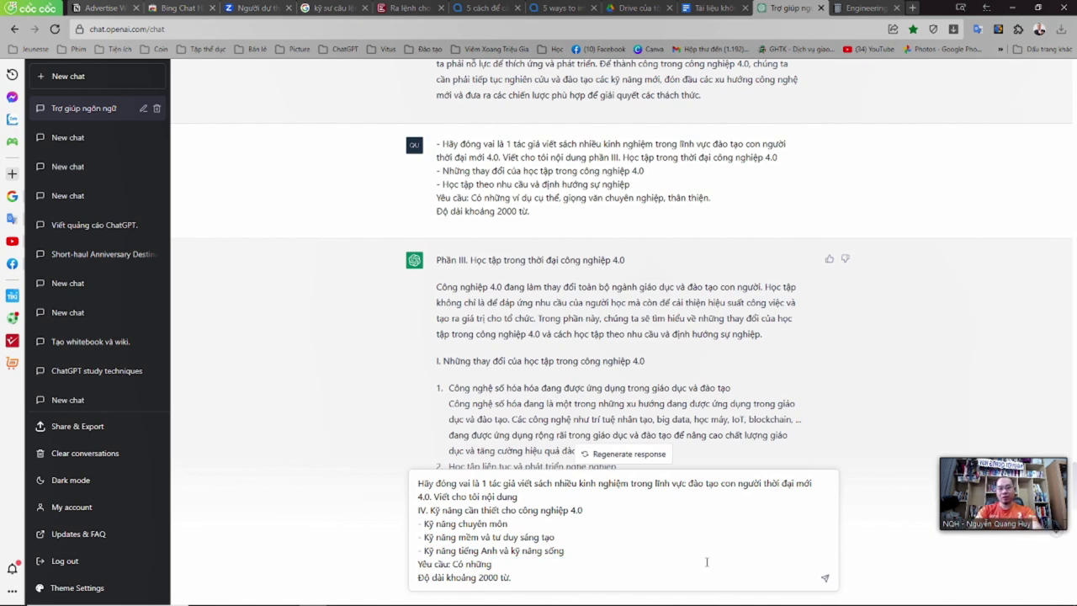
{"action": "type", "text": "NGHIE"}
{"action": "type", "text": "hiên cứu"}
{"action": "type", "text": " c"}
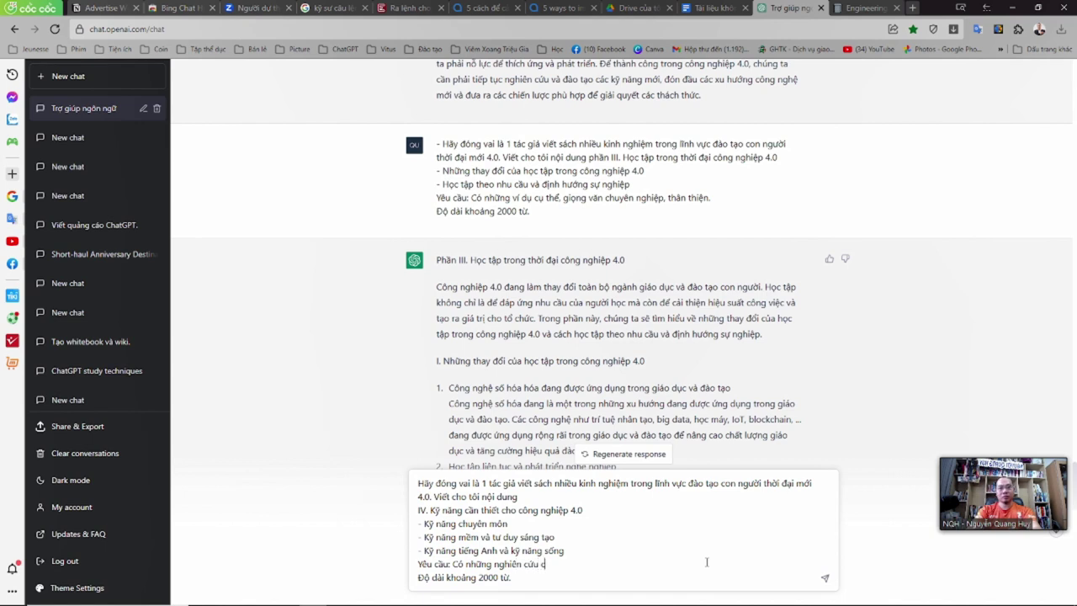
{"action": "type", "text": "ó dạ"}
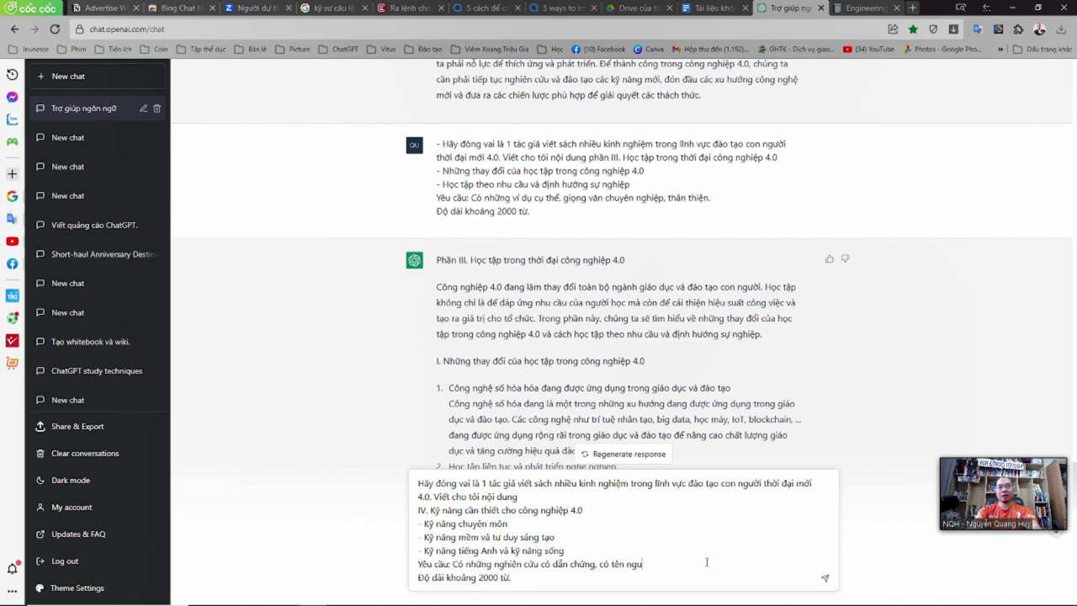
{"action": "type", "text": "nhà khoa họ"}
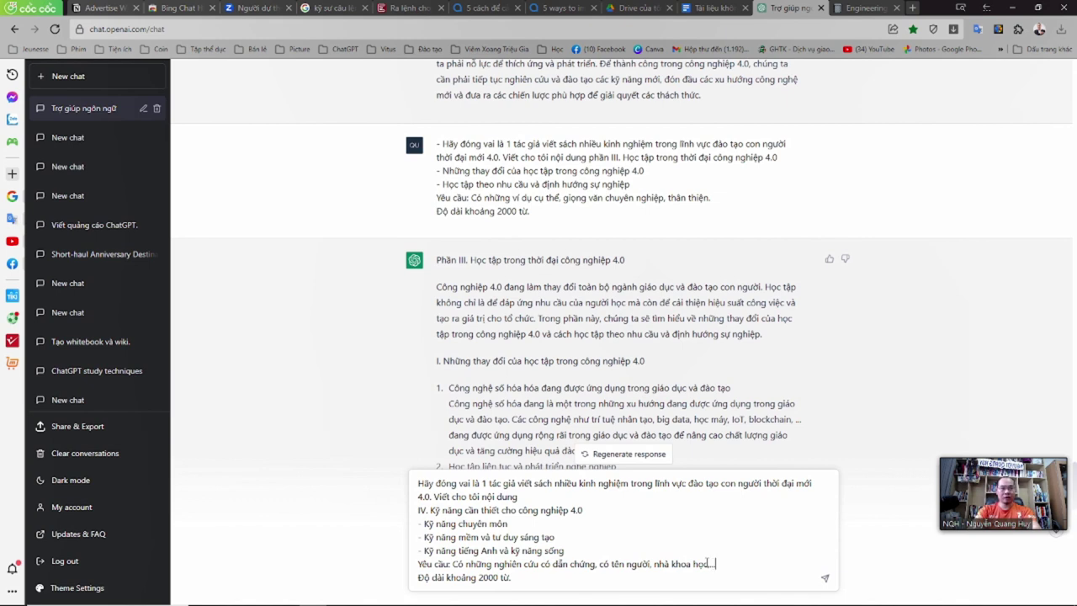
{"action": "type", "text": "c...có các số liệu"}
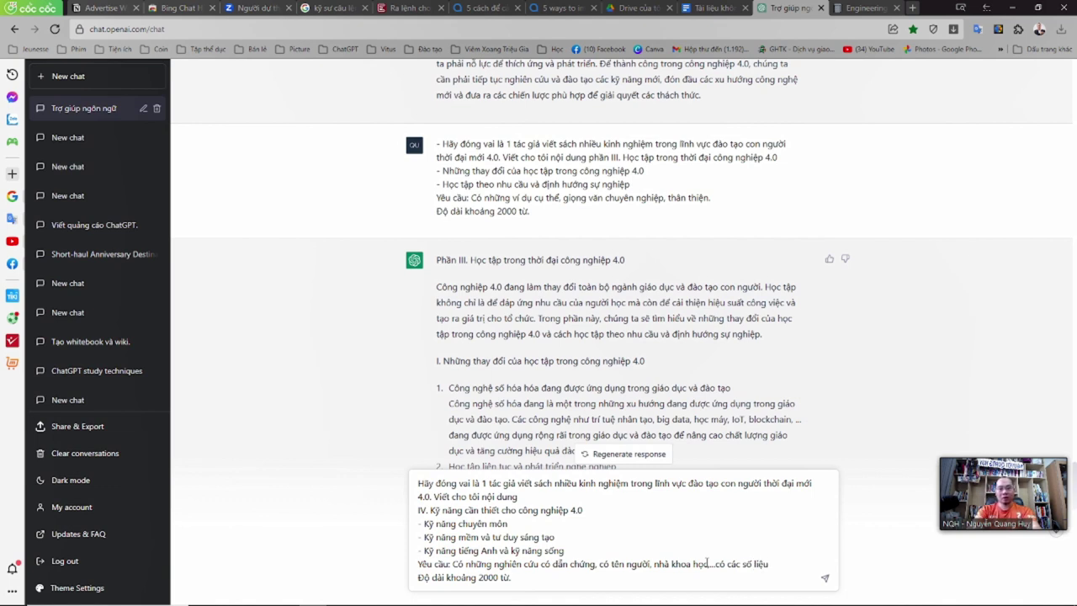
{"action": "type", "text": " thông"}
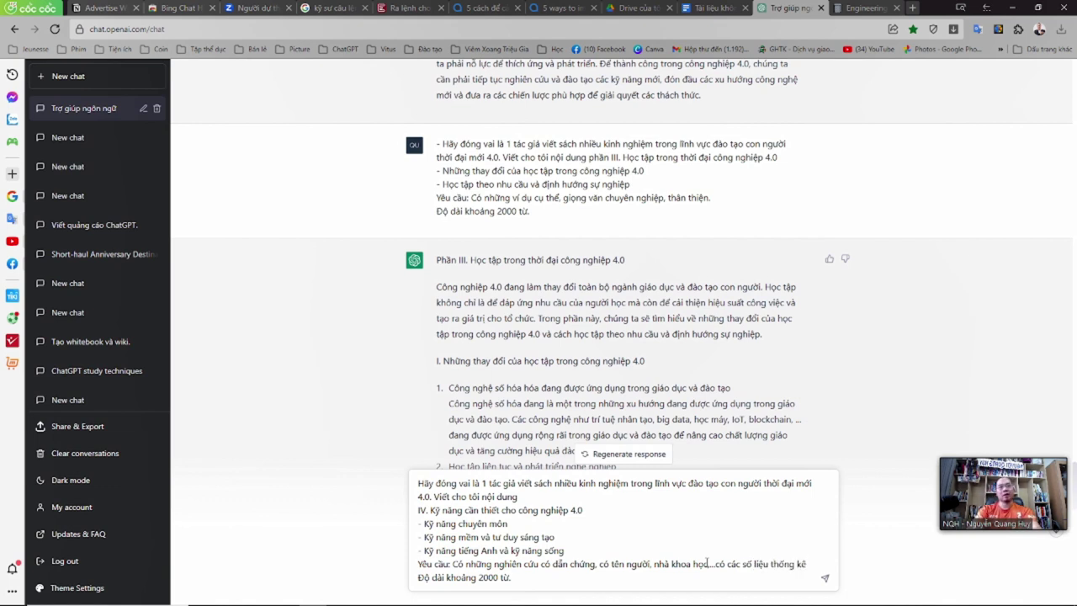
{"action": "type", "text": " kê. Gion"}
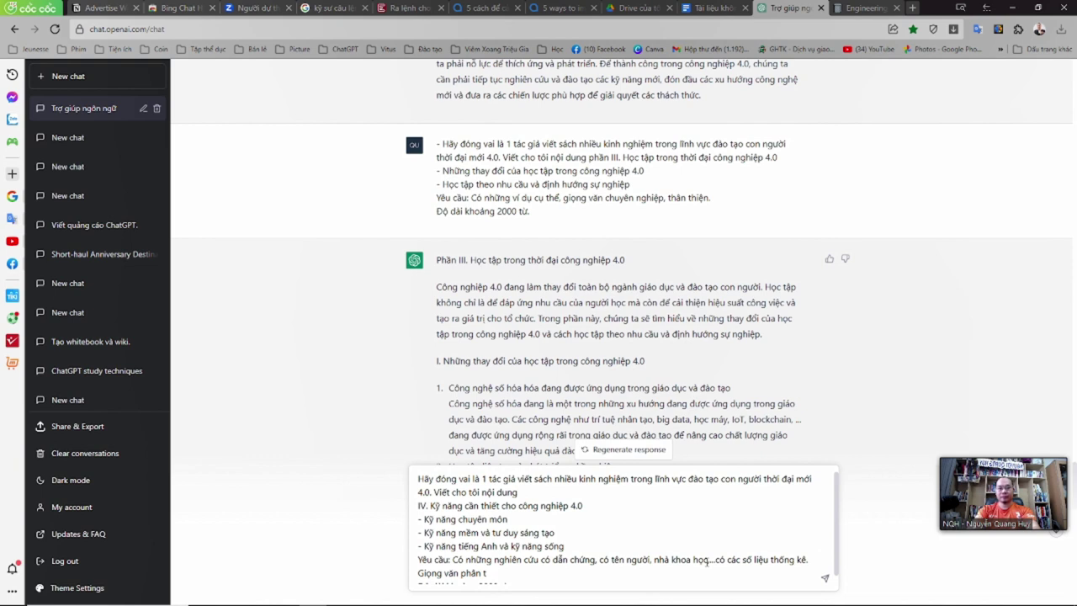
{"action": "type", "text": "học thuật."}
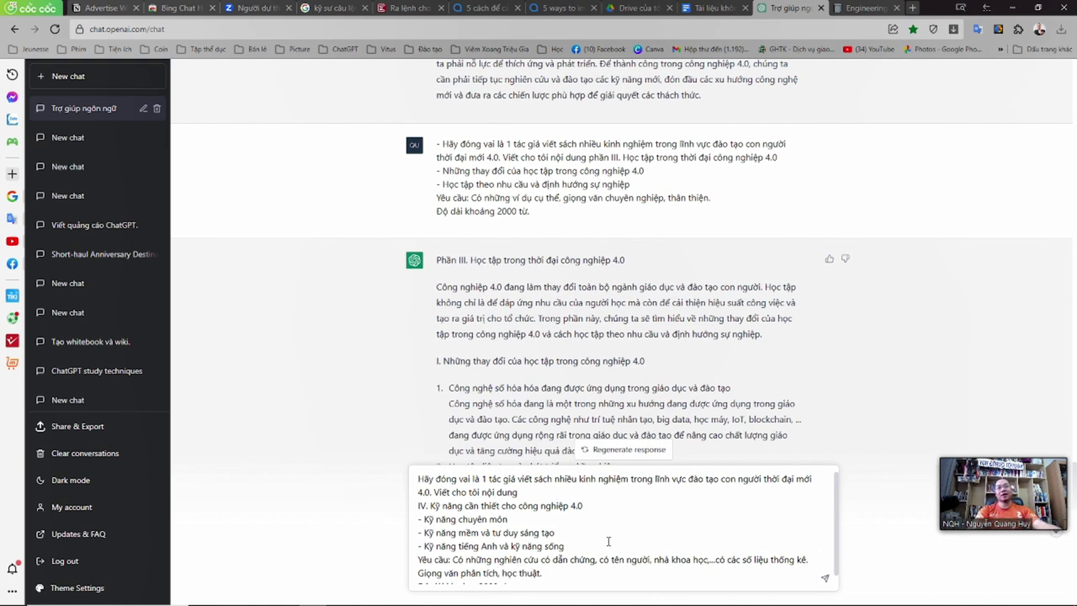
{"action": "scroll", "coordinate": [588, 556], "scroll_direction": "down", "scroll_amount": 1}
{"action": "left_click_drag", "start_coordinate": [554, 564], "coordinate": [431, 564]}
{"action": "left_click", "coordinate": [549, 563]}
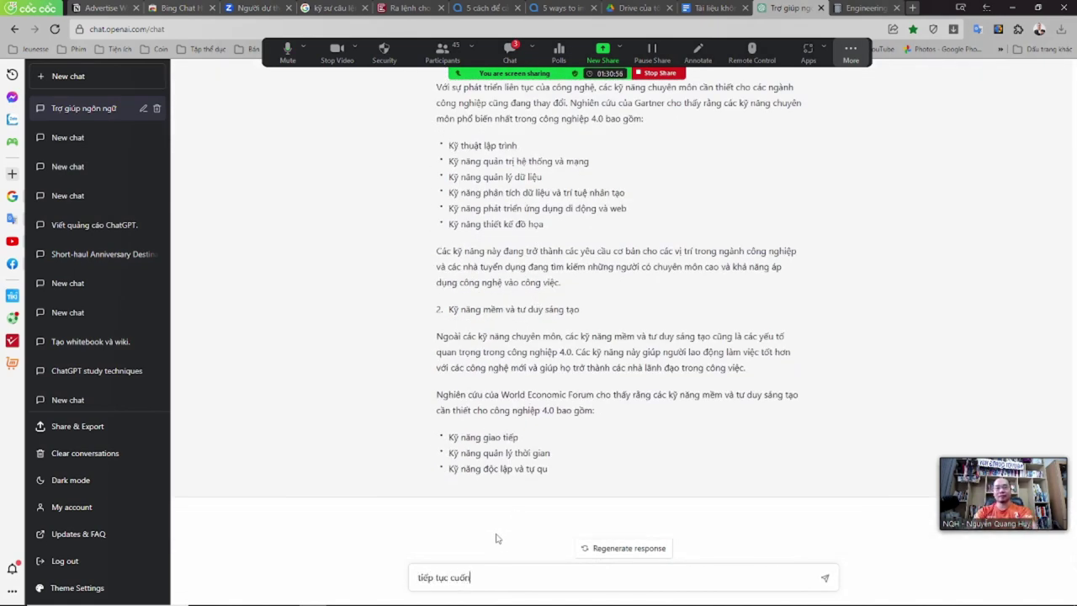
- Reword the message to 'tiếp tục từ đoạn còn dở' and send it so ChatGPT continues
{"action": "key", "text": "BackSpace"}
{"action": "key", "text": "BackSpace"}
{"action": "key", "text": "BackSpace"}
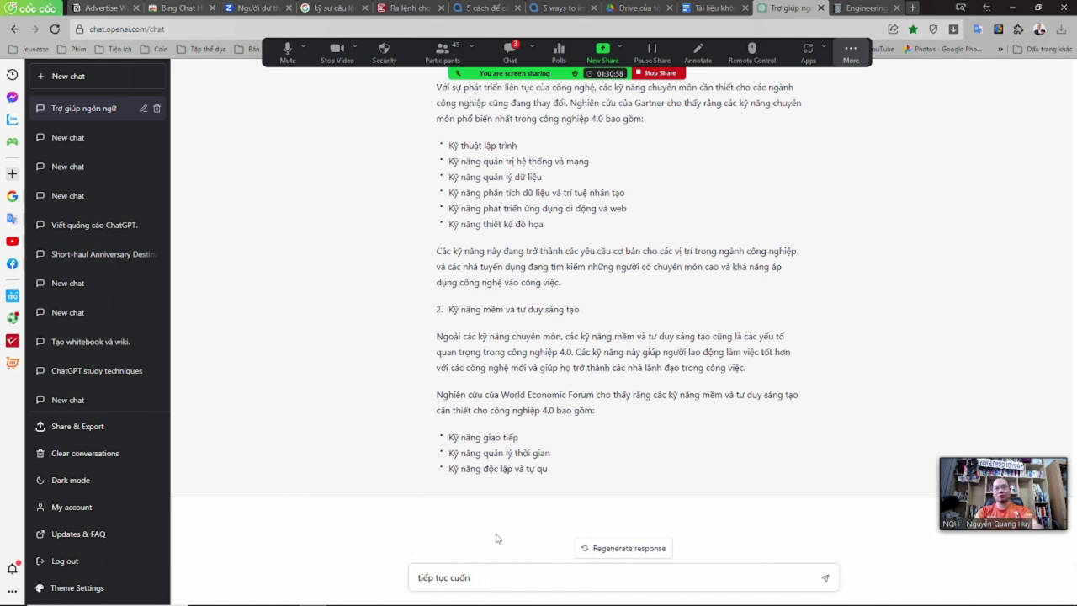
{"action": "key", "text": "BackSpace"}
{"action": "type", "text": "từ đoạn còn dở"}
{"action": "key", "text": "Return"}
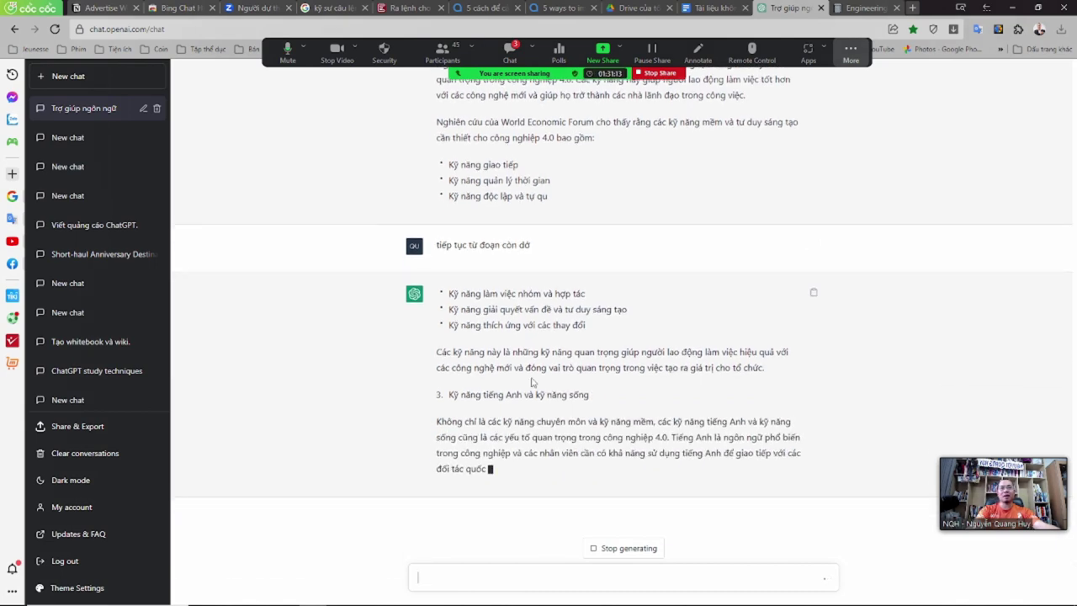
- Select the earlier section IV skills reply text down to the soft-skills bullets
{"action": "scroll", "coordinate": [523, 409], "scroll_direction": "up", "scroll_amount": 2}
{"action": "scroll", "coordinate": [523, 409], "scroll_direction": "up", "scroll_amount": 4}
{"action": "left_click_drag", "start_coordinate": [437, 232], "coordinate": [570, 366]}
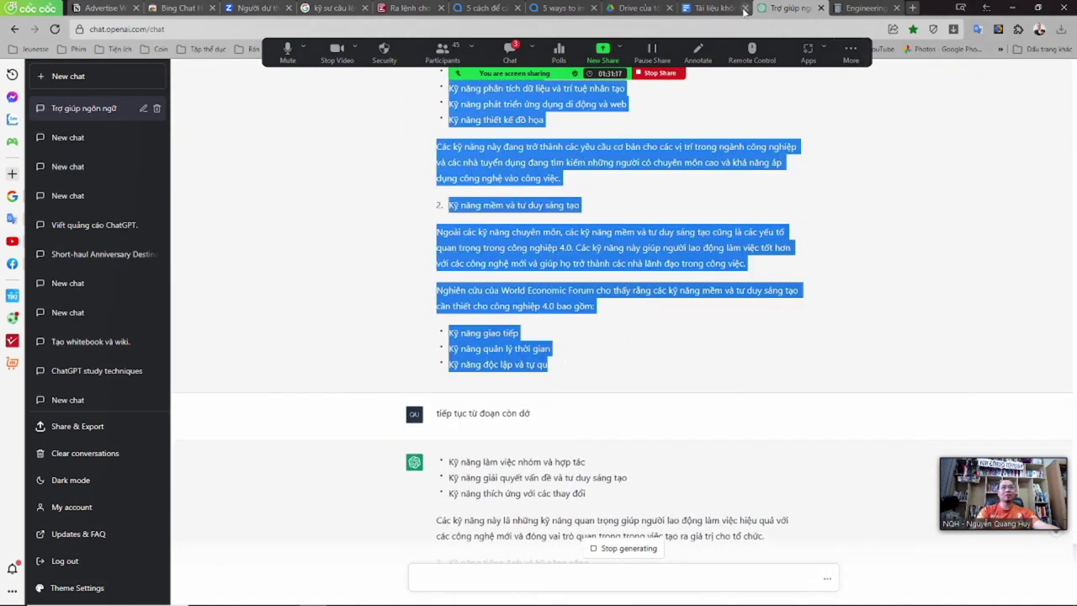
- Paste the copied skills section into the wiki and delete the old section IV outline
{"action": "left_click", "coordinate": [865, 7]}
{"action": "scroll", "coordinate": [629, 364], "scroll_direction": "down", "scroll_amount": 3}
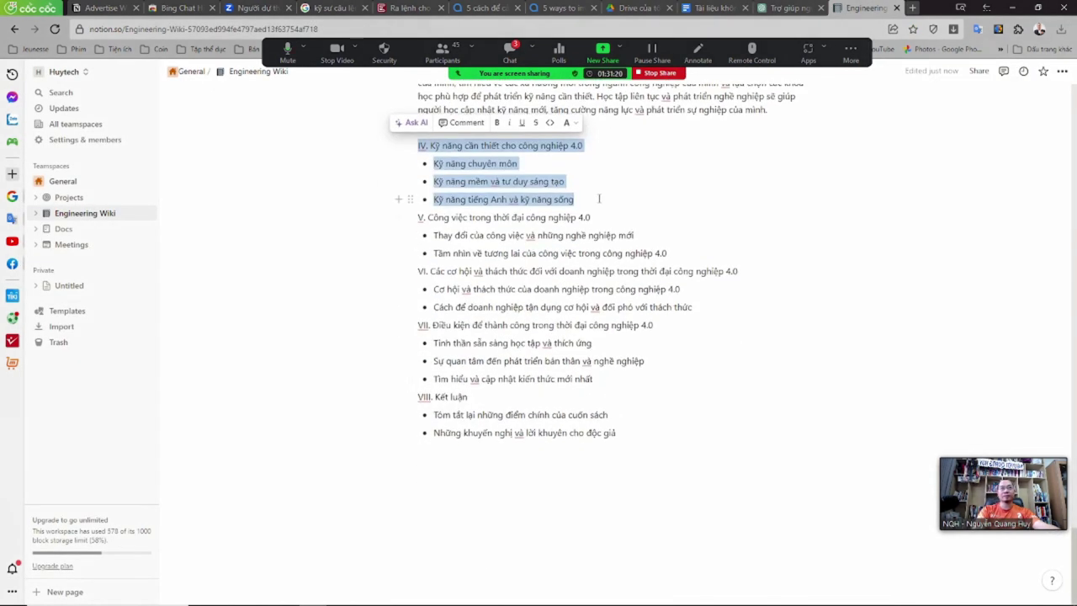
{"action": "key", "text": "ctrl+v"}
{"action": "left_click_drag", "start_coordinate": [596, 199], "coordinate": [412, 145]}
{"action": "key", "text": "BackSpace"}
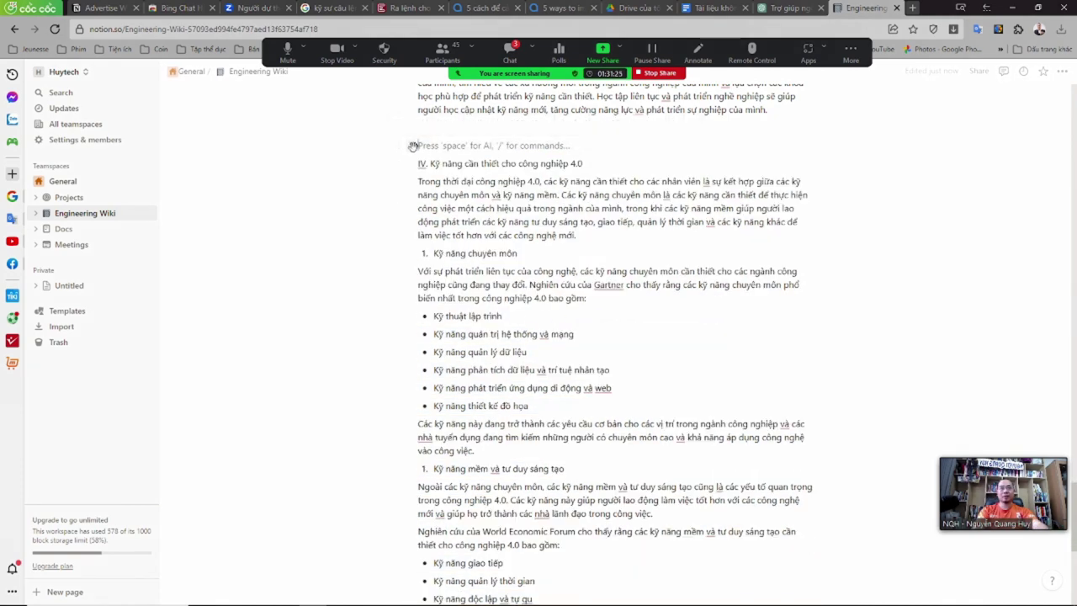
{"action": "key", "text": "Delete"}
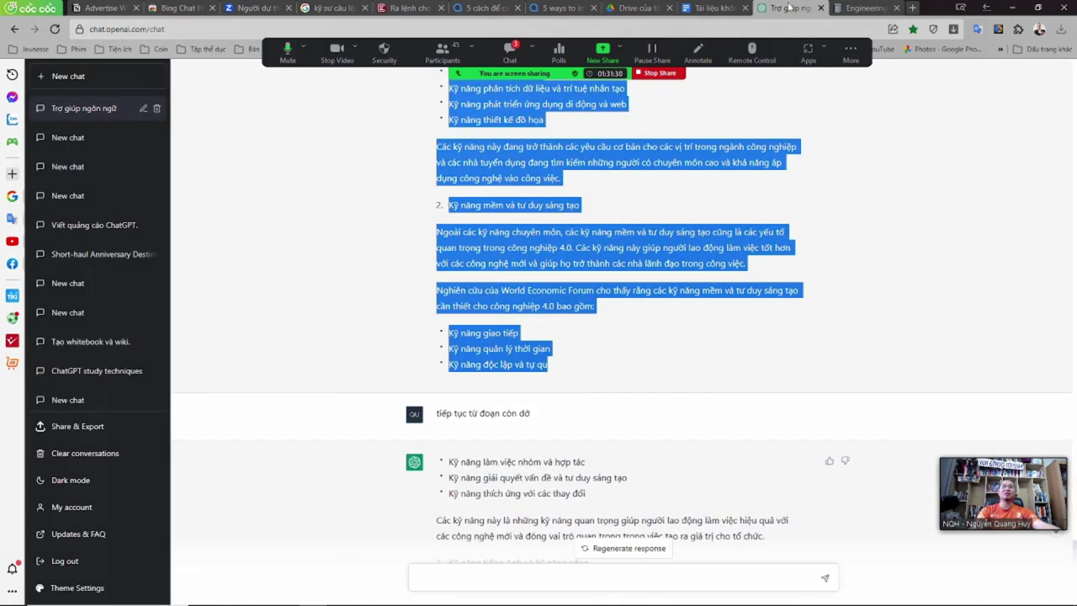
- Select ChatGPT's continuation text through to the end of the answer
{"action": "left_click", "coordinate": [794, 12]}
{"action": "scroll", "coordinate": [604, 333], "scroll_direction": "down", "scroll_amount": 3}
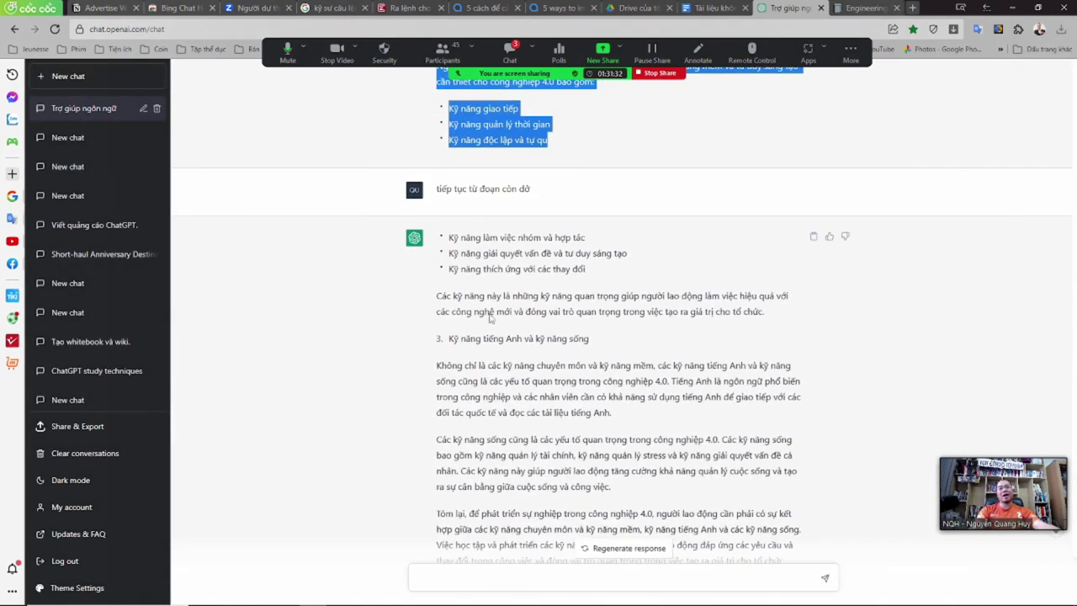
{"action": "left_click_drag", "start_coordinate": [443, 238], "coordinate": [589, 338]}
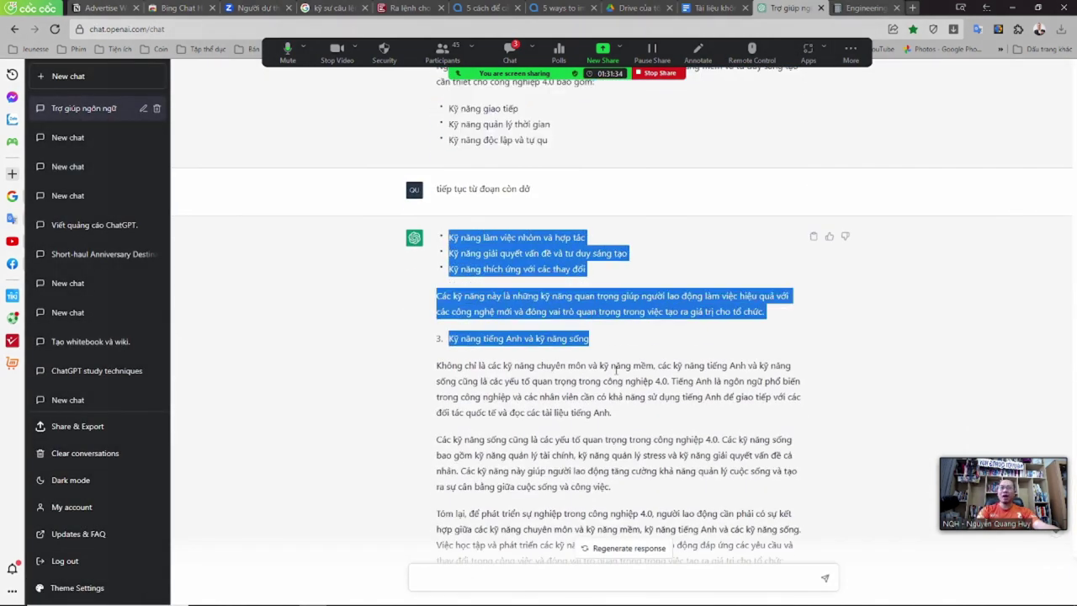
{"action": "scroll", "coordinate": [625, 407], "scroll_direction": "down", "scroll_amount": 1}
{"action": "left_click", "coordinate": [804, 468], "text": "shift"}
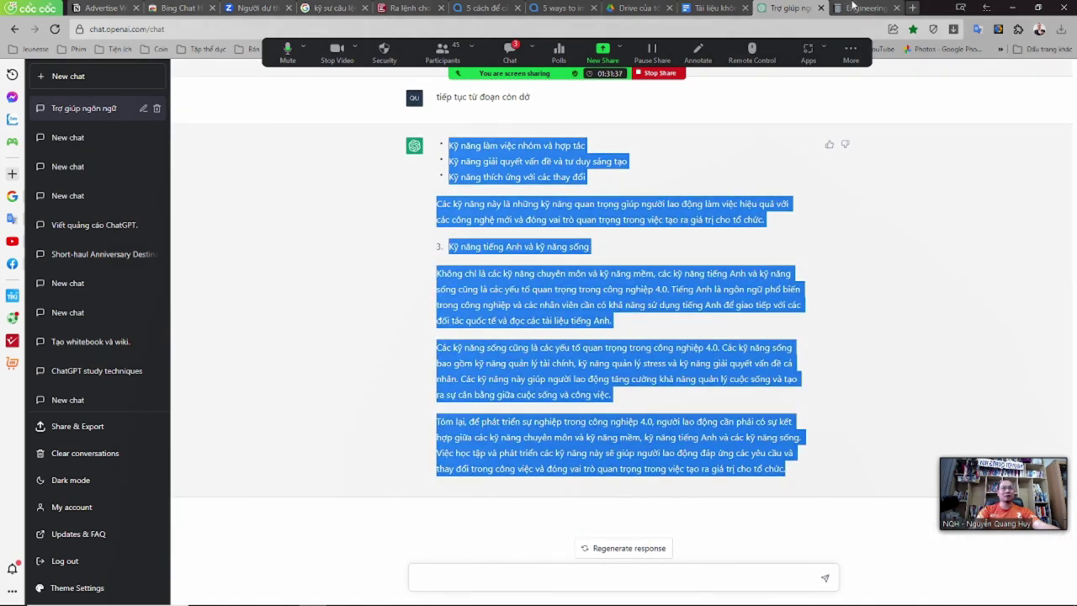
- Paste the continuation after the unfinished bullet, remove the empty bullet and add a line after the summary
{"action": "left_click", "coordinate": [854, 8]}
{"action": "scroll", "coordinate": [538, 337], "scroll_direction": "down", "scroll_amount": 4}
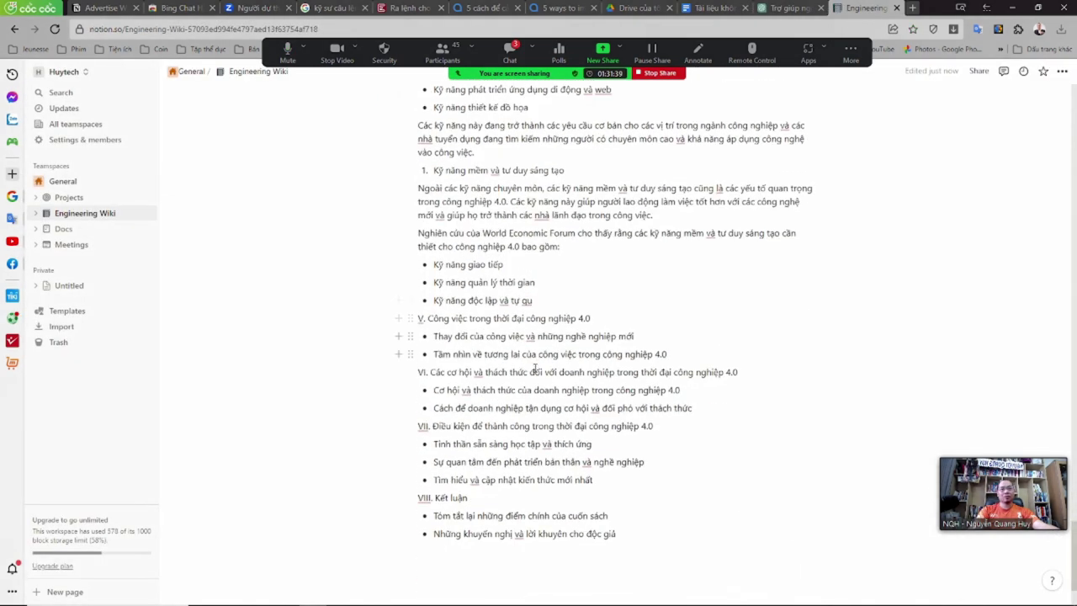
{"action": "scroll", "coordinate": [525, 398], "scroll_direction": "down", "scroll_amount": 1}
{"action": "scroll", "coordinate": [547, 383], "scroll_direction": "up", "scroll_amount": 2}
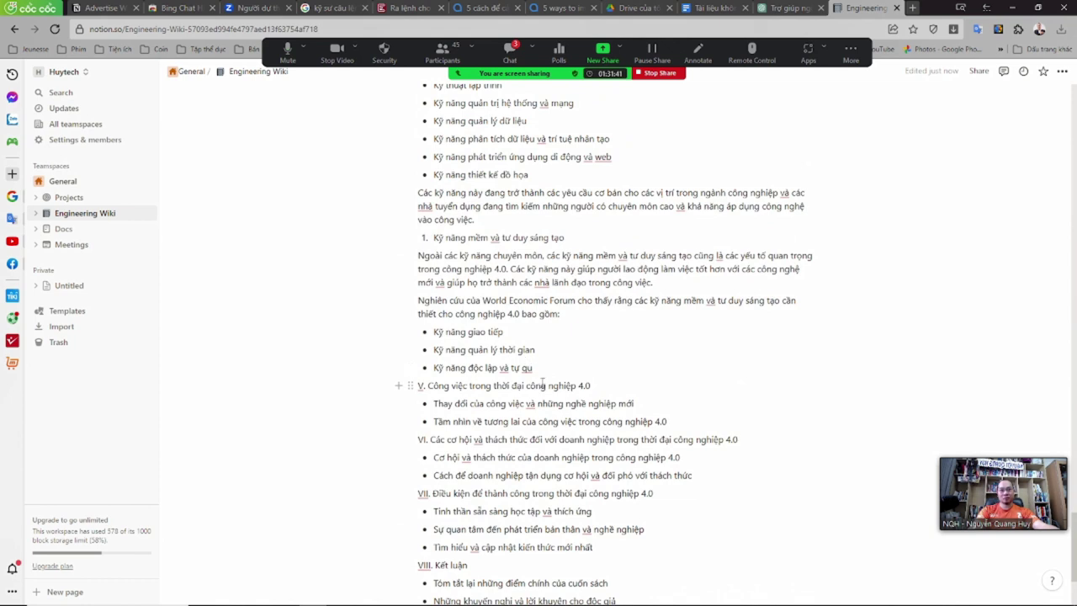
{"action": "left_click", "coordinate": [553, 368]}
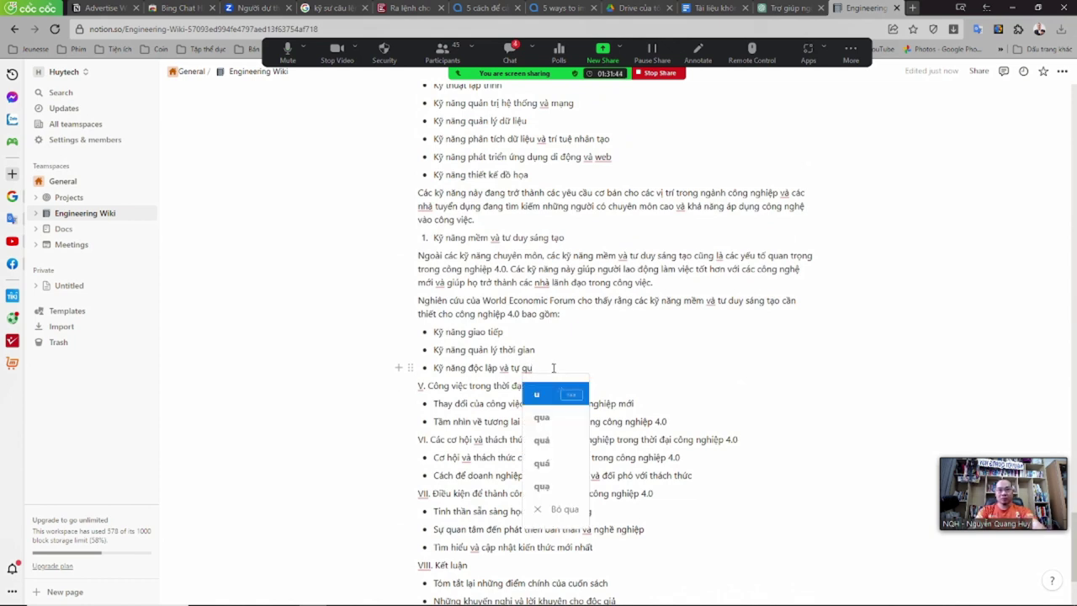
{"action": "key", "text": "Escape"}
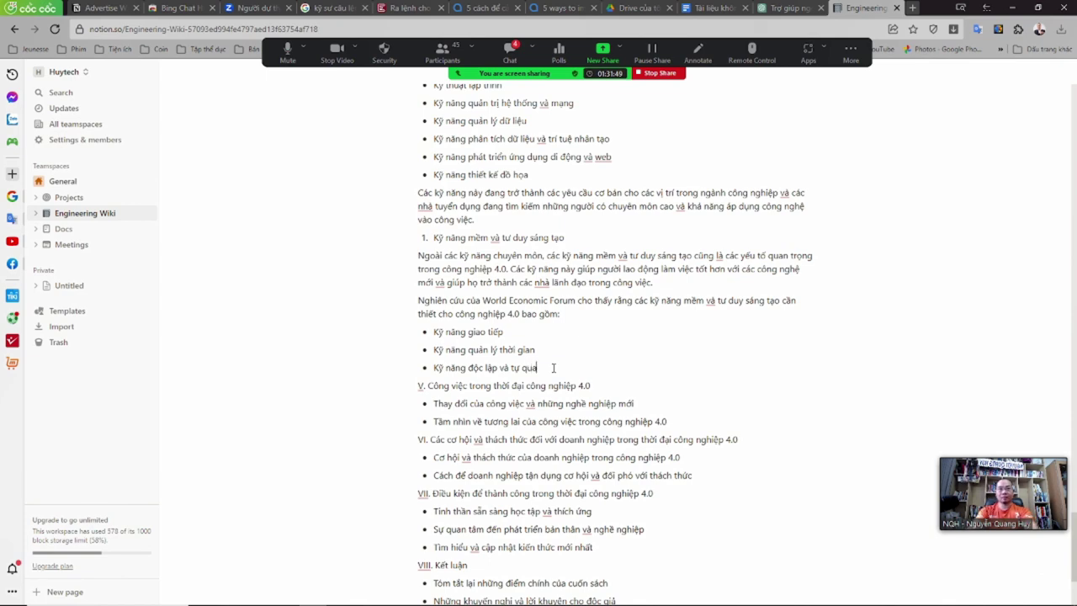
{"action": "key", "text": "Return"}
{"action": "key", "text": "ctrl+v"}
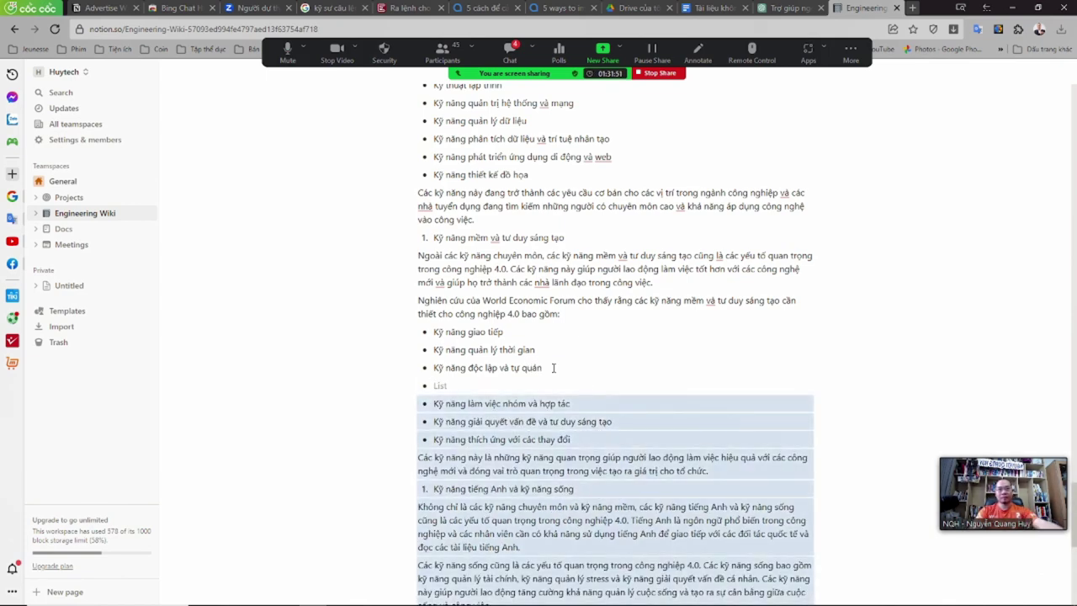
{"action": "left_click", "coordinate": [545, 384]}
{"action": "key", "text": "Delete"}
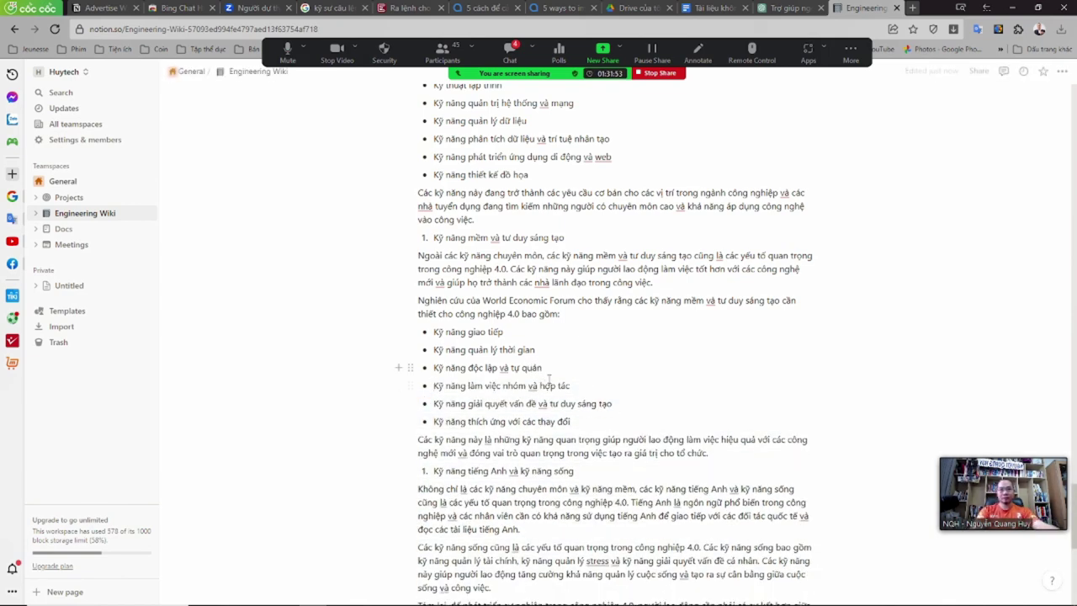
{"action": "scroll", "coordinate": [572, 392], "scroll_direction": "down", "scroll_amount": 3}
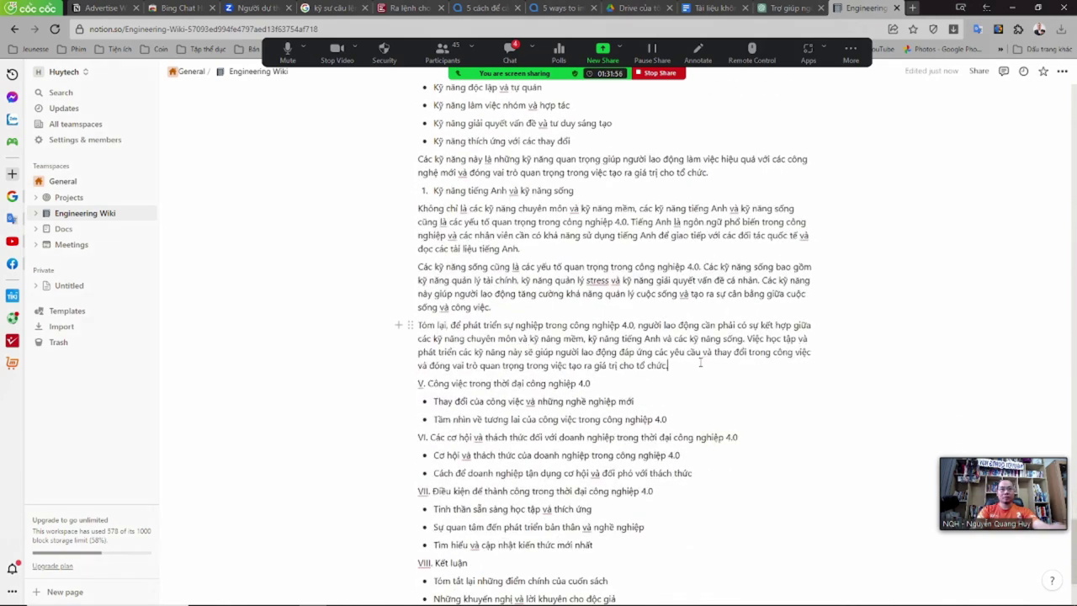
{"action": "key", "text": "Return"}
{"action": "scroll", "coordinate": [626, 285], "scroll_direction": "up", "scroll_amount": 2}
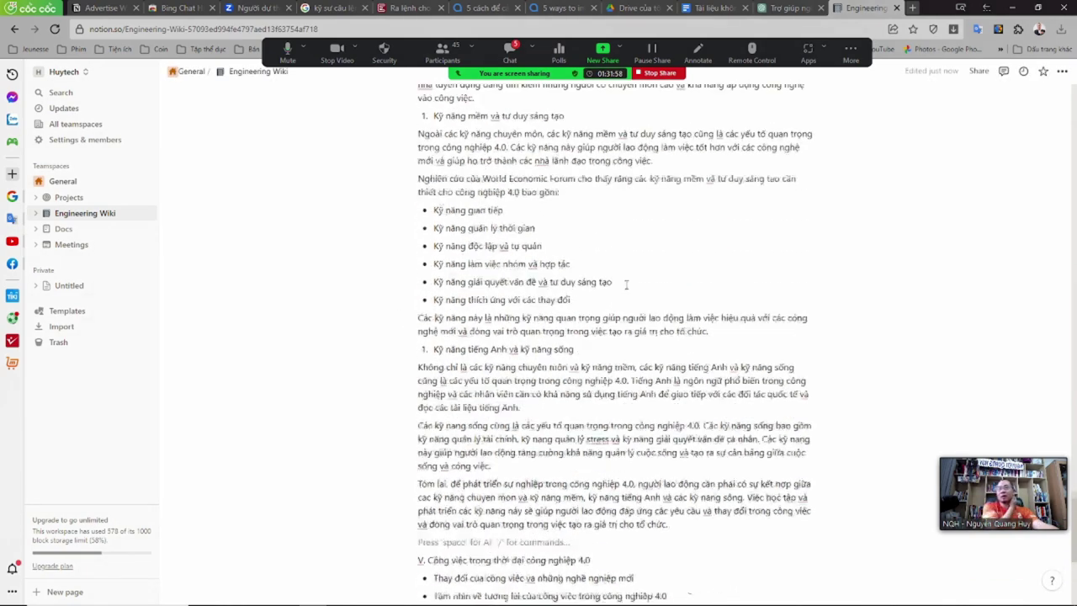
{"action": "scroll", "coordinate": [626, 284], "scroll_direction": "up", "scroll_amount": 7}
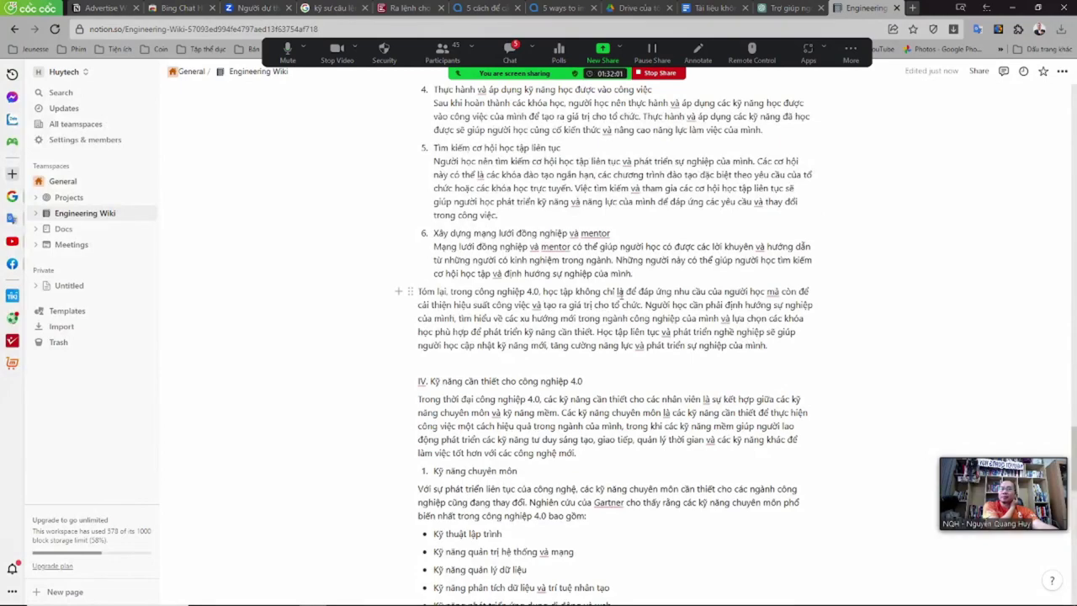
- Clear the leftover text selections in ChatGPT's section IV reply
{"action": "scroll", "coordinate": [622, 291], "scroll_direction": "up", "scroll_amount": 5}
{"action": "left_click", "coordinate": [789, 12]}
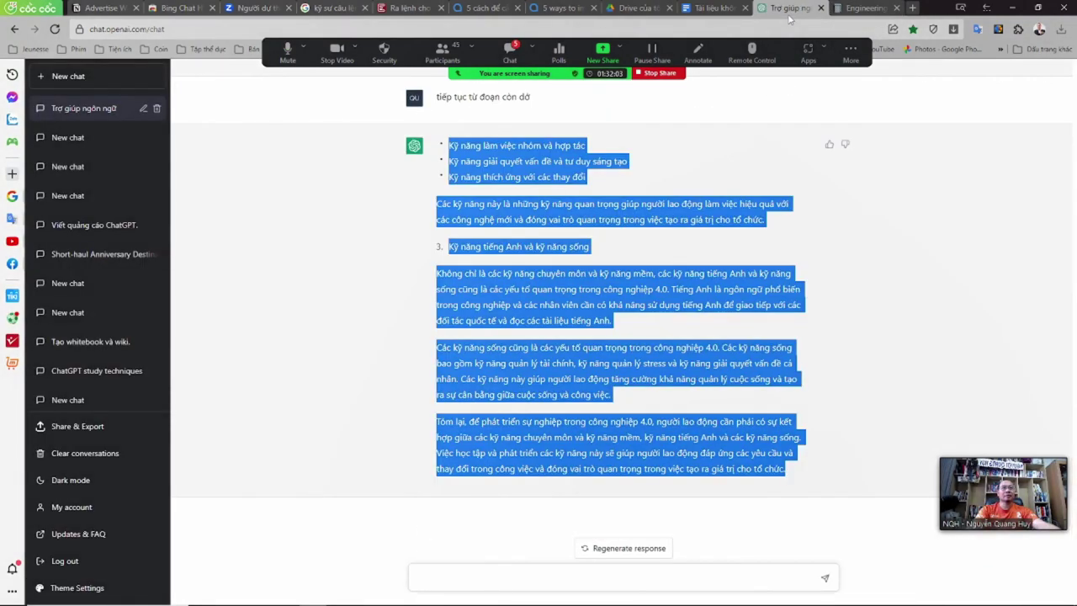
{"action": "left_click", "coordinate": [529, 336]}
{"action": "scroll", "coordinate": [497, 362], "scroll_direction": "up", "scroll_amount": 2}
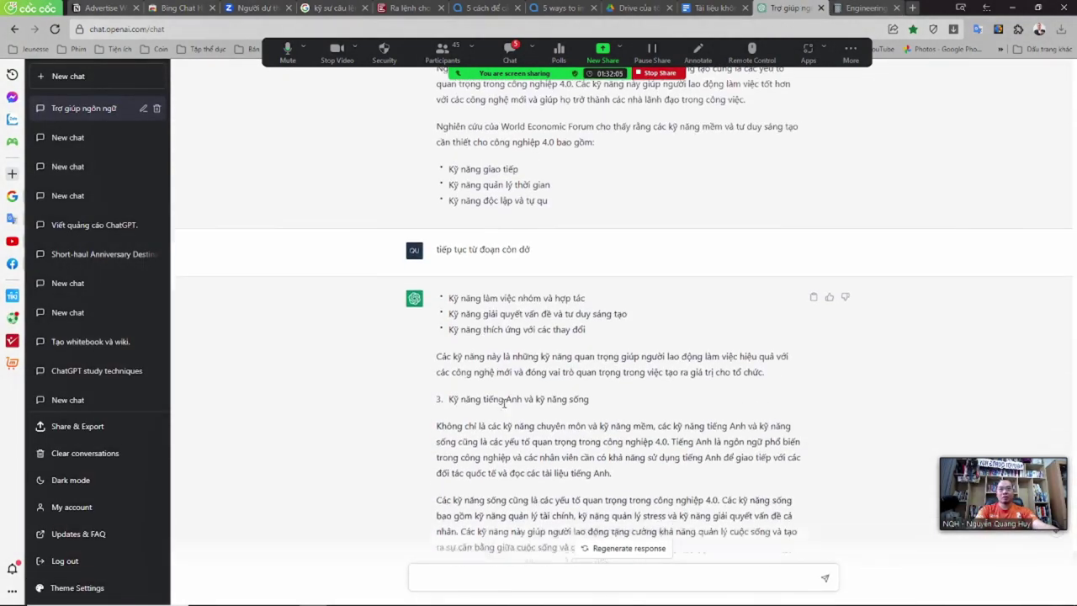
{"action": "scroll", "coordinate": [503, 396], "scroll_direction": "down", "scroll_amount": 2}
{"action": "left_click_drag", "start_coordinate": [473, 242], "coordinate": [559, 246]}
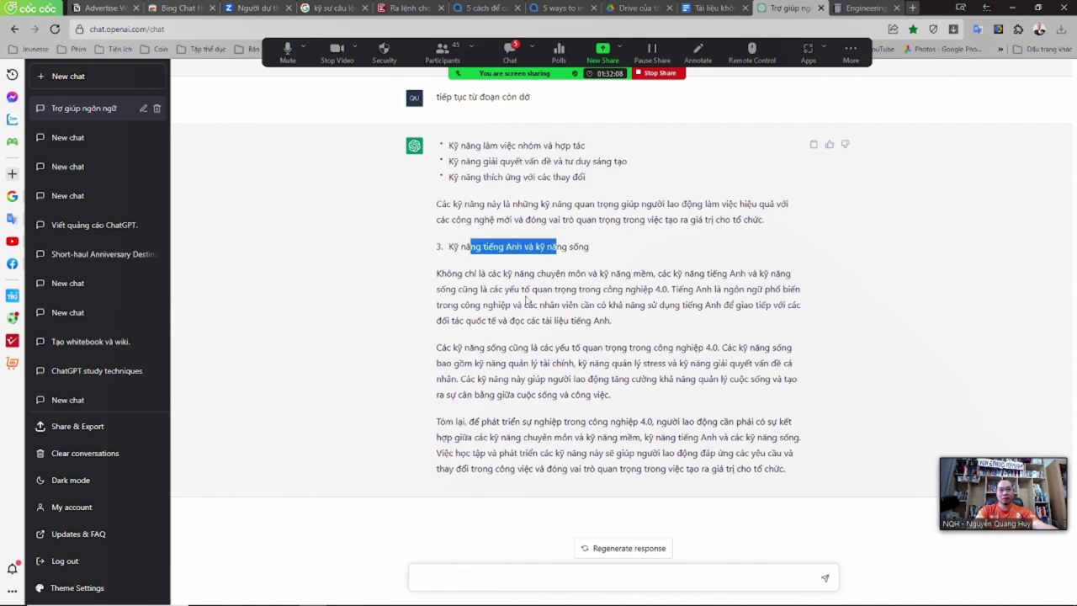
{"action": "left_click", "coordinate": [593, 437]}
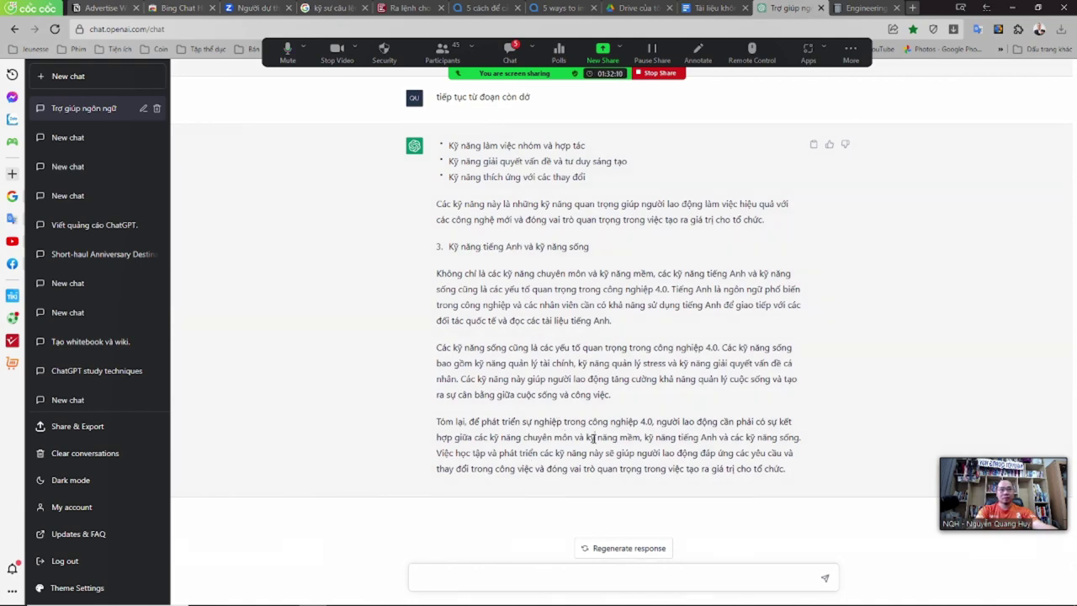
{"action": "scroll", "coordinate": [521, 303], "scroll_direction": "up", "scroll_amount": 4}
{"action": "scroll", "coordinate": [500, 316], "scroll_direction": "up", "scroll_amount": 2}
- Select the section V heading and its two bullets in the Engineering Wiki
{"action": "left_click", "coordinate": [858, 7]}
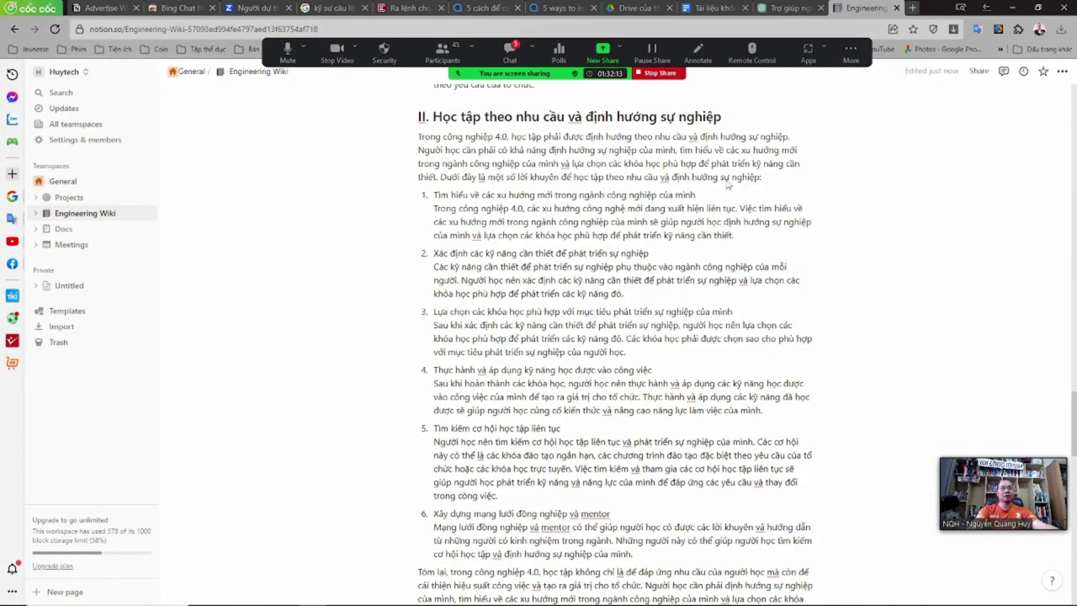
{"action": "scroll", "coordinate": [536, 452], "scroll_direction": "down", "scroll_amount": 3}
{"action": "scroll", "coordinate": [536, 452], "scroll_direction": "down", "scroll_amount": 5}
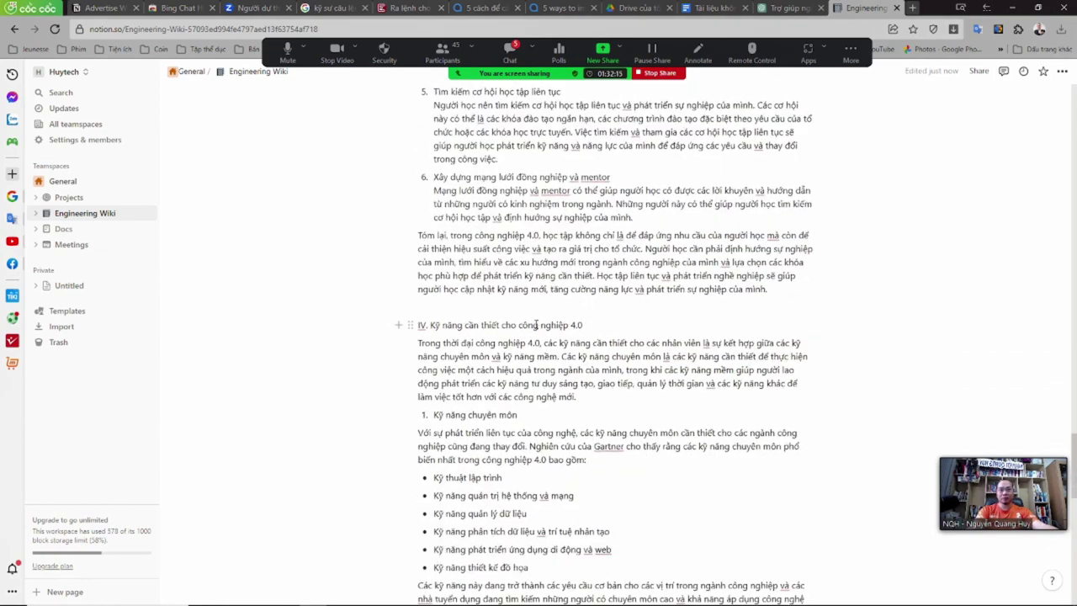
{"action": "scroll", "coordinate": [503, 376], "scroll_direction": "down", "scroll_amount": 15}
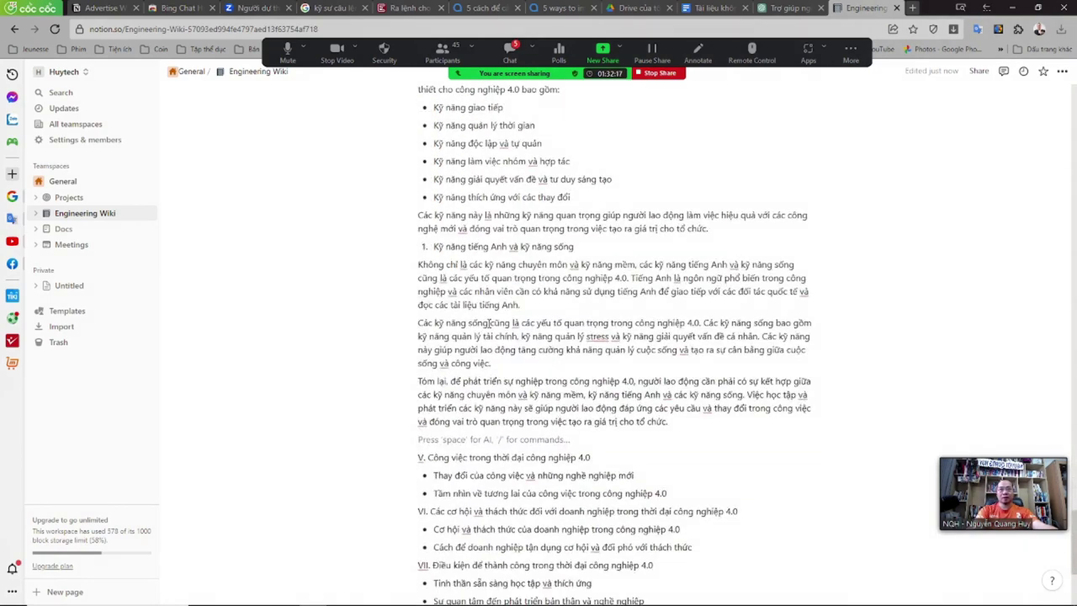
{"action": "left_click_drag", "start_coordinate": [398, 217], "coordinate": [677, 257]}
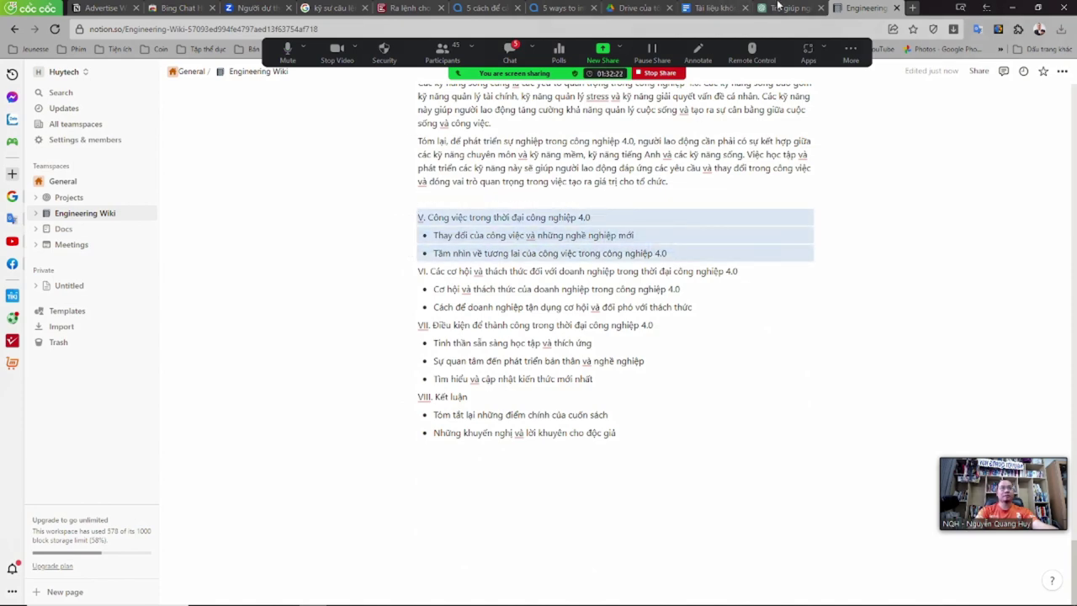
{"action": "left_click", "coordinate": [774, 8]}
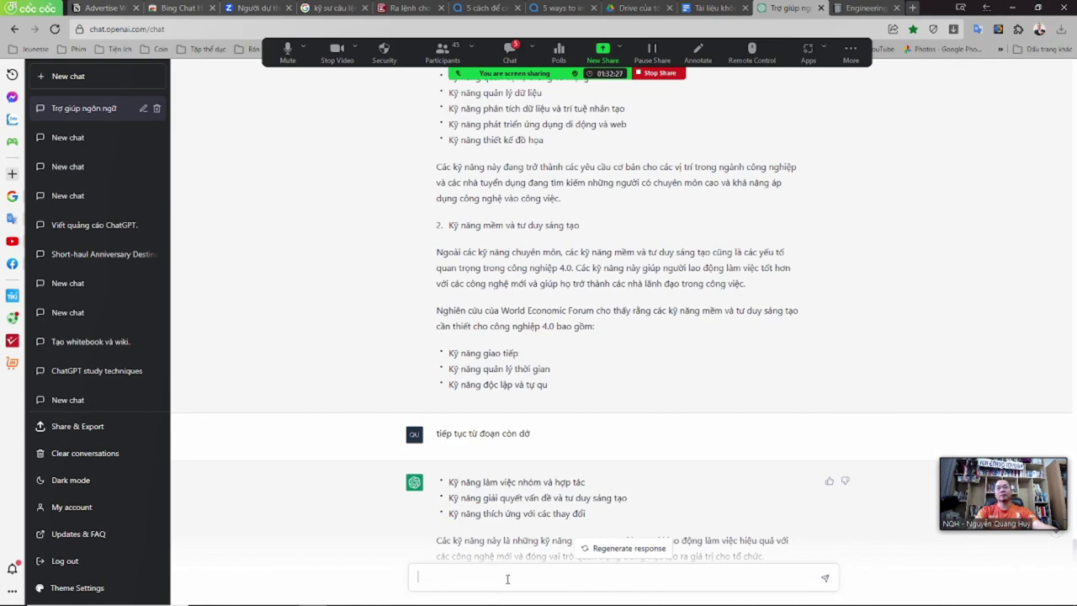
- Paste the section V outline into the message and insert the earlier Part III prompt before it
{"action": "type", "text": "V. Công việc trong thời đại công nghiệp 4.0  - Thay đổi của công việc và những nghề nghiệp mới - Tầm nhìn về tương lai của công việc trong công nghiệp 4.0"}
{"action": "scroll", "coordinate": [552, 400], "scroll_direction": "up", "scroll_amount": 10}
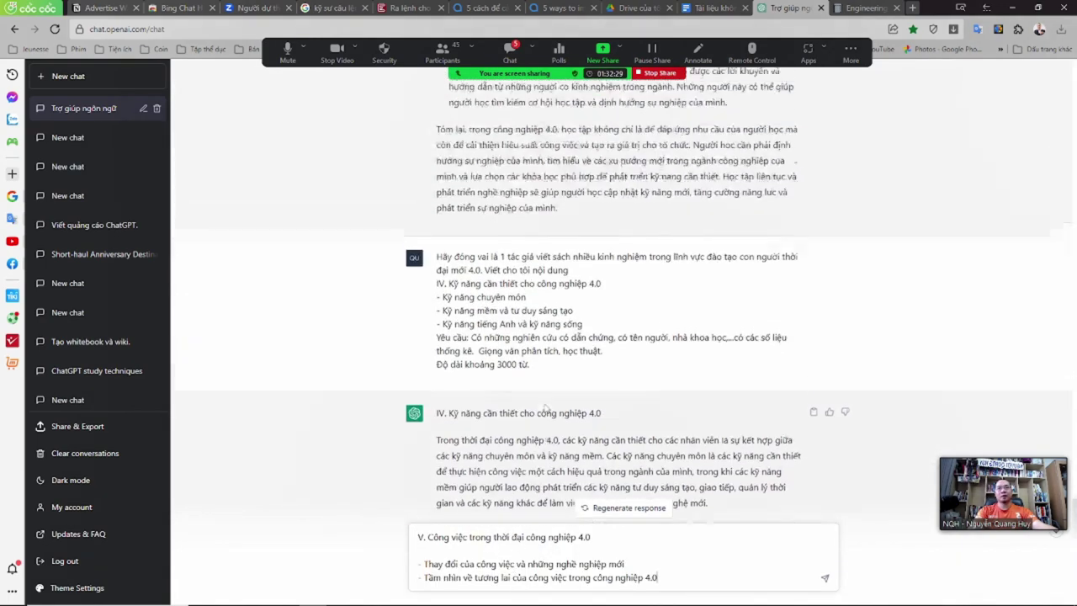
{"action": "scroll", "coordinate": [546, 410], "scroll_direction": "up", "scroll_amount": 15}
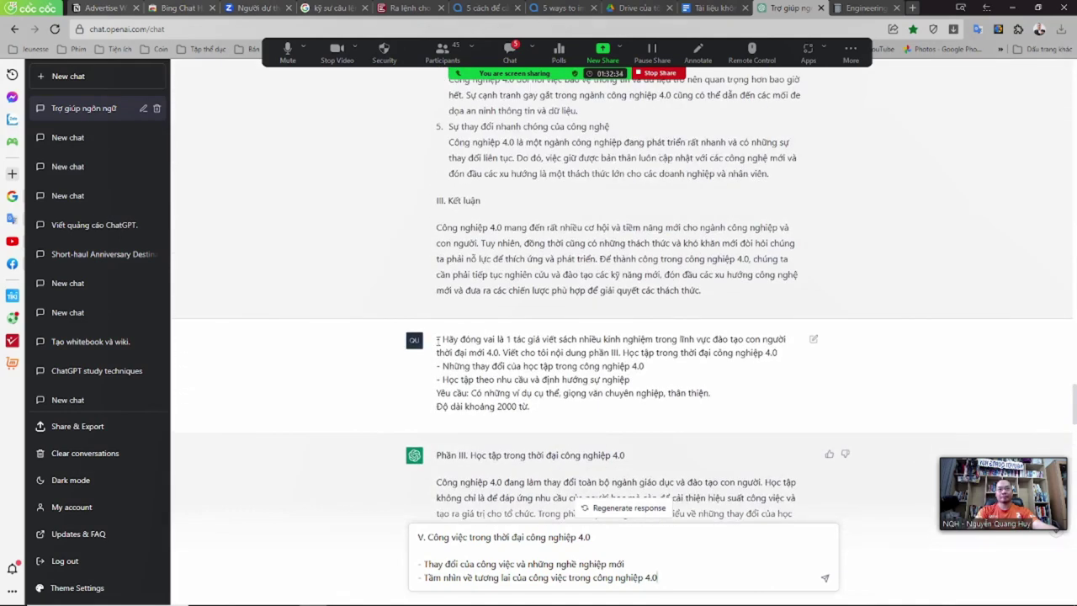
{"action": "left_click_drag", "start_coordinate": [437, 339], "coordinate": [555, 418]}
{"action": "key", "text": "ctrl+c"}
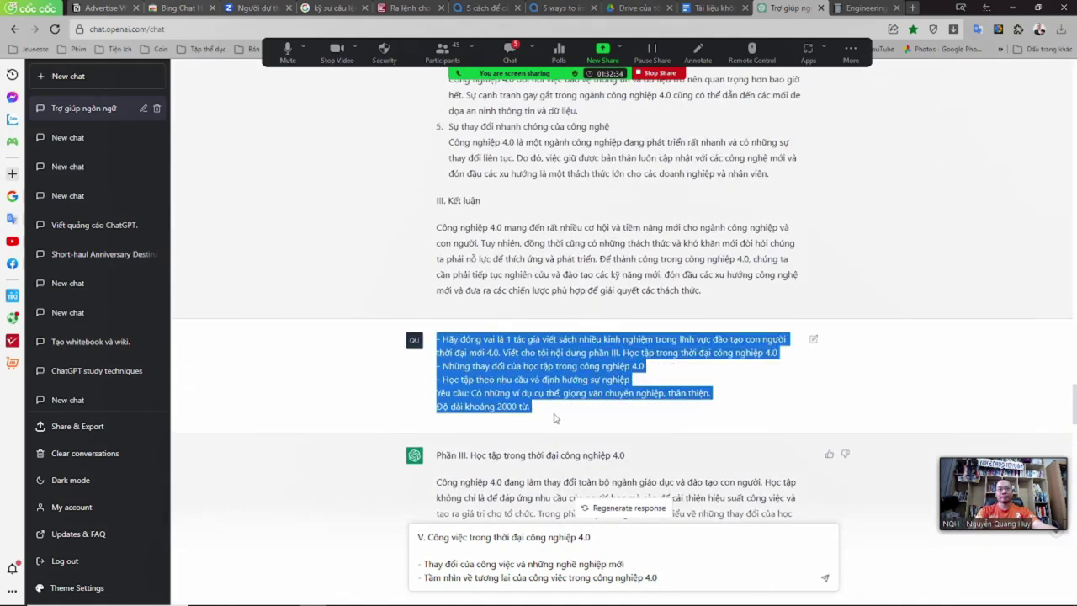
{"action": "left_click", "coordinate": [418, 537]}
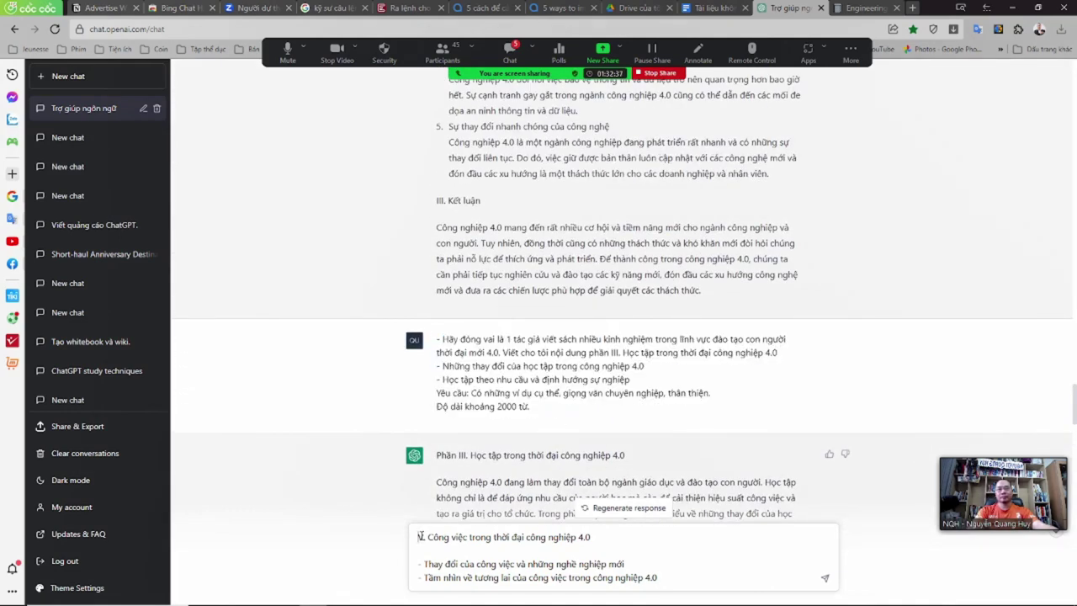
{"action": "key", "text": "ctrl+v"}
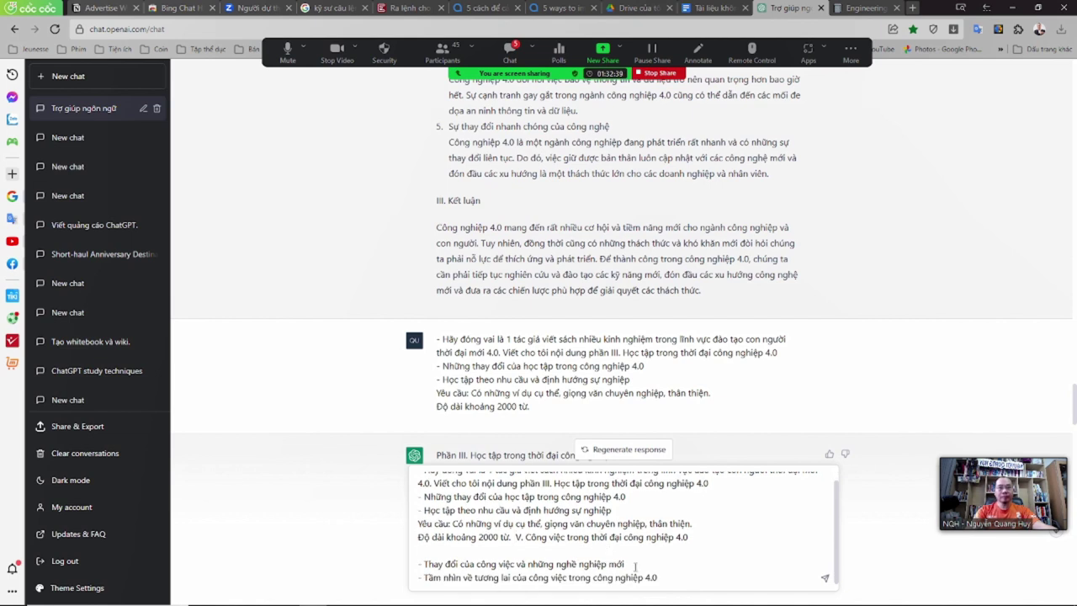
{"action": "left_click_drag", "start_coordinate": [515, 539], "coordinate": [662, 578]}
{"action": "key", "text": "ctrl+c"}
{"action": "key", "text": "BackSpace"}
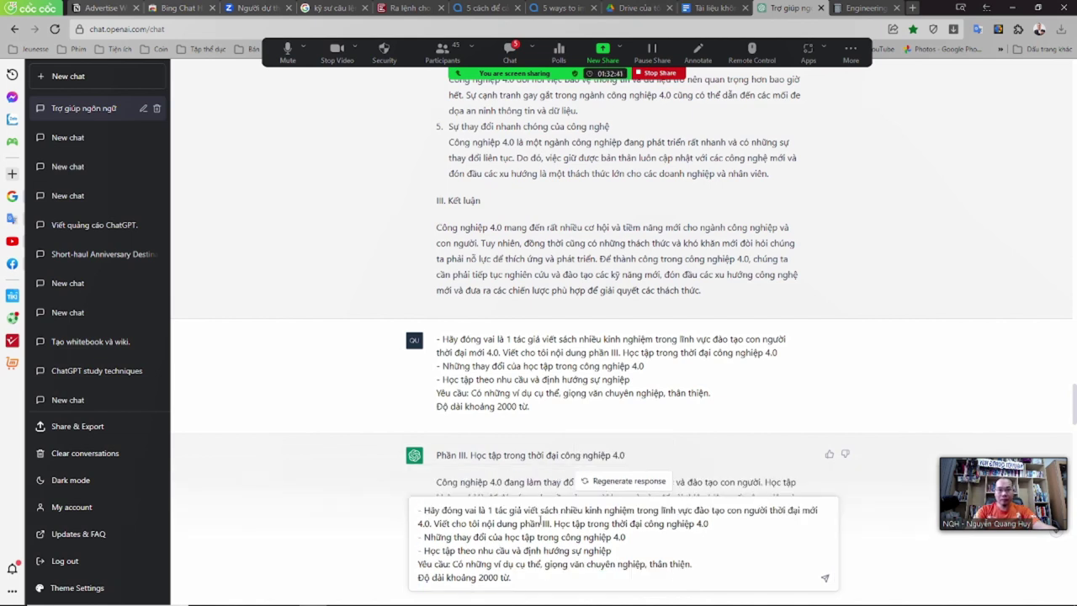
- Replace the Part III title and topics with Part V's, capitalising 'Phần' and removing the leading dash
{"action": "left_click_drag", "start_coordinate": [541, 523], "coordinate": [636, 547]}
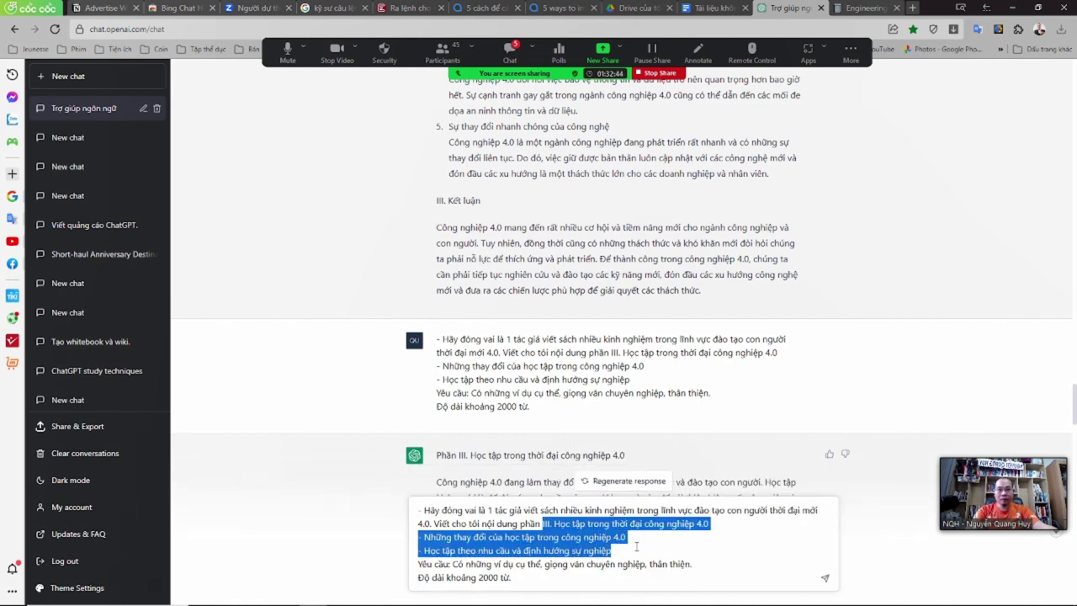
{"action": "key", "text": "ctrl+v"}
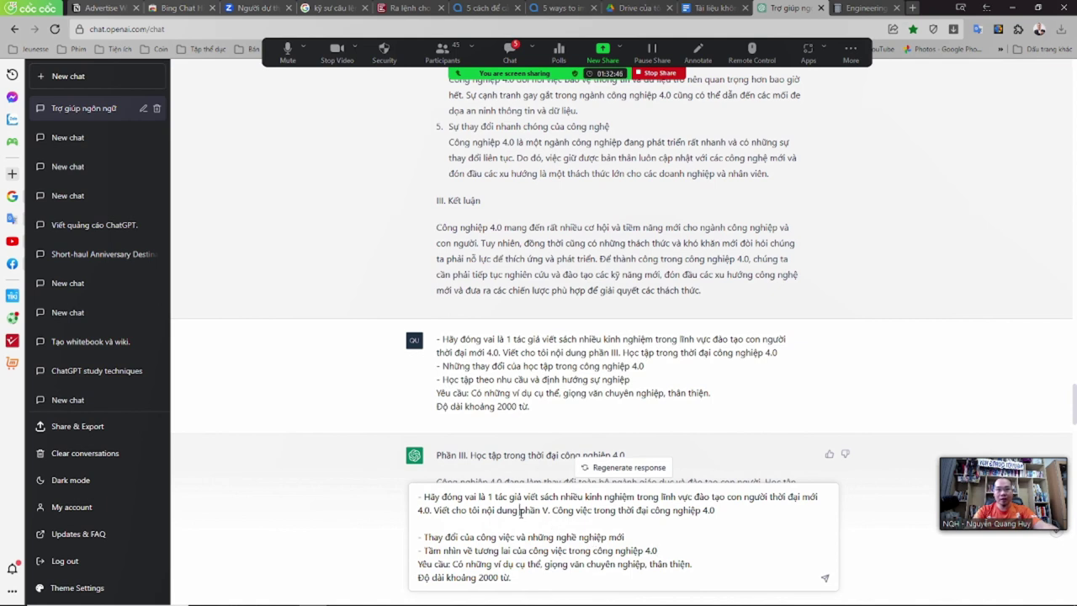
{"action": "key", "text": "shift+Return"}
{"action": "key", "text": "Delete"}
{"action": "type", "text": "P"}
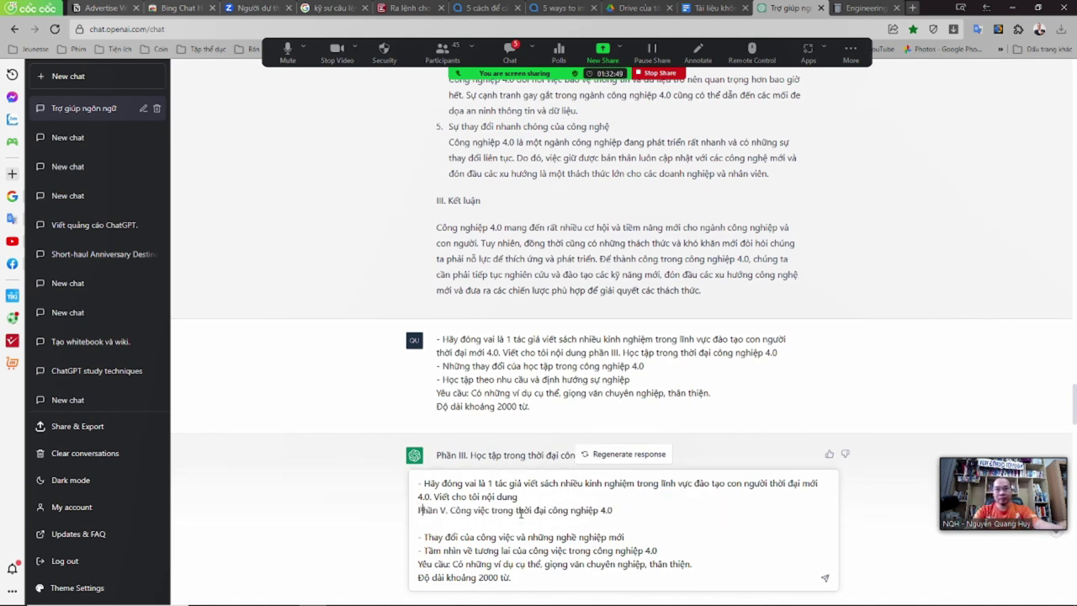
{"action": "key", "text": "ctrl+Home"}
{"action": "key", "text": "Delete"}
{"action": "key", "text": "Delete"}
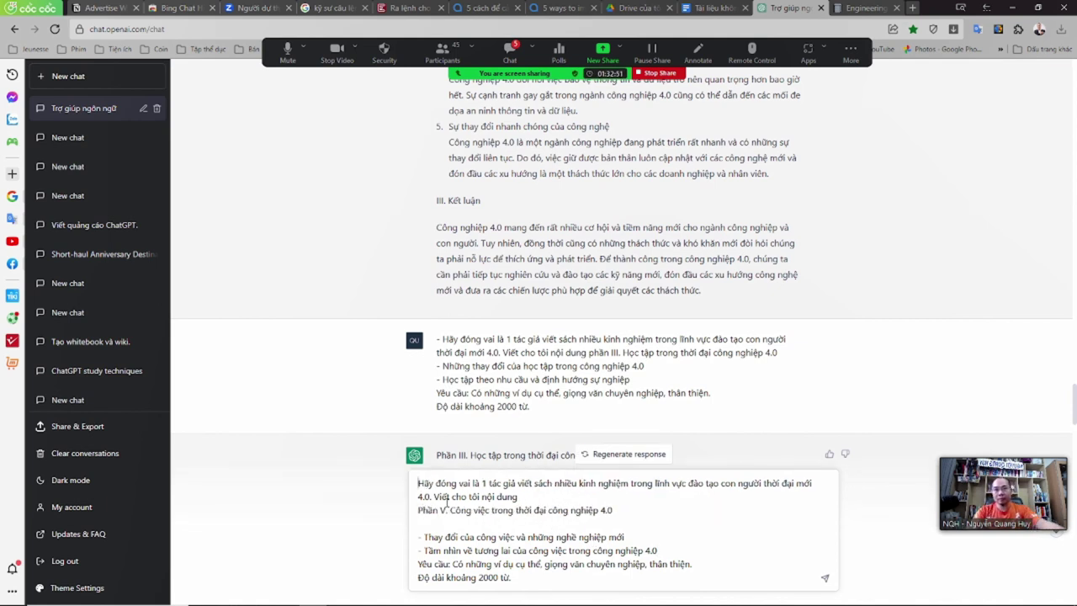
{"action": "key", "text": "Delete"}
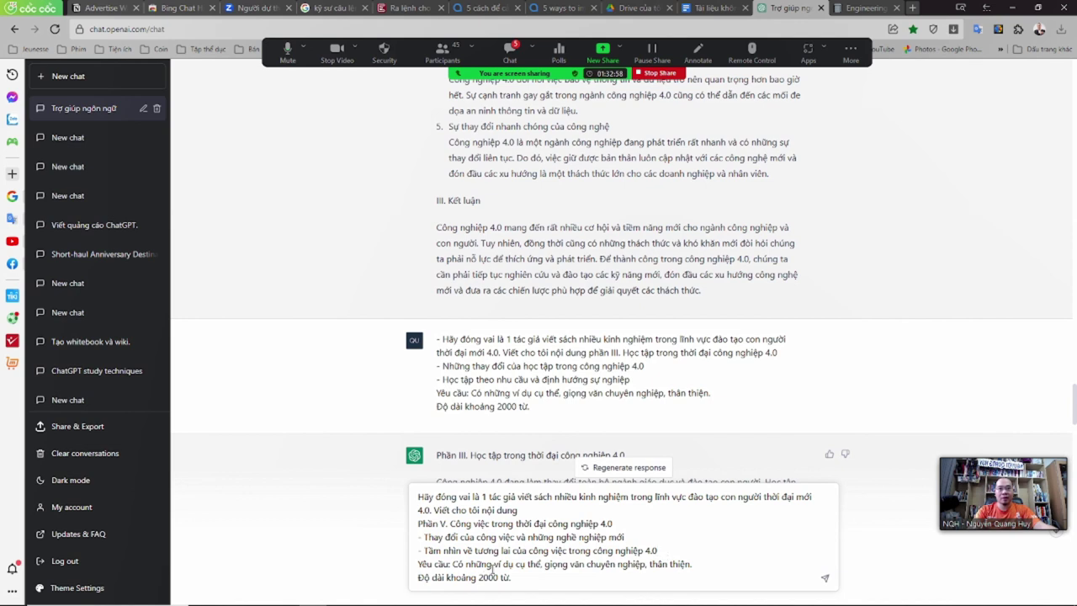
- Rewrite the requirements to ask for an opening story, examples and solutions, set 3000 words, and send
{"action": "left_click_drag", "start_coordinate": [493, 562], "coordinate": [707, 561]}
{"action": "key", "text": "BackSpace"}
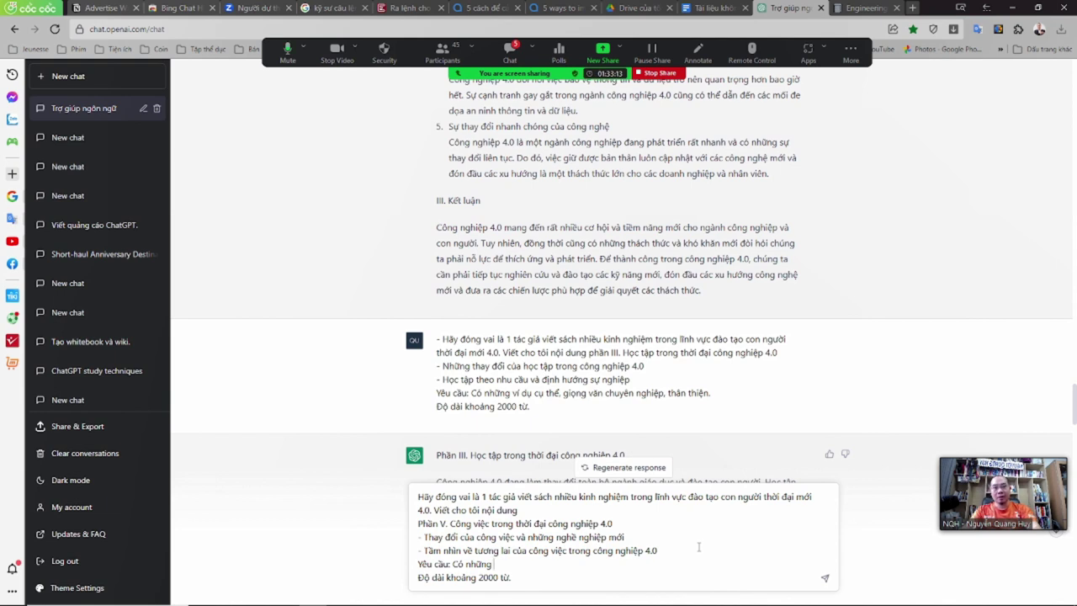
{"action": "type", "text": "i ba"}
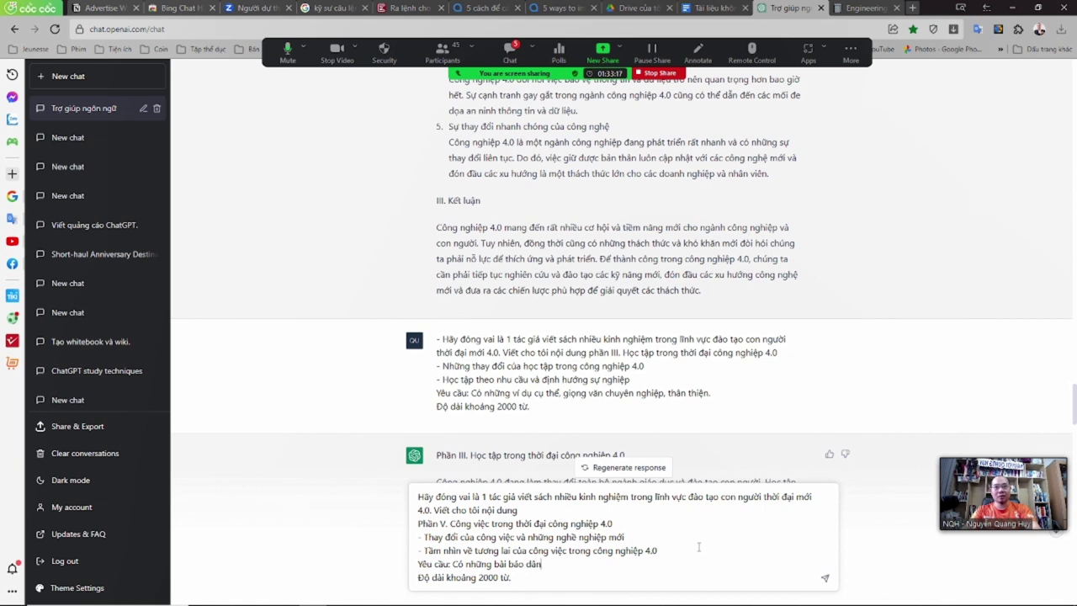
{"action": "type", "text": "o dẫn chung, "}
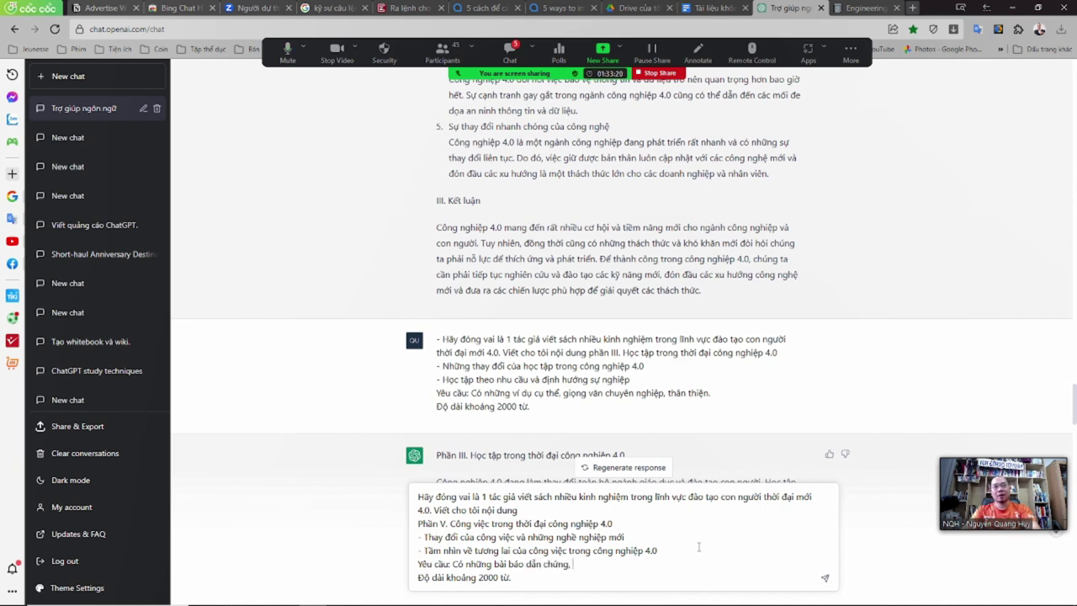
{"action": "type", "text": "có ví dụ minh họa, có"}
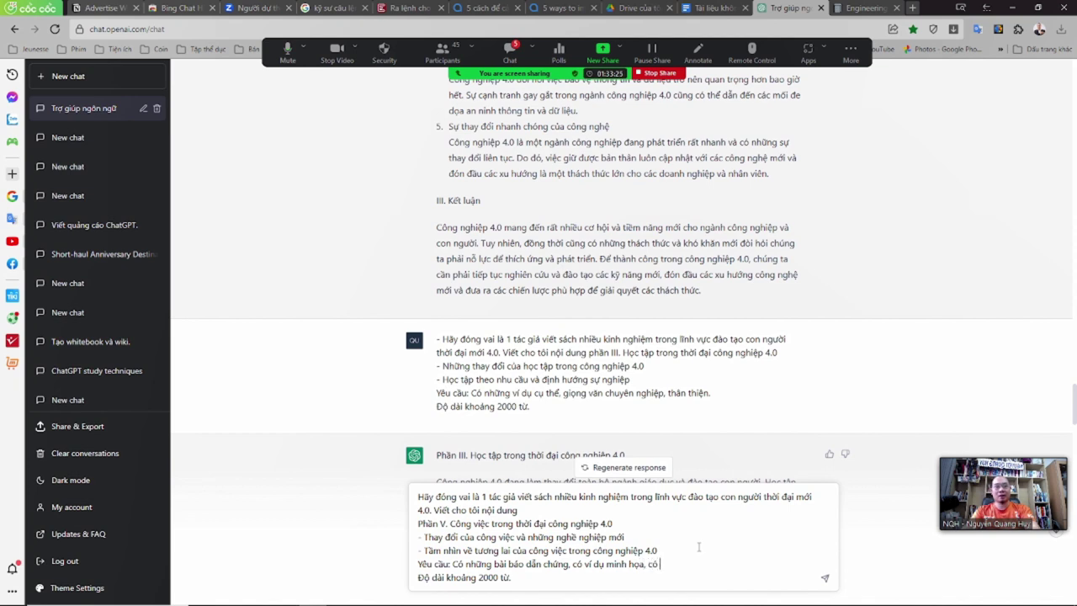
{"action": "type", "text": " cầu chuyệ"}
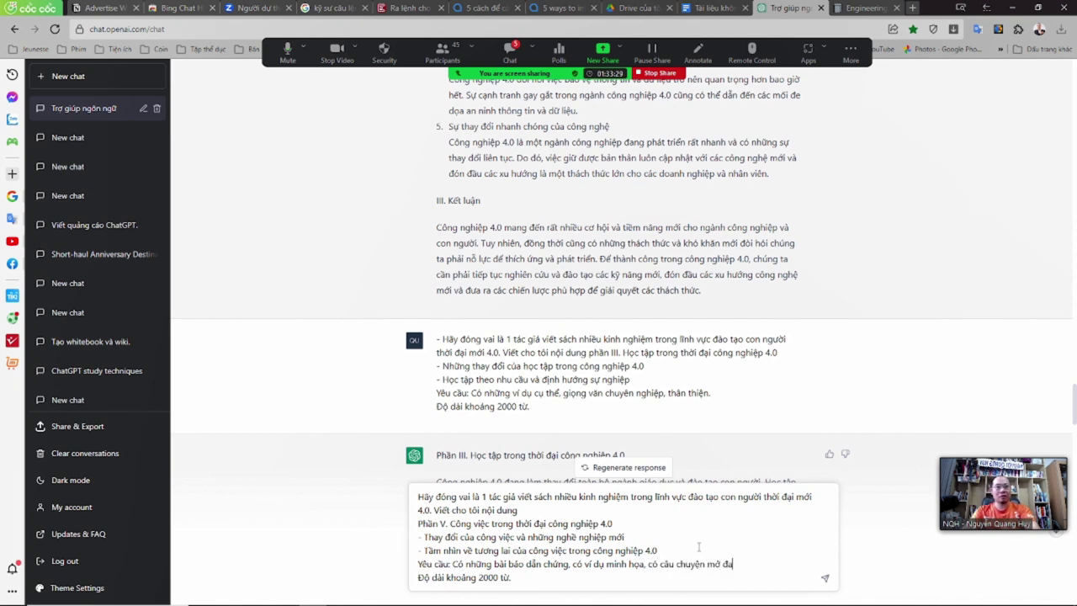
{"action": "type", "text": "n mở đầu"}
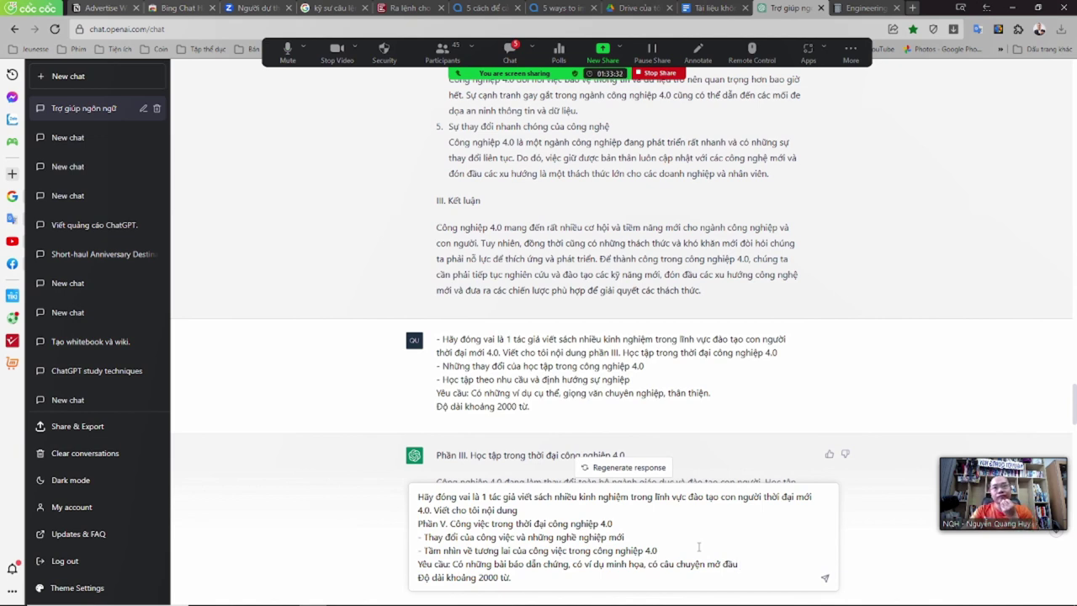
{"action": "type", "text": " t"}
{"action": "key", "text": "BackSpace"}
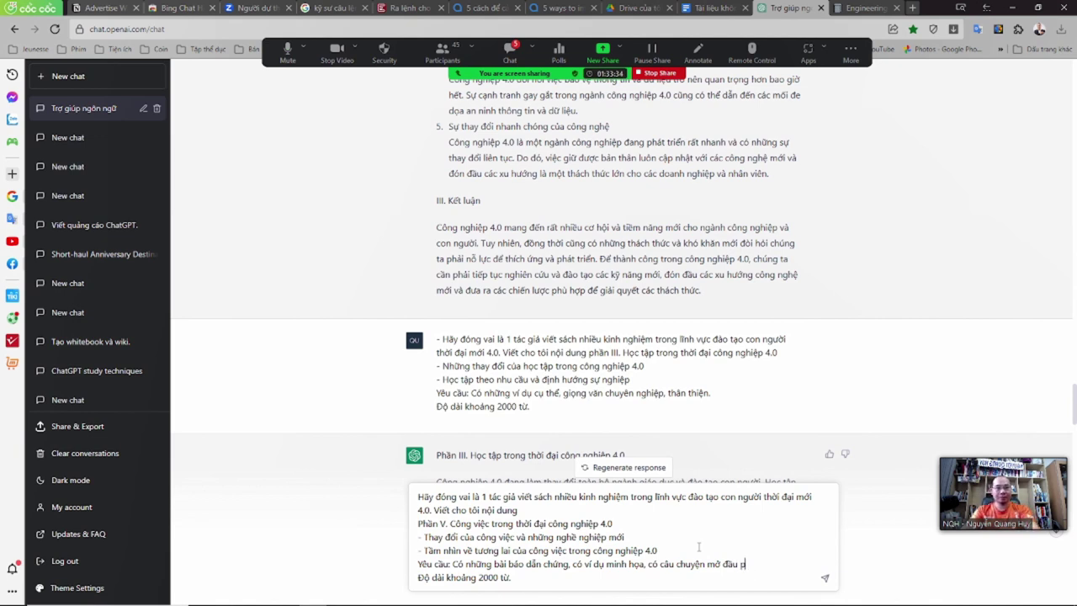
{"action": "type", "text": "hản anh thực trạng, và"}
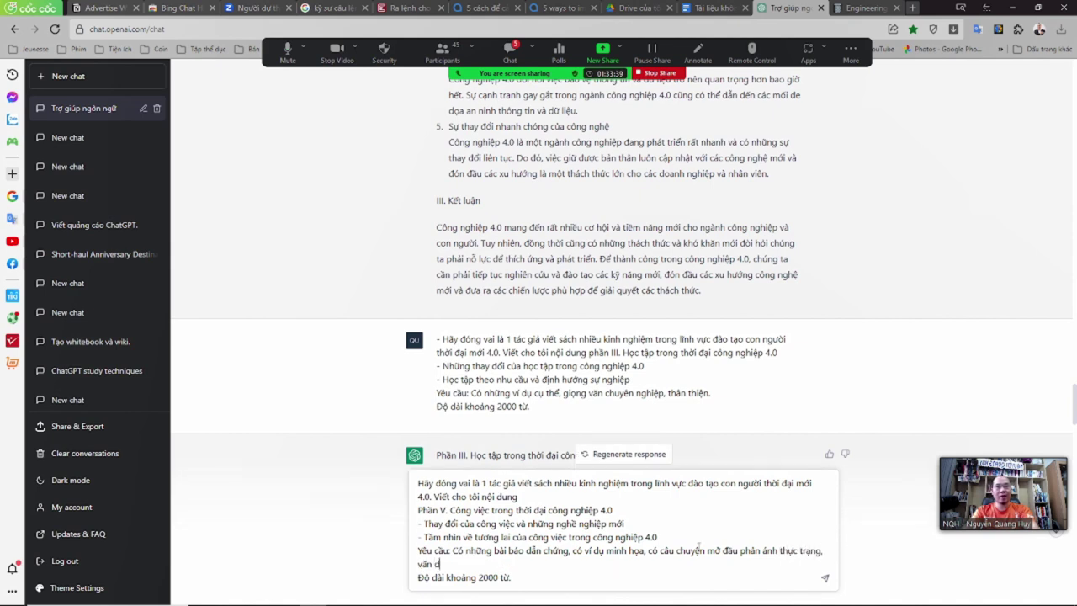
{"action": "type", "text": "giải phap"}
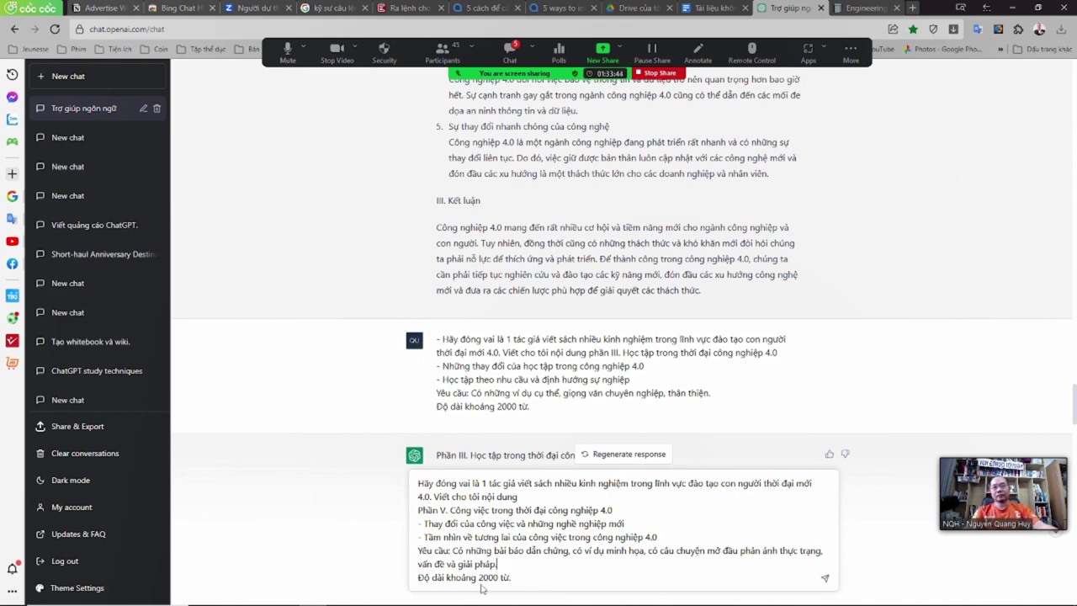
{"action": "left_click_drag", "start_coordinate": [477, 578], "coordinate": [482, 580]}
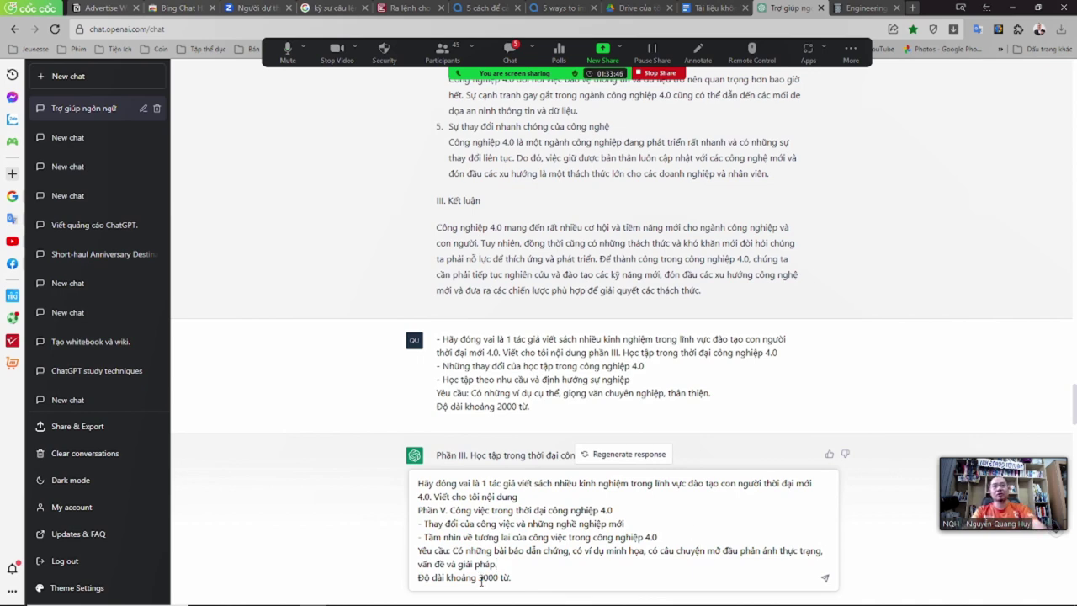
{"action": "key", "text": "Return"}
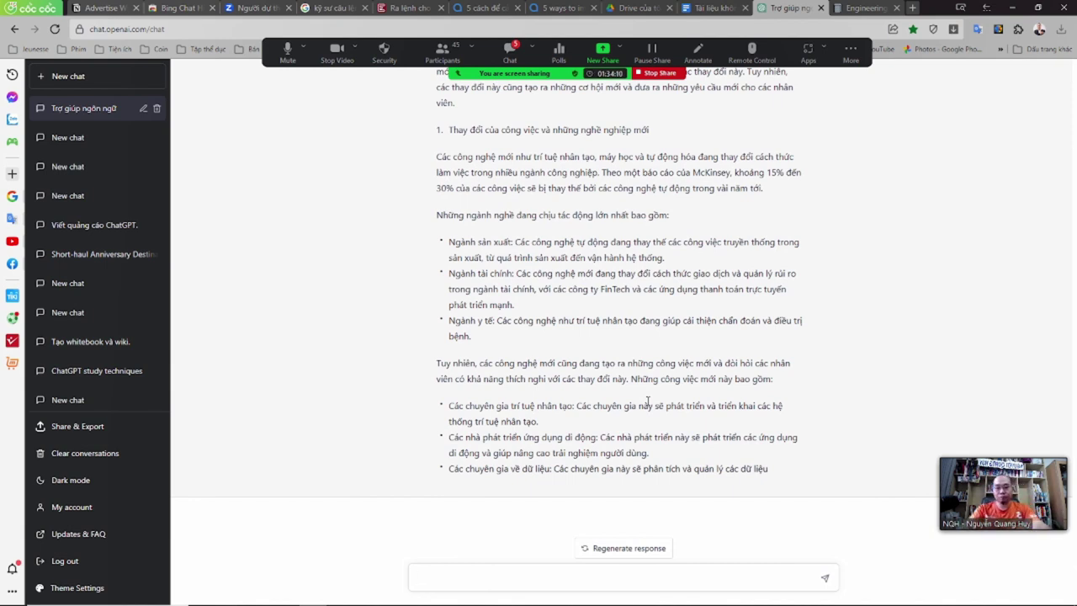
- Ask ChatGPT to continue with 'tiep tuc đi bạn', then paste the Part V reply below the wiki outline
{"action": "type", "text": "tiep tuc "}
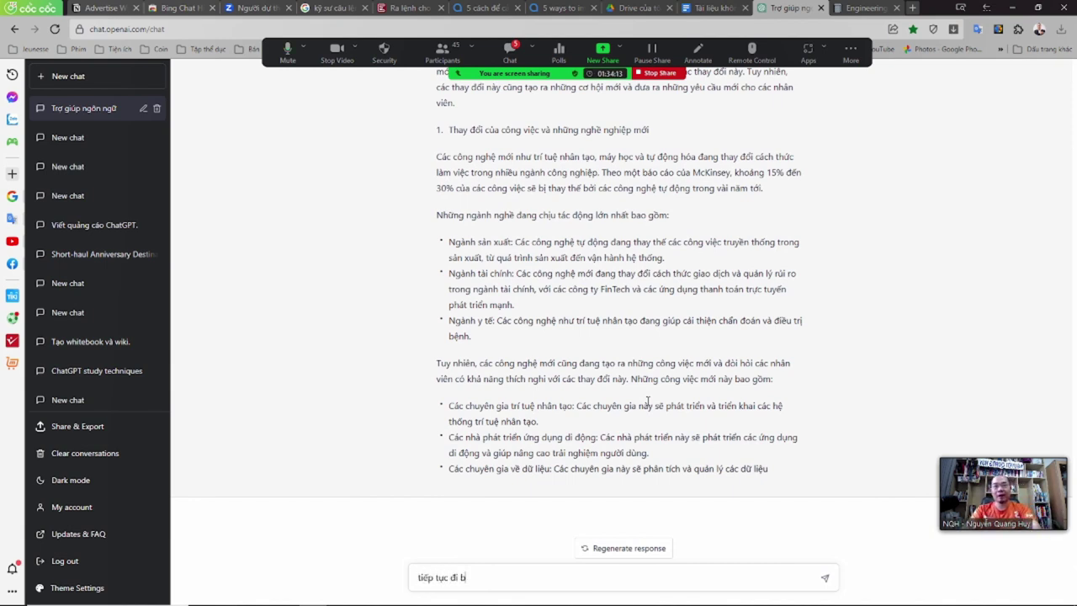
{"action": "type", "text": "đi bạn"}
{"action": "key", "text": "Return"}
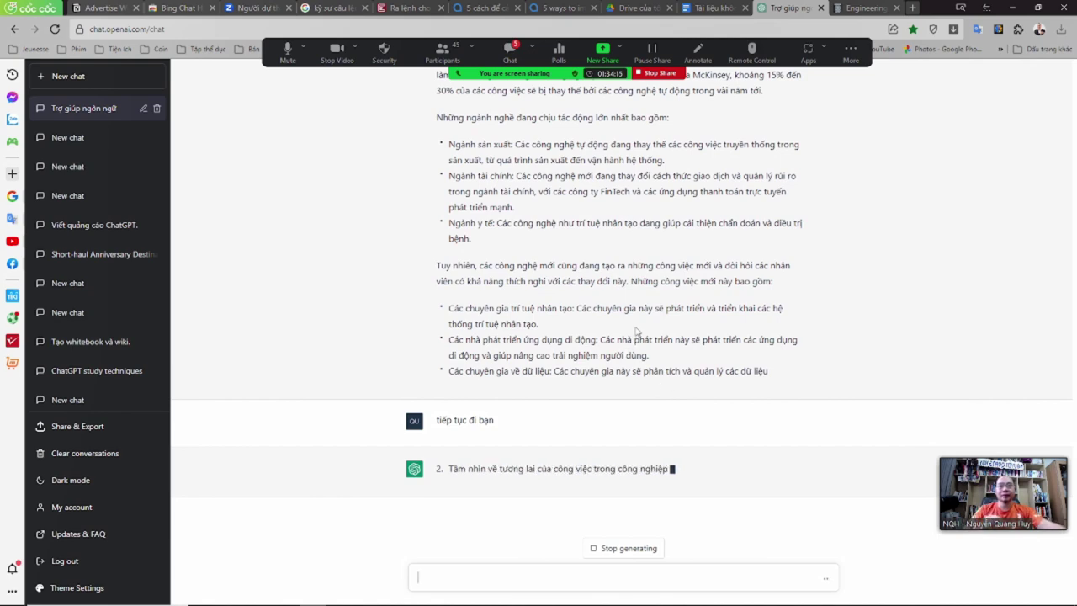
{"action": "scroll", "coordinate": [579, 272], "scroll_direction": "up", "scroll_amount": 5}
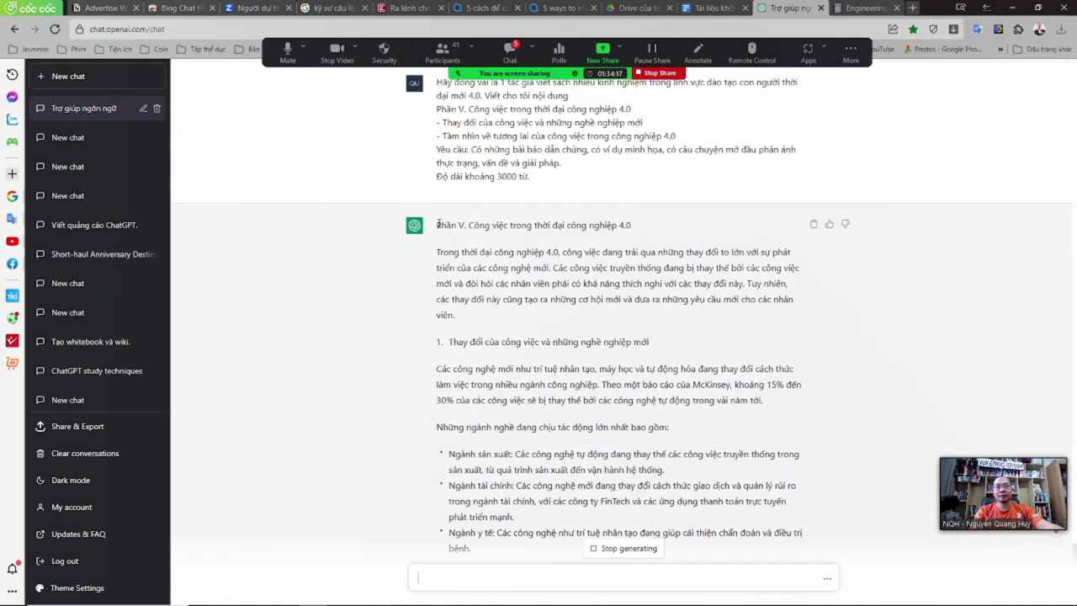
{"action": "left_click_drag", "start_coordinate": [439, 225], "coordinate": [768, 404]}
{"action": "key", "text": "ctrl+c"}
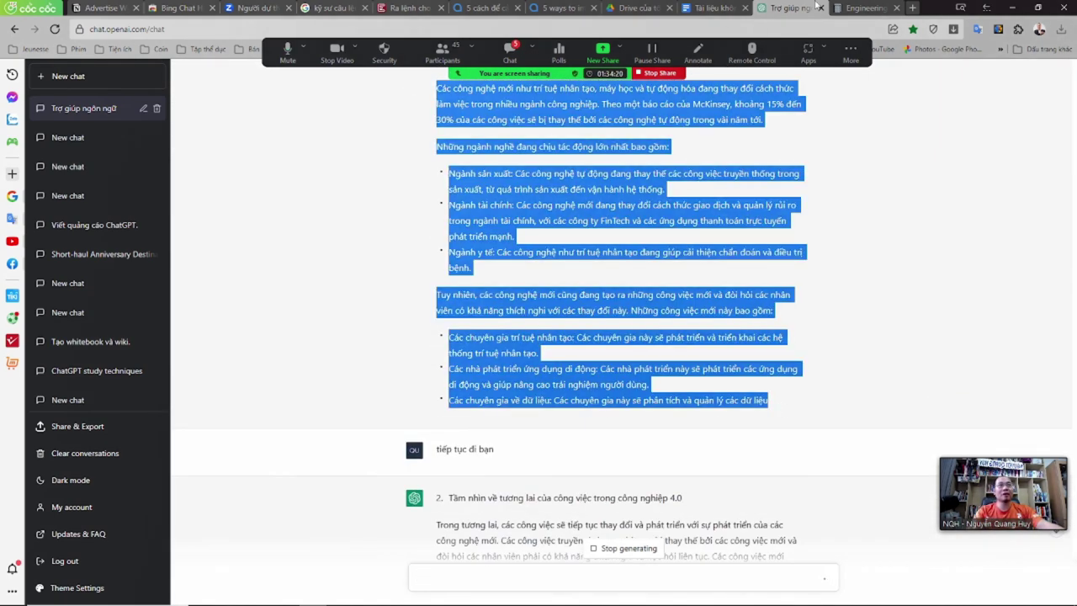
{"action": "left_click", "coordinate": [851, 8]}
{"action": "left_click", "coordinate": [669, 245]}
{"action": "key", "text": "ctrl+v"}
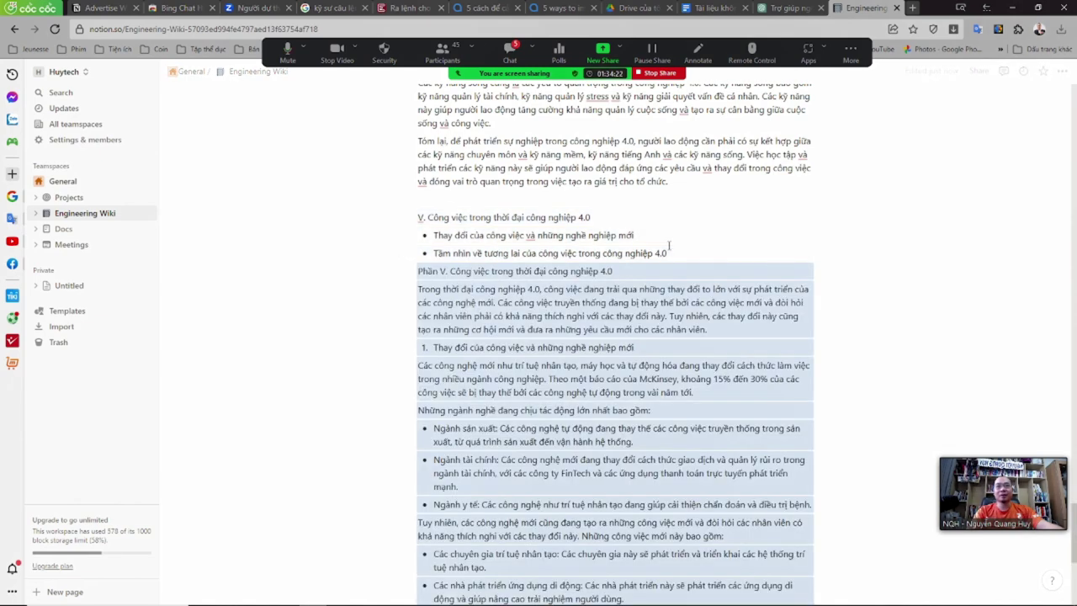
- Delete the old Part V outline and make the pasted 'Phần V' title a Heading 1
{"action": "left_click_drag", "start_coordinate": [667, 255], "coordinate": [418, 212]}
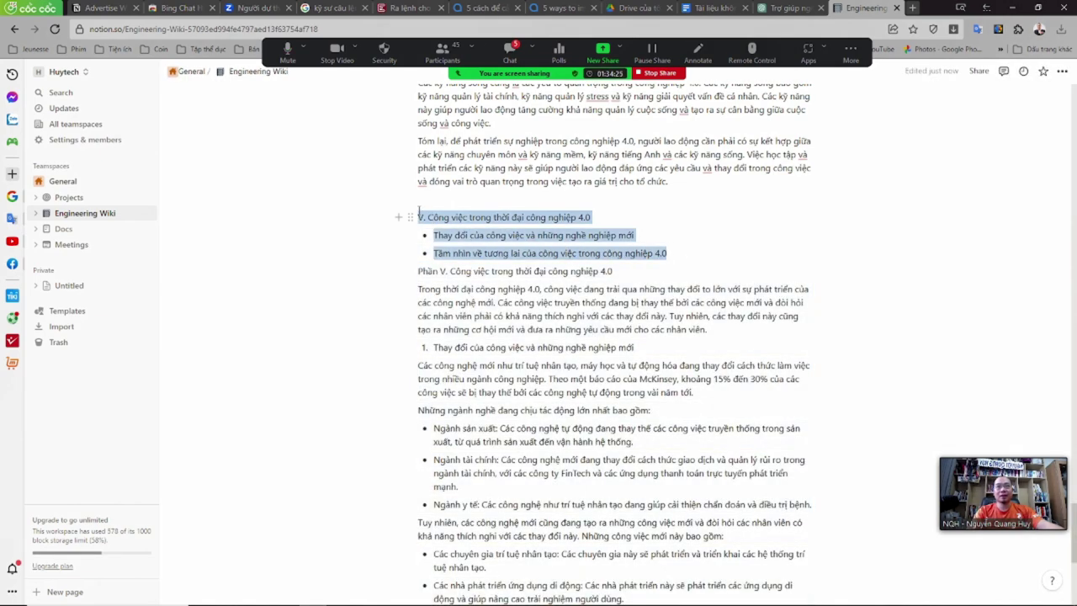
{"action": "key", "text": "BackSpace"}
{"action": "left_click_drag", "start_coordinate": [612, 236], "coordinate": [409, 237]}
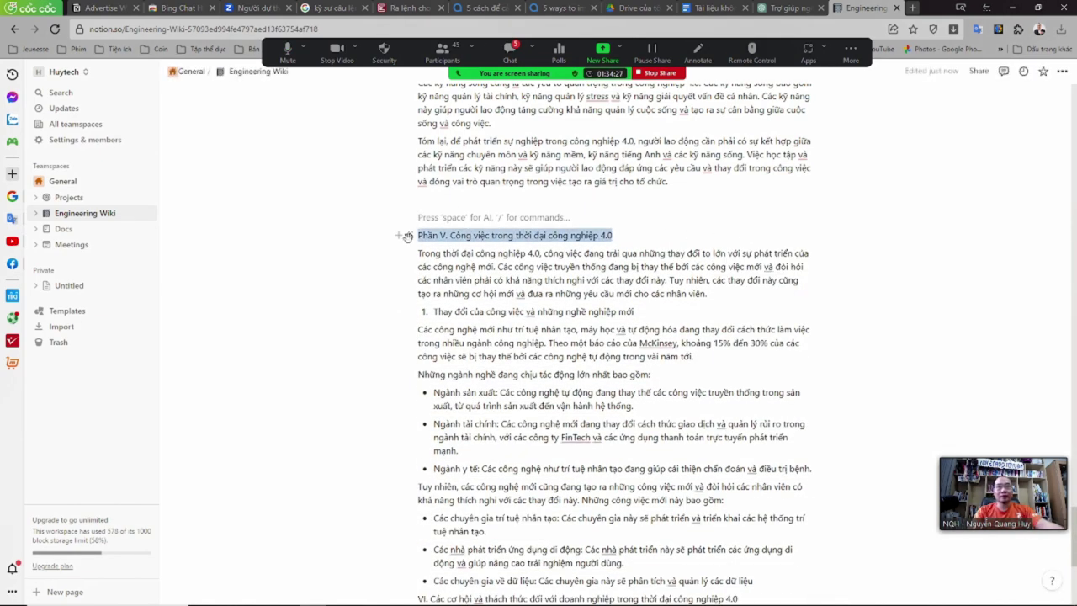
{"action": "left_click", "coordinate": [446, 216]}
{"action": "left_click", "coordinate": [465, 267]}
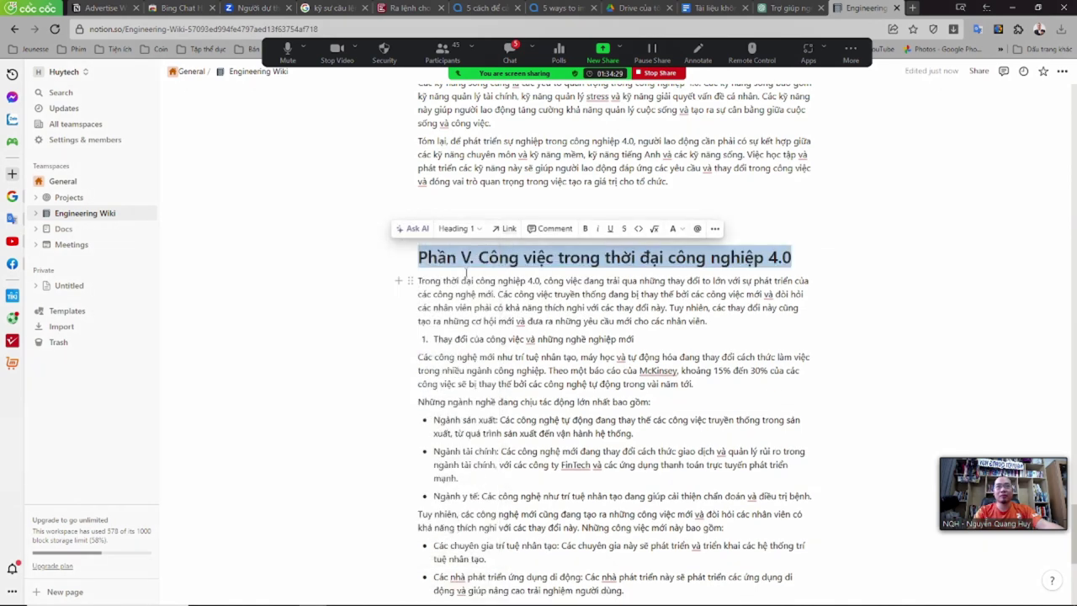
- Make the first Part V subsection title a Heading 2
{"action": "scroll", "coordinate": [465, 271], "scroll_direction": "down", "scroll_amount": 5}
{"action": "scroll", "coordinate": [513, 378], "scroll_direction": "up", "scroll_amount": 4}
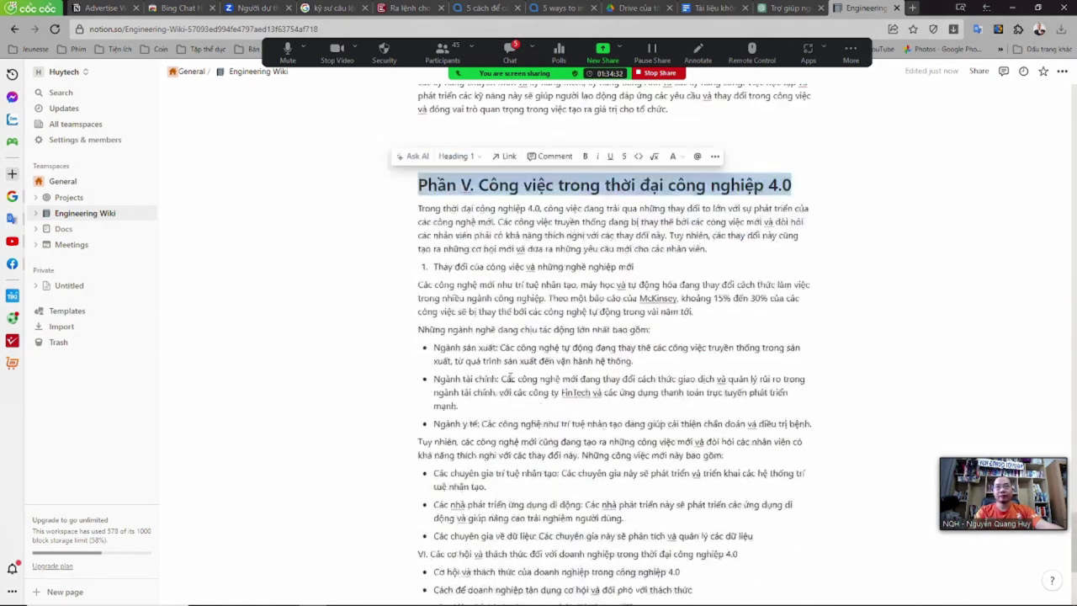
{"action": "scroll", "coordinate": [513, 378], "scroll_direction": "up", "scroll_amount": 1}
{"action": "left_click_drag", "start_coordinate": [636, 321], "coordinate": [432, 320]}
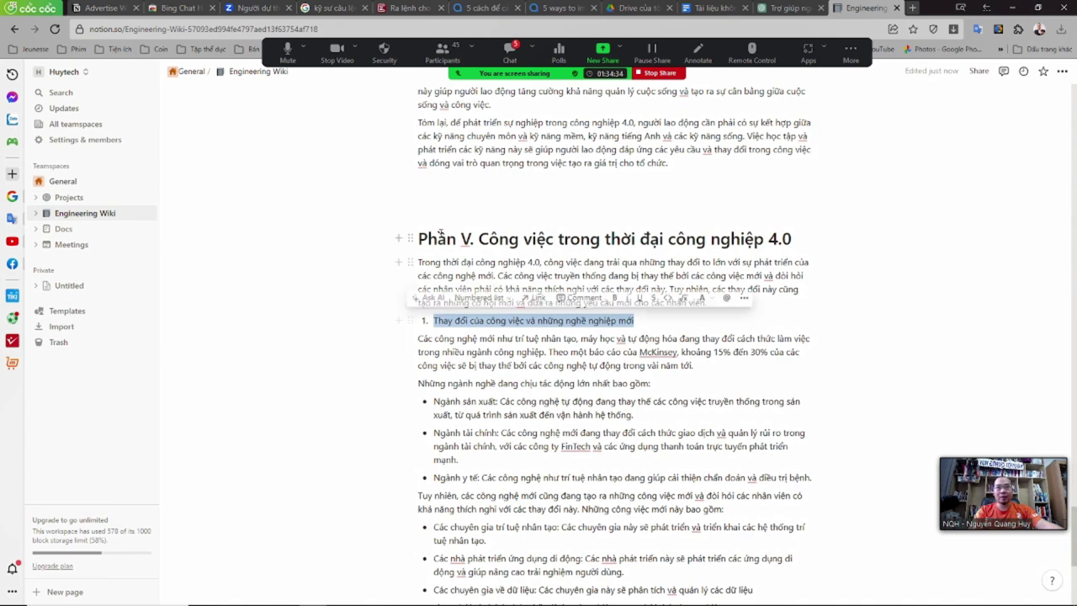
{"action": "left_click", "coordinate": [479, 298]}
{"action": "left_click", "coordinate": [471, 324]}
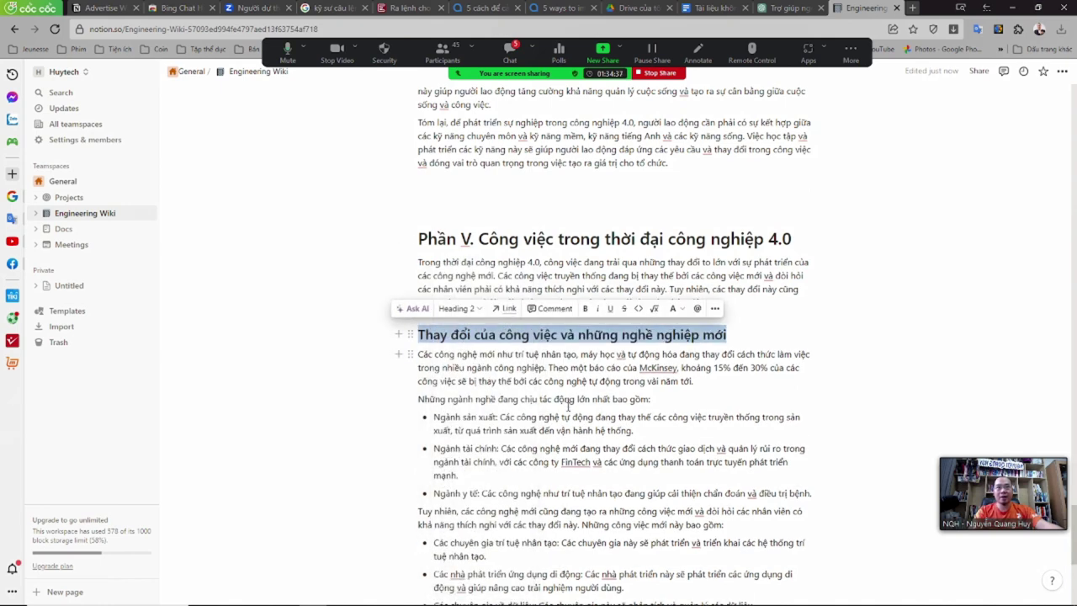
- Add an empty line after Part V and number the 'Thay đổi của công việc…' subheading '1.'
{"action": "scroll", "coordinate": [569, 407], "scroll_direction": "down", "scroll_amount": 6}
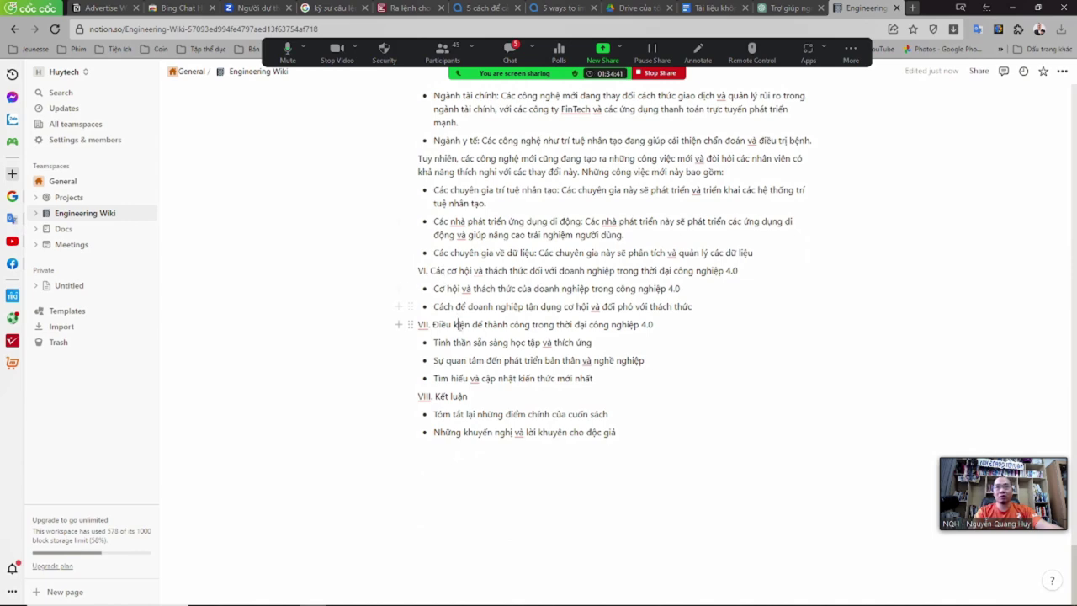
{"action": "left_click", "coordinate": [775, 253]}
{"action": "key", "text": "Return"}
{"action": "scroll", "coordinate": [630, 295], "scroll_direction": "up", "scroll_amount": 3}
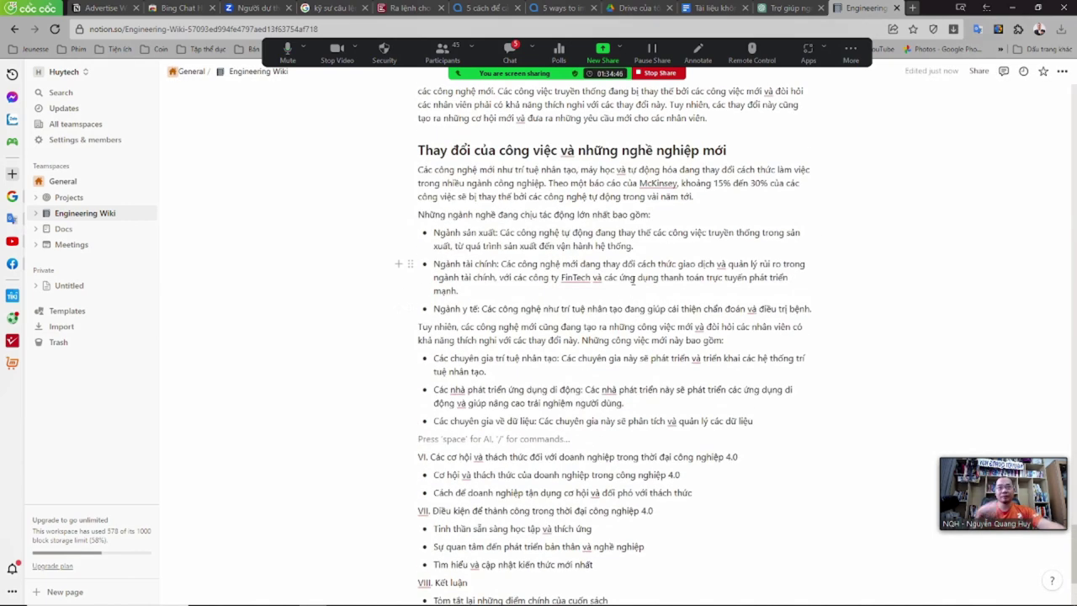
{"action": "scroll", "coordinate": [586, 288], "scroll_direction": "up", "scroll_amount": 3}
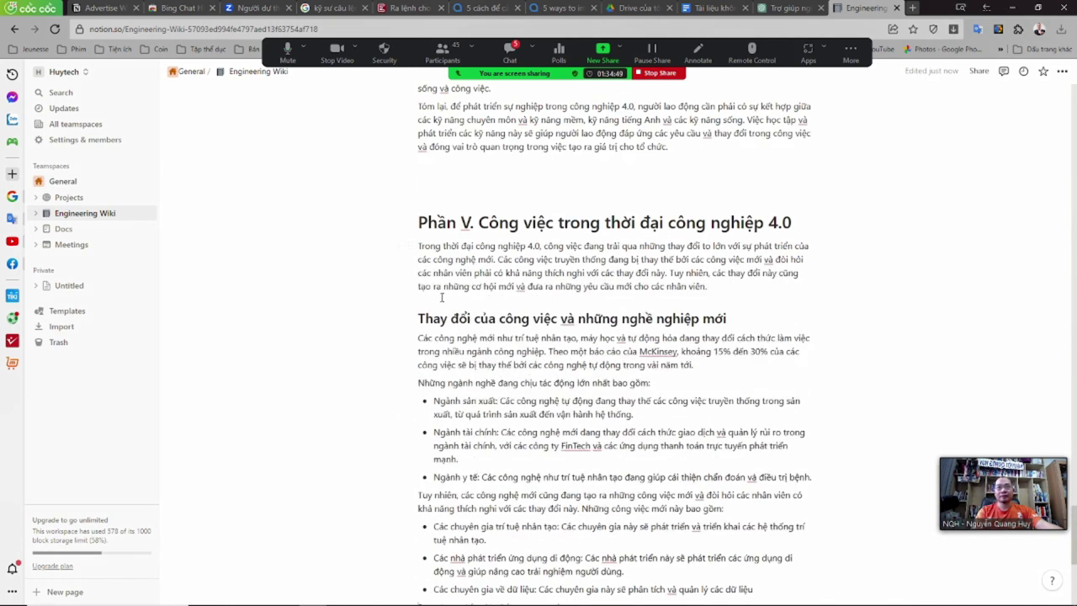
{"action": "type", "text": "1."}
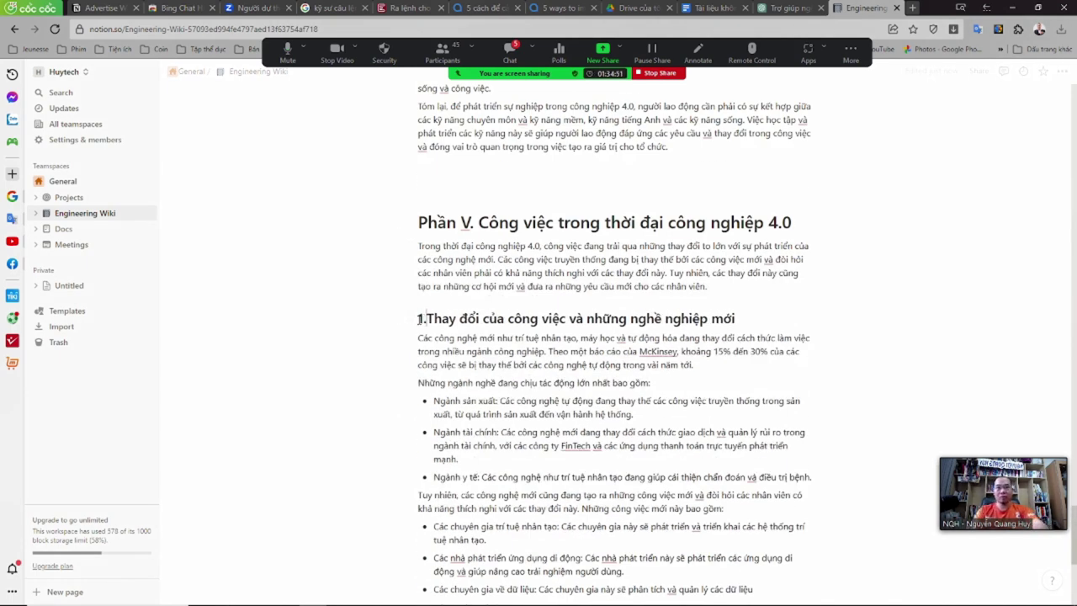
{"action": "scroll", "coordinate": [589, 252], "scroll_direction": "down", "scroll_amount": 4}
{"action": "left_click", "coordinate": [763, 10]}
{"action": "scroll", "coordinate": [548, 377], "scroll_direction": "down", "scroll_amount": 4}
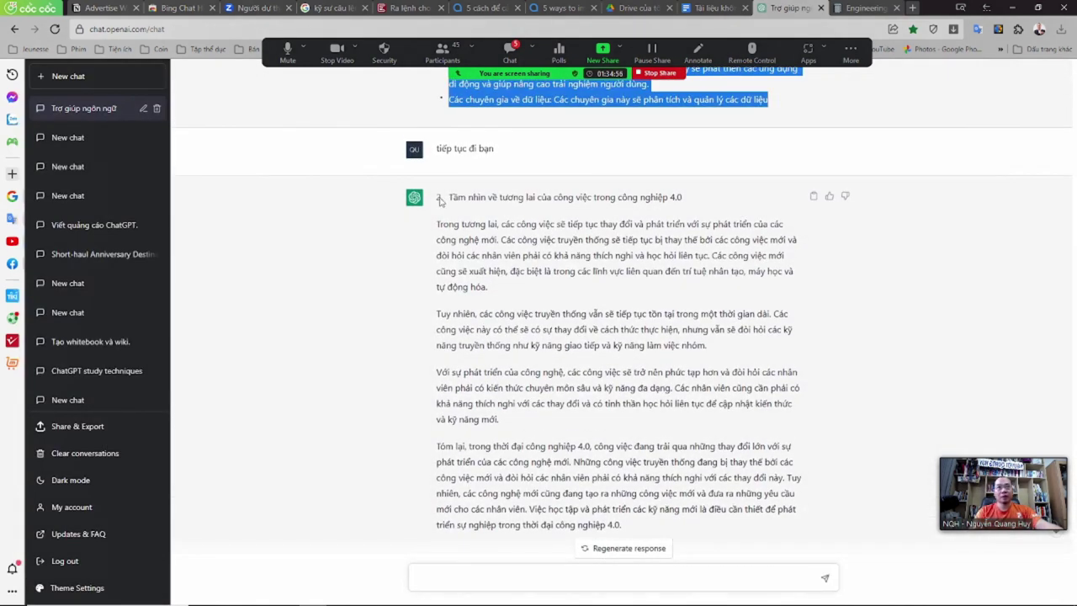
- Copy ChatGPT's future-of-work answer and paste it below the last bullet on the Engineering Wiki page
{"action": "left_click_drag", "start_coordinate": [446, 198], "coordinate": [636, 522]}
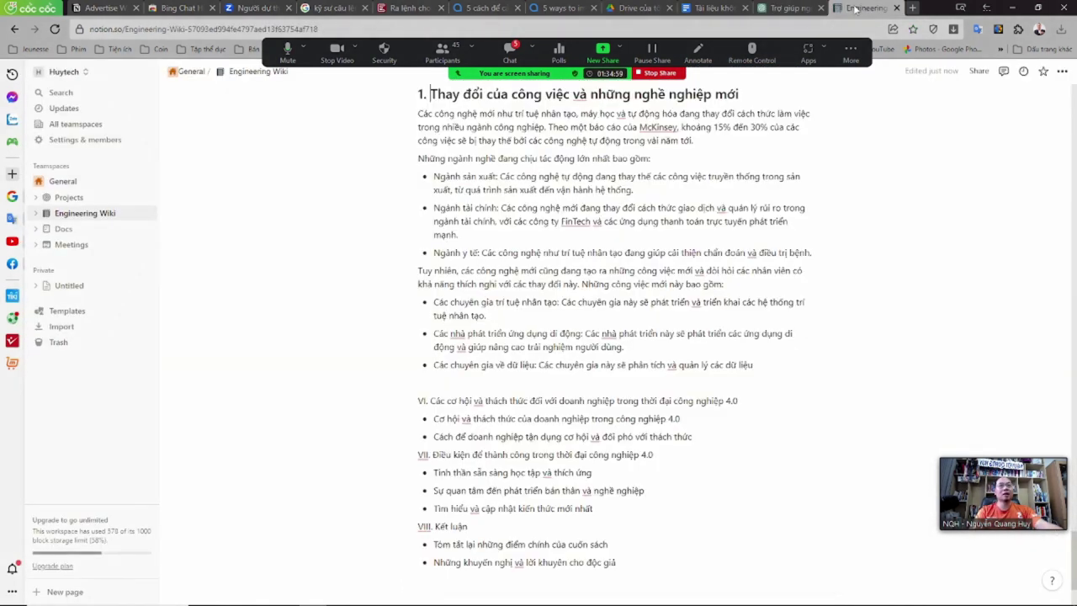
{"action": "left_click", "coordinate": [856, 9]}
{"action": "left_click", "coordinate": [473, 377]}
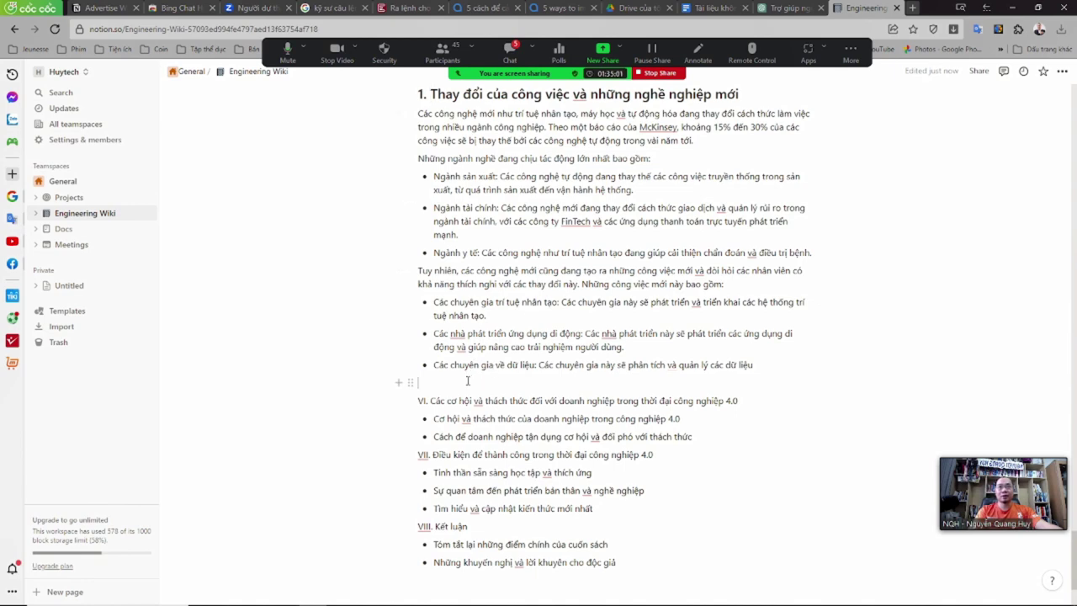
{"action": "key", "text": "ctrl+v"}
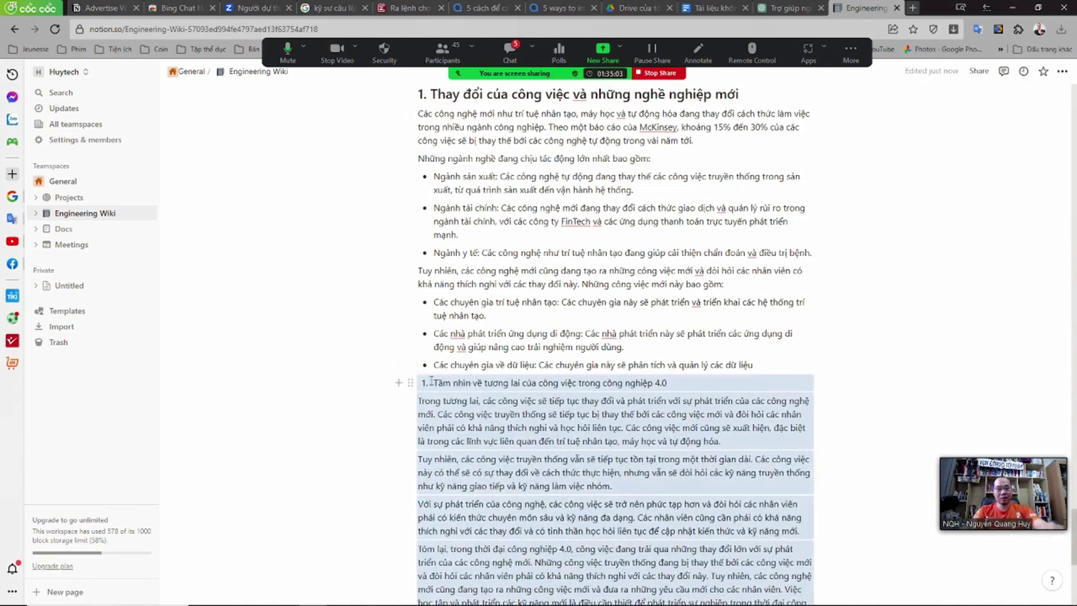
{"action": "key", "text": "ctrl+z"}
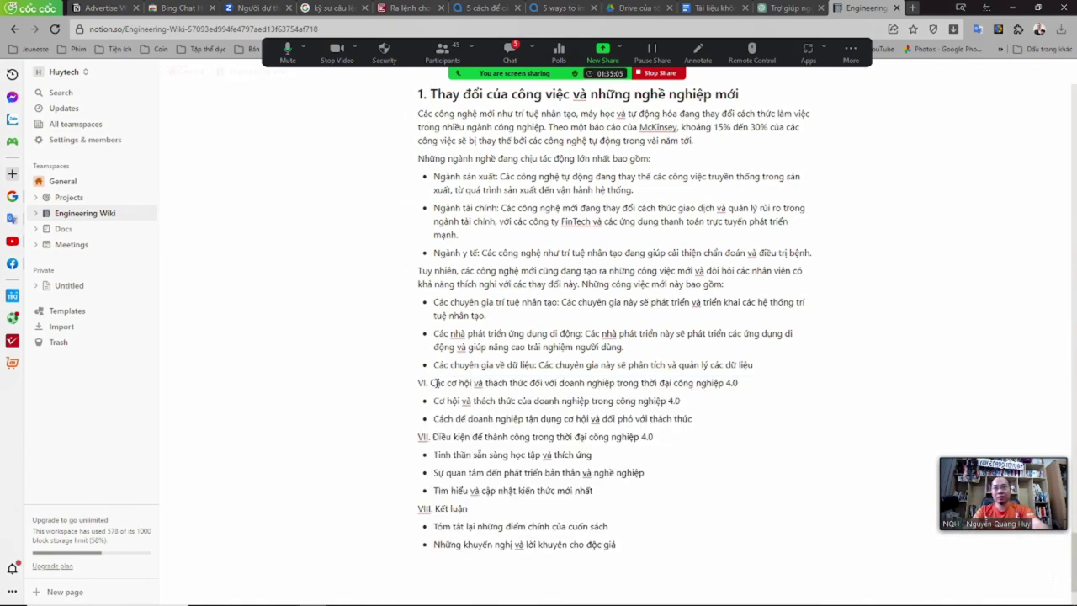
{"action": "key", "text": "ctrl+shift+z"}
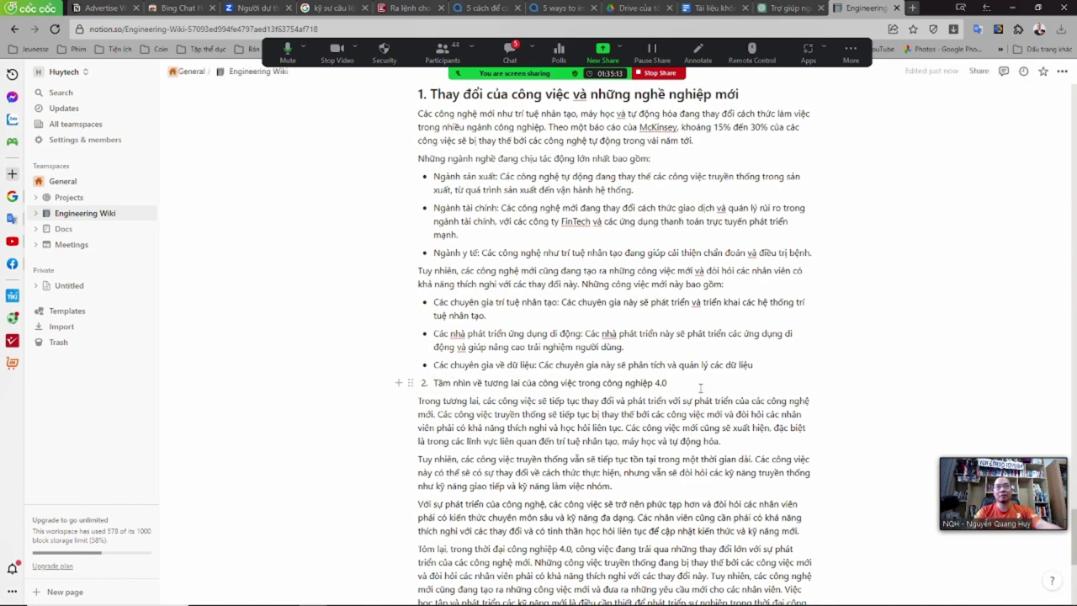
- Make the pasted section's title a Heading 2 numbered '2.'
{"action": "left_click_drag", "start_coordinate": [701, 386], "coordinate": [401, 383]}
{"action": "left_click", "coordinate": [477, 360]}
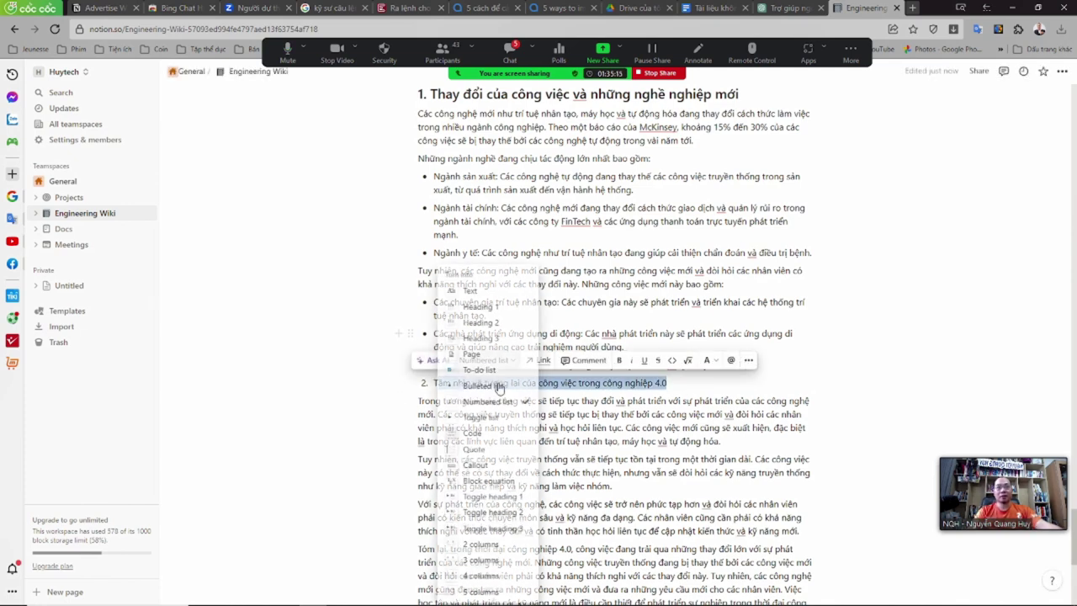
{"action": "left_click", "coordinate": [486, 323]}
{"action": "left_click", "coordinate": [551, 430]}
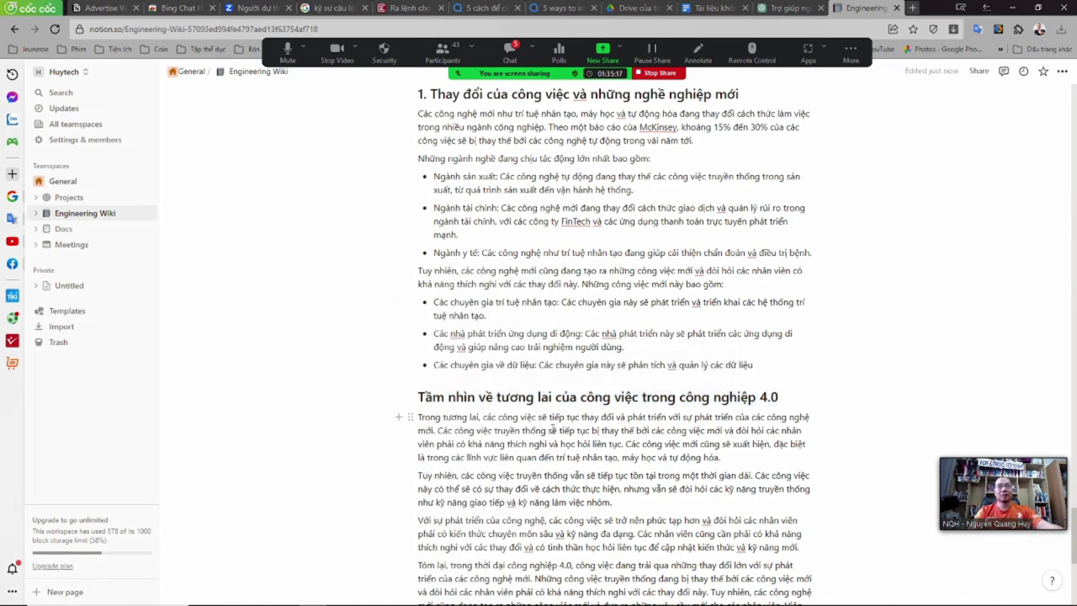
{"action": "scroll", "coordinate": [551, 430], "scroll_direction": "up", "scroll_amount": 4}
{"action": "scroll", "coordinate": [505, 433], "scroll_direction": "down", "scroll_amount": 2}
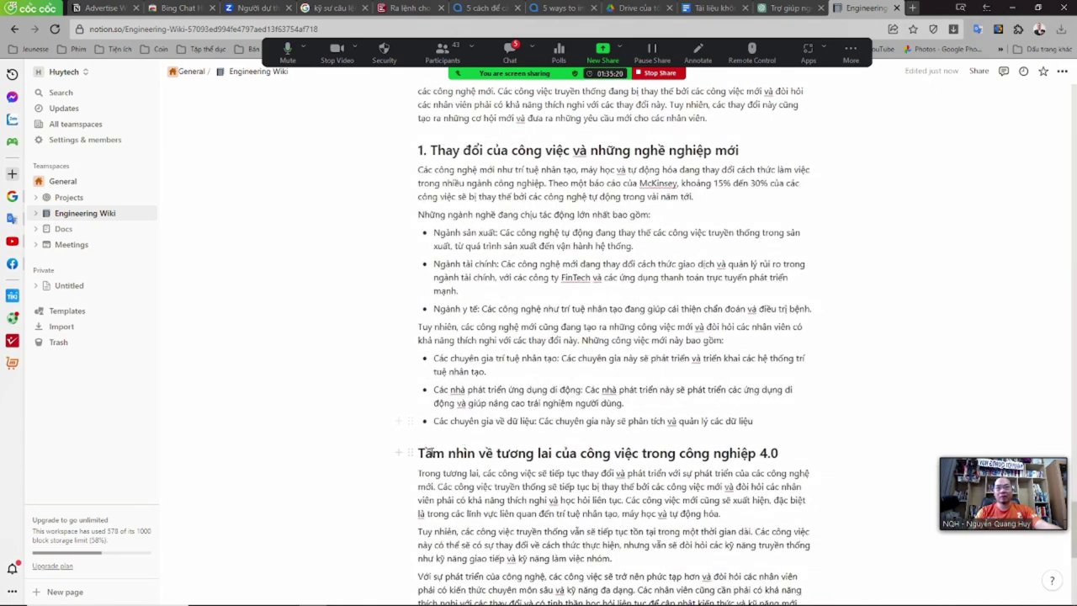
{"action": "type", "text": "2."}
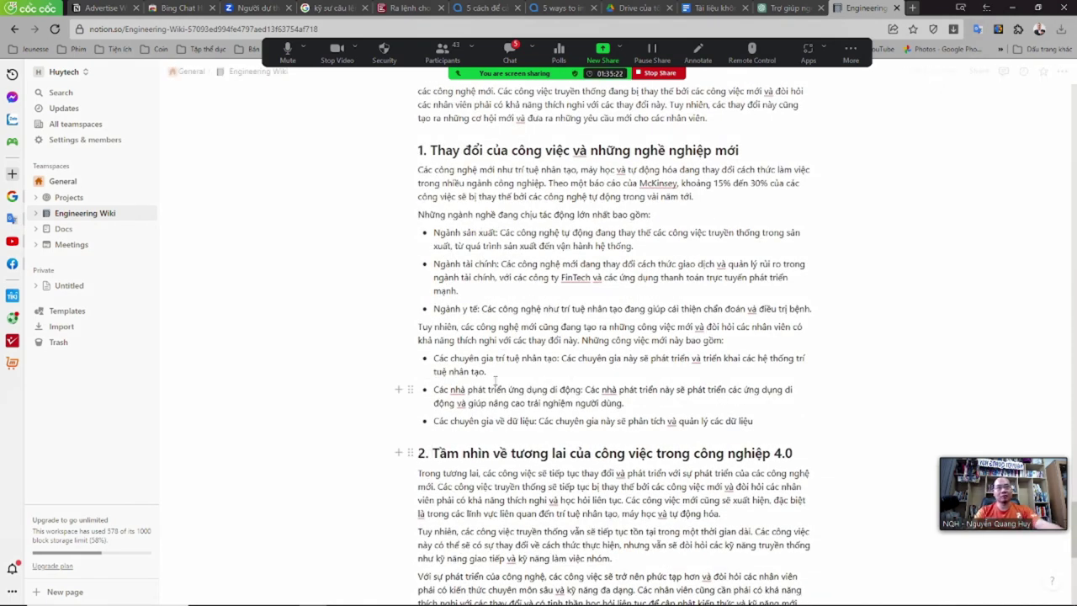
{"action": "scroll", "coordinate": [614, 336], "scroll_direction": "down", "scroll_amount": 5}
{"action": "scroll", "coordinate": [505, 397], "scroll_direction": "down", "scroll_amount": 5}
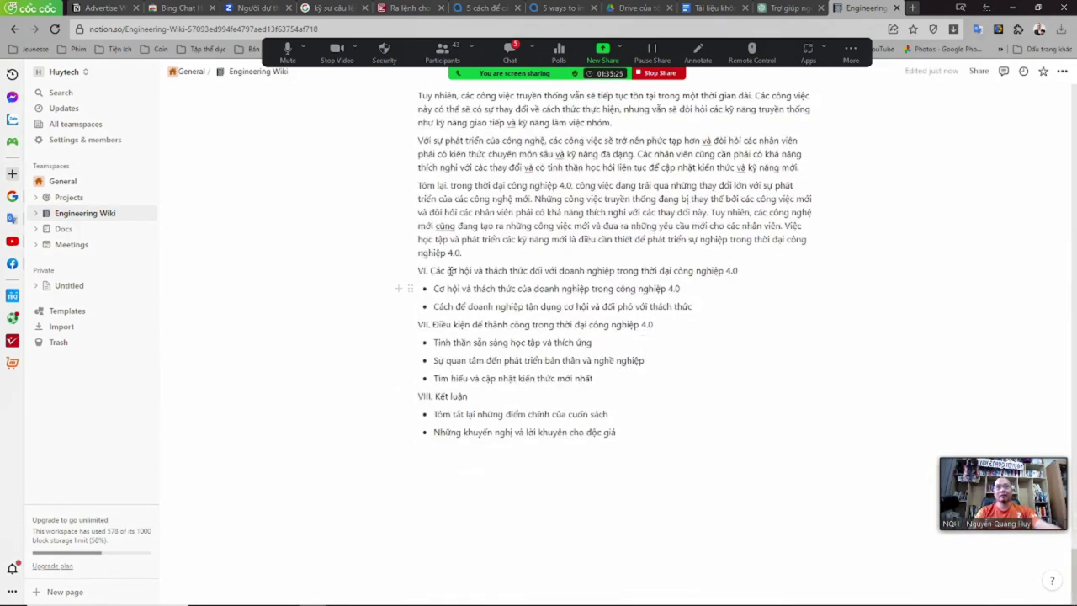
- Copy the Part VI outline heading and bullets for use in ChatGPT
{"action": "left_click_drag", "start_coordinate": [418, 270], "coordinate": [701, 306]}
{"action": "key", "text": "ctrl+c"}
{"action": "left_click", "coordinate": [770, 6]}
{"action": "scroll", "coordinate": [543, 504], "scroll_direction": "down", "scroll_amount": 1}
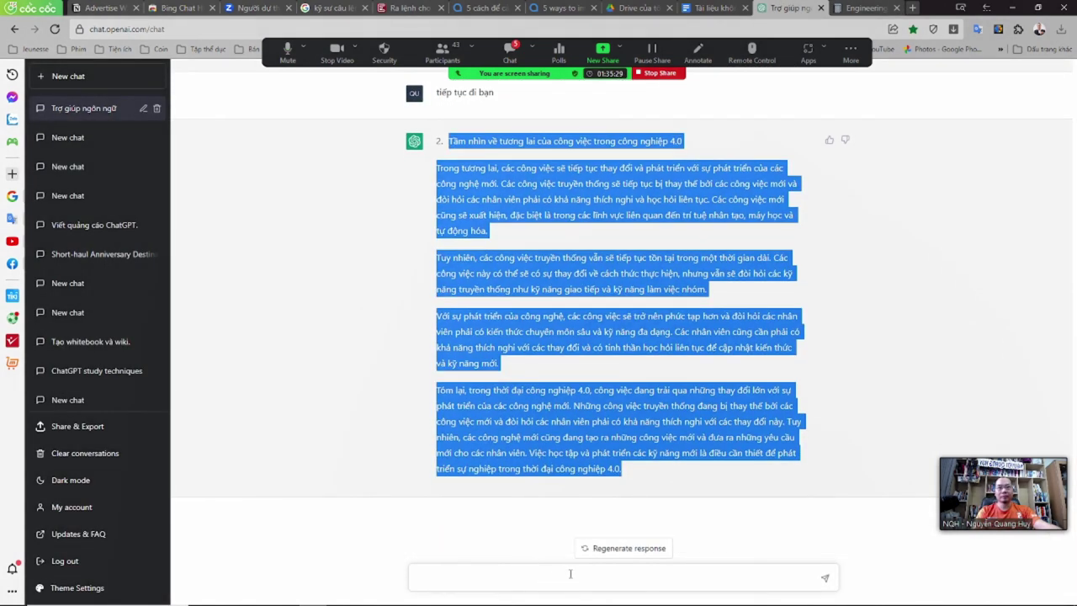
- Build the message from the earlier Part V prompt, with the Part VI outline pasted in
{"action": "left_click", "coordinate": [541, 563]}
{"action": "key", "text": "ctrl+v"}
{"action": "scroll", "coordinate": [551, 486], "scroll_direction": "up", "scroll_amount": 10}
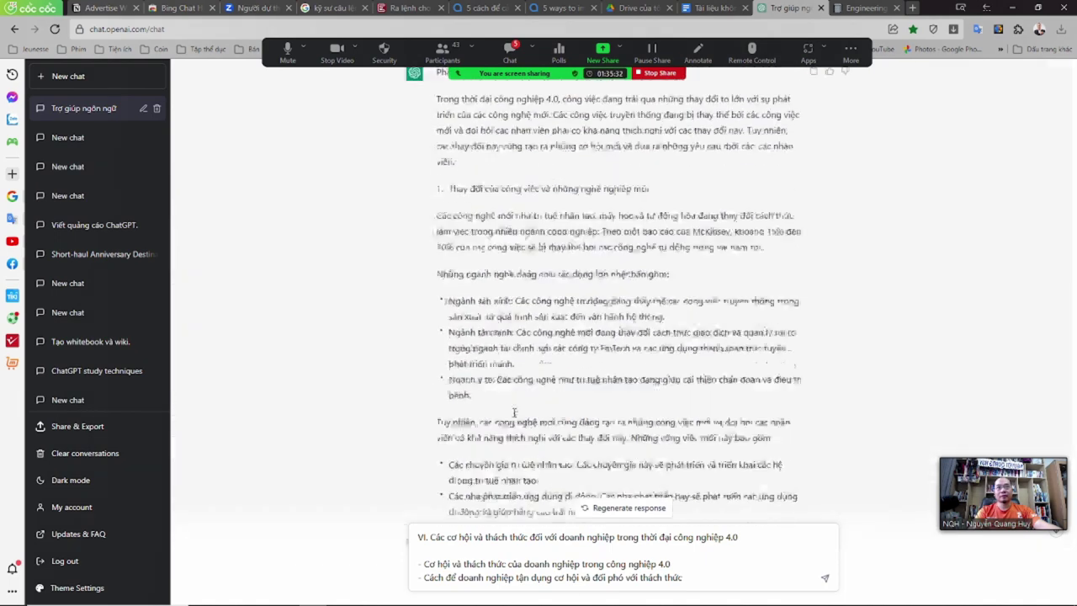
{"action": "scroll", "coordinate": [461, 212], "scroll_direction": "up", "scroll_amount": 3}
{"action": "left_click_drag", "start_coordinate": [437, 286], "coordinate": [541, 386]}
{"action": "key", "text": "ctrl+c"}
{"action": "left_click", "coordinate": [418, 537]}
{"action": "key", "text": "ctrl+v"}
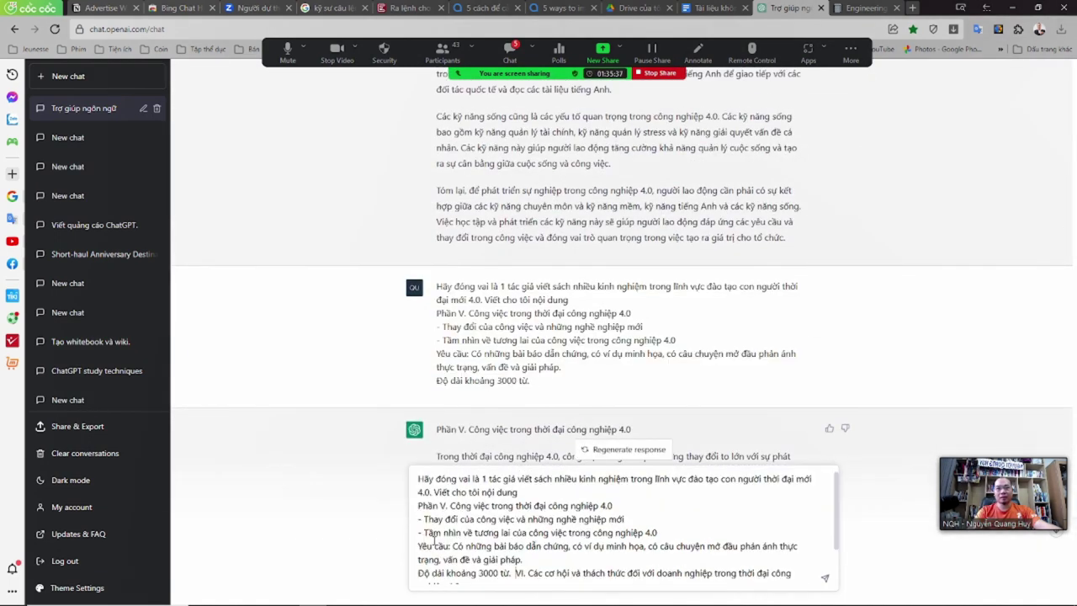
{"action": "scroll", "coordinate": [592, 579], "scroll_direction": "down", "scroll_amount": 2}
{"action": "left_click", "coordinate": [710, 582], "text": "shift"}
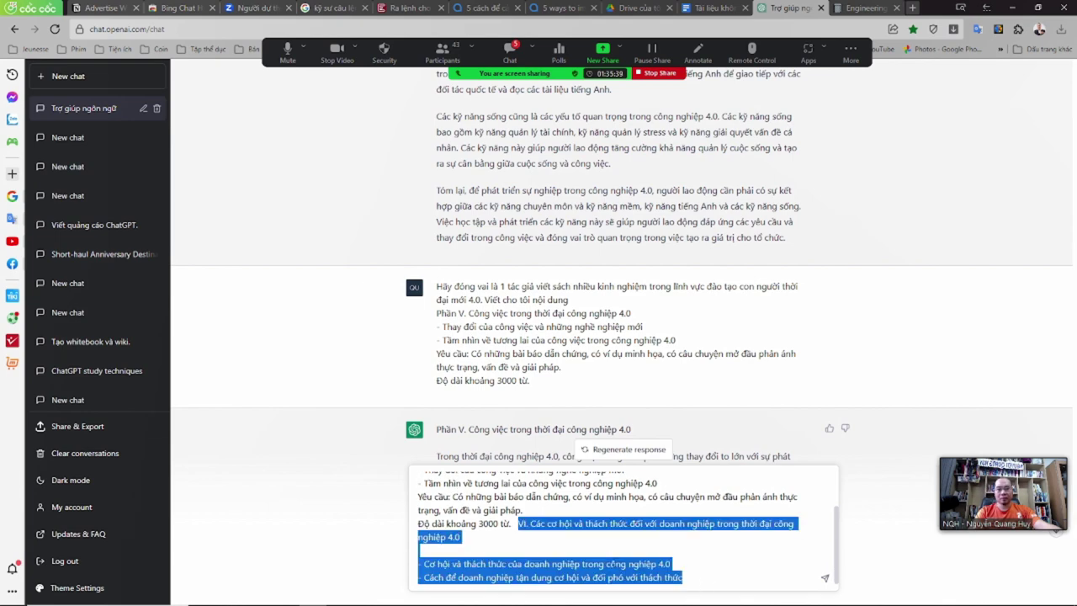
{"action": "key", "text": "BackSpace"}
- Replace the old Part V title and bullets with the Part VI outline, prefixed 'Phần'
{"action": "left_click_drag", "start_coordinate": [418, 508], "coordinate": [683, 538]}
{"action": "key", "text": "ctrl+v"}
{"action": "key", "text": "BackSpace"}
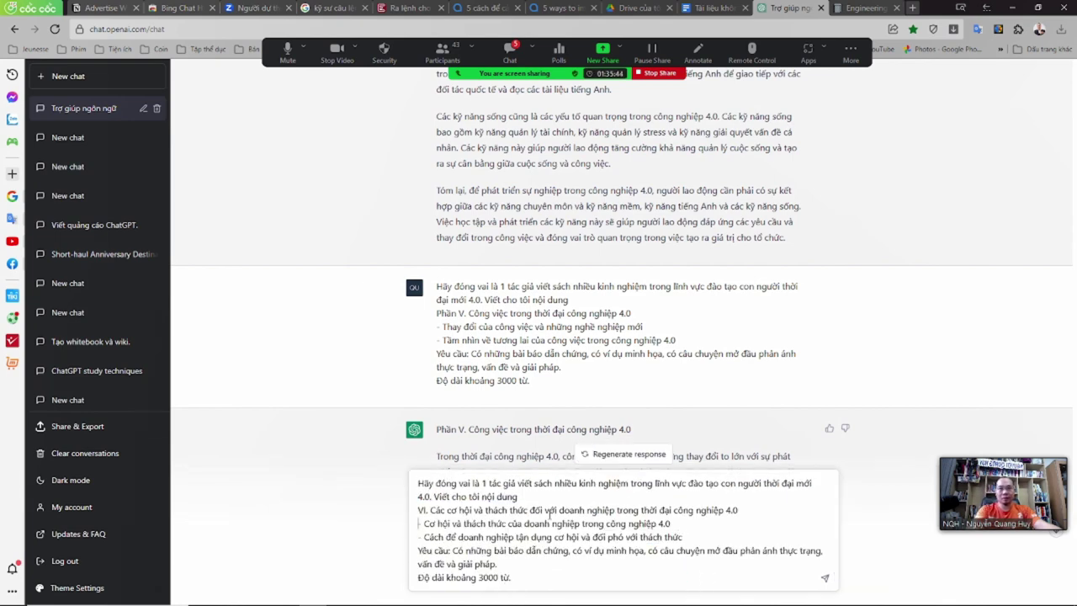
{"action": "left_click", "coordinate": [418, 509]}
{"action": "type", "text": "Phần"}
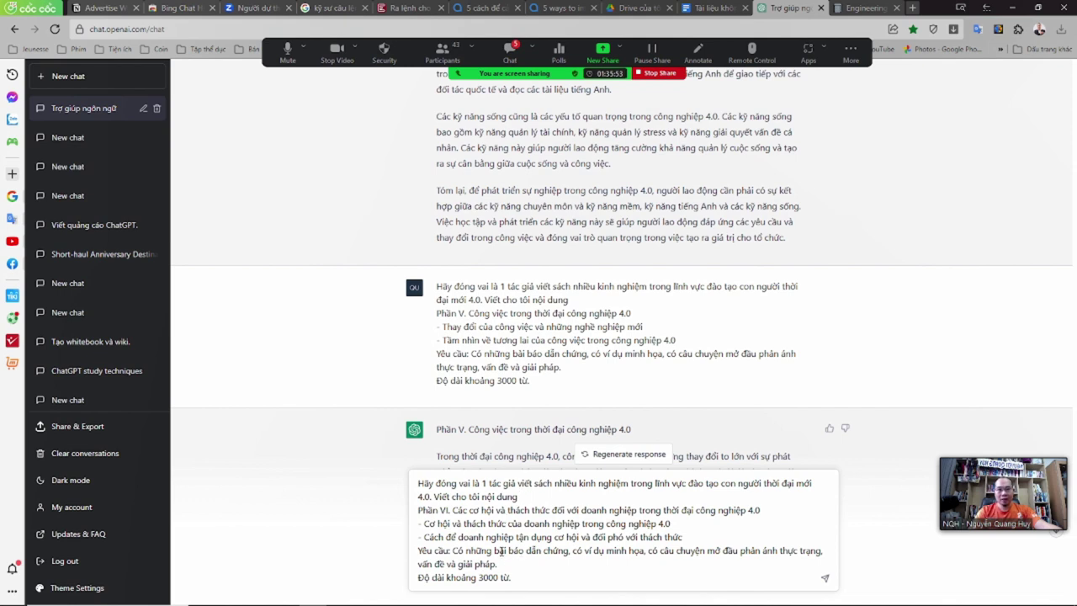
- Rewrite the Yêu cầu line to ask for famous-company examples, real lessons, tips and experience, and send
{"action": "left_click_drag", "start_coordinate": [495, 550], "coordinate": [546, 563]}
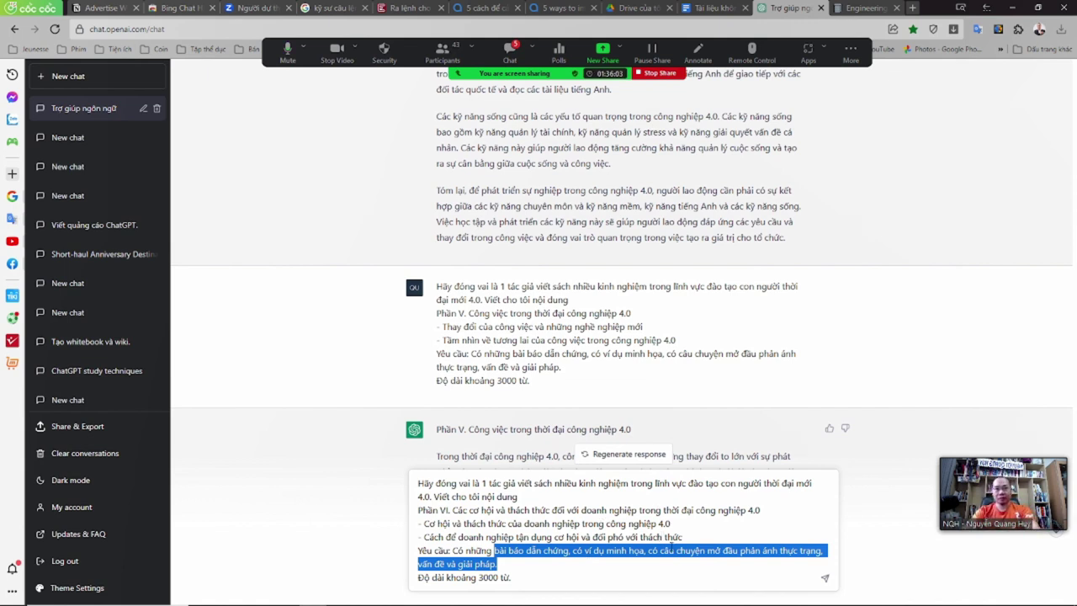
{"action": "type", "text": "hươn"}
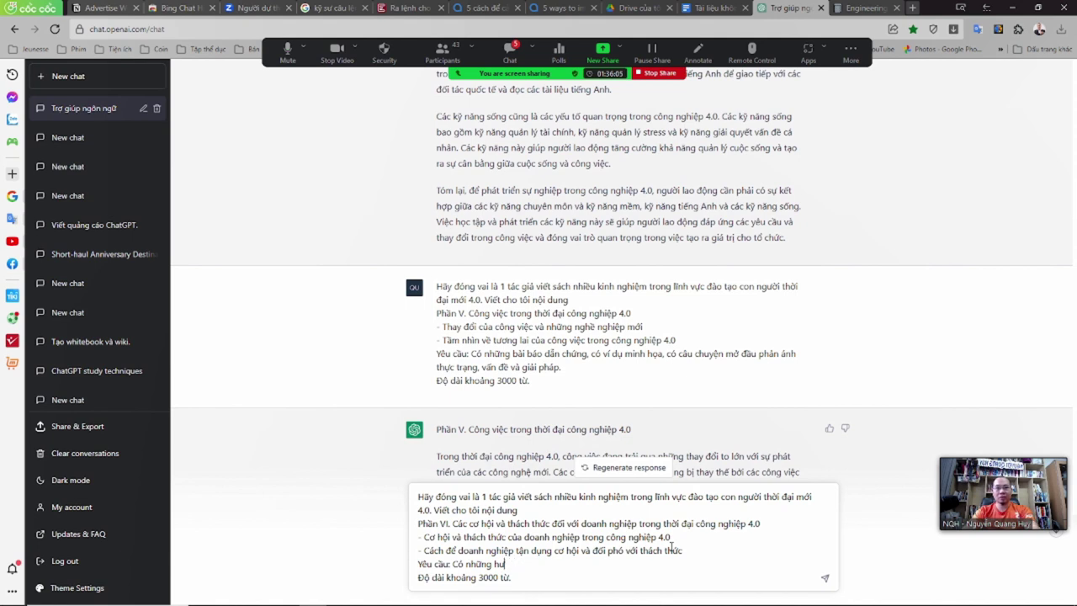
{"action": "type", "text": "g ví dụ tên các doanh nghiệp"}
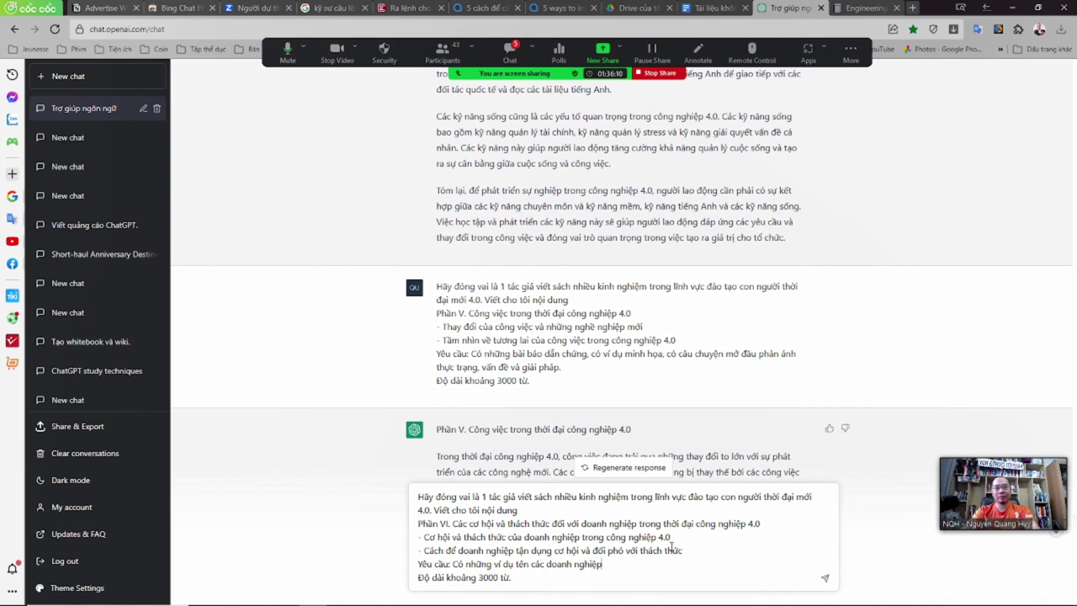
{"action": "type", "text": " nổi tiếng, bài học thu"}
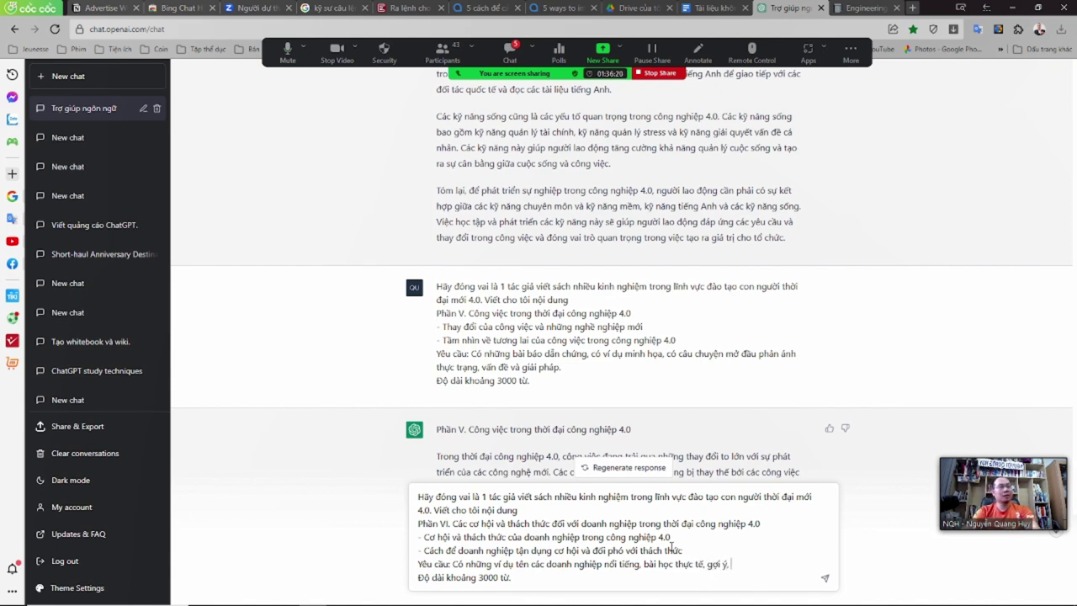
{"action": "type", "text": "c tế, gợi ý, kinh nghiệm."}
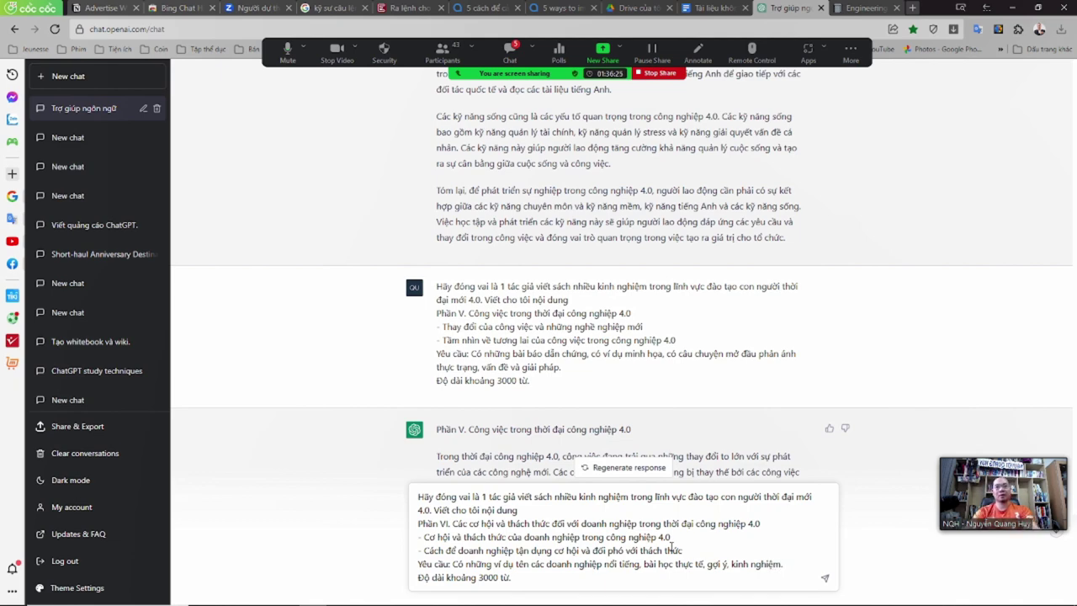
{"action": "key", "text": "Return"}
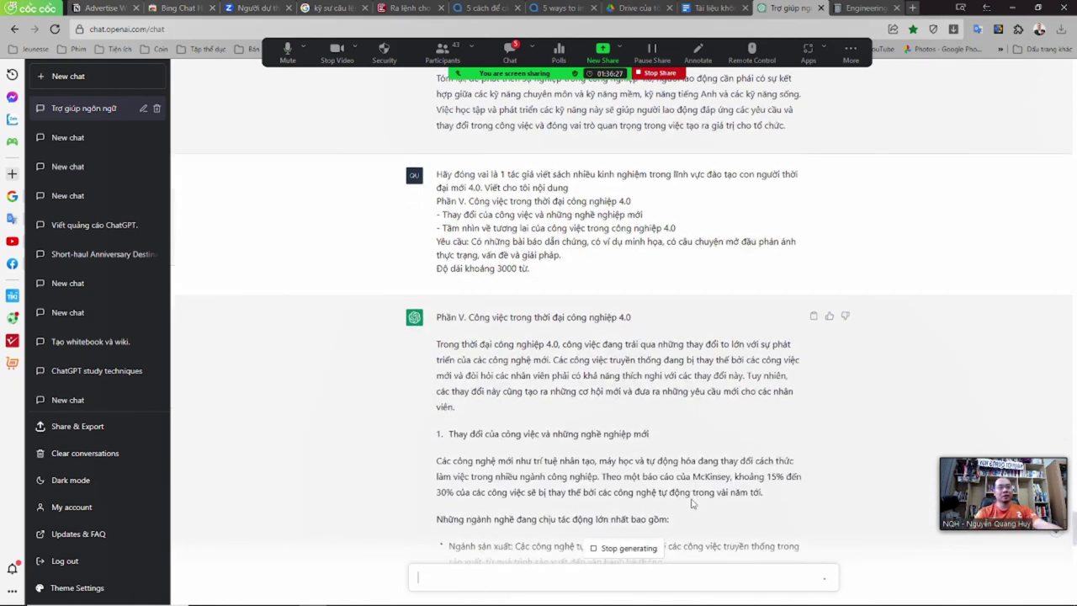
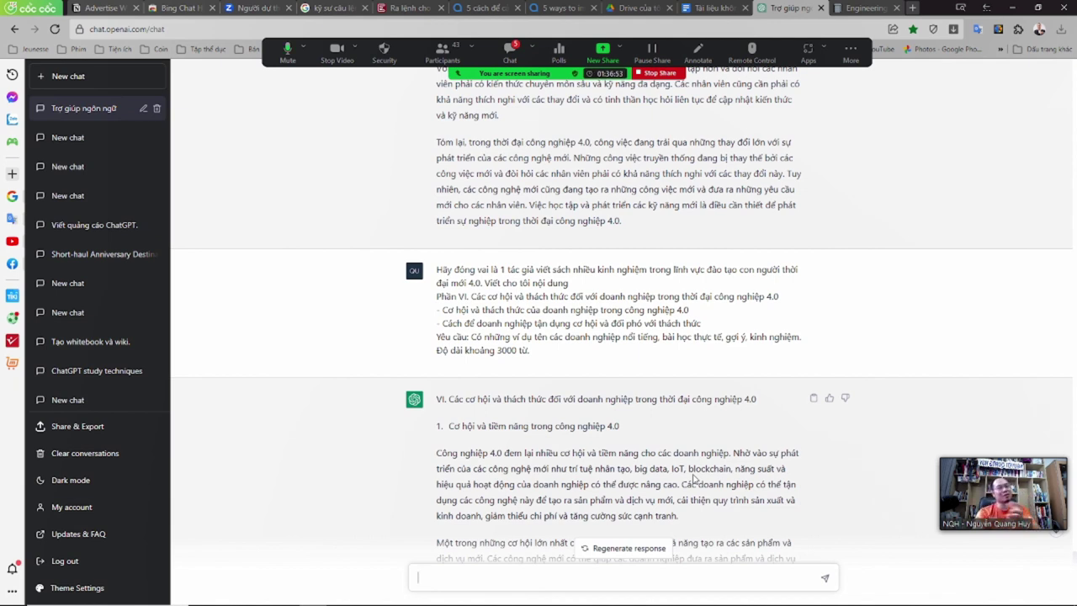
- Ask ChatGPT 'tiếp tục từ chỗ đang dở' to continue its cut-off answer
{"action": "scroll", "coordinate": [694, 478], "scroll_direction": "down", "scroll_amount": 2}
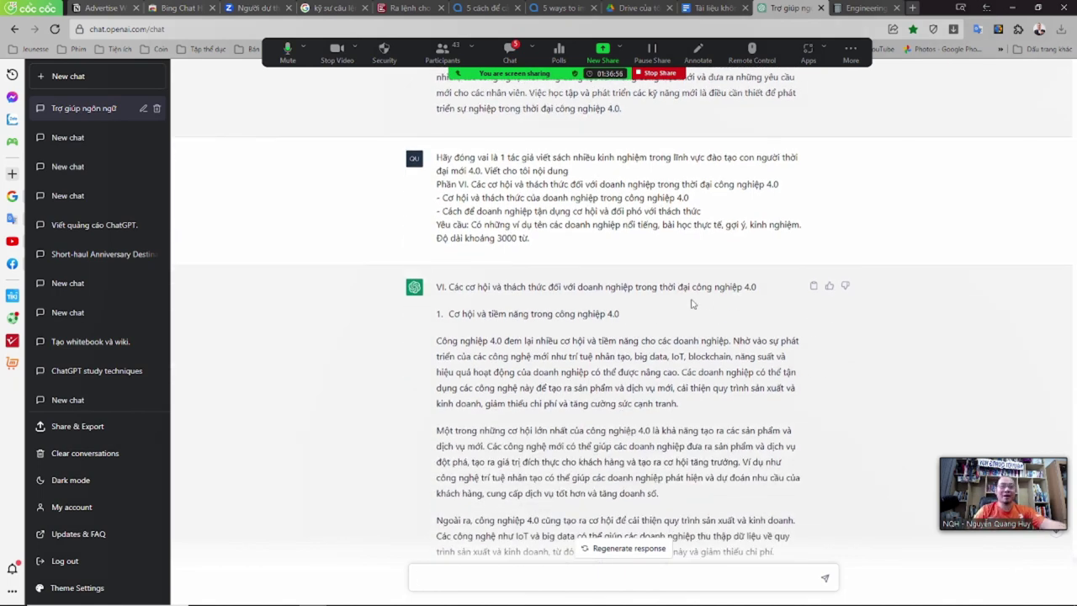
{"action": "left_click_drag", "start_coordinate": [437, 287], "coordinate": [503, 340]}
{"action": "scroll", "coordinate": [530, 382], "scroll_direction": "down", "scroll_amount": 4}
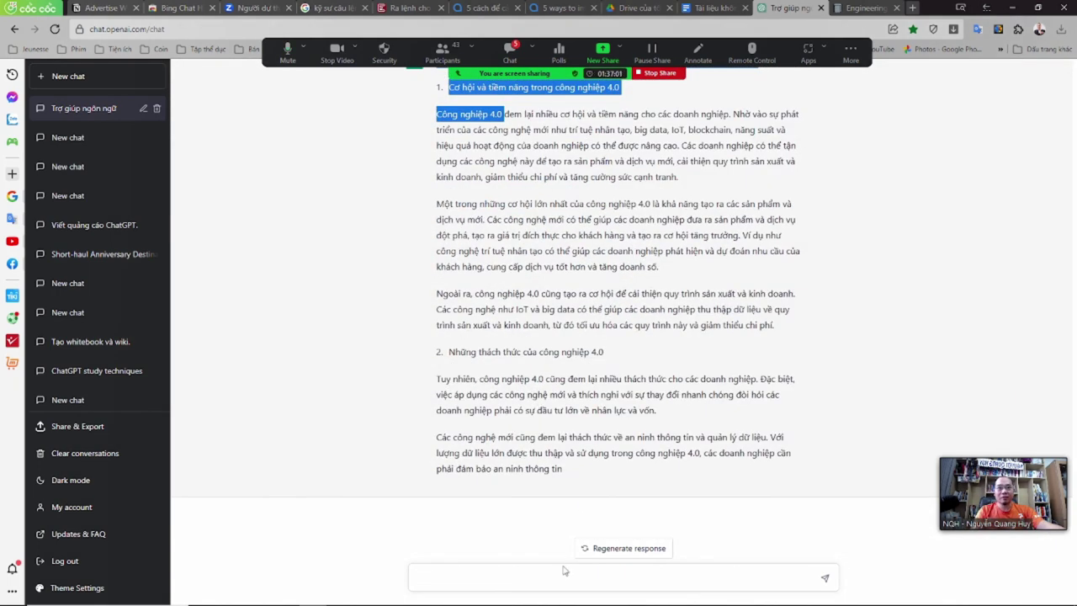
{"action": "left_click", "coordinate": [554, 580]}
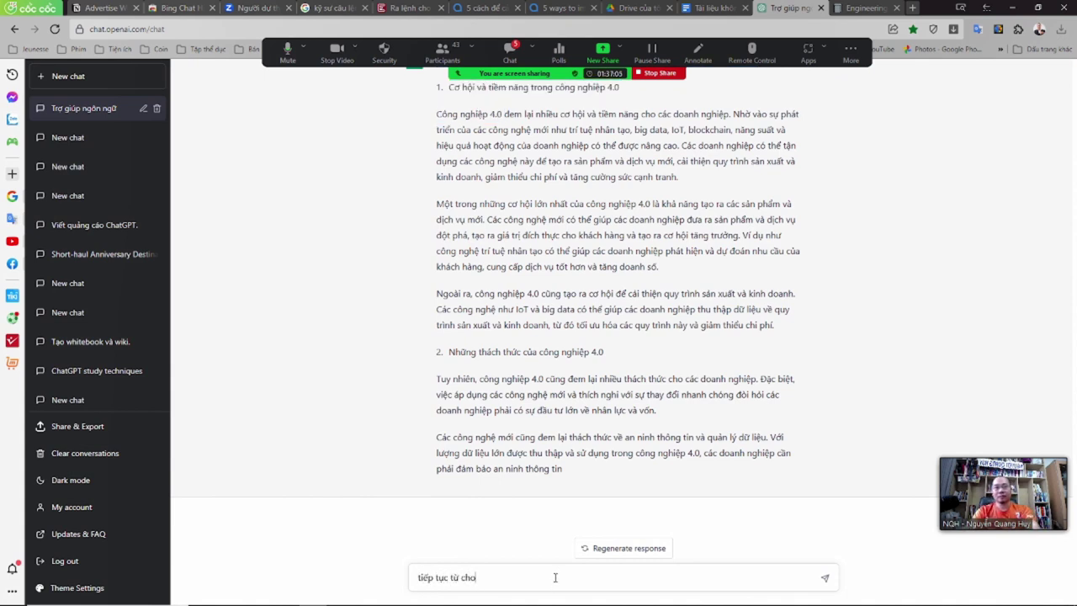
{"action": "type", "text": "tiếp tục từ chỗ đang dở"}
{"action": "key", "text": "Return"}
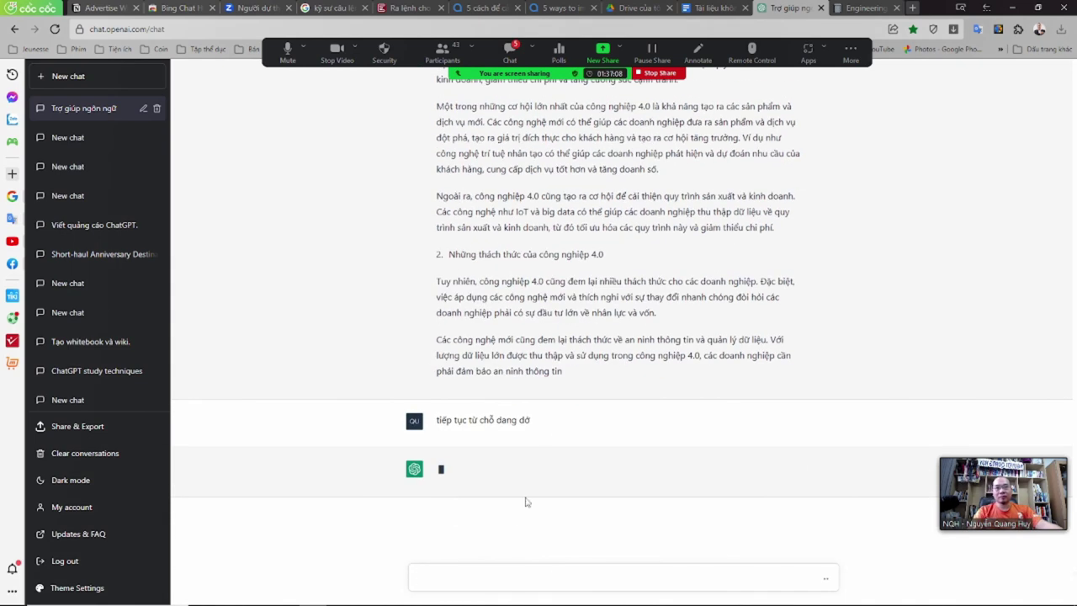
- Copy the section VI reply into the Notion Engineering Wiki page
{"action": "scroll", "coordinate": [482, 201], "scroll_direction": "up", "scroll_amount": 5}
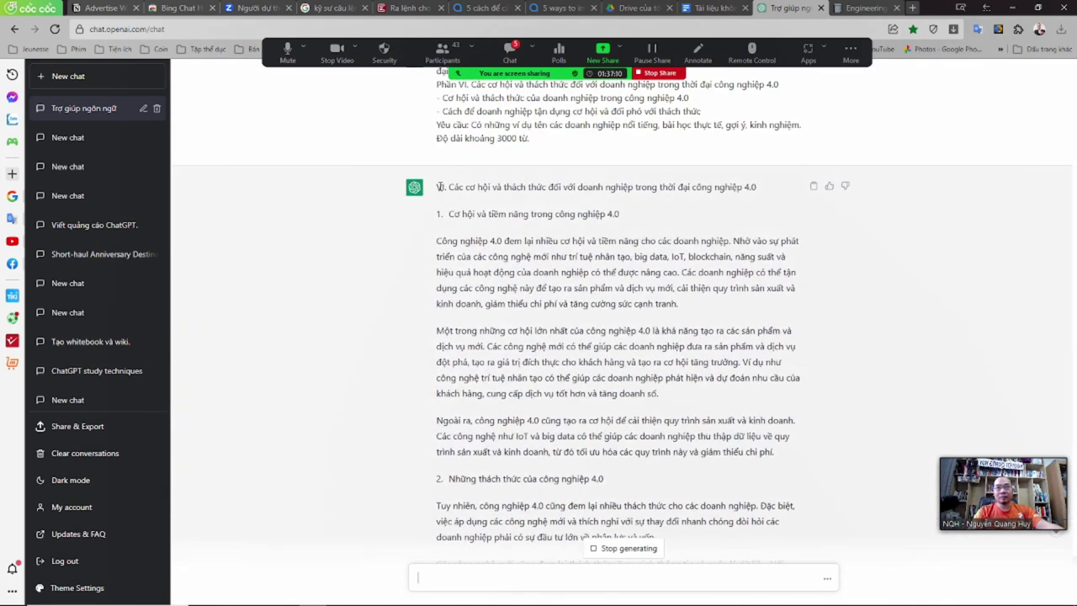
{"action": "left_click_drag", "start_coordinate": [439, 185], "coordinate": [589, 431]}
{"action": "key", "text": "ctrl+c"}
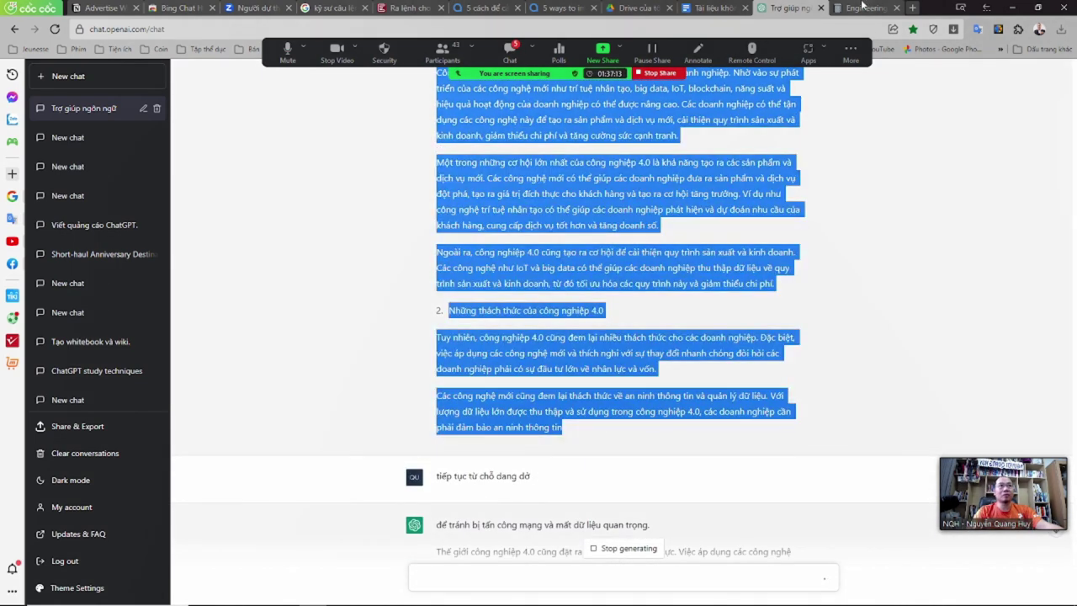
{"action": "left_click", "coordinate": [858, 9]}
{"action": "key", "text": "ctrl+v"}
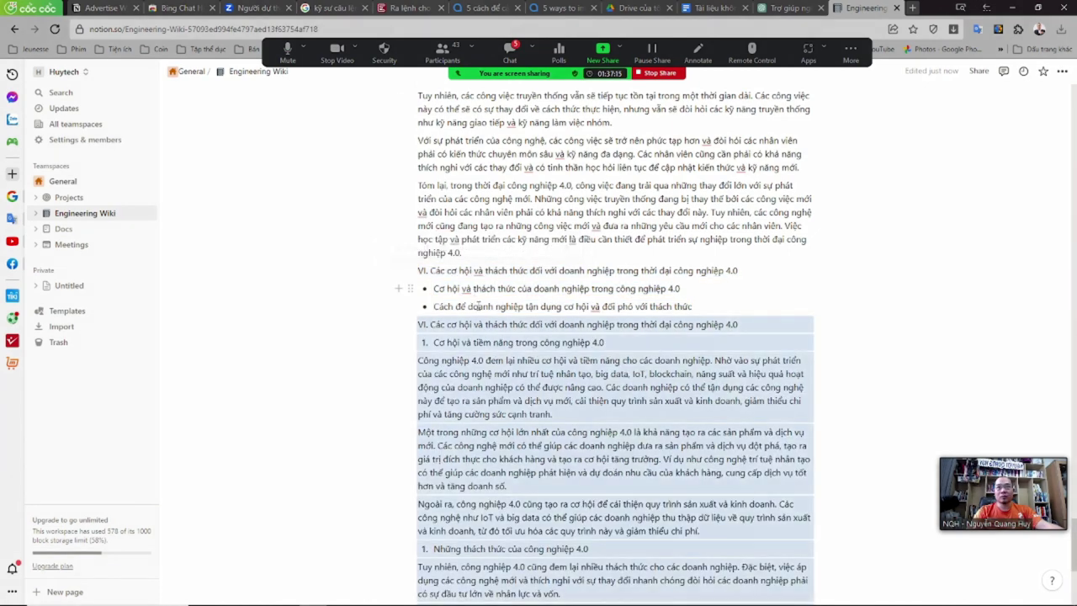
- Delete the duplicate section VI outline and make 'Phần VI' a Heading 1
{"action": "left_click_drag", "start_coordinate": [705, 306], "coordinate": [396, 273]}
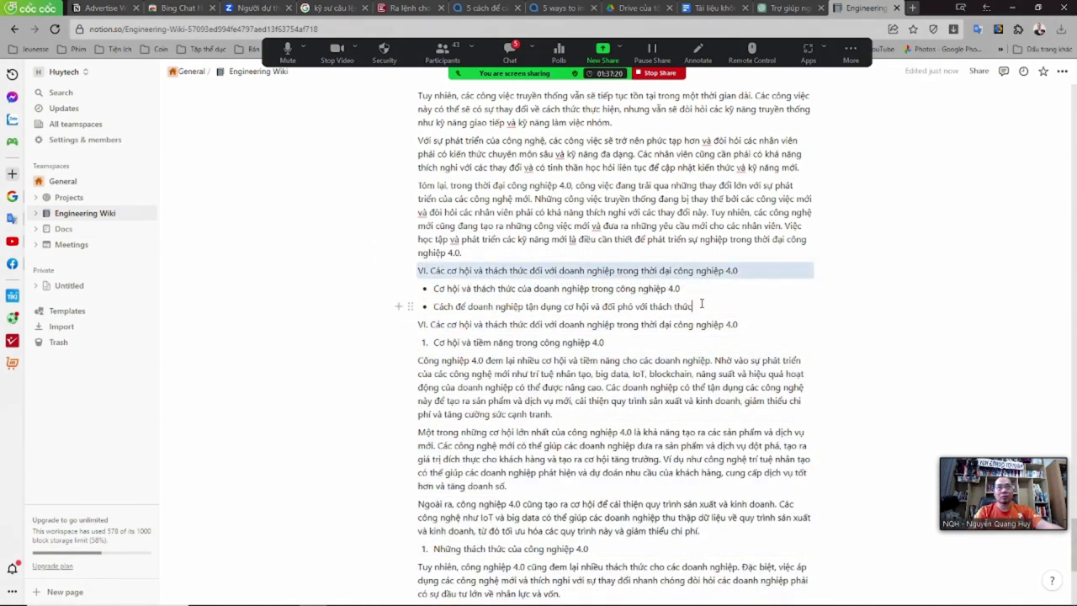
{"action": "key", "text": "BackSpace"}
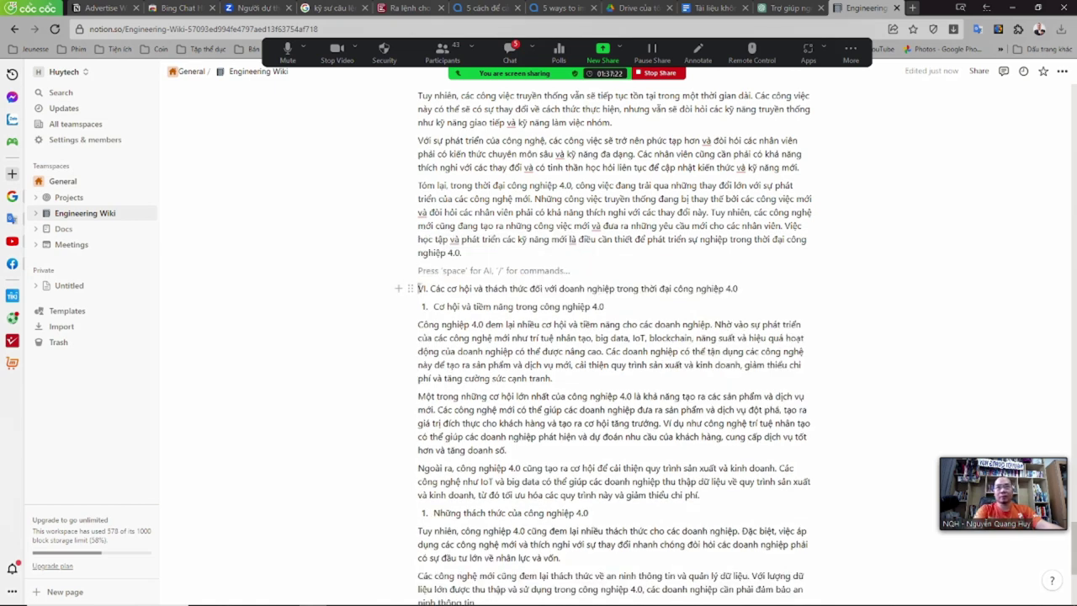
{"action": "left_click", "coordinate": [420, 289]}
{"action": "type", "text": "Phần"}
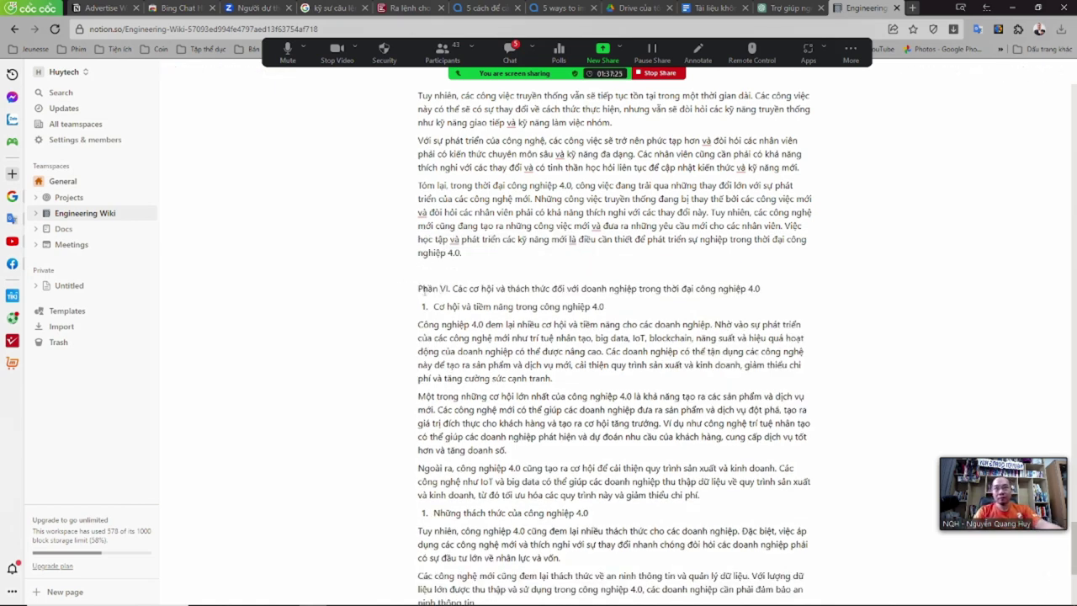
{"action": "left_click_drag", "start_coordinate": [761, 289], "coordinate": [365, 290]}
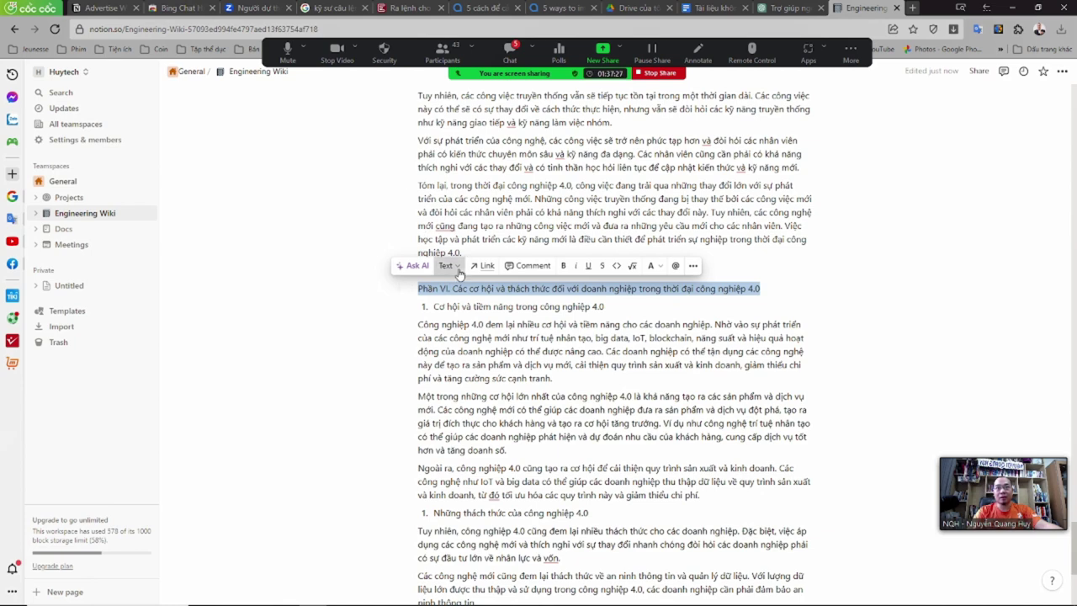
{"action": "left_click", "coordinate": [446, 265]}
{"action": "left_click", "coordinate": [459, 308]}
{"action": "key", "text": "Escape"}
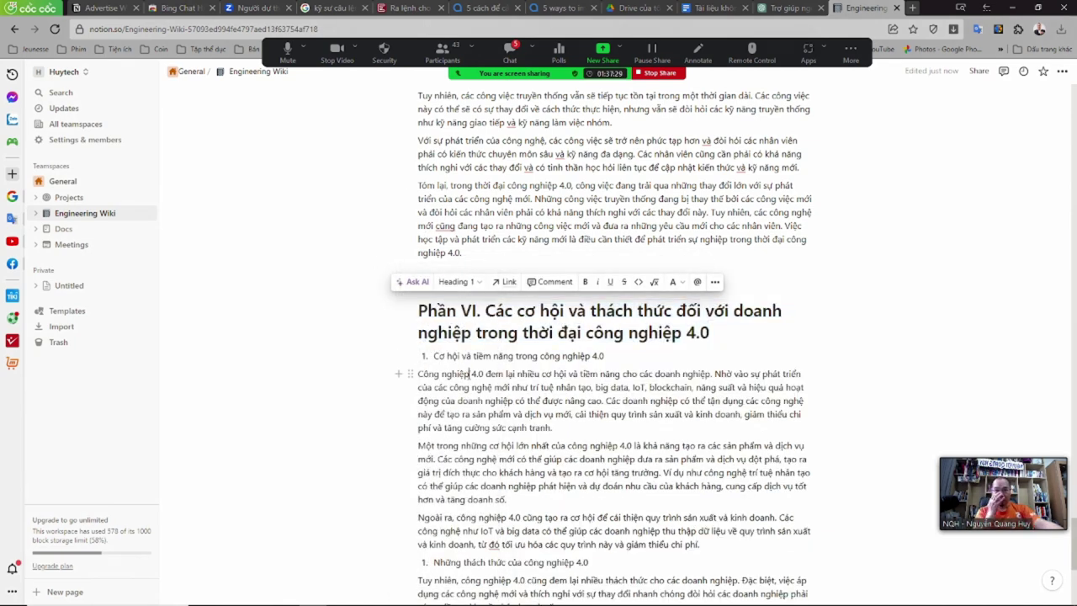
- Make the 'Cơ hội và tiềm năng' subsection title a Heading 2
{"action": "scroll", "coordinate": [614, 303], "scroll_direction": "down", "scroll_amount": 1}
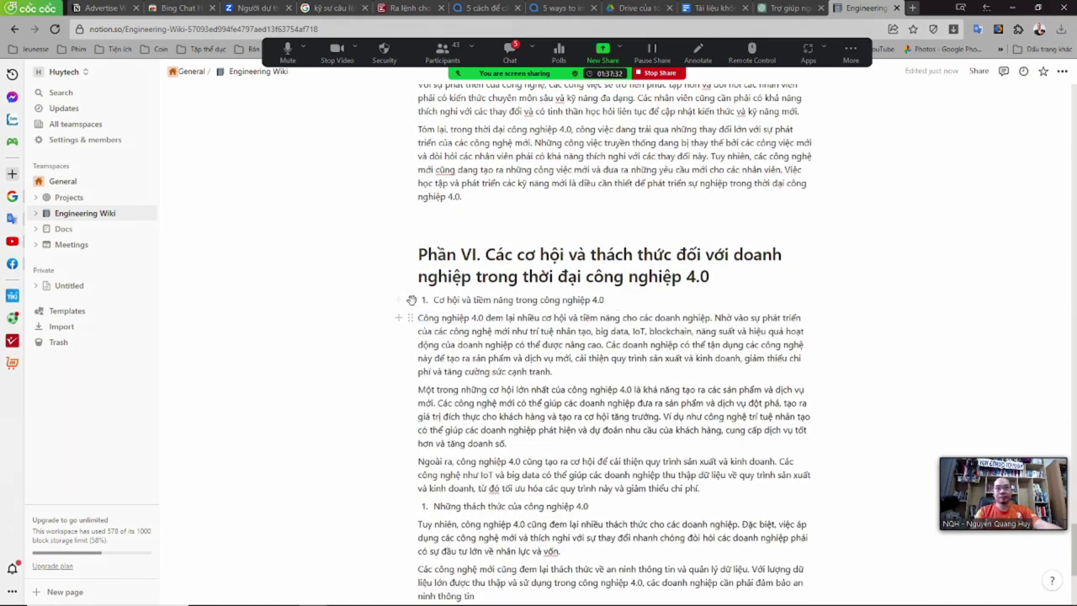
{"action": "left_click_drag", "start_coordinate": [614, 300], "coordinate": [368, 295]}
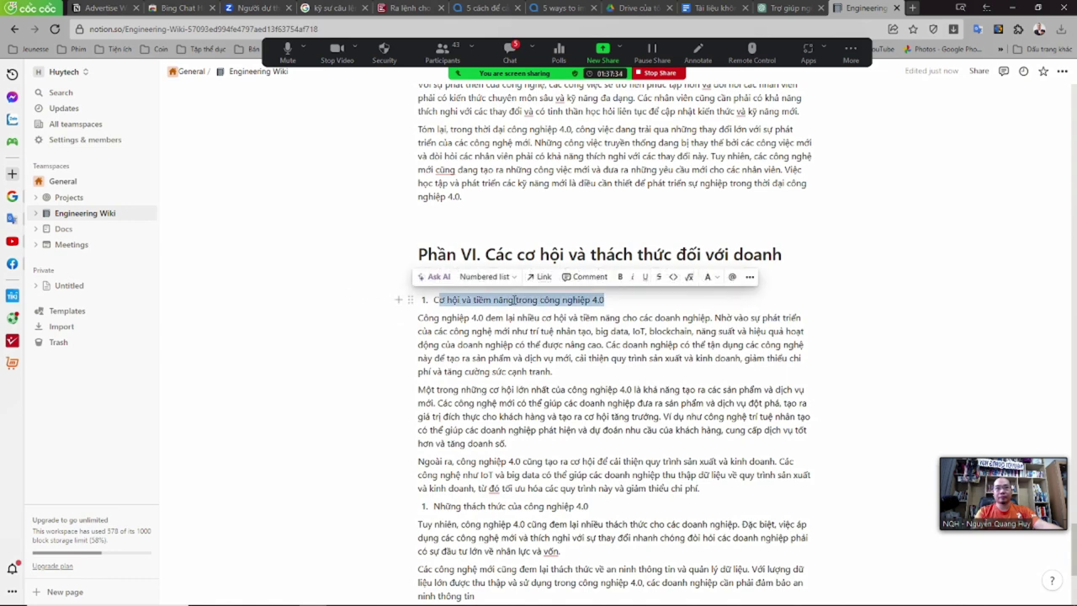
{"action": "left_click", "coordinate": [604, 300]}
{"action": "left_click_drag", "start_coordinate": [604, 300], "coordinate": [424, 299]}
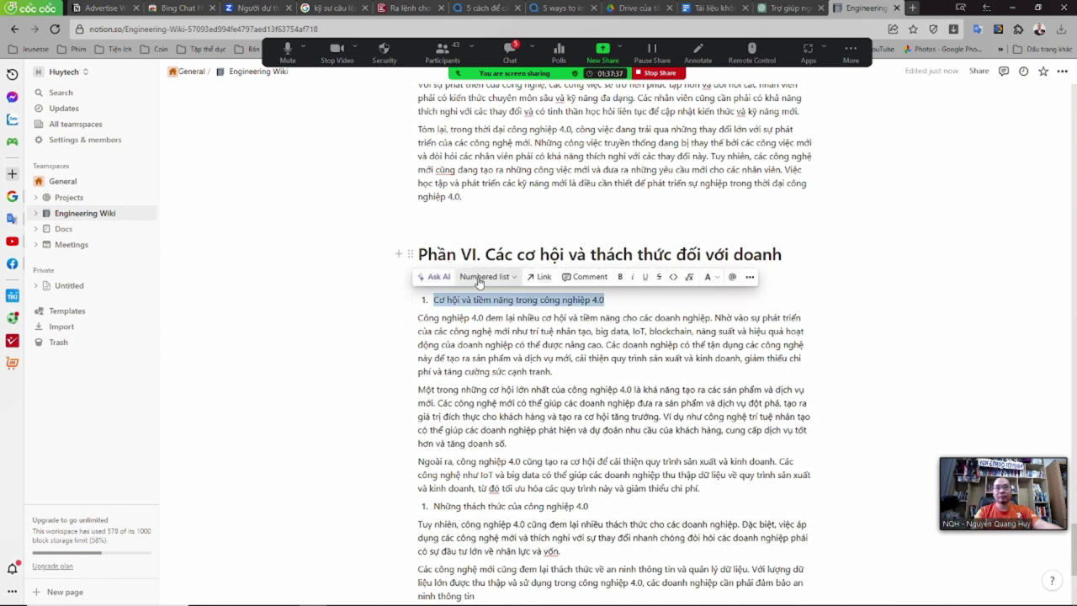
{"action": "left_click", "coordinate": [478, 276]}
{"action": "left_click", "coordinate": [482, 308]}
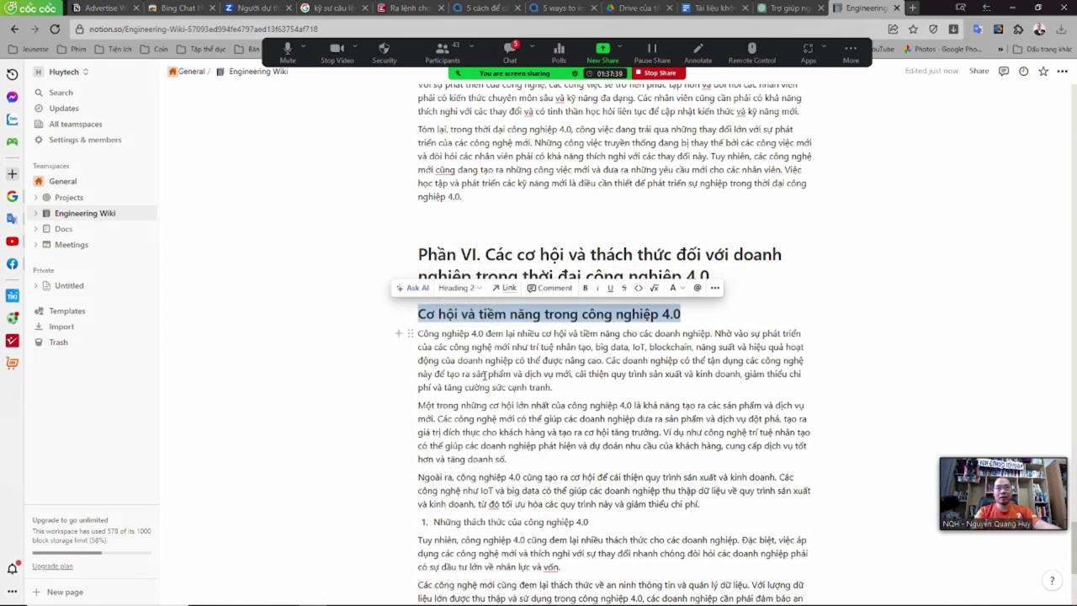
{"action": "scroll", "coordinate": [465, 395], "scroll_direction": "down", "scroll_amount": 5}
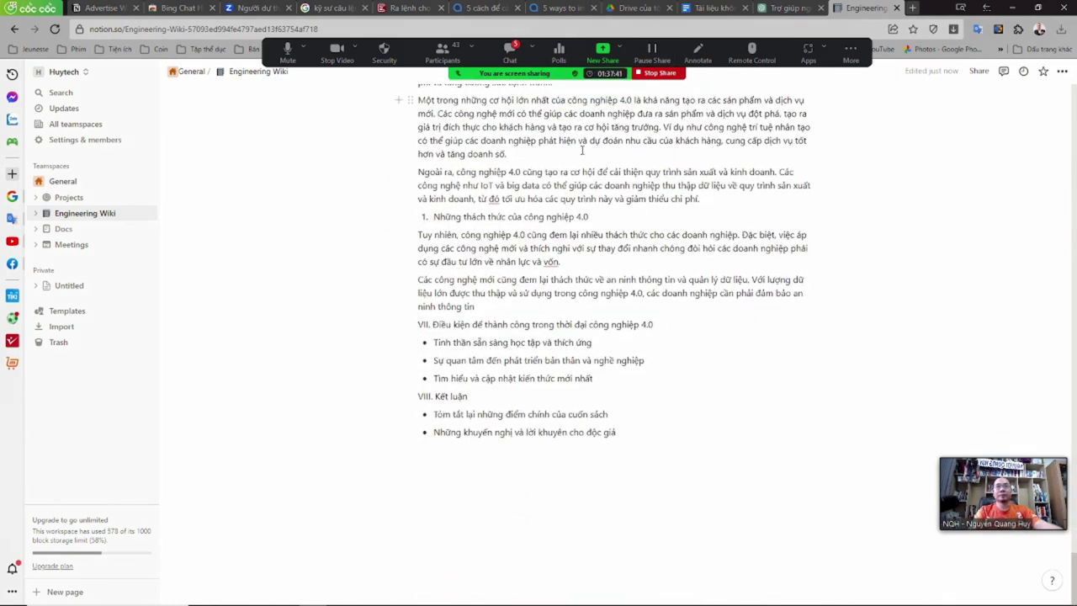
{"action": "scroll", "coordinate": [589, 210], "scroll_direction": "up", "scroll_amount": 3}
{"action": "left_click", "coordinate": [767, 6]}
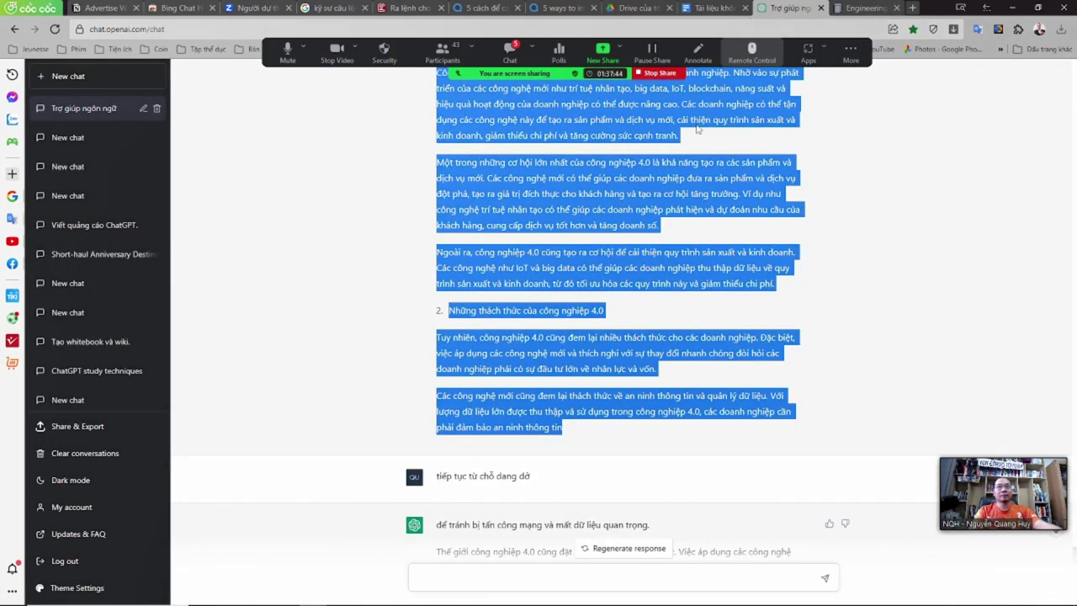
- Paste ChatGPT's continuation after the 'an ninh thông tin' paragraph, joining the split sentence
{"action": "scroll", "coordinate": [503, 406], "scroll_direction": "down", "scroll_amount": 5}
{"action": "left_click_drag", "start_coordinate": [438, 187], "coordinate": [505, 475]}
{"action": "scroll", "coordinate": [589, 392], "scroll_direction": "down", "scroll_amount": 2}
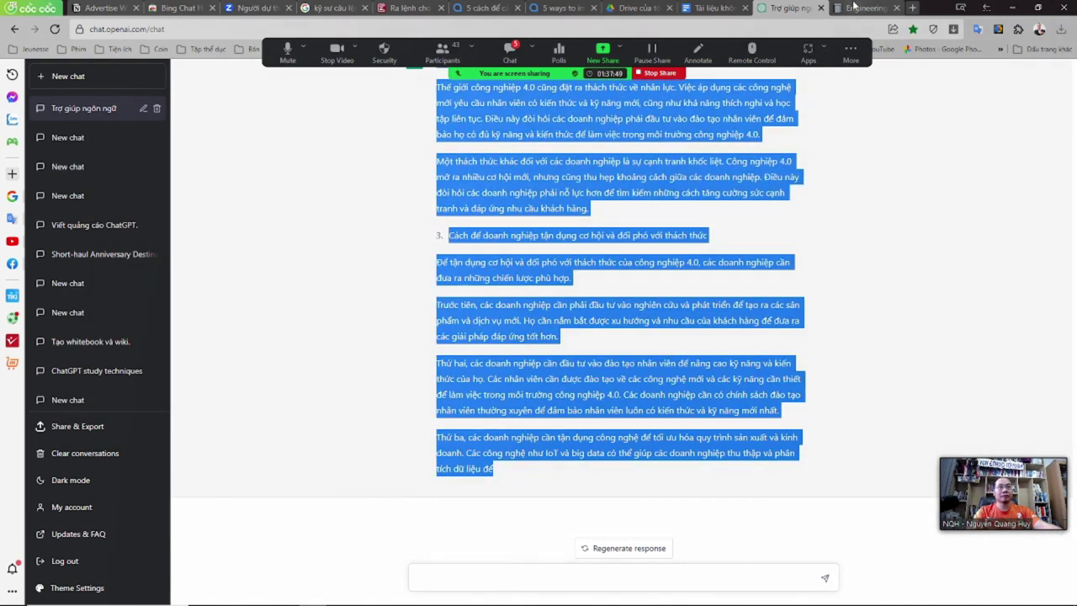
{"action": "left_click", "coordinate": [852, 7]}
{"action": "scroll", "coordinate": [629, 395], "scroll_direction": "down", "scroll_amount": 2}
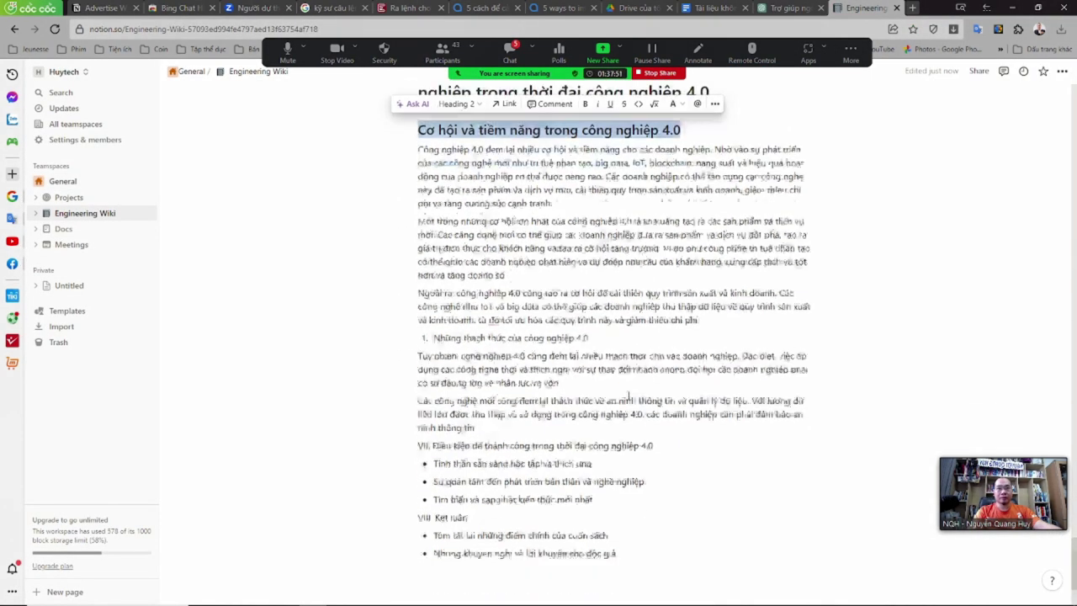
{"action": "left_click", "coordinate": [559, 313]}
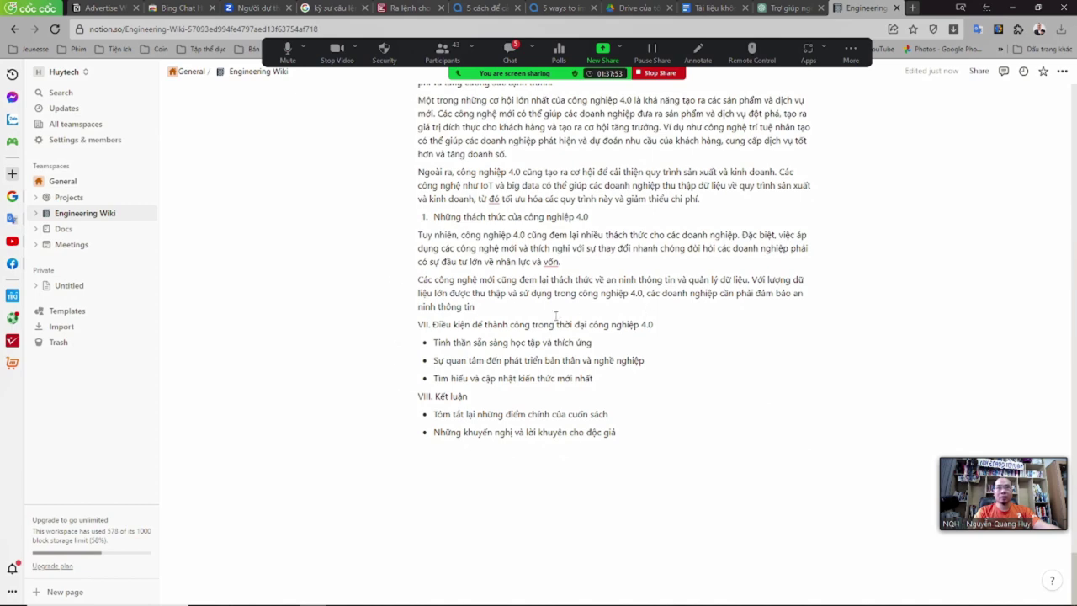
{"action": "key", "text": "ctrl+v"}
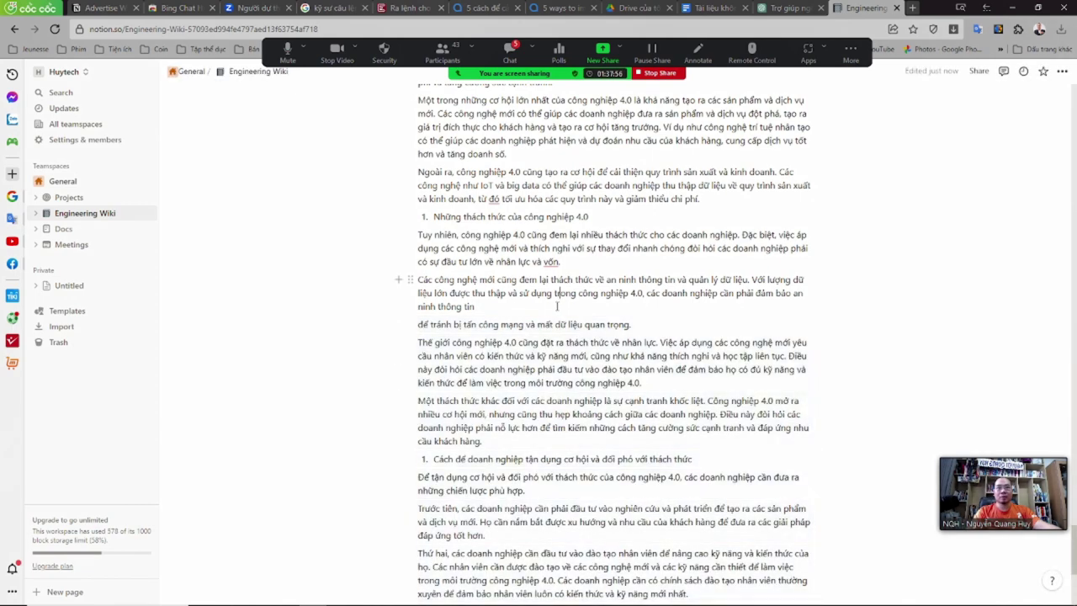
{"action": "key", "text": "Delete"}
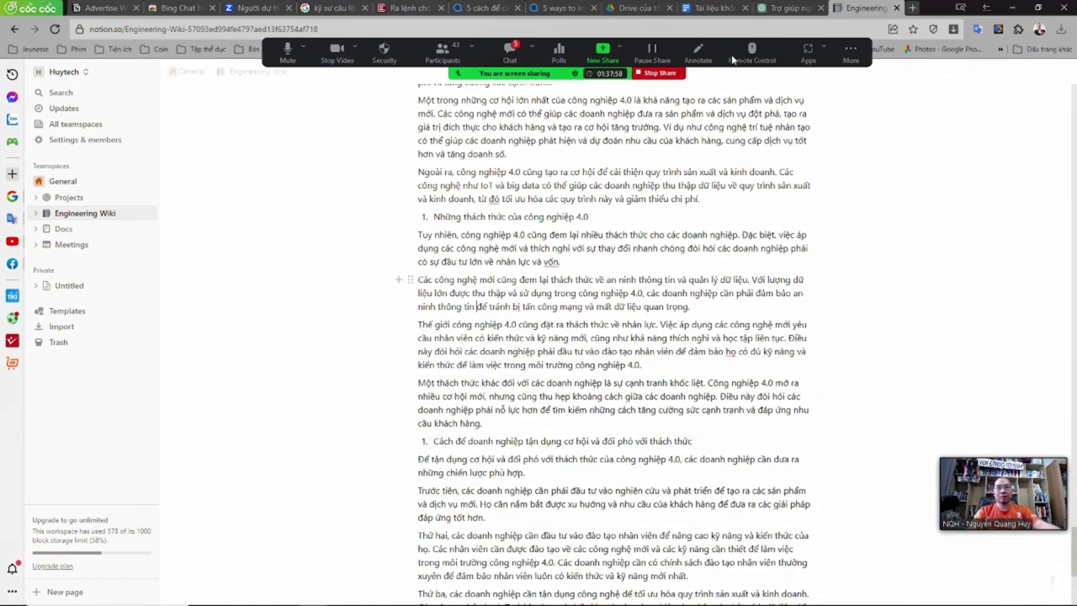
{"action": "left_click", "coordinate": [789, 7]}
{"action": "left_click", "coordinate": [558, 589]}
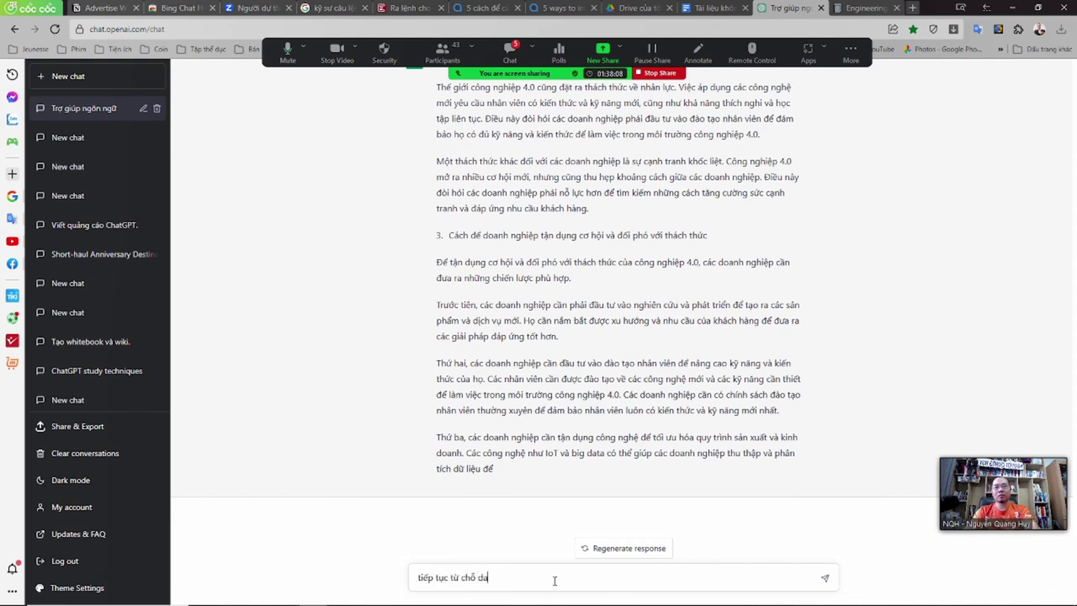
- Ask ChatGPT to continue from where it stopped and copy its new reply
{"action": "type", "text": "tiếp tục từ chỗ dang dơr"}
{"action": "key", "text": "Return"}
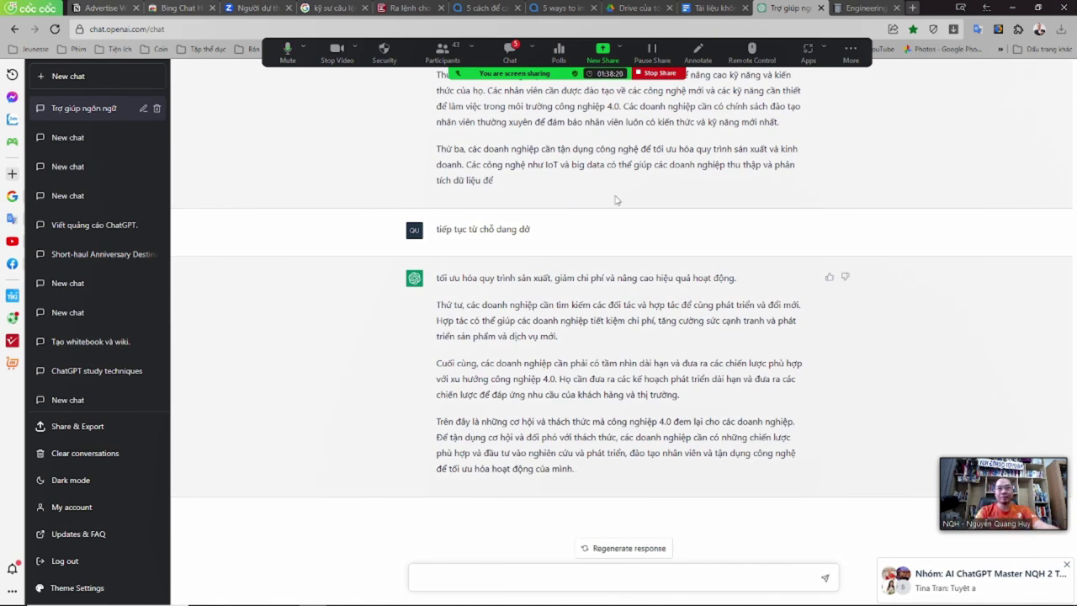
{"action": "left_click_drag", "start_coordinate": [586, 475], "coordinate": [435, 282]}
{"action": "key", "text": "ctrl+c"}
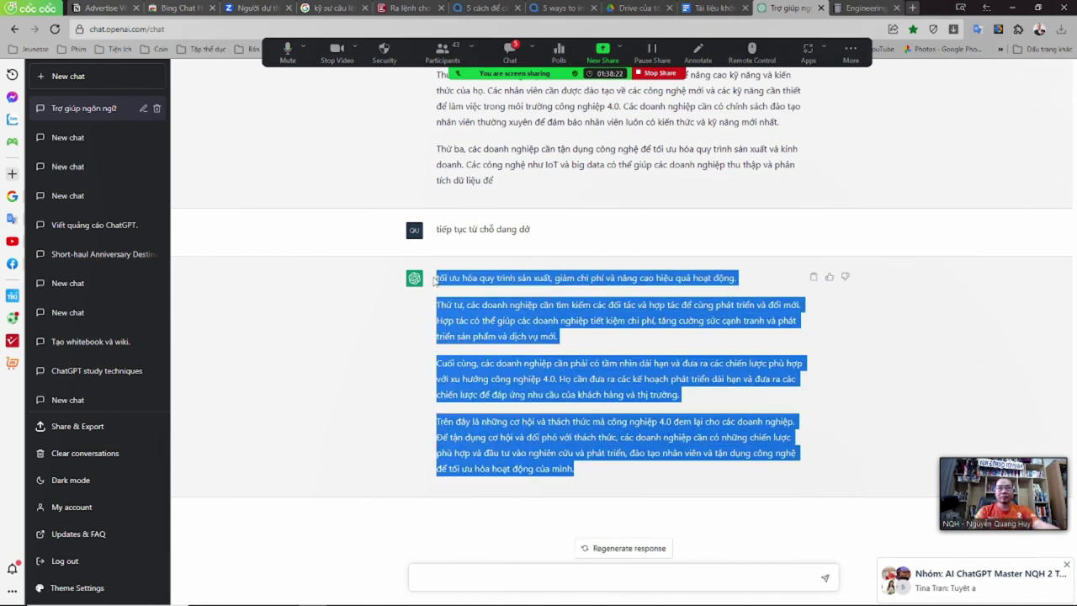
- Paste the reply's four paragraphs after 'phân tích dữ liệu để' in Notion
{"action": "left_click", "coordinate": [852, 6]}
{"action": "scroll", "coordinate": [673, 402], "scroll_direction": "down", "scroll_amount": 3}
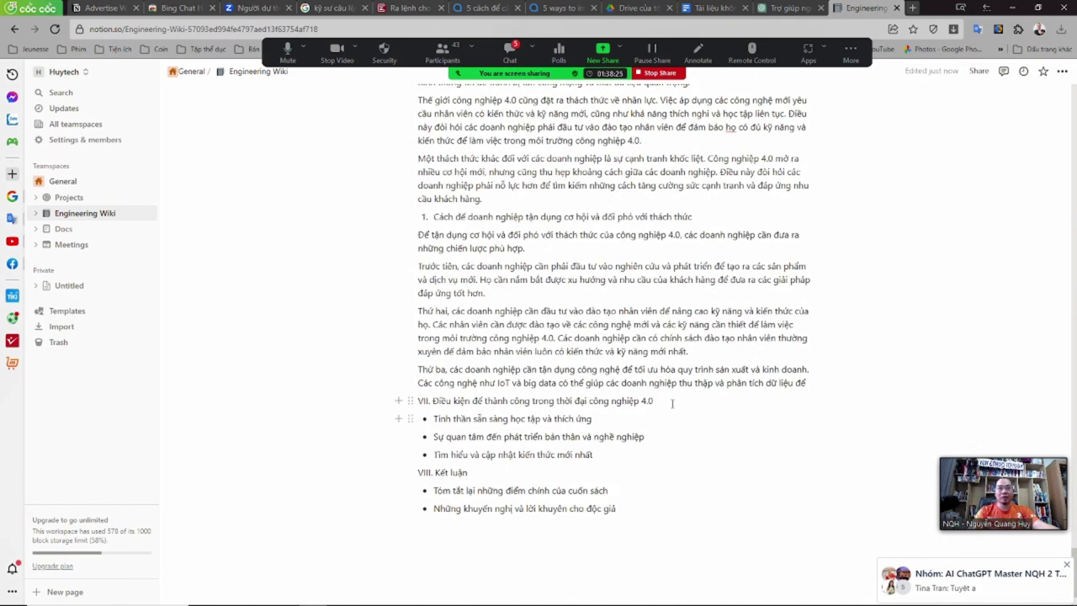
{"action": "left_click", "coordinate": [822, 385]}
{"action": "key", "text": "ctrl+v"}
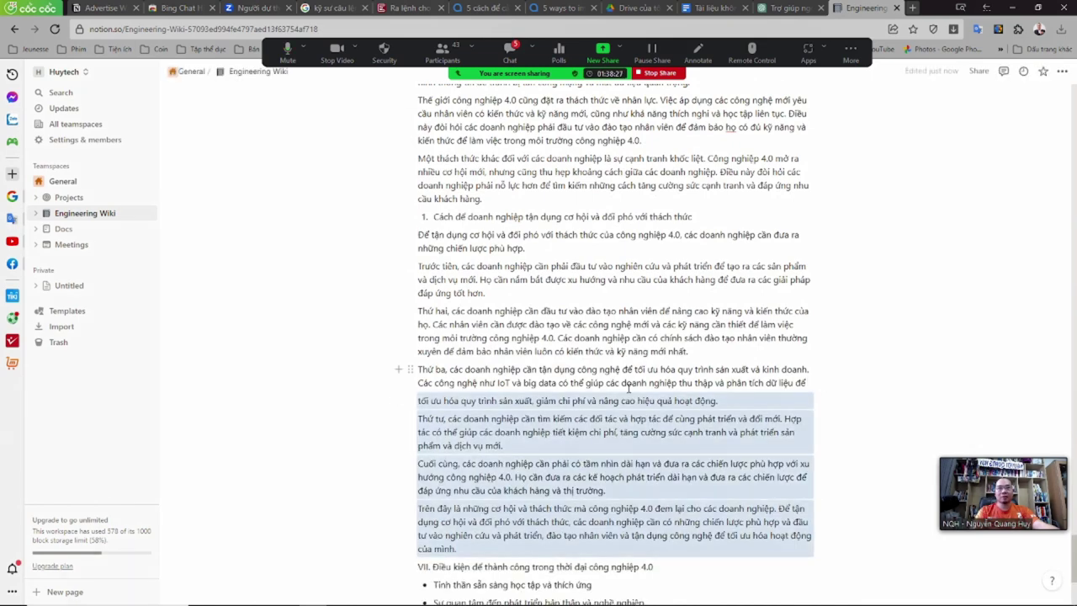
{"action": "scroll", "coordinate": [627, 412], "scroll_direction": "down", "scroll_amount": 3}
{"action": "left_click_drag", "start_coordinate": [418, 342], "coordinate": [594, 396]}
{"action": "key", "text": "ctrl+shift+Tab"}
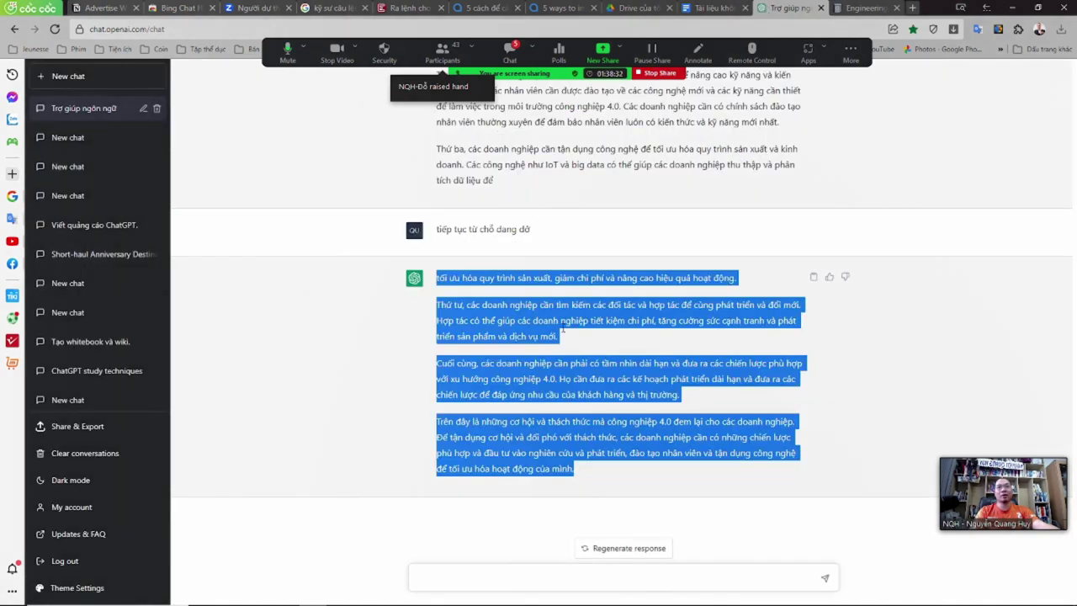
- Build a Part VII prompt by putting the Part VII outline into the earlier Part VI prompt
{"action": "left_click", "coordinate": [536, 506]}
{"action": "type", "text": "VII. Điều kiện để thành công trong thời đại công nghiệp 4.0  - Tinh thần sẵn sàng học tập và thích ứng - Sự quan tâm đến phát triển bản thân và nghề nghiệp - Tìm hiểu và cập nhật kiến thức mới nhất"}
{"action": "scroll", "coordinate": [522, 420], "scroll_direction": "up", "scroll_amount": 10}
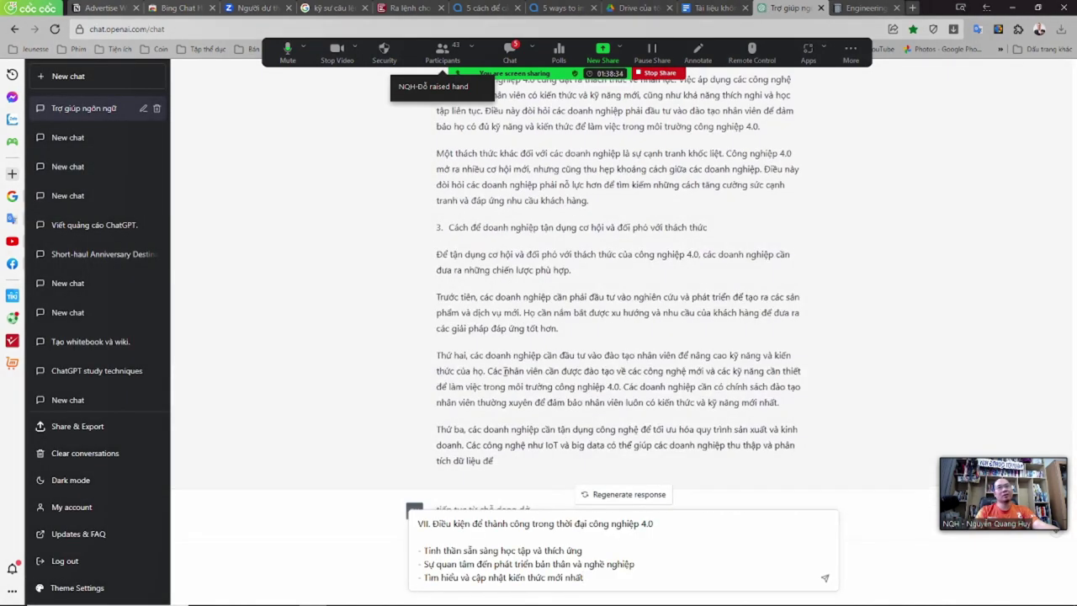
{"action": "scroll", "coordinate": [499, 374], "scroll_direction": "up", "scroll_amount": 15}
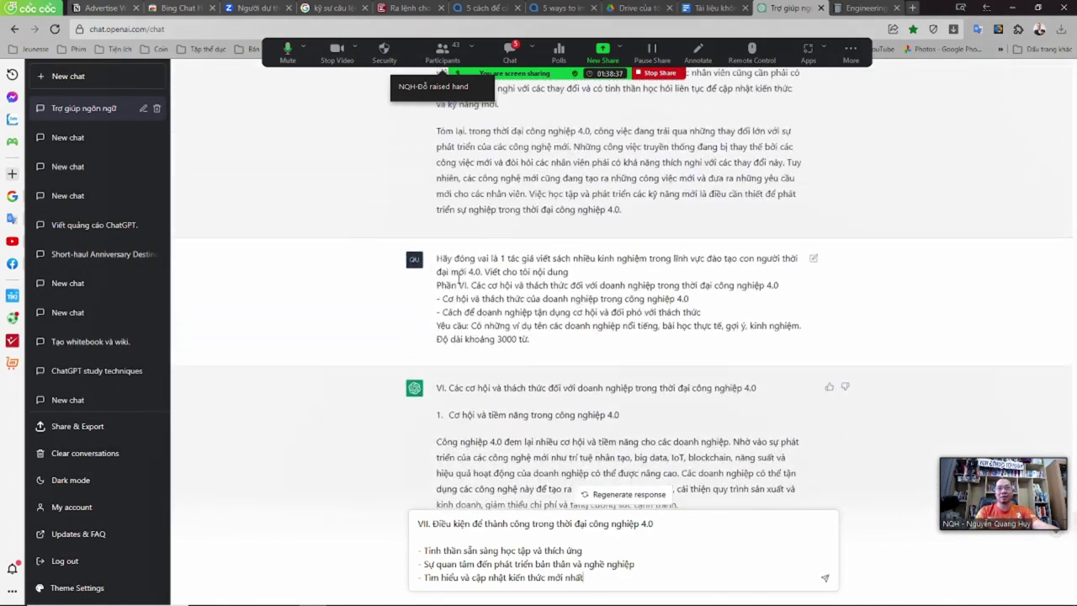
{"action": "left_click_drag", "start_coordinate": [435, 258], "coordinate": [539, 341]}
{"action": "key", "text": "ctrl+c"}
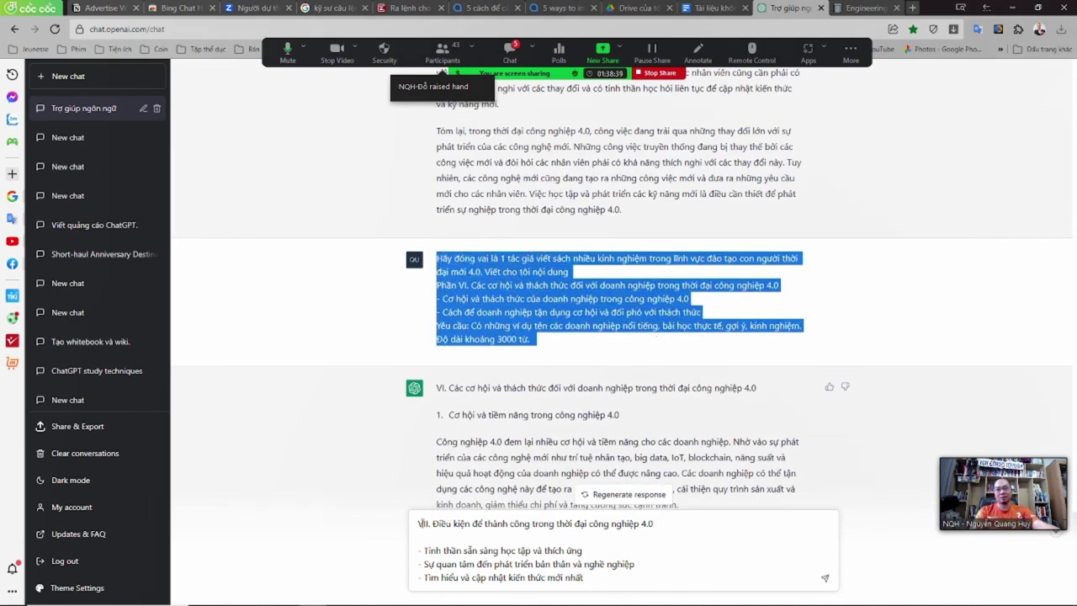
{"action": "left_click", "coordinate": [418, 522]}
{"action": "key", "text": "ctrl+v"}
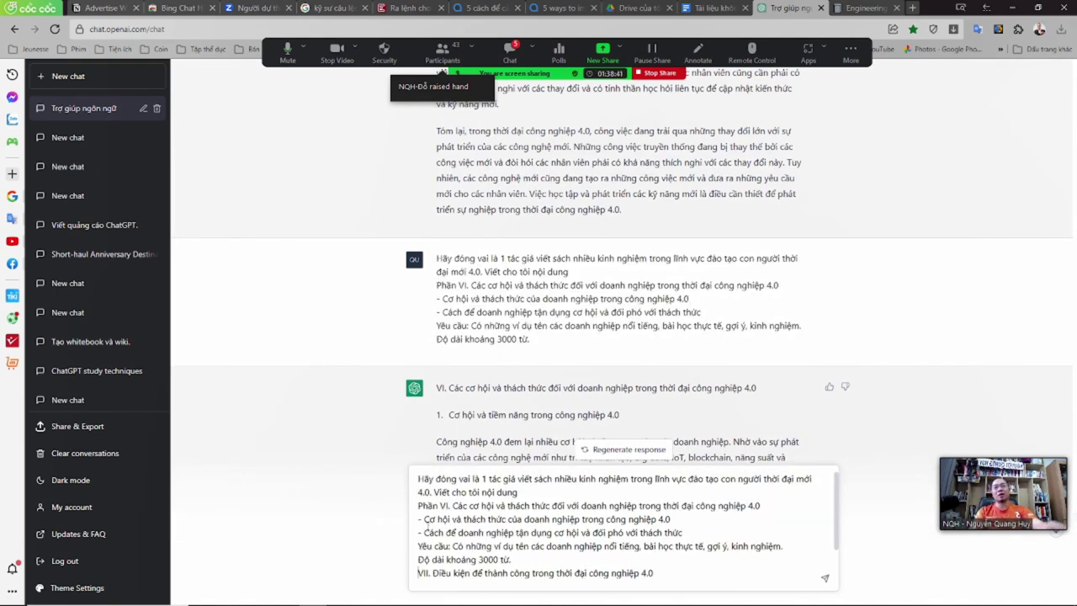
{"action": "scroll", "coordinate": [626, 556], "scroll_direction": "down", "scroll_amount": 2}
{"action": "left_click_drag", "start_coordinate": [625, 579], "coordinate": [603, 559]}
{"action": "key", "text": "BackSpace"}
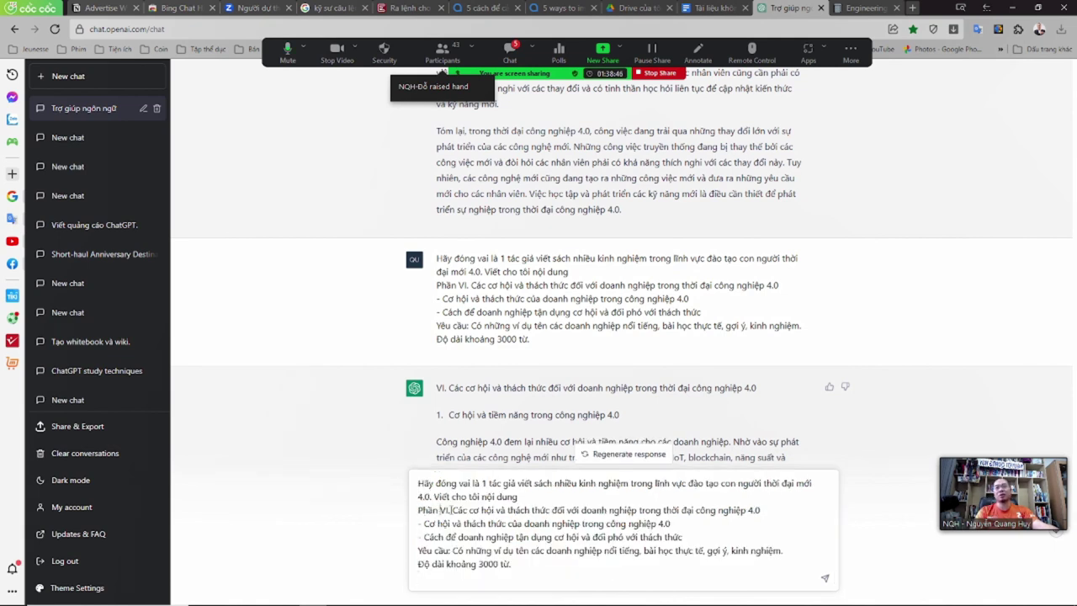
{"action": "left_click_drag", "start_coordinate": [450, 510], "coordinate": [712, 541]}
{"action": "type", "text": "VII. Điều kiện để thành công trong thời đại công nghiệp 4.0  - Tinh thần sẵn sàng học tập và thích ứng - Sự quan tâm đến phát triển bản thân và nghề nghiệp - Tìm hiểu và cập nhật kiến thức mới nhất"}
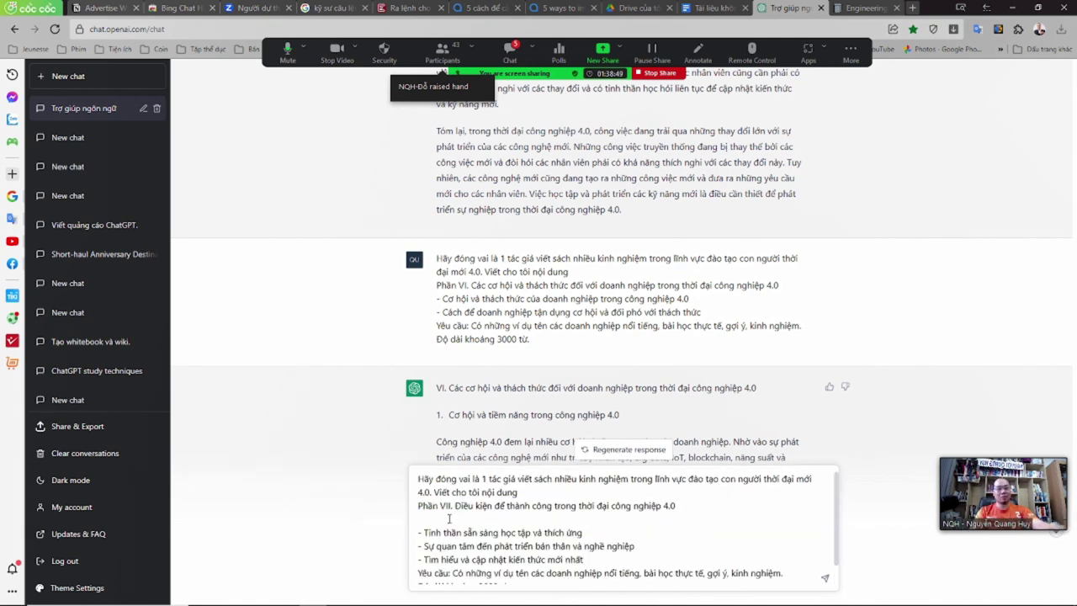
{"action": "left_click", "coordinate": [449, 518]}
{"action": "key", "text": "BackSpace"}
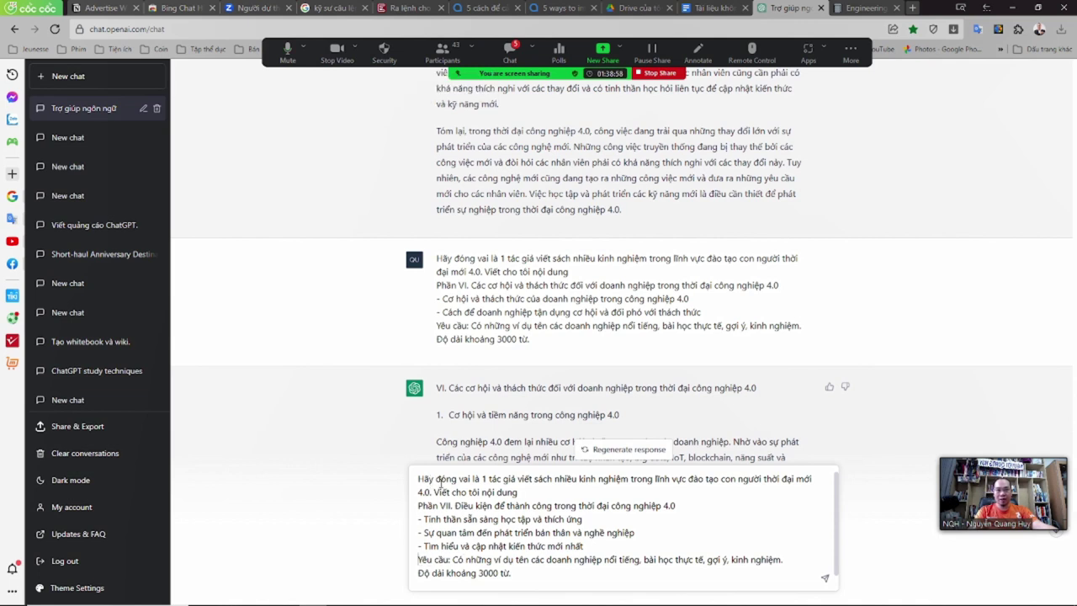
- Rewrite the requirement as an inspiring, heroic tone with famous quotes, then send
{"action": "left_click_drag", "start_coordinate": [435, 519], "coordinate": [560, 519]}
{"action": "left_click_drag", "start_coordinate": [436, 532], "coordinate": [606, 532]}
{"action": "left_click_drag", "start_coordinate": [427, 545], "coordinate": [536, 546]}
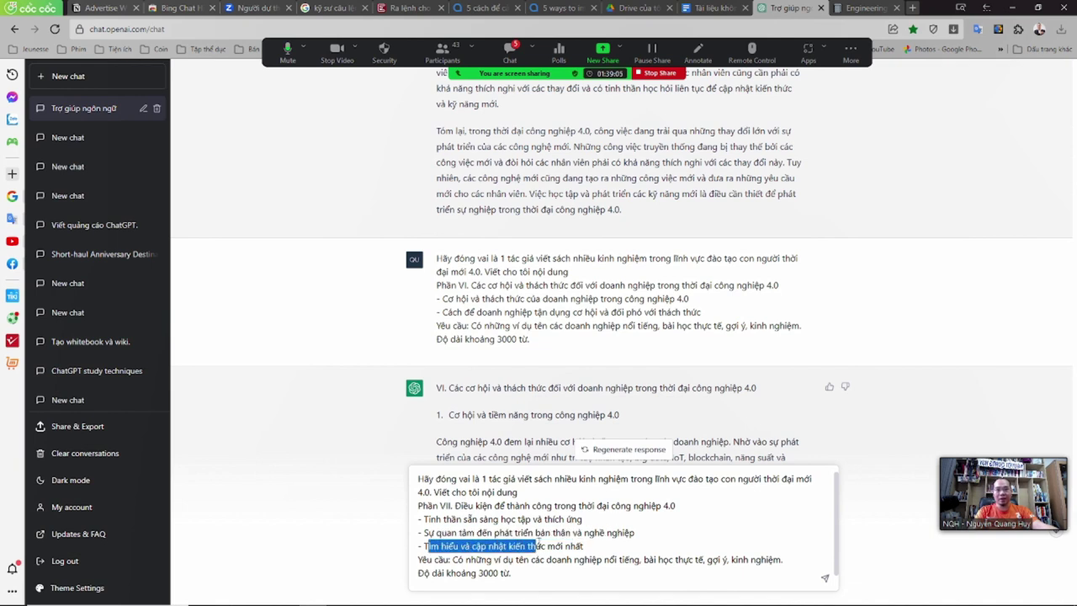
{"action": "left_click", "coordinate": [458, 560]}
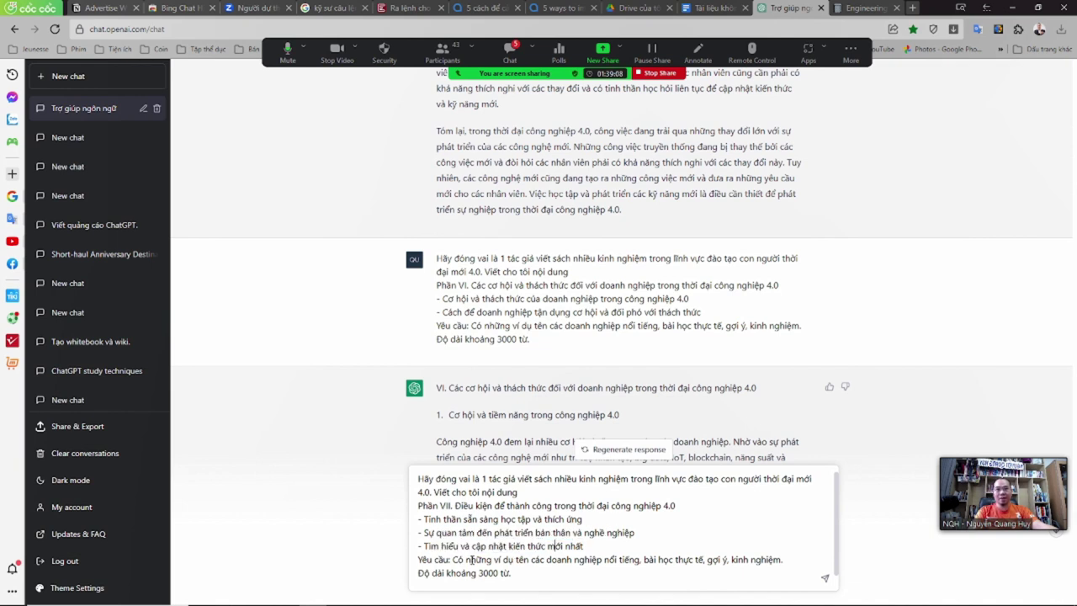
{"action": "left_click_drag", "start_coordinate": [465, 559], "coordinate": [813, 561]}
{"action": "type", "text": "g"}
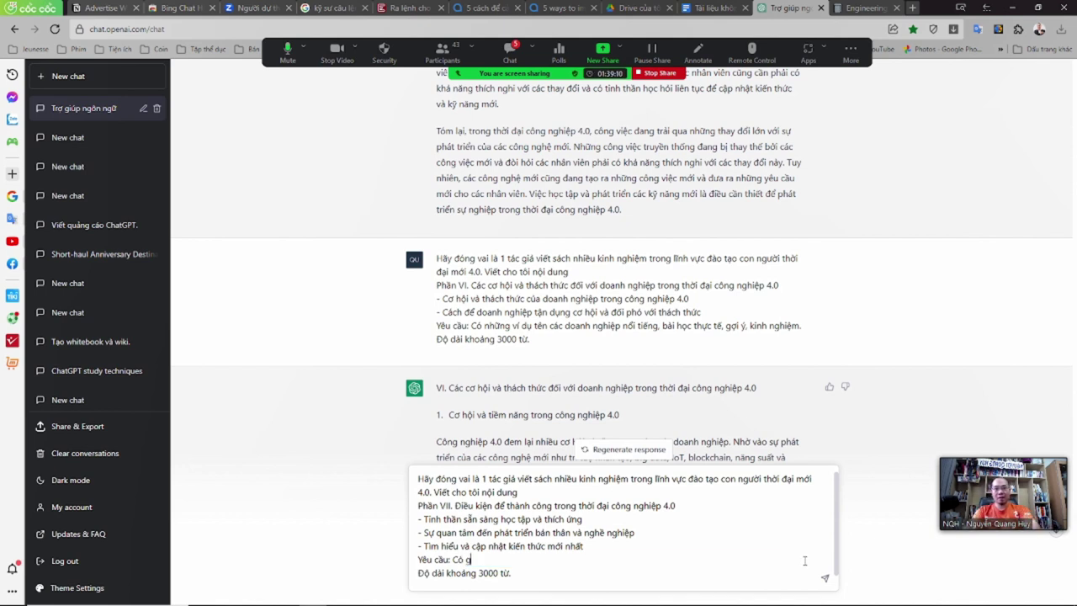
{"action": "key", "text": "BackSpace"}
{"action": "type", "text": "Gion"}
{"action": "type", "text": "g văn hào hùng, truyền c"}
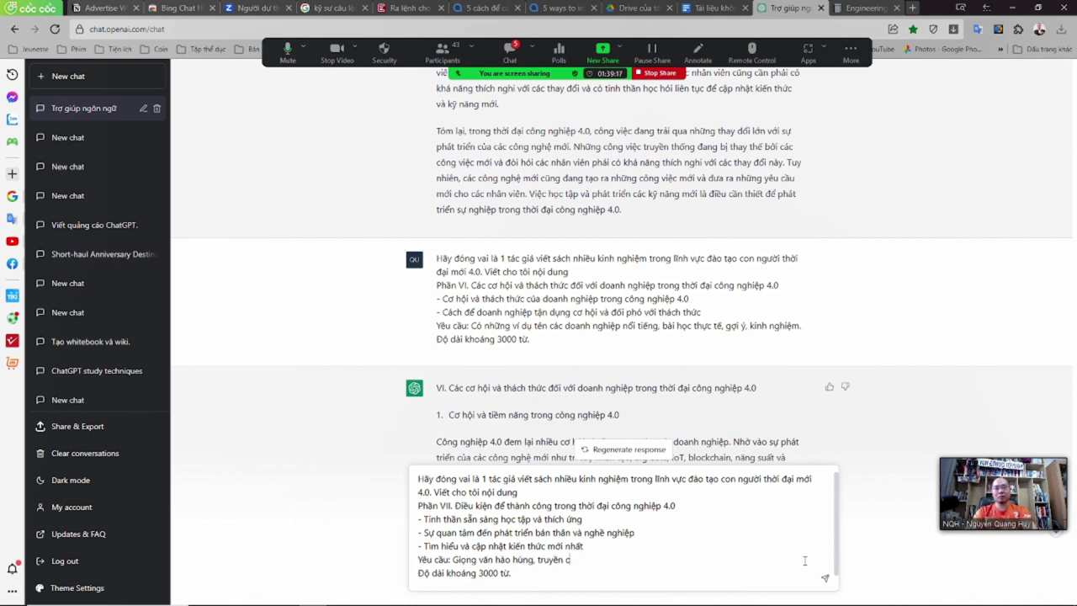
{"action": "type", "text": "ảm hứng, "}
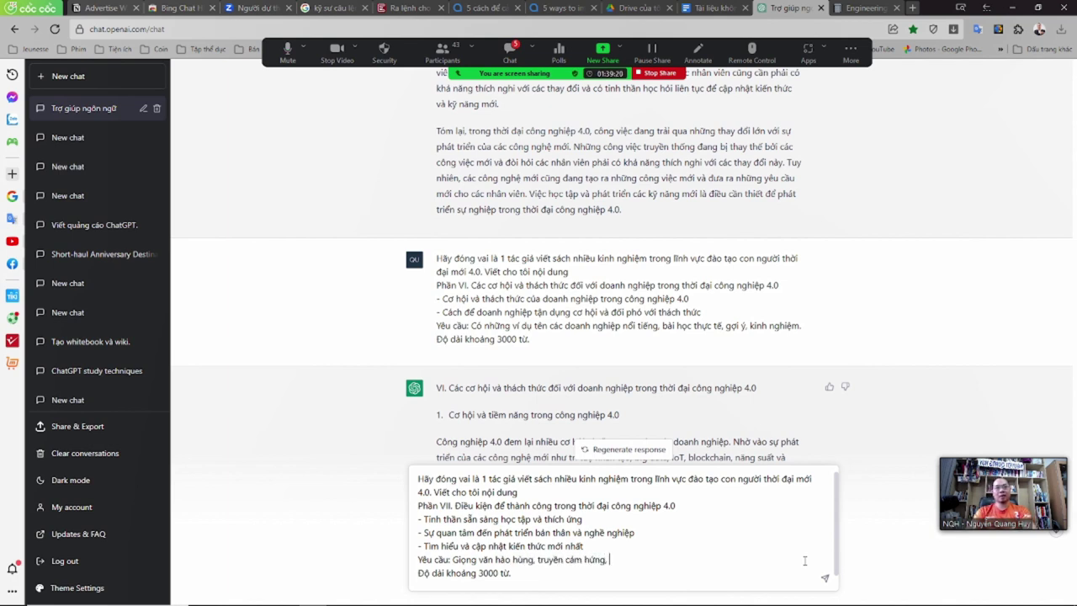
{"action": "type", "text": "có tên c"}
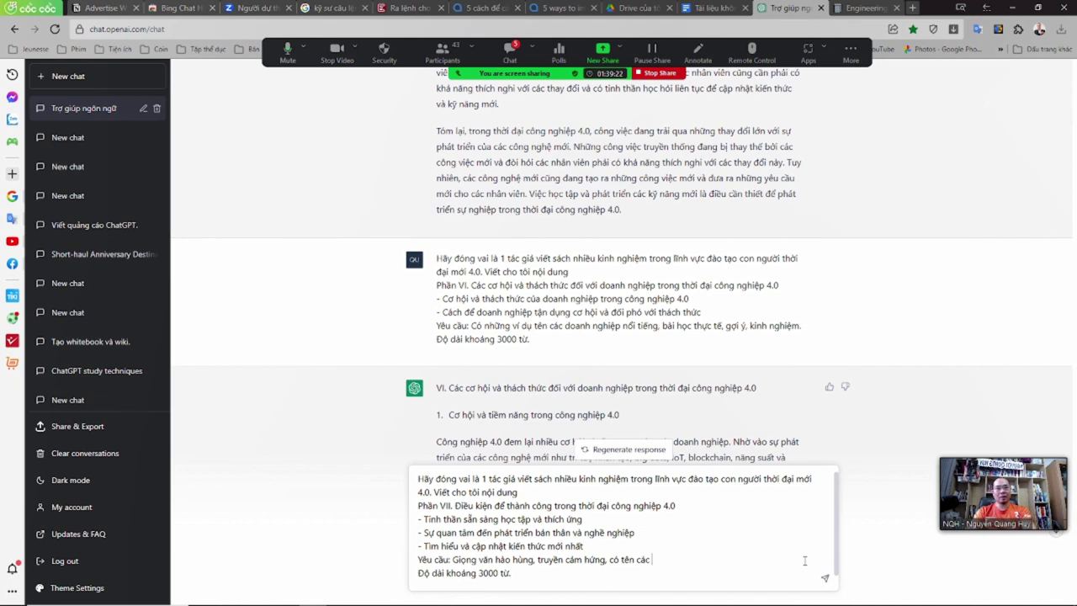
{"action": "type", "text": "ác"}
{"action": "key", "text": "BackSpace"}
{"action": "key", "text": "BackSpace"}
{"action": "key", "text": "BackSpace"}
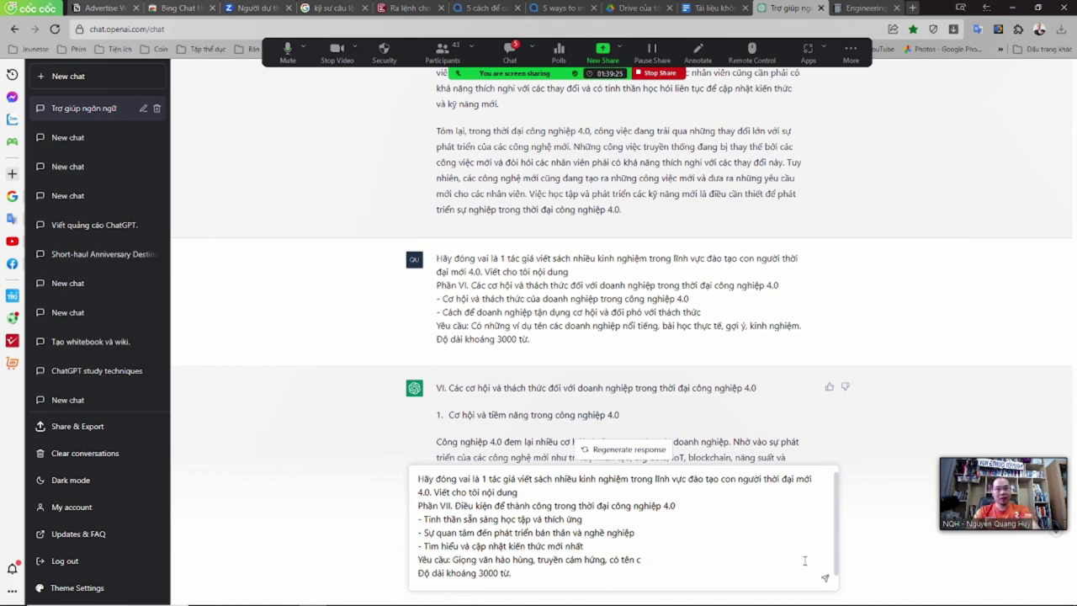
{"action": "type", "text": "những người nổi tiếng và"}
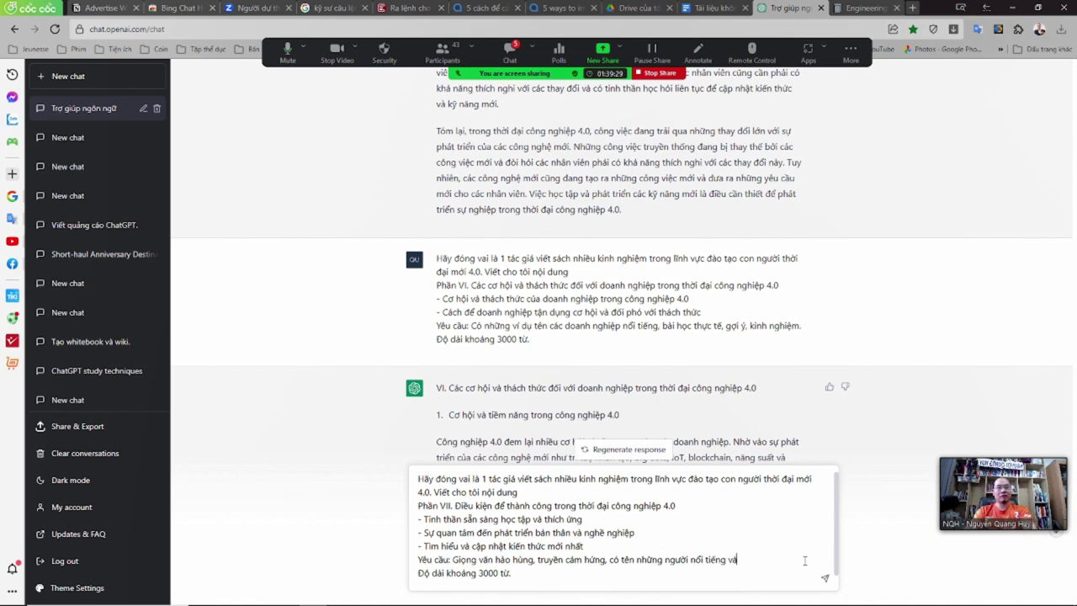
{"action": "type", "text": "âu nói nổi tie"}
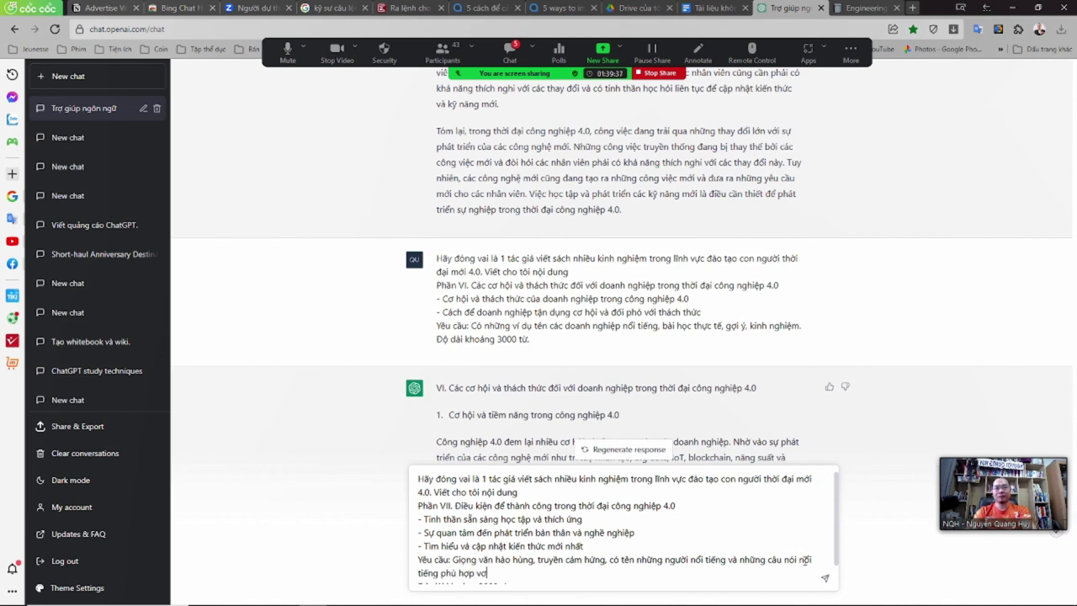
{"action": "type", "text": " của"}
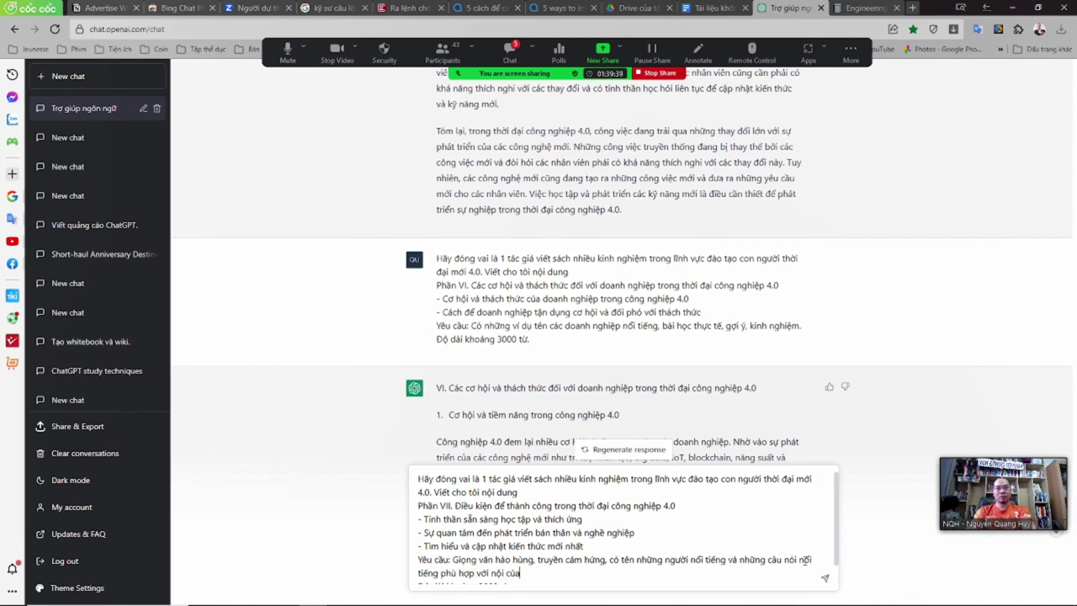
{"action": "type", "text": " phần này."}
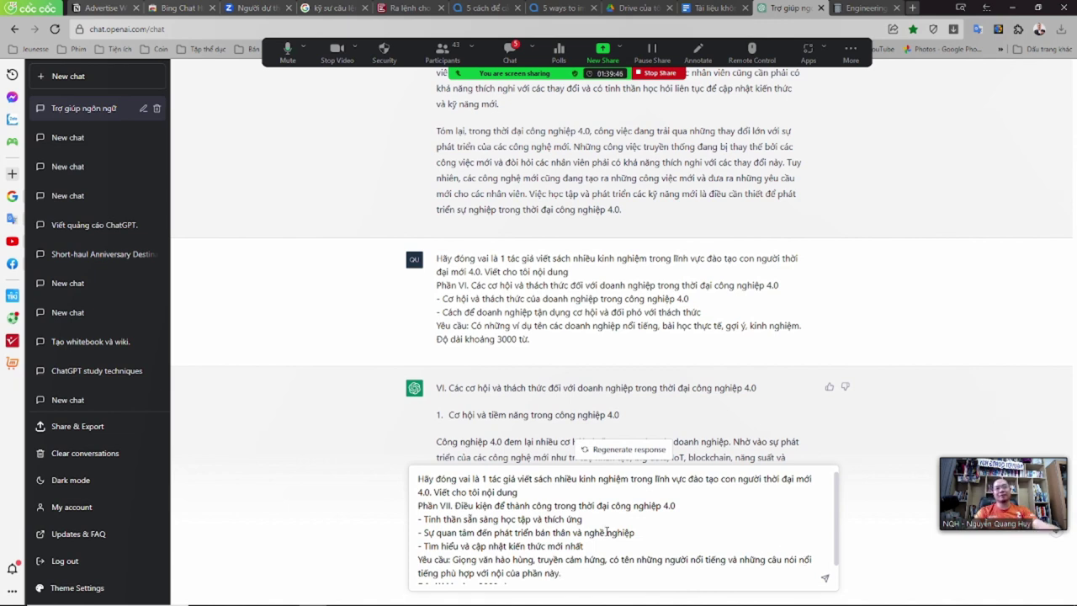
{"action": "scroll", "coordinate": [607, 535], "scroll_direction": "down", "scroll_amount": 1}
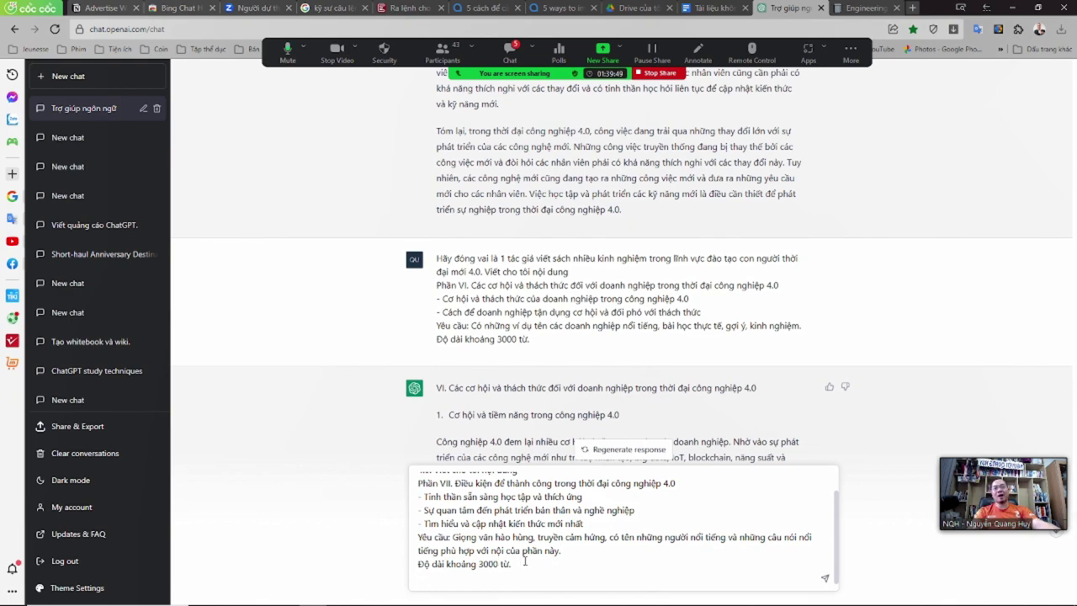
{"action": "key", "text": "Return"}
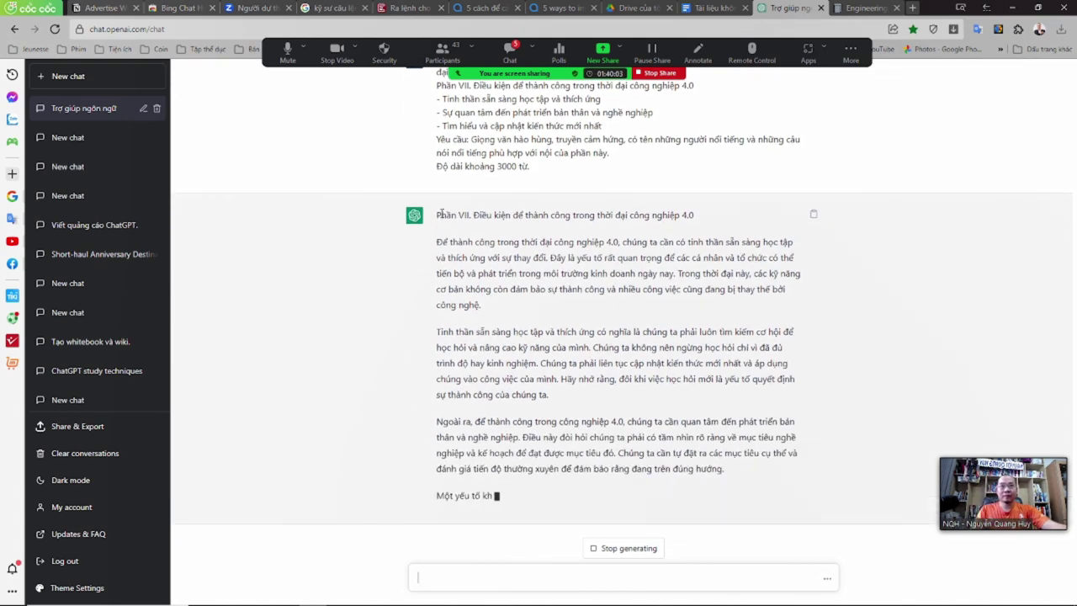
- Ask ChatGPT to continue the cut-off Part VII answer and select the reply text
{"action": "left_click_drag", "start_coordinate": [436, 189], "coordinate": [482, 196]}
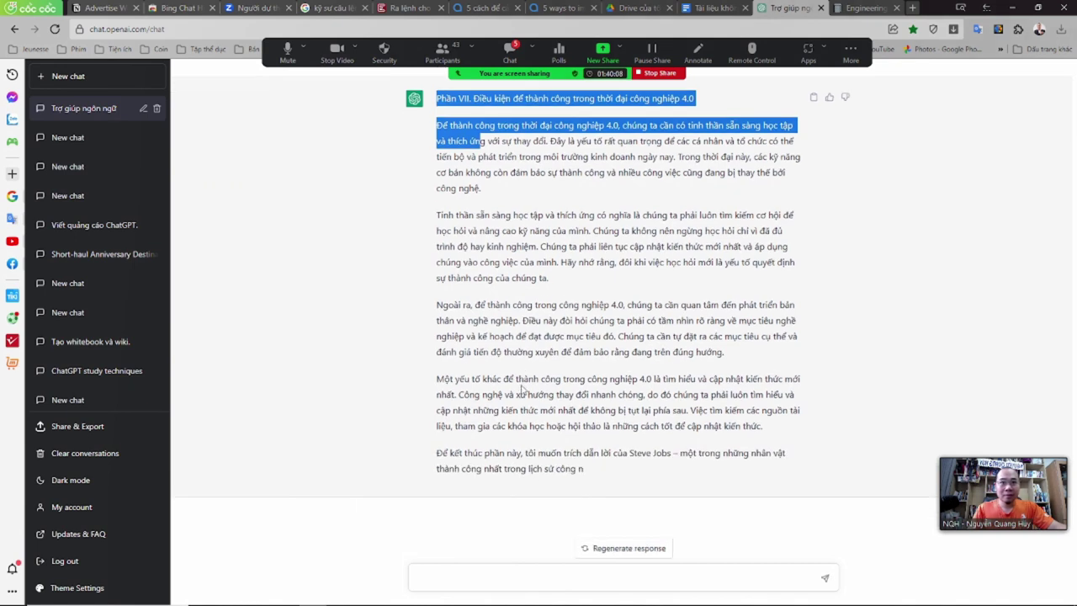
{"action": "left_click", "coordinate": [548, 575]}
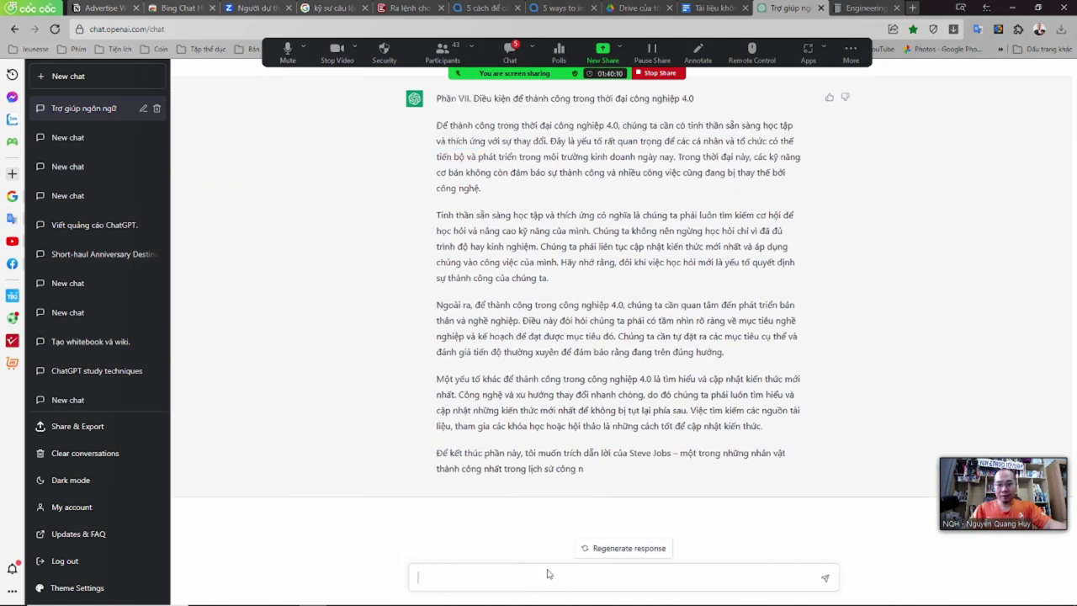
{"action": "type", "text": "tiếp tục"}
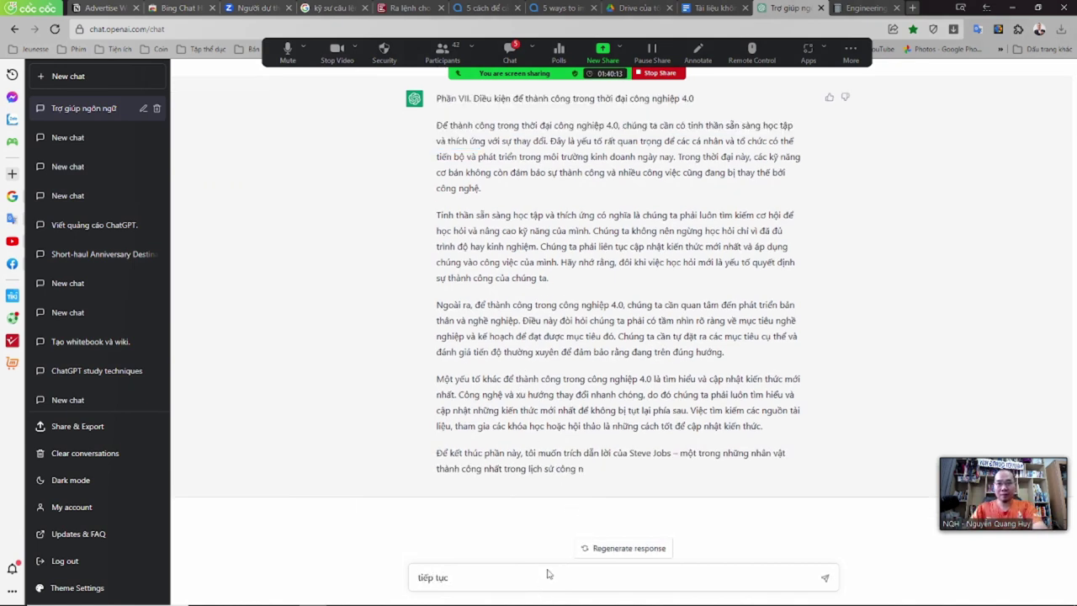
{"action": "type", "text": " dừ chỗ đang dở"}
{"action": "key", "text": "Return"}
{"action": "scroll", "coordinate": [589, 337], "scroll_direction": "up", "scroll_amount": 5}
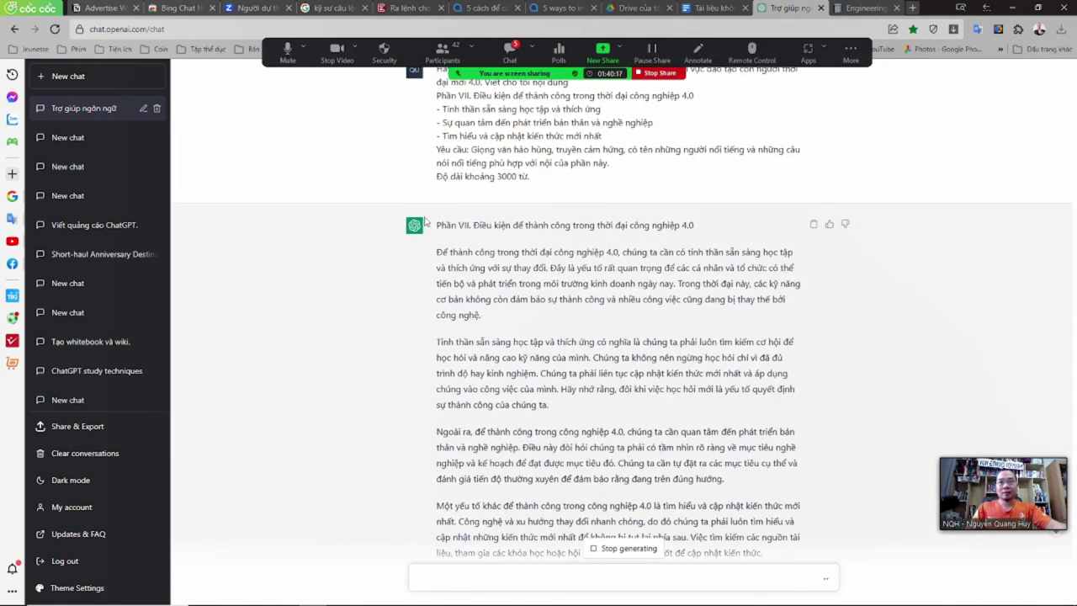
{"action": "left_click_drag", "start_coordinate": [436, 225], "coordinate": [579, 354]}
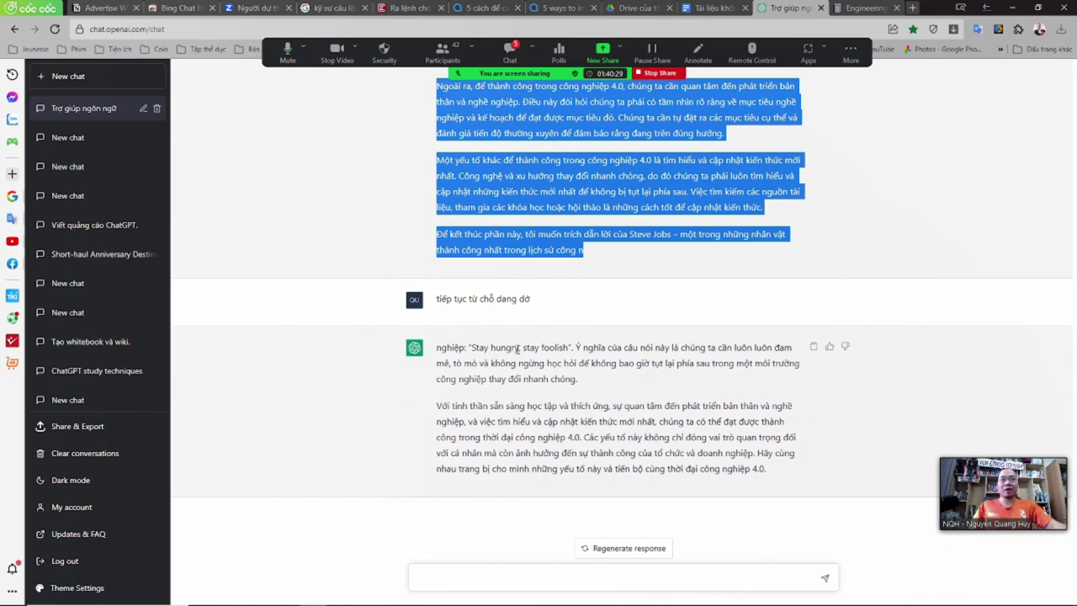
- Paste the Part VII text below the Part VII bullets in Notion
{"action": "left_click", "coordinate": [862, 7]}
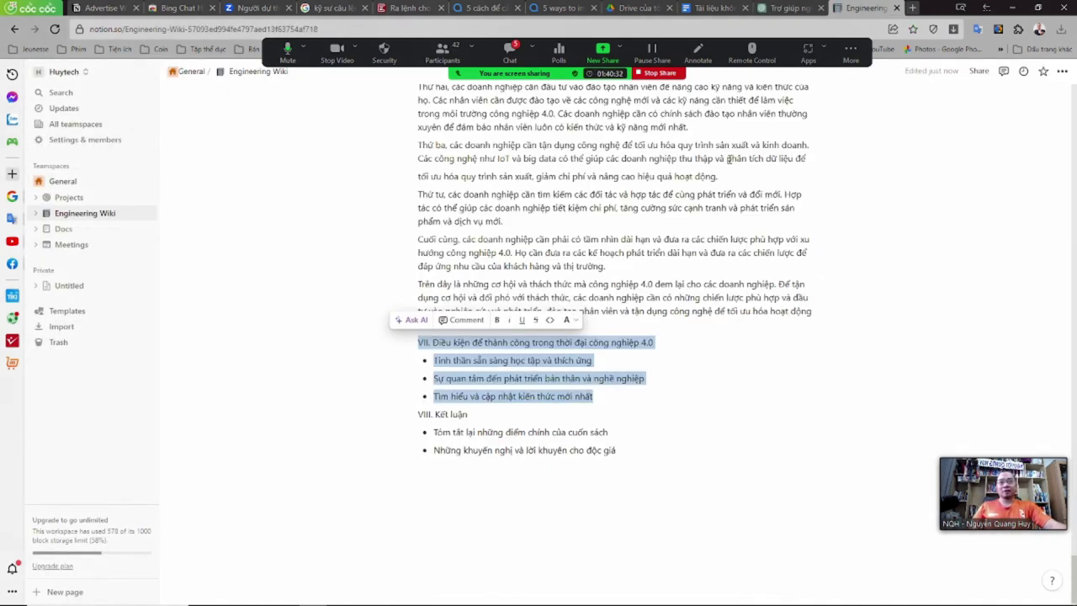
{"action": "left_click", "coordinate": [597, 399]}
{"action": "key", "text": "ctrl+v"}
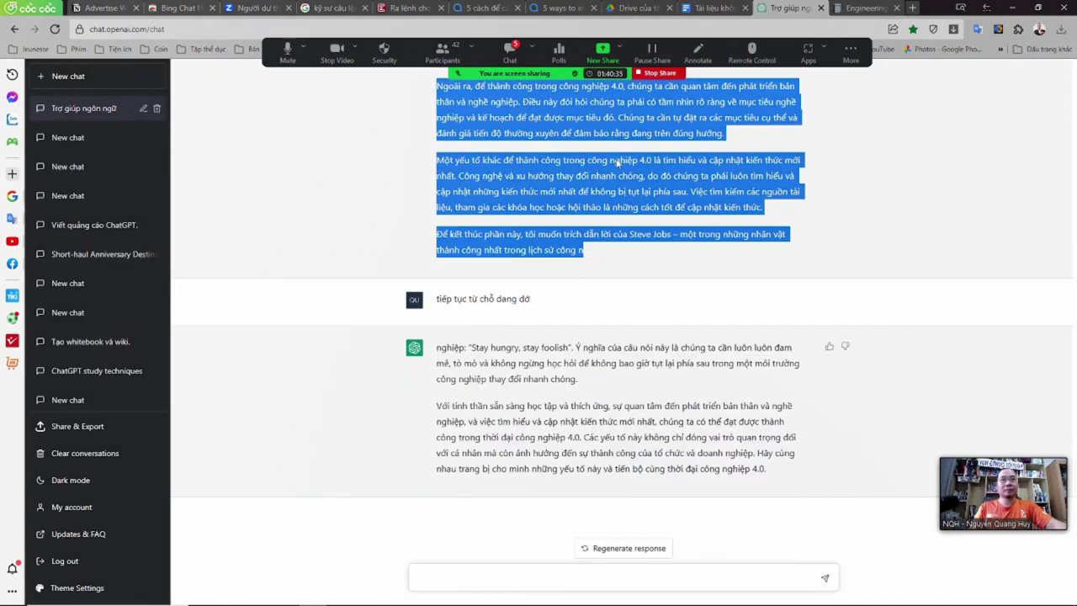
- Add ChatGPT's two continuation paragraphs and join the split Steve Jobs sentence
{"action": "left_click", "coordinate": [782, 7]}
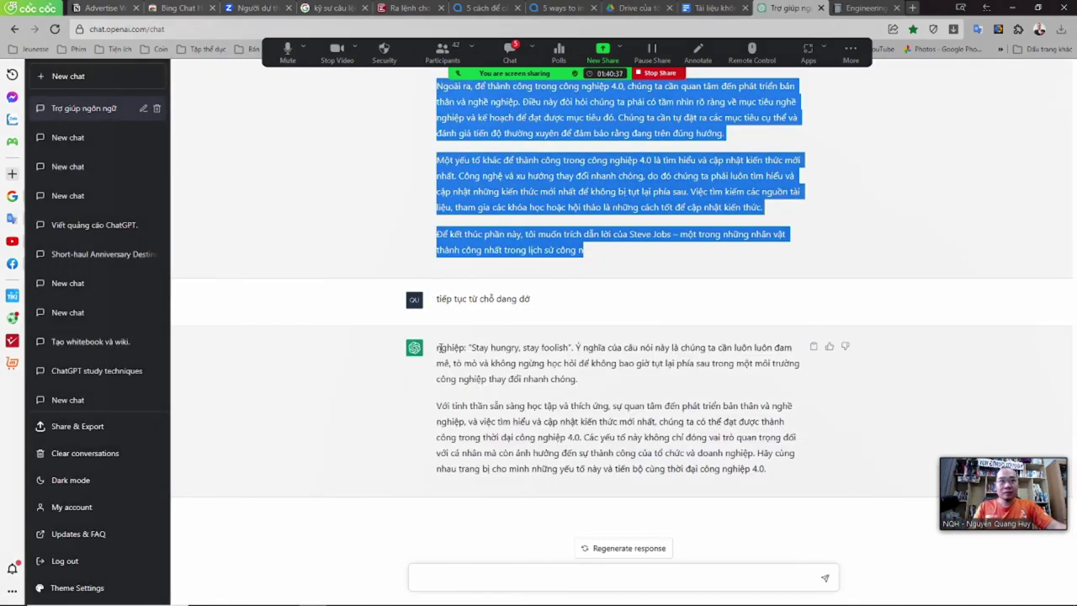
{"action": "left_click_drag", "start_coordinate": [438, 347], "coordinate": [550, 348]}
{"action": "left_click", "coordinate": [489, 365]}
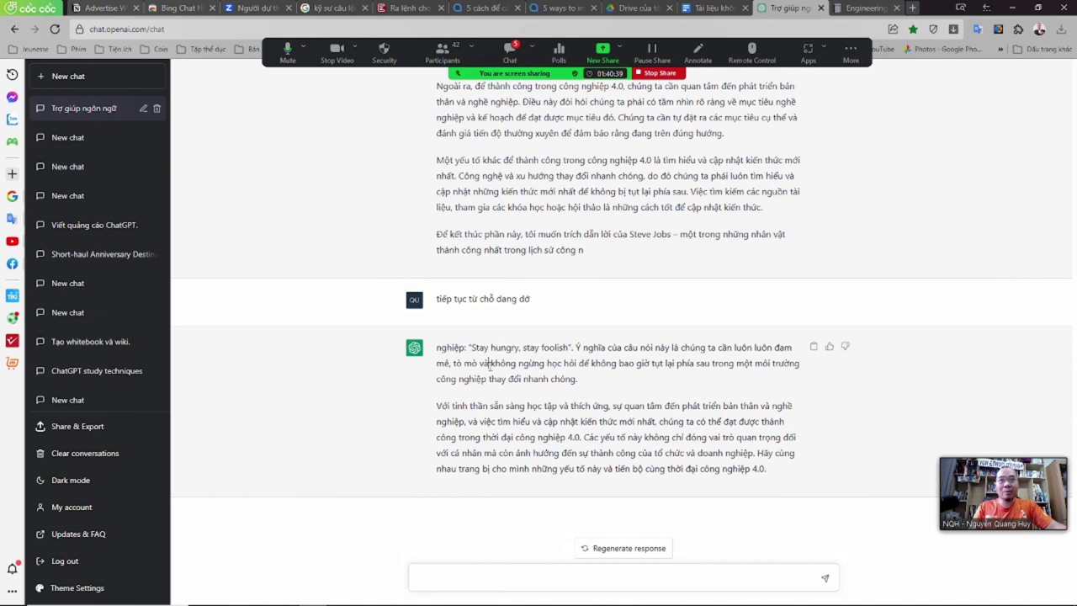
{"action": "left_click_drag", "start_coordinate": [456, 346], "coordinate": [761, 468]}
{"action": "key", "text": "ctrl+c"}
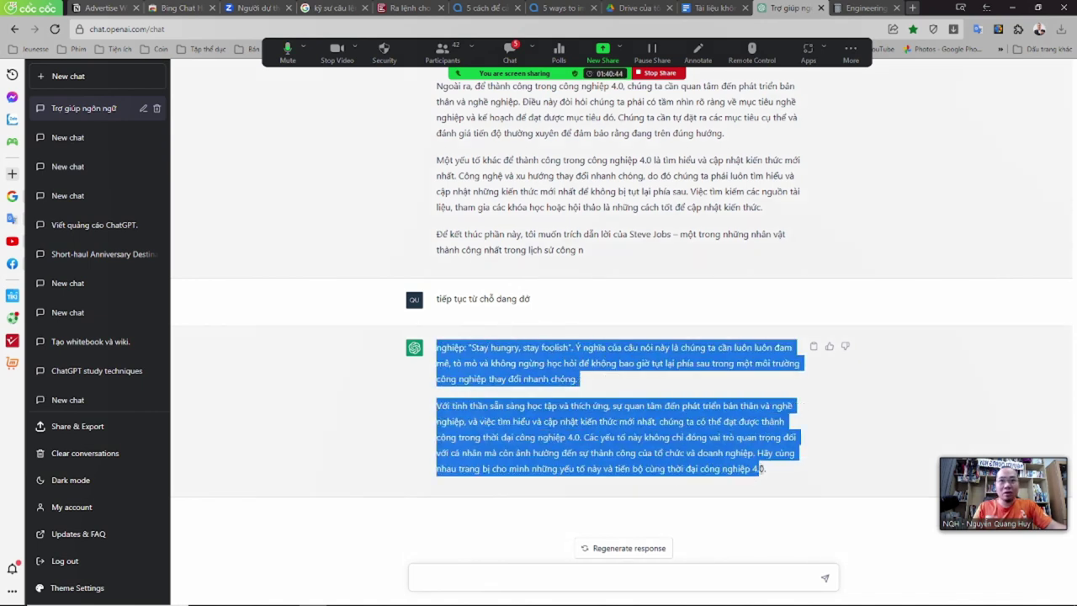
{"action": "left_click", "coordinate": [865, 8]}
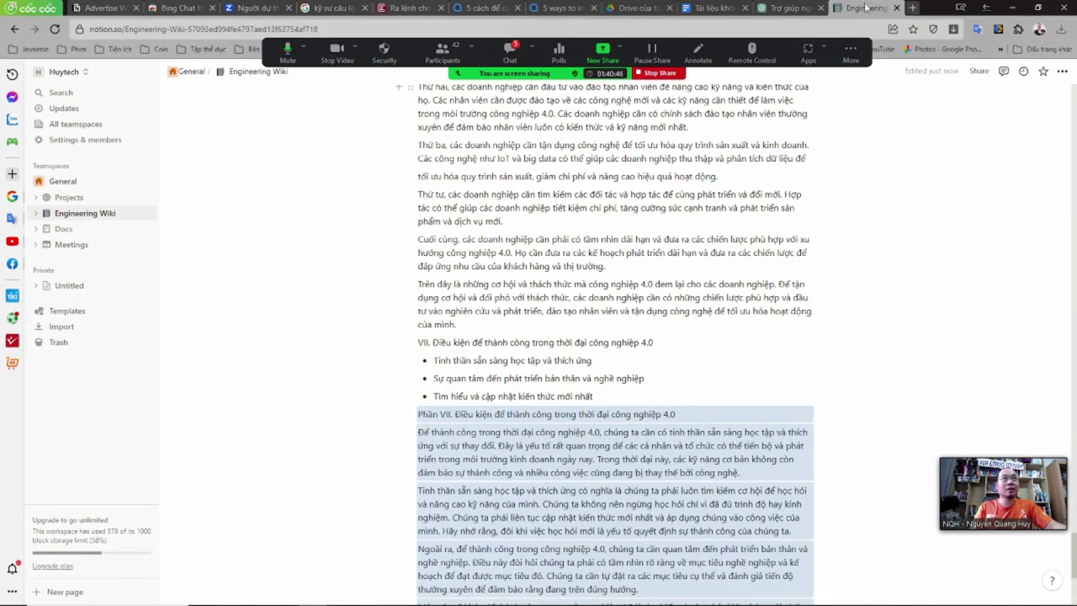
{"action": "scroll", "coordinate": [604, 467], "scroll_direction": "down", "scroll_amount": 5}
{"action": "key", "text": "ctrl+v"}
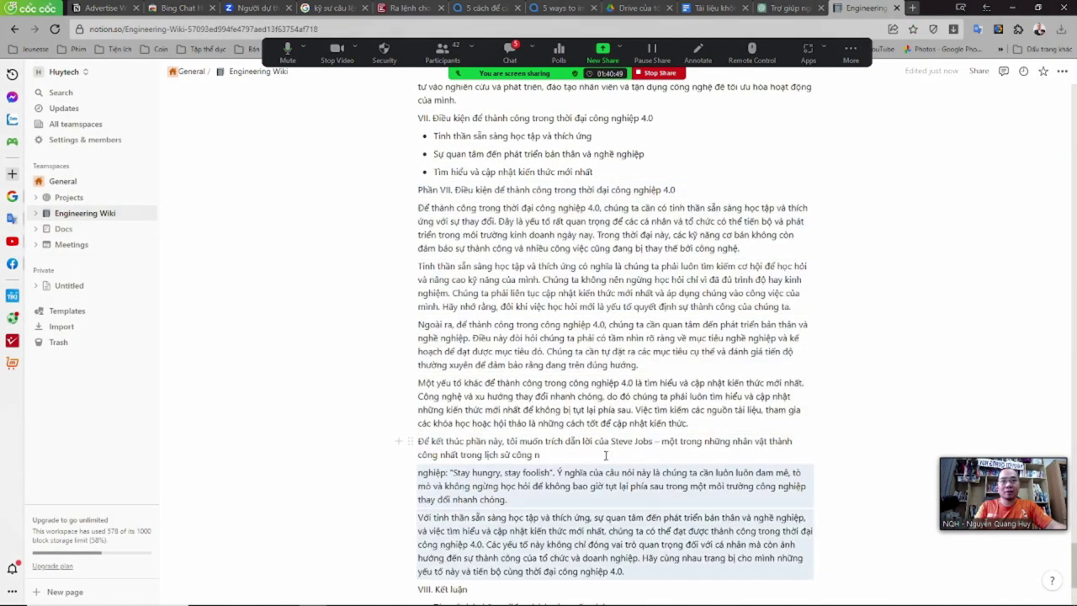
{"action": "left_click", "coordinate": [578, 453]}
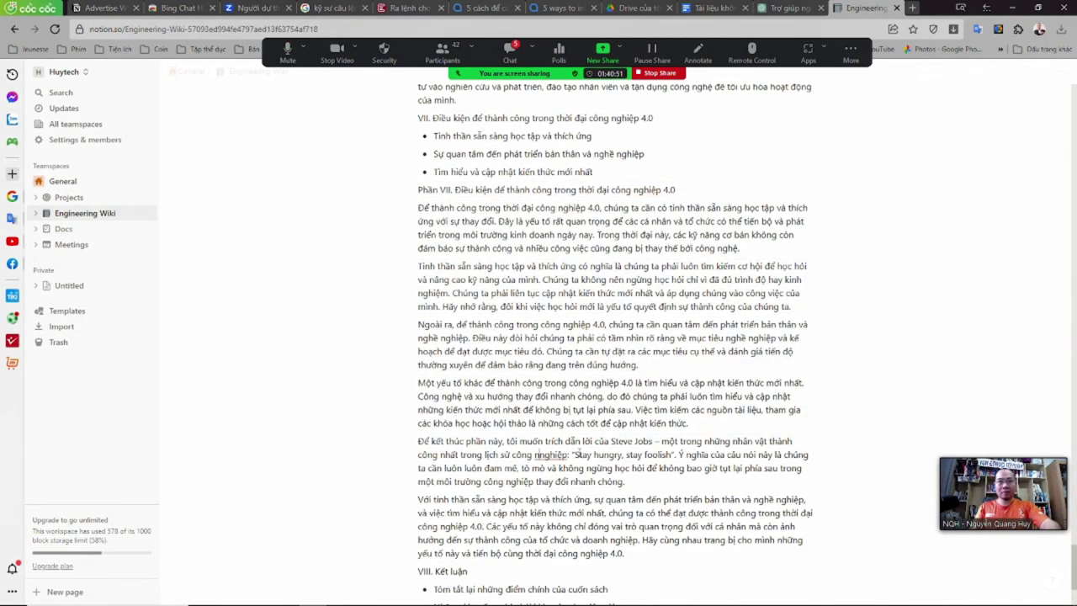
{"action": "key", "text": "Delete"}
{"action": "scroll", "coordinate": [578, 452], "scroll_direction": "down", "scroll_amount": 4}
- Copy the 'VIII. Kết luận' heading and its bullets from the Notion page
{"action": "left_click", "coordinate": [786, 7]}
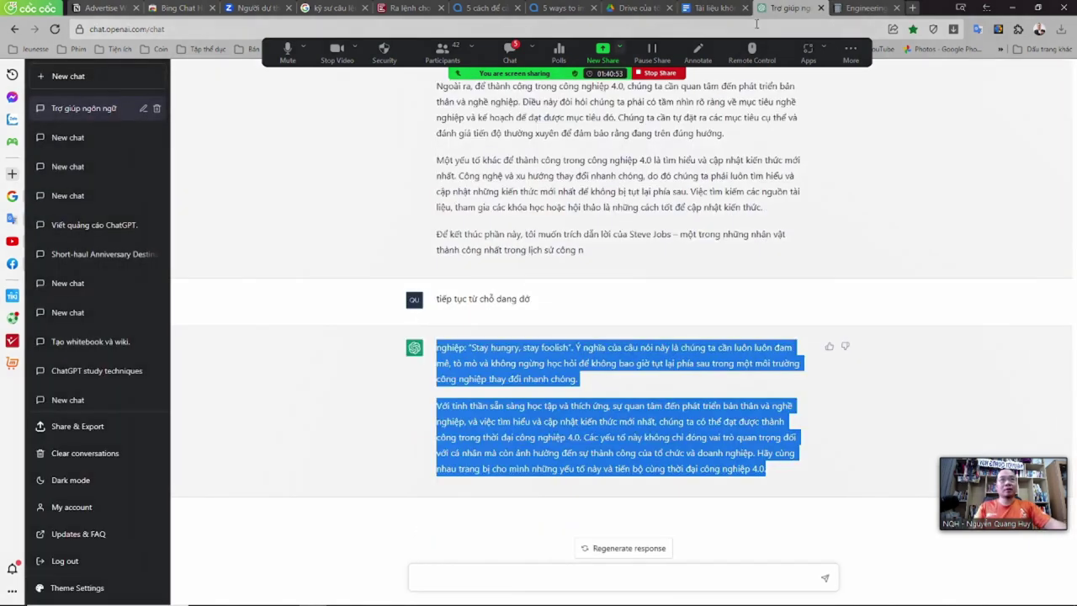
{"action": "scroll", "coordinate": [551, 416], "scroll_direction": "up", "scroll_amount": 10}
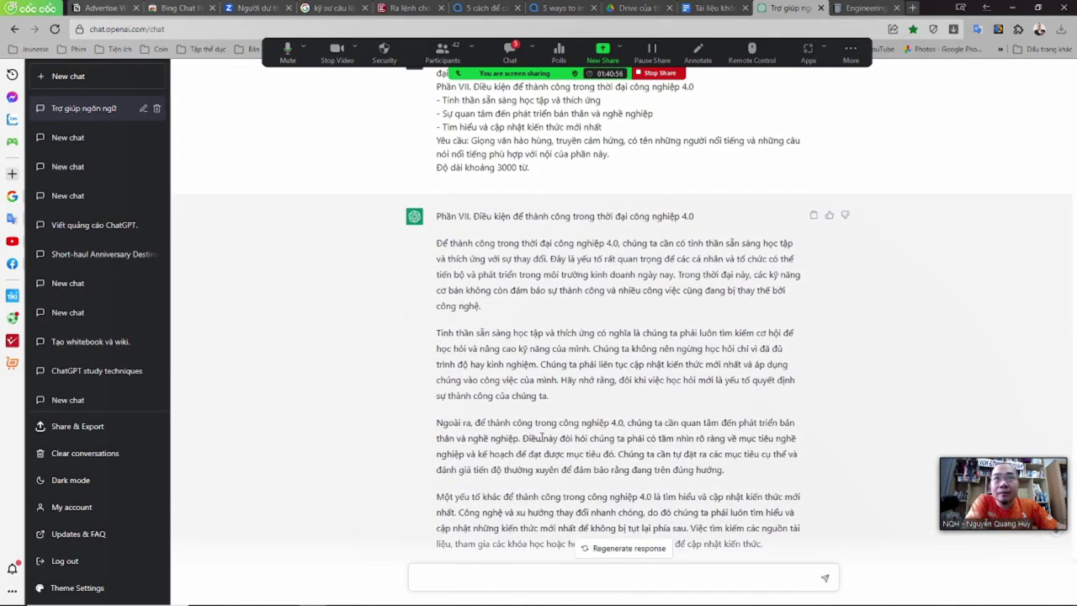
{"action": "scroll", "coordinate": [541, 438], "scroll_direction": "down", "scroll_amount": 2}
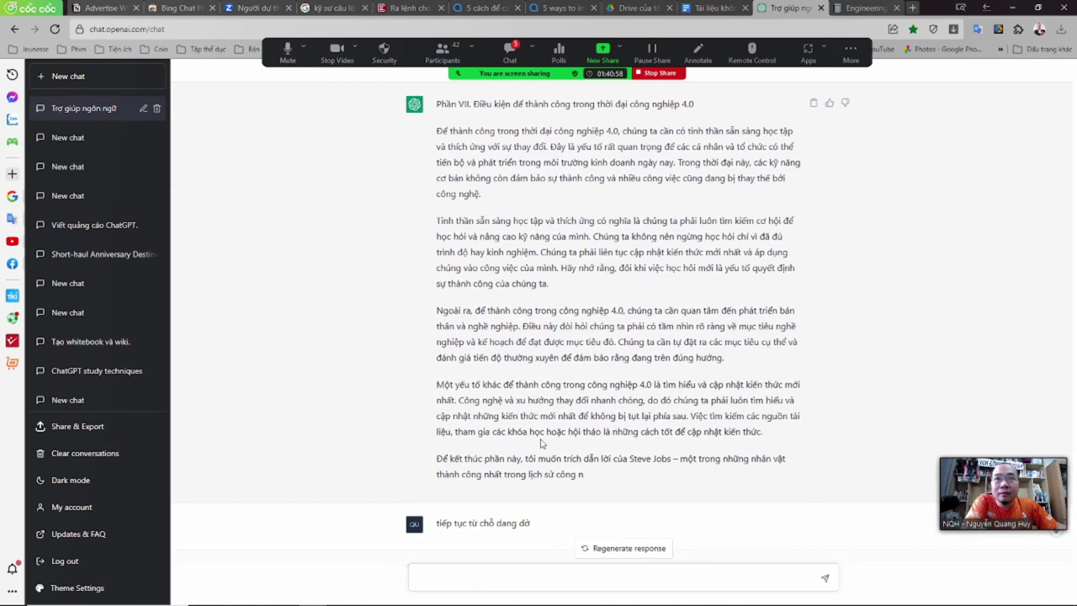
{"action": "left_click_drag", "start_coordinate": [437, 549], "coordinate": [803, 545]}
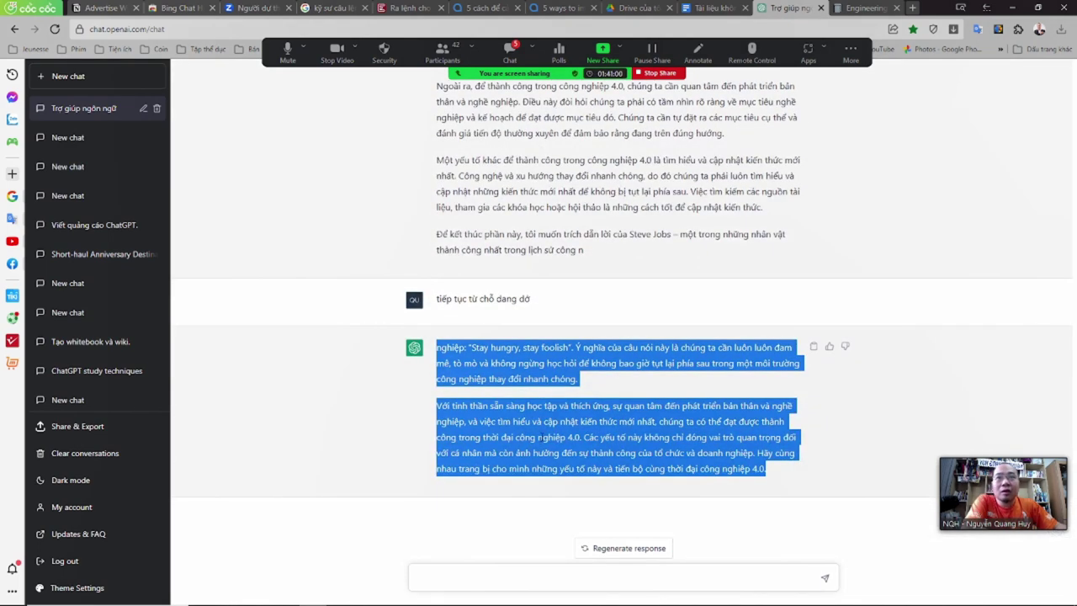
{"action": "left_click", "coordinate": [713, 7]}
{"action": "scroll", "coordinate": [589, 336], "scroll_direction": "down", "scroll_amount": 3}
{"action": "left_click", "coordinate": [867, 7]}
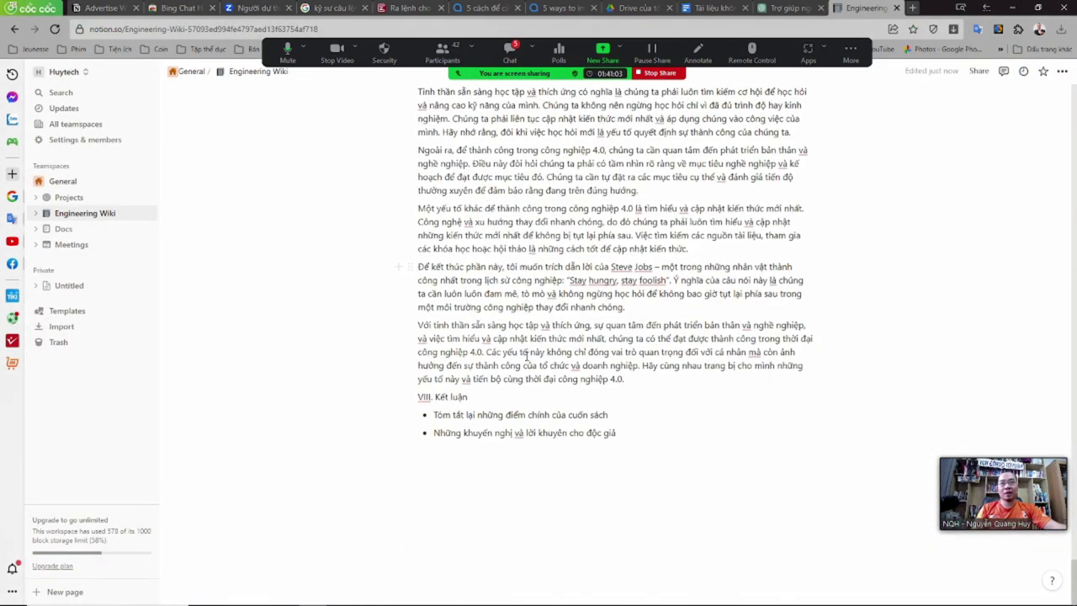
{"action": "left_click_drag", "start_coordinate": [418, 398], "coordinate": [616, 433]}
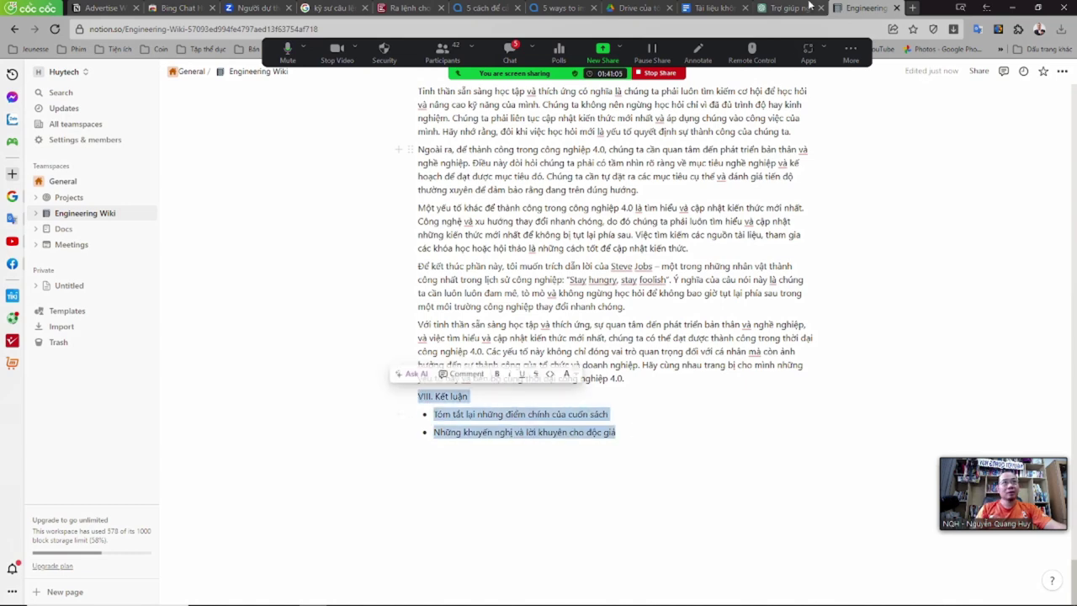
{"action": "left_click", "coordinate": [789, 7]}
{"action": "left_click", "coordinate": [528, 586]}
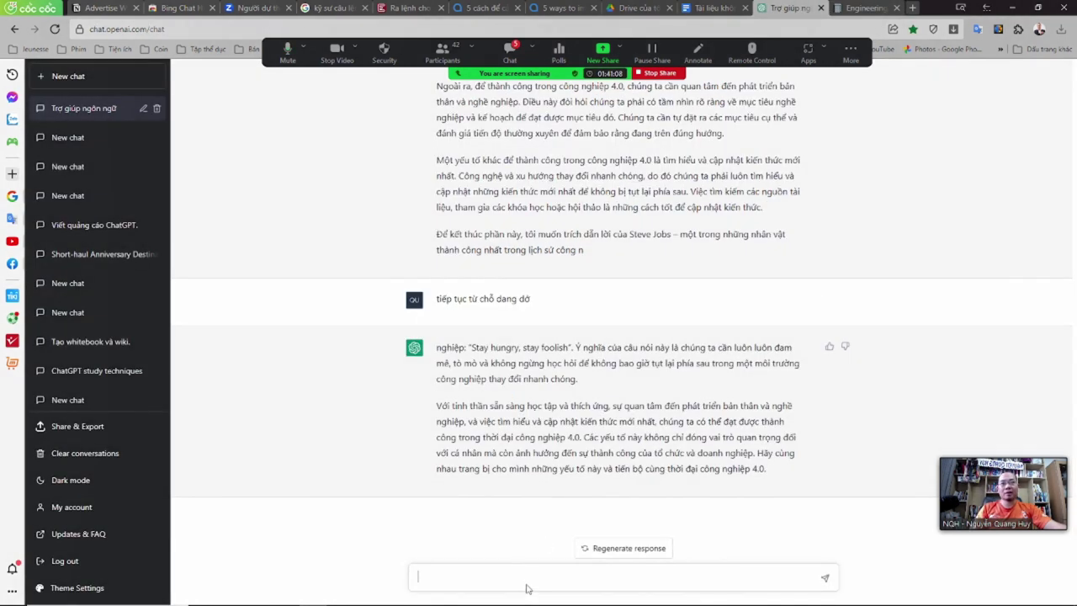
- Reuse the Phần VII prompt, replacing its outline with the VIII. Kết luận heading and bullets
{"action": "type", "text": "VIII. Kết luận  - Tóm tắt lại những điểm chính của cuốn sách - Những khuyến nghị và lời khuyên cho độc giả"}
{"action": "scroll", "coordinate": [484, 299], "scroll_direction": "up", "scroll_amount": 10}
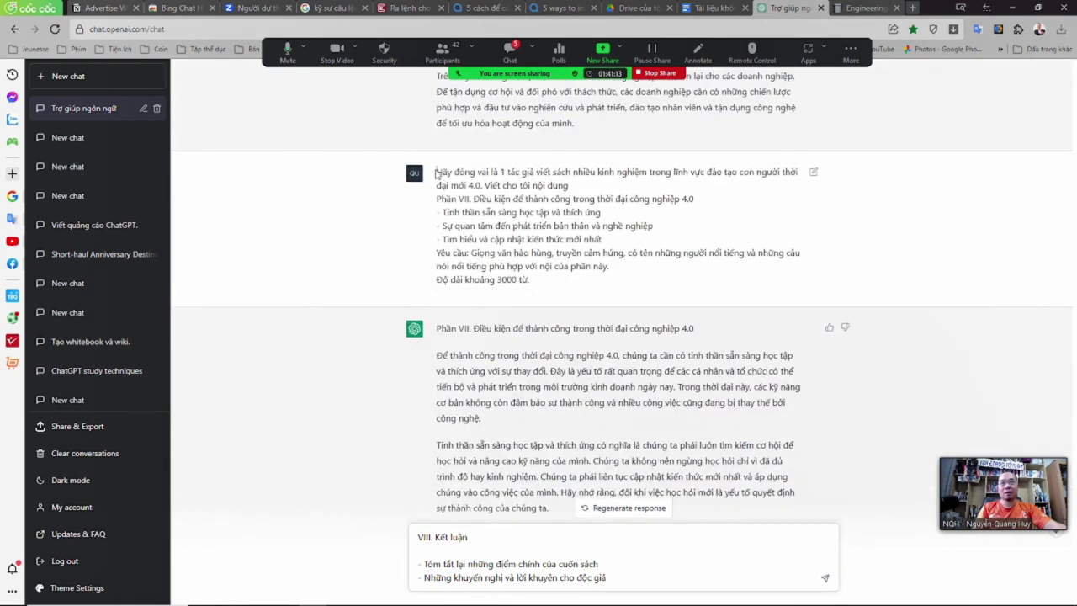
{"action": "left_click_drag", "start_coordinate": [436, 172], "coordinate": [554, 280]}
{"action": "key", "text": "ctrl+c"}
{"action": "left_click", "coordinate": [419, 537]}
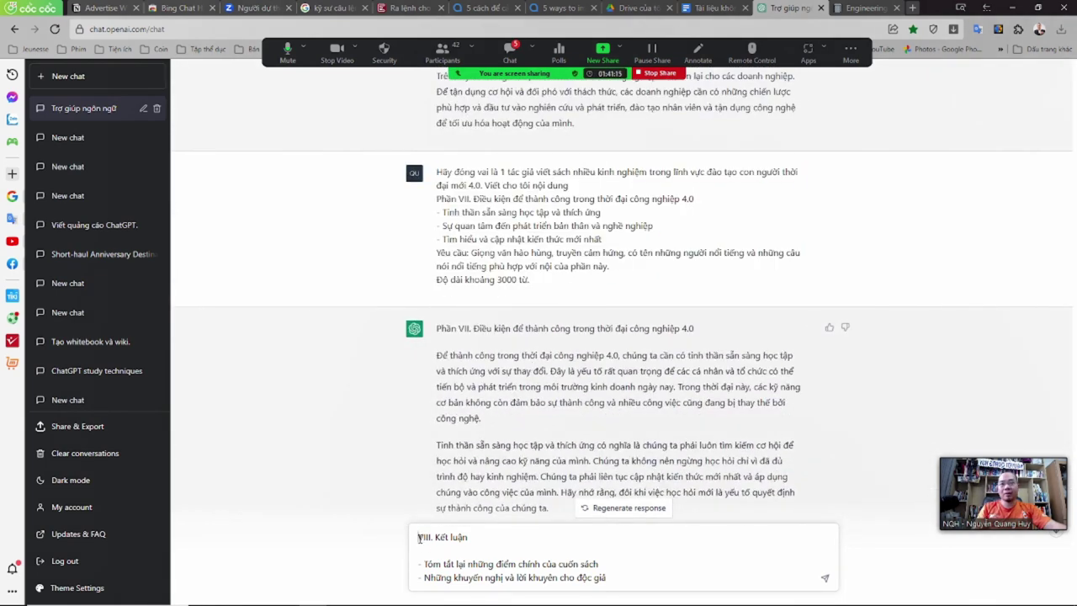
{"action": "key", "text": "ctrl+v"}
{"action": "scroll", "coordinate": [601, 572], "scroll_direction": "down", "scroll_amount": 2}
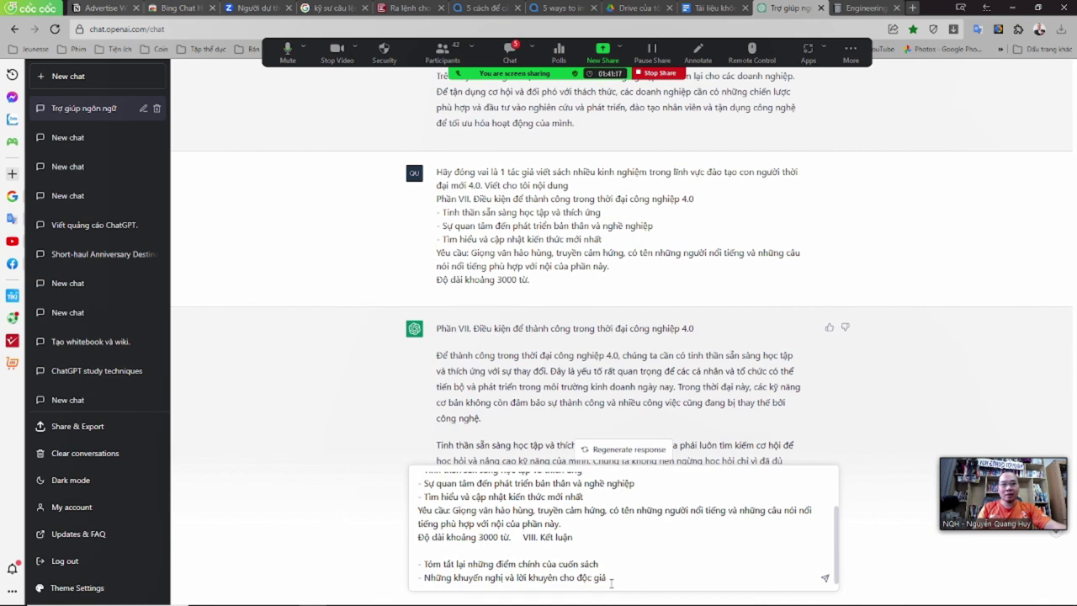
{"action": "left_click", "coordinate": [613, 567], "text": "shift"}
{"action": "key", "text": "BackSpace"}
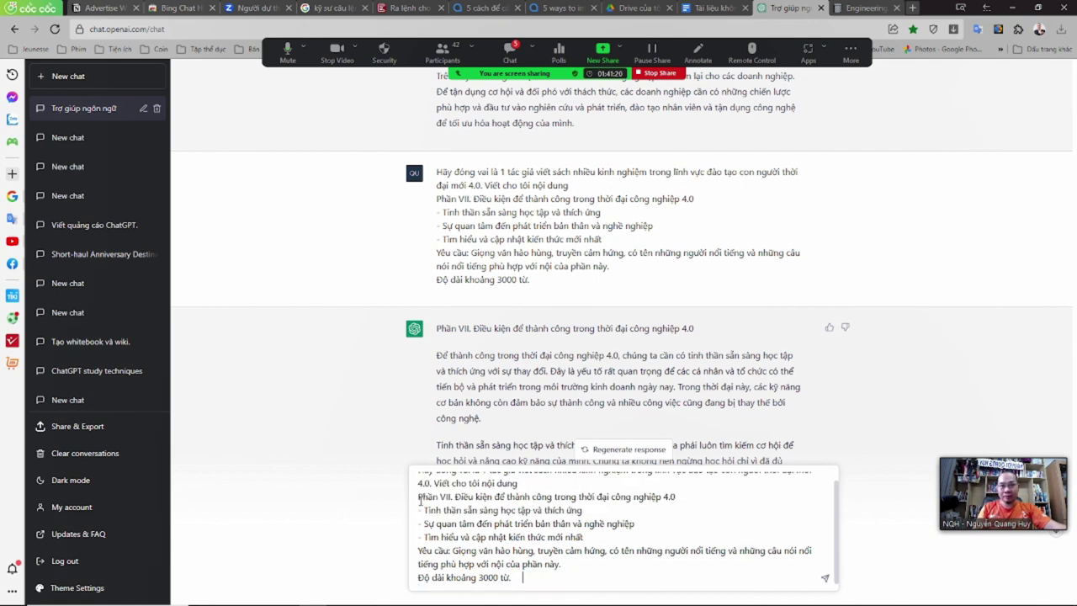
{"action": "left_click_drag", "start_coordinate": [419, 497], "coordinate": [624, 536]}
{"action": "type", "text": "VIII. Kết luận  - Tóm tắt lại những điểm chính của cuốn sách - Những khuyến nghị và lời khuyên cho độc giả"}
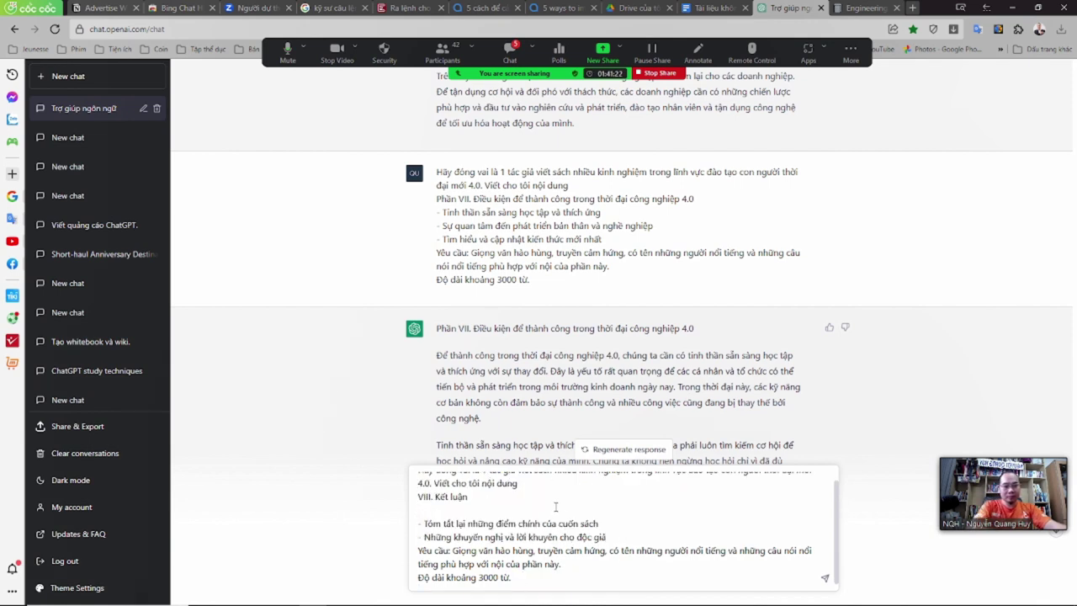
{"action": "key", "text": "BackSpace"}
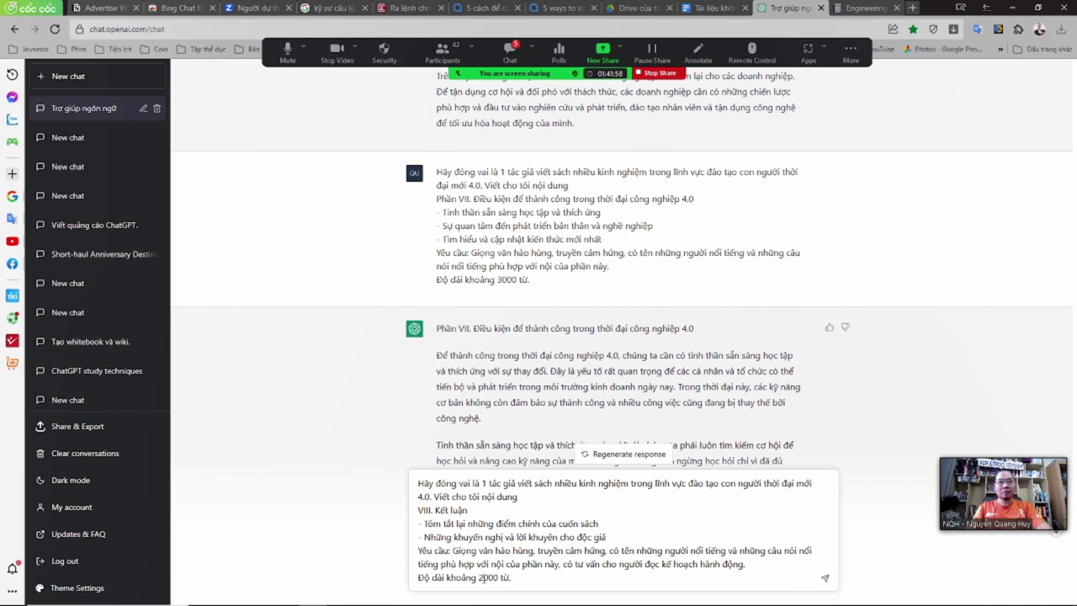
- Send the VIII. Kết luận prompt and review its tone requirement after the chapter generates
{"action": "key", "text": "Return"}
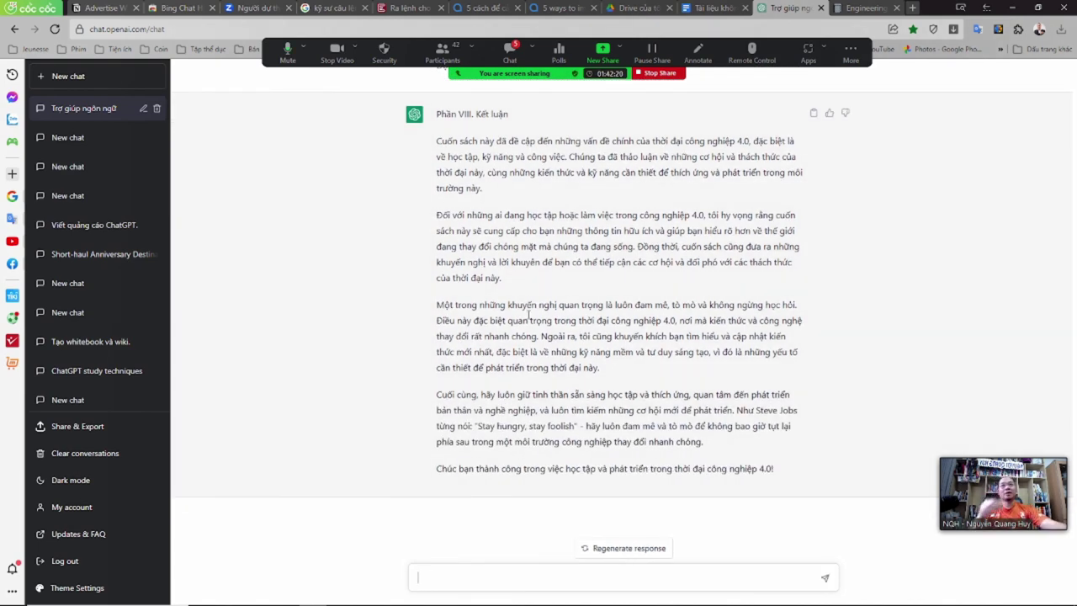
{"action": "scroll", "coordinate": [469, 324], "scroll_direction": "up", "scroll_amount": 3}
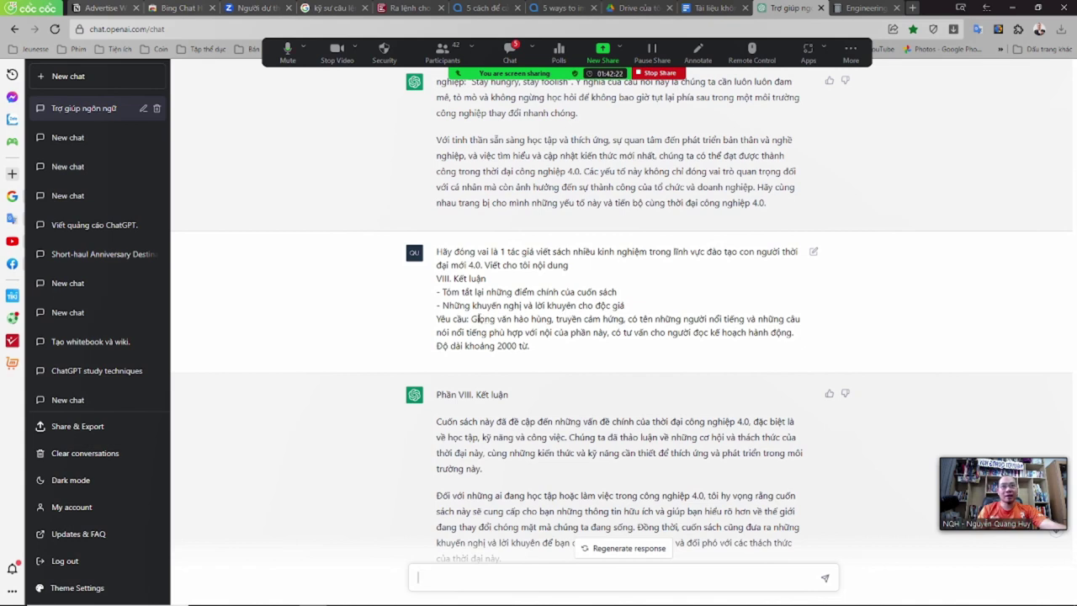
{"action": "left_click_drag", "start_coordinate": [471, 320], "coordinate": [612, 333]}
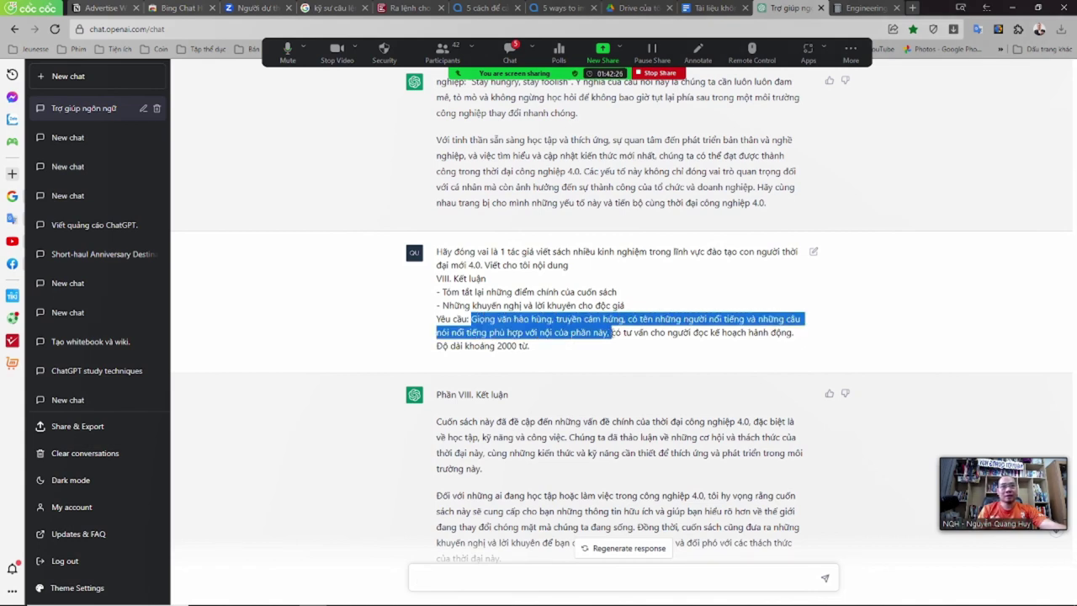
{"action": "left_click", "coordinate": [608, 331]}
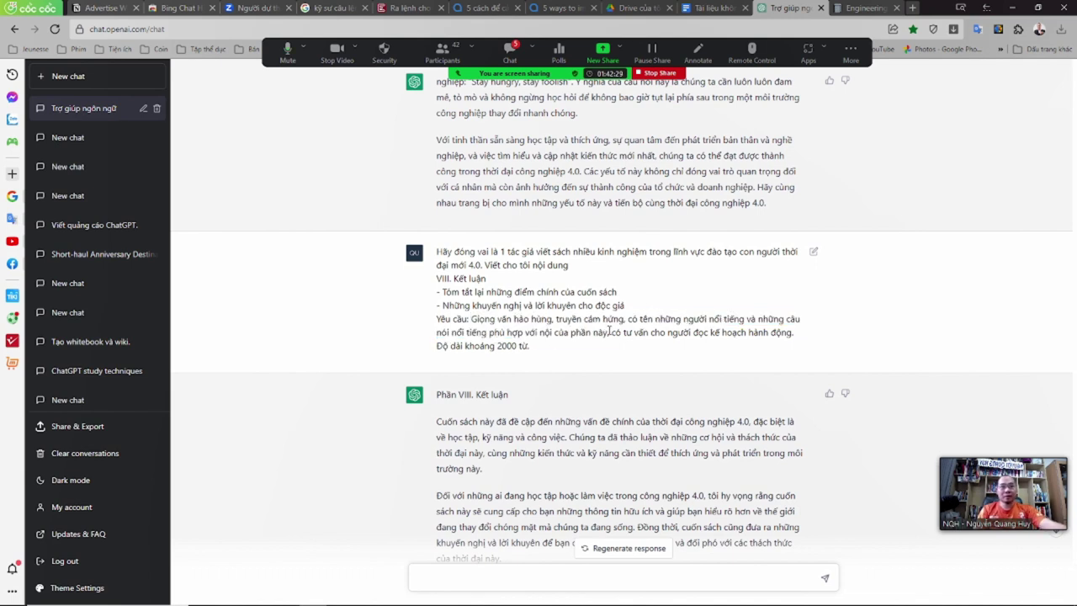
- Resend the prompt with the tone changed to 'thấu hiểu, có chiều sâu, giống người nói, chia sẻ'
{"action": "left_click_drag", "start_coordinate": [438, 250], "coordinate": [568, 351]}
{"action": "key", "text": "ctrl+c"}
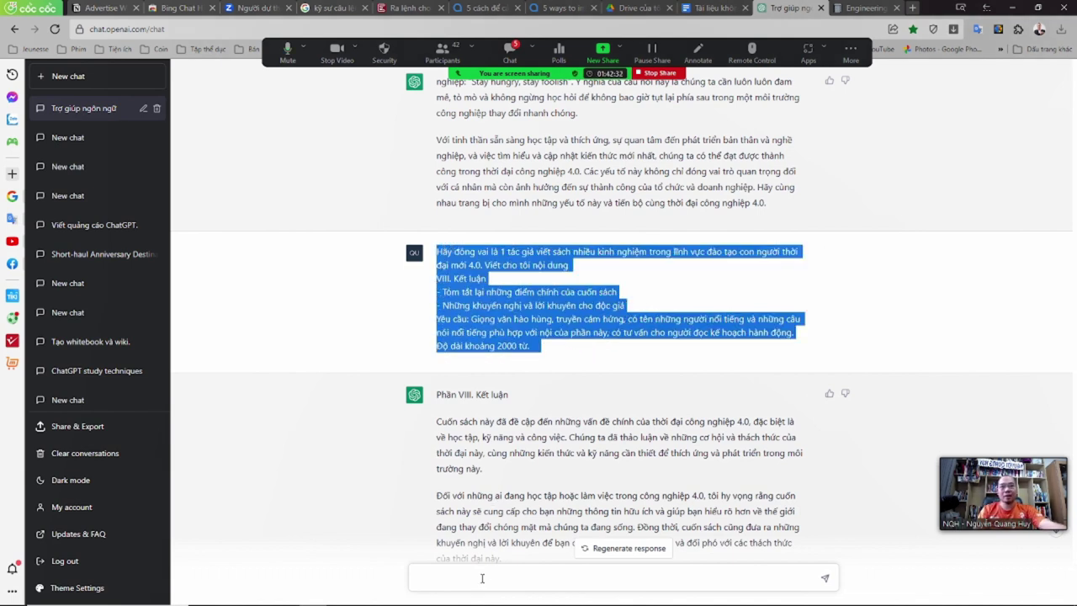
{"action": "left_click", "coordinate": [482, 578]}
{"action": "key", "text": "ctrl+v"}
{"action": "left_click_drag", "start_coordinate": [453, 551], "coordinate": [561, 564]}
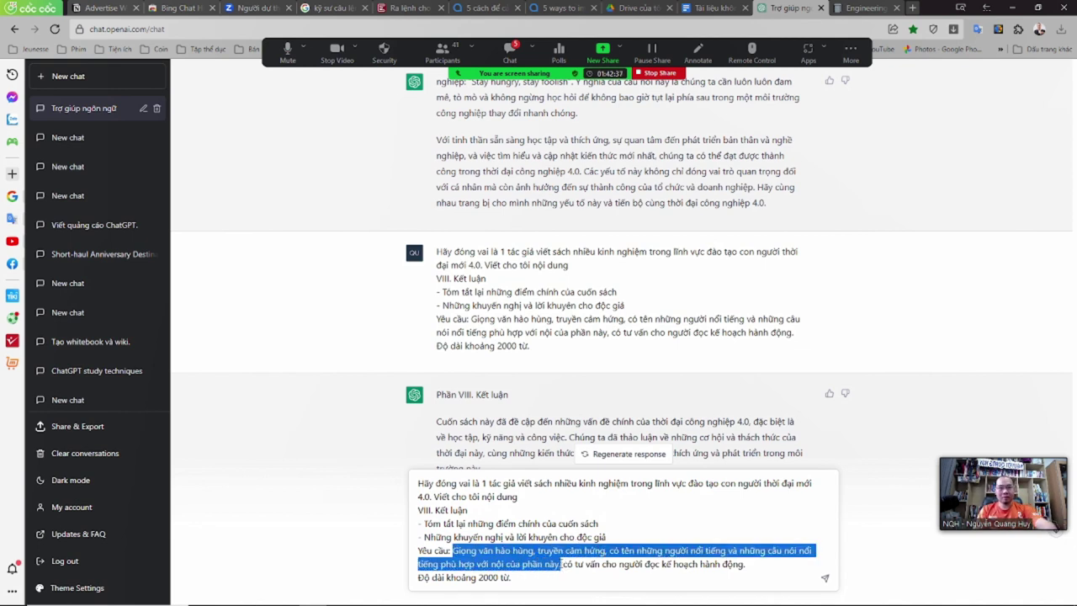
{"action": "key", "text": "BackSpace"}
{"action": "type", "text": "Giọng văn"}
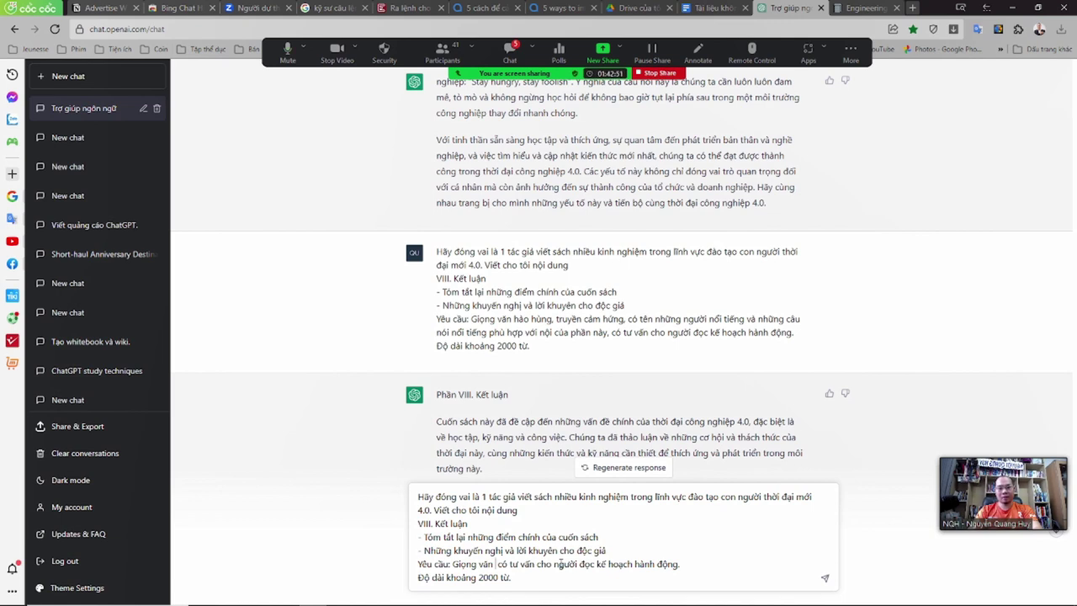
{"action": "type", "text": "th"}
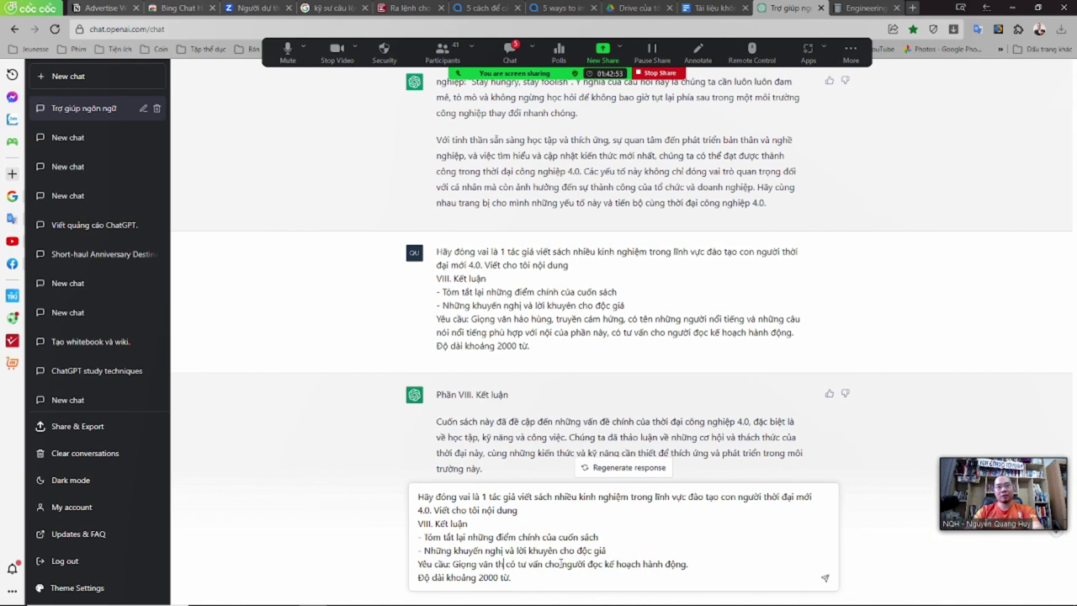
{"action": "type", "text": "ấu hiểu, "}
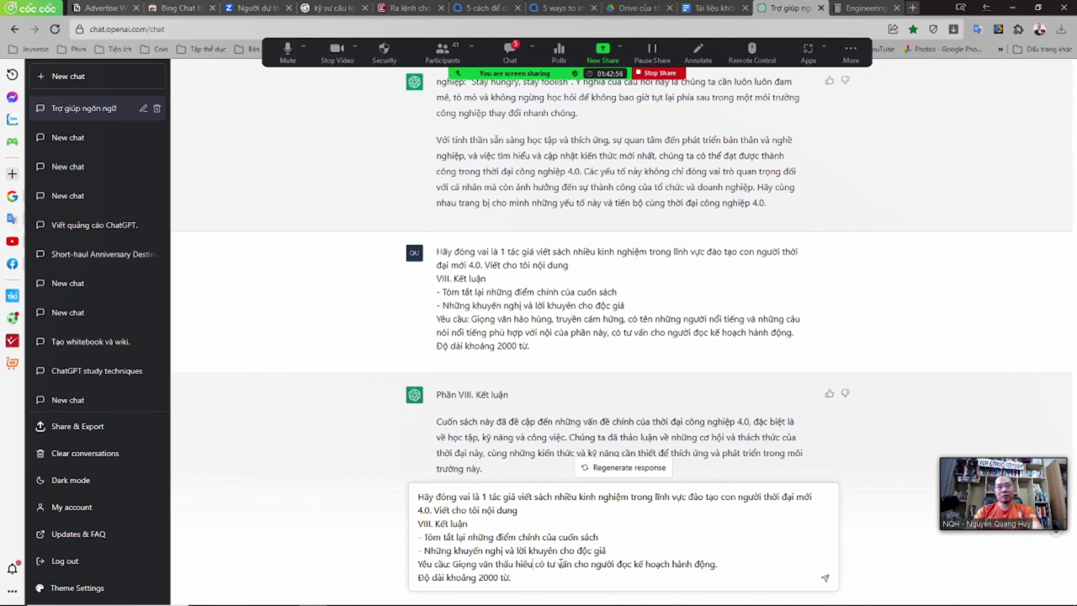
{"action": "type", "text": "ấ"}
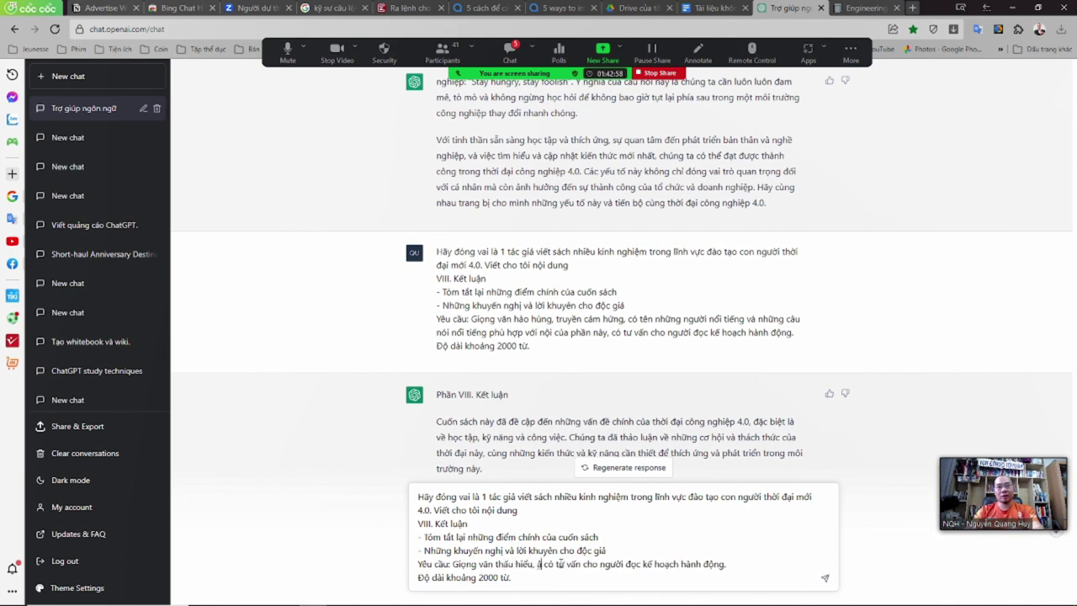
{"action": "type", "text": "n ý,"}
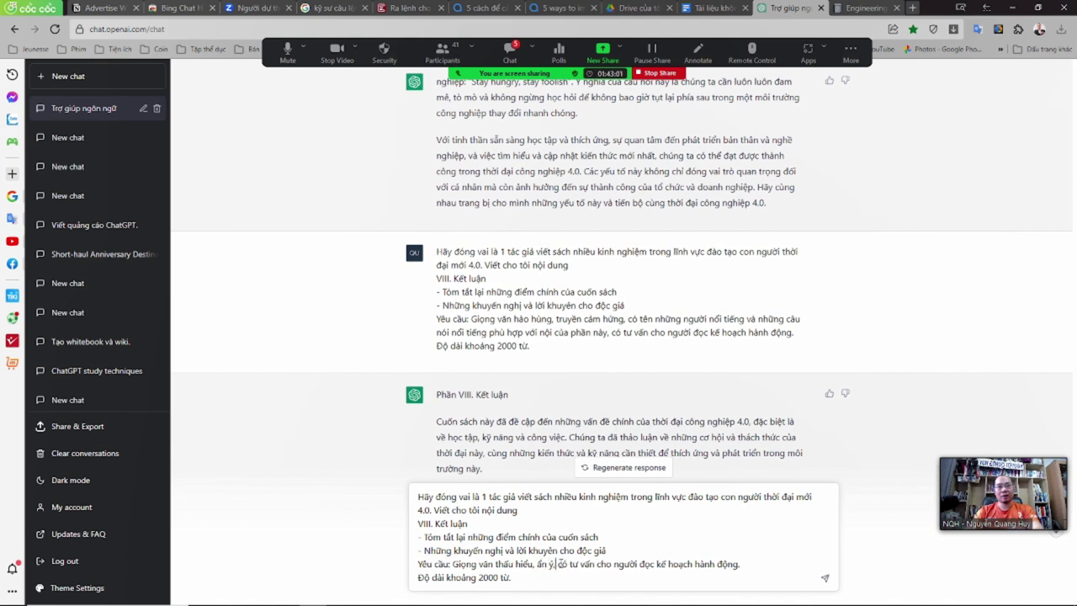
{"action": "key", "text": "BackSpace"}
{"action": "key", "text": "BackSpace"}
{"action": "key", "text": "BackSpace"}
{"action": "key", "text": "BackSpace"}
{"action": "key", "text": "BackSpace"}
{"action": "key", "text": "BackSpace"}
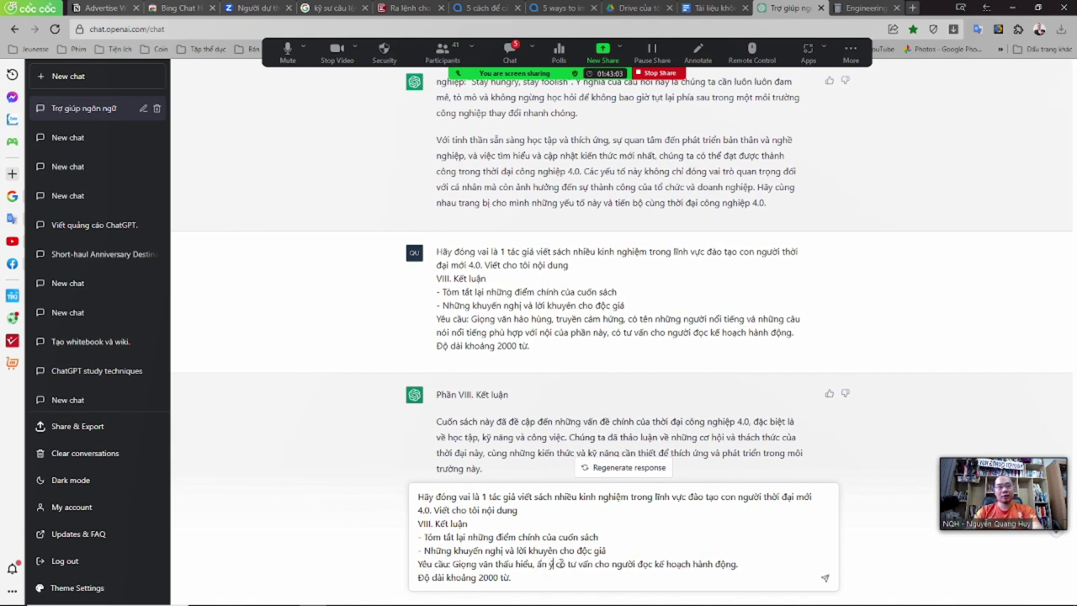
{"action": "type", "text": "có chiều sâu"}
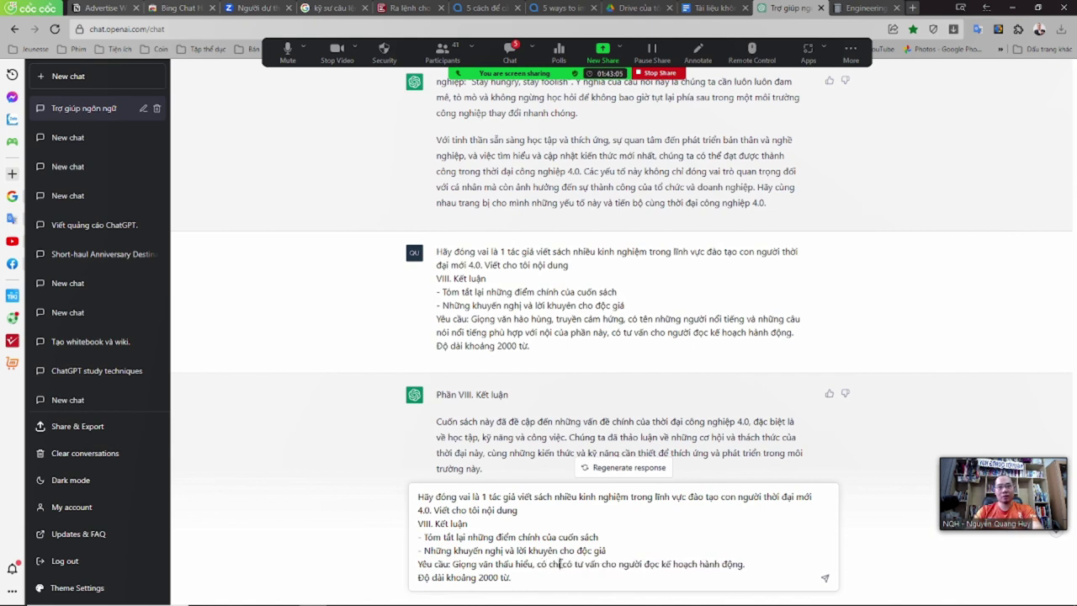
{"action": "type", "text": ", "}
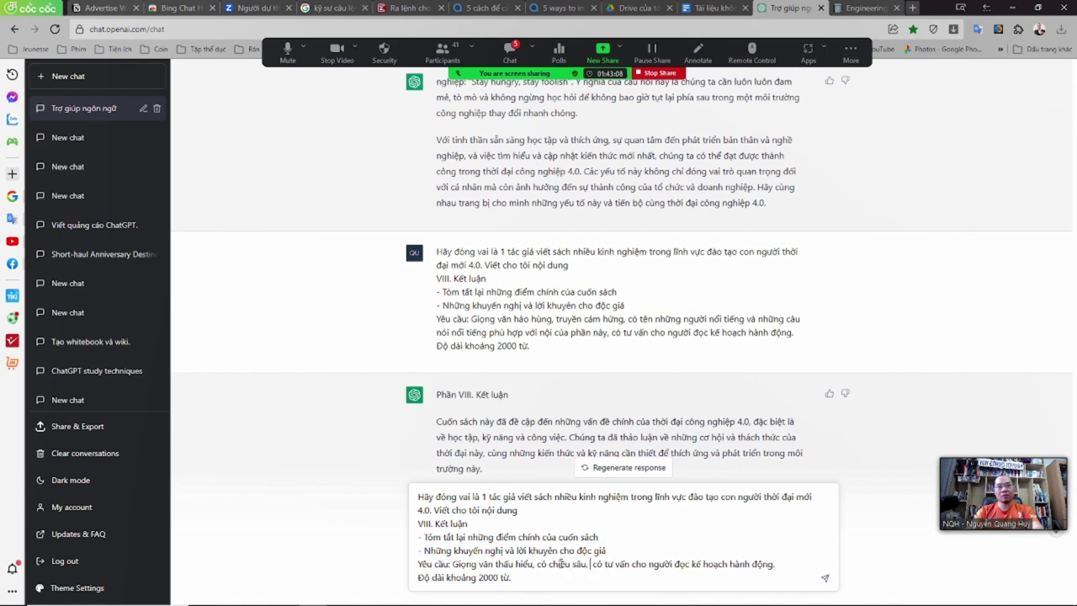
{"action": "type", "text": "giống ngươ"}
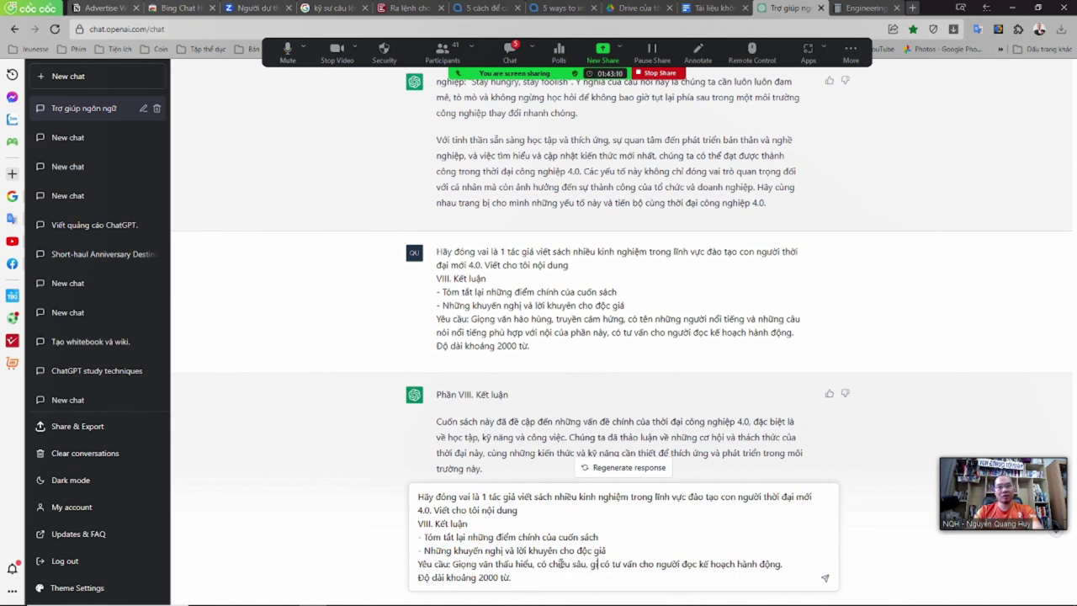
{"action": "type", "text": "i nói"}
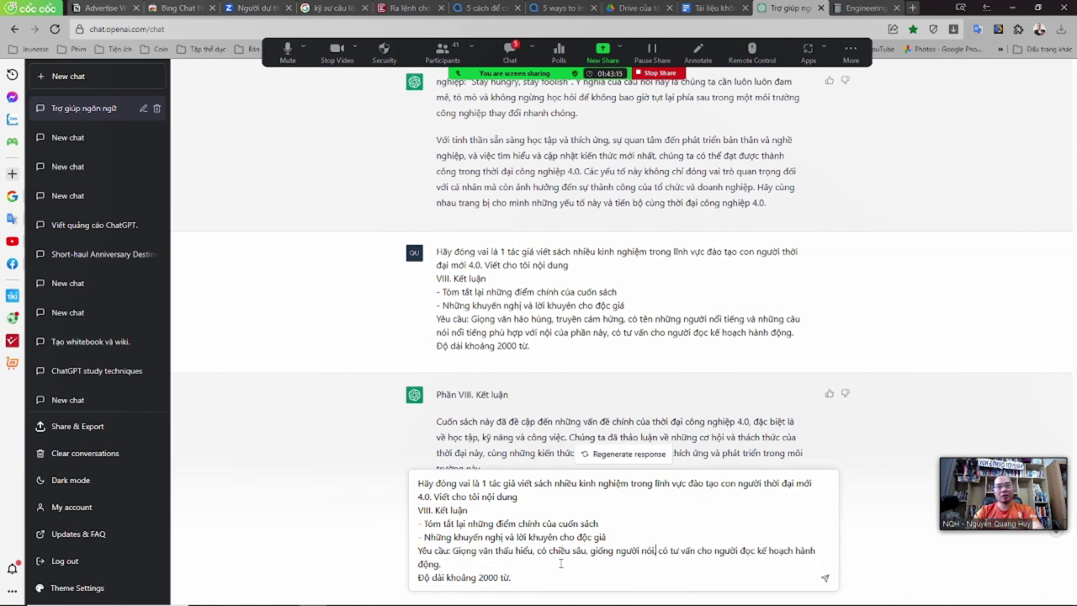
{"action": "type", "text": ","}
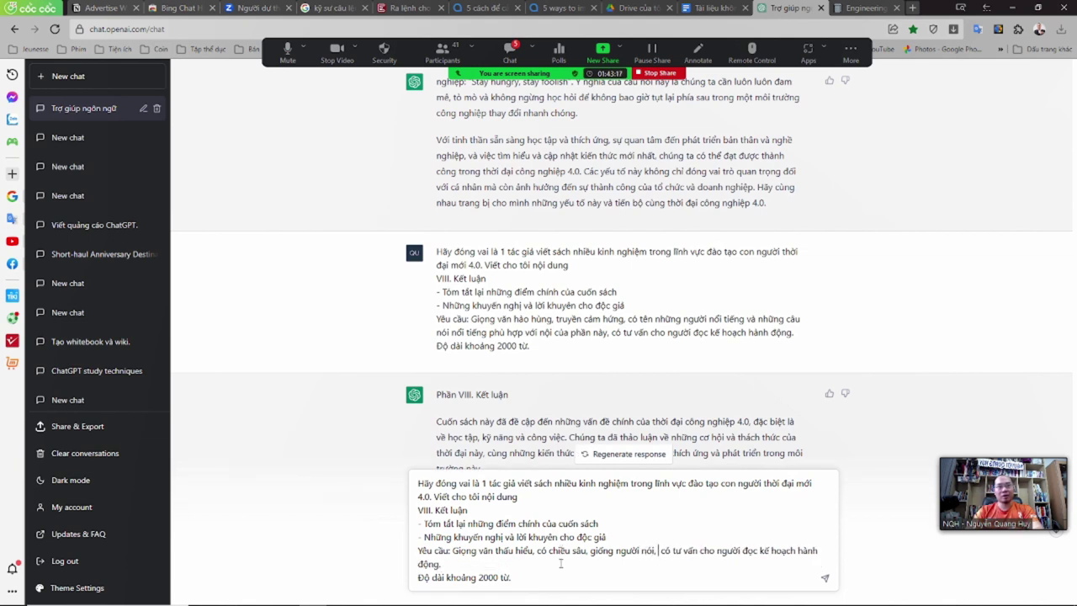
{"action": "type", "text": "chia sẻ "}
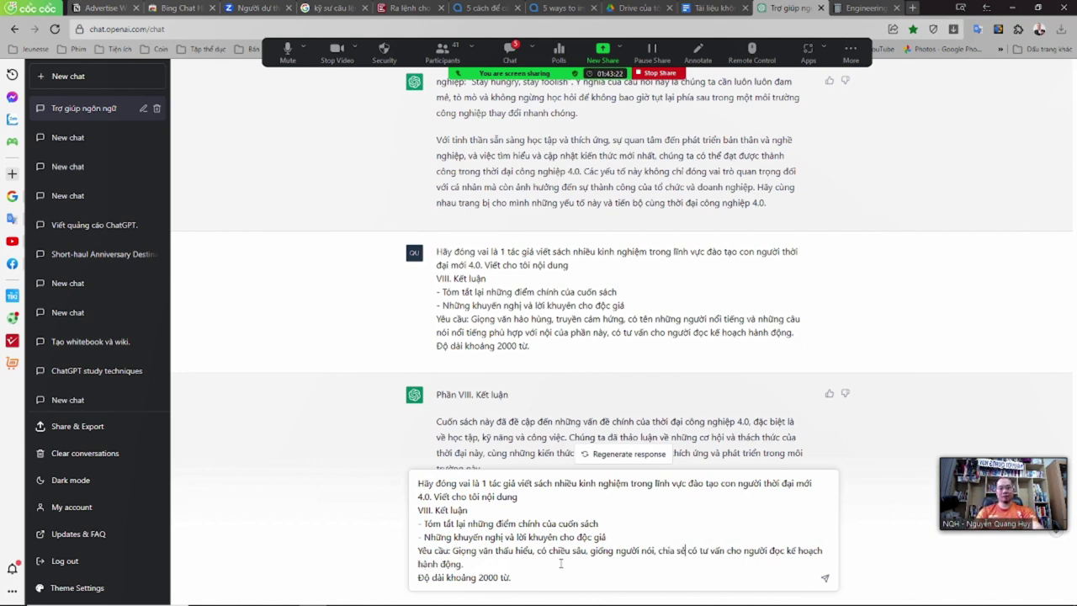
{"action": "type", "text": ","}
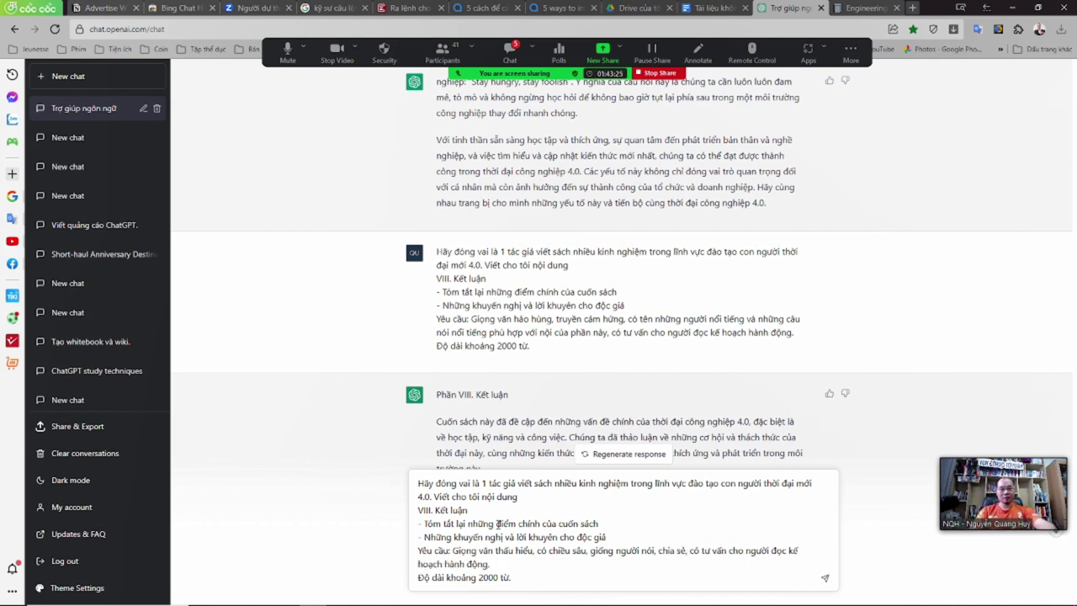
{"action": "key", "text": "Return"}
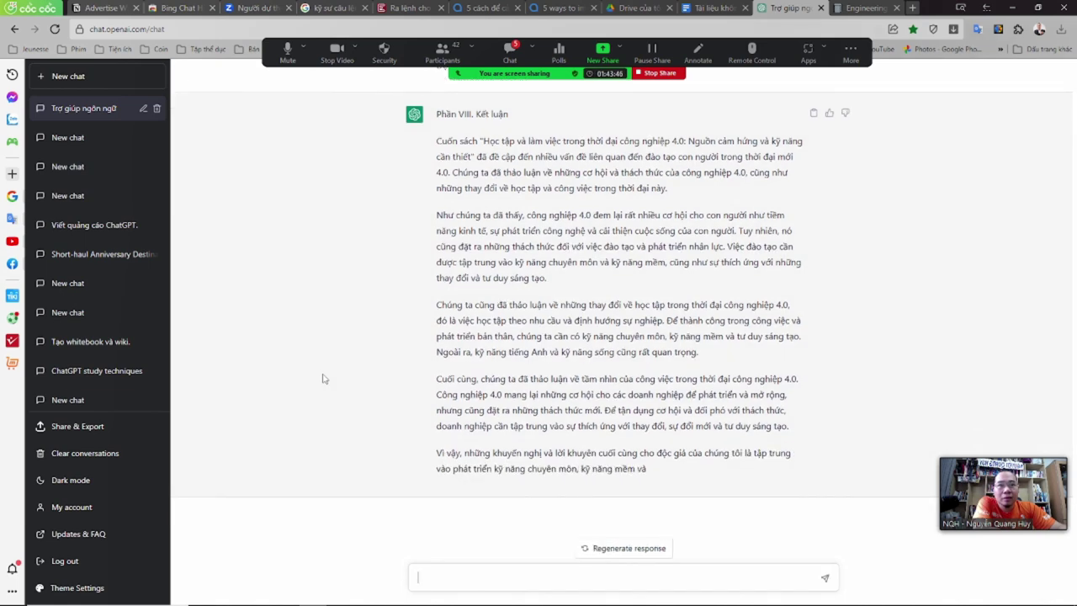
- Ask ChatGPT to continue its cut-off Phần VIII. Kết luận reply by sending 'tiep tục'
{"action": "type", "text": "t"}
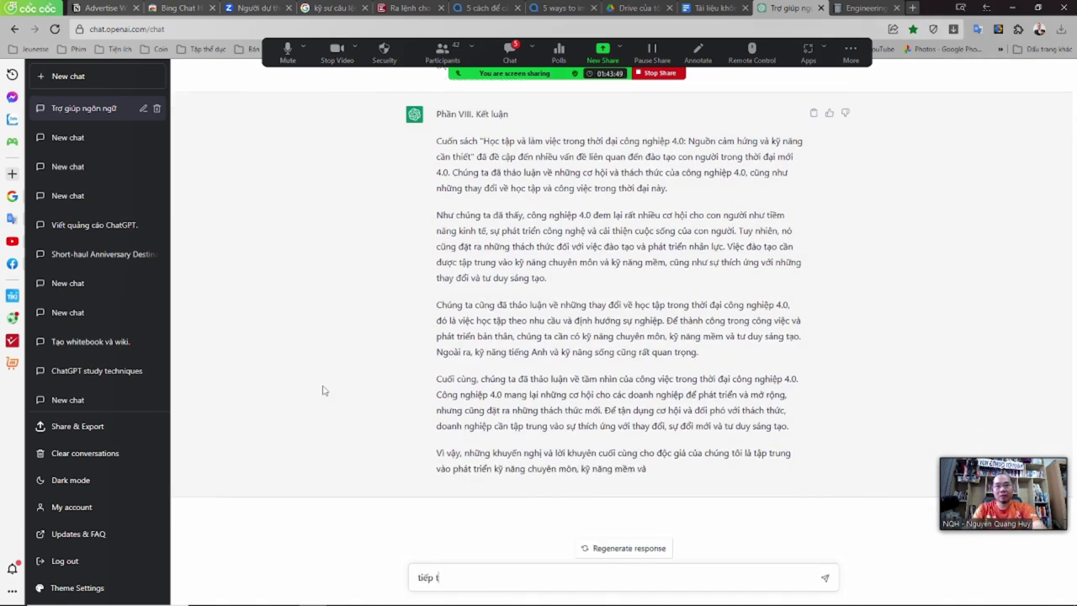
{"action": "type", "text": "iep tục"}
{"action": "key", "text": "Return"}
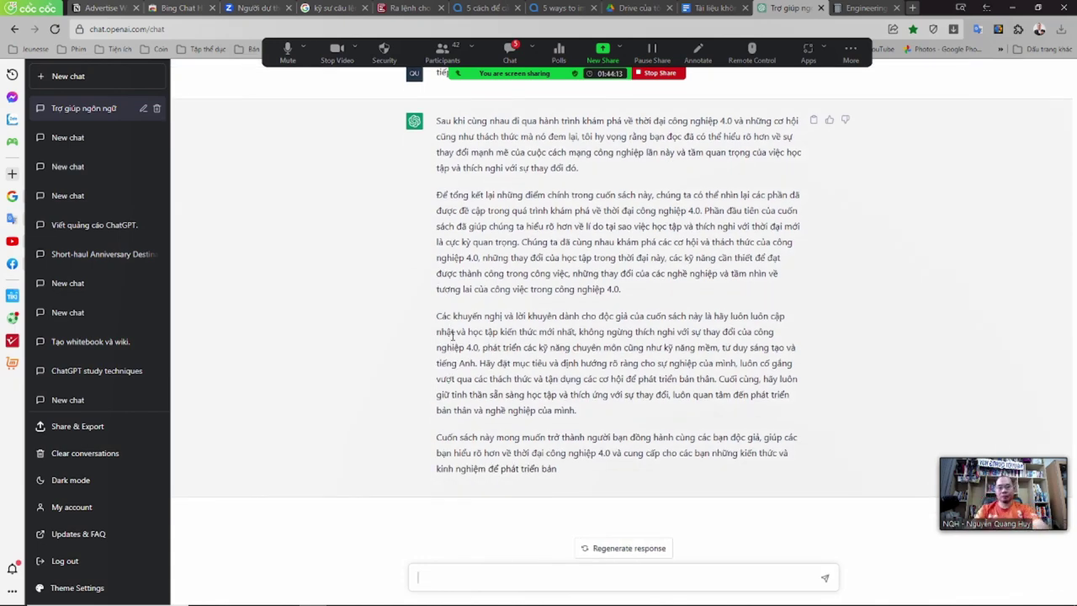
- Send 'tiếp tục' and then 'tiếp tục từ đoạn dang dở' to get the conclusion's remainder
{"action": "type", "text": "tiếp tục"}
{"action": "key", "text": "Return"}
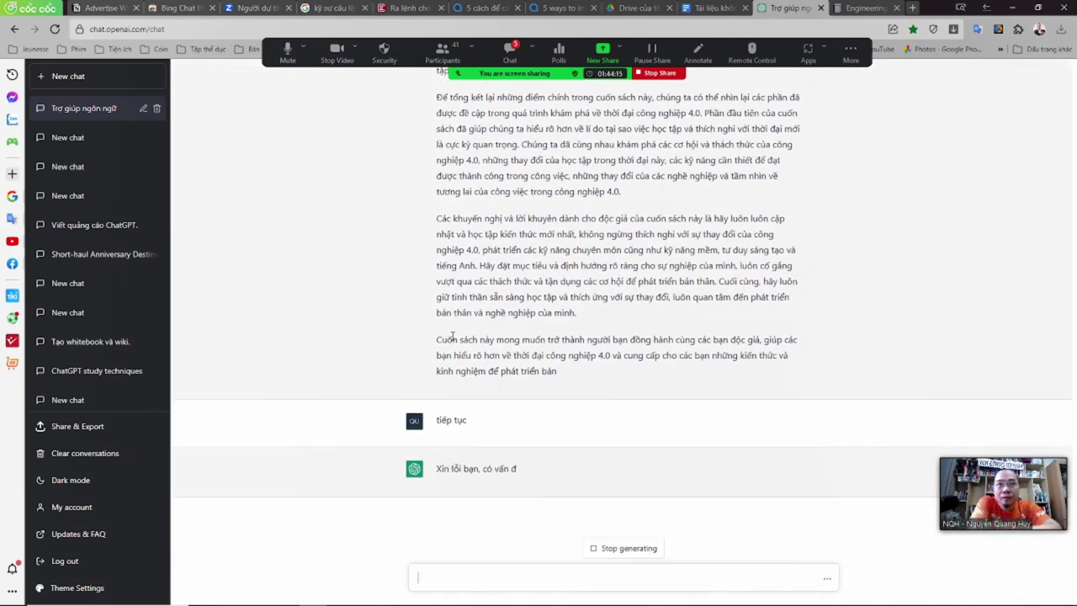
{"action": "type", "text": "tiếp tục từ đoạn"}
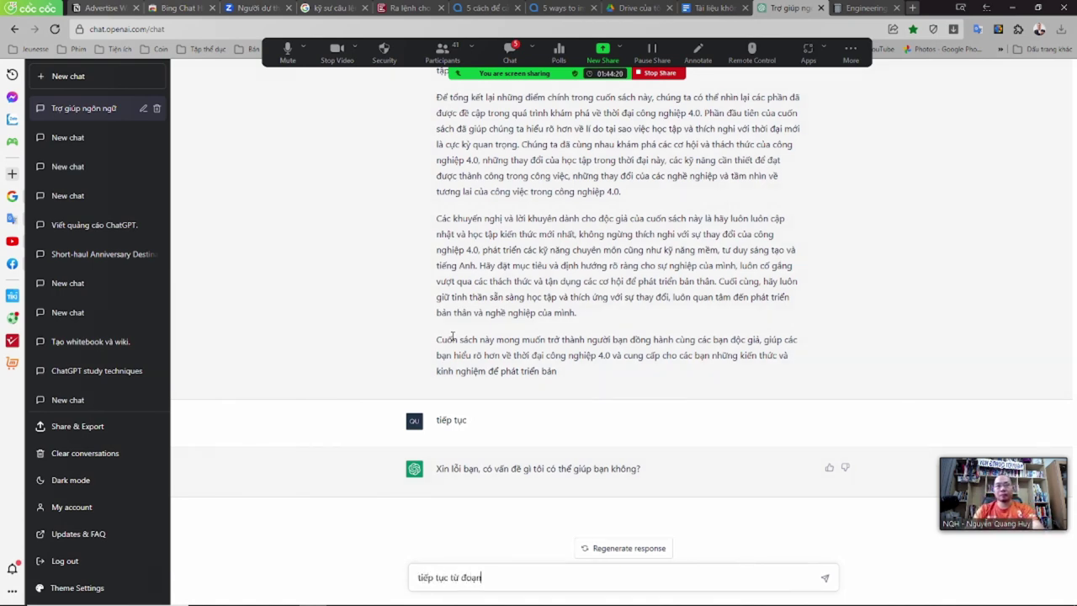
{"action": "type", "text": " dang dở"}
{"action": "key", "text": "Return"}
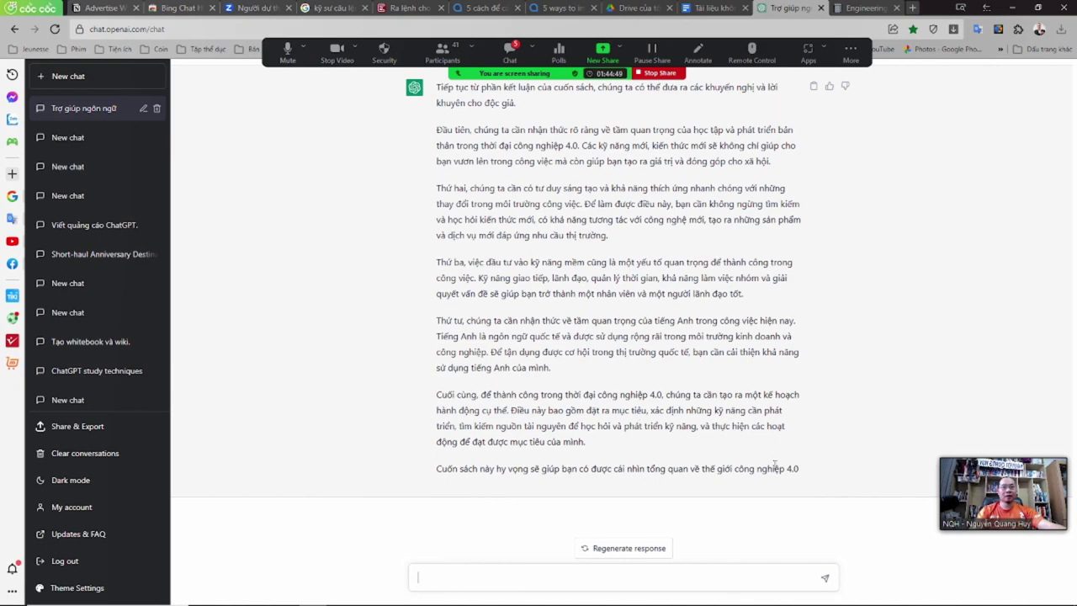
{"action": "scroll", "coordinate": [774, 466], "scroll_direction": "up", "scroll_amount": 15}
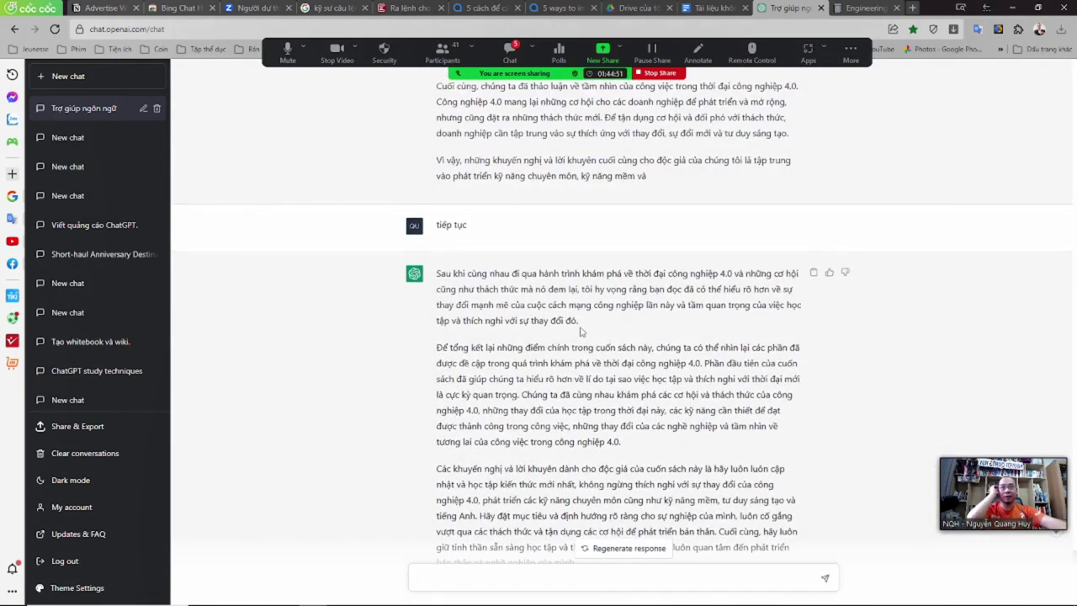
{"action": "scroll", "coordinate": [580, 332], "scroll_direction": "up", "scroll_amount": 10}
{"action": "scroll", "coordinate": [505, 335], "scroll_direction": "down", "scroll_amount": 8}
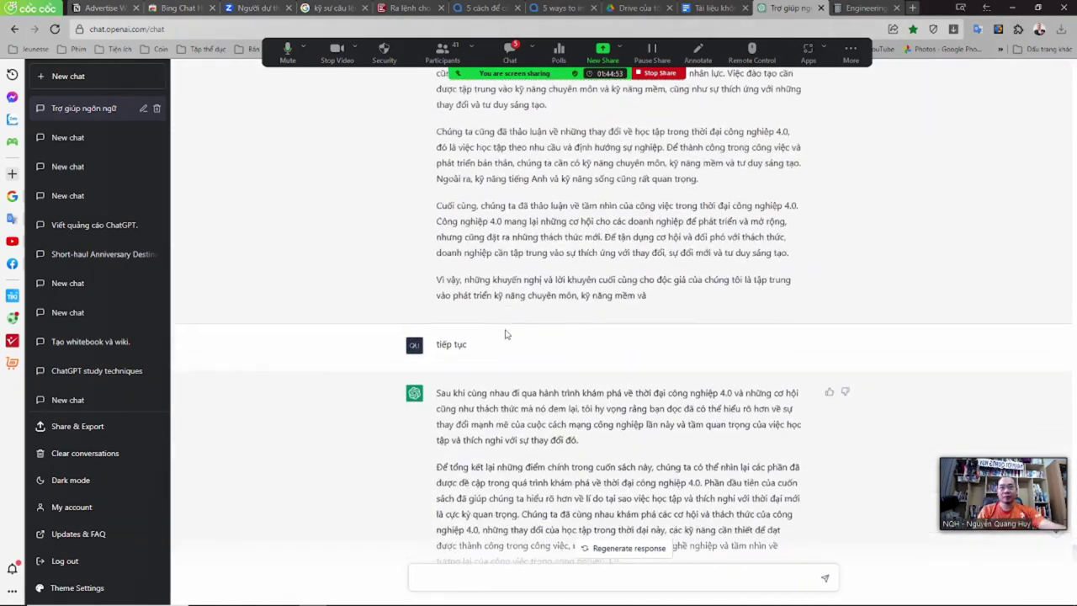
{"action": "scroll", "coordinate": [505, 335], "scroll_direction": "up", "scroll_amount": 2}
- Paste ChatGPT's Phần VIII conclusion into Notion, replacing the old VIII. Kết luận heading and bullets
{"action": "left_click_drag", "start_coordinate": [437, 107], "coordinate": [794, 423]}
{"action": "key", "text": "ctrl+c"}
{"action": "left_click", "coordinate": [866, 8]}
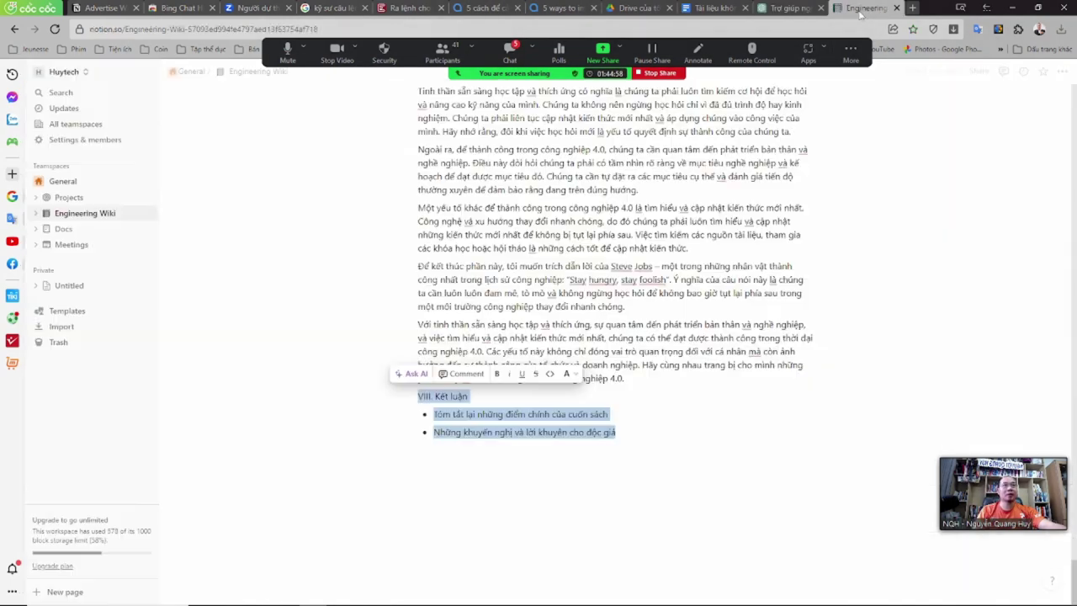
{"action": "left_click", "coordinate": [622, 431]}
{"action": "key", "text": "Return"}
{"action": "key", "text": "ctrl+v"}
{"action": "left_click_drag", "start_coordinate": [622, 432], "coordinate": [412, 396]}
{"action": "key", "text": "BackSpace"}
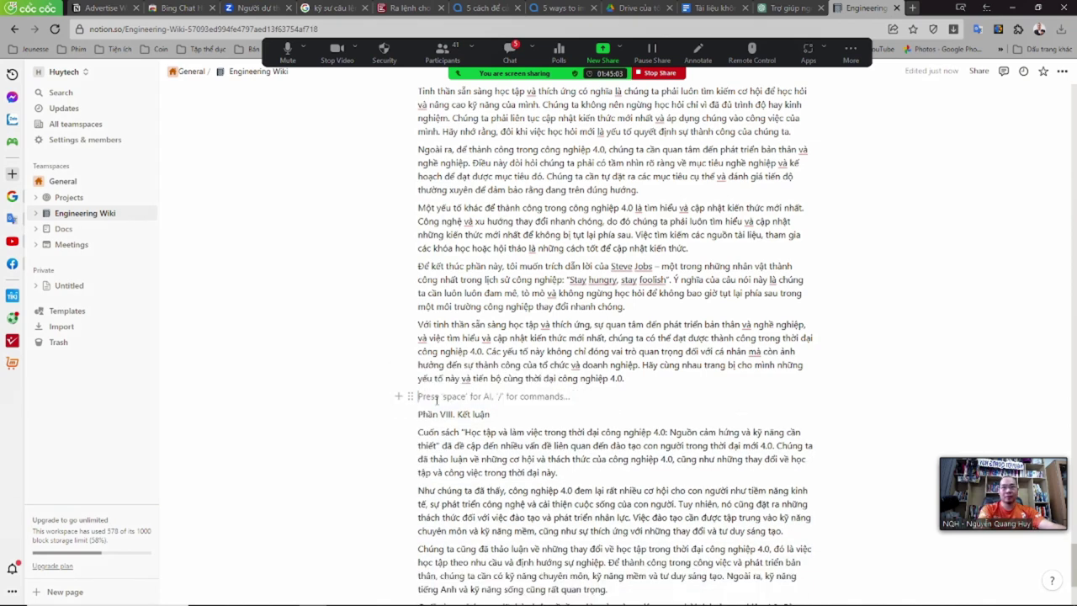
- Copy the 'Sau khi' and advice paragraphs from ChatGPT and paste them after Notion's last paragraph
{"action": "left_click", "coordinate": [782, 8]}
{"action": "scroll", "coordinate": [523, 402], "scroll_direction": "down", "scroll_amount": 2}
{"action": "scroll", "coordinate": [523, 402], "scroll_direction": "down", "scroll_amount": 1}
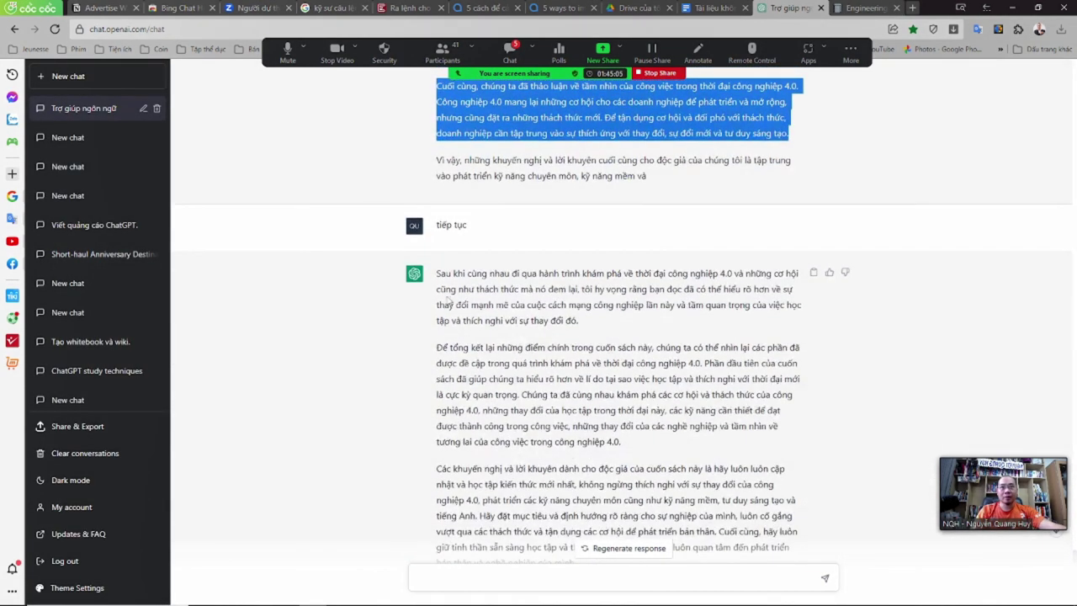
{"action": "left_click_drag", "start_coordinate": [438, 273], "coordinate": [580, 321]}
{"action": "left_click", "coordinate": [526, 346]}
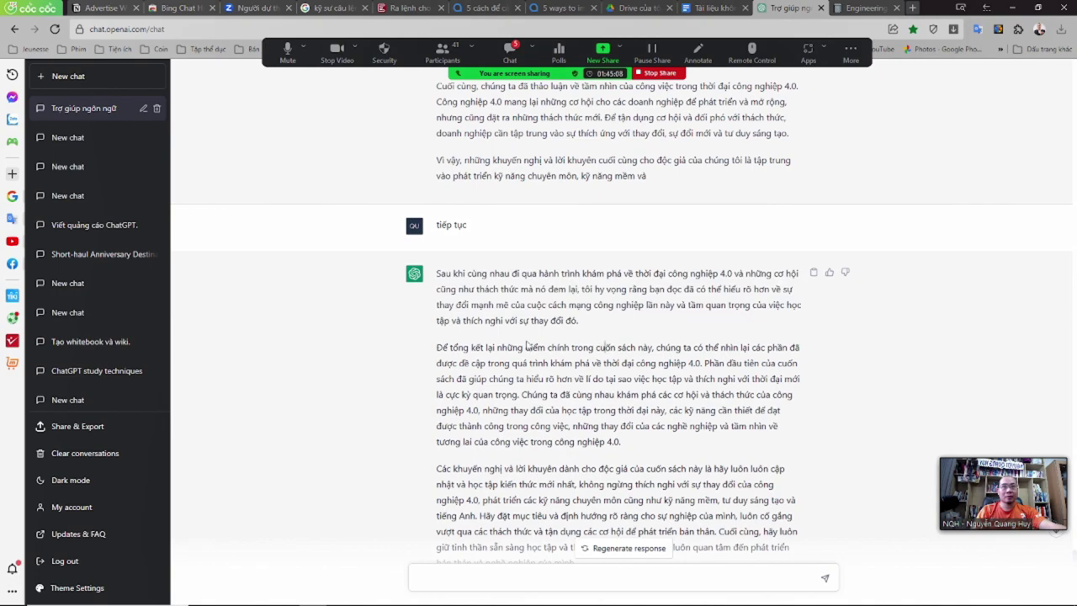
{"action": "left_click_drag", "start_coordinate": [437, 347], "coordinate": [547, 413]}
{"action": "scroll", "coordinate": [586, 336], "scroll_direction": "down", "scroll_amount": 2}
{"action": "scroll", "coordinate": [586, 308], "scroll_direction": "up", "scroll_amount": 5}
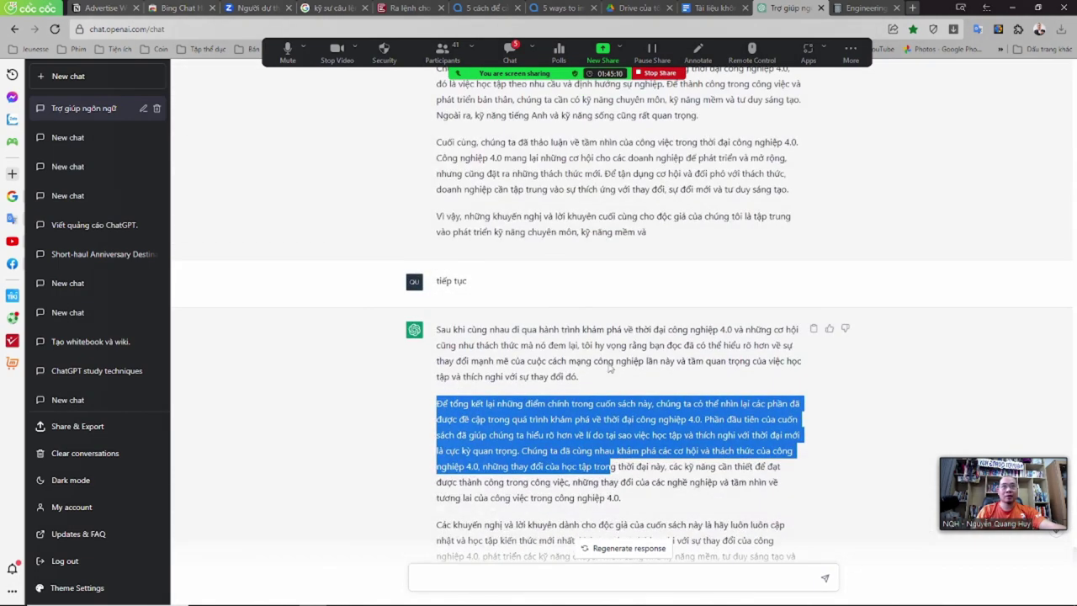
{"action": "scroll", "coordinate": [579, 305], "scroll_direction": "up", "scroll_amount": 1}
{"action": "scroll", "coordinate": [589, 379], "scroll_direction": "down", "scroll_amount": 3}
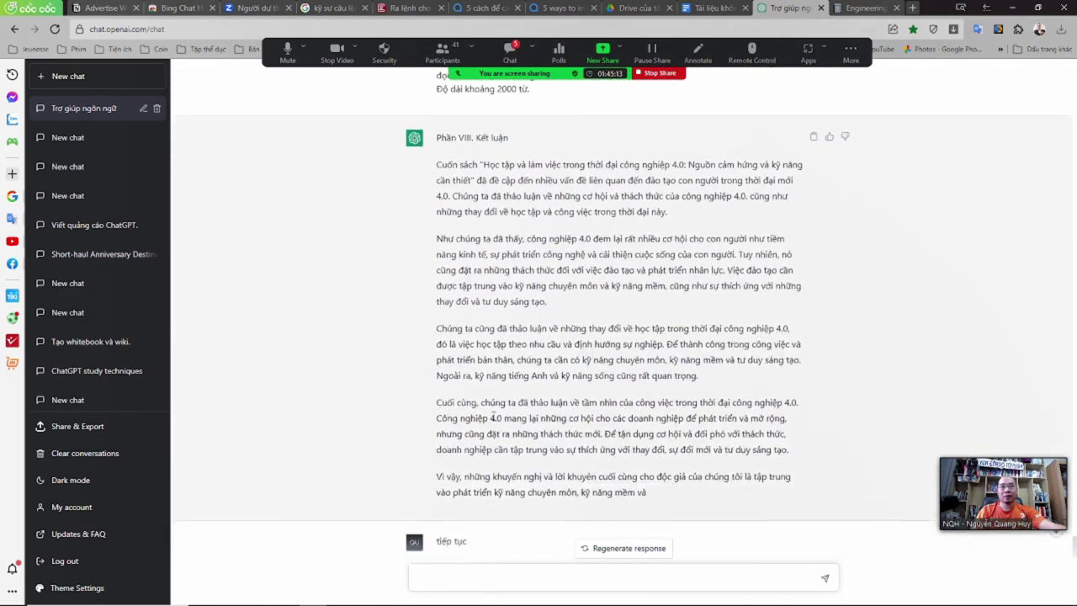
{"action": "scroll", "coordinate": [521, 395], "scroll_direction": "down", "scroll_amount": 3}
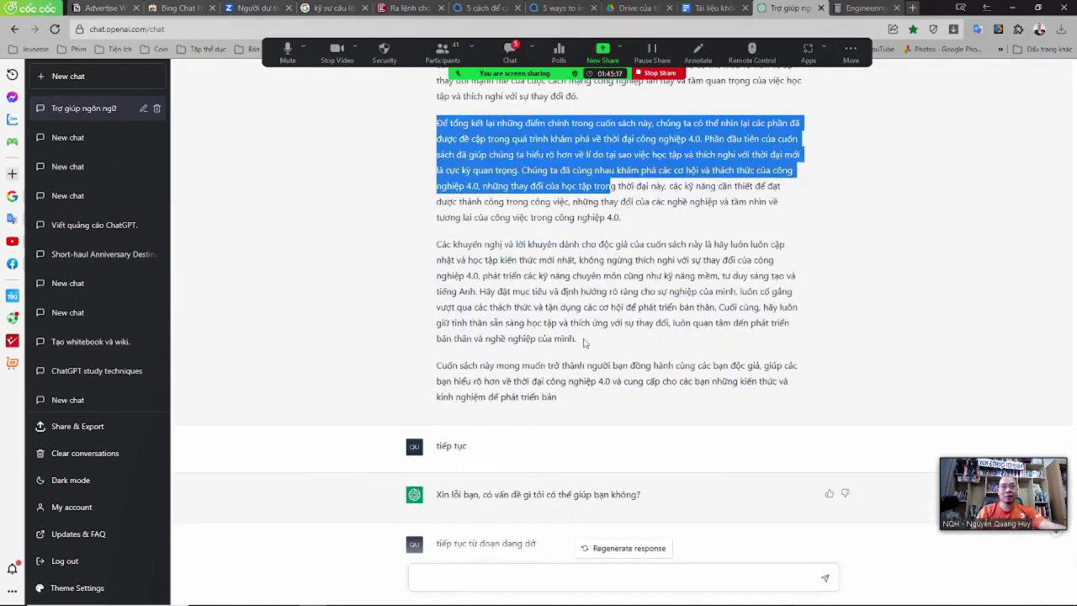
{"action": "left_click", "coordinate": [587, 343], "text": "shift"}
{"action": "left_click", "coordinate": [854, 10]}
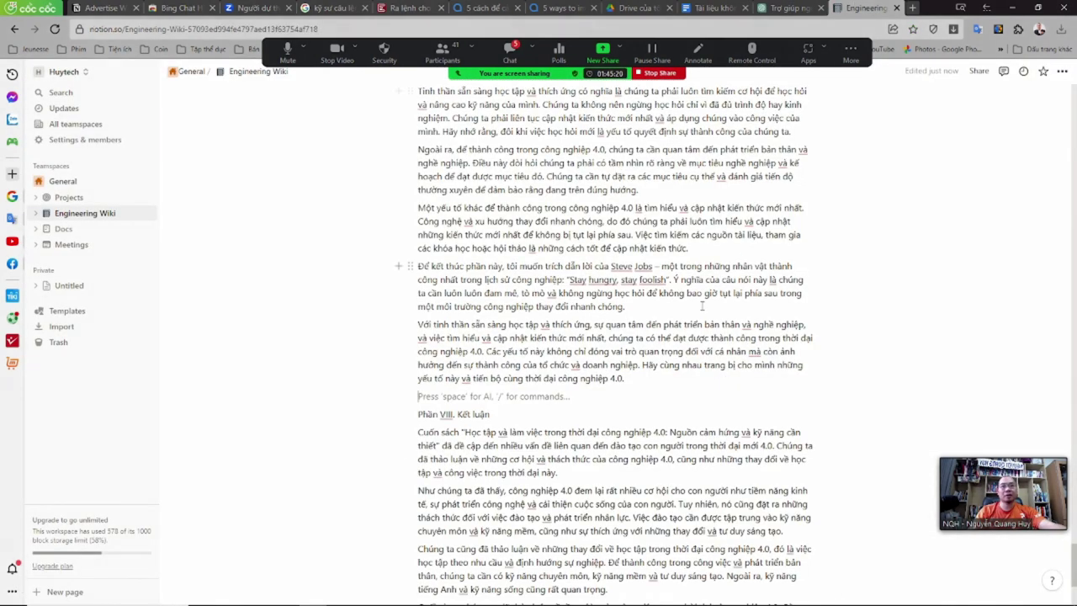
{"action": "left_click", "coordinate": [710, 436]}
{"action": "key", "text": "Return"}
{"action": "key", "text": "ctrl+v"}
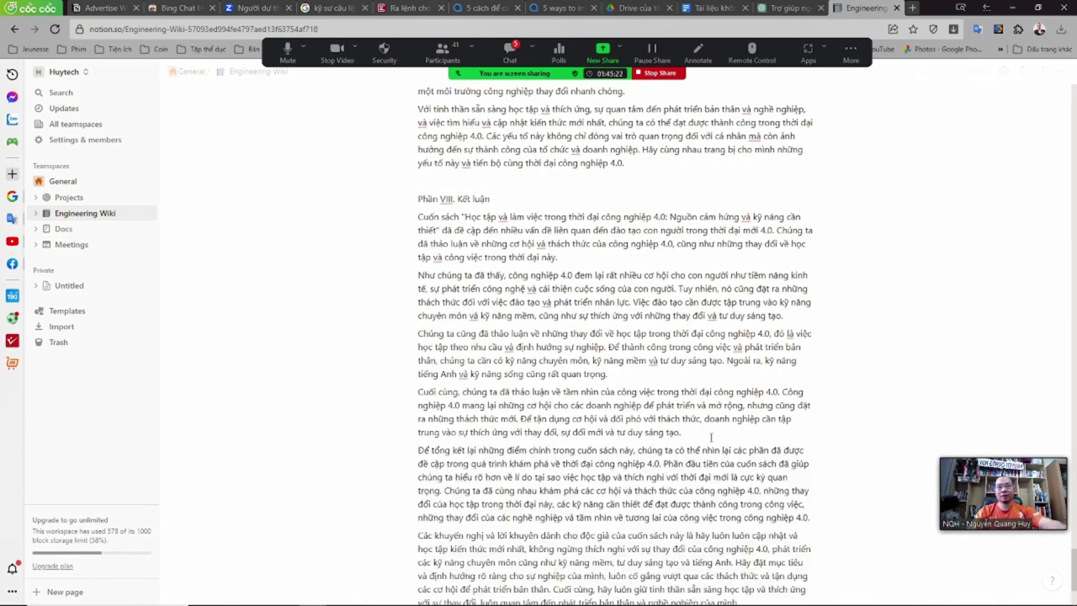
- Paste ChatGPT's continuation reply, from 'Đầu tiên' to its end, into Notion's final block
{"action": "key", "text": "ctrl+shift+Tab"}
{"action": "scroll", "coordinate": [440, 309], "scroll_direction": "down", "scroll_amount": 5}
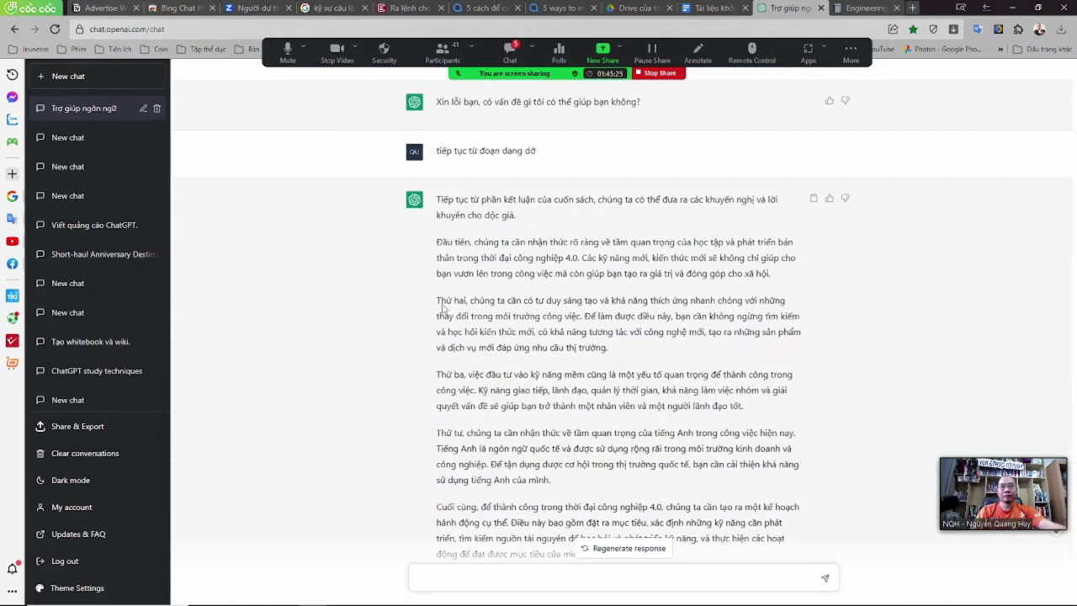
{"action": "left_click_drag", "start_coordinate": [436, 241], "coordinate": [817, 476]}
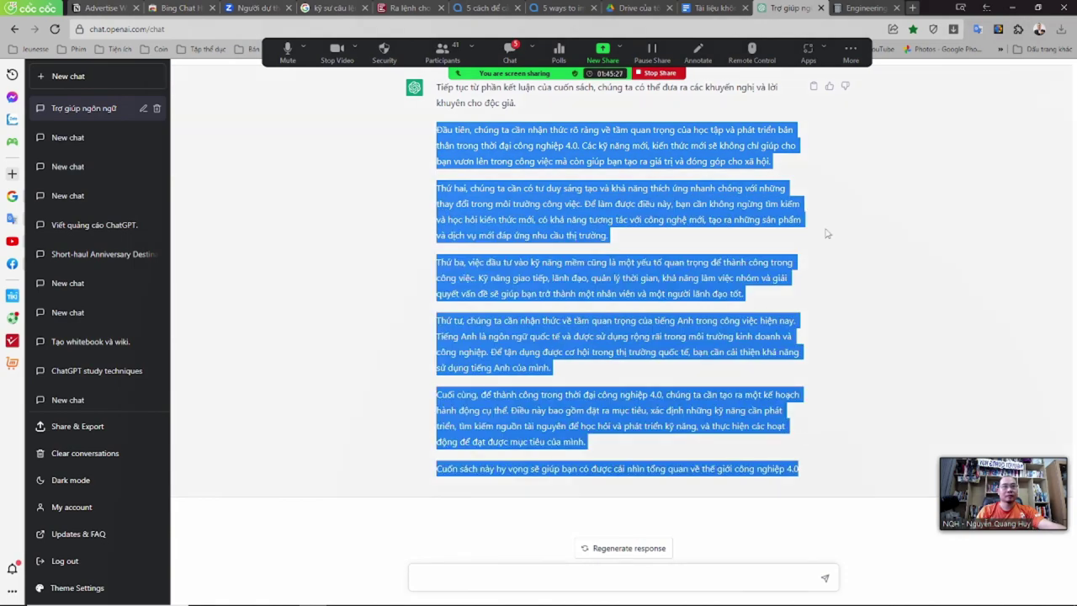
{"action": "left_click", "coordinate": [855, 8]}
{"action": "scroll", "coordinate": [662, 484], "scroll_direction": "down", "scroll_amount": 3}
{"action": "left_click", "coordinate": [628, 488]}
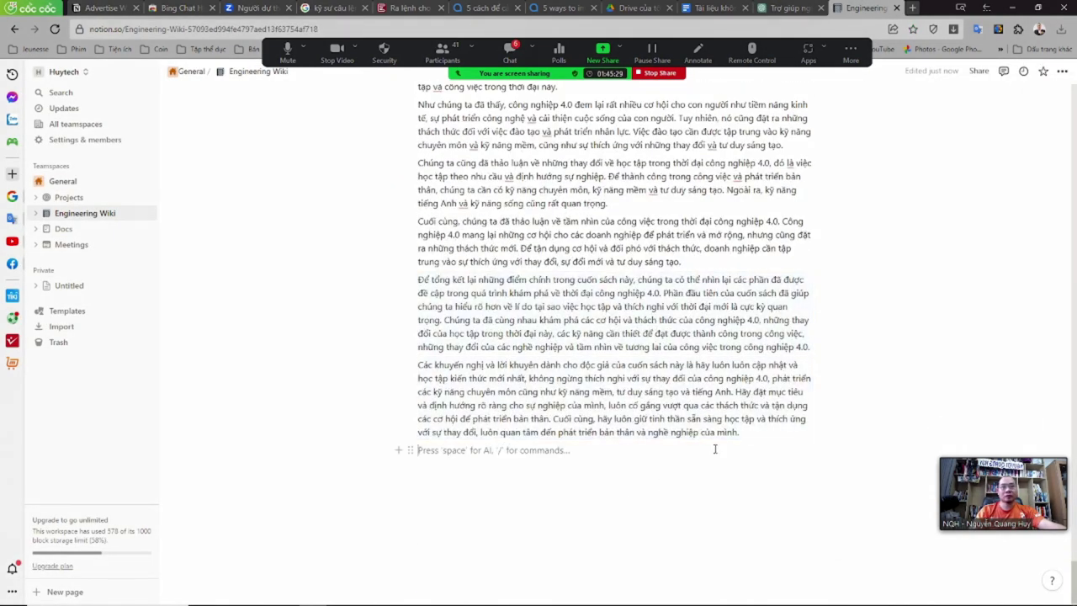
{"action": "key", "text": "ctrl+v"}
{"action": "scroll", "coordinate": [617, 488], "scroll_direction": "down", "scroll_amount": 4}
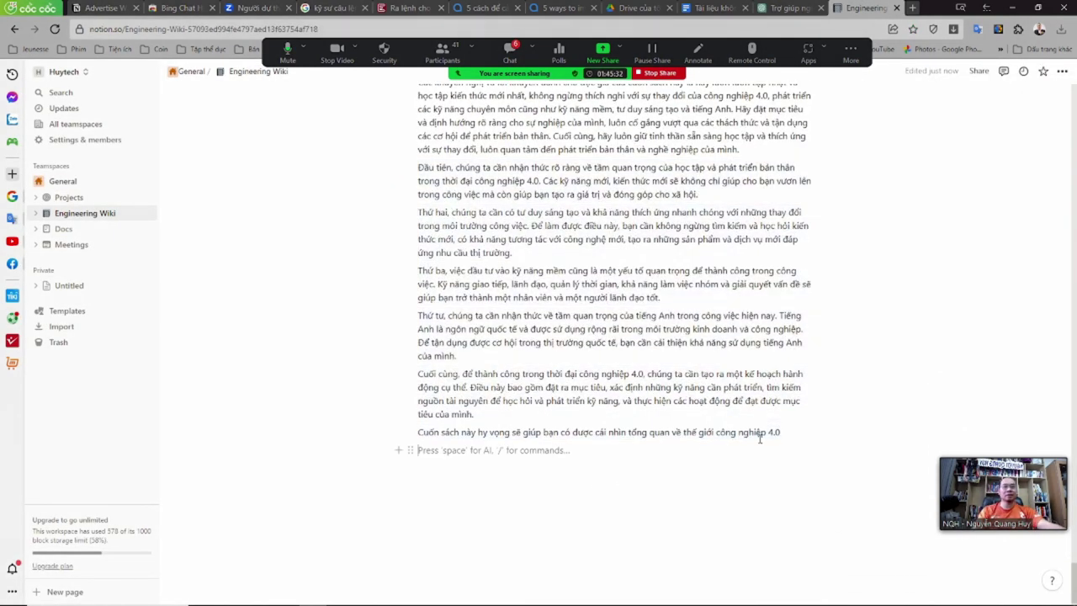
{"action": "scroll", "coordinate": [901, 372], "scroll_direction": "up", "scroll_amount": 10}
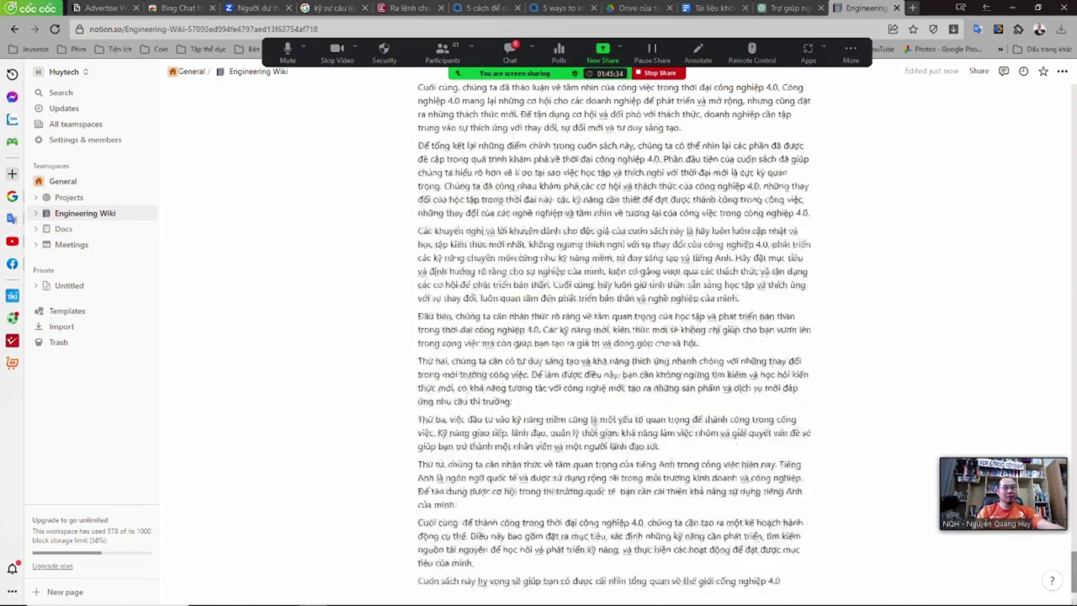
- Scroll through the Notion wiki page and select all of its blocks
{"action": "scroll", "coordinate": [888, 194], "scroll_direction": "up", "scroll_amount": 15}
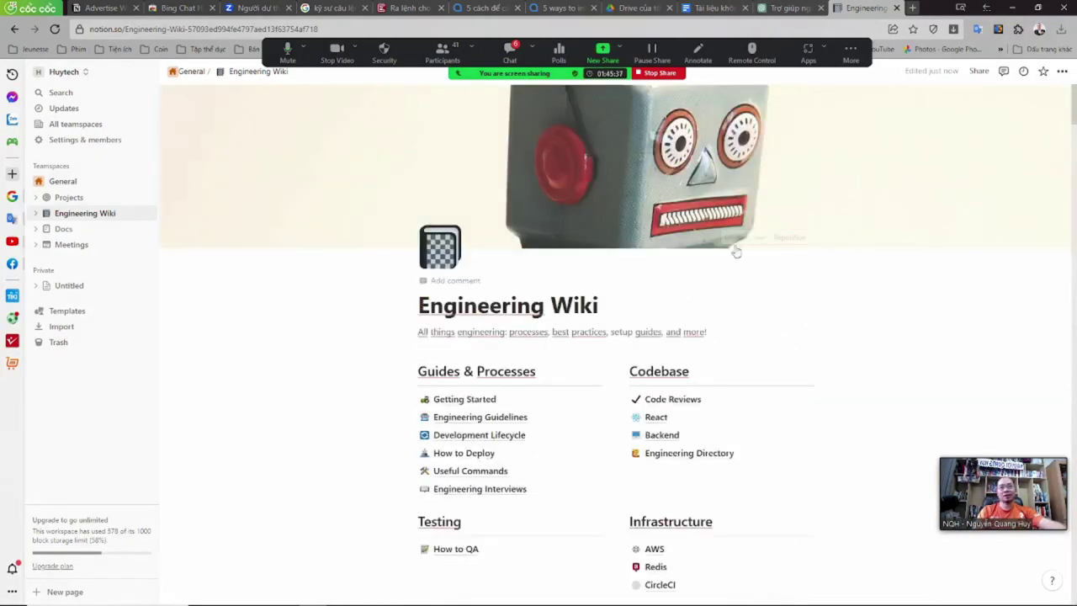
{"action": "left_click_drag", "start_coordinate": [1074, 104], "coordinate": [1074, 133]}
{"action": "scroll", "coordinate": [1073, 133], "scroll_direction": "up", "scroll_amount": 3}
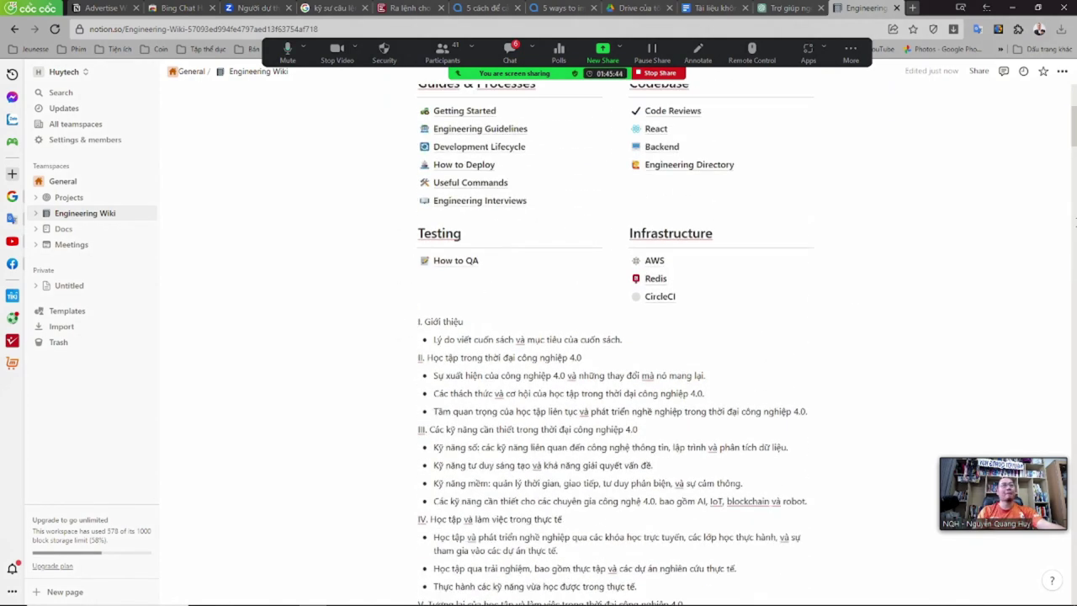
{"action": "scroll", "coordinate": [419, 321], "scroll_direction": "down", "scroll_amount": 15}
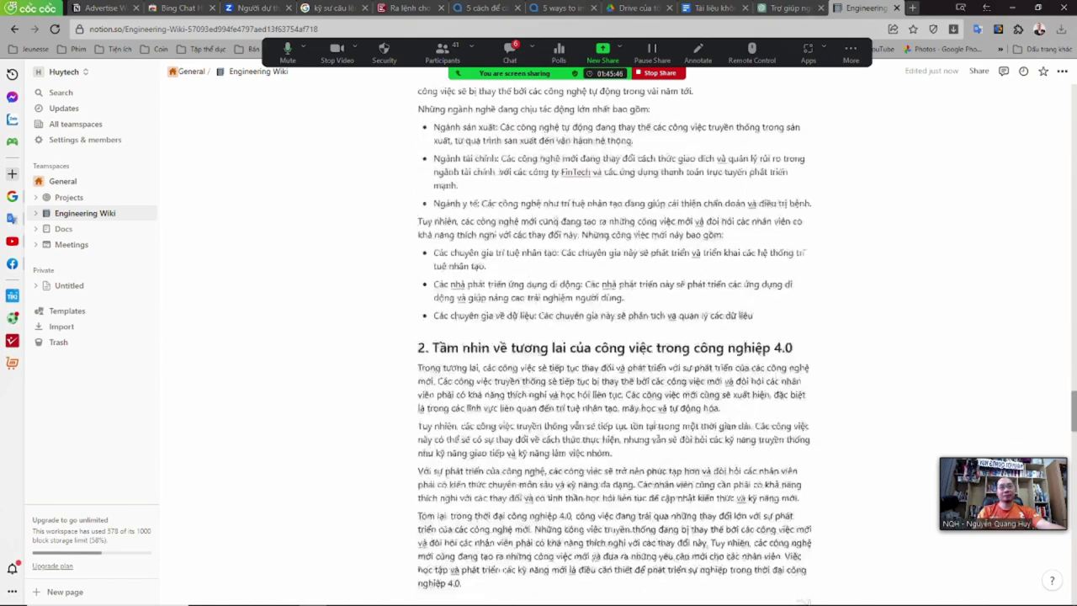
{"action": "scroll", "coordinate": [614, 345], "scroll_direction": "up", "scroll_amount": 1}
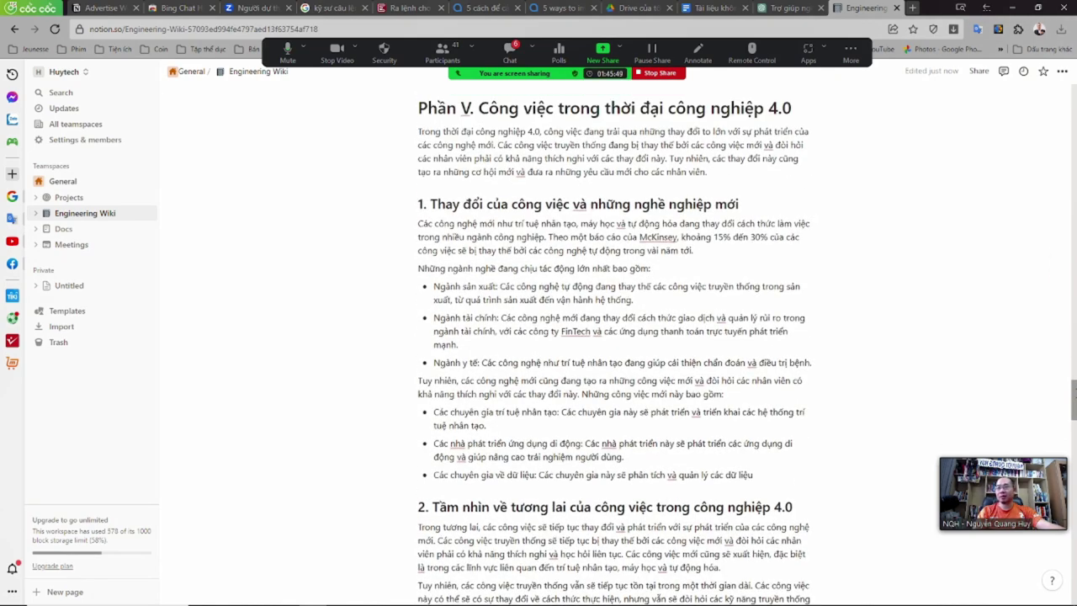
{"action": "scroll", "coordinate": [614, 345], "scroll_direction": "up", "scroll_amount": 1}
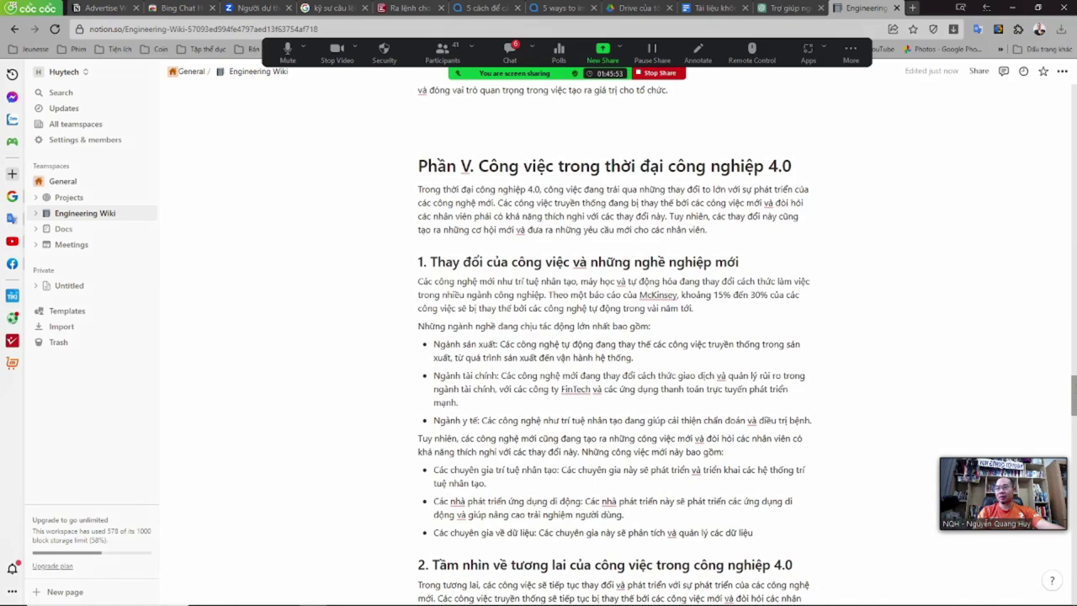
{"action": "scroll", "coordinate": [614, 345], "scroll_direction": "up", "scroll_amount": 4}
{"action": "scroll", "coordinate": [614, 345], "scroll_direction": "down", "scroll_amount": 20}
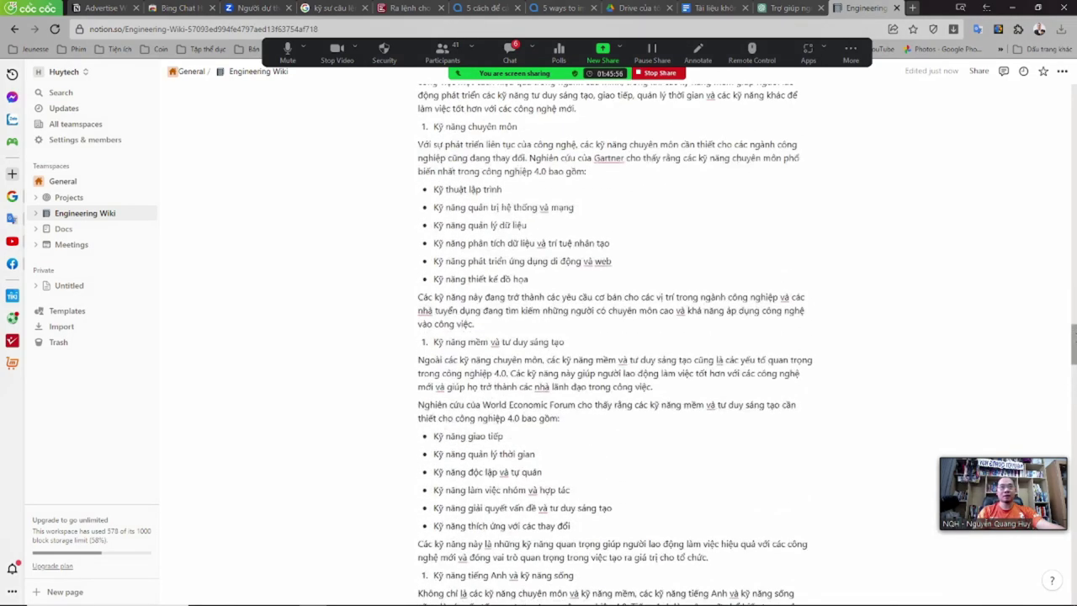
{"action": "key", "text": "ctrl+a"}
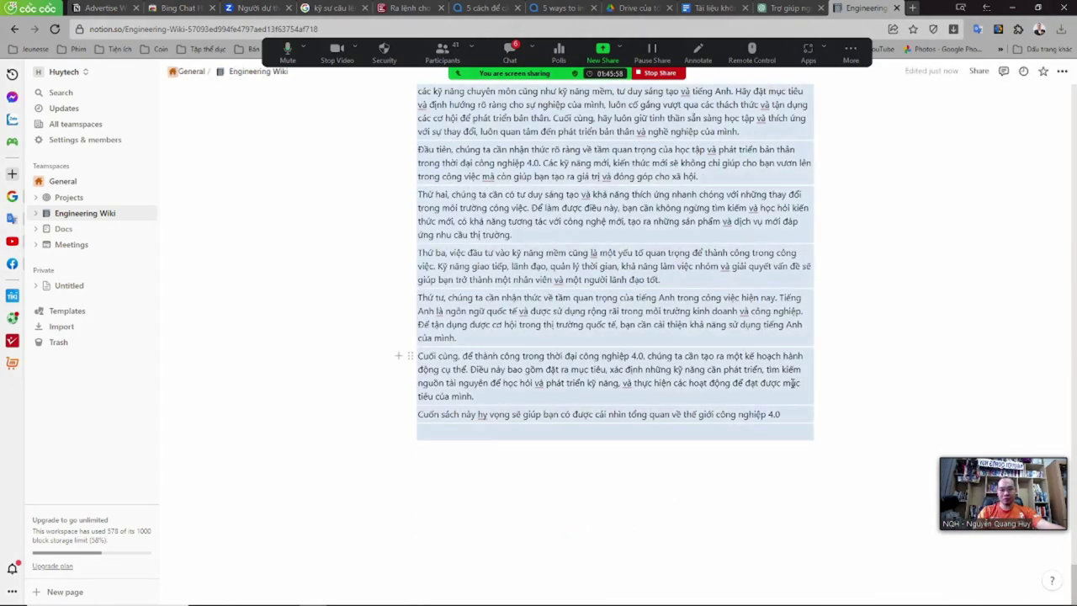
- Minimise and restore the browser, then return to the Google Docs book
{"action": "left_click", "coordinate": [312, 594]}
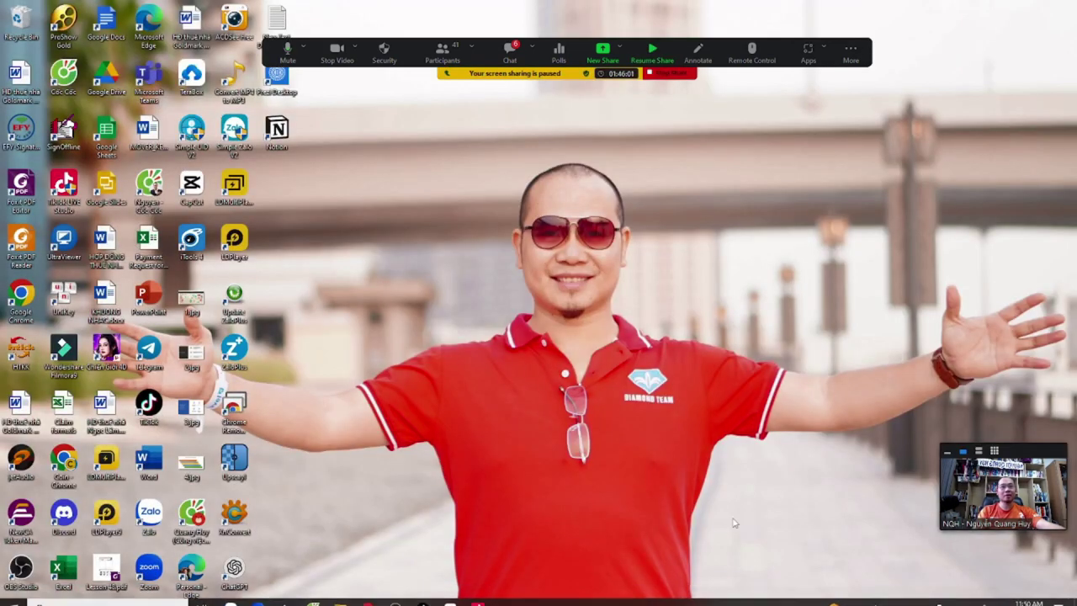
{"action": "left_click", "coordinate": [312, 594]}
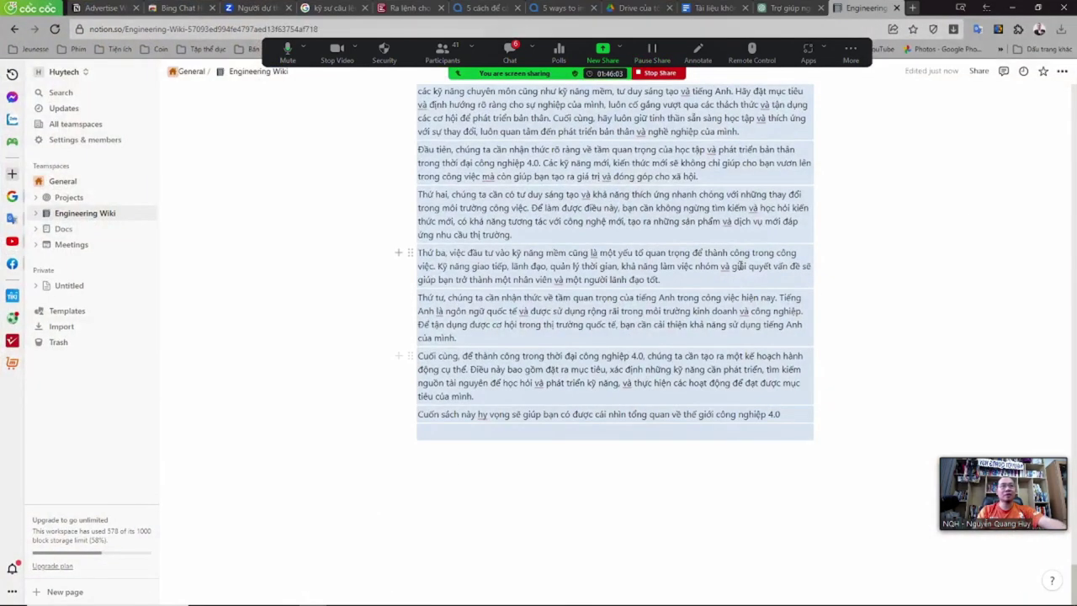
{"action": "key", "text": "ctrl+shift+Tab"}
{"action": "key", "text": "ctrl+shift+Tab"}
- Replace the entire Google Docs document with the pasted Notion text and return to its start
{"action": "key", "text": "ctrl+a"}
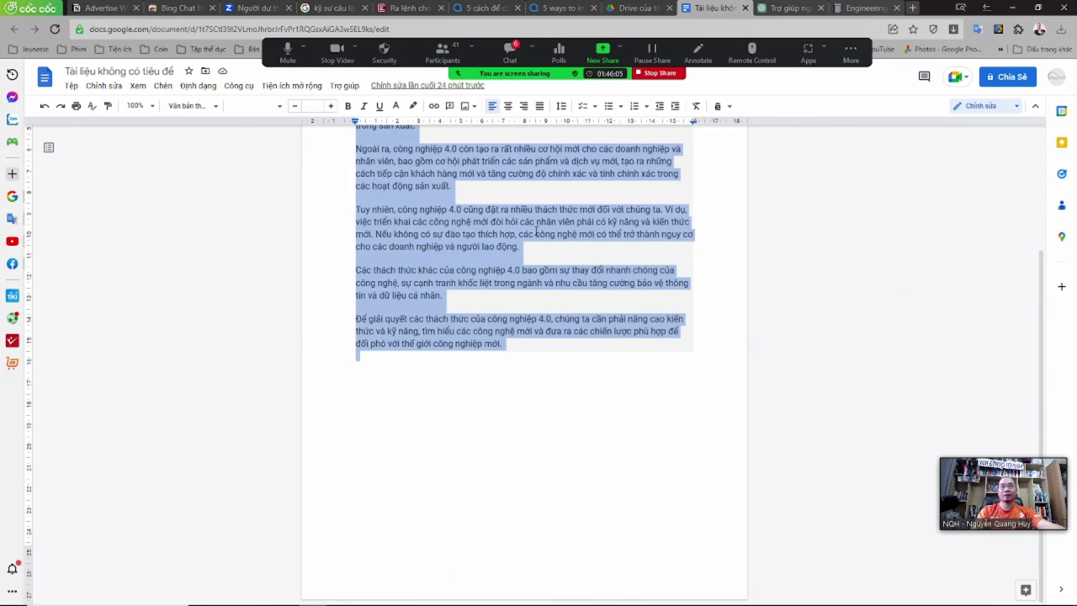
{"action": "key", "text": "ctrl+v"}
{"action": "scroll", "coordinate": [749, 352], "scroll_direction": "up", "scroll_amount": 2}
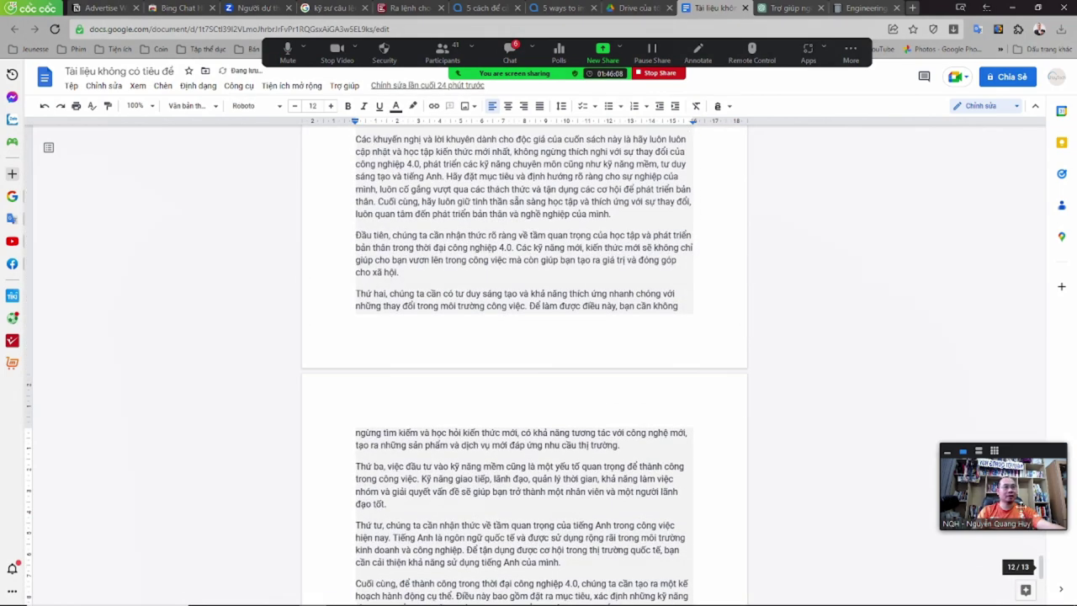
{"action": "key", "text": "ctrl+Home"}
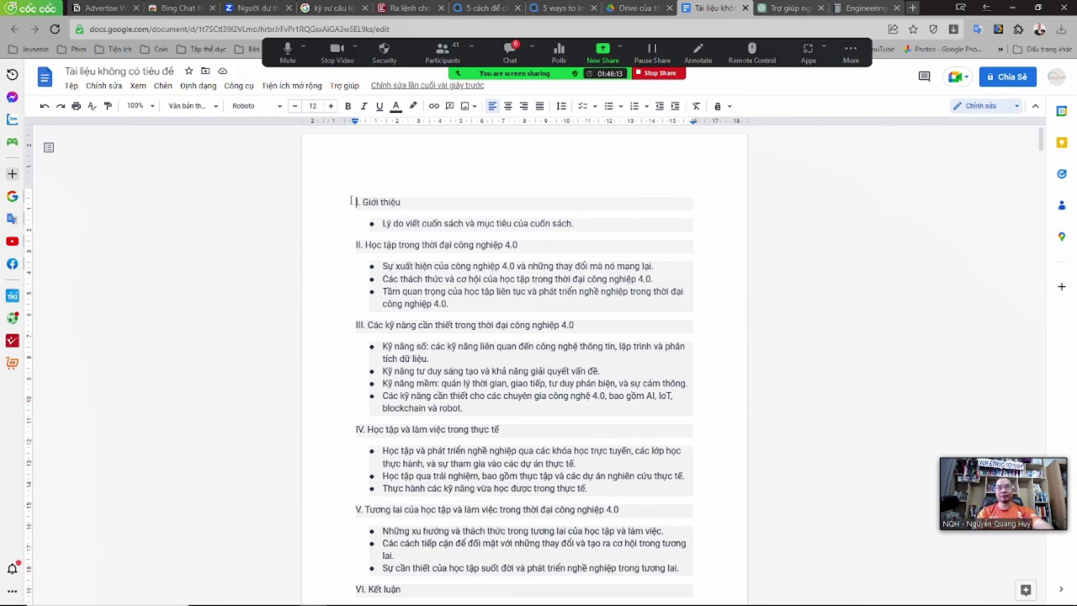
{"action": "scroll", "coordinate": [352, 201], "scroll_direction": "down", "scroll_amount": 5}
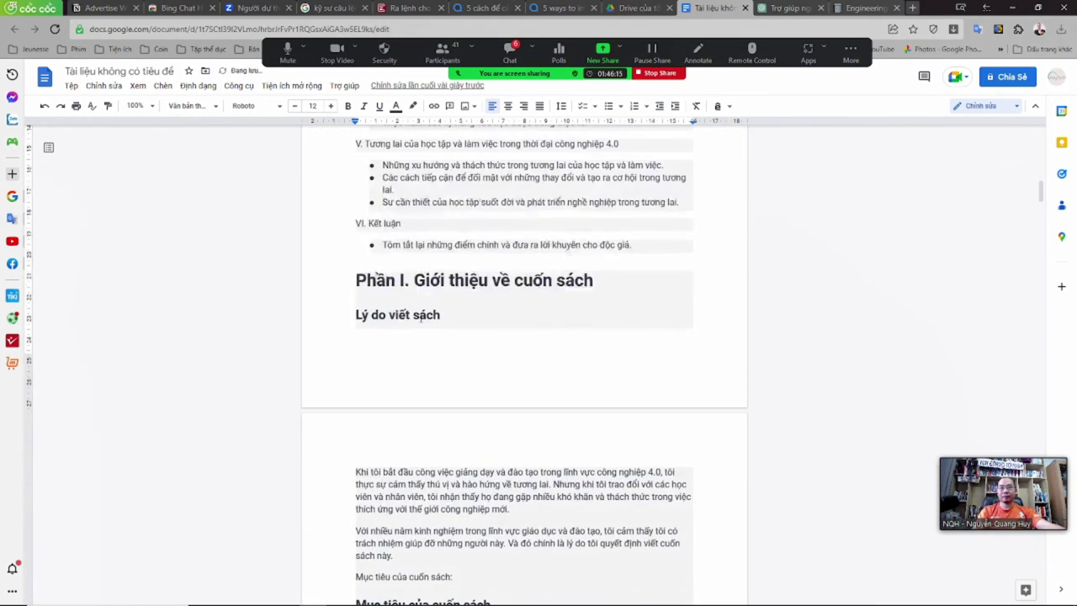
{"action": "scroll", "coordinate": [440, 336], "scroll_direction": "up", "scroll_amount": 5}
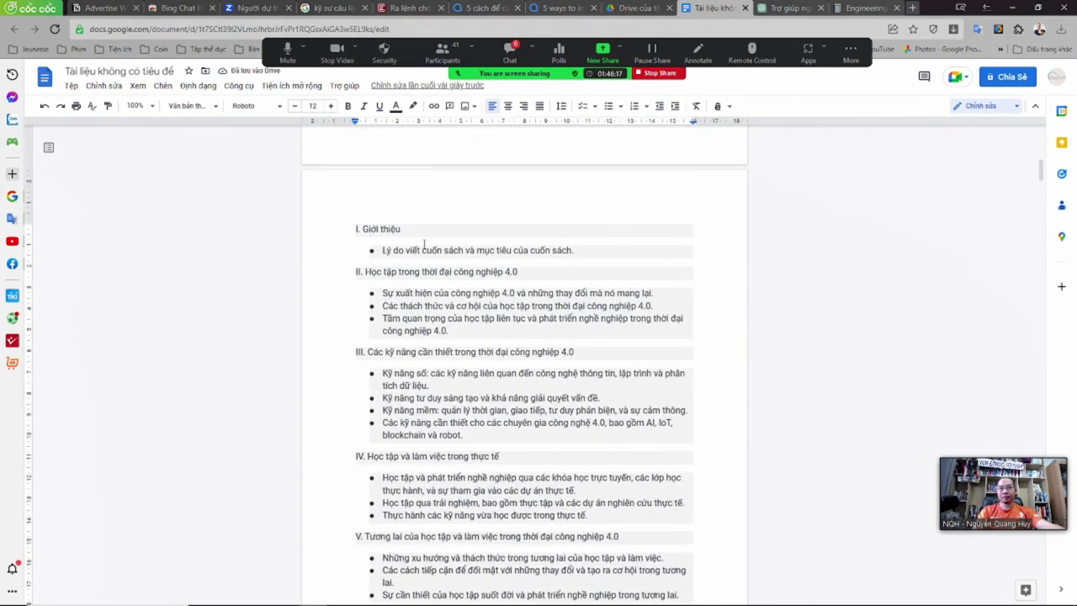
- Select the opening outline from Giới thiệu through its last bullet
{"action": "left_click", "coordinate": [423, 271]}
{"action": "scroll", "coordinate": [422, 271], "scroll_direction": "down", "scroll_amount": 7}
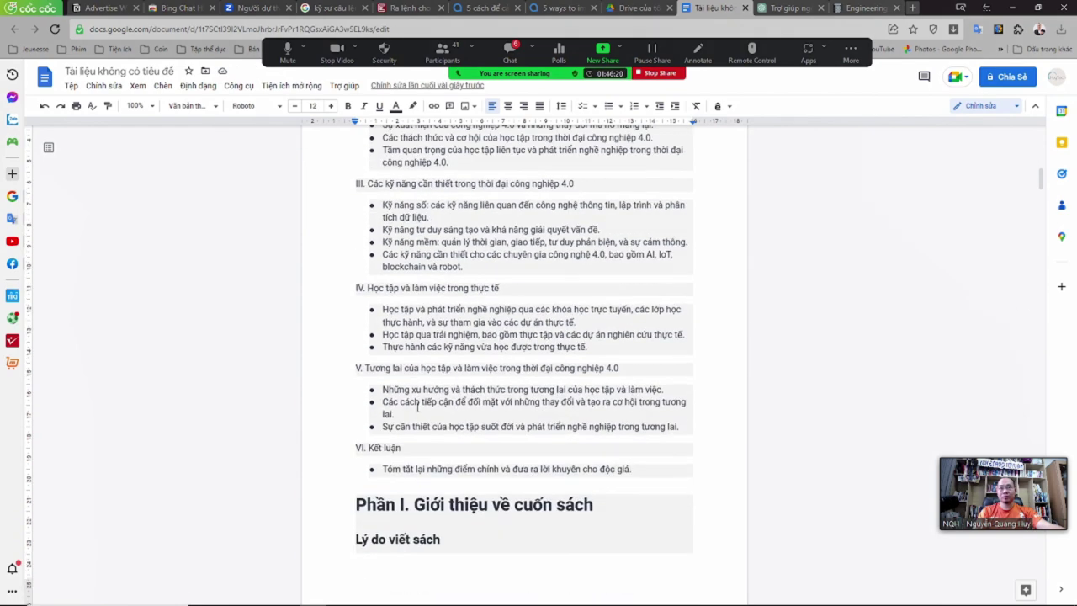
{"action": "scroll", "coordinate": [429, 427], "scroll_direction": "up", "scroll_amount": 2}
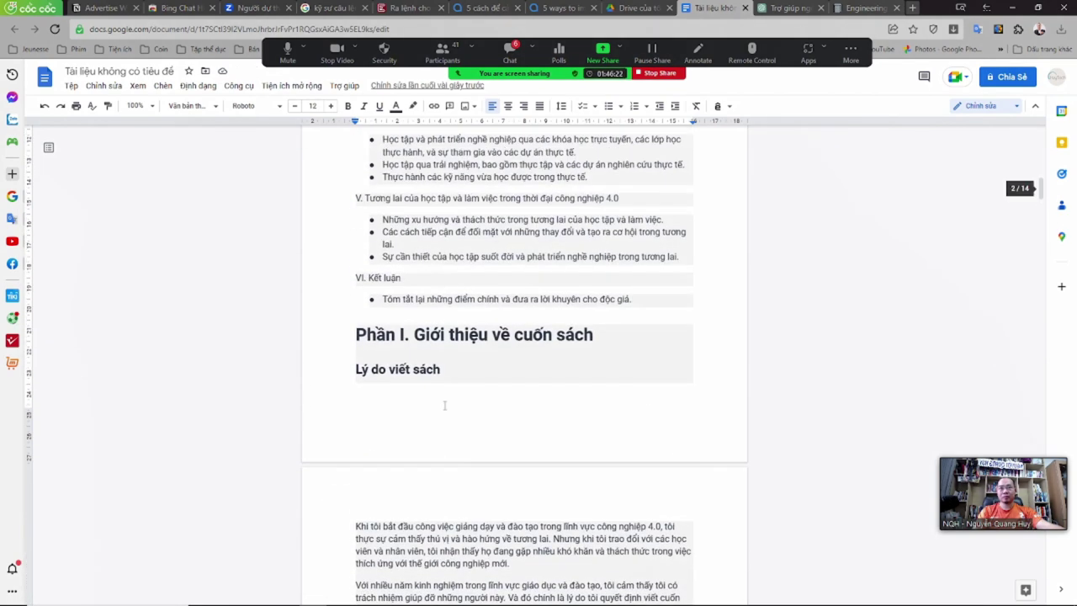
{"action": "left_click", "coordinate": [641, 299]}
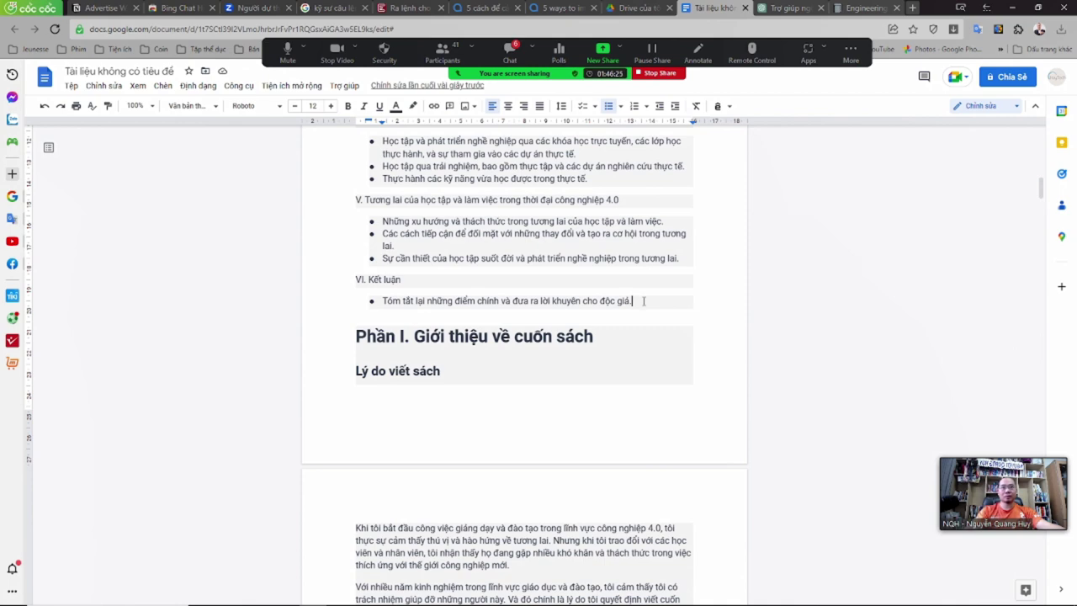
{"action": "left_click_drag", "start_coordinate": [644, 300], "coordinate": [363, 229]}
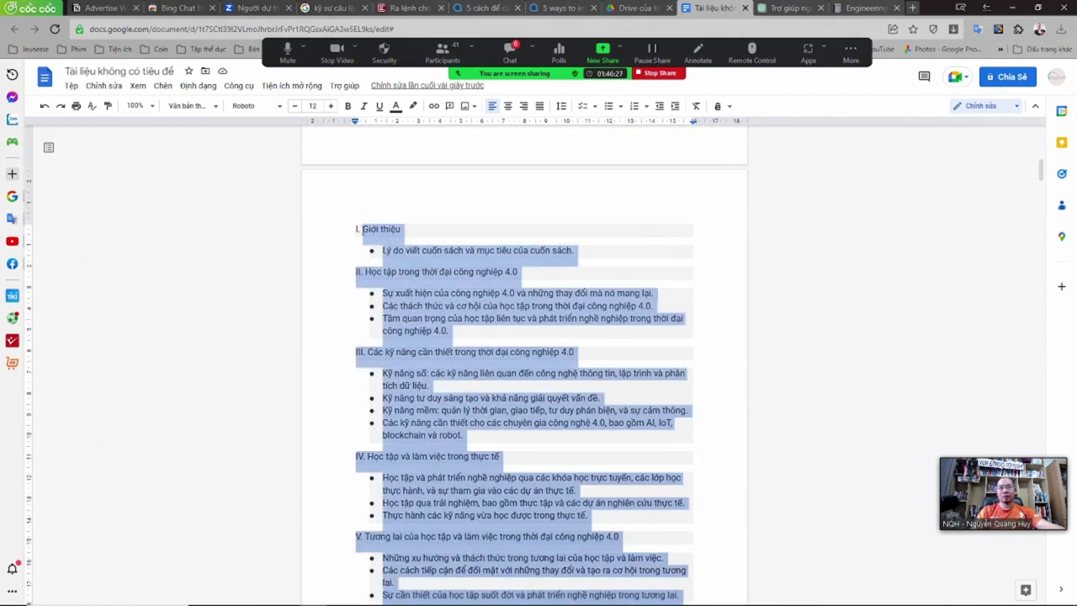
- Delete the selected outline and blank line, then clear formatting from the whole document
{"action": "key", "text": "BackSpace"}
{"action": "key", "text": "Delete"}
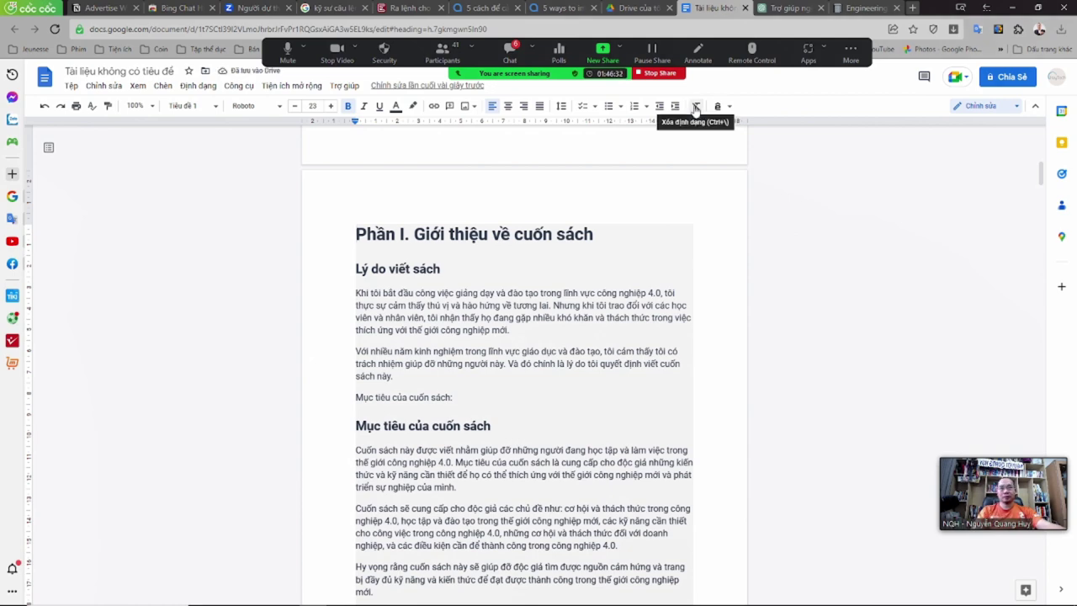
{"action": "key", "text": "ctrl+a"}
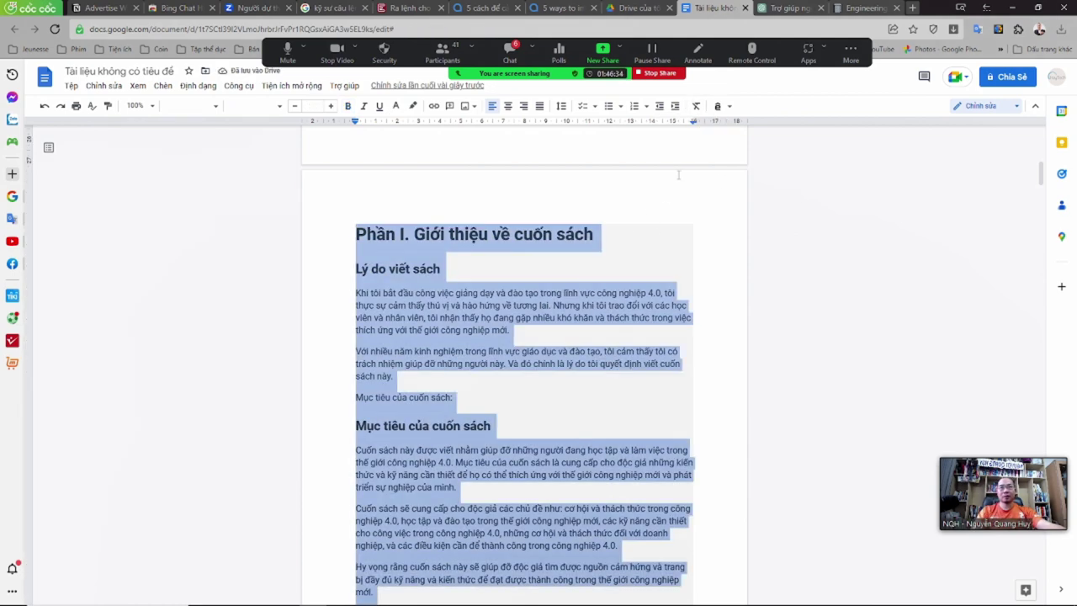
{"action": "left_click", "coordinate": [503, 236]}
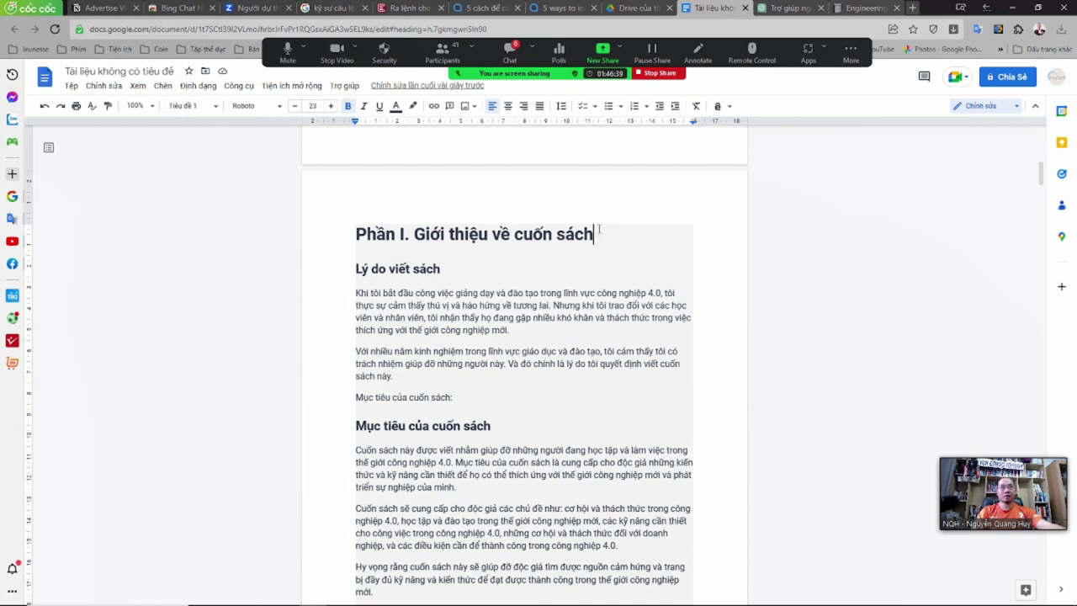
{"action": "key", "text": "ctrl+a"}
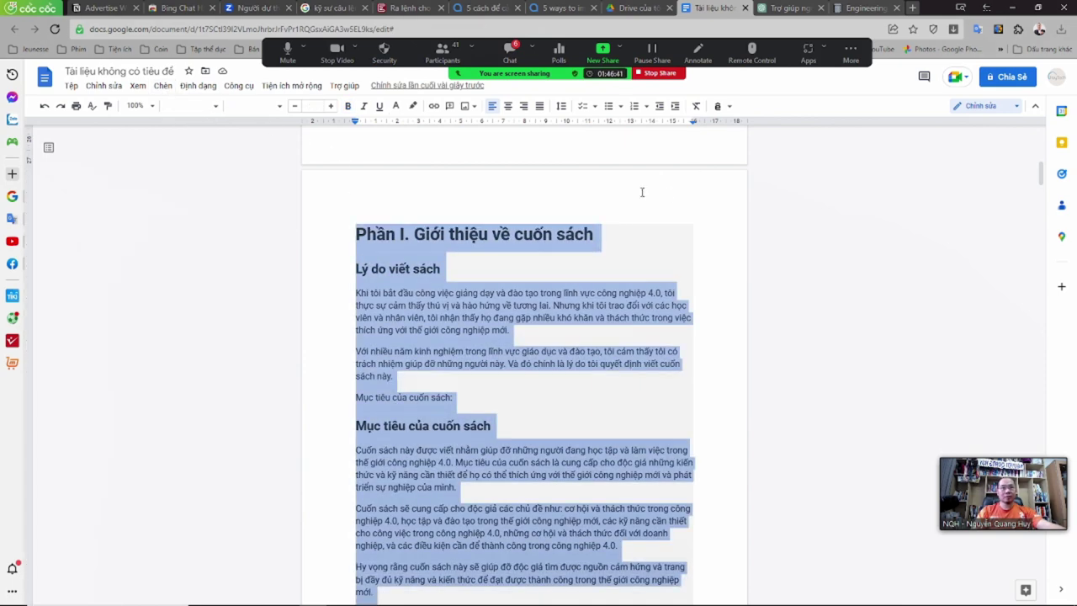
{"action": "left_click", "coordinate": [696, 107]}
{"action": "left_click", "coordinate": [484, 271]}
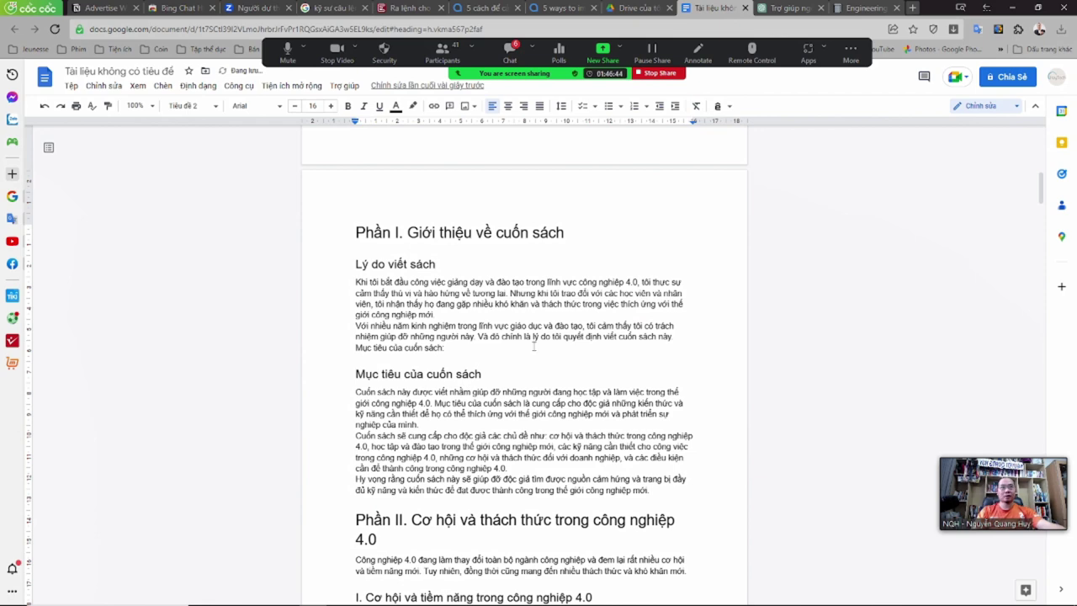
{"action": "scroll", "coordinate": [533, 346], "scroll_direction": "up", "scroll_amount": 2}
{"action": "scroll", "coordinate": [504, 351], "scroll_direction": "down", "scroll_amount": 1}
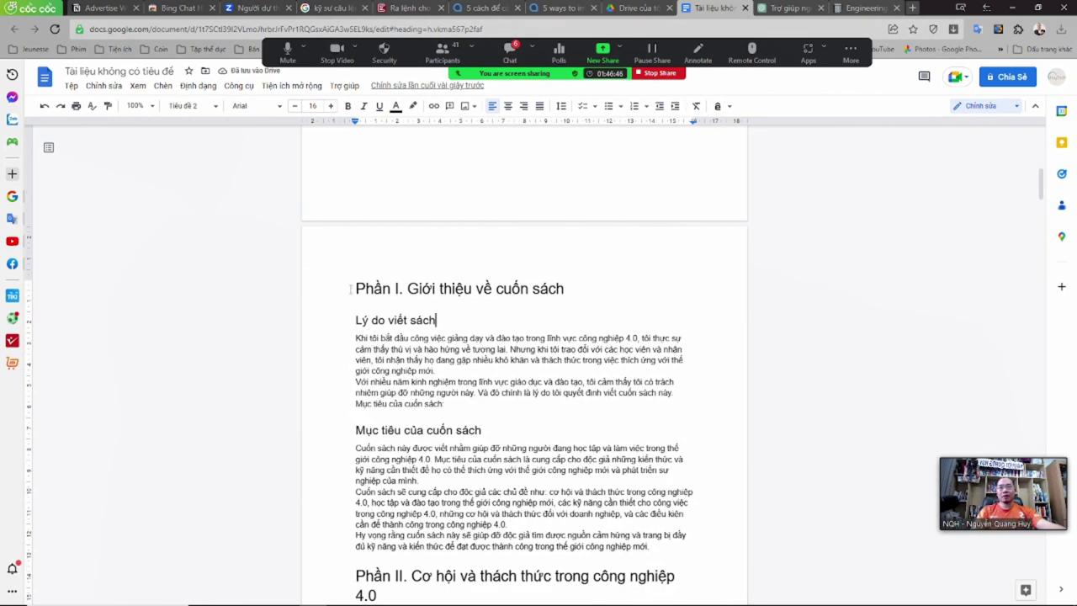
- Check the styles of Phần I and Phần II headings and subheadings, including Những thách thức
{"action": "left_click_drag", "start_coordinate": [350, 288], "coordinate": [583, 290]}
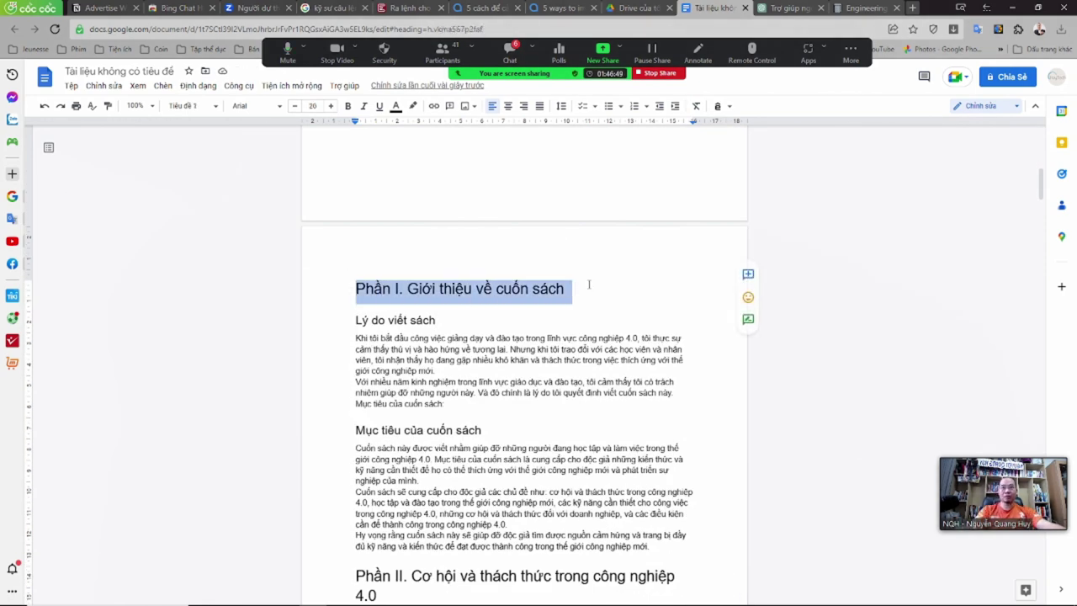
{"action": "left_click_drag", "start_coordinate": [454, 318], "coordinate": [350, 319]}
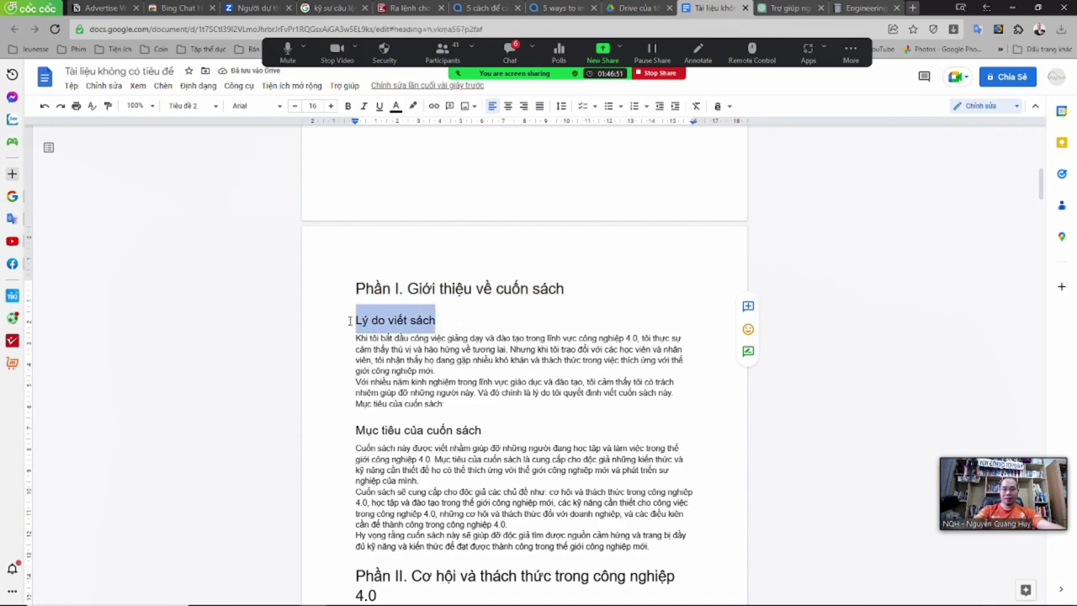
{"action": "left_click", "coordinate": [500, 425]}
{"action": "left_click_drag", "start_coordinate": [483, 429], "coordinate": [327, 427]}
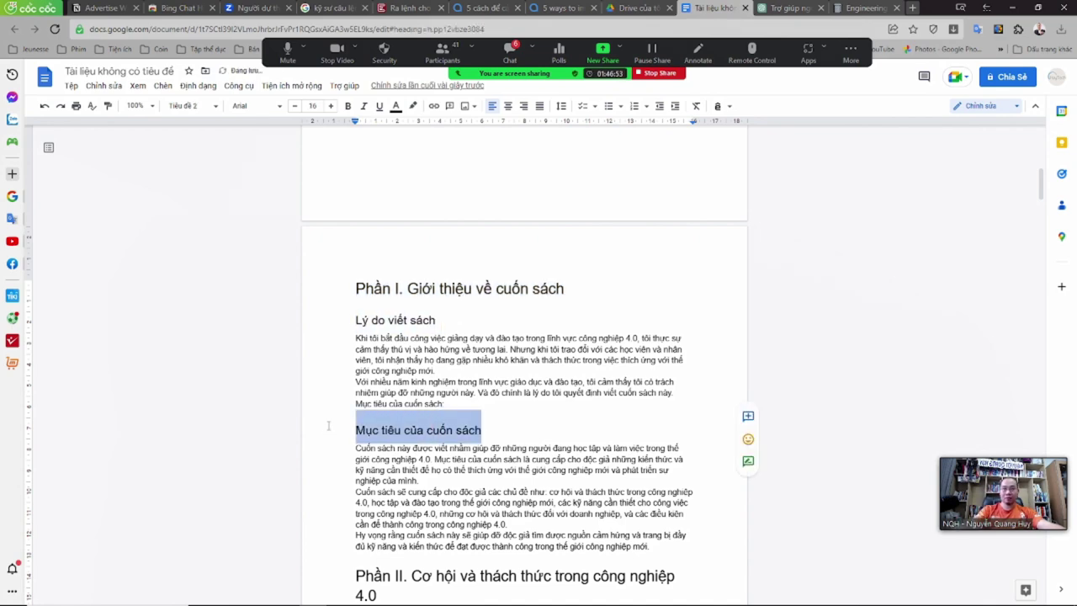
{"action": "scroll", "coordinate": [331, 425], "scroll_direction": "down", "scroll_amount": 3}
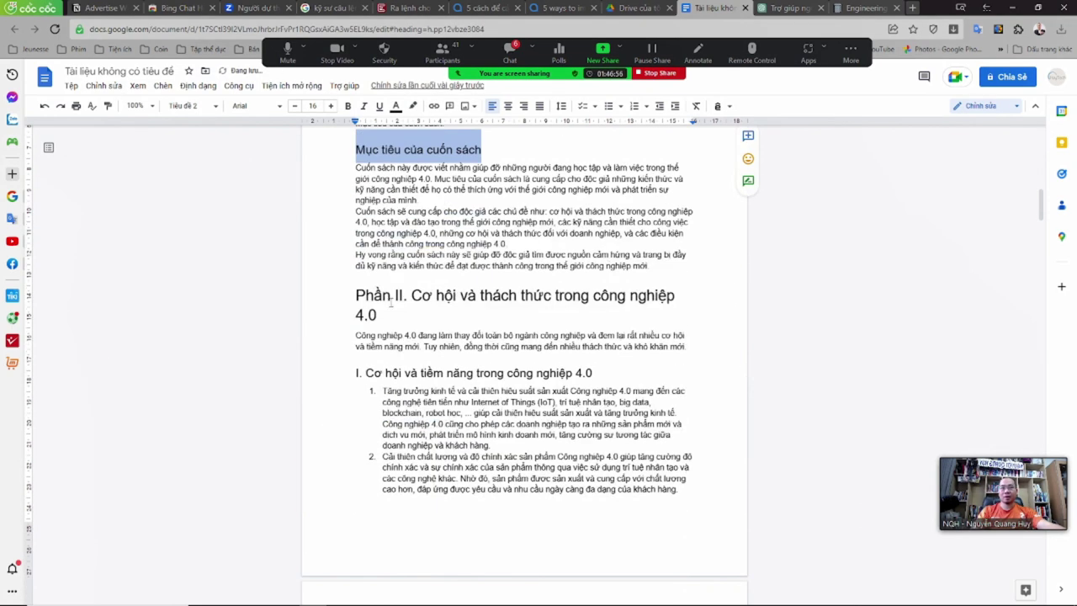
{"action": "left_click_drag", "start_coordinate": [381, 318], "coordinate": [352, 303]}
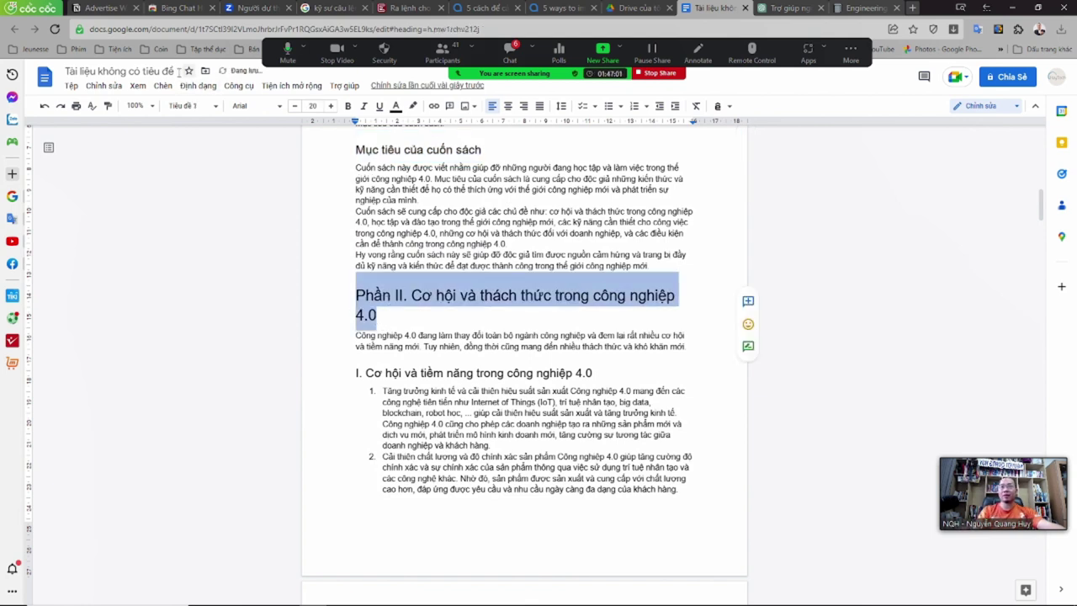
{"action": "left_click_drag", "start_coordinate": [594, 375], "coordinate": [330, 379]}
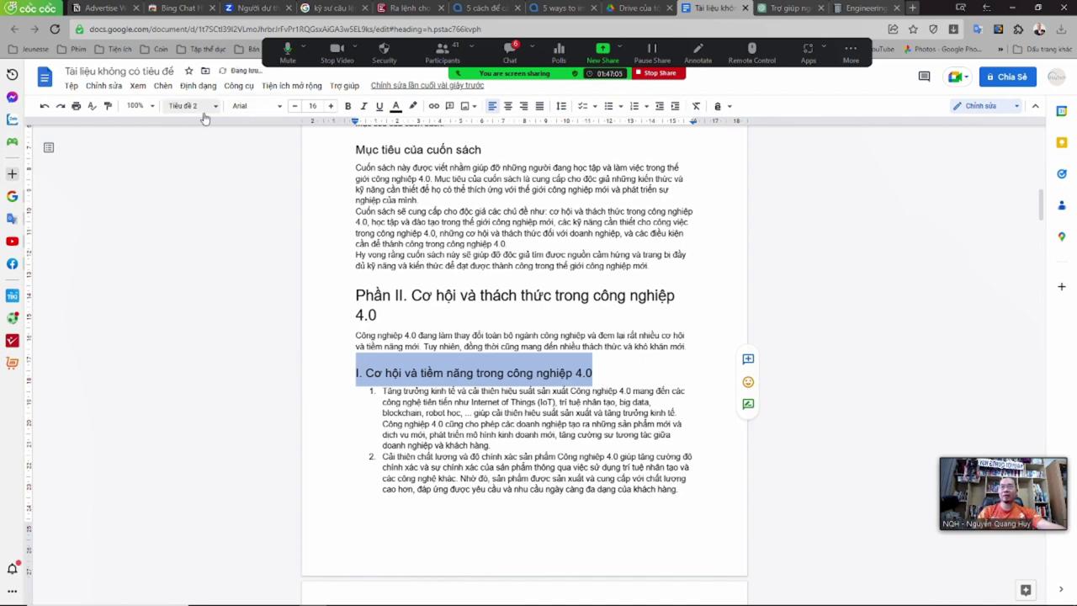
{"action": "scroll", "coordinate": [605, 270], "scroll_direction": "down", "scroll_amount": 5}
{"action": "left_click_drag", "start_coordinate": [605, 270], "coordinate": [360, 282]}
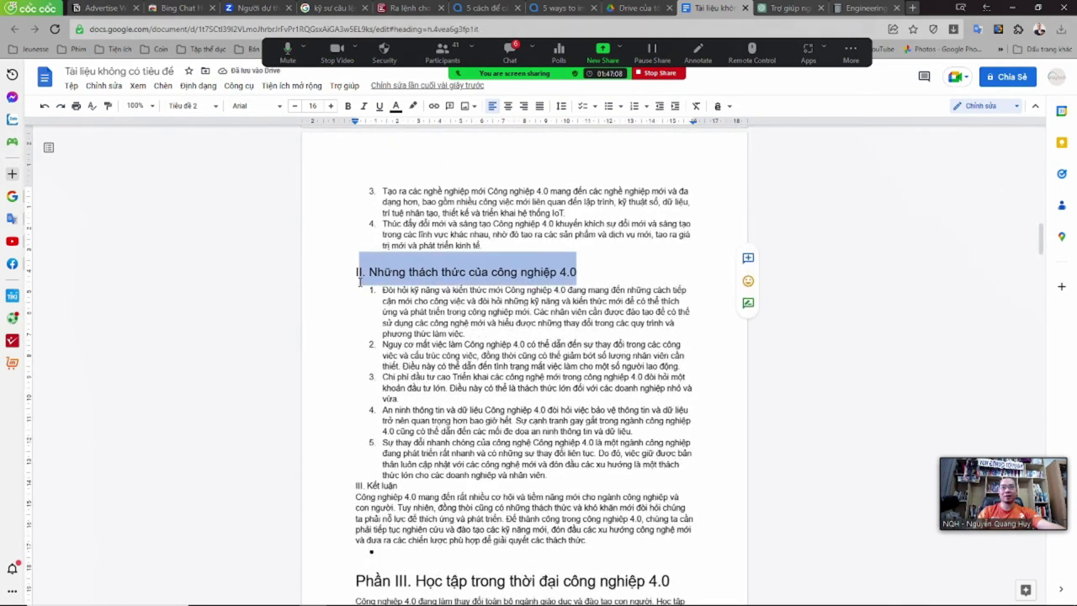
{"action": "triple_click", "coordinate": [309, 273]}
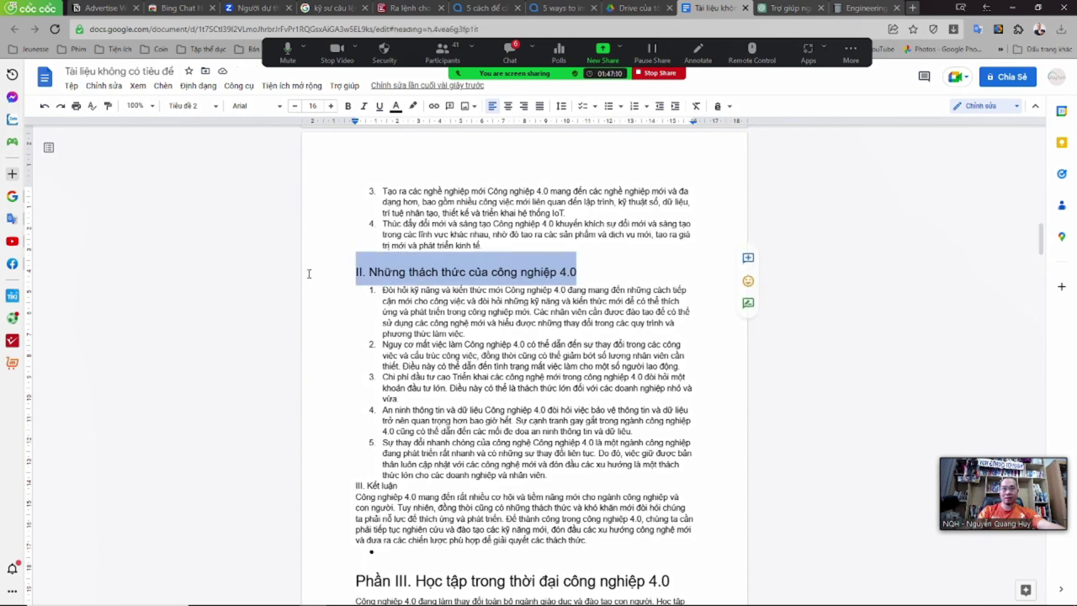
{"action": "scroll", "coordinate": [315, 277], "scroll_direction": "down", "scroll_amount": 3}
{"action": "left_click_drag", "start_coordinate": [669, 300], "coordinate": [319, 301]}
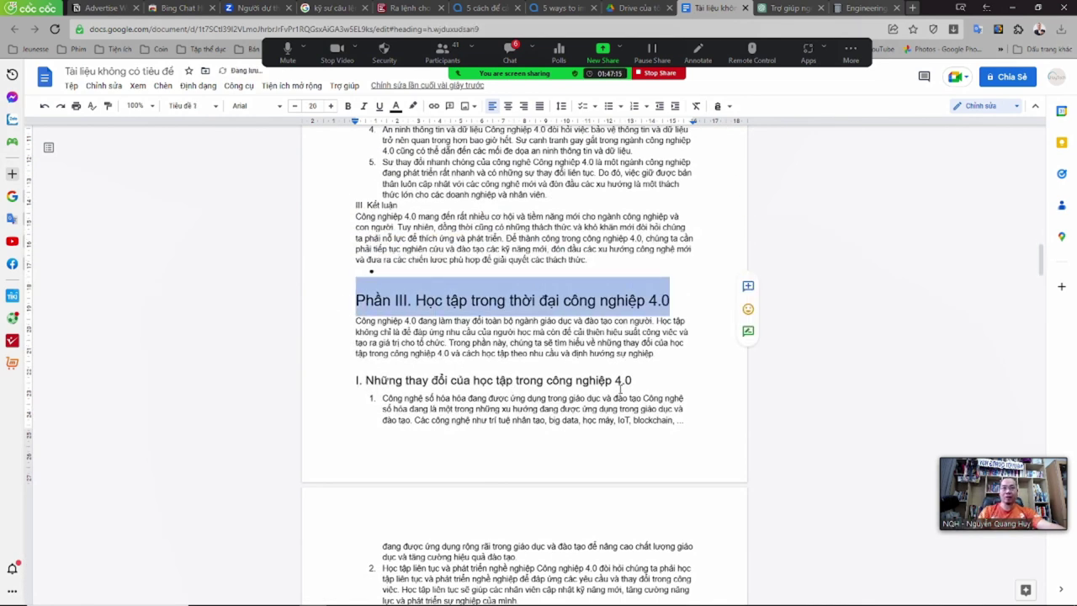
- Check the remaining subheading styles from Phần III down to 2. Tầm nhìn
{"action": "left_click_drag", "start_coordinate": [632, 380], "coordinate": [310, 381]}
{"action": "scroll", "coordinate": [313, 380], "scroll_direction": "down", "scroll_amount": 4}
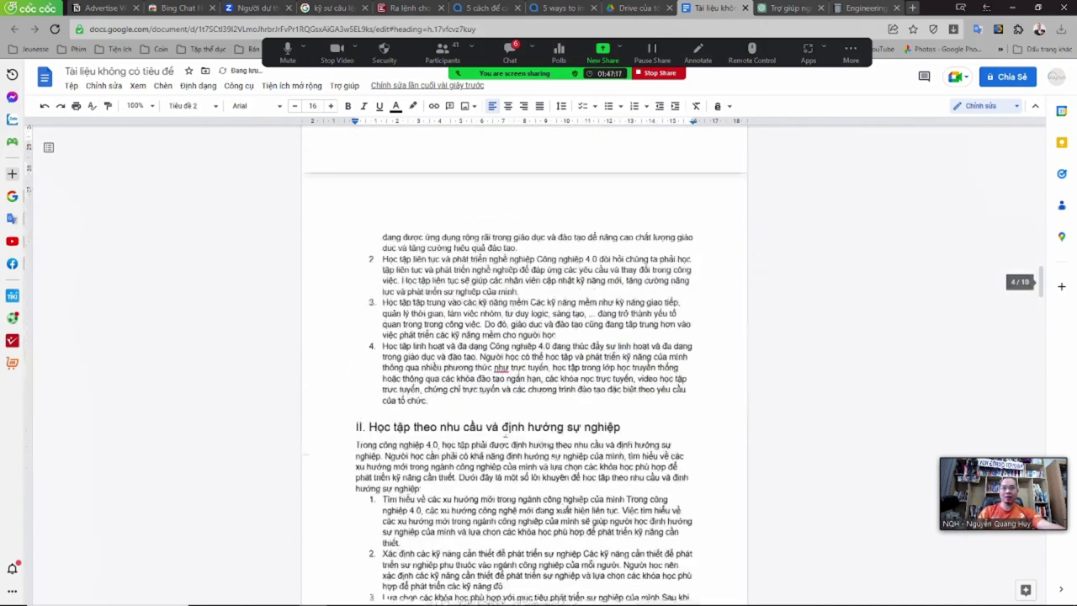
{"action": "left_click_drag", "start_coordinate": [633, 399], "coordinate": [318, 403]}
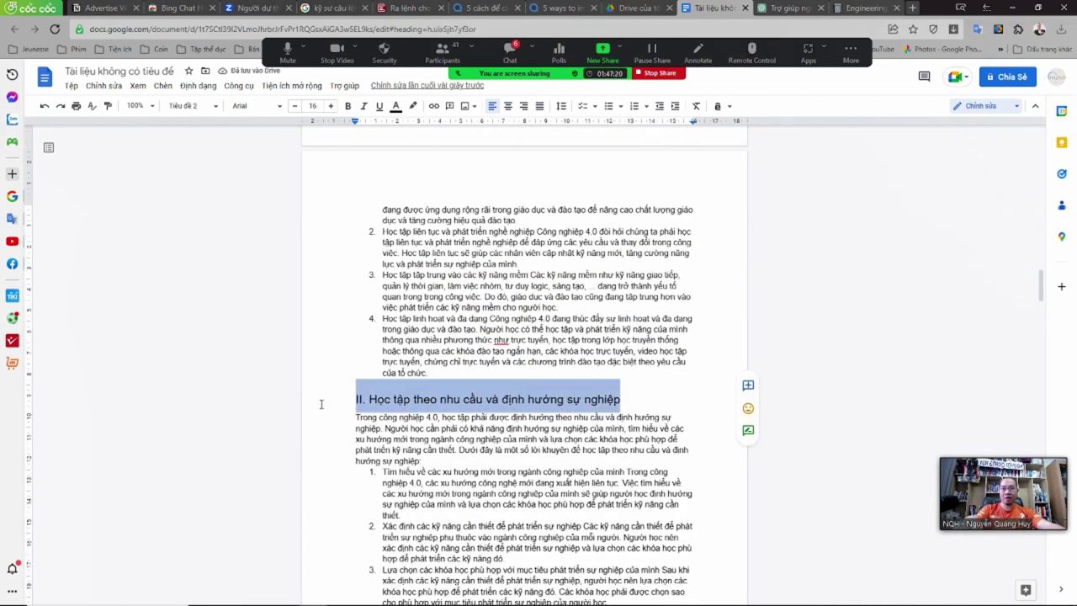
{"action": "scroll", "coordinate": [321, 404], "scroll_direction": "down", "scroll_amount": 14}
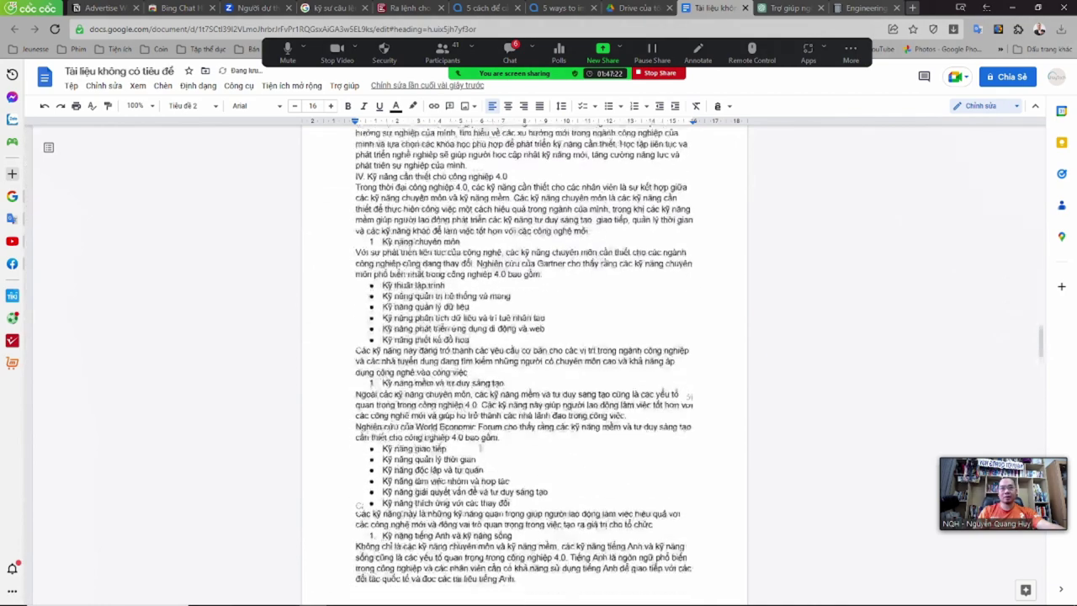
{"action": "scroll", "coordinate": [493, 434], "scroll_direction": "down", "scroll_amount": 5}
{"action": "left_click_drag", "start_coordinate": [681, 419], "coordinate": [354, 419]}
{"action": "left_click_drag", "start_coordinate": [639, 509], "coordinate": [309, 522]}
{"action": "scroll", "coordinate": [503, 477], "scroll_direction": "down", "scroll_amount": 1}
{"action": "scroll", "coordinate": [505, 437], "scroll_direction": "down", "scroll_amount": 6}
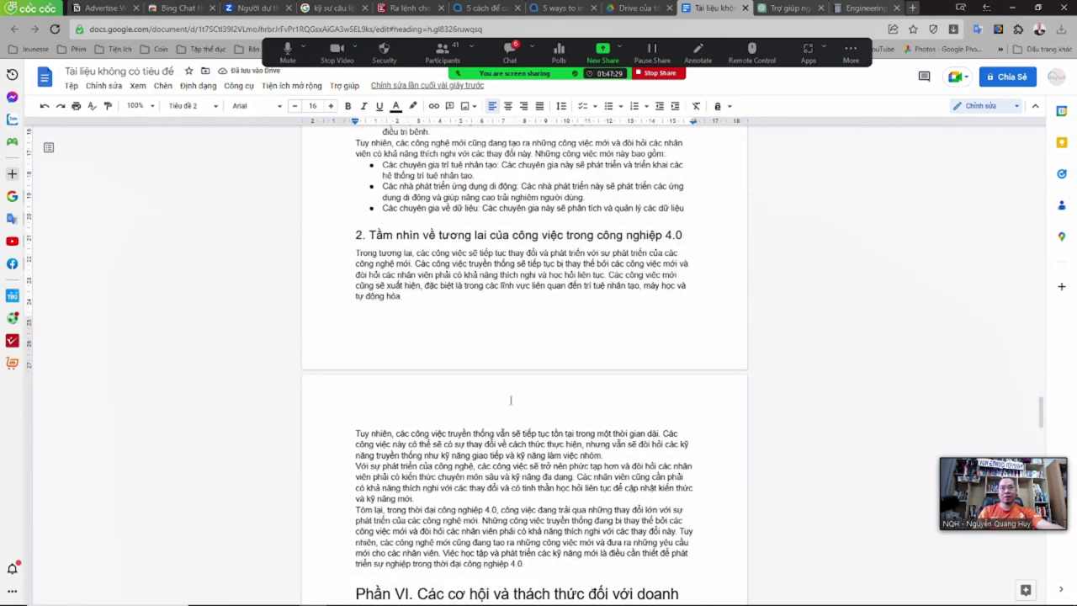
{"action": "left_click_drag", "start_coordinate": [697, 239], "coordinate": [321, 244]}
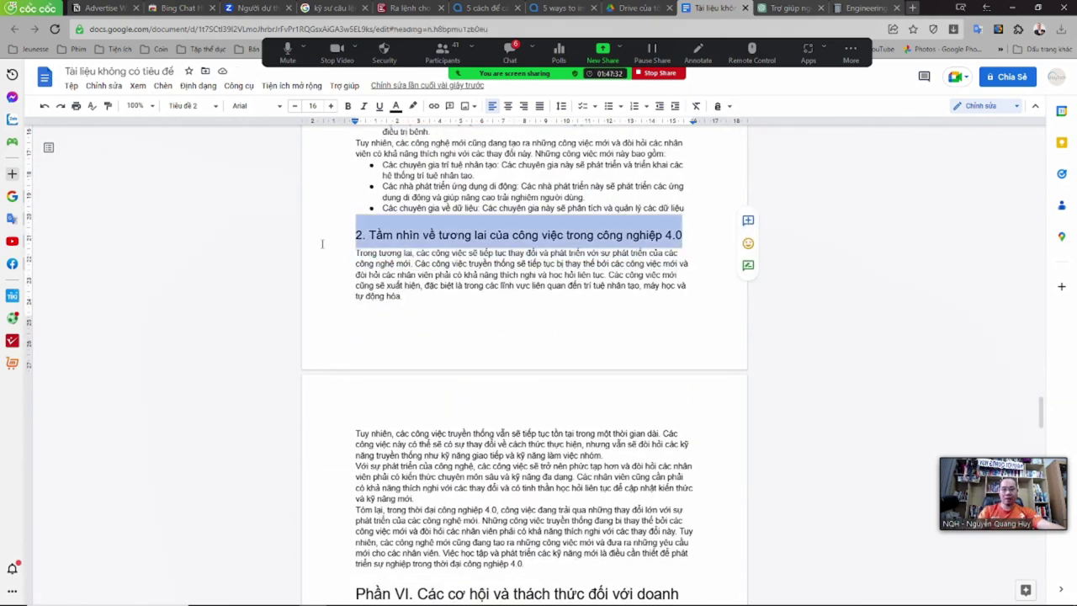
{"action": "scroll", "coordinate": [343, 267], "scroll_direction": "down", "scroll_amount": 4}
- Check the Phần VI heading and number its first subheading '1.'
{"action": "left_click_drag", "start_coordinate": [617, 275], "coordinate": [353, 254]}
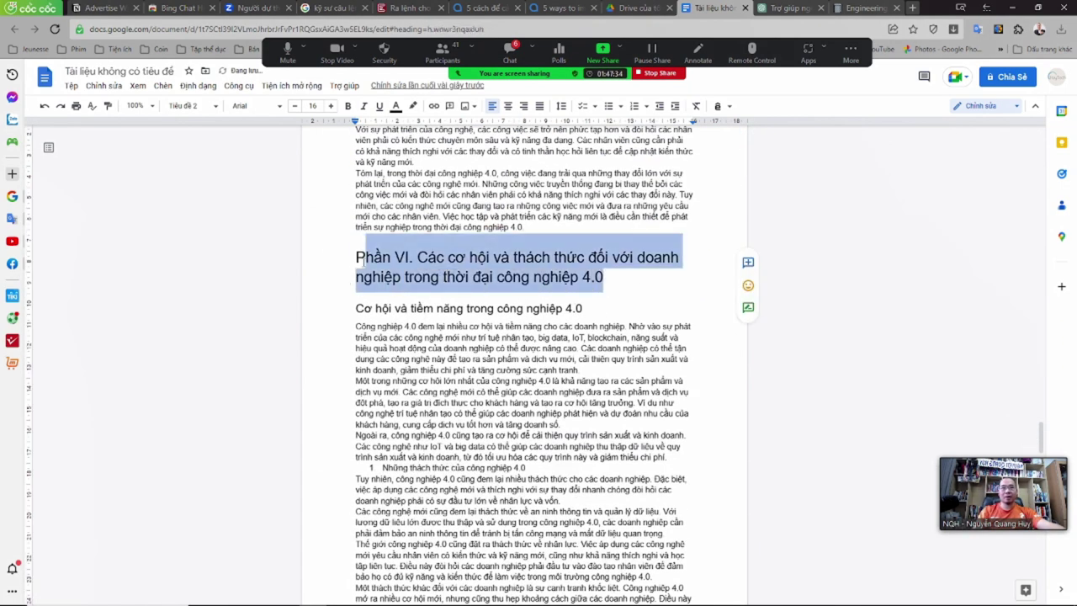
{"action": "left_click_drag", "start_coordinate": [602, 311], "coordinate": [343, 314]}
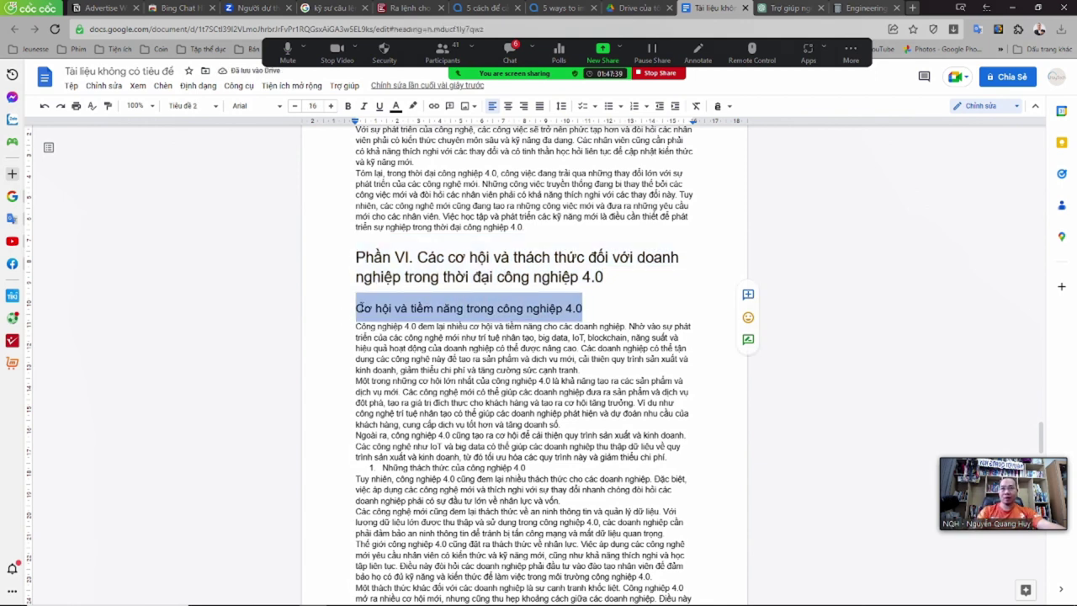
{"action": "left_click", "coordinate": [358, 308]}
{"action": "type", "text": "1."}
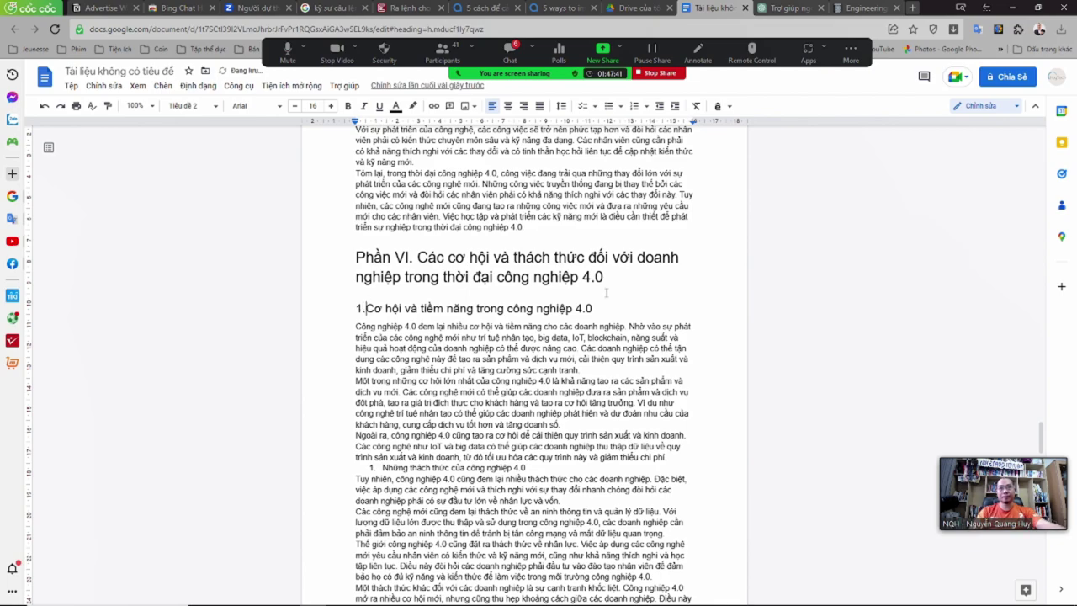
{"action": "left_click_drag", "start_coordinate": [595, 311], "coordinate": [304, 314]}
{"action": "scroll", "coordinate": [307, 313], "scroll_direction": "down", "scroll_amount": 3}
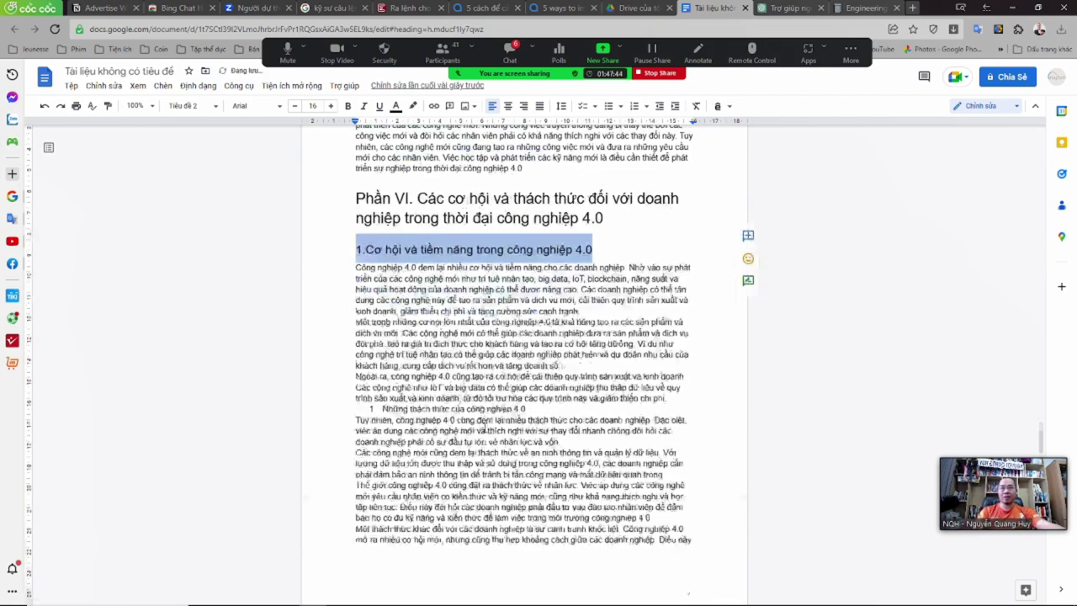
{"action": "scroll", "coordinate": [400, 390], "scroll_direction": "down", "scroll_amount": 10}
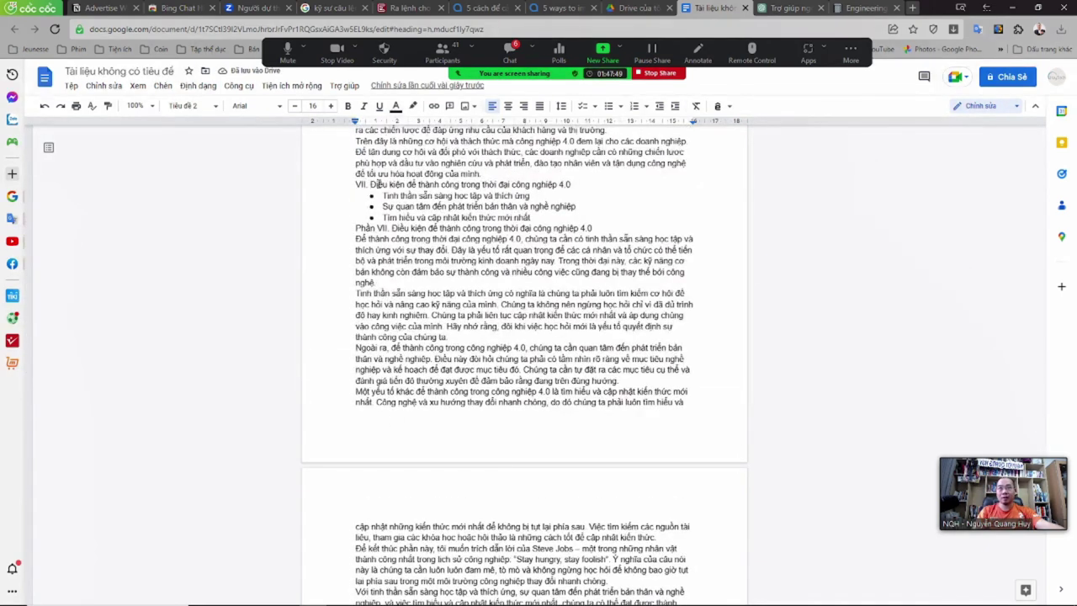
- Start section VII on a new page and delete the duplicate VII outline with its bullets
{"action": "left_click", "coordinate": [375, 184]}
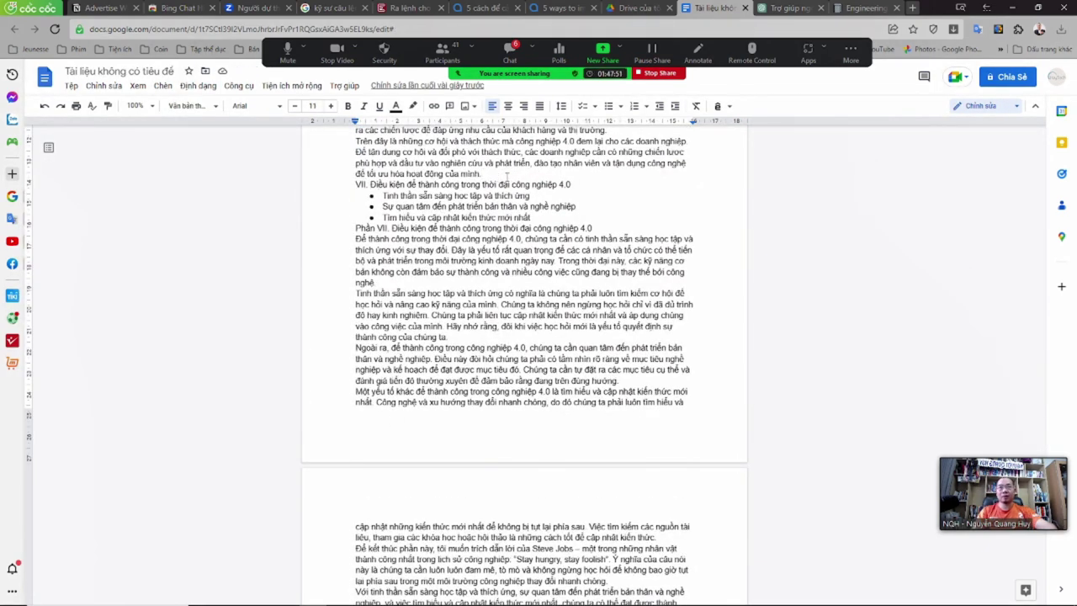
{"action": "key", "text": "ctrl+Return"}
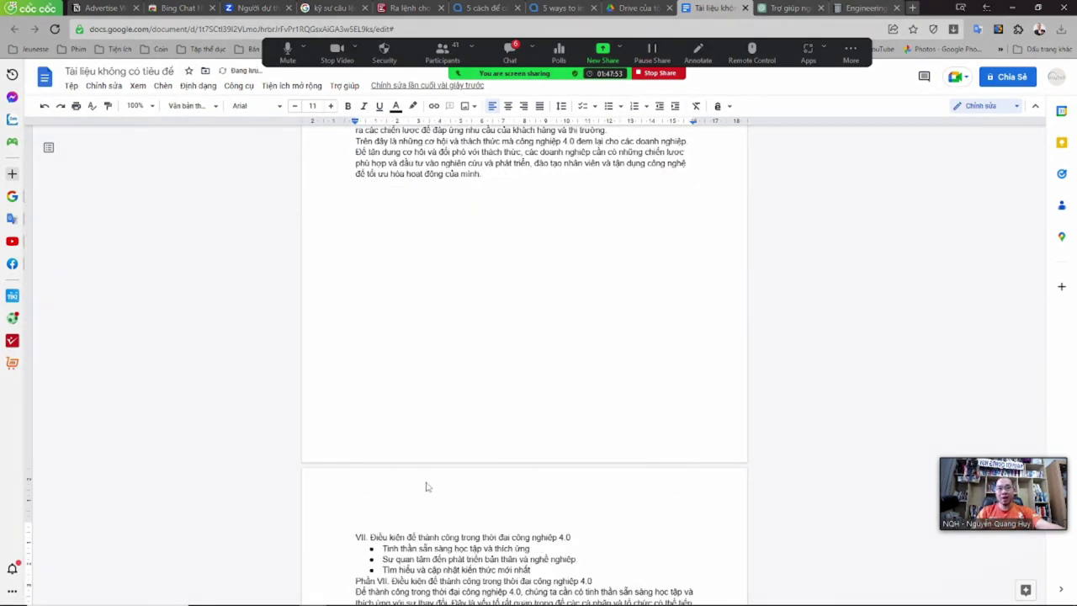
{"action": "scroll", "coordinate": [419, 381], "scroll_direction": "down", "scroll_amount": 3}
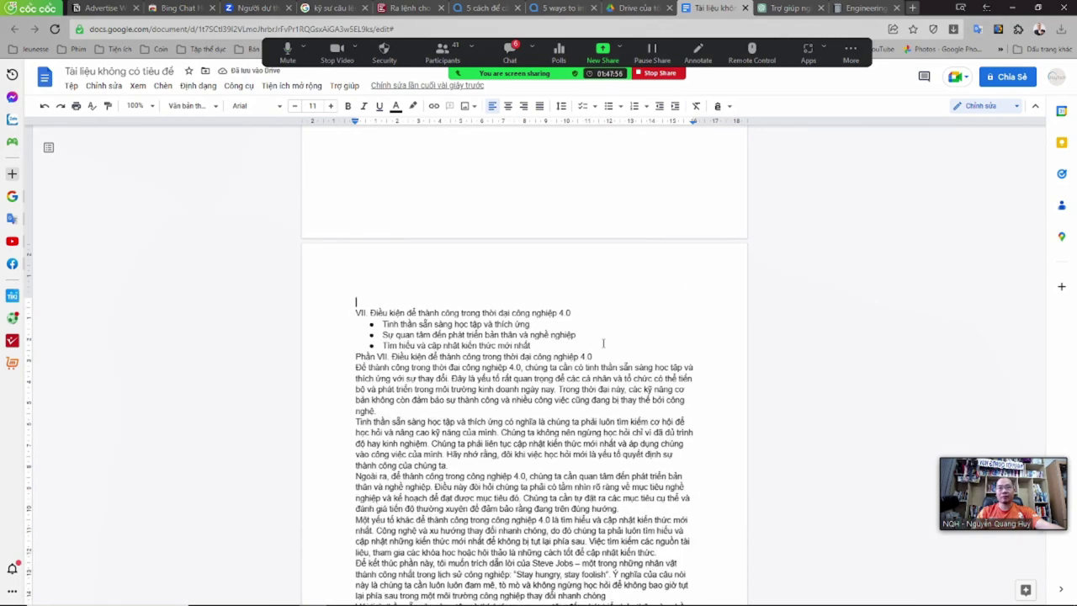
{"action": "left_click_drag", "start_coordinate": [530, 344], "coordinate": [307, 304]}
{"action": "key", "text": "BackSpace"}
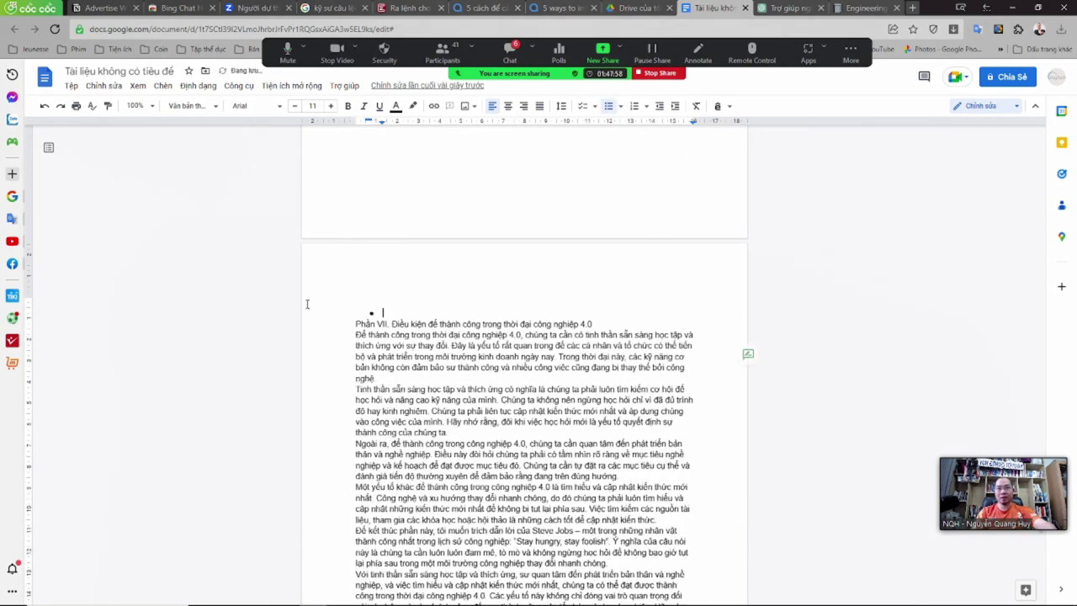
{"action": "key", "text": "BackSpace"}
{"action": "key", "text": "BackSpace"}
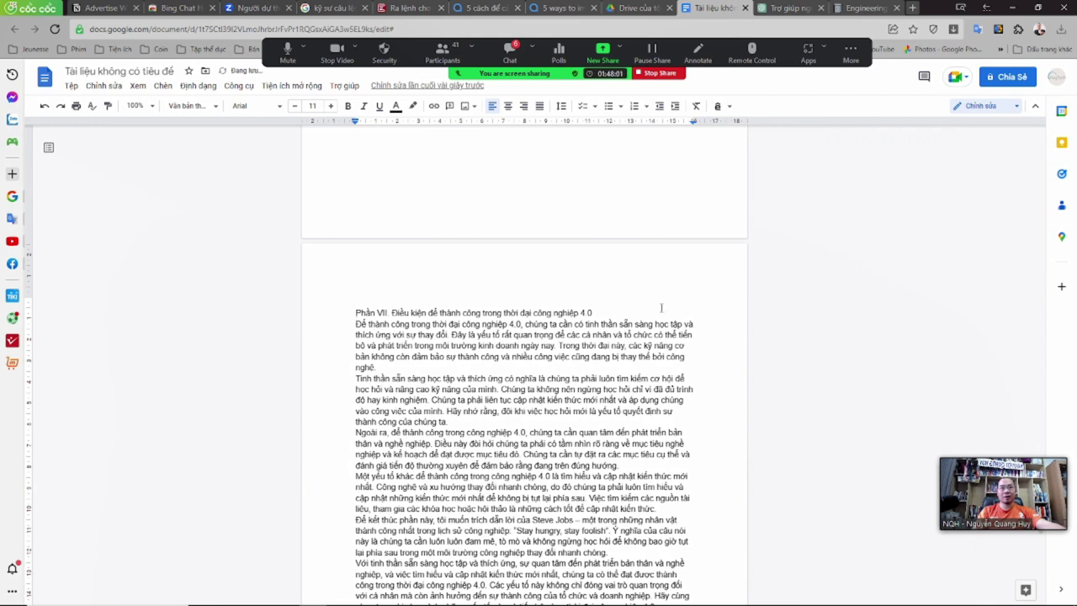
- Apply Heading 1 to the Phần VII heading
{"action": "triple_click", "coordinate": [608, 311]}
{"action": "key", "text": "ctrl+alt+1"}
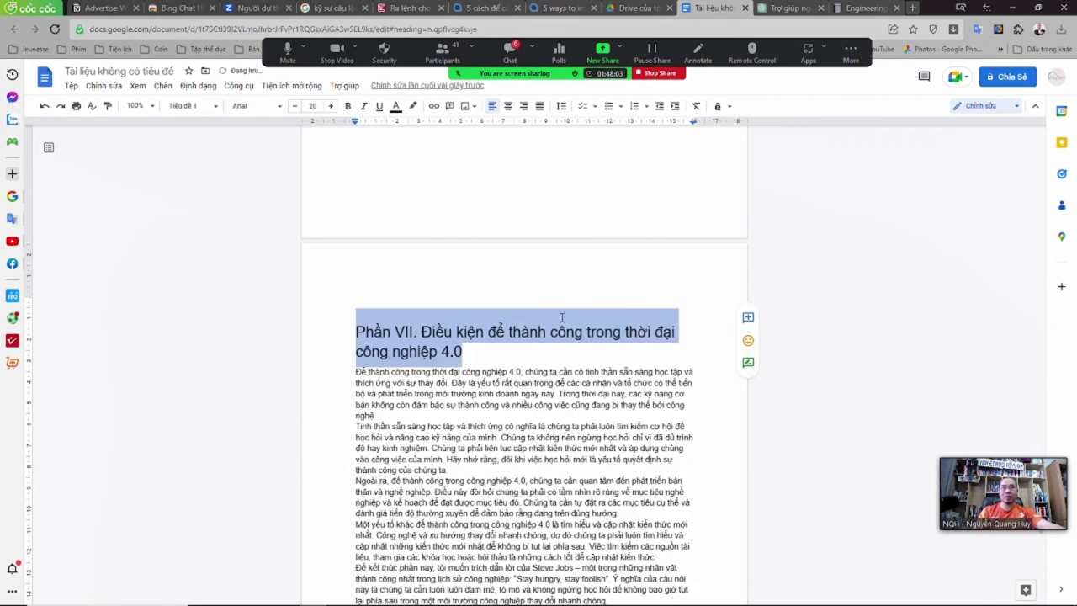
{"action": "left_click", "coordinate": [417, 382]}
- Insert a page break so Phần VIII. Kết luận starts on a new page
{"action": "scroll", "coordinate": [417, 382], "scroll_direction": "down", "scroll_amount": 3}
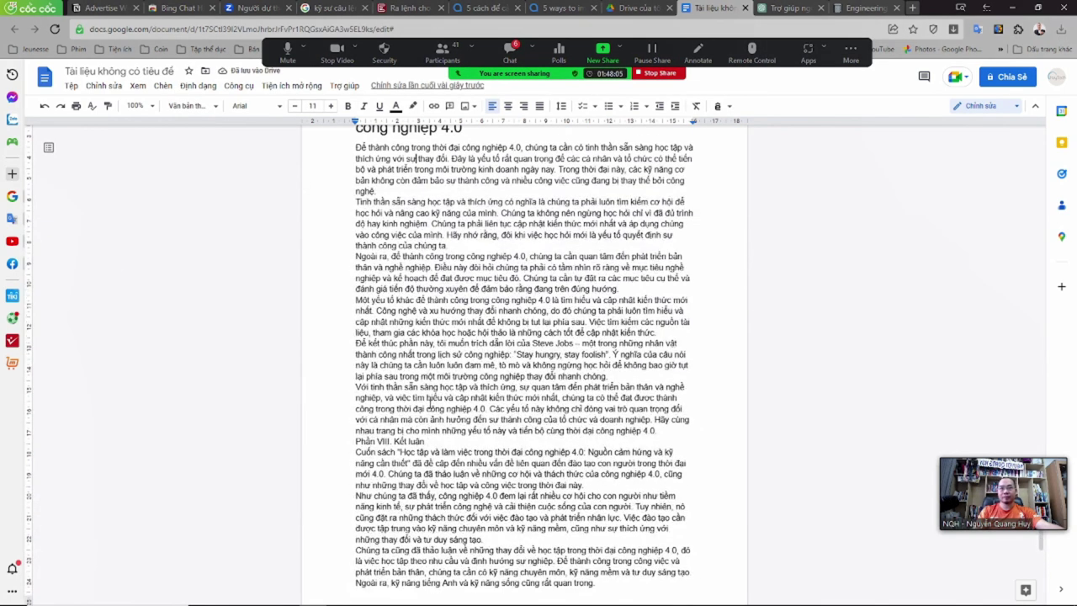
{"action": "scroll", "coordinate": [431, 357], "scroll_direction": "down", "scroll_amount": 1}
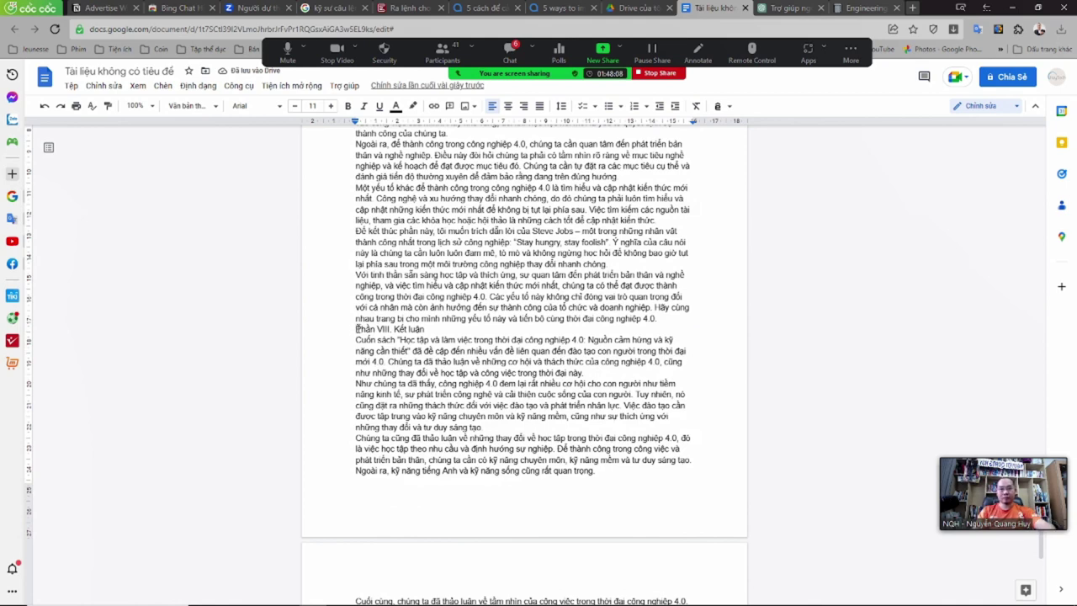
{"action": "left_click", "coordinate": [356, 328]}
{"action": "key", "text": "ctrl+Return"}
{"action": "scroll", "coordinate": [359, 336], "scroll_direction": "down", "scroll_amount": 2}
- Apply Heading 1 to the Phần VIII. Kết luận heading
{"action": "left_click_drag", "start_coordinate": [427, 398], "coordinate": [337, 398]}
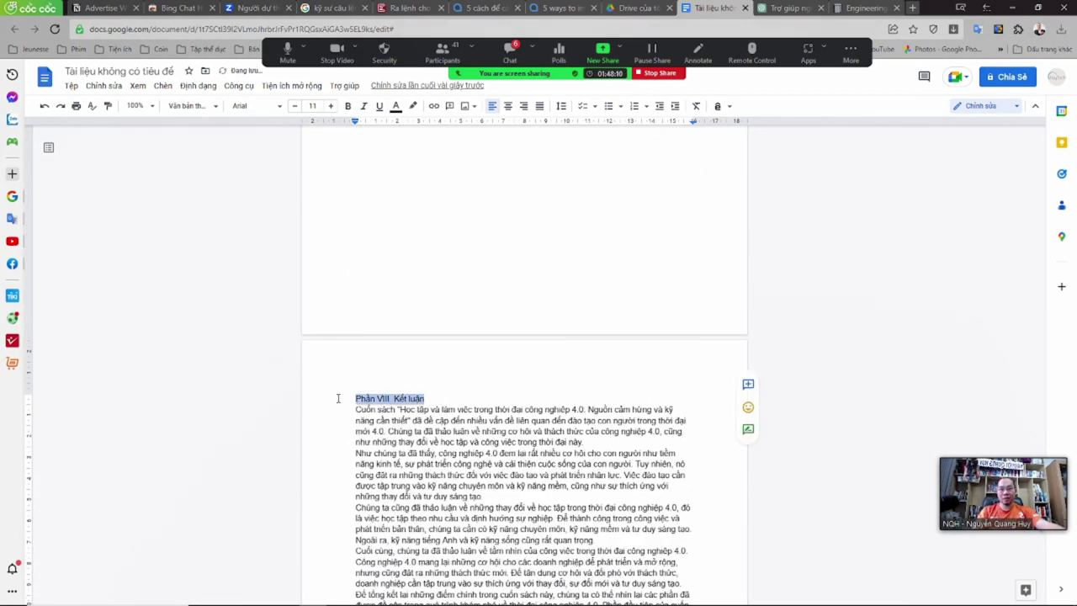
{"action": "left_click_drag", "start_coordinate": [426, 399], "coordinate": [319, 400]}
{"action": "key", "text": "ctrl+alt+1"}
- Add an empty line before the recommendations paragraph in the conclusion
{"action": "scroll", "coordinate": [456, 439], "scroll_direction": "down", "scroll_amount": 5}
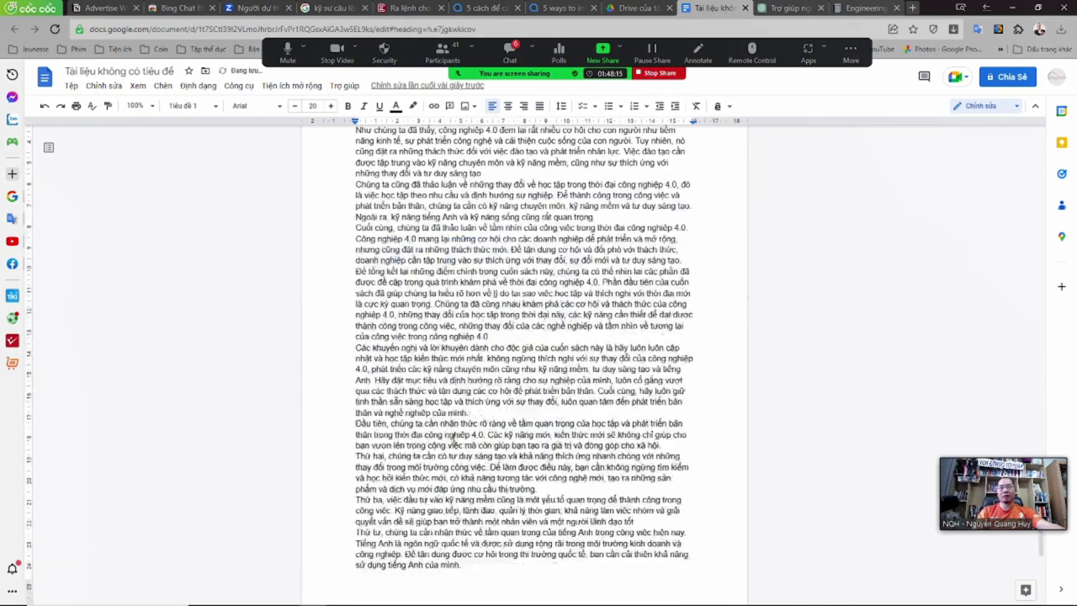
{"action": "scroll", "coordinate": [395, 382], "scroll_direction": "down", "scroll_amount": 7}
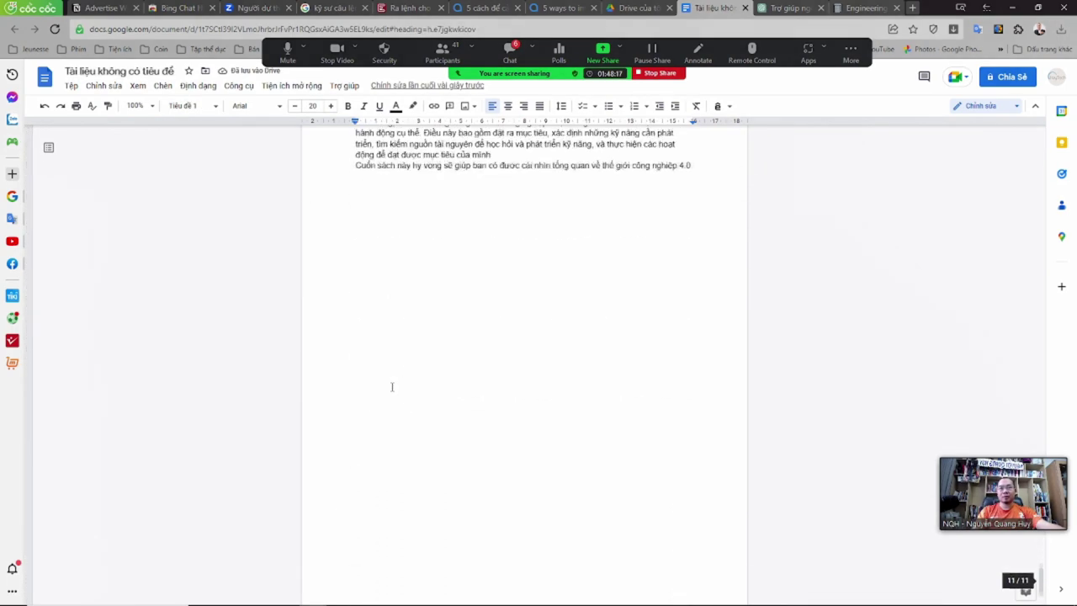
{"action": "scroll", "coordinate": [392, 385], "scroll_direction": "up", "scroll_amount": 3}
{"action": "scroll", "coordinate": [390, 387], "scroll_direction": "up", "scroll_amount": 4}
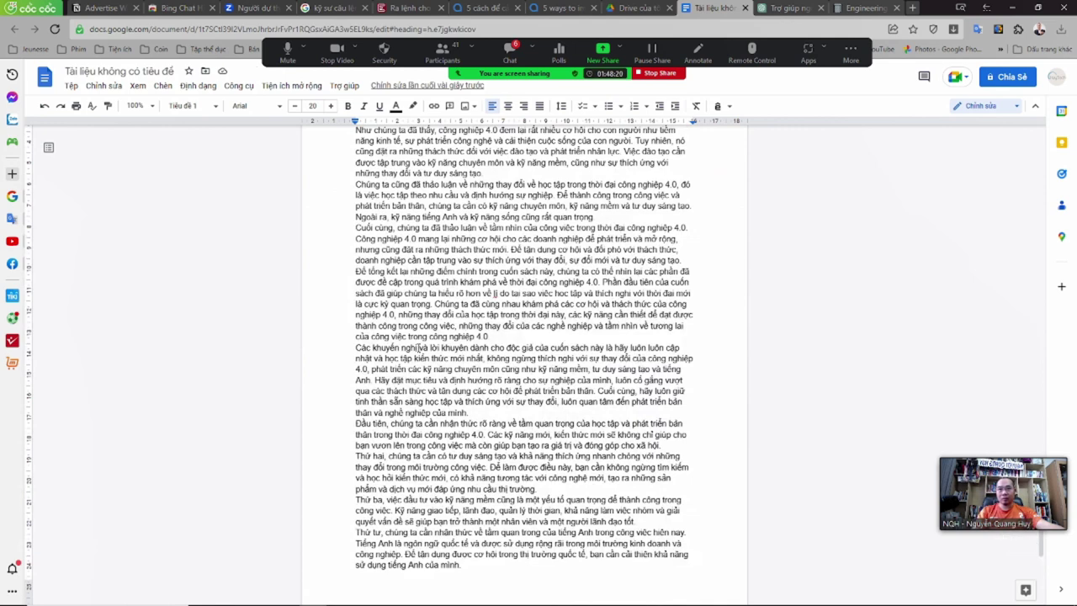
{"action": "left_click", "coordinate": [508, 338]}
{"action": "key", "text": "Return"}
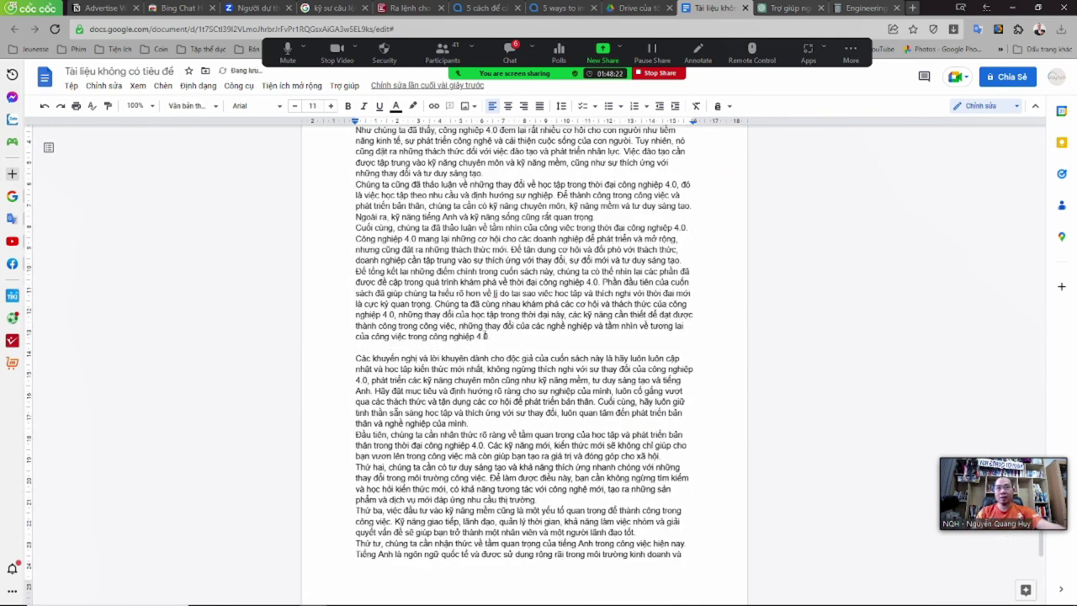
- Break after 'dành cho độc giả', drop 'của cuốn sách này là', and capitalise 'Hãy'
{"action": "left_click_drag", "start_coordinate": [356, 358], "coordinate": [438, 358]}
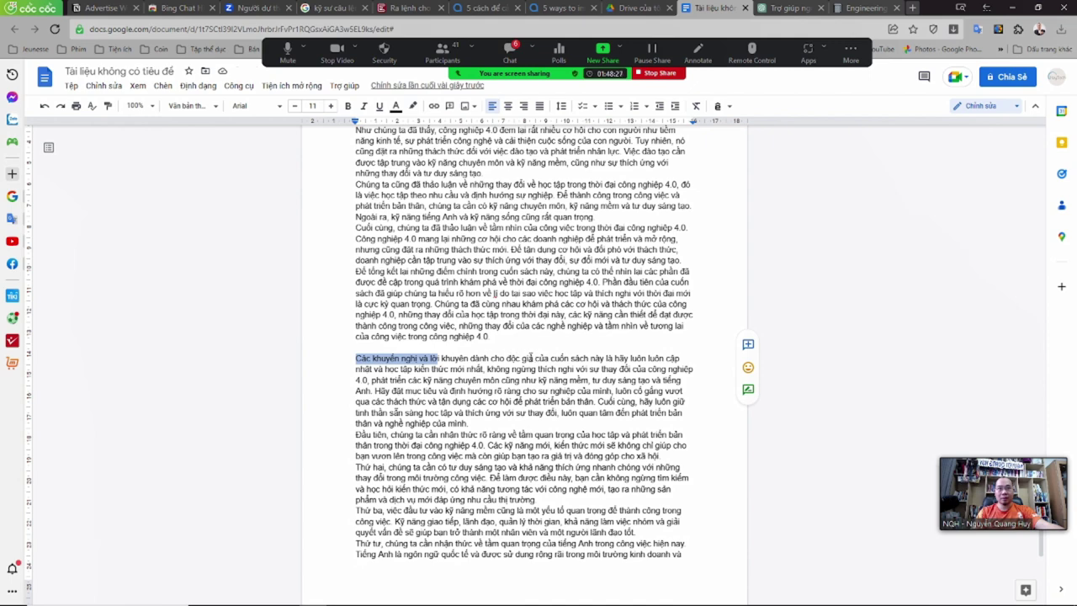
{"action": "left_click", "coordinate": [538, 359]}
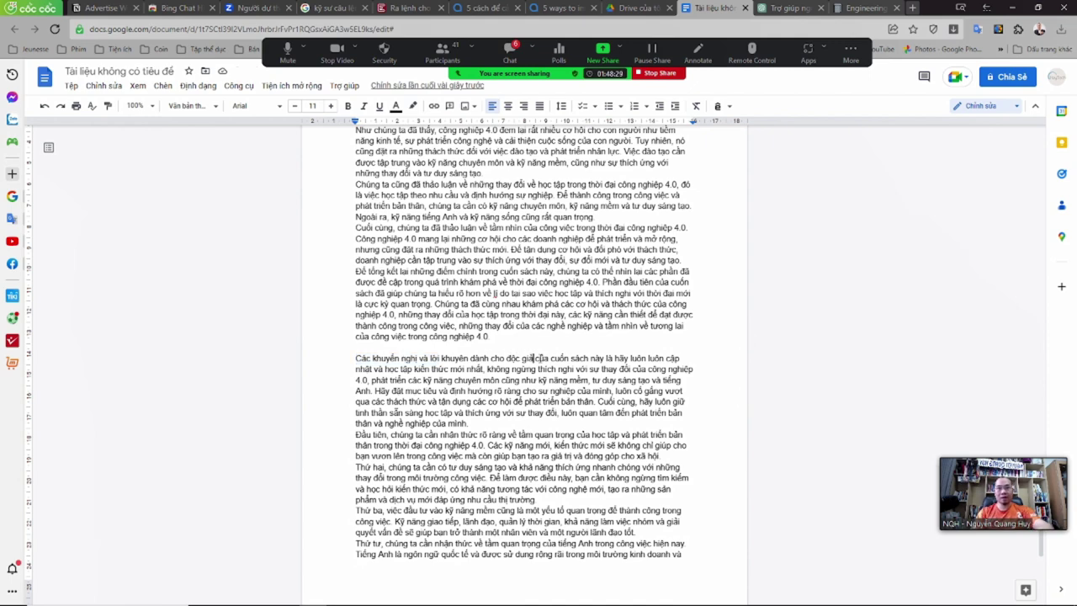
{"action": "key", "text": "Return"}
{"action": "key", "text": "Delete"}
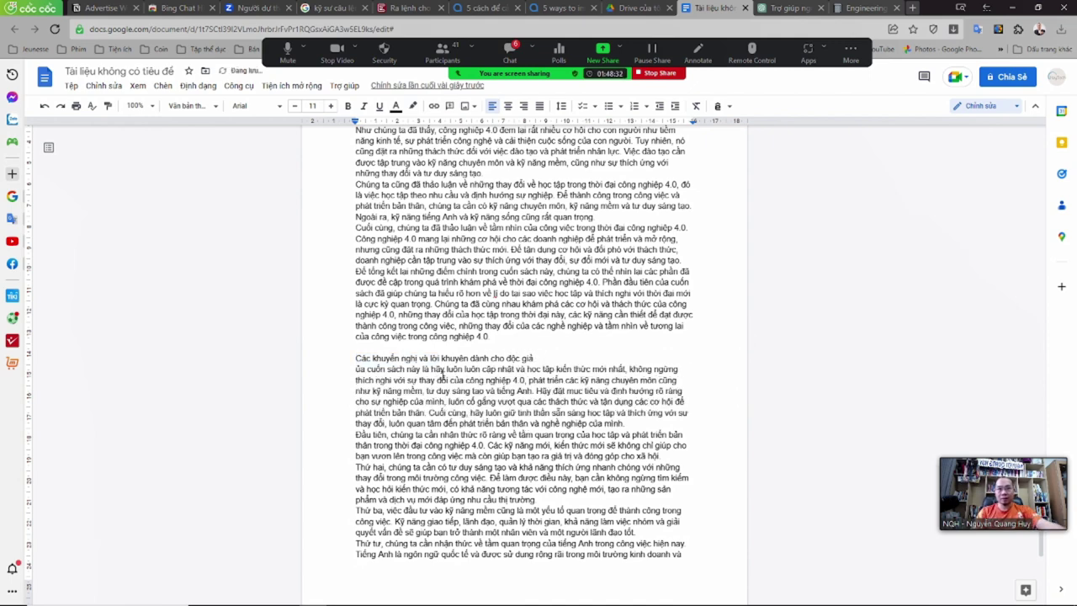
{"action": "key", "text": "ctrl+shift+Right"}
{"action": "key", "text": "ctrl+shift+Right"}
{"action": "key", "text": "ctrl+shift+Right"}
{"action": "key", "text": "ctrl+shift+Right"}
{"action": "key", "text": "ctrl+shift+Right"}
{"action": "key", "text": "BackSpace"}
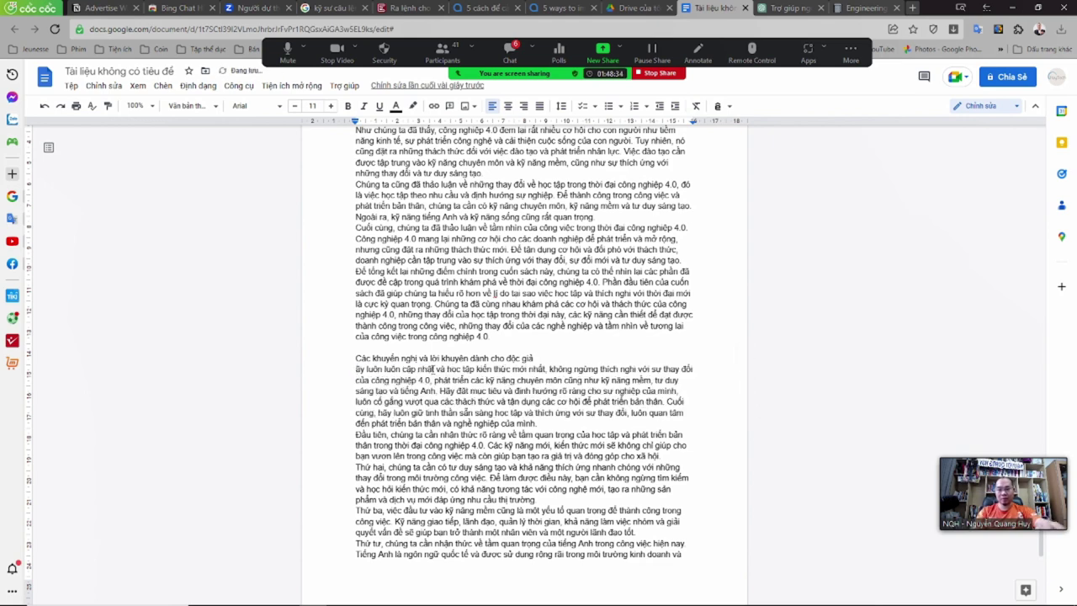
{"action": "key", "text": "Delete"}
{"action": "type", "text": "H"}
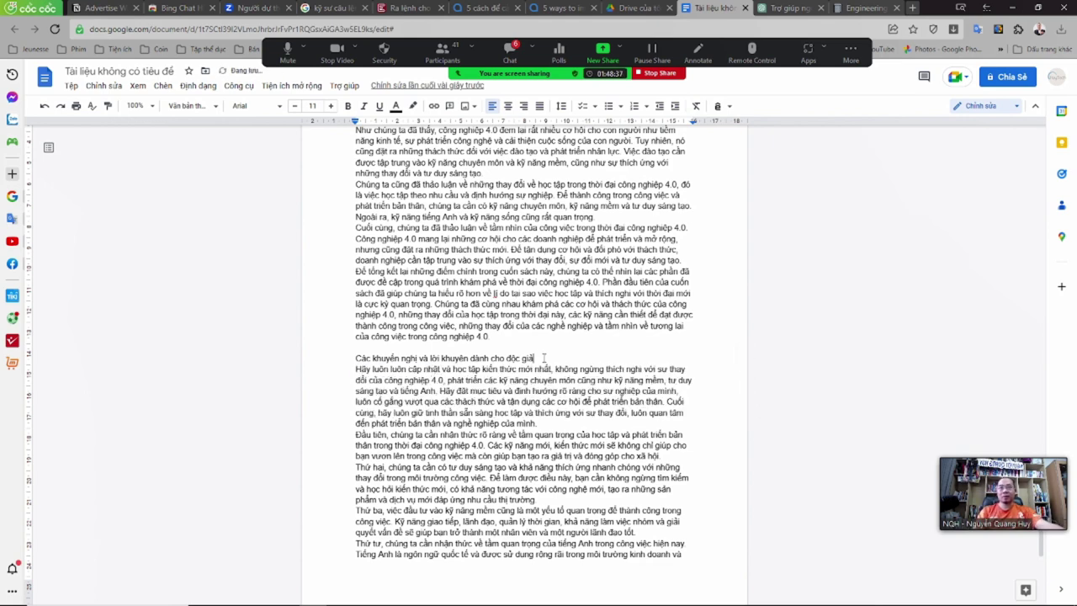
{"action": "scroll", "coordinate": [544, 358], "scroll_direction": "up", "scroll_amount": 2}
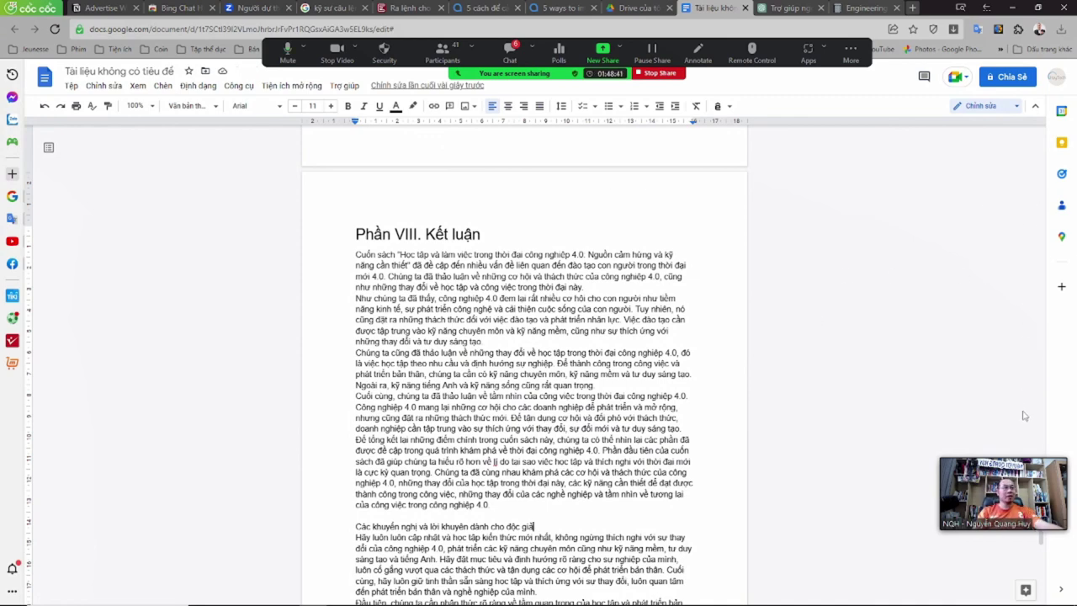
{"action": "scroll", "coordinate": [1024, 416], "scroll_direction": "up", "scroll_amount": 10}
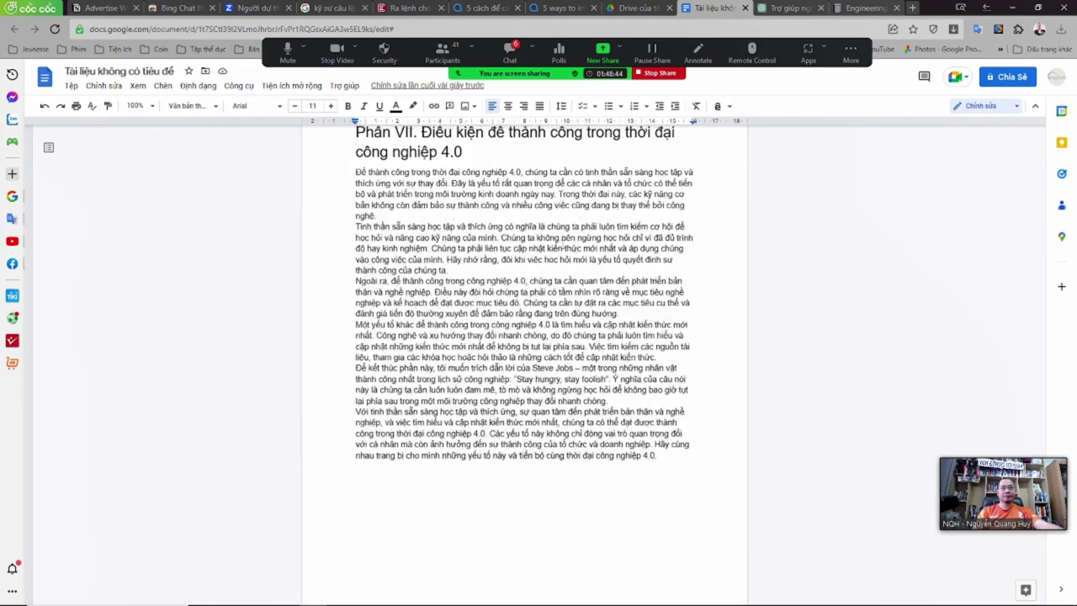
{"action": "scroll", "coordinate": [560, 247], "scroll_direction": "up", "scroll_amount": 2}
- Select the whole book and set its text to font size 15 with 1.5 line spacing
{"action": "key", "text": "ctrl+a"}
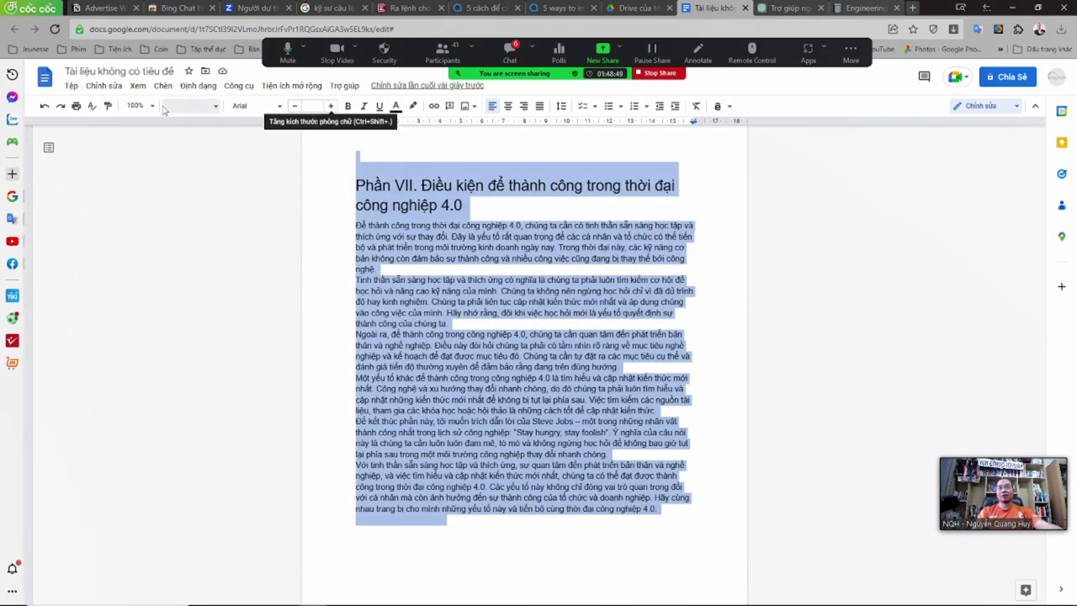
{"action": "left_click", "coordinate": [330, 110]}
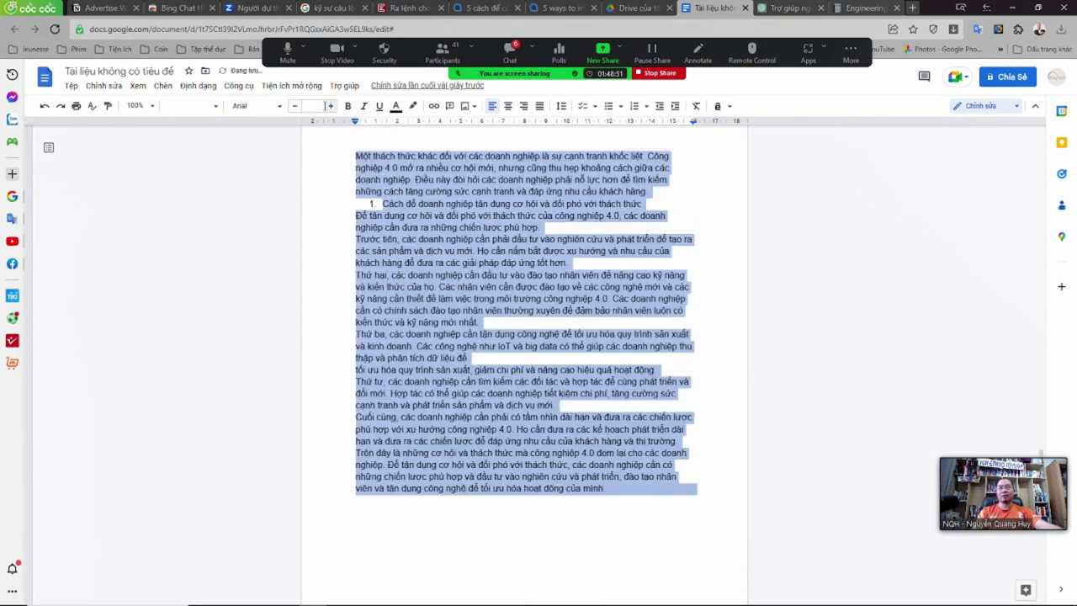
{"action": "left_click", "coordinate": [311, 106]}
{"action": "key", "text": "Return"}
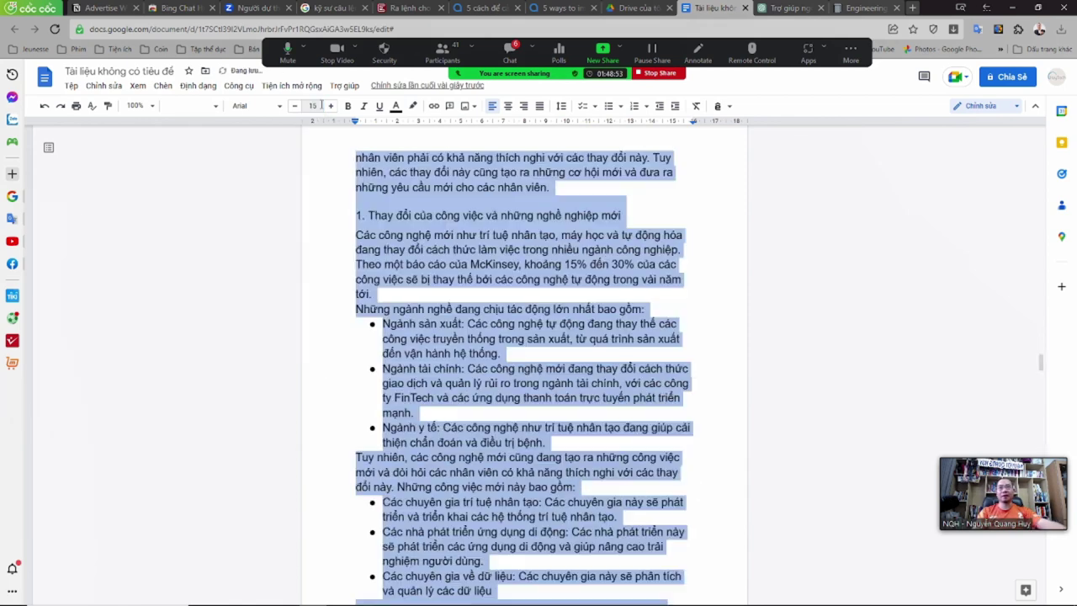
{"action": "left_click", "coordinate": [561, 107]}
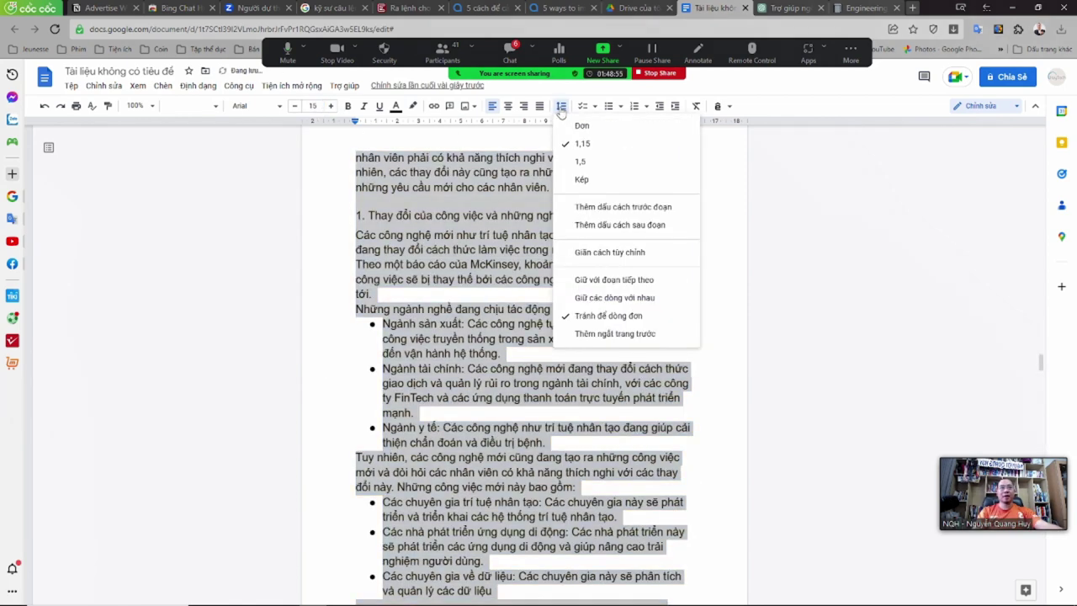
{"action": "left_click", "coordinate": [579, 160]}
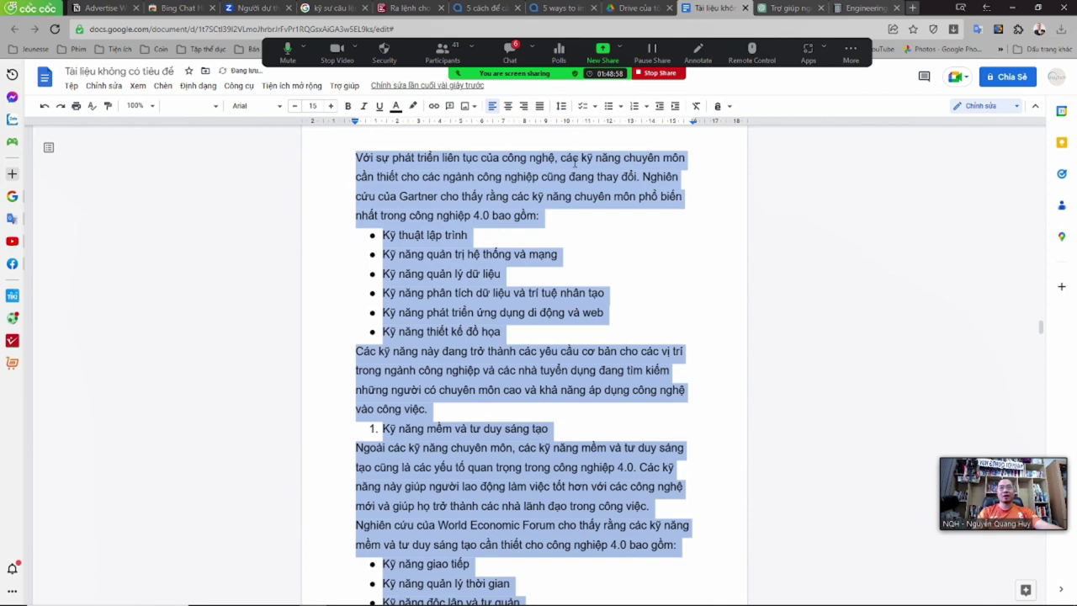
{"action": "left_click", "coordinate": [540, 179]}
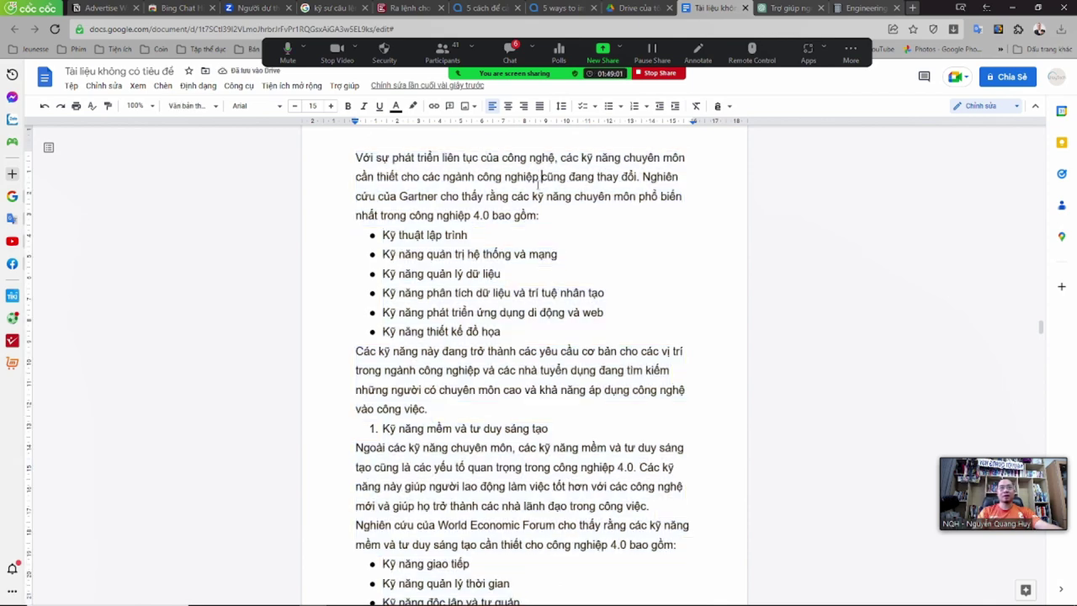
{"action": "left_click_drag", "start_coordinate": [1041, 328], "coordinate": [1041, 122]}
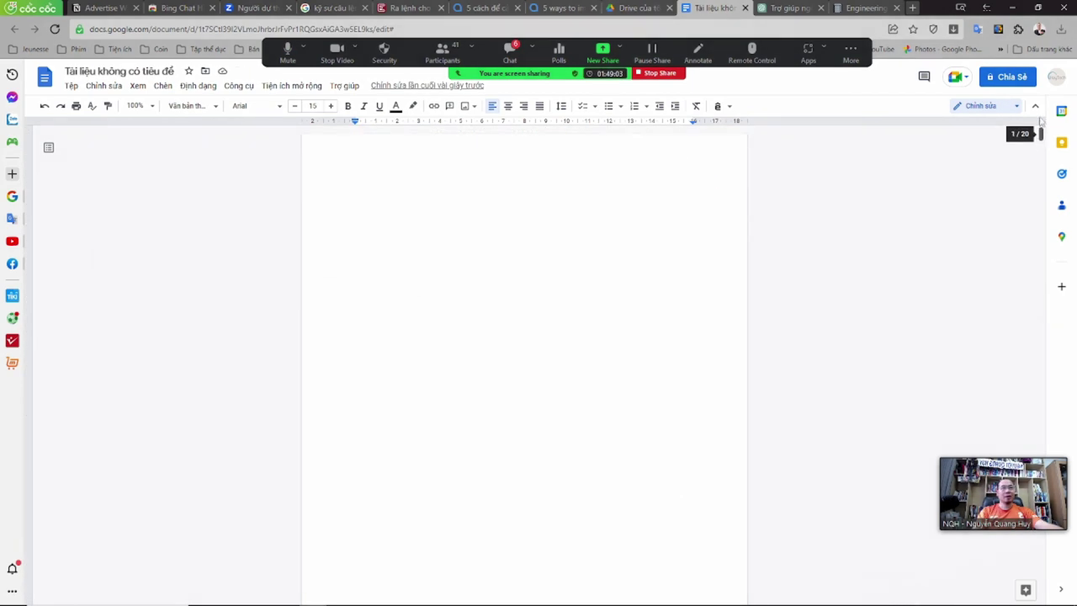
- Insert a plain-text table of contents with page numbers
{"action": "scroll", "coordinate": [420, 370], "scroll_direction": "down", "scroll_amount": 7}
{"action": "scroll", "coordinate": [429, 253], "scroll_direction": "up", "scroll_amount": 7}
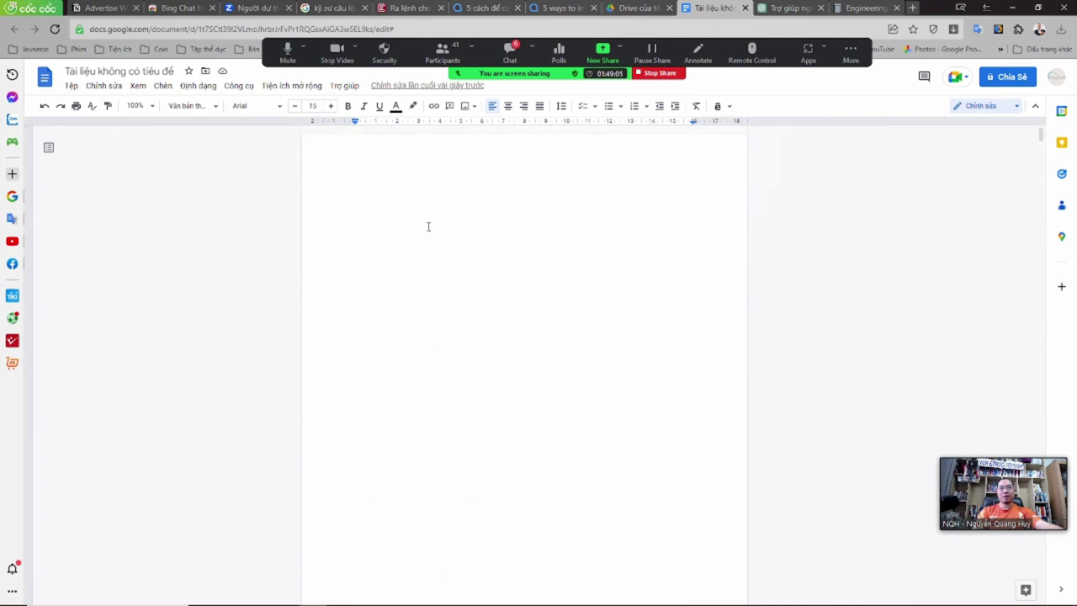
{"action": "left_click", "coordinate": [163, 87]}
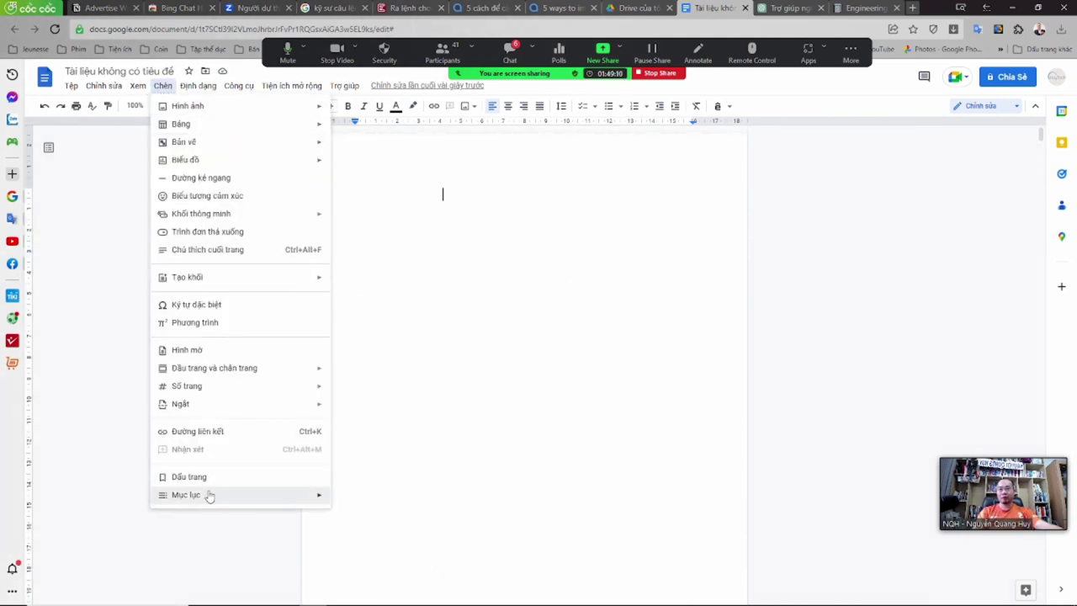
{"action": "mouse_move", "coordinate": [208, 499]}
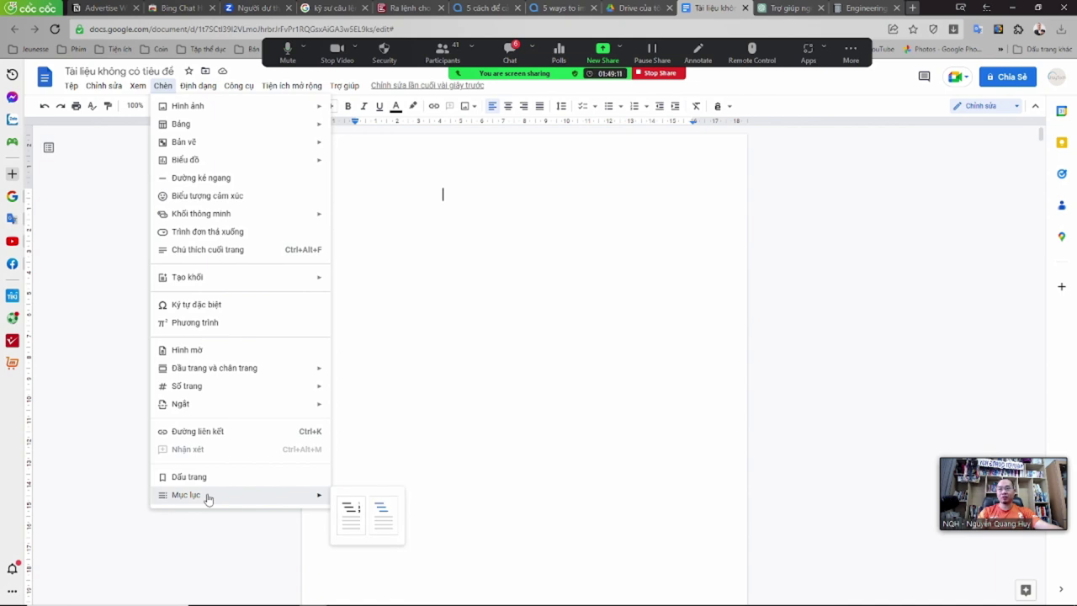
{"action": "left_click", "coordinate": [345, 517]}
- Move the table of contents up onto the blank first page
{"action": "scroll", "coordinate": [390, 404], "scroll_direction": "up", "scroll_amount": 5}
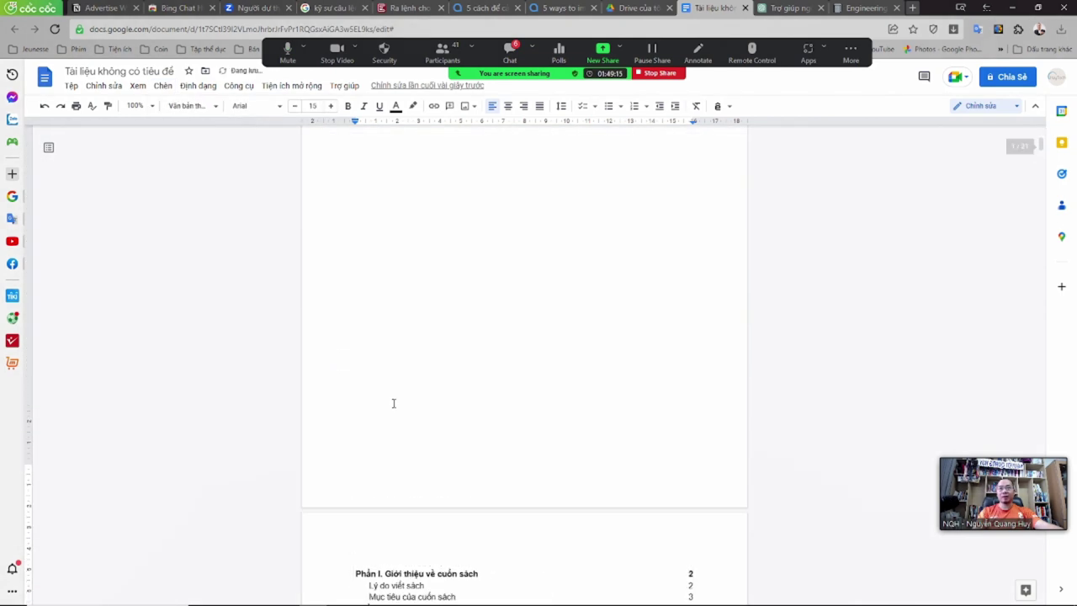
{"action": "scroll", "coordinate": [385, 415], "scroll_direction": "down", "scroll_amount": 9}
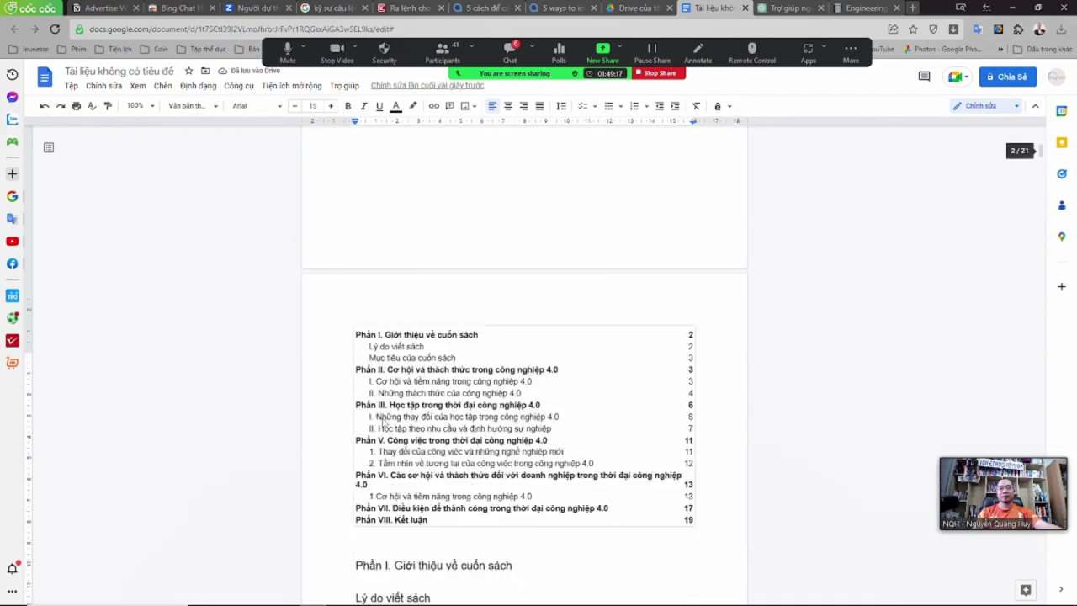
{"action": "scroll", "coordinate": [359, 269], "scroll_direction": "up", "scroll_amount": 3}
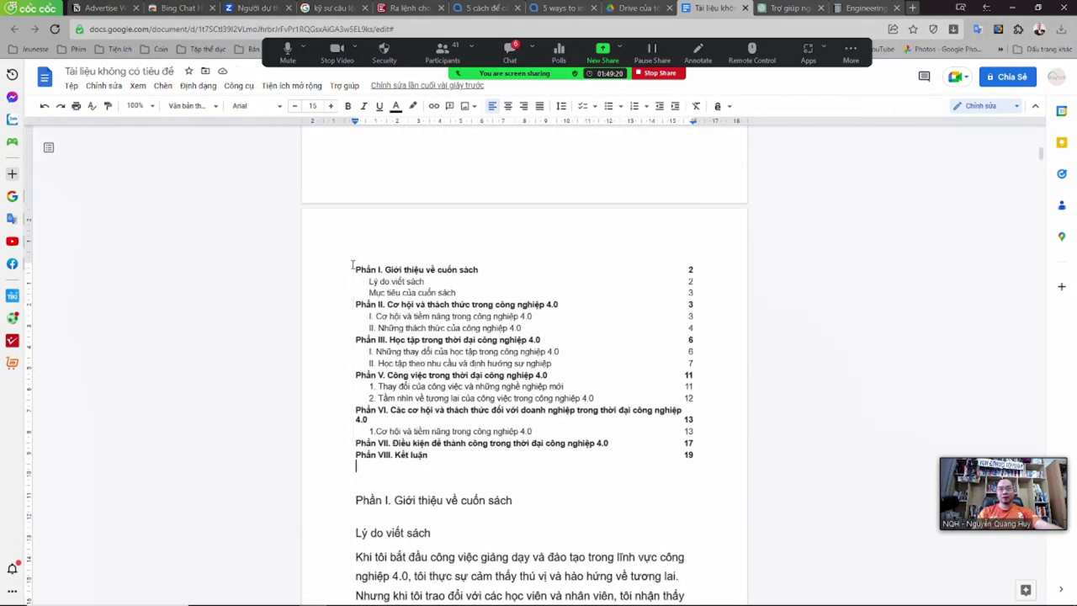
{"action": "left_click", "coordinate": [354, 268]}
{"action": "left_click", "coordinate": [376, 193]}
{"action": "scroll", "coordinate": [374, 337], "scroll_direction": "up", "scroll_amount": 5}
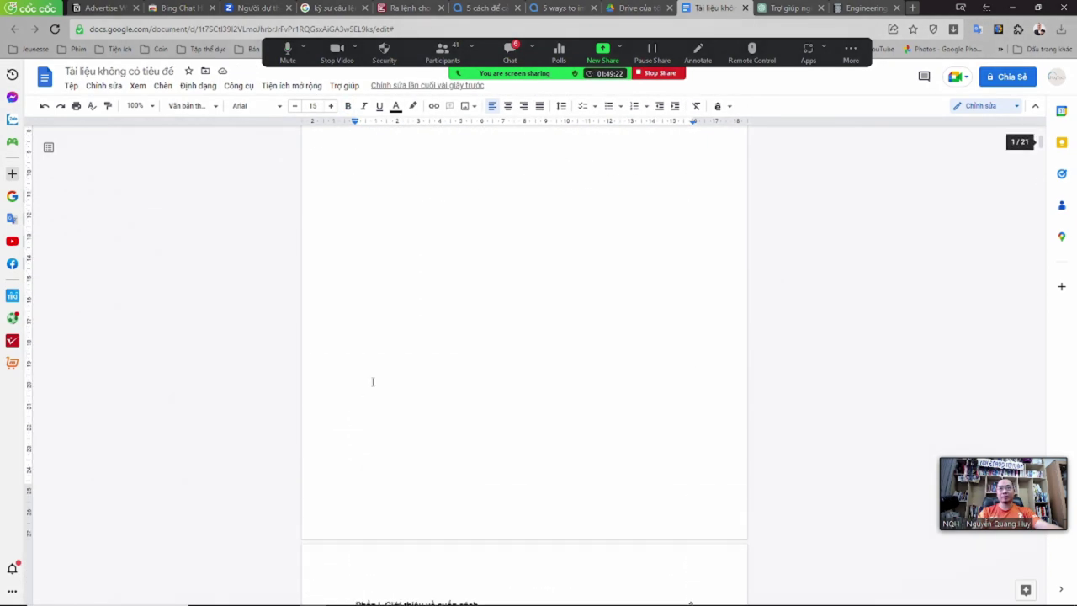
{"action": "key", "text": "Delete"}
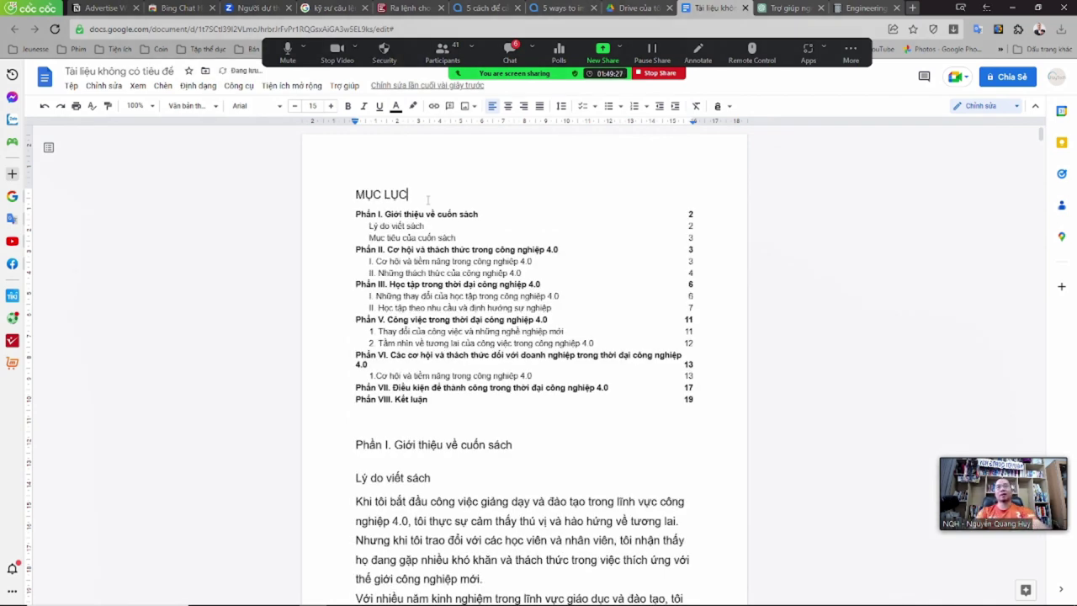
- Start Phần I on a new page after the table of contents
{"action": "left_click", "coordinate": [381, 415]}
{"action": "left_click", "coordinate": [357, 444]}
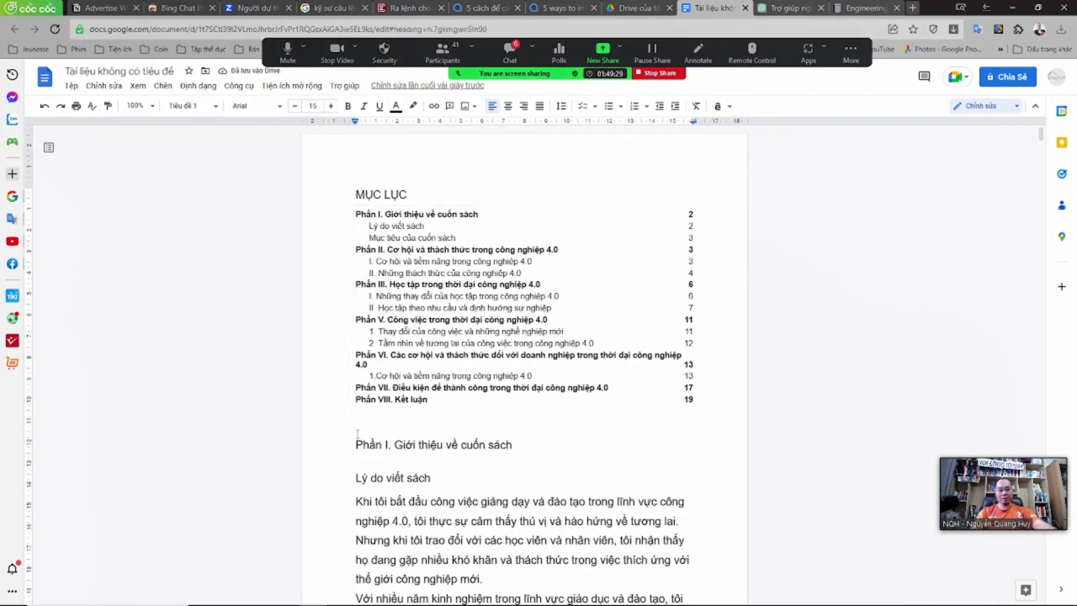
{"action": "key", "text": "ctrl+Return"}
{"action": "scroll", "coordinate": [370, 436], "scroll_direction": "down", "scroll_amount": 3}
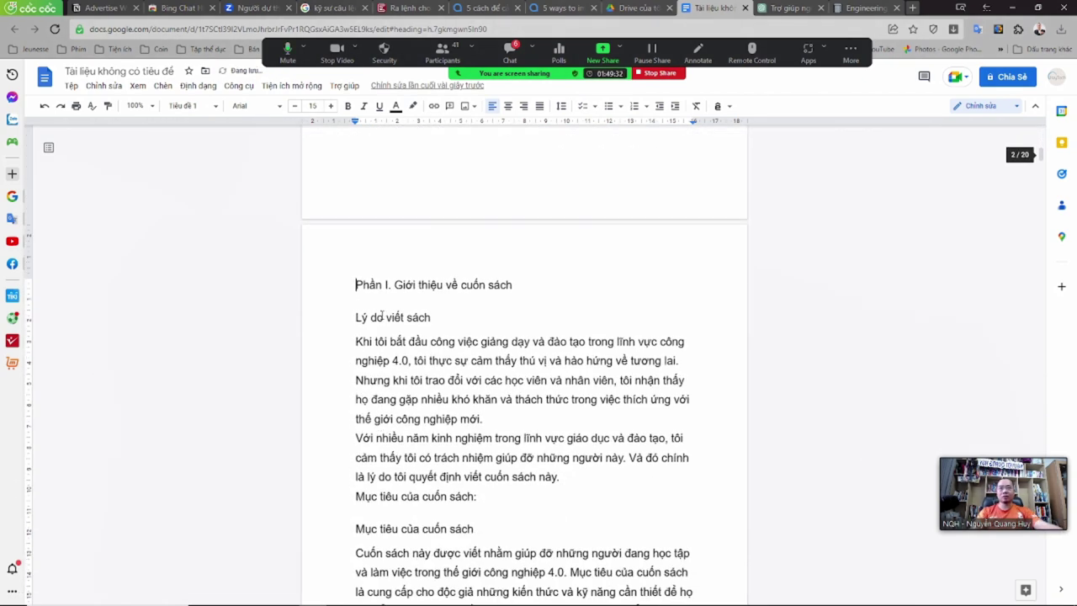
- Bold the Phần I heading and number 'Lý do viết sách' as item 1
{"action": "left_click_drag", "start_coordinate": [516, 284], "coordinate": [301, 286]}
{"action": "key", "text": "ctrl+b"}
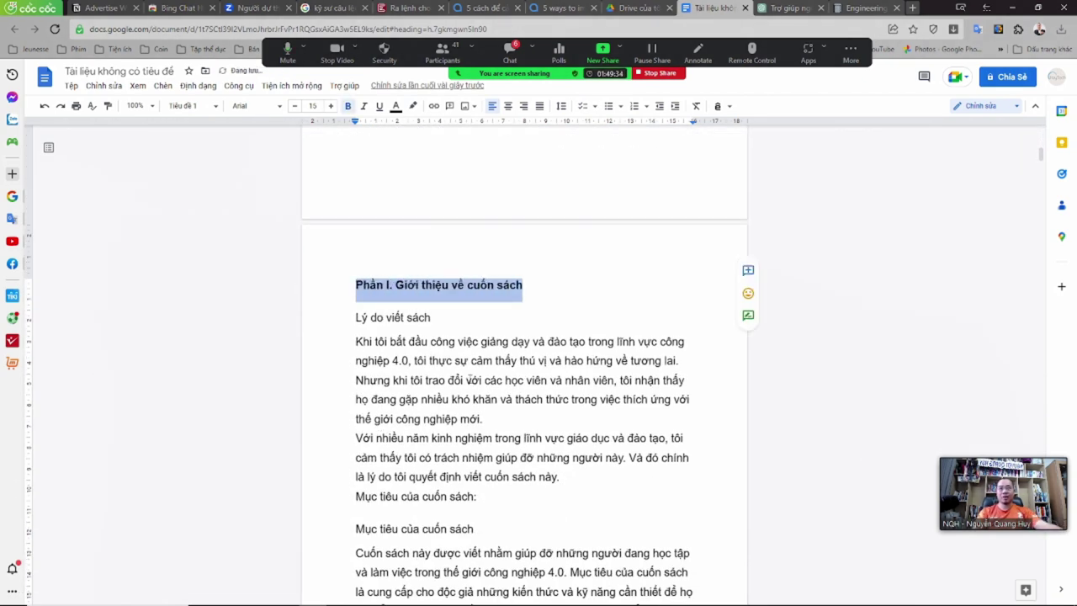
{"action": "left_click", "coordinate": [468, 380]}
{"action": "left_click", "coordinate": [356, 317]}
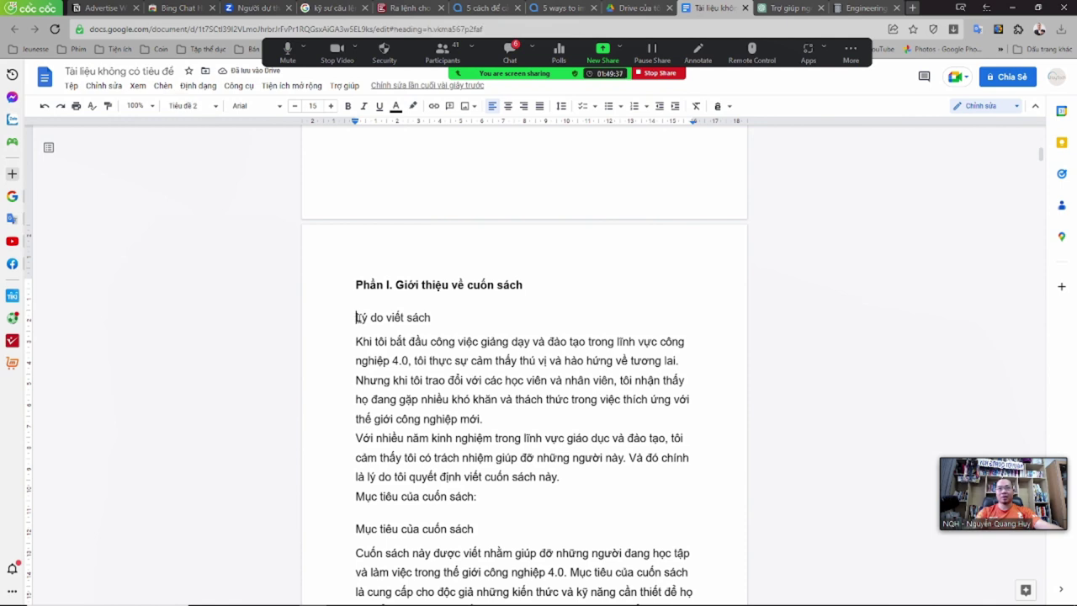
{"action": "type", "text": "1."}
{"action": "key", "text": "ctrl+alt+2"}
{"action": "key", "text": "BackSpace"}
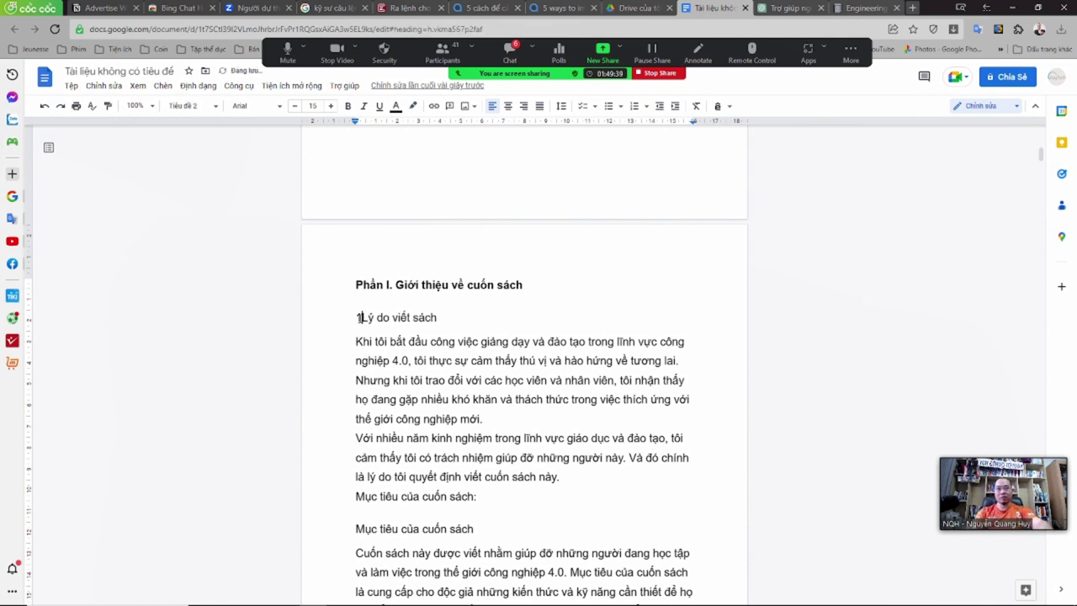
{"action": "type", "text": "."}
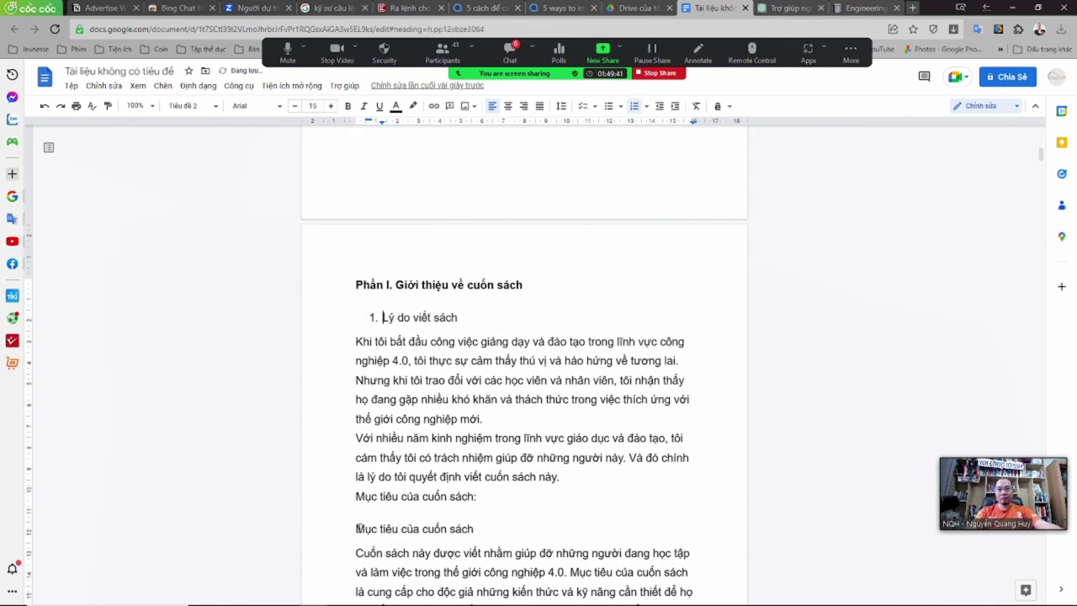
- Number 'Mục tiêu của cuốn sách' as 2 and bold both Phần I subheadings
{"action": "left_click", "coordinate": [359, 528]}
{"action": "type", "text": "2."}
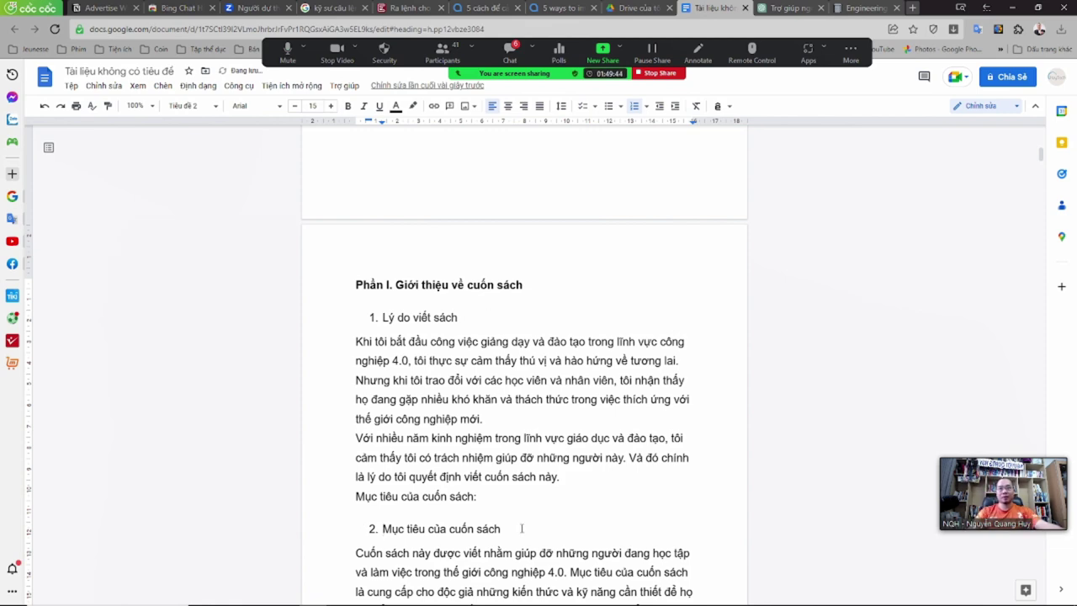
{"action": "left_click_drag", "start_coordinate": [521, 528], "coordinate": [383, 529]}
{"action": "key", "text": "ctrl+b"}
{"action": "left_click_drag", "start_coordinate": [488, 317], "coordinate": [295, 325]}
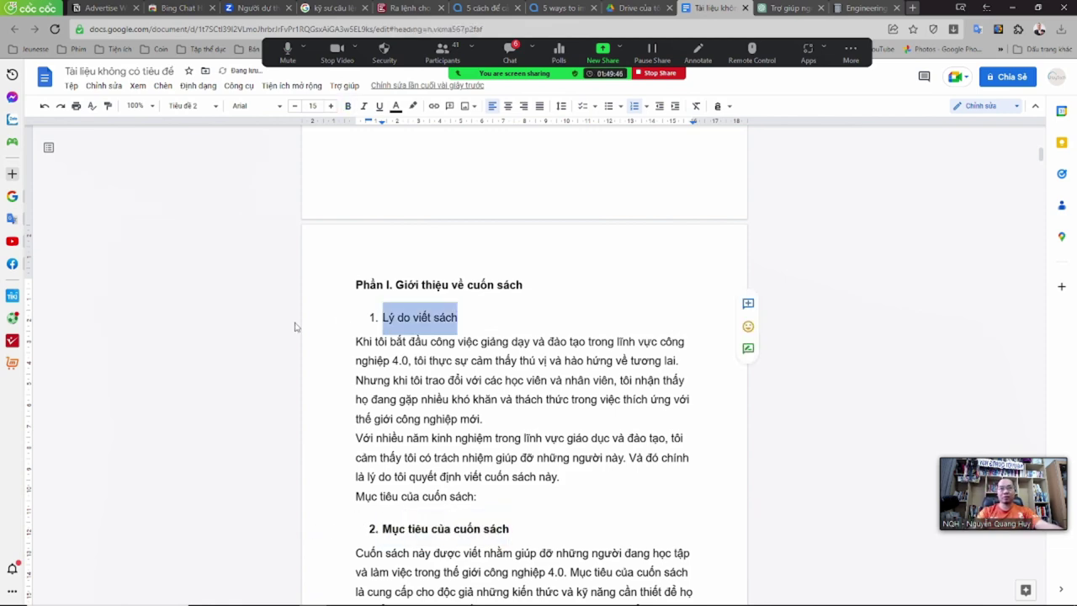
{"action": "key", "text": "ctrl+b"}
{"action": "left_click", "coordinate": [356, 380]}
- Make Phần II a bold Heading 1 and enlarge the Phần I and II headings to 17
{"action": "scroll", "coordinate": [391, 442], "scroll_direction": "down", "scroll_amount": 5}
{"action": "scroll", "coordinate": [391, 443], "scroll_direction": "down", "scroll_amount": 2}
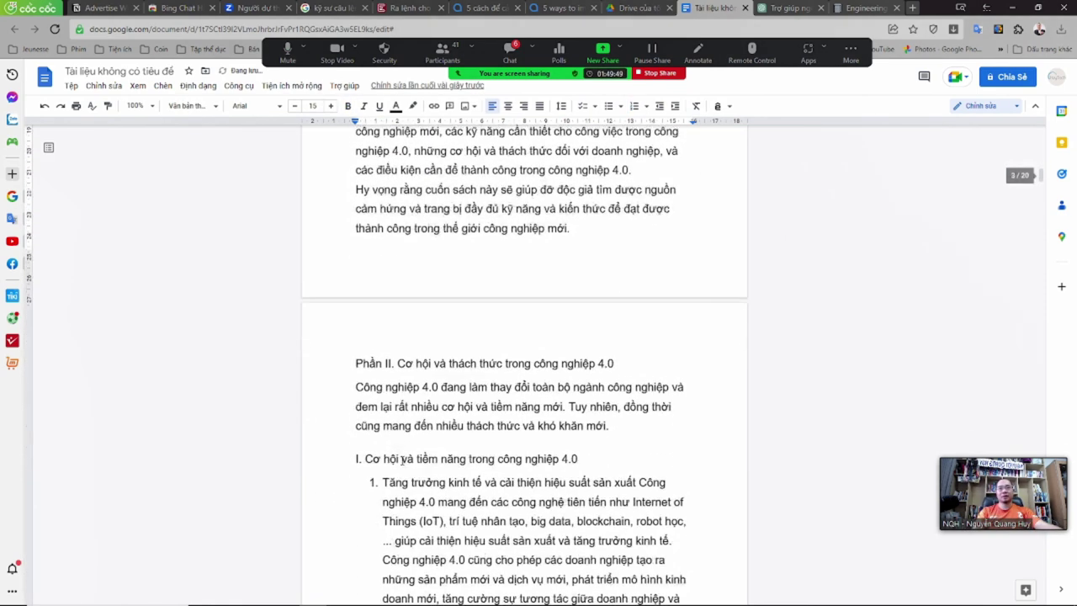
{"action": "left_click_drag", "start_coordinate": [637, 360], "coordinate": [300, 365]}
{"action": "key", "text": "ctrl+alt+1"}
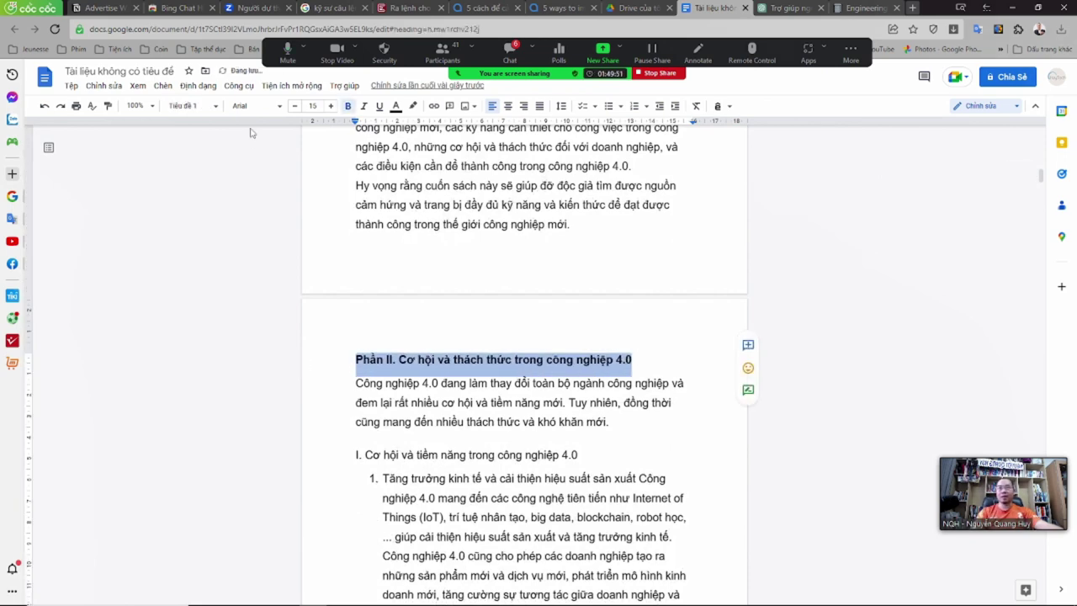
{"action": "left_click", "coordinate": [332, 107]}
{"action": "left_click", "coordinate": [332, 106]}
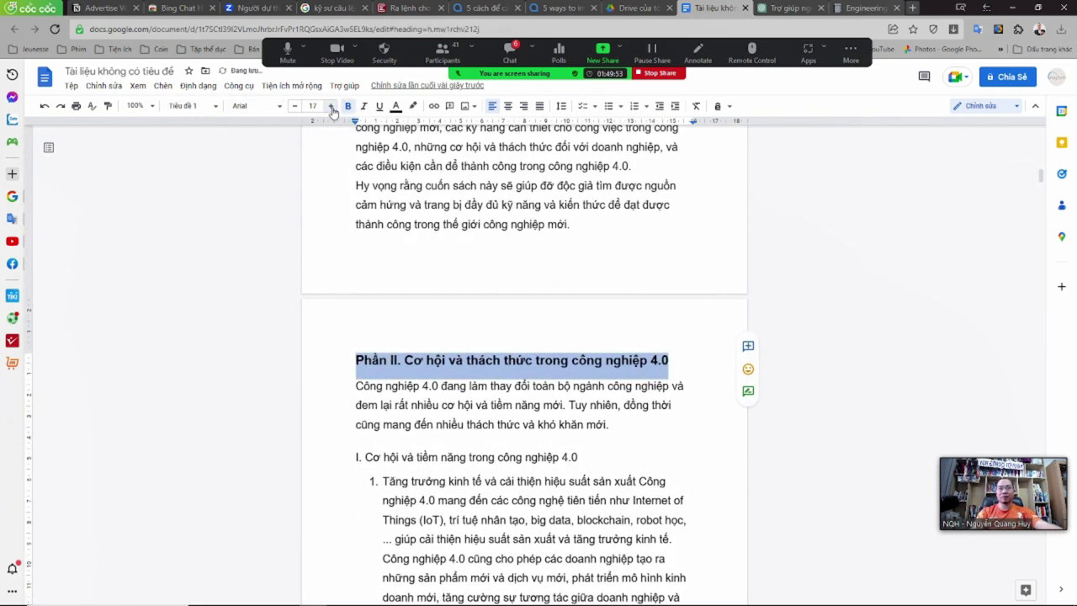
{"action": "scroll", "coordinate": [538, 353], "scroll_direction": "up", "scroll_amount": 7}
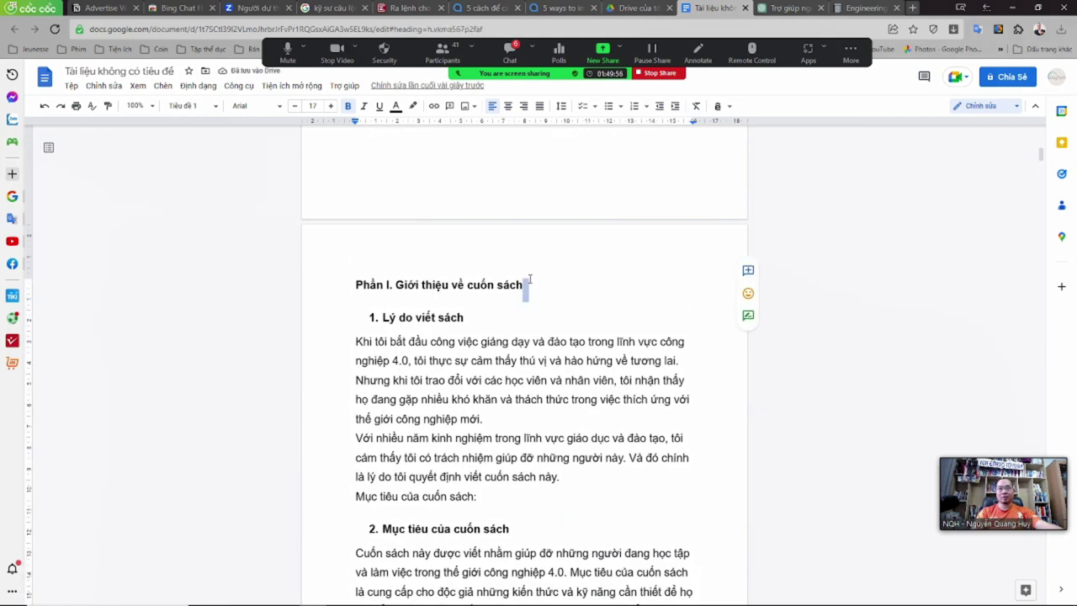
{"action": "left_click_drag", "start_coordinate": [525, 285], "coordinate": [295, 278]}
{"action": "left_click", "coordinate": [331, 107]}
{"action": "left_click", "coordinate": [332, 107]}
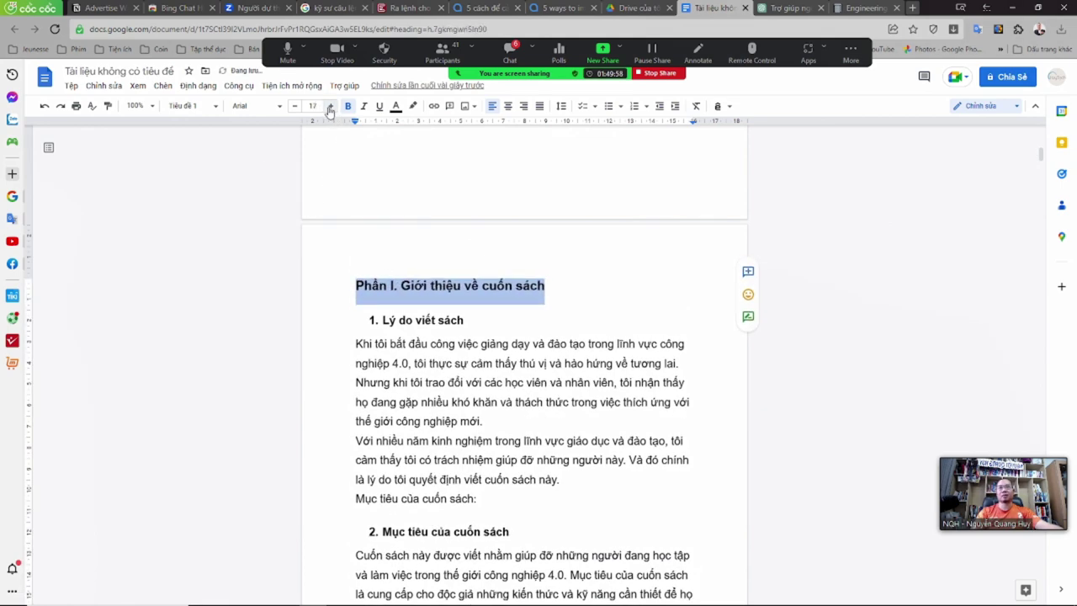
- Bold subheadings I. Cơ hội, II. Những thách thức and III. Kết luận, removing a stray bullet
{"action": "scroll", "coordinate": [377, 387], "scroll_direction": "down", "scroll_amount": 10}
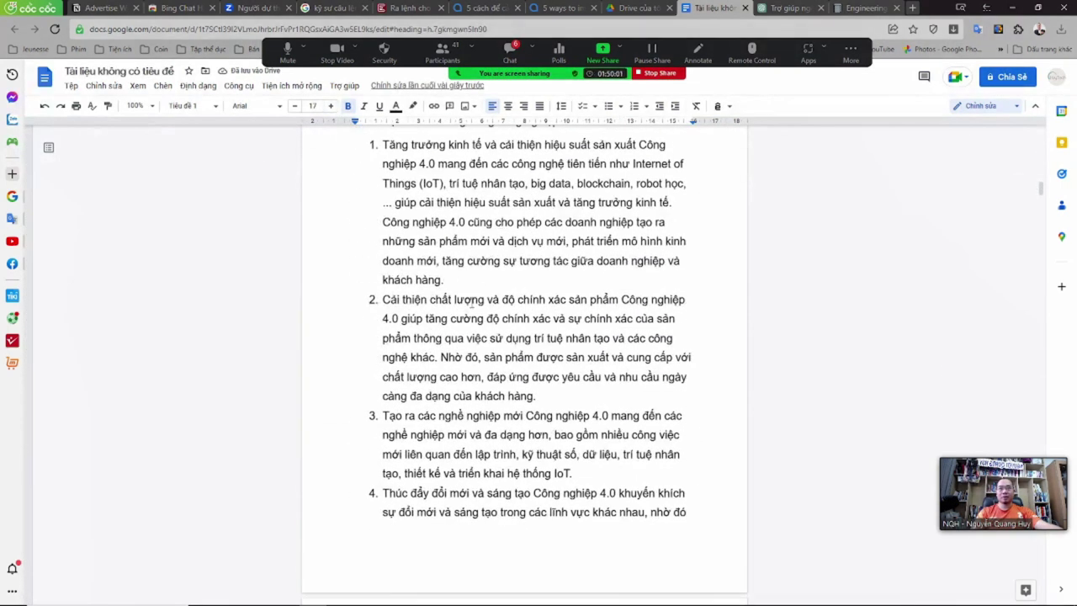
{"action": "scroll", "coordinate": [472, 307], "scroll_direction": "up", "scroll_amount": 3}
{"action": "left_click_drag", "start_coordinate": [577, 288], "coordinate": [309, 287]}
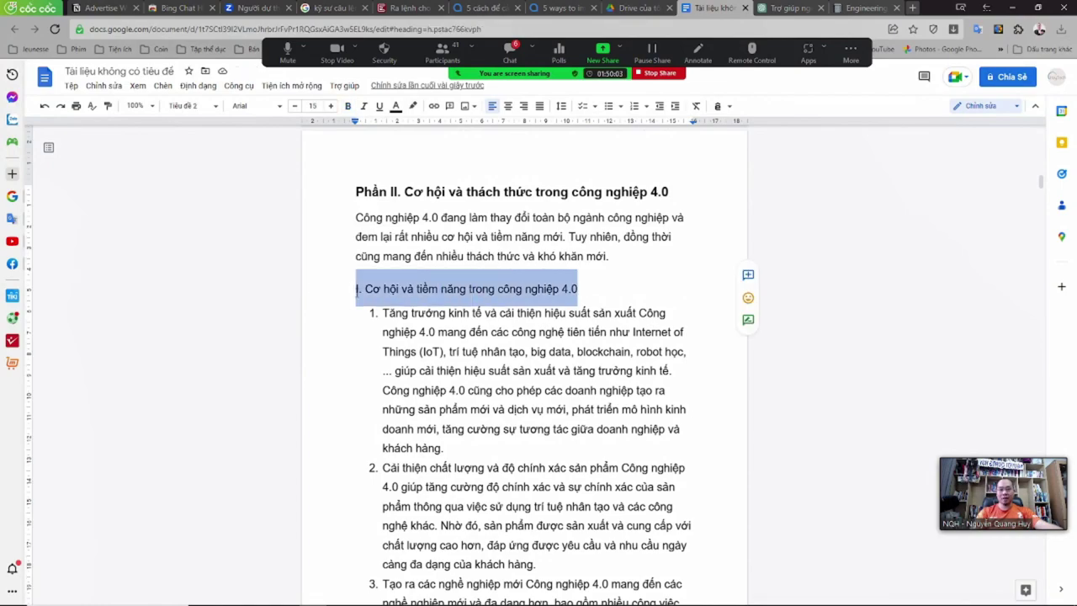
{"action": "key", "text": "ctrl+b"}
{"action": "scroll", "coordinate": [401, 315], "scroll_direction": "down", "scroll_amount": 5}
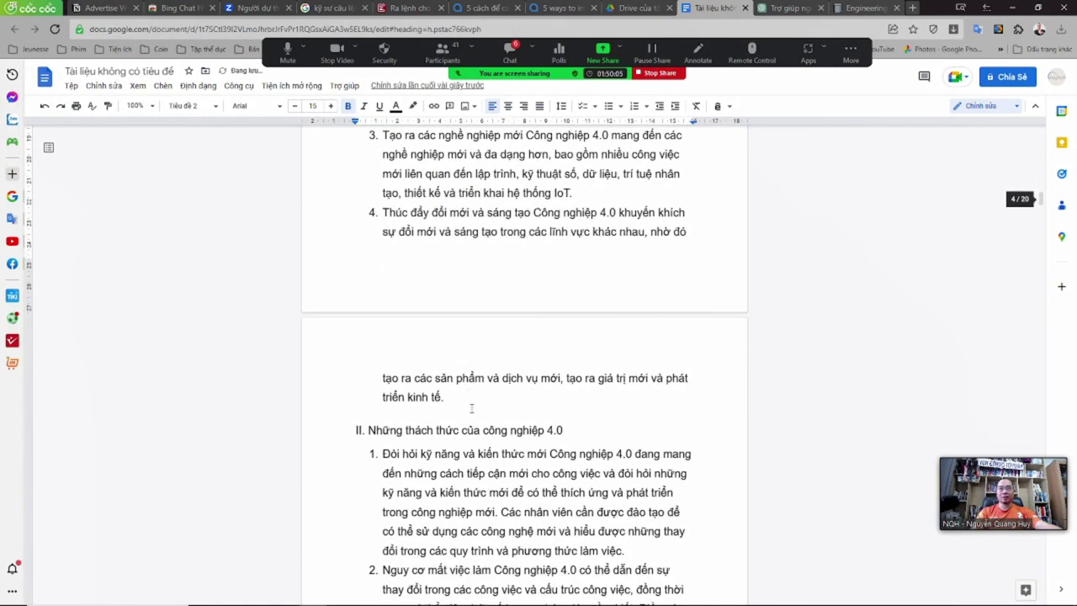
{"action": "left_click_drag", "start_coordinate": [564, 430], "coordinate": [315, 439]}
{"action": "key", "text": "ctrl+b"}
{"action": "scroll", "coordinate": [315, 438], "scroll_direction": "down", "scroll_amount": 5}
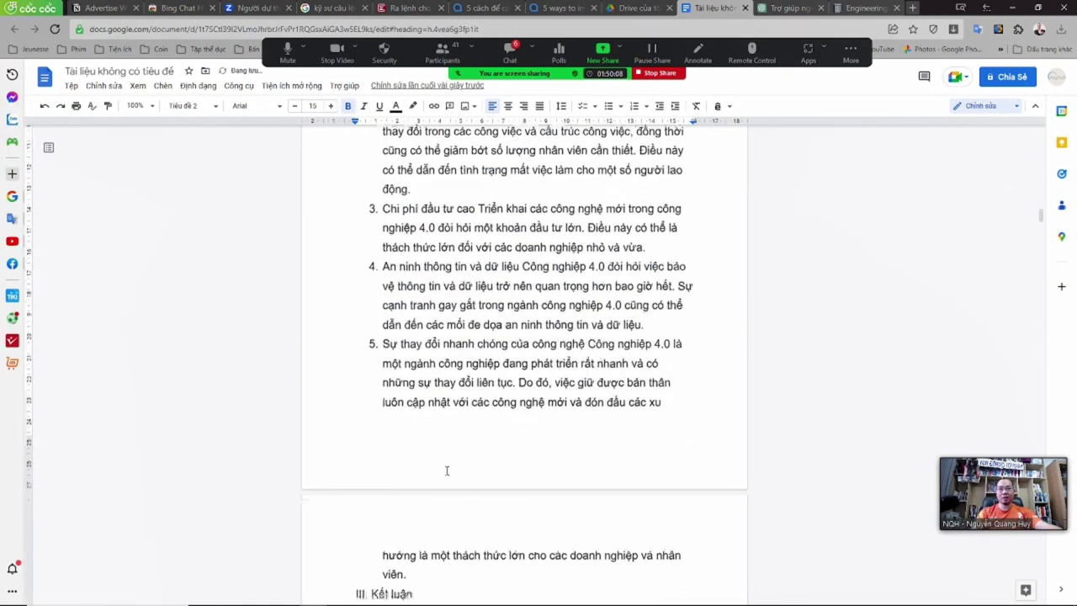
{"action": "left_click_drag", "start_coordinate": [432, 323], "coordinate": [318, 323]}
{"action": "key", "text": "ctrl+b"}
{"action": "scroll", "coordinate": [381, 393], "scroll_direction": "down", "scroll_amount": 2}
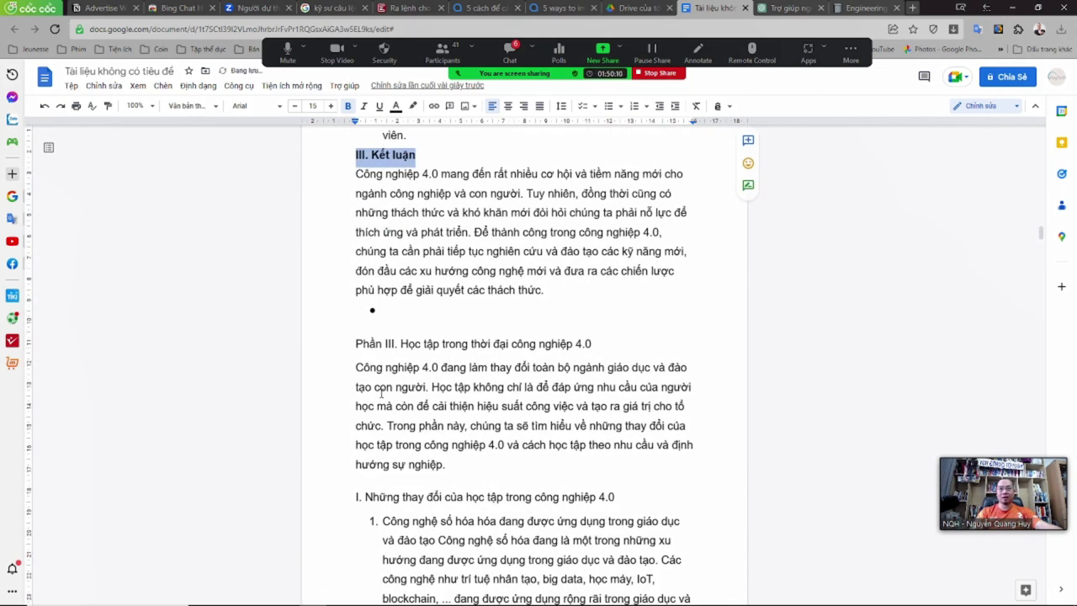
{"action": "left_click", "coordinate": [365, 308]}
{"action": "key", "text": "BackSpace"}
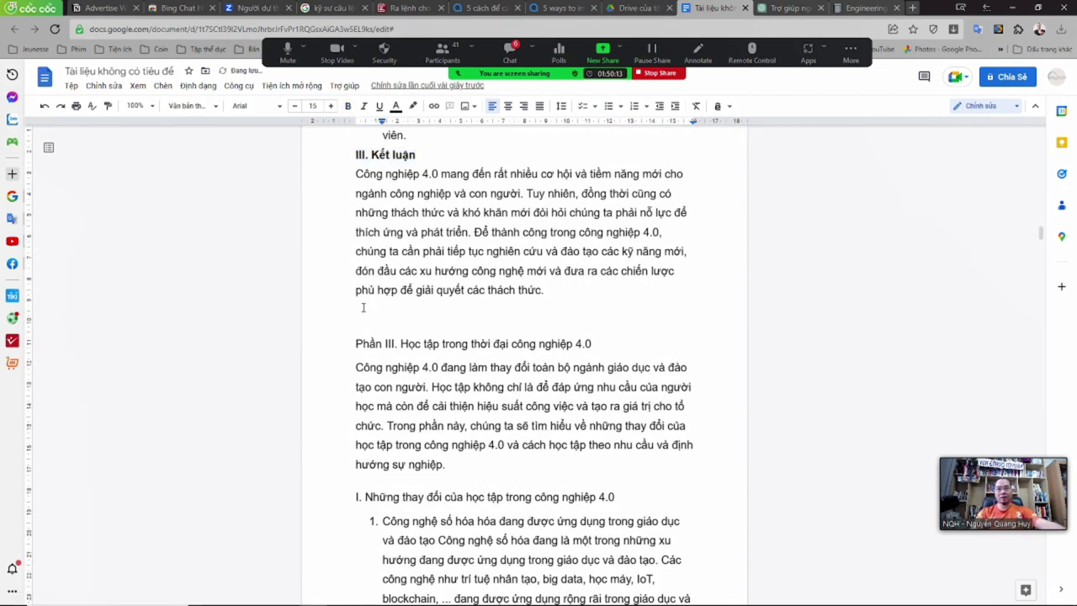
- Start Phần III on a new page with its heading bold at size 17
{"action": "left_click", "coordinate": [353, 344]}
{"action": "key", "text": "ctrl+Return"}
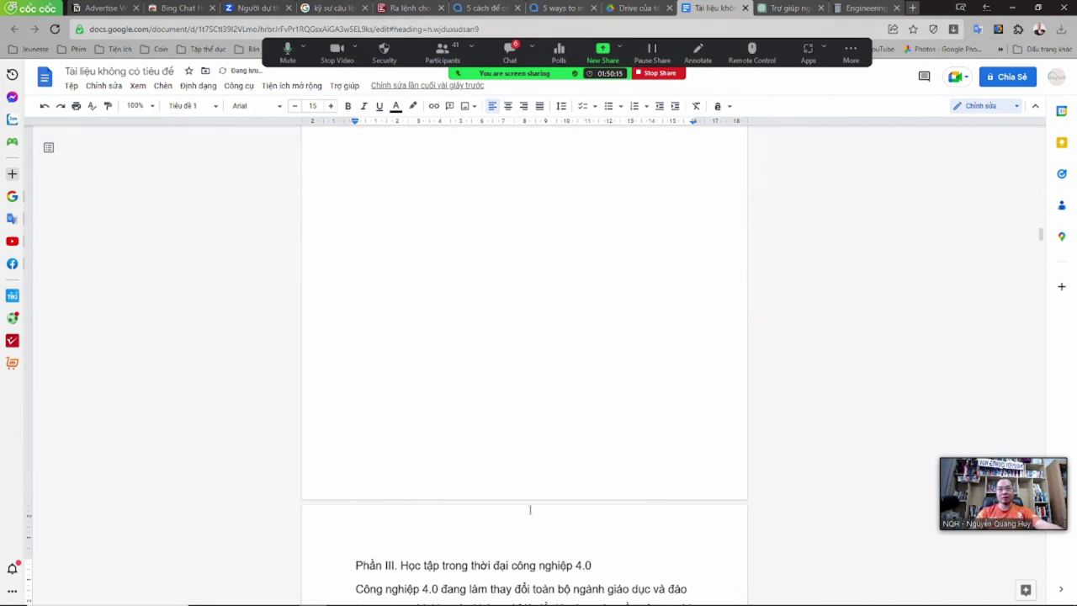
{"action": "key", "text": "shift+End"}
{"action": "left_click", "coordinate": [347, 106]}
{"action": "left_click", "coordinate": [331, 106]}
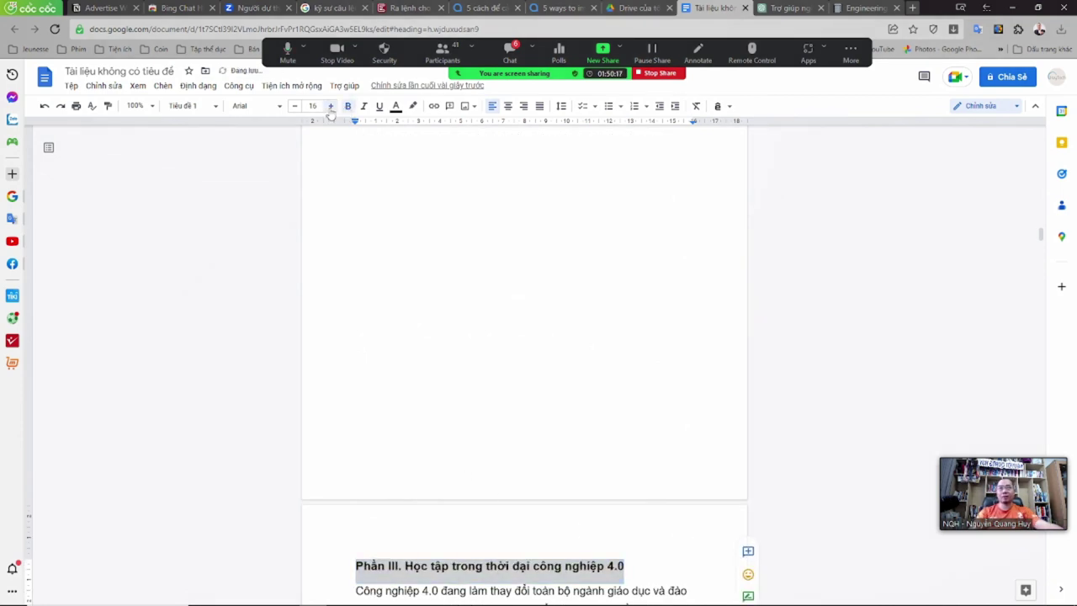
{"action": "left_click", "coordinate": [331, 106]}
- Bold the Phần III subheadings I. Những thay đổi and II. Học tập theo nhu cầu
{"action": "scroll", "coordinate": [454, 378], "scroll_direction": "down", "scroll_amount": 3}
{"action": "scroll", "coordinate": [454, 380], "scroll_direction": "down", "scroll_amount": 2}
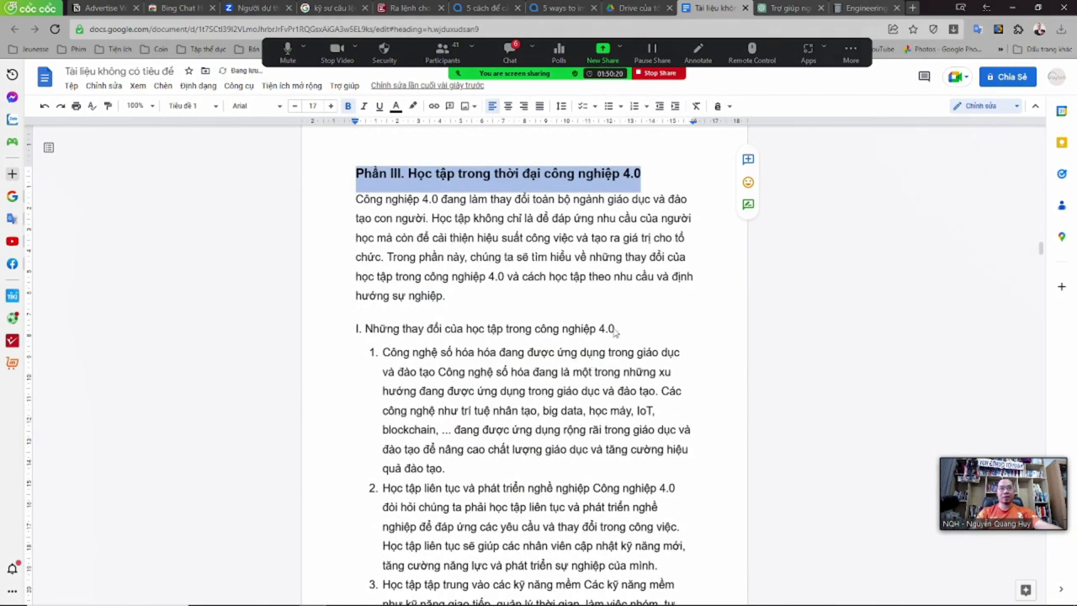
{"action": "left_click", "coordinate": [615, 329]}
{"action": "key", "text": "shift+Home"}
{"action": "key", "text": "ctrl+b"}
{"action": "scroll", "coordinate": [615, 333], "scroll_direction": "down", "scroll_amount": 7}
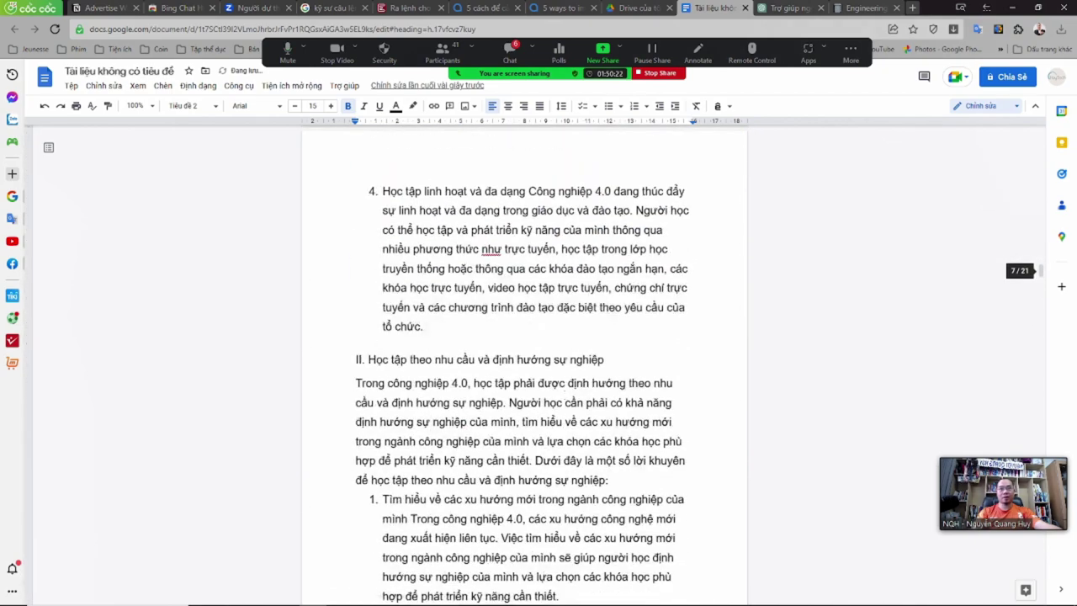
{"action": "left_click_drag", "start_coordinate": [614, 365], "coordinate": [283, 370]}
{"action": "key", "text": "ctrl+b"}
{"action": "scroll", "coordinate": [300, 383], "scroll_direction": "down", "scroll_amount": 6}
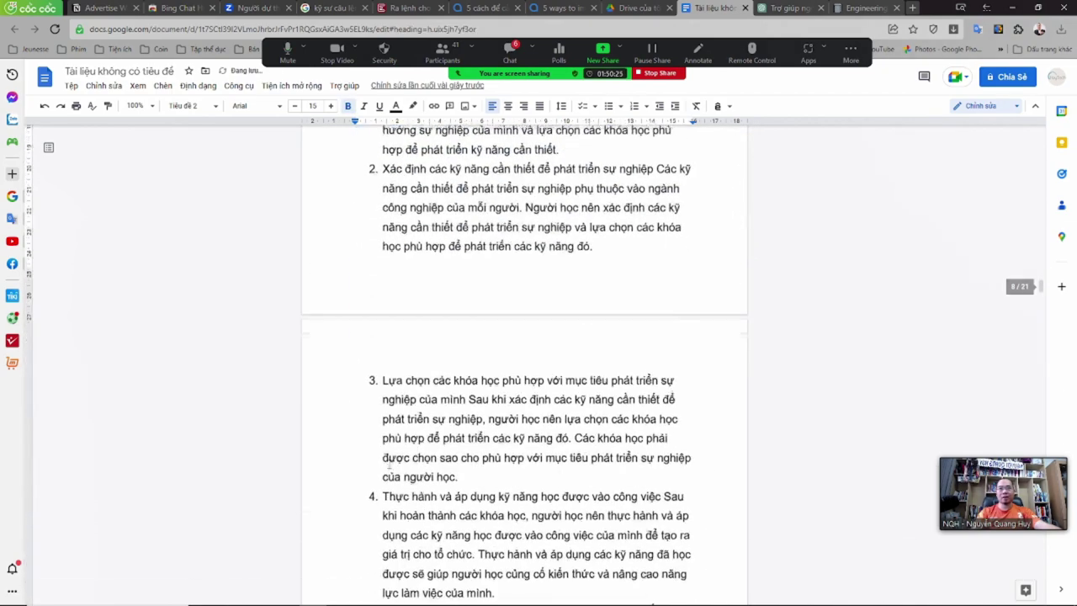
{"action": "scroll", "coordinate": [389, 464], "scroll_direction": "down", "scroll_amount": 10}
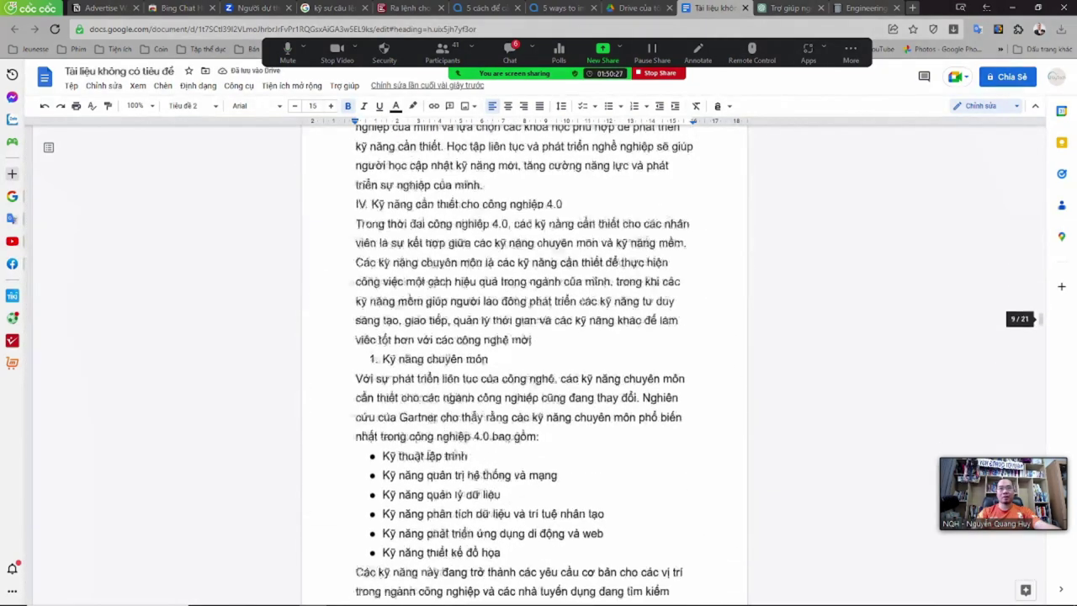
{"action": "scroll", "coordinate": [567, 274], "scroll_direction": "up", "scroll_amount": 1}
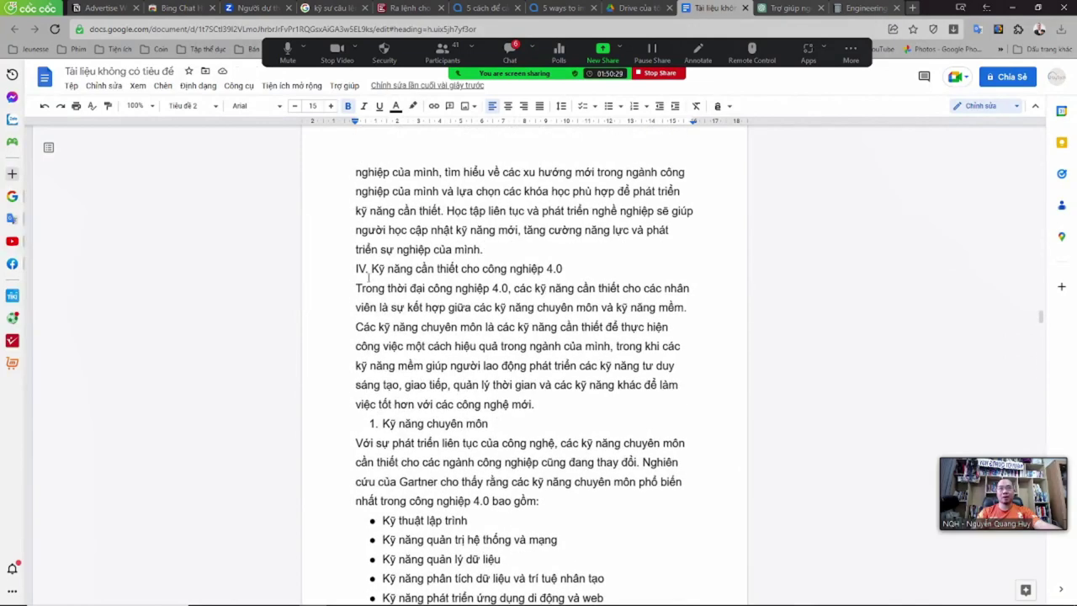
- Start Phần IV on a new page as a bold Heading 1
{"action": "left_click", "coordinate": [355, 268]}
{"action": "key", "text": "ctrl+Return"}
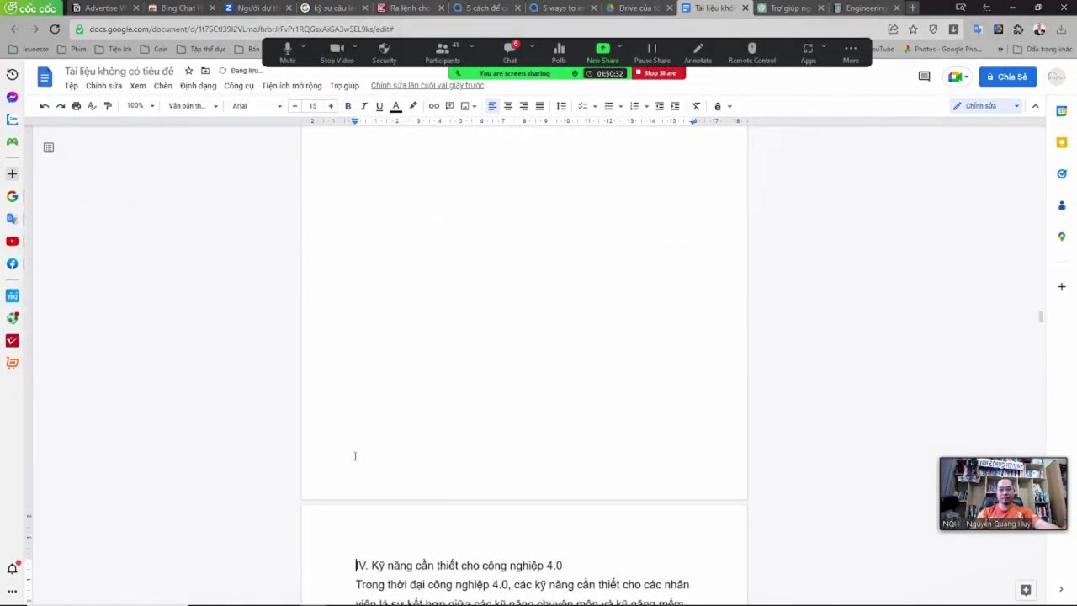
{"action": "type", "text": "Phần"}
{"action": "key", "text": "BackSpace"}
{"action": "key", "text": "BackSpace"}
{"action": "key", "text": "BackSpace"}
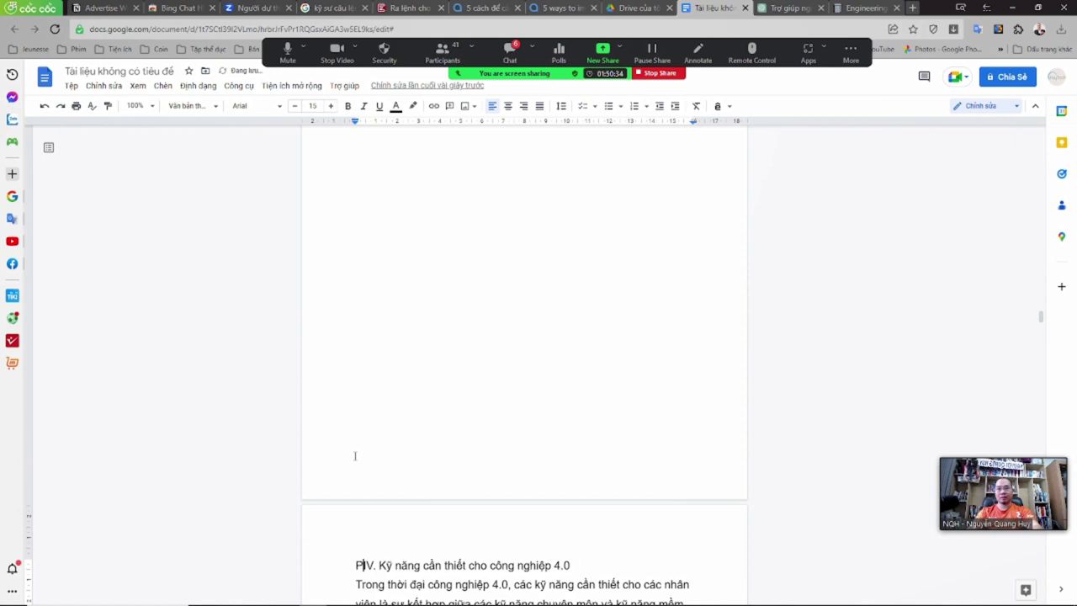
{"action": "type", "text": "hần"}
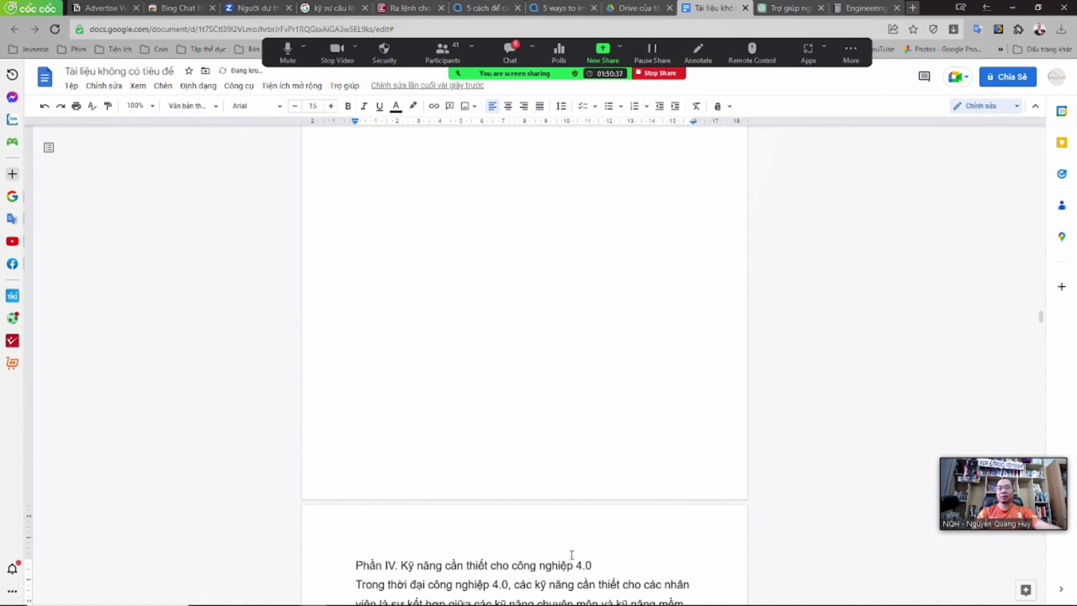
{"action": "left_click_drag", "start_coordinate": [598, 562], "coordinate": [316, 569]}
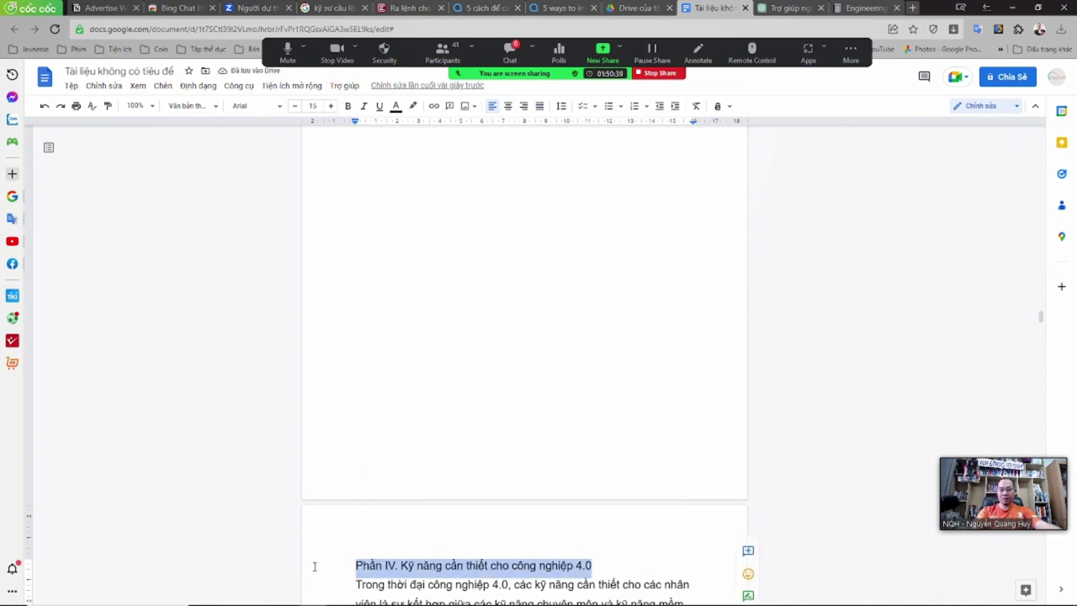
{"action": "key", "text": "ctrl+alt+1"}
{"action": "key", "text": "ctrl+b"}
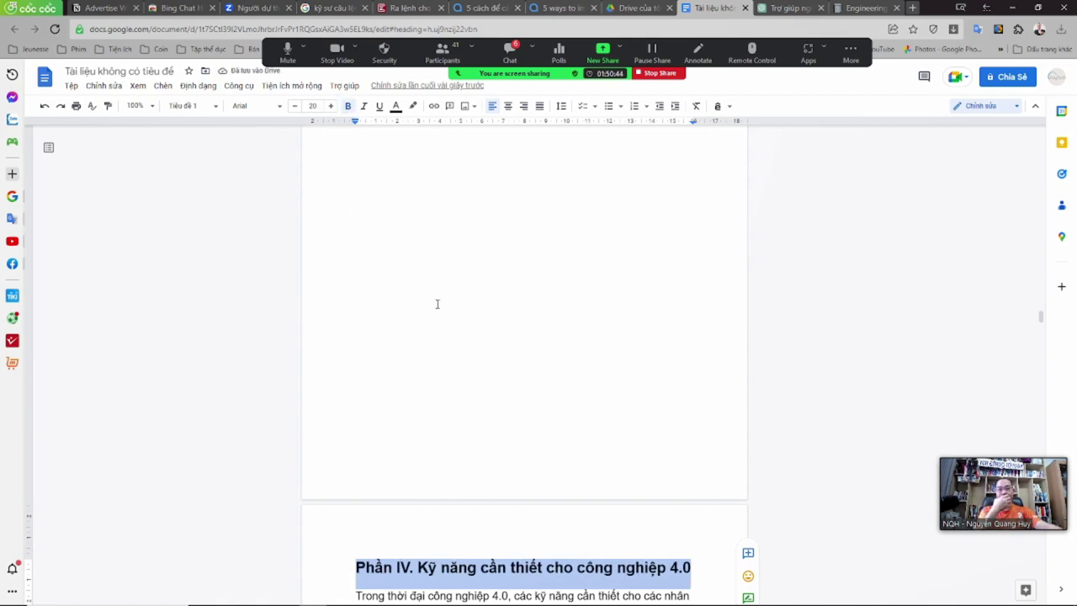
- Bold the Kỹ năng chuyên môn subheading
{"action": "scroll", "coordinate": [437, 304], "scroll_direction": "down", "scroll_amount": 5}
{"action": "left_click_drag", "start_coordinate": [496, 340], "coordinate": [382, 338]}
{"action": "key", "text": "ctrl+b"}
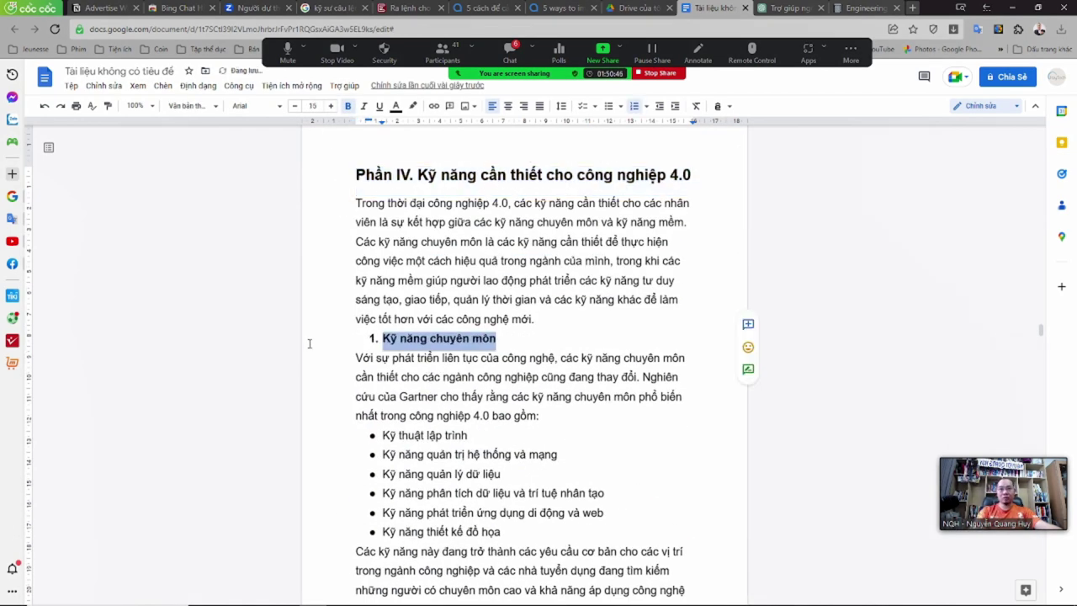
{"action": "scroll", "coordinate": [510, 363], "scroll_direction": "down", "scroll_amount": 6}
{"action": "scroll", "coordinate": [532, 270], "scroll_direction": "up", "scroll_amount": 5}
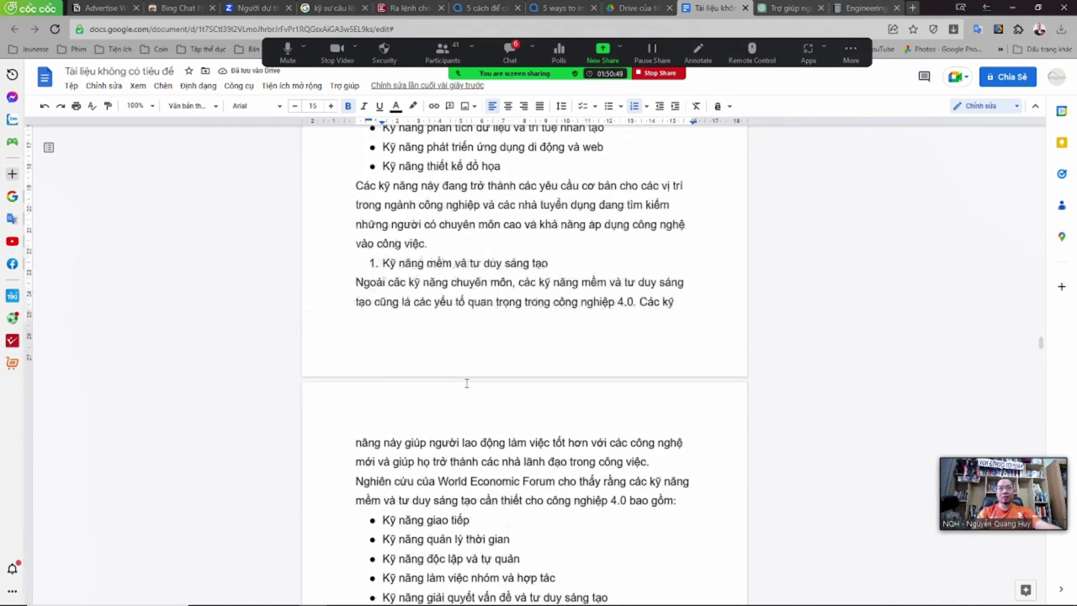
{"action": "scroll", "coordinate": [380, 437], "scroll_direction": "down", "scroll_amount": 2}
- Number Kỹ năng chuyên môn and the soft-skills subheading 1 and 2, bolding the second
{"action": "left_click", "coordinate": [382, 458]}
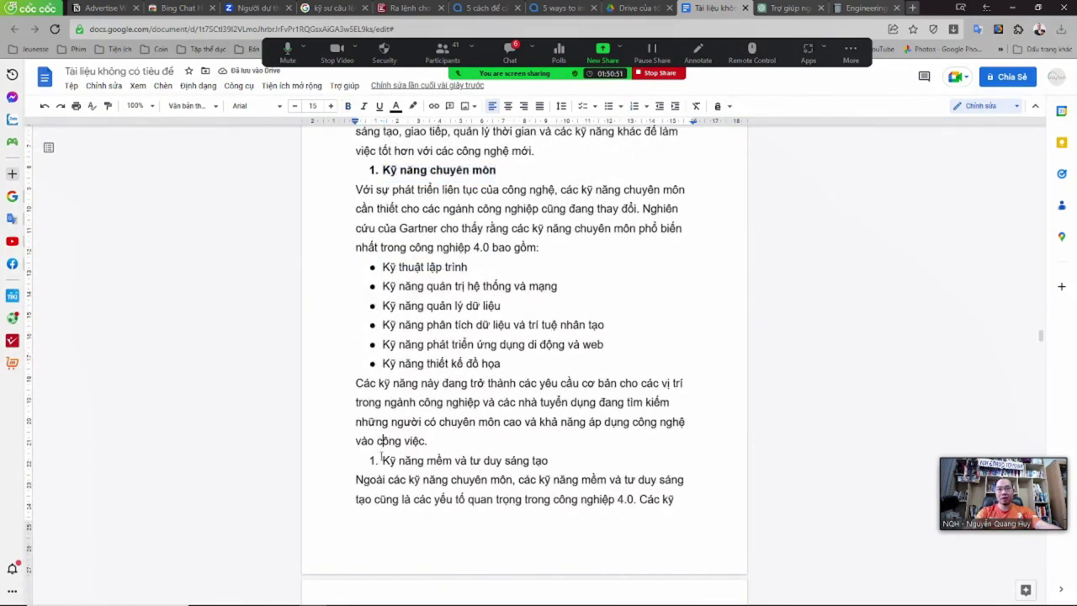
{"action": "type", "text": "2"}
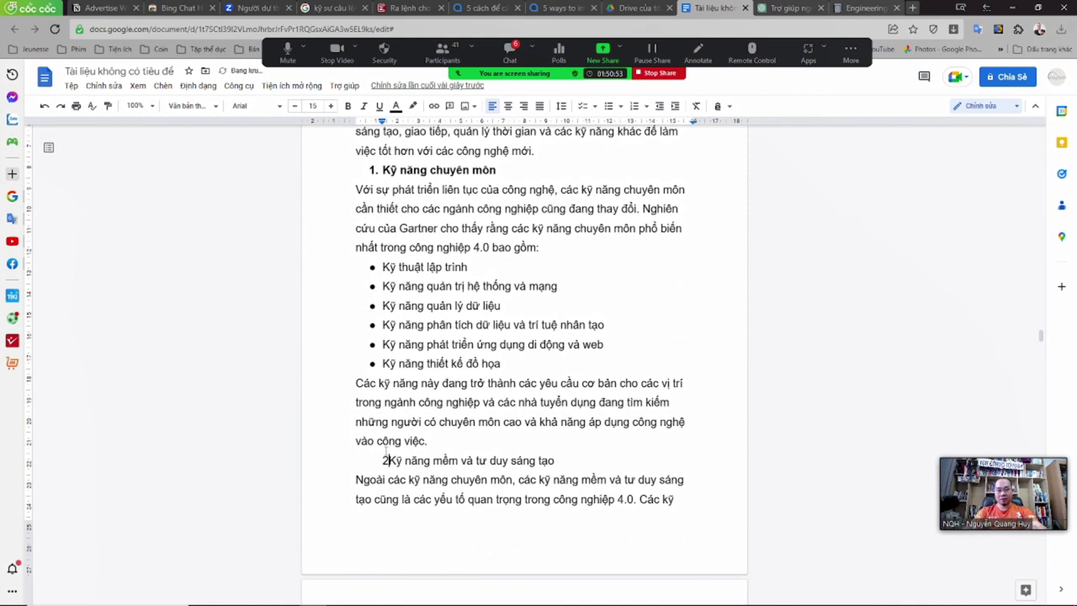
{"action": "key", "text": "BackSpace"}
{"action": "key", "text": "BackSpace"}
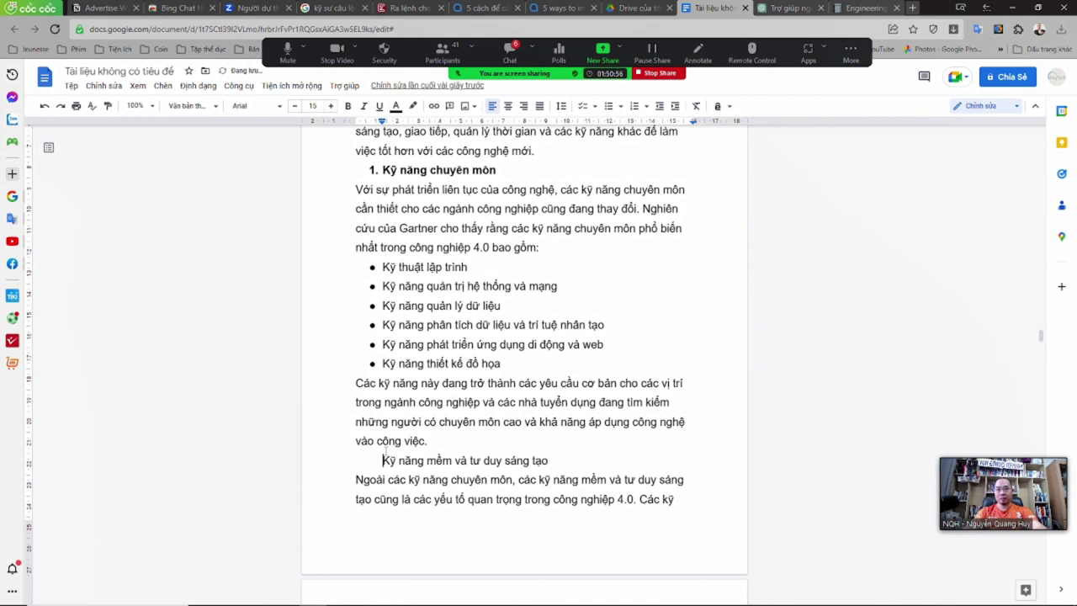
{"action": "type", "text": "2."}
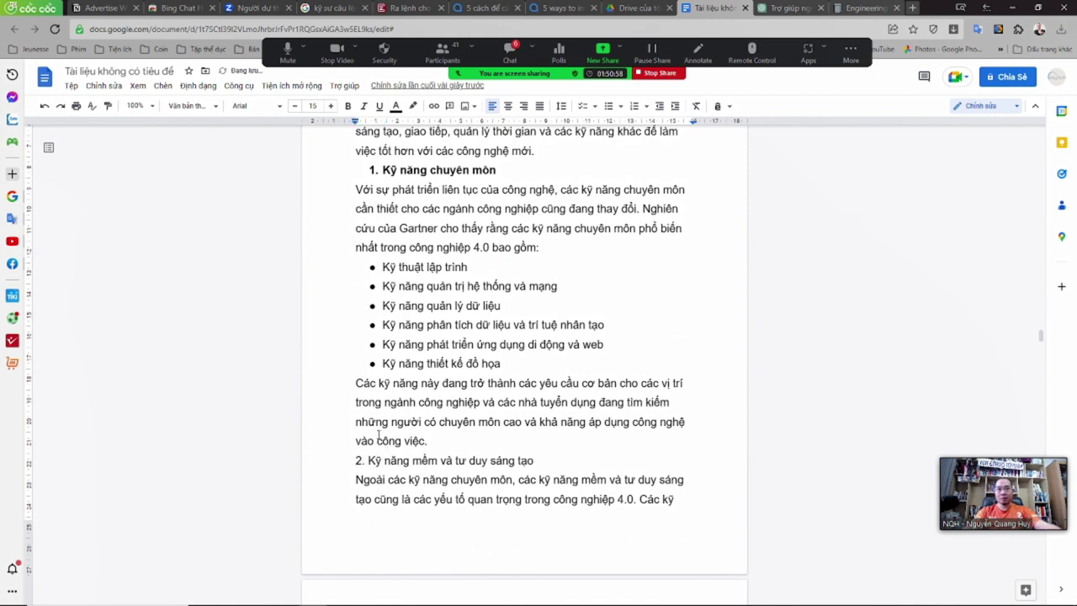
{"action": "key", "text": "BackSpace"}
{"action": "type", "text": "1"}
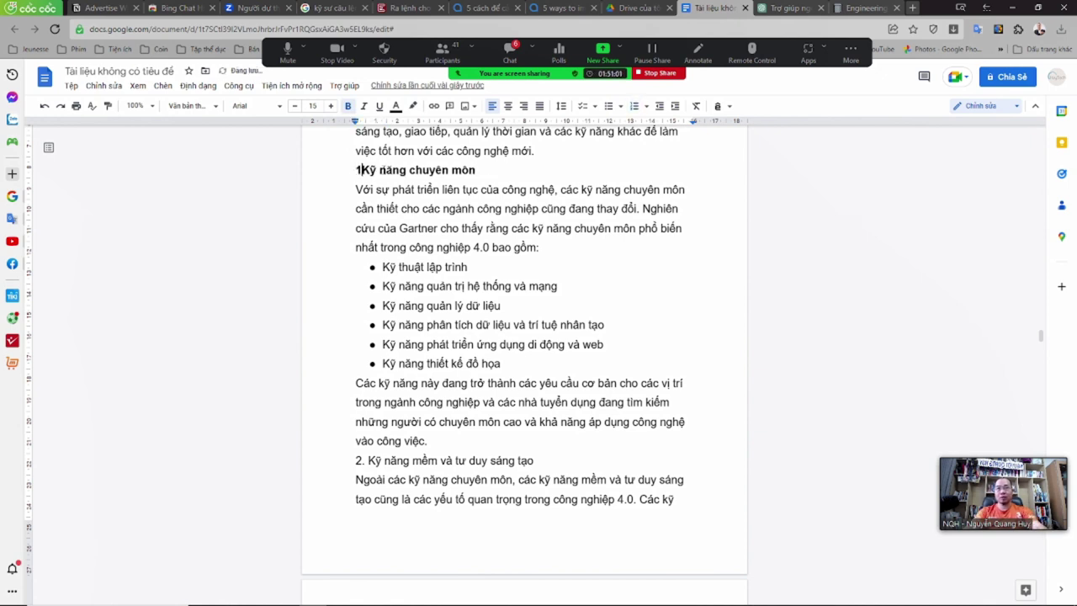
{"action": "type", "text": "."}
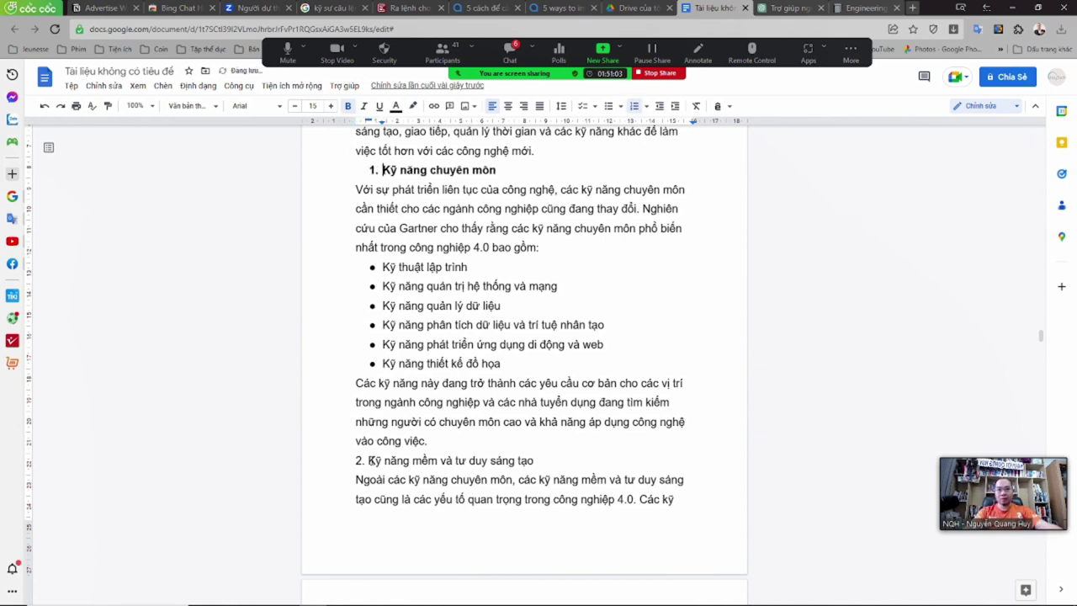
{"action": "key", "text": "BackSpace"}
{"action": "key", "text": "BackSpace"}
{"action": "type", "text": "."}
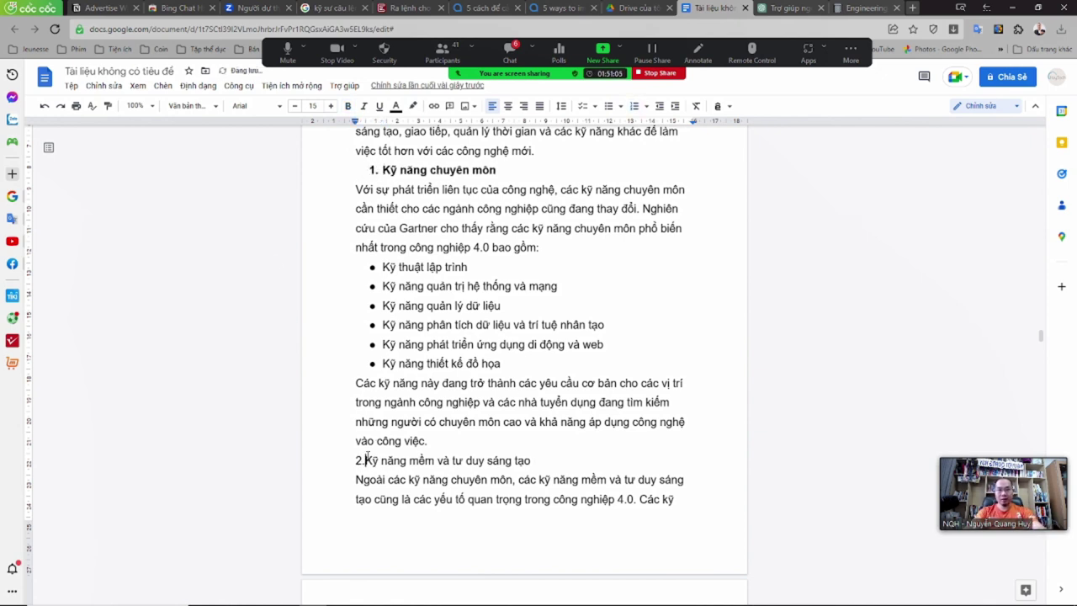
{"action": "left_click_drag", "start_coordinate": [565, 468], "coordinate": [350, 468]}
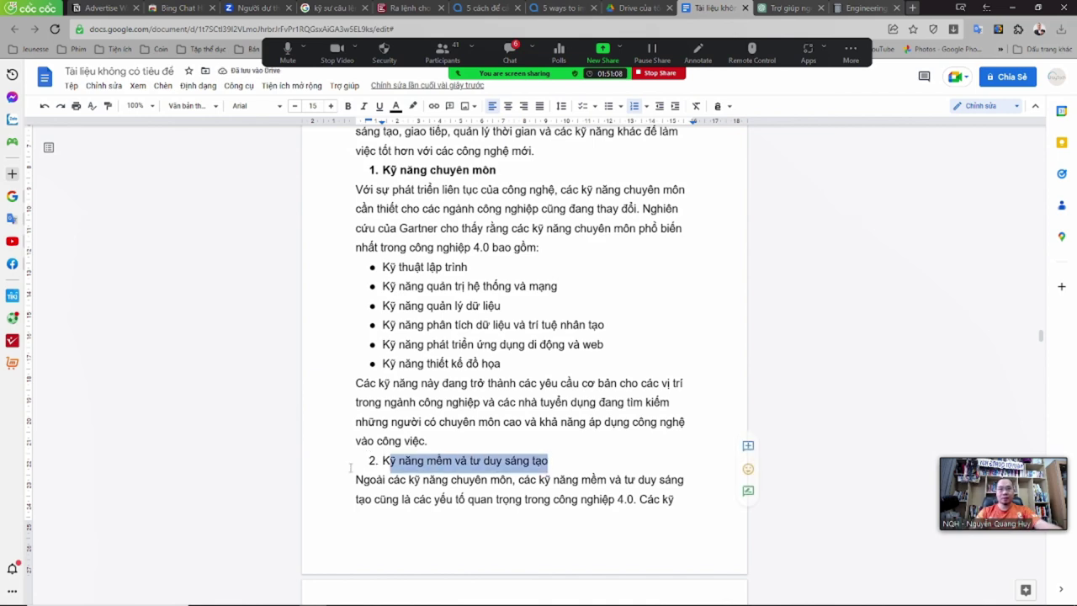
{"action": "key", "text": "ctrl+b"}
- Number 'Kỹ năng tiếng Anh và kỹ năng sống' as item 3 and bold it
{"action": "scroll", "coordinate": [395, 402], "scroll_direction": "down", "scroll_amount": 6}
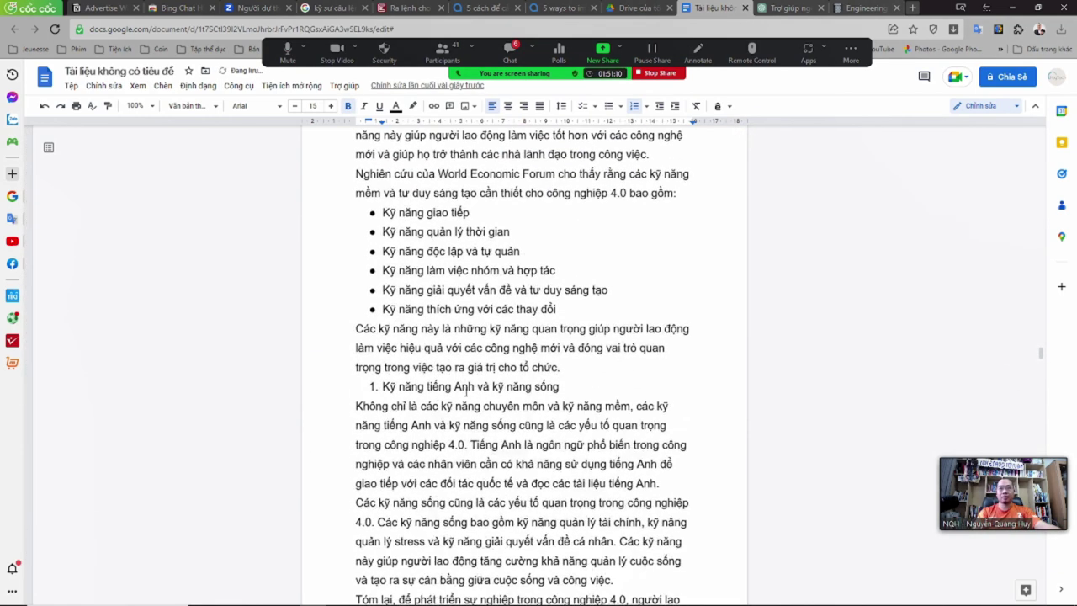
{"action": "left_click", "coordinate": [382, 386]}
{"action": "key", "text": "BackSpace"}
{"action": "key", "text": "BackSpace"}
{"action": "key", "text": "BackSpace"}
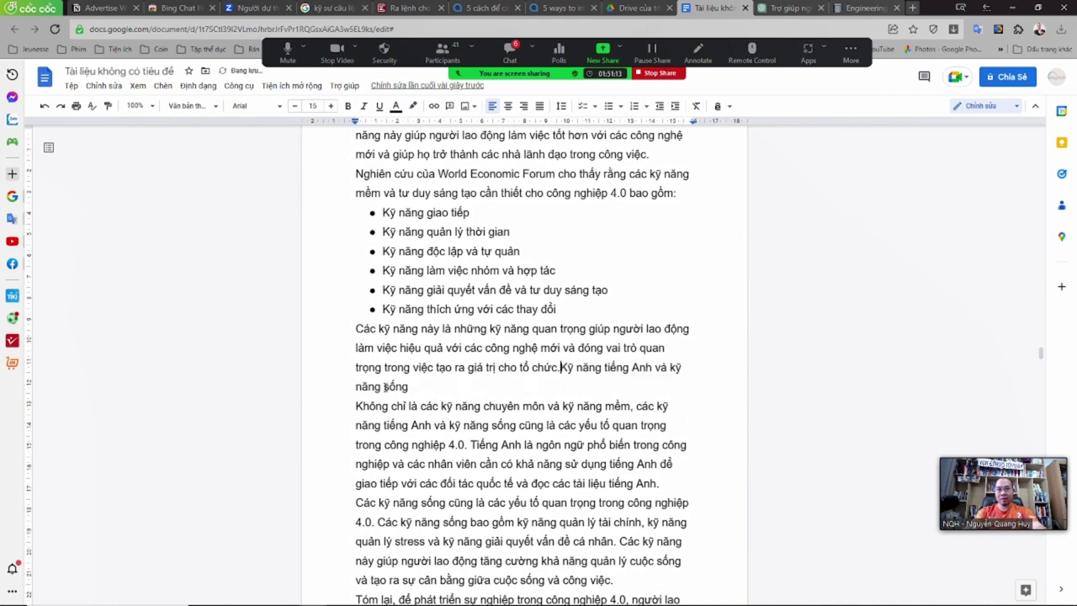
{"action": "key", "text": "Return"}
{"action": "key", "text": "ctrl+z"}
{"action": "key", "text": "ctrl+z"}
{"action": "key", "text": "ctrl+z"}
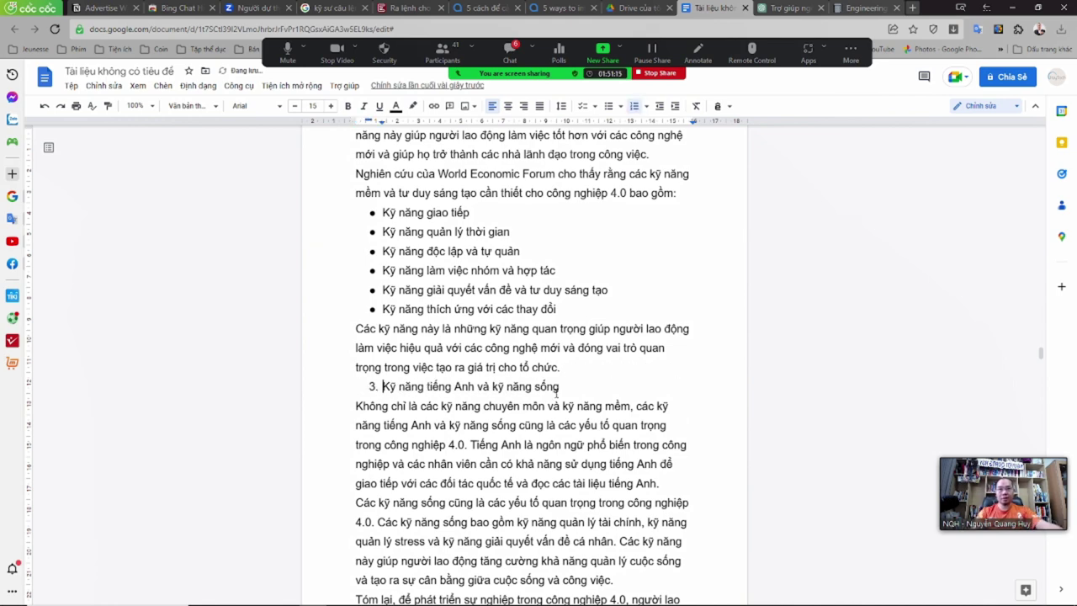
{"action": "left_click_drag", "start_coordinate": [556, 392], "coordinate": [382, 389]}
{"action": "key", "text": "ctrl+b"}
{"action": "scroll", "coordinate": [465, 418], "scroll_direction": "down", "scroll_amount": 4}
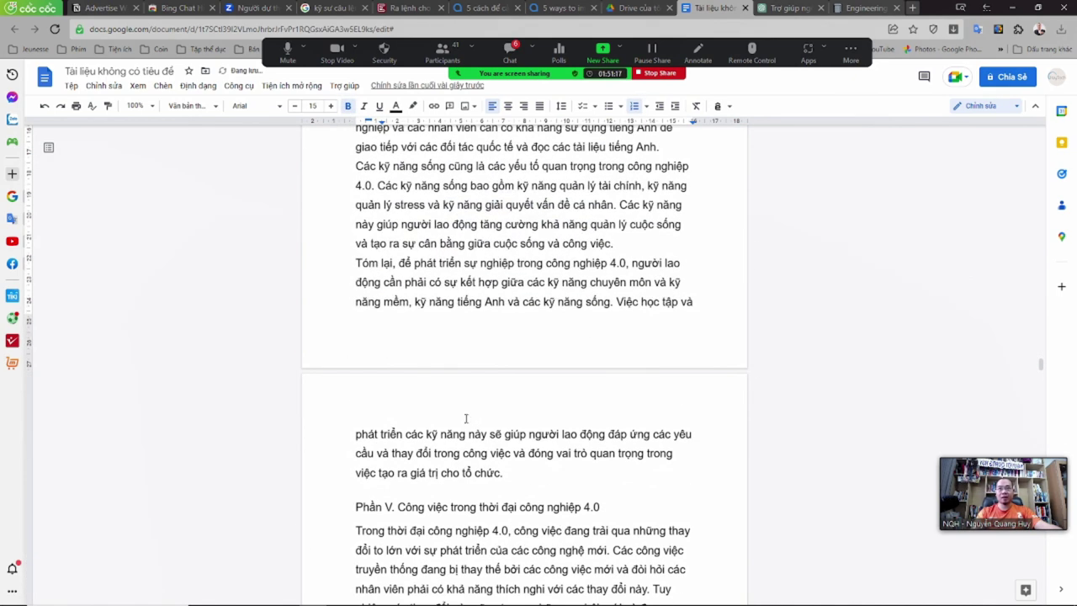
- Move the Phần V heading onto a new page and make it bold at size 18
{"action": "scroll", "coordinate": [423, 389], "scroll_direction": "down", "scroll_amount": 2}
{"action": "left_click", "coordinate": [357, 338]}
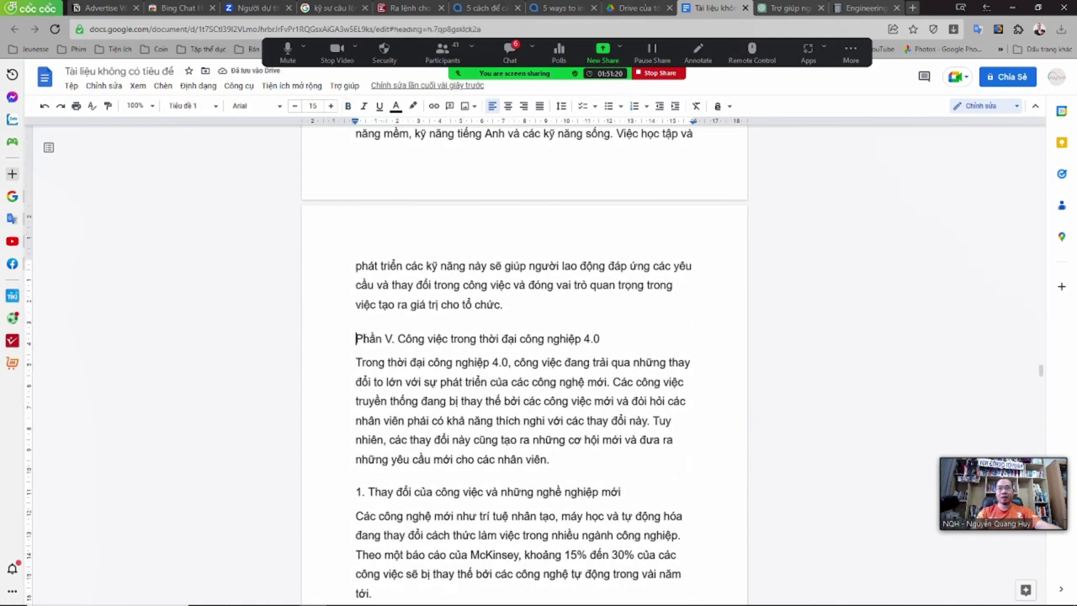
{"action": "key", "text": "ctrl+Return"}
{"action": "left_click", "coordinate": [601, 563], "text": "shift"}
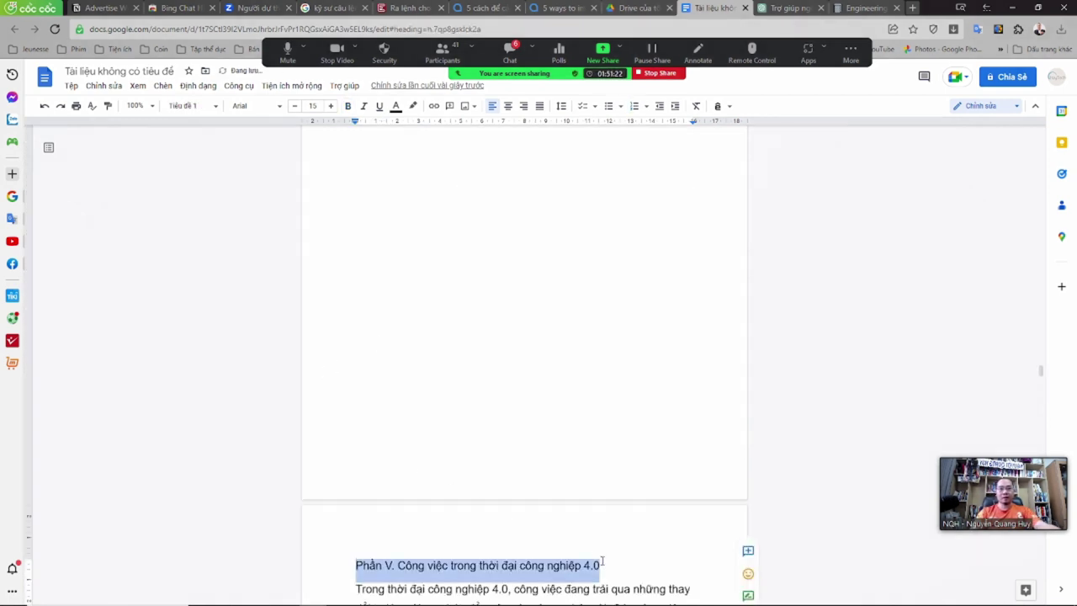
{"action": "key", "text": "ctrl+b"}
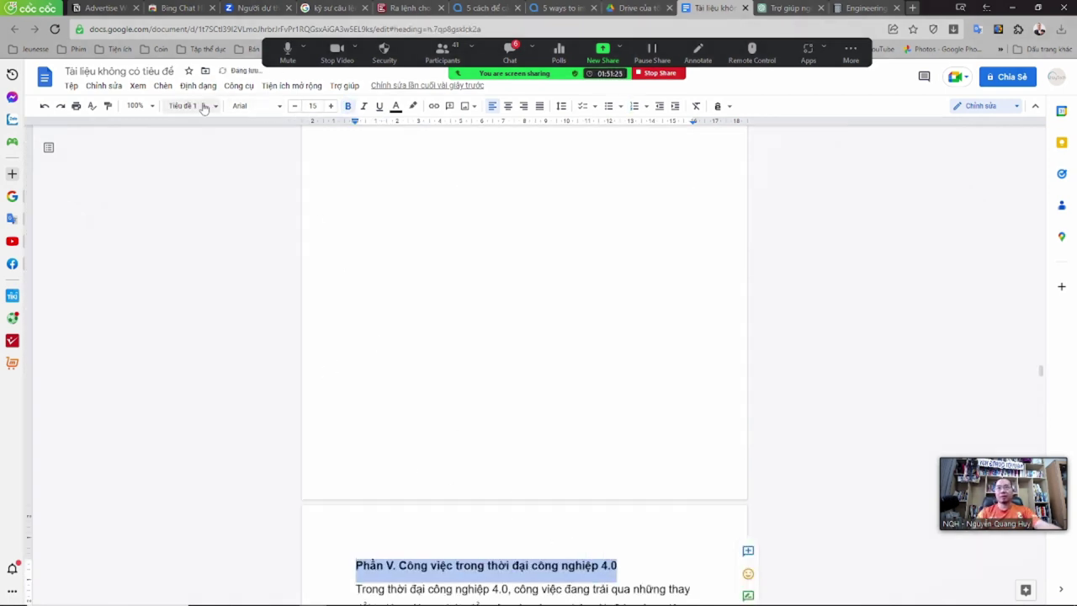
{"action": "left_click", "coordinate": [330, 106]}
{"action": "left_click", "coordinate": [330, 106]}
{"action": "left_click", "coordinate": [330, 106]}
{"action": "left_click", "coordinate": [330, 106]}
{"action": "left_click", "coordinate": [329, 106]}
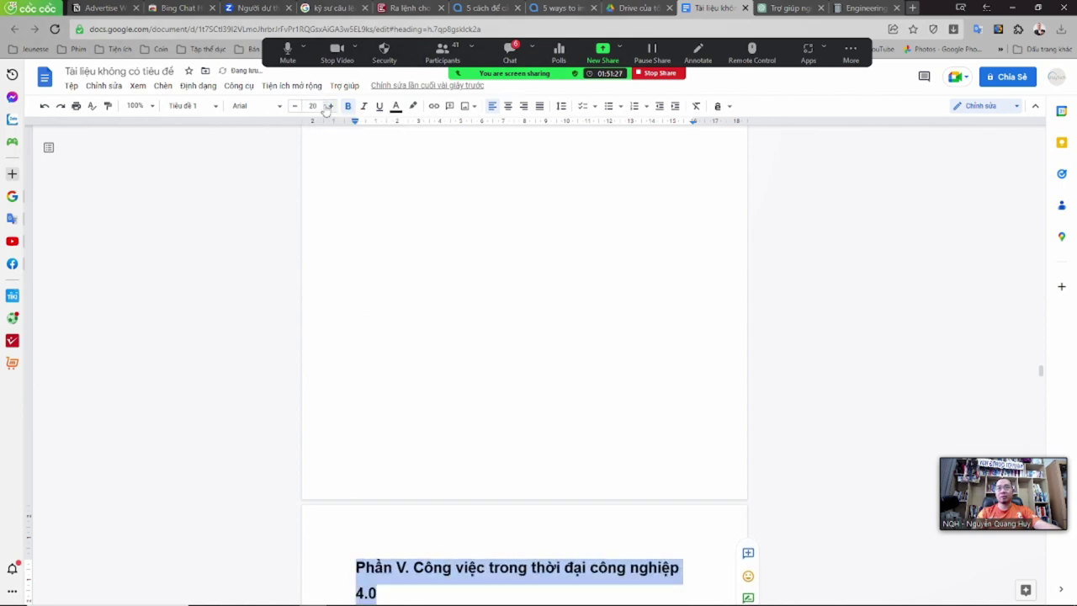
{"action": "left_click", "coordinate": [294, 106]}
{"action": "left_click", "coordinate": [294, 106]}
- Turn the '1. Thay đổi' line into a Heading 2 subheading
{"action": "scroll", "coordinate": [438, 344], "scroll_direction": "up", "scroll_amount": 15}
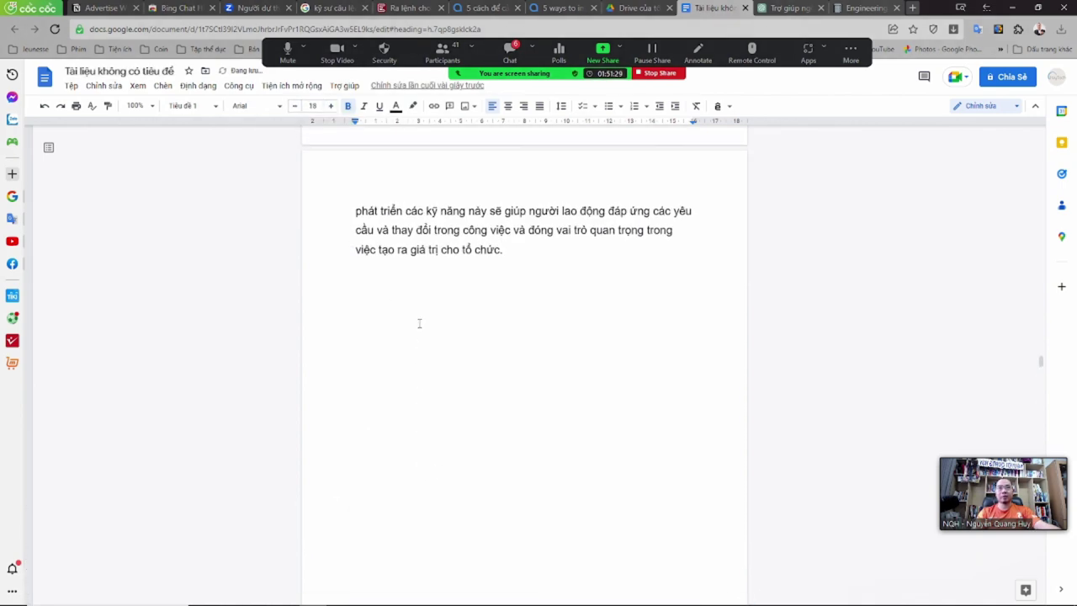
{"action": "scroll", "coordinate": [409, 357], "scroll_direction": "up", "scroll_amount": 3}
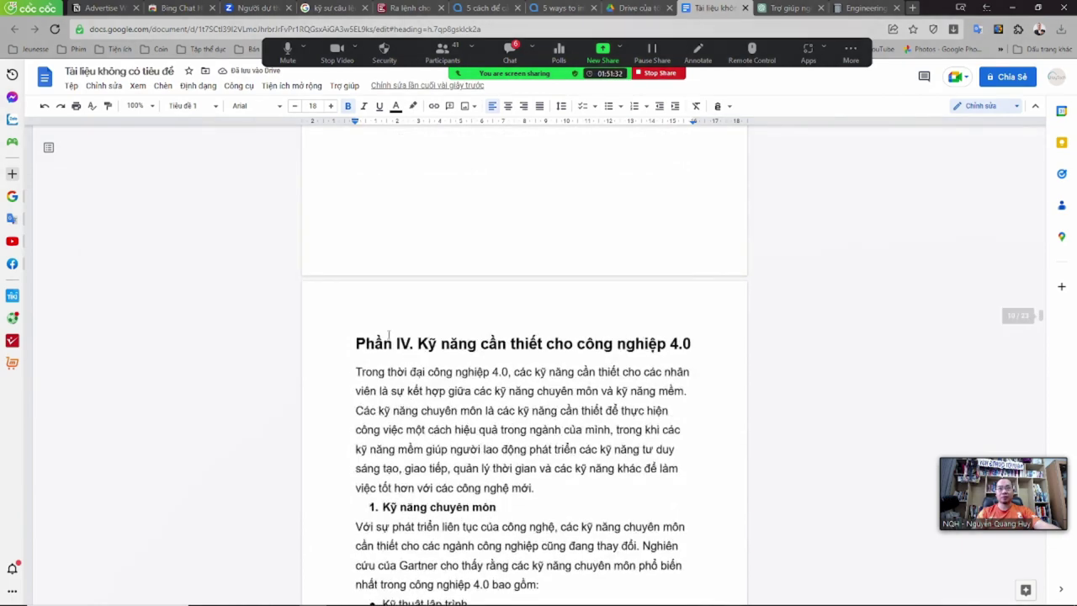
{"action": "left_click_drag", "start_coordinate": [356, 343], "coordinate": [683, 334]}
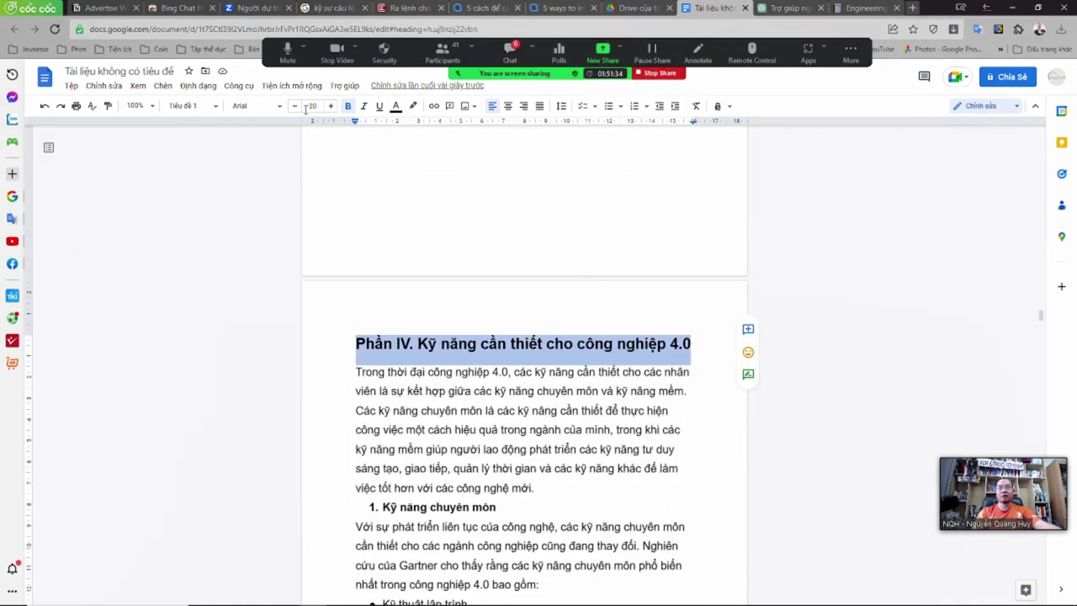
{"action": "scroll", "coordinate": [416, 446], "scroll_direction": "down", "scroll_amount": 5}
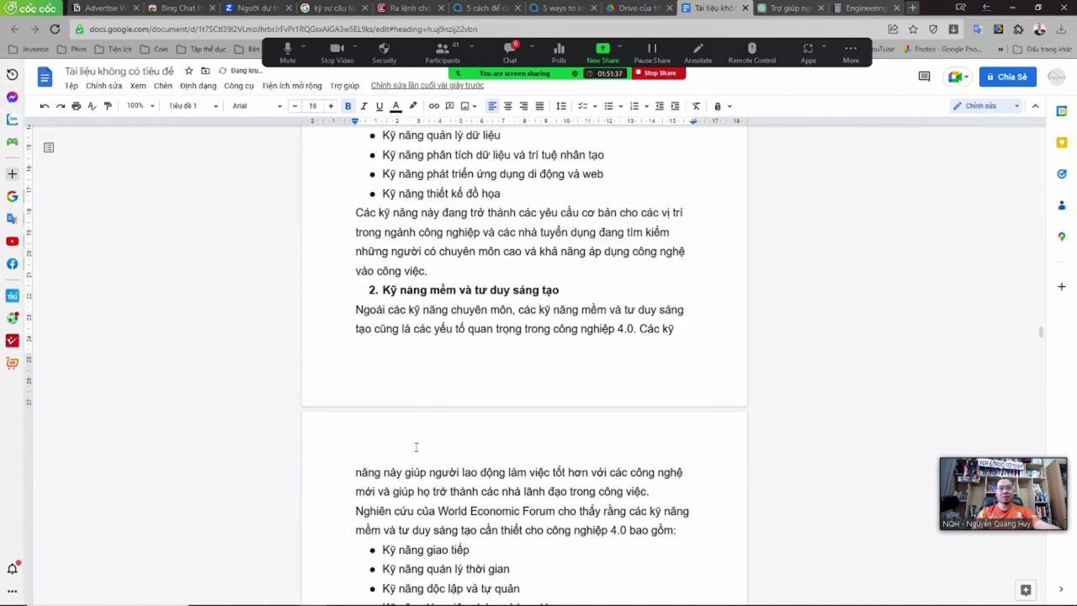
{"action": "scroll", "coordinate": [415, 447], "scroll_direction": "down", "scroll_amount": 15}
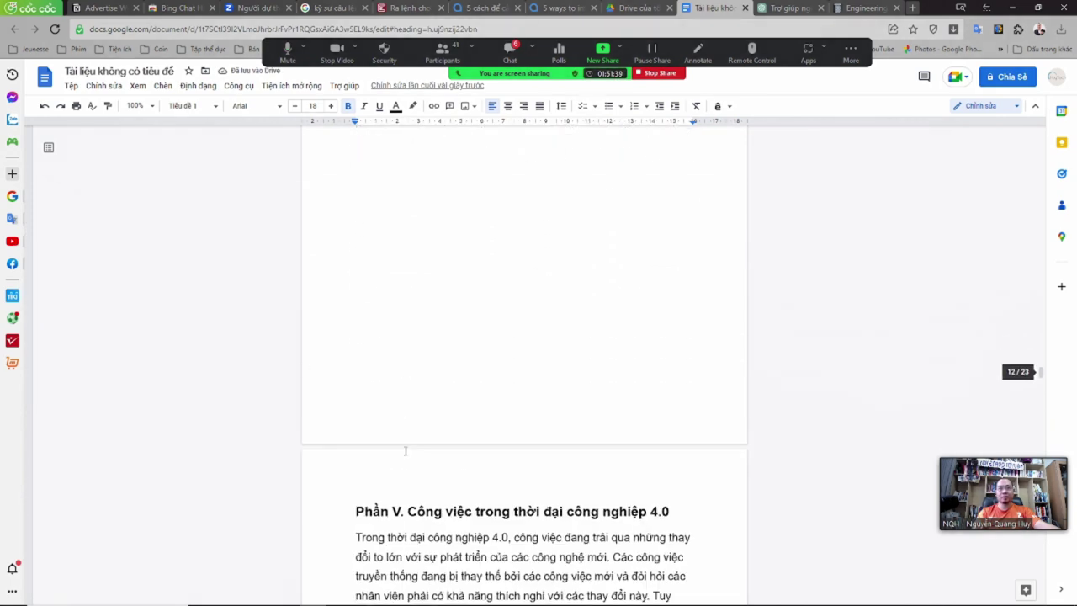
{"action": "scroll", "coordinate": [404, 451], "scroll_direction": "down", "scroll_amount": 3}
{"action": "left_click", "coordinate": [621, 385]}
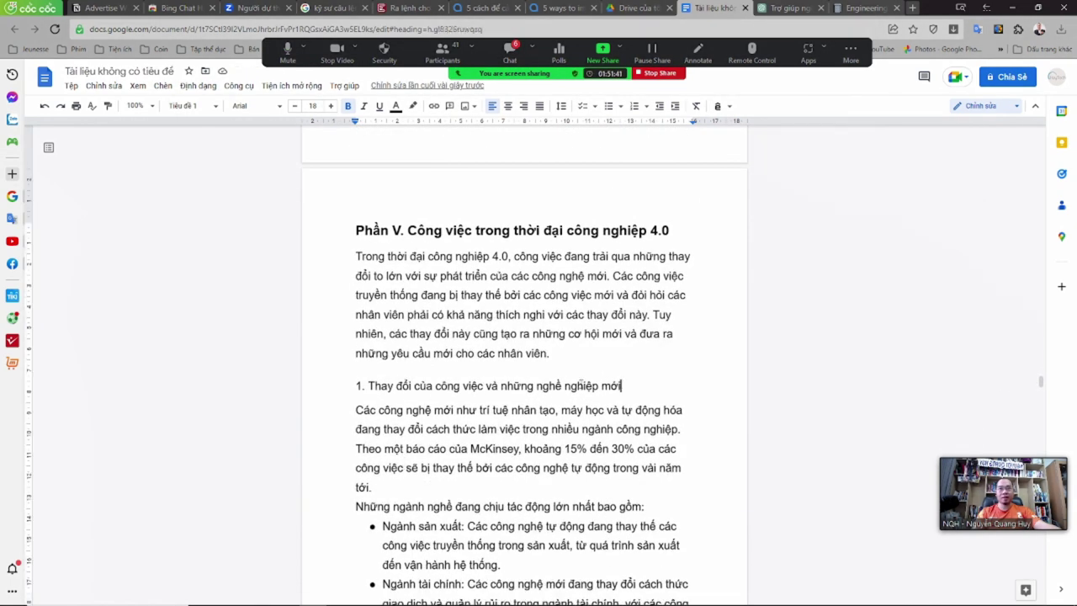
{"action": "left_click_drag", "start_coordinate": [622, 386], "coordinate": [329, 389]}
{"action": "key", "text": "ctrl+alt+2"}
- Apply Heading 2 to the '2. Tầm nhìn' subheading so it becomes bold
{"action": "scroll", "coordinate": [586, 451], "scroll_direction": "down", "scroll_amount": 9}
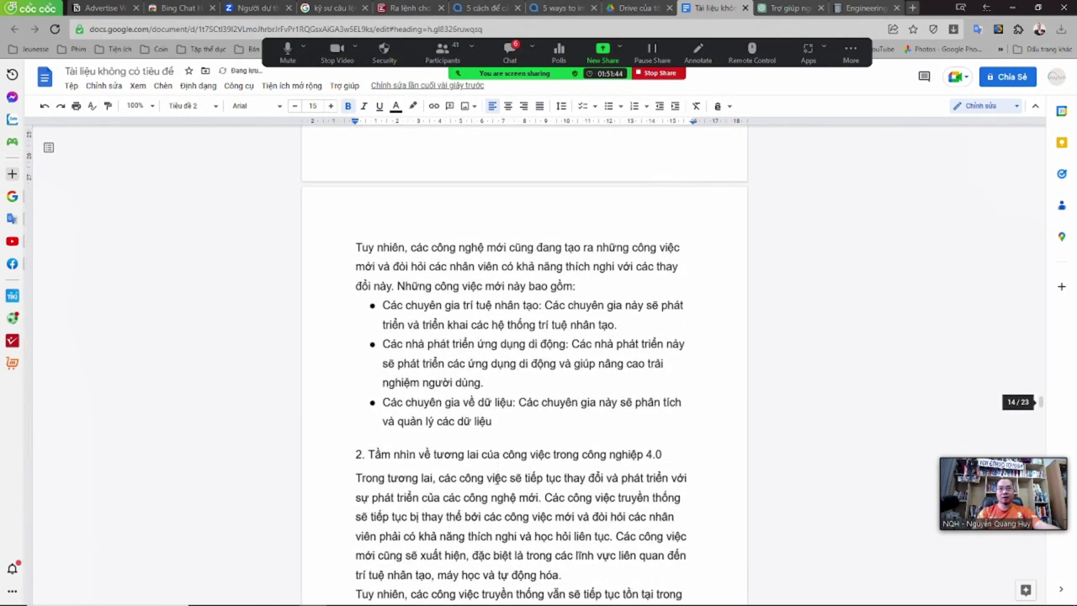
{"action": "scroll", "coordinate": [655, 424], "scroll_direction": "down", "scroll_amount": 2}
{"action": "left_click_drag", "start_coordinate": [665, 345], "coordinate": [341, 354]}
{"action": "key", "text": "ctrl+alt+2"}
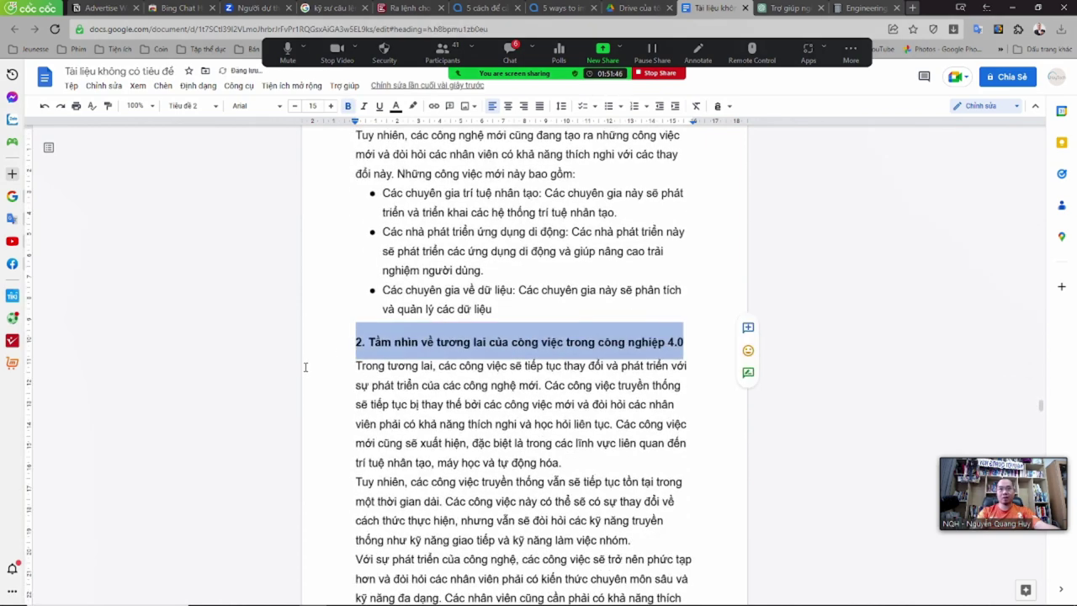
{"action": "scroll", "coordinate": [396, 443], "scroll_direction": "down", "scroll_amount": 5}
{"action": "scroll", "coordinate": [420, 442], "scroll_direction": "down", "scroll_amount": 3}
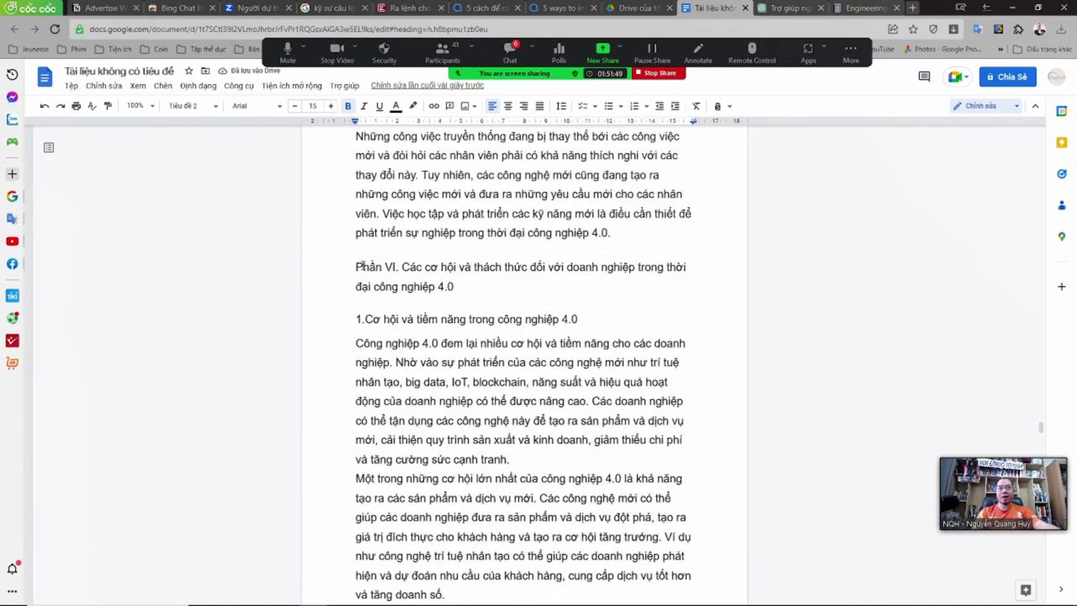
- Enlarge the Phần VI heading to font size 17
{"action": "left_click", "coordinate": [362, 263]}
{"action": "scroll", "coordinate": [363, 262], "scroll_direction": "down", "scroll_amount": 3}
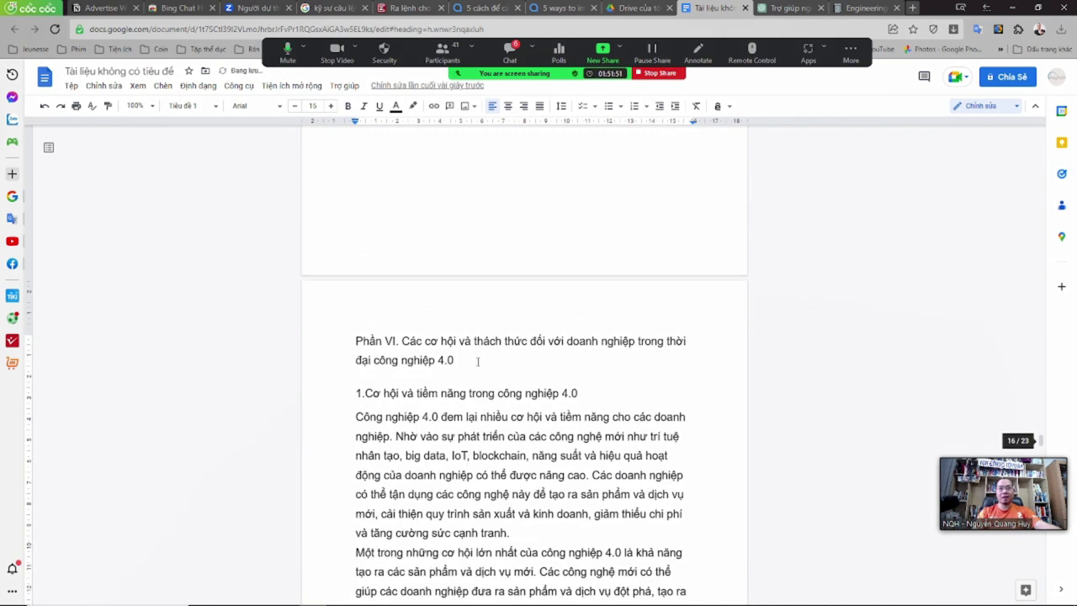
{"action": "key", "text": "ctrl+shift+Down"}
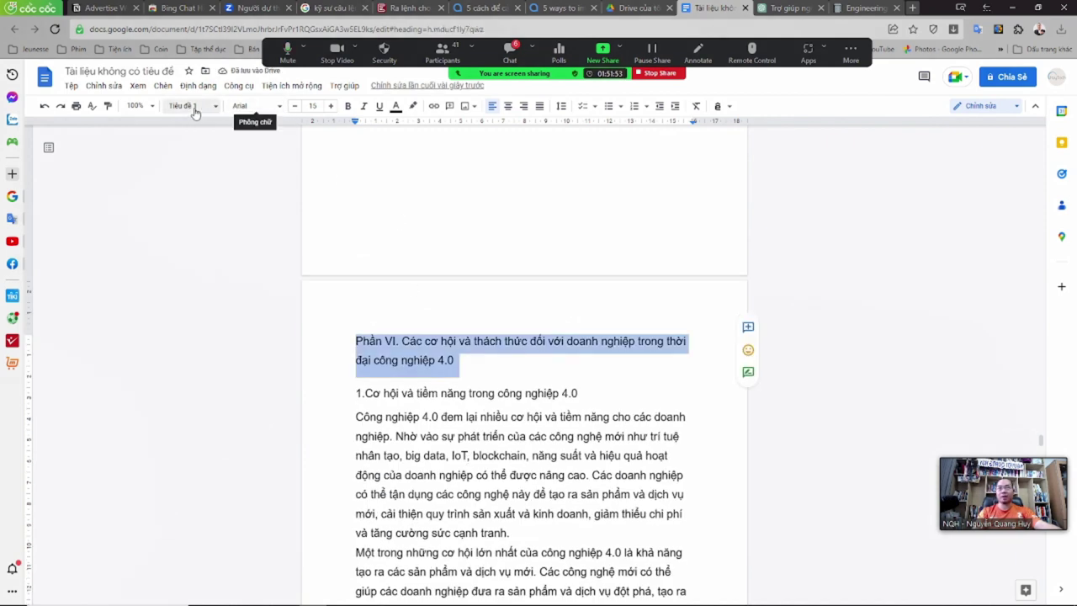
{"action": "left_click", "coordinate": [330, 107]}
{"action": "left_click", "coordinate": [331, 107]}
{"action": "left_click", "coordinate": [348, 106]}
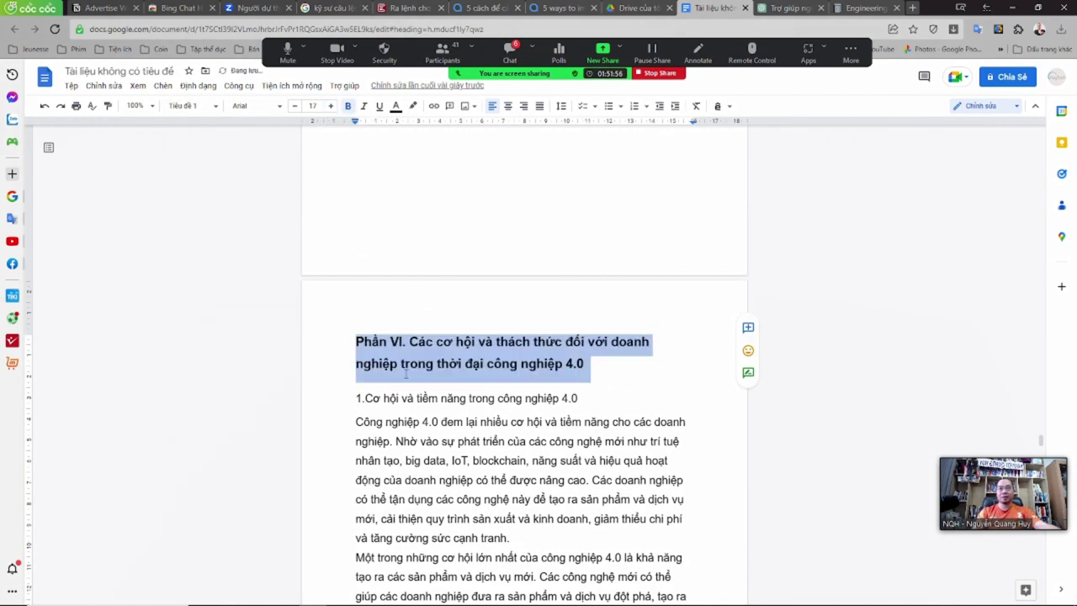
- Bold the 'Cơ hội' subheading and replace its list number with a typed '1.'
{"action": "triple_click", "coordinate": [583, 399]}
{"action": "key", "text": "ctrl+b"}
{"action": "scroll", "coordinate": [455, 446], "scroll_direction": "down", "scroll_amount": 4}
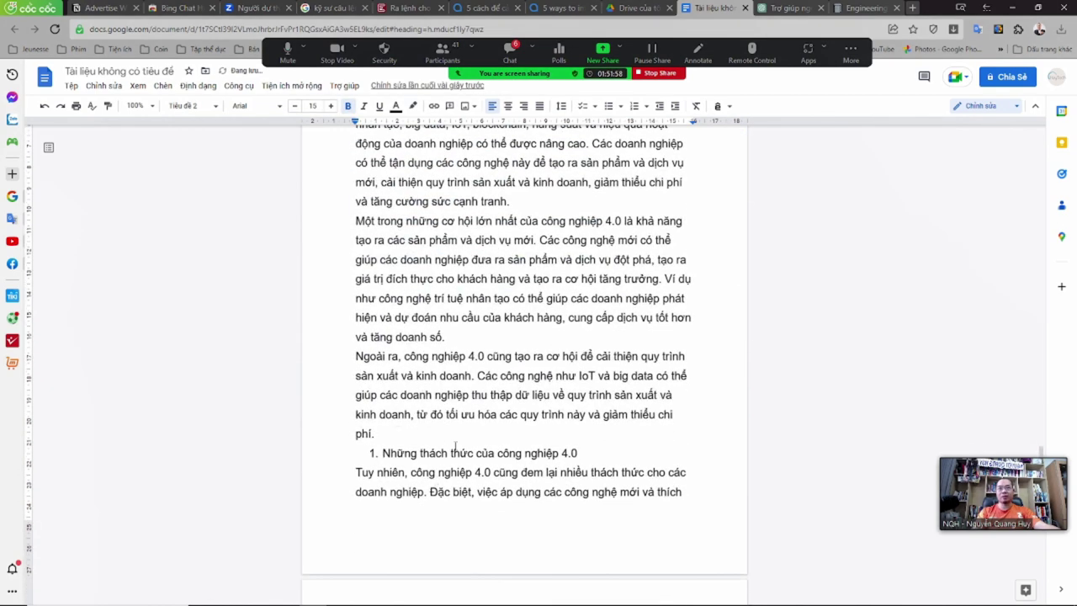
{"action": "scroll", "coordinate": [529, 464], "scroll_direction": "up", "scroll_amount": 2}
{"action": "scroll", "coordinate": [377, 484], "scroll_direction": "down", "scroll_amount": 1}
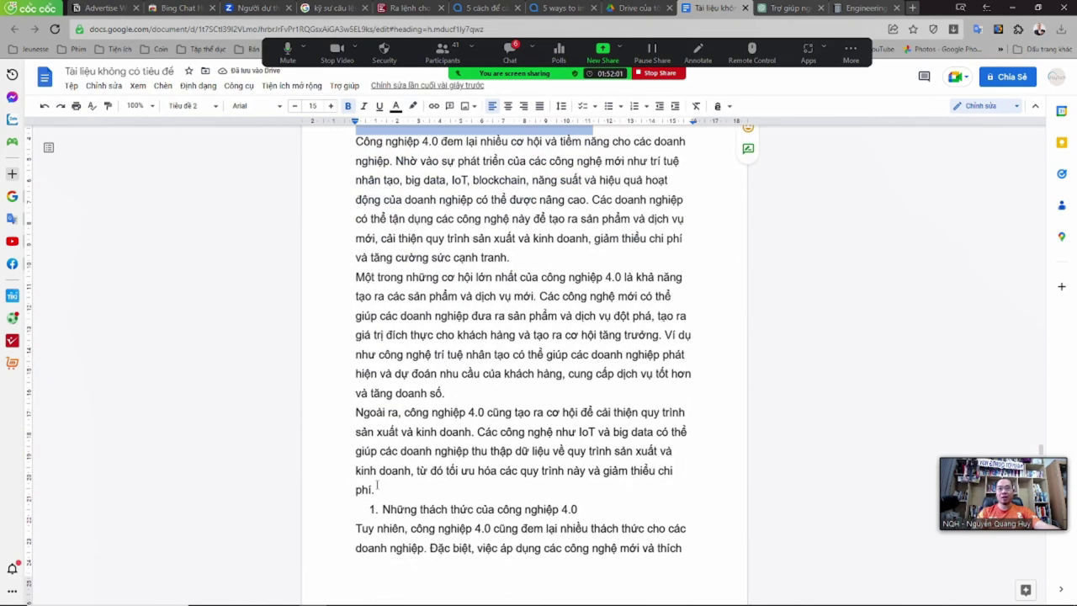
{"action": "scroll", "coordinate": [380, 486], "scroll_direction": "up", "scroll_amount": 1}
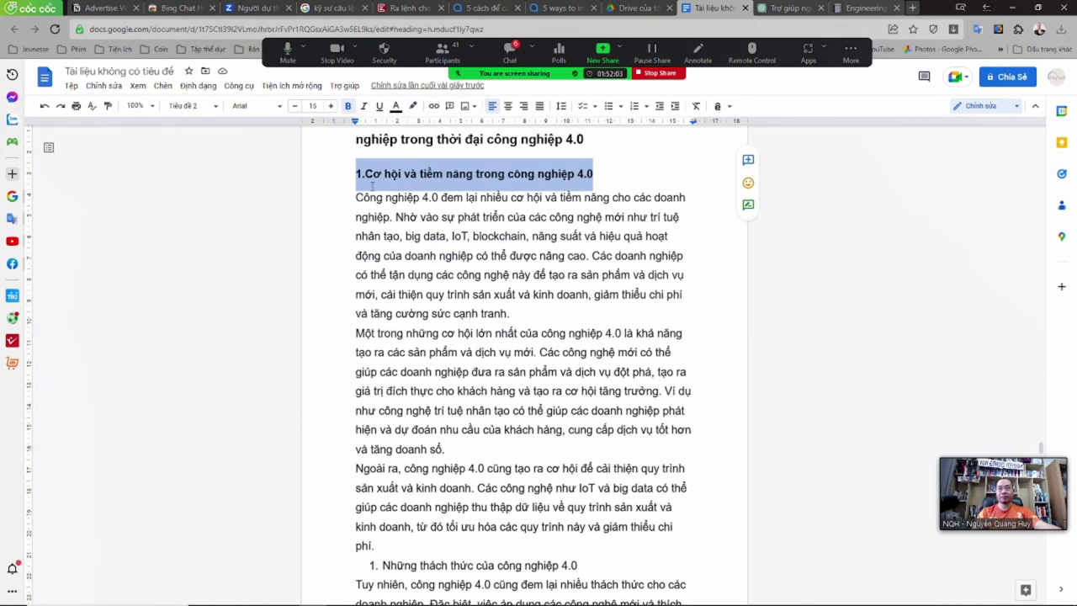
{"action": "key", "text": "Home"}
{"action": "key", "text": "Delete"}
{"action": "key", "text": "Delete"}
{"action": "type", "text": "1."}
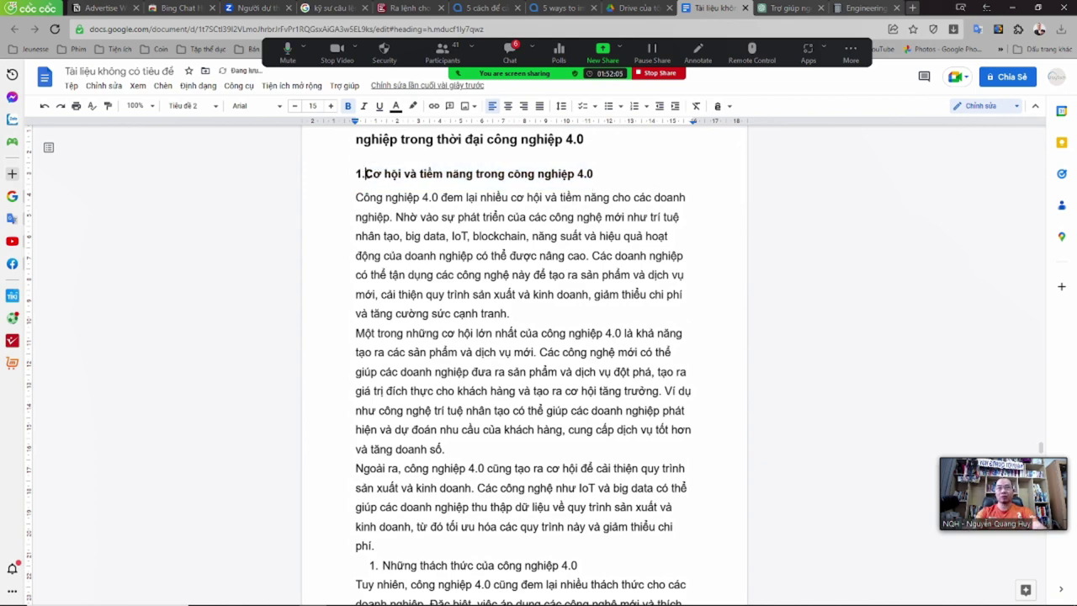
{"action": "scroll", "coordinate": [400, 412], "scroll_direction": "down", "scroll_amount": 1}
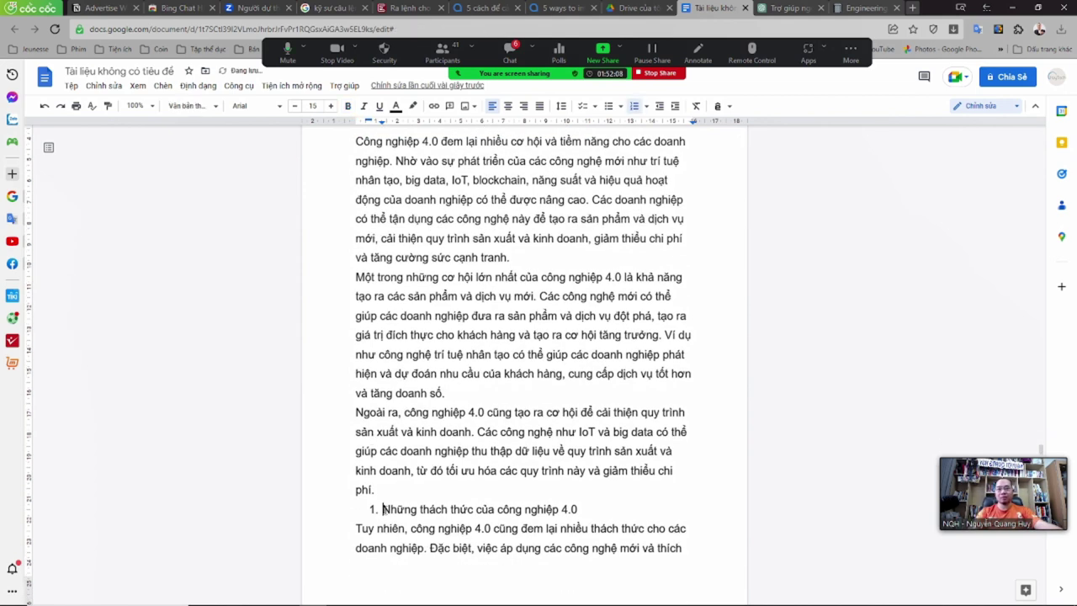
- Renumber the 'Những thách thức' subheading as '2.' and make it bold
{"action": "key", "text": "BackSpace"}
{"action": "key", "text": "BackSpace"}
{"action": "key", "text": "Return"}
{"action": "type", "text": "2."}
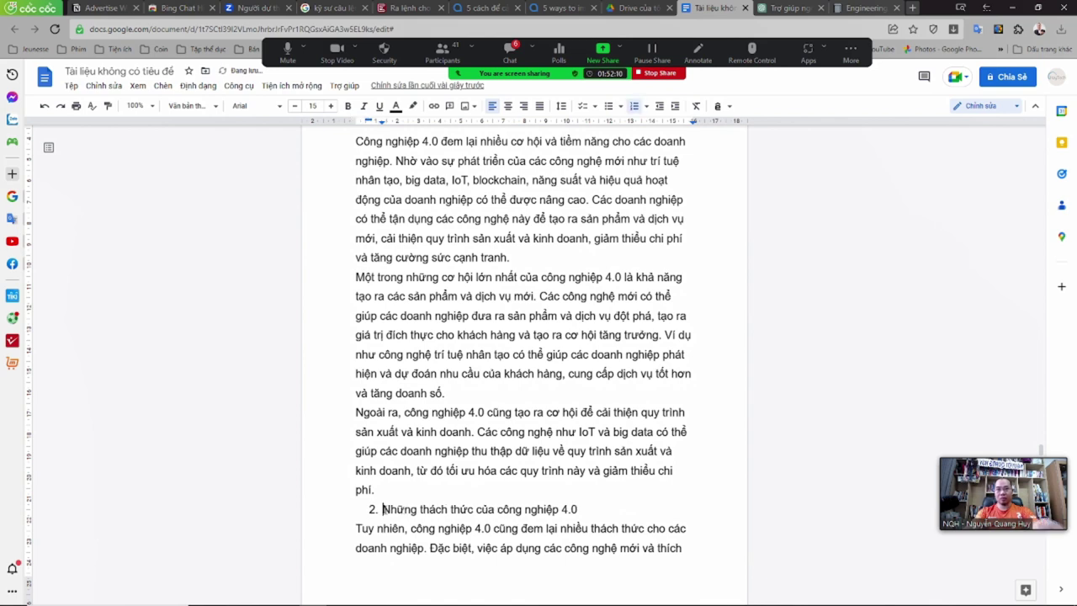
{"action": "left_click_drag", "start_coordinate": [579, 509], "coordinate": [323, 505]}
{"action": "key", "text": "ctrl+b"}
{"action": "scroll", "coordinate": [374, 463], "scroll_direction": "down", "scroll_amount": 5}
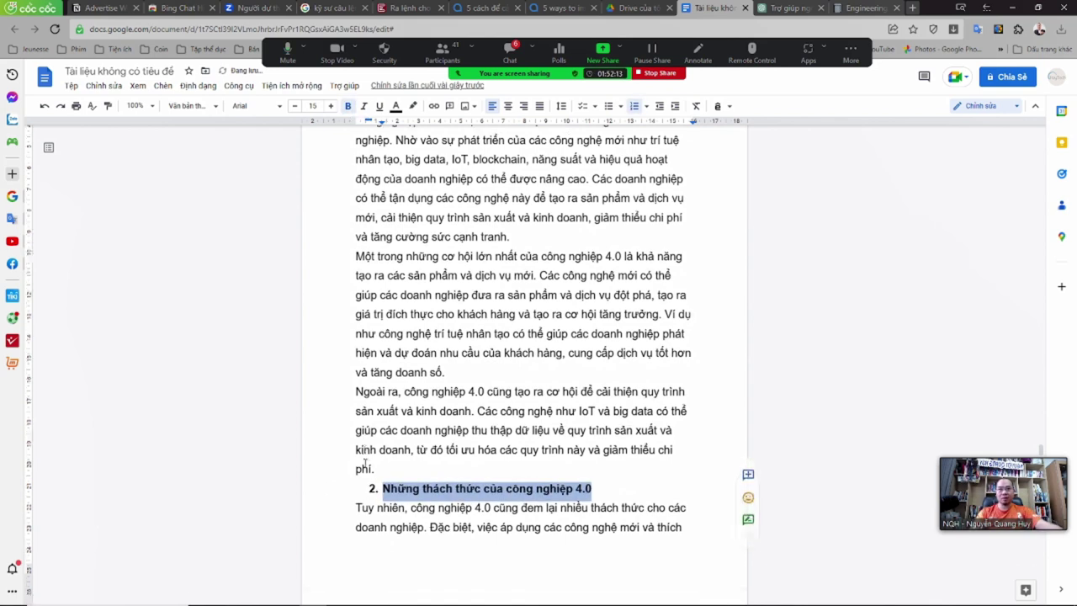
{"action": "scroll", "coordinate": [375, 463], "scroll_direction": "down", "scroll_amount": 5}
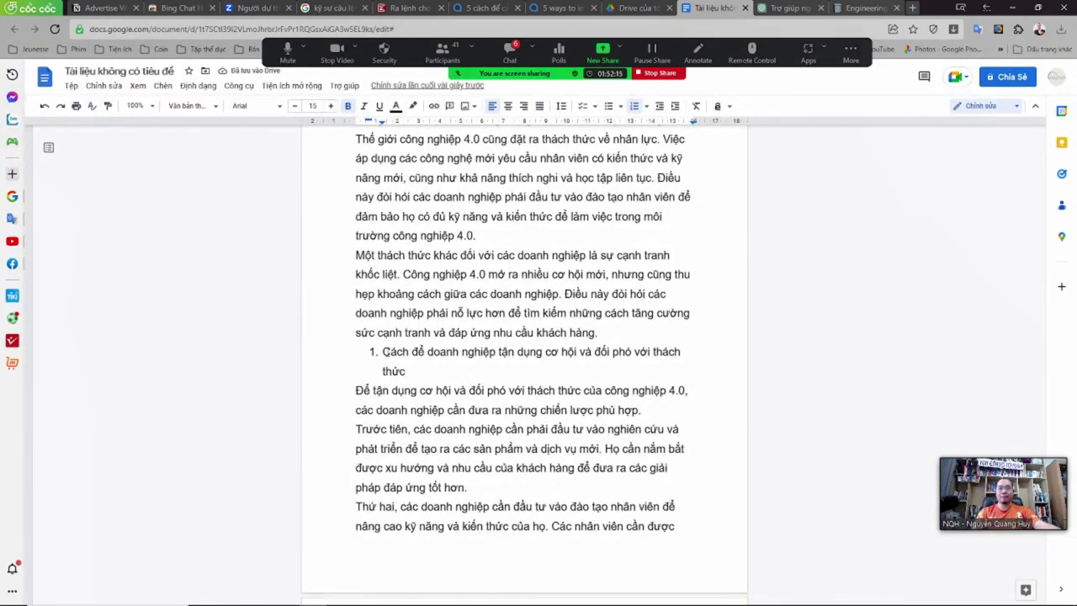
- Renumber the strategies subheading as item 3 and make it bold
{"action": "left_click", "coordinate": [383, 351]}
{"action": "key", "text": "BackSpace"}
{"action": "key", "text": "BackSpace"}
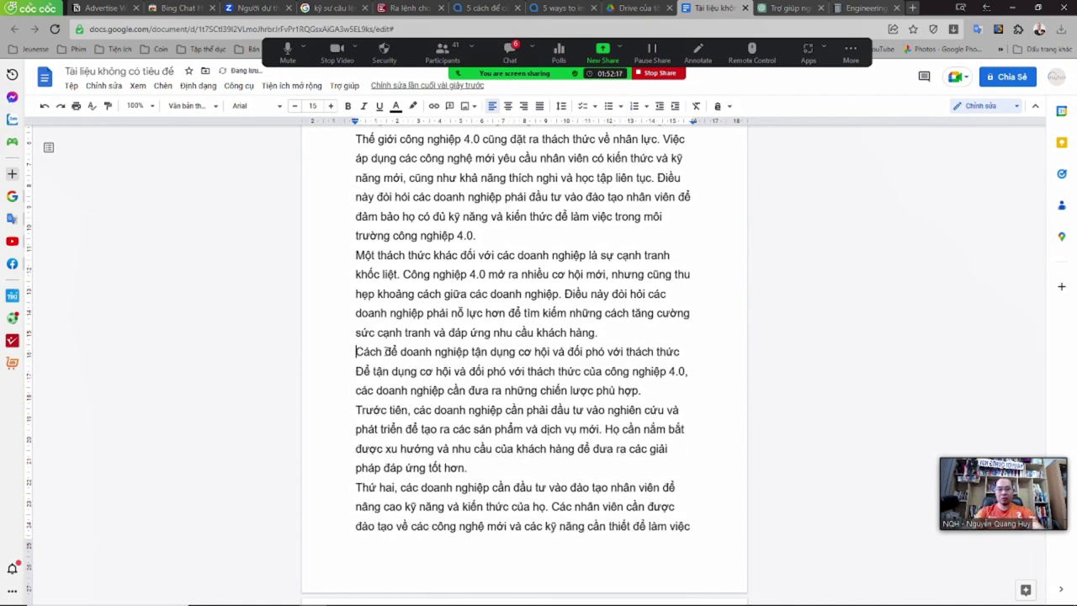
{"action": "key", "text": "ctrl+shift+7"}
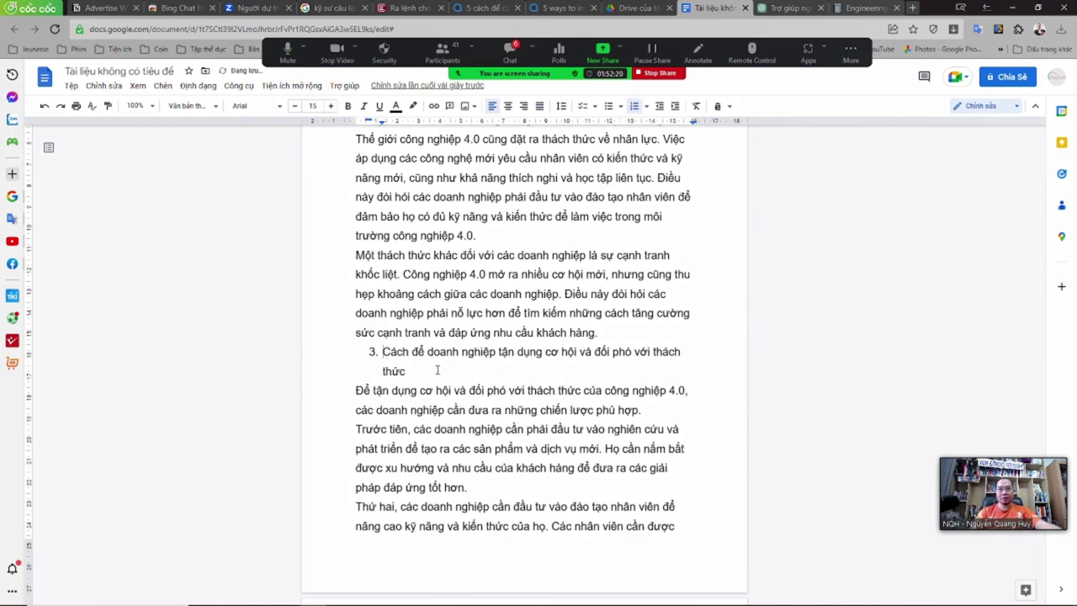
{"action": "left_click_drag", "start_coordinate": [437, 370], "coordinate": [382, 352]}
{"action": "key", "text": "ctrl+b"}
{"action": "scroll", "coordinate": [429, 448], "scroll_direction": "down", "scroll_amount": 5}
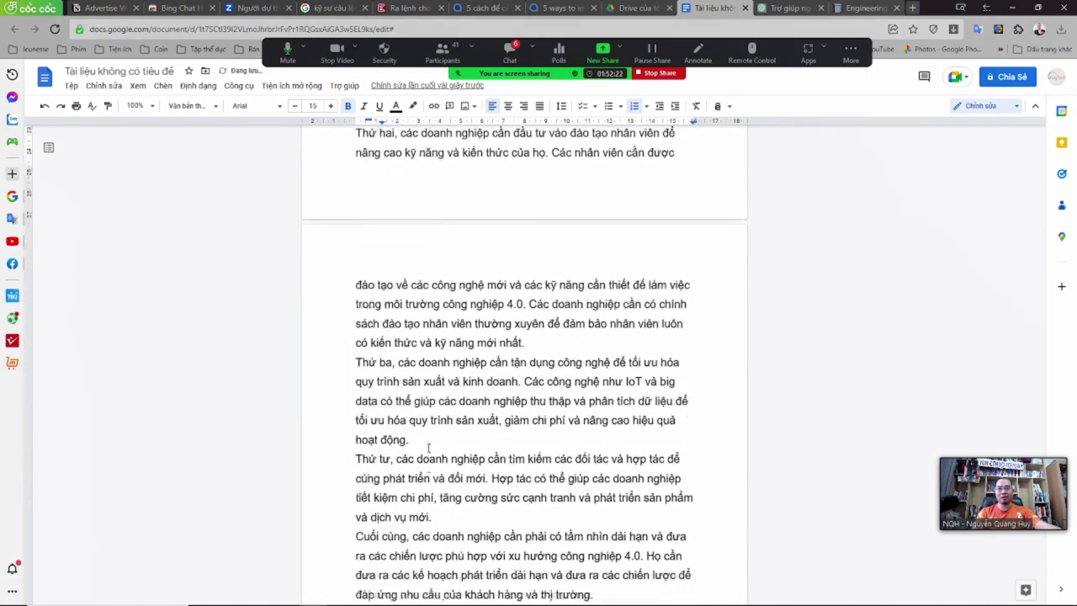
{"action": "scroll", "coordinate": [429, 447], "scroll_direction": "down", "scroll_amount": 12}
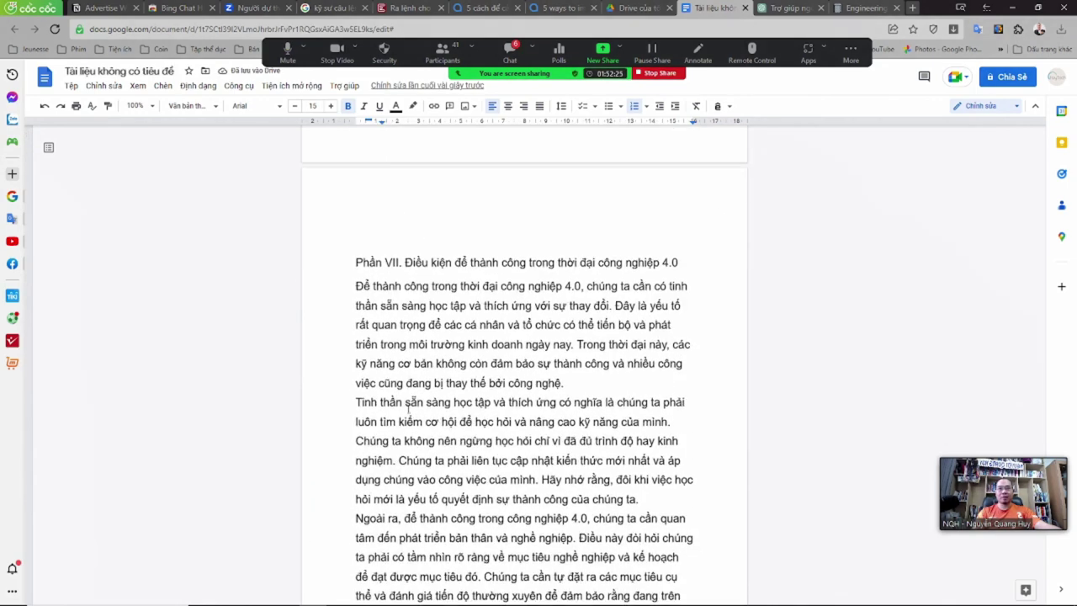
- Apply Heading 1 to the Phần VII heading and raise it to size 17
{"action": "left_click_drag", "start_coordinate": [355, 263], "coordinate": [686, 263]}
{"action": "key", "text": "ctrl+alt+1"}
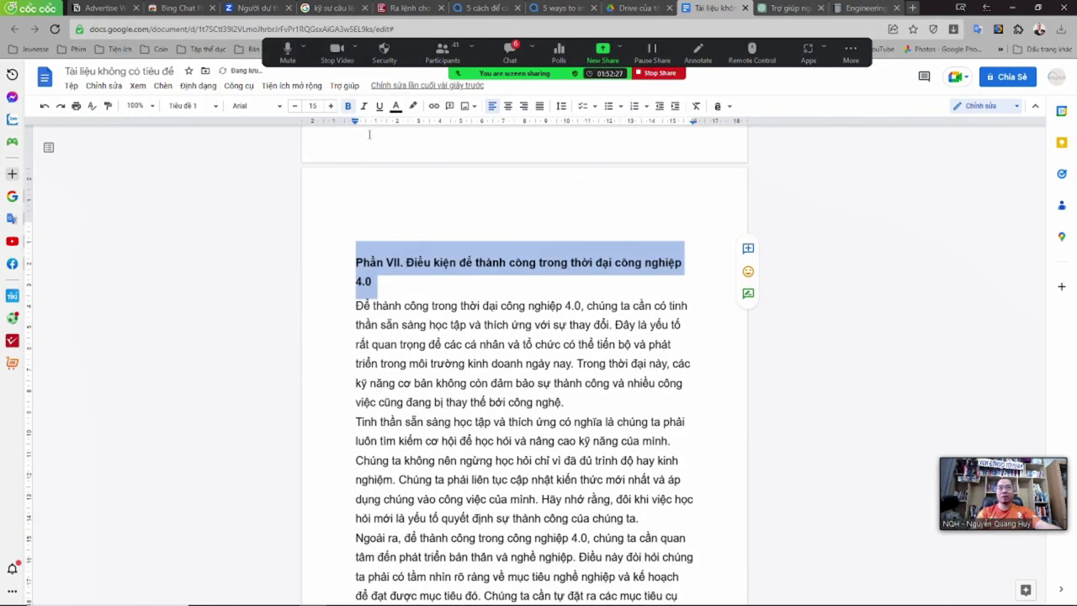
{"action": "left_click", "coordinate": [331, 106]}
{"action": "left_click", "coordinate": [330, 106]}
{"action": "scroll", "coordinate": [445, 377], "scroll_direction": "down", "scroll_amount": 10}
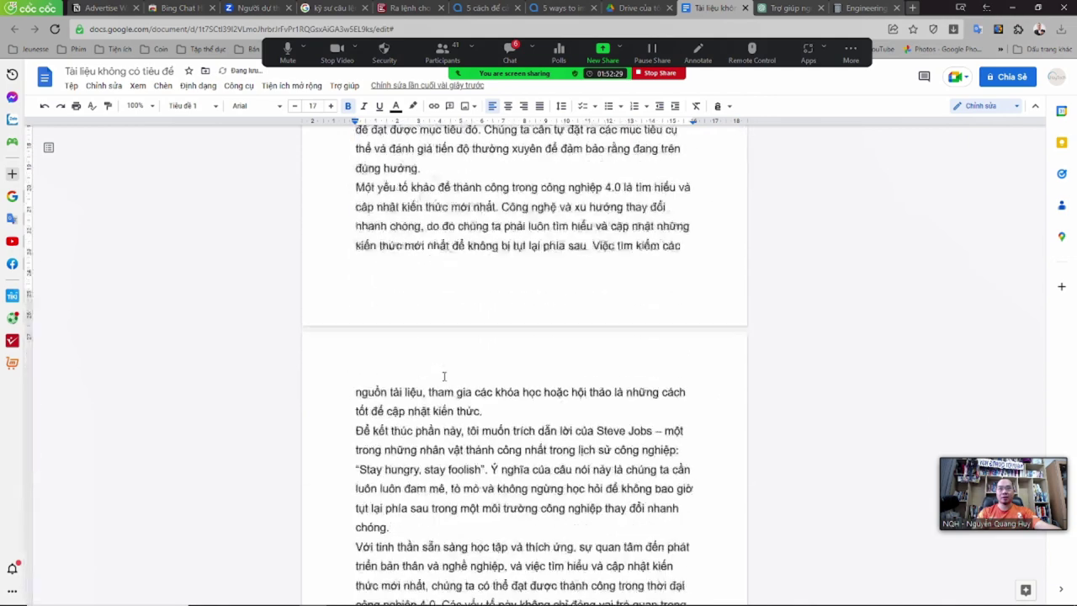
{"action": "scroll", "coordinate": [449, 392], "scroll_direction": "down", "scroll_amount": 4}
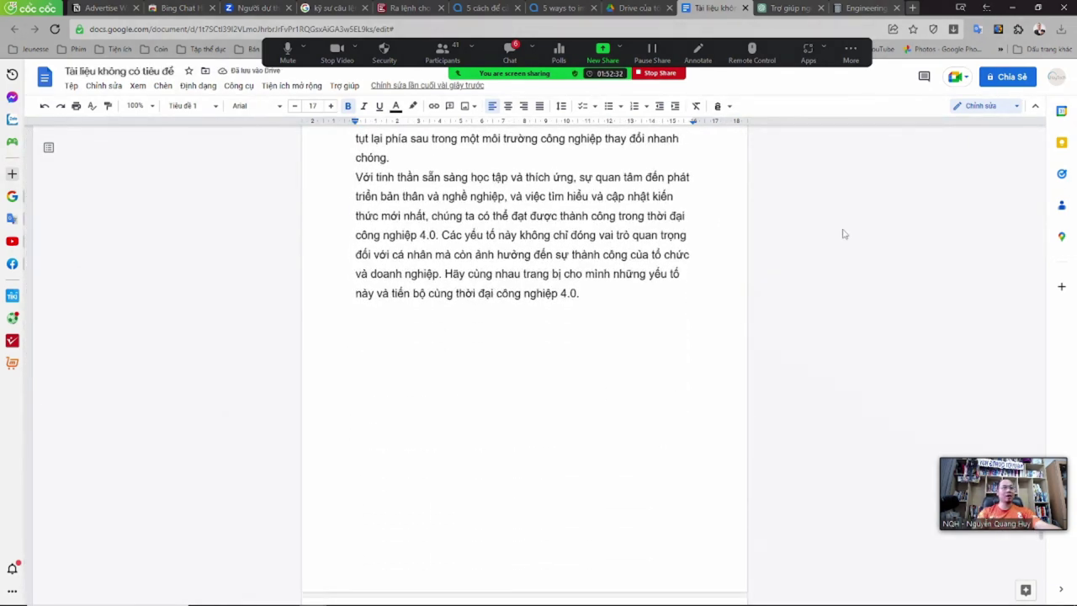
- Raise the 'Phần VIII. Kết luận' heading to font size 17
{"action": "left_click_drag", "start_coordinate": [1042, 585], "coordinate": [1042, 547]}
{"action": "left_click", "coordinate": [461, 278]}
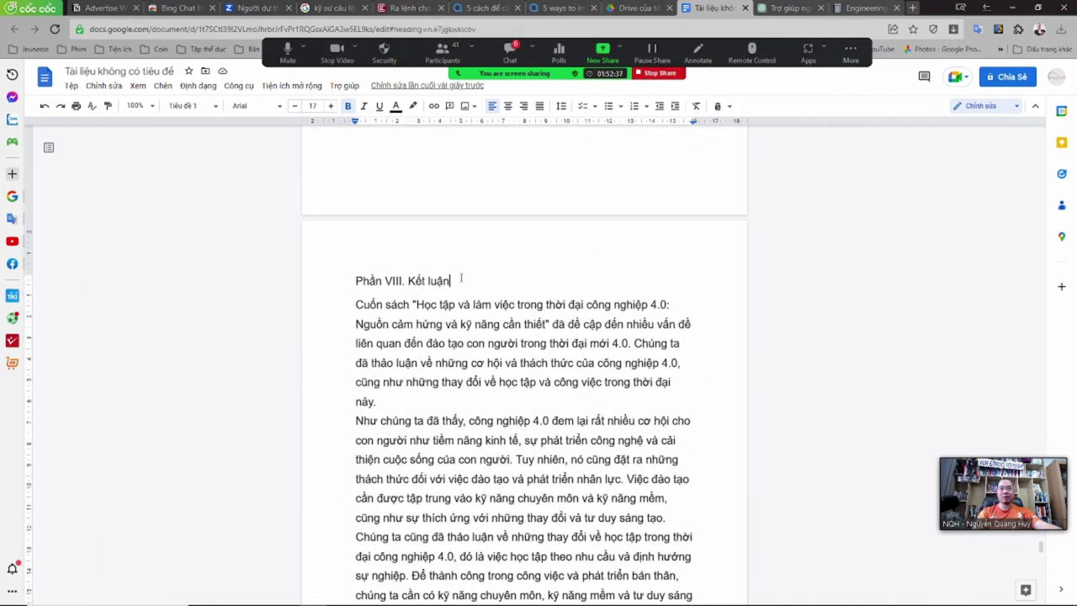
{"action": "left_click_drag", "start_coordinate": [461, 277], "coordinate": [325, 275]}
{"action": "left_click", "coordinate": [331, 106]}
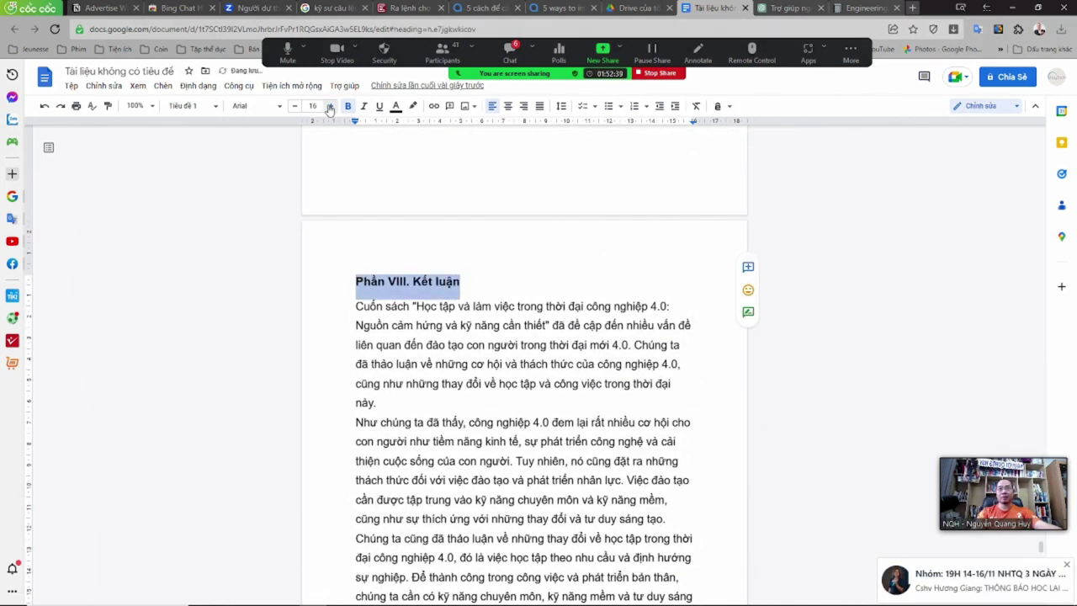
{"action": "left_click", "coordinate": [331, 106]}
{"action": "scroll", "coordinate": [474, 468], "scroll_direction": "down", "scroll_amount": 5}
{"action": "scroll", "coordinate": [474, 467], "scroll_direction": "down", "scroll_amount": 8}
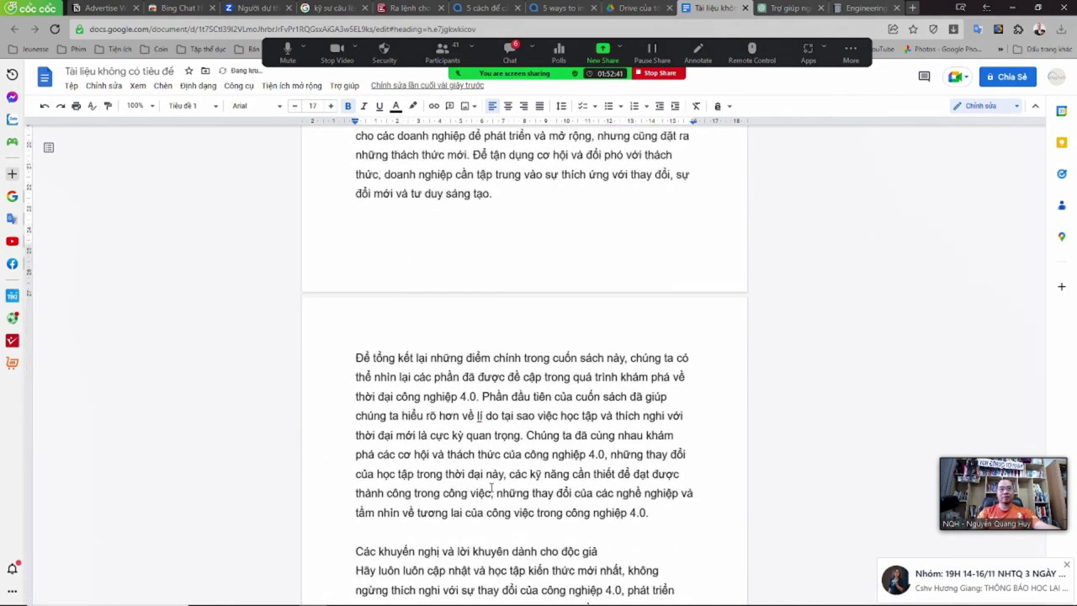
{"action": "scroll", "coordinate": [474, 468], "scroll_direction": "down", "scroll_amount": 5}
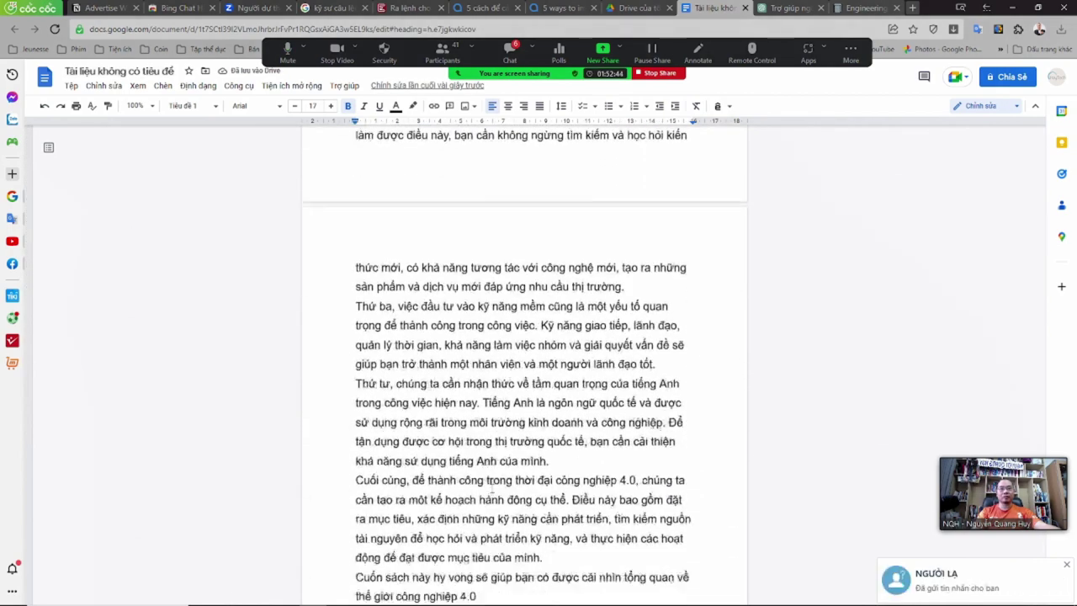
- Insert page numbers into the footer of every page
{"action": "left_click", "coordinate": [162, 86]}
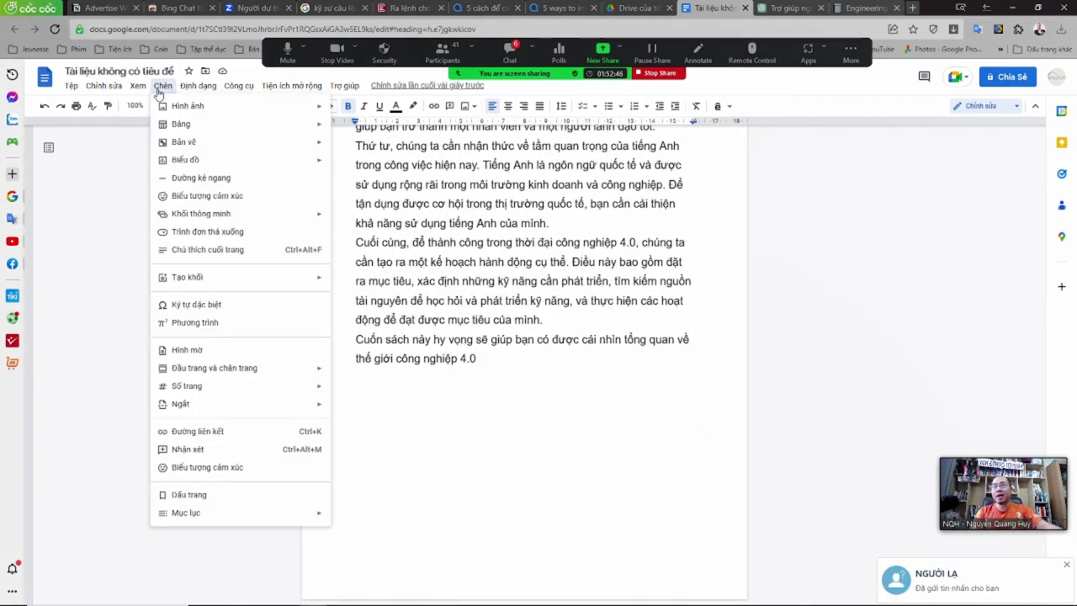
{"action": "mouse_move", "coordinate": [195, 372]}
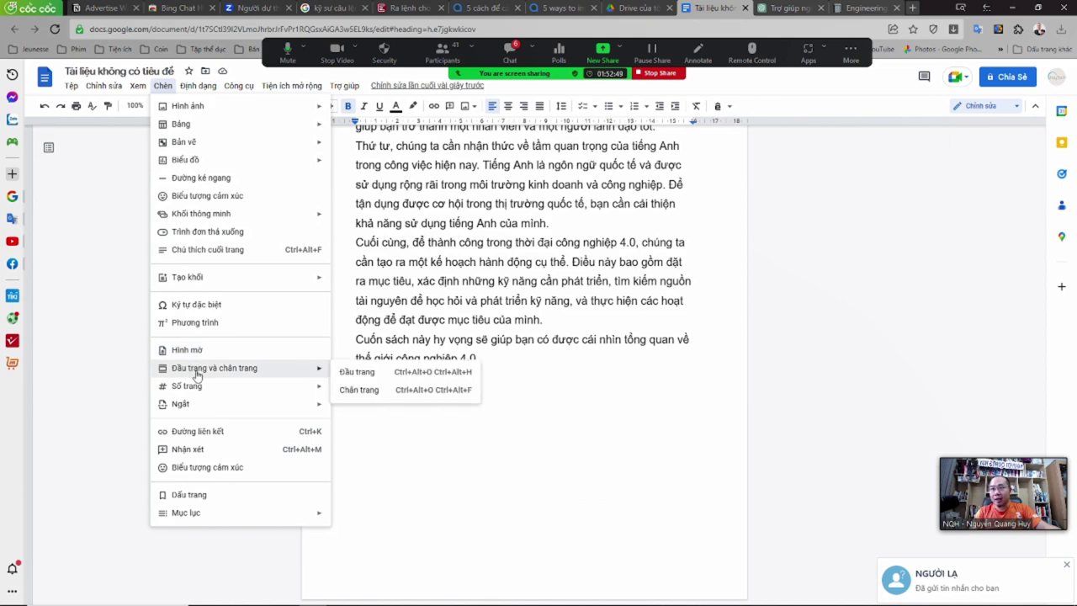
{"action": "mouse_move", "coordinate": [277, 389]}
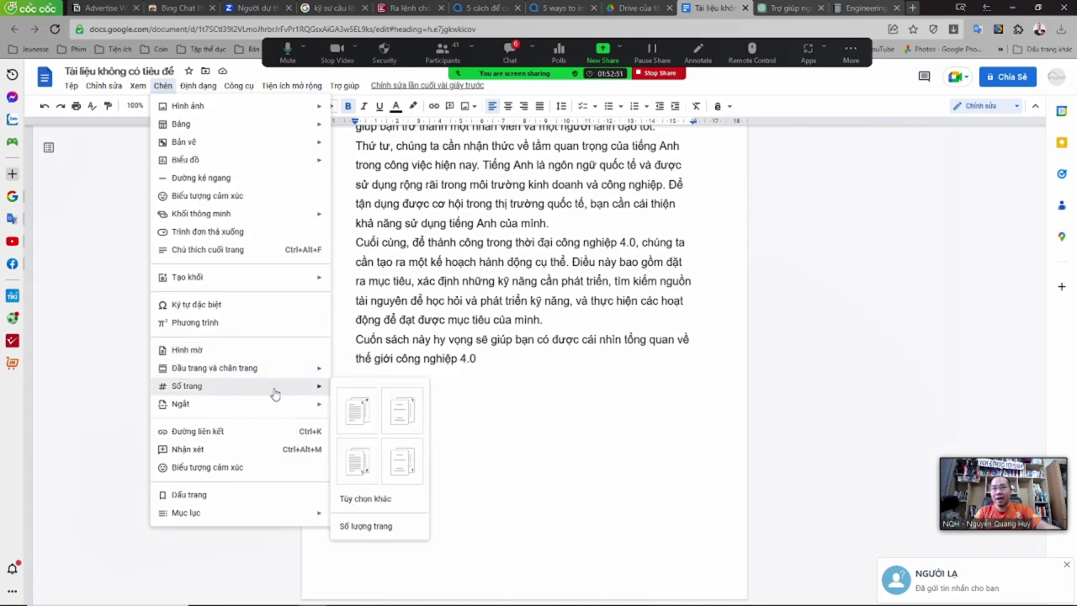
{"action": "left_click", "coordinate": [363, 461]}
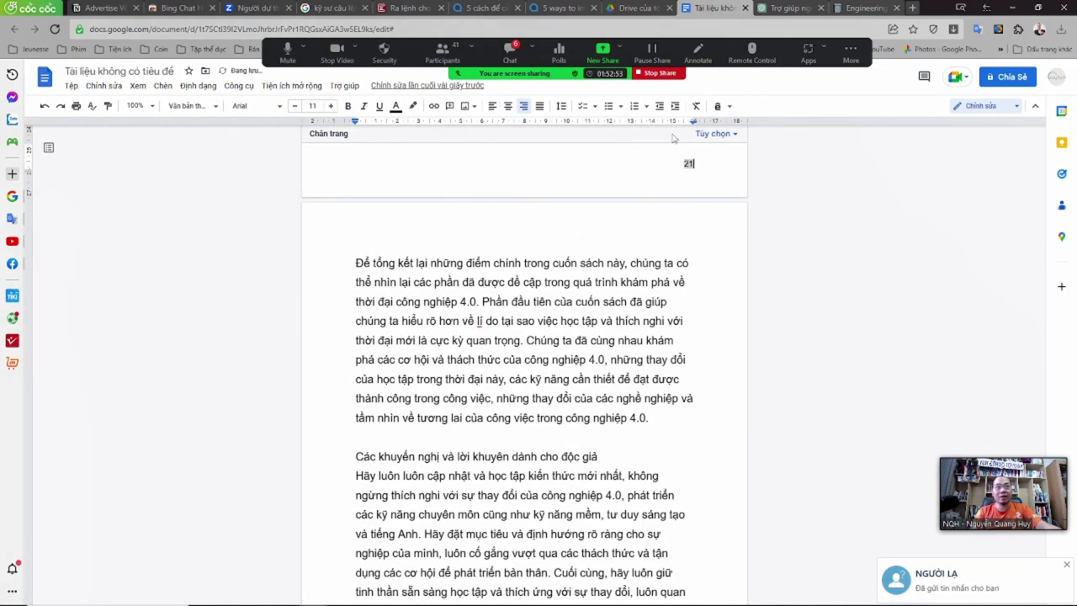
{"action": "left_click", "coordinate": [544, 282]}
- Add the author's name to the page footer
{"action": "left_click", "coordinate": [161, 85]}
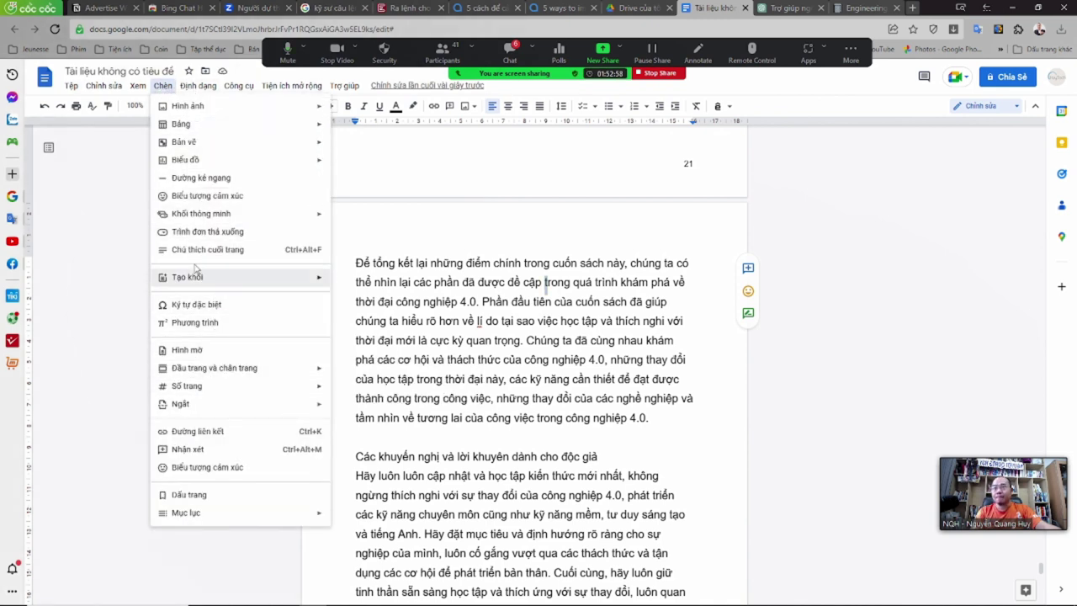
{"action": "mouse_move", "coordinate": [335, 367]}
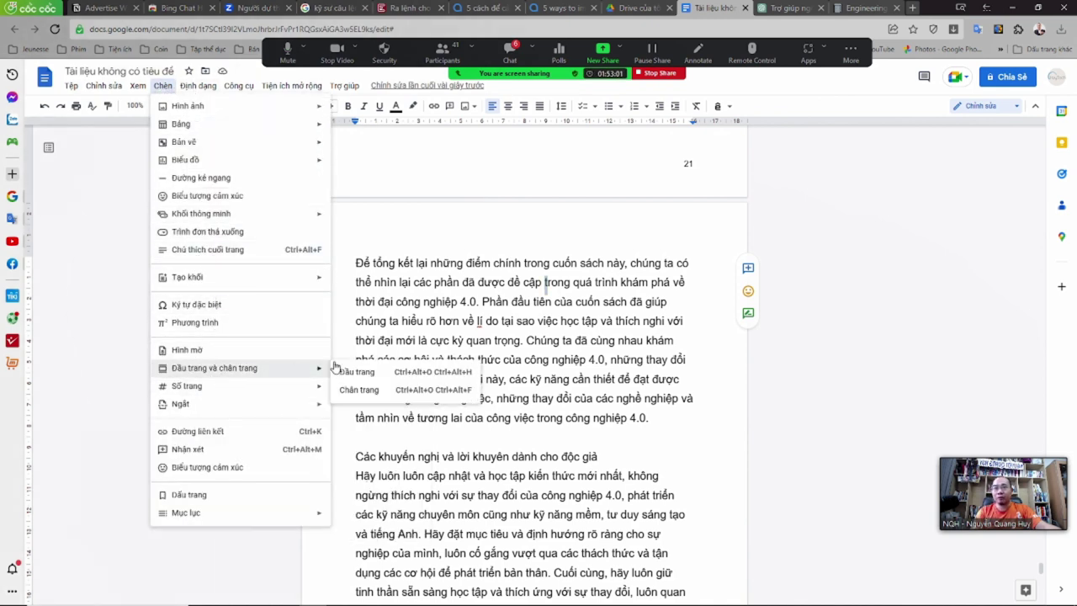
{"action": "left_click", "coordinate": [358, 390]}
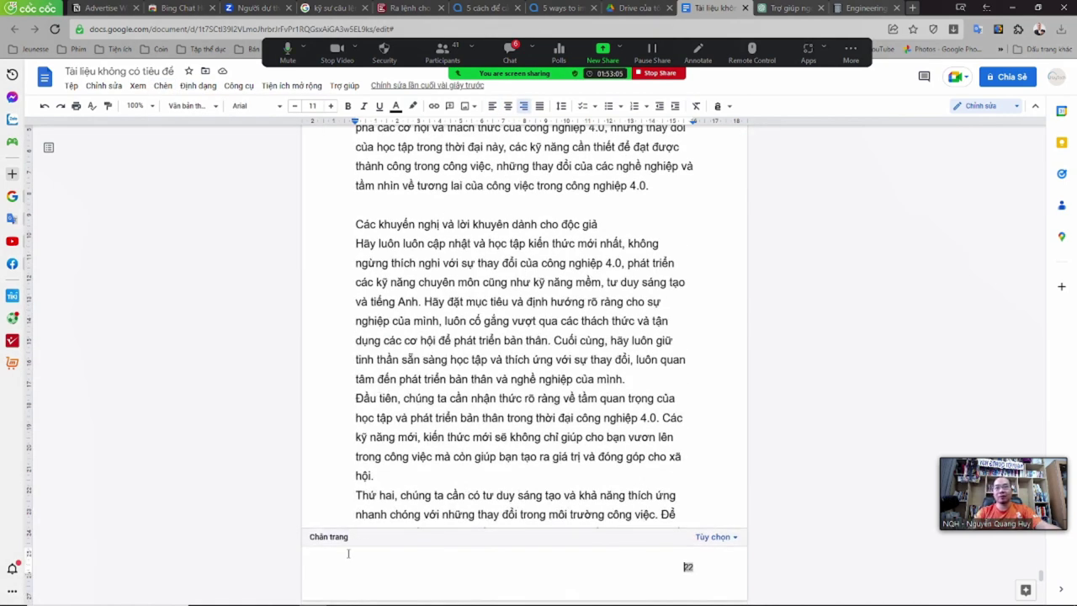
{"action": "type", "text": "Nguyễn quan"}
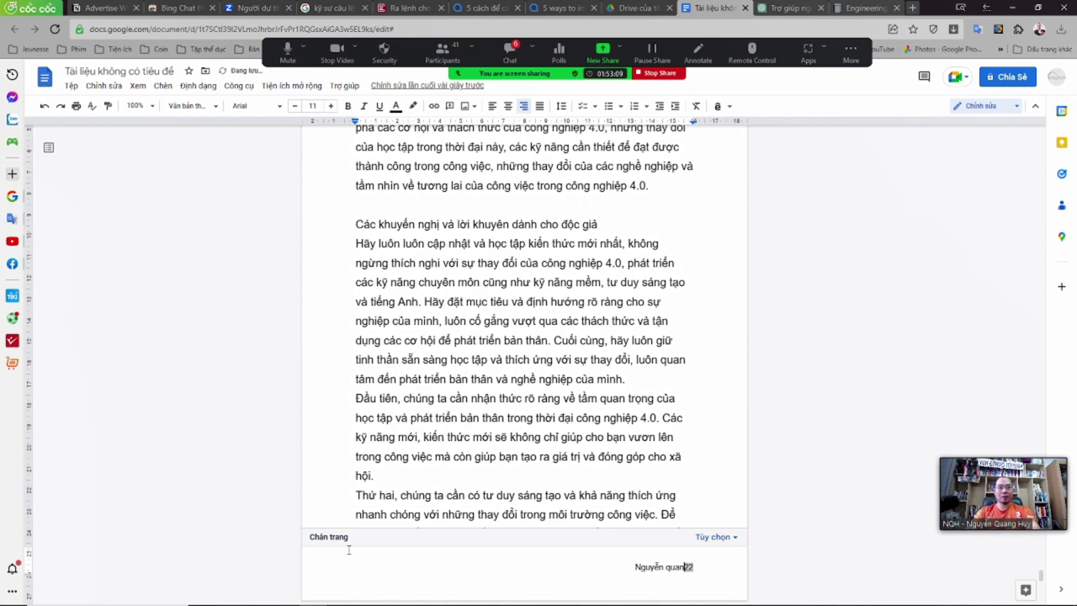
{"action": "key", "text": "BackSpace"}
{"action": "type", "text": "Quang Huy"}
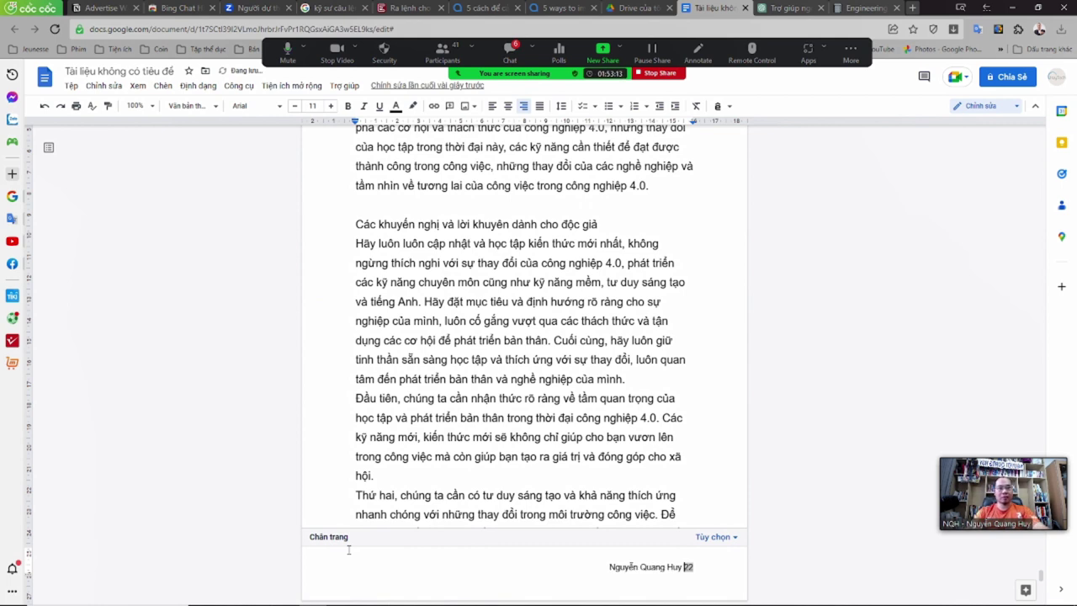
- Left-align the footer line and italicize the author's name
{"action": "left_click", "coordinate": [492, 106]}
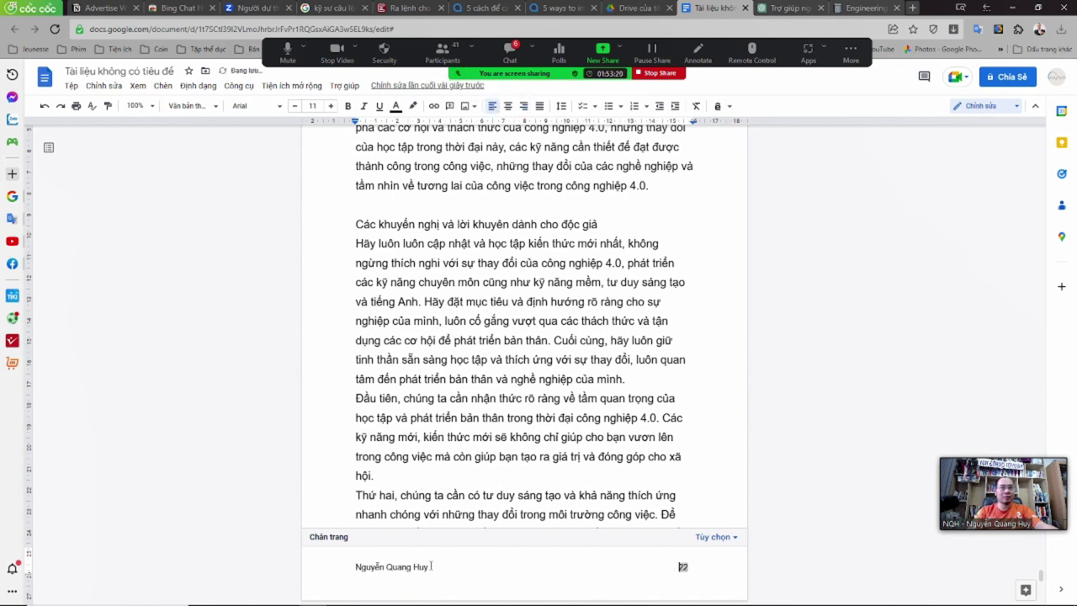
{"action": "triple_click", "coordinate": [430, 566]}
{"action": "left_click", "coordinate": [414, 551]}
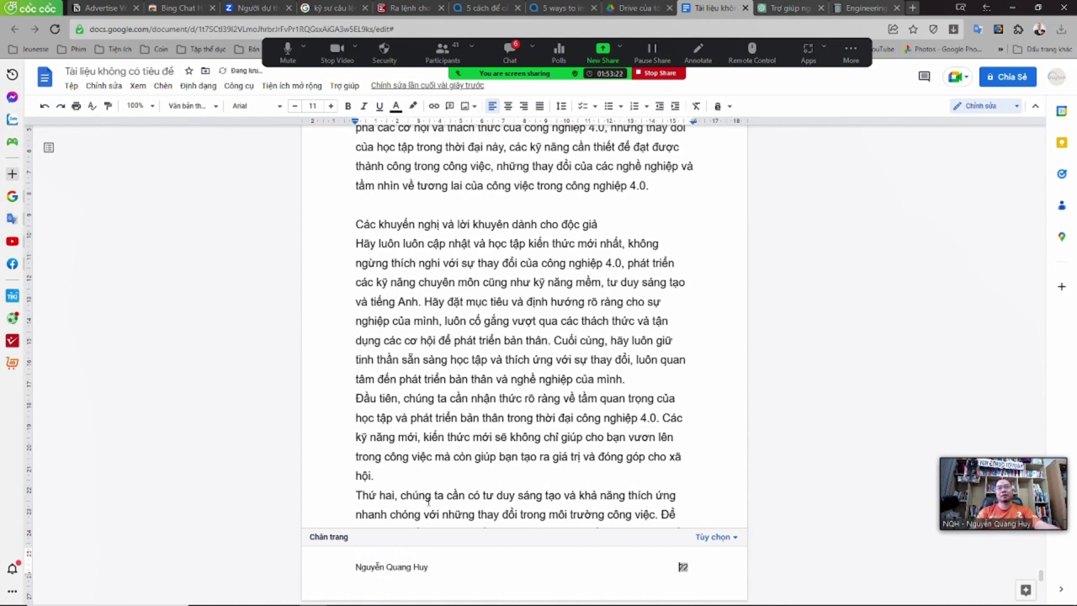
{"action": "triple_click", "coordinate": [435, 566]}
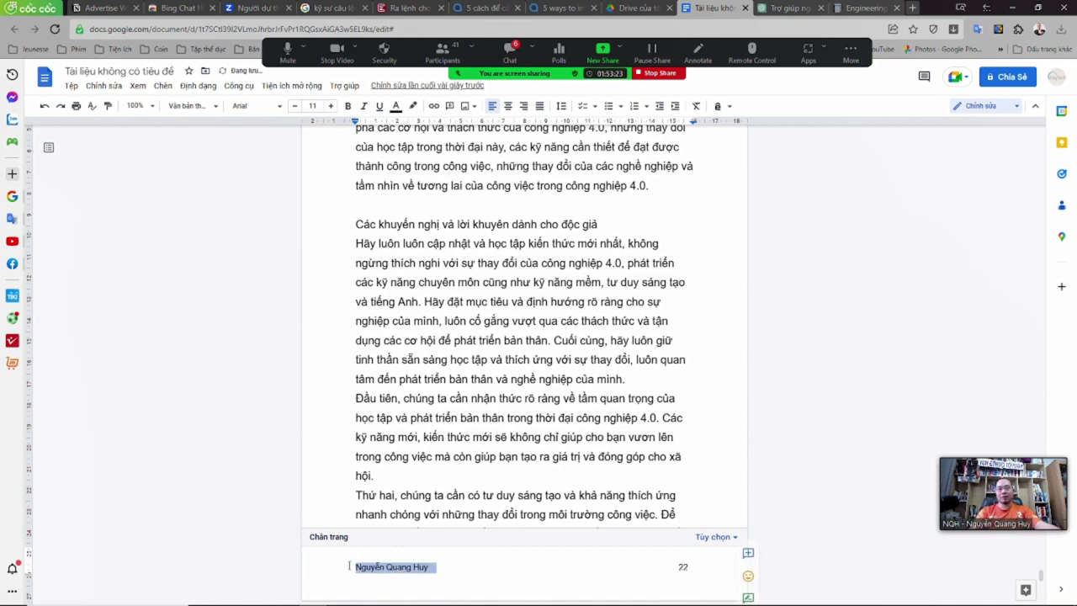
{"action": "left_click", "coordinate": [363, 106]}
{"action": "left_click", "coordinate": [553, 359]}
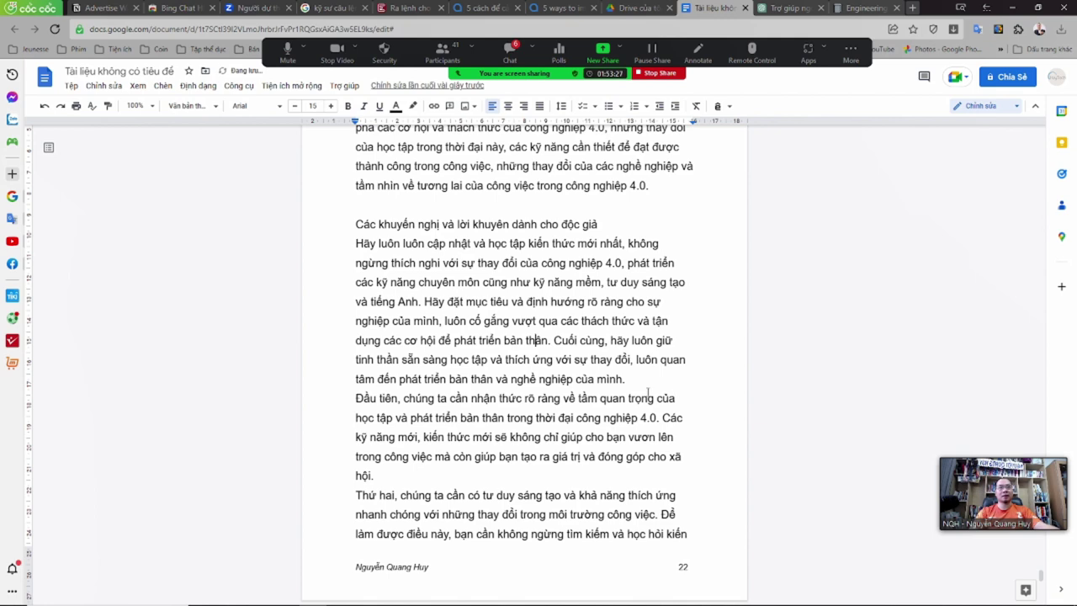
{"action": "scroll", "coordinate": [648, 392], "scroll_direction": "up", "scroll_amount": 4}
{"action": "double_click", "coordinate": [472, 326]}
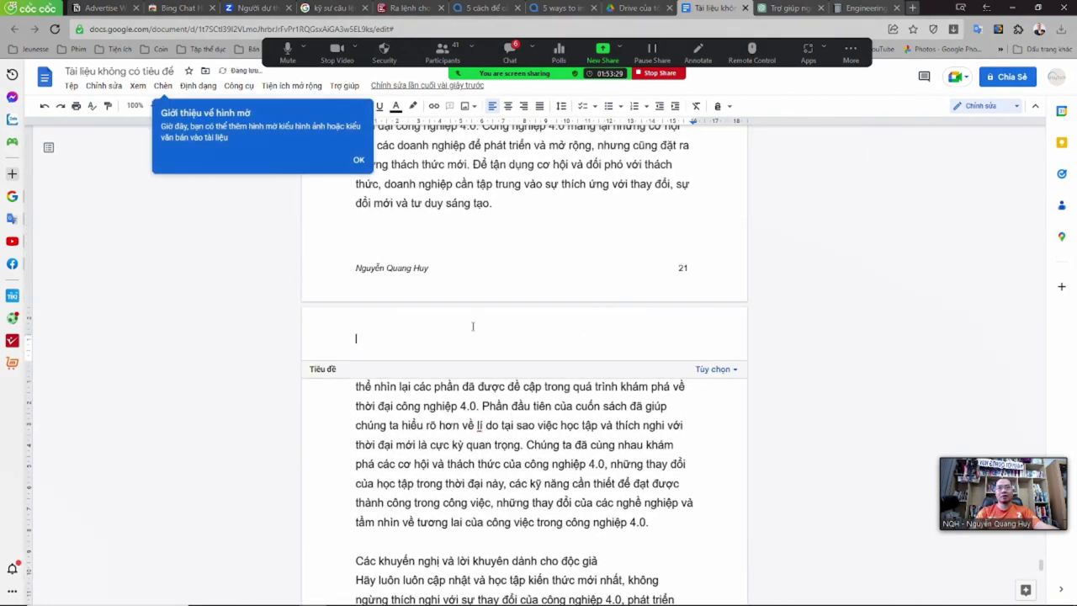
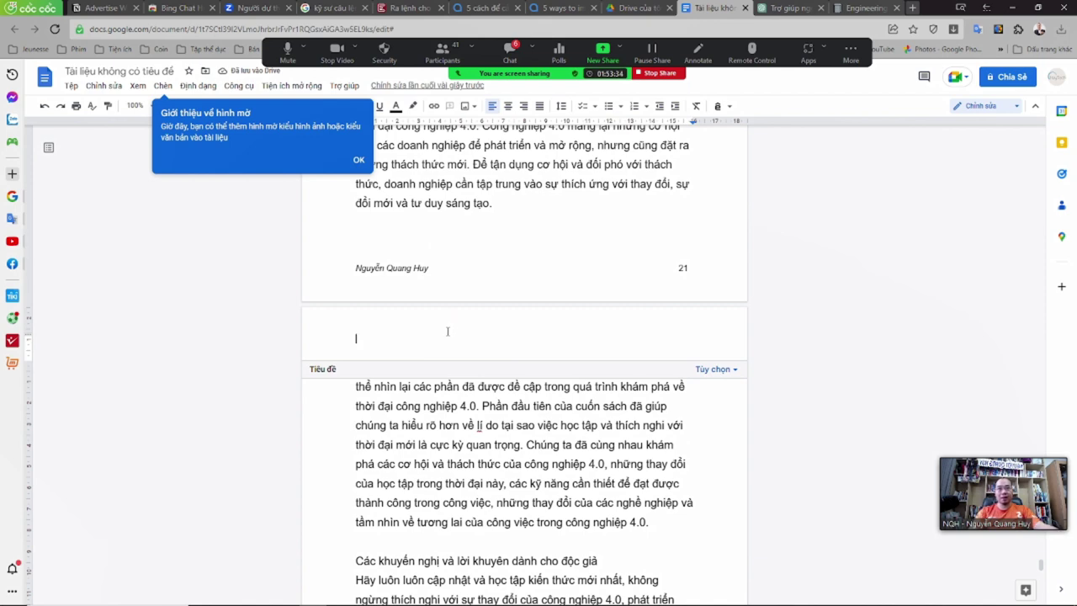
- Leave the header, dismiss the watermark notice and place the caret in the table of contents
{"action": "left_click", "coordinate": [618, 392]}
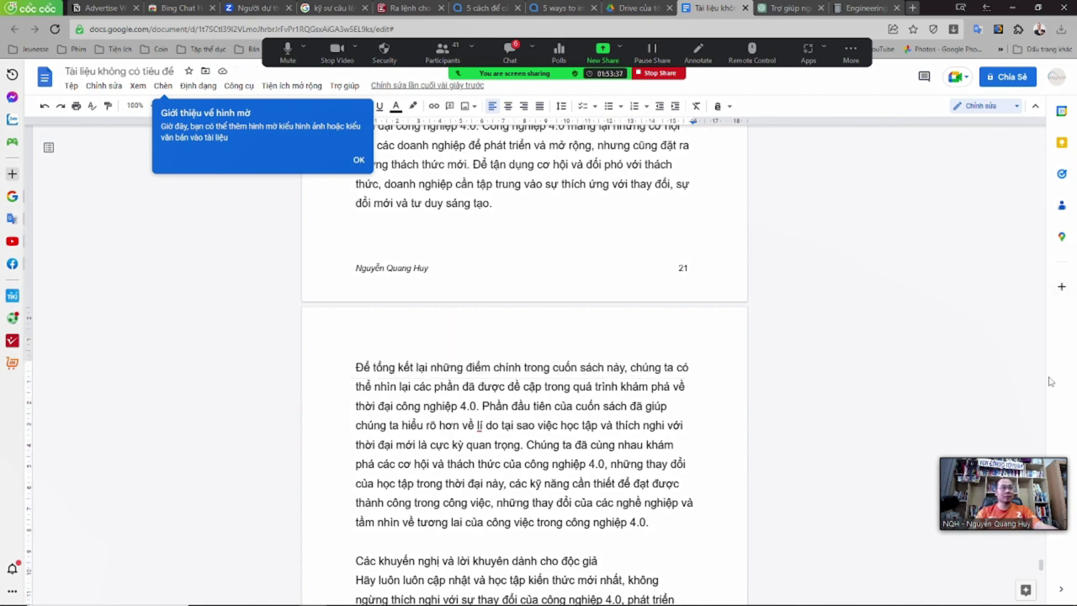
{"action": "left_click_drag", "start_coordinate": [1041, 565], "coordinate": [1070, 124]}
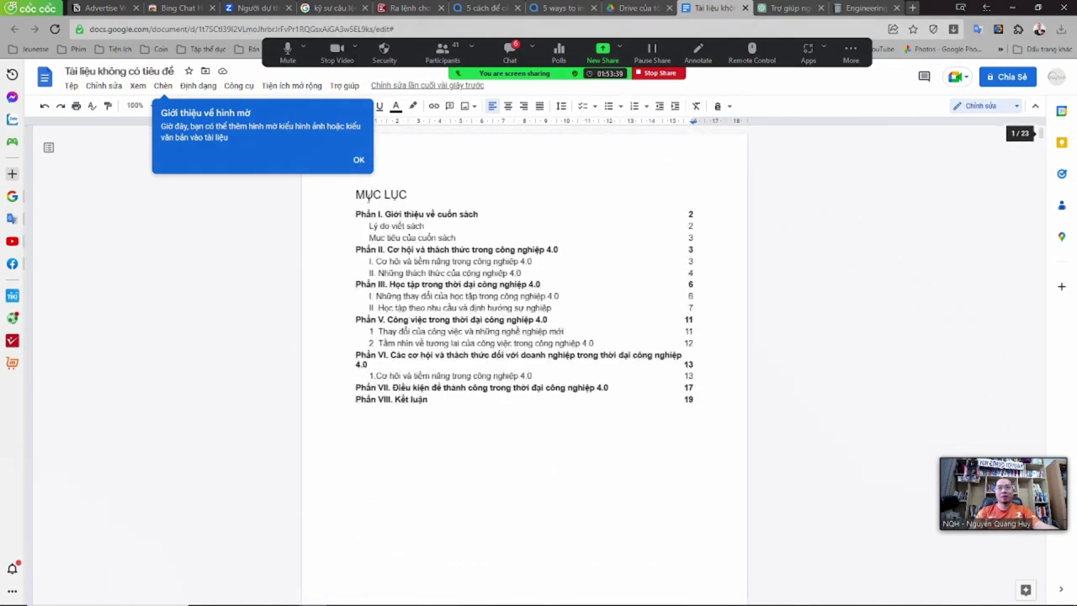
{"action": "left_click", "coordinate": [436, 370]}
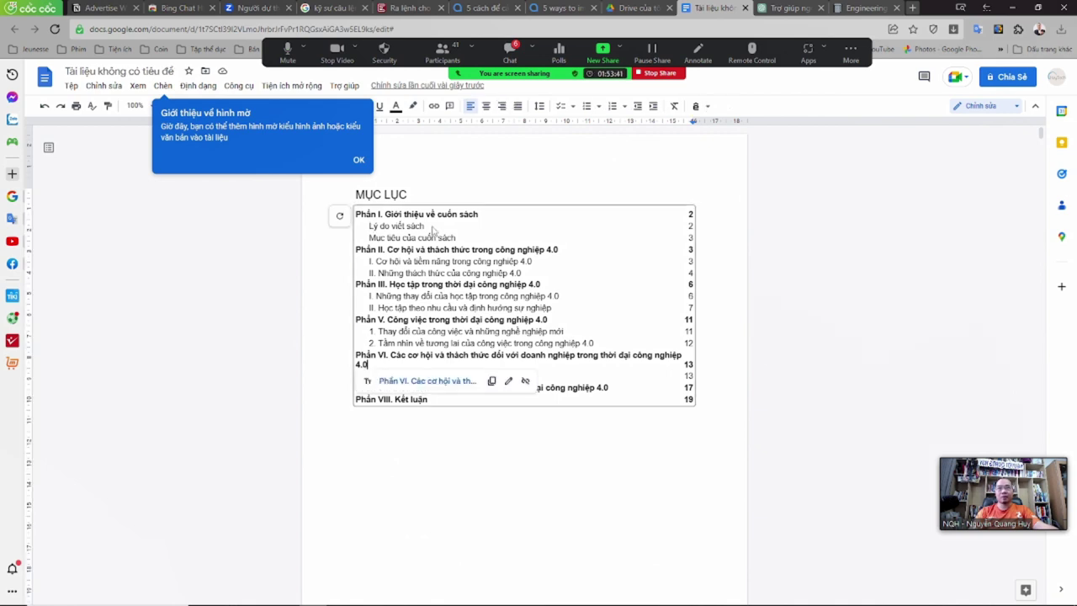
{"action": "left_click", "coordinate": [360, 160]}
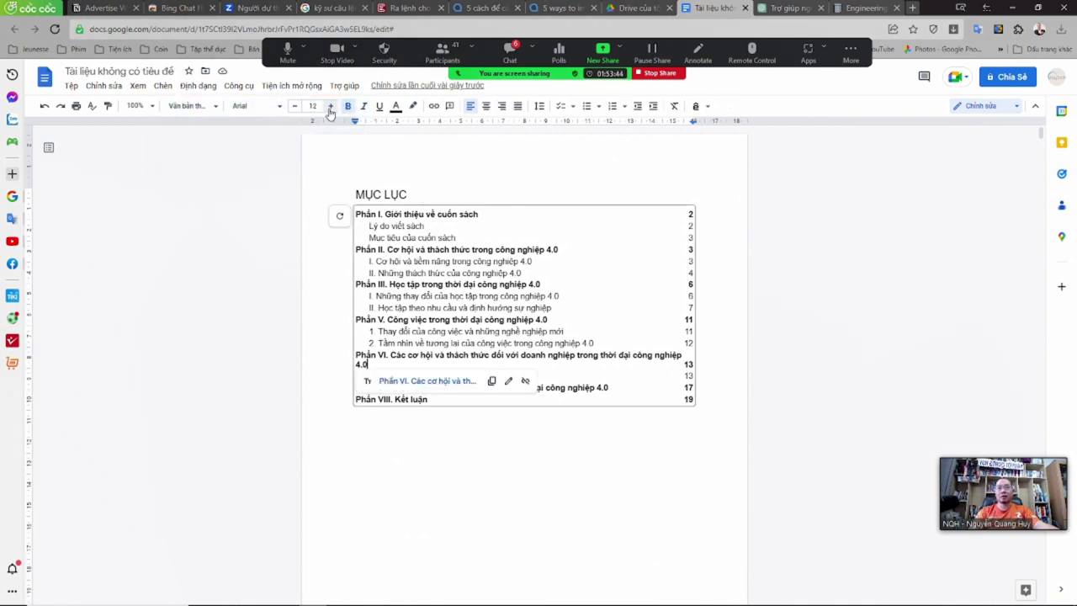
{"action": "key", "text": "ctrl+a"}
{"action": "left_click", "coordinate": [362, 215]}
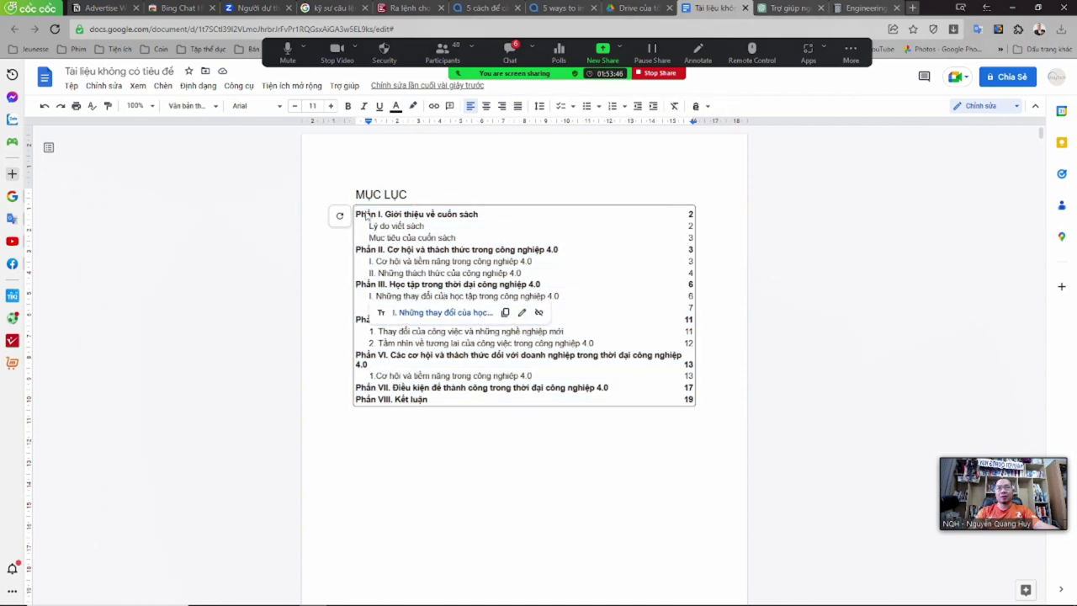
- Select the whole table of contents and enlarge its text from 11 to 14 pt
{"action": "left_click", "coordinate": [646, 403], "text": "shift"}
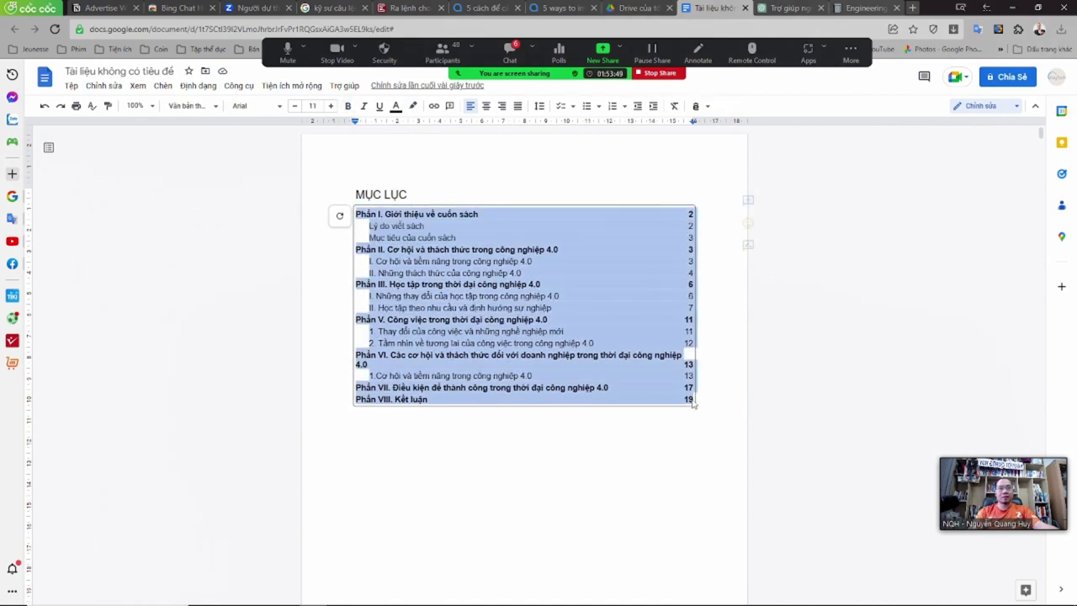
{"action": "left_click", "coordinate": [331, 107]}
{"action": "left_click", "coordinate": [332, 106]}
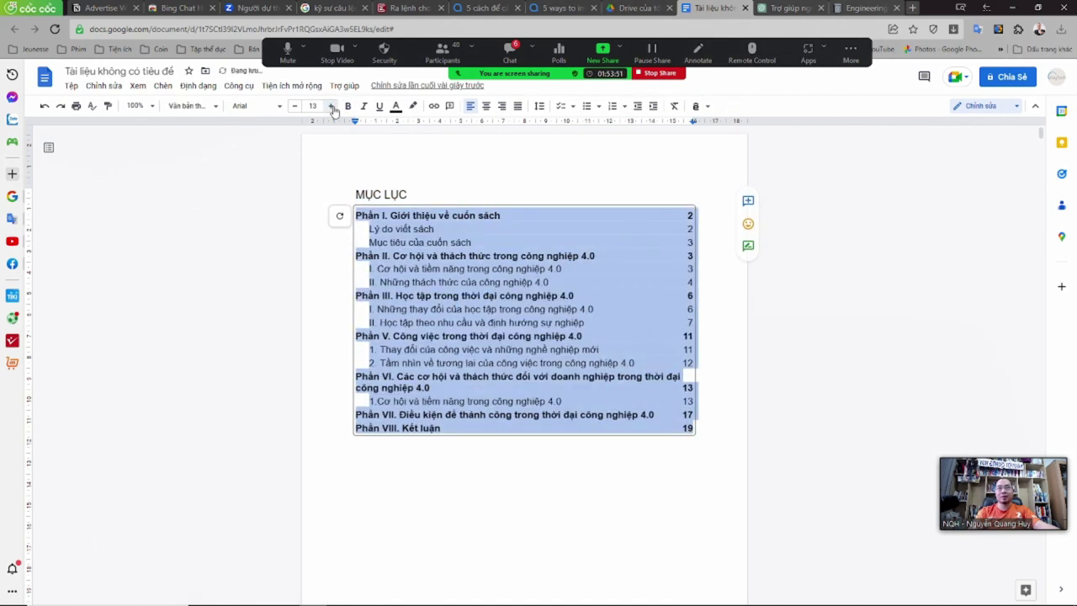
{"action": "left_click", "coordinate": [332, 106]}
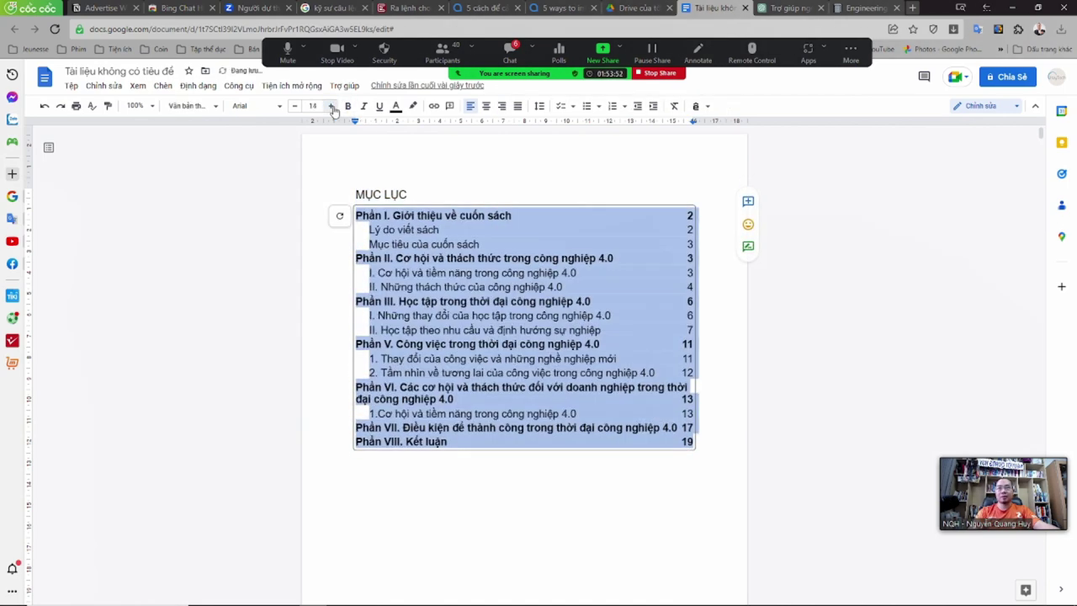
{"action": "left_click", "coordinate": [592, 442]}
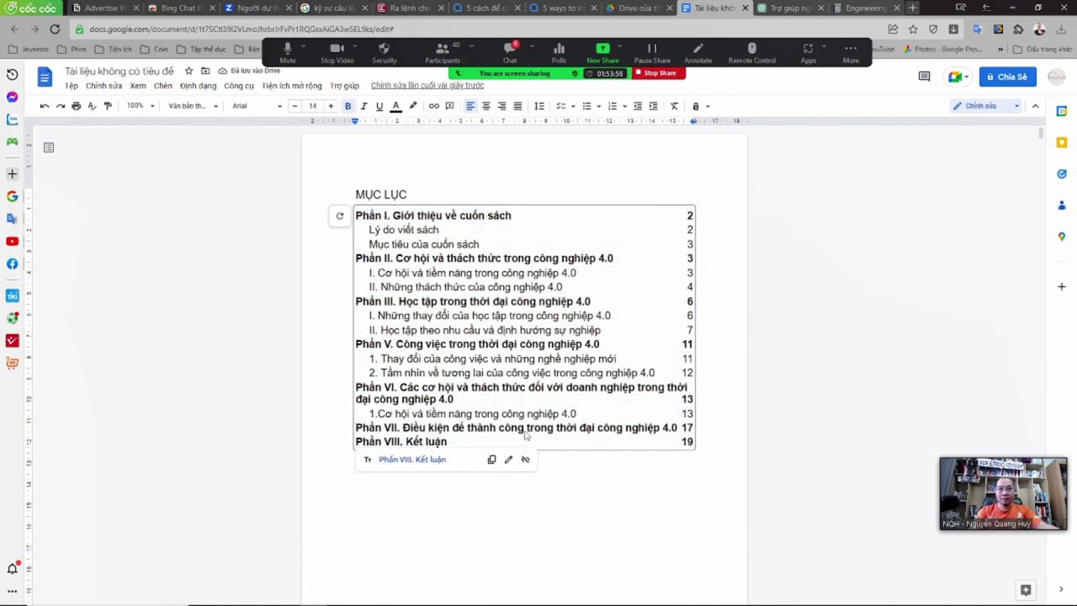
{"action": "left_click", "coordinate": [442, 480]}
- In ChatGPT, find the earlier outline reply and copy its full quoted book title
{"action": "key", "text": "ctrl+Tab"}
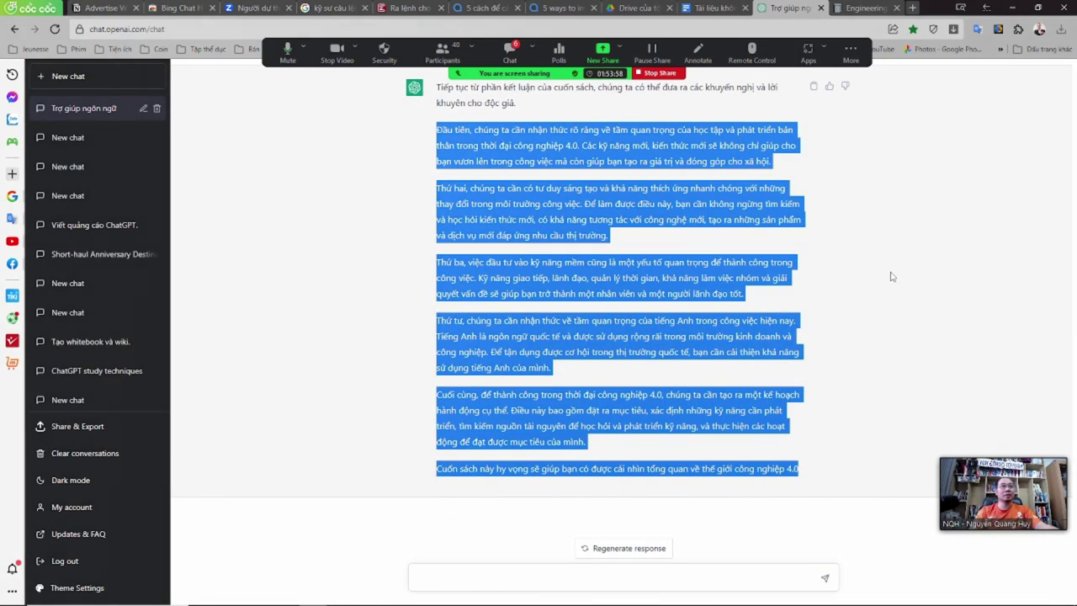
{"action": "scroll", "coordinate": [946, 421], "scroll_direction": "up", "scroll_amount": 10}
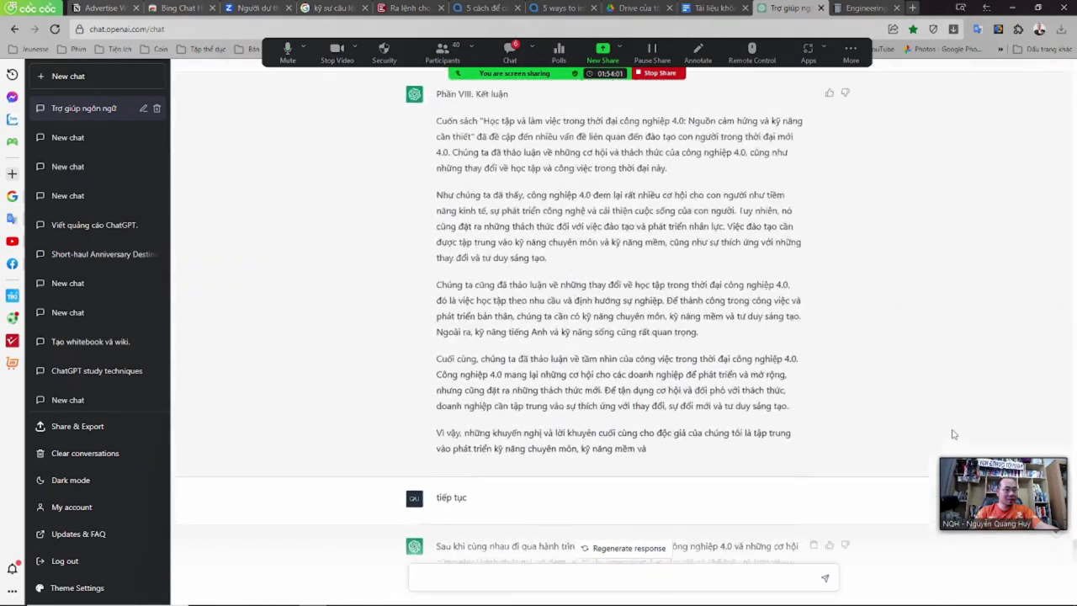
{"action": "scroll", "coordinate": [953, 439], "scroll_direction": "up", "scroll_amount": 10}
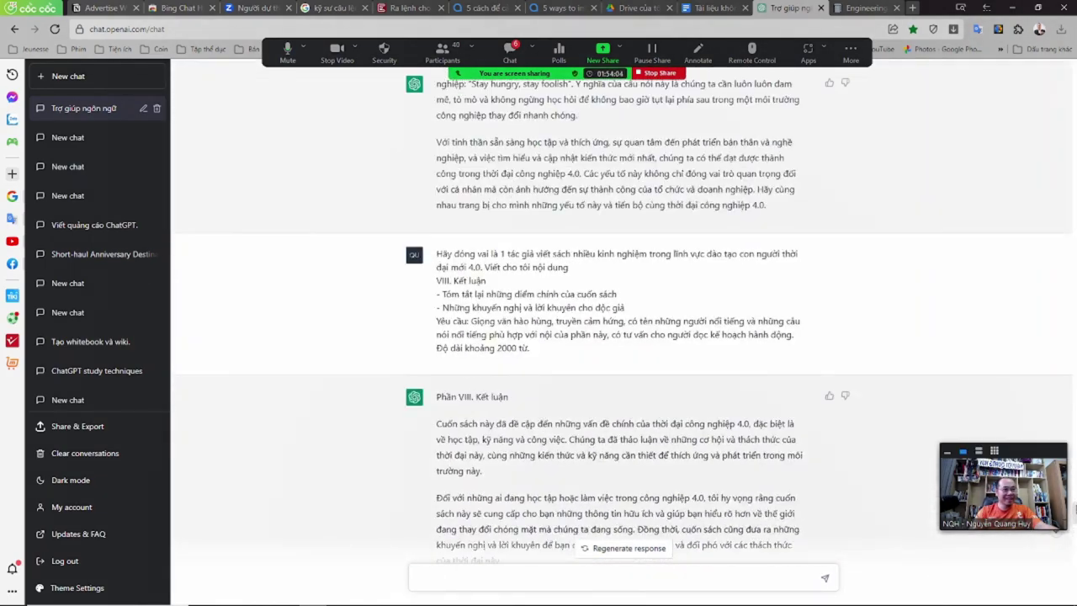
{"action": "left_click_drag", "start_coordinate": [1074, 509], "coordinate": [1070, 143]}
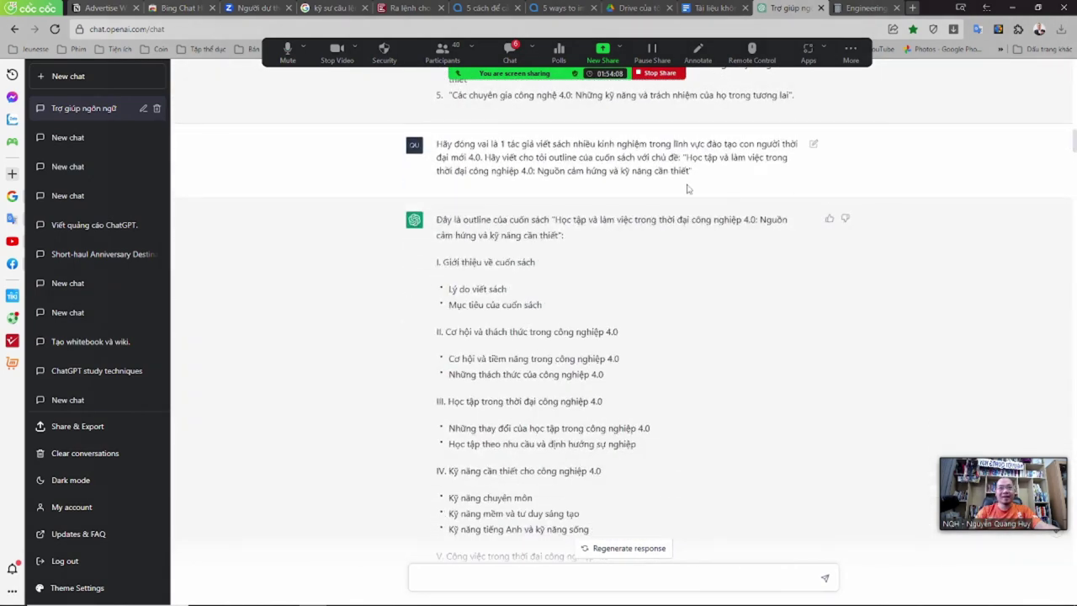
{"action": "left_click_drag", "start_coordinate": [561, 219], "coordinate": [632, 237]}
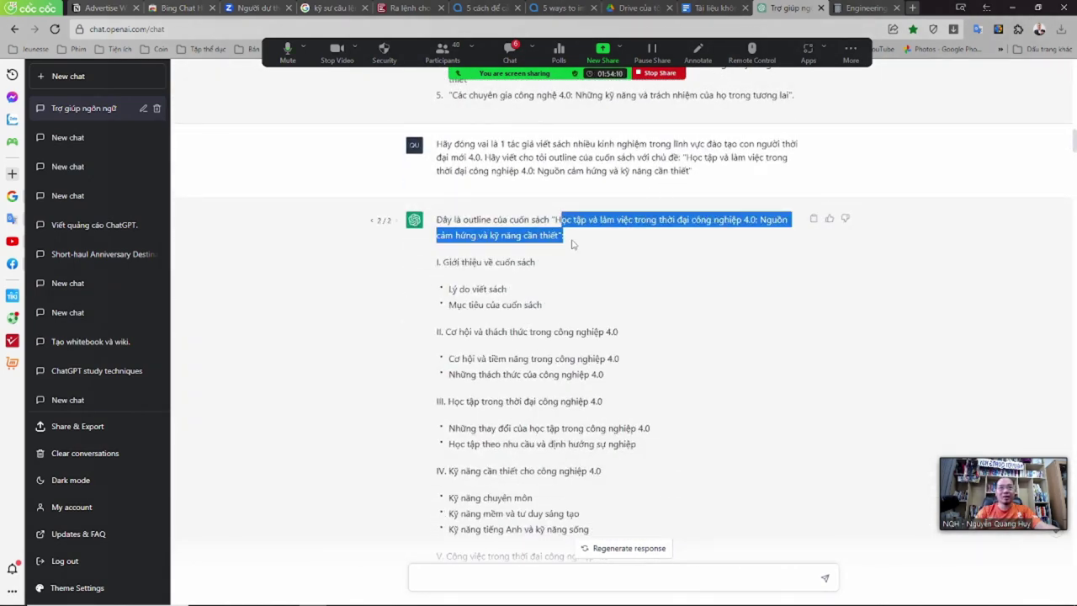
{"action": "scroll", "coordinate": [603, 289], "scroll_direction": "down", "scroll_amount": 10}
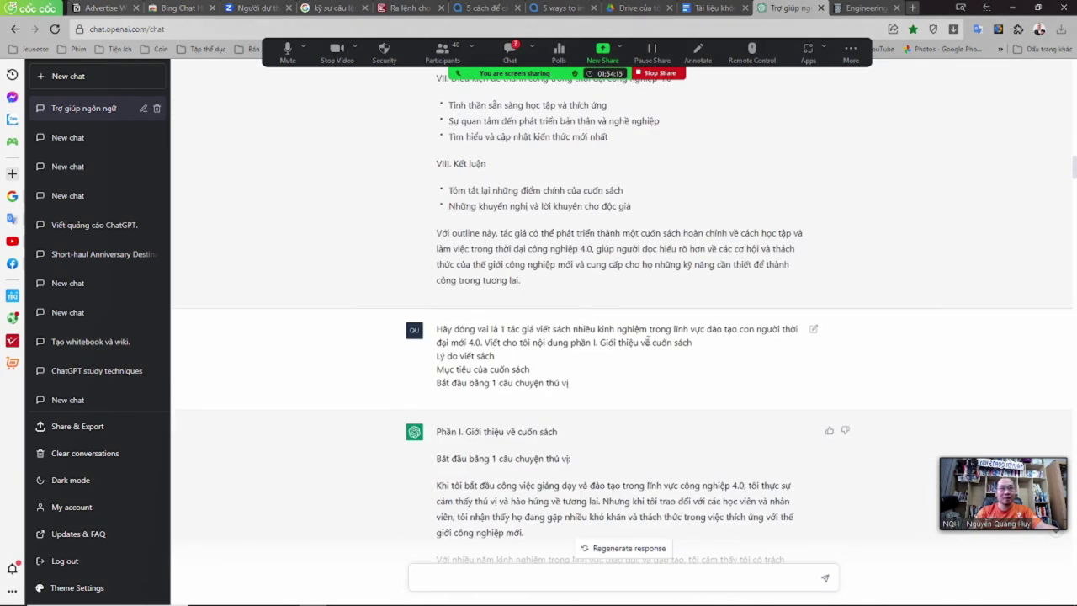
{"action": "left_click_drag", "start_coordinate": [480, 330], "coordinate": [596, 343]}
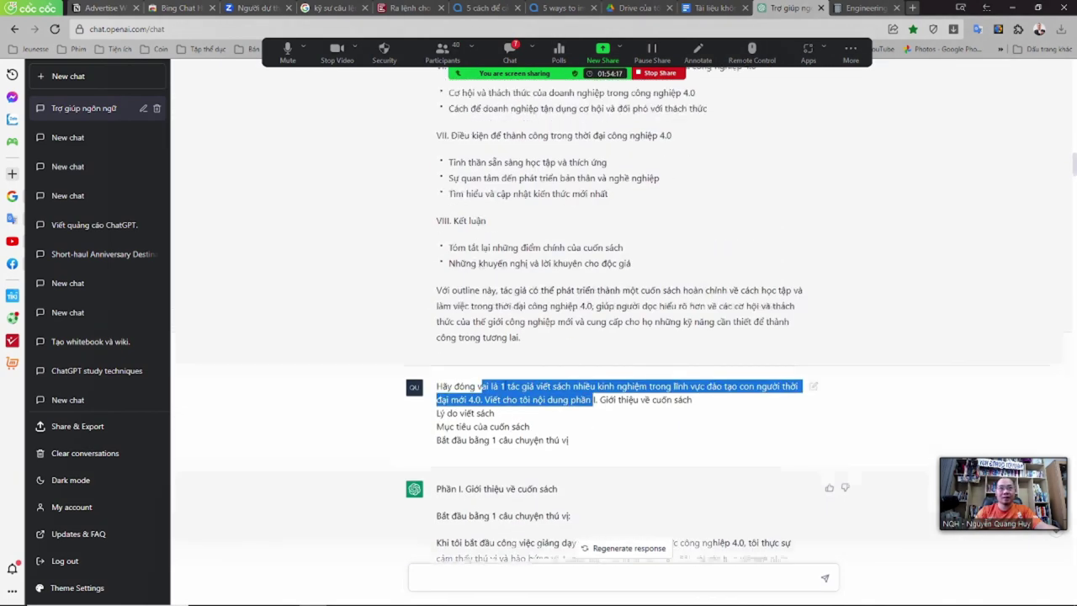
{"action": "scroll", "coordinate": [602, 341], "scroll_direction": "up", "scroll_amount": 8}
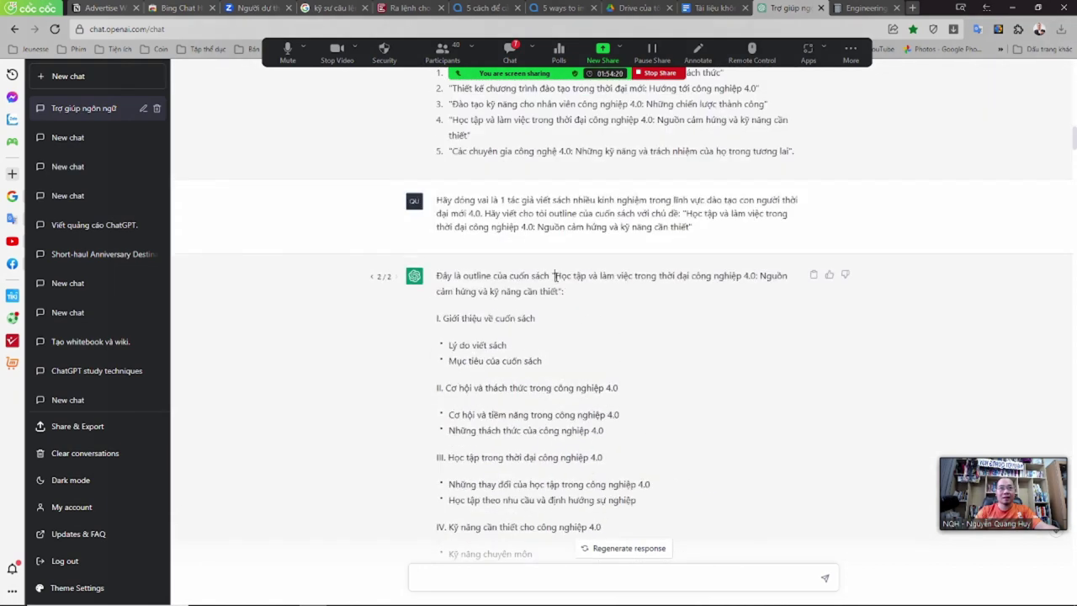
{"action": "left_click_drag", "start_coordinate": [564, 288], "coordinate": [562, 288]}
{"action": "key", "text": "ctrl+c"}
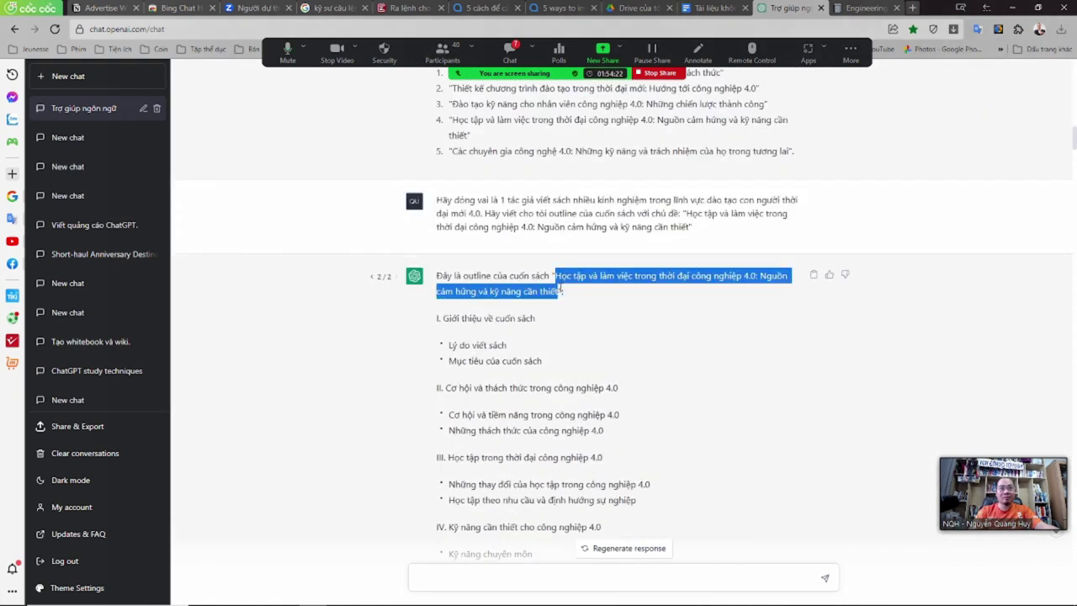
{"action": "scroll", "coordinate": [589, 344], "scroll_direction": "down", "scroll_amount": 2}
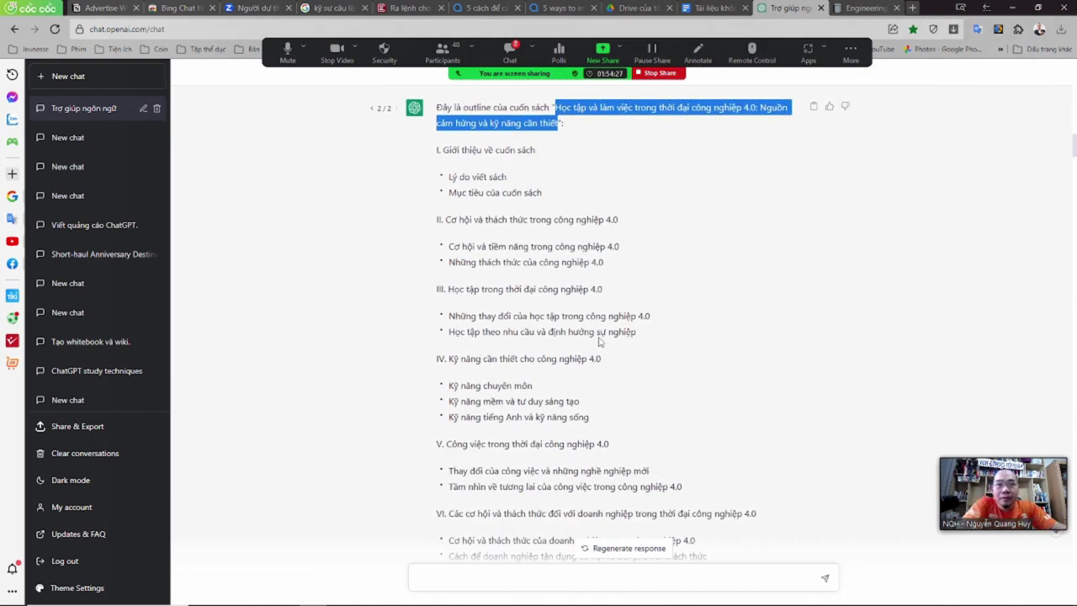
{"action": "scroll", "coordinate": [600, 341], "scroll_direction": "down", "scroll_amount": 3}
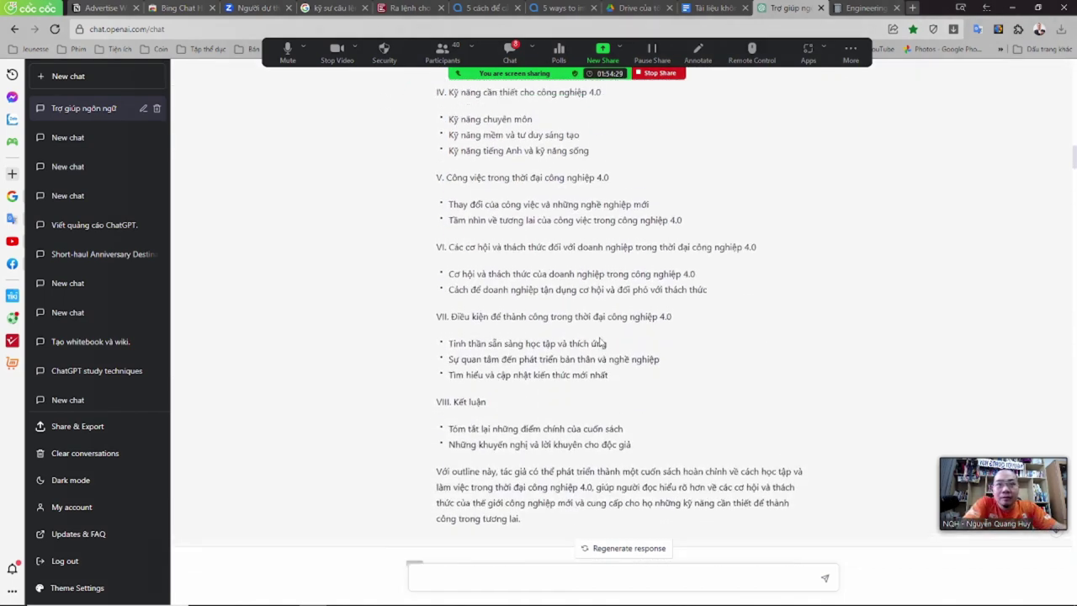
{"action": "scroll", "coordinate": [599, 339], "scroll_direction": "up", "scroll_amount": 4}
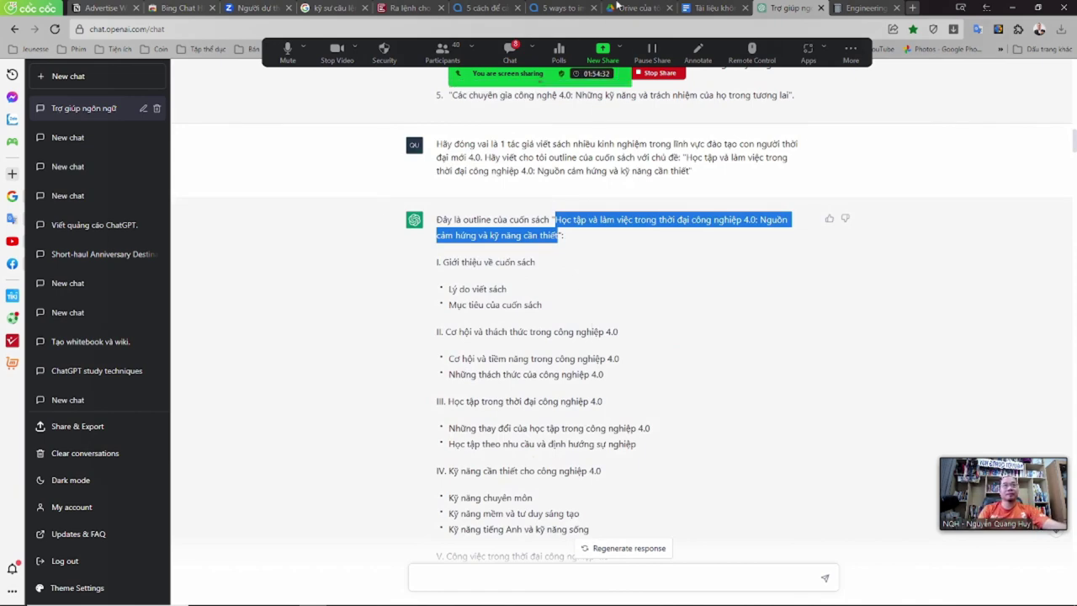
{"action": "left_click", "coordinate": [710, 7]}
- Rename the document to the copied book title
{"action": "left_click", "coordinate": [109, 71]}
{"action": "key", "text": "ctrl+v"}
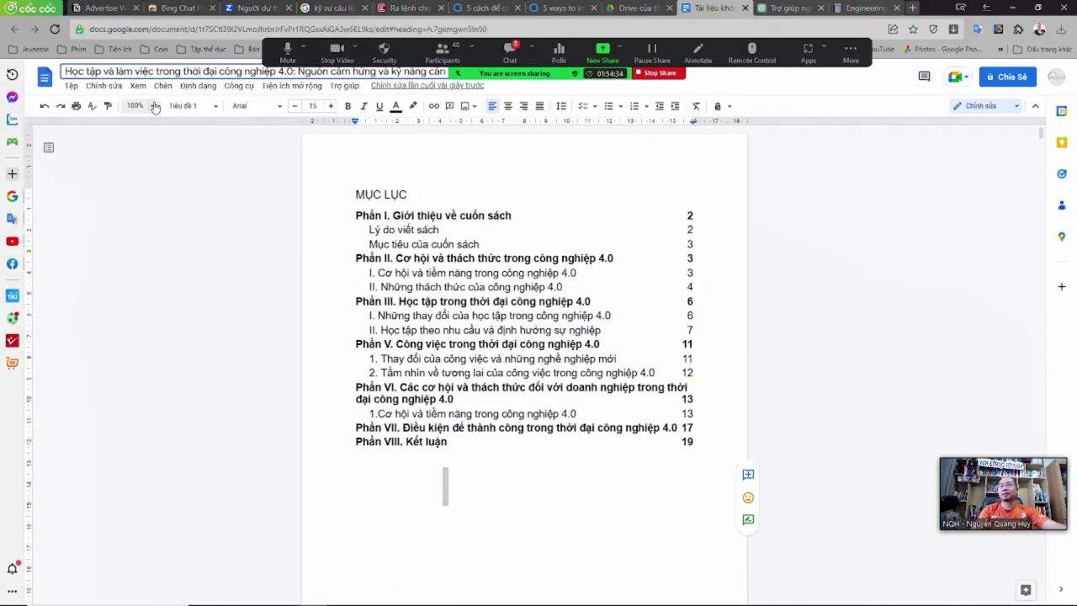
{"action": "left_click", "coordinate": [484, 491]}
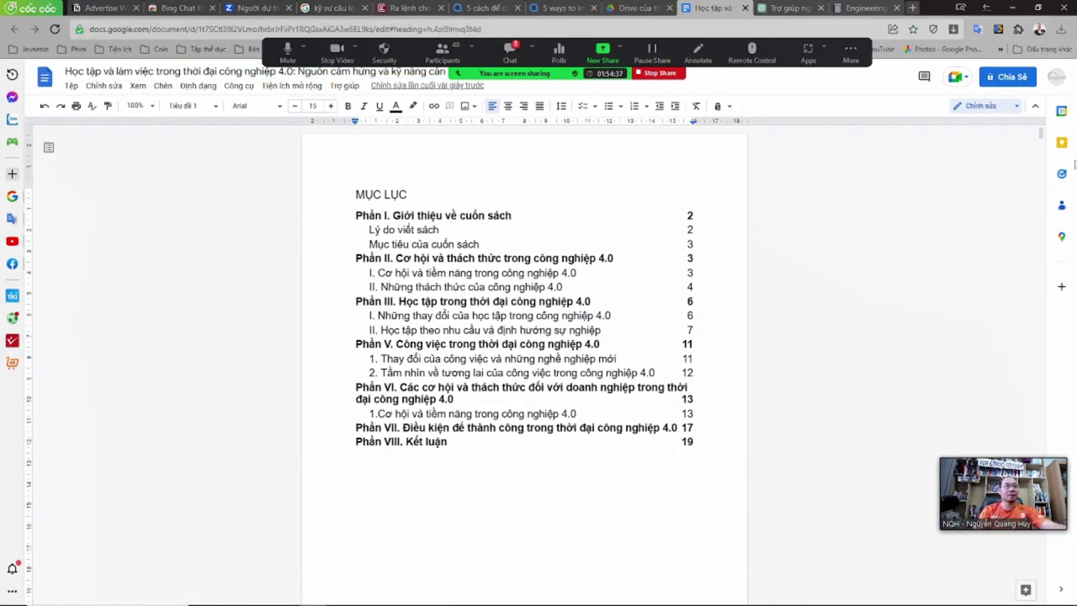
- Put the book title in the page header as 11-pt italic text
{"action": "scroll", "coordinate": [527, 423], "scroll_direction": "down", "scroll_amount": 5}
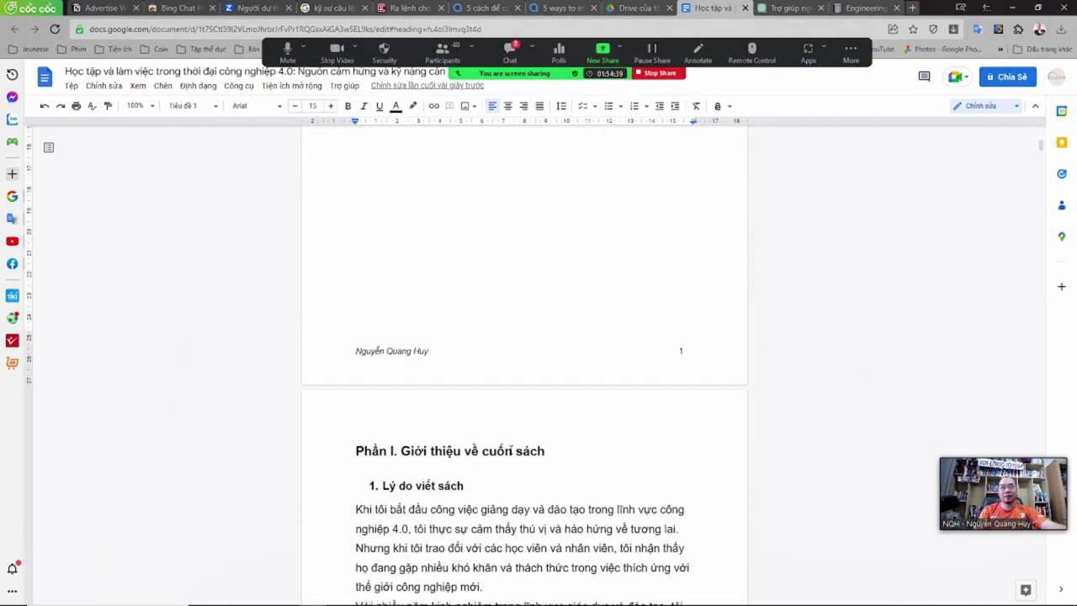
{"action": "left_click", "coordinate": [525, 406]}
{"action": "key", "text": "ctrl+v"}
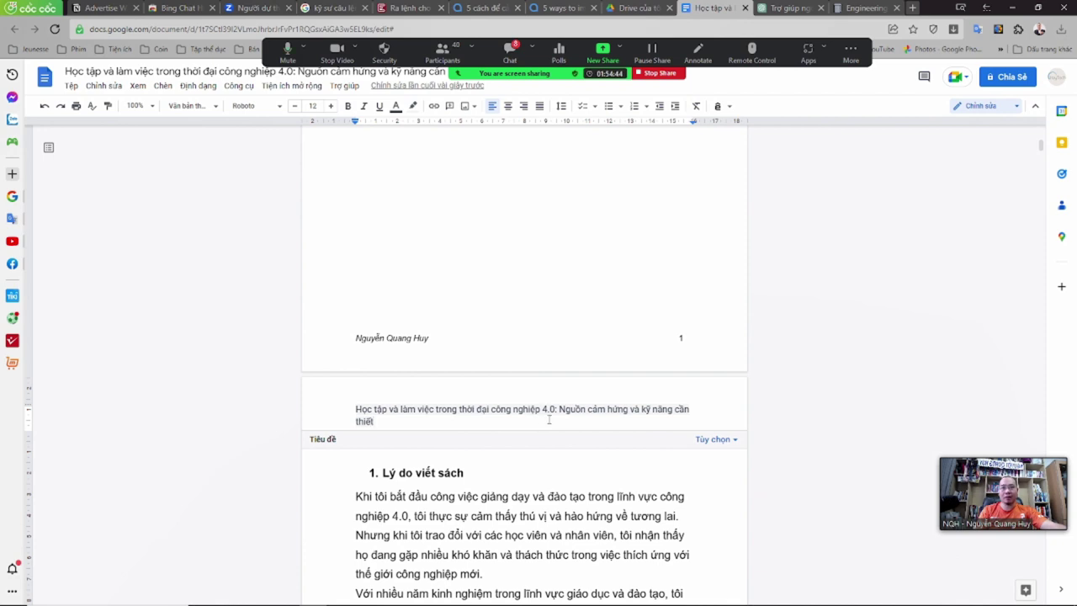
{"action": "left_click_drag", "start_coordinate": [415, 409], "coordinate": [350, 407]}
{"action": "left_click", "coordinate": [375, 420]}
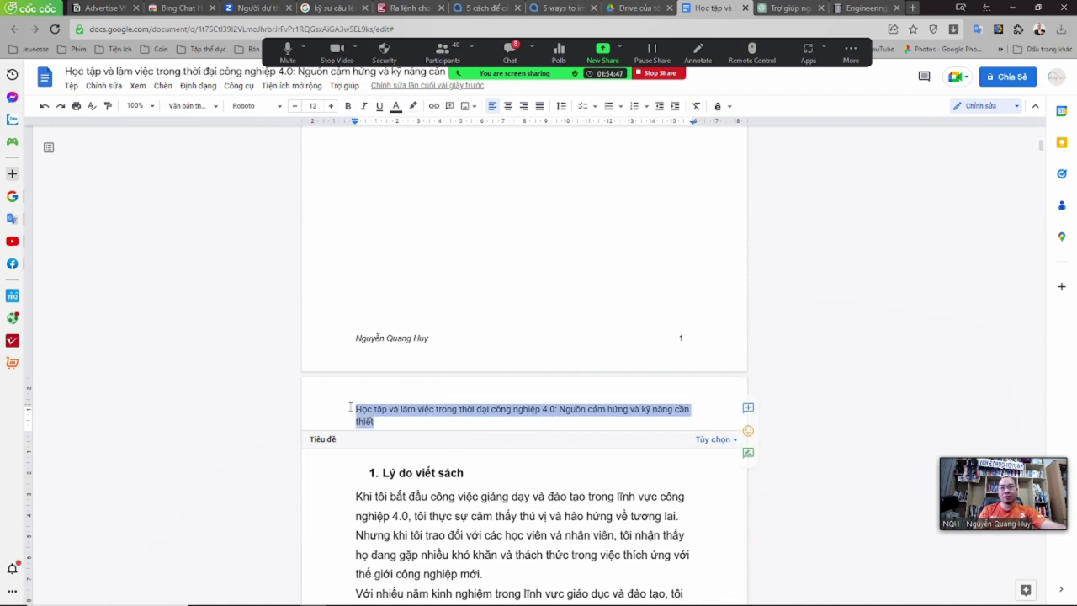
{"action": "left_click", "coordinate": [295, 106]}
{"action": "left_click", "coordinate": [363, 107]}
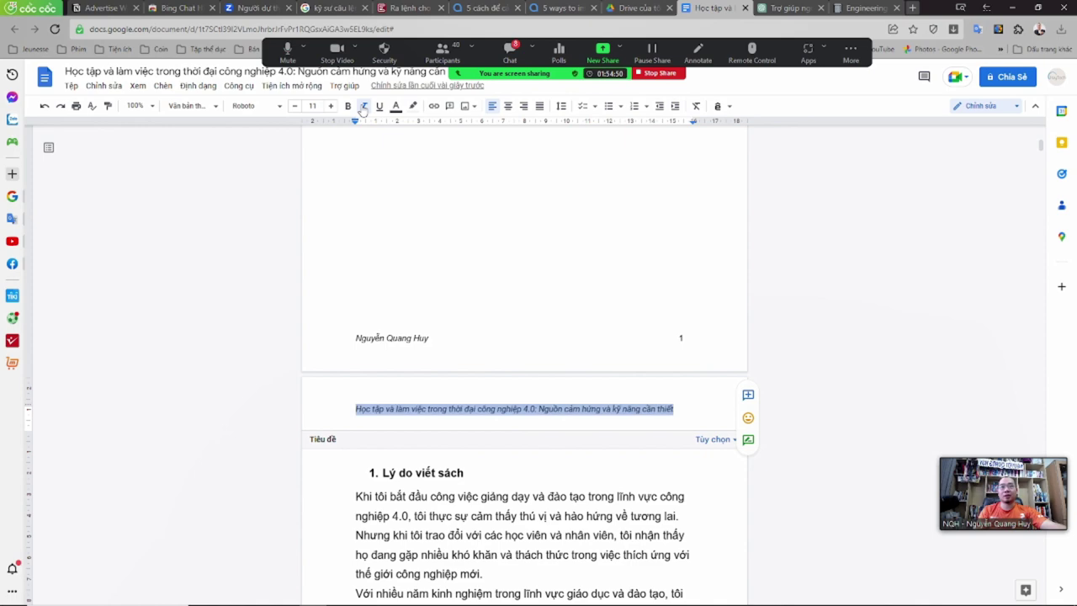
{"action": "left_click", "coordinate": [519, 319]}
{"action": "scroll", "coordinate": [521, 485], "scroll_direction": "down", "scroll_amount": 6}
{"action": "scroll", "coordinate": [521, 485], "scroll_direction": "down", "scroll_amount": 2}
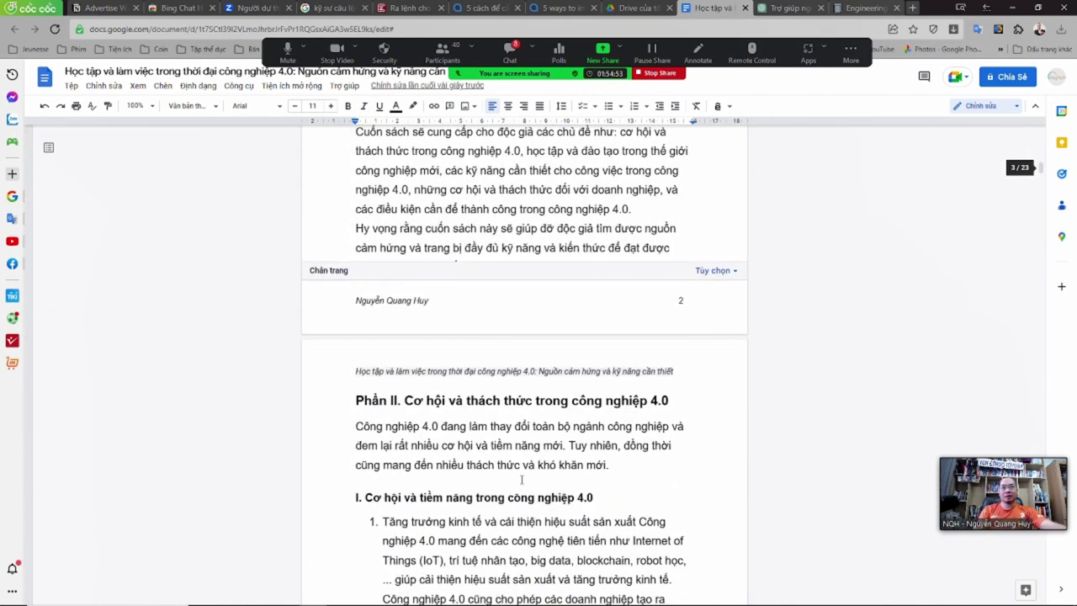
{"action": "left_click", "coordinate": [533, 488]}
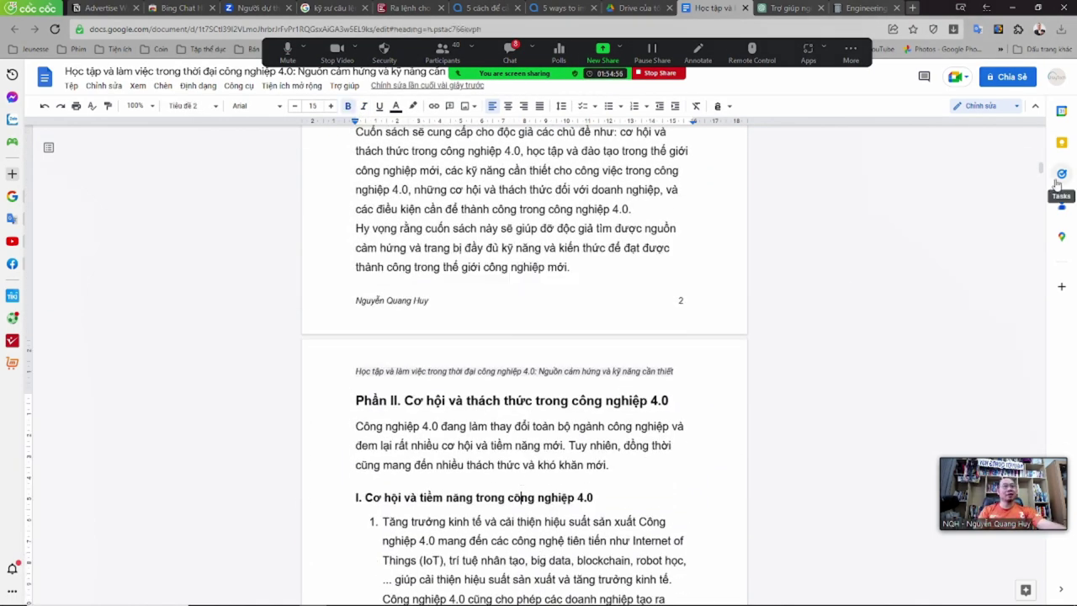
- Insert page breaks before the MỤC LỤC heading and after the book's last page
{"action": "left_click_drag", "start_coordinate": [1041, 169], "coordinate": [1039, 122]}
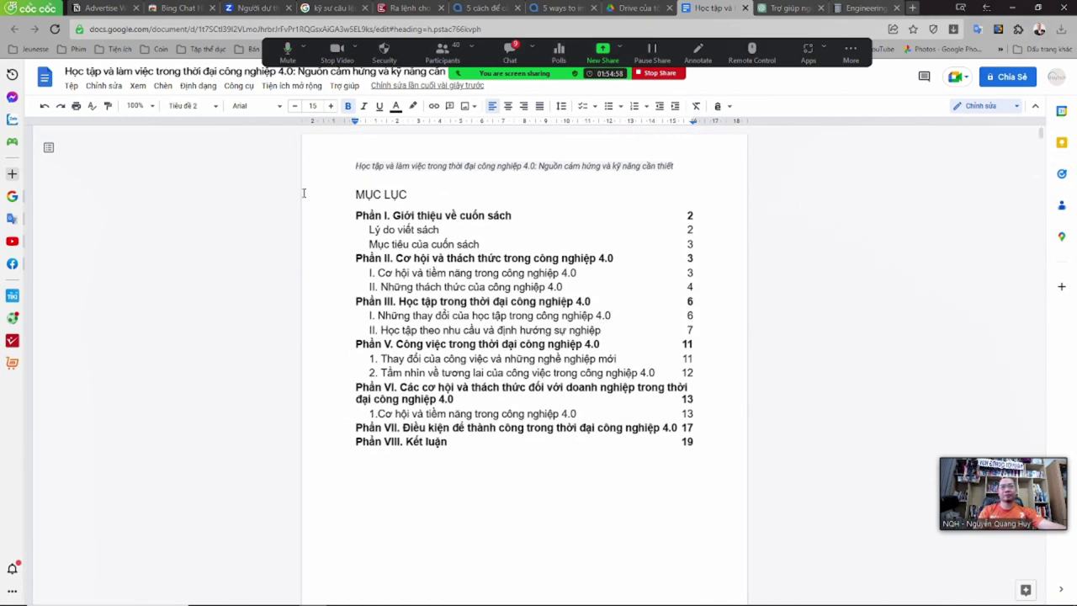
{"action": "left_click", "coordinate": [356, 167]}
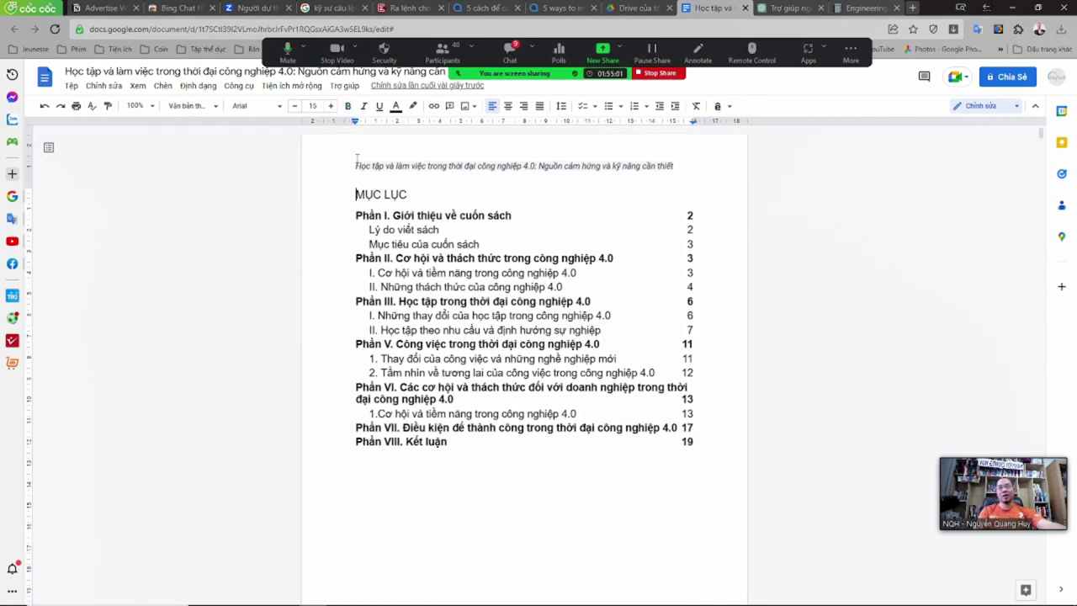
{"action": "key", "text": "ctrl+Return"}
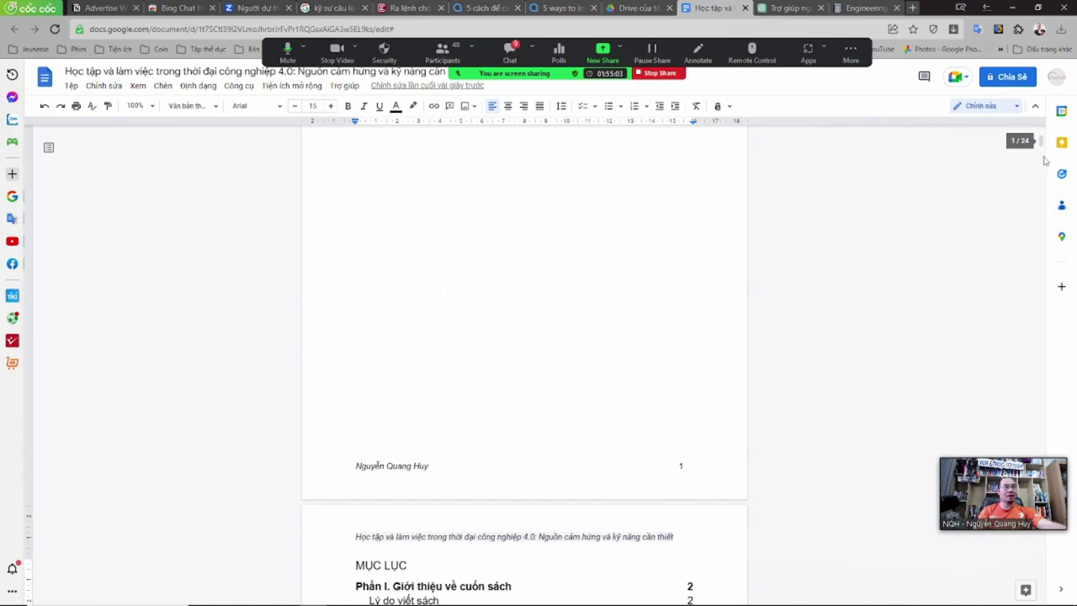
{"action": "left_click_drag", "start_coordinate": [1044, 157], "coordinate": [1042, 595]}
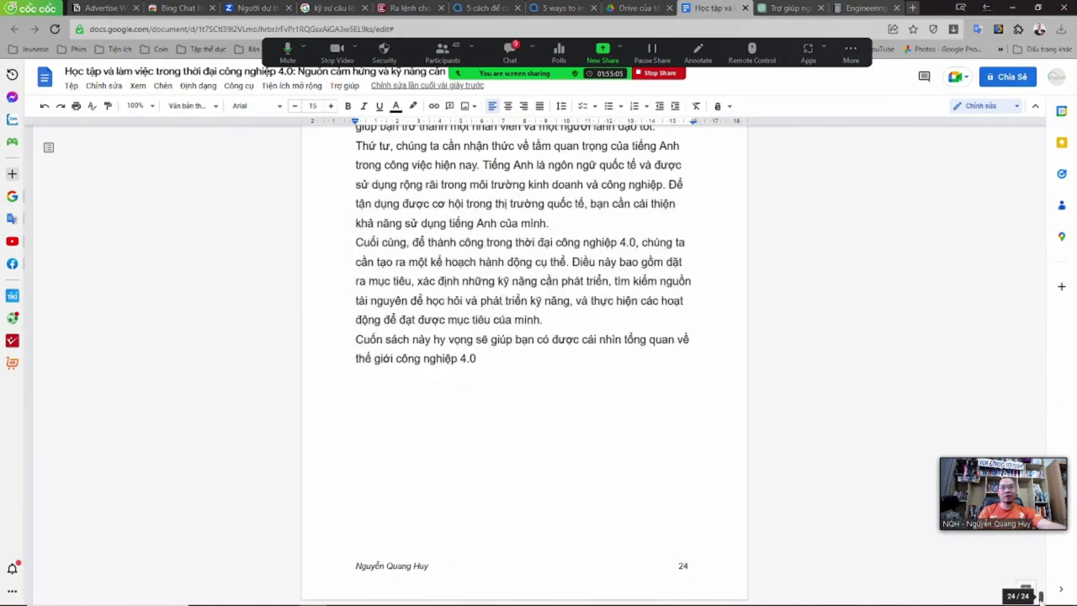
{"action": "left_click", "coordinate": [606, 452]}
{"action": "key", "text": "ctrl+Return"}
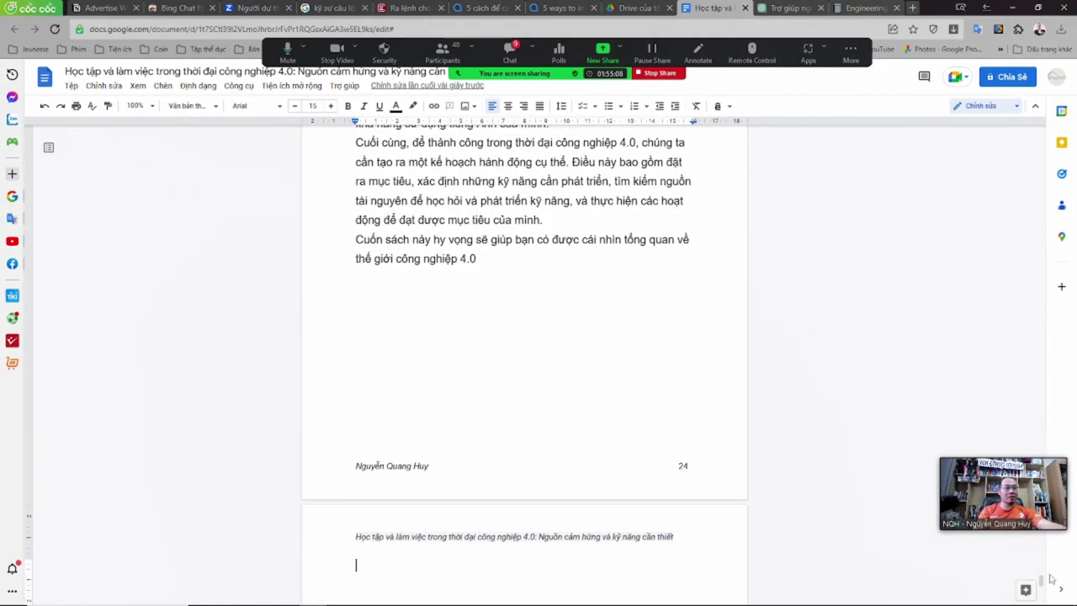
{"action": "left_click_drag", "start_coordinate": [1042, 589], "coordinate": [1048, 124]}
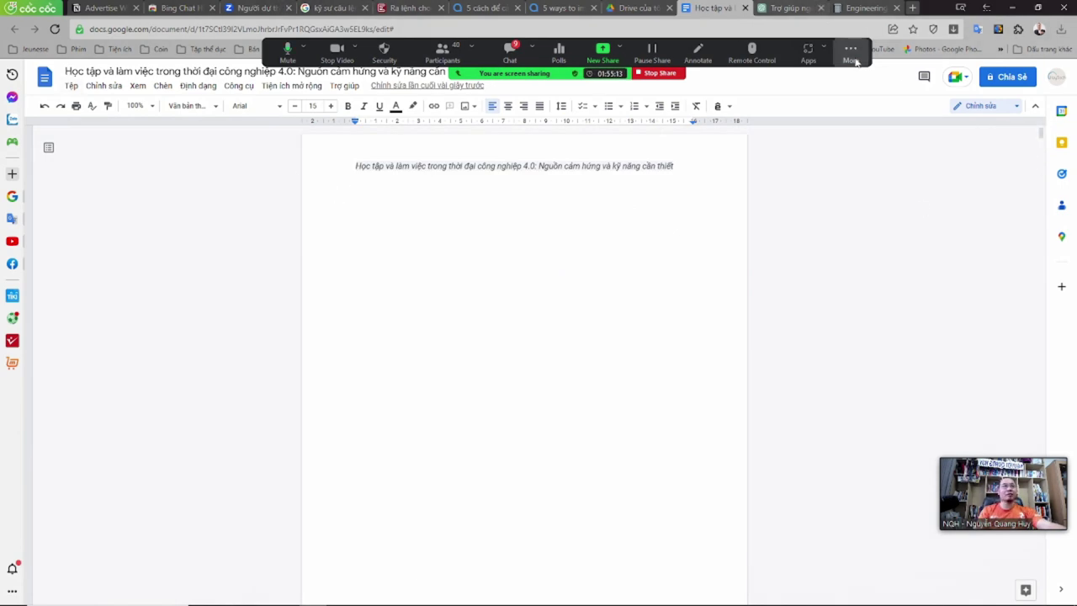
- Open lexica.art in a new browser tab
{"action": "left_click", "coordinate": [912, 8]}
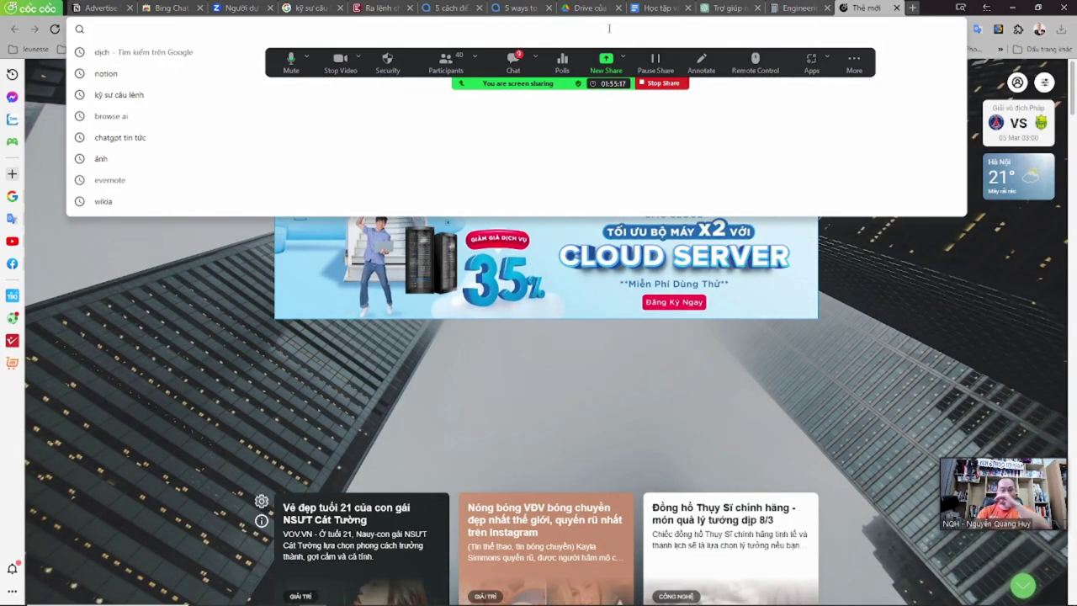
{"action": "type", "text": "m"}
{"action": "key", "text": "BackSpace"}
{"action": "key", "text": "BackSpace"}
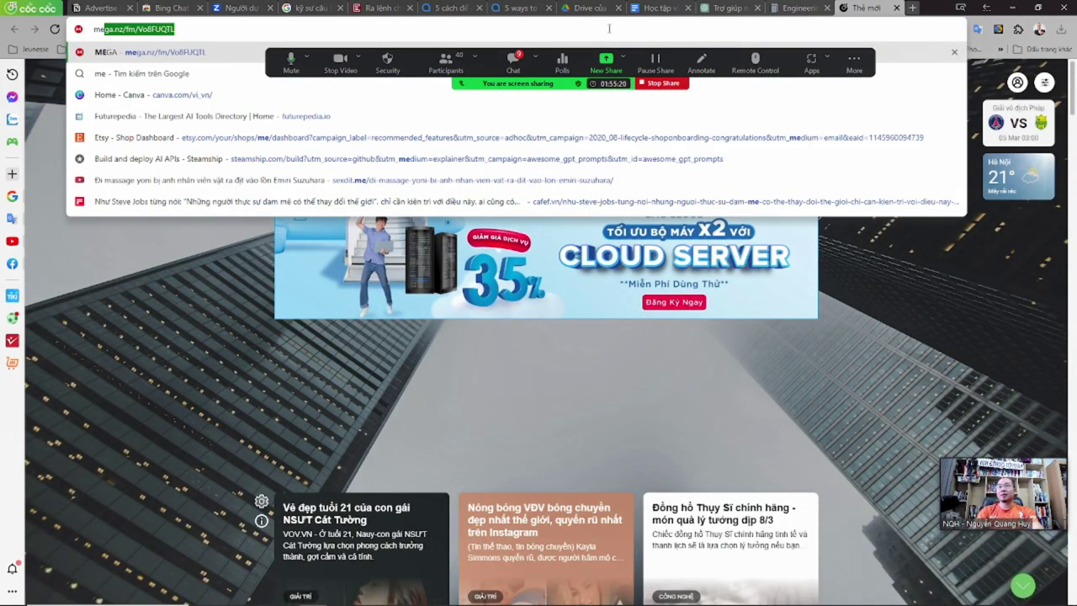
{"action": "type", "text": "lexica.art"}
{"action": "key", "text": "Return"}
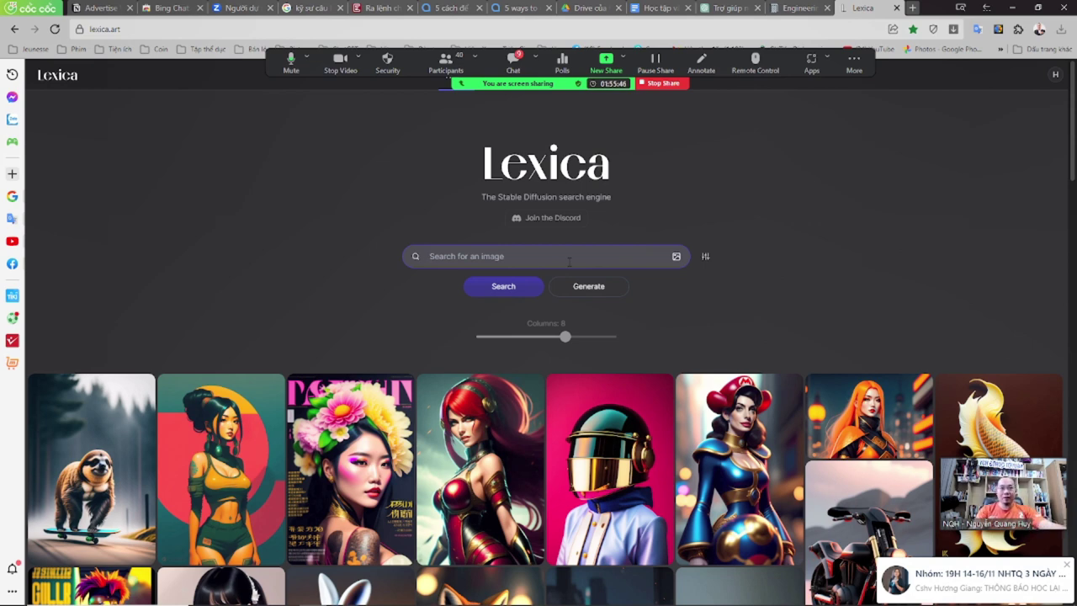
- Select the ebook's full title in the Google Docs document
{"action": "left_click", "coordinate": [428, 257]}
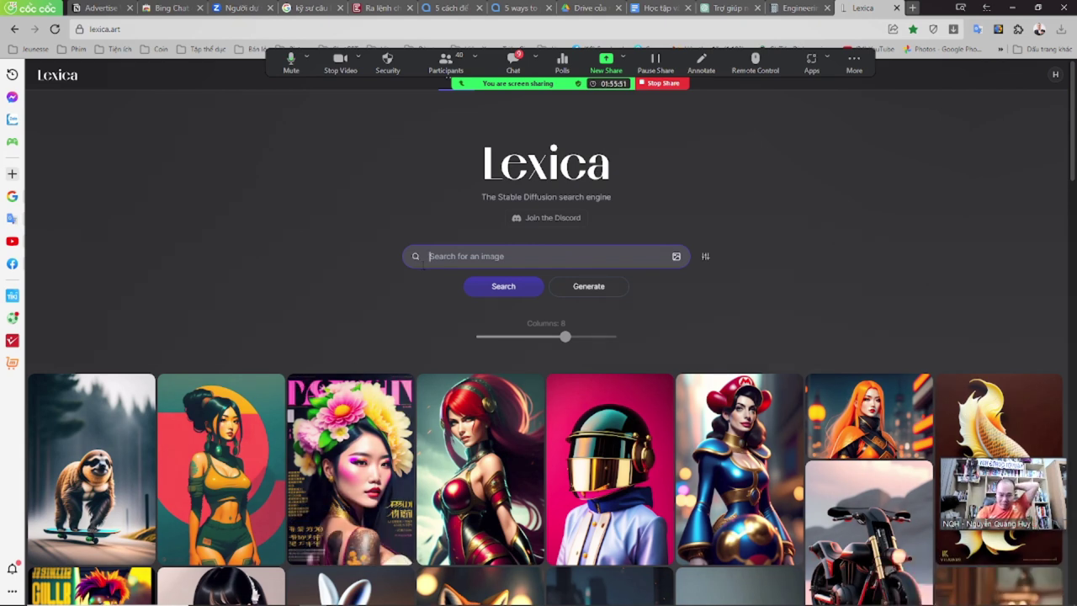
{"action": "left_click", "coordinate": [662, 8]}
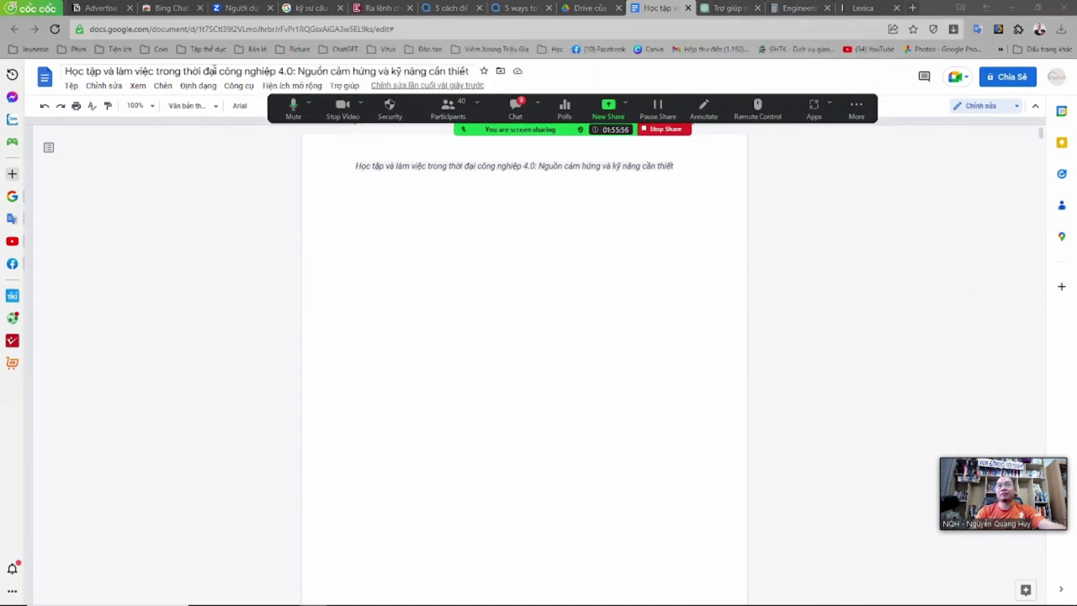
{"action": "left_click", "coordinate": [253, 70]}
{"action": "key", "text": "ctrl+c"}
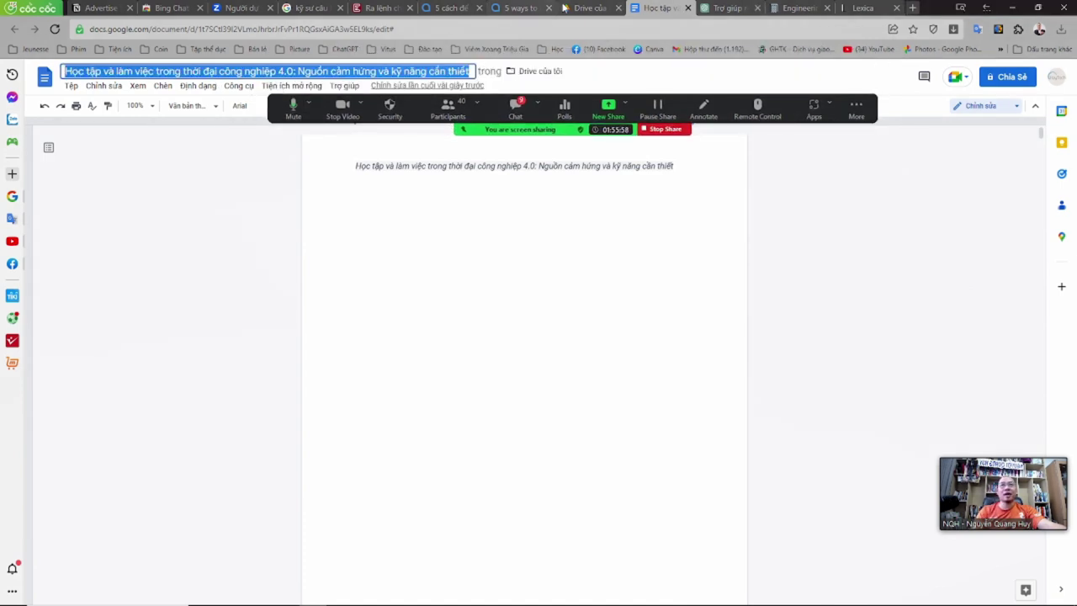
{"action": "left_click", "coordinate": [577, 8]}
- Translate the title with Google Dịch and paste 'Studying and Working in Industry 4.0: Inspiration and Essential Skills' into Lexica
{"action": "left_click", "coordinate": [543, 29]}
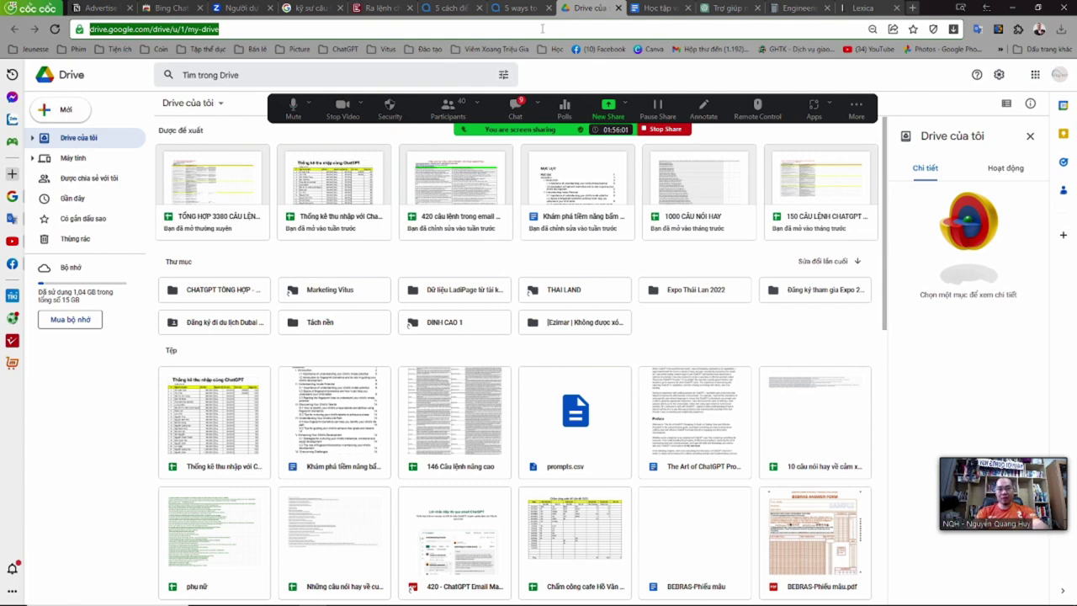
{"action": "type", "text": "dich"}
{"action": "key", "text": "Return"}
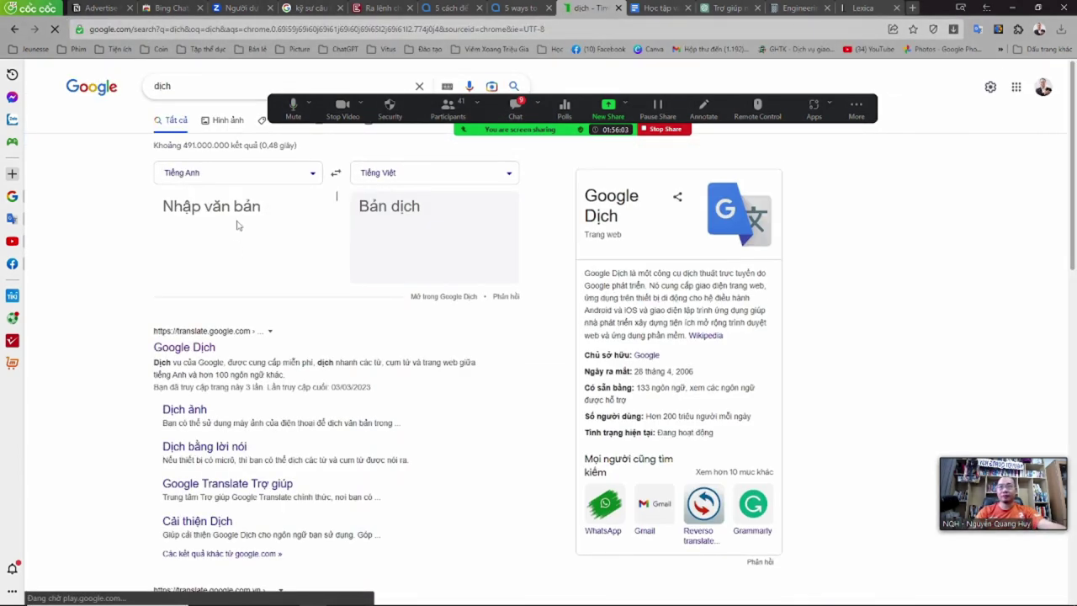
{"action": "key", "text": "ctrl+v"}
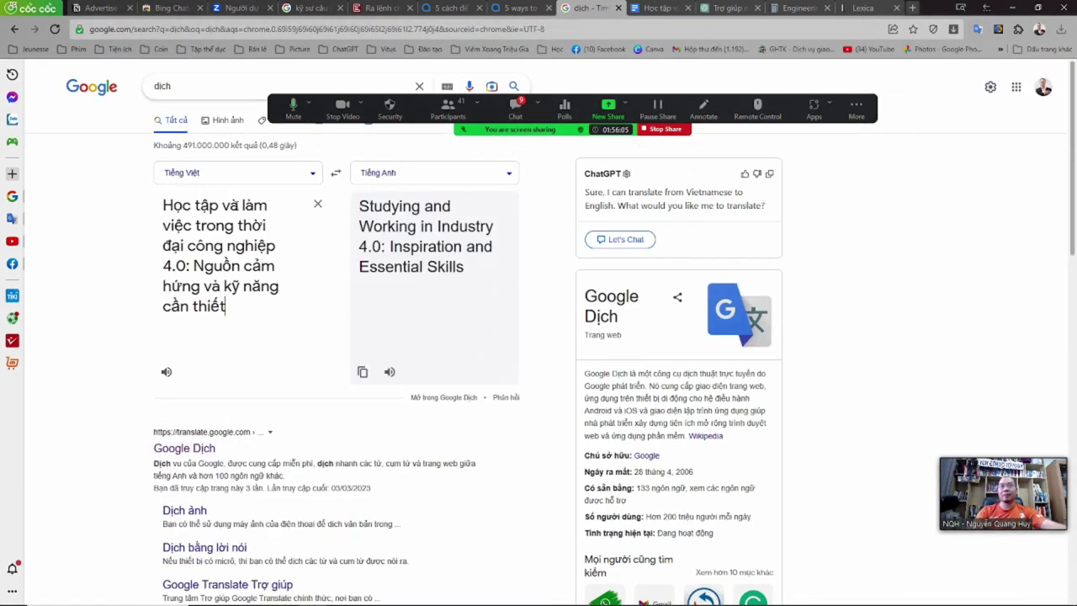
{"action": "left_click_drag", "start_coordinate": [359, 205], "coordinate": [396, 261]}
{"action": "left_click", "coordinate": [863, 8]}
{"action": "type", "text": "Studying and Working in Industry 4.0: Inspiration and Essential Skills"}
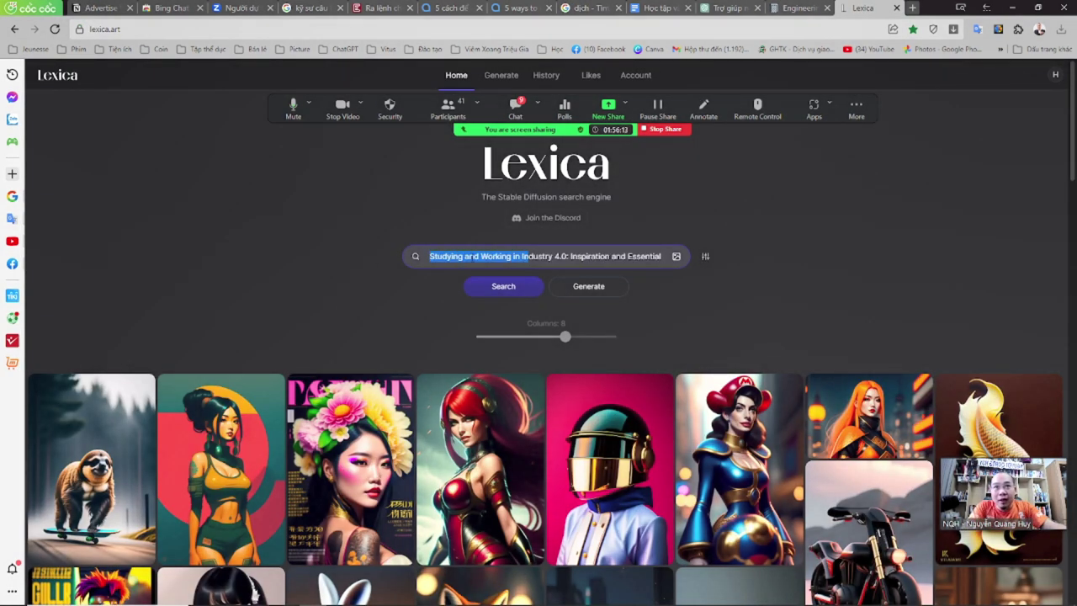
- Search Lexica for the English title and enlarge the robot-and-man picture
{"action": "left_click_drag", "start_coordinate": [572, 257], "coordinate": [673, 256]}
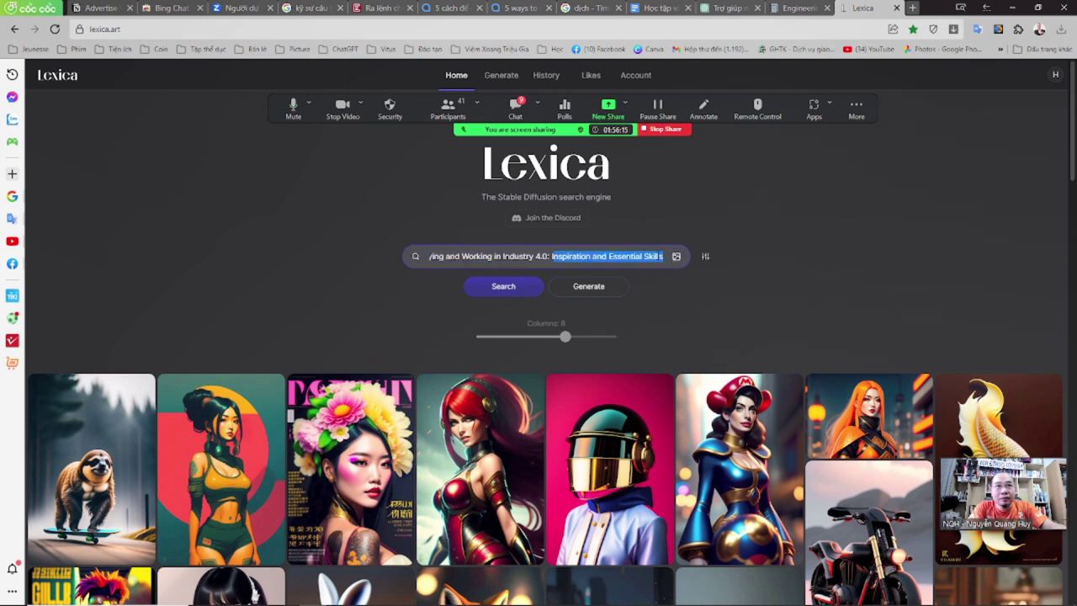
{"action": "left_click", "coordinate": [509, 288]}
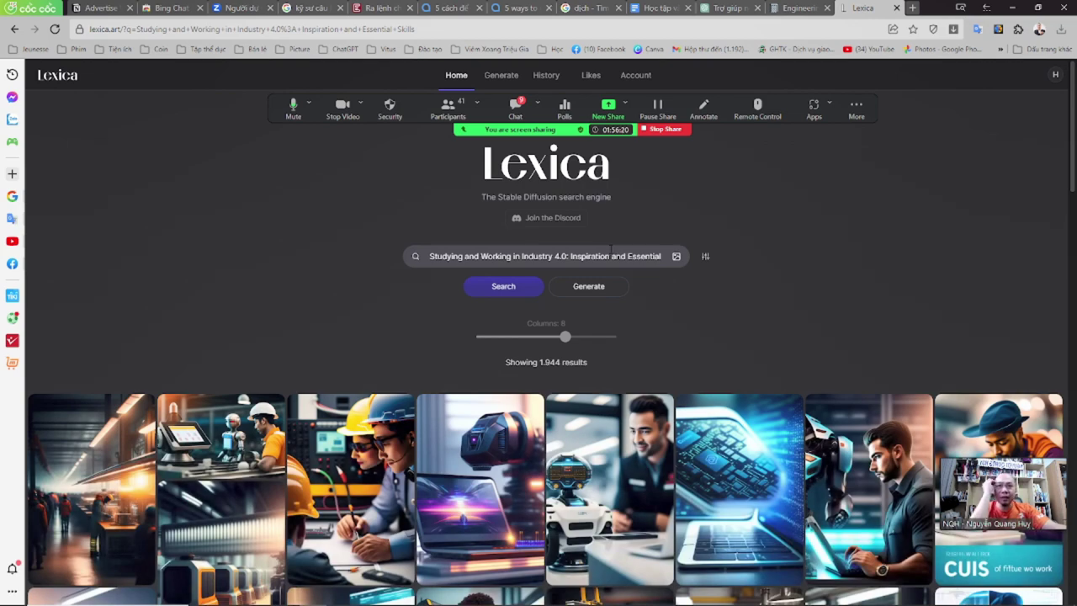
{"action": "scroll", "coordinate": [365, 312], "scroll_direction": "down", "scroll_amount": 2}
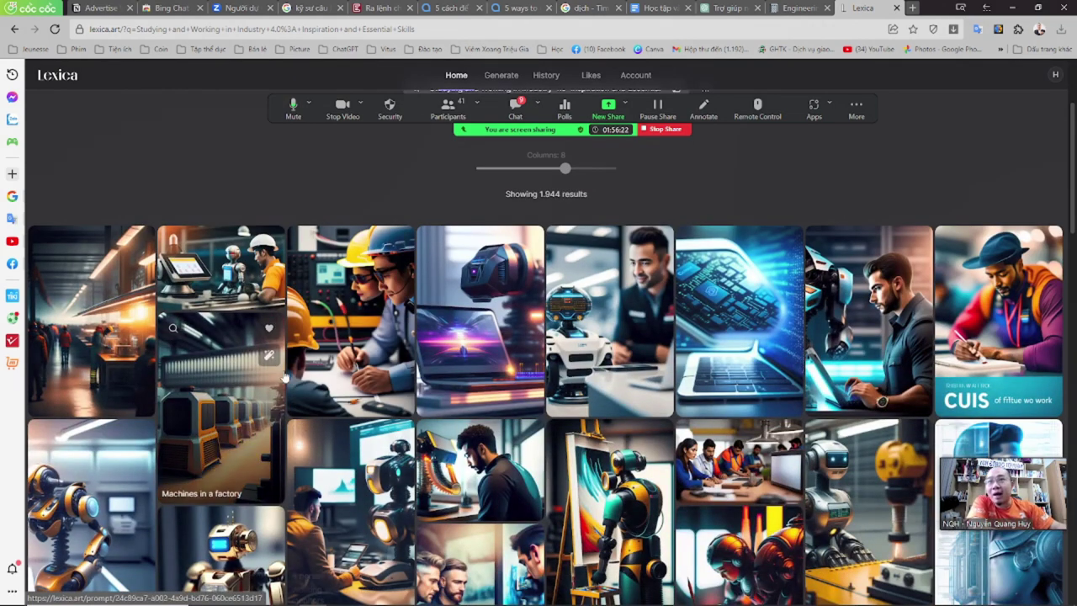
{"action": "left_click", "coordinate": [859, 349]}
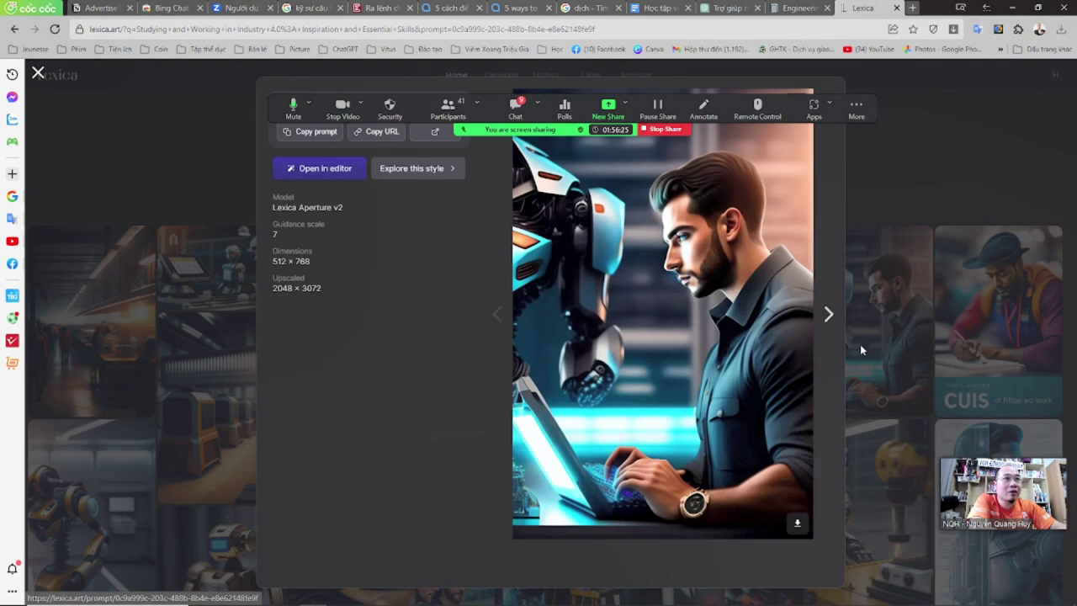
- Save the picture into a new English-title folder inside ChatGPT\Viết sách
{"action": "right_click", "coordinate": [692, 221]}
{"action": "left_click", "coordinate": [705, 245]}
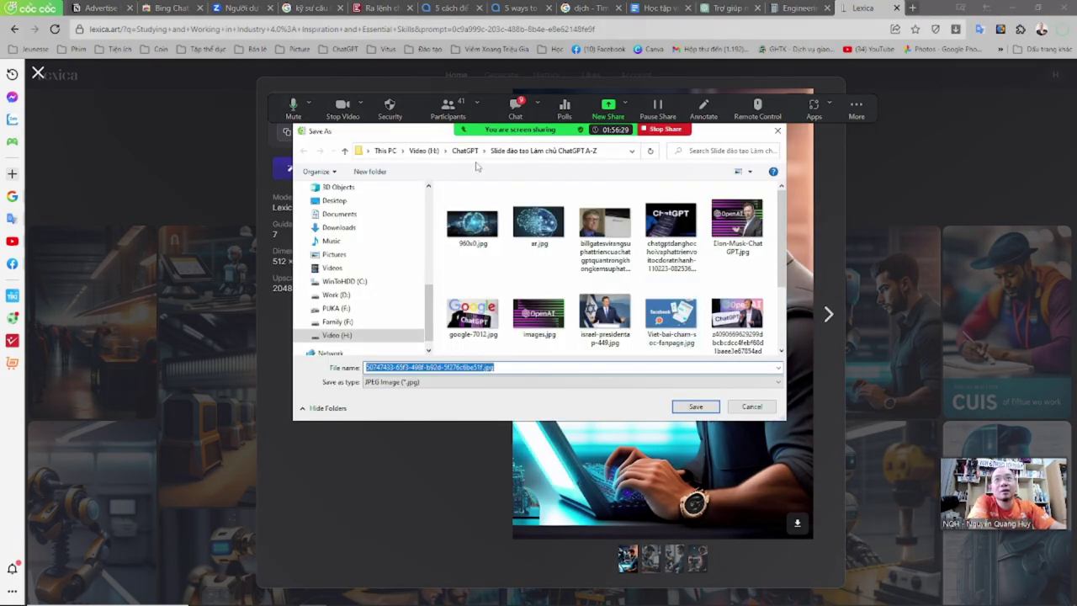
{"action": "left_click", "coordinate": [464, 151]}
{"action": "scroll", "coordinate": [465, 244], "scroll_direction": "down", "scroll_amount": 3}
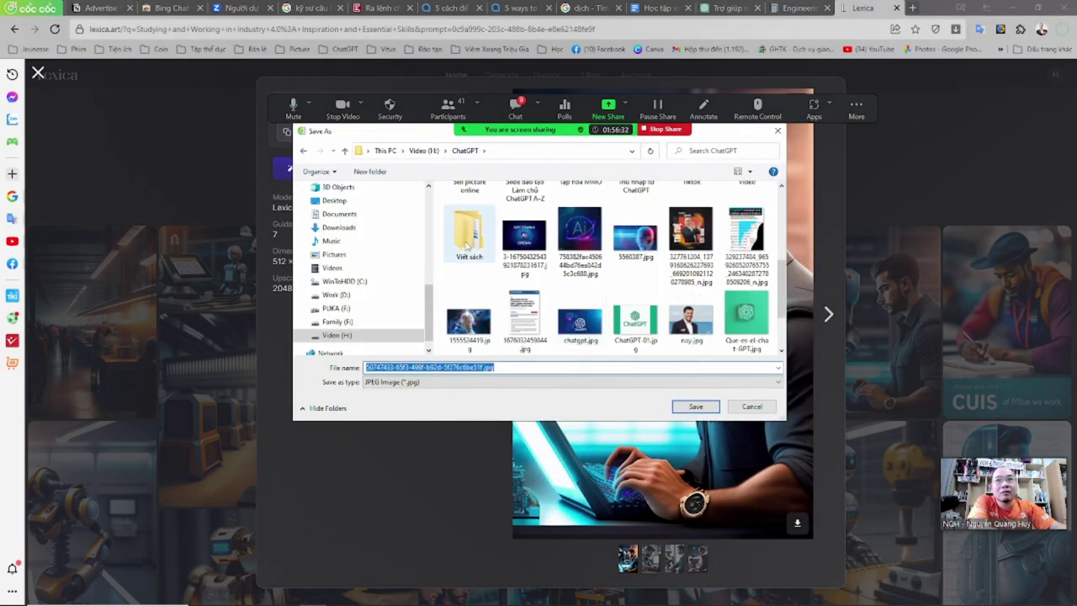
{"action": "double_click", "coordinate": [465, 240]}
{"action": "left_click", "coordinate": [369, 172]}
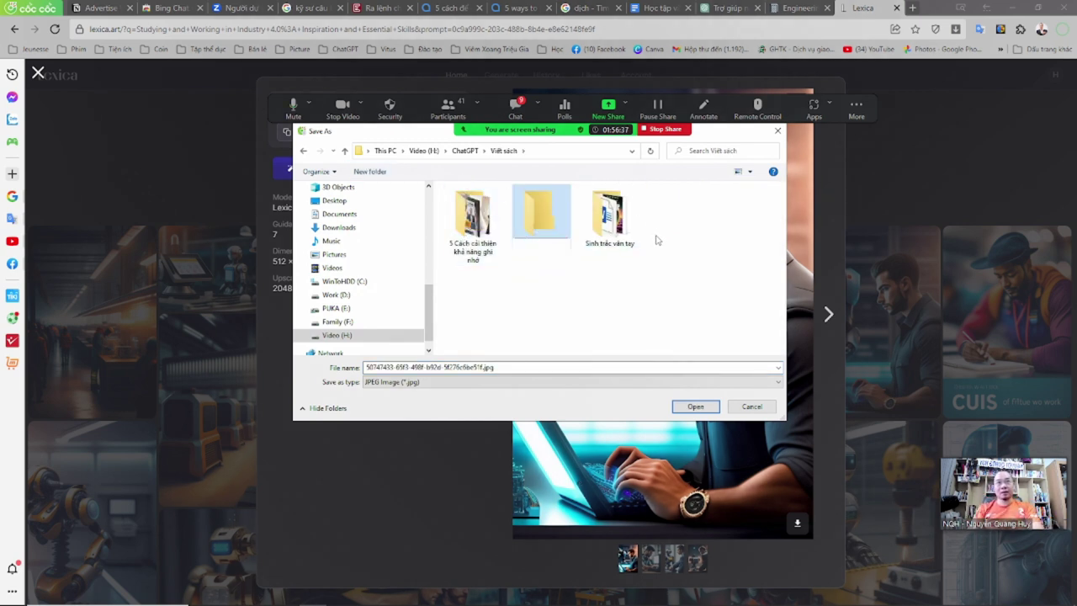
{"action": "type", "text": "Studying and Working in Industry 4.0 Inspiration and Essential Skills"}
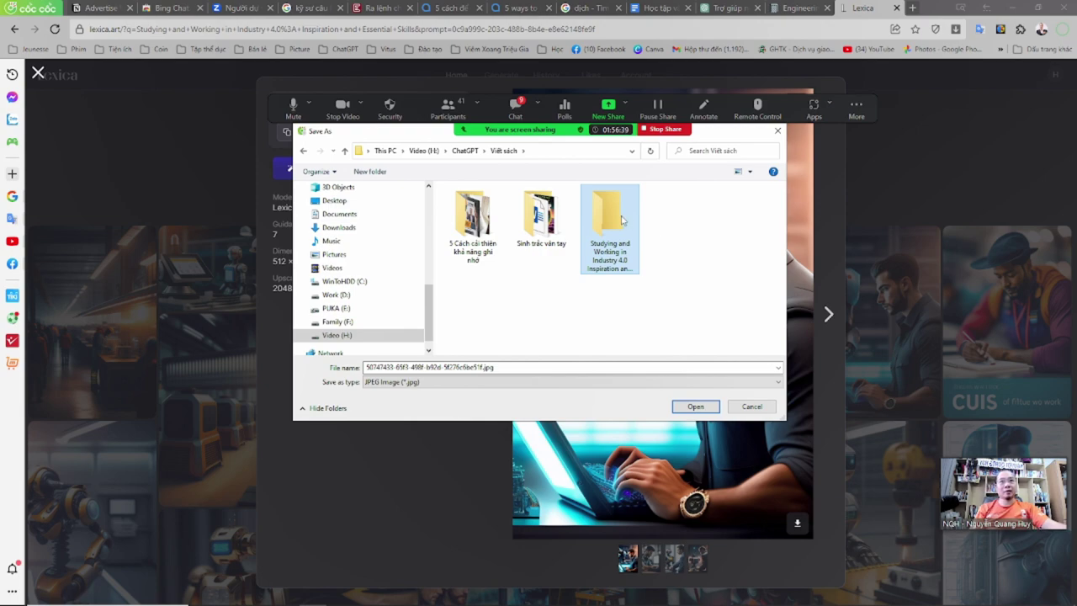
{"action": "double_click", "coordinate": [622, 219]}
{"action": "left_click", "coordinate": [695, 406]}
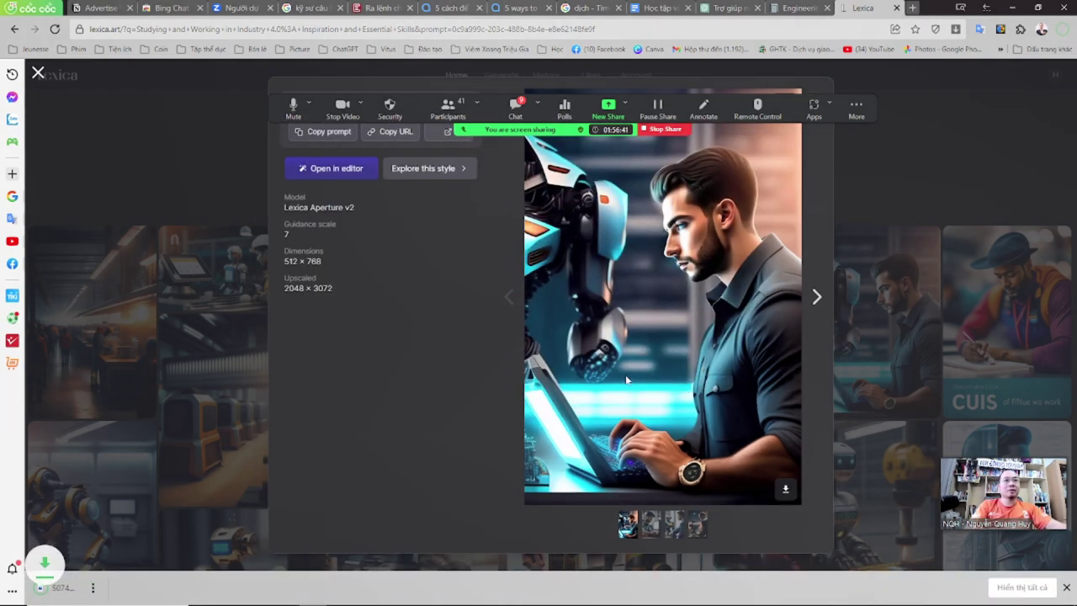
- Save the robot-and-smiling-man picture into the book folder as well
{"action": "left_click", "coordinate": [816, 353]}
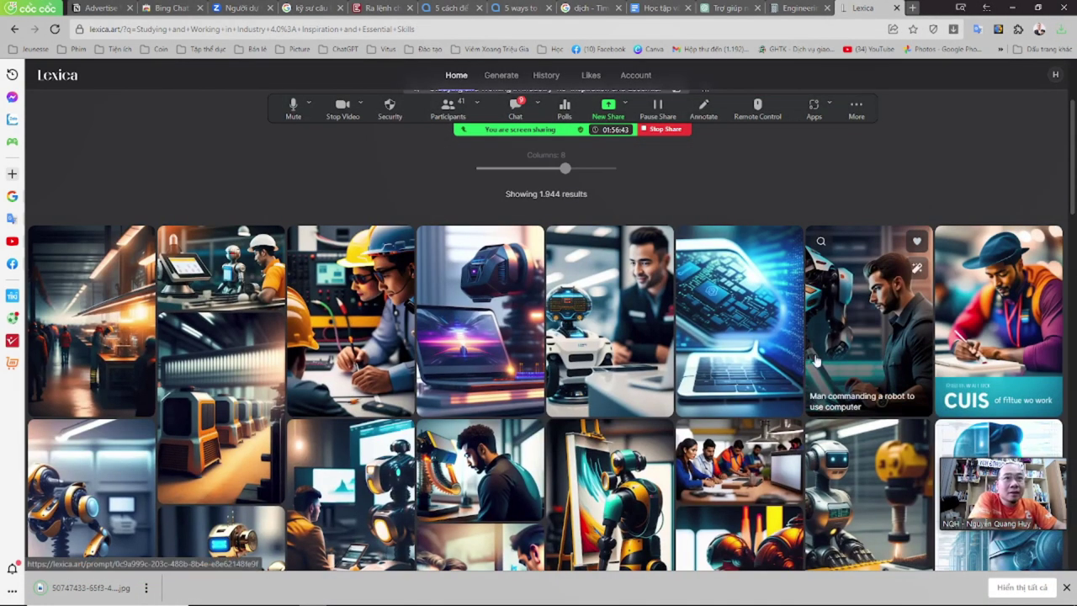
{"action": "left_click", "coordinate": [621, 345]}
{"action": "right_click", "coordinate": [658, 231]}
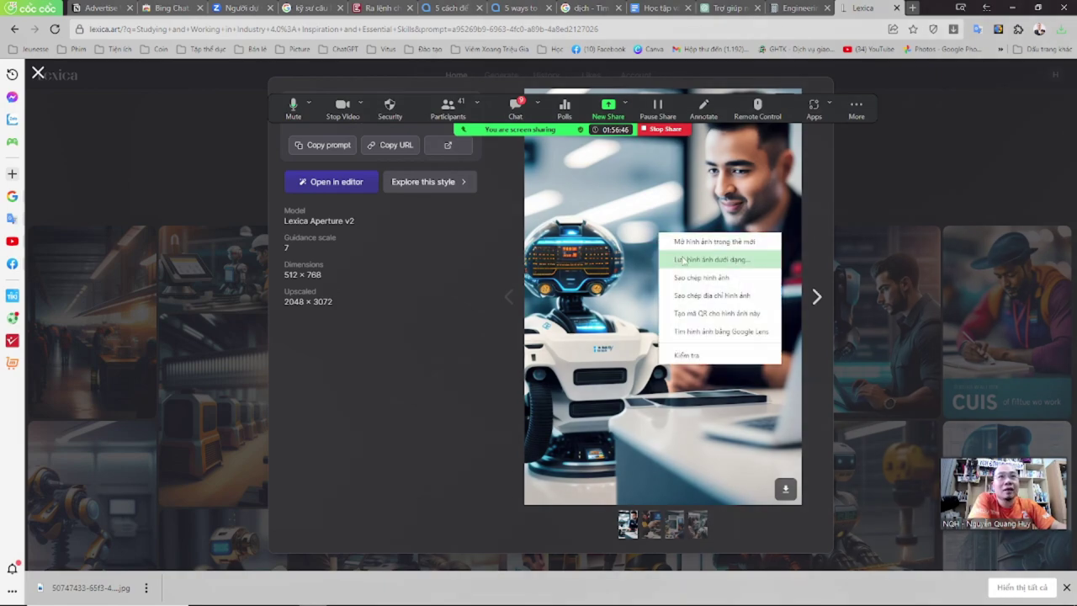
{"action": "left_click", "coordinate": [698, 261]}
{"action": "left_click", "coordinate": [695, 407]}
{"action": "left_click", "coordinate": [870, 413]}
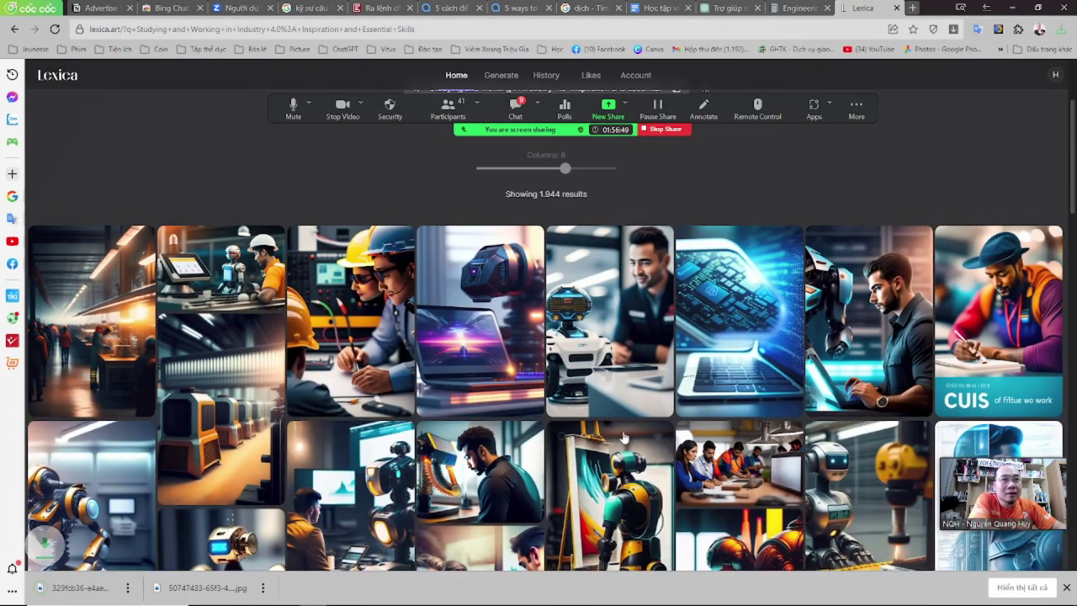
- Preview the locksmith, orange robot and hoodie images, then save the blue cyborg portrait
{"action": "scroll", "coordinate": [541, 387], "scroll_direction": "down", "scroll_amount": 3}
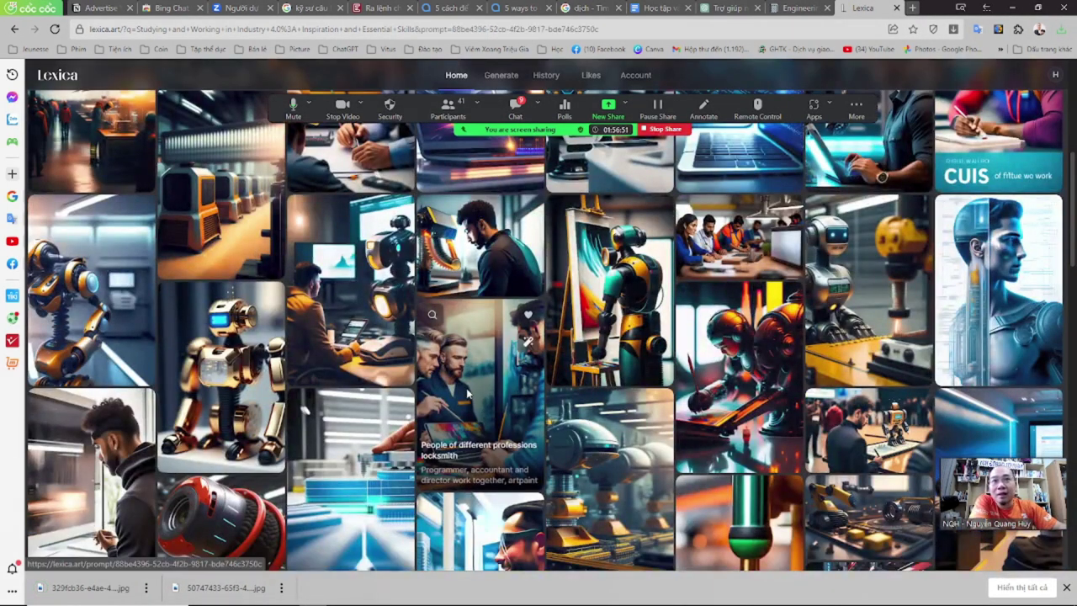
{"action": "left_click", "coordinate": [466, 391]}
{"action": "left_click", "coordinate": [909, 321]}
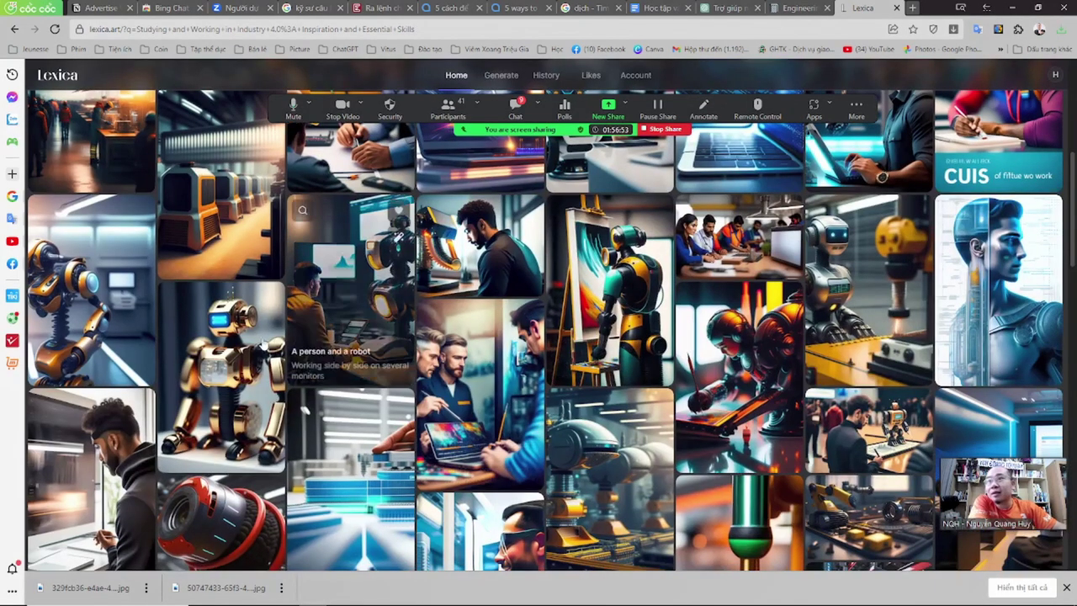
{"action": "left_click", "coordinate": [128, 321]}
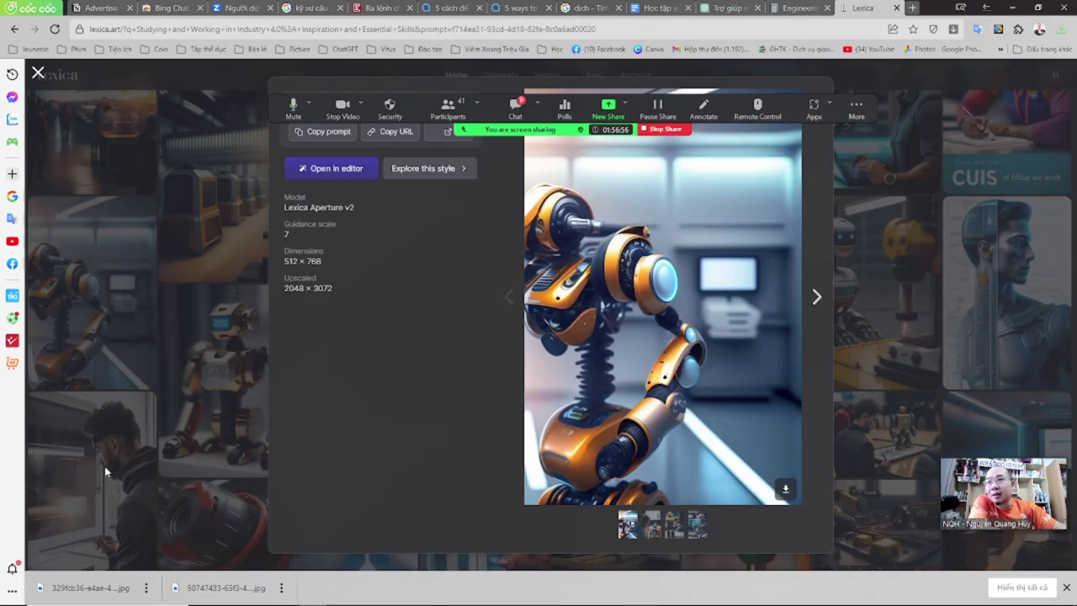
{"action": "left_click", "coordinate": [105, 472]}
{"action": "left_click", "coordinate": [105, 472]}
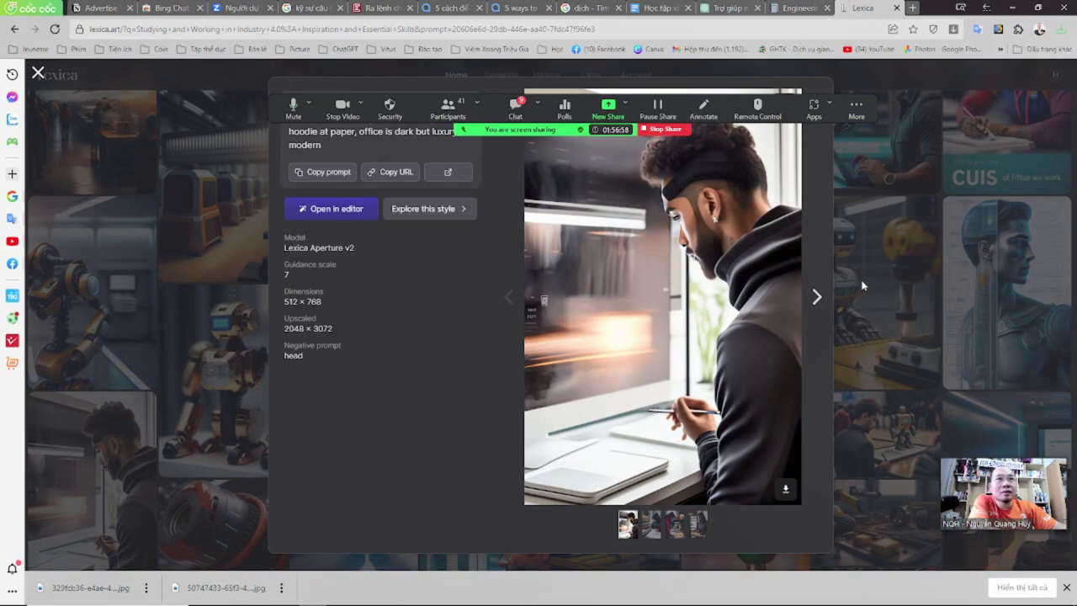
{"action": "left_click", "coordinate": [862, 286]}
{"action": "left_click", "coordinate": [973, 298]}
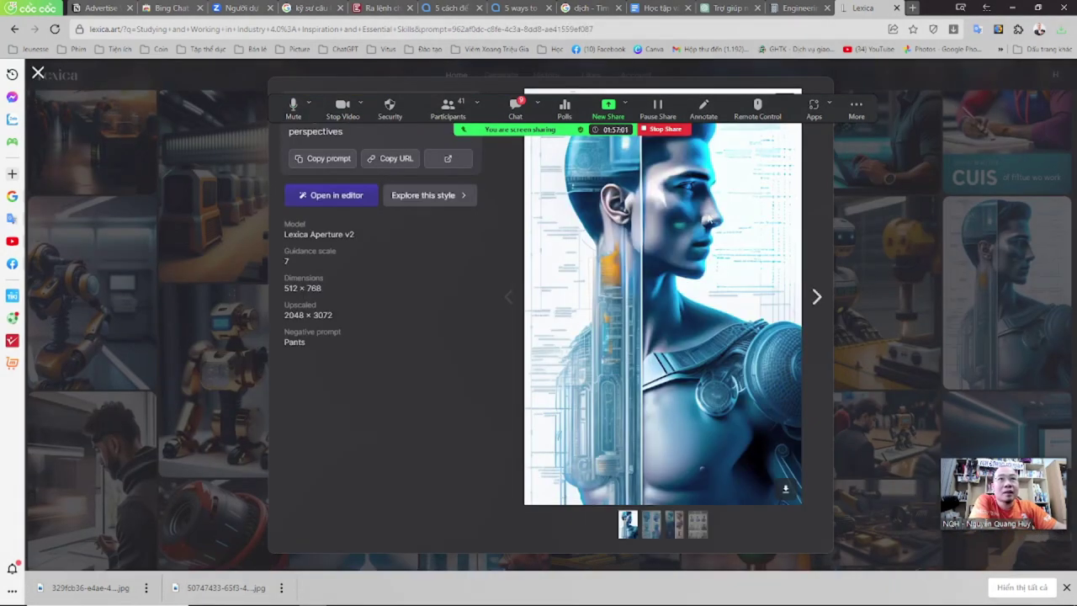
{"action": "right_click", "coordinate": [709, 220]}
{"action": "left_click", "coordinate": [740, 276]}
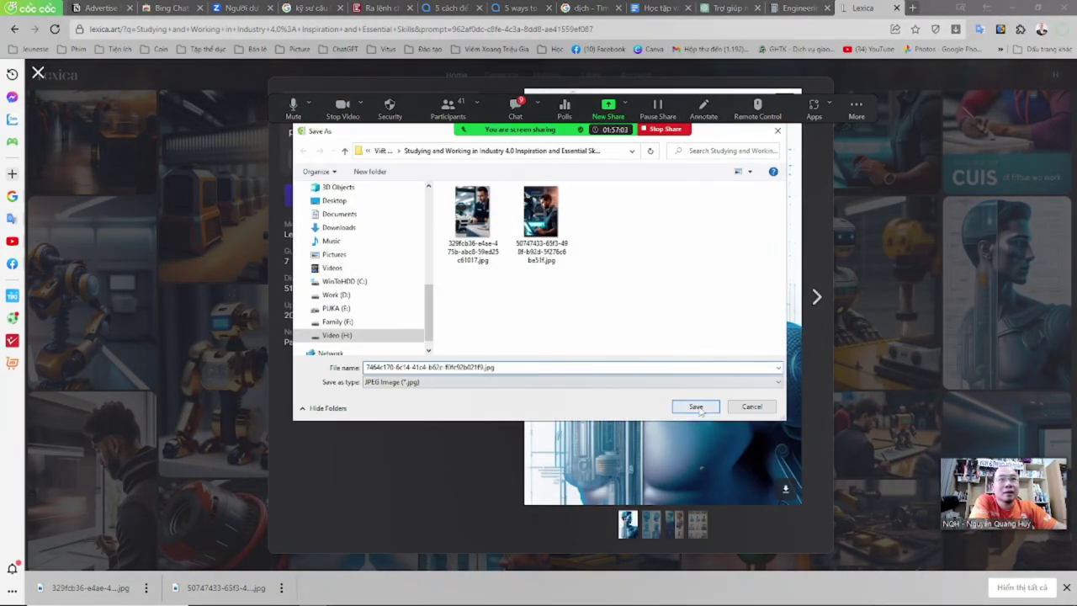
{"action": "left_click", "coordinate": [695, 406]}
{"action": "left_click", "coordinate": [858, 341]}
- Preview the robot painting and industrial robot-arm images without saving them
{"action": "scroll", "coordinate": [547, 336], "scroll_direction": "down", "scroll_amount": 3}
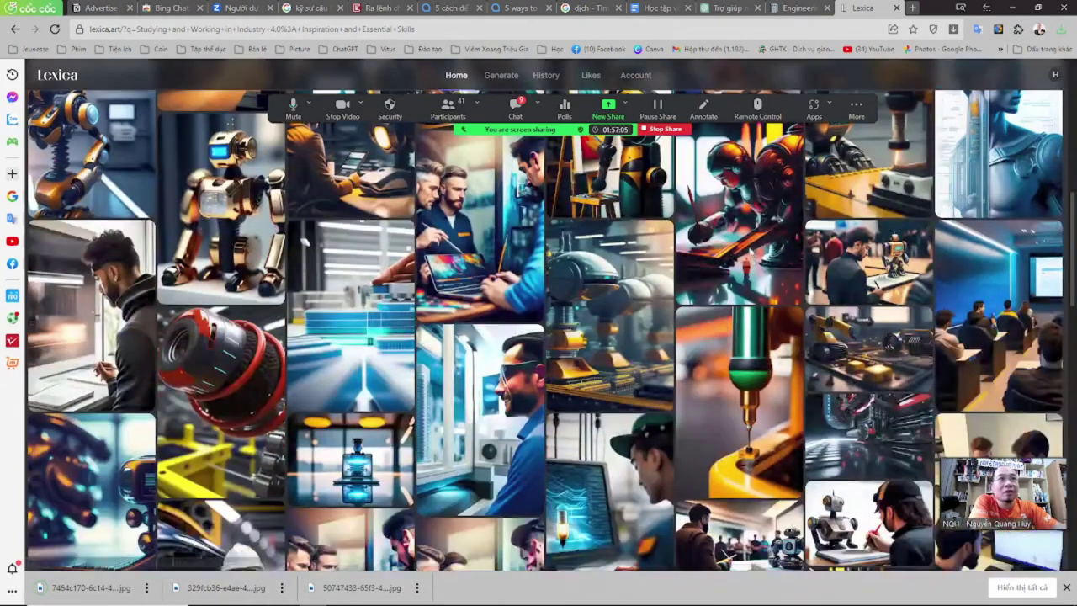
{"action": "left_click", "coordinate": [751, 251]}
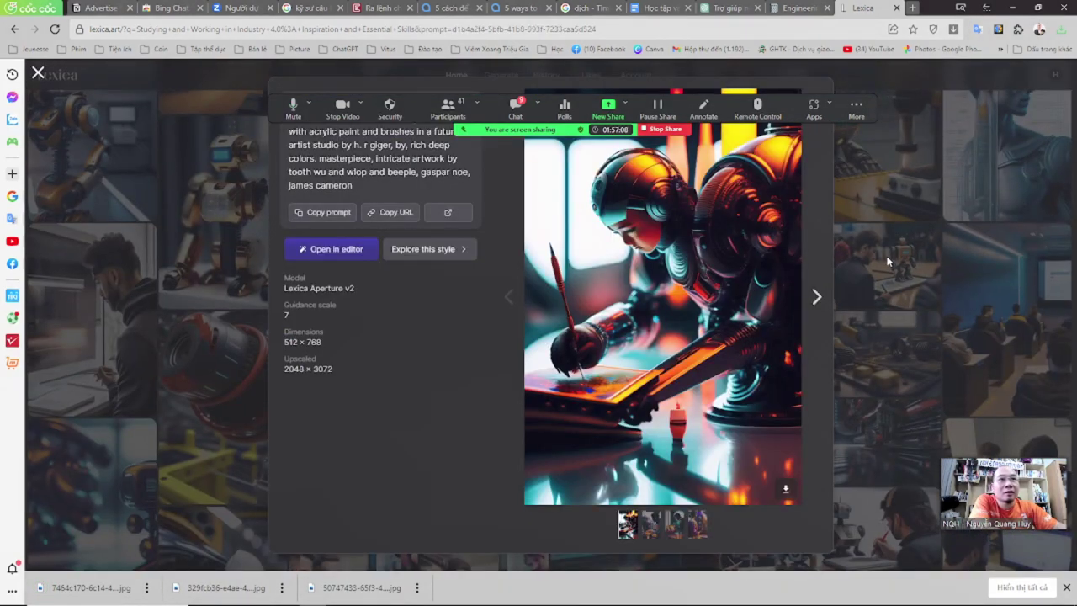
{"action": "left_click", "coordinate": [887, 261]}
{"action": "left_click", "coordinate": [862, 345]}
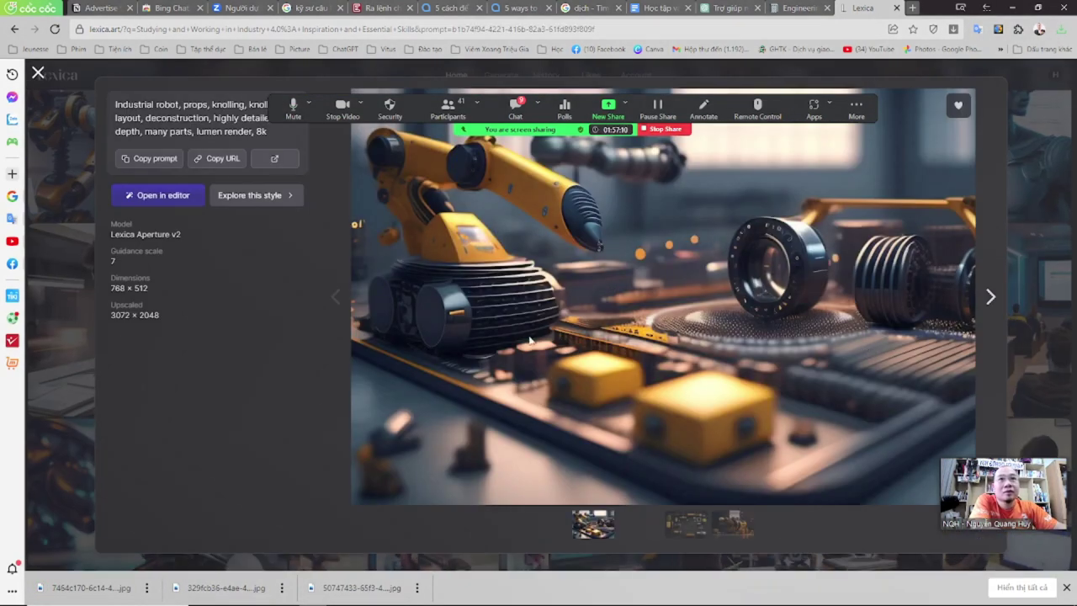
{"action": "left_click", "coordinate": [55, 431]}
{"action": "scroll", "coordinate": [337, 420], "scroll_direction": "down", "scroll_amount": 3}
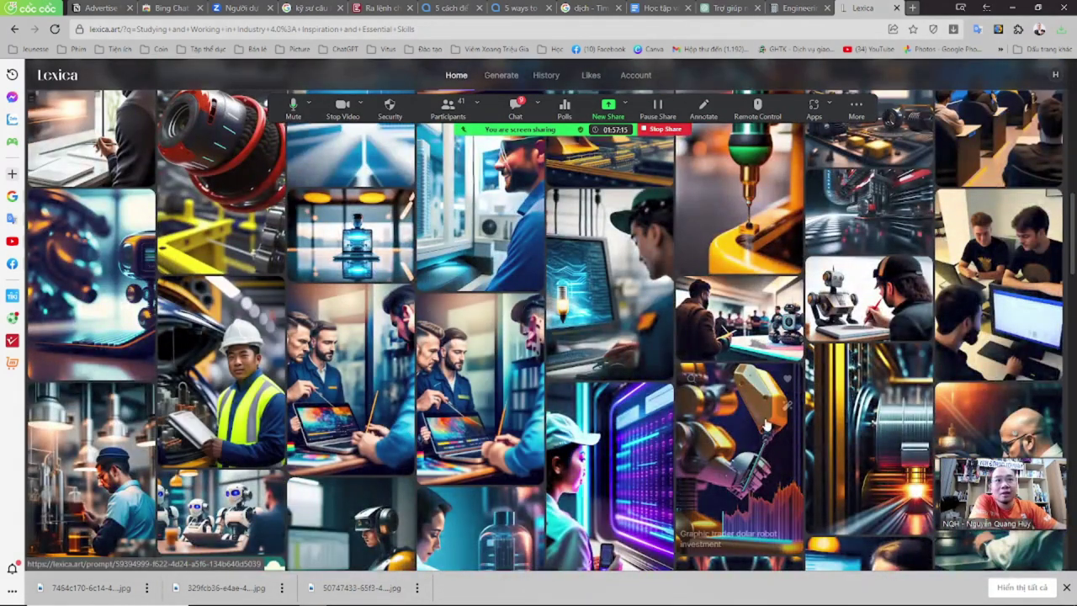
- Preview the office, robot-on-stretcher and man-and-robot images further down the results
{"action": "scroll", "coordinate": [342, 424], "scroll_direction": "down", "scroll_amount": 3}
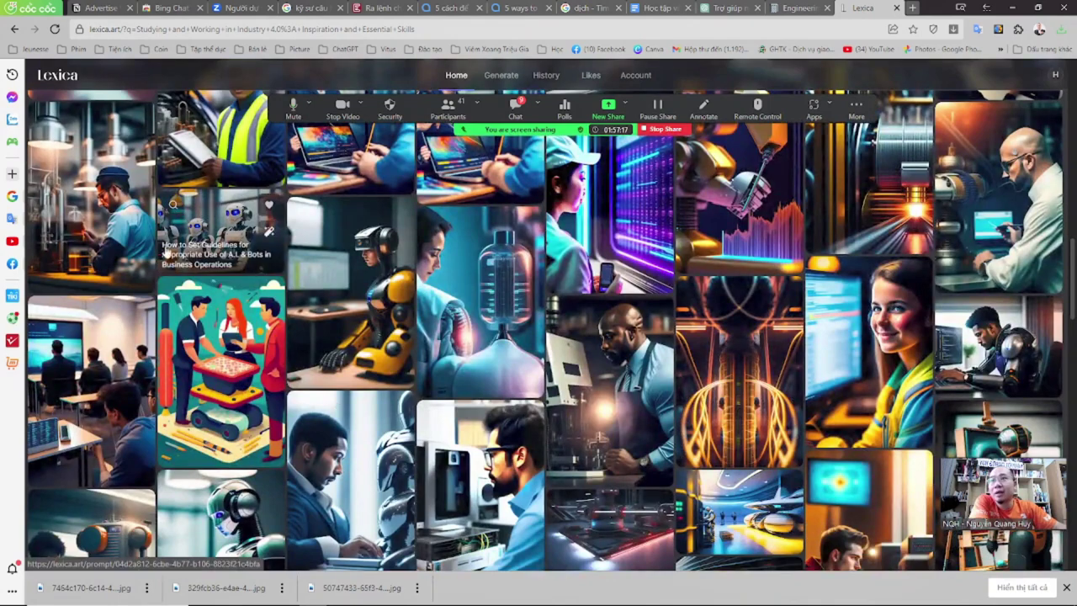
{"action": "scroll", "coordinate": [328, 361], "scroll_direction": "down", "scroll_amount": 3}
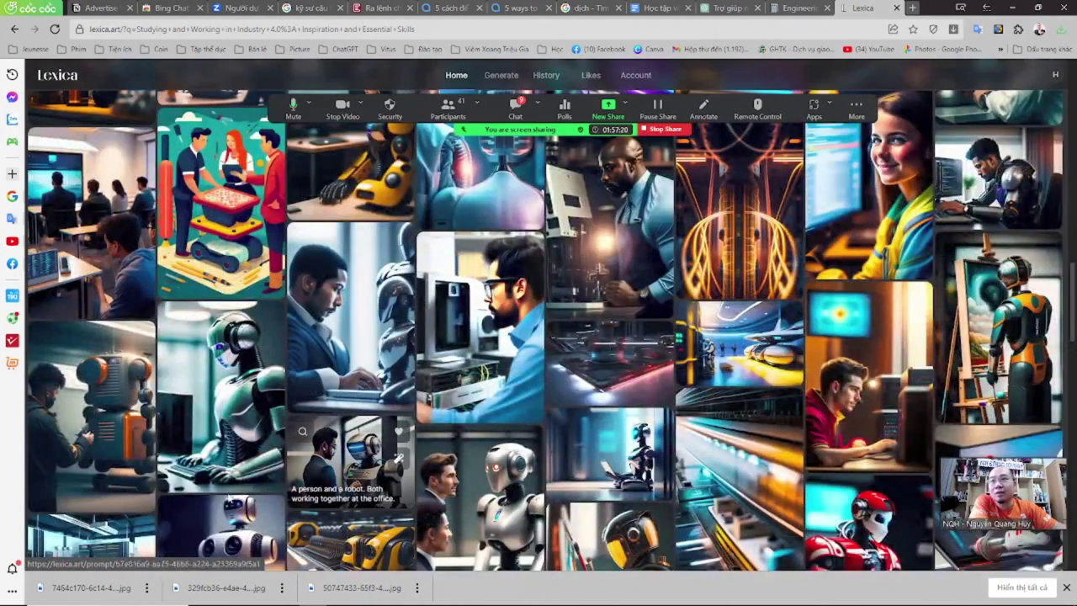
{"action": "scroll", "coordinate": [278, 488], "scroll_direction": "down", "scroll_amount": 2}
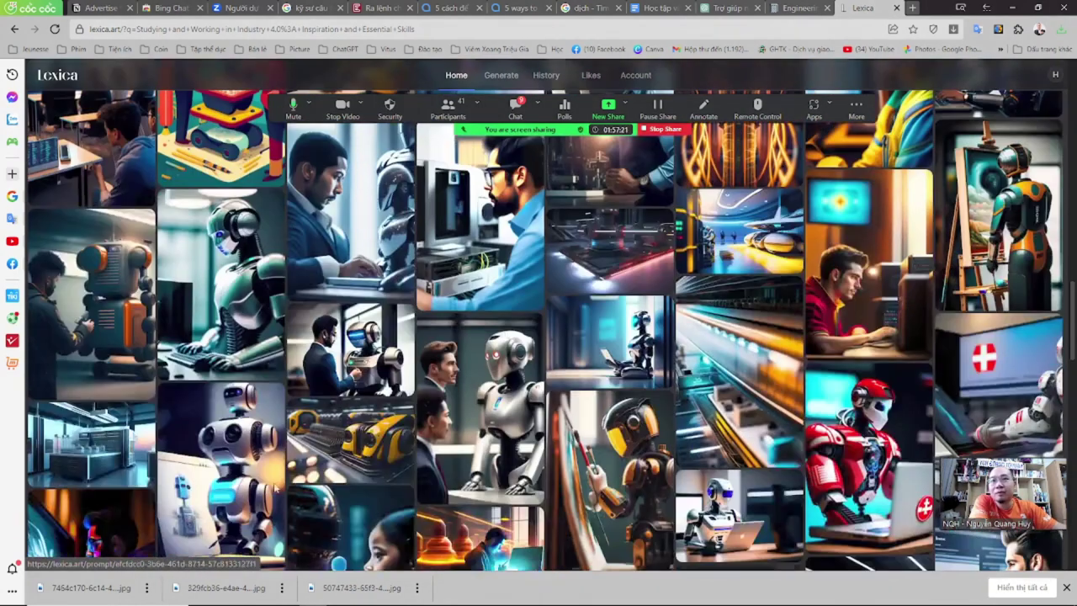
{"action": "left_click", "coordinate": [326, 360]}
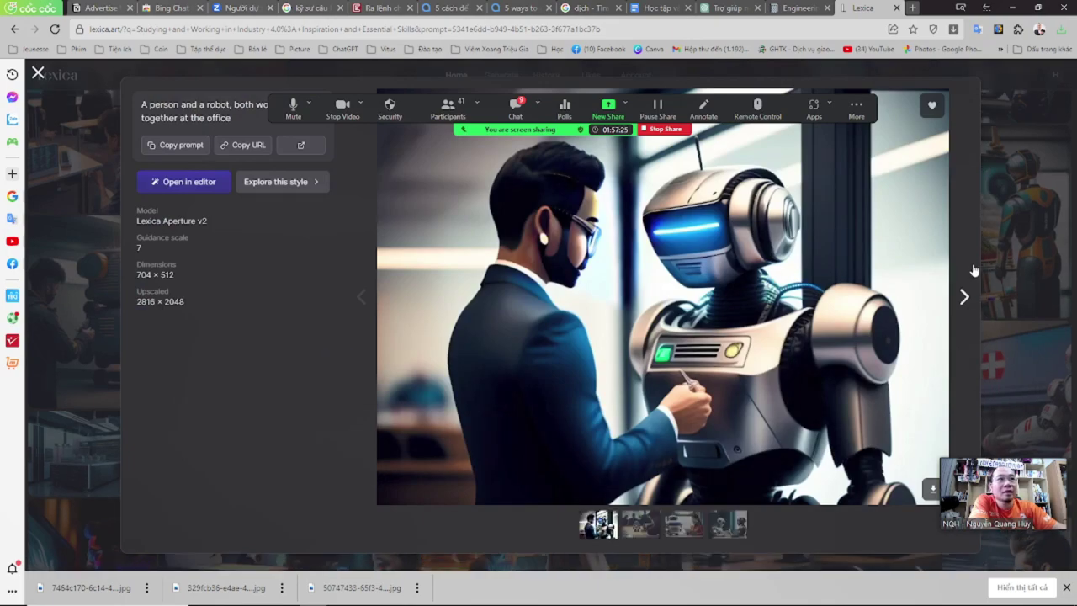
{"action": "key", "text": "Escape"}
{"action": "scroll", "coordinate": [736, 360], "scroll_direction": "down", "scroll_amount": 2}
{"action": "scroll", "coordinate": [736, 360], "scroll_direction": "down", "scroll_amount": 1}
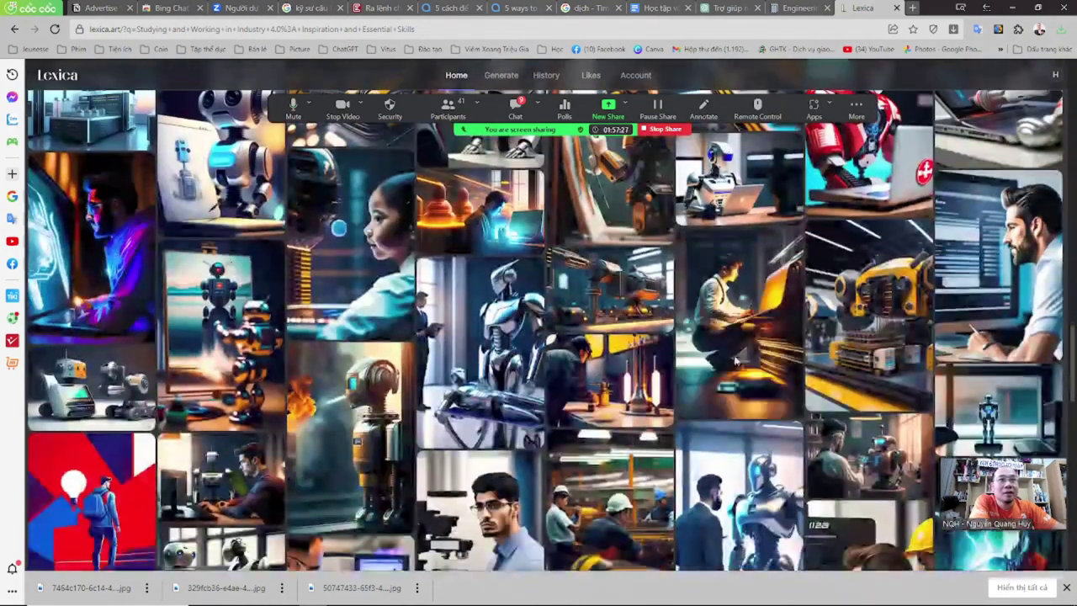
{"action": "left_click", "coordinate": [477, 360]}
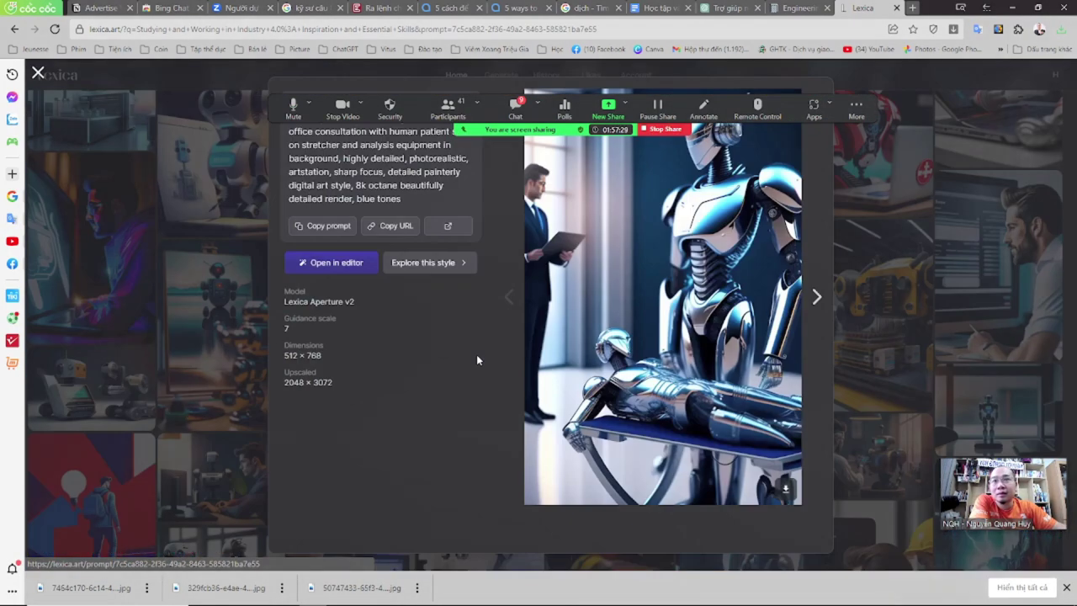
{"action": "key", "text": "Escape"}
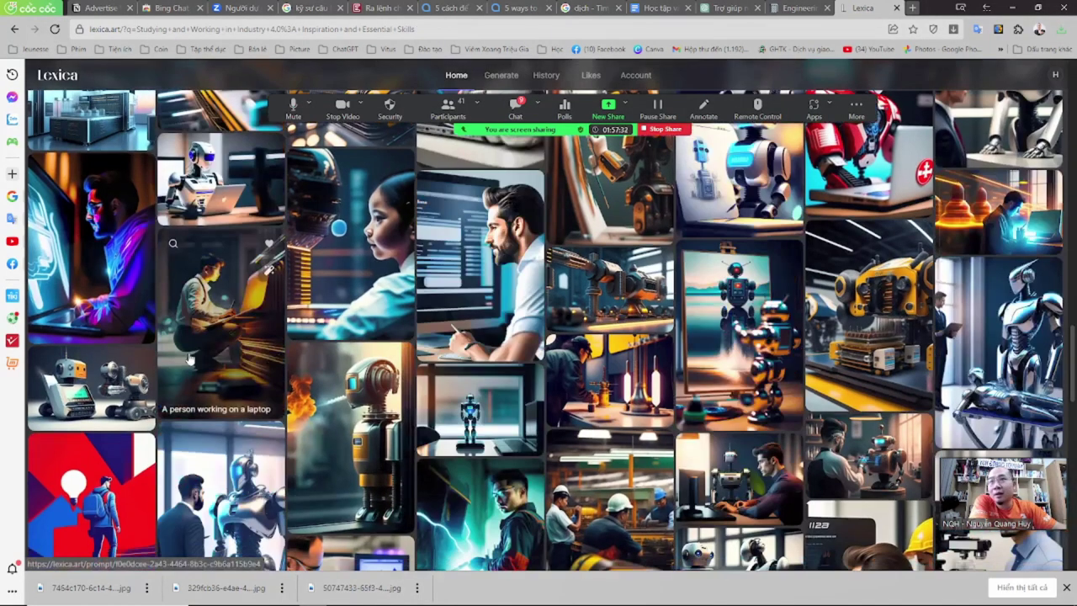
{"action": "scroll", "coordinate": [188, 360], "scroll_direction": "down", "scroll_amount": 2}
{"action": "left_click", "coordinate": [221, 417]}
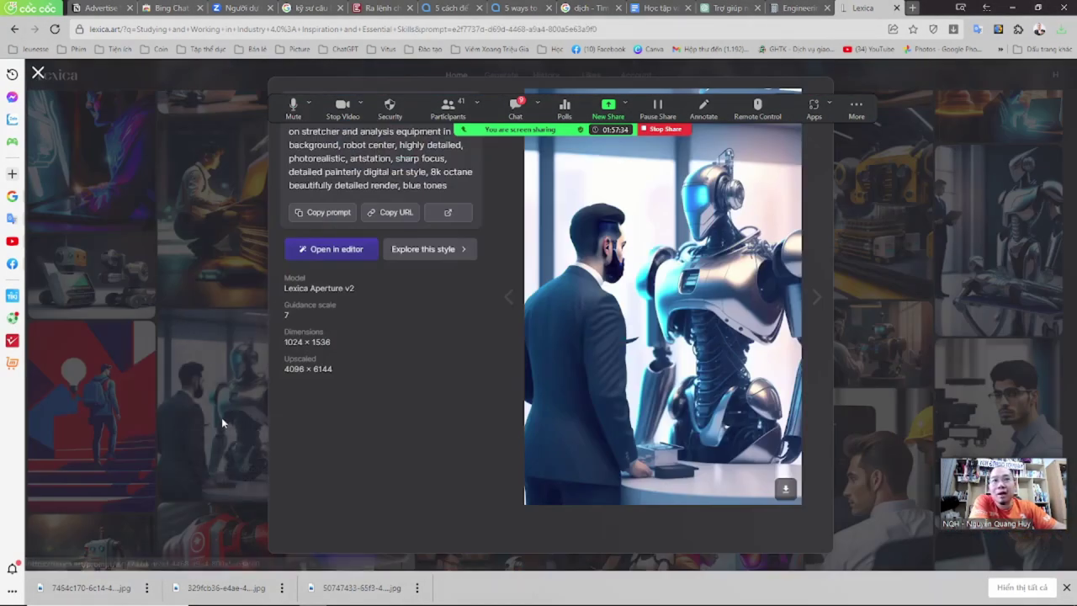
{"action": "left_click", "coordinate": [227, 398]}
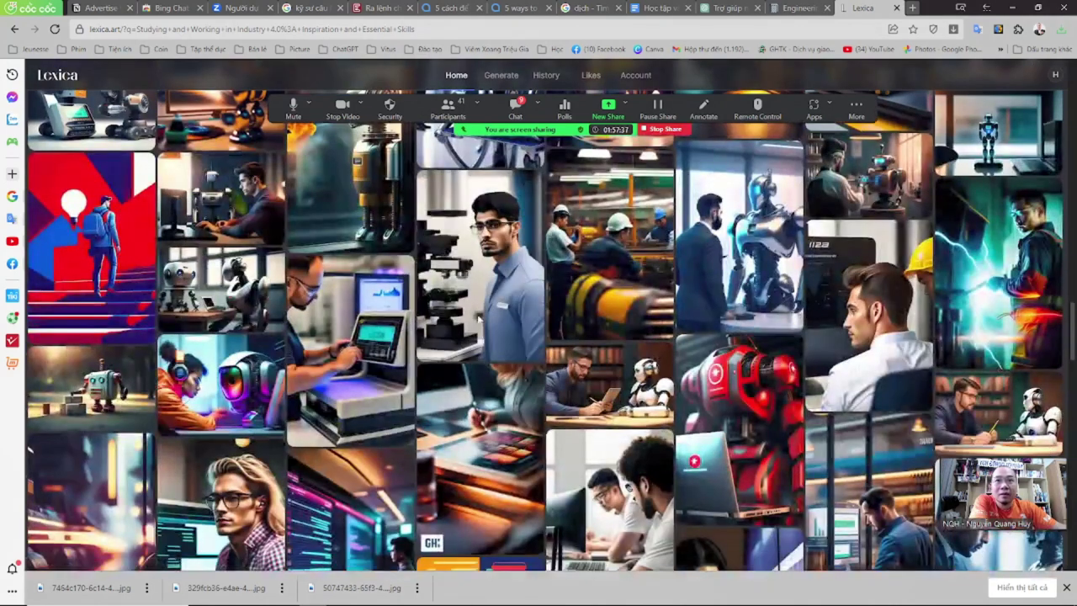
- Save the teacher-and-robot image into the book folder
{"action": "left_click", "coordinate": [614, 381]}
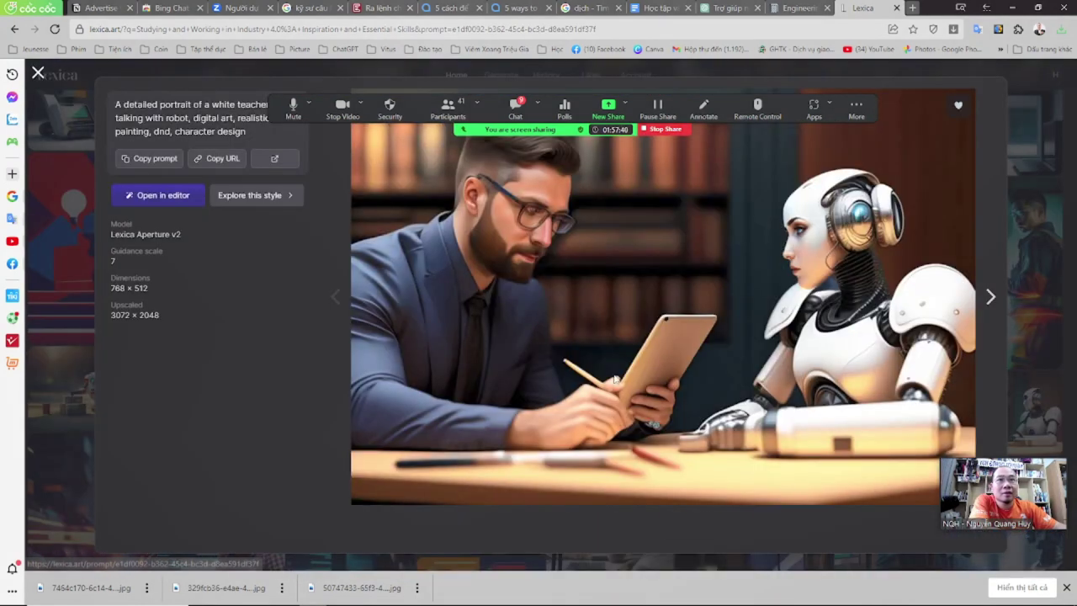
{"action": "right_click", "coordinate": [635, 234]}
{"action": "left_click", "coordinate": [673, 274]}
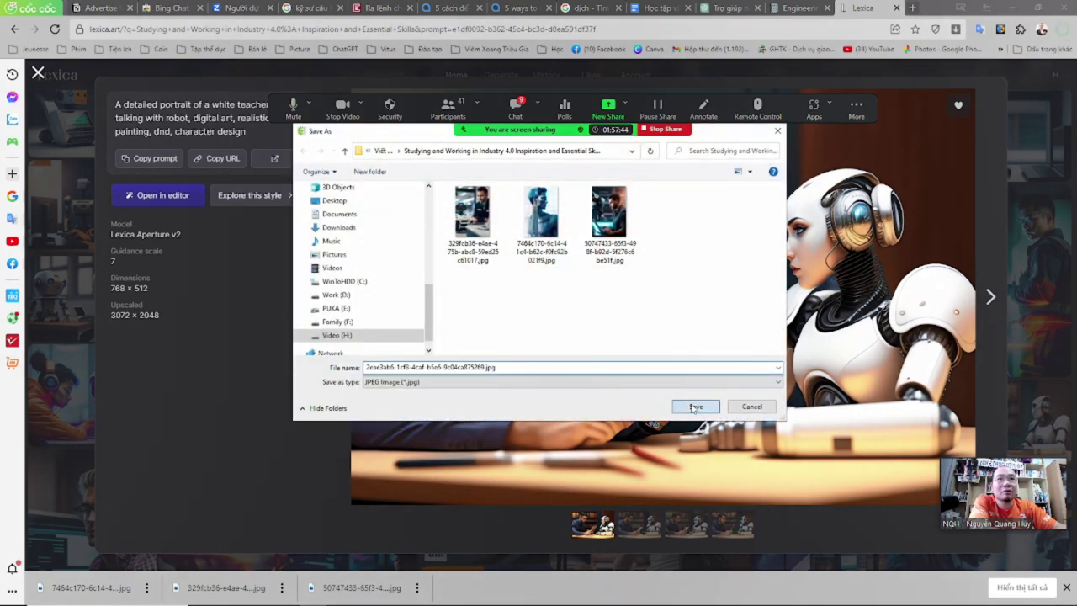
{"action": "left_click", "coordinate": [695, 408]}
{"action": "key", "text": "Escape"}
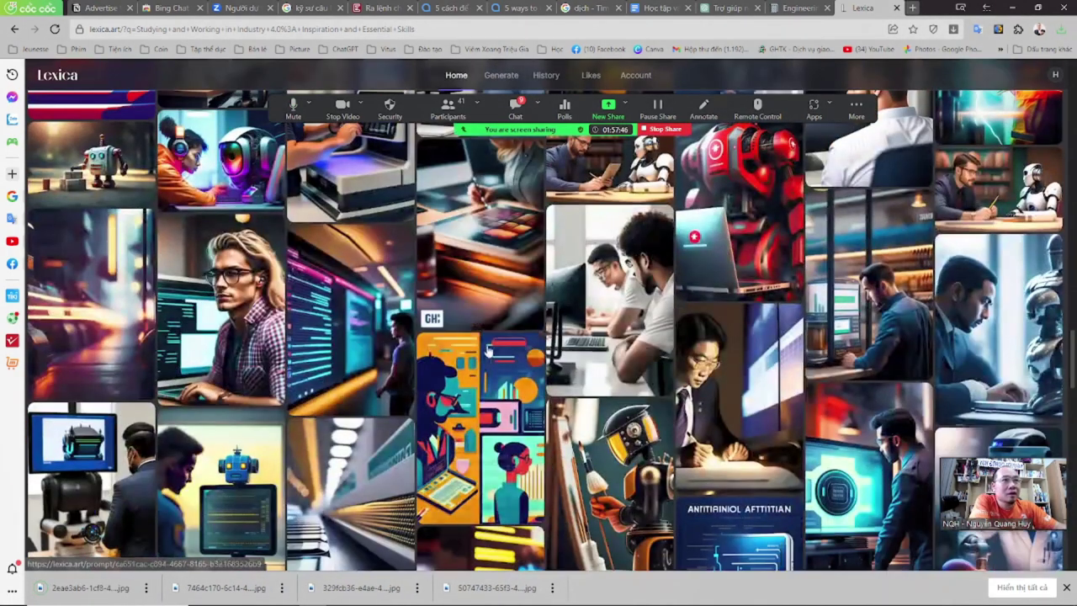
- Save the humanoid-robot profile beside a businessman image into the book folder
{"action": "left_click", "coordinate": [974, 322]}
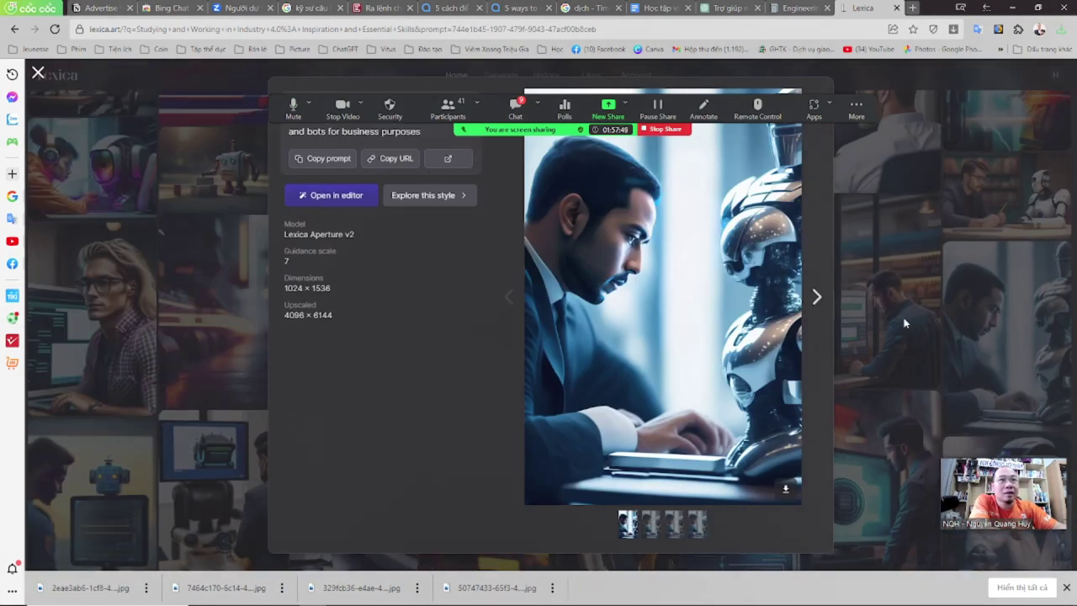
{"action": "left_click", "coordinate": [883, 322]}
{"action": "scroll", "coordinate": [339, 433], "scroll_direction": "down", "scroll_amount": 10}
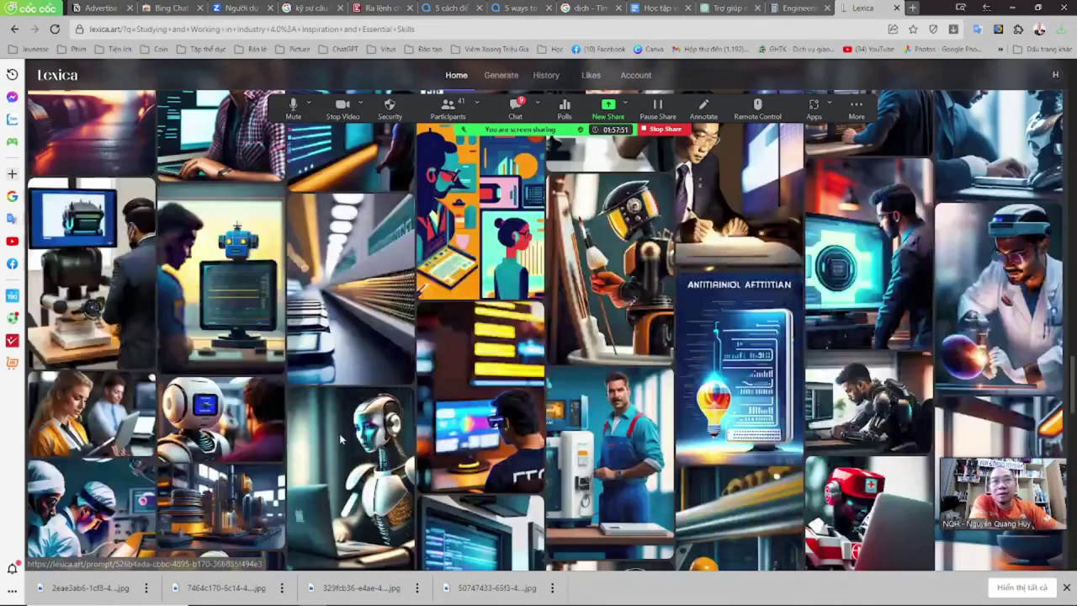
{"action": "scroll", "coordinate": [334, 448], "scroll_direction": "down", "scroll_amount": 3}
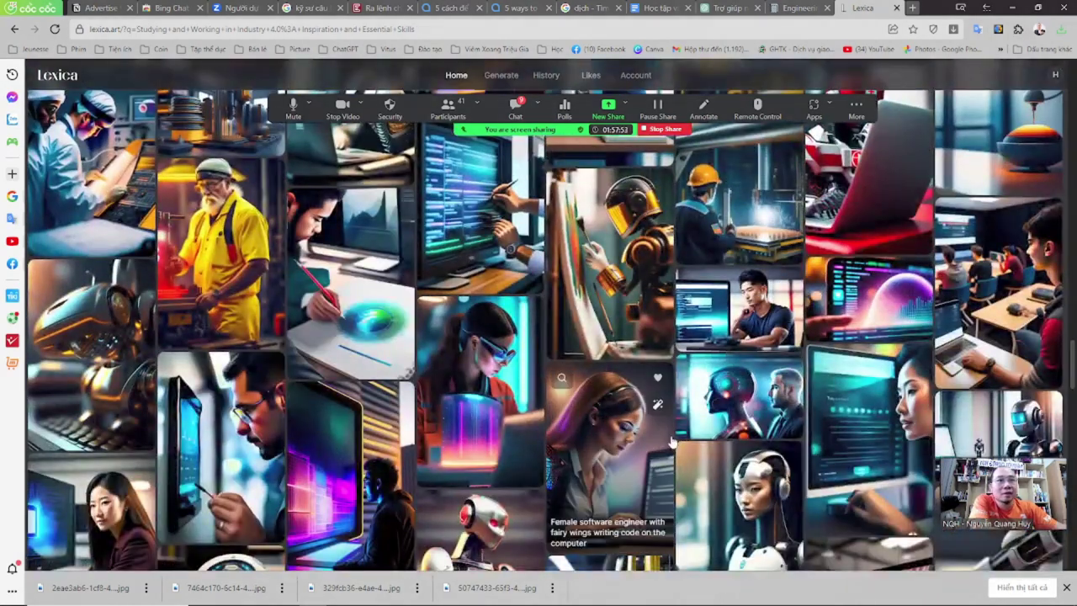
{"action": "left_click", "coordinate": [750, 395]}
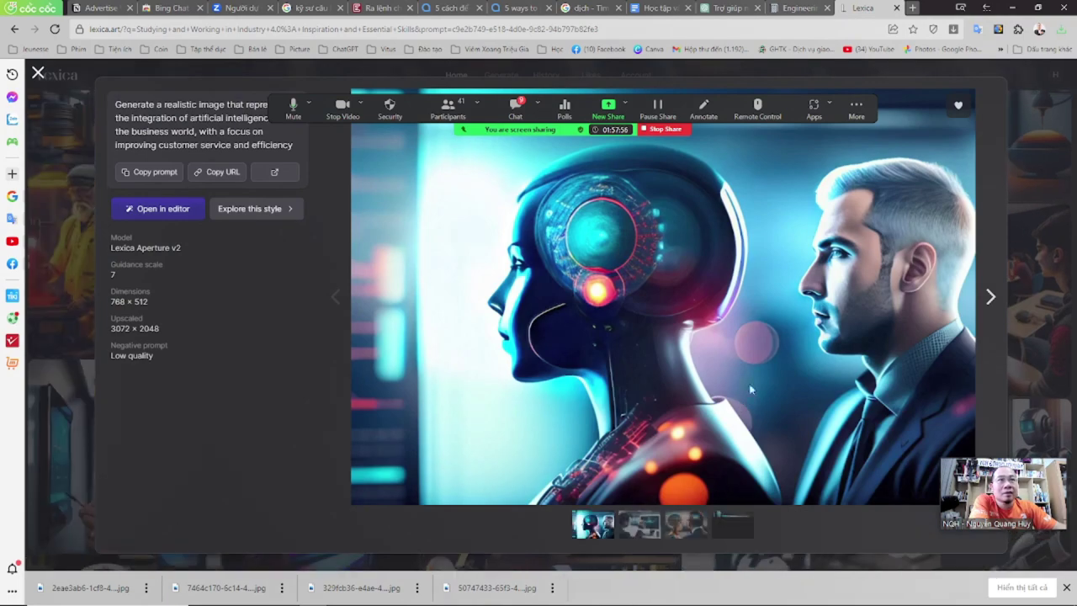
{"action": "right_click", "coordinate": [755, 213]}
{"action": "left_click", "coordinate": [787, 239]}
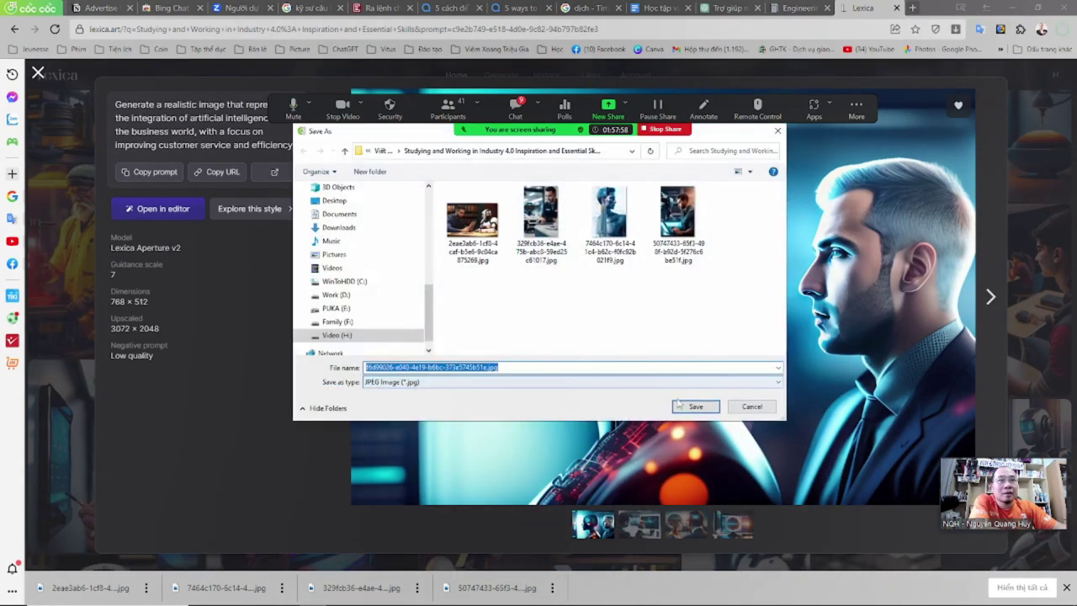
{"action": "key", "text": "Return"}
{"action": "key", "text": "Escape"}
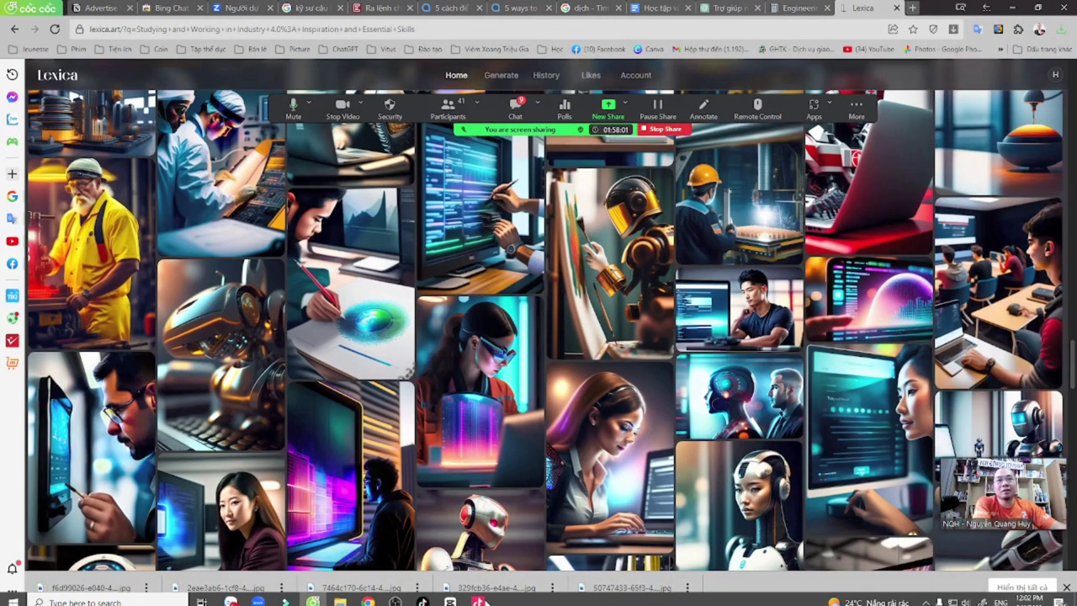
- Dismiss the Windows search panel and scroll the Lexica results back to the top
{"action": "key", "text": "super"}
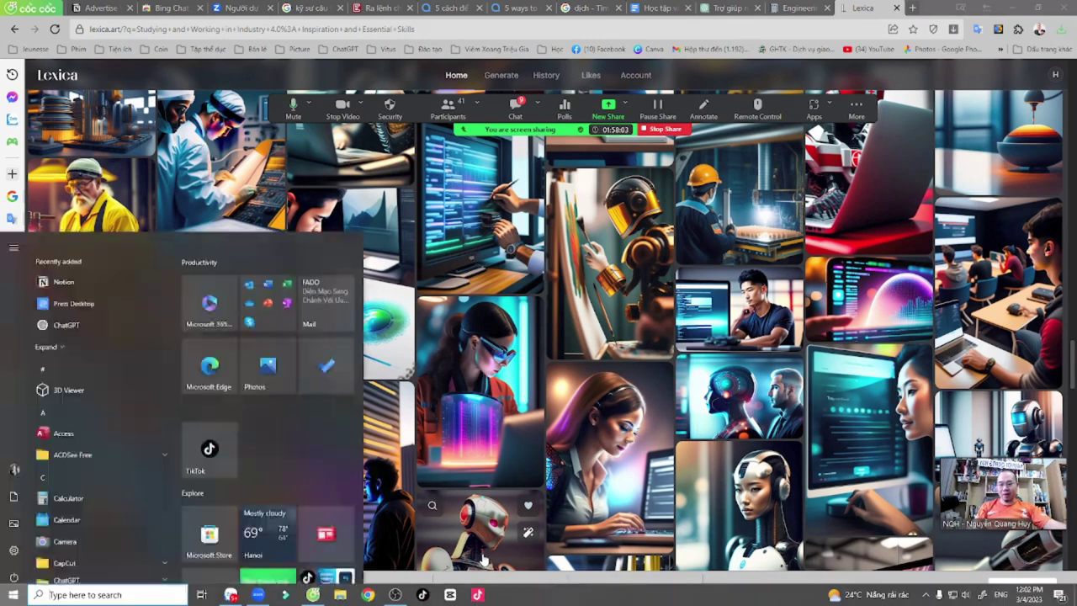
{"action": "type", "text": "di"}
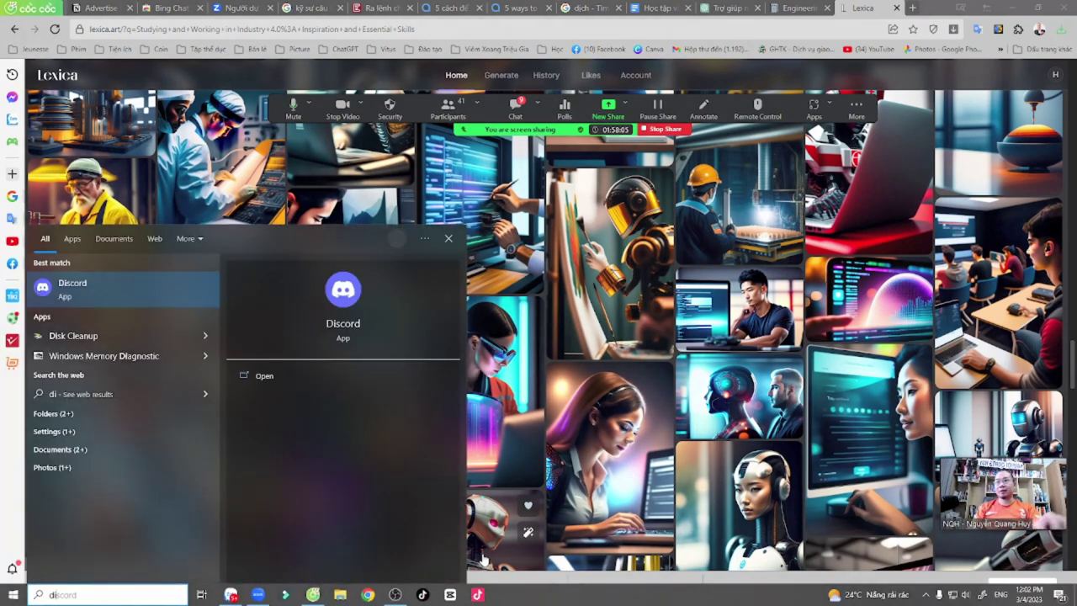
{"action": "key", "text": "Escape"}
{"action": "left_click_drag", "start_coordinate": [1071, 345], "coordinate": [1074, 111]}
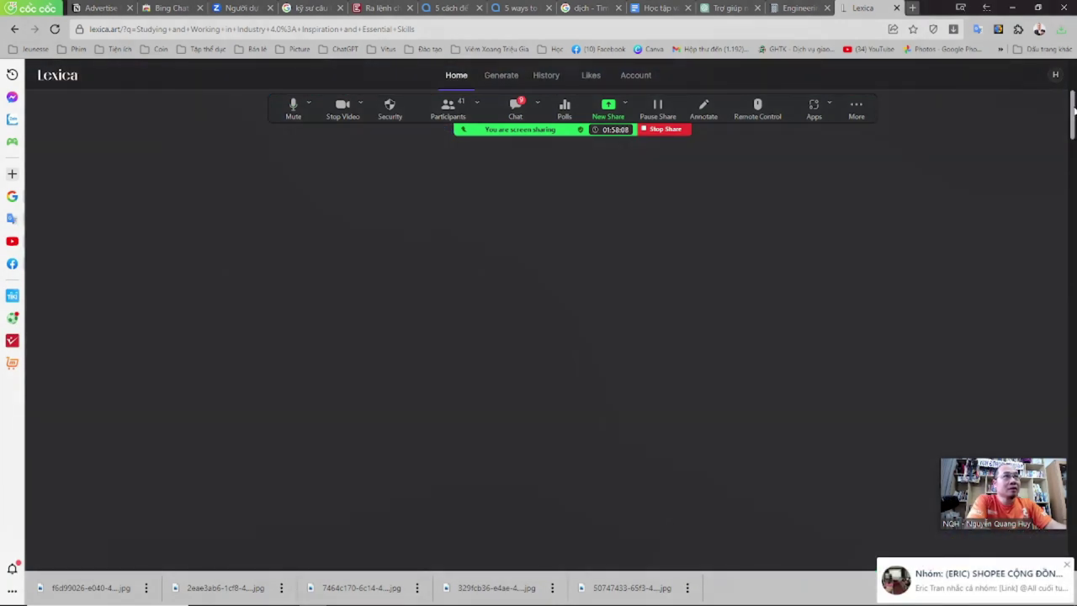
- Paste the Industry 4.0 title prompt into Lexica's Generate page, then bring up Discord
{"action": "left_click", "coordinate": [588, 287]}
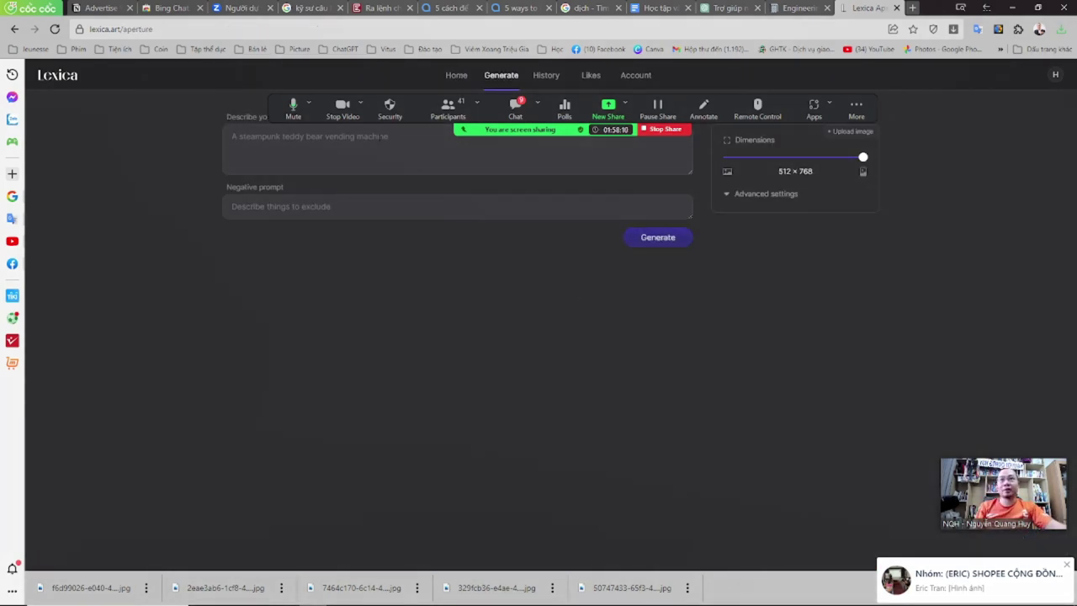
{"action": "type", "text": "Studying and Working in Industry 4.0 Inspiration and Essential Skills"}
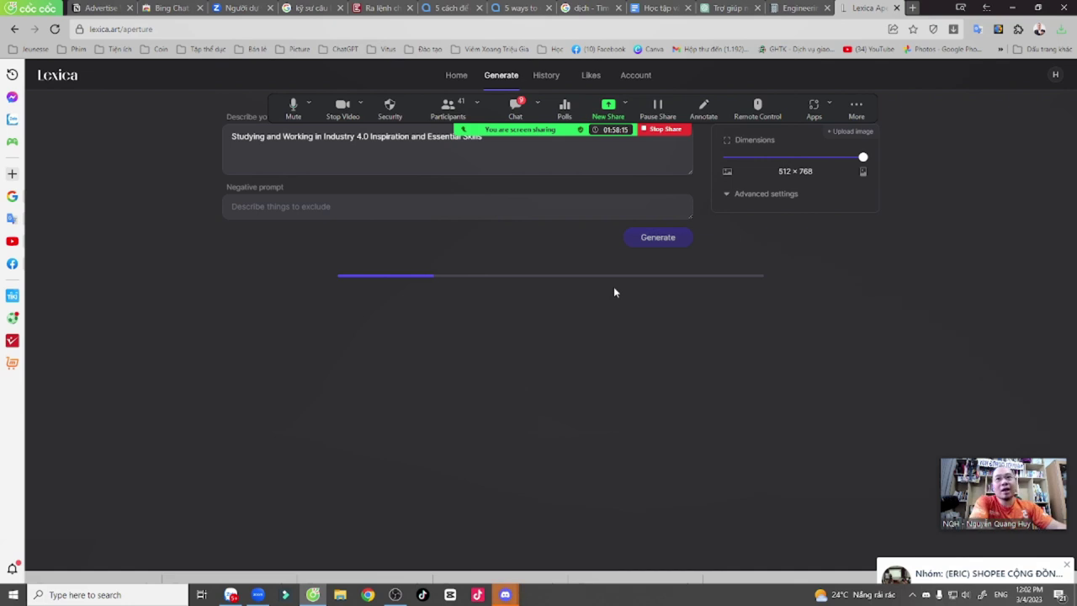
{"action": "mouse_move", "coordinate": [505, 594]}
{"action": "left_click", "coordinate": [528, 553]}
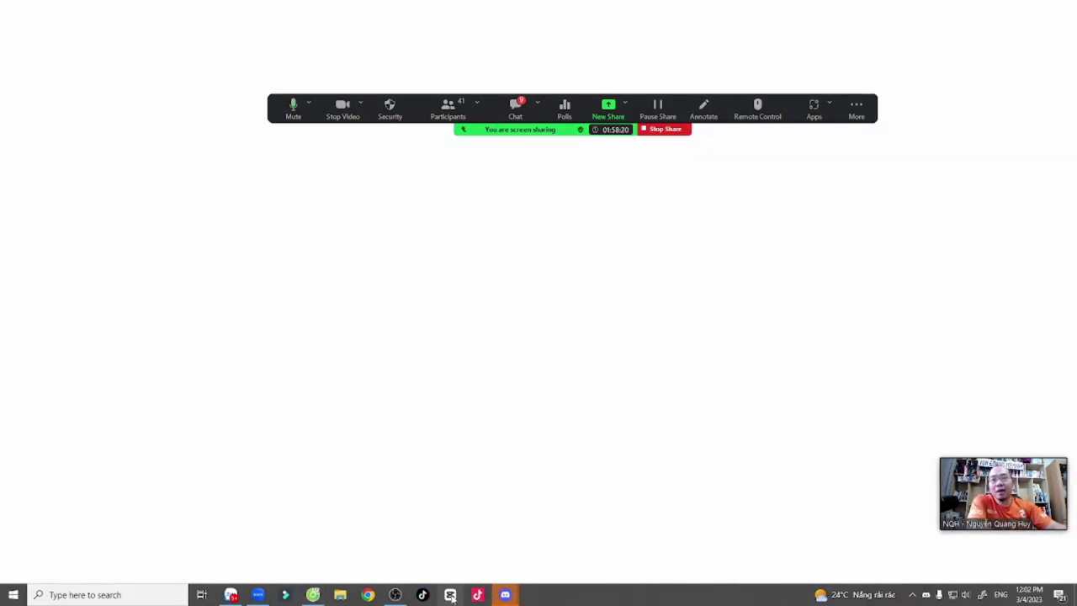
{"action": "mouse_move", "coordinate": [505, 594]}
{"action": "left_click", "coordinate": [462, 558]}
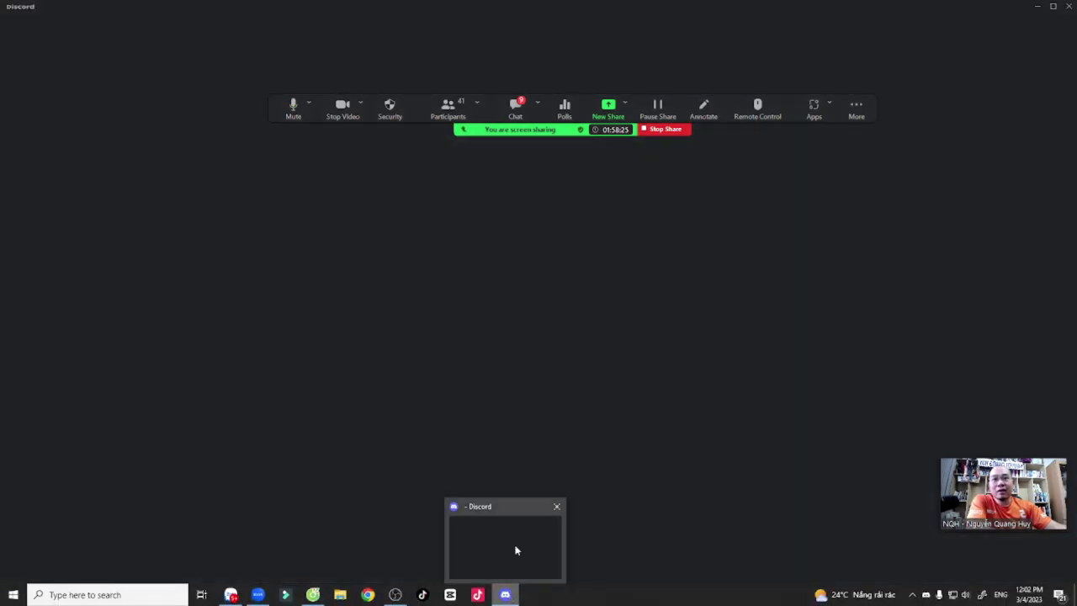
- Send Midjourney a /imagine request with the pasted Industry 4.0 prompt in HuyTech's #chung channel
{"action": "left_click", "coordinate": [512, 548]}
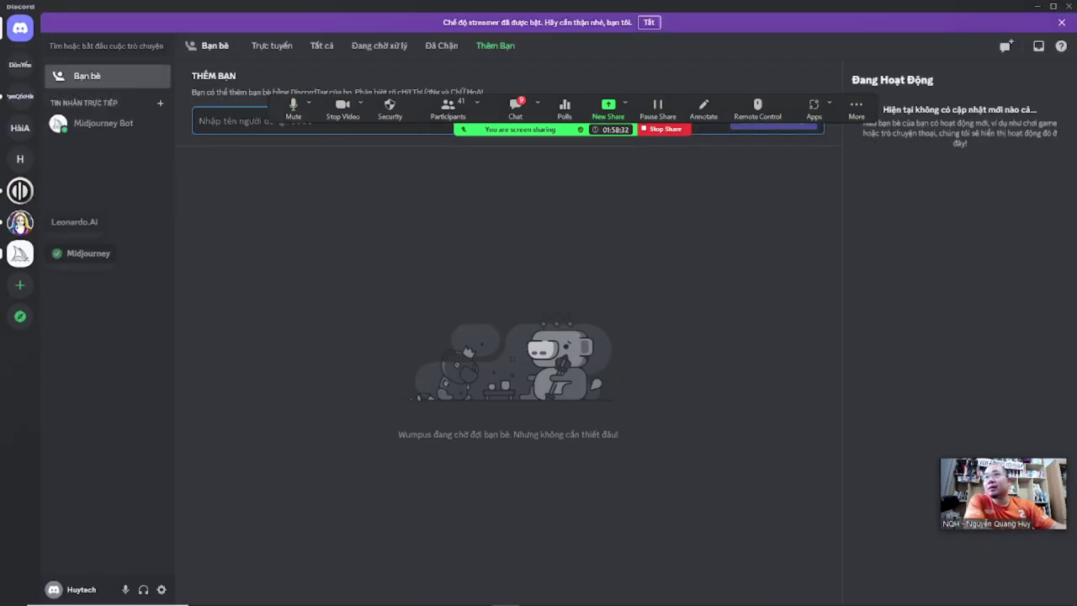
{"action": "left_click", "coordinate": [20, 159]}
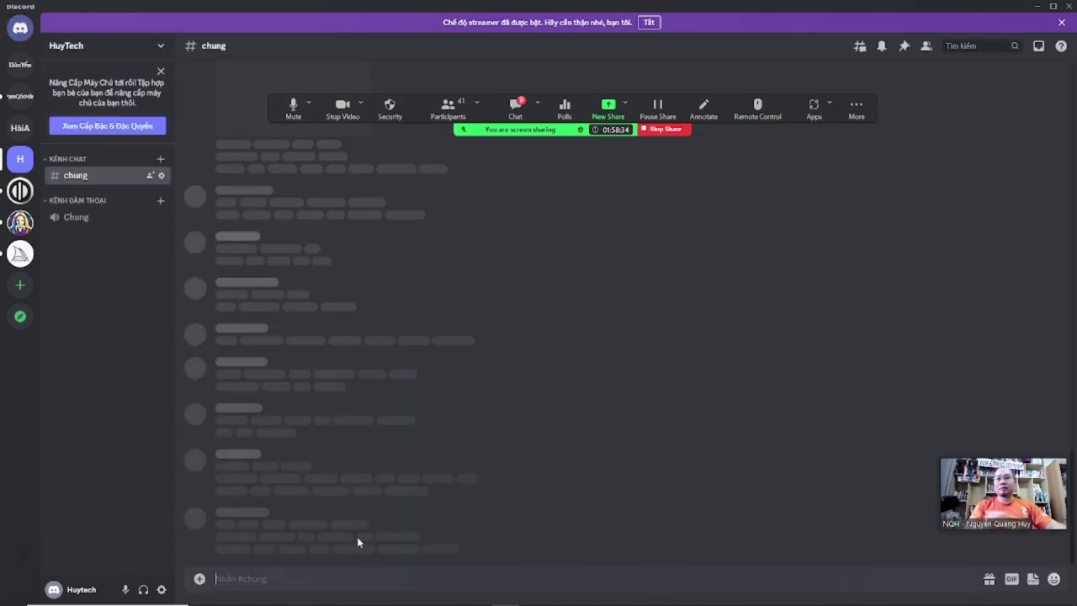
{"action": "type", "text": "/im"}
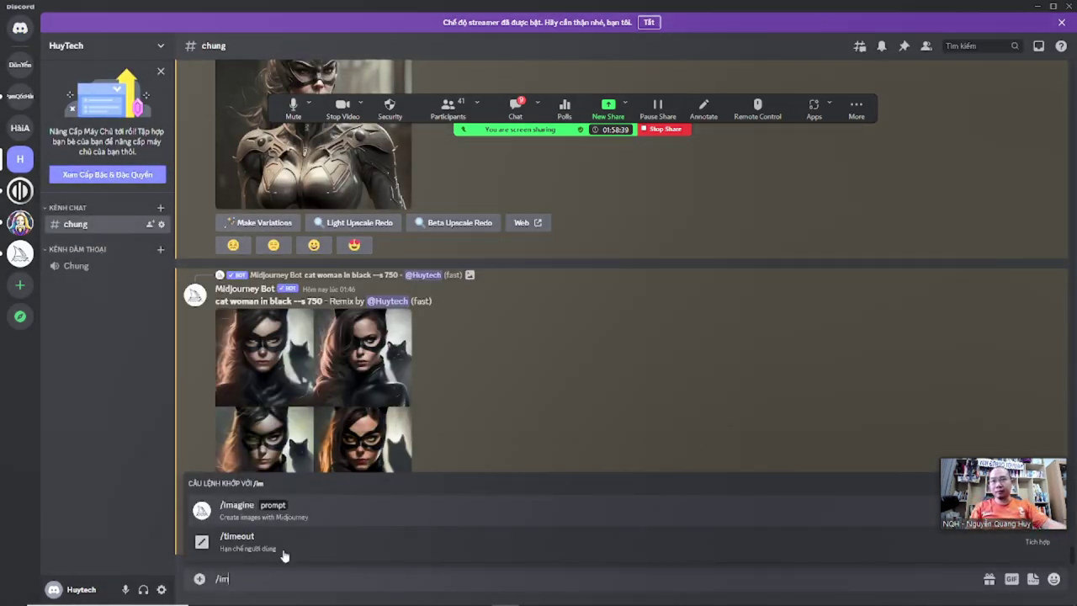
{"action": "left_click", "coordinate": [286, 512]}
{"action": "type", "text": "Studying and Working in Industry 4.0 Inspiration and Essential Skills"}
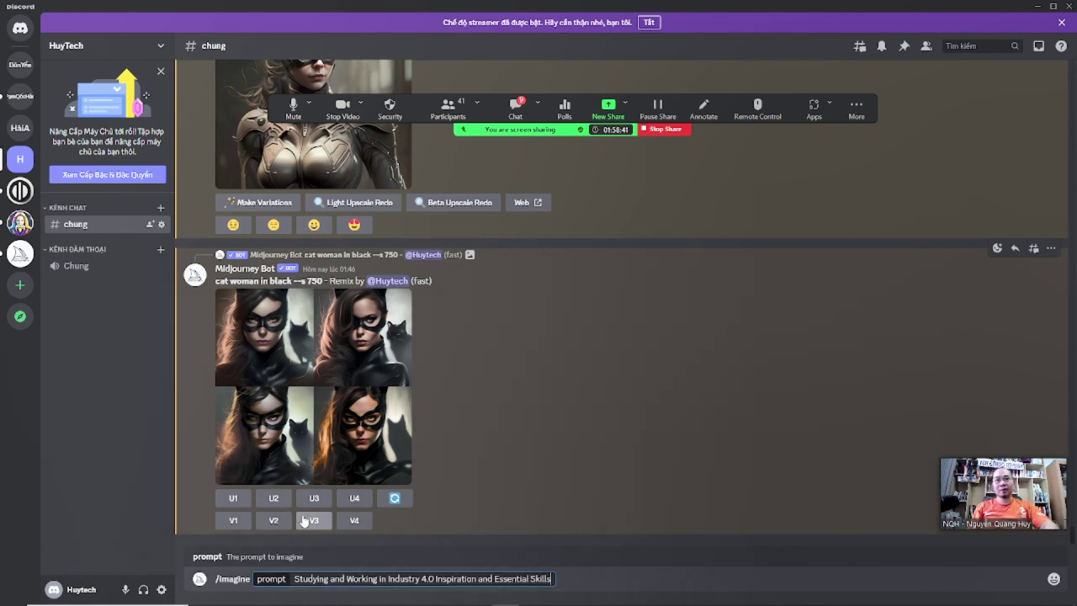
{"action": "key", "text": "Return"}
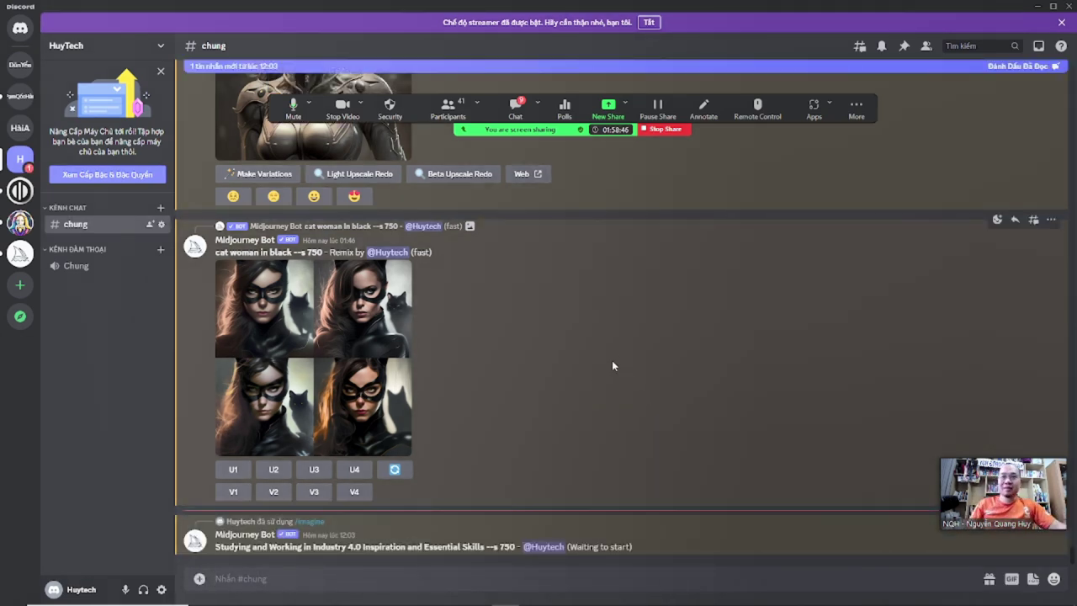
{"action": "key", "text": "alt+Tab"}
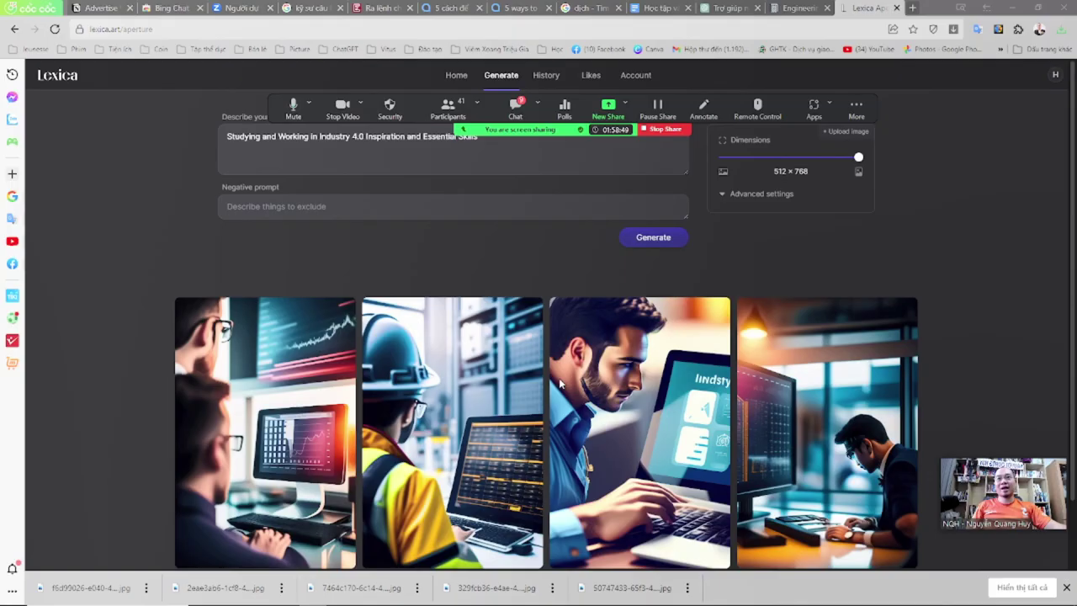
- Save Lexica's first generated image, two men at chart-filled monitors, to the computer
{"action": "scroll", "coordinate": [503, 330], "scroll_direction": "down", "scroll_amount": 1}
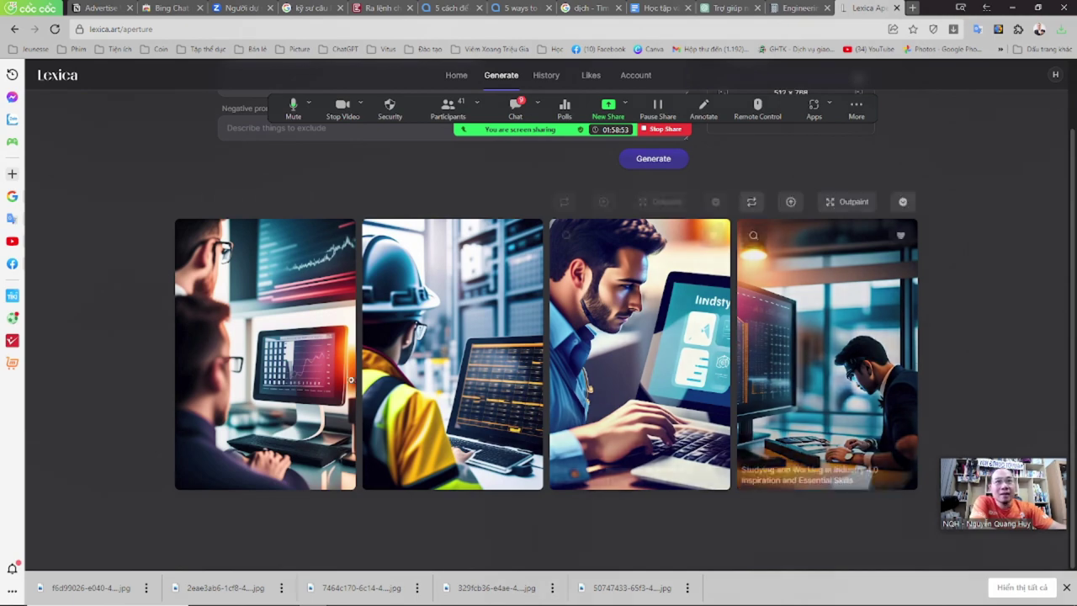
{"action": "scroll", "coordinate": [427, 423], "scroll_direction": "up", "scroll_amount": 1}
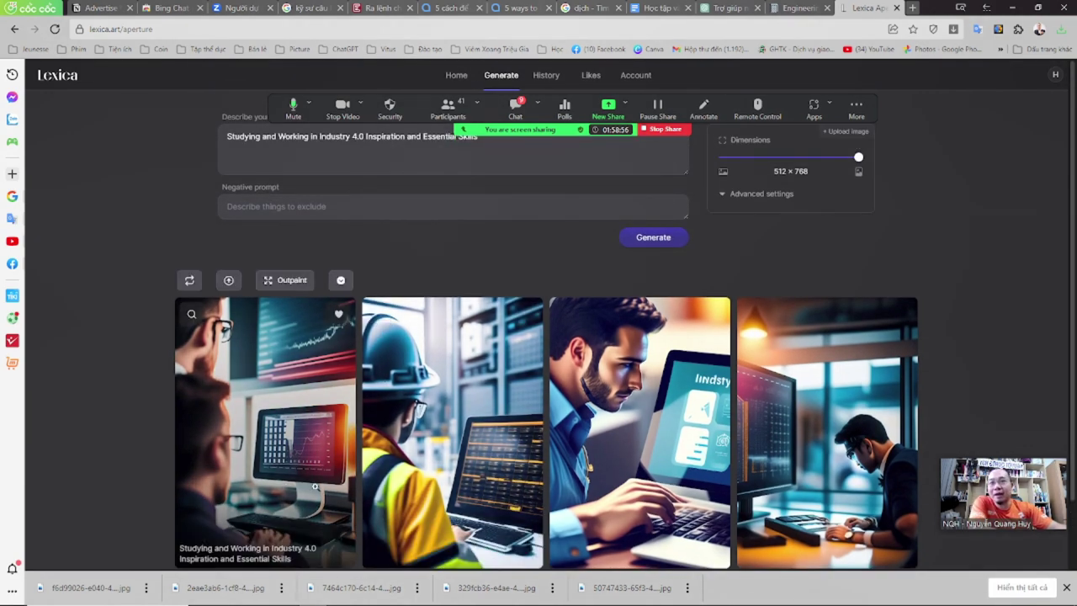
{"action": "scroll", "coordinate": [261, 421], "scroll_direction": "down", "scroll_amount": 1}
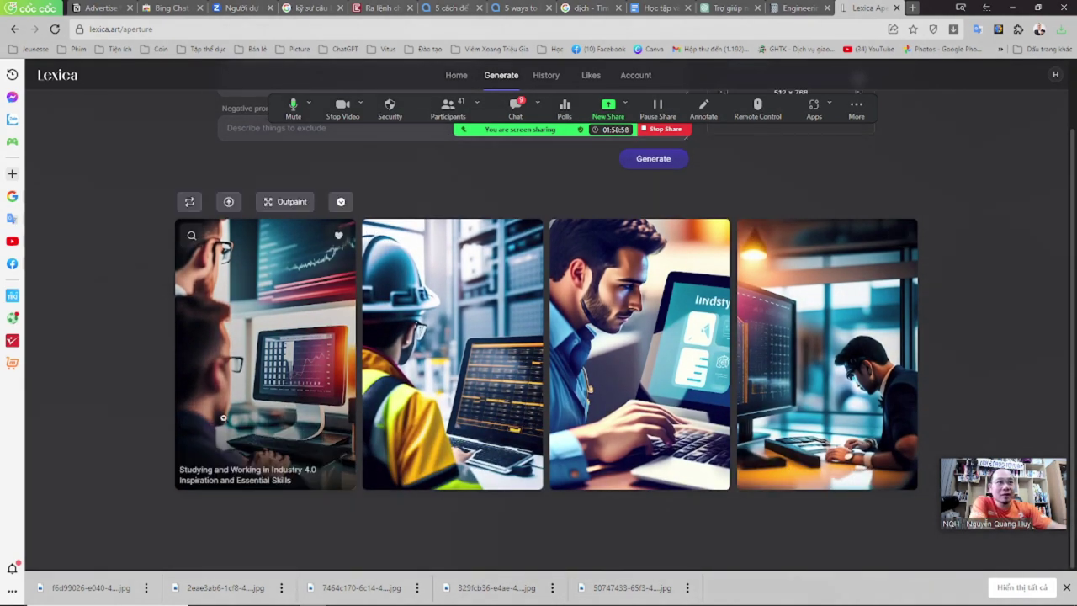
{"action": "left_click", "coordinate": [273, 373]}
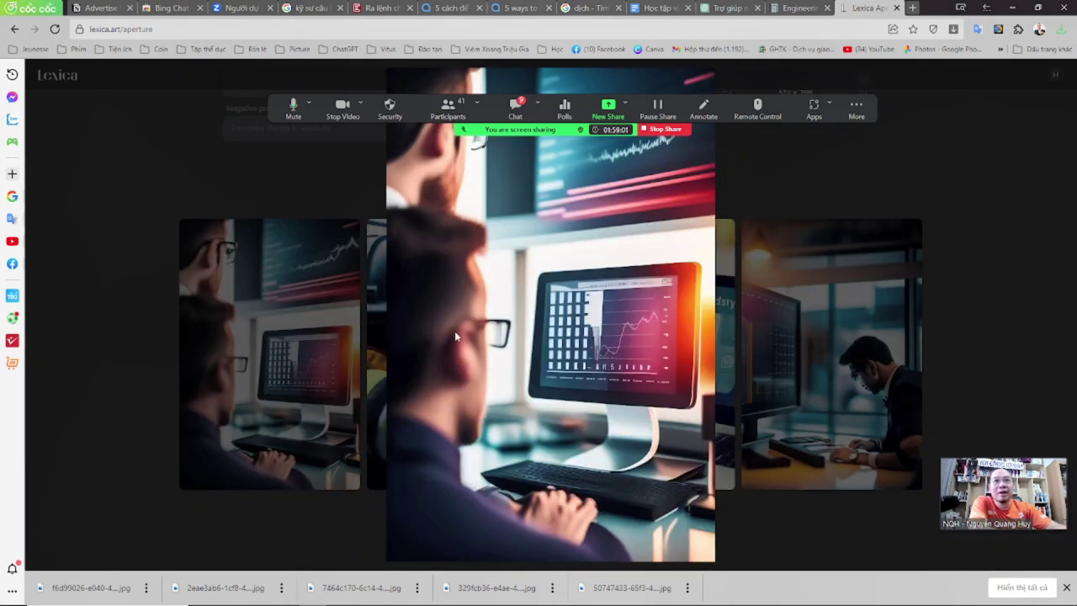
{"action": "right_click", "coordinate": [566, 213]}
{"action": "left_click", "coordinate": [589, 238]}
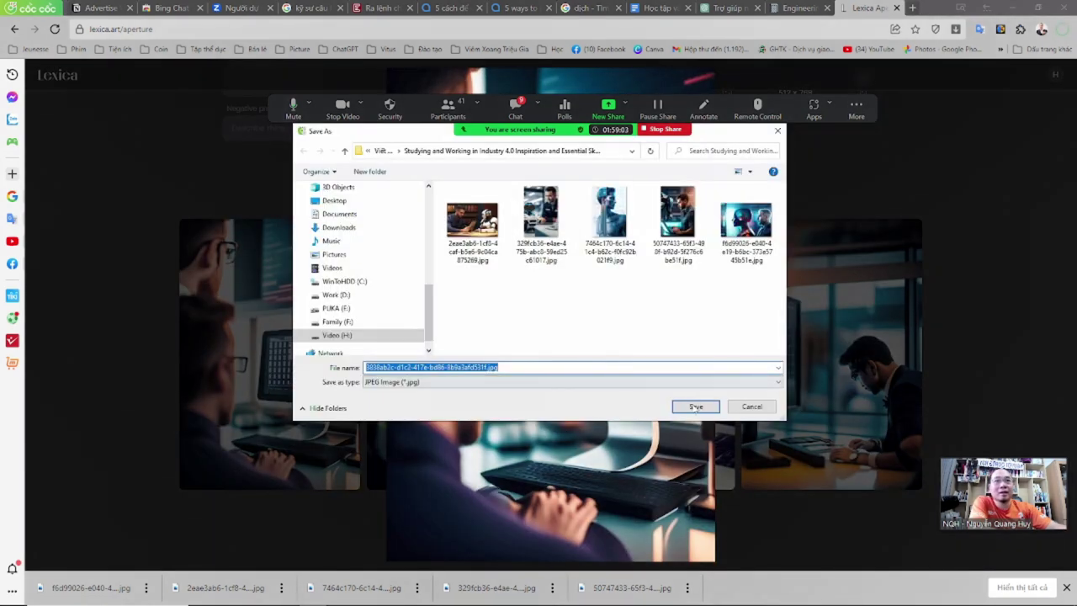
{"action": "left_click", "coordinate": [695, 406]}
{"action": "left_click", "coordinate": [923, 264]}
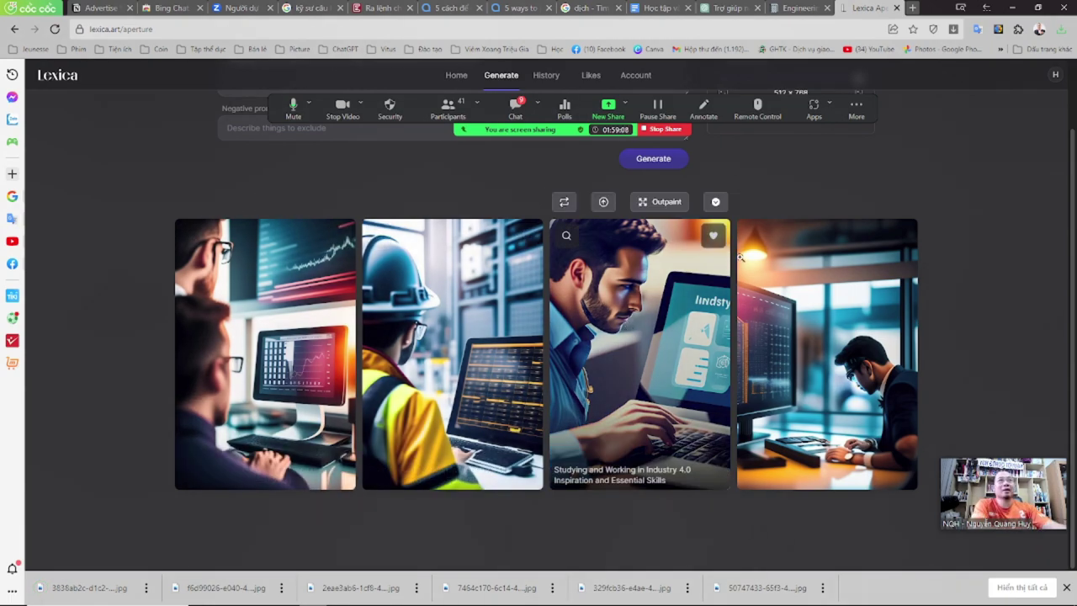
{"action": "key", "text": "alt+Tab"}
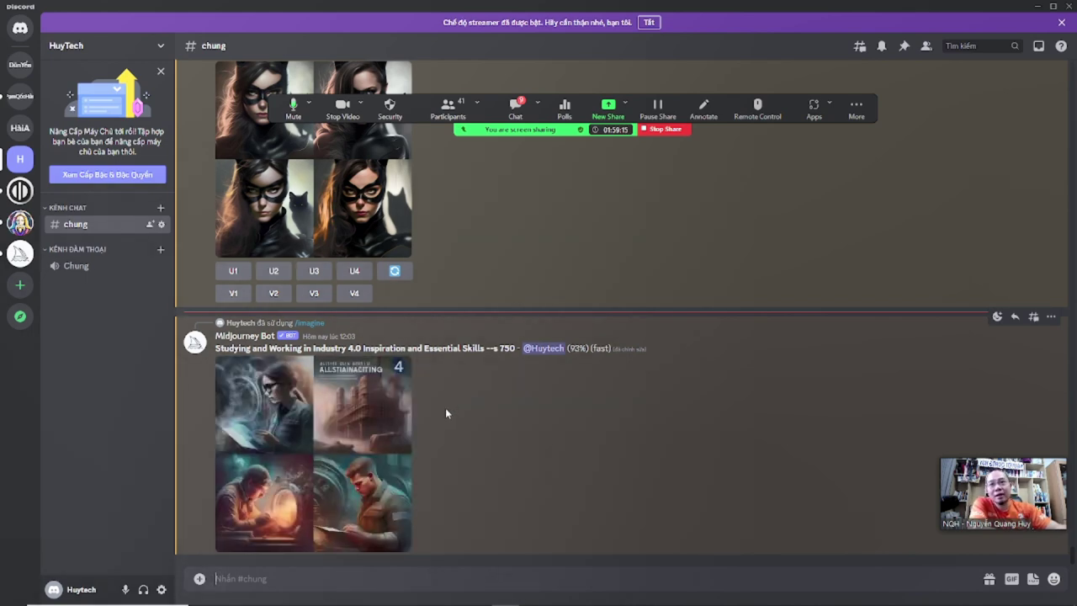
- Inspect the finished Industry 4.0 grid and upscale its first image with U1
{"action": "left_click", "coordinate": [347, 415]}
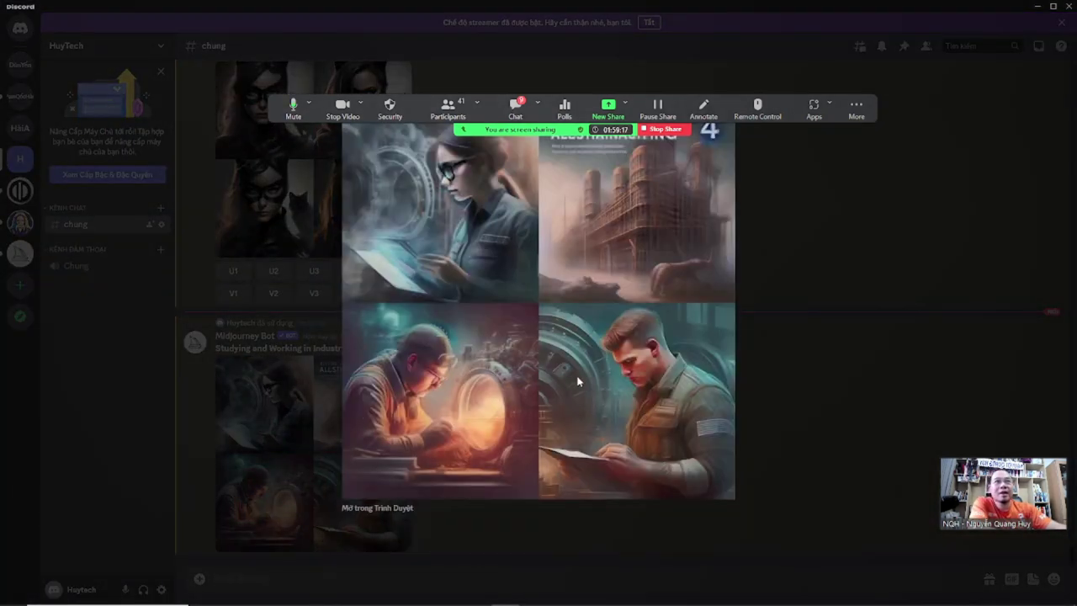
{"action": "left_click", "coordinate": [818, 360]}
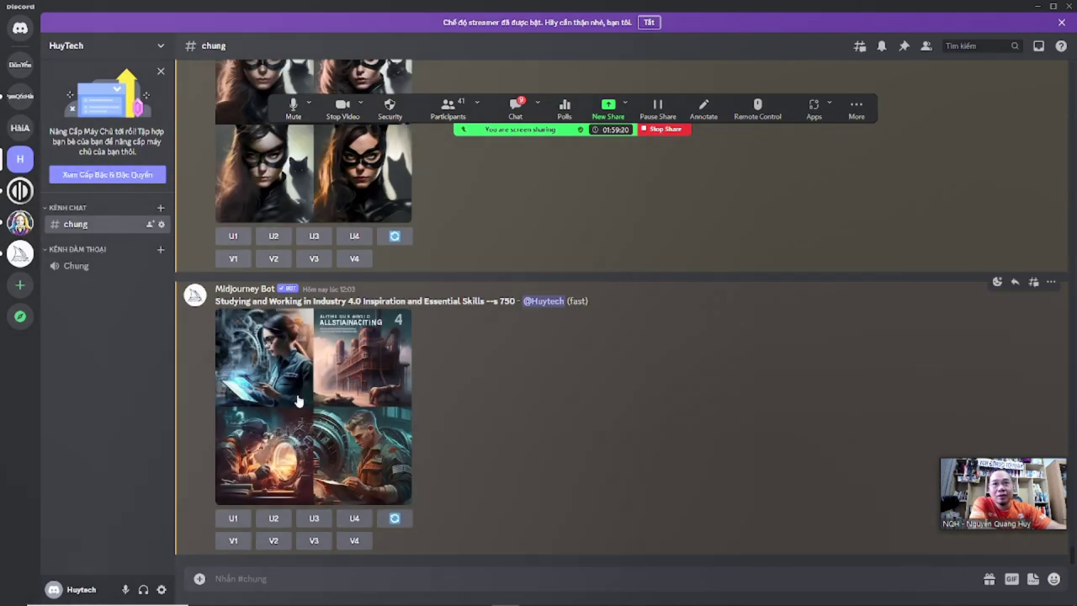
{"action": "left_click", "coordinate": [285, 392]}
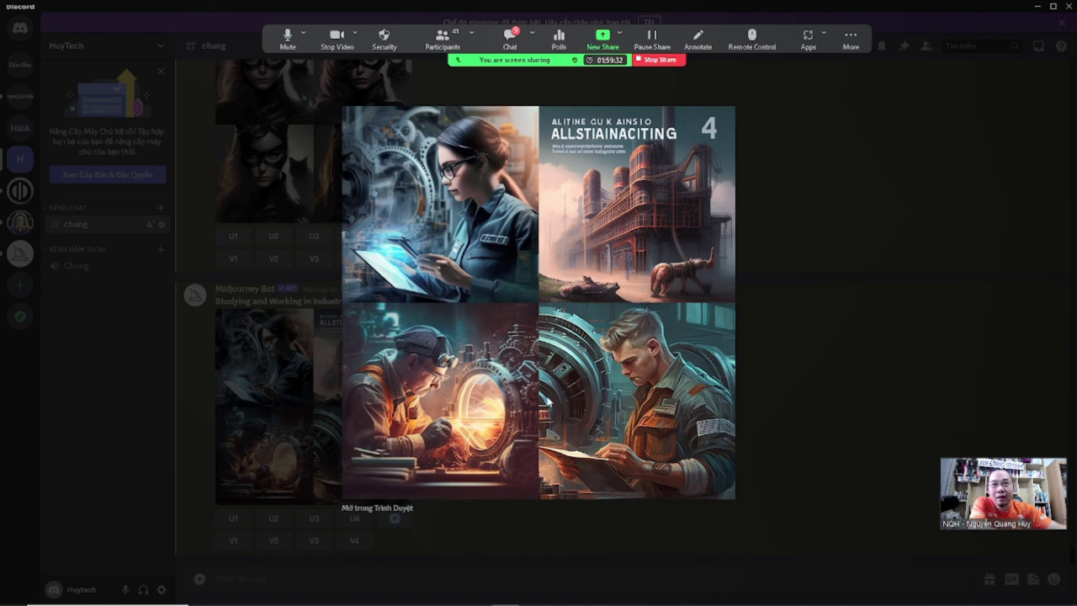
{"action": "right_click", "coordinate": [432, 175]}
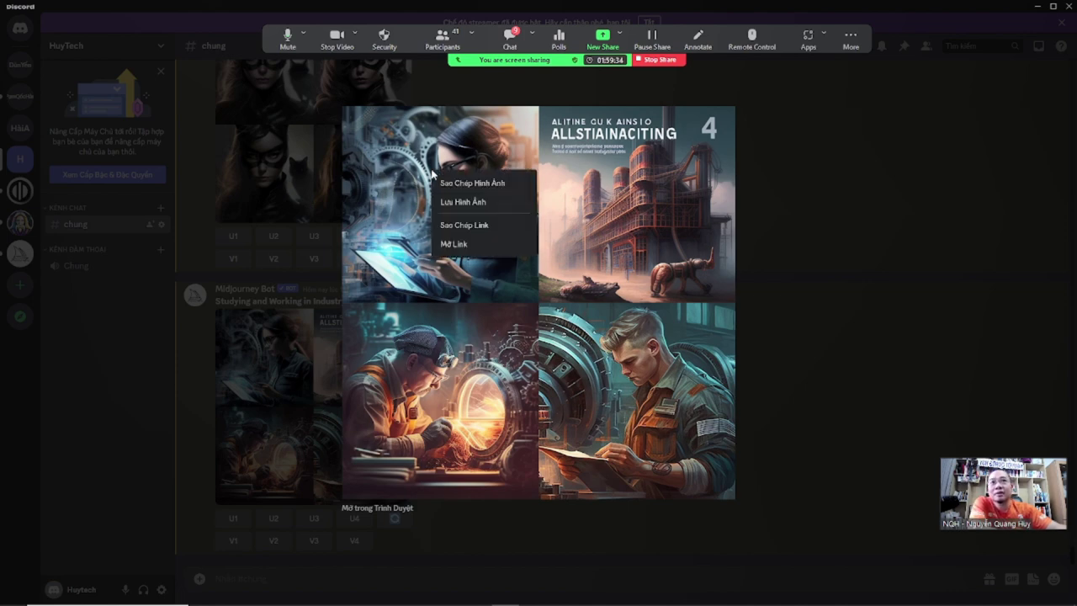
{"action": "left_click", "coordinate": [836, 254]}
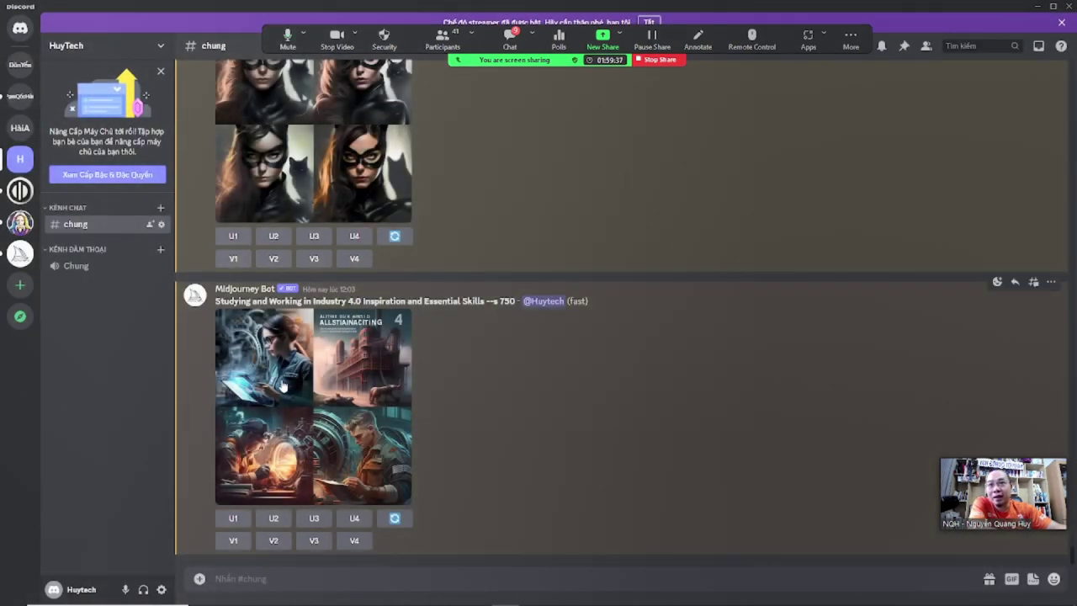
{"action": "left_click", "coordinate": [233, 518]}
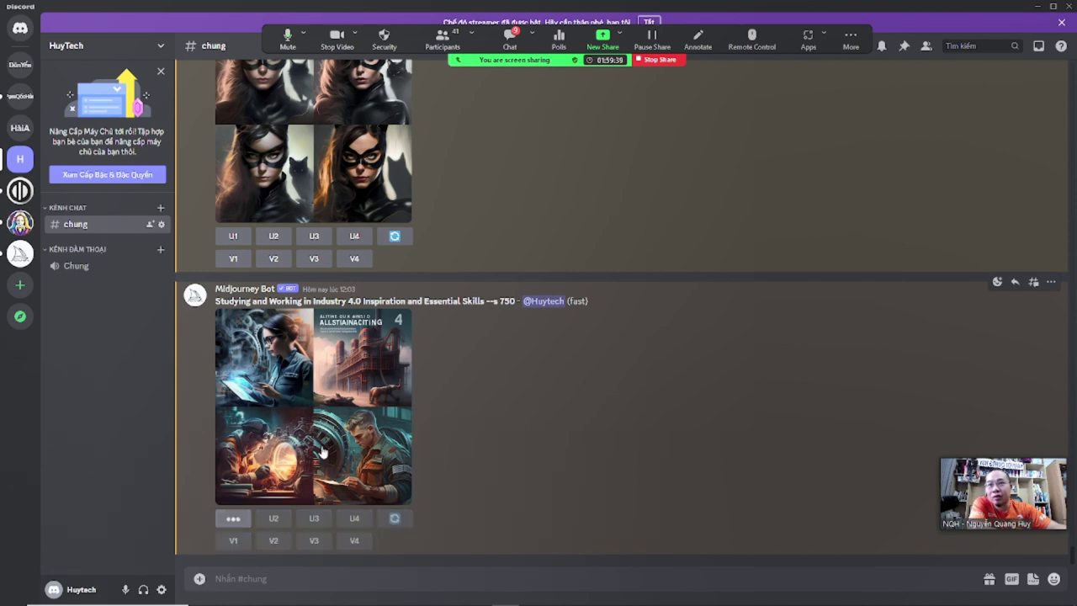
{"action": "left_click", "coordinate": [408, 353]}
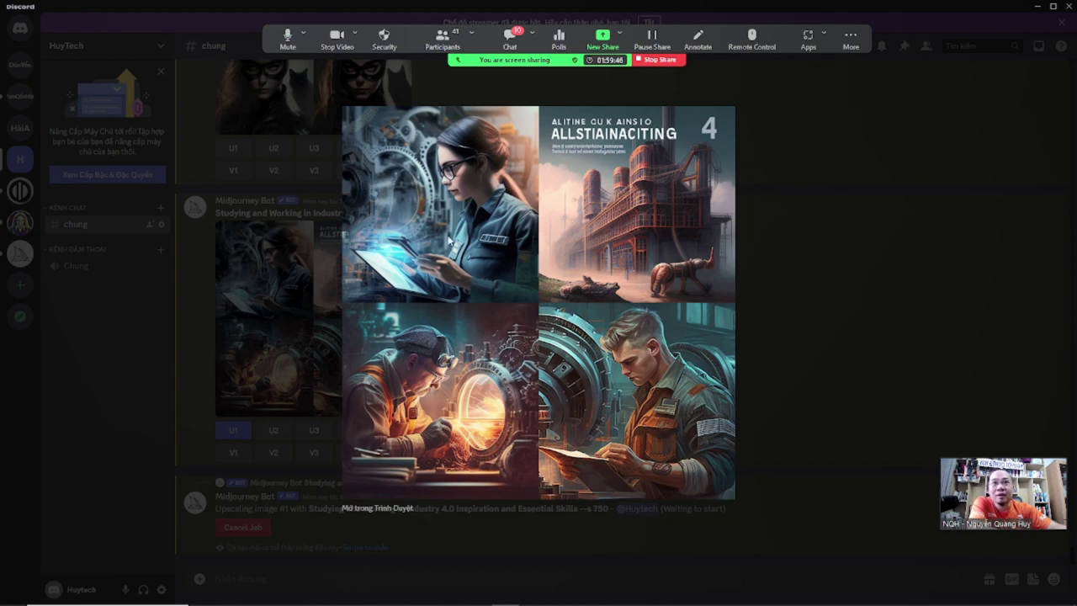
{"action": "left_click", "coordinate": [821, 277]}
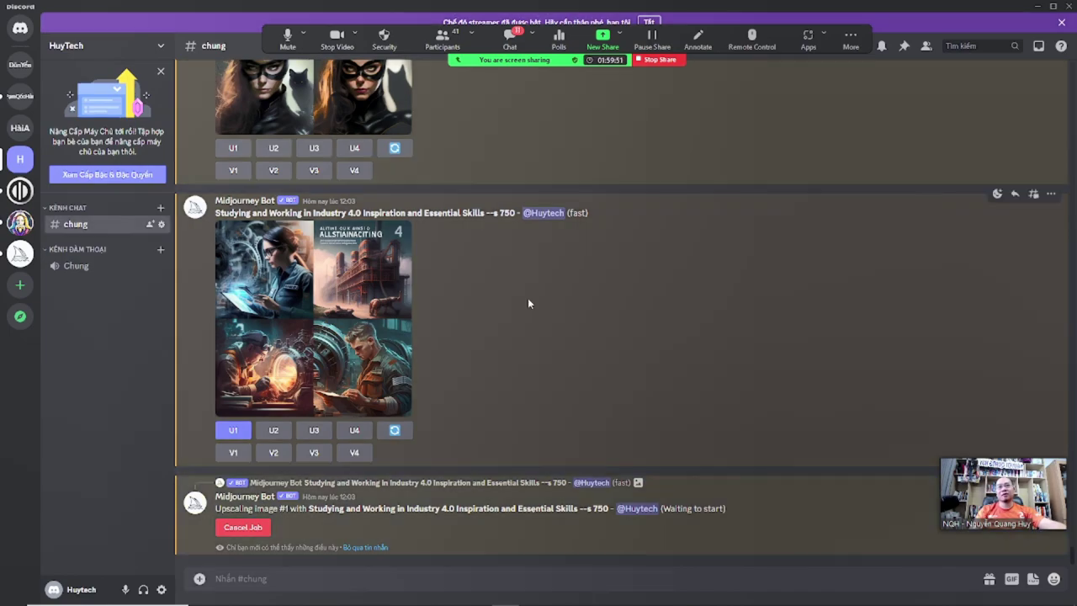
{"action": "key", "text": "alt+Tab"}
{"action": "key", "text": "alt+Tab"}
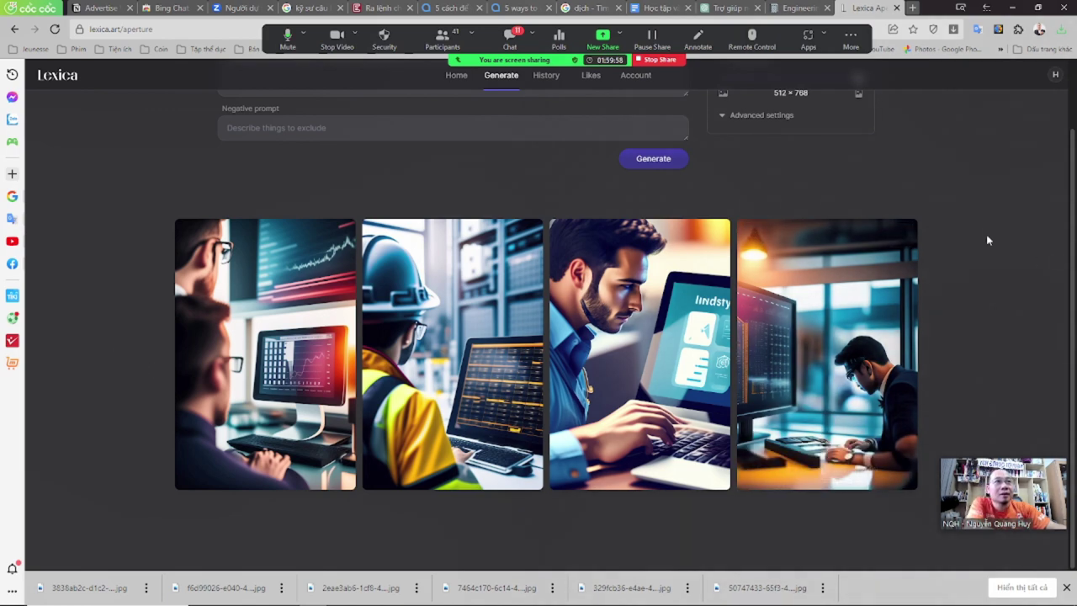
- Open the Canva website in a new browser tab
{"action": "left_click", "coordinate": [912, 8]}
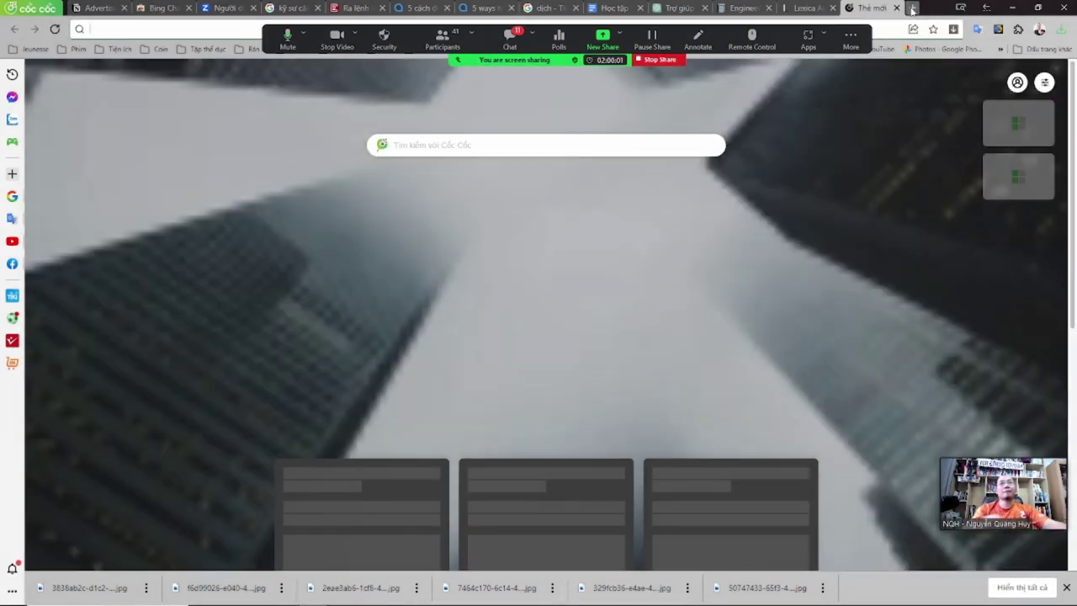
{"action": "type", "text": "can"}
{"action": "key", "text": "Return"}
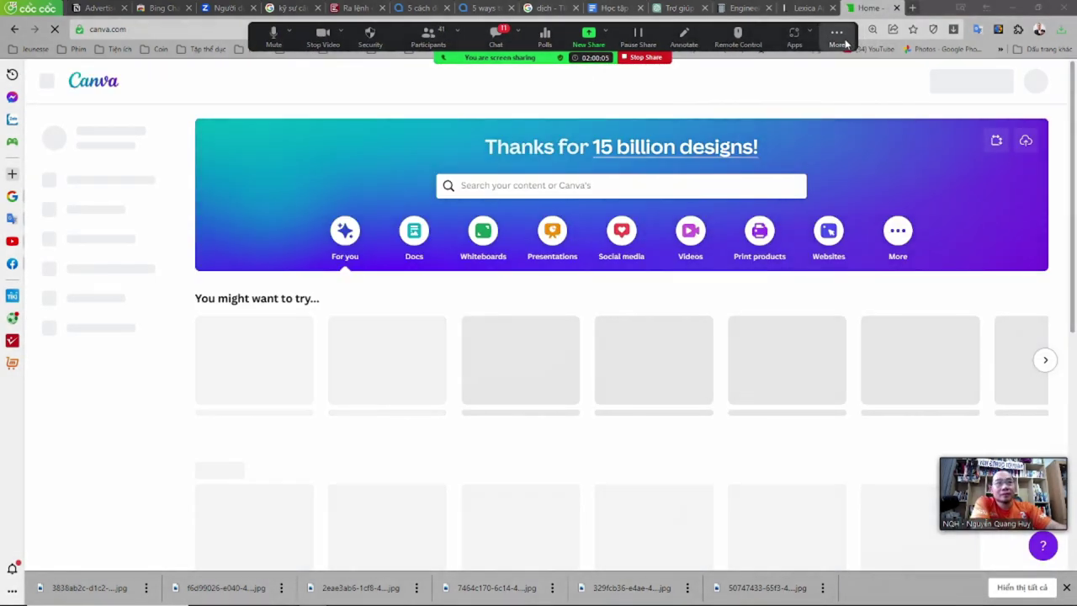
- Search Canva for book cover templates and customise the Double exposure artistic background novel cover
{"action": "left_click", "coordinate": [541, 188]}
{"action": "type", "text": "bo"}
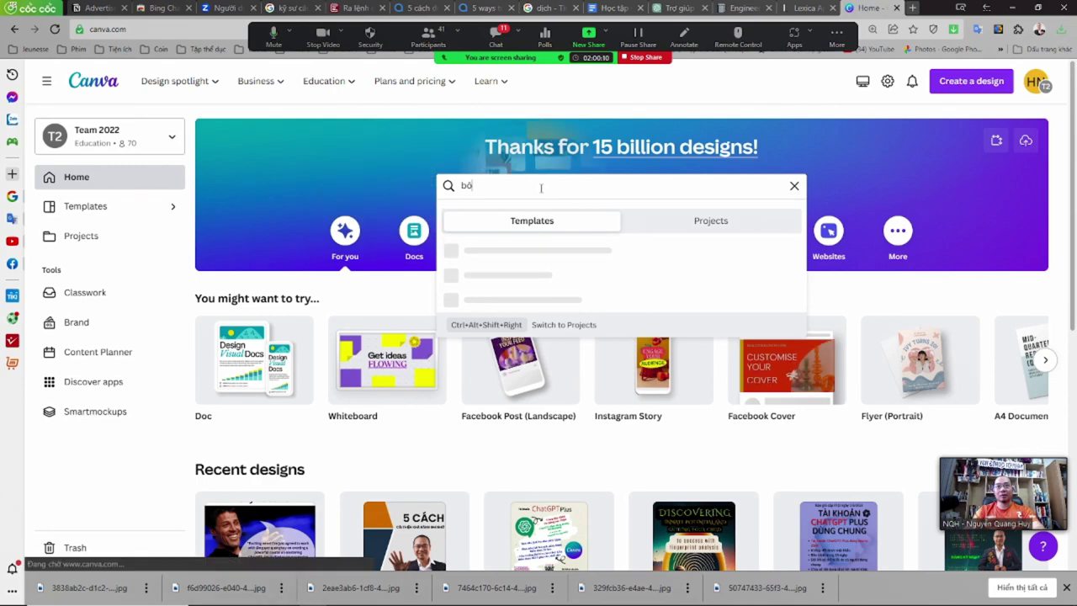
{"action": "type", "text": "ok cover"}
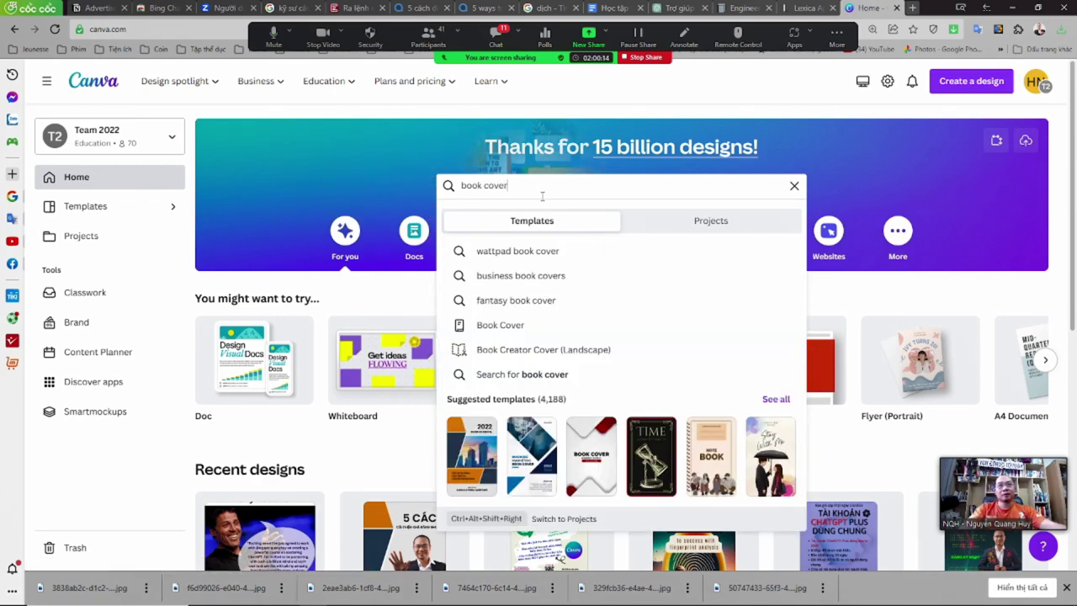
{"action": "key", "text": "Return"}
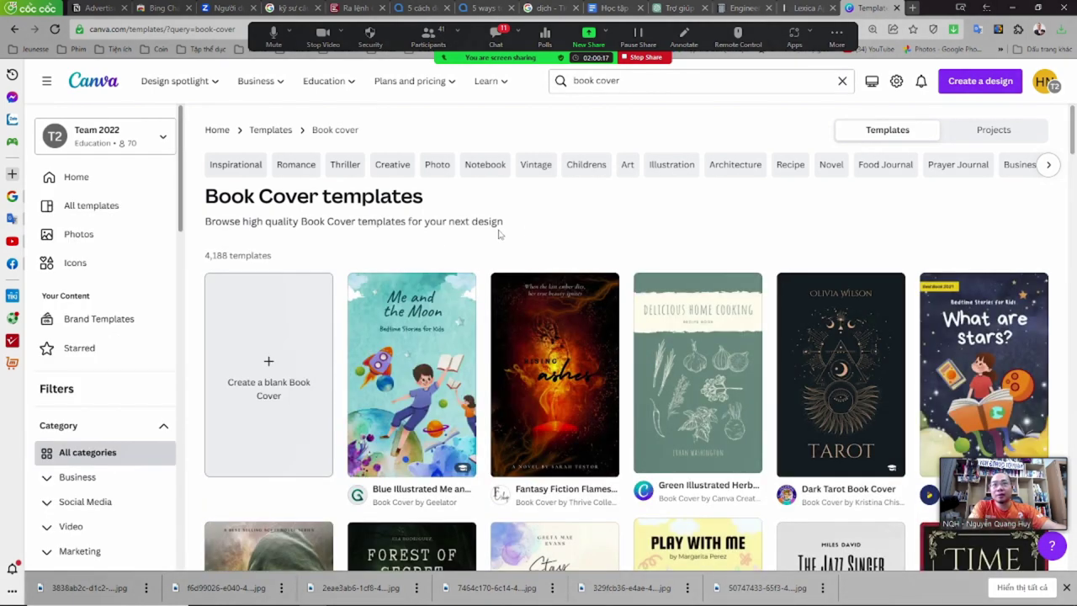
{"action": "scroll", "coordinate": [637, 267], "scroll_direction": "down", "scroll_amount": 3}
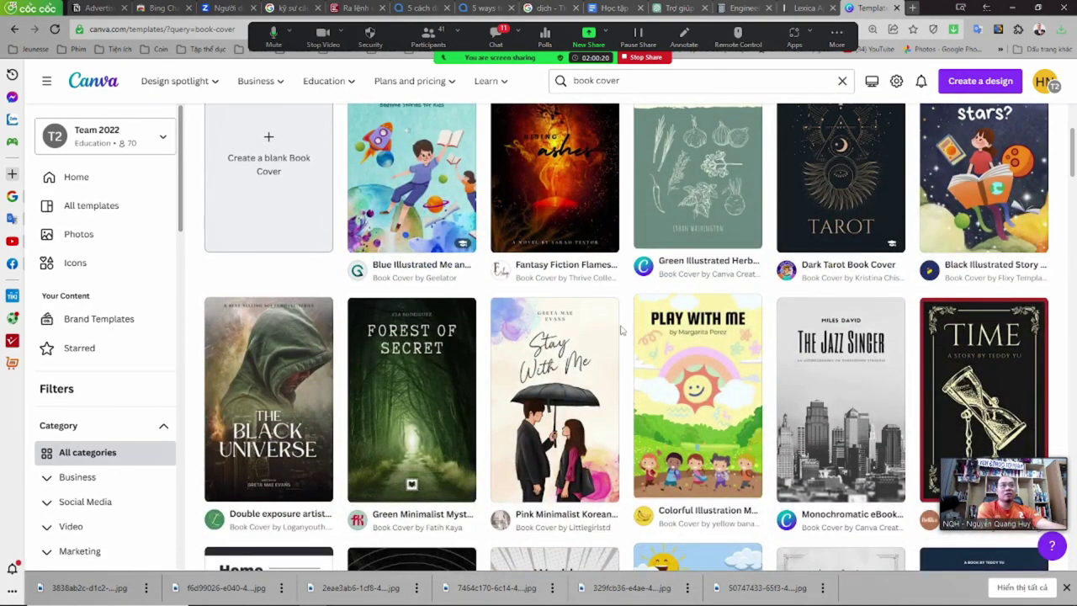
{"action": "left_click", "coordinate": [284, 343]}
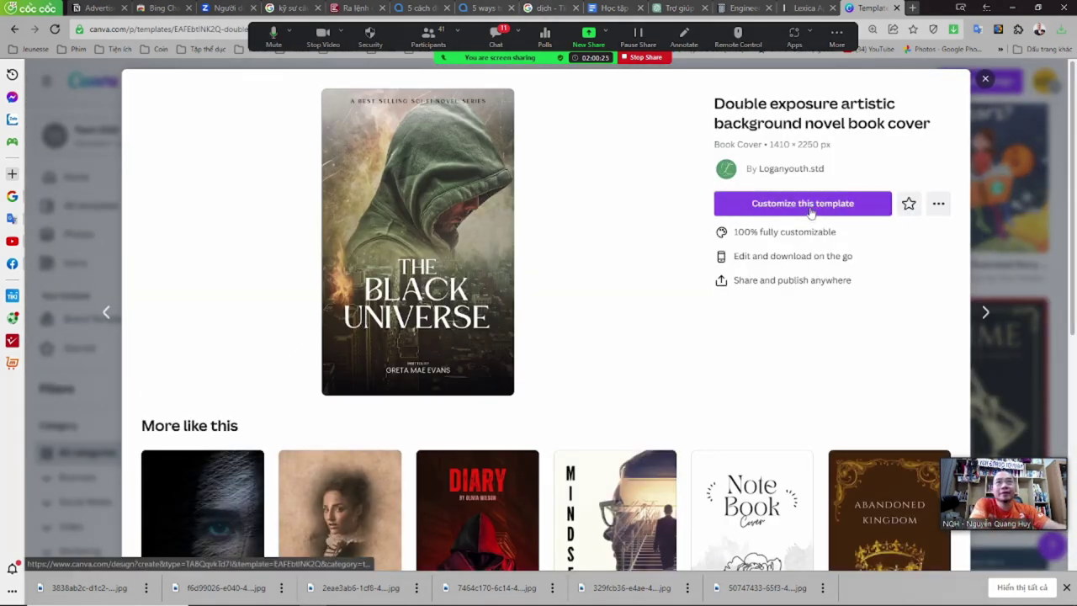
{"action": "left_click", "coordinate": [801, 210]}
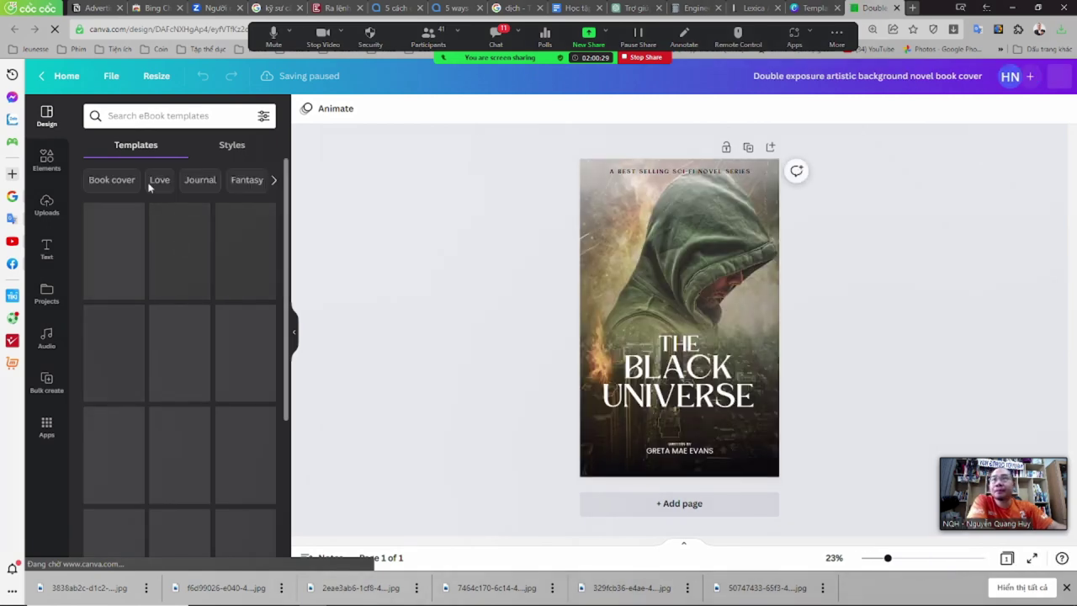
- Upload the second man-and-robot image from the Viết sách folder to Canva
{"action": "left_click", "coordinate": [51, 204]}
{"action": "left_click", "coordinate": [209, 149]}
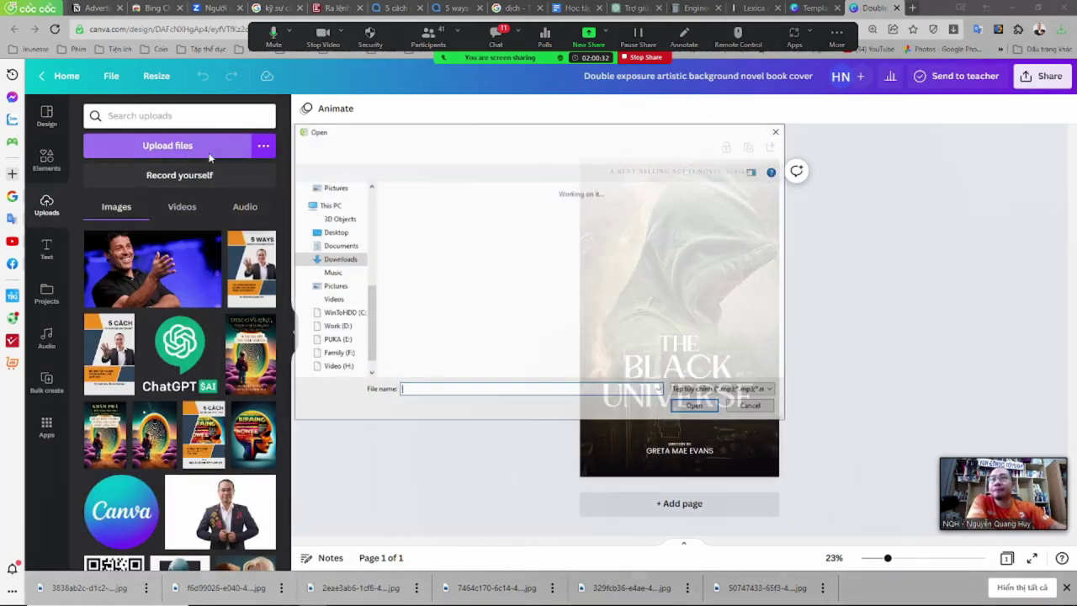
{"action": "scroll", "coordinate": [340, 286], "scroll_direction": "up", "scroll_amount": 5}
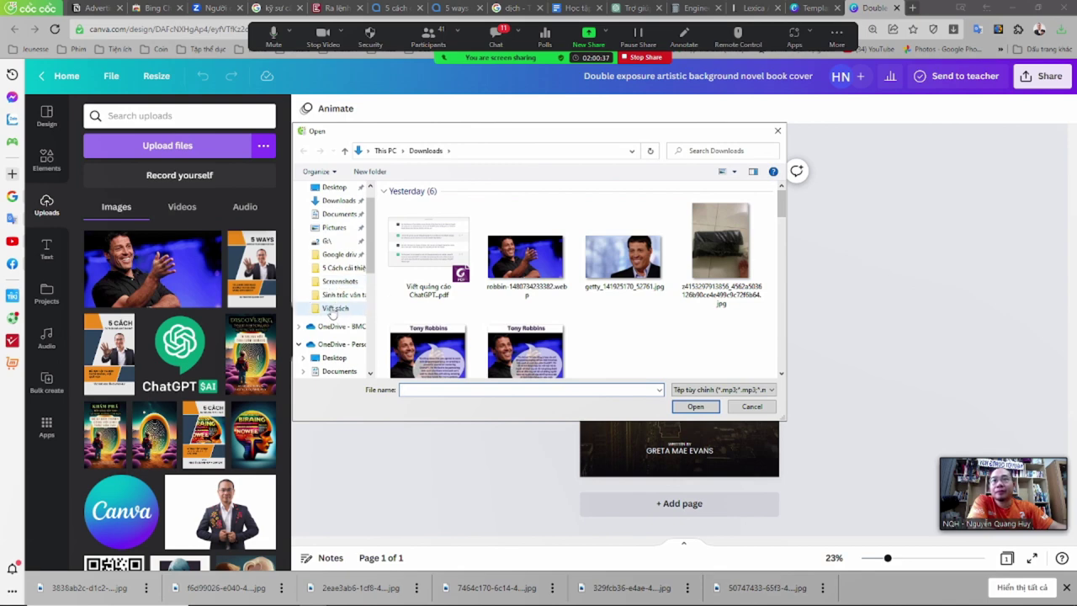
{"action": "left_click", "coordinate": [334, 309]}
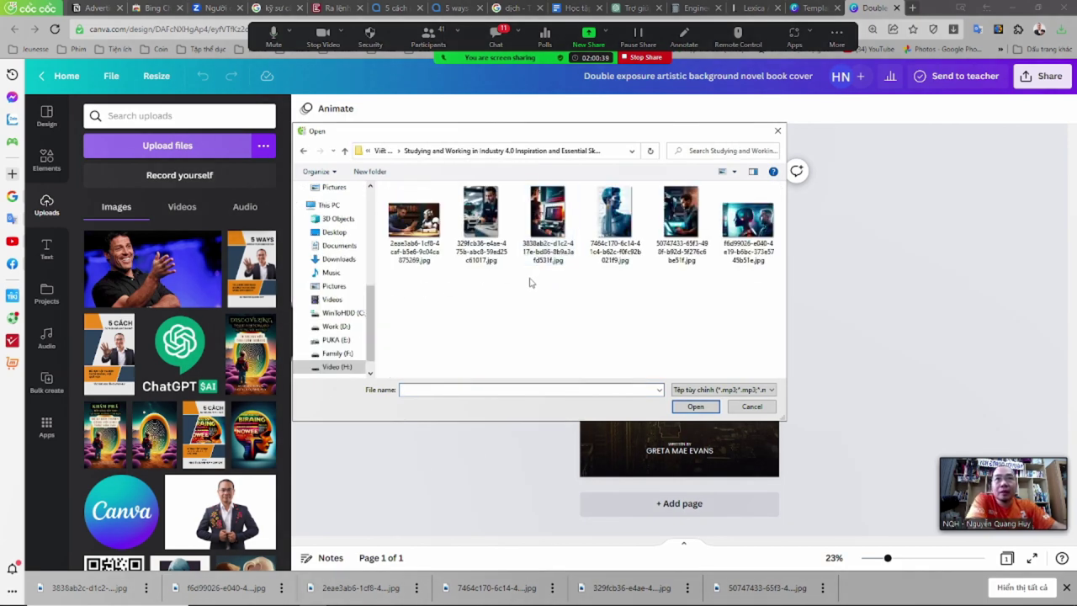
{"action": "scroll", "coordinate": [546, 223], "scroll_direction": "up", "scroll_amount": 3}
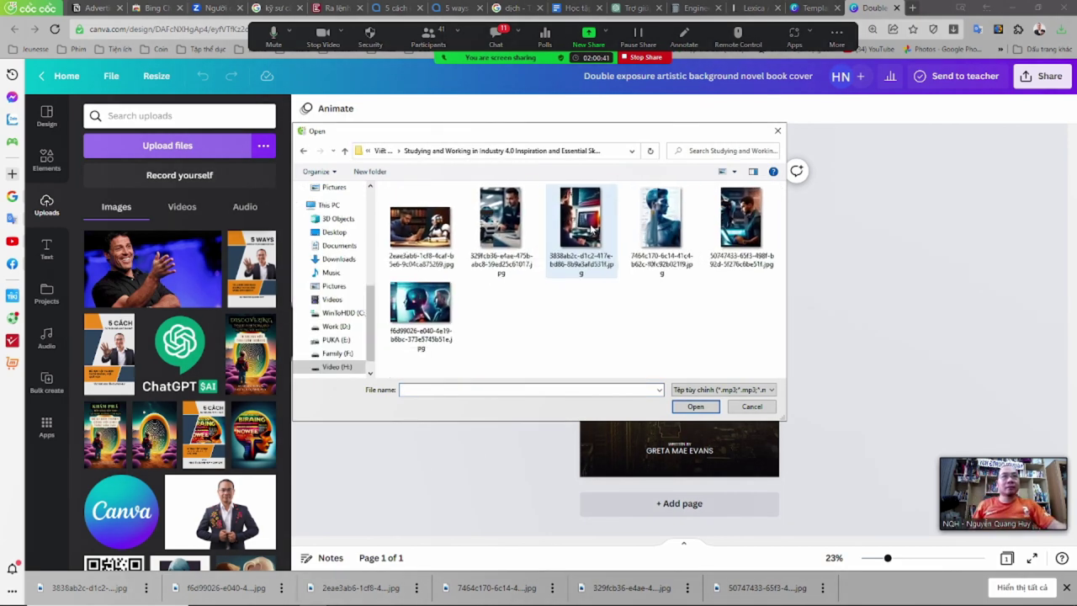
{"action": "left_click", "coordinate": [498, 215]}
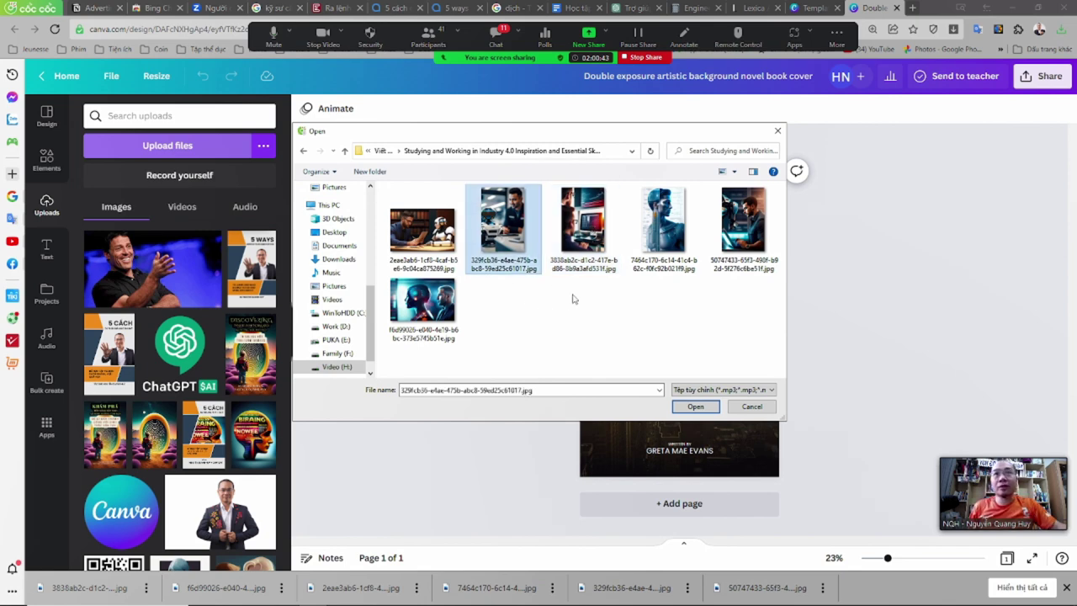
{"action": "left_click", "coordinate": [689, 411]}
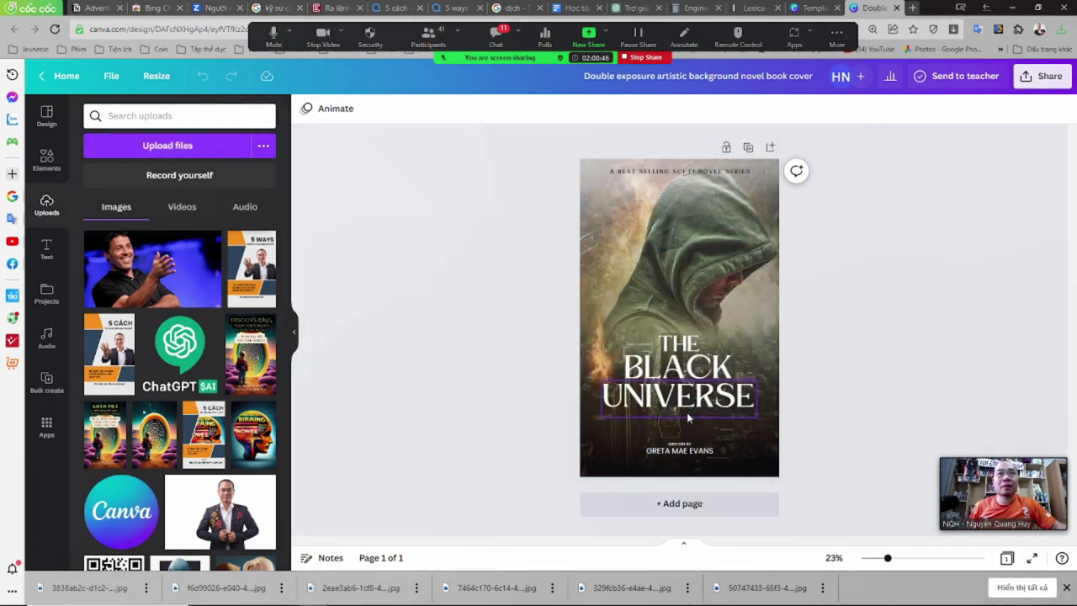
- Place the uploaded image on the cover and stretch it to fill the whole page
{"action": "left_click", "coordinate": [114, 282]}
{"action": "left_click_drag", "start_coordinate": [673, 275], "coordinate": [656, 229]}
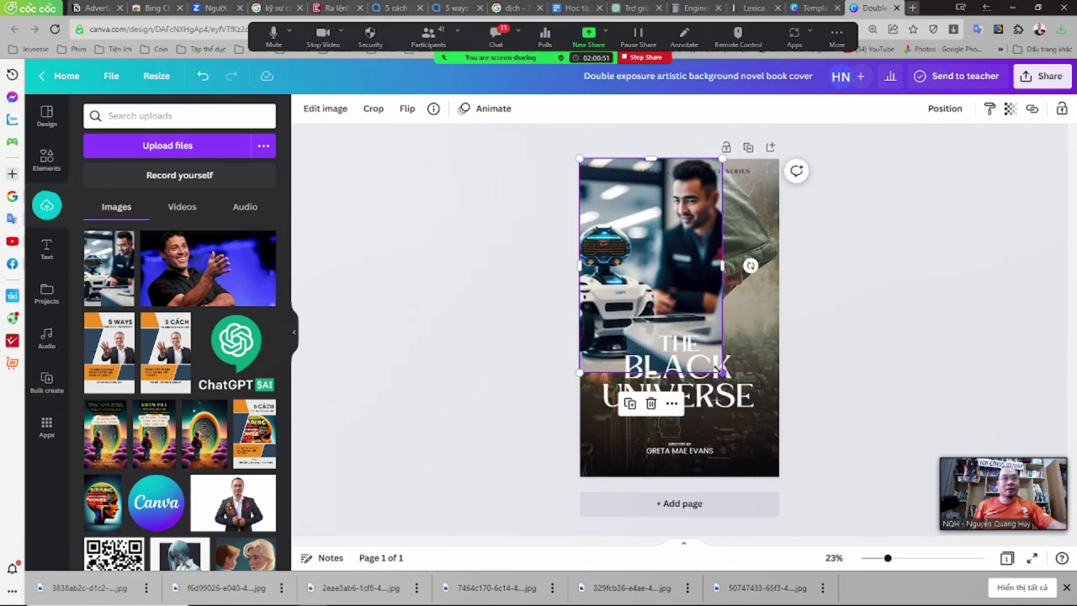
{"action": "left_click_drag", "start_coordinate": [725, 375], "coordinate": [744, 469]}
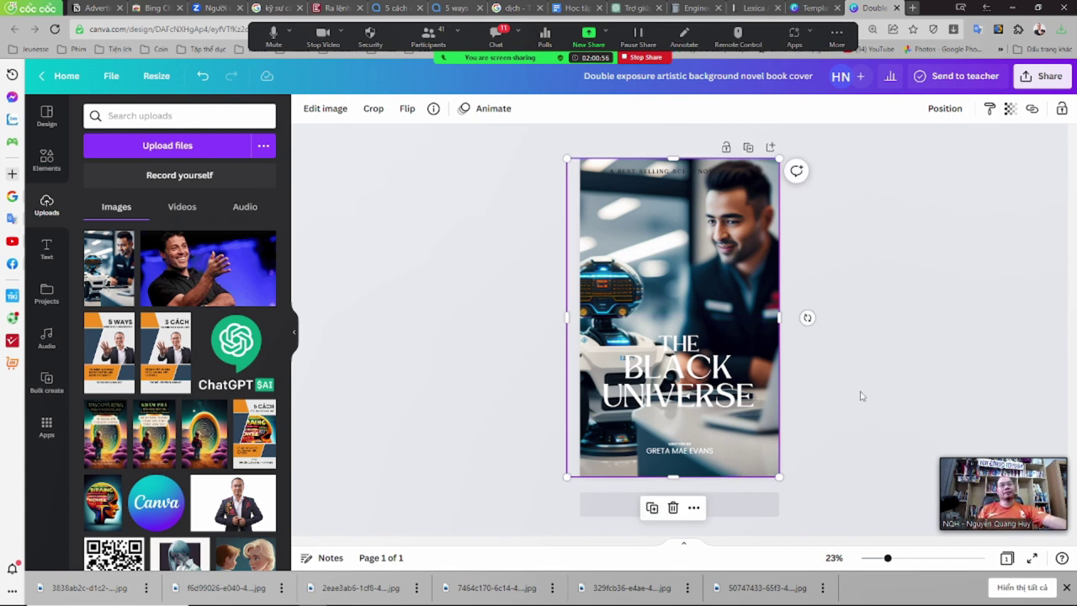
{"action": "left_click", "coordinate": [860, 395]}
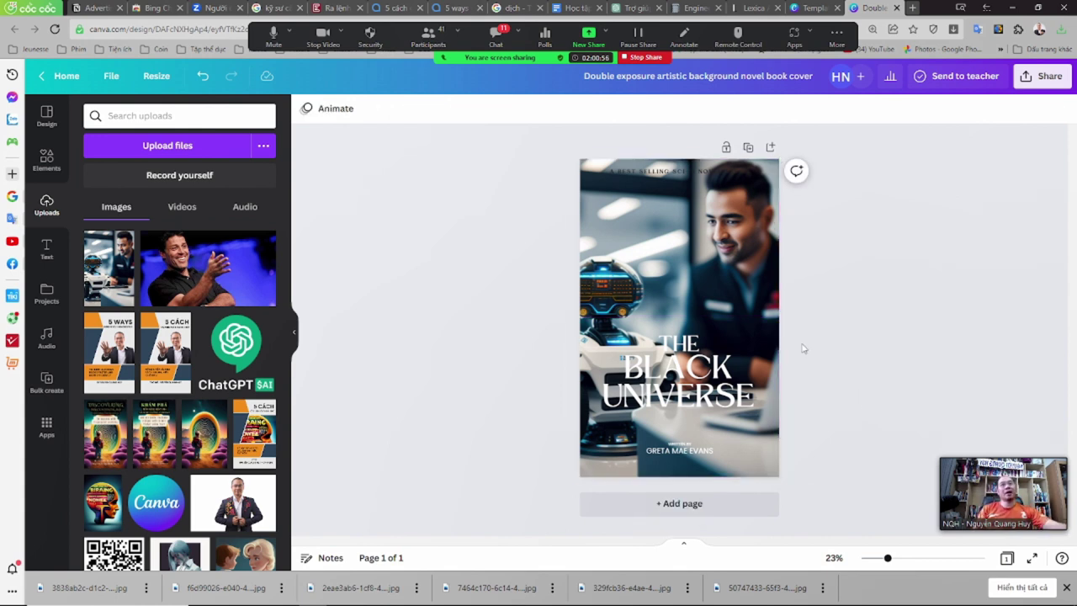
- Replace the cover's THE text with the Vietnamese book title copied from the document
{"action": "left_click", "coordinate": [653, 169]}
{"action": "left_click", "coordinate": [677, 375]}
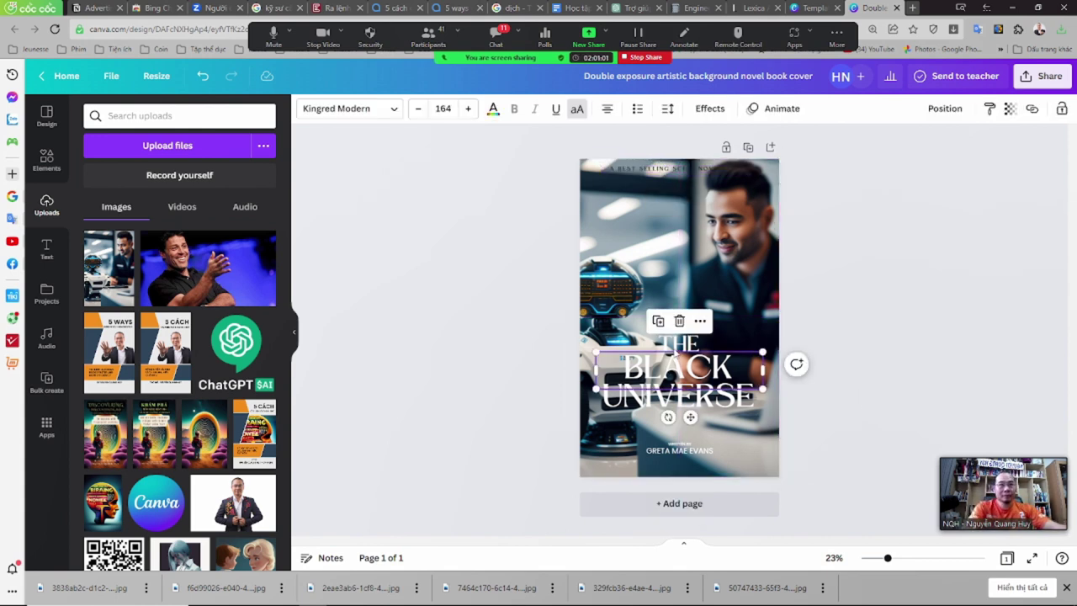
{"action": "double_click", "coordinate": [677, 349]}
{"action": "left_click", "coordinate": [750, 321]}
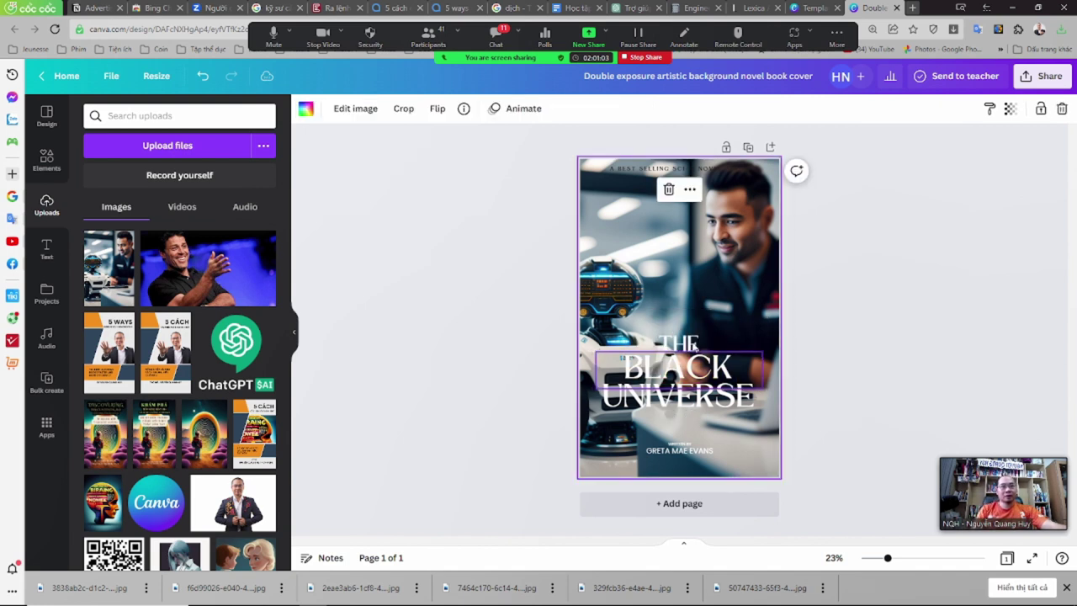
{"action": "left_click_drag", "start_coordinate": [680, 340], "coordinate": [686, 339]}
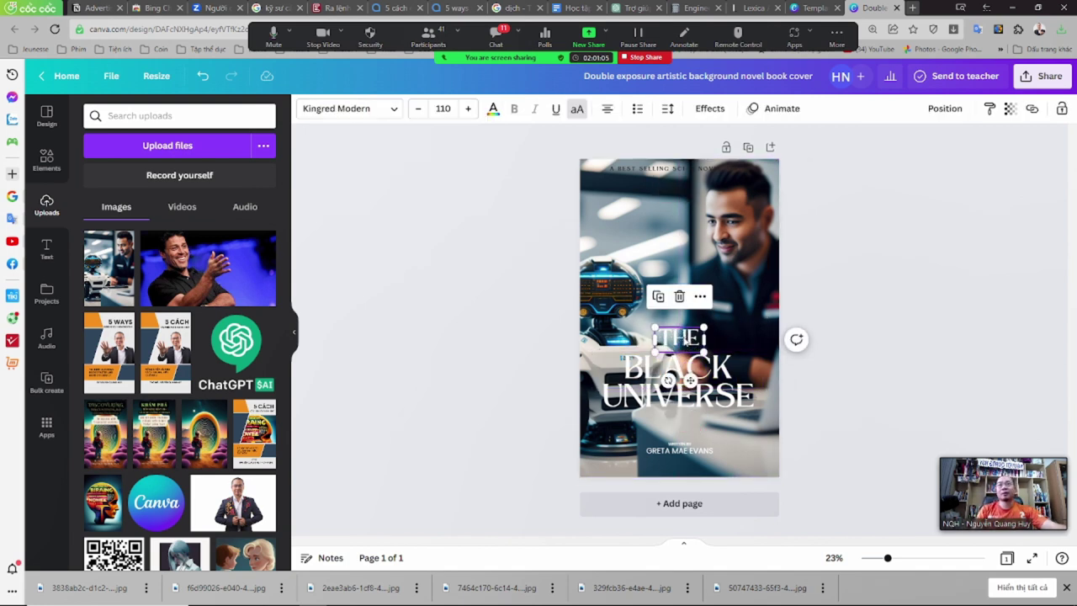
{"action": "double_click", "coordinate": [685, 341]}
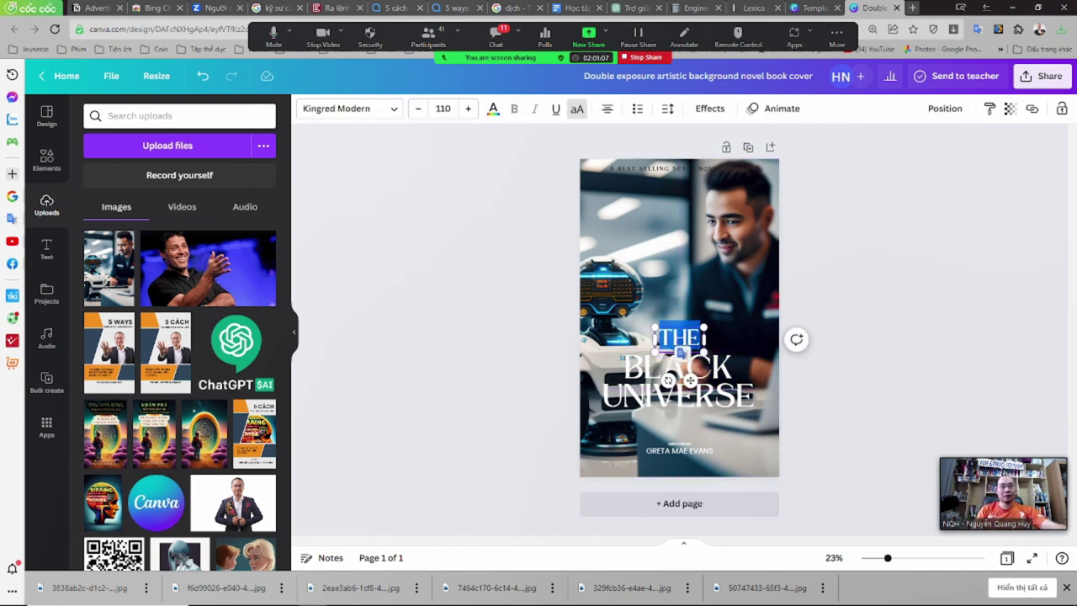
{"action": "left_click", "coordinate": [589, 8]}
{"action": "left_click", "coordinate": [873, 7]}
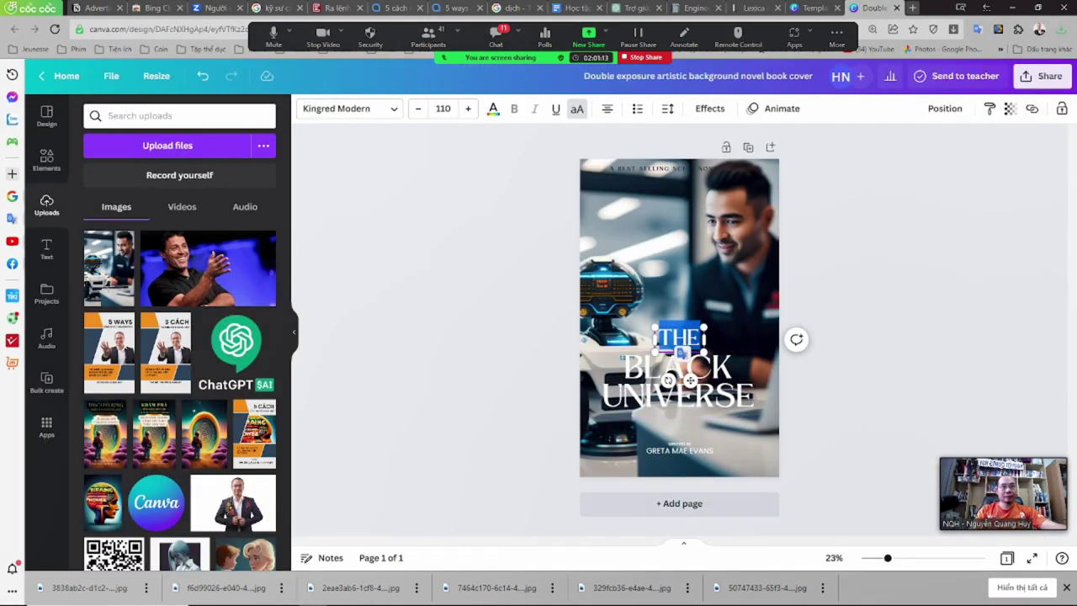
{"action": "key", "text": "ctrl+v"}
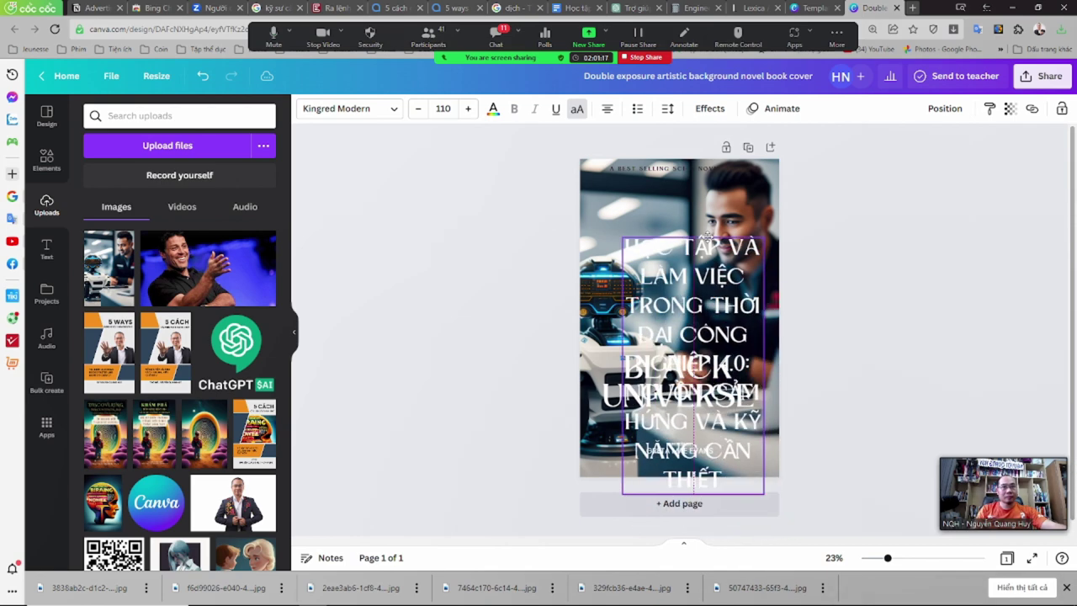
- Split the pasted title so TRONG THỜI ĐẠI CÔNG NGHIỆP 4.0 sits on two lines beneath the heading
{"action": "left_click_drag", "start_coordinate": [626, 302], "coordinate": [750, 362]}
{"action": "key", "text": "BackSpace"}
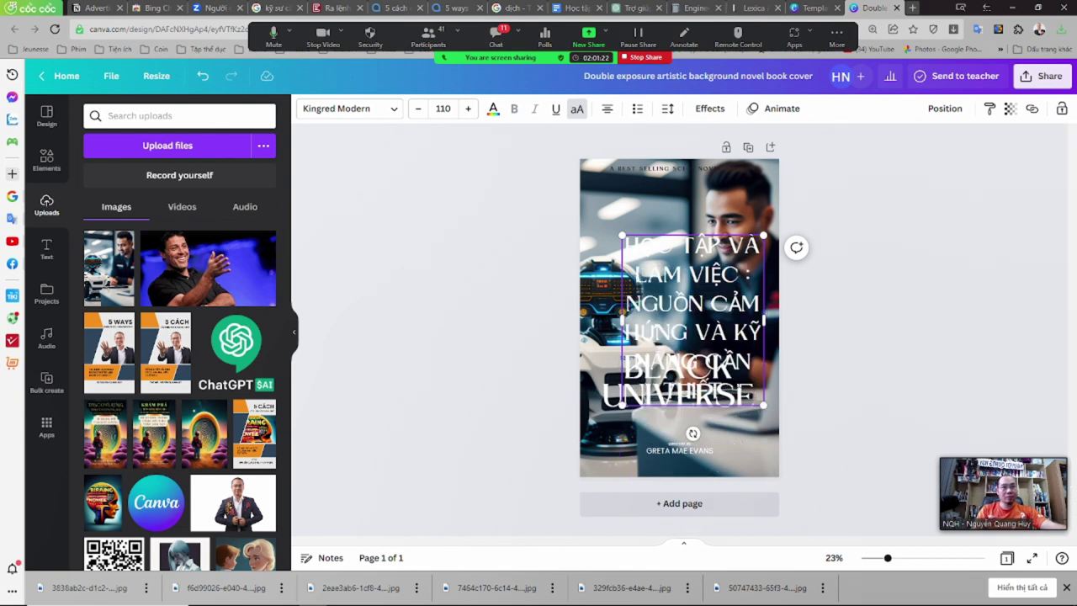
{"action": "left_click", "coordinate": [620, 423]}
{"action": "double_click", "coordinate": [632, 379]}
{"action": "key", "text": "ctrl+z"}
{"action": "key", "text": "ctrl+z"}
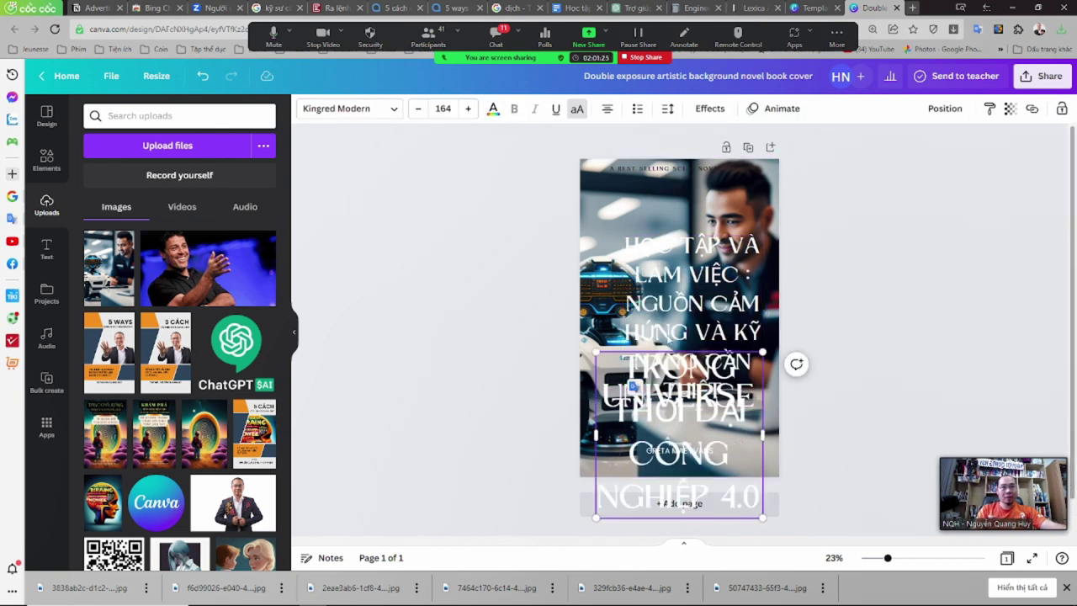
{"action": "left_click_drag", "start_coordinate": [627, 305], "coordinate": [728, 391]}
{"action": "key", "text": "ctrl+c"}
{"action": "key", "text": "BackSpace"}
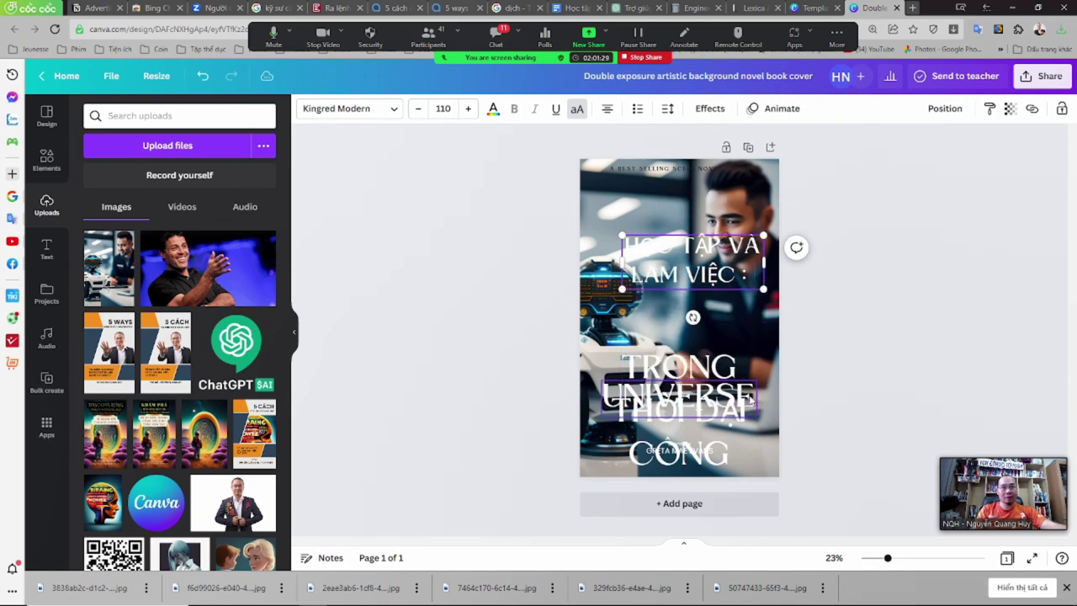
{"action": "left_click", "coordinate": [723, 317]}
{"action": "left_click", "coordinate": [678, 394]}
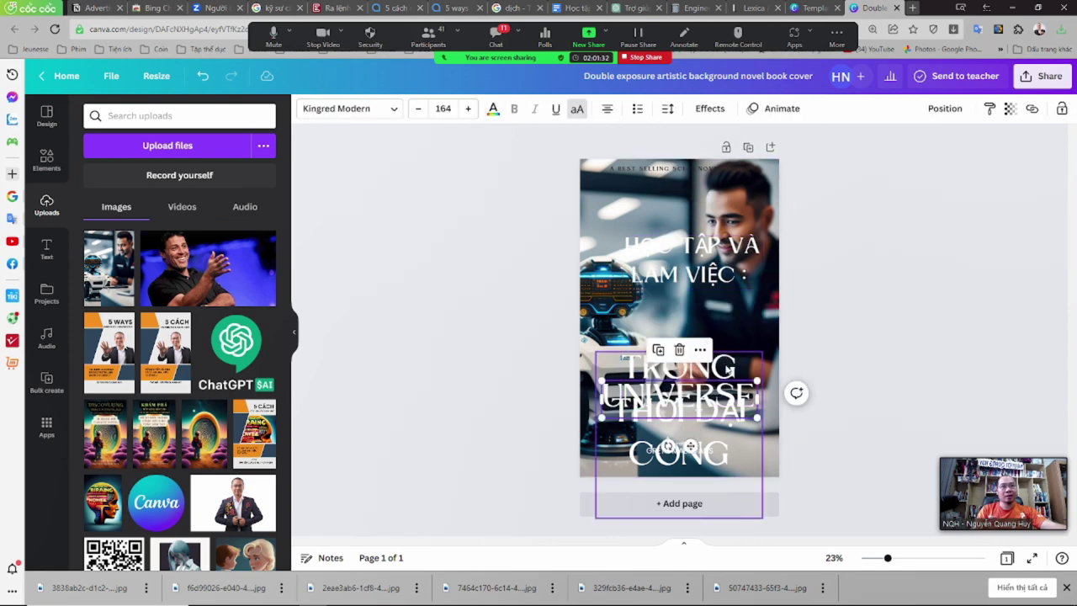
{"action": "left_click_drag", "start_coordinate": [726, 370], "coordinate": [726, 304]}
{"action": "left_click_drag", "start_coordinate": [759, 456], "coordinate": [703, 380]}
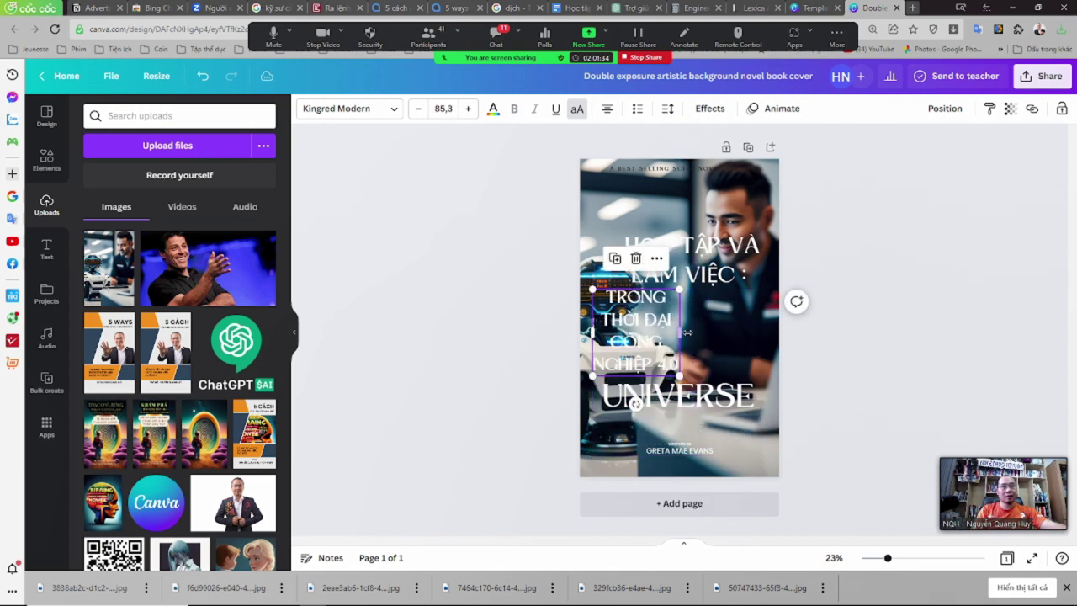
{"action": "left_click_drag", "start_coordinate": [693, 339], "coordinate": [742, 338]}
- Replace UNIVERSE with the NGUỒN CẢM HỨNG VÀ KỸ NĂNG CẦN THIẾT subtitle, moved up and widened
{"action": "left_click", "coordinate": [678, 394]}
{"action": "double_click", "coordinate": [678, 394]}
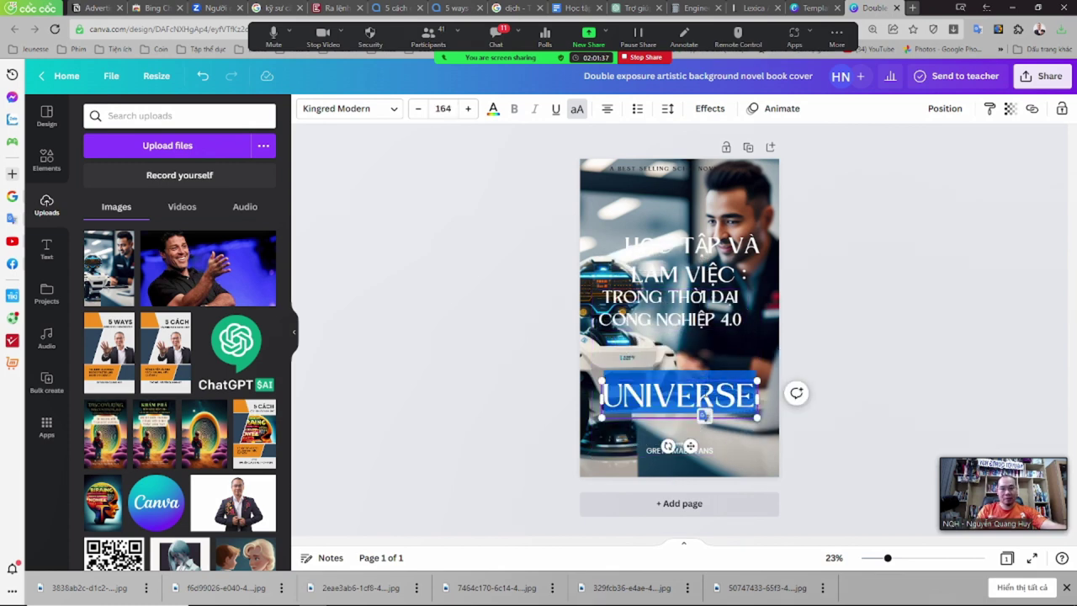
{"action": "key", "text": "ctrl+v"}
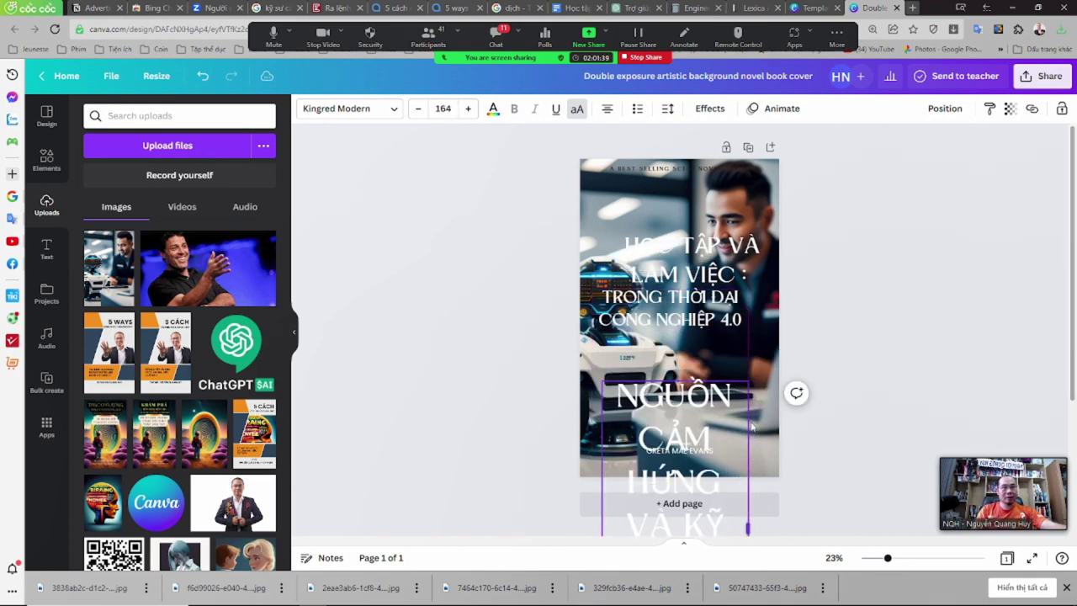
{"action": "left_click_drag", "start_coordinate": [757, 381], "coordinate": [715, 446]}
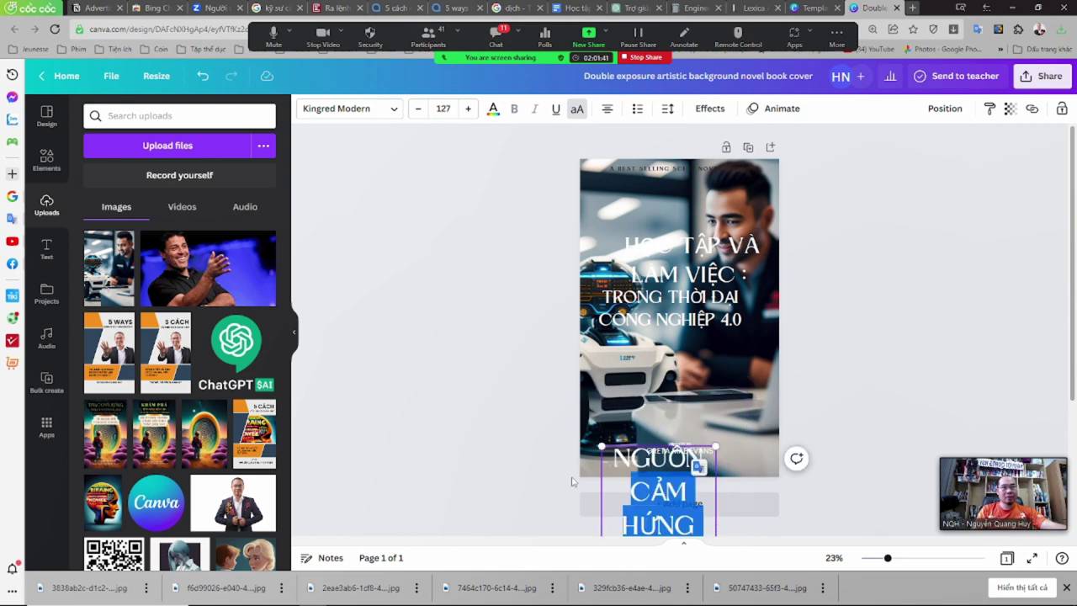
{"action": "left_click", "coordinate": [807, 420]}
{"action": "left_click_drag", "start_coordinate": [630, 479], "coordinate": [652, 355]}
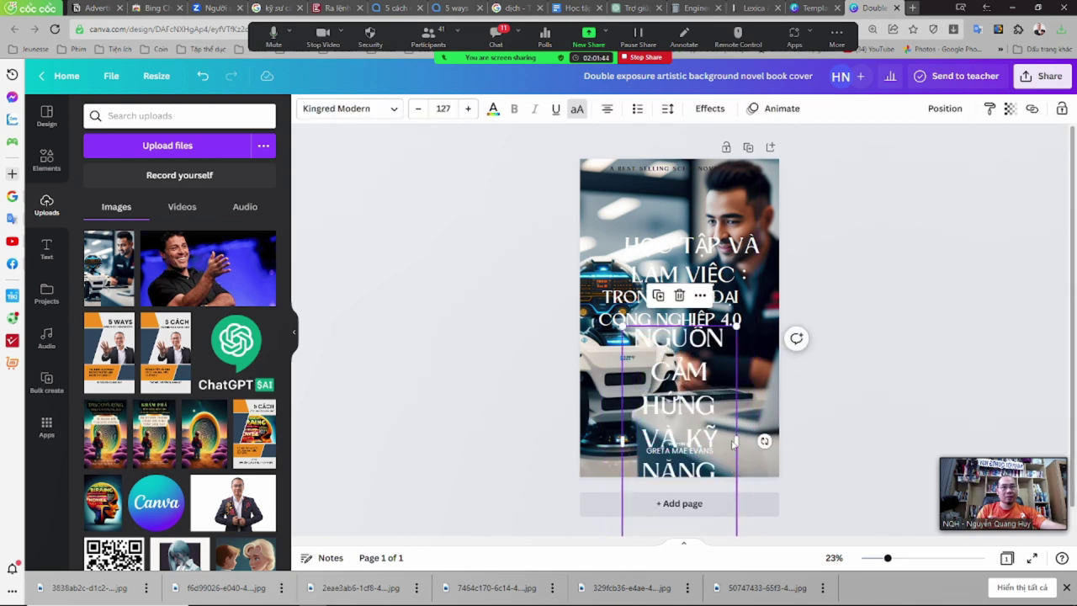
{"action": "left_click_drag", "start_coordinate": [732, 443], "coordinate": [794, 444]}
{"action": "left_click_drag", "start_coordinate": [752, 391], "coordinate": [727, 402]}
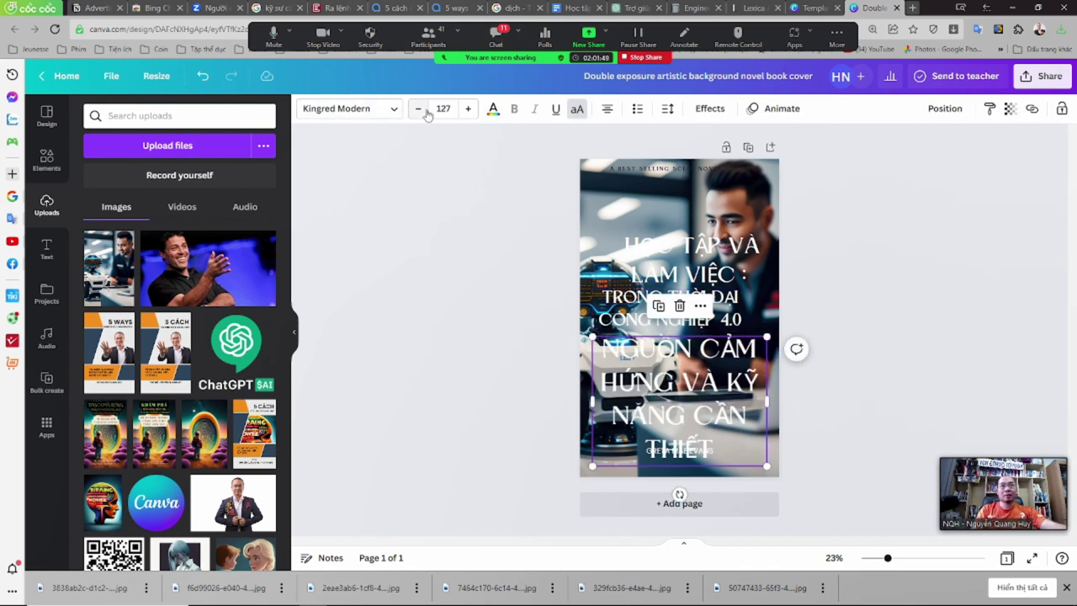
- Give the subtitle a Lift shadow effect and scale it down to size 77
{"action": "left_click", "coordinate": [709, 110]}
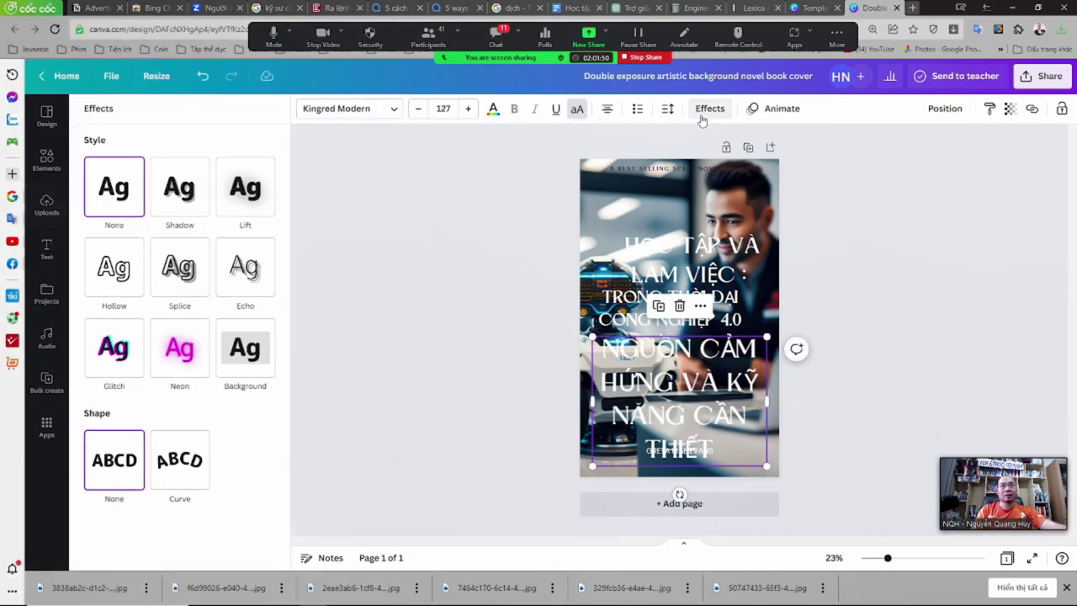
{"action": "left_click", "coordinate": [261, 190]}
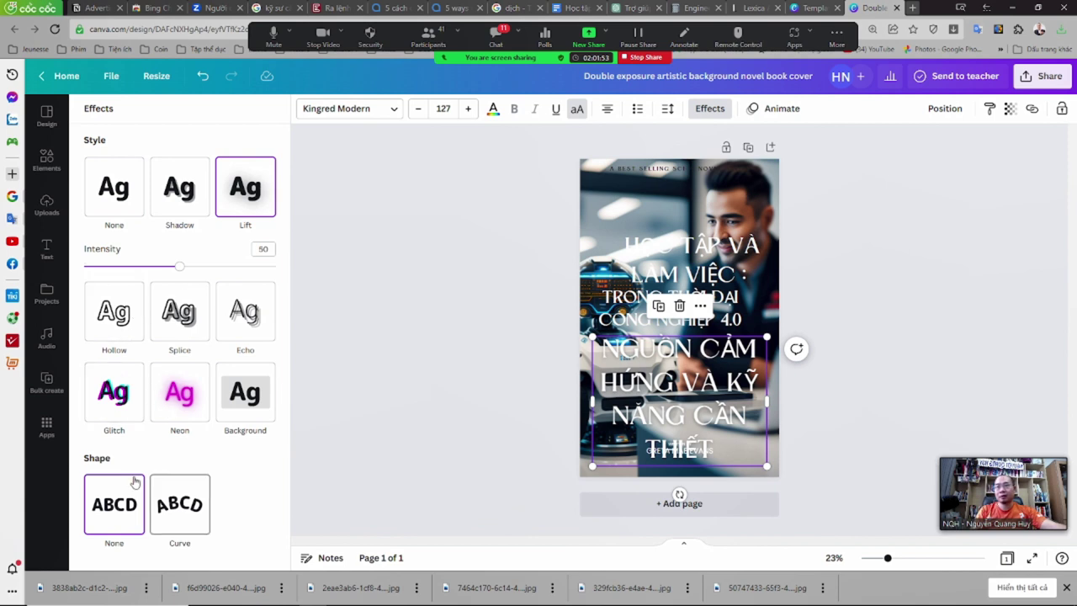
{"action": "left_click", "coordinate": [174, 314]}
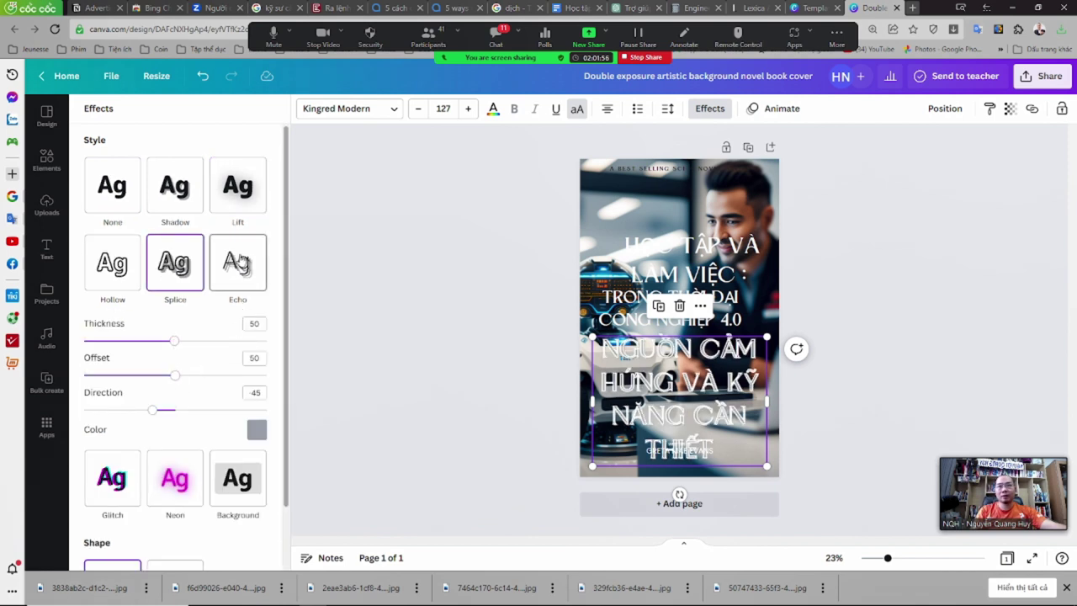
{"action": "left_click", "coordinate": [240, 183]}
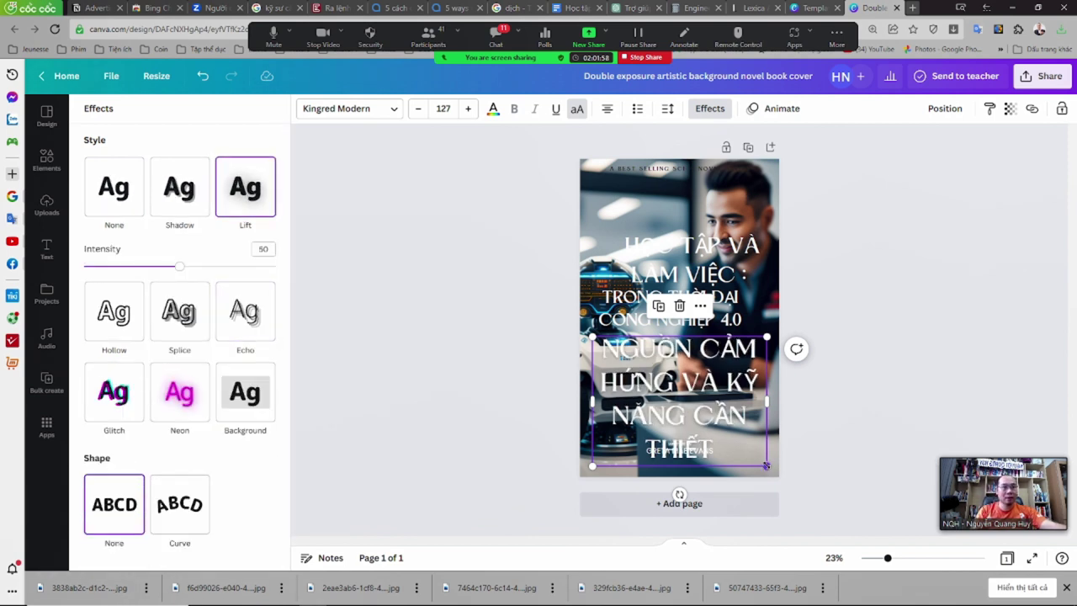
{"action": "left_click_drag", "start_coordinate": [766, 465], "coordinate": [697, 415]}
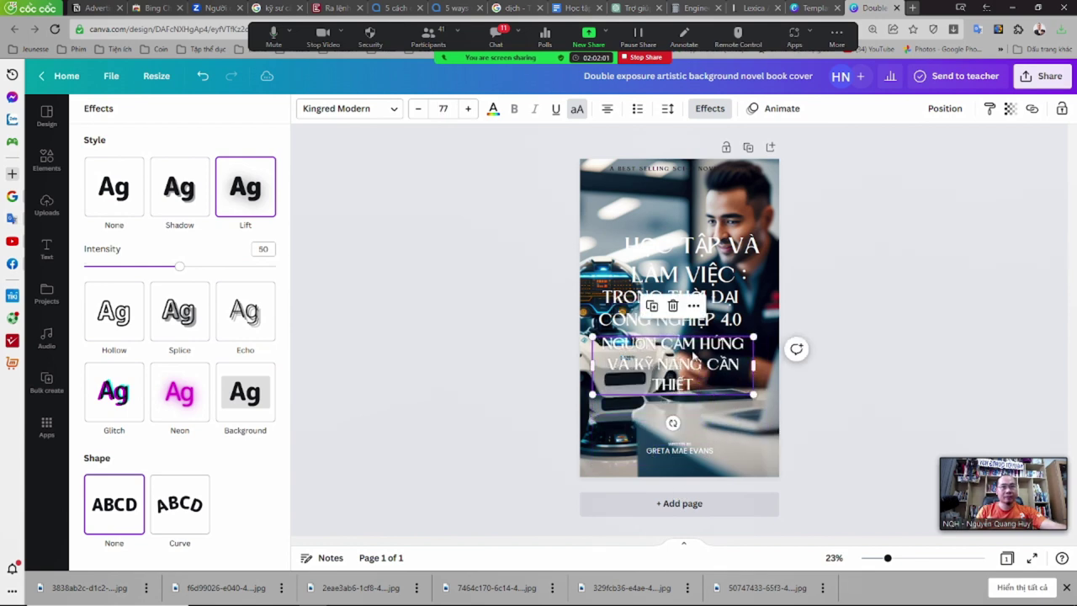
{"action": "left_click_drag", "start_coordinate": [694, 357], "coordinate": [705, 360]}
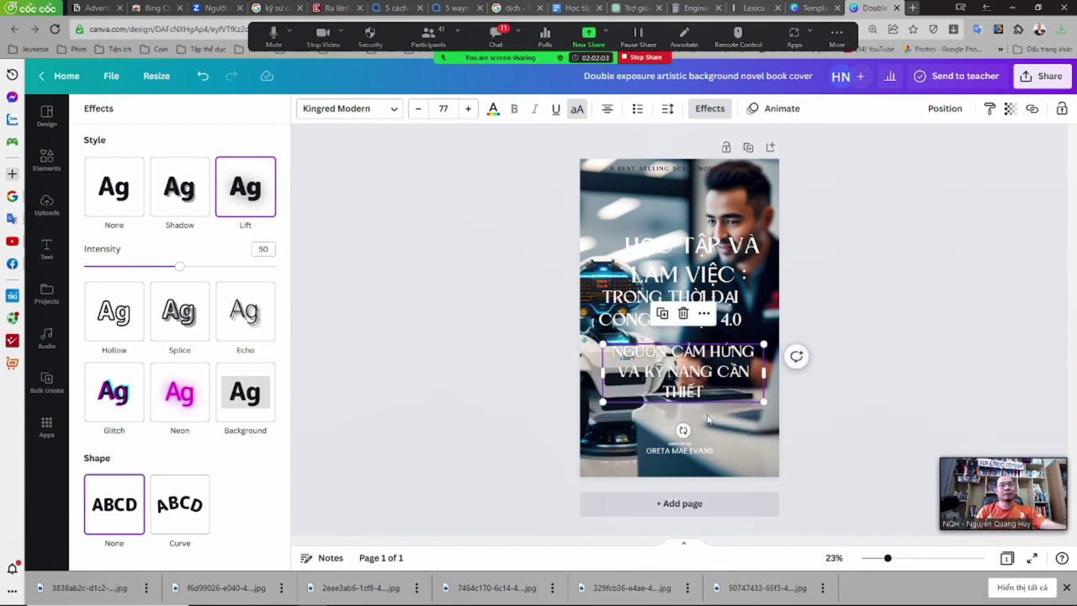
- Shrink the HỌC TẬP VÀ LÀM VIỆC heading to 74.1 and reposition the title lines
{"action": "left_click_drag", "start_coordinate": [724, 316], "coordinate": [730, 323]}
{"action": "left_click", "coordinate": [758, 290]}
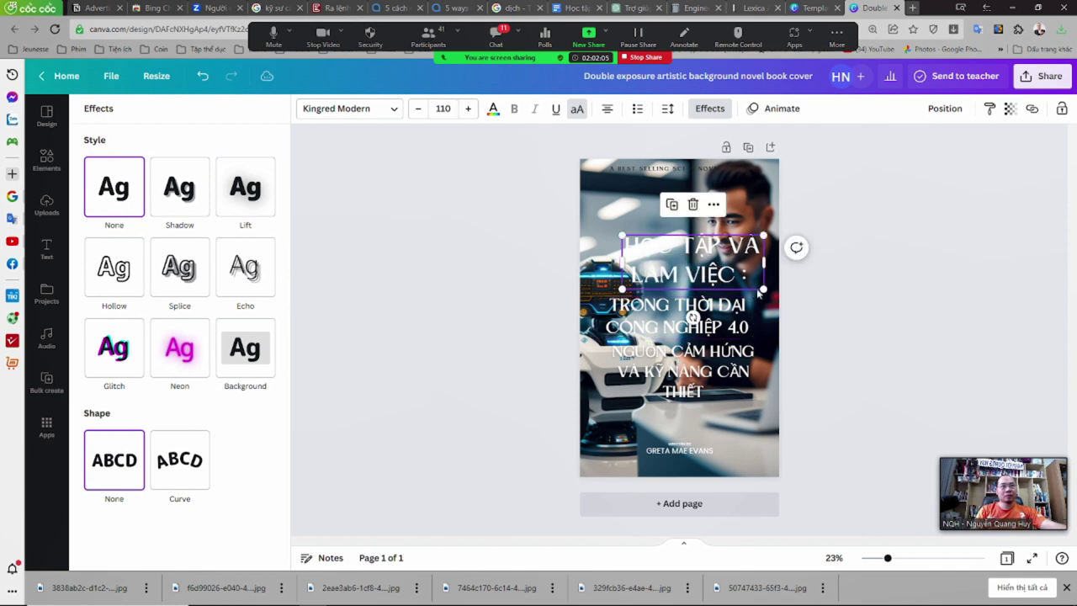
{"action": "mouse_move", "coordinate": [760, 287]}
{"action": "left_mouse_down"}
{"action": "mouse_move", "coordinate": [724, 256]}
{"action": "mouse_move", "coordinate": [760, 272]}
{"action": "left_mouse_up"}
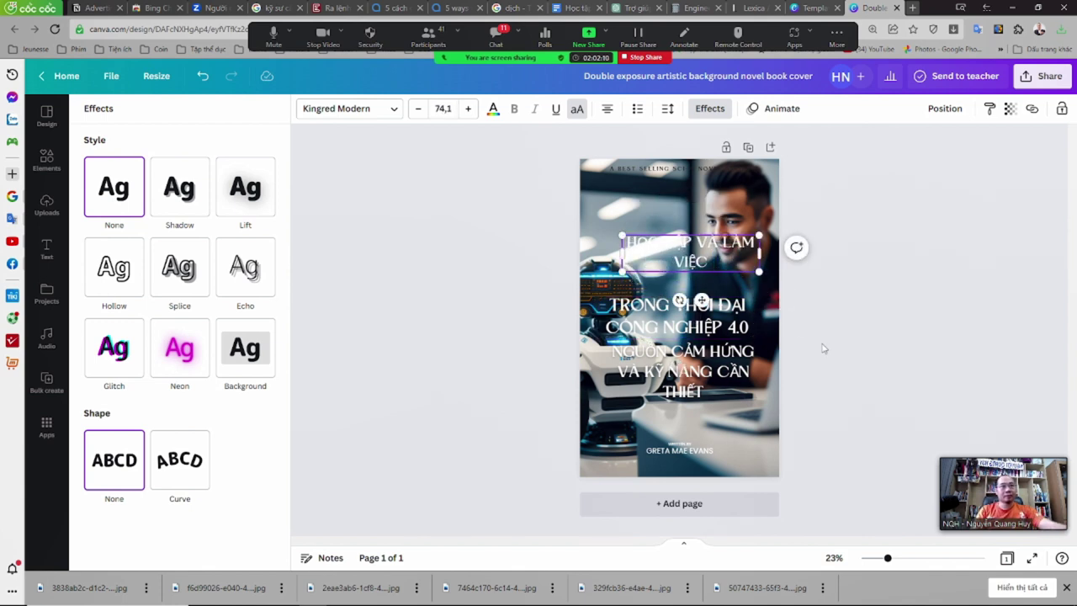
{"action": "key", "text": "Escape"}
{"action": "left_click", "coordinate": [812, 303]}
{"action": "left_click_drag", "start_coordinate": [746, 255], "coordinate": [773, 276]}
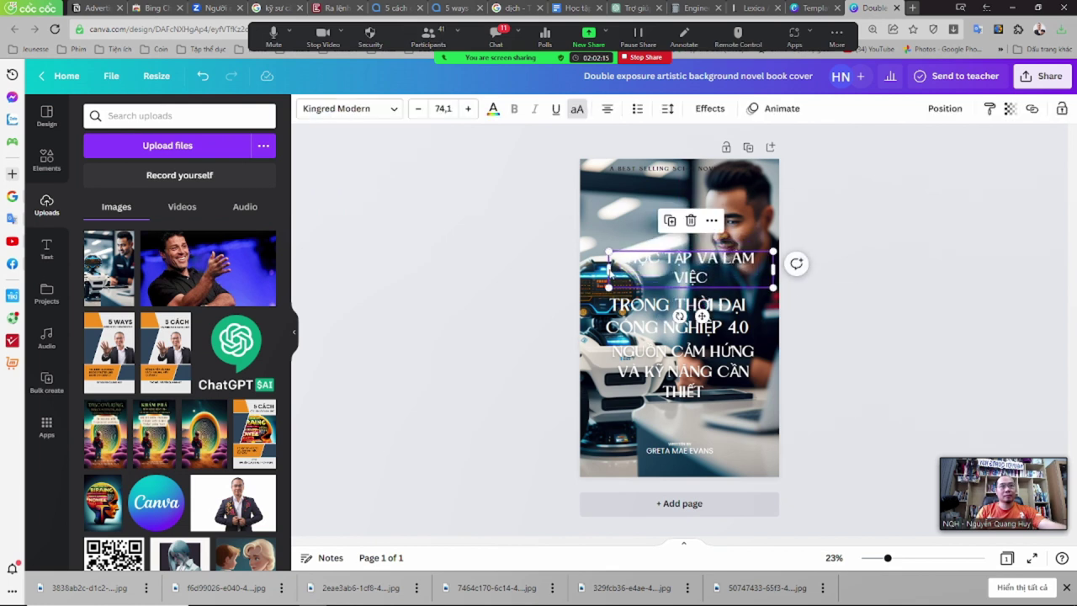
- Fit HỌC TẬP VÀ LÀM VIỆC on one line with a smaller font, just above TRONG THỜI ĐẠI
{"action": "left_click_drag", "start_coordinate": [609, 269], "coordinate": [587, 268]}
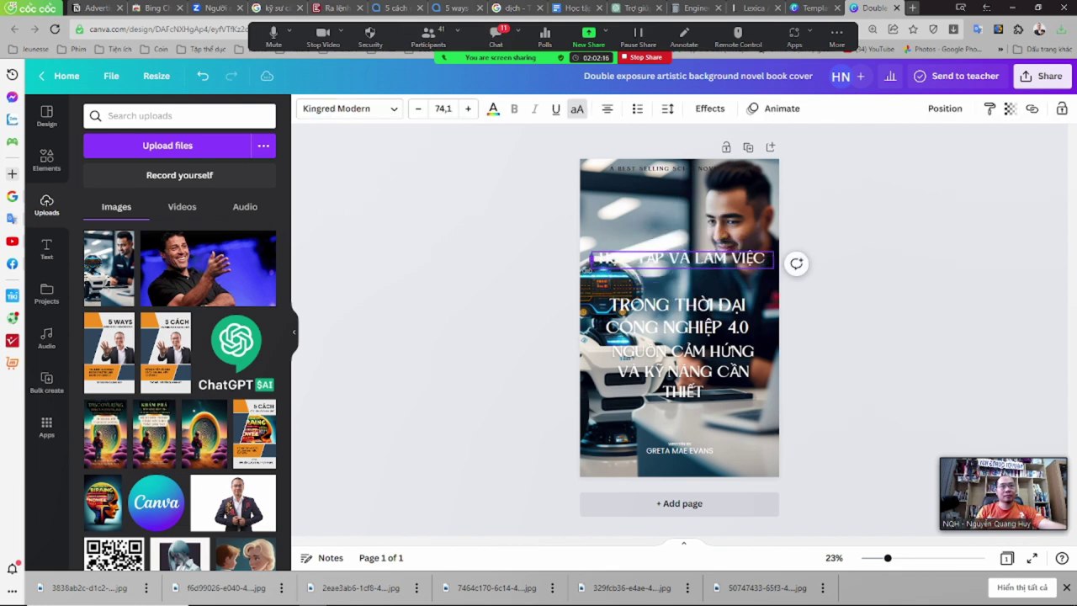
{"action": "left_click", "coordinate": [419, 108]}
{"action": "left_click", "coordinate": [419, 109]}
{"action": "left_click", "coordinate": [419, 109]}
{"action": "left_click", "coordinate": [675, 261]}
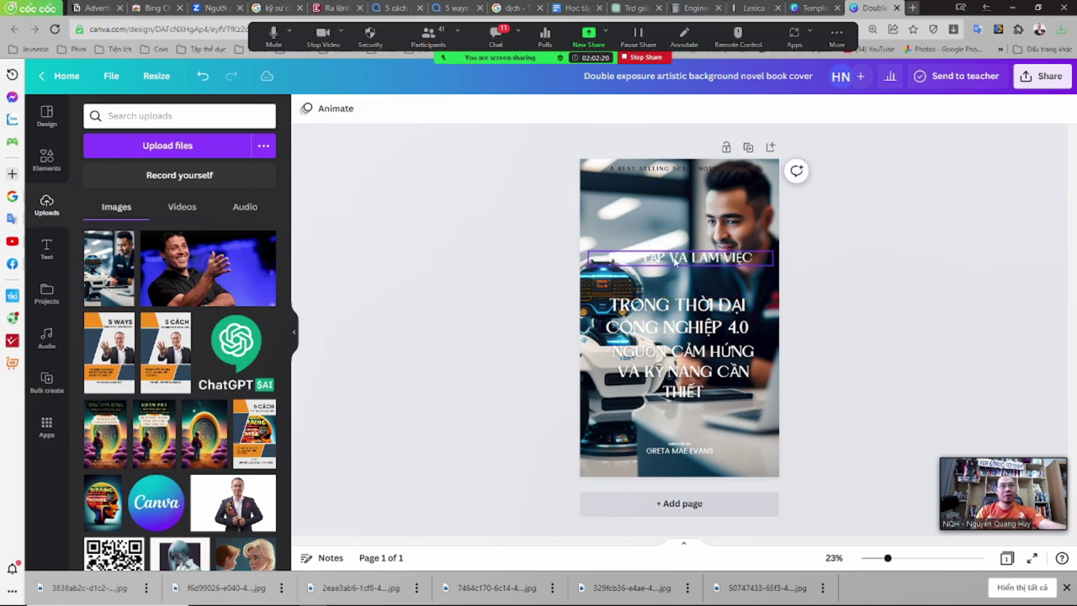
{"action": "left_click_drag", "start_coordinate": [675, 262], "coordinate": [675, 275]}
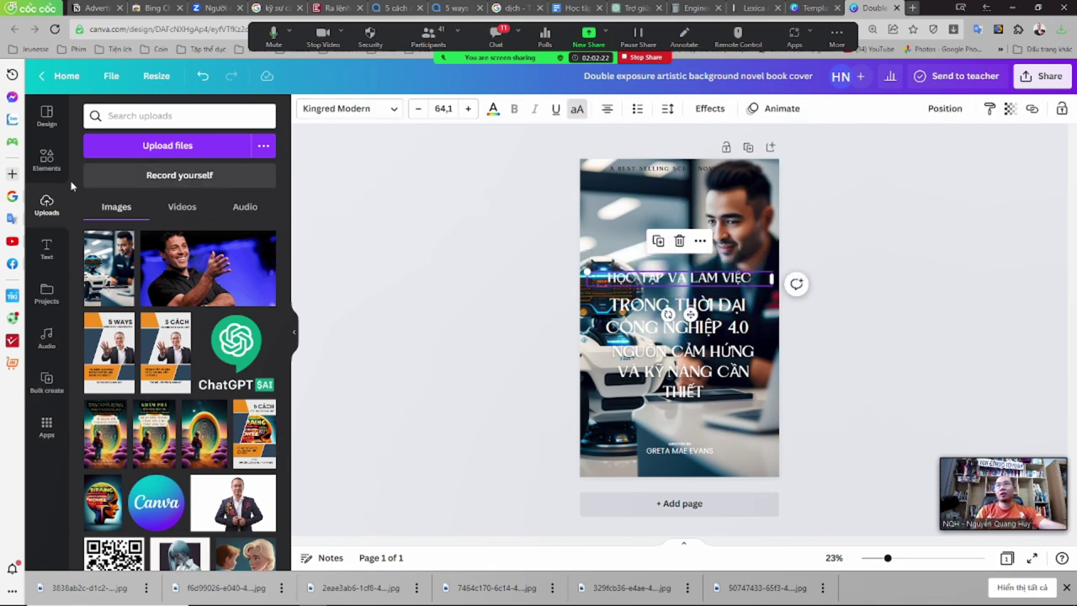
- Add a square stretched into a purple bar behind the HỌC TẬP VÀ LÀM VIỆC heading
{"action": "left_click", "coordinate": [46, 160]}
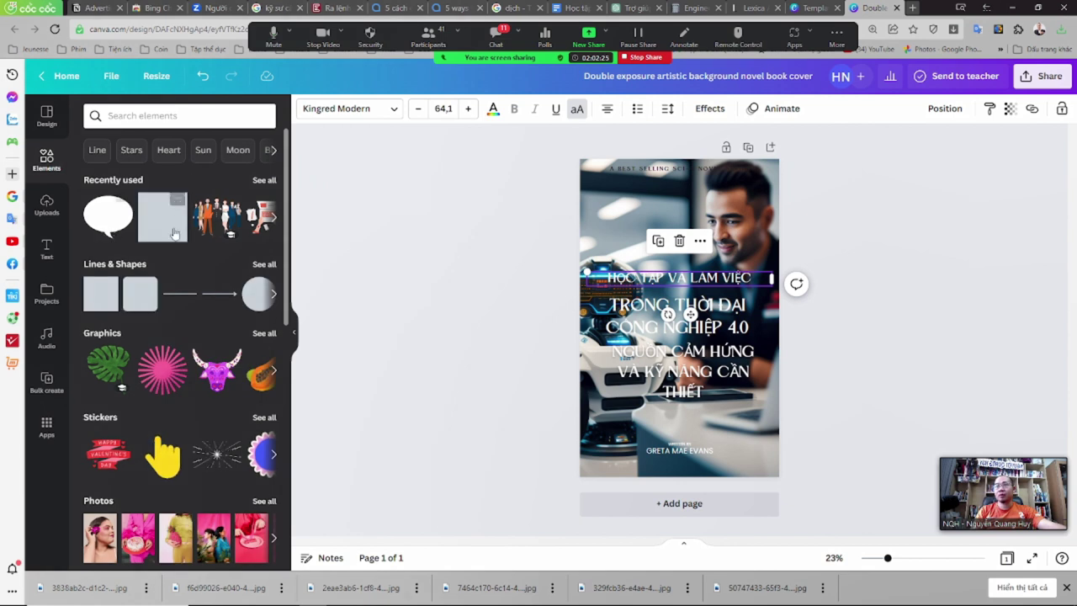
{"action": "left_click", "coordinate": [108, 216]}
{"action": "left_click_drag", "start_coordinate": [680, 318], "coordinate": [678, 293]}
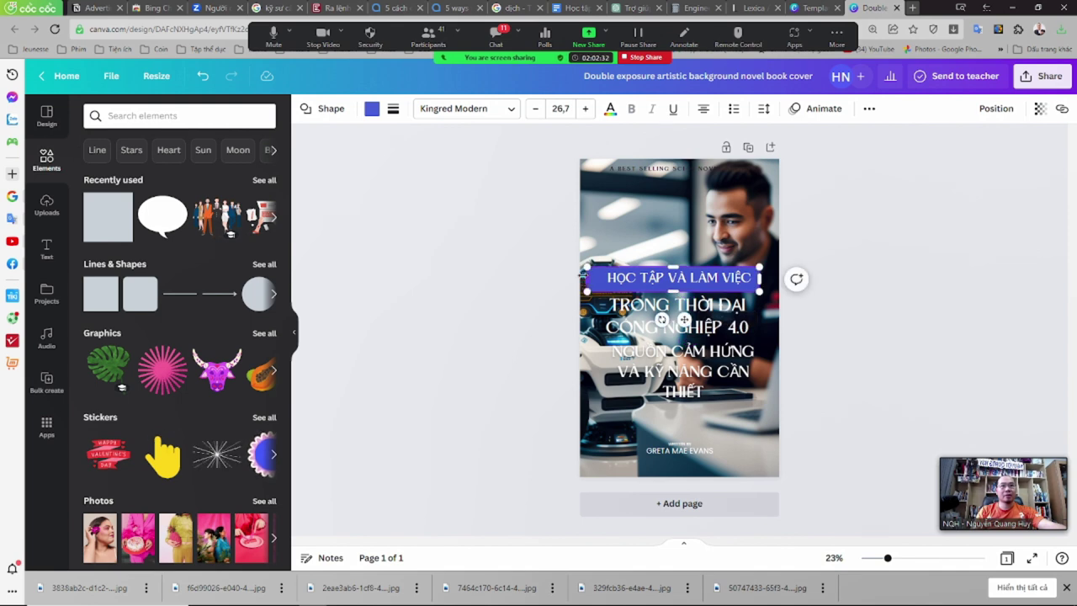
{"action": "left_click_drag", "start_coordinate": [582, 275], "coordinate": [598, 278]}
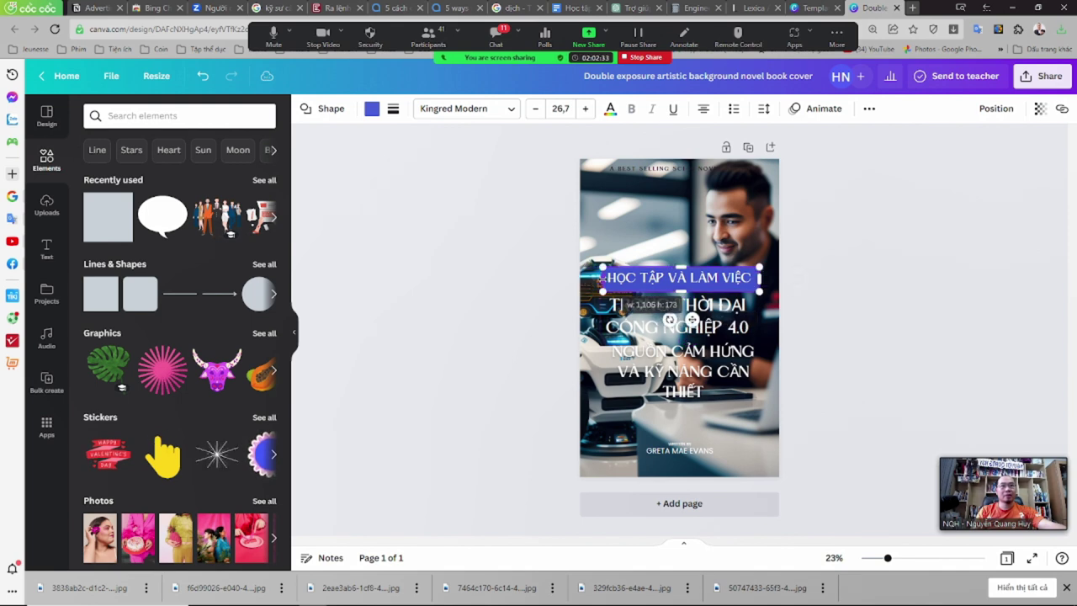
{"action": "left_click", "coordinate": [659, 281]}
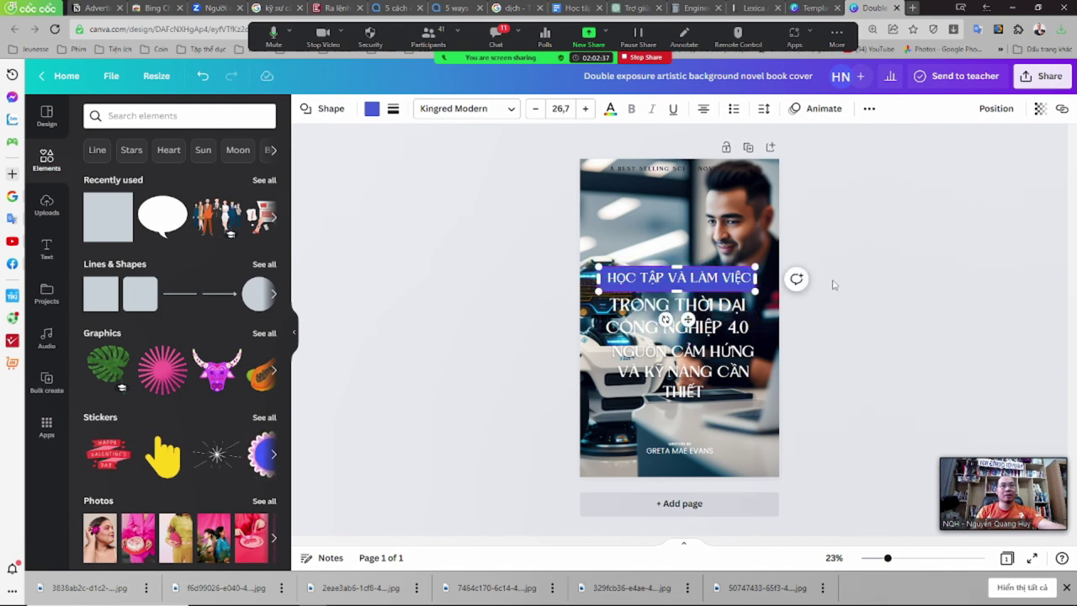
{"action": "left_click", "coordinate": [813, 307]}
{"action": "left_click", "coordinate": [729, 279]}
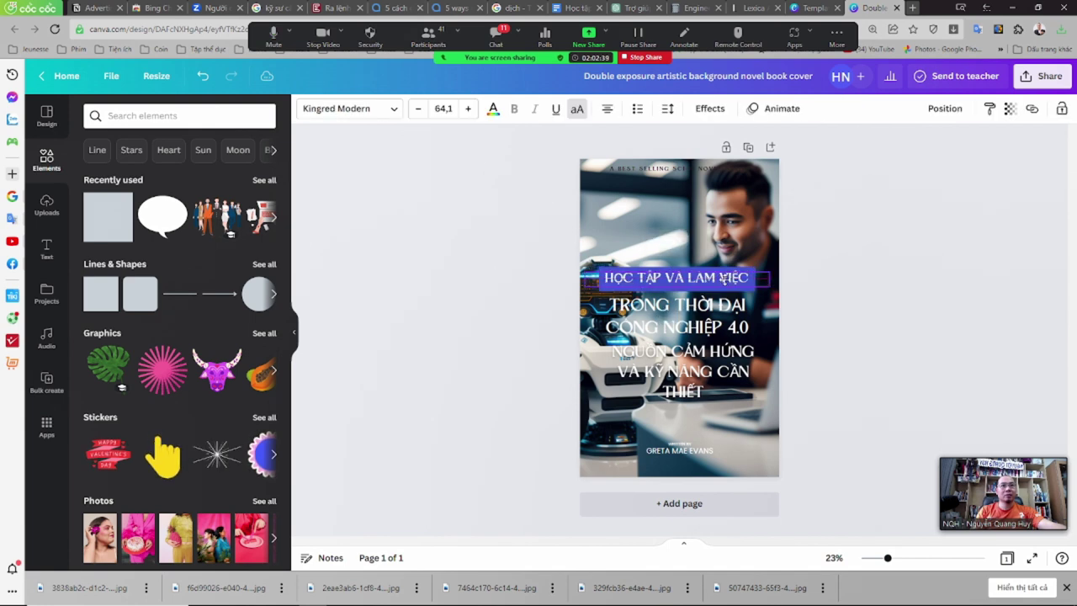
{"action": "left_click_drag", "start_coordinate": [722, 280], "coordinate": [724, 277]}
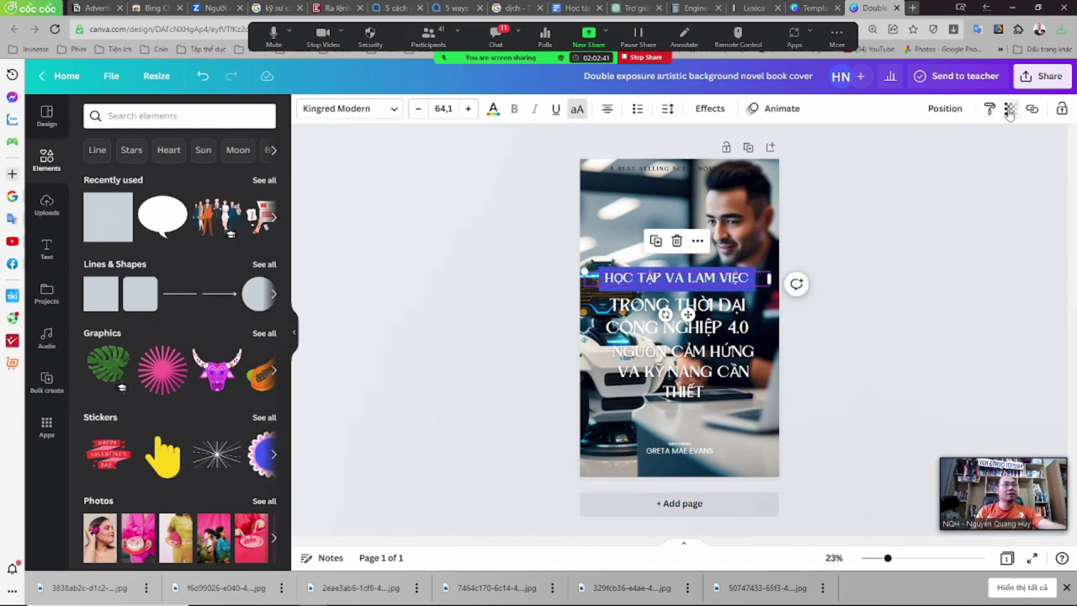
{"action": "left_click", "coordinate": [739, 295]}
- Make the purple title bar semi-transparent
{"action": "left_click", "coordinate": [745, 288]}
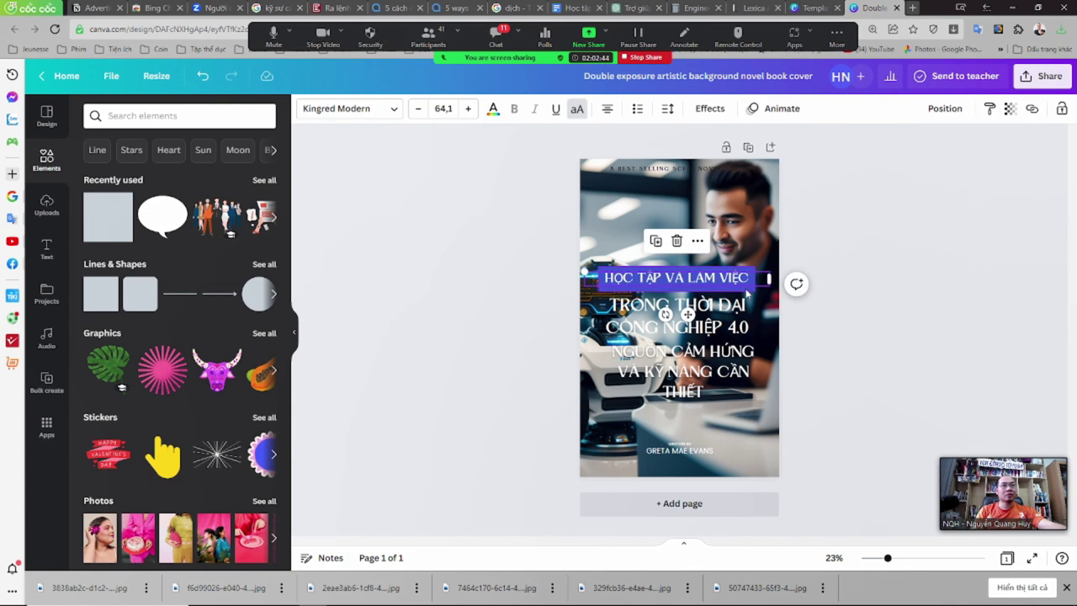
{"action": "left_click", "coordinate": [1040, 109]}
{"action": "mouse_move", "coordinate": [1040, 165]}
{"action": "left_mouse_down"}
{"action": "mouse_move", "coordinate": [994, 168]}
{"action": "mouse_move", "coordinate": [1024, 171]}
{"action": "left_mouse_up"}
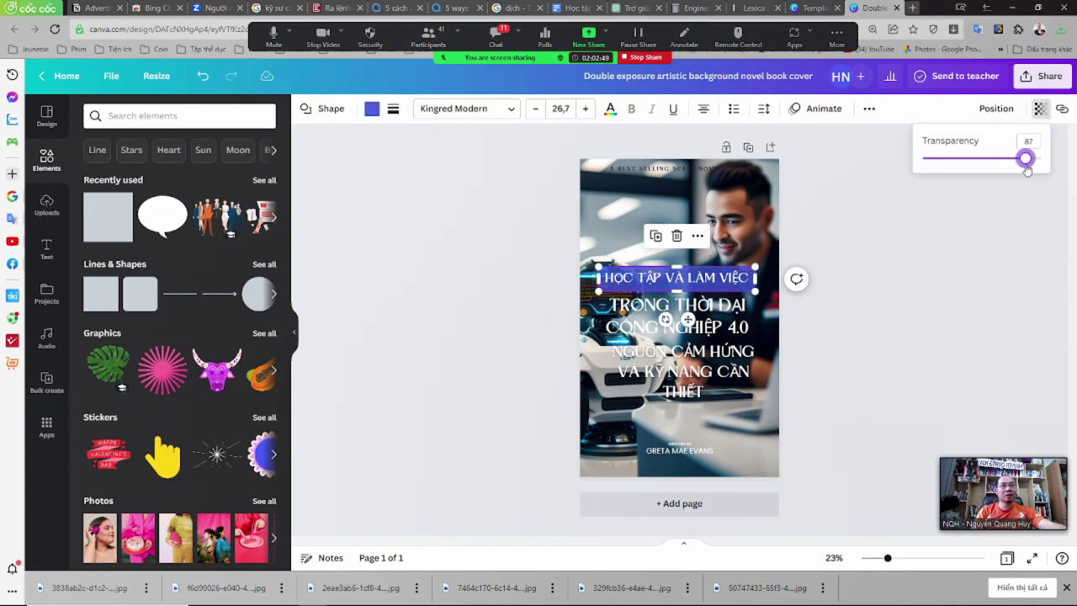
{"action": "key", "text": "Escape"}
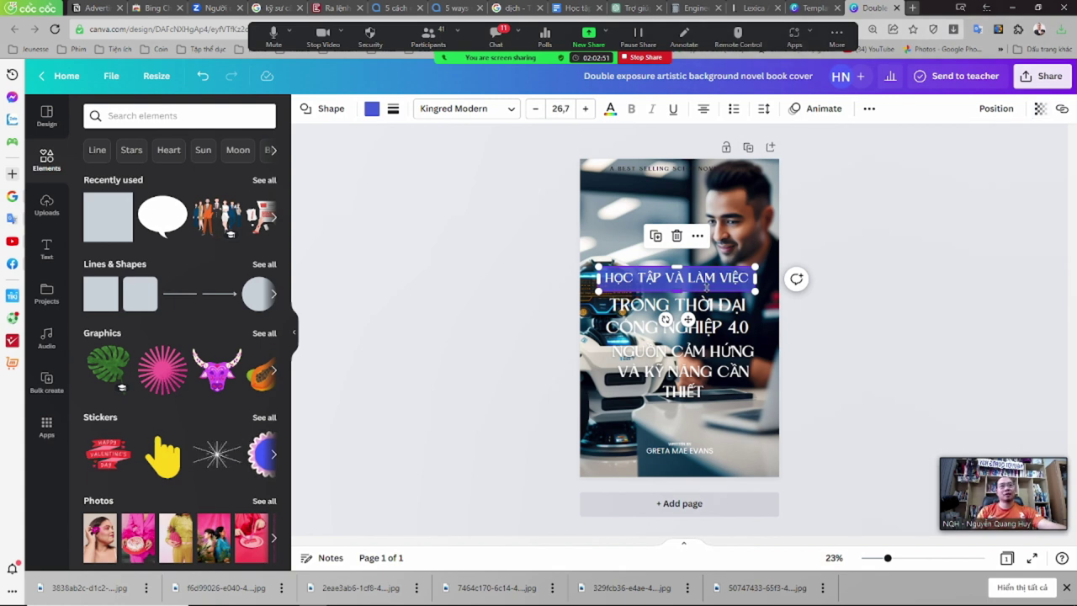
{"action": "left_click", "coordinate": [830, 320]}
- Duplicate the bar behind TRONG THỜI ĐẠI CÔNG NGHIỆP 4.0 and send it behind the text
{"action": "left_click", "coordinate": [725, 287]}
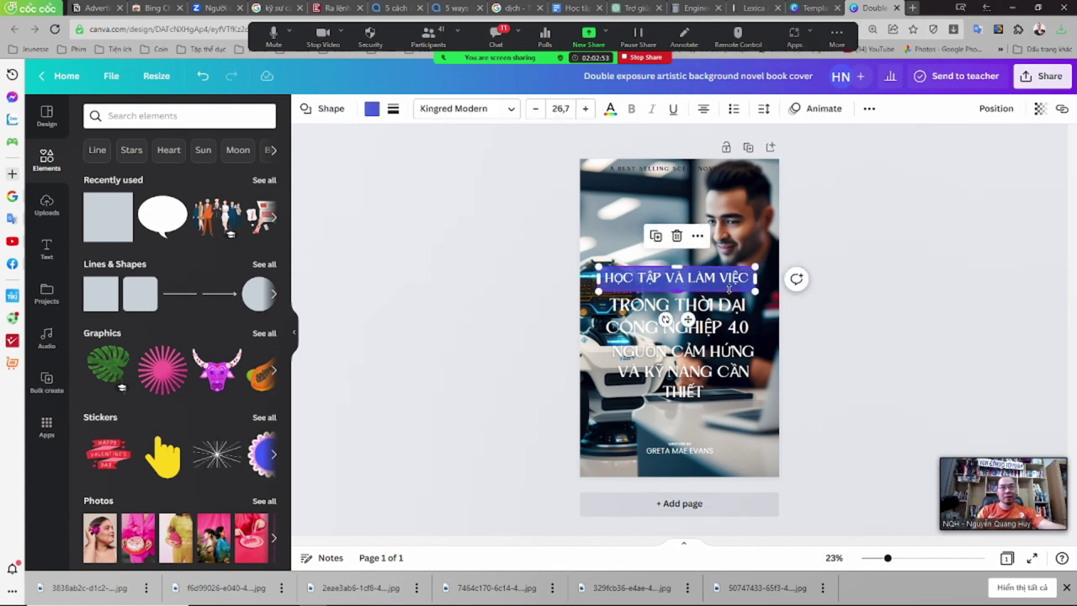
{"action": "left_click", "coordinate": [654, 234]}
{"action": "left_click_drag", "start_coordinate": [673, 278], "coordinate": [688, 339]}
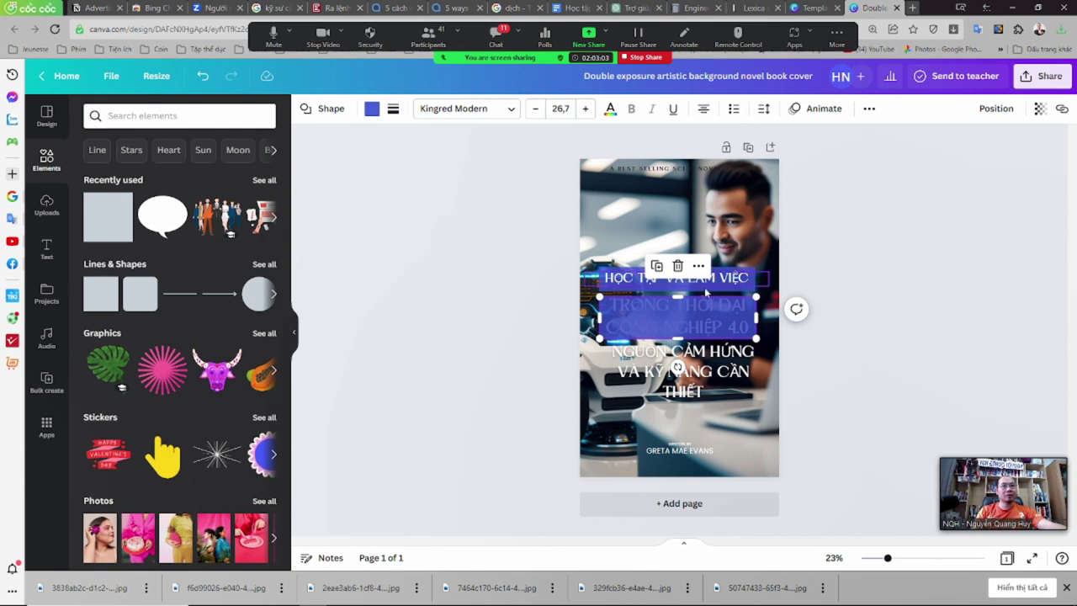
{"action": "right_click", "coordinate": [695, 331]}
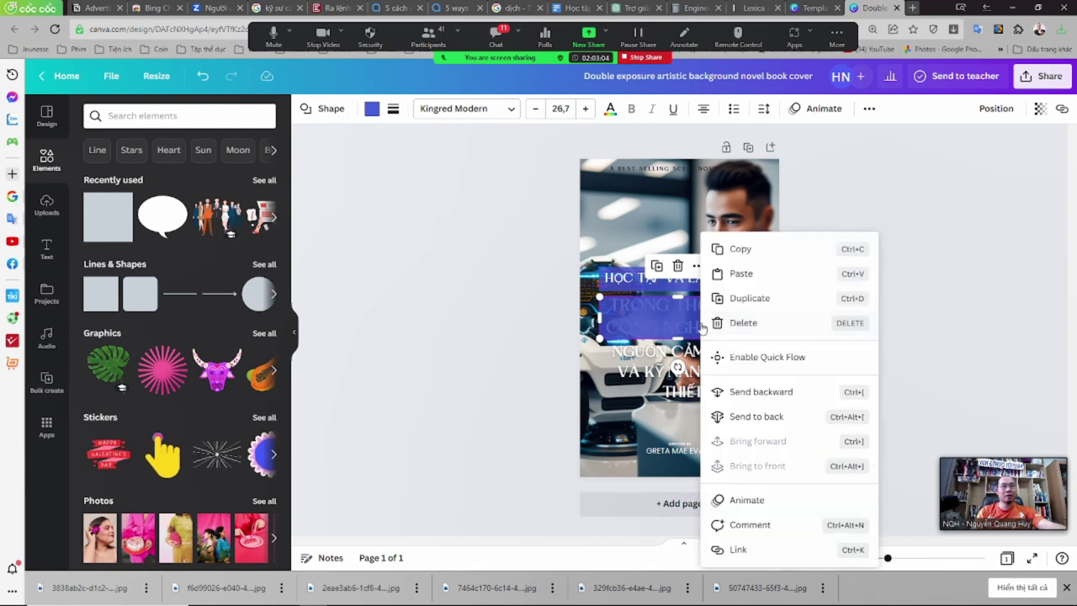
{"action": "left_click", "coordinate": [748, 416]}
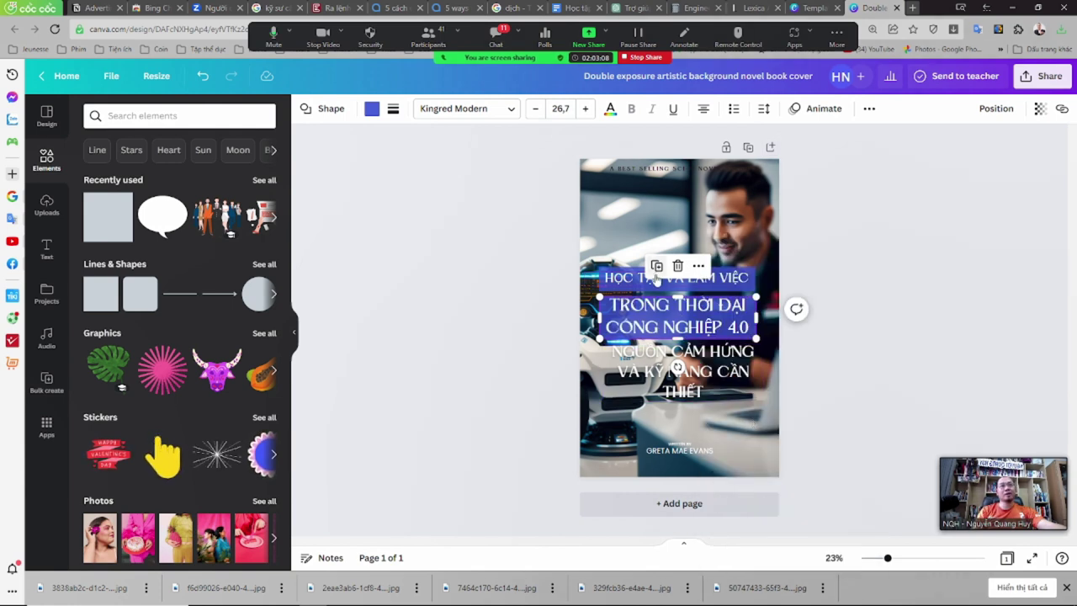
- Put a bar behind the NGUỒN CẢM HỨNG subtitle, send it back, and colour it gold
{"action": "left_click_drag", "start_coordinate": [678, 320], "coordinate": [687, 367]}
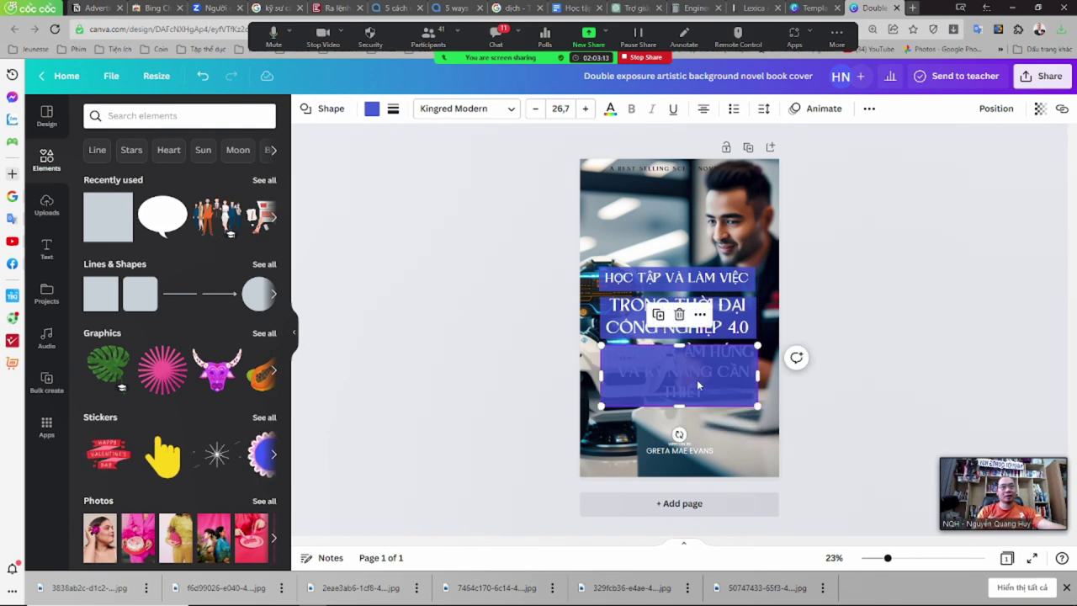
{"action": "right_click", "coordinate": [727, 392]}
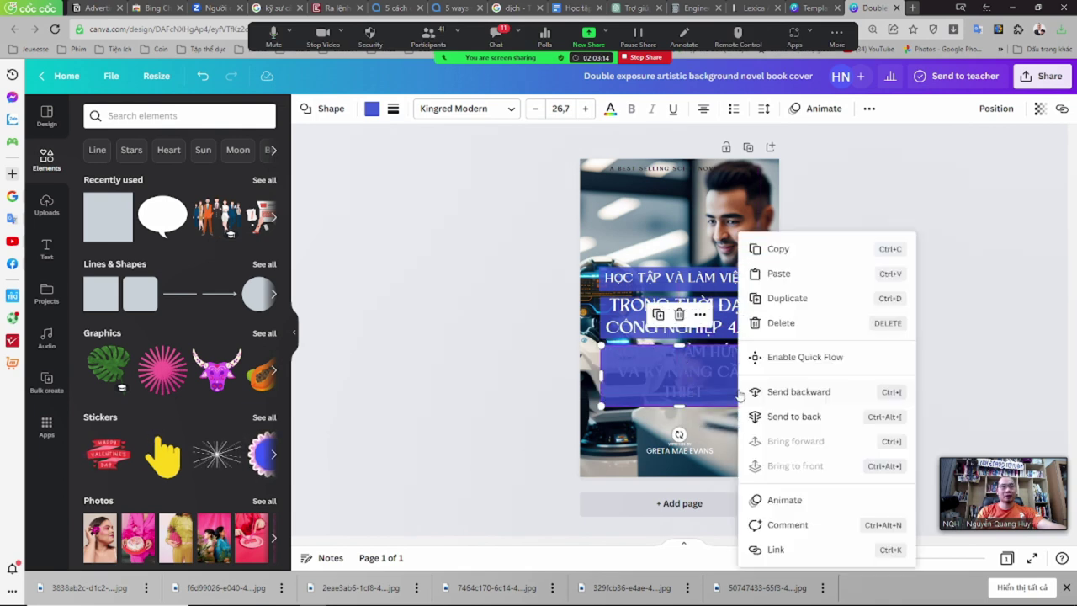
{"action": "left_click", "coordinate": [787, 417]}
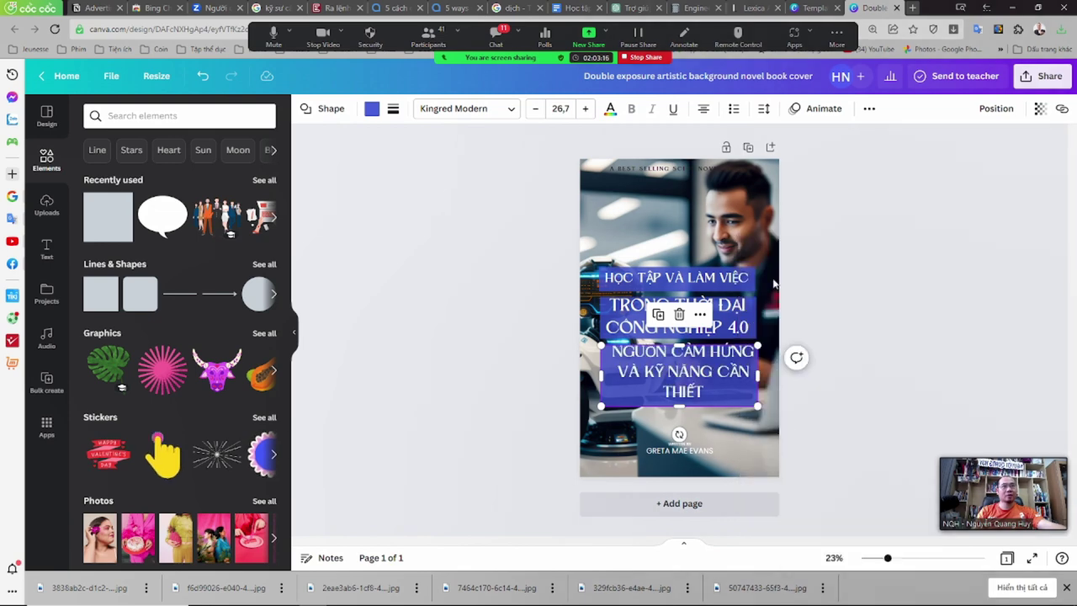
{"action": "left_click", "coordinate": [371, 108]}
{"action": "left_click", "coordinate": [255, 275]}
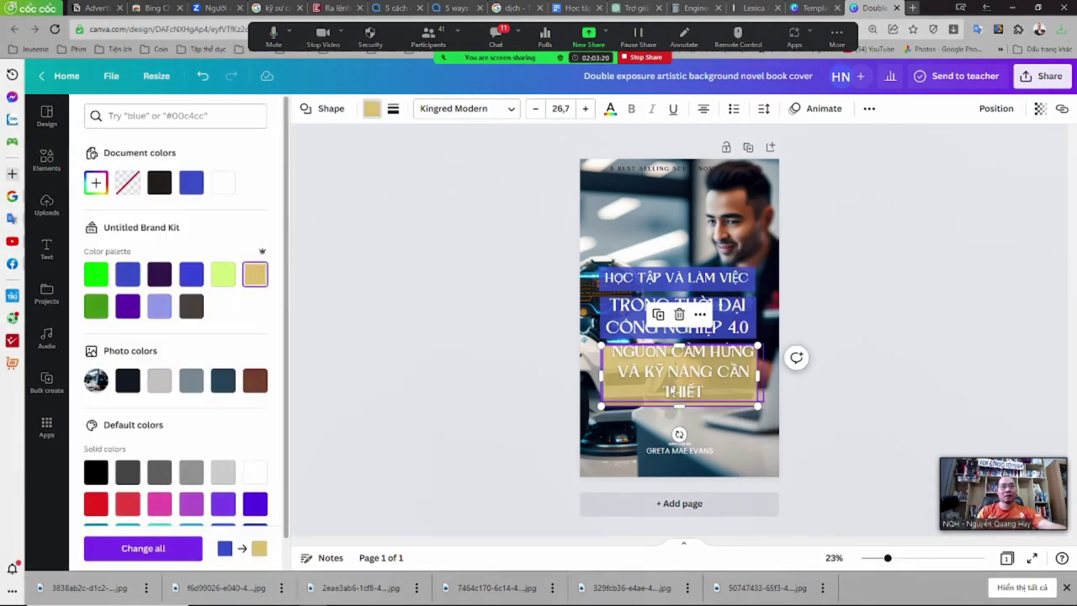
- Colour the bar behind TRONG THỜI ĐẠI CÔNG NGHIỆP 4.0 purple
{"action": "left_click", "coordinate": [677, 374]}
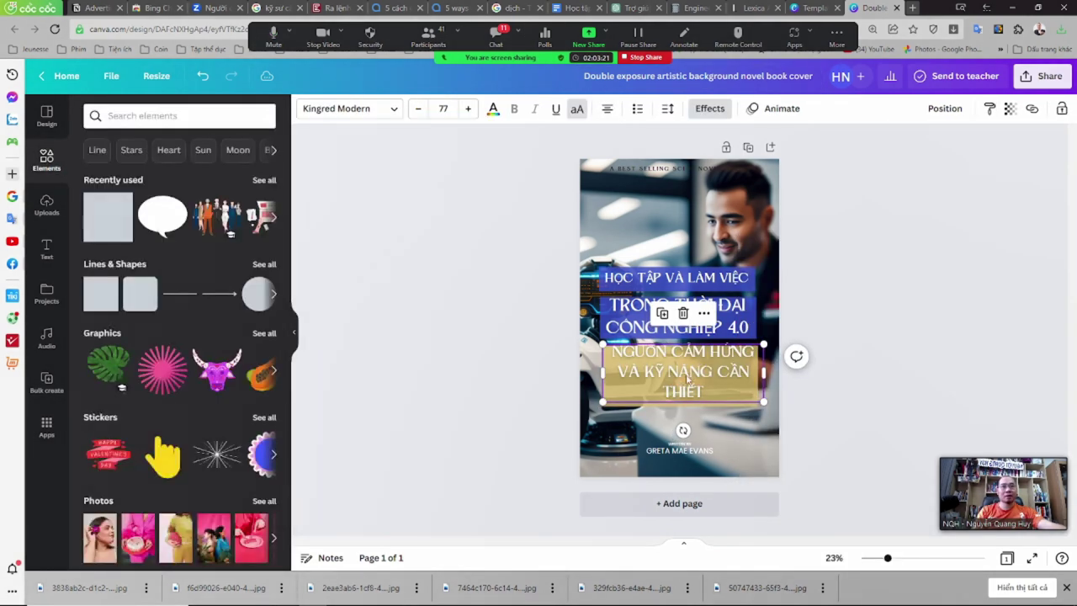
{"action": "left_click", "coordinate": [639, 330]}
{"action": "left_click", "coordinate": [616, 320]}
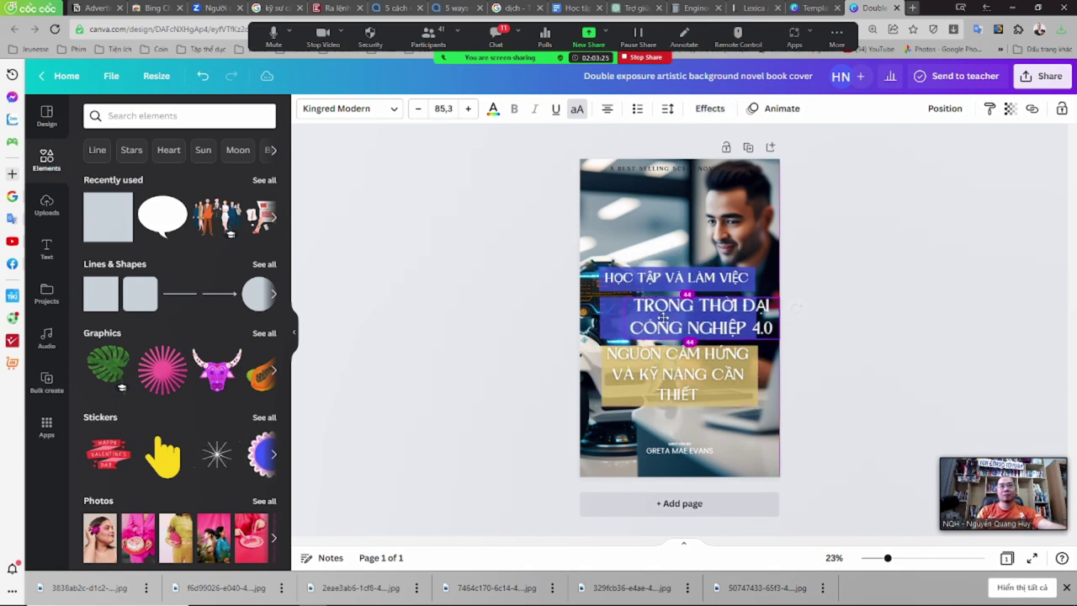
{"action": "left_click", "coordinate": [372, 110]}
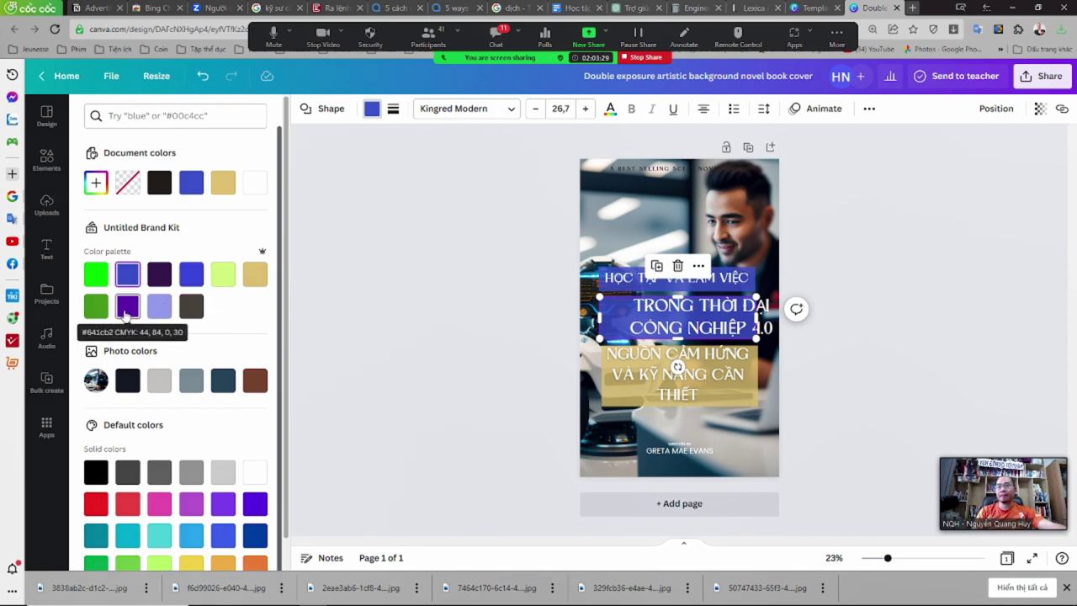
{"action": "left_click", "coordinate": [130, 309]}
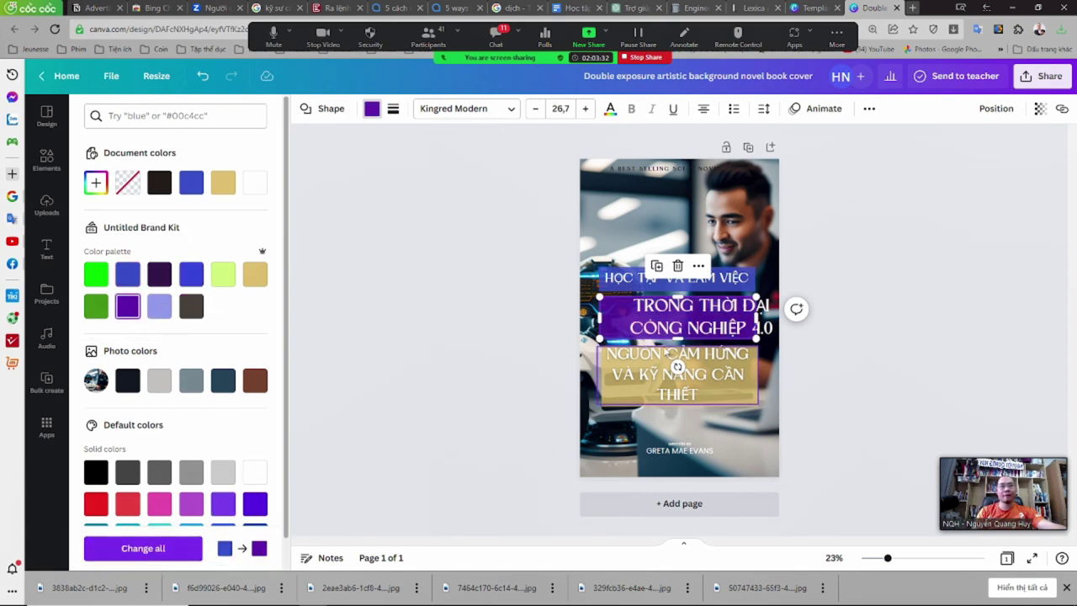
- Change the gold bar behind the subtitle to brown and shift it left
{"action": "left_click", "coordinate": [632, 394]}
{"action": "left_click", "coordinate": [493, 108]}
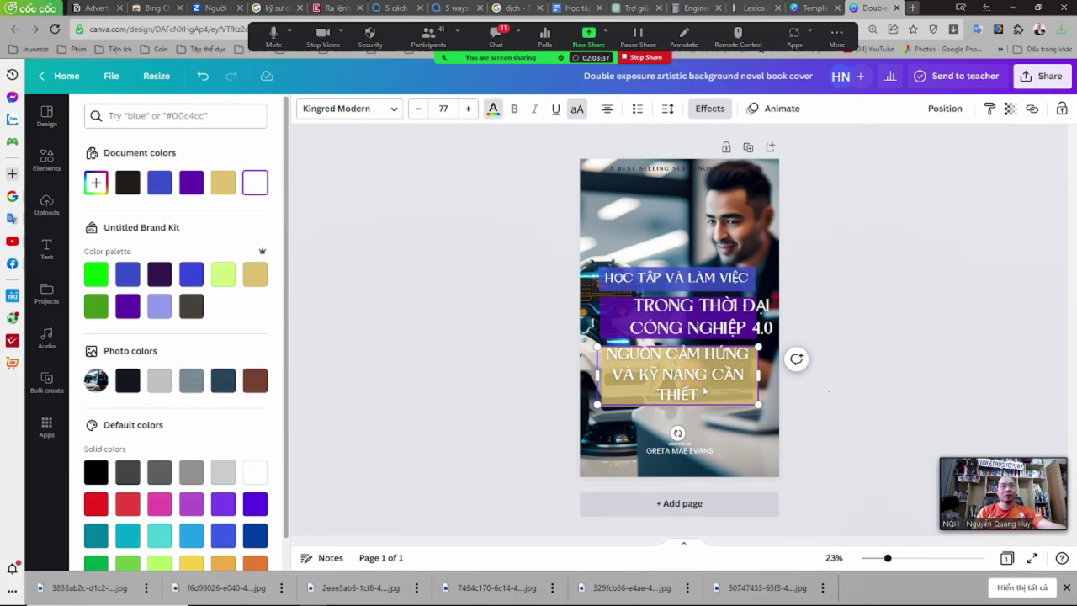
{"action": "left_click_drag", "start_coordinate": [704, 391], "coordinate": [746, 393]}
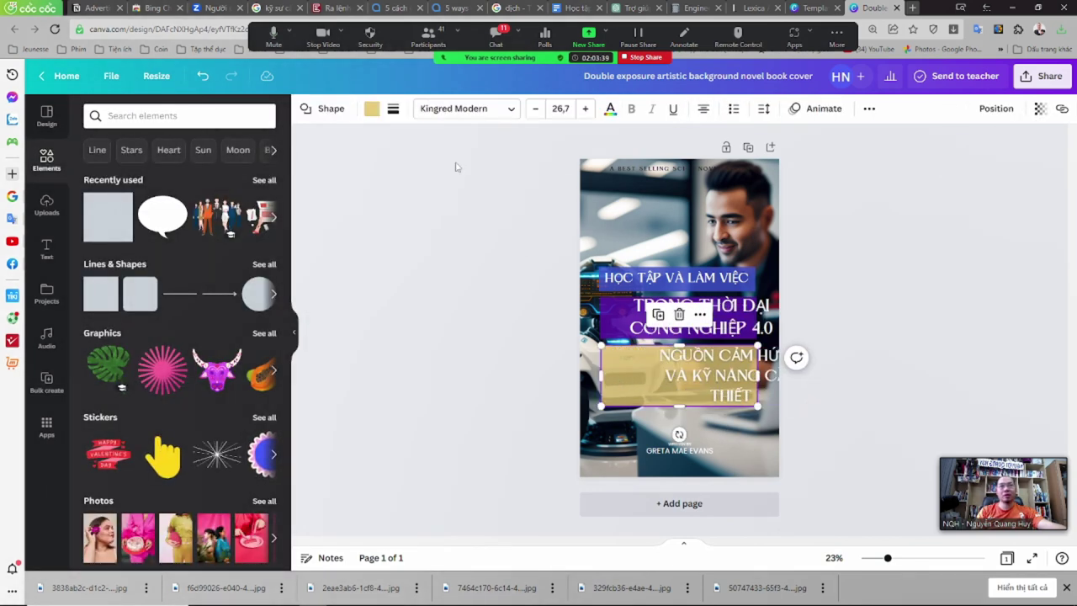
{"action": "left_click", "coordinate": [370, 110]}
{"action": "left_click", "coordinate": [252, 410]}
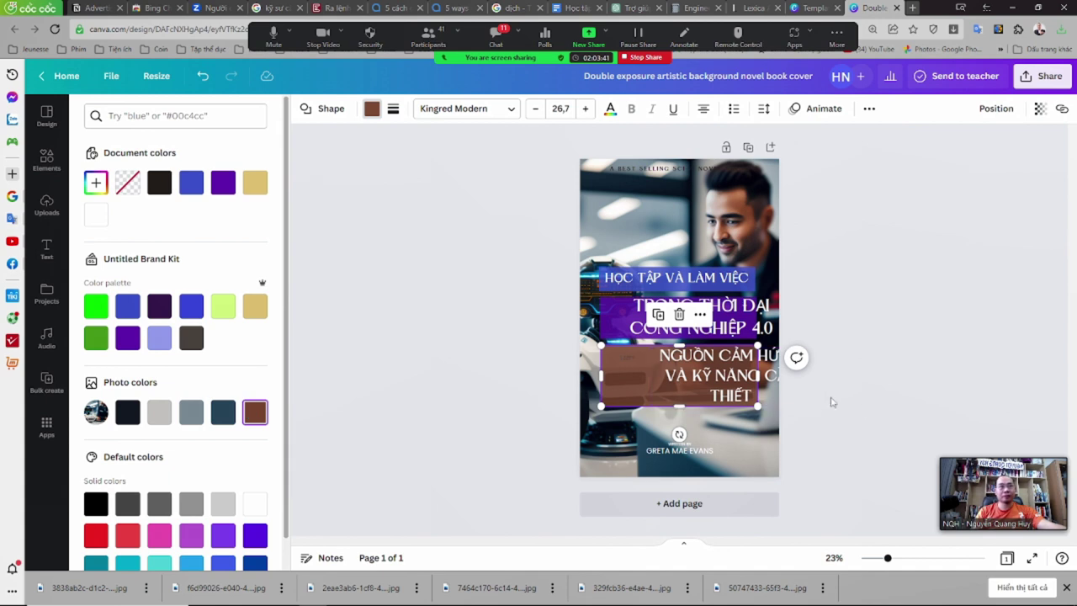
{"action": "left_click_drag", "start_coordinate": [729, 368], "coordinate": [679, 377]}
- Move the TRONG THỜI ĐẠI text left so it sits on its purple bar
{"action": "left_click", "coordinate": [722, 377]}
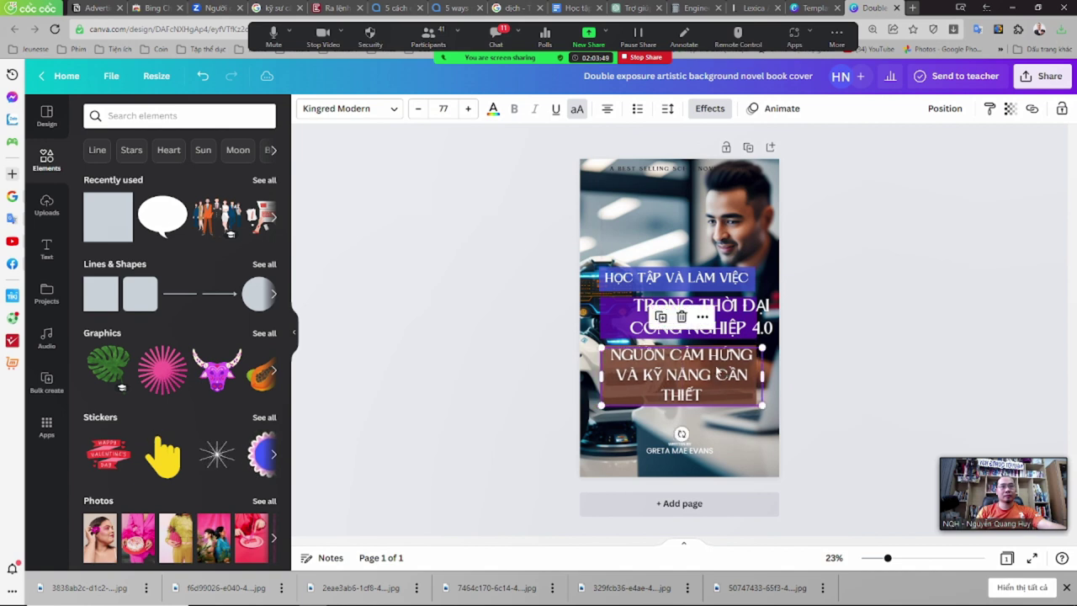
{"action": "left_click_drag", "start_coordinate": [731, 331], "coordinate": [705, 330]}
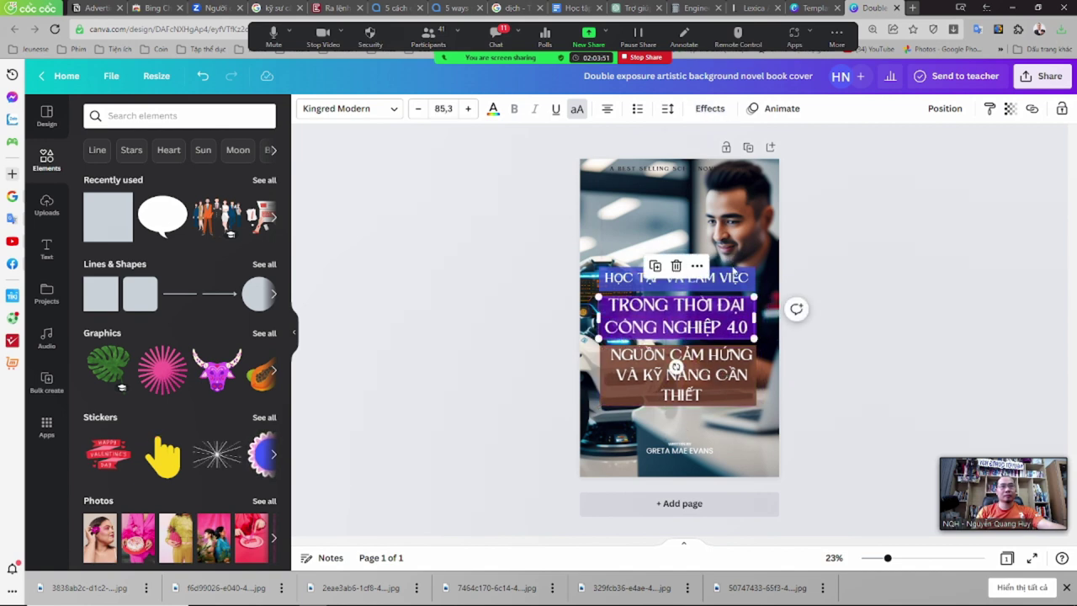
{"action": "left_click", "coordinate": [734, 277]}
{"action": "left_click", "coordinate": [890, 334]}
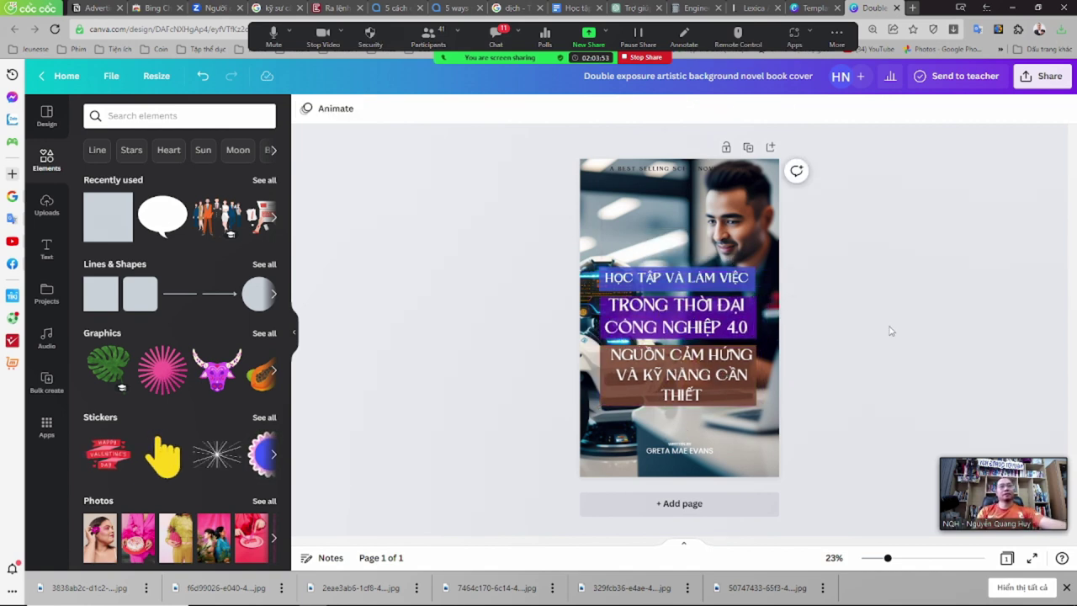
- Shrink the HỌC TẬP VÀ LÀM VIỆC and TRONG THỜI ĐẠI CÔNG NGHIỆP 4.0 heading texts
{"action": "scroll", "coordinate": [890, 331], "scroll_direction": "up", "scroll_amount": 5}
{"action": "left_click", "coordinate": [858, 242]}
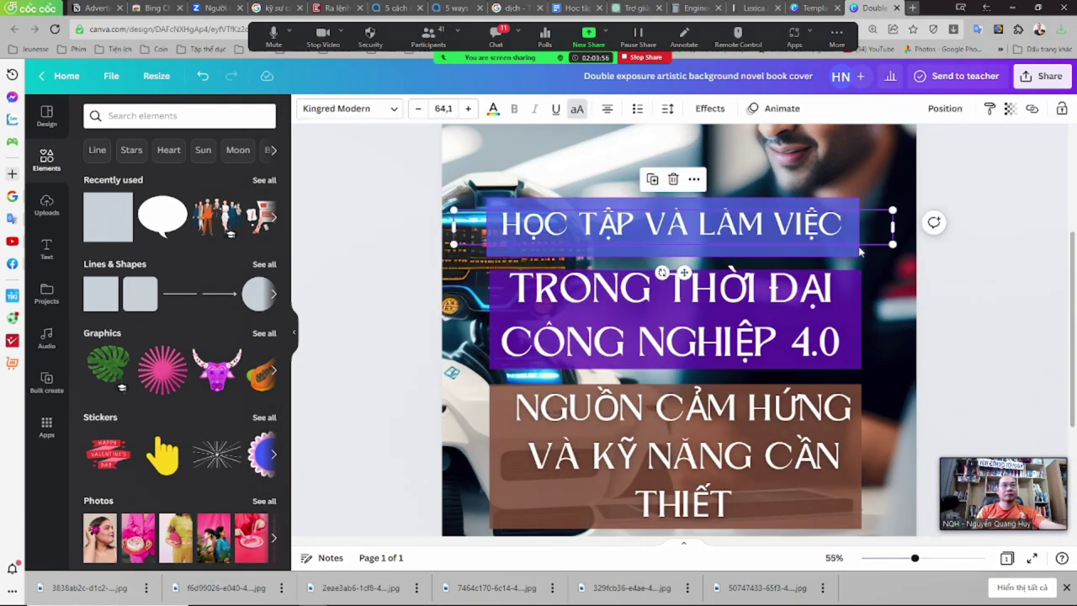
{"action": "left_click_drag", "start_coordinate": [892, 244], "coordinate": [757, 246]}
{"action": "left_click_drag", "start_coordinate": [715, 227], "coordinate": [749, 236]}
{"action": "left_click", "coordinate": [833, 353]}
{"action": "mouse_move", "coordinate": [858, 368]}
{"action": "left_mouse_down"}
{"action": "mouse_move", "coordinate": [787, 345]}
{"action": "mouse_move", "coordinate": [811, 371]}
{"action": "mouse_move", "coordinate": [858, 374]}
{"action": "left_mouse_up"}
- Resize the NGUỒN CẢM HỨNG text to wrap onto two lines, and widen TRONG THỜI ĐẠI
{"action": "left_click", "coordinate": [866, 513]}
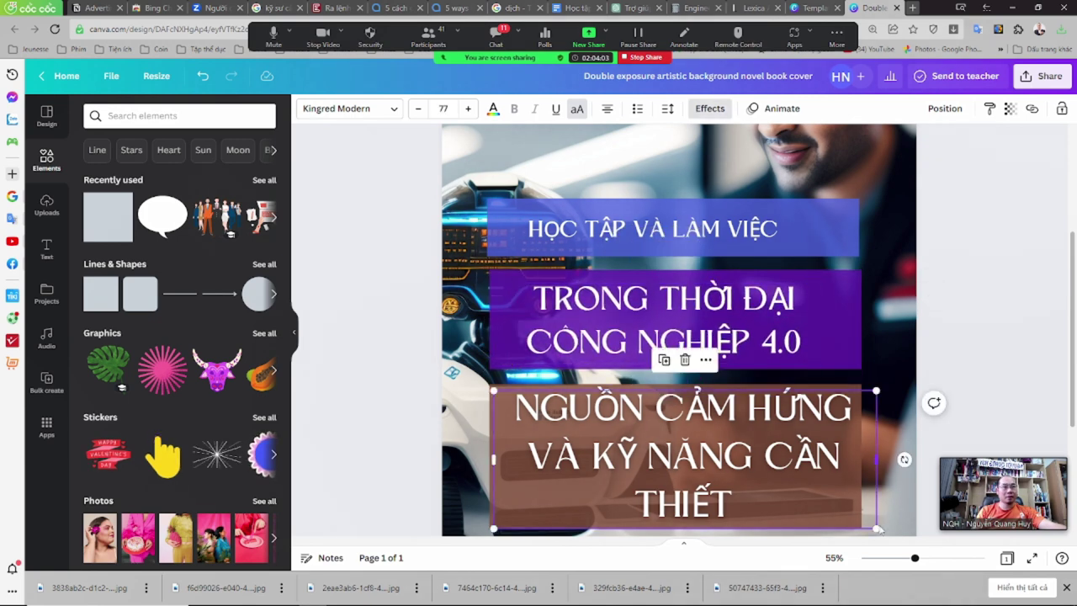
{"action": "left_click_drag", "start_coordinate": [876, 530], "coordinate": [772, 517]}
{"action": "left_click_drag", "start_coordinate": [773, 450], "coordinate": [875, 458]}
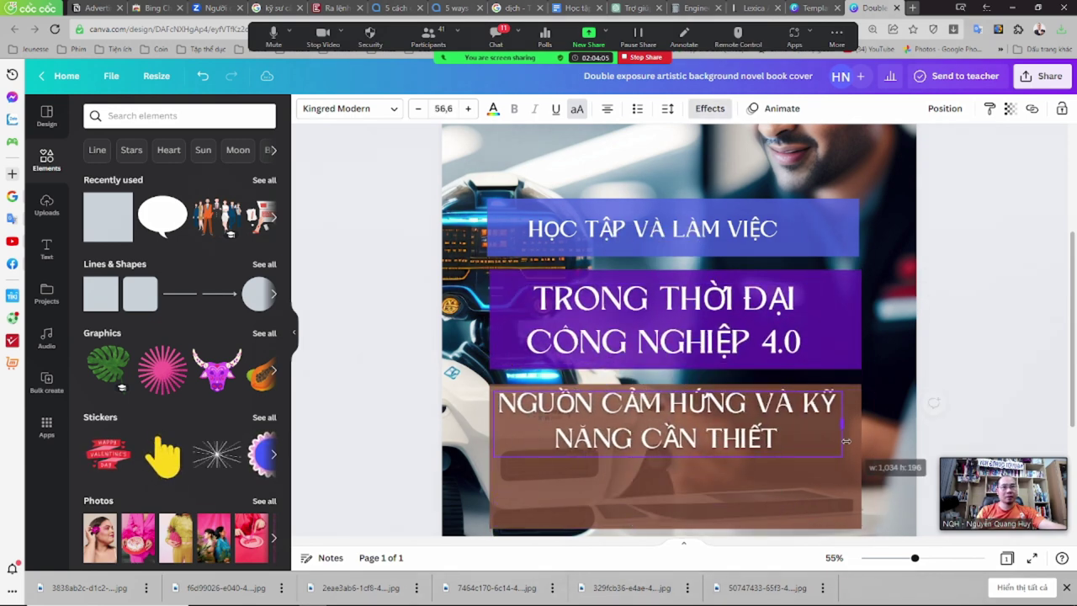
{"action": "mouse_move", "coordinate": [740, 438]}
{"action": "left_mouse_down"}
{"action": "mouse_move", "coordinate": [737, 463]}
{"action": "mouse_move", "coordinate": [738, 434]}
{"action": "left_mouse_up"}
{"action": "left_click", "coordinate": [799, 335]}
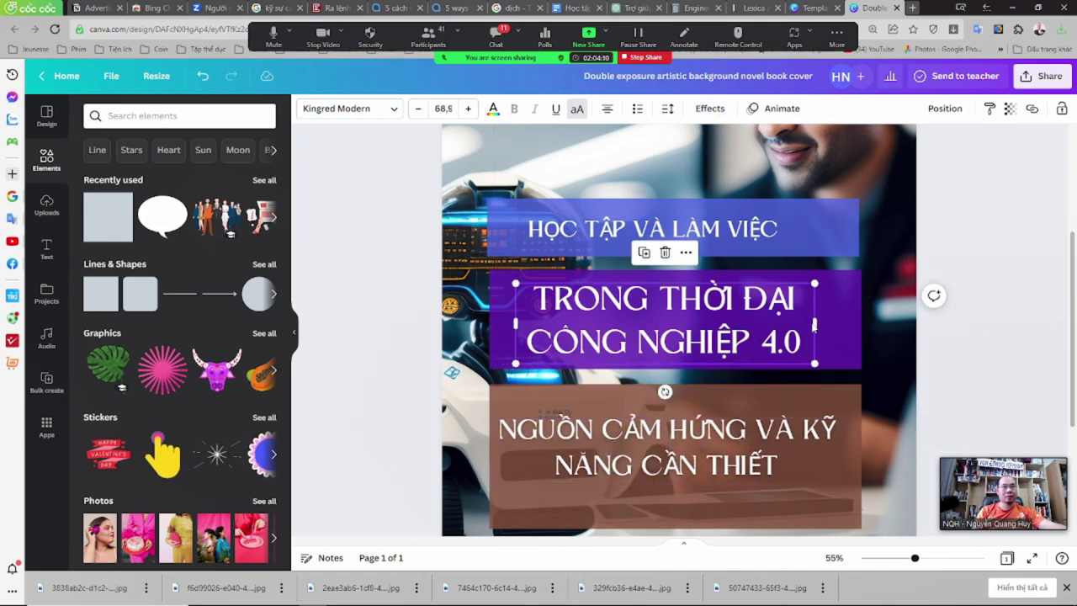
{"action": "mouse_move", "coordinate": [804, 331]}
{"action": "left_mouse_down"}
{"action": "mouse_move", "coordinate": [859, 327]}
{"action": "mouse_move", "coordinate": [795, 318]}
{"action": "left_mouse_up"}
- Shorten the brown bar from its bottom to fit the two-line heading
{"action": "left_click", "coordinate": [705, 523]}
{"action": "left_click_drag", "start_coordinate": [679, 528], "coordinate": [679, 503]}
{"action": "left_click_drag", "start_coordinate": [686, 454], "coordinate": [687, 456]}
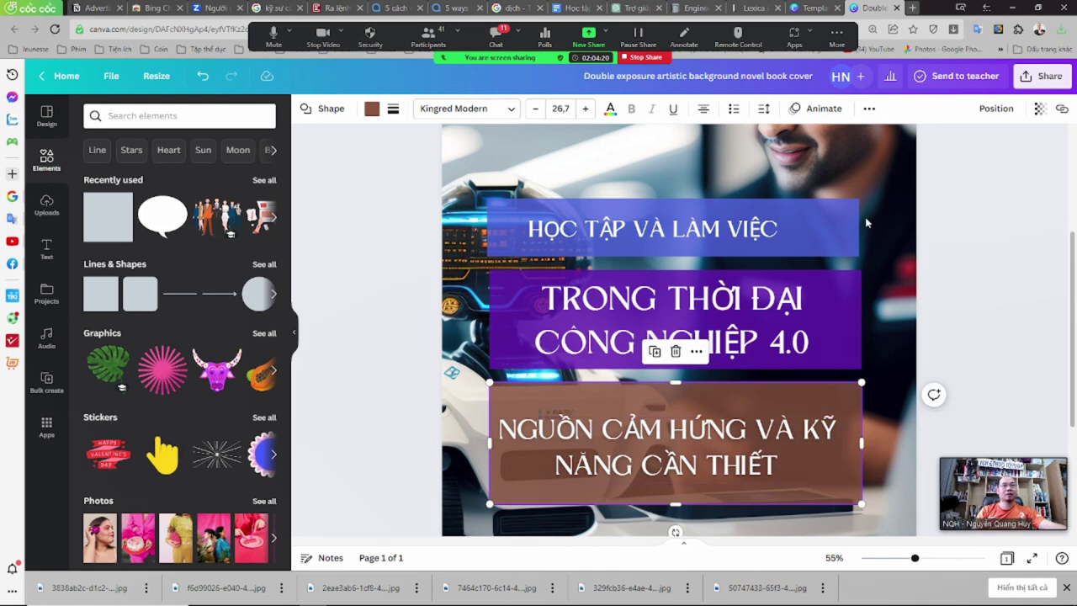
{"action": "scroll", "coordinate": [749, 412], "scroll_direction": "down", "scroll_amount": 3}
- Replace the author credit's name line with the real author's full name
{"action": "left_click", "coordinate": [680, 473]}
{"action": "double_click", "coordinate": [680, 462]}
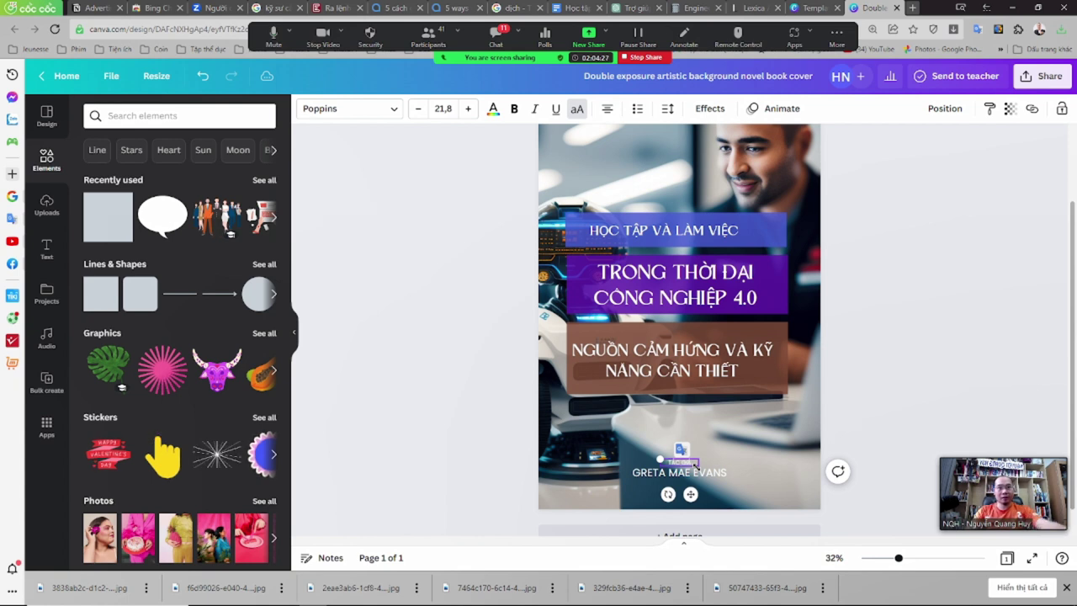
{"action": "triple_click", "coordinate": [665, 472]}
{"action": "type", "text": "N"}
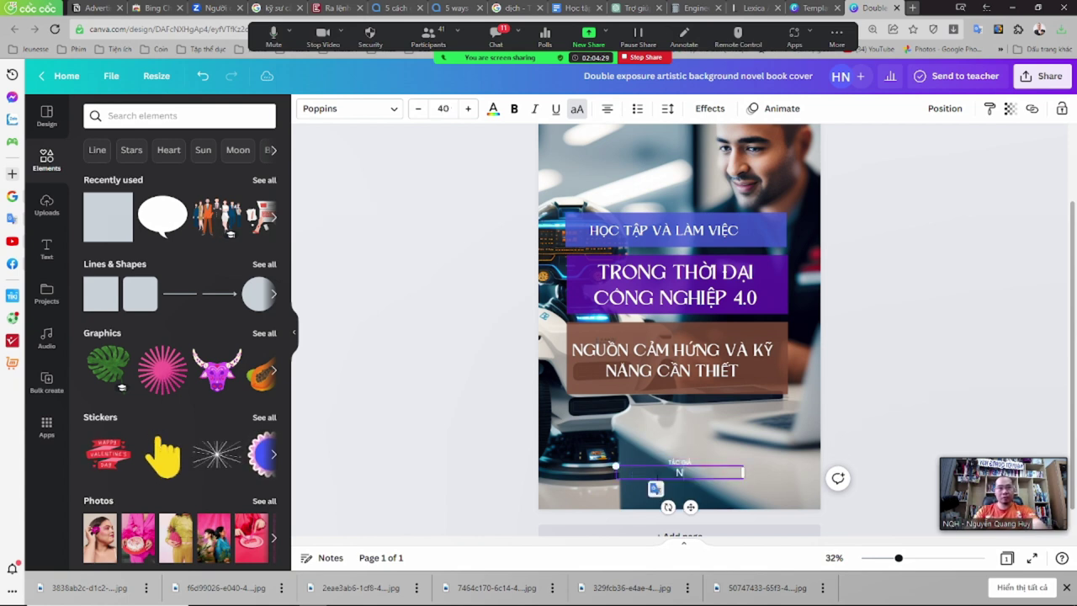
{"action": "type", "text": "GUYỄN QUANG HUY"}
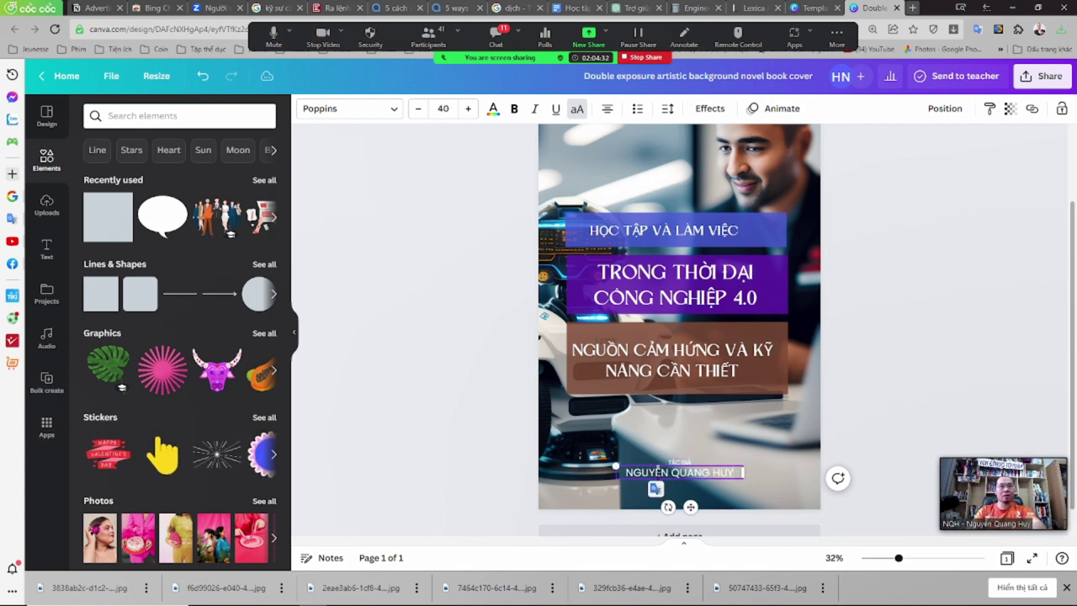
{"action": "key", "text": "Escape"}
- Start retyping the top tagline as CUỐN SÁCH BÁN CHẠY NHẤT THỜI ĐẠI MỚI
{"action": "scroll", "coordinate": [679, 336], "scroll_direction": "up", "scroll_amount": 3}
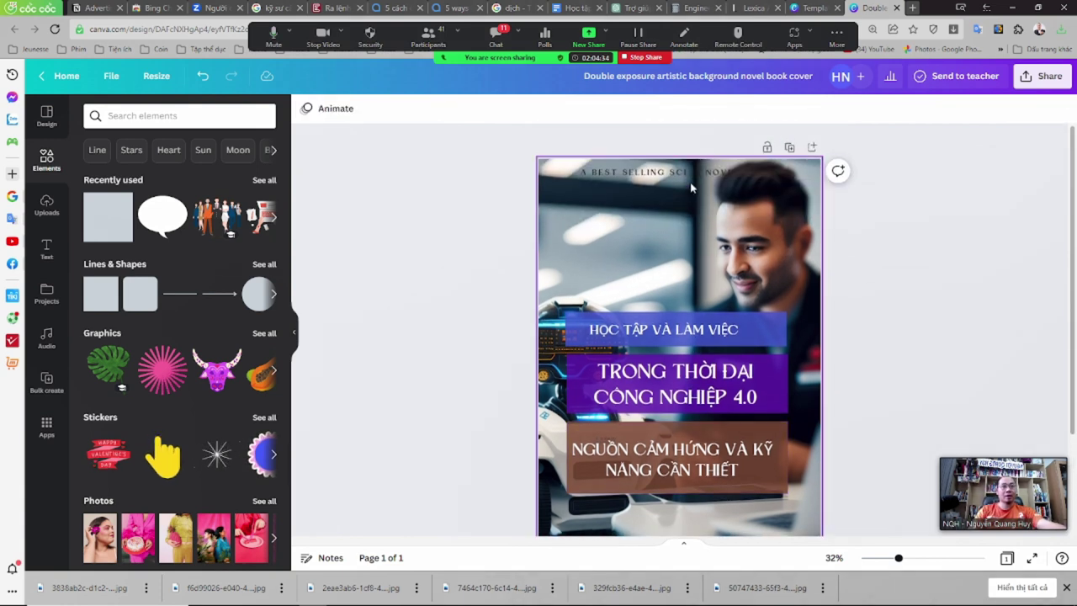
{"action": "triple_click", "coordinate": [680, 171]}
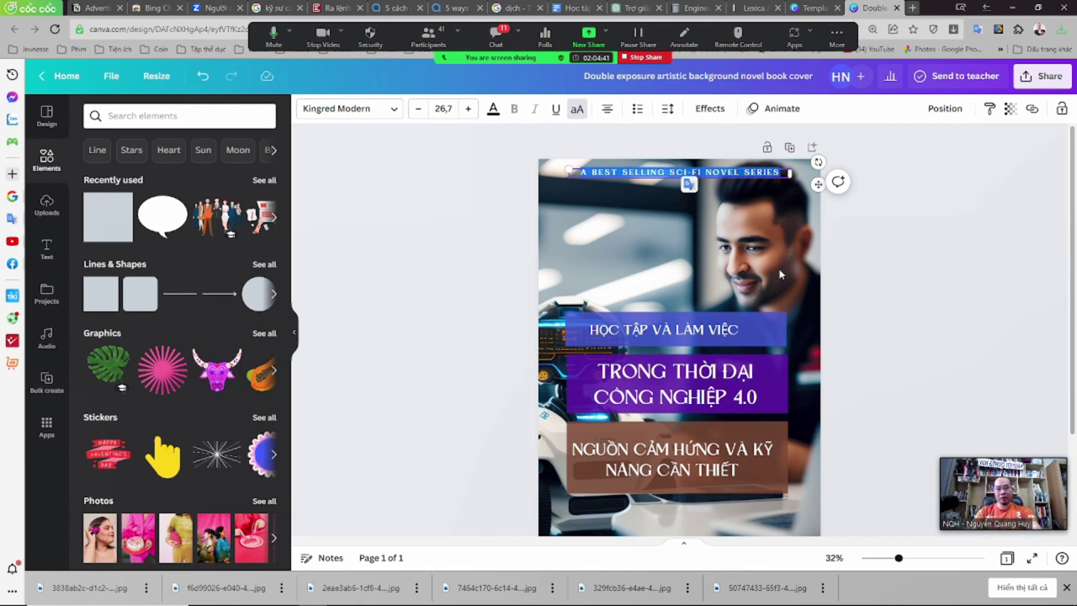
{"action": "type", "text": "C"}
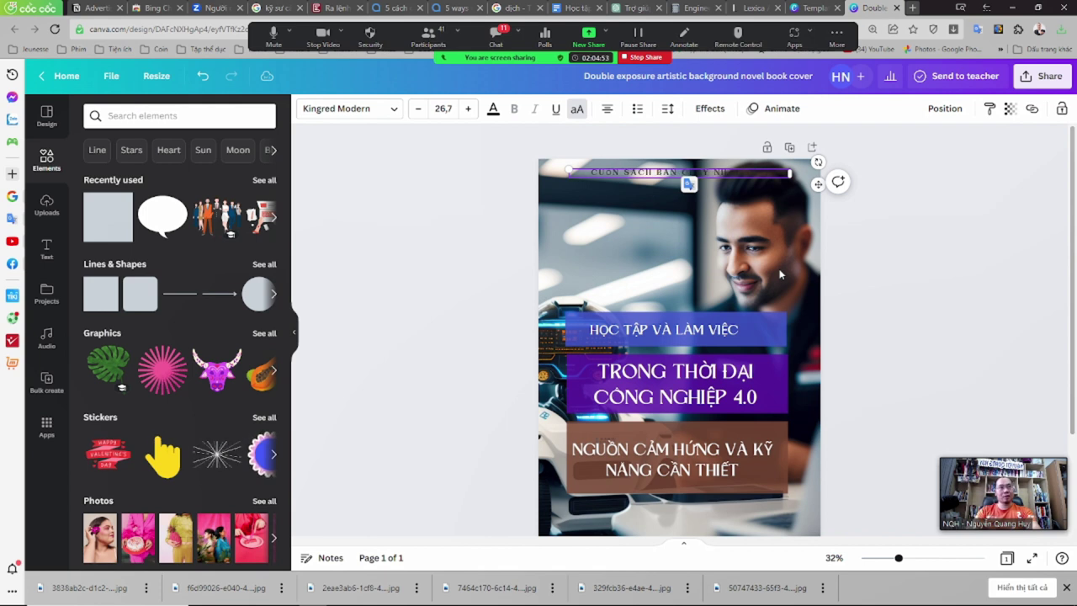
- Widen the top tagline box so it fits one line and nudge it down
{"action": "left_click", "coordinate": [493, 108]}
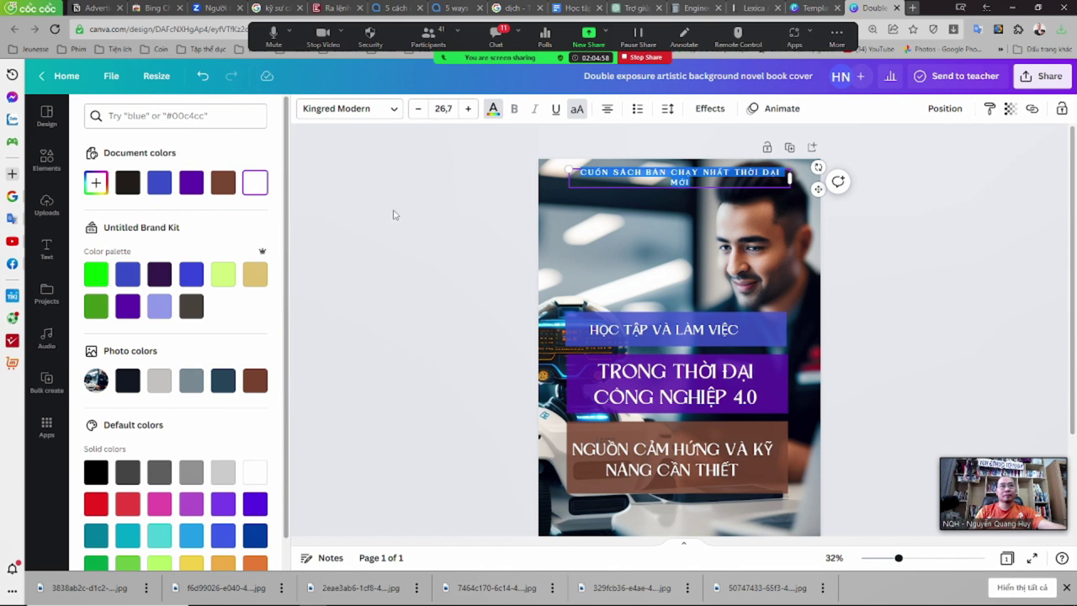
{"action": "left_click", "coordinate": [393, 215]}
{"action": "left_click", "coordinate": [782, 174]}
{"action": "left_click_drag", "start_coordinate": [791, 177], "coordinate": [757, 170]}
{"action": "left_click", "coordinate": [945, 292]}
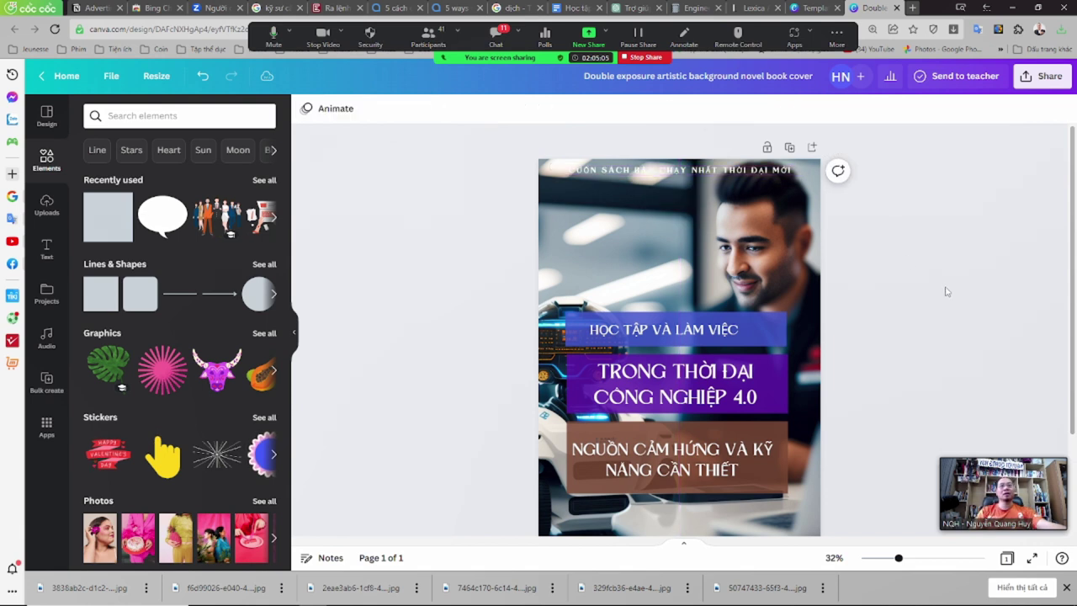
{"action": "key", "text": "Tab"}
{"action": "key", "text": "Down"}
{"action": "key", "text": "Down"}
{"action": "key", "text": "Down"}
{"action": "key", "text": "Down"}
{"action": "key", "text": "Down"}
{"action": "key", "text": "Down"}
{"action": "key", "text": "Down"}
{"action": "key", "text": "Down"}
{"action": "key", "text": "Down"}
{"action": "key", "text": "Down"}
{"action": "key", "text": "Down"}
{"action": "key", "text": "Down"}
{"action": "key", "text": "Down"}
{"action": "key", "text": "Down"}
{"action": "key", "text": "Down"}
{"action": "key", "text": "Down"}
{"action": "key", "text": "Down"}
{"action": "key", "text": "Down"}
{"action": "key", "text": "Down"}
{"action": "key", "text": "Down"}
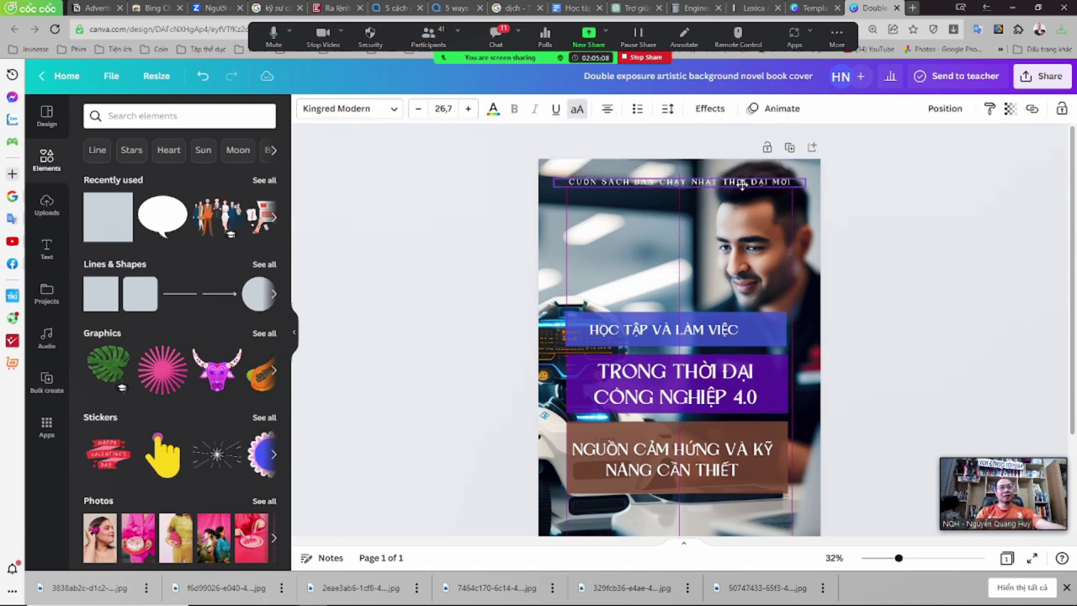
{"action": "left_click", "coordinate": [863, 286]}
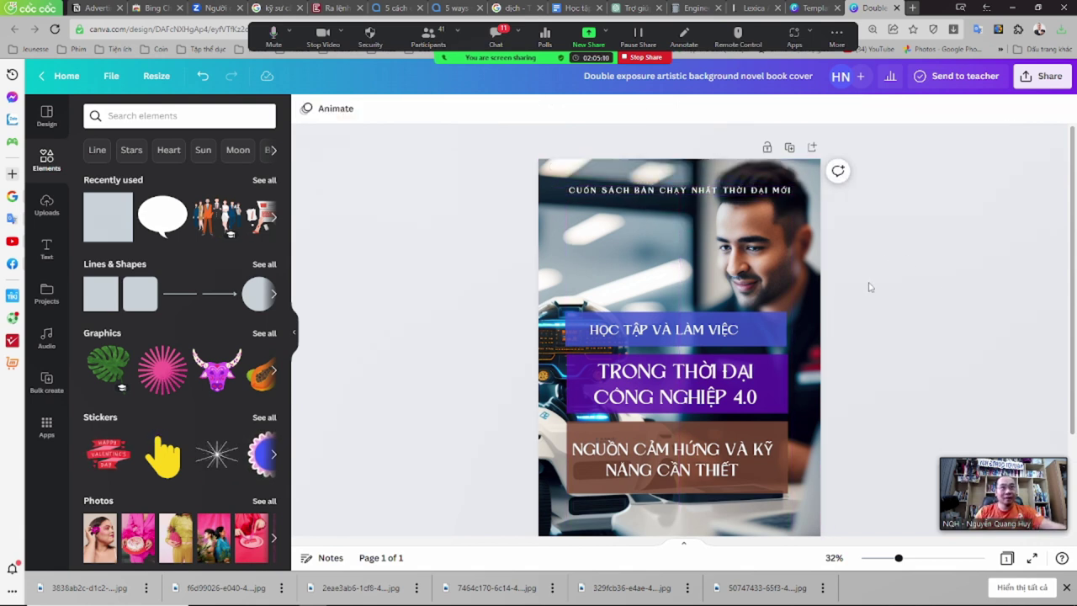
{"action": "scroll", "coordinate": [867, 303], "scroll_direction": "down", "scroll_amount": 3}
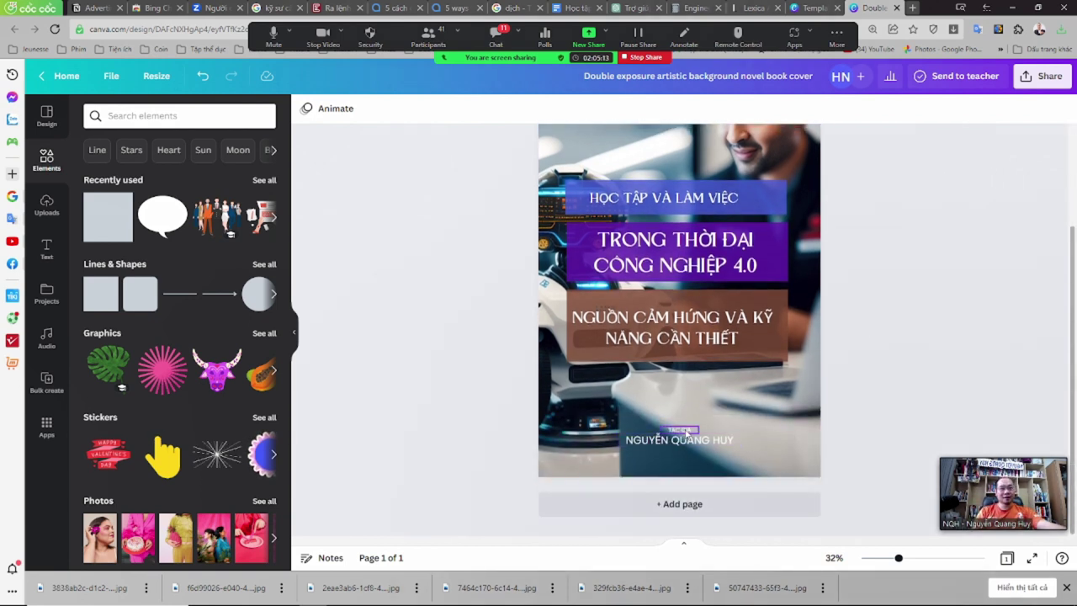
- Shift the author name slightly and give it the Lift text effect
{"action": "left_click", "coordinate": [686, 431]}
{"action": "left_click_drag", "start_coordinate": [686, 432], "coordinate": [688, 435]}
{"action": "left_click", "coordinate": [709, 108]}
{"action": "left_click", "coordinate": [245, 187]}
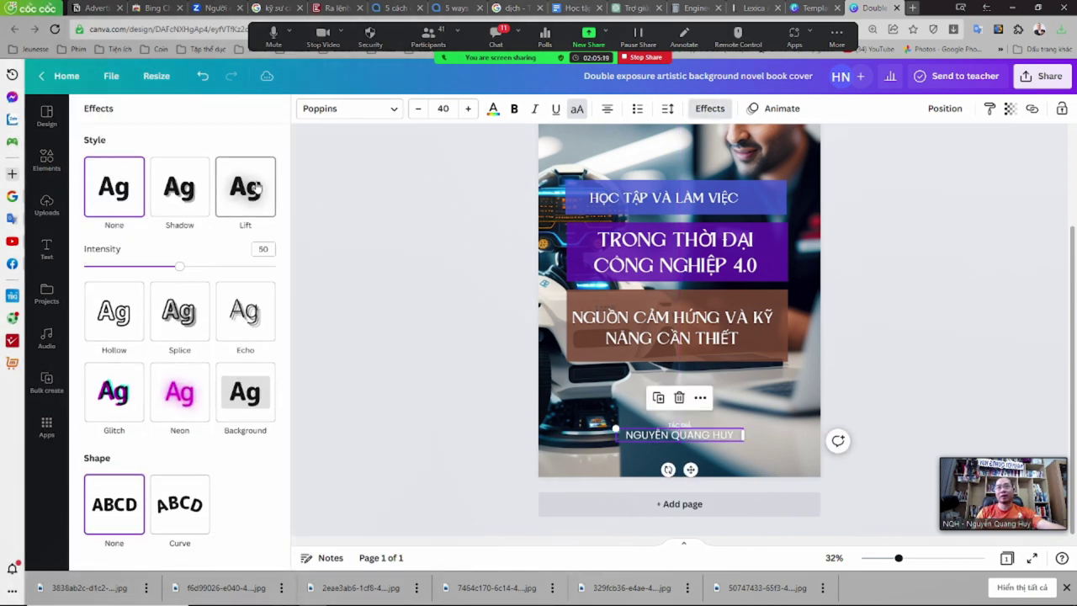
{"action": "left_click", "coordinate": [174, 190]}
{"action": "left_click", "coordinate": [246, 190]}
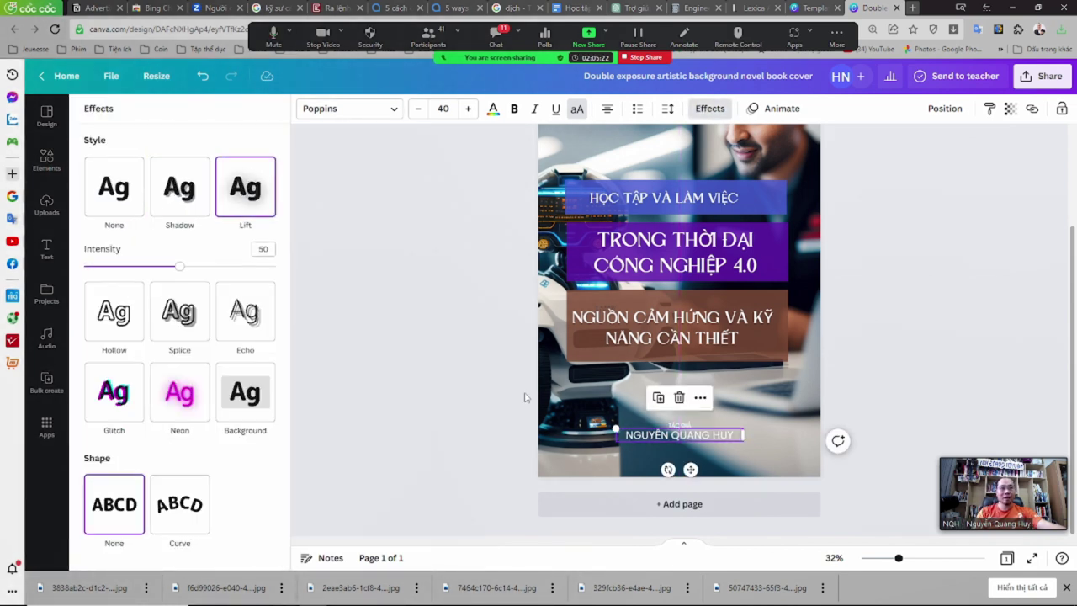
{"action": "left_click", "coordinate": [114, 186]}
{"action": "left_click", "coordinate": [244, 187]}
{"action": "left_click", "coordinate": [438, 365]}
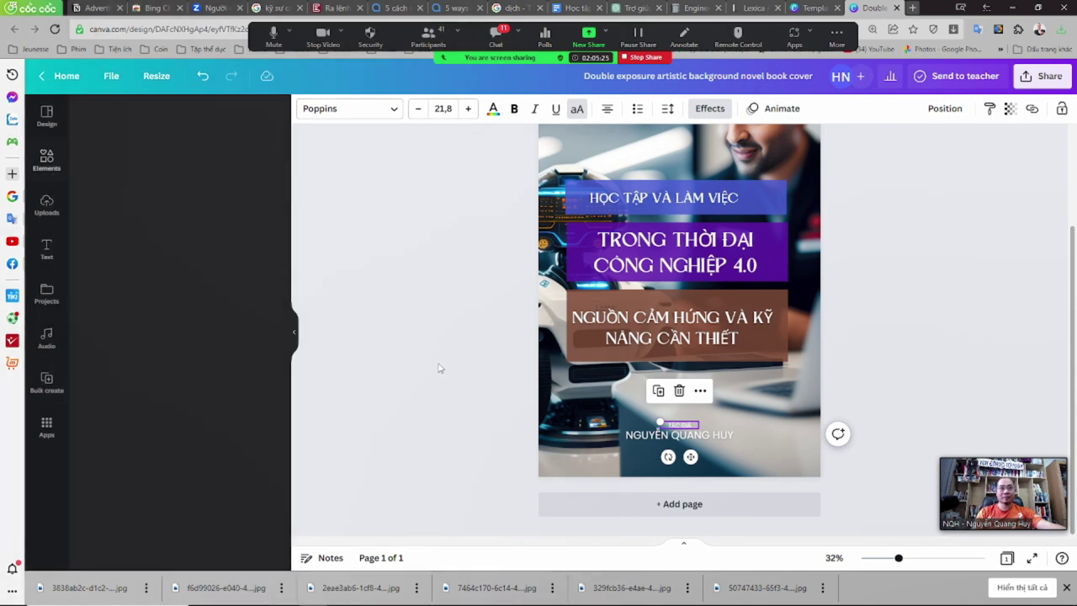
{"action": "scroll", "coordinate": [863, 278], "scroll_direction": "up", "scroll_amount": 2}
- Apply the Lift text effect to the top bestseller tagline
{"action": "left_click", "coordinate": [673, 190]}
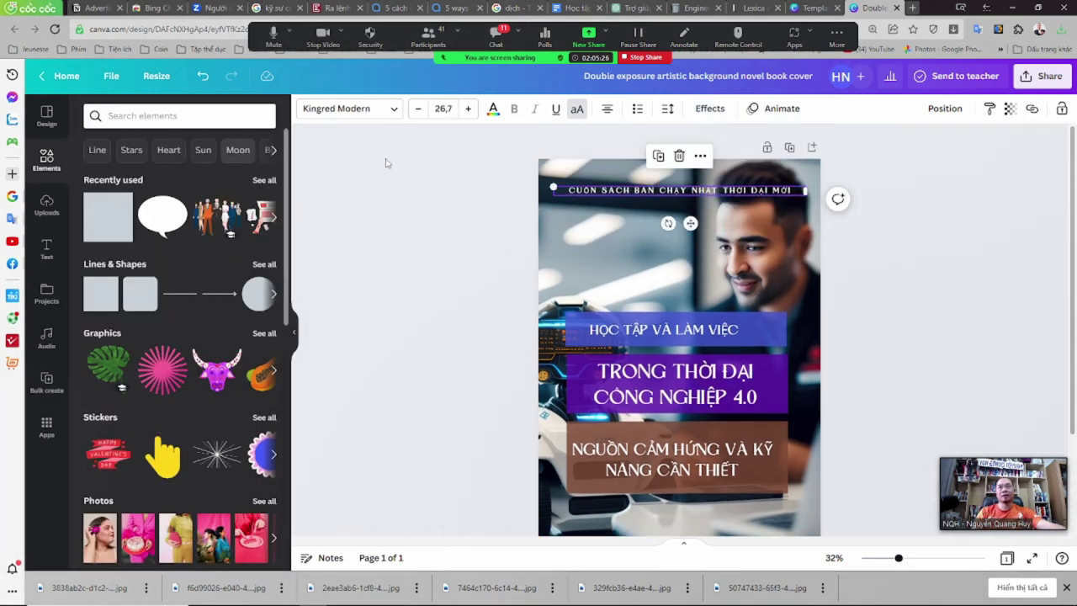
{"action": "left_click", "coordinate": [709, 107]}
{"action": "left_click", "coordinate": [167, 192]}
{"action": "left_click", "coordinate": [244, 187]}
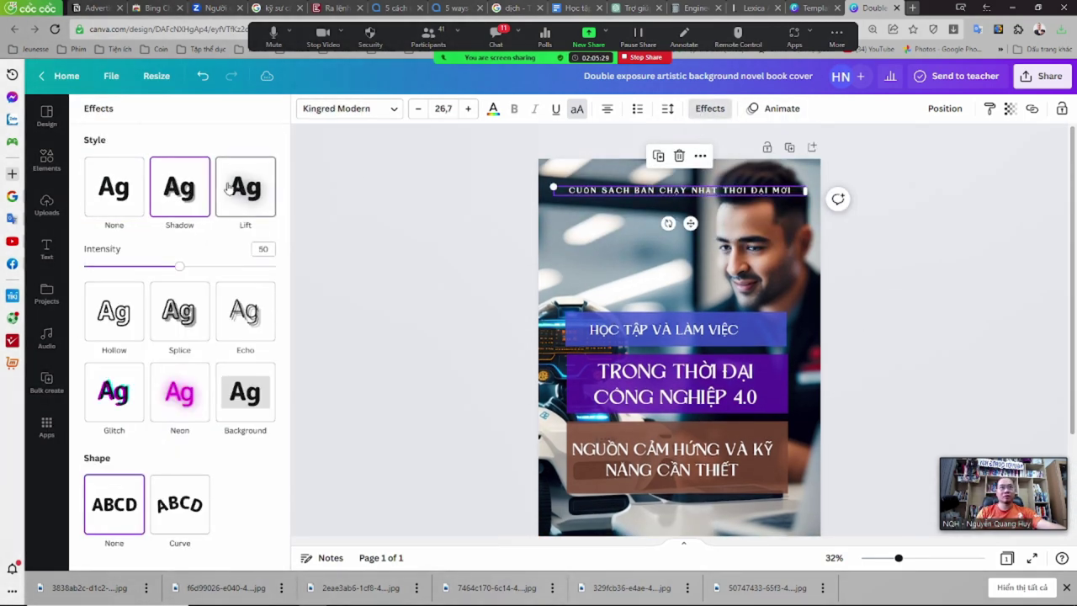
{"action": "left_click", "coordinate": [425, 270]}
{"action": "scroll", "coordinate": [798, 257], "scroll_direction": "down", "scroll_amount": 3}
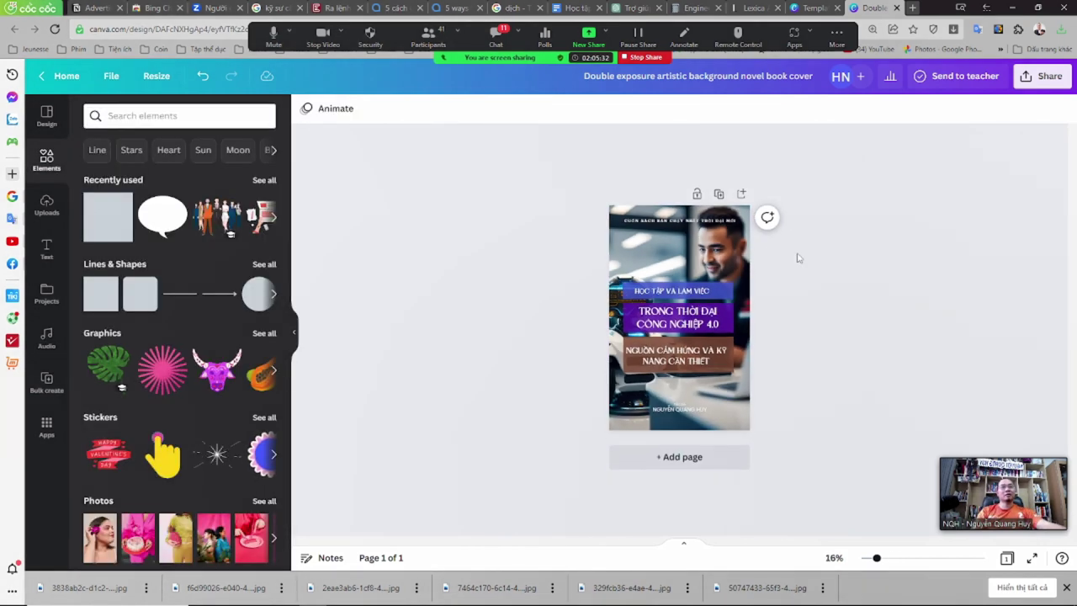
{"action": "scroll", "coordinate": [740, 312], "scroll_direction": "up", "scroll_amount": 3}
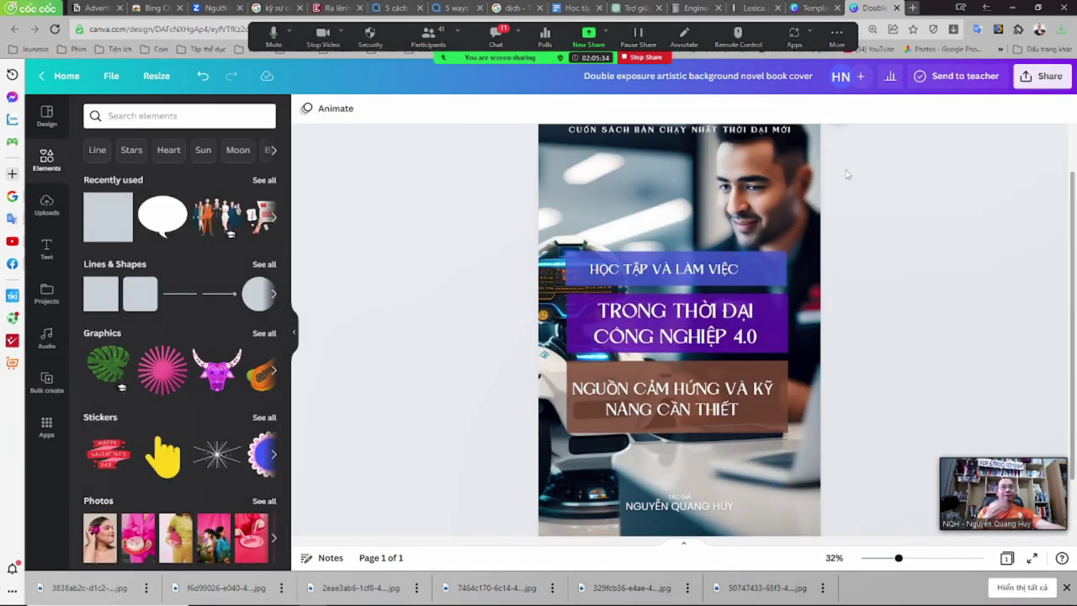
{"action": "left_click", "coordinate": [1043, 76]}
- Export the cover as a JPG scaled to 0.75 and save it as 1.jpg
{"action": "left_click", "coordinate": [918, 372]}
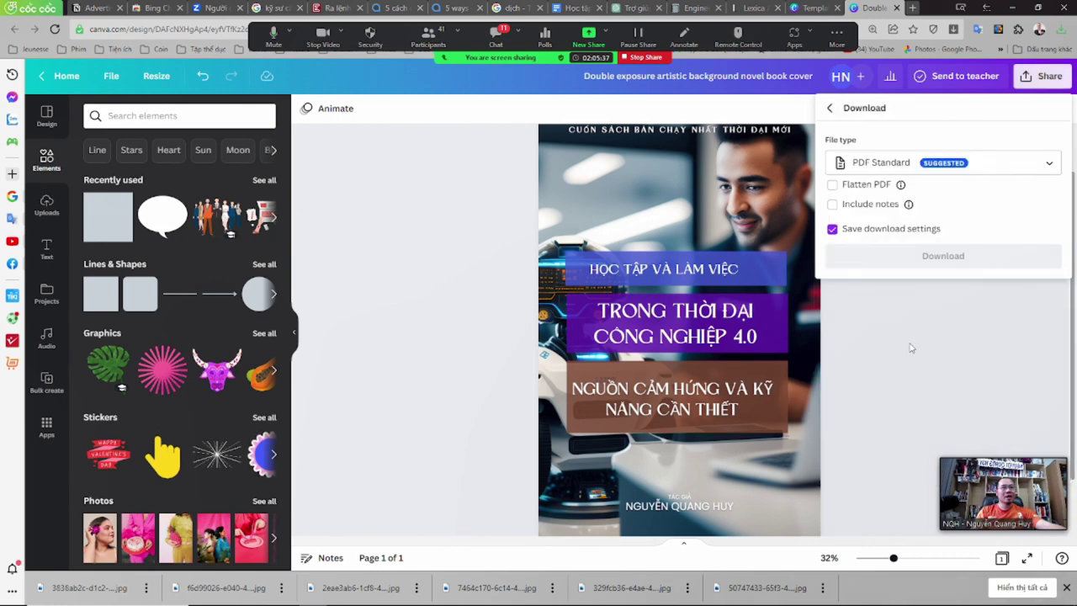
{"action": "left_click", "coordinate": [934, 162]}
{"action": "left_click", "coordinate": [867, 200]}
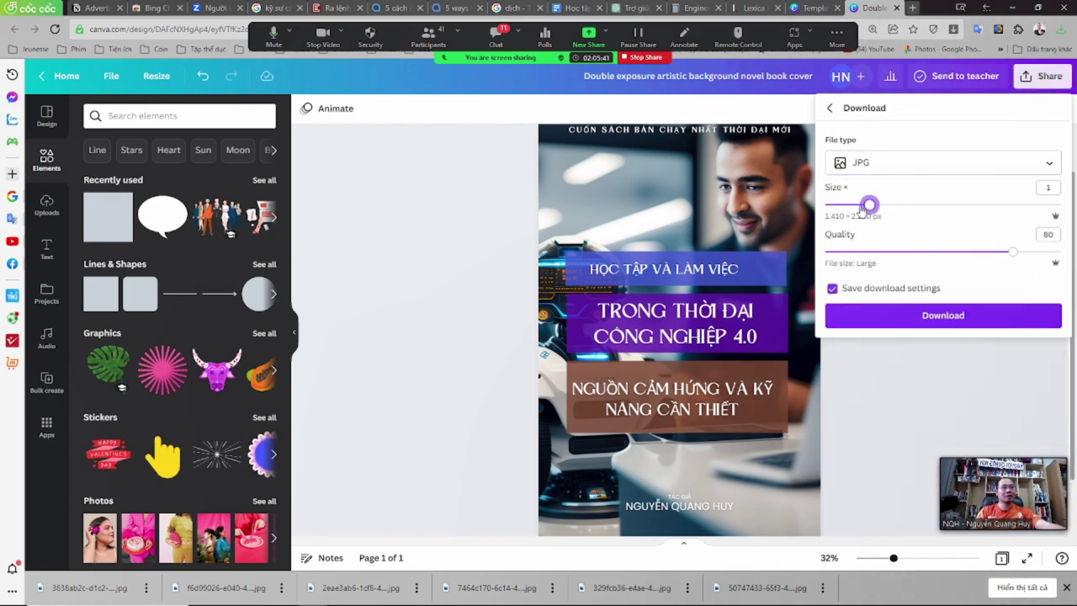
{"action": "left_click_drag", "start_coordinate": [862, 210], "coordinate": [852, 214]}
{"action": "left_click", "coordinate": [914, 316]}
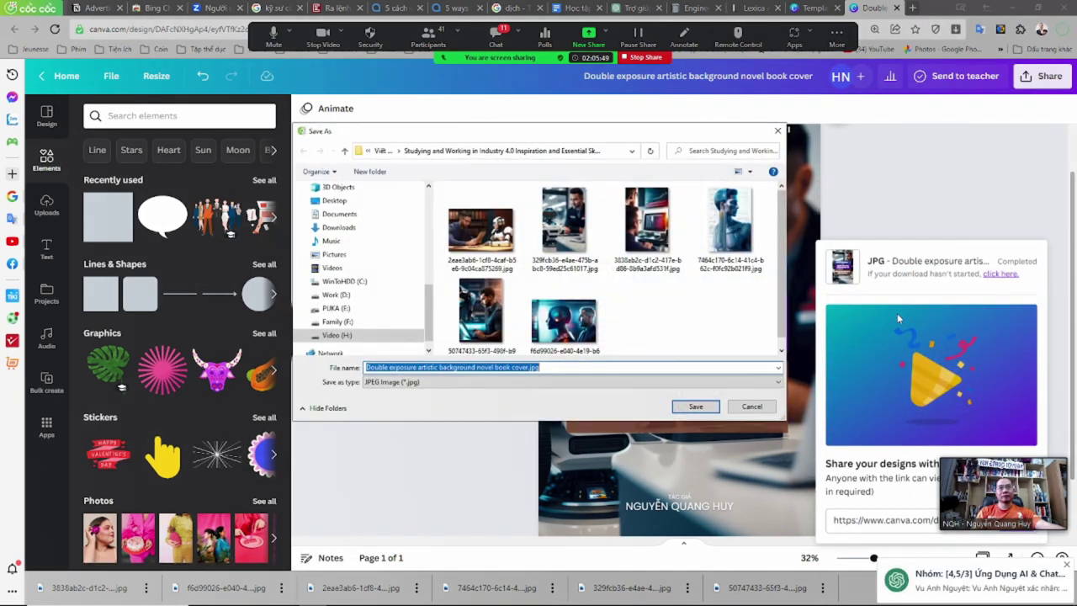
{"action": "type", "text": "1"}
{"action": "left_click", "coordinate": [684, 411]}
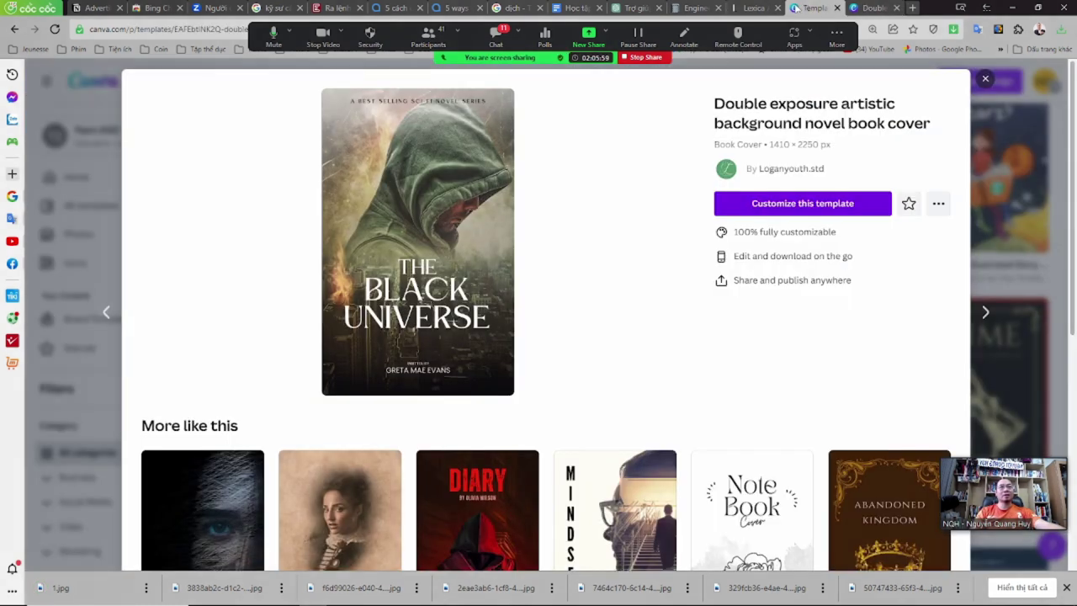
- Go to Smartmockups from Canva Home and open the recently used standing-book mockup
{"action": "left_click", "coordinate": [802, 7]}
{"action": "key", "text": "Escape"}
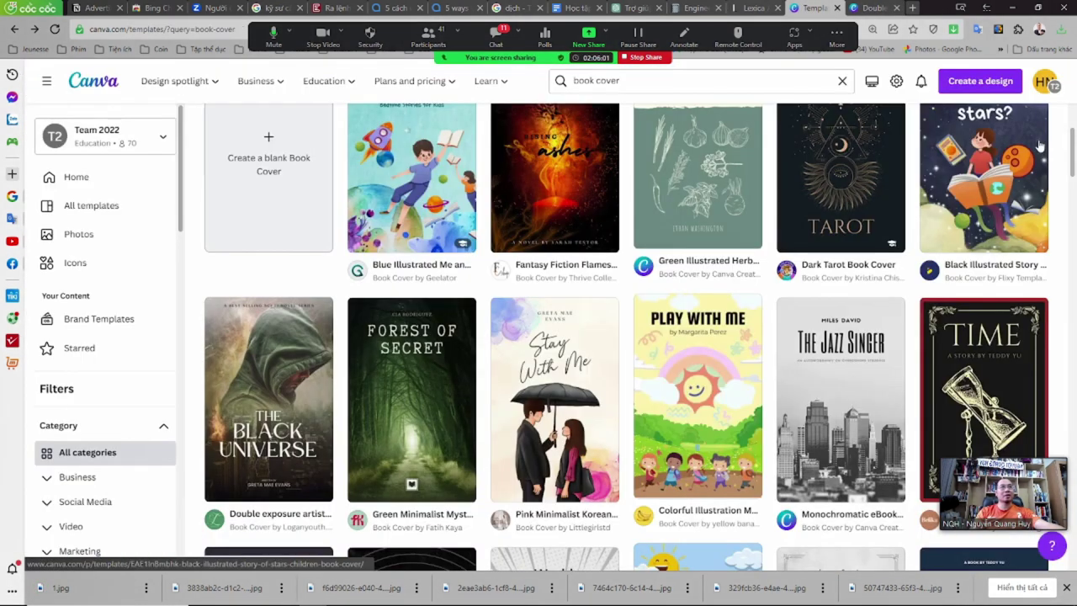
{"action": "scroll", "coordinate": [96, 379], "scroll_direction": "down", "scroll_amount": 3}
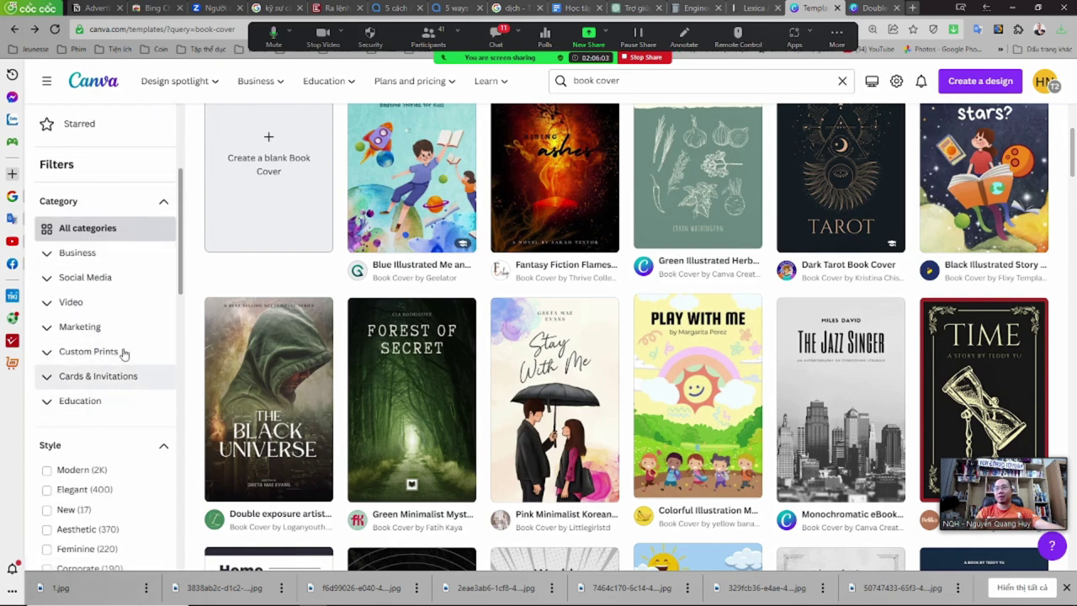
{"action": "scroll", "coordinate": [120, 163], "scroll_direction": "up", "scroll_amount": 5}
{"action": "left_click", "coordinate": [79, 84]}
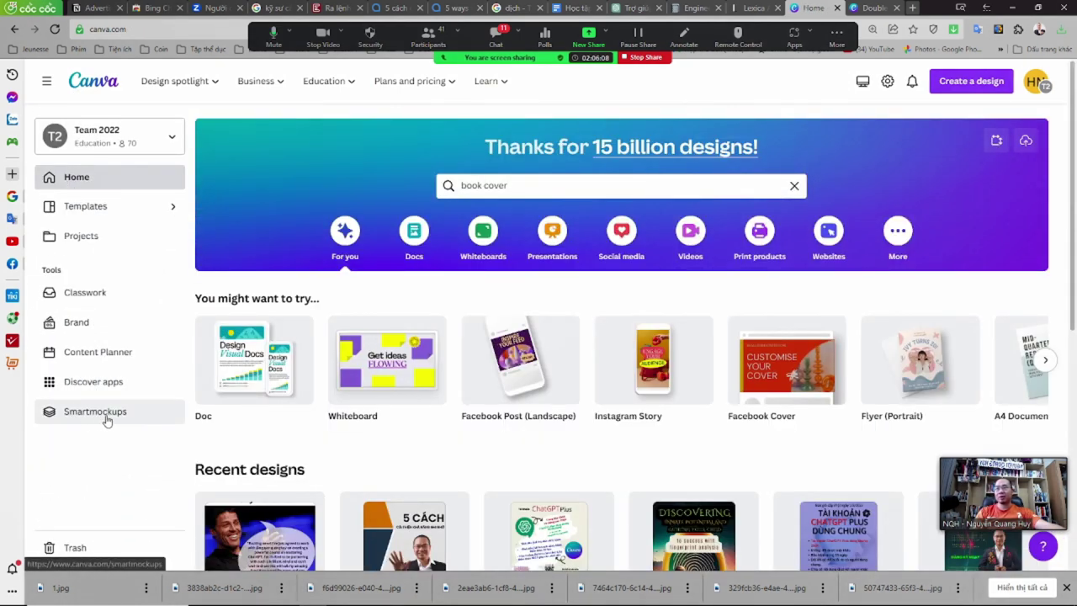
{"action": "left_click", "coordinate": [107, 416]}
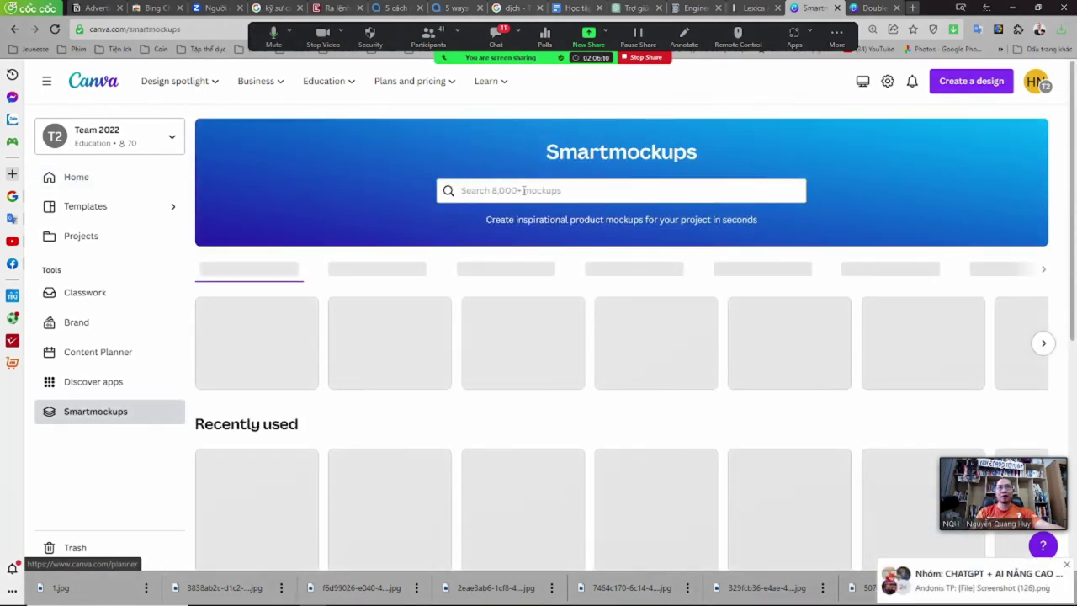
{"action": "scroll", "coordinate": [445, 413], "scroll_direction": "down", "scroll_amount": 2}
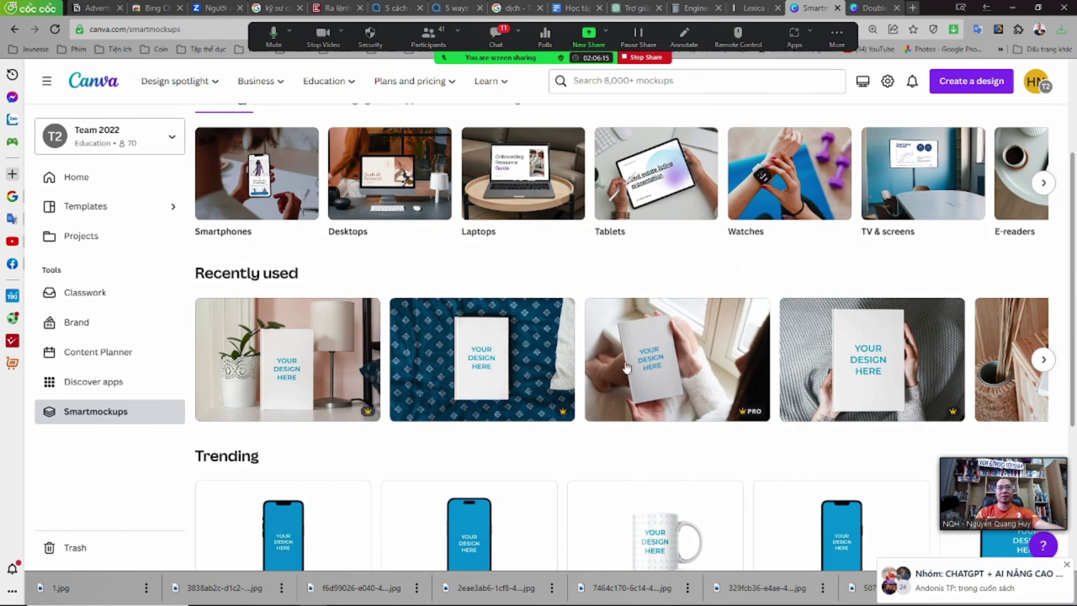
{"action": "left_click", "coordinate": [322, 371]}
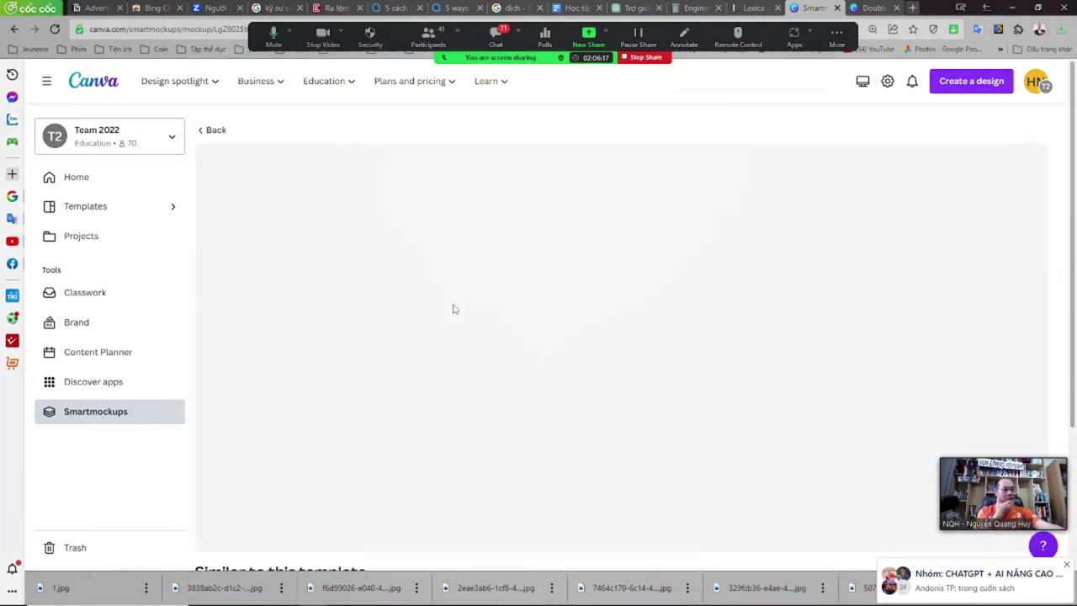
- Upload the 1.jpg cover and place it in the book mockup
{"action": "scroll", "coordinate": [923, 323], "scroll_direction": "down", "scroll_amount": 1}
{"action": "scroll", "coordinate": [923, 323], "scroll_direction": "up", "scroll_amount": 1}
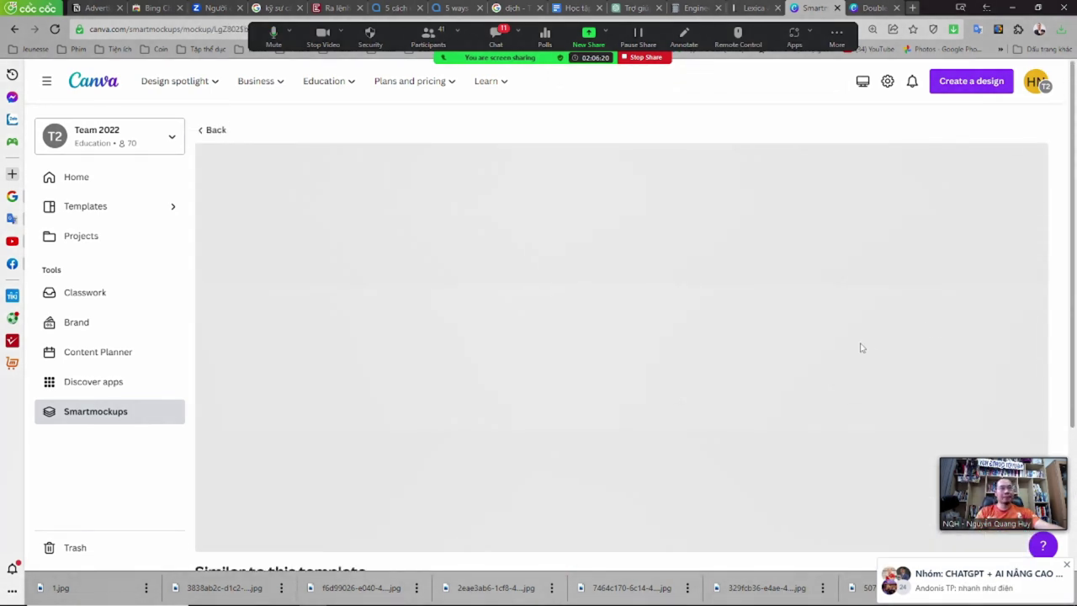
{"action": "left_click", "coordinate": [904, 399]}
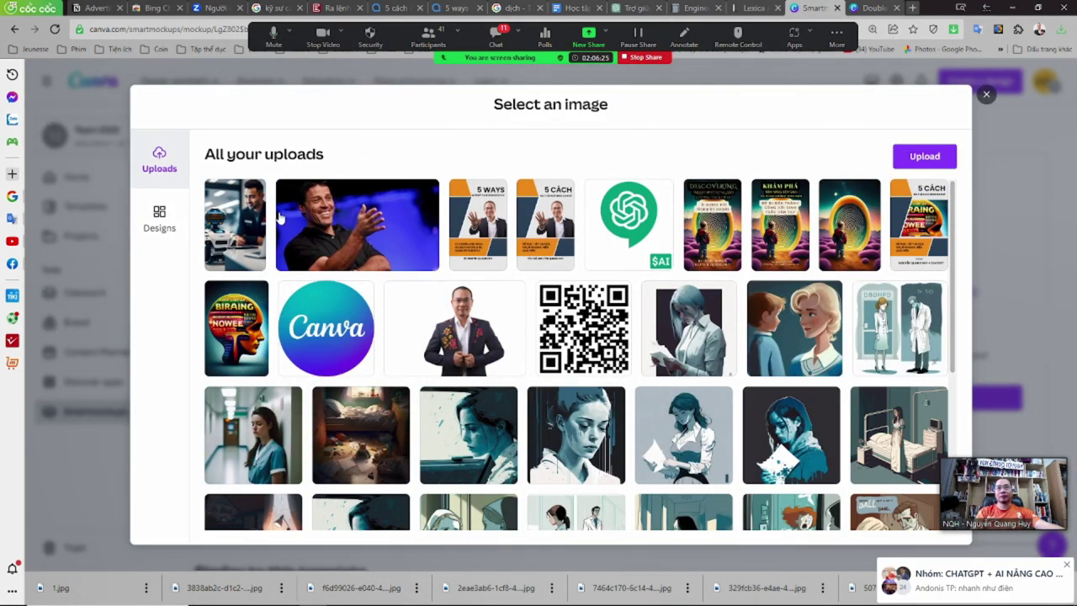
{"action": "left_click", "coordinate": [242, 227]}
{"action": "left_click", "coordinate": [242, 227]}
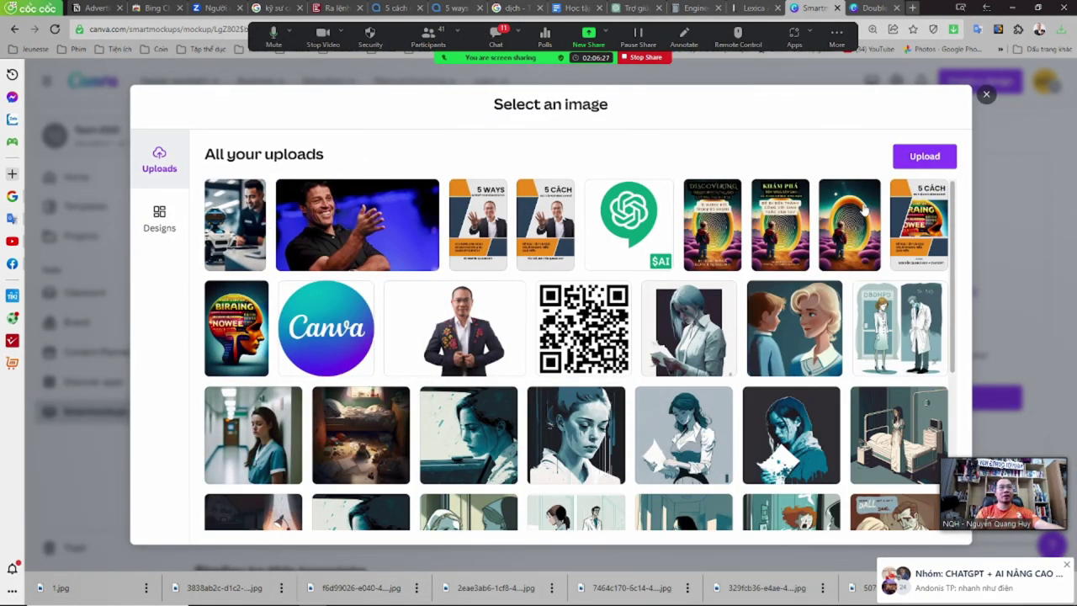
{"action": "left_click", "coordinate": [925, 156]}
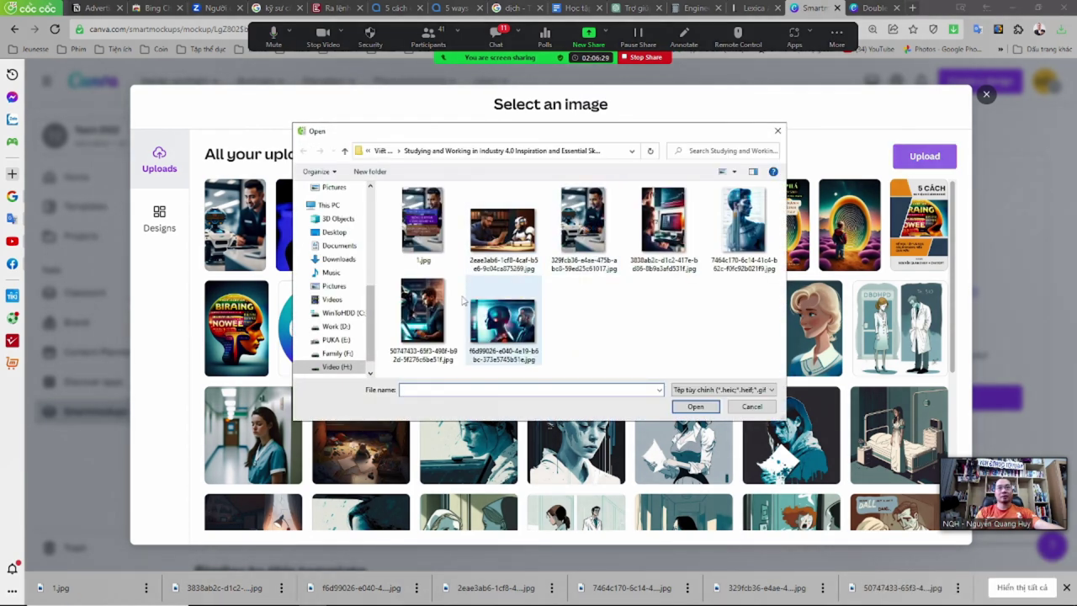
{"action": "left_click", "coordinate": [423, 223]}
{"action": "key", "text": "Return"}
{"action": "left_click", "coordinate": [377, 48]}
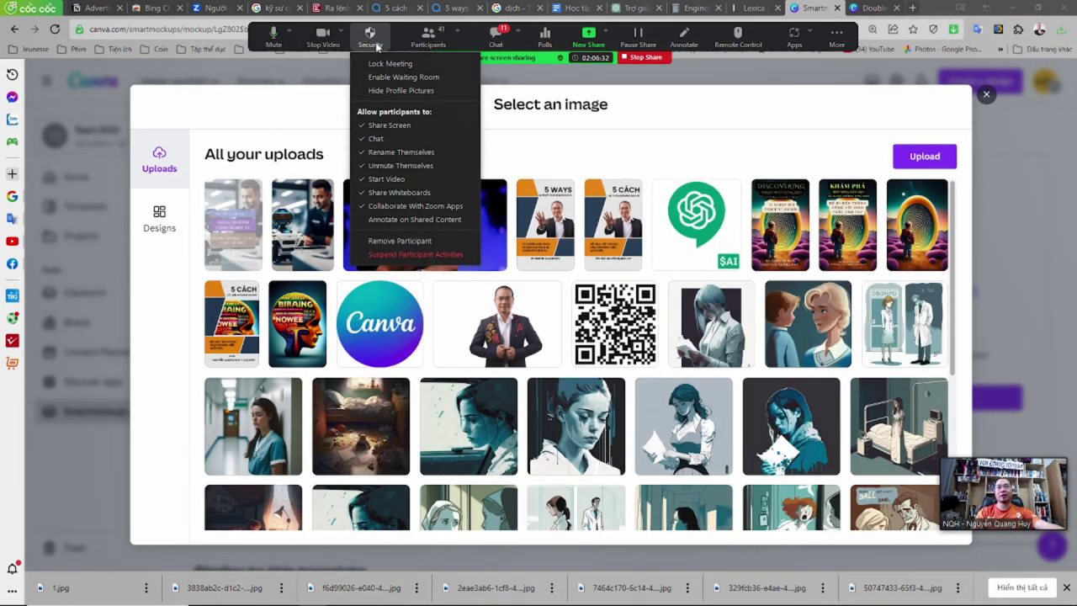
{"action": "left_click", "coordinate": [231, 221]}
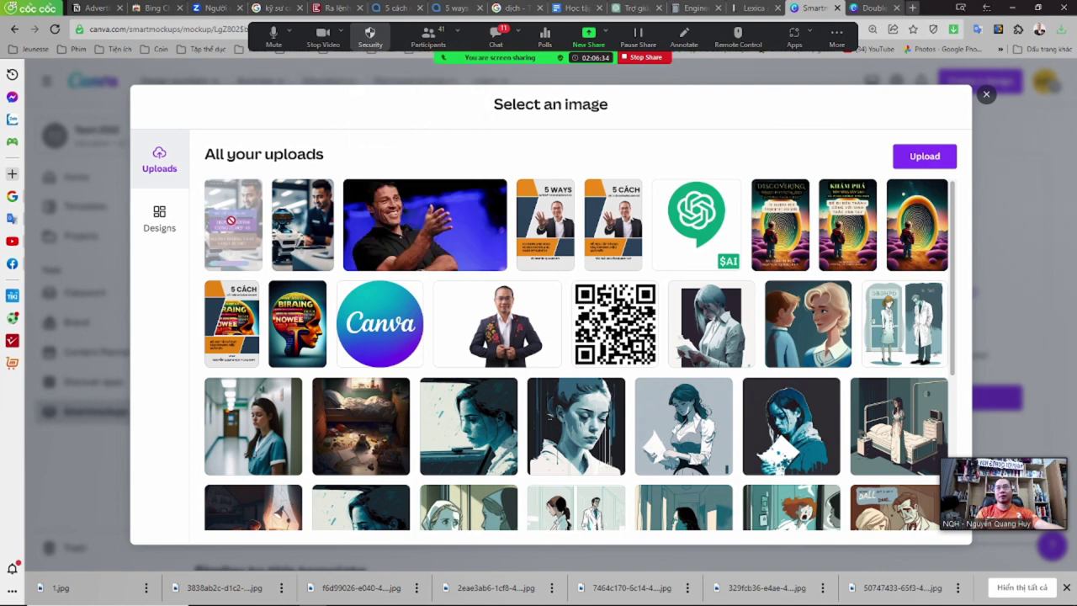
{"action": "left_click", "coordinate": [230, 221]}
{"action": "left_click", "coordinate": [579, 527]}
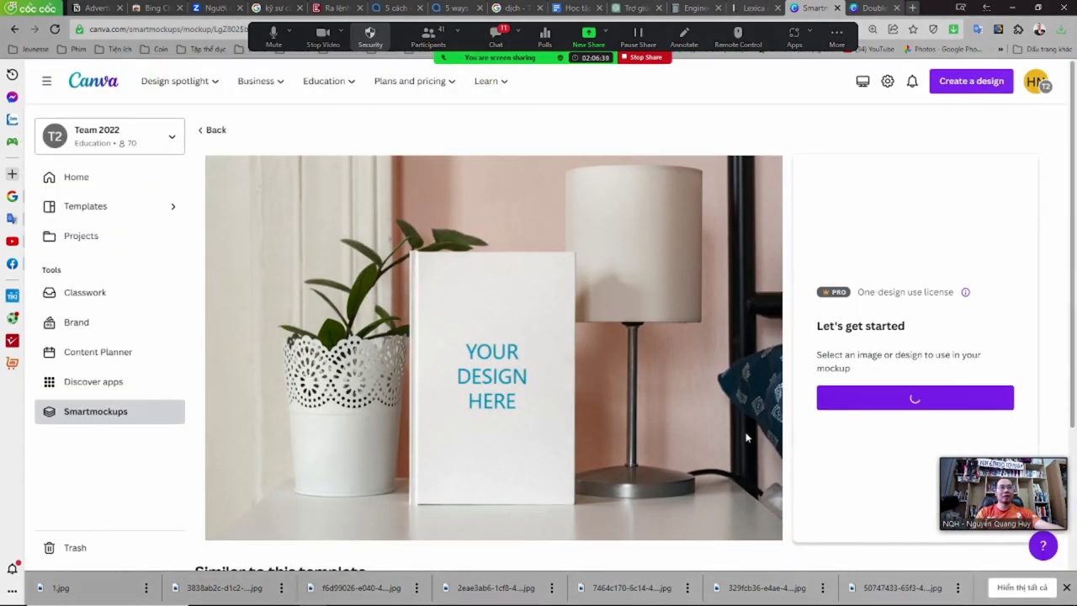
- Enlarge the cover in the mockup to 102% and save the mockup
{"action": "left_click", "coordinate": [860, 390]}
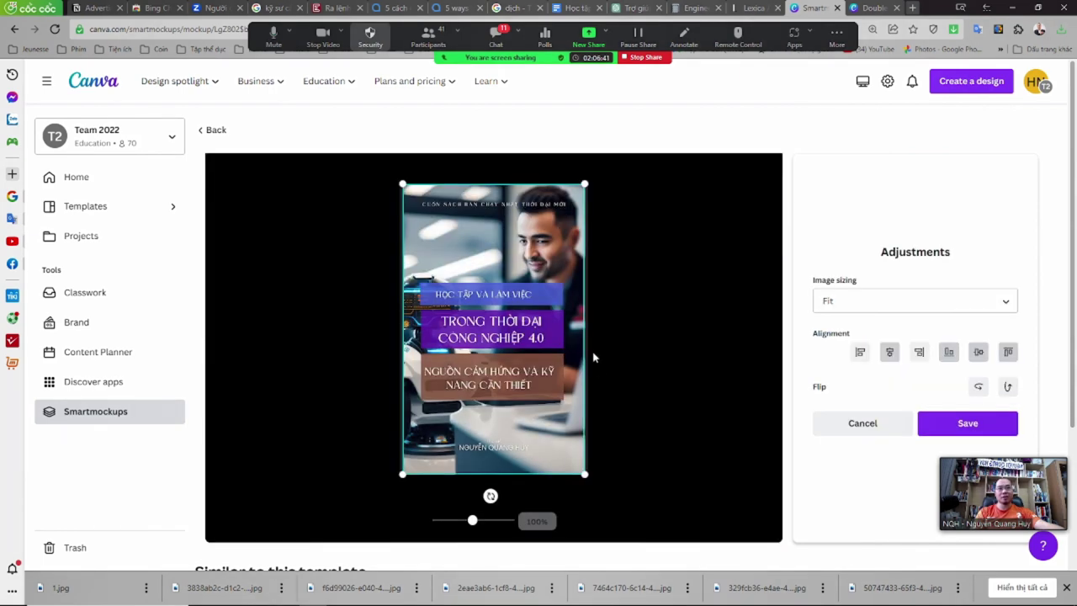
{"action": "left_click_drag", "start_coordinate": [584, 473], "coordinate": [587, 479]}
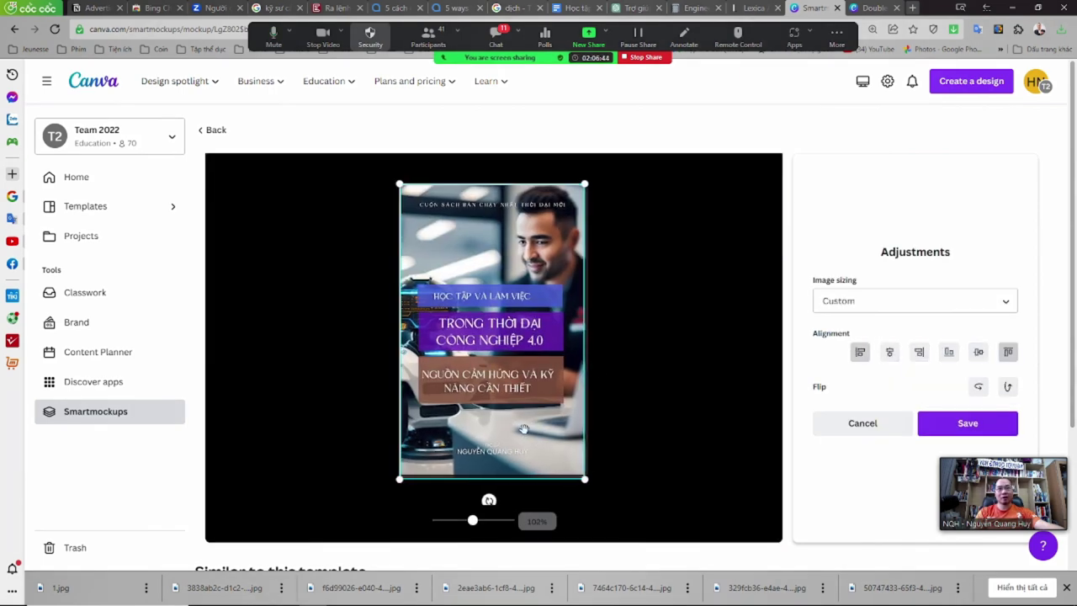
{"action": "left_click", "coordinate": [923, 428]}
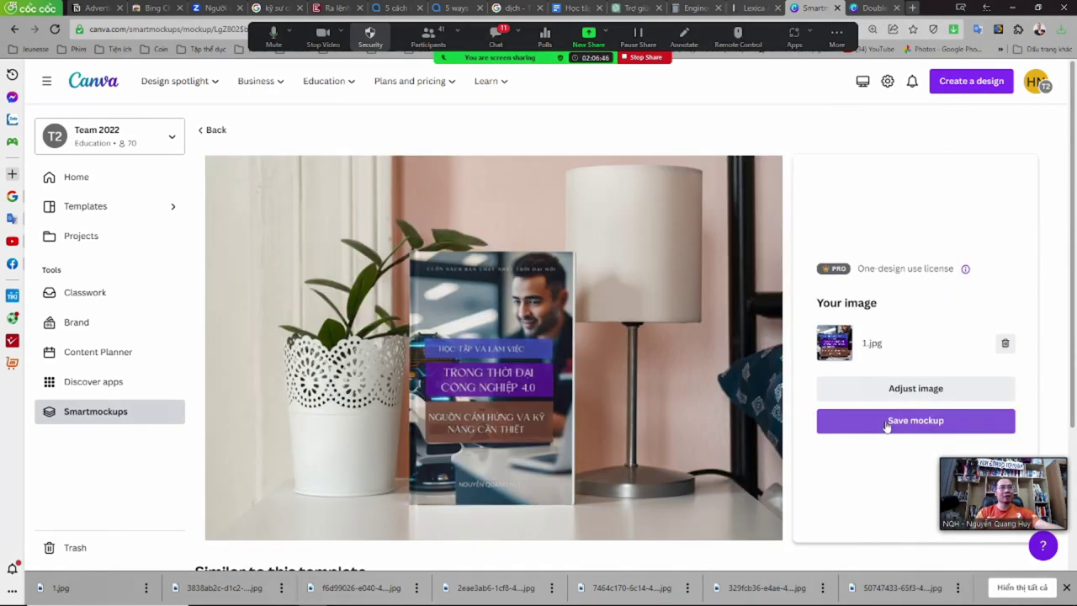
{"action": "left_click", "coordinate": [886, 425]}
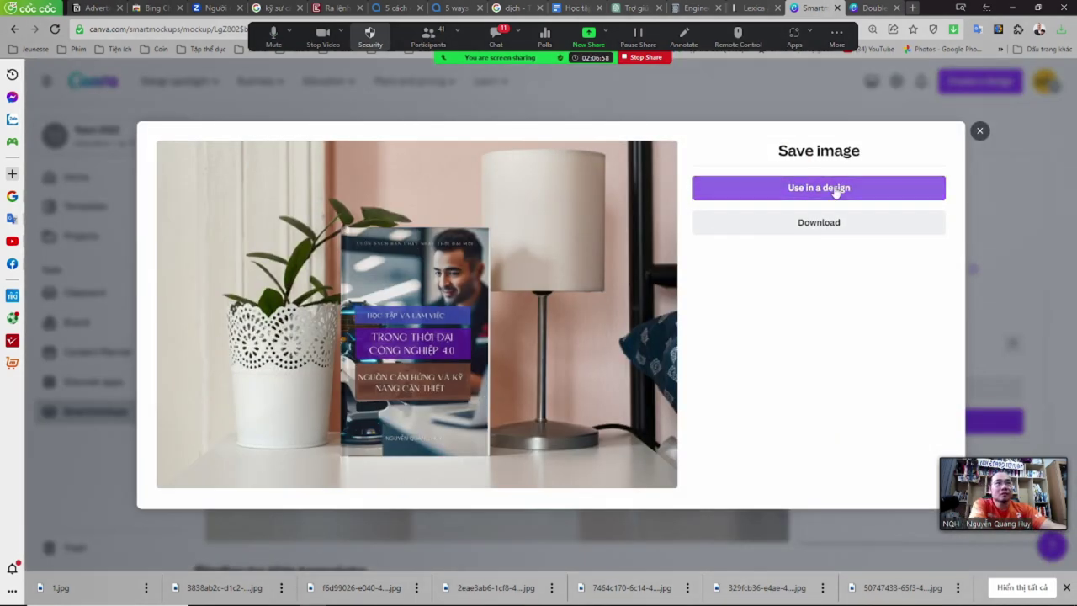
- Download the hardcover mockup as a PNG, then return to the cover design tab
{"action": "left_click", "coordinate": [836, 188]}
{"action": "left_click", "coordinate": [836, 190]}
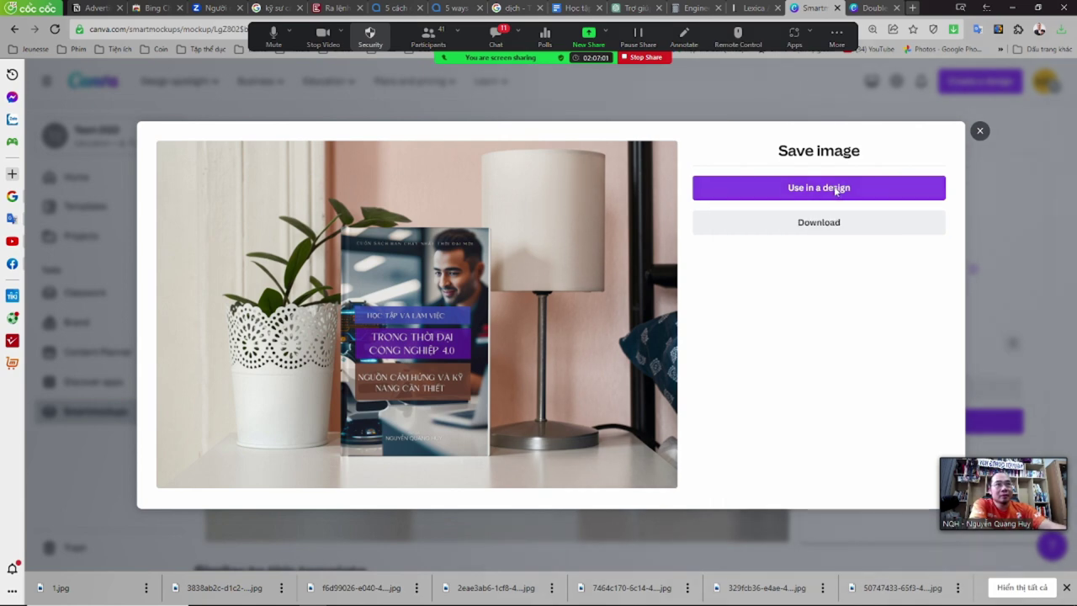
{"action": "left_click", "coordinate": [835, 190]}
{"action": "left_click", "coordinate": [967, 233]}
{"action": "left_click", "coordinate": [827, 225]}
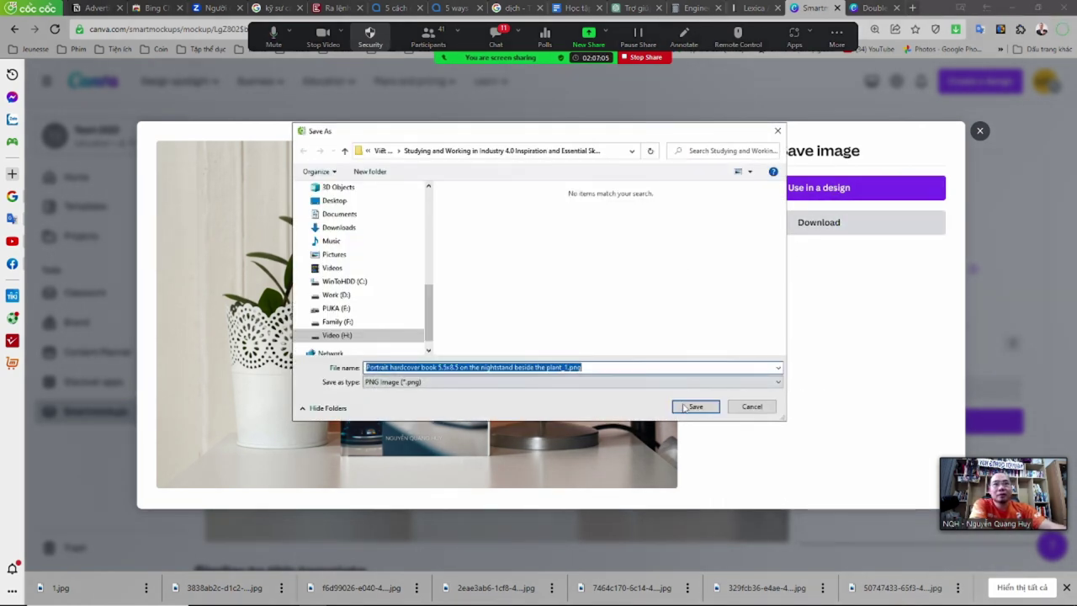
{"action": "left_click", "coordinate": [684, 407]}
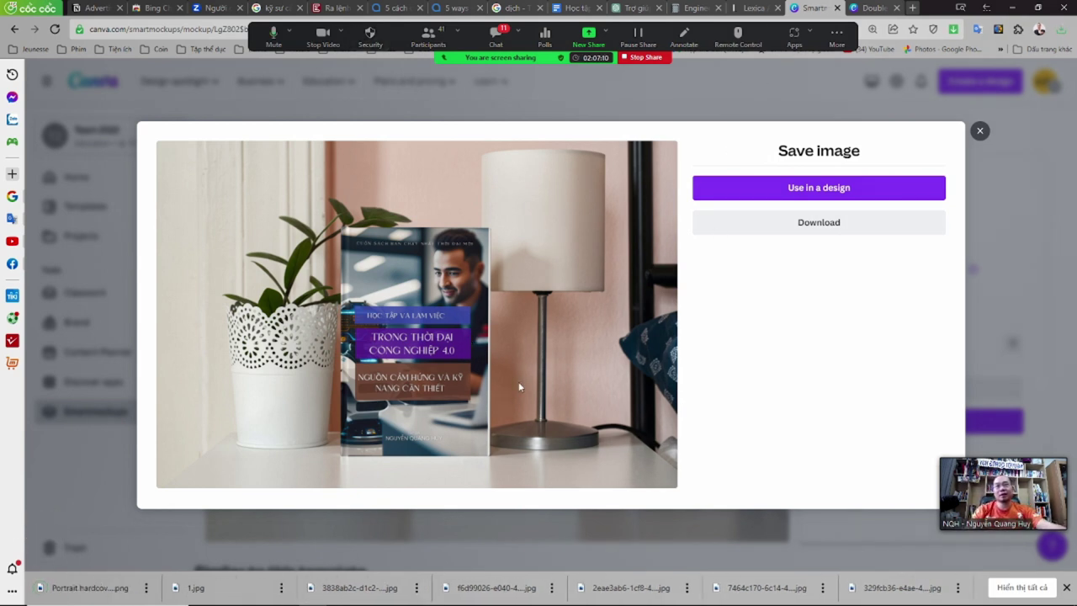
{"action": "left_click", "coordinate": [980, 133]}
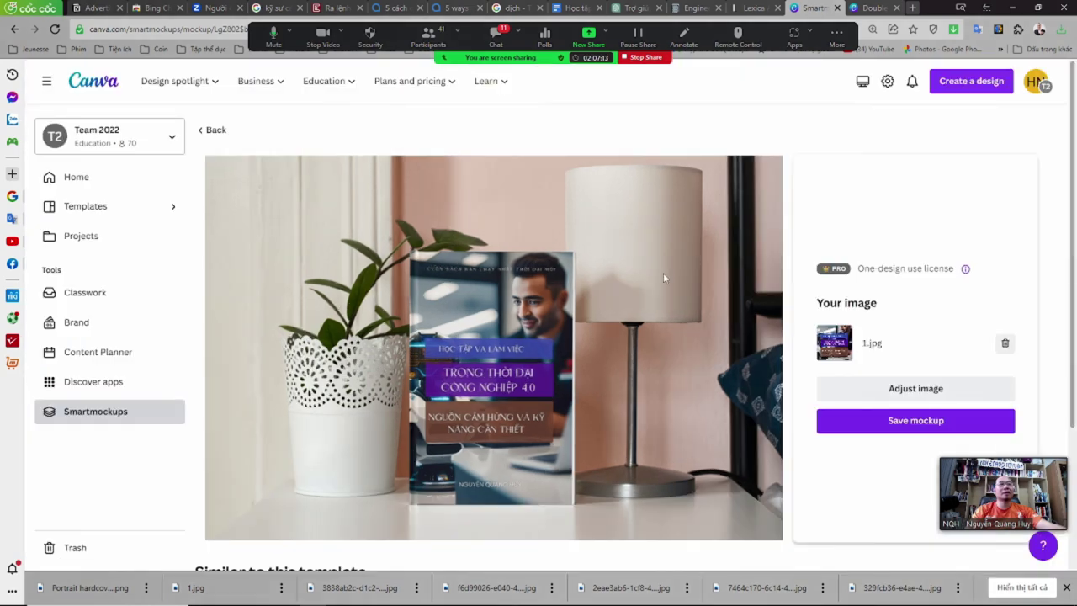
{"action": "left_click", "coordinate": [875, 8]}
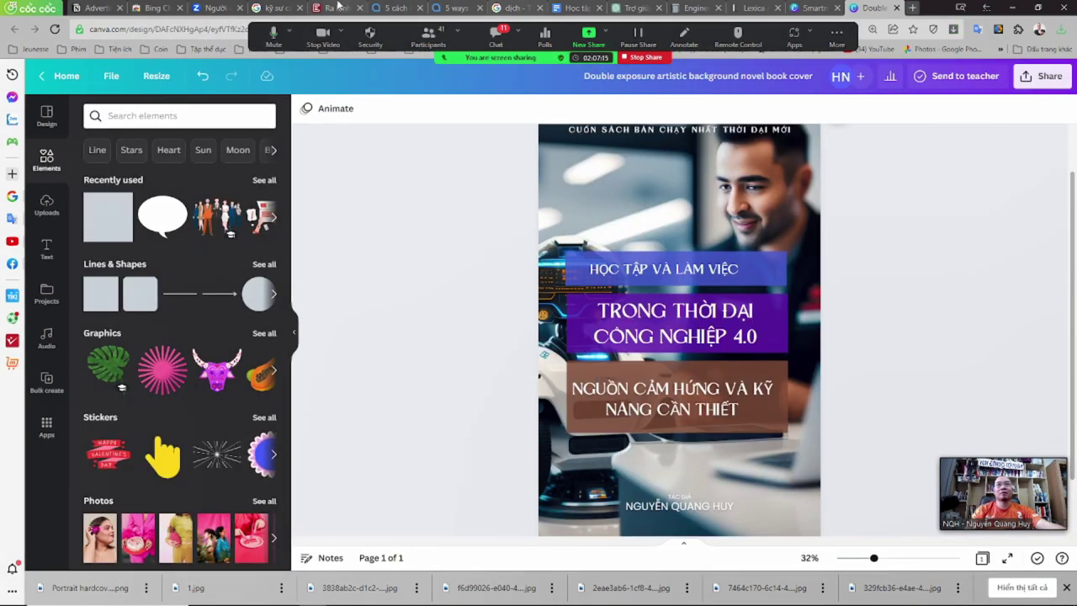
- Download the ebook via Tệp > Tải xuống > Tài liệu PDF into the book folder
{"action": "left_click", "coordinate": [572, 7]}
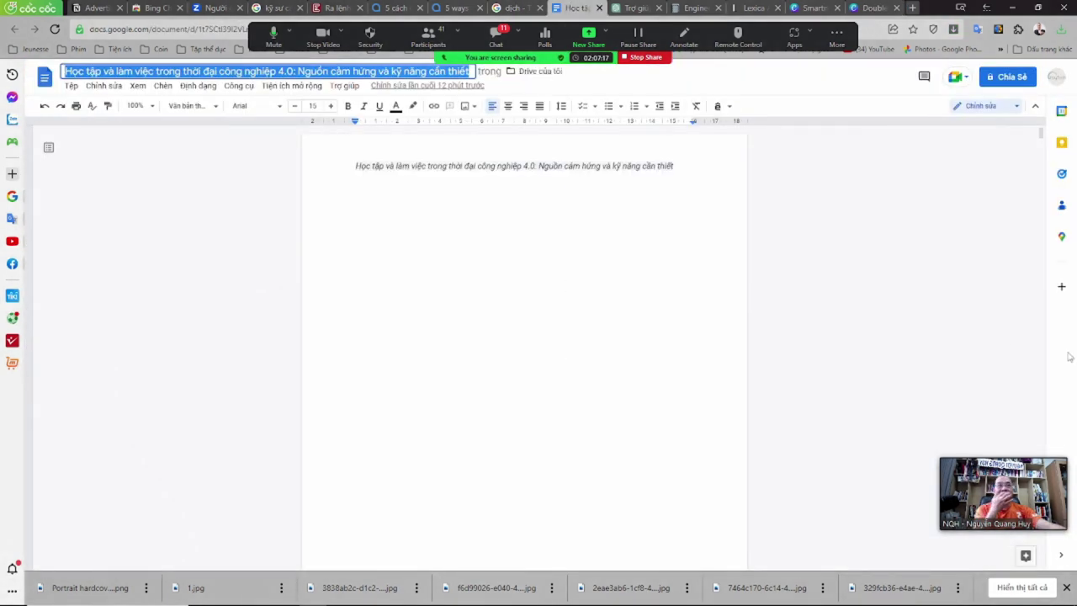
{"action": "mouse_move", "coordinate": [1041, 132]}
{"action": "left_mouse_down"}
{"action": "mouse_move", "coordinate": [1040, 145]}
{"action": "mouse_move", "coordinate": [1040, 133]}
{"action": "left_mouse_up"}
{"action": "left_click", "coordinate": [71, 87]}
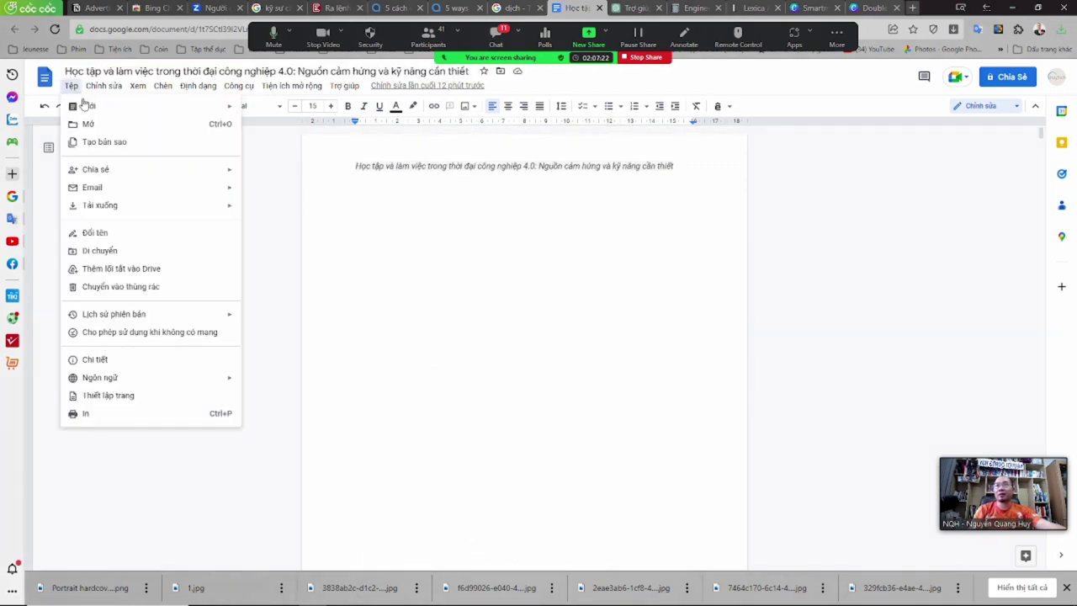
{"action": "mouse_move", "coordinate": [139, 206]}
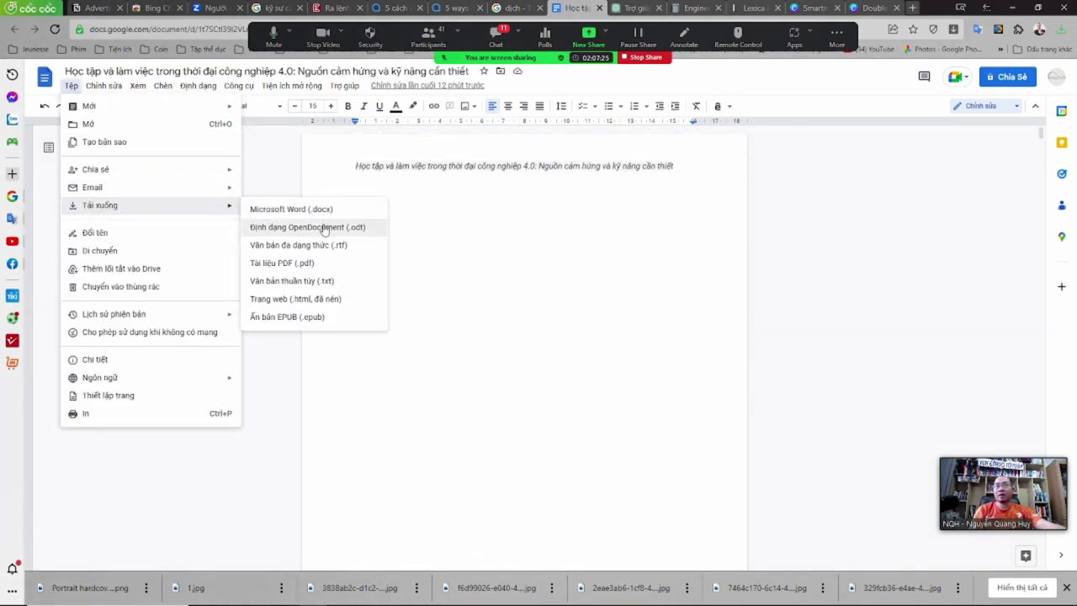
{"action": "left_click", "coordinate": [280, 264]}
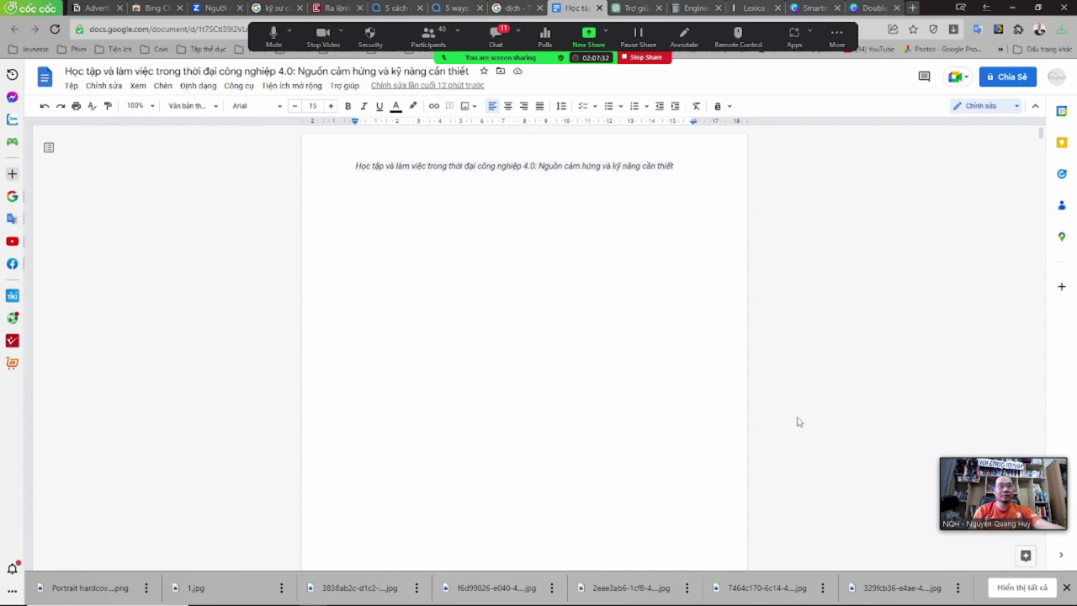
{"action": "scroll", "coordinate": [655, 333], "scroll_direction": "down", "scroll_amount": 10}
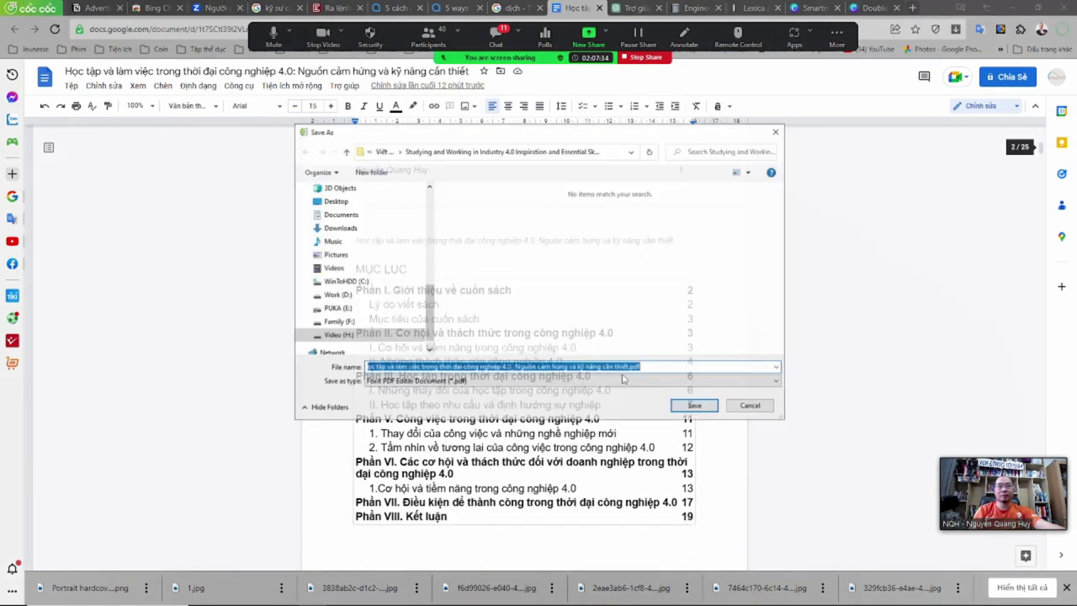
{"action": "left_click", "coordinate": [694, 406]}
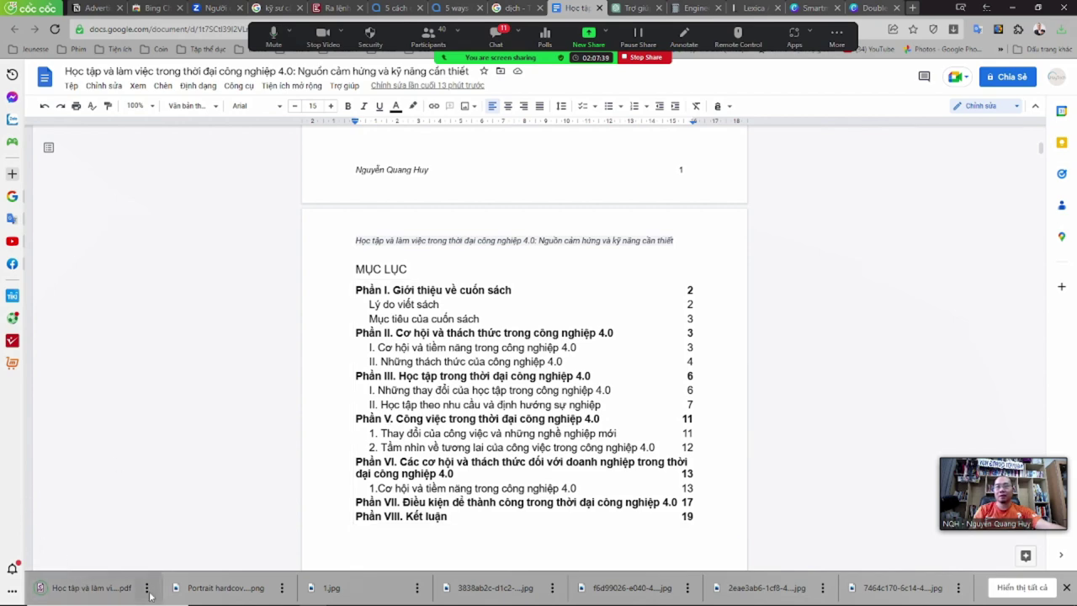
{"action": "left_click", "coordinate": [147, 588]}
{"action": "left_click", "coordinate": [173, 530]}
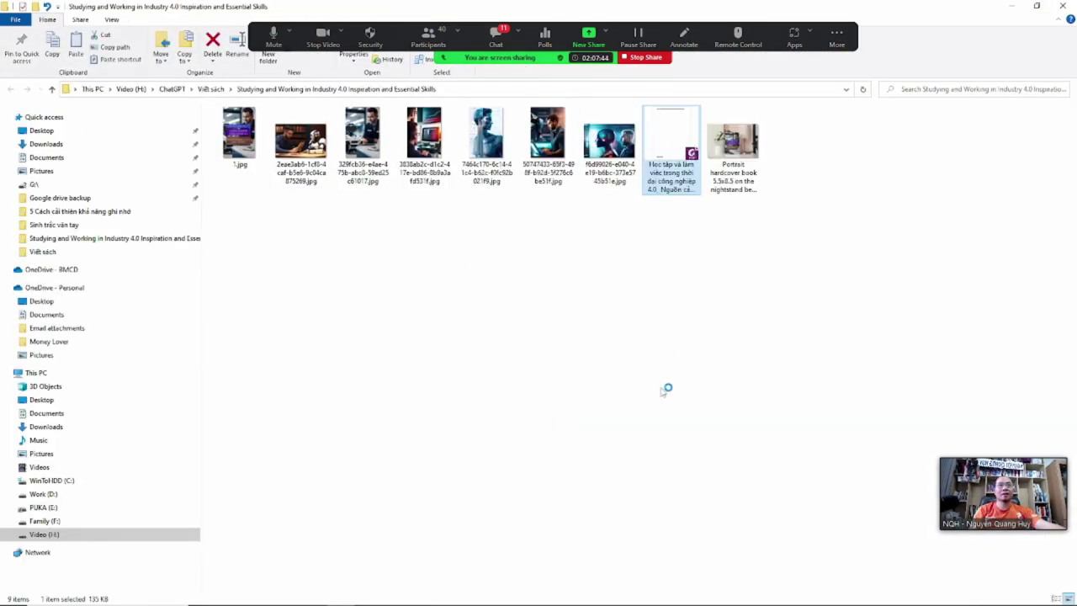
{"action": "key", "text": "Return"}
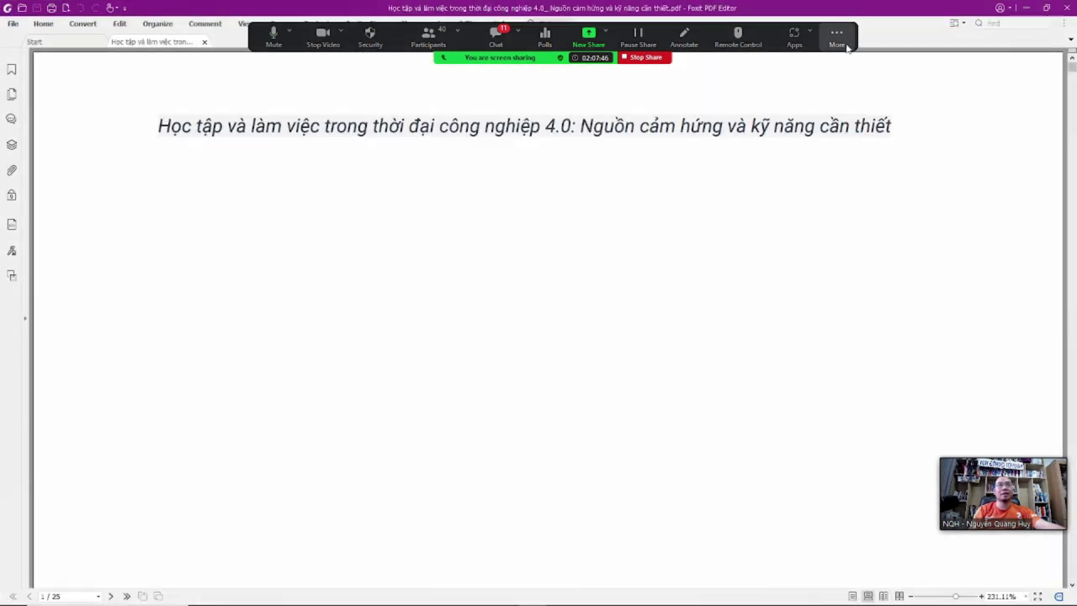
{"action": "left_click_drag", "start_coordinate": [825, 45], "coordinate": [902, 66]}
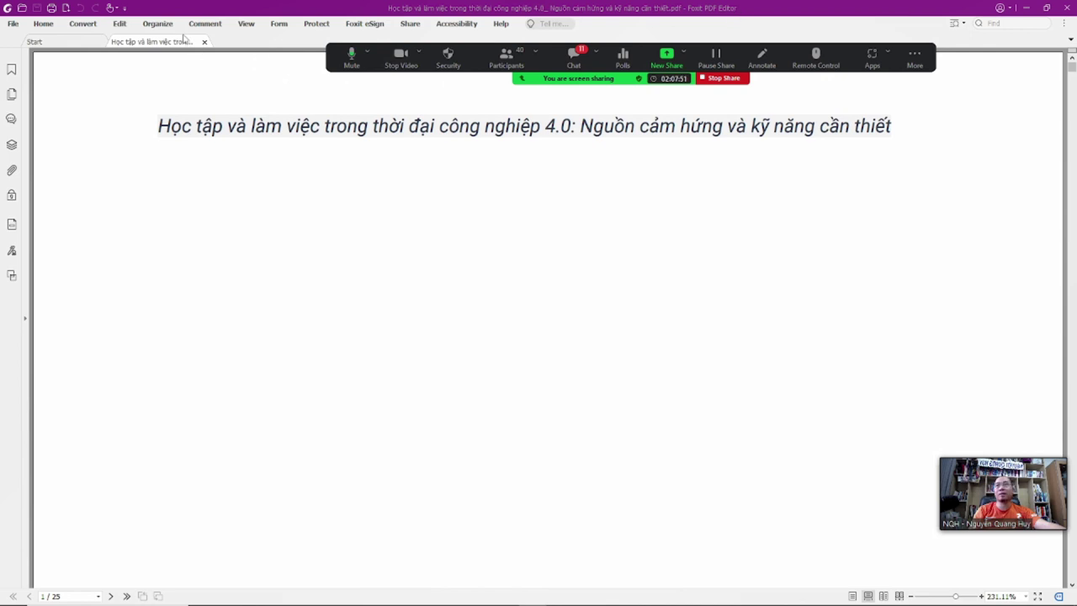
{"action": "left_click", "coordinate": [122, 25]}
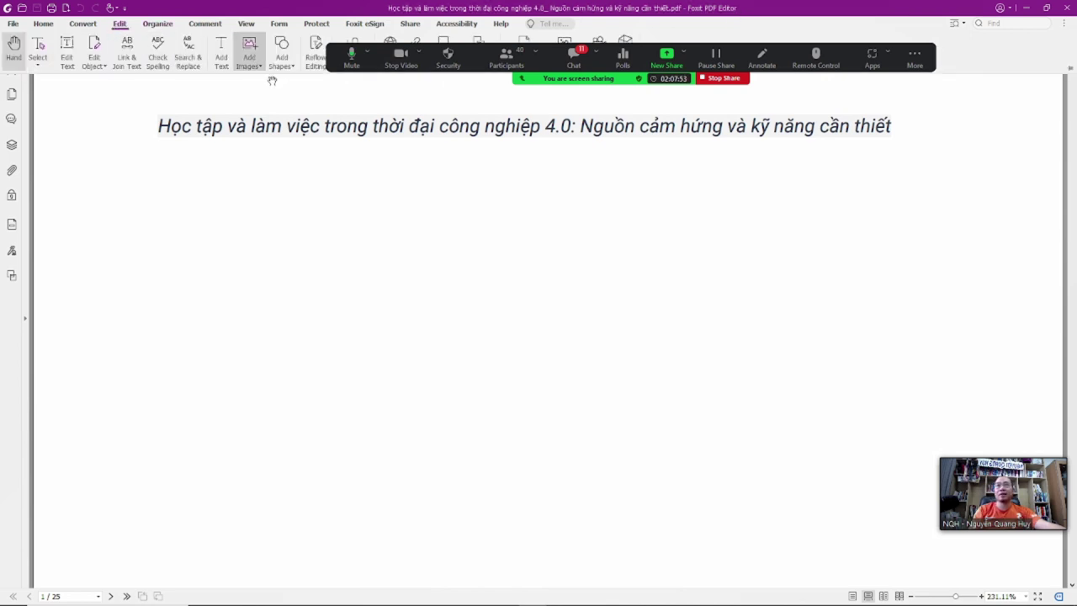
{"action": "key", "text": "ctrl+0"}
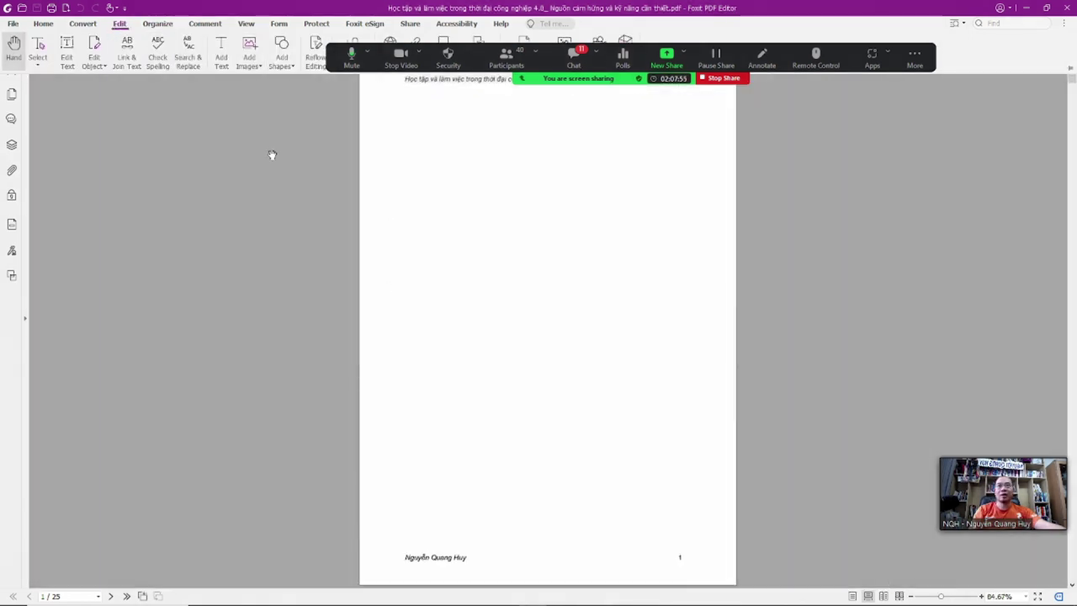
{"action": "left_click", "coordinate": [249, 52]}
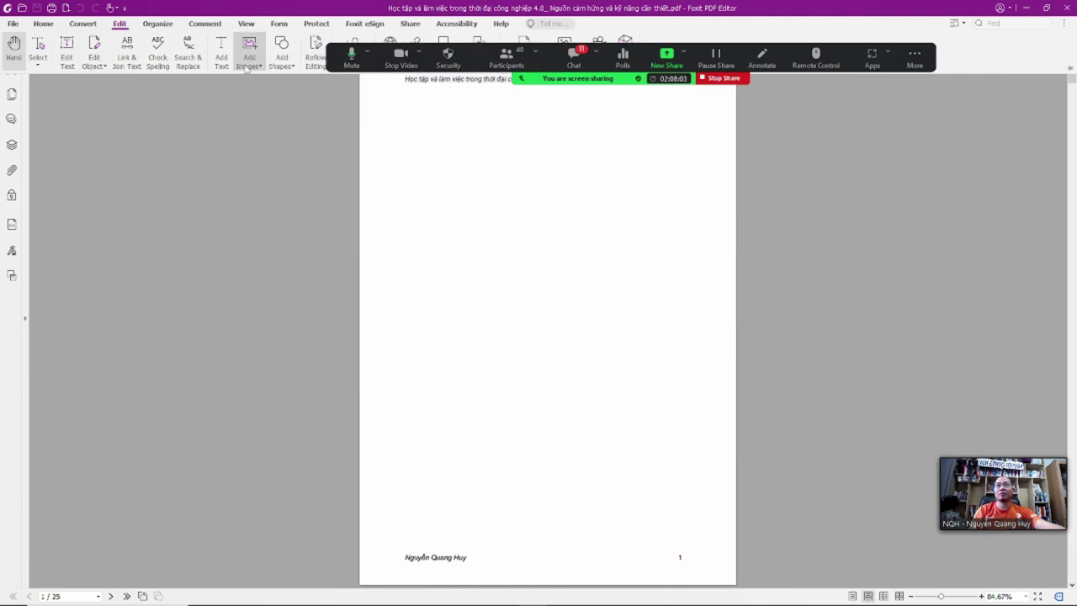
{"action": "left_click", "coordinate": [249, 53]}
{"action": "left_click", "coordinate": [255, 80]}
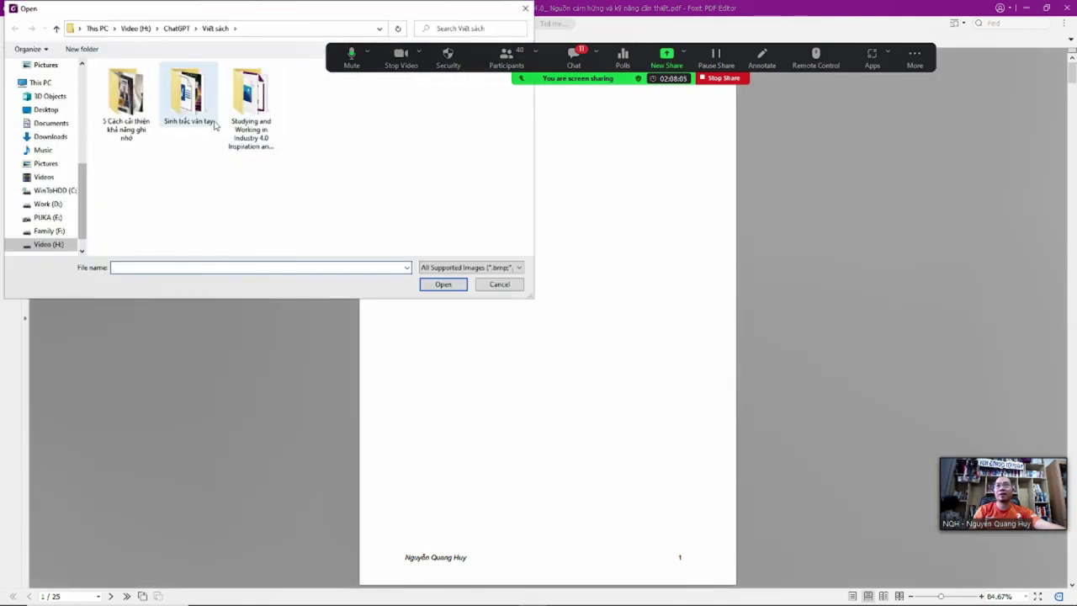
{"action": "double_click", "coordinate": [205, 123]}
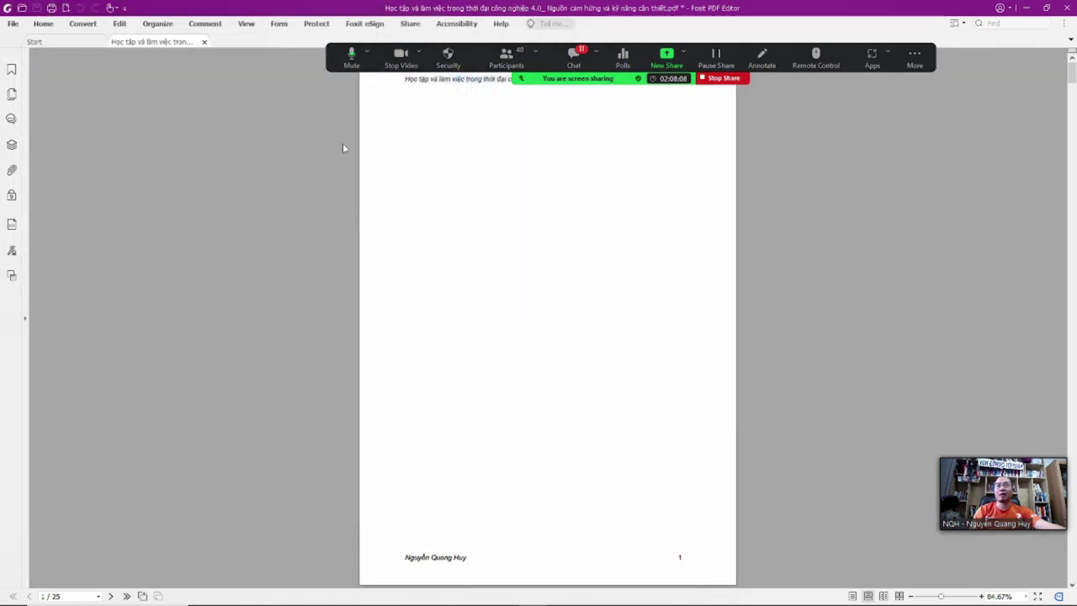
{"action": "scroll", "coordinate": [539, 286], "scroll_direction": "down", "scroll_amount": 5}
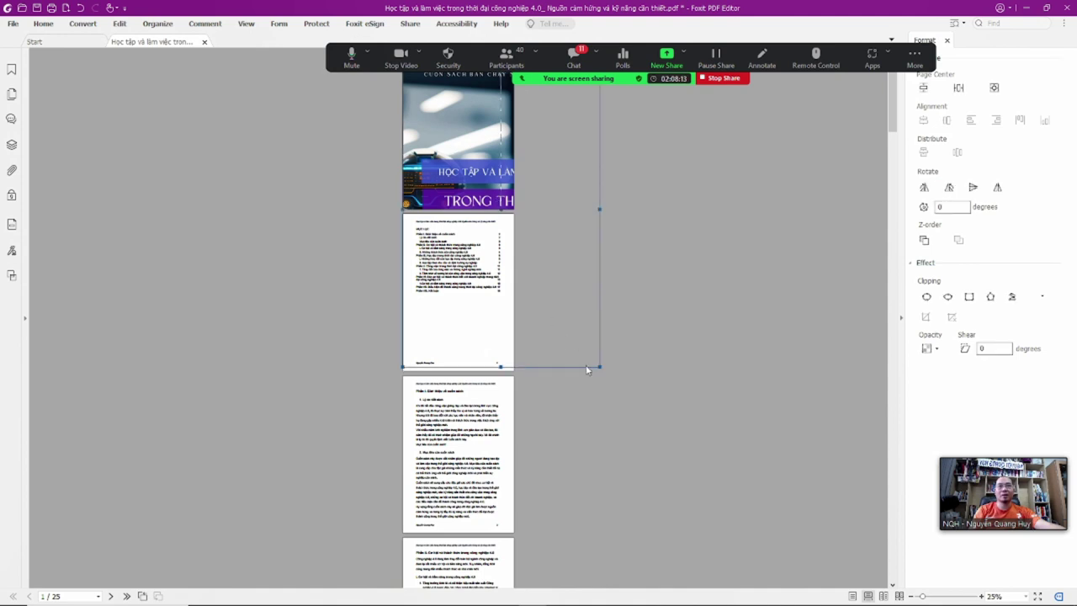
{"action": "left_click", "coordinate": [503, 313]}
{"action": "mouse_move", "coordinate": [521, 118]}
{"action": "left_mouse_down"}
{"action": "mouse_move", "coordinate": [606, 107]}
{"action": "mouse_move", "coordinate": [541, 186]}
{"action": "mouse_move", "coordinate": [536, 127]}
{"action": "left_mouse_up"}
{"action": "left_click", "coordinate": [666, 57]}
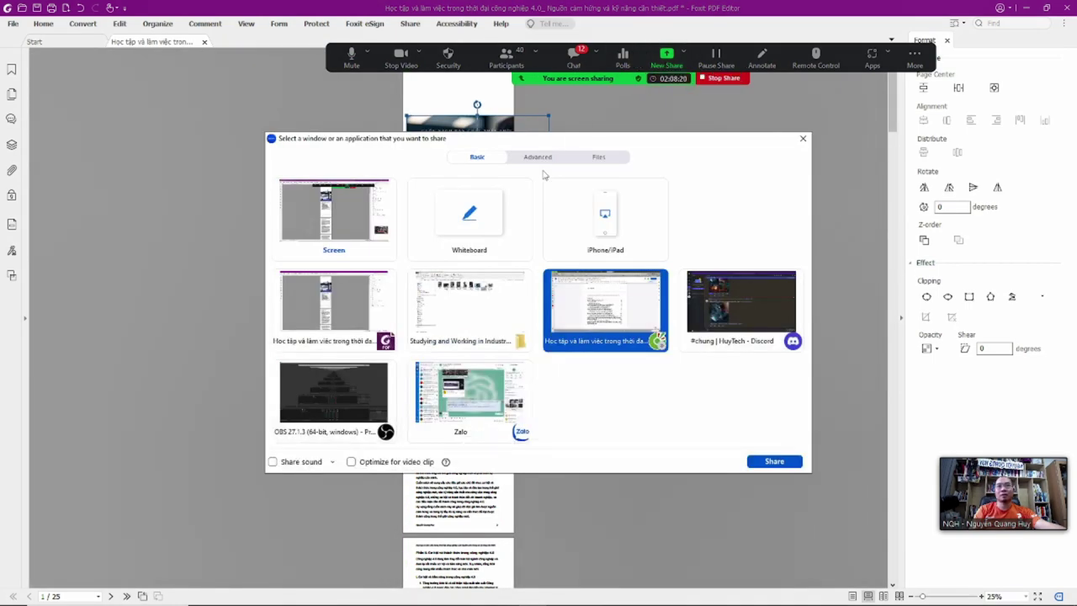
{"action": "left_click", "coordinate": [351, 217]}
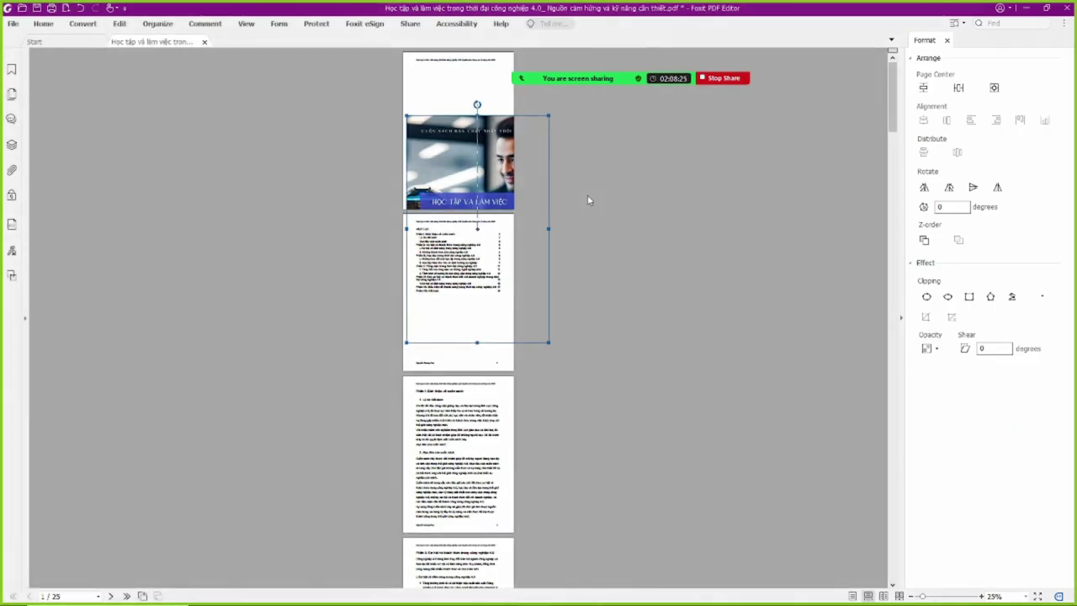
{"action": "left_click_drag", "start_coordinate": [526, 204], "coordinate": [526, 149]}
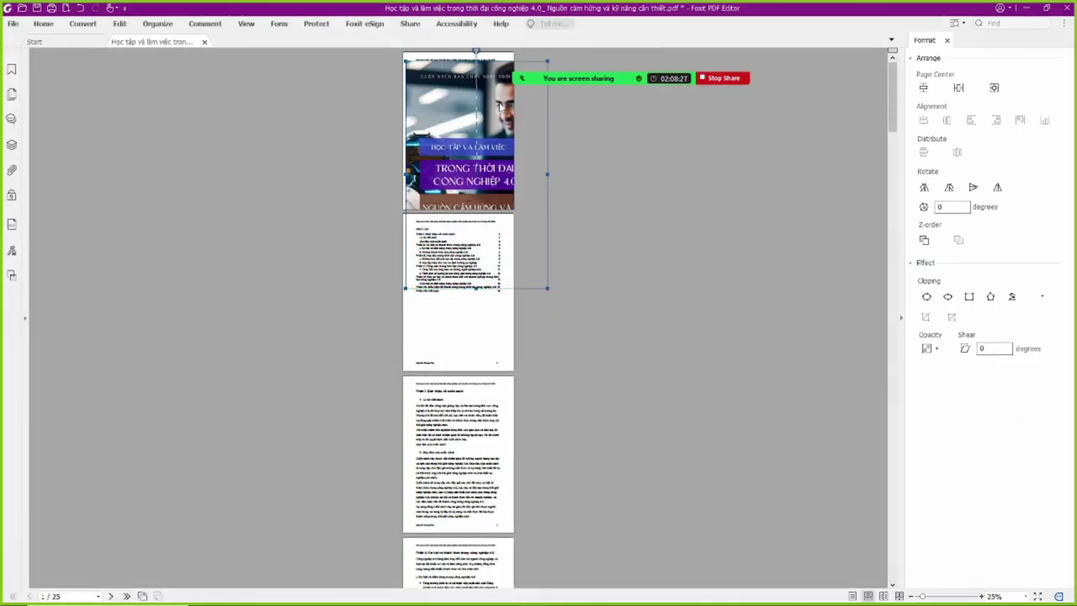
{"action": "left_click_drag", "start_coordinate": [548, 61], "coordinate": [515, 61]}
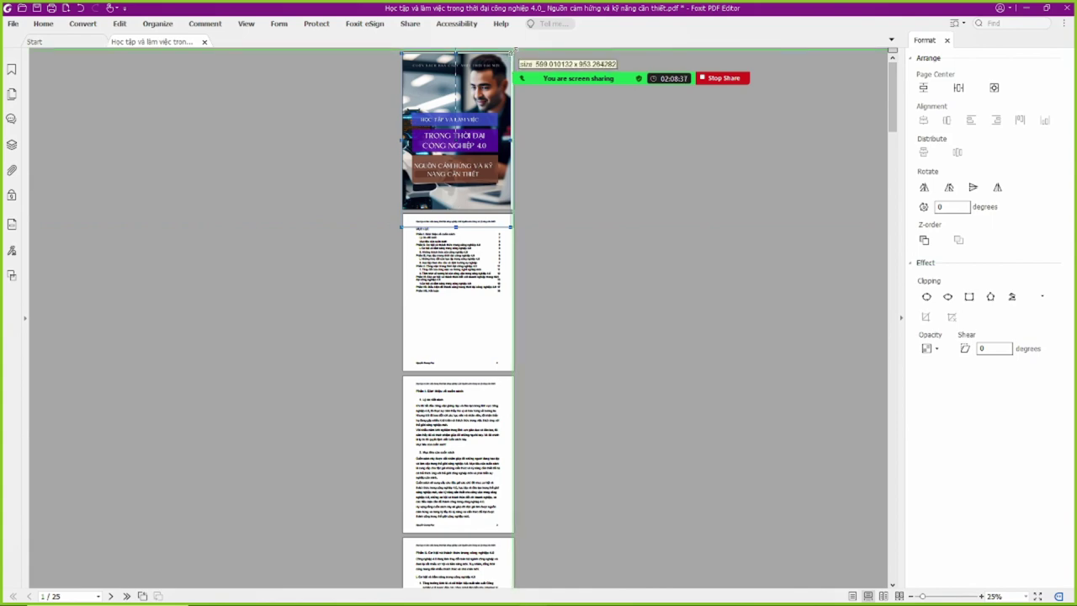
{"action": "scroll", "coordinate": [490, 83], "scroll_direction": "up", "scroll_amount": 3, "text": "ctrl"}
{"action": "scroll", "coordinate": [485, 223], "scroll_direction": "up", "scroll_amount": 3}
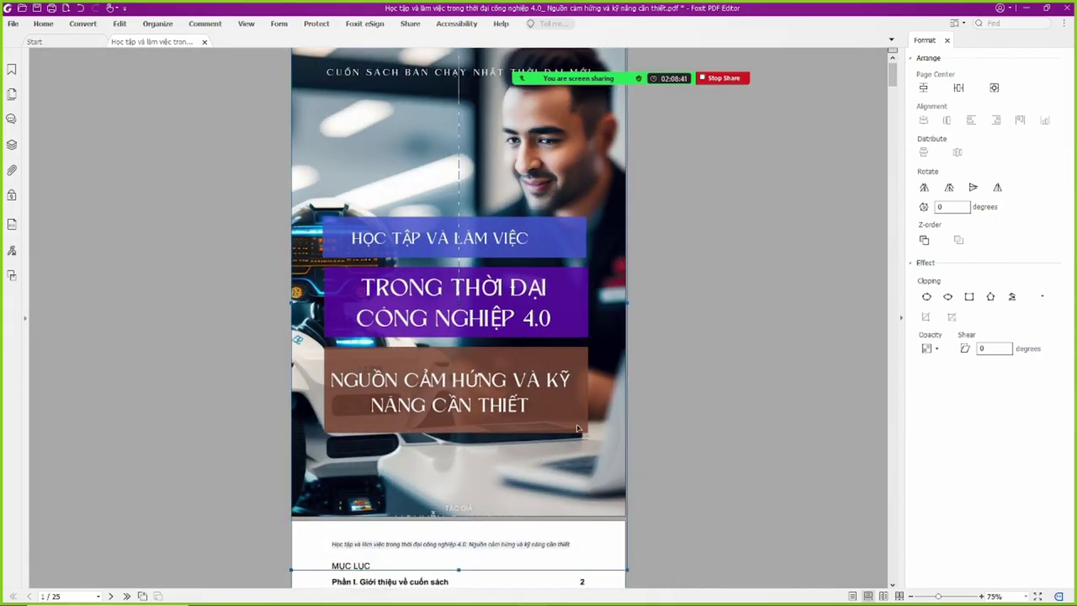
{"action": "scroll", "coordinate": [580, 413], "scroll_direction": "up", "scroll_amount": 1}
{"action": "scroll", "coordinate": [597, 383], "scroll_direction": "down", "scroll_amount": 1}
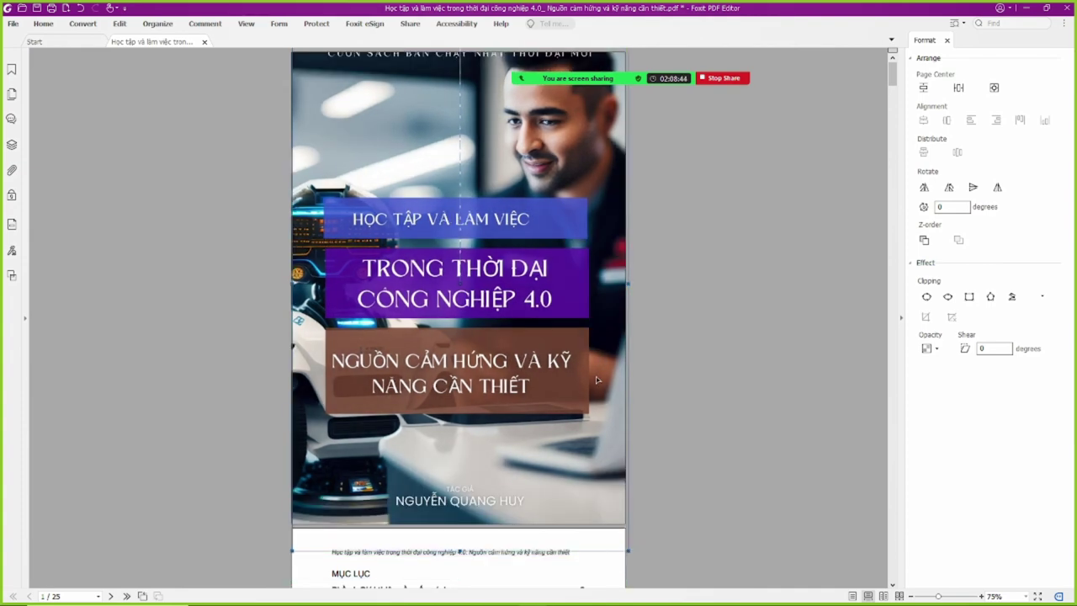
{"action": "scroll", "coordinate": [599, 389], "scroll_direction": "down", "scroll_amount": 1}
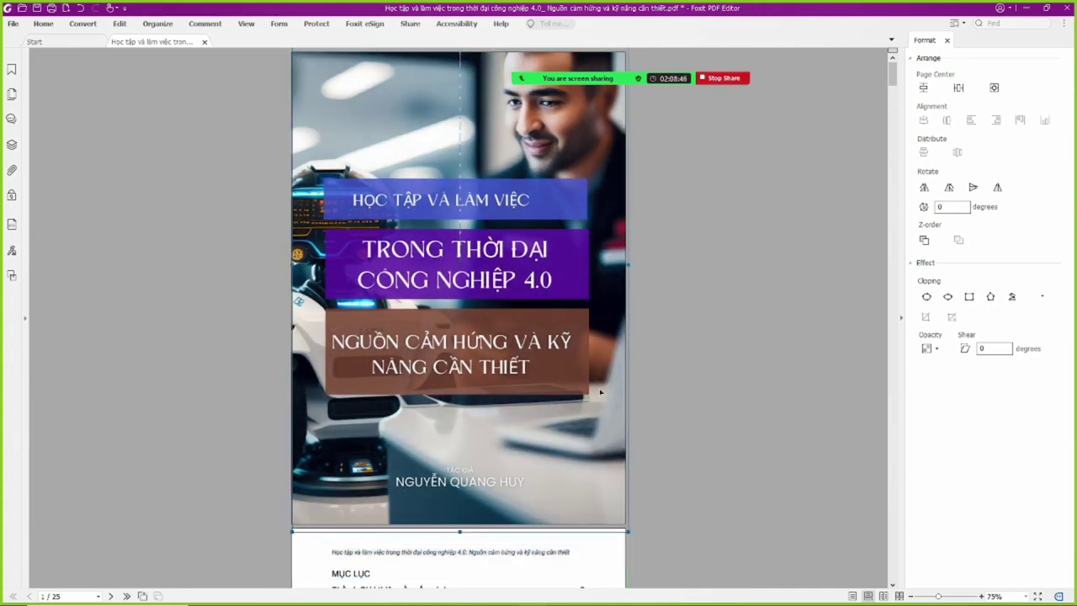
{"action": "left_click_drag", "start_coordinate": [592, 410], "coordinate": [587, 409]}
{"action": "key", "text": "ctrl+z"}
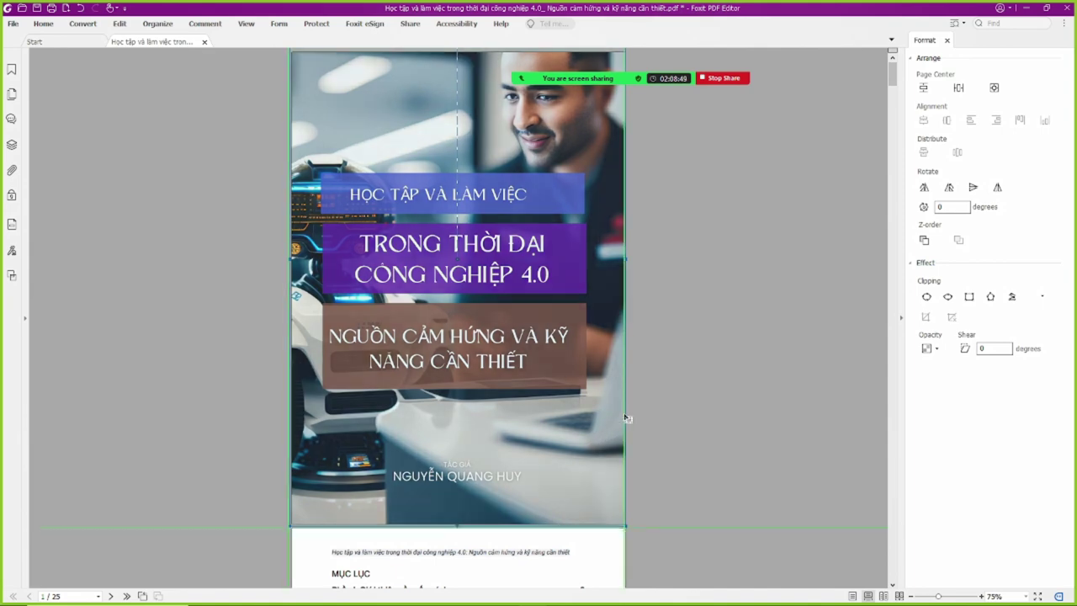
{"action": "key", "text": "ctrl+z"}
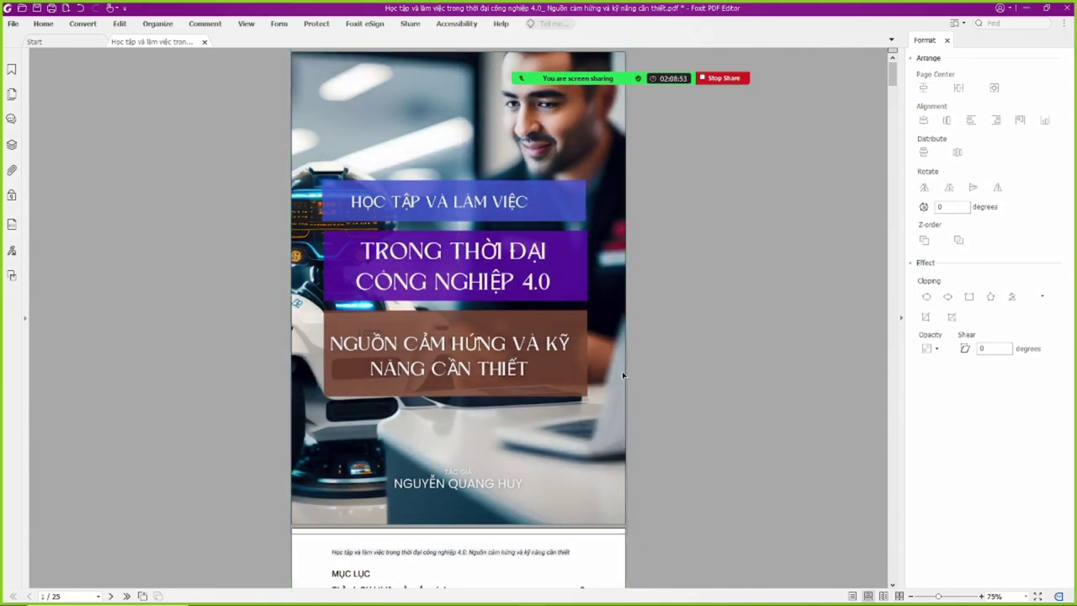
{"action": "scroll", "coordinate": [492, 311], "scroll_direction": "down", "scroll_amount": 5}
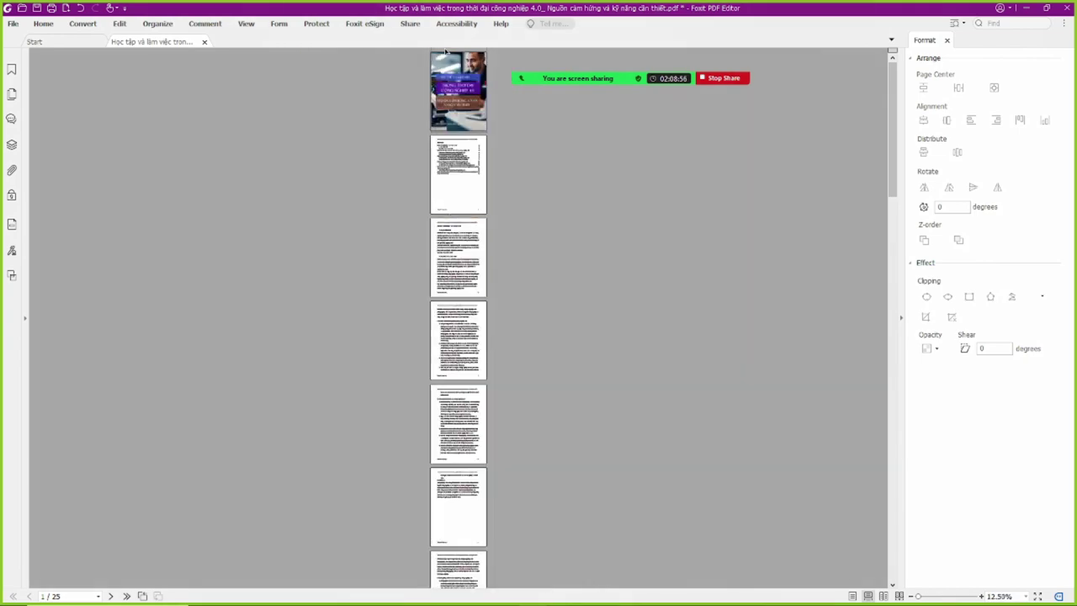
{"action": "scroll", "coordinate": [492, 311], "scroll_direction": "up", "scroll_amount": 5}
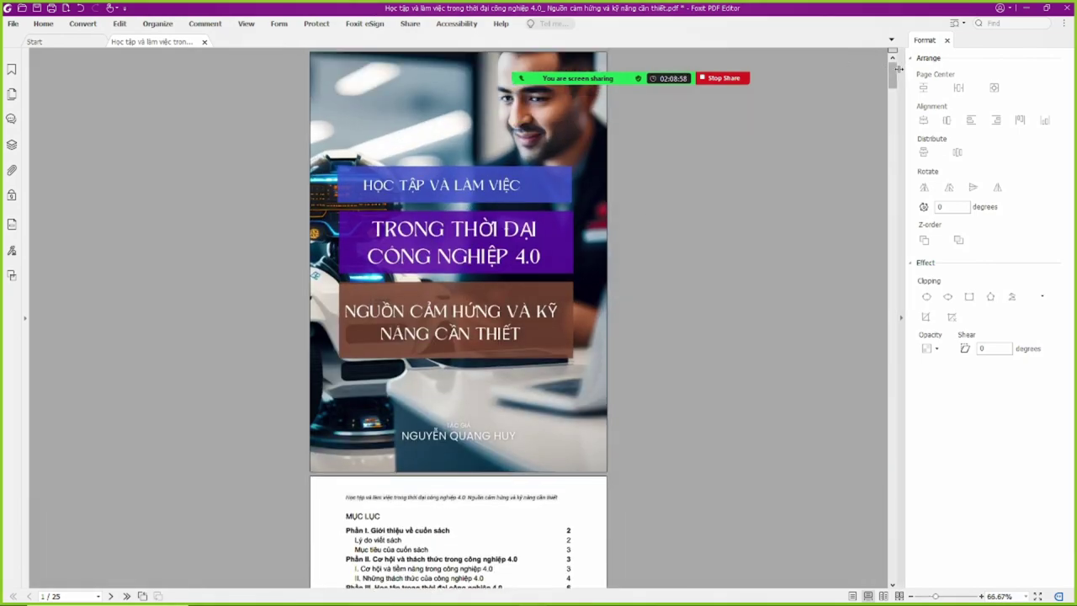
{"action": "mouse_move", "coordinate": [892, 74]}
{"action": "left_mouse_down"}
{"action": "mouse_move", "coordinate": [892, 572]}
{"action": "mouse_move", "coordinate": [892, 59]}
{"action": "mouse_move", "coordinate": [892, 568]}
{"action": "mouse_move", "coordinate": [871, 74]}
{"action": "left_mouse_up"}
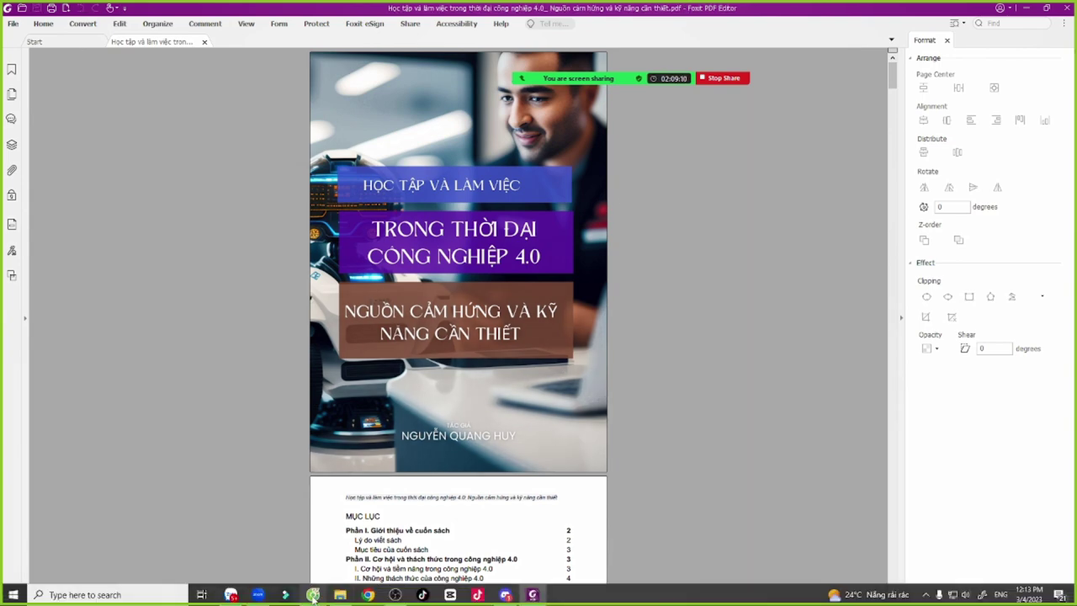
- Open AnyFlip in a new browser tab, log in, and start a Quick Upload
{"action": "left_click", "coordinate": [252, 596]}
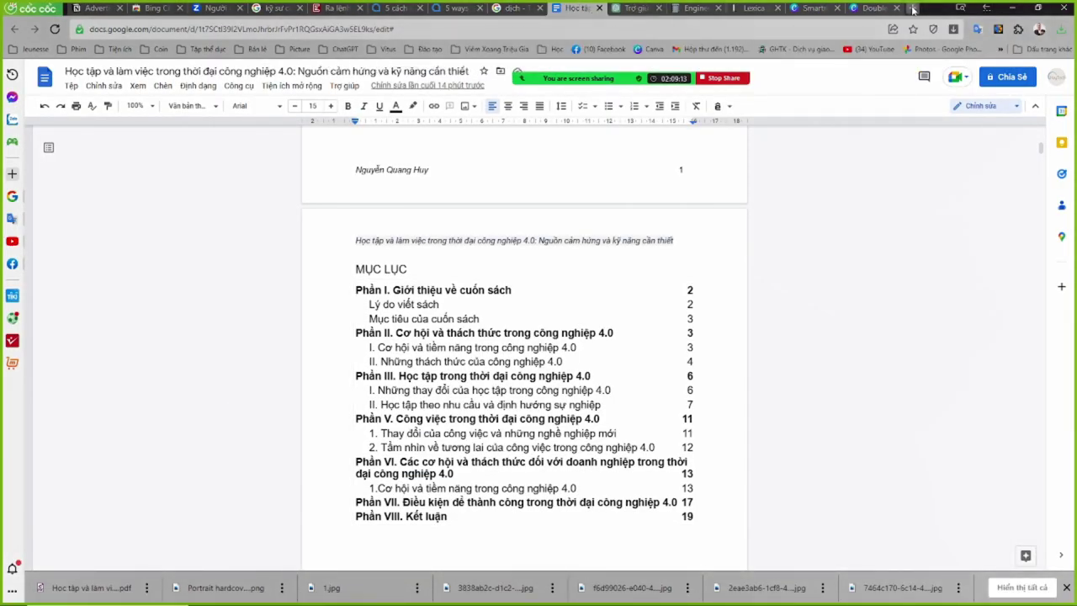
{"action": "left_click", "coordinate": [912, 9]}
{"action": "type", "text": "an"}
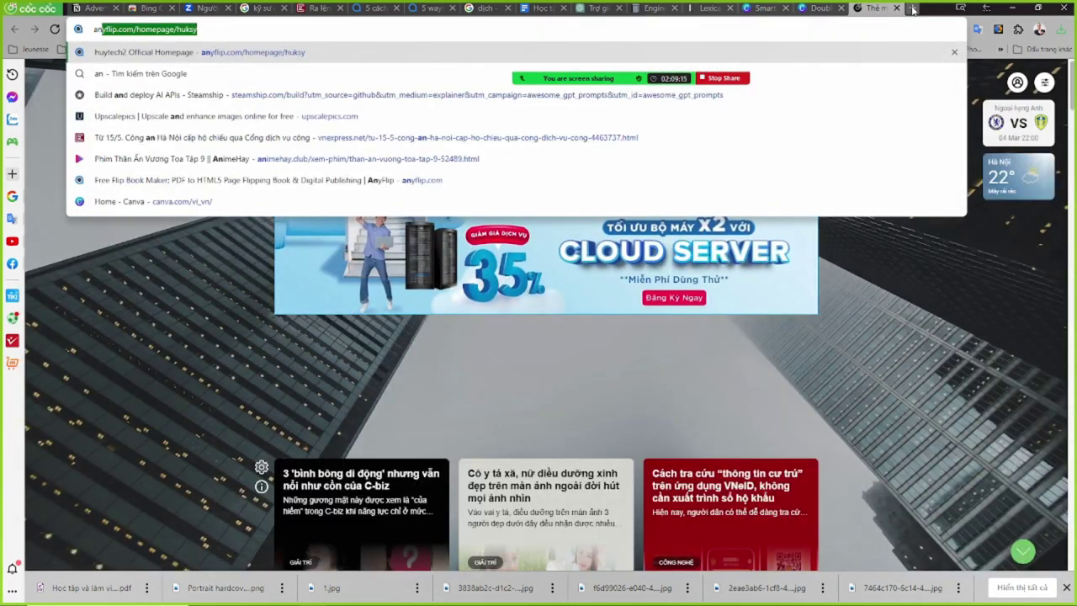
{"action": "key", "text": "Return"}
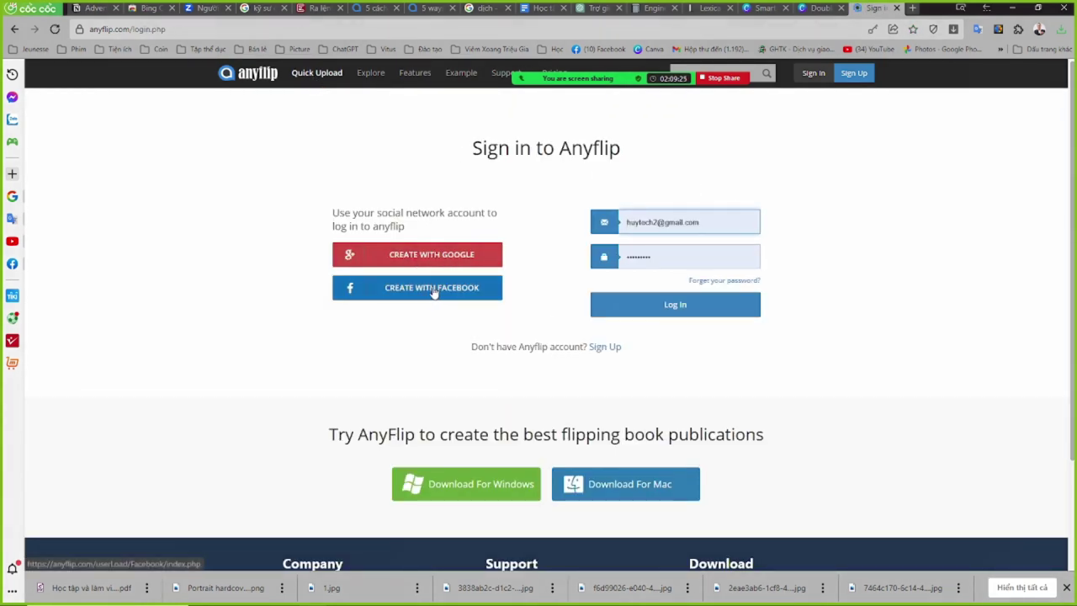
{"action": "left_click", "coordinate": [658, 308]}
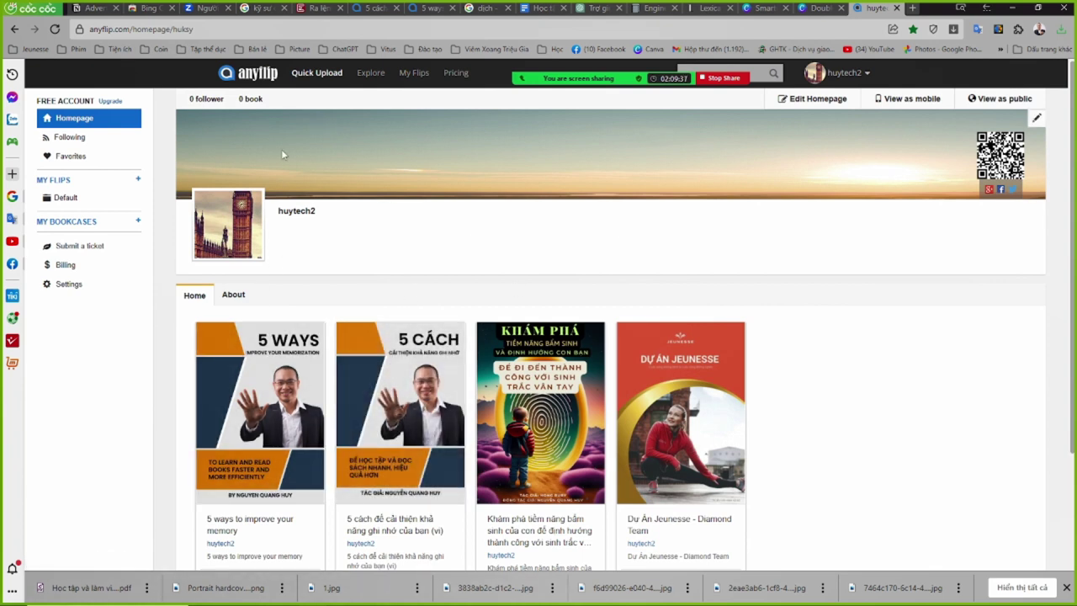
{"action": "left_click", "coordinate": [322, 79]}
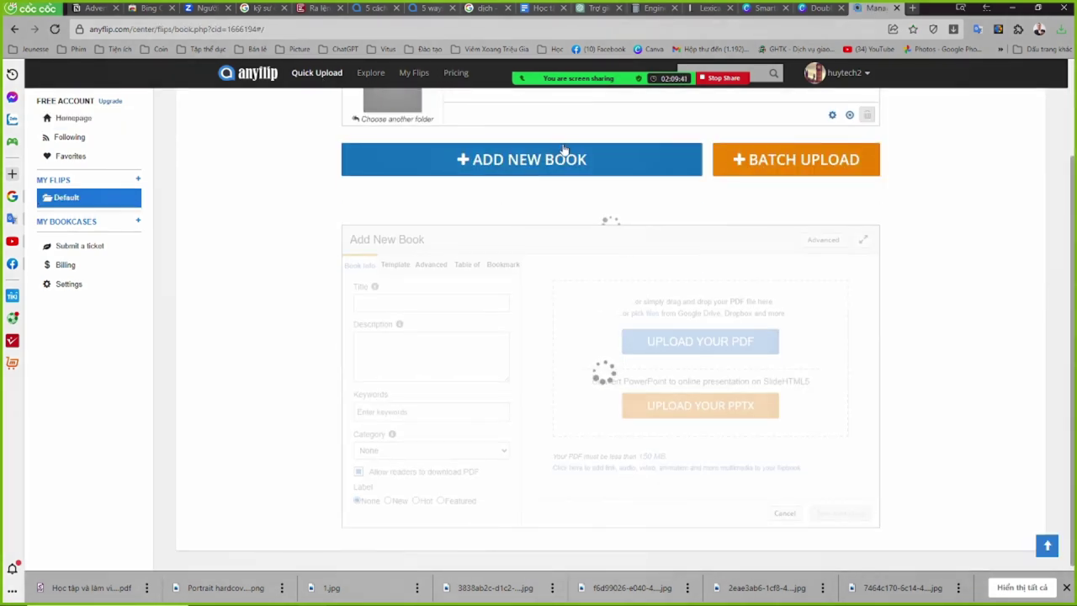
- Upload the Industry 4.0 ebook PDF into the new flipbook
{"action": "left_click", "coordinate": [711, 341]}
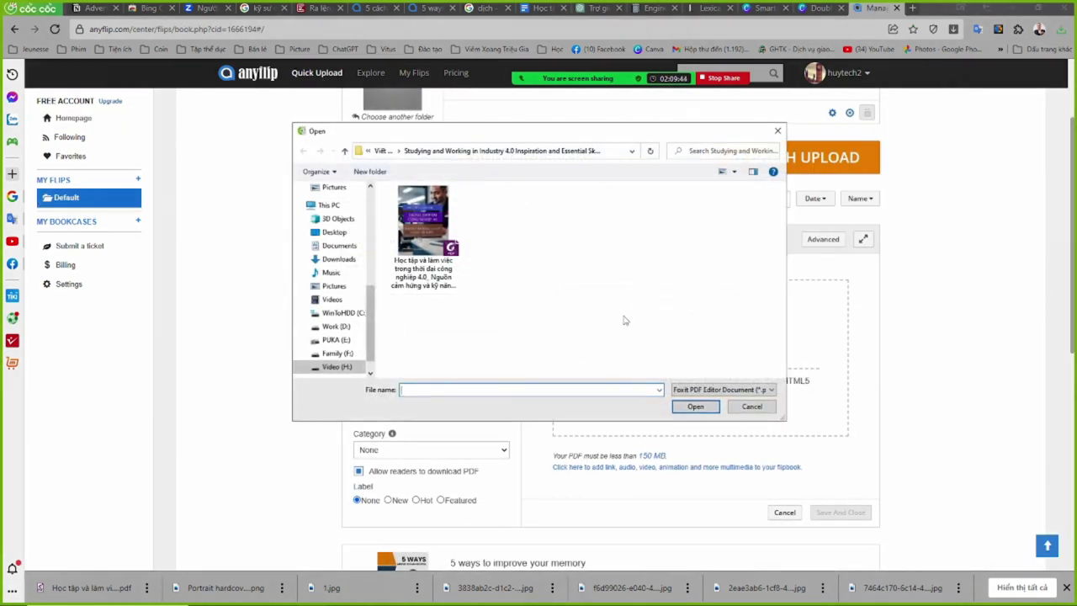
{"action": "double_click", "coordinate": [435, 240]}
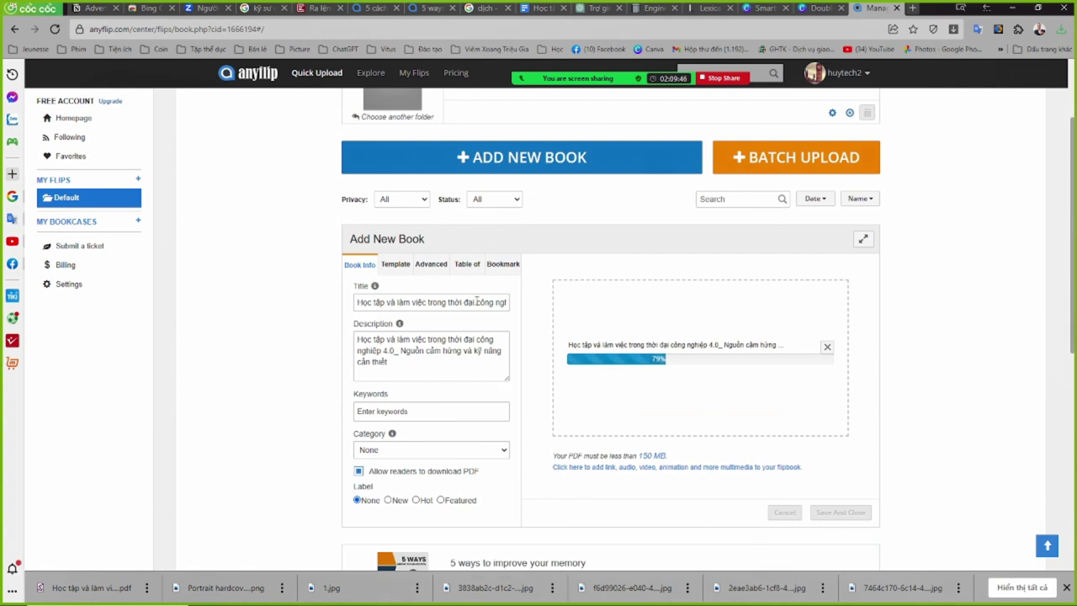
{"action": "scroll", "coordinate": [423, 343], "scroll_direction": "down", "scroll_amount": 2}
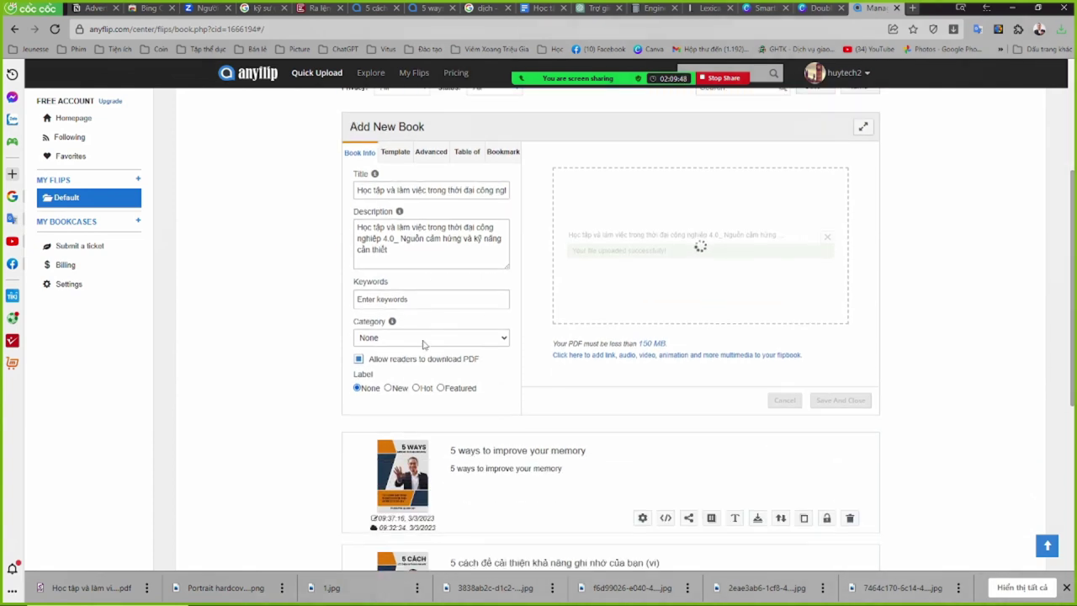
- Add keywords 'hoc tậplàm việc, 4.0, cảm hứng, kỹ năng', set category Educative, disallow PDF downloads
{"action": "left_click", "coordinate": [419, 303]}
{"action": "type", "text": "hoc t"}
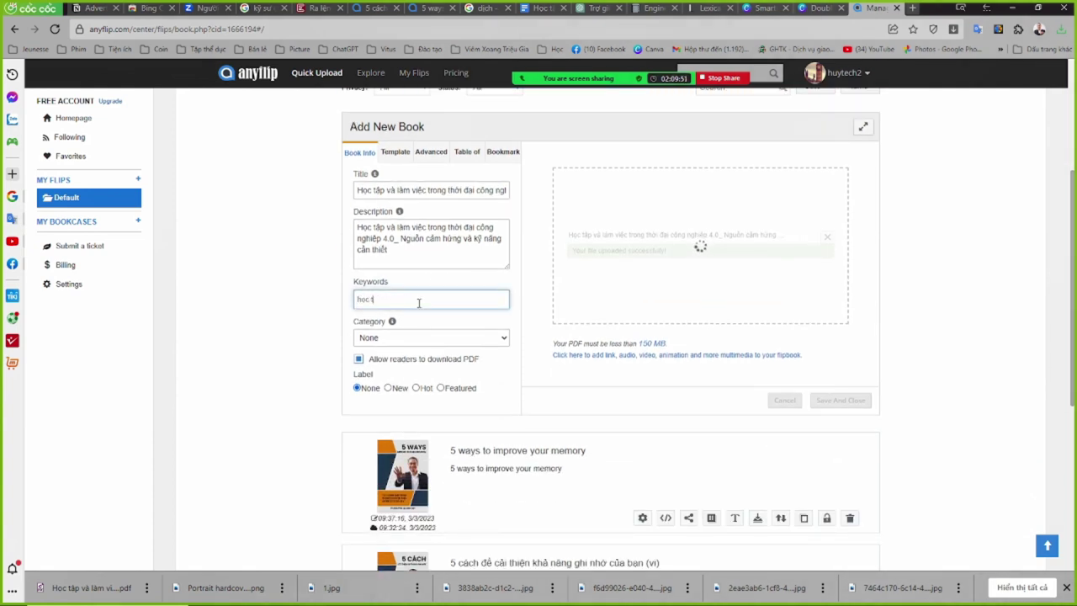
{"action": "type", "text": "ậplàm việc"}
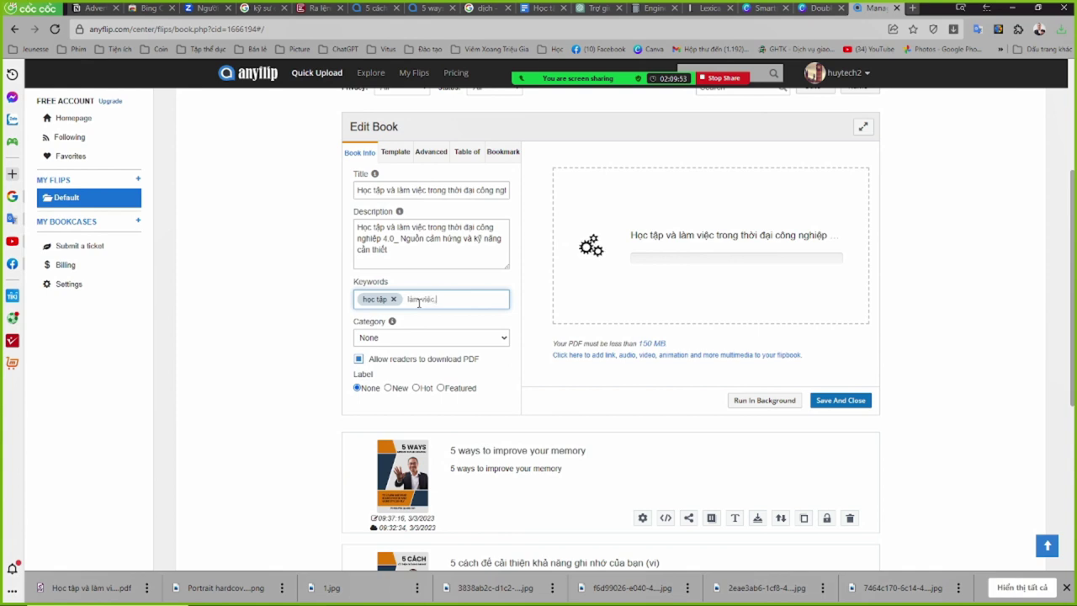
{"action": "type", "text": ",4.0,"}
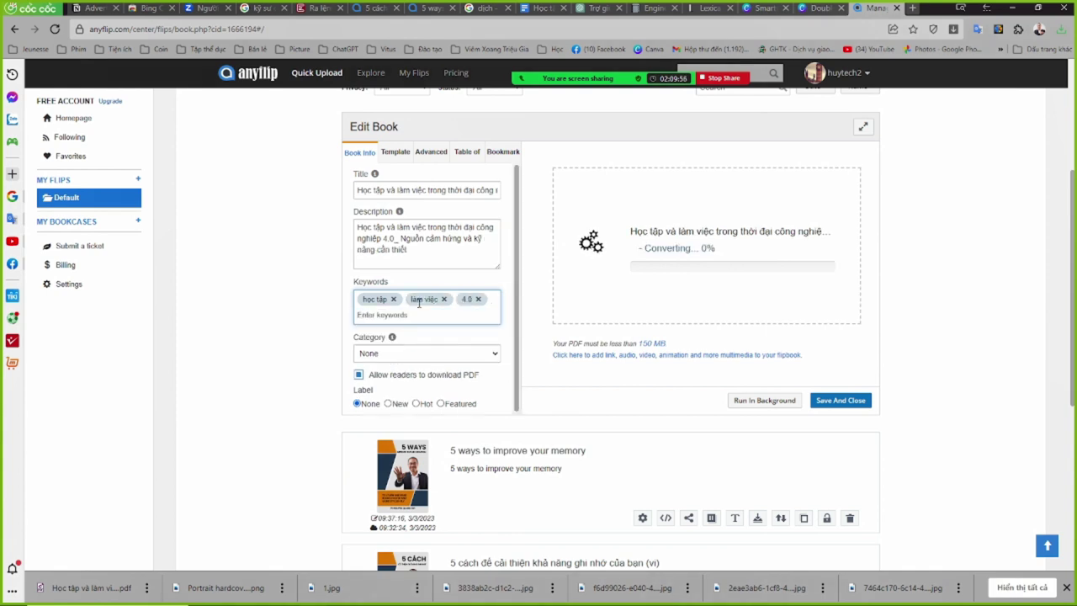
{"action": "type", "text": "cảm hứng,"}
{"action": "type", "text": "kỹ năng"}
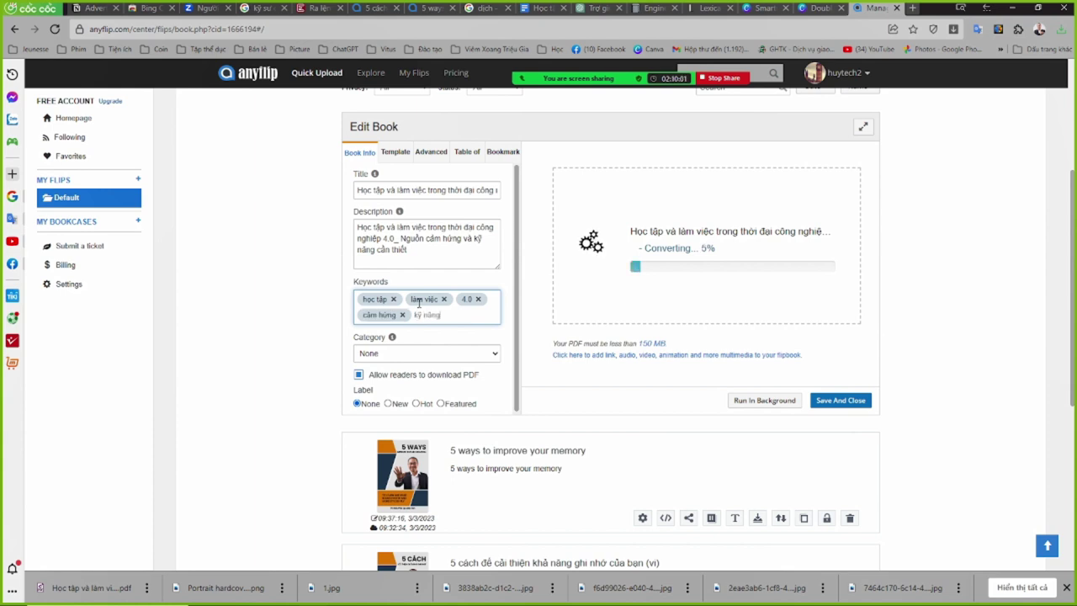
{"action": "type", "text": ","}
{"action": "left_click", "coordinate": [406, 368]}
{"action": "scroll", "coordinate": [417, 437], "scroll_direction": "down", "scroll_amount": 3}
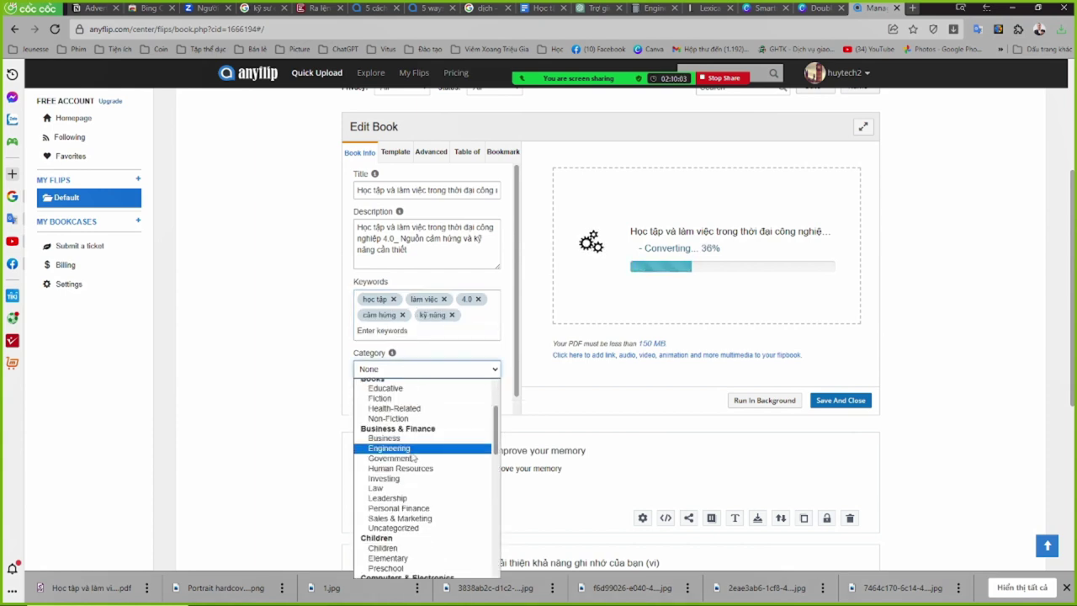
{"action": "left_click", "coordinate": [414, 389]}
{"action": "left_click", "coordinate": [306, 406]}
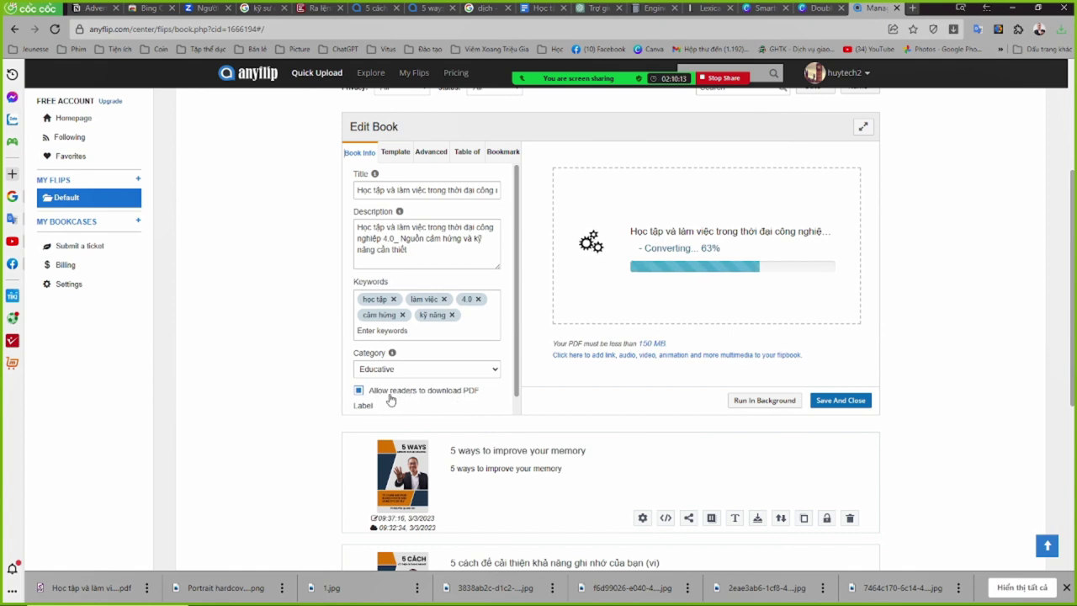
{"action": "left_click", "coordinate": [358, 390]}
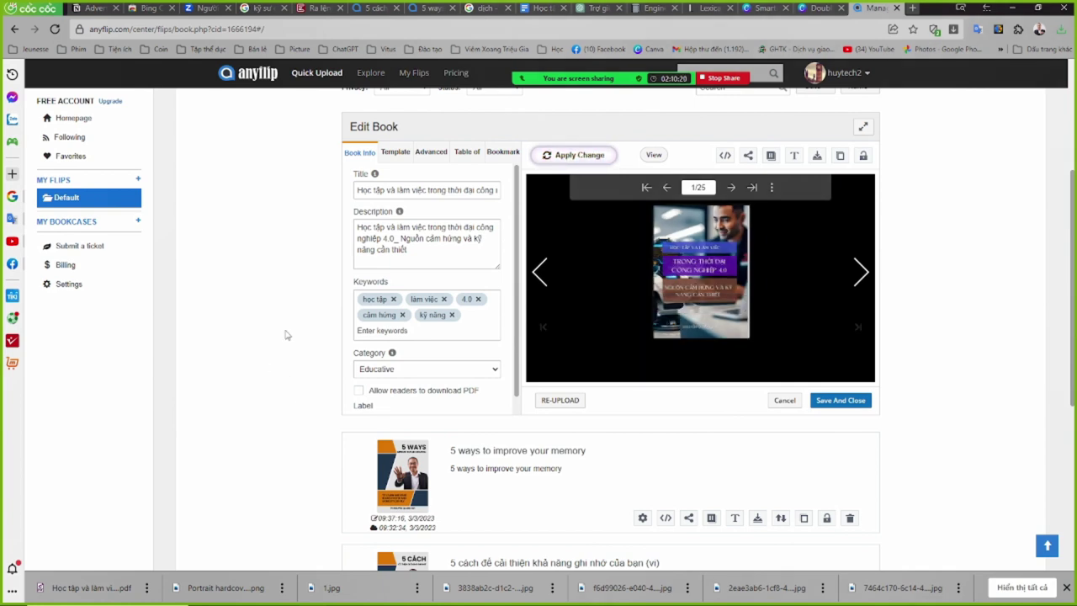
- Apply the Dazzle template to the flipbook
{"action": "left_click", "coordinate": [395, 153]}
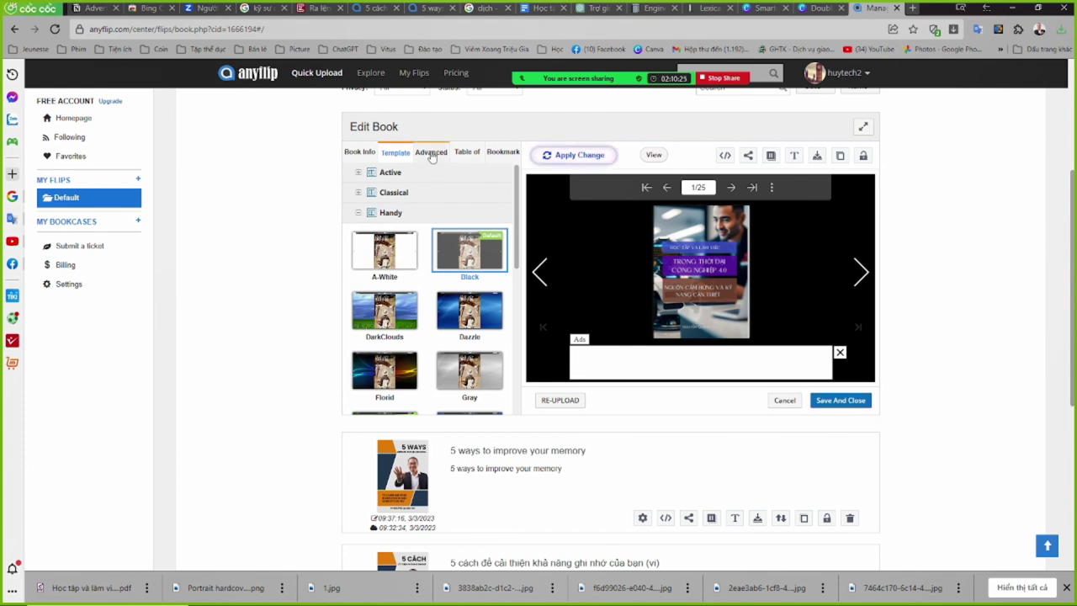
{"action": "left_click", "coordinate": [448, 327]}
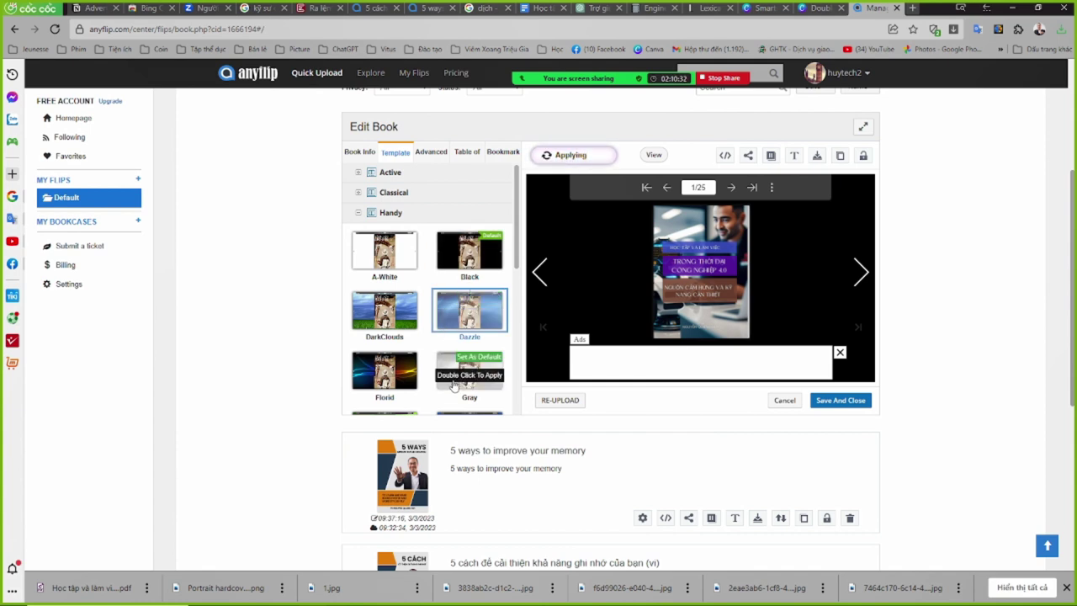
{"action": "scroll", "coordinate": [420, 357], "scroll_direction": "down", "scroll_amount": 3}
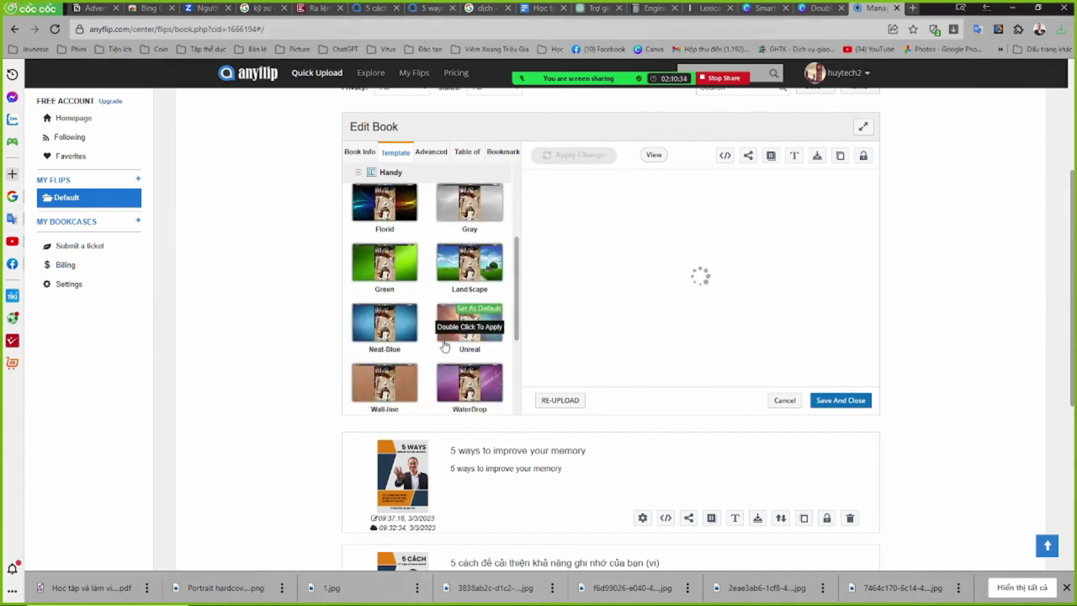
{"action": "scroll", "coordinate": [464, 345], "scroll_direction": "down", "scroll_amount": 1}
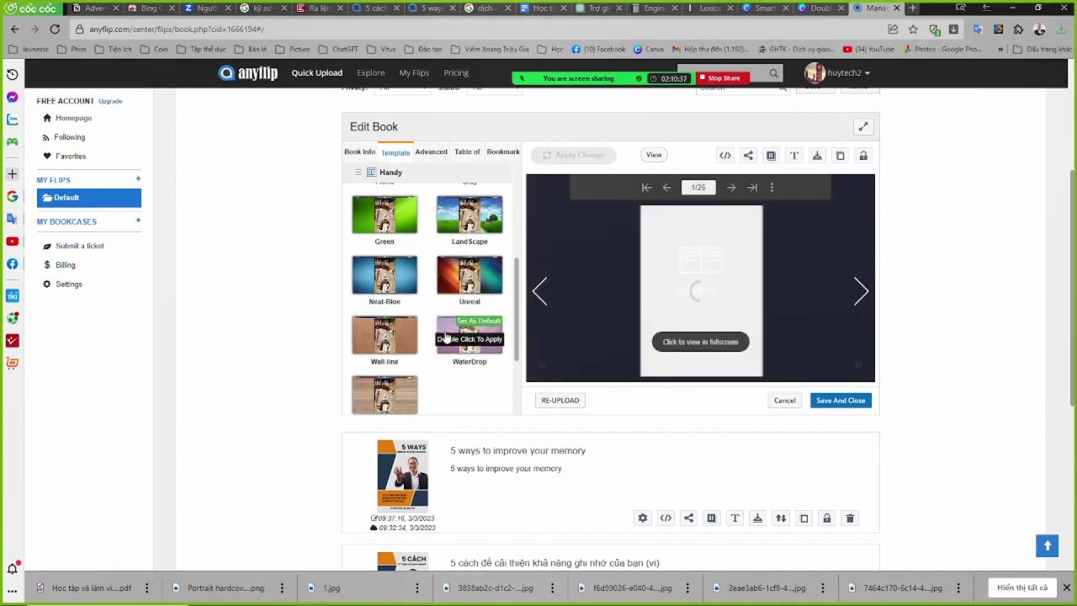
- Review the Advanced, Table of Contents and Bookmark settings, then Save And Close
{"action": "left_click", "coordinate": [431, 152]}
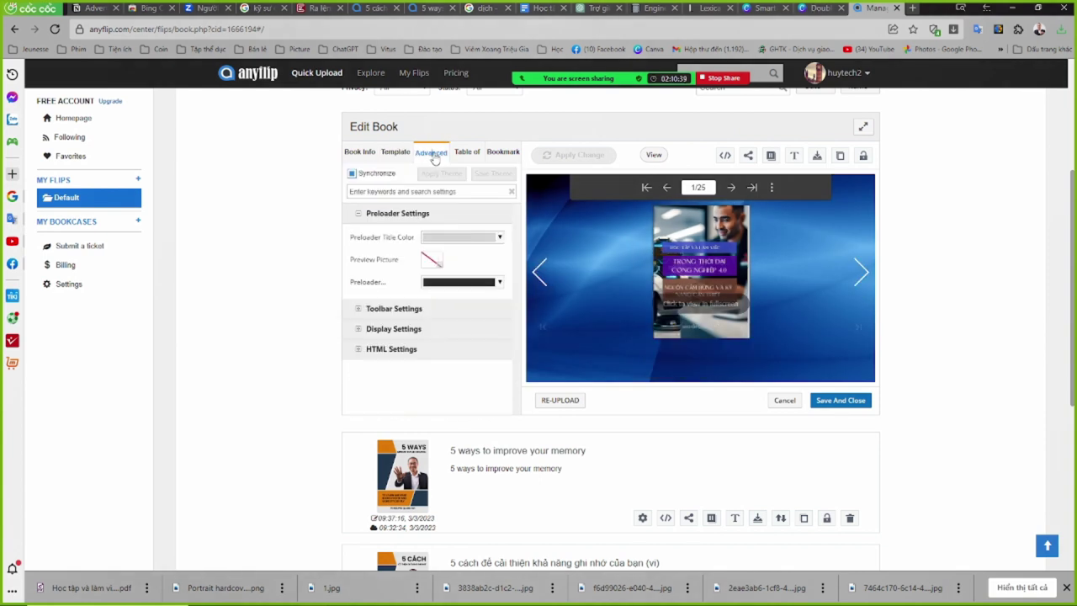
{"action": "left_click", "coordinate": [468, 154]}
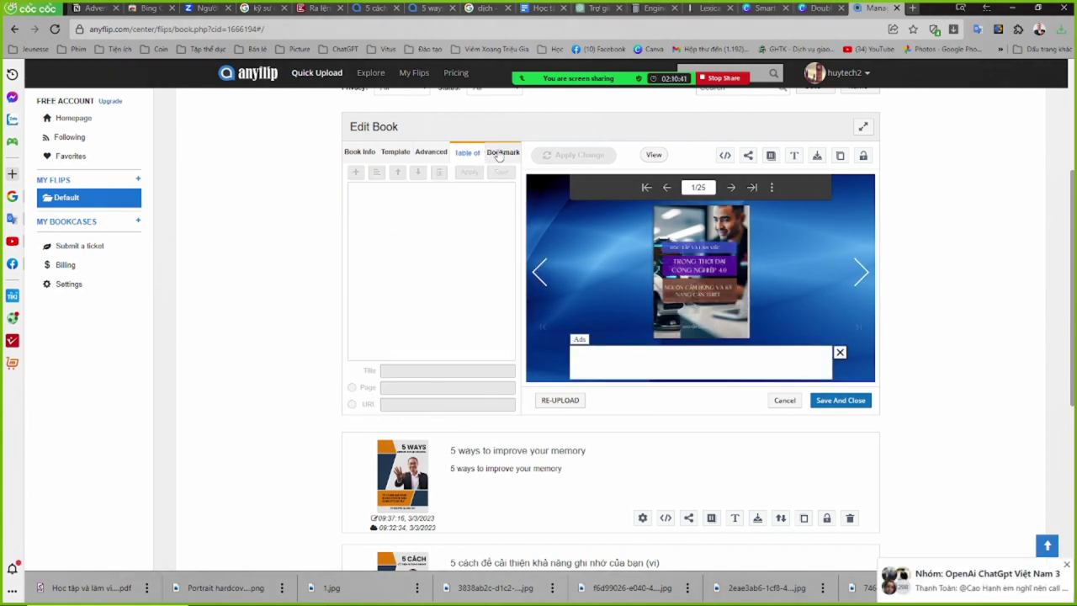
{"action": "left_click", "coordinate": [502, 156]}
{"action": "left_click", "coordinate": [360, 153]}
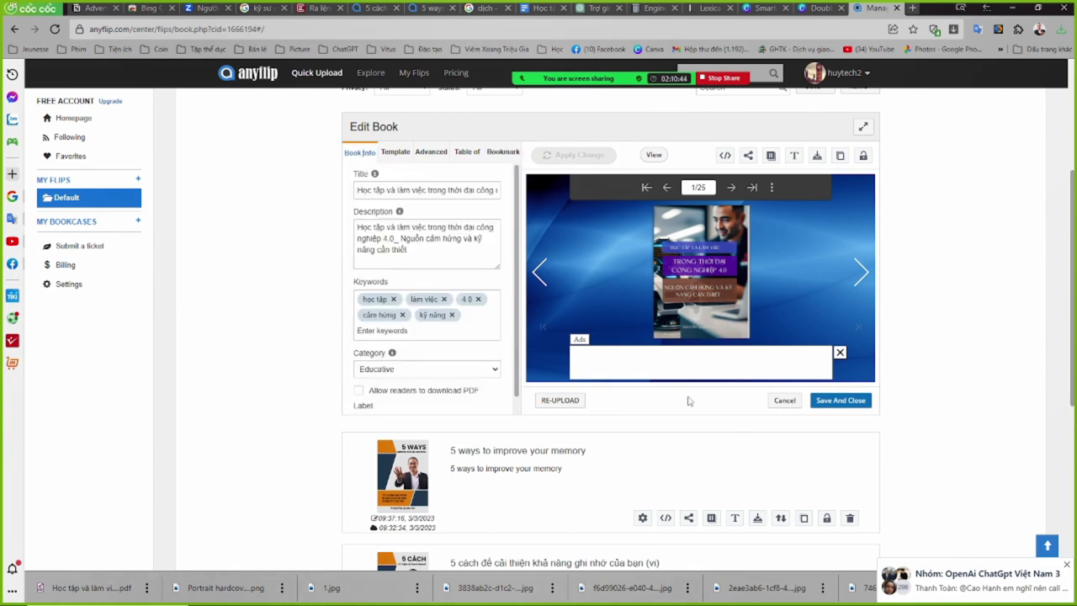
{"action": "left_click", "coordinate": [835, 402]}
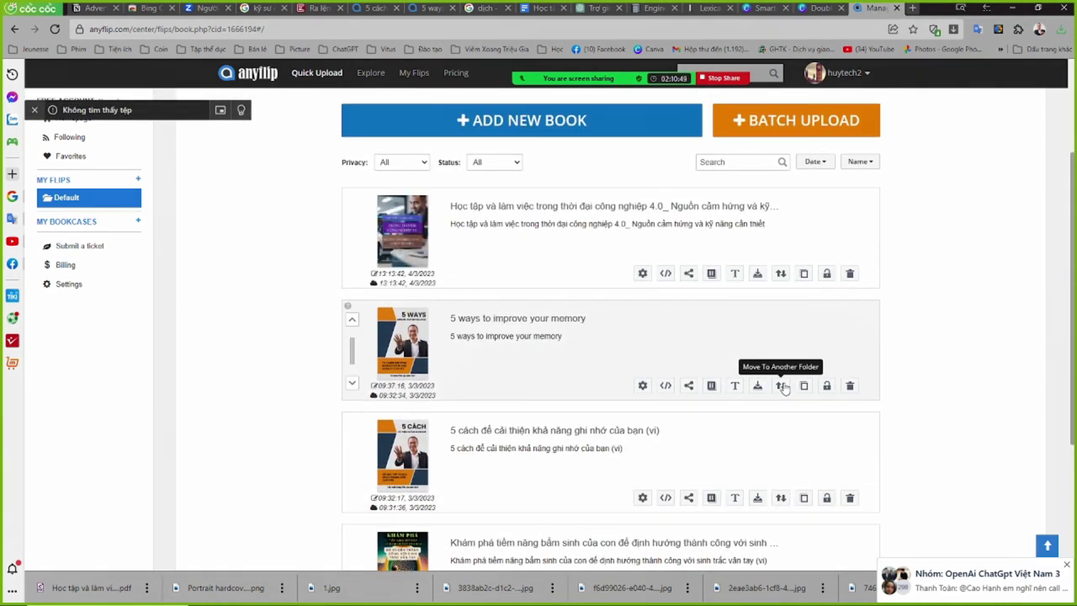
- Open the Industry 4.0 flipbook in AnyFlip's reader, dismiss the side ad, and return to Zoom
{"action": "left_click", "coordinate": [511, 212]}
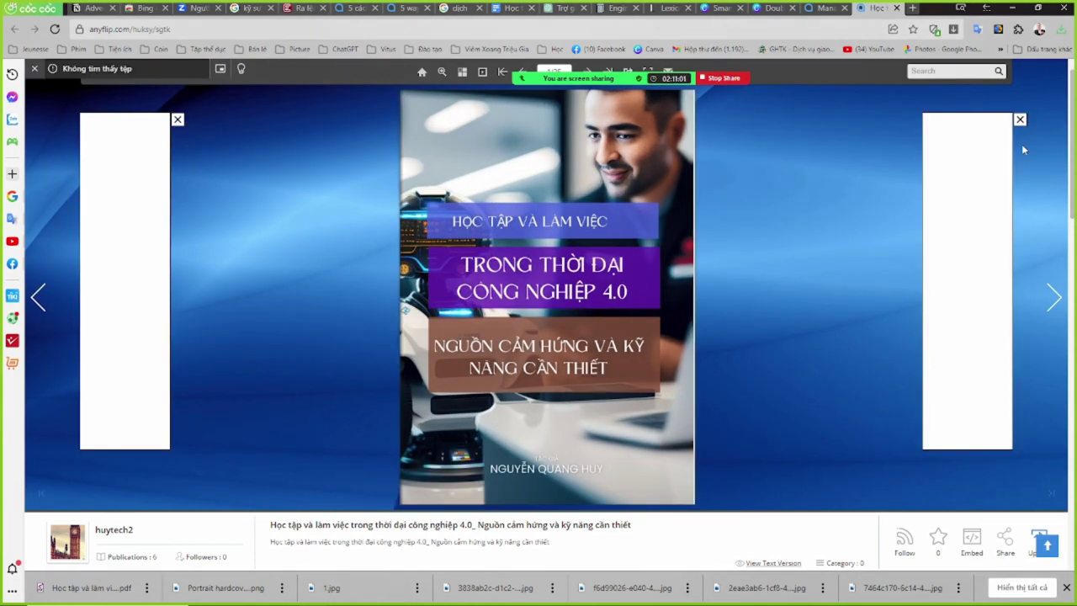
{"action": "left_click", "coordinate": [178, 121]}
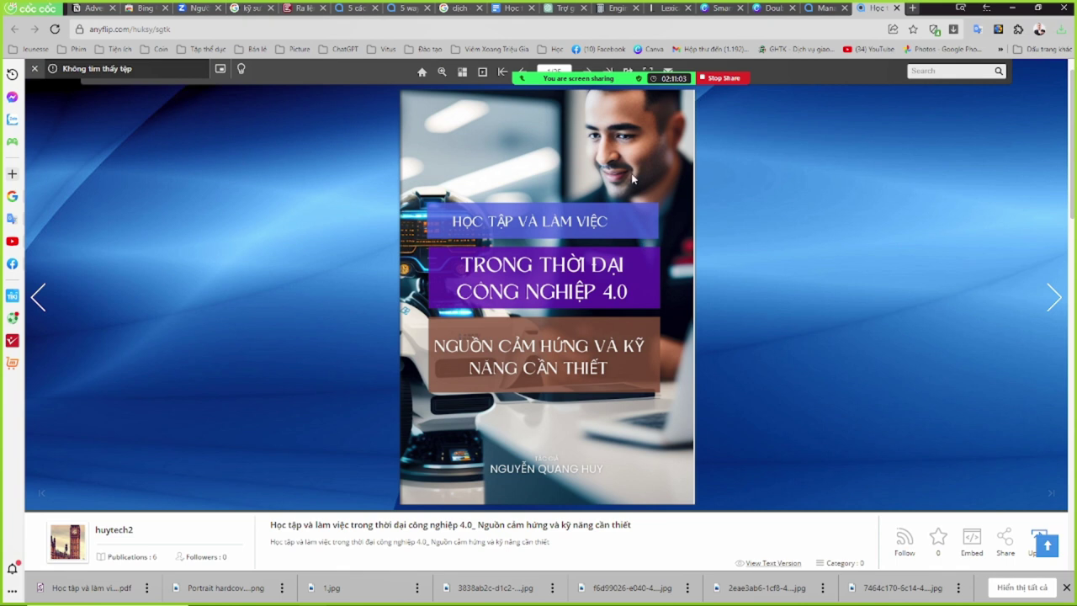
{"action": "mouse_move", "coordinate": [541, 88]}
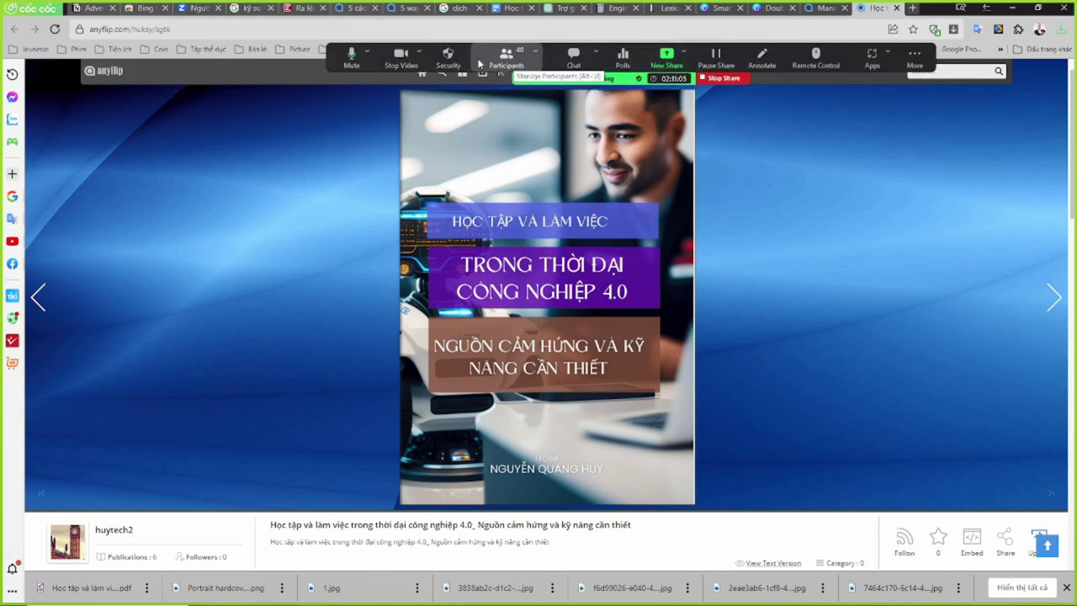
{"action": "key", "text": "alt+Tab"}
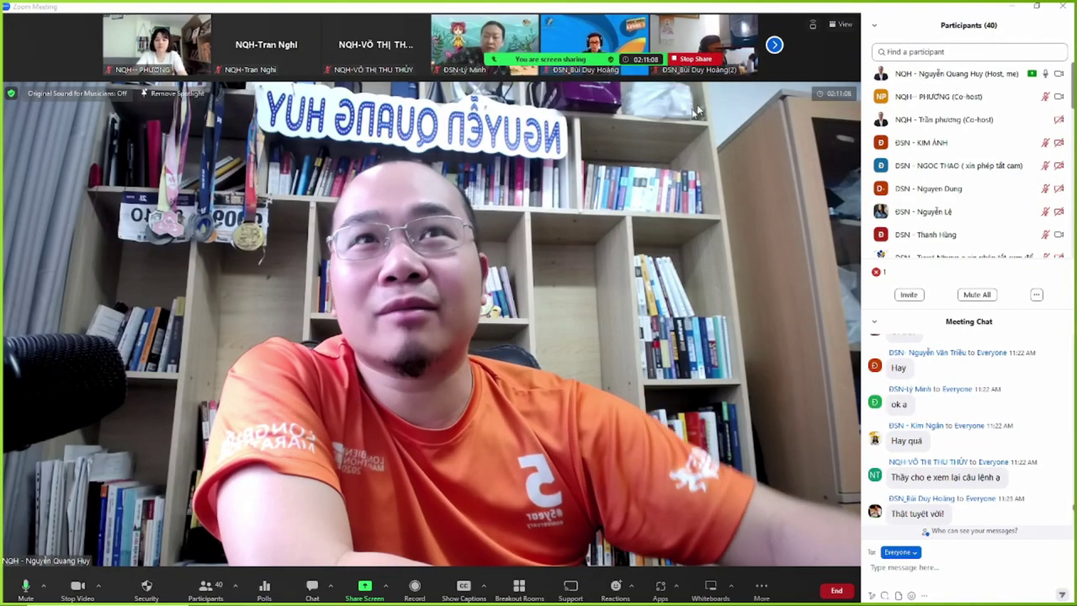